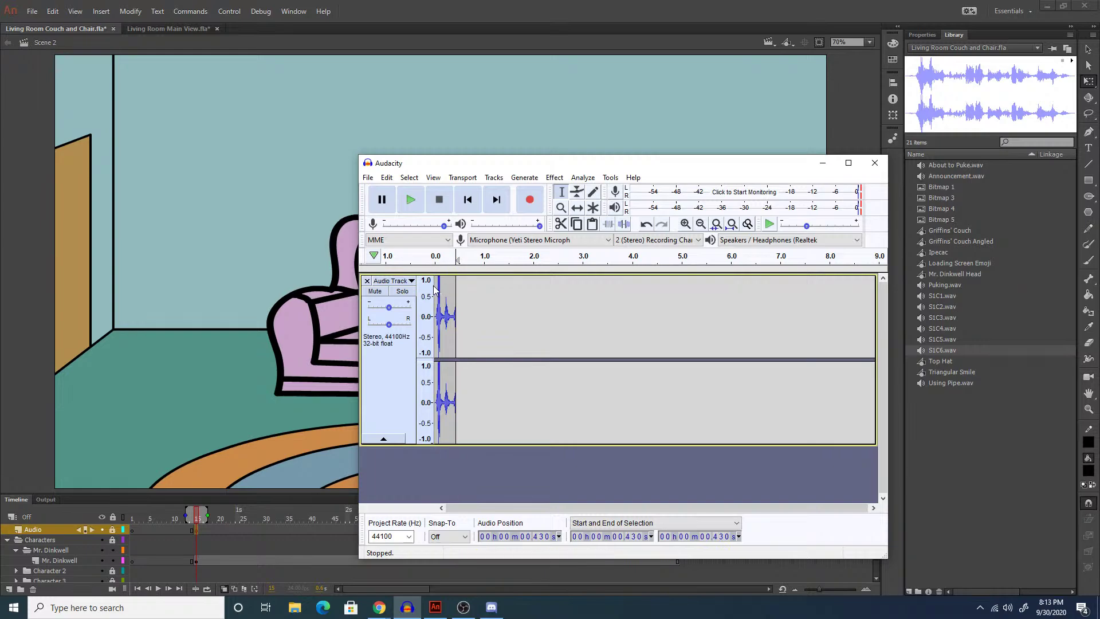
Start importing audio and browse to the Sound Effects folder under Documents, Sticktoons, Sticktoons Audio.
click(478, 301)
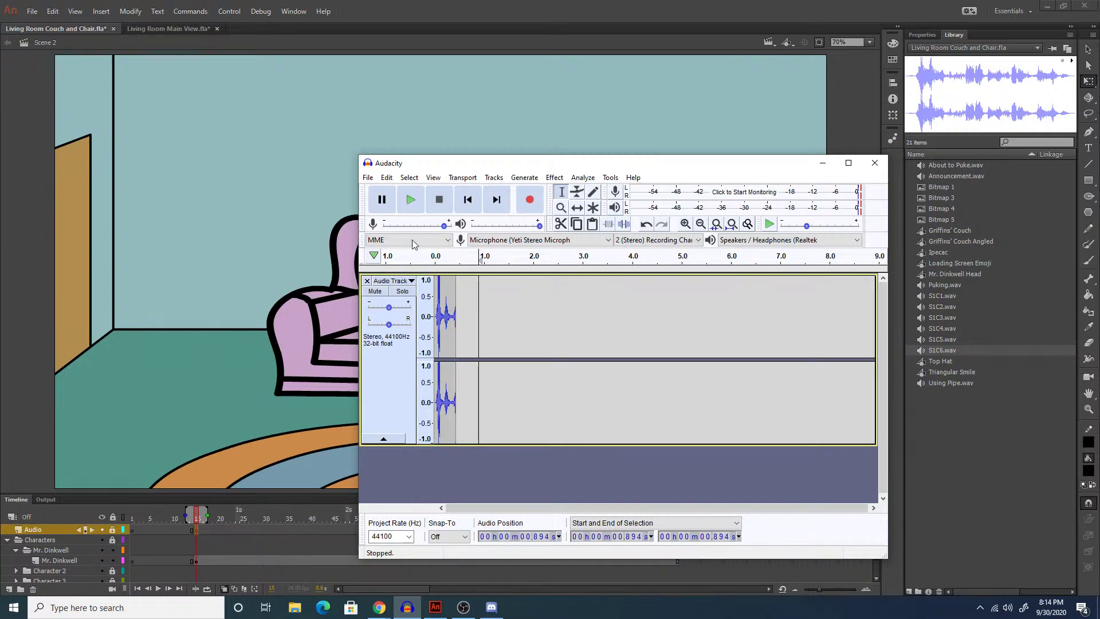
click(368, 178)
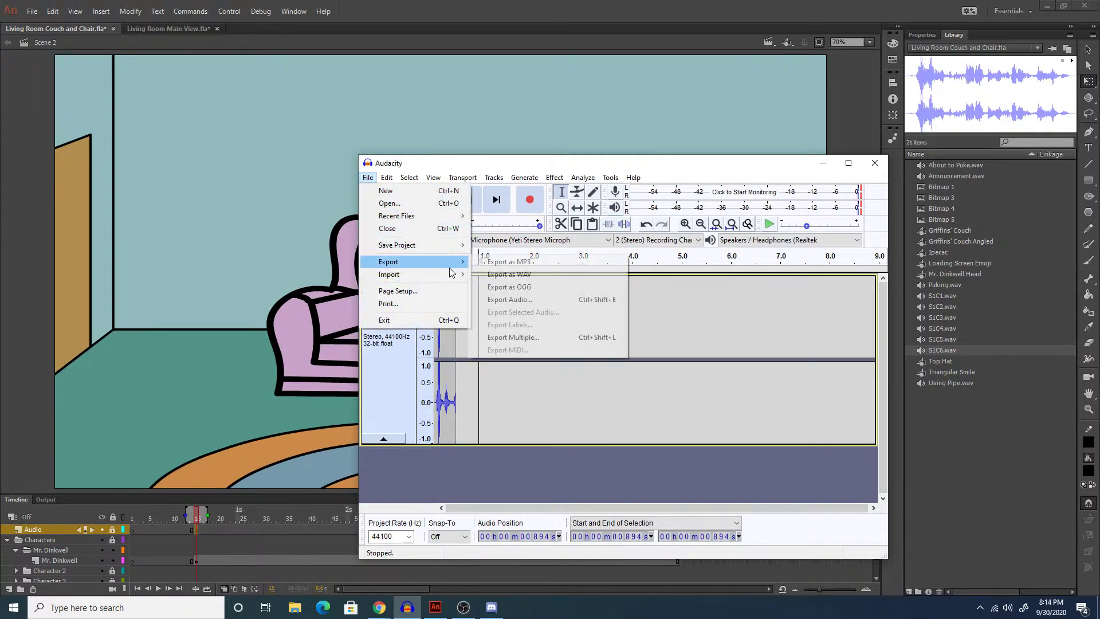
mouse_move(441, 275)
click(489, 277)
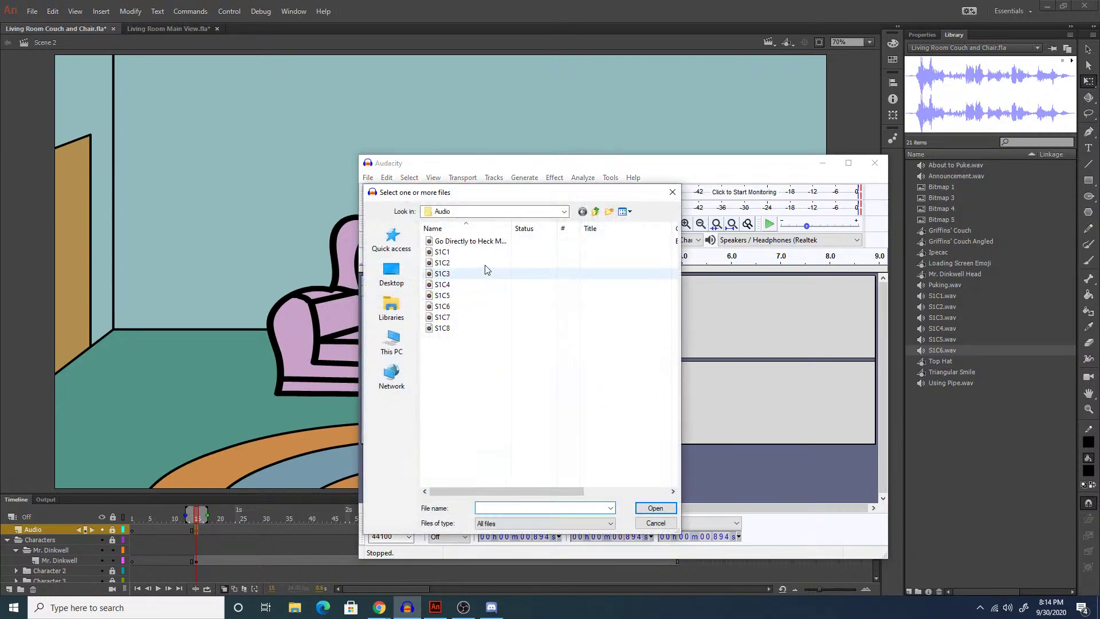
click(596, 212)
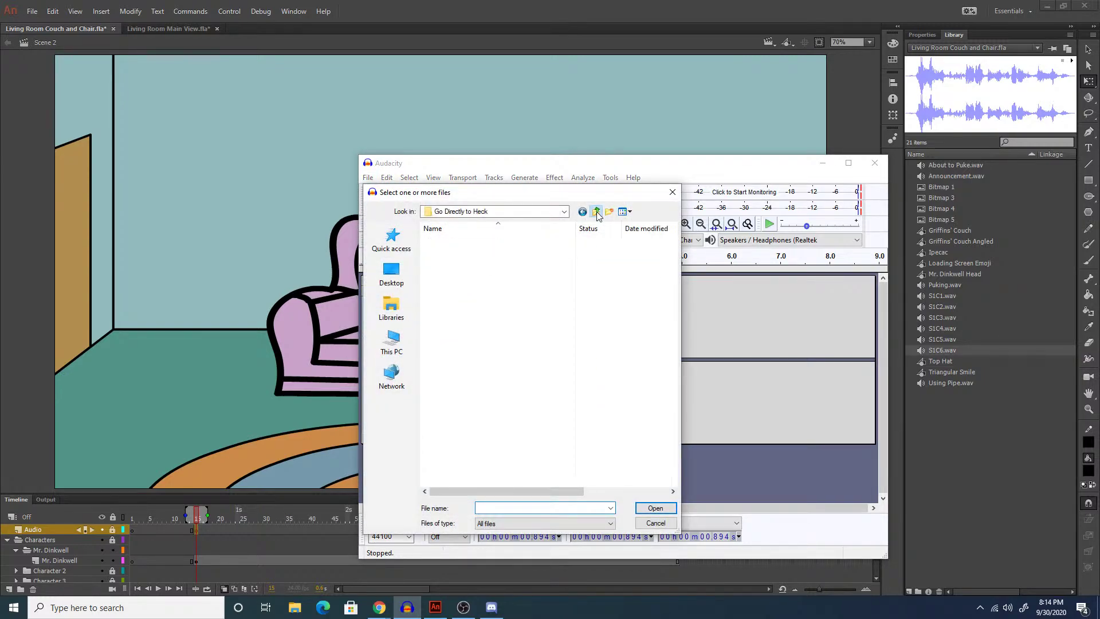
click(596, 212)
click(597, 212)
click(597, 211)
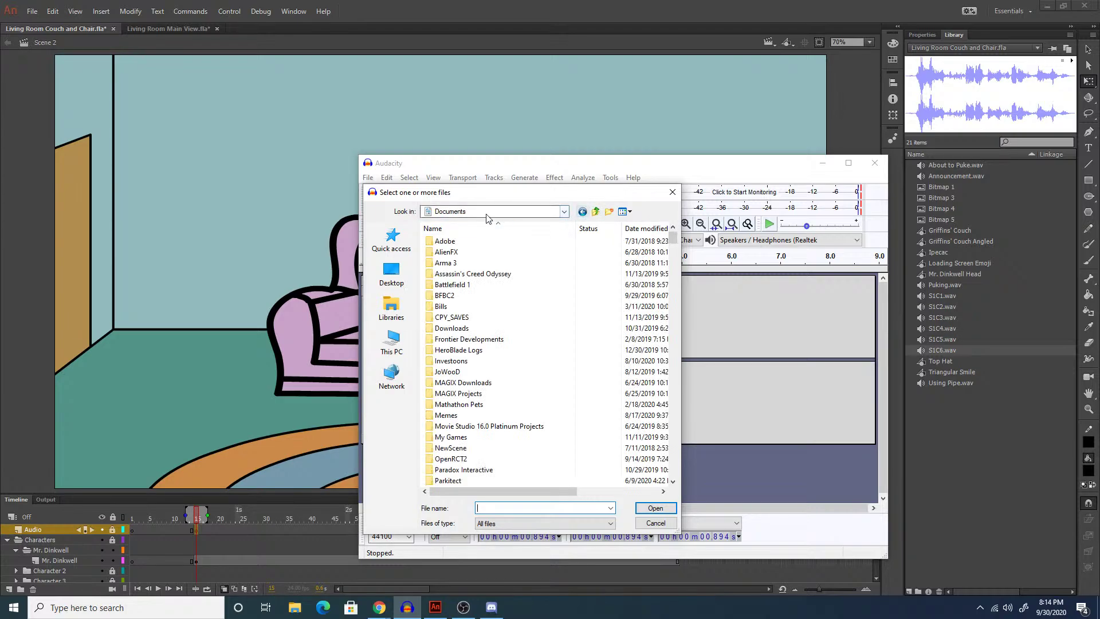
scroll(470, 378, down, 5)
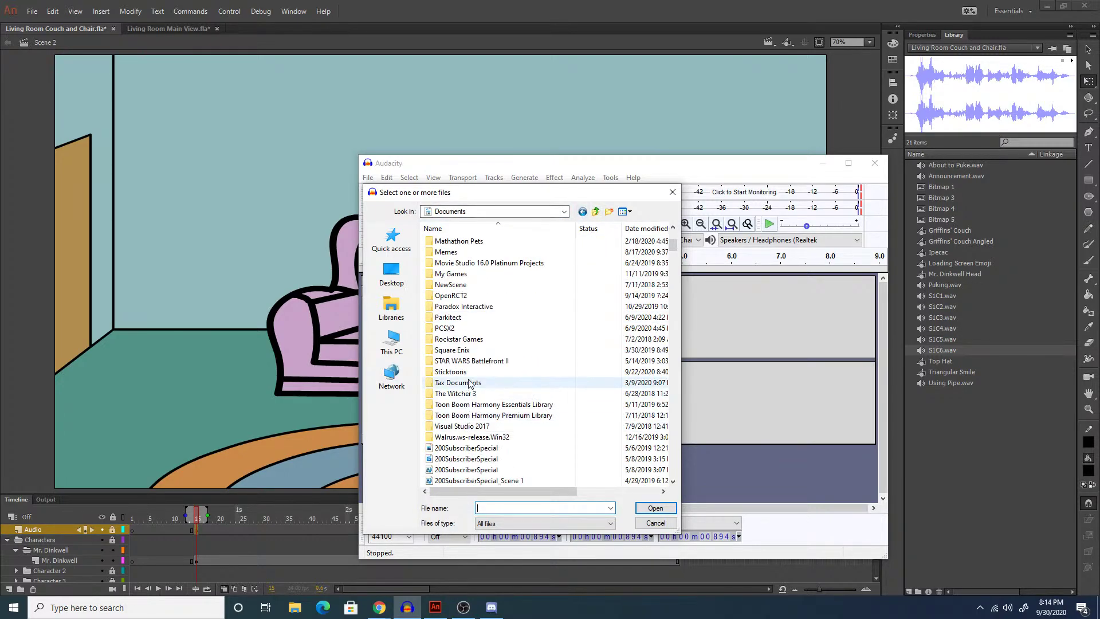
double_click(459, 372)
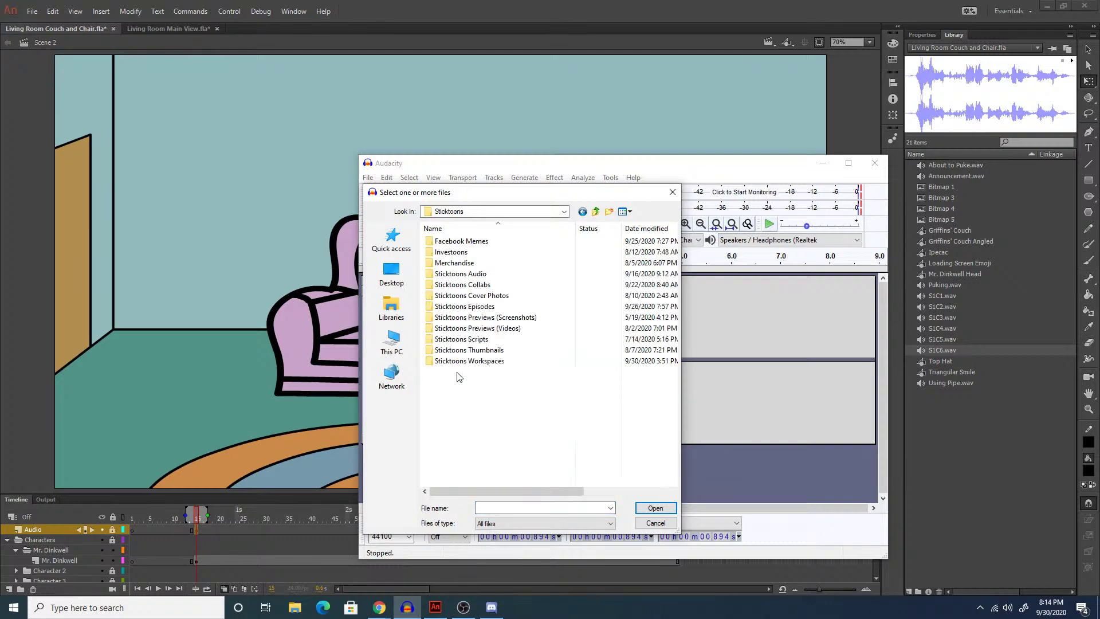
double_click(465, 274)
double_click(457, 254)
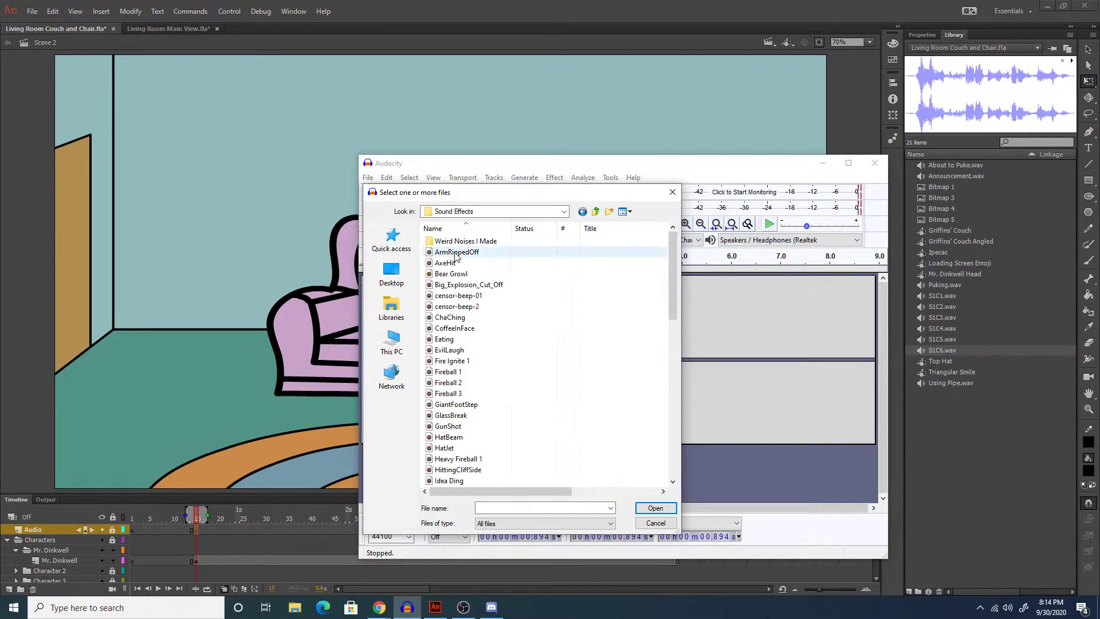
Import the censor-beep-01 sound effect into the project, making a copy of the file.
click(458, 295)
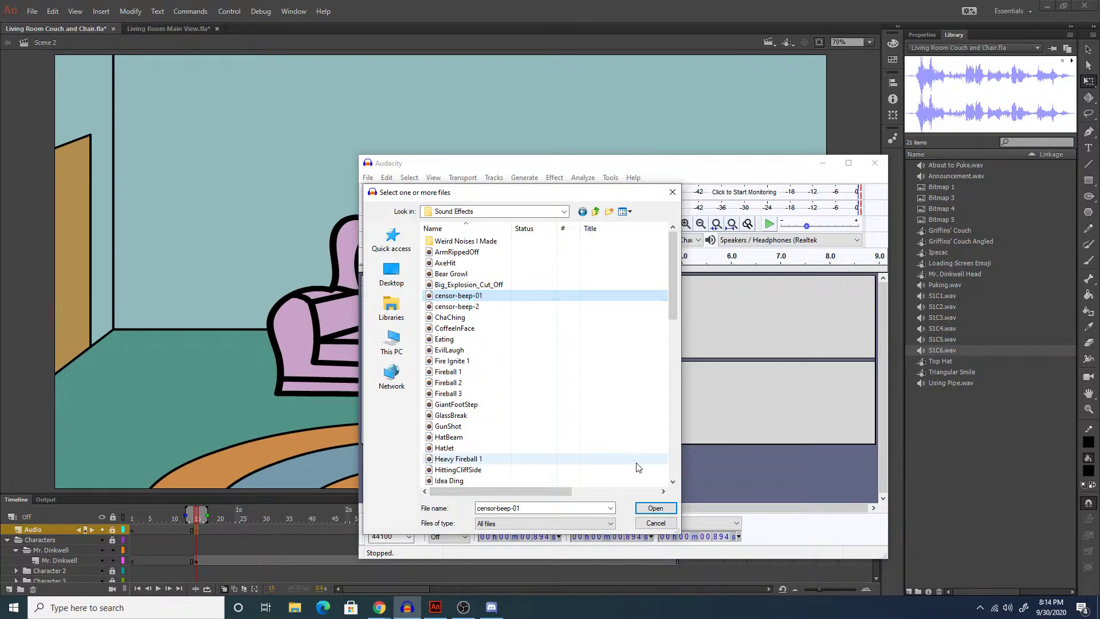
click(651, 507)
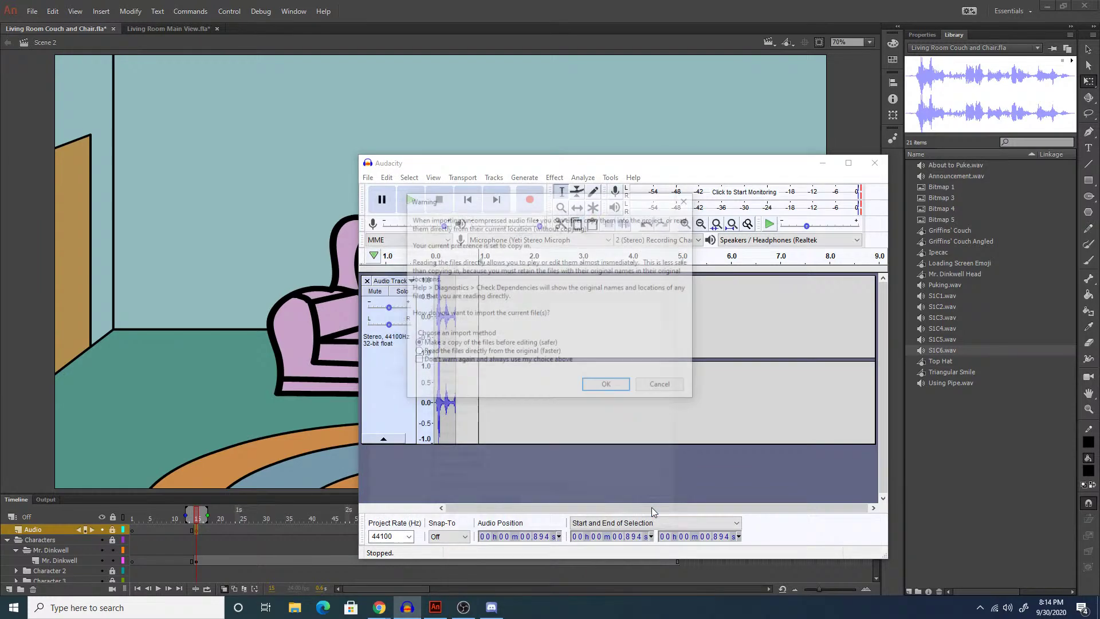
click(596, 389)
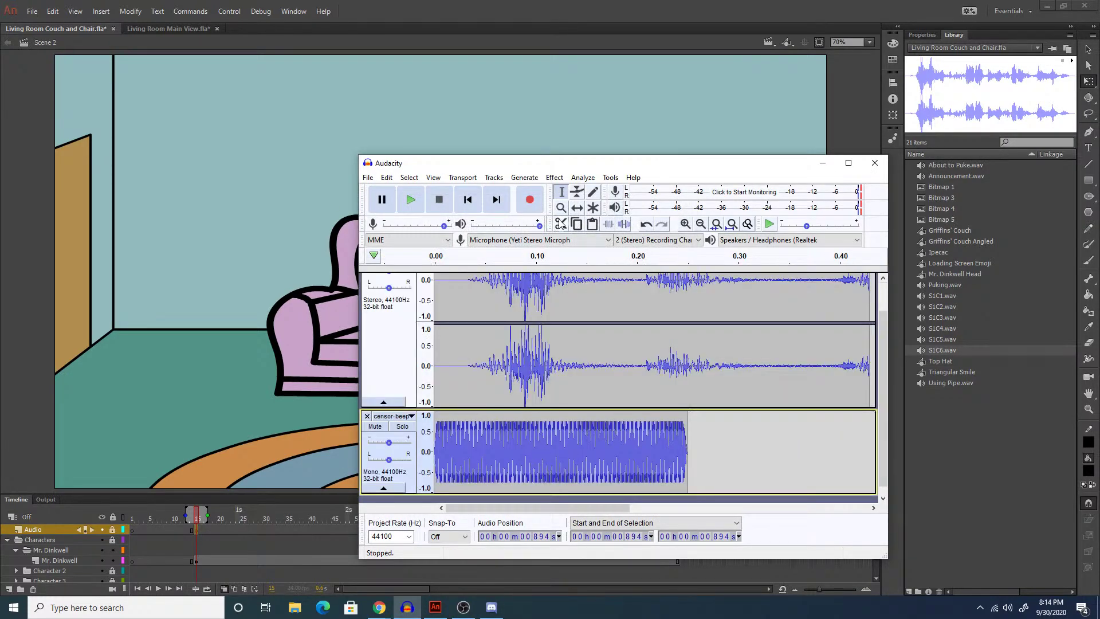
Shift the censor beep clip in time so it starts where the voice clip ends.
click(577, 208)
drag(528, 456, 796, 456)
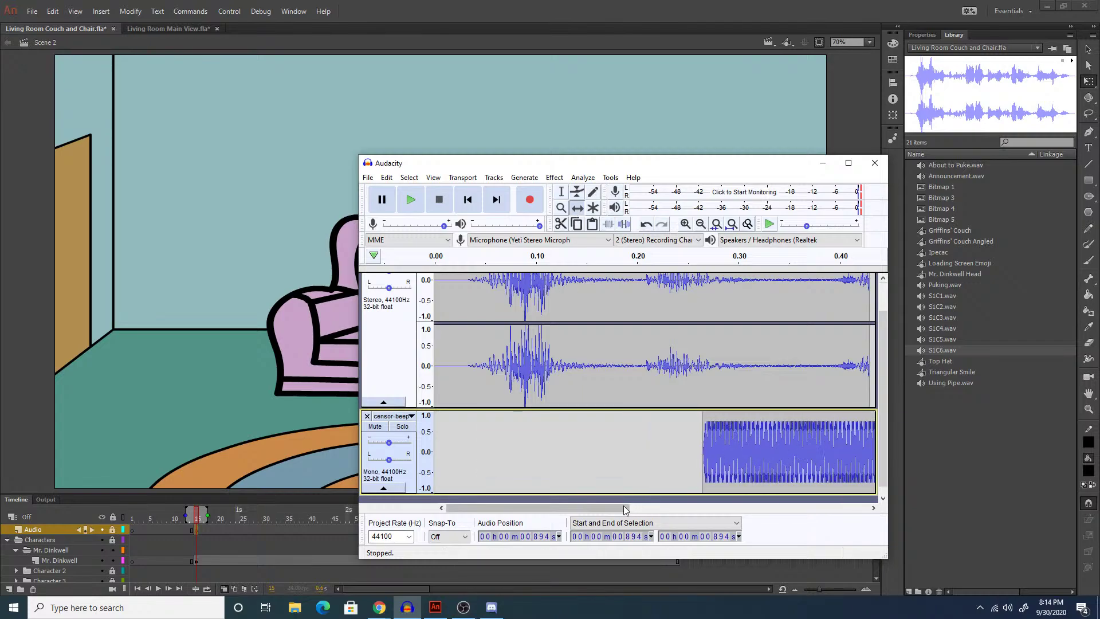
drag(603, 508, 682, 508)
drag(682, 447, 845, 447)
scroll(747, 417, up, 1)
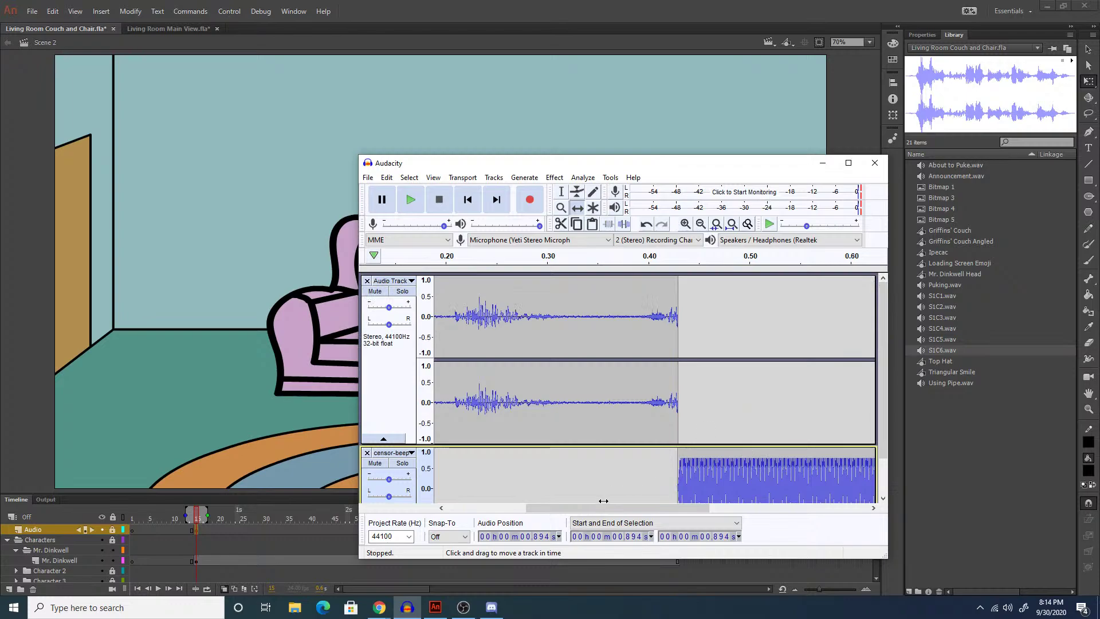
drag(600, 507, 521, 508)
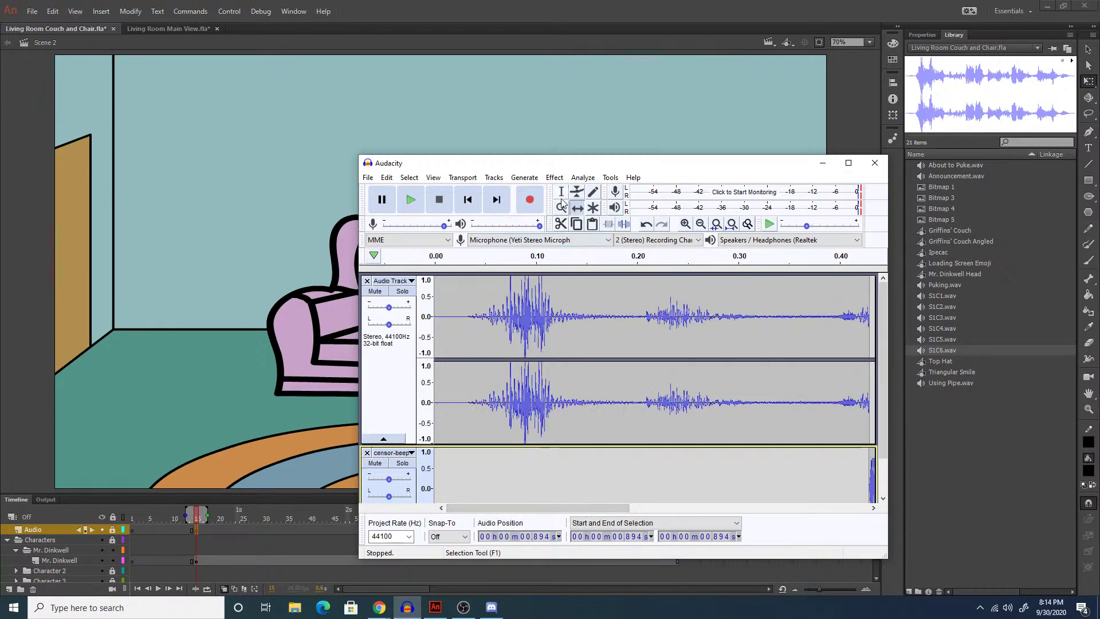
Delete about 0.03 s of silence at the voice track's start and shift the beep clip back to the shortened clip's end.
click(466, 309)
key(shift+j)
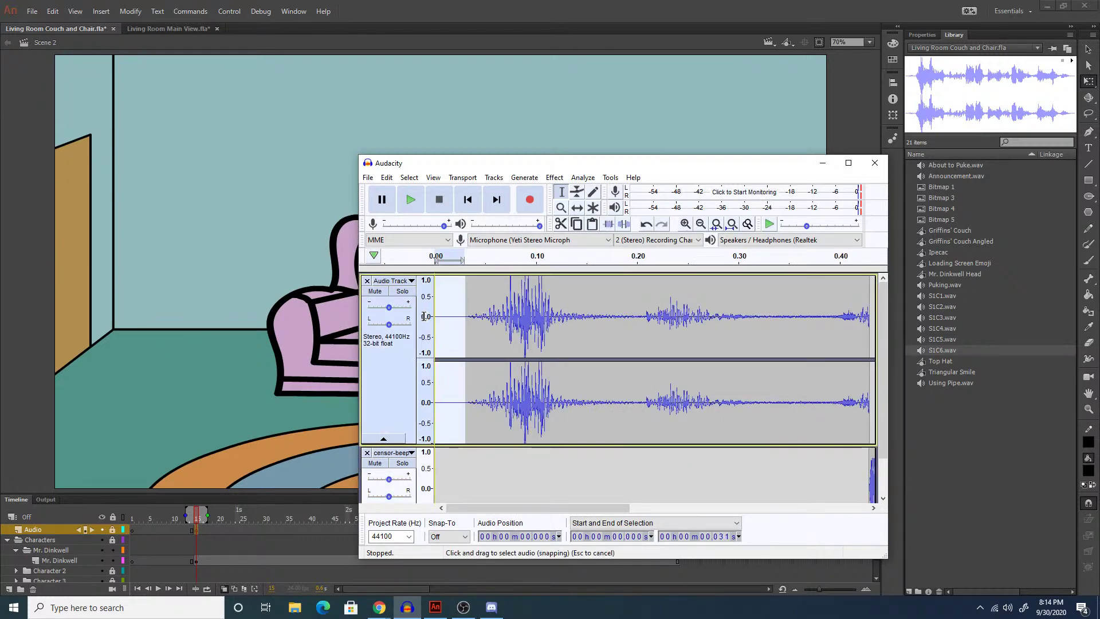
key(Delete)
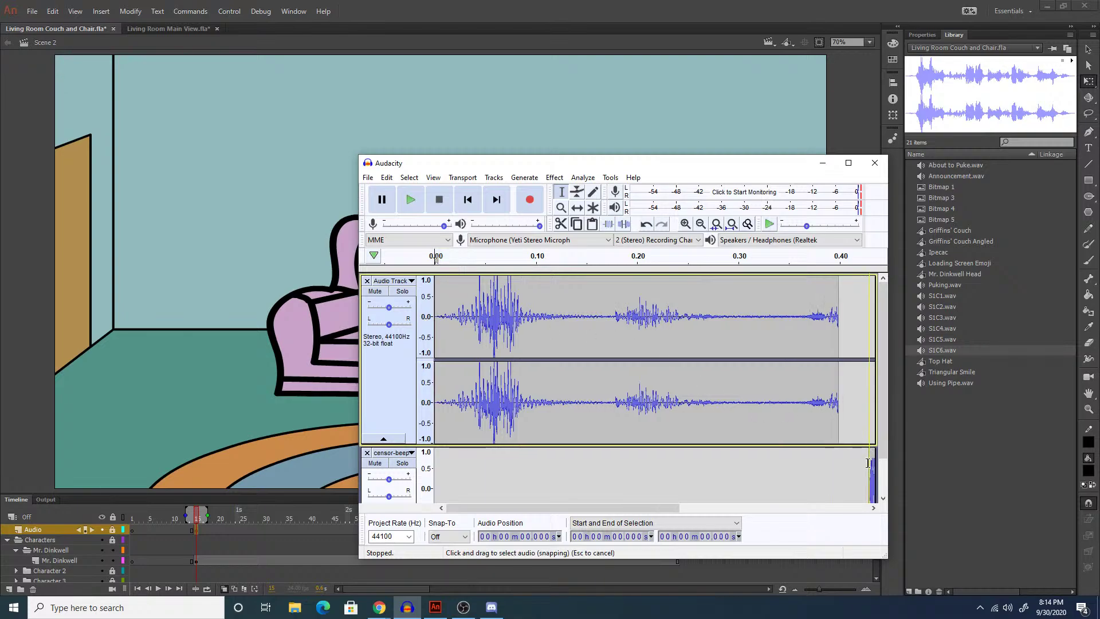
click(576, 208)
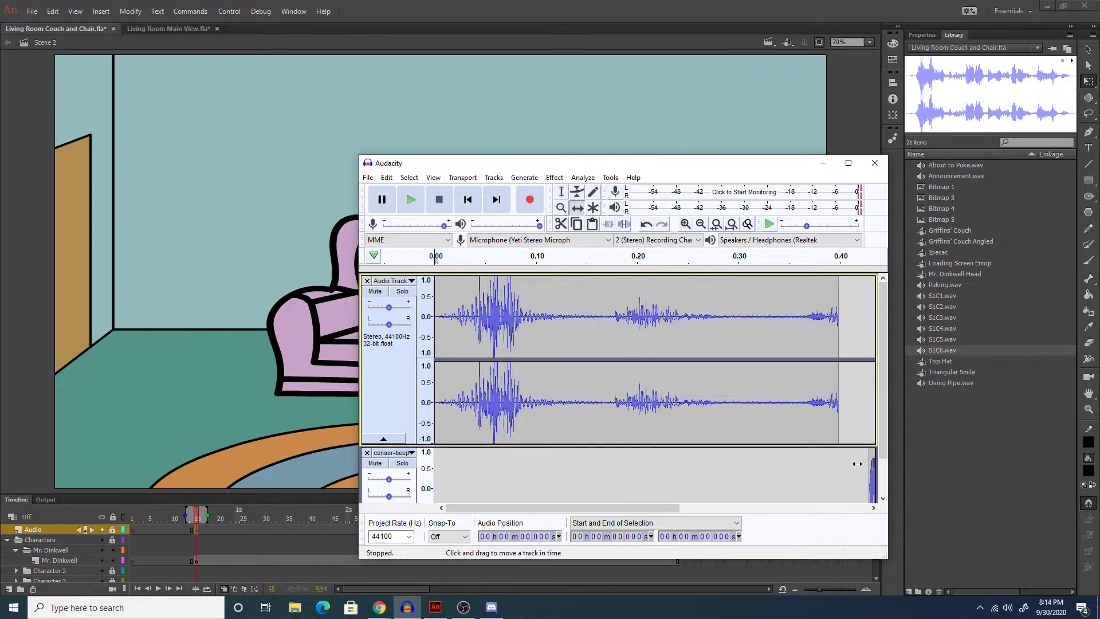
drag(857, 463, 840, 465)
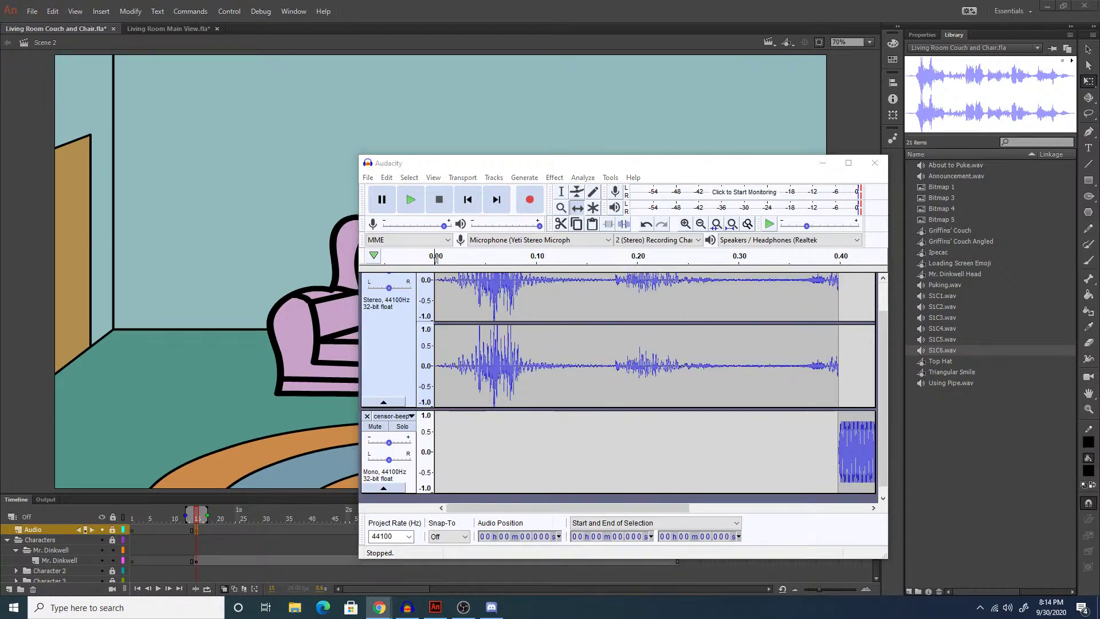
Play the voice and beep tracks together from about the start of the project.
click(560, 192)
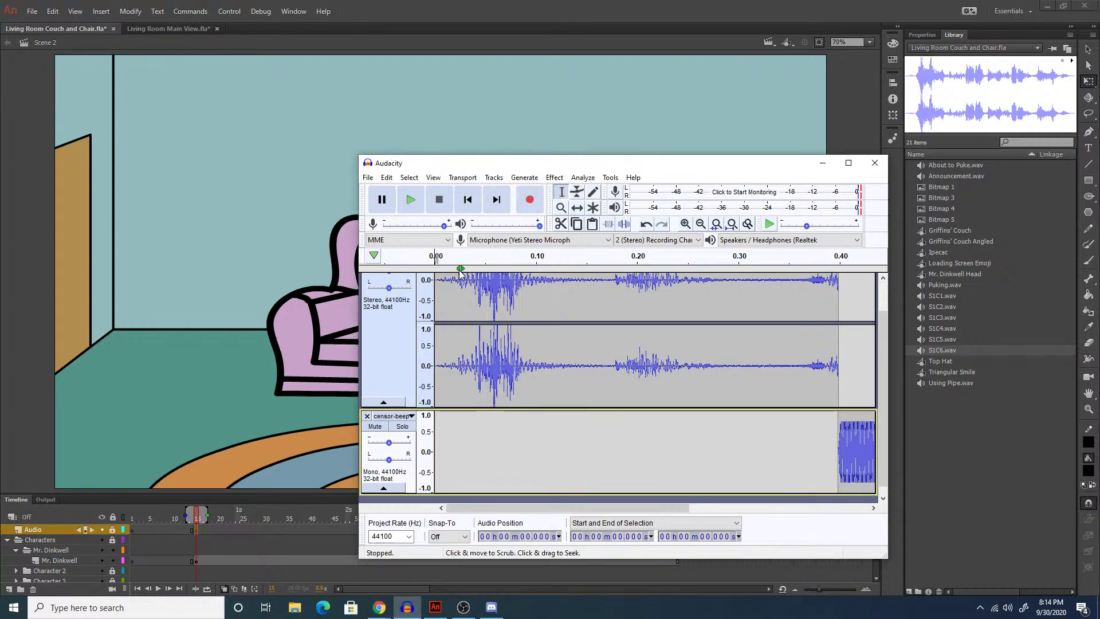
click(436, 283)
scroll(436, 283, up, 1)
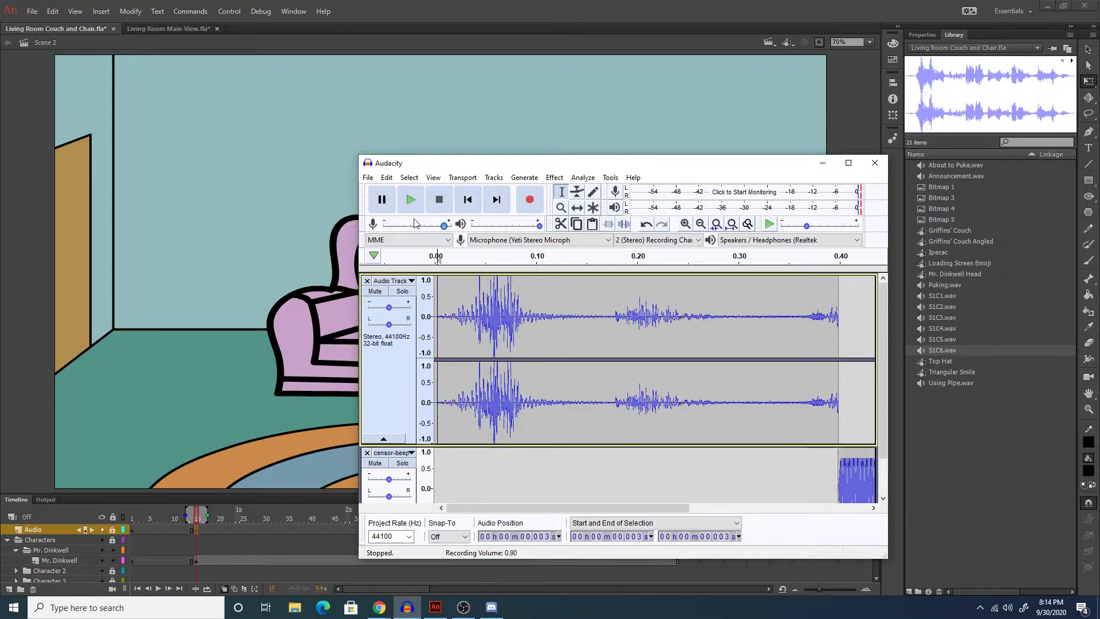
key(space)
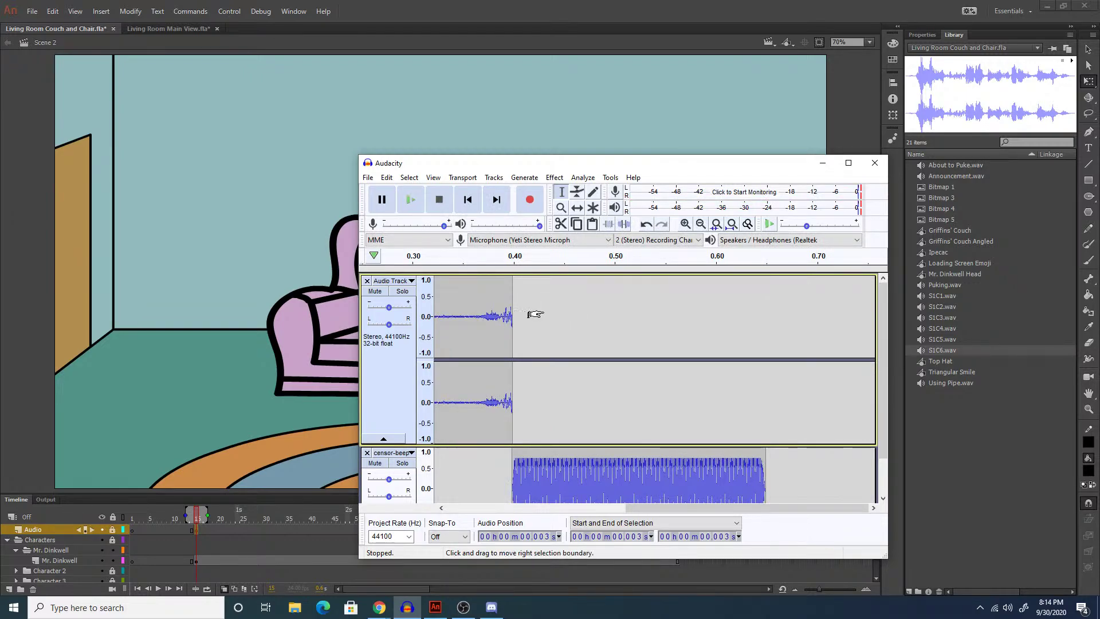
Export the combined audio to the Audio folder as a 16-bit WAV named S2C1, leaving the metadata tags empty.
key(ctrl+shift+e)
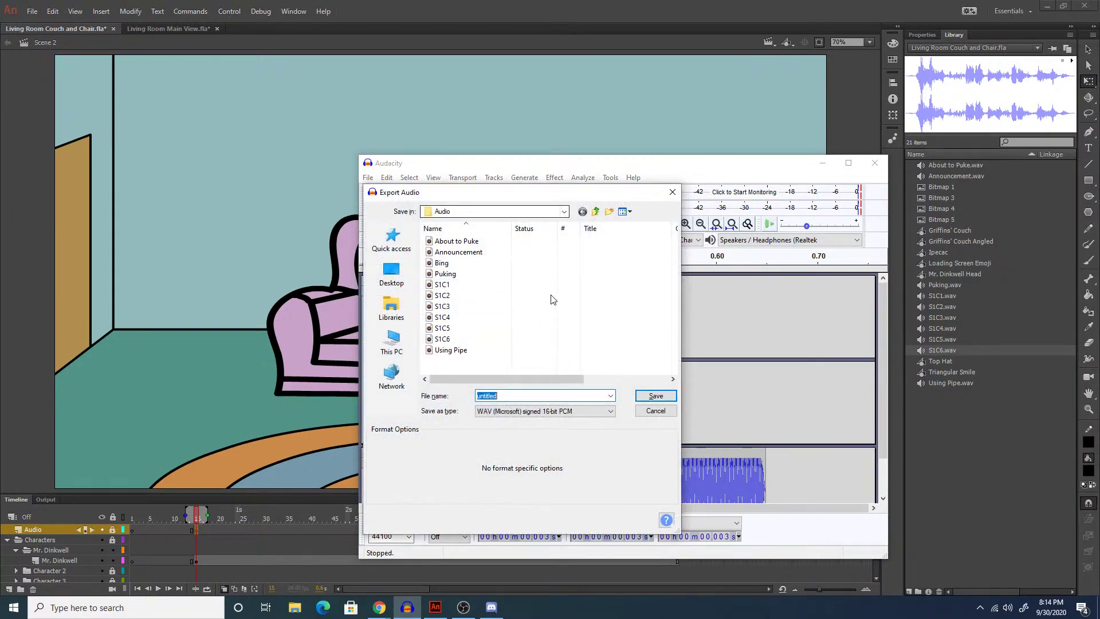
text(S2C)
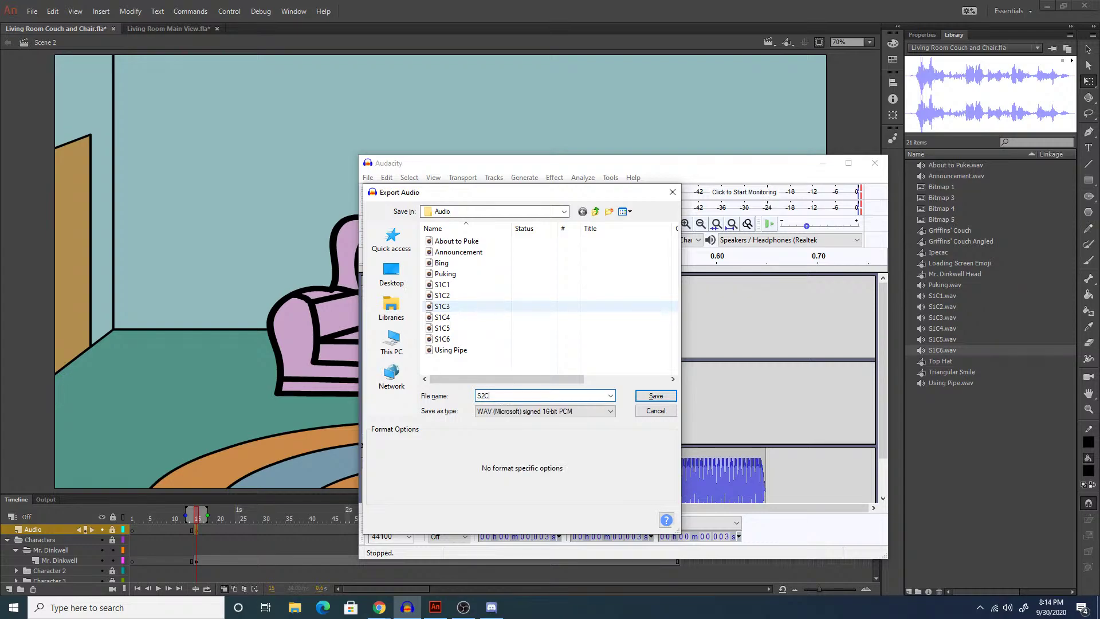
text(1)
key(Return)
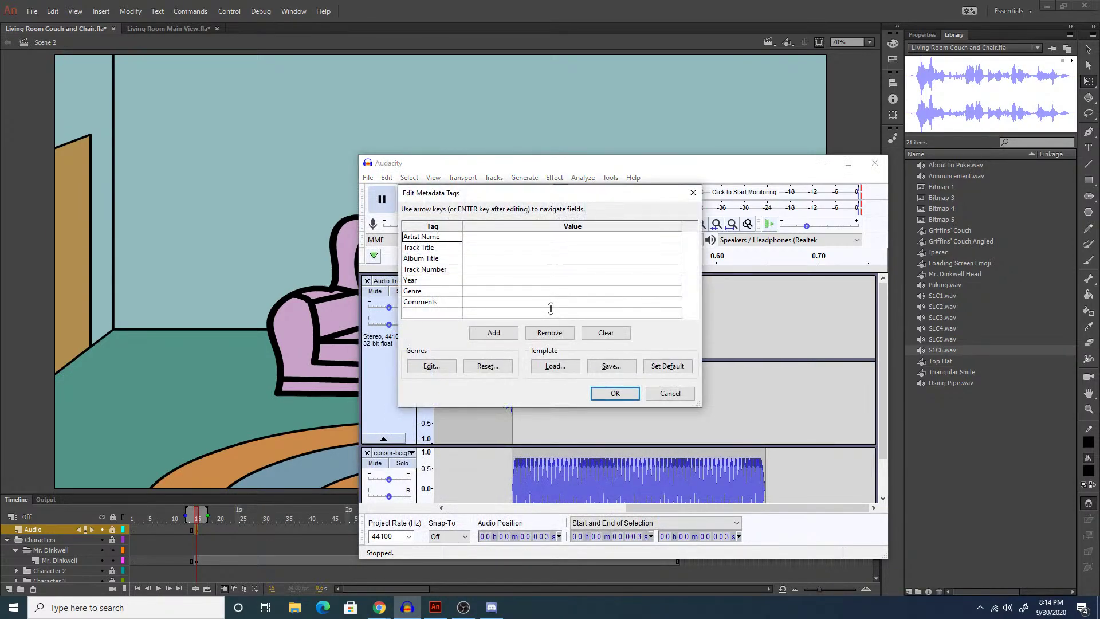
key(Return)
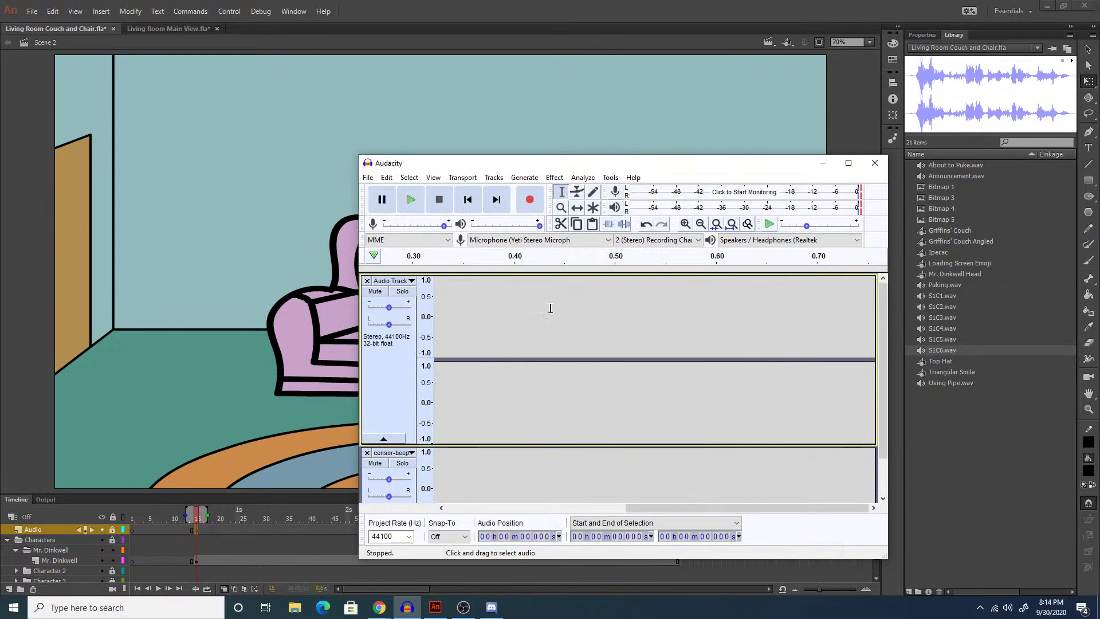
Switch to Adobe Animate and import the S2C1 audio file into the library.
click(467, 11)
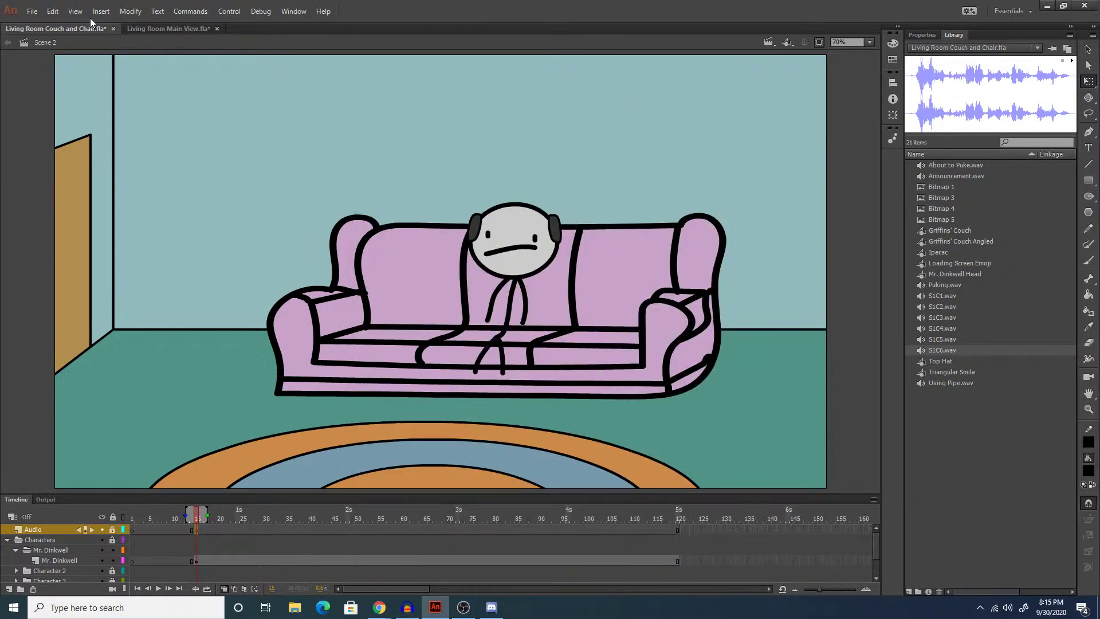
click(26, 12)
mouse_move(180, 189)
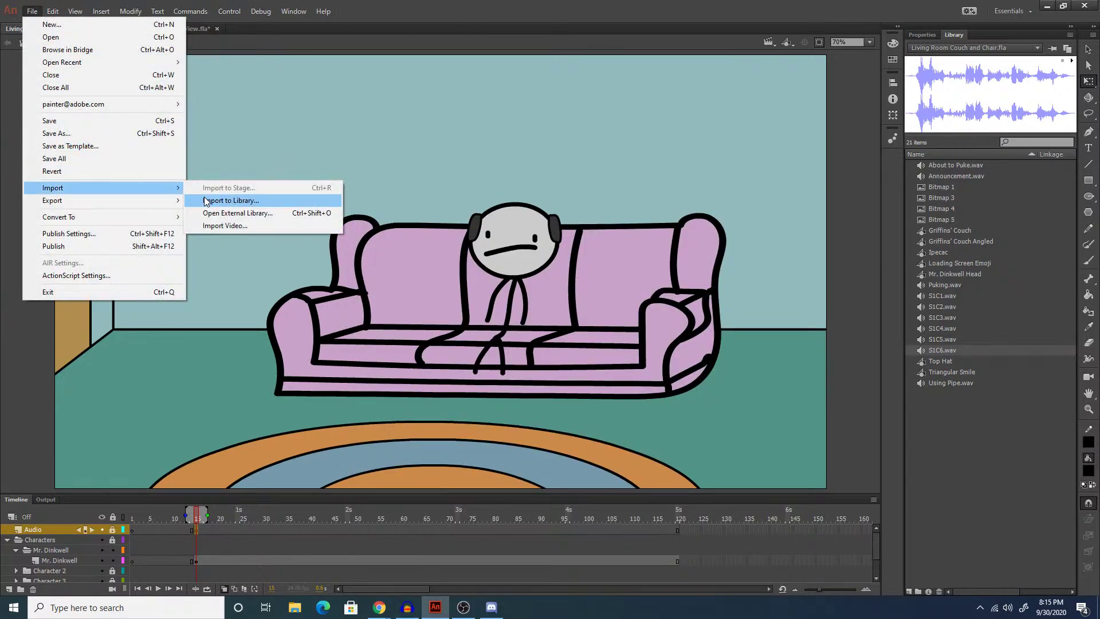
click(229, 201)
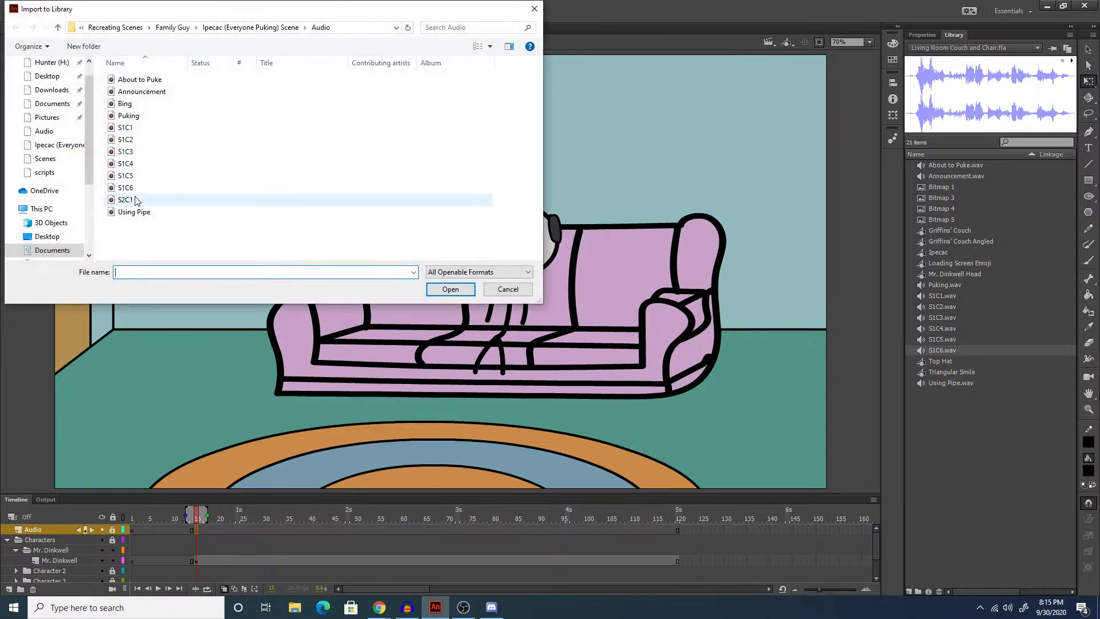
click(137, 200)
click(450, 288)
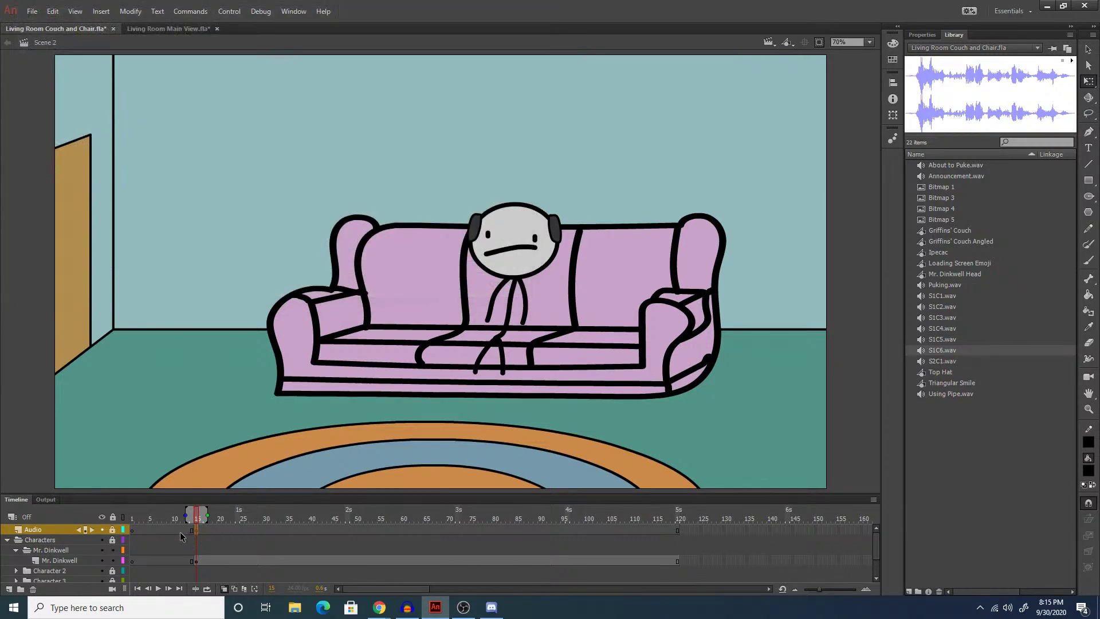
Play the timeline from frame 13 and reselect frame 15 on the Audio layer.
click(189, 543)
click(155, 552)
key(Return)
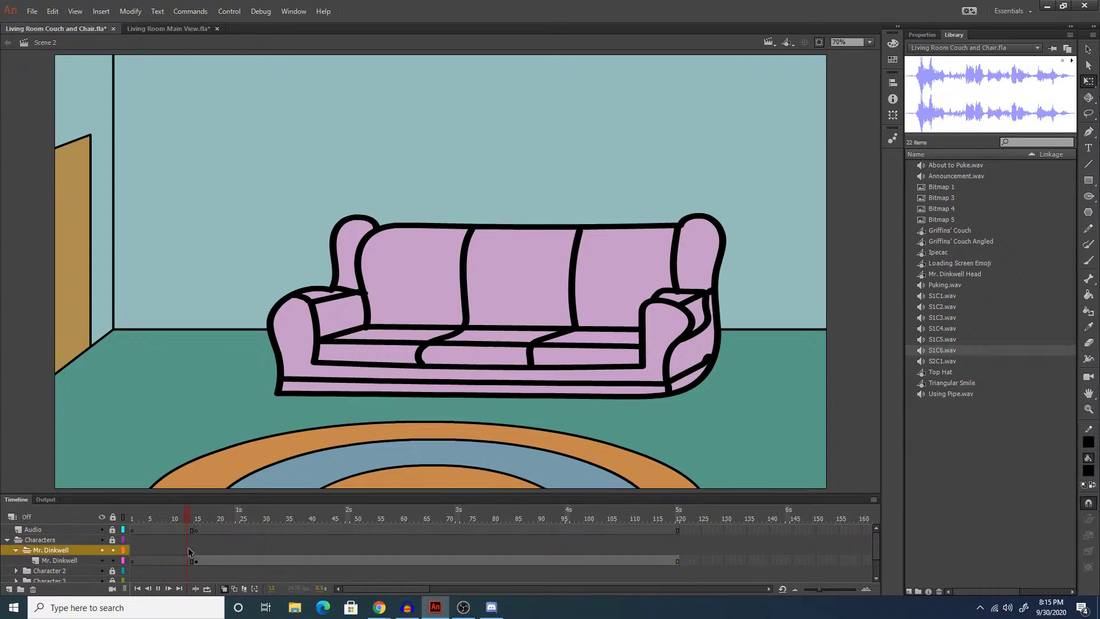
click(196, 531)
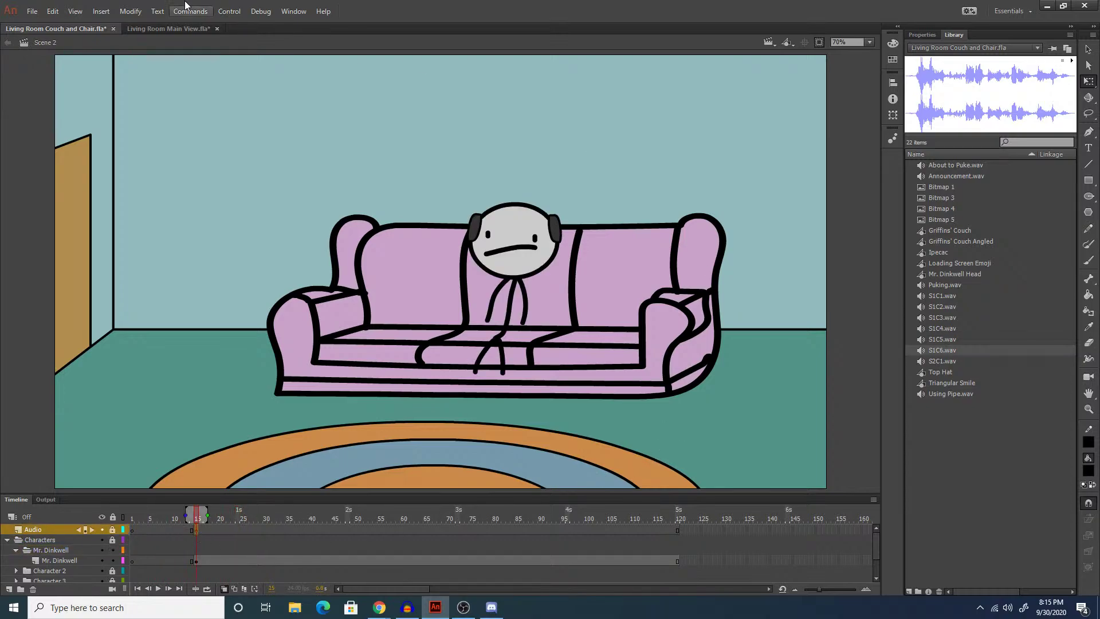
Import the Bing audio file into the library.
click(26, 12)
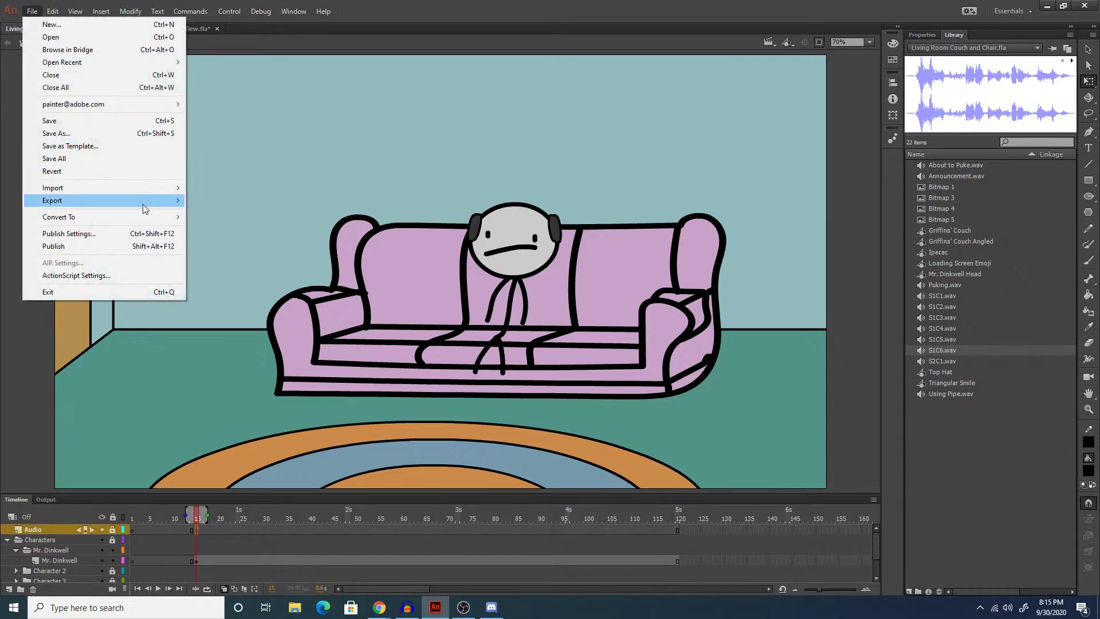
mouse_move(165, 189)
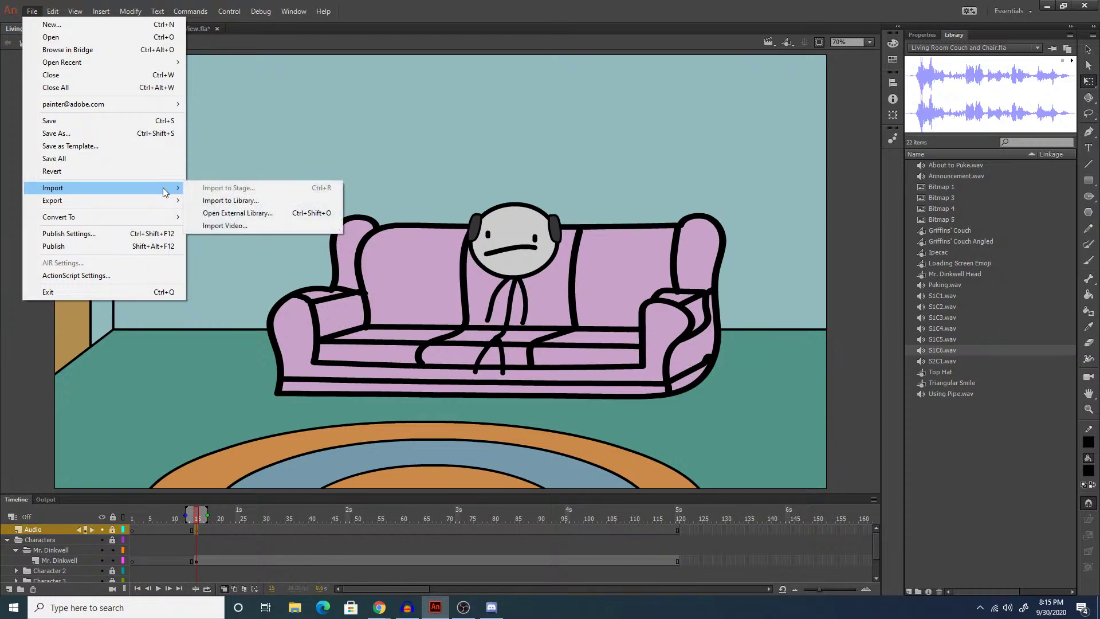
click(246, 199)
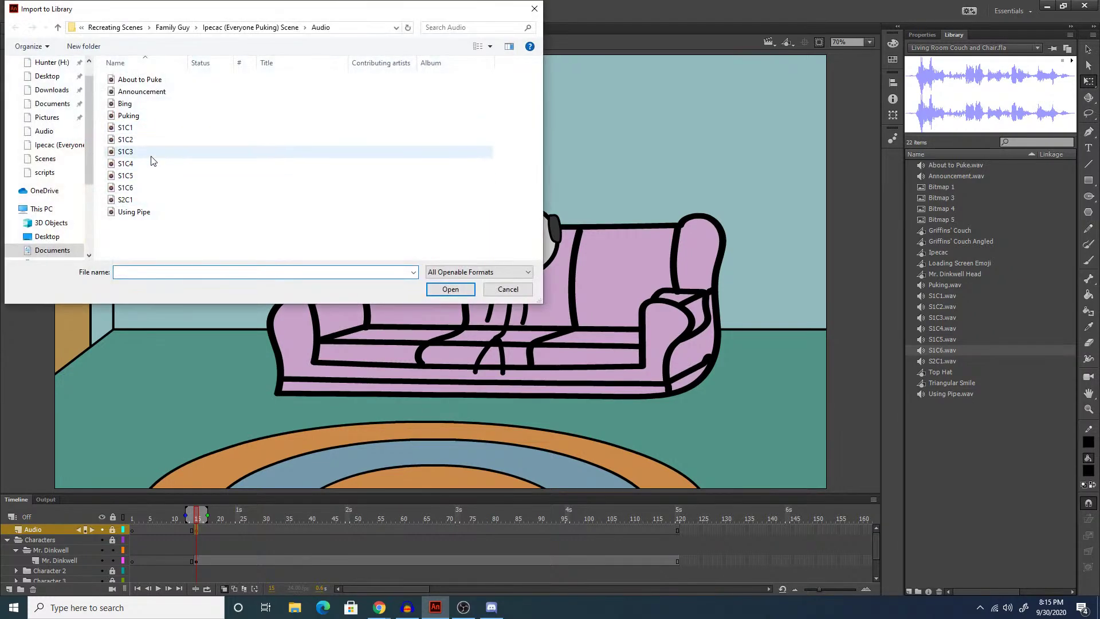
click(140, 104)
click(437, 286)
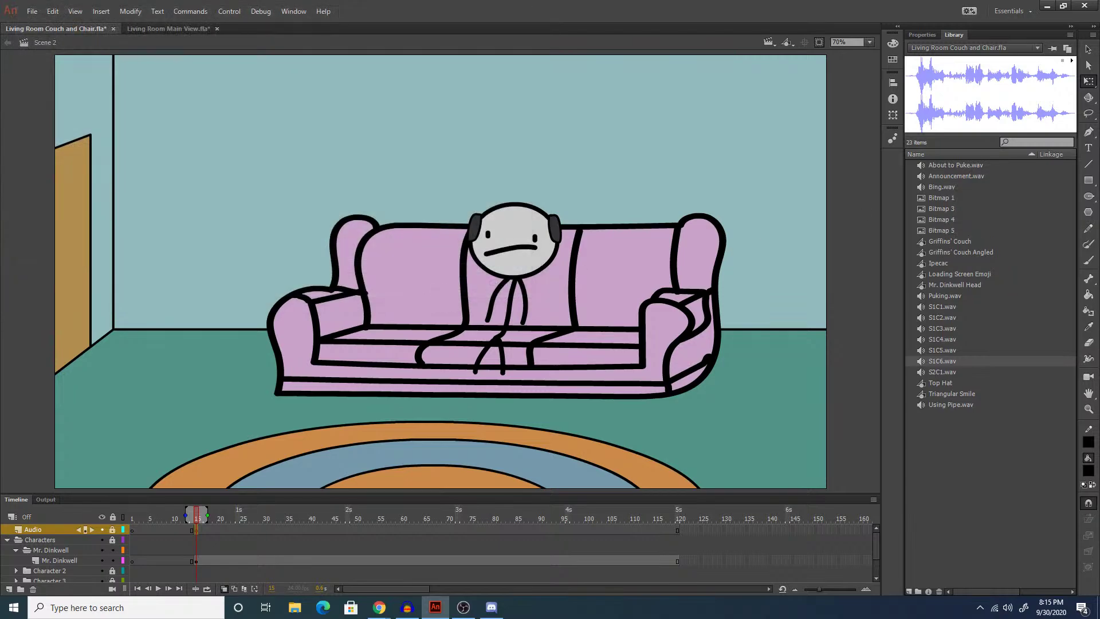
Place the Bing sound from the library onto frame 15 of the Audio layer.
key(alt+Tab)
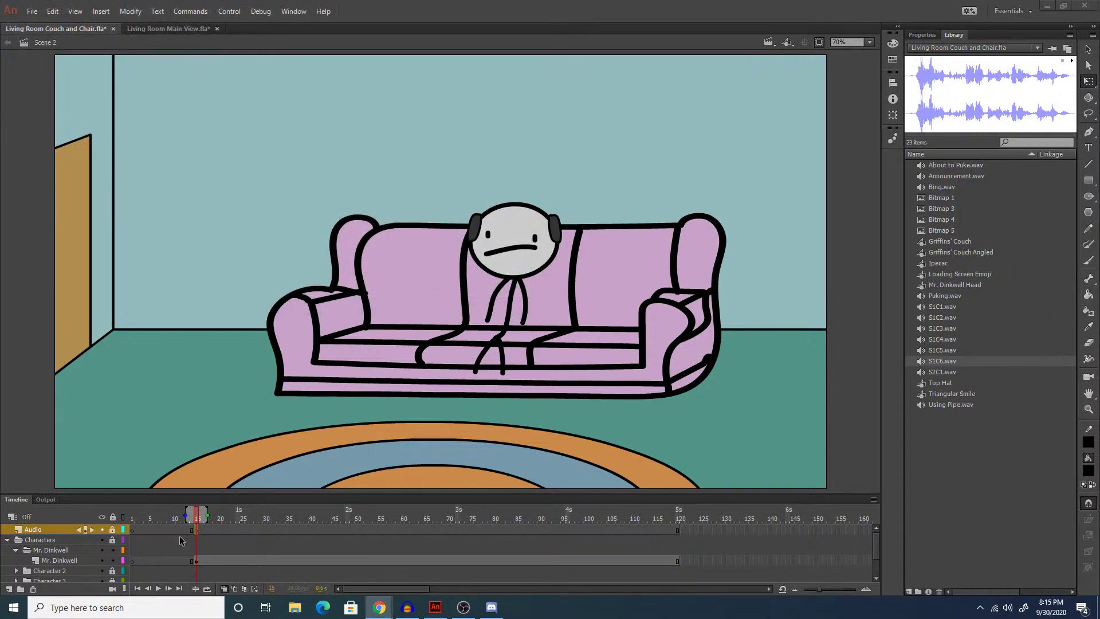
key(alt+Tab)
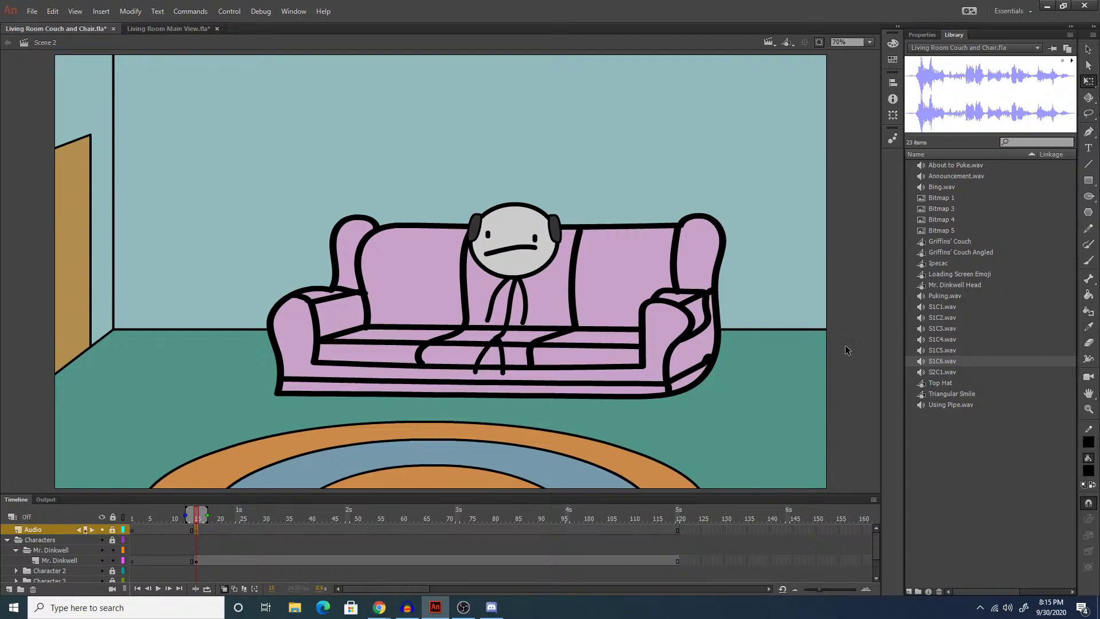
drag(940, 189, 698, 268)
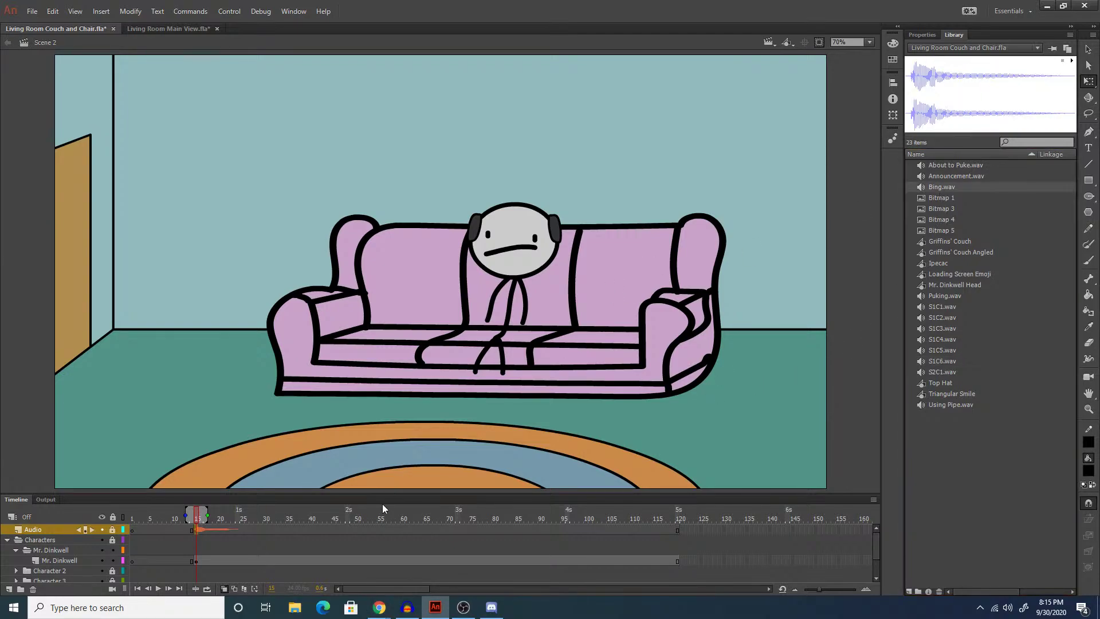
Play the timeline to check the Bing sound's timing against Mr. Dinkwell's appearance, ending on frame 15 of his layer.
click(155, 541)
key(Return)
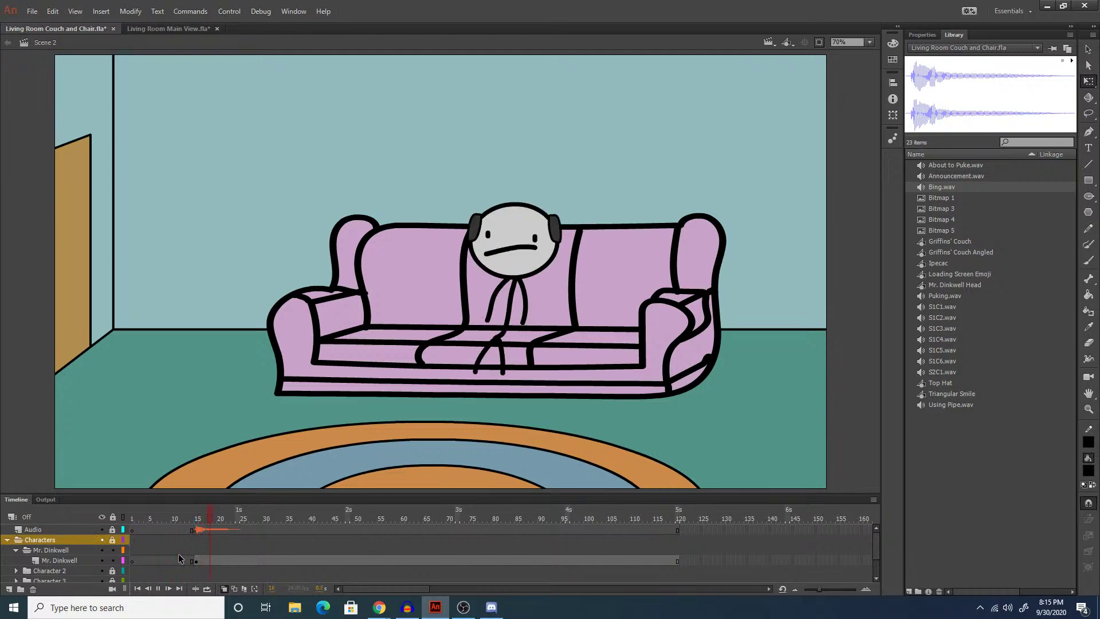
click(246, 562)
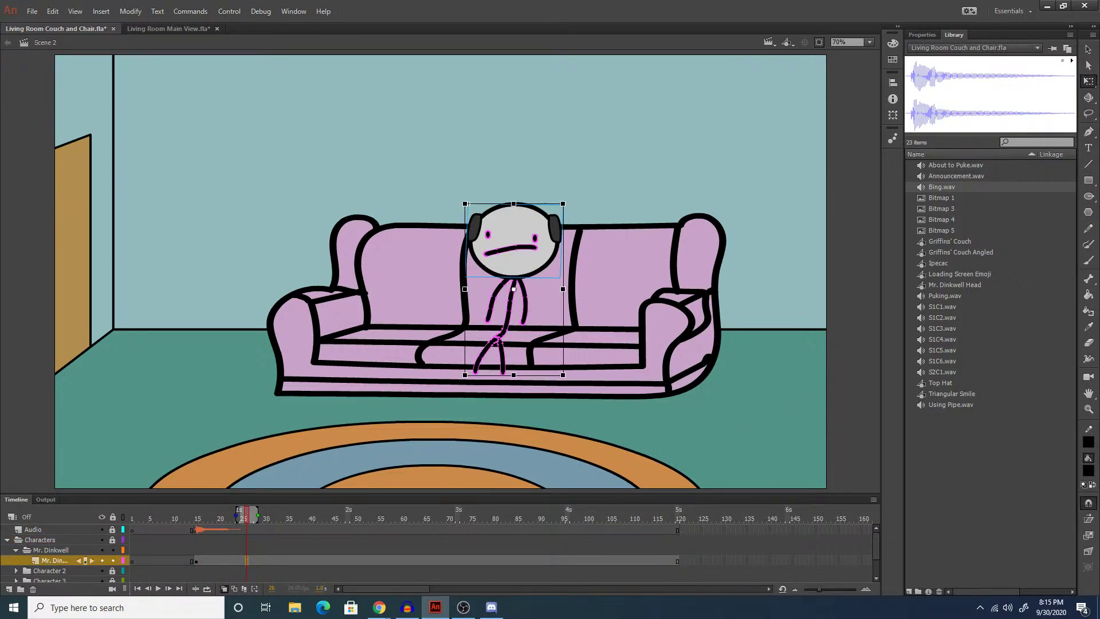
key(alt+Tab)
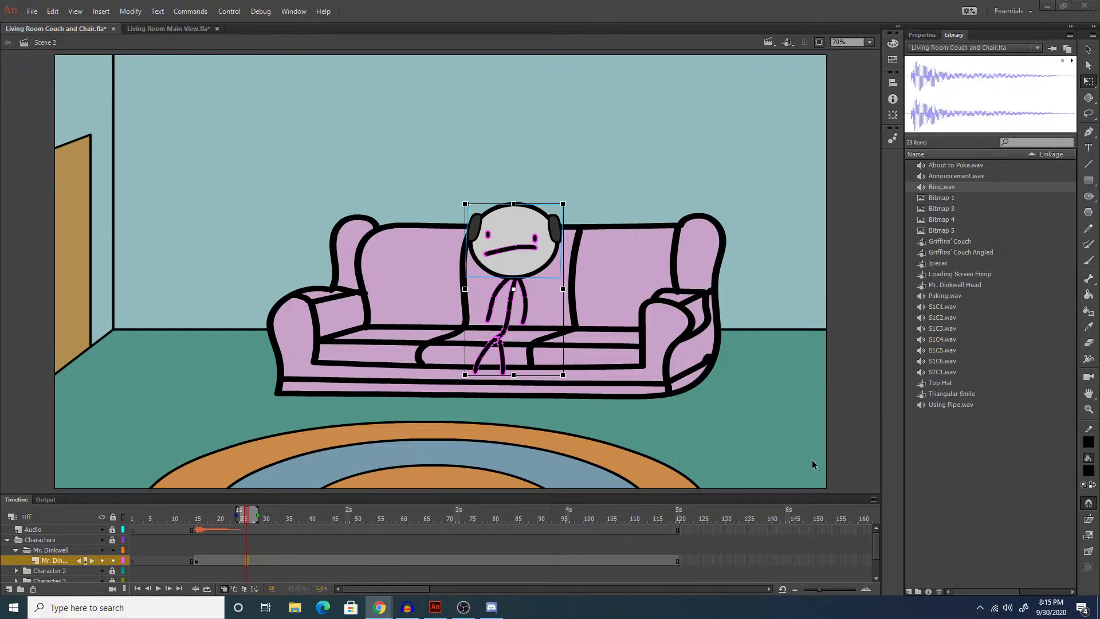
click(164, 551)
key(Return)
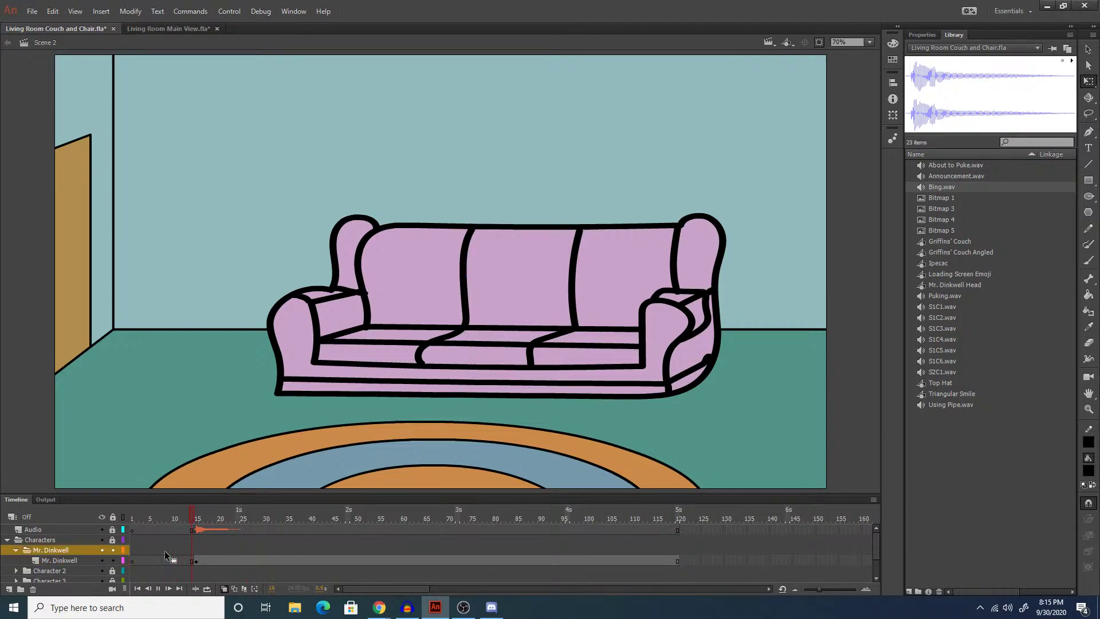
click(196, 560)
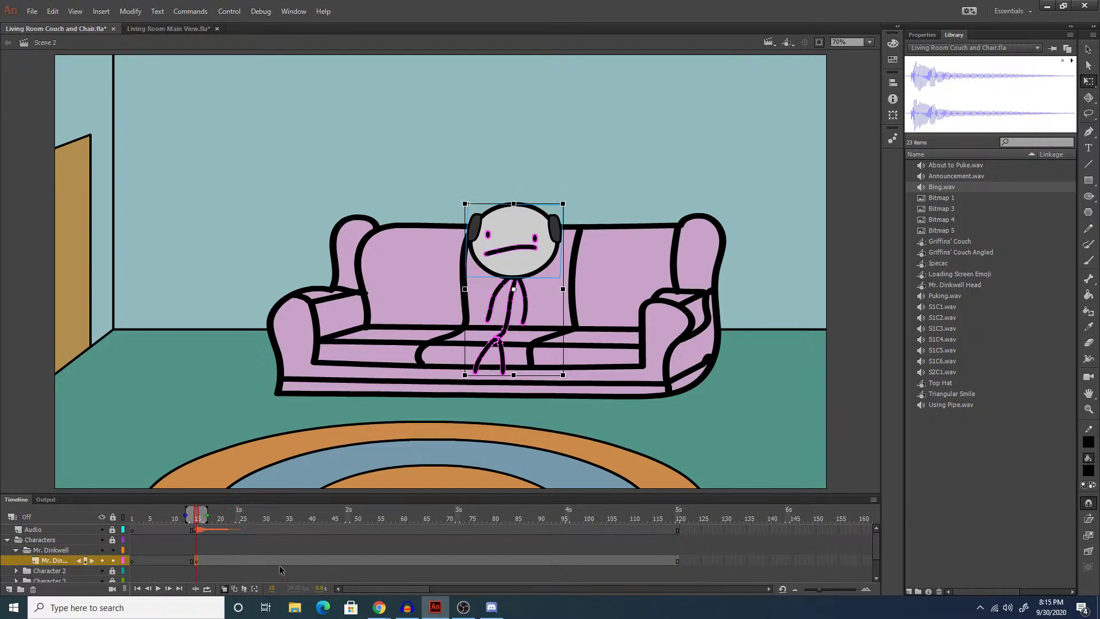
Insert a keyframe at frame 29 on the Mr. Dinkwell layer.
click(282, 563)
click(261, 561)
key(F6)
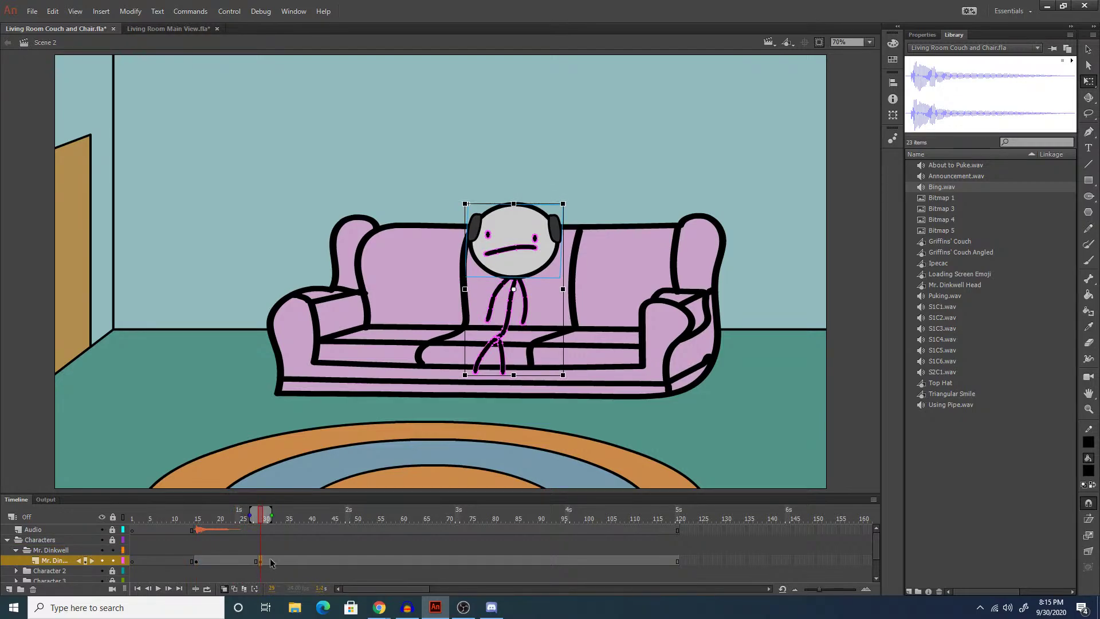
Draw an eyebrow above each of Mr. Dinkwell's eyes with the Paint Brush at a stroke size of 6.
click(583, 336)
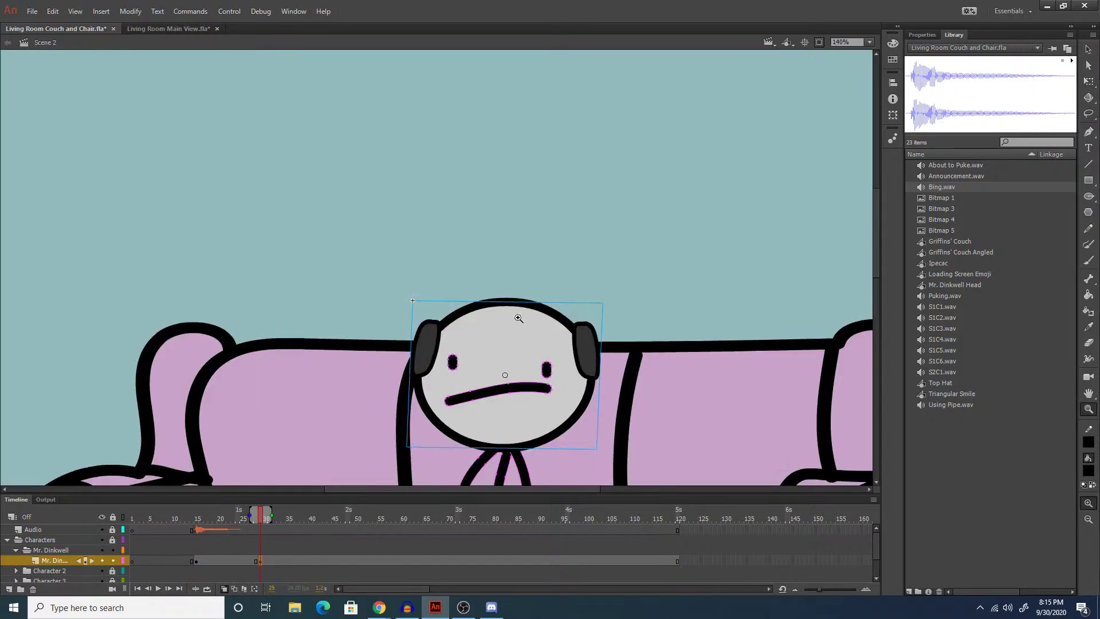
key(y)
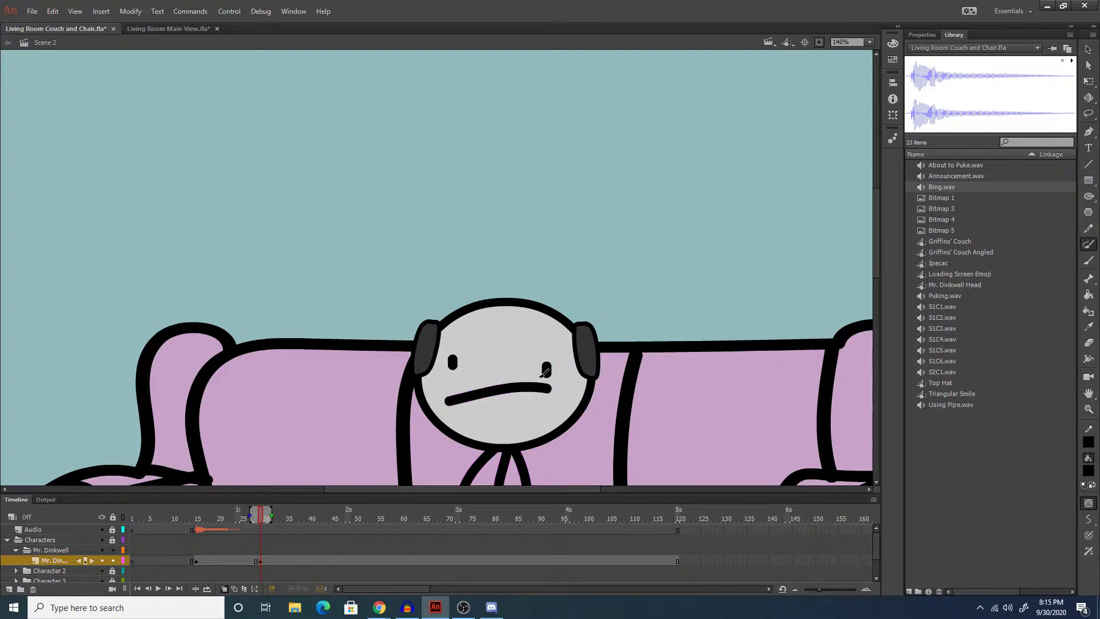
drag(549, 348, 566, 359)
key(ctrl+z)
click(922, 35)
click(1041, 137)
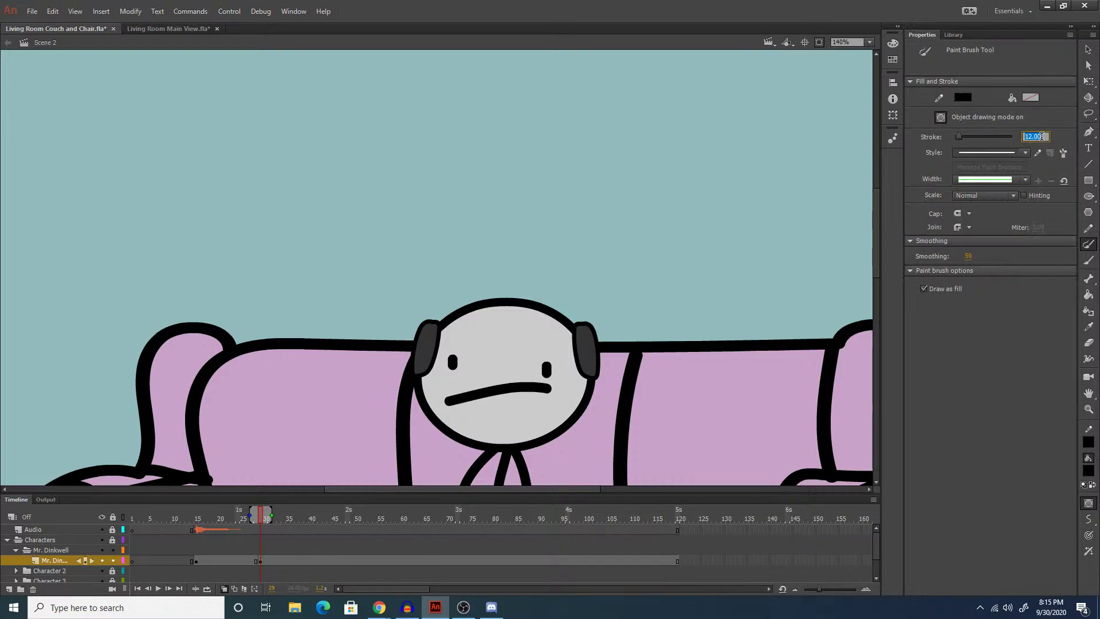
text(6)
key(Return)
drag(548, 347, 566, 348)
drag(455, 336, 441, 341)
Move the mouth slightly lower on the face and play back the expression change.
key(q)
click(504, 396)
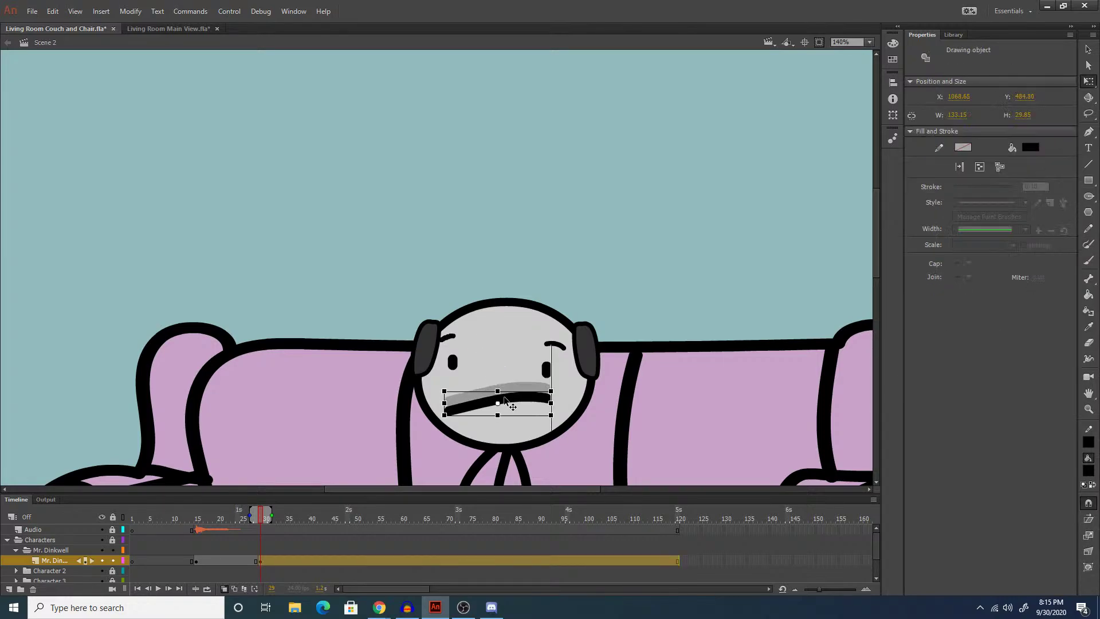
click(668, 411)
key(Return)
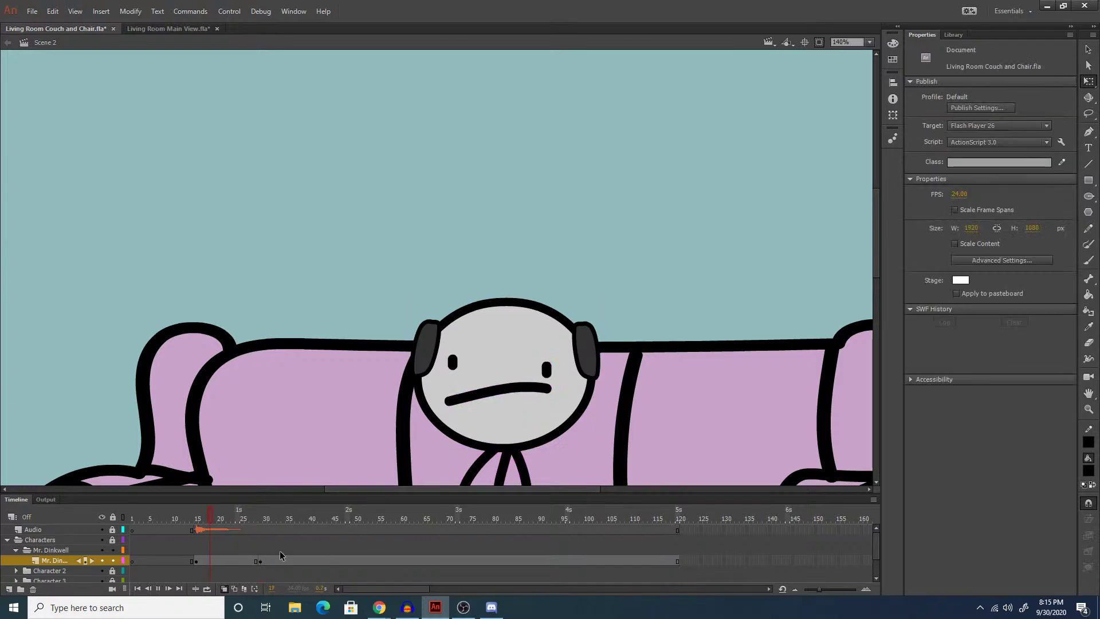
Insert a keyframe at frame 36 on the Mr. Dinkwell layer and shift both eyes and eyebrows so the face looks left.
click(285, 560)
click(293, 559)
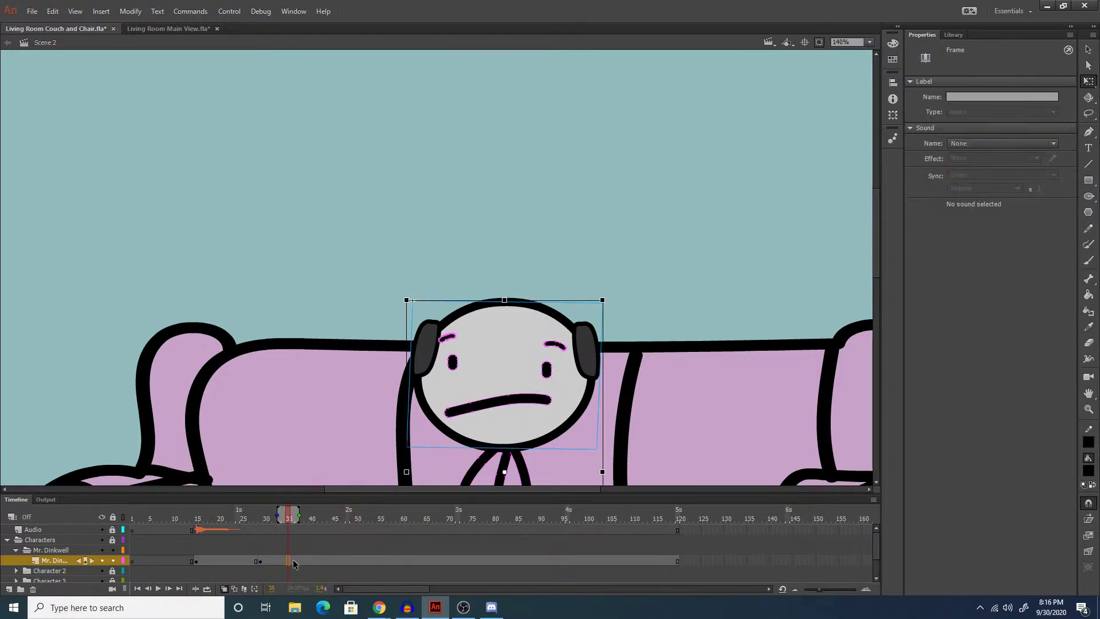
key(F6)
click(459, 240)
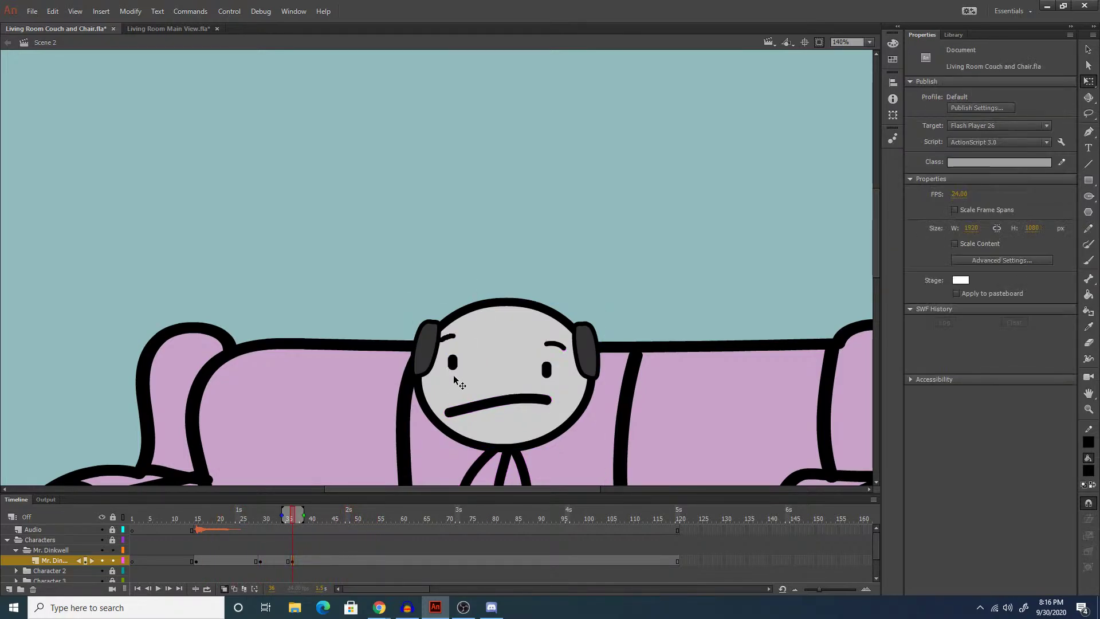
mouse_move(453, 362)
mouse_down()
mouse_move(439, 373)
mouse_move(437, 349)
mouse_up()
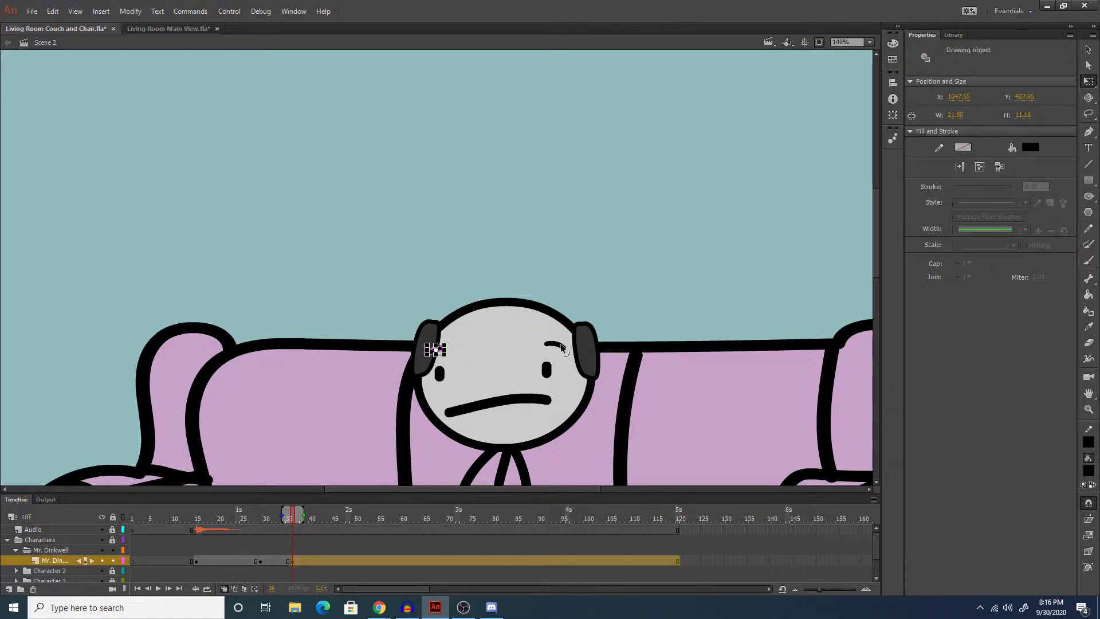
key(l)
mouse_move(564, 335)
mouse_down()
mouse_move(535, 370)
mouse_move(553, 383)
mouse_move(505, 380)
mouse_up()
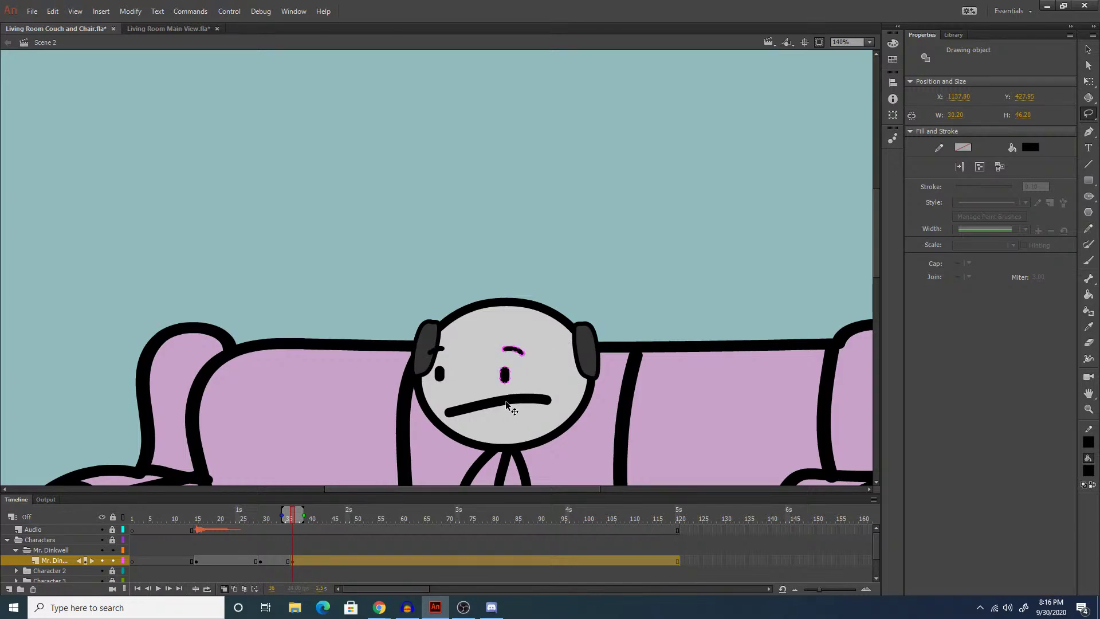
Replace the mouth with a shorter frown beneath the shifted eyes, using the Paint Brush at a stroke size of 12.
click(506, 406)
key(Delete)
key(y)
drag(429, 398, 490, 400)
key(ctrl+z)
click(1027, 136)
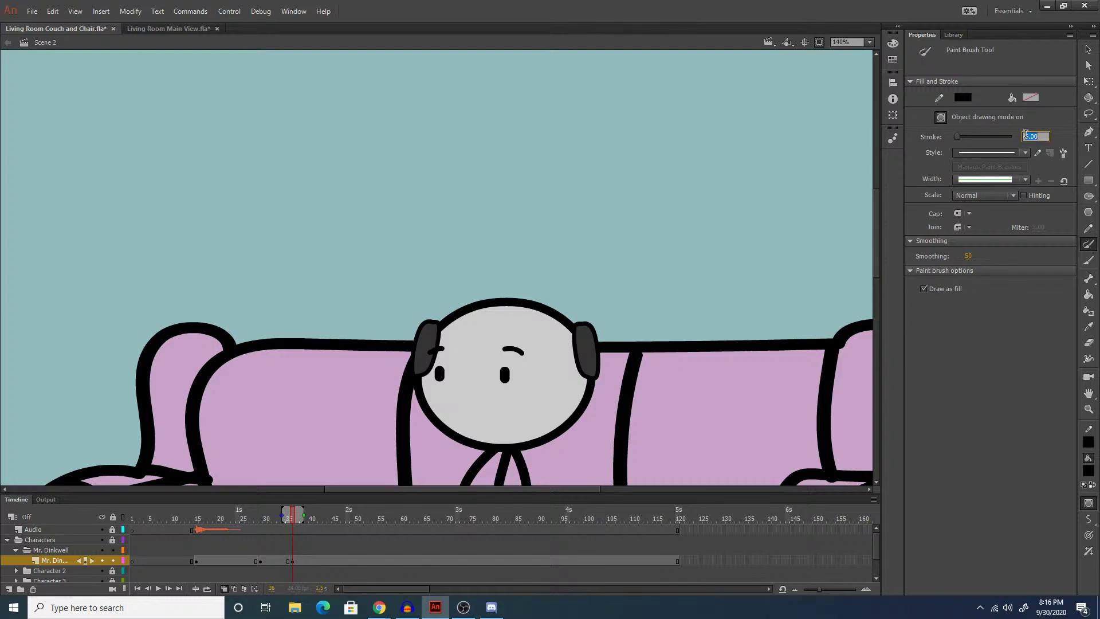
key(Return)
drag(442, 399, 504, 402)
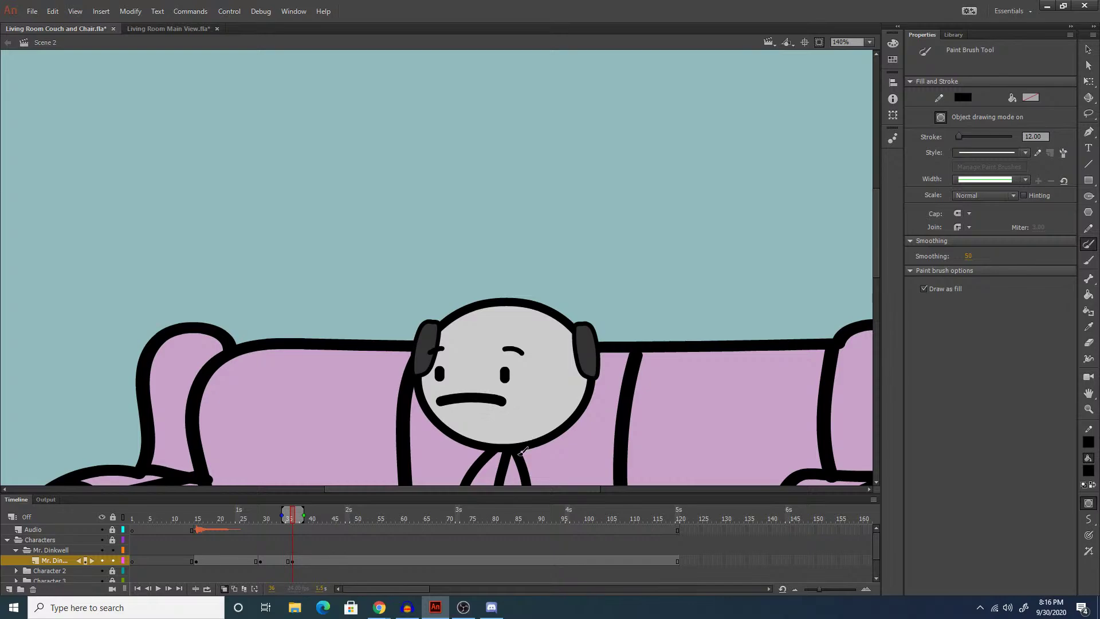
Add a keyframe at frame 43 on the Mr. Dinkwell layer and move the eyes, eyebrows and mouth to the middle of the face.
click(323, 561)
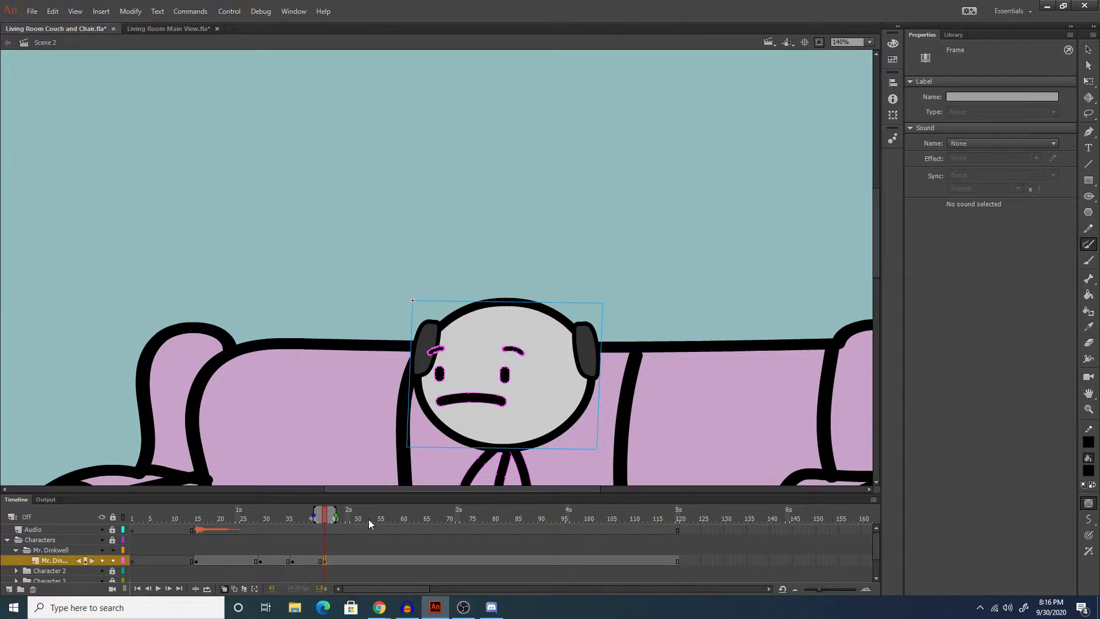
key(l)
click(655, 260)
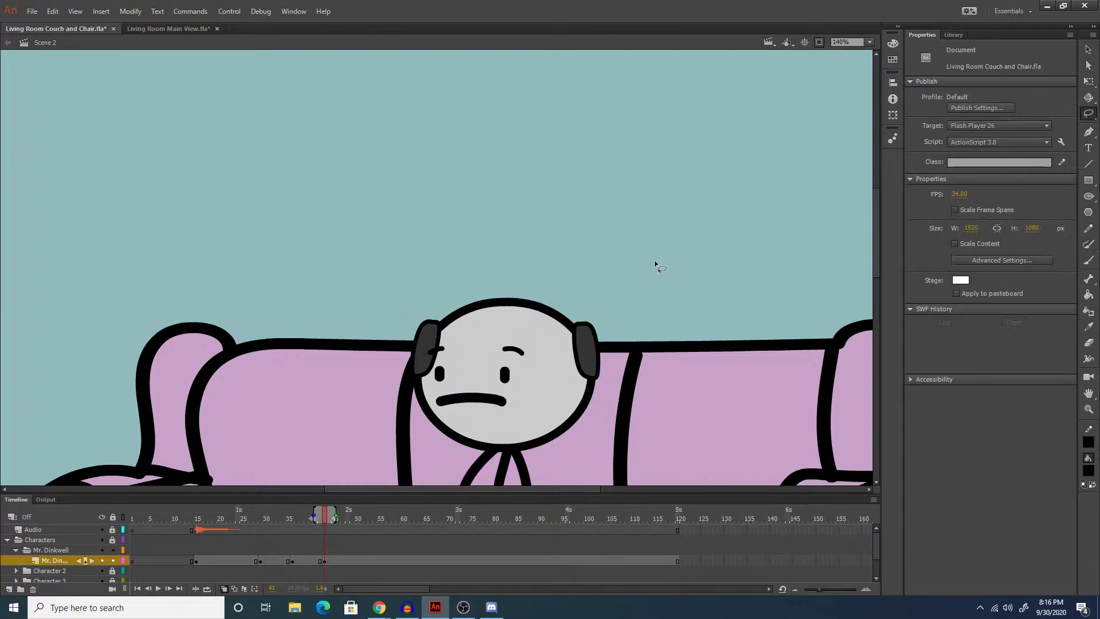
mouse_move(546, 332)
mouse_down()
mouse_move(434, 346)
mouse_move(447, 407)
mouse_move(518, 360)
mouse_up()
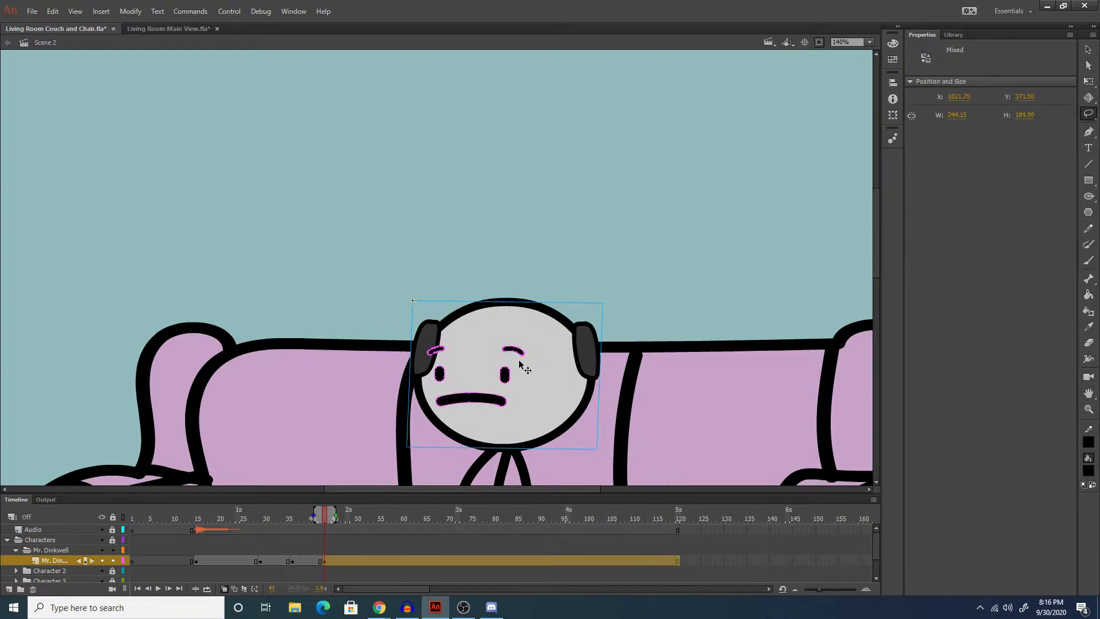
click(714, 269)
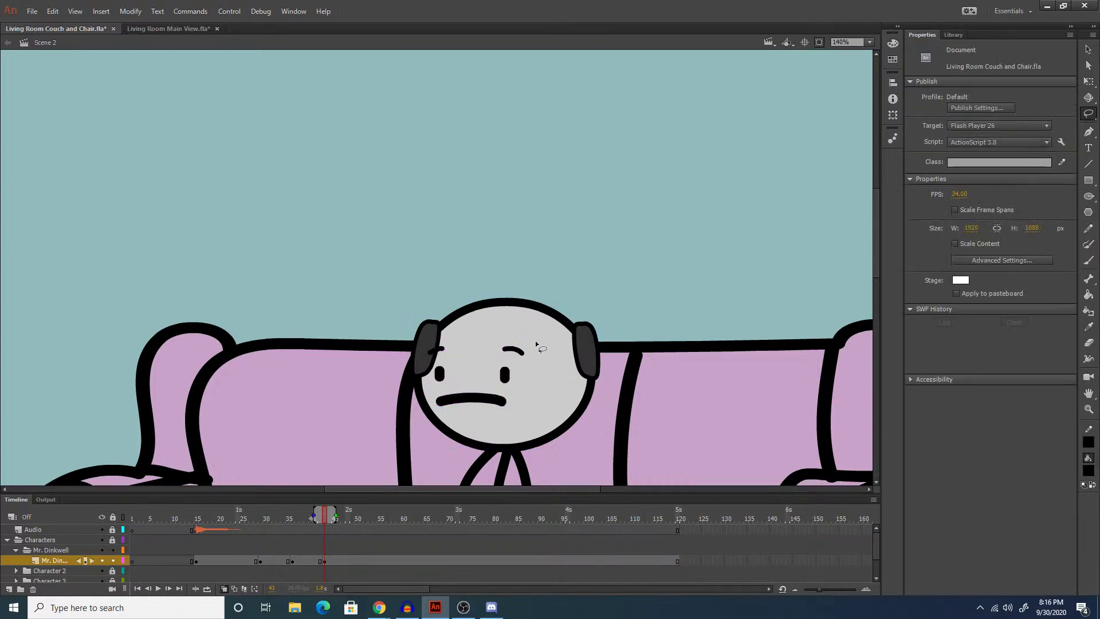
mouse_move(537, 336)
mouse_down()
mouse_move(503, 402)
mouse_move(451, 389)
mouse_move(442, 344)
mouse_up()
drag(513, 348, 544, 348)
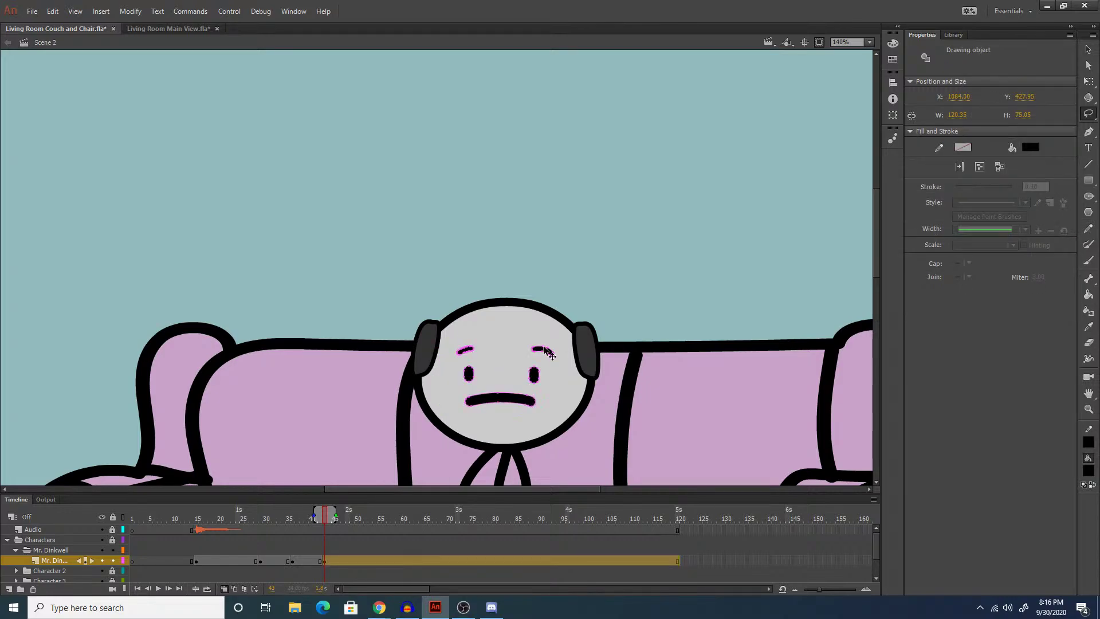
click(664, 322)
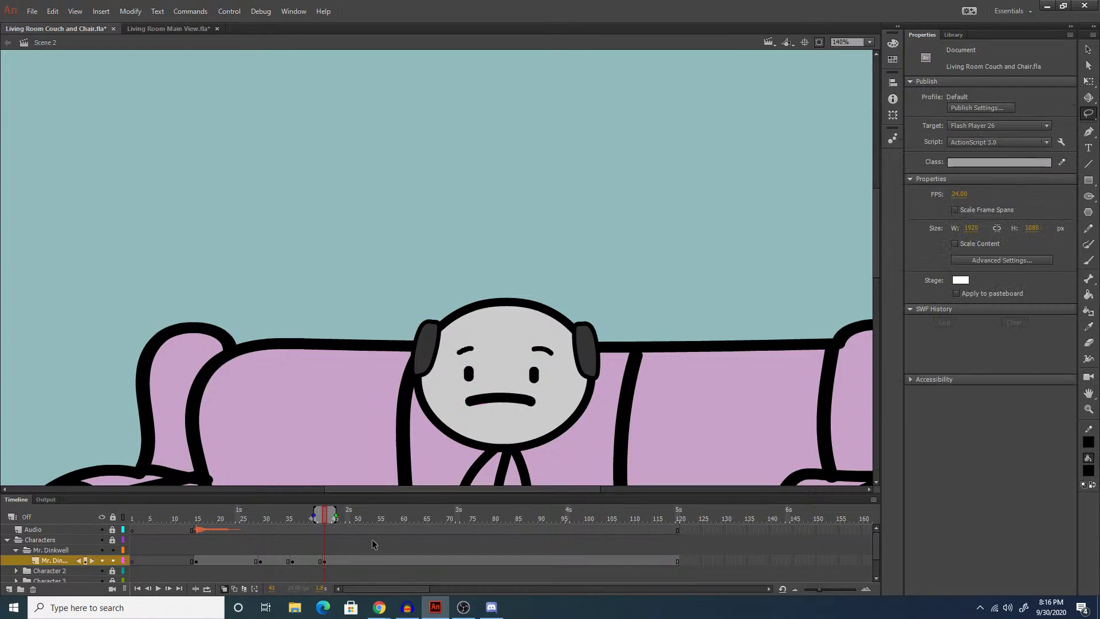
Add a keyframe at frame 44 on the Mr. Dinkwell layer and move all facial features so the face looks right.
click(330, 562)
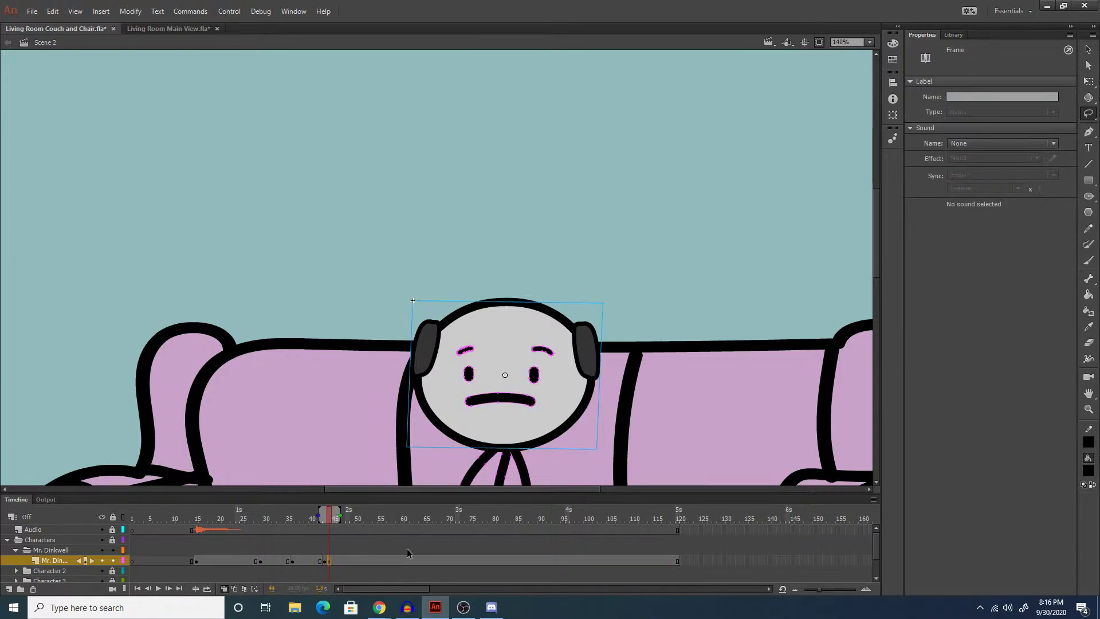
click(708, 342)
key(l)
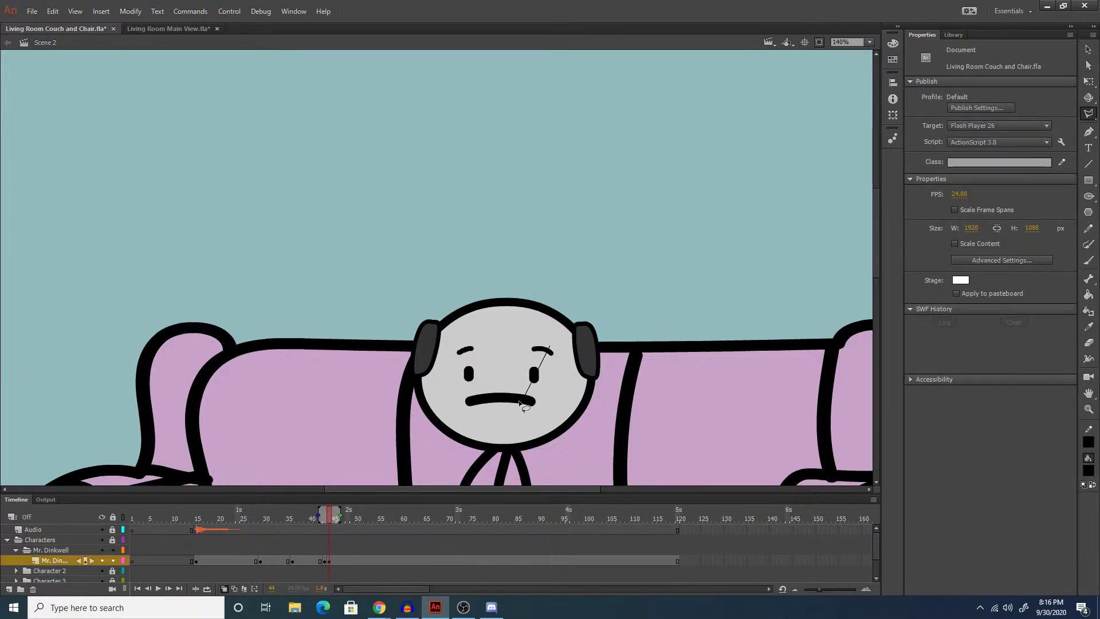
key(l)
mouse_move(547, 348)
mouse_down()
mouse_move(522, 394)
mouse_move(480, 399)
mouse_move(458, 338)
mouse_move(482, 372)
mouse_move(510, 377)
mouse_up()
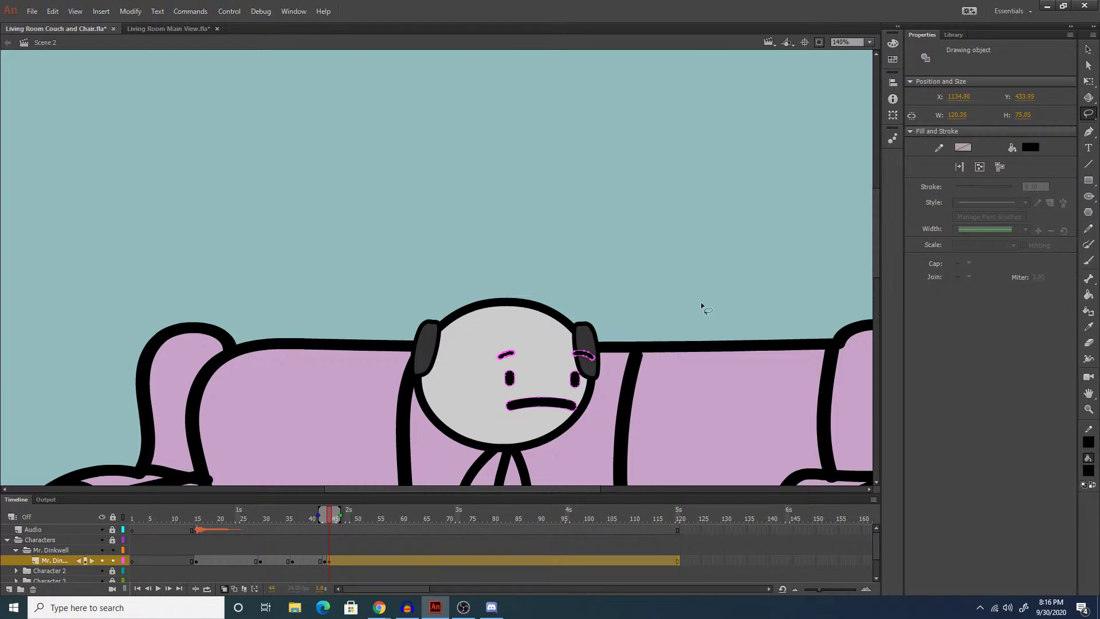
click(701, 304)
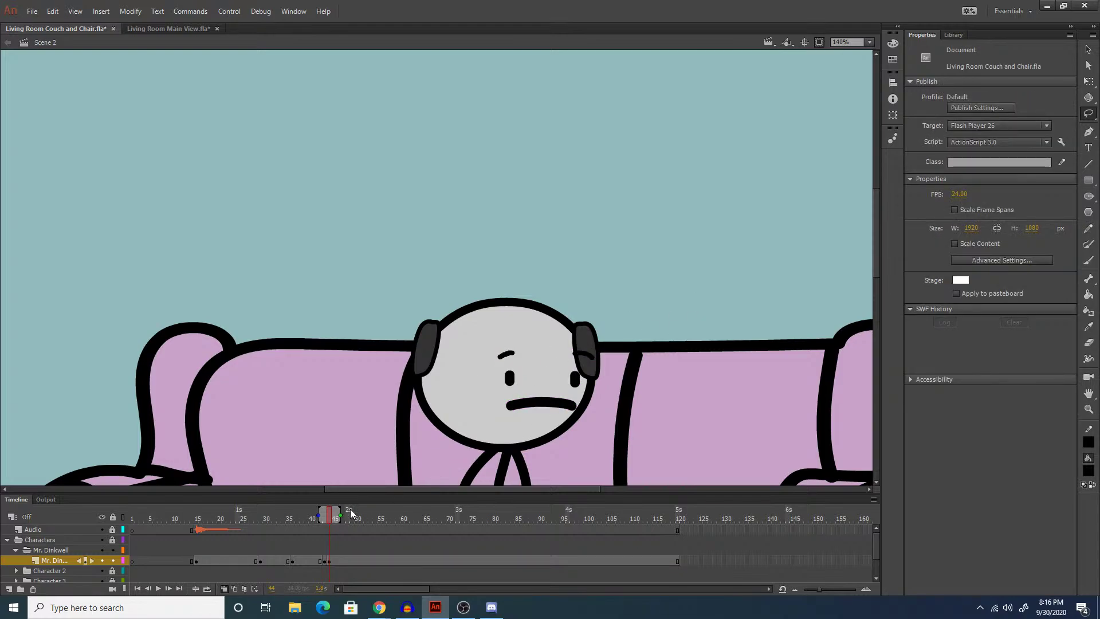
Play back the head-turn animation and insert a keyframe at frame 51 on the Mr. Dinkwell layer.
key(Return)
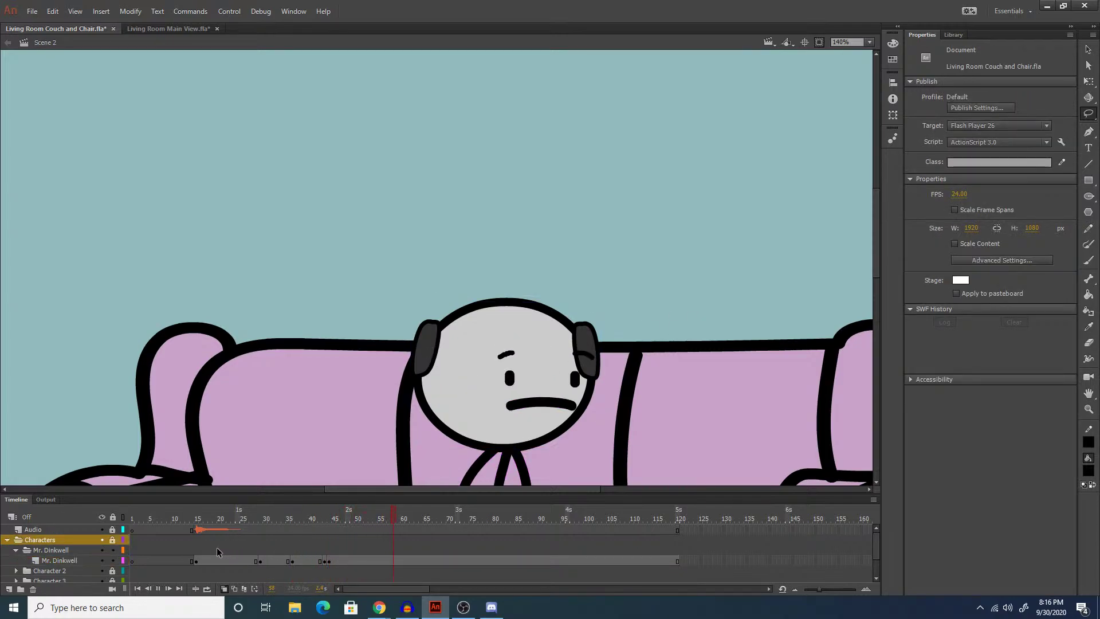
click(217, 548)
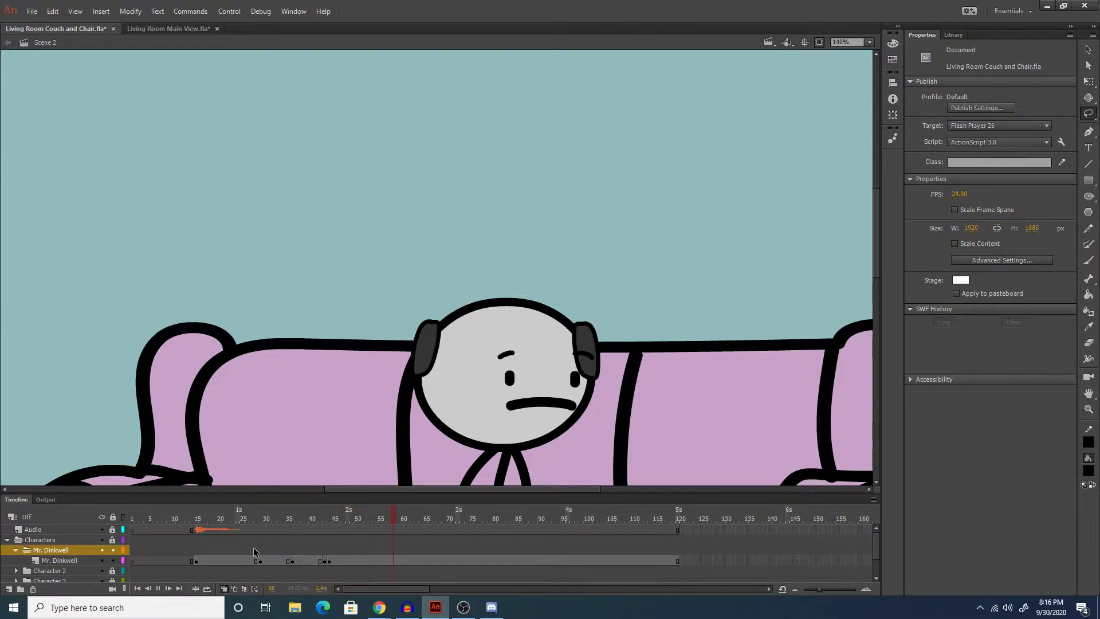
click(373, 560)
click(361, 560)
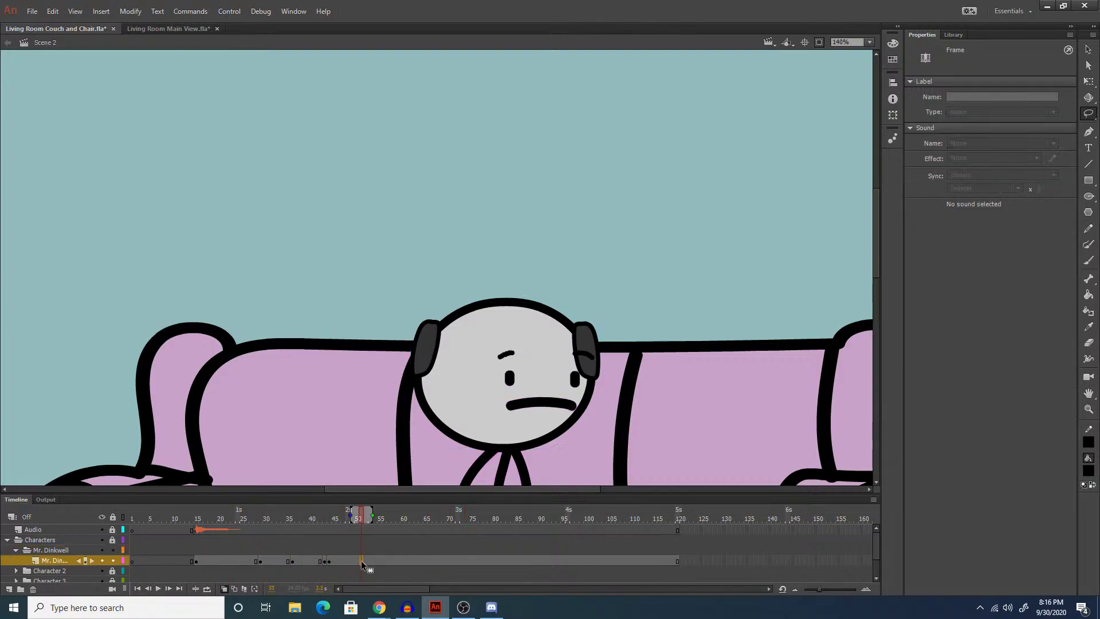
key(F6)
key(q)
click(704, 325)
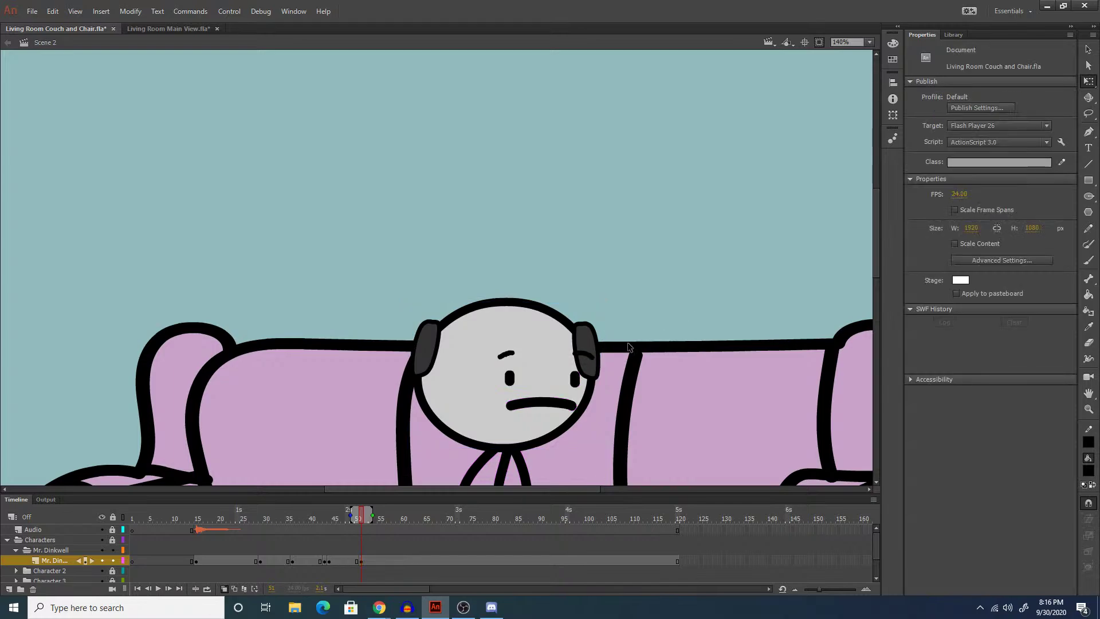
Reuse the front-facing expression from frame 33 in a new keyframe at frame 59 on the Mr. Dinkwell layer.
click(256, 561)
click(279, 561)
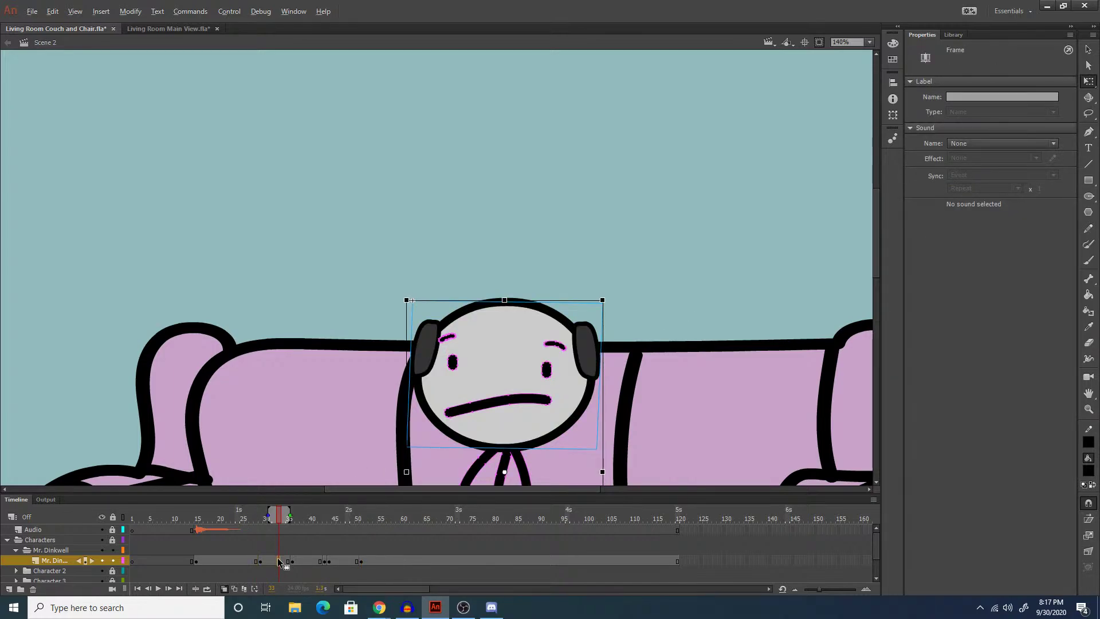
click(396, 560)
key(F6)
click(383, 330)
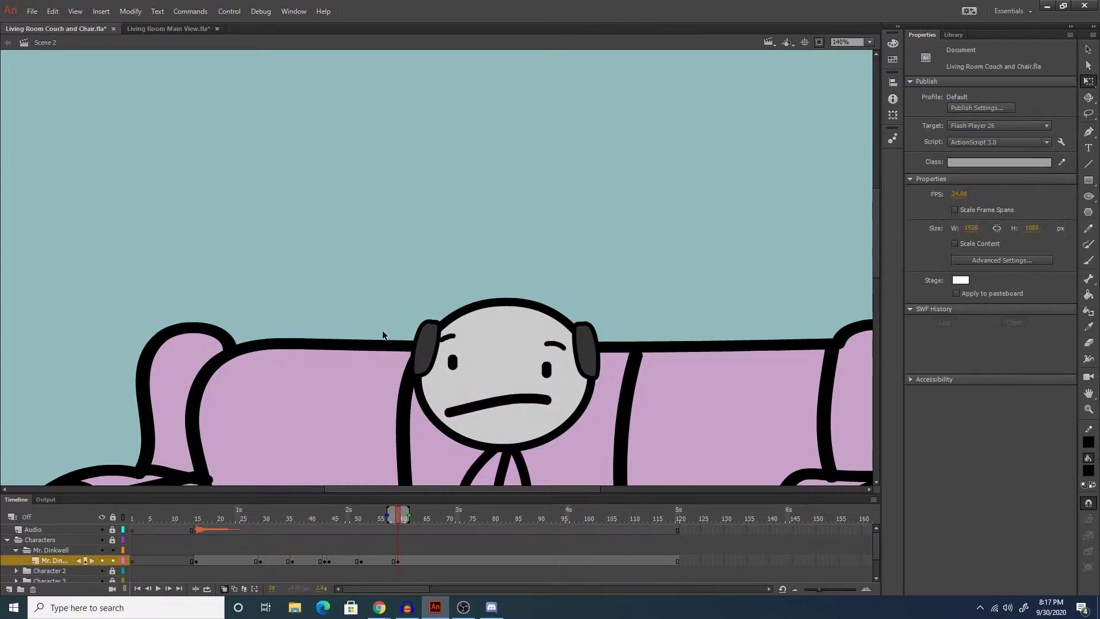
Replace the frown at frame 59 with a wide-open mouth outlined with the Paint Brush and filled black.
click(500, 404)
key(Delete)
key(b)
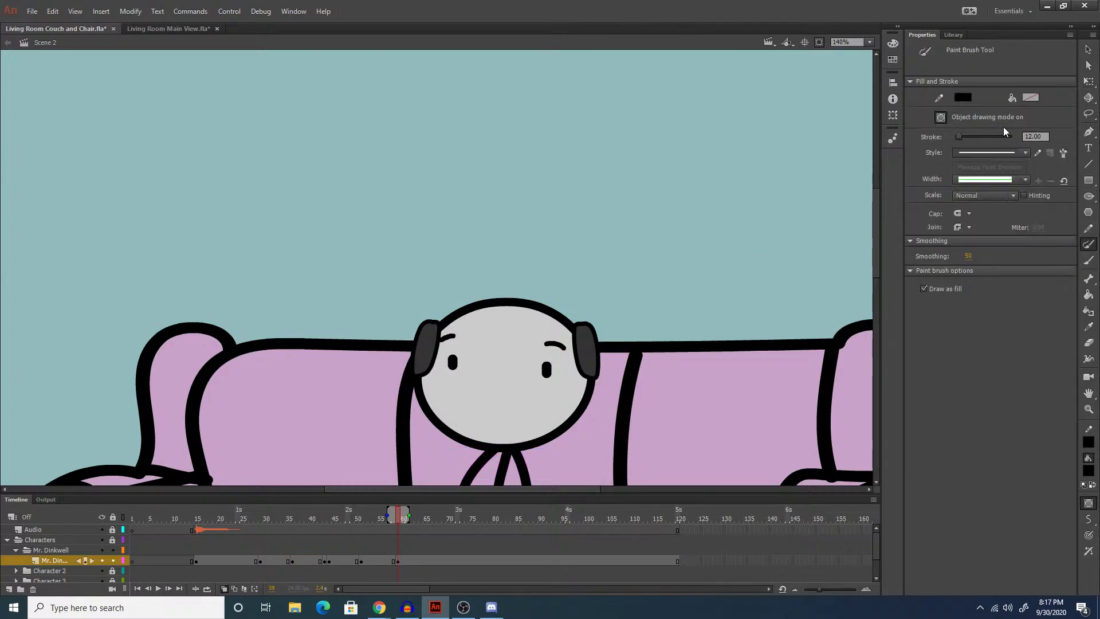
mouse_move(466, 381)
mouse_down()
mouse_move(538, 382)
mouse_move(542, 400)
mouse_move(461, 396)
mouse_move(456, 382)
mouse_move(496, 376)
mouse_up()
key(w)
key(q)
double_click(491, 379)
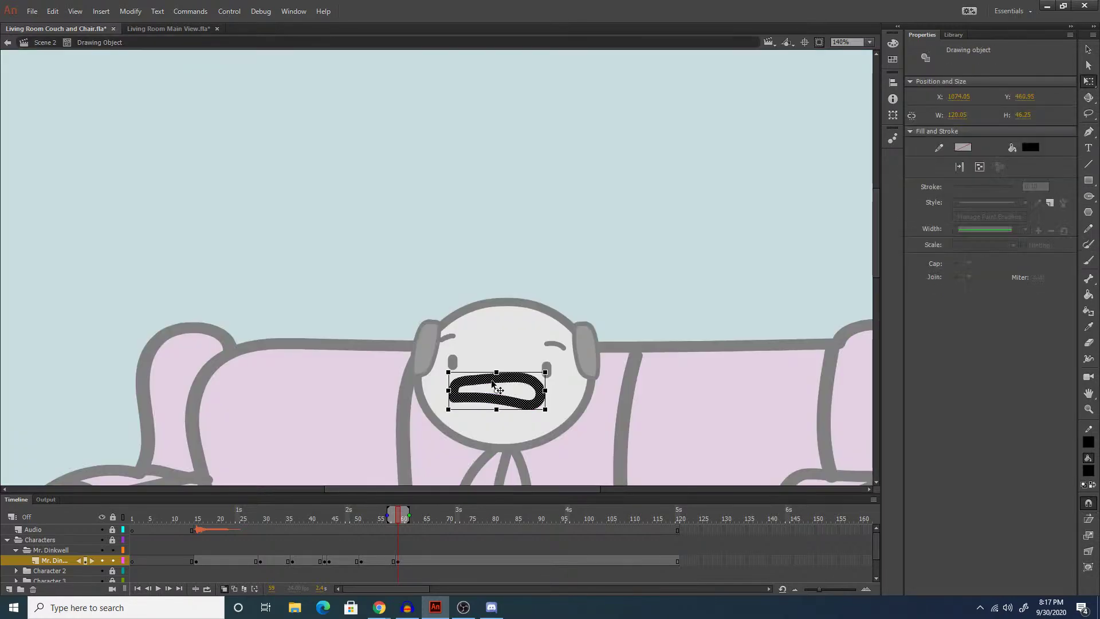
key(k)
click(512, 391)
key(q)
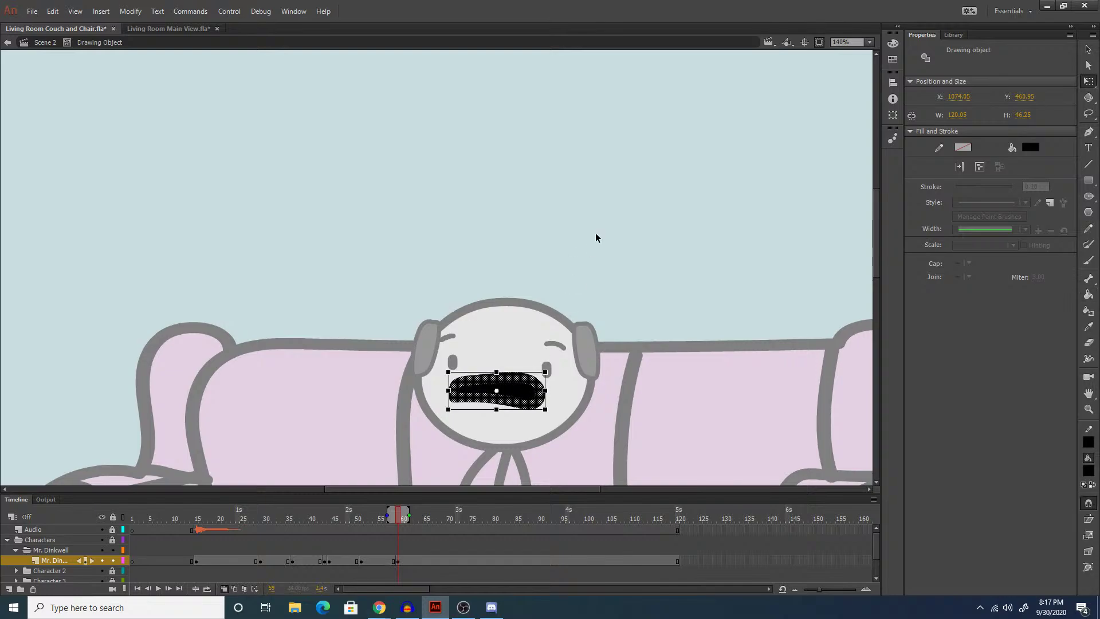
double_click(596, 232)
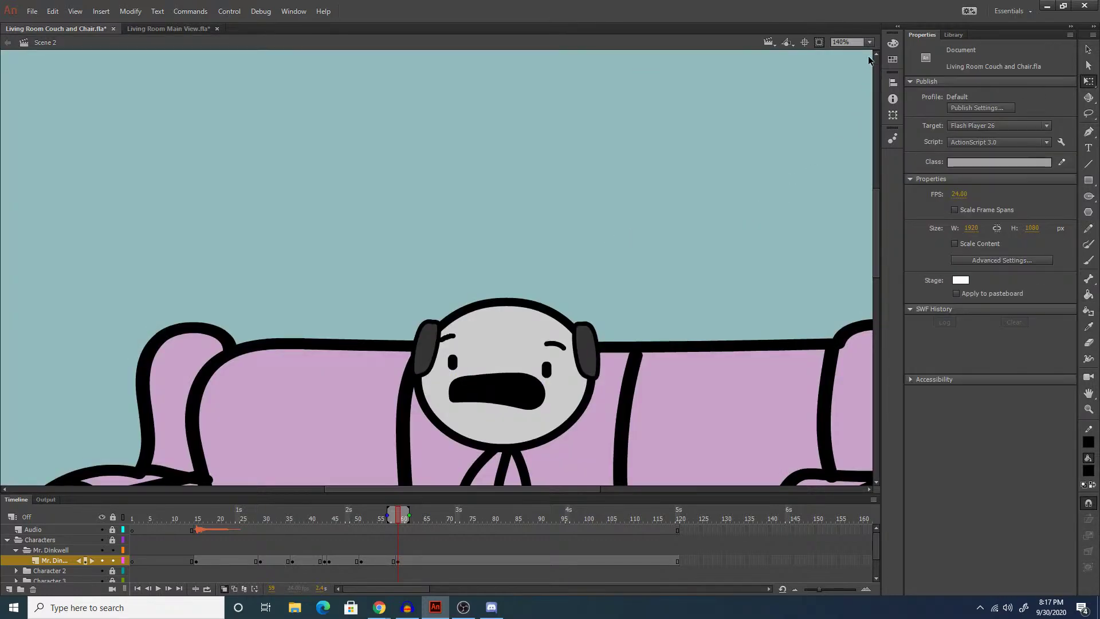
Add a keyframe at frame 58 on the Audio layer and place the S2C1.wav sound there.
click(393, 530)
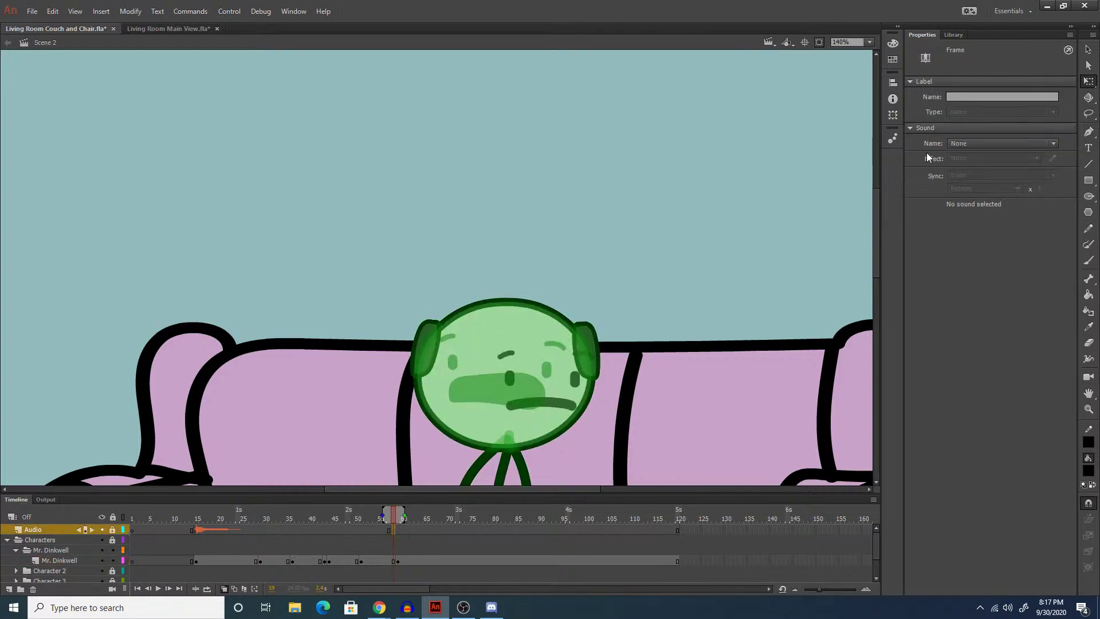
click(954, 35)
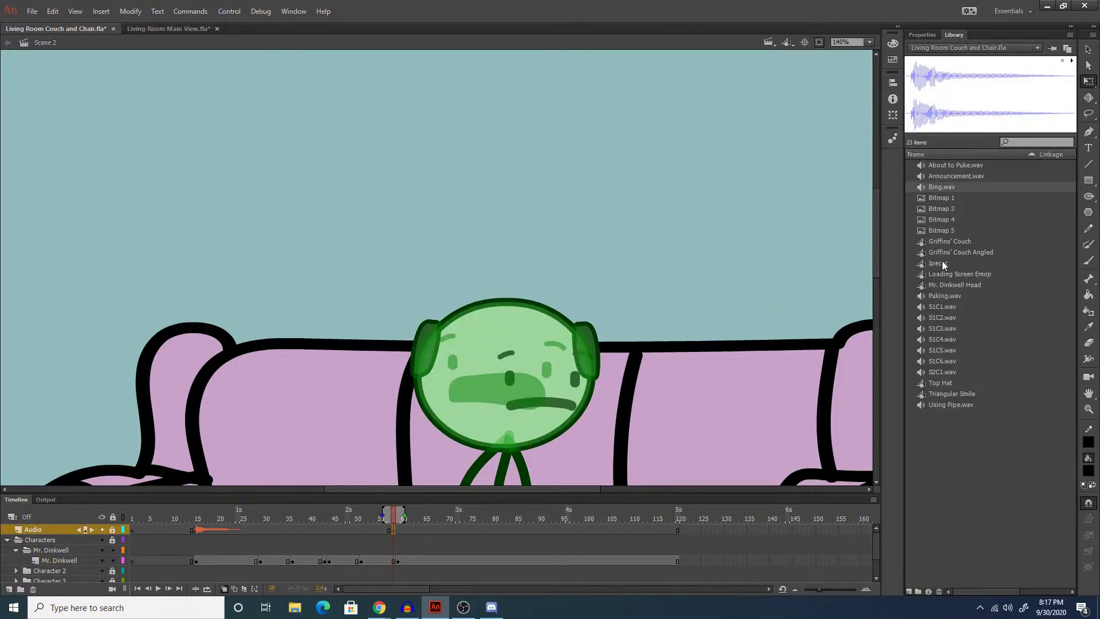
drag(931, 373, 613, 343)
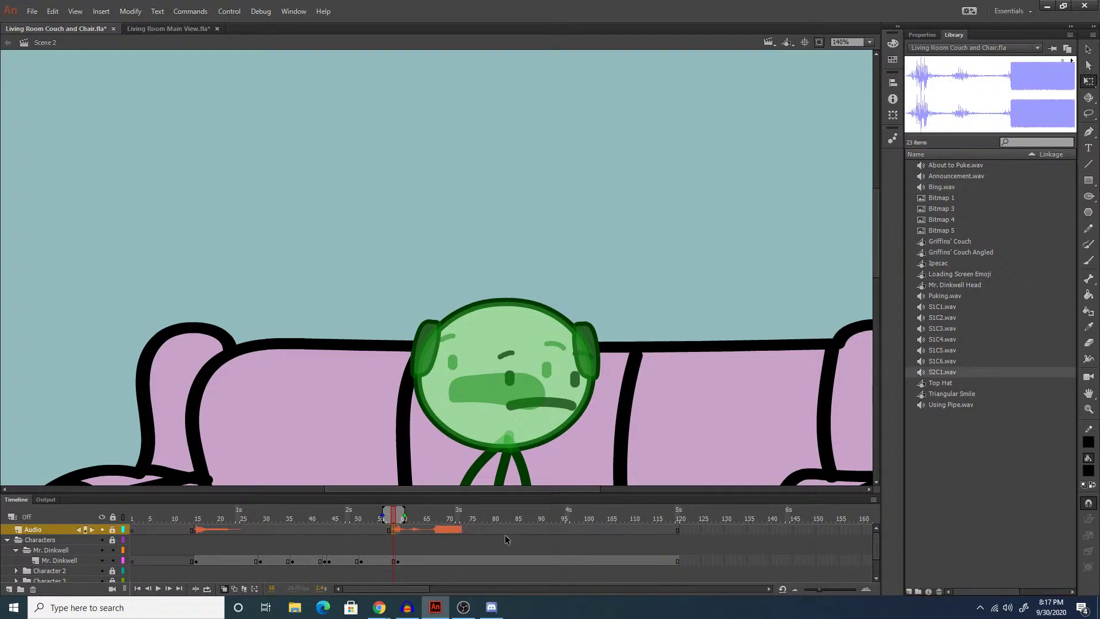
Add a keyframe at frame 67 on the Mr. Dinkwell layer and stretch the open mouth taller.
click(431, 560)
click(438, 561)
click(437, 560)
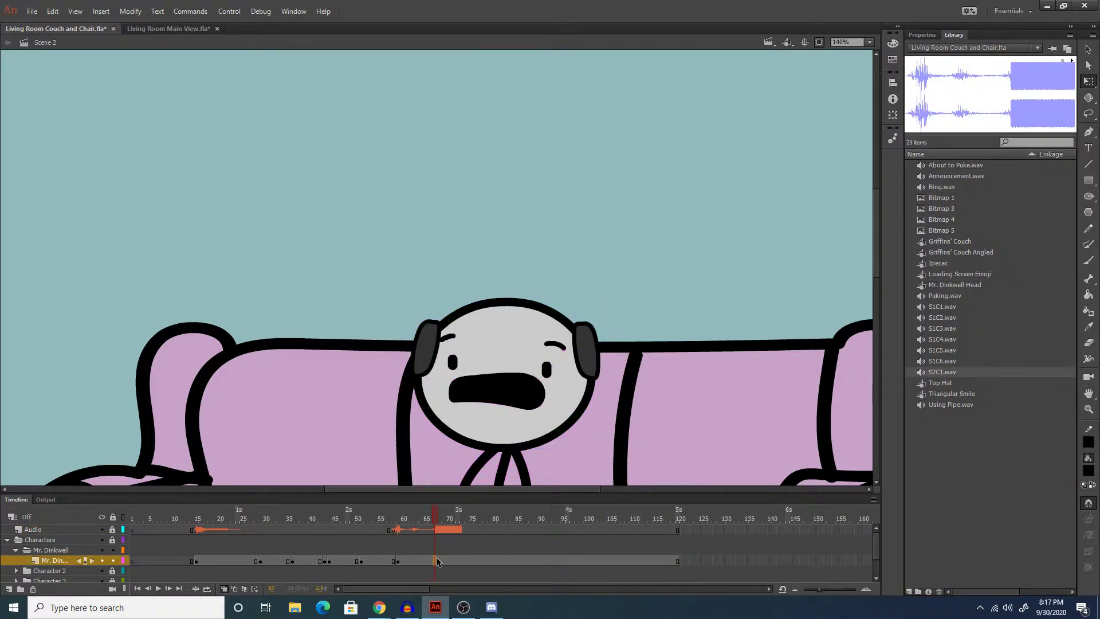
key(F6)
click(473, 397)
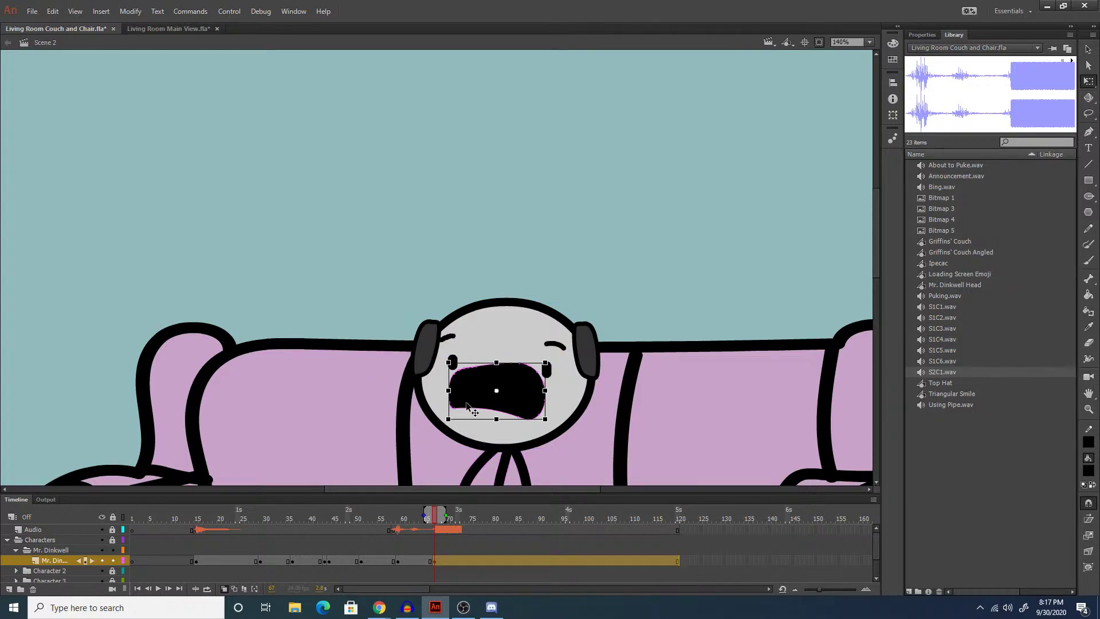
Add a keyframe at frame 73 on the Mr. Dinkwell layer and replace the open mouth with a brushed black frown.
click(466, 560)
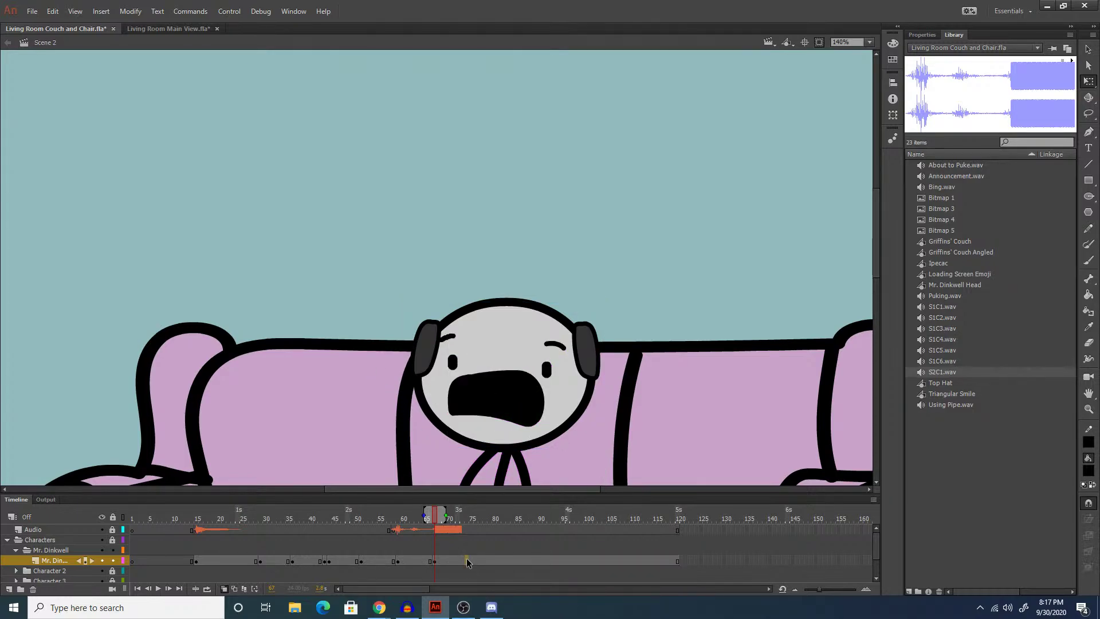
key(F6)
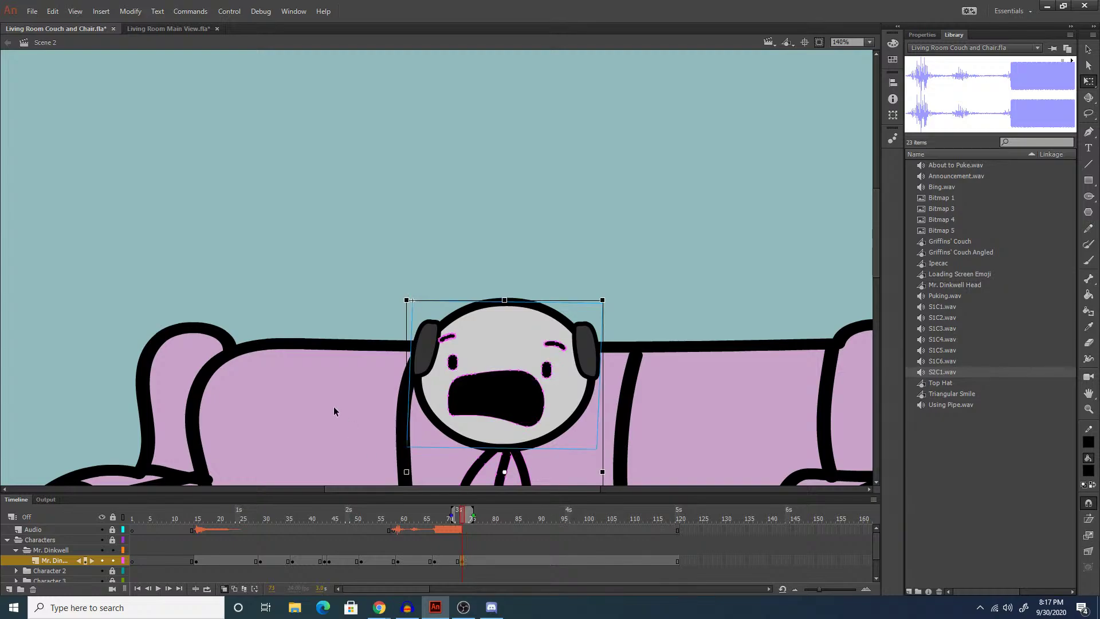
click(333, 411)
click(471, 416)
key(Delete)
key(b)
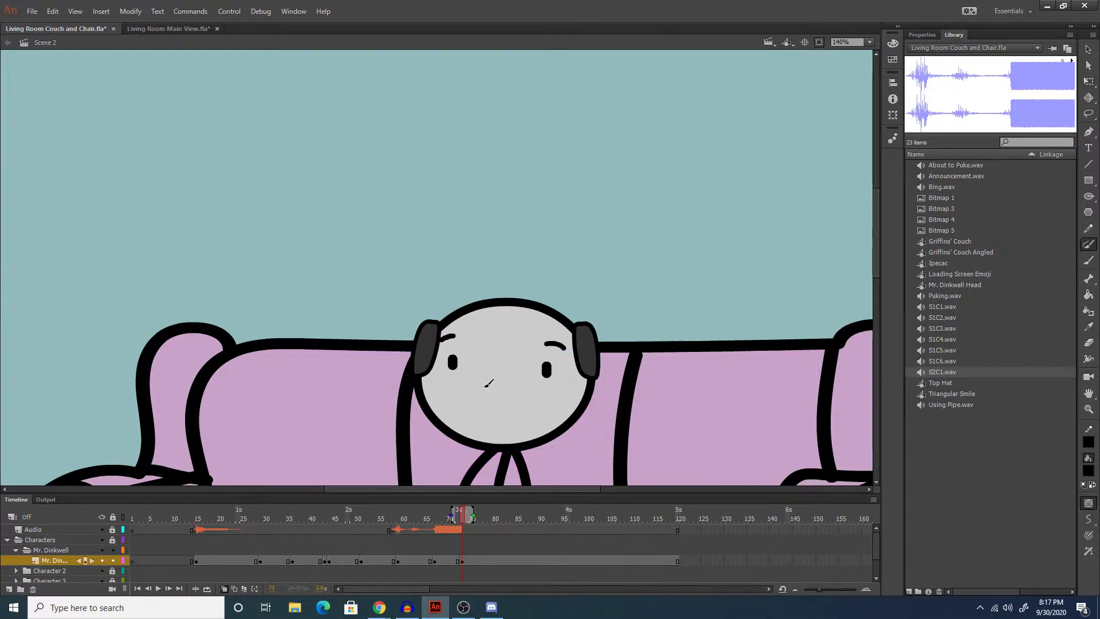
drag(445, 402, 545, 410)
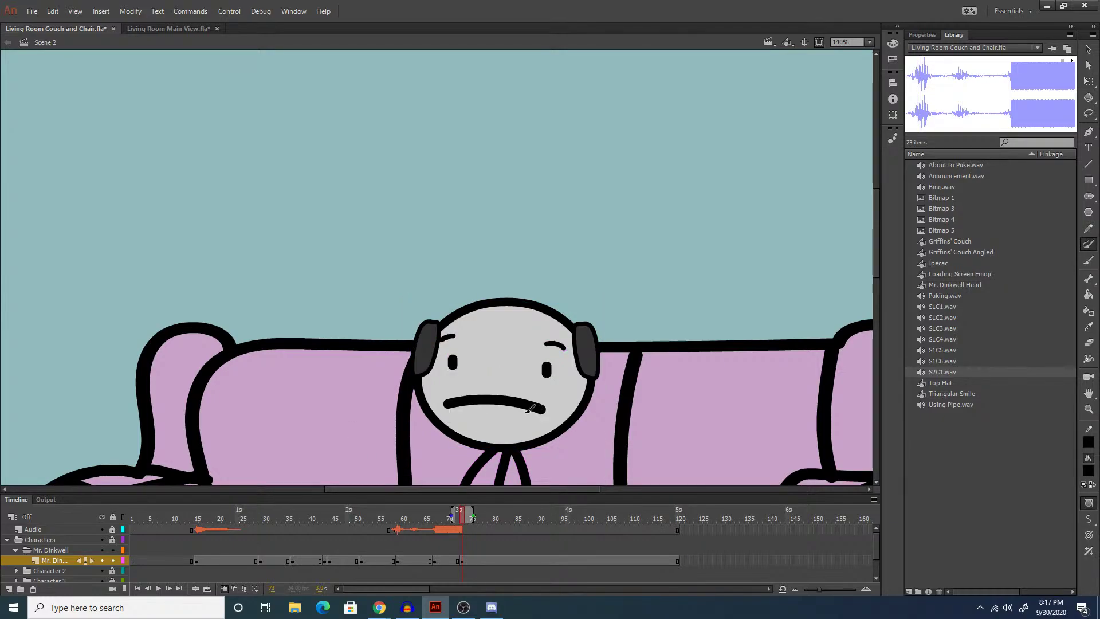
Fit the whole stage in the window and play back the end of the couch scene around frame 120.
click(869, 43)
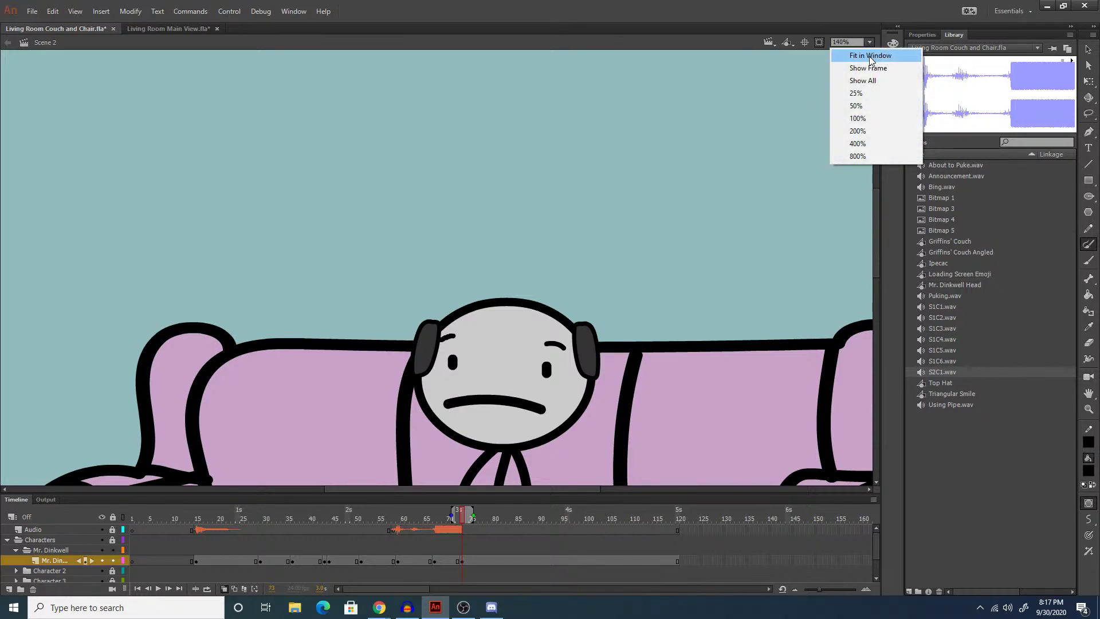
click(870, 56)
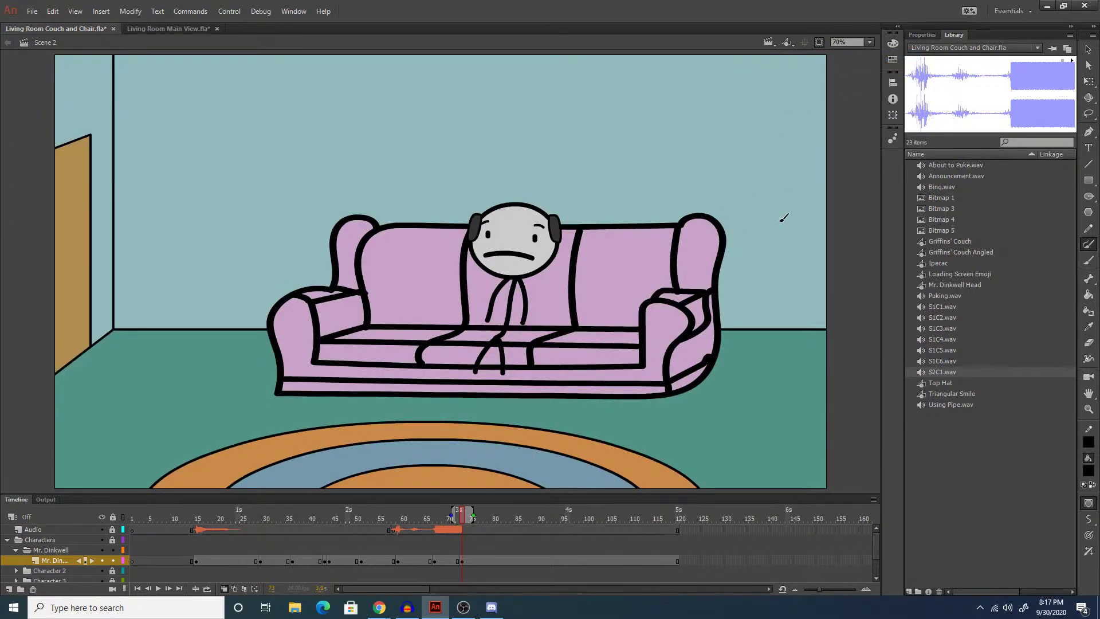
click(706, 542)
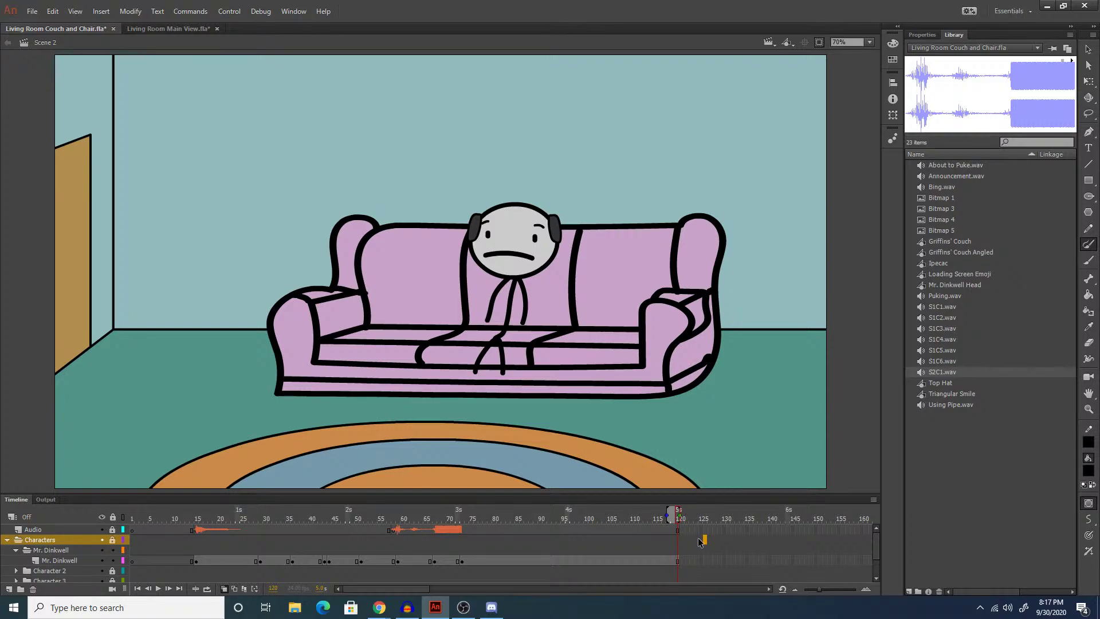
key(Return)
Collapse the Mr. Dinkwell layer folder and insert a new scene in Living Room Couch and Chair.fla.
click(17, 550)
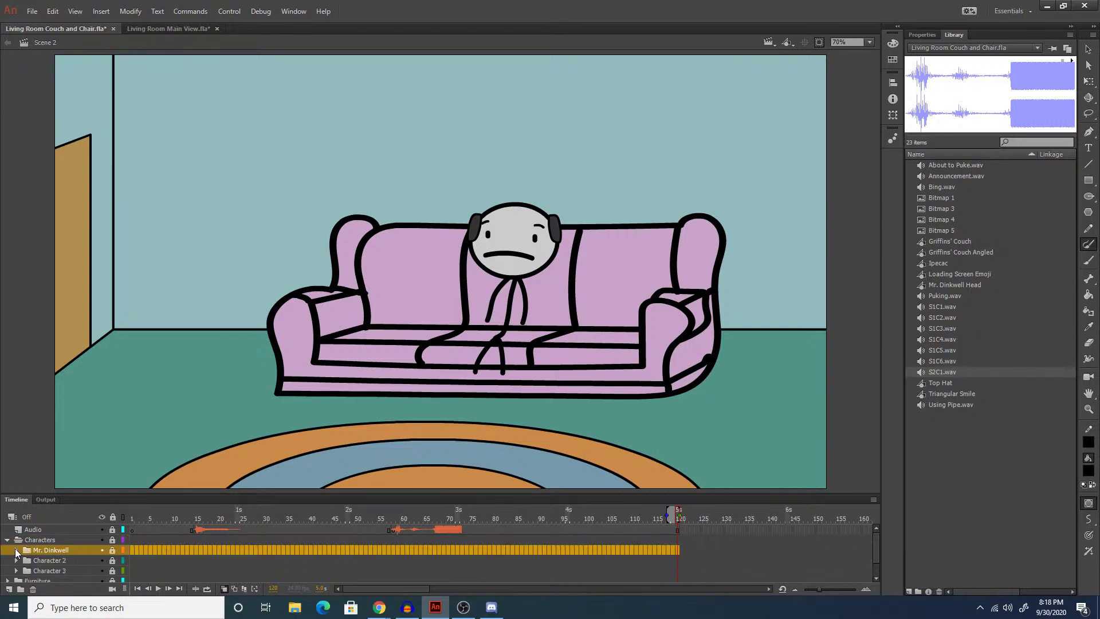
click(171, 29)
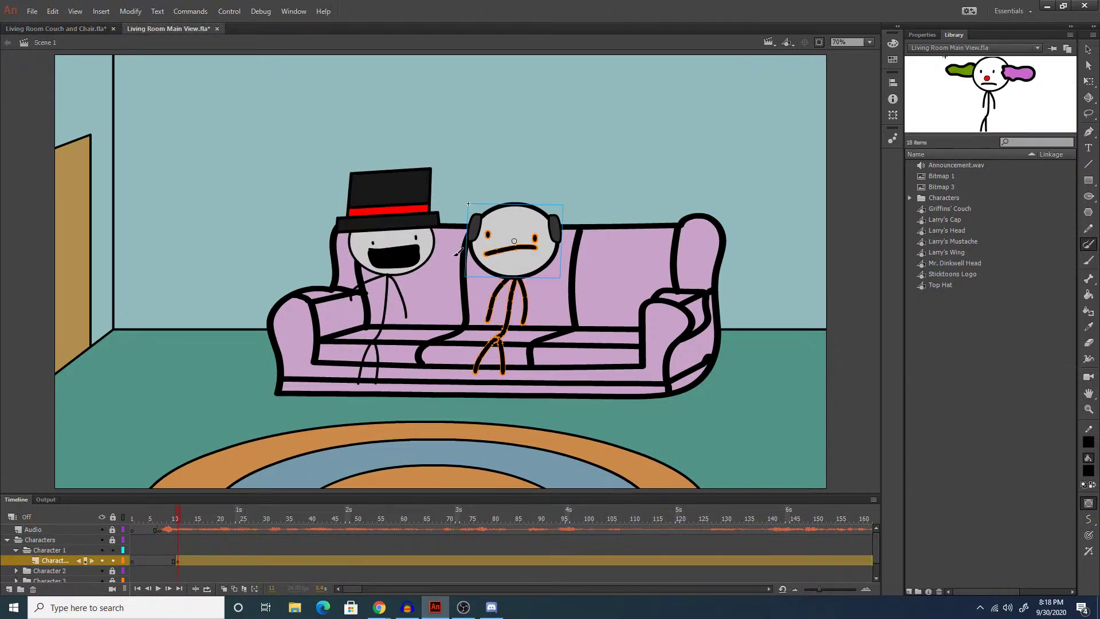
click(27, 29)
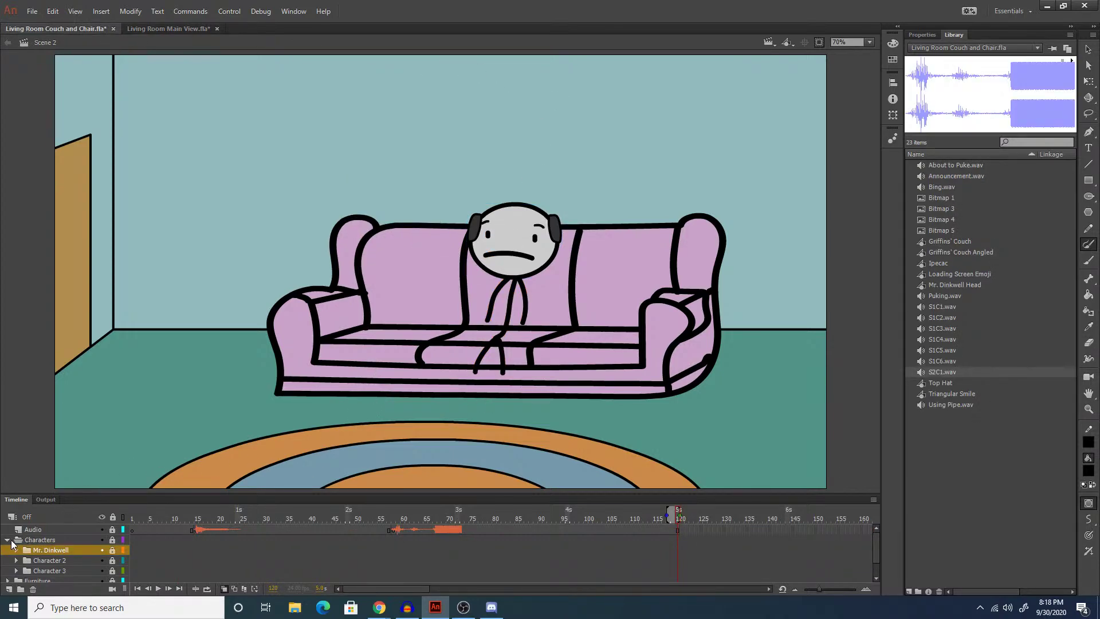
click(75, 11)
mouse_move(117, 13)
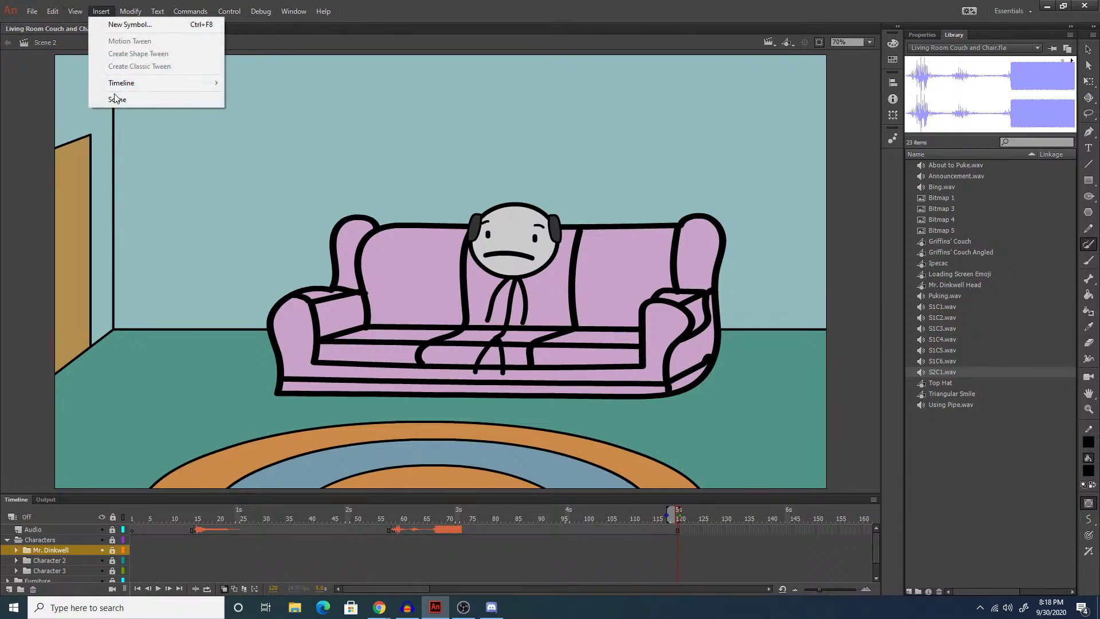
click(123, 98)
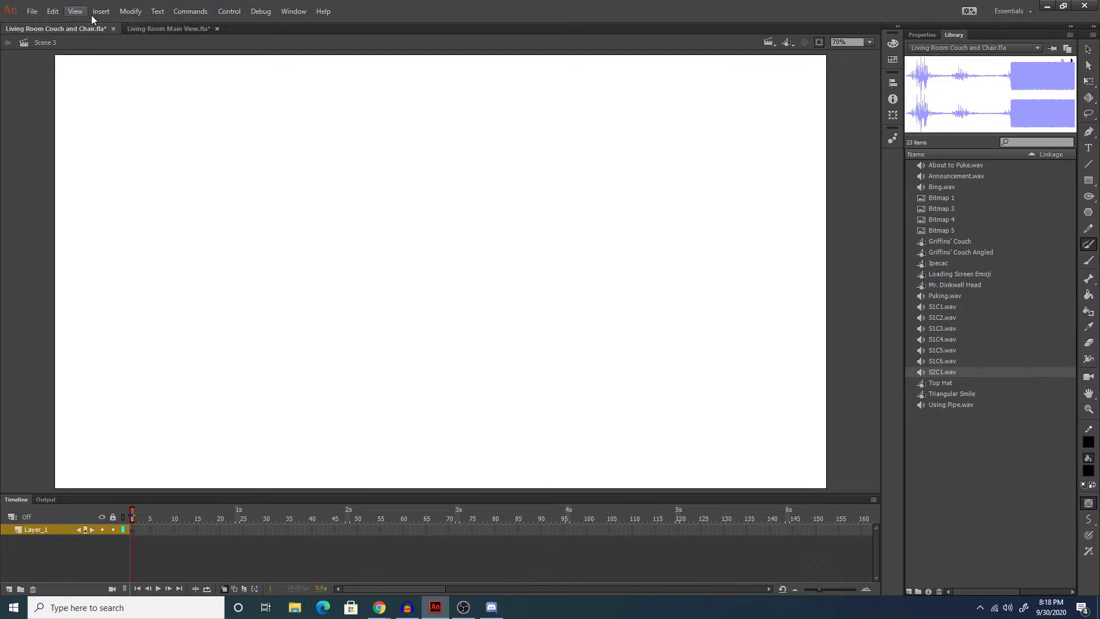
Copy frame 1 of the Characters, Furniture and Background layers from Scene 1.
click(768, 43)
click(774, 55)
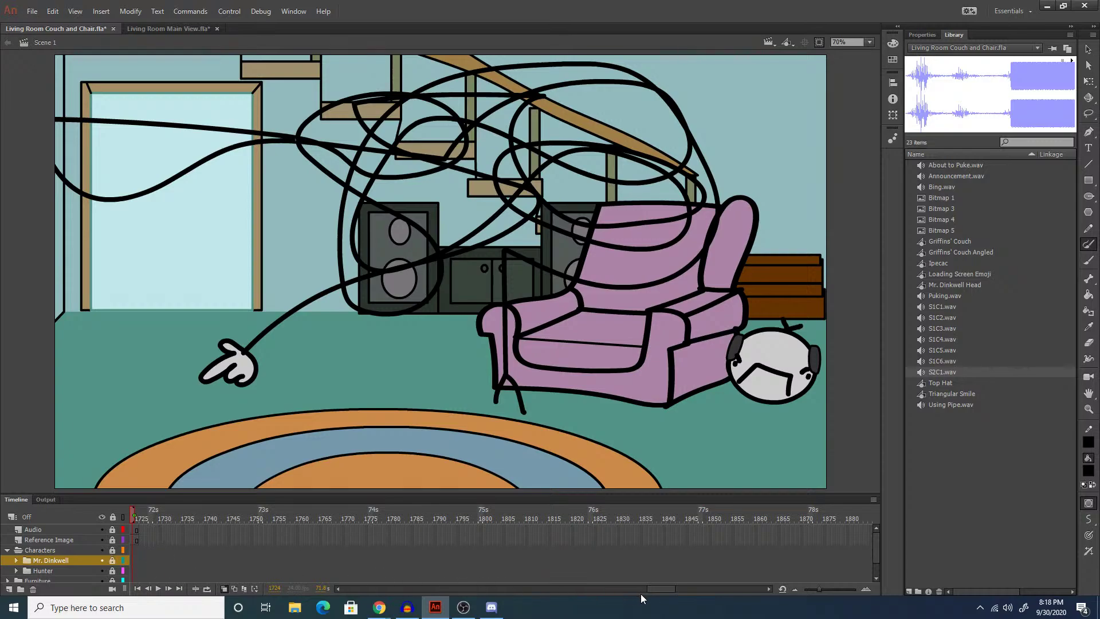
drag(652, 589, 359, 572)
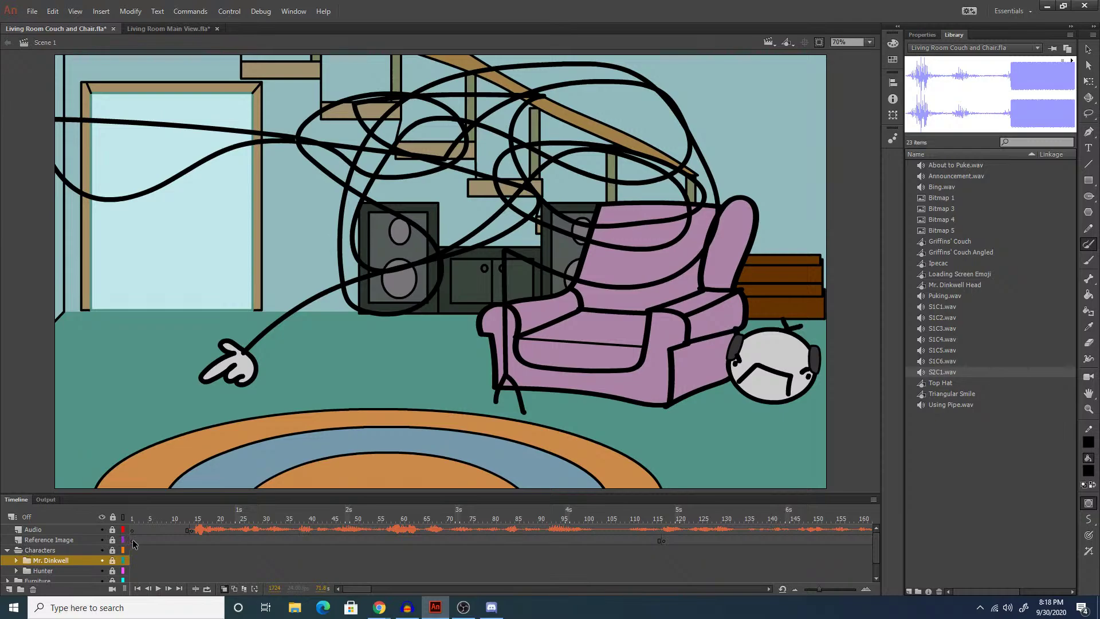
click(132, 554)
drag(133, 555, 133, 573)
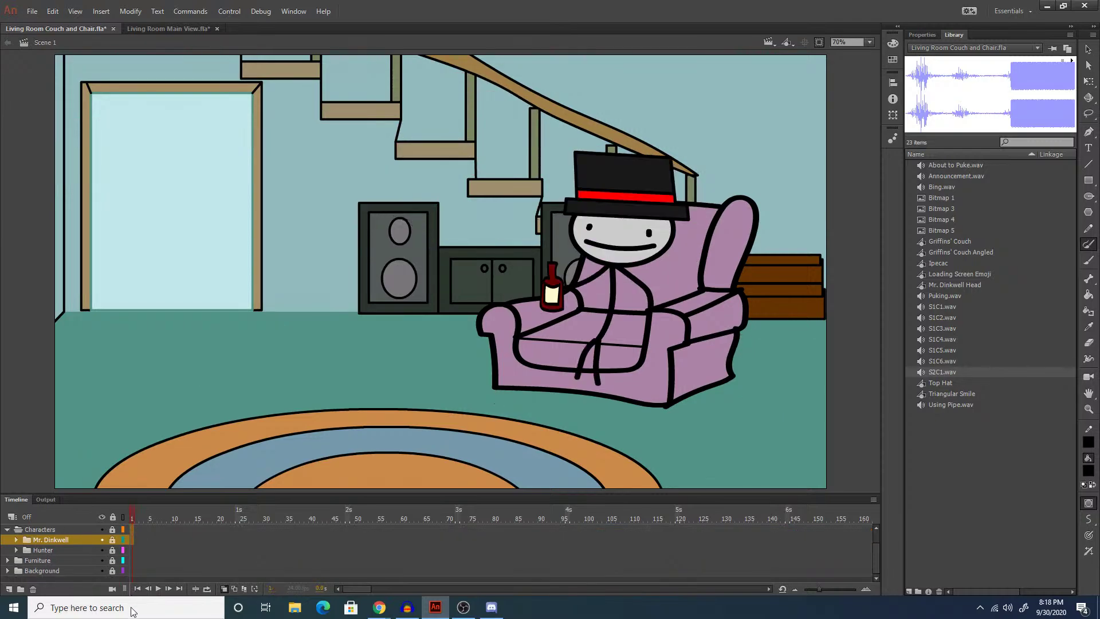
right_click(133, 573)
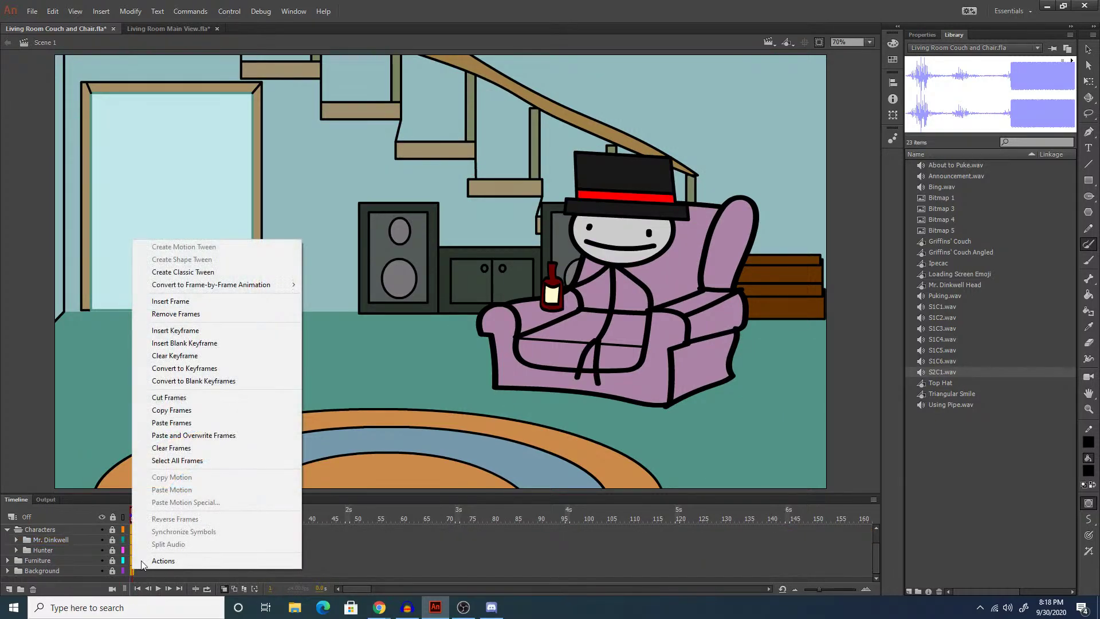
click(176, 411)
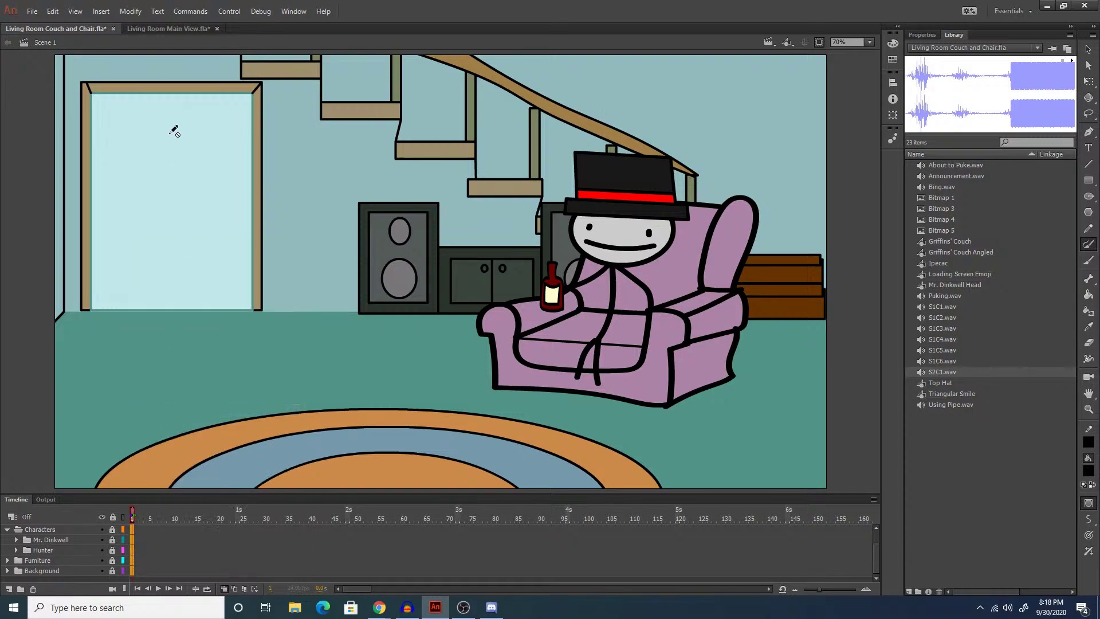
Paste and overwrite the copied frames at frame 1 of Layer_1 in Scene 3.
click(771, 42)
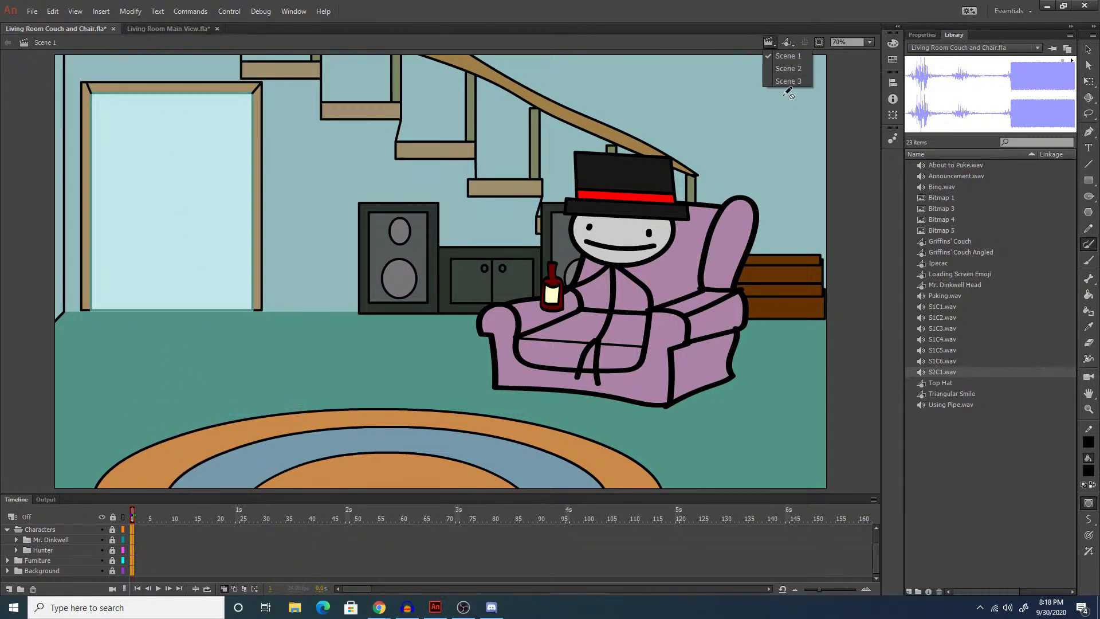
click(790, 80)
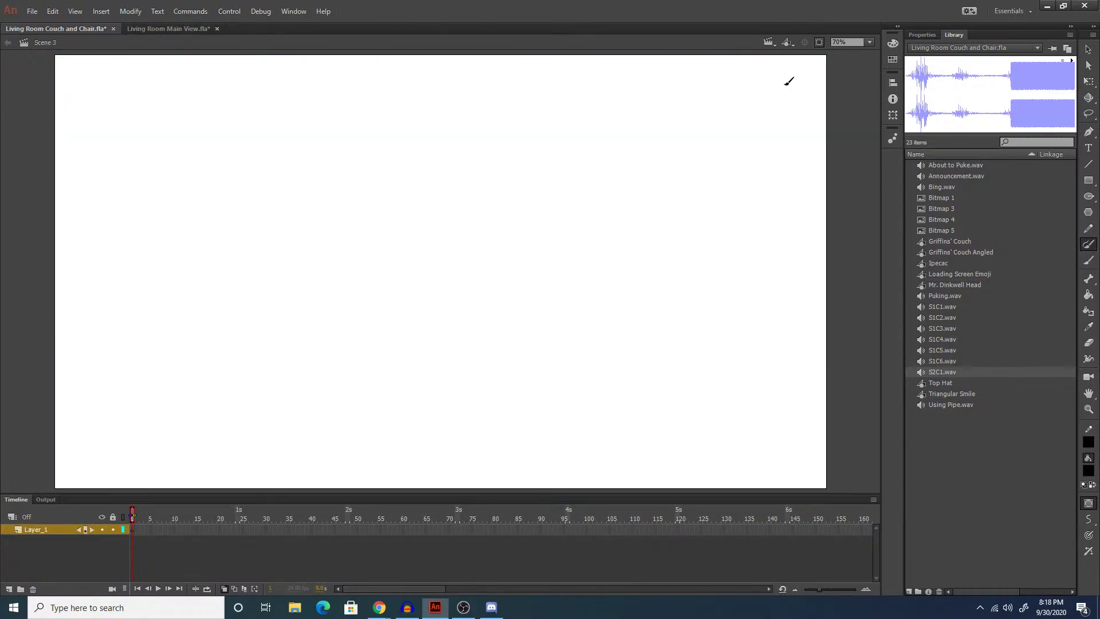
right_click(133, 530)
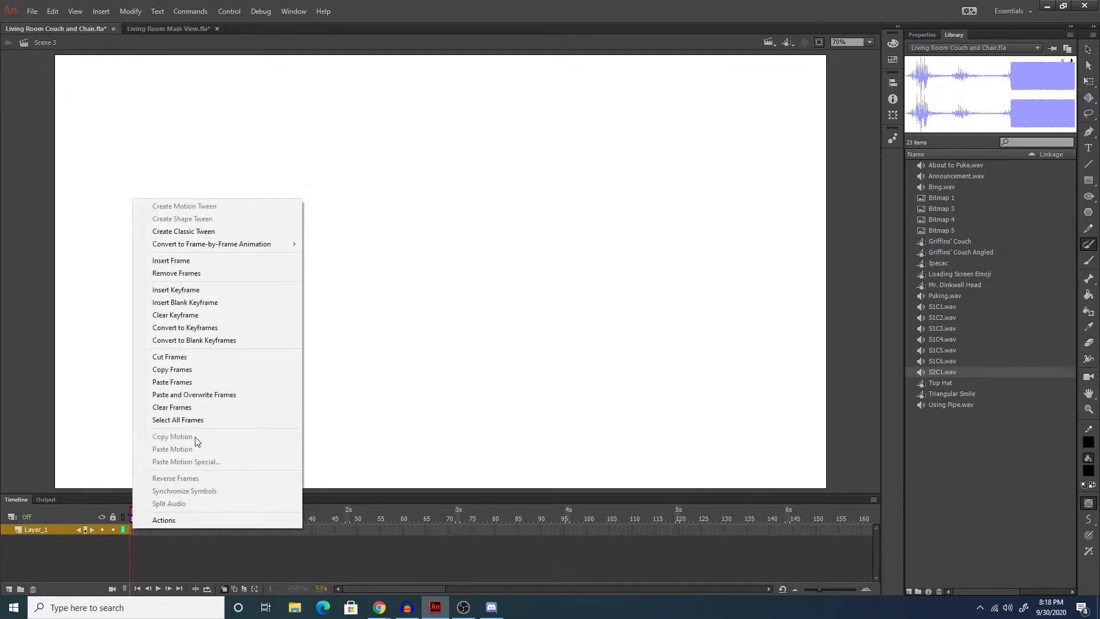
click(214, 393)
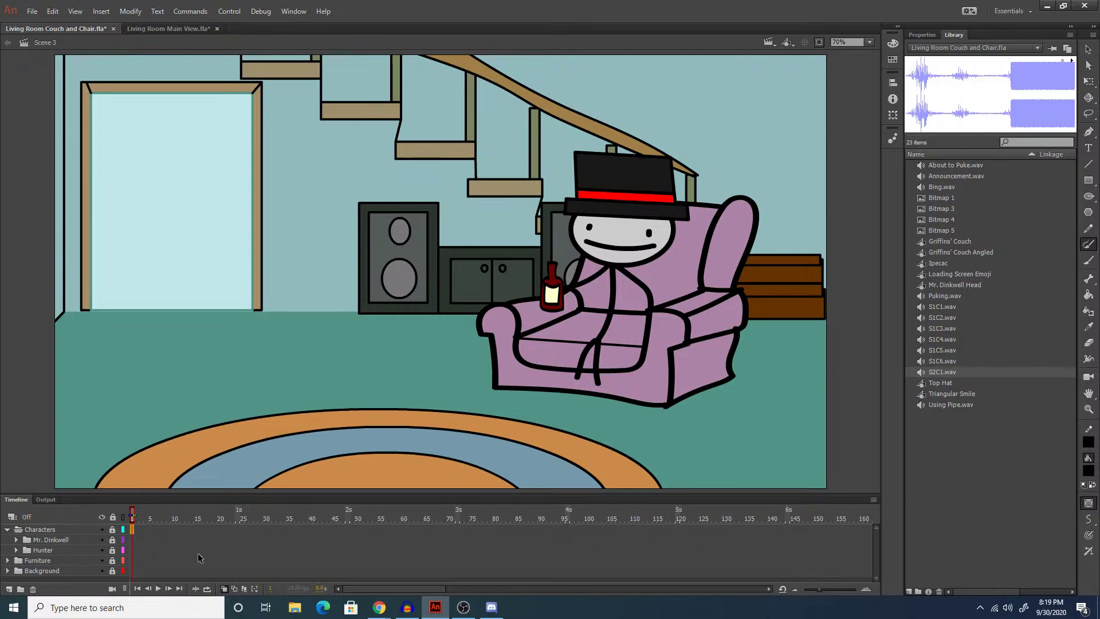
Delete the Mr. Dinkwell layer folder and its nested layers from Scene 3.
click(26, 542)
right_click(54, 538)
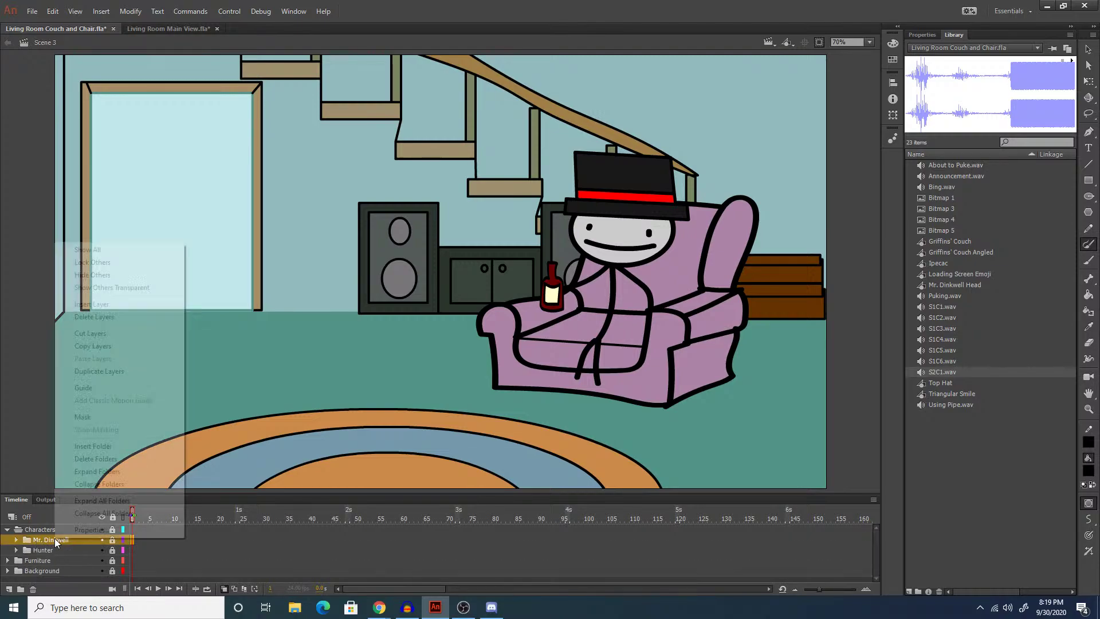
click(94, 316)
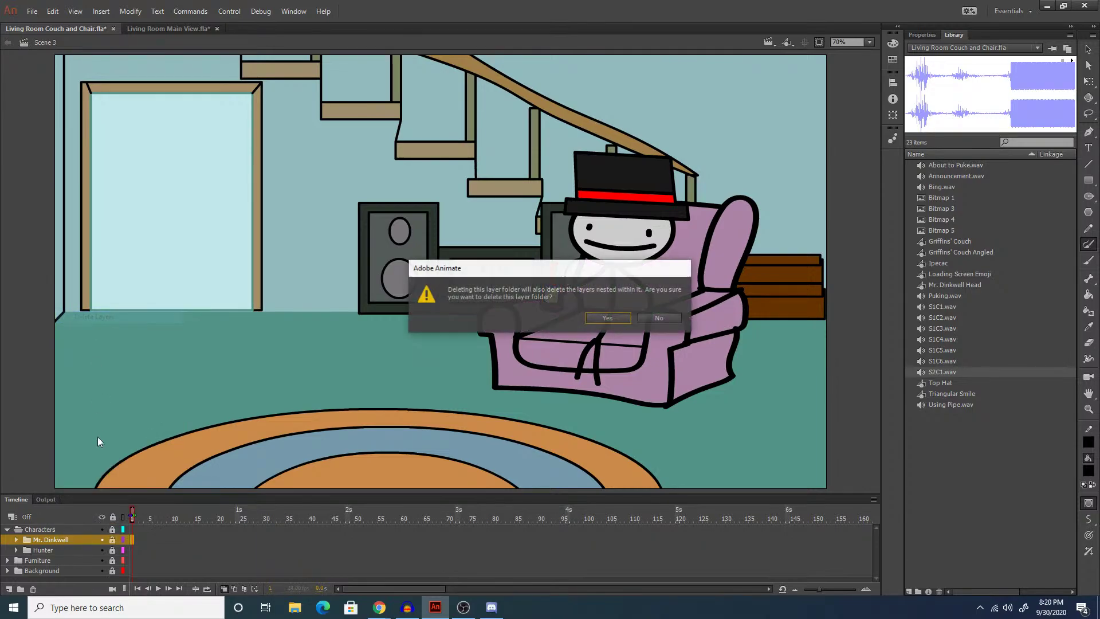
click(609, 318)
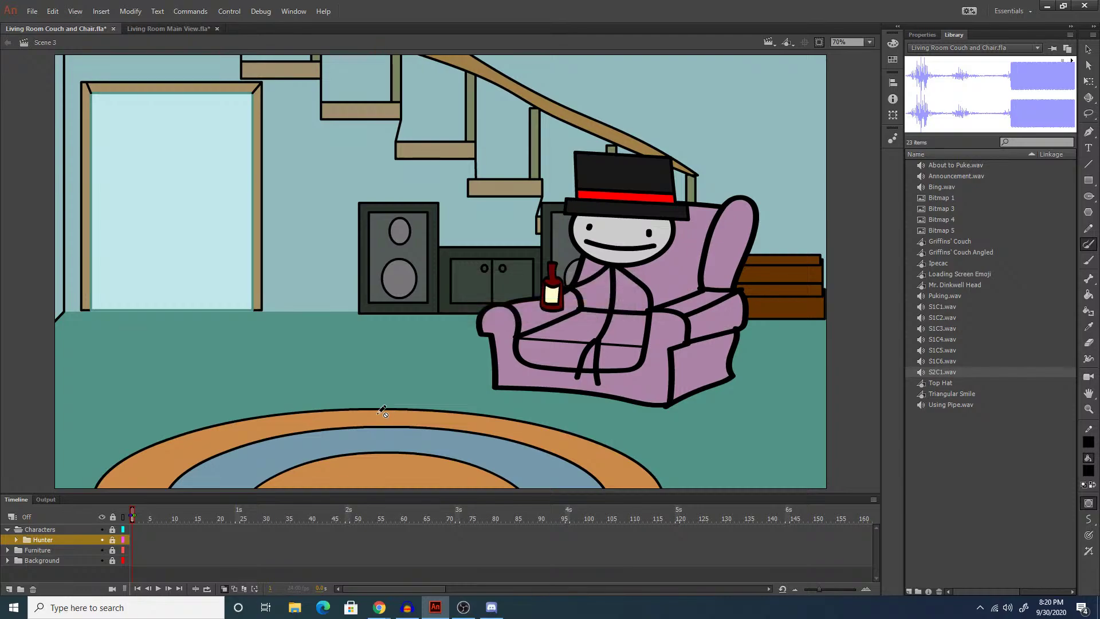
Expand the Hunter layer folder in Scene 3 and delete its Pipe and Ipecac layers.
click(17, 540)
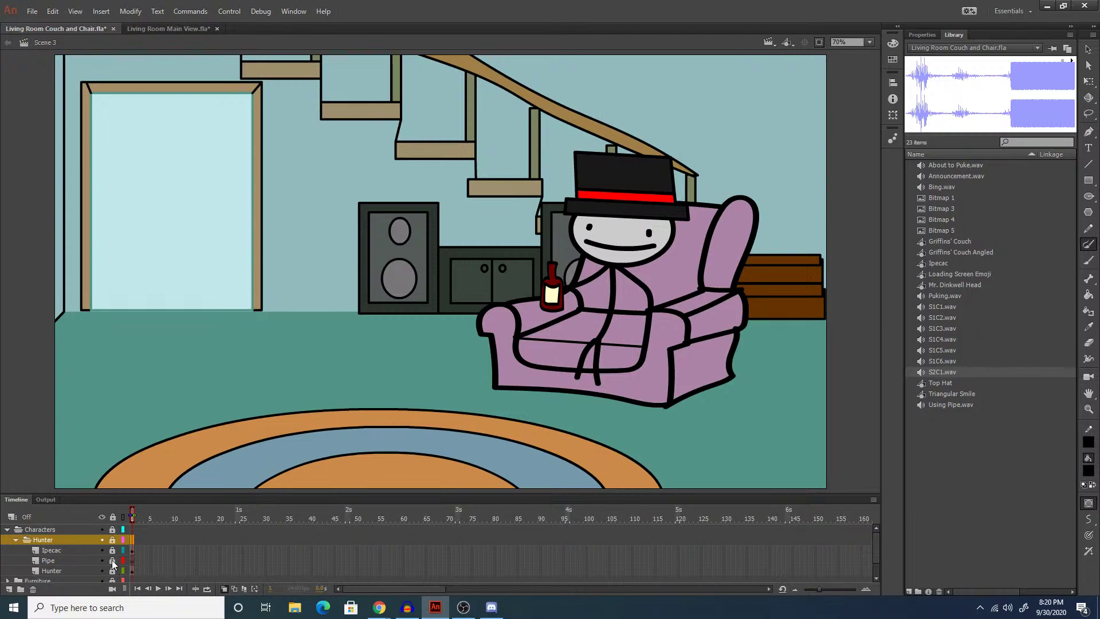
right_click(61, 561)
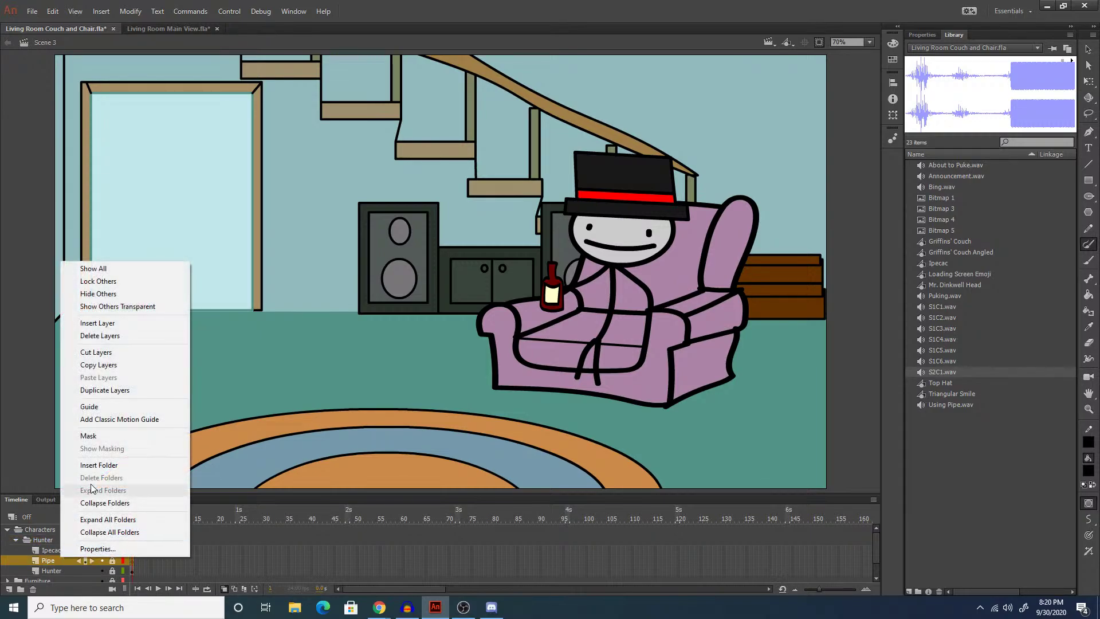
click(102, 335)
right_click(54, 548)
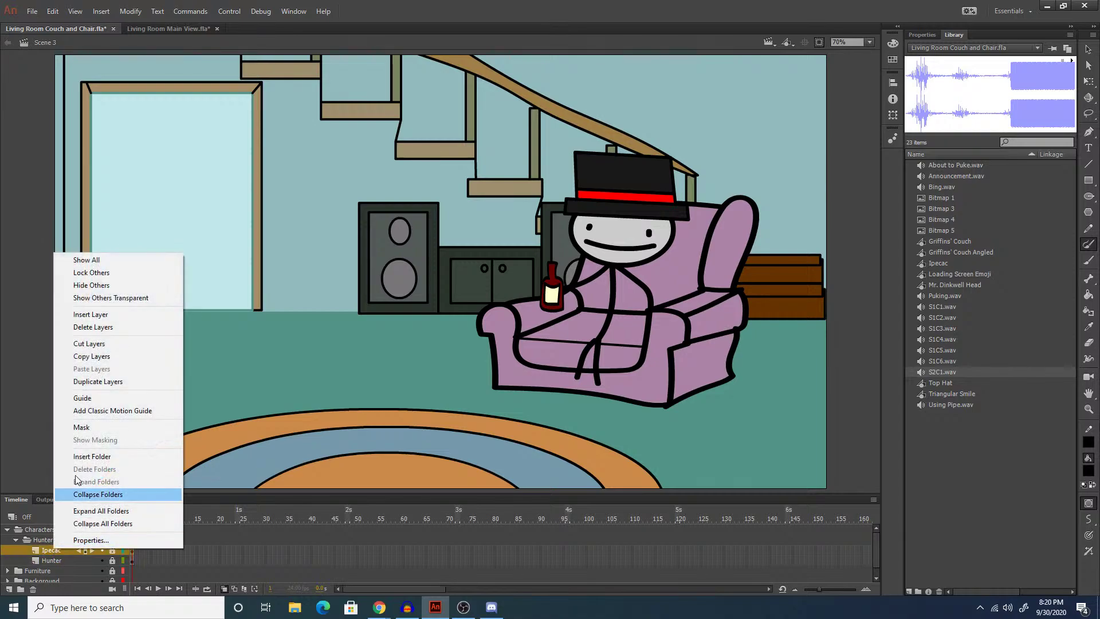
click(95, 327)
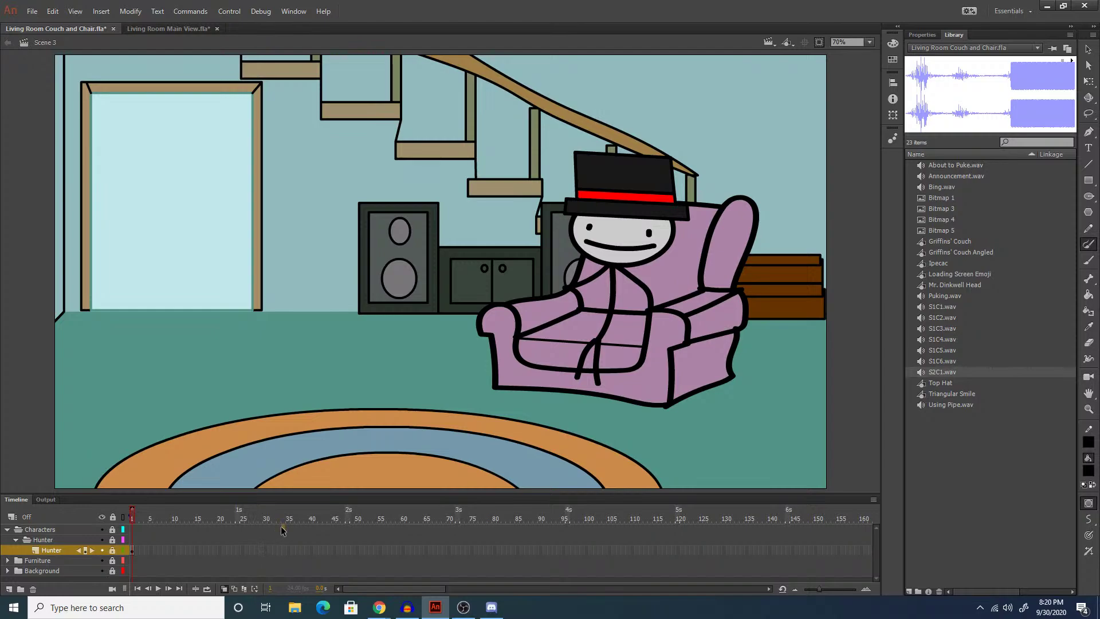
Extend the Characters, Furniture and Background layers to about frame 62 and return to the Hunter layer's first frame.
shift+click(411, 571)
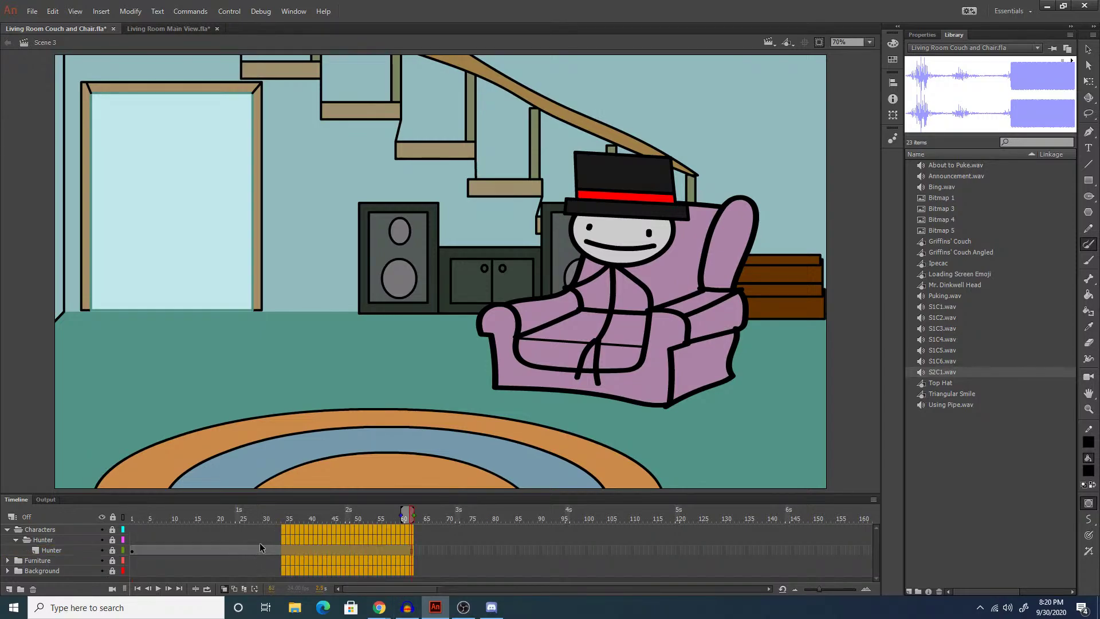
click(135, 551)
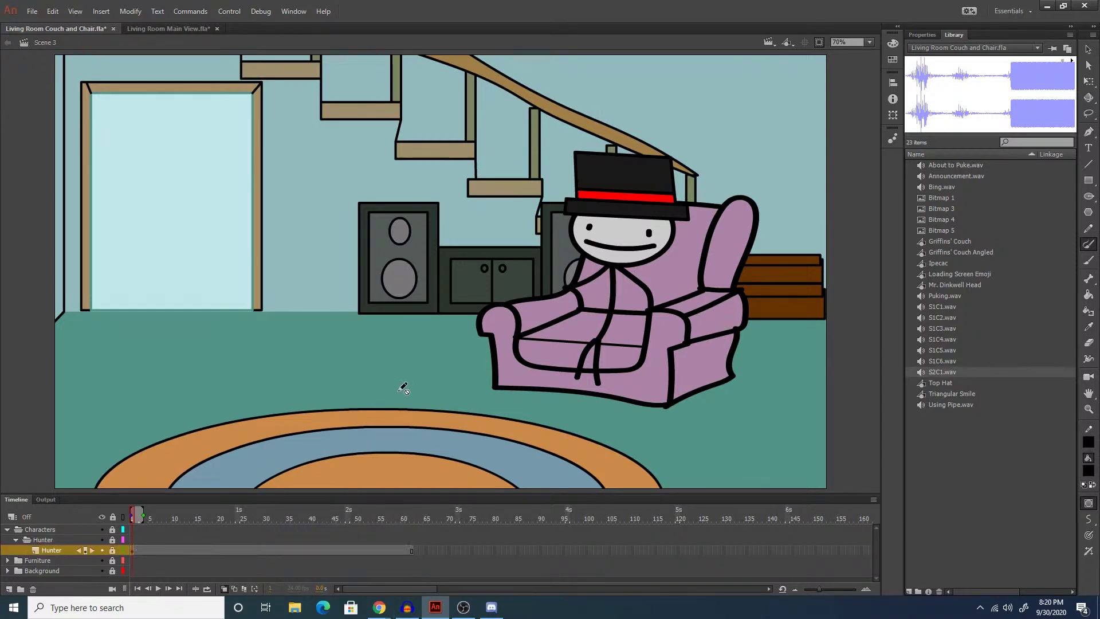
click(480, 332)
click(664, 319)
Unlock the Hunter layer, move the top hat aside and delete the round head with its face.
key(z)
click(613, 233)
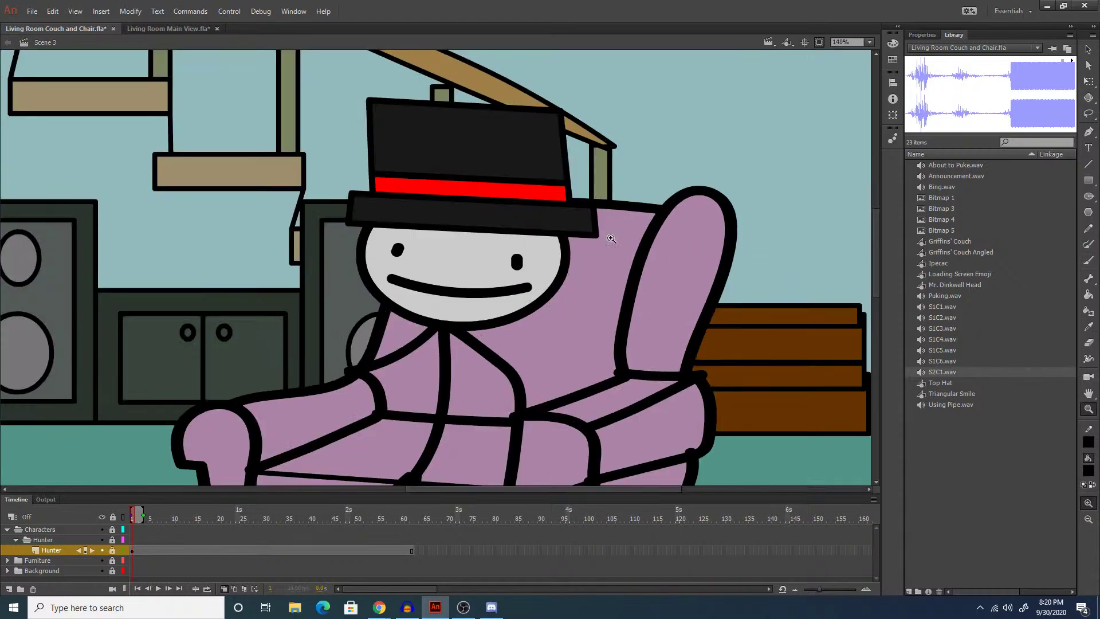
key(q)
drag(572, 141, 434, 88)
click(113, 551)
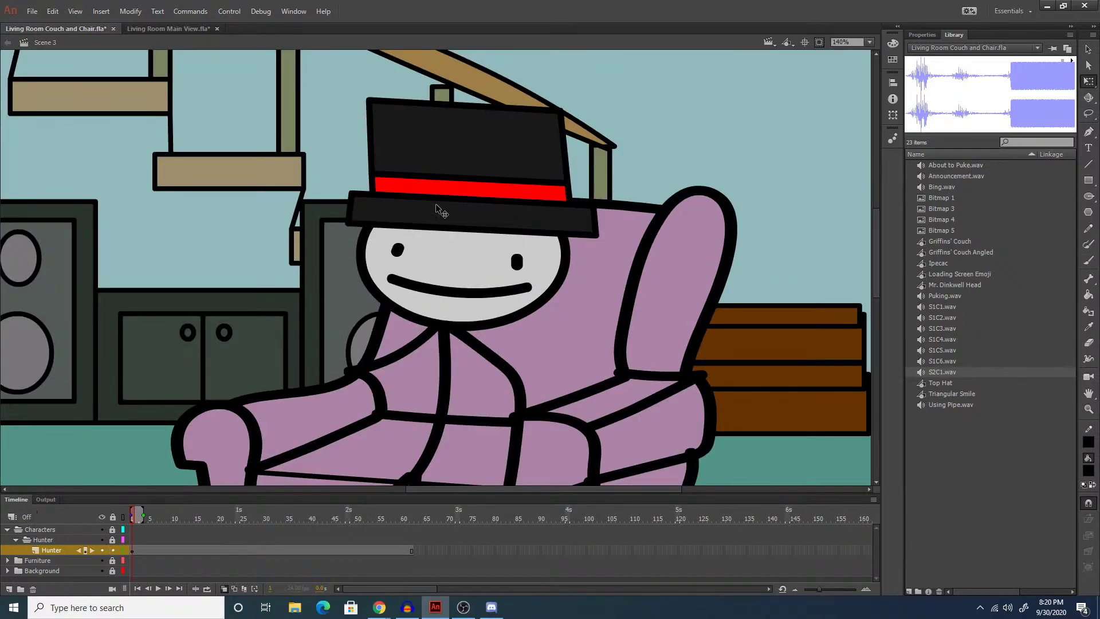
drag(427, 164, 90, 143)
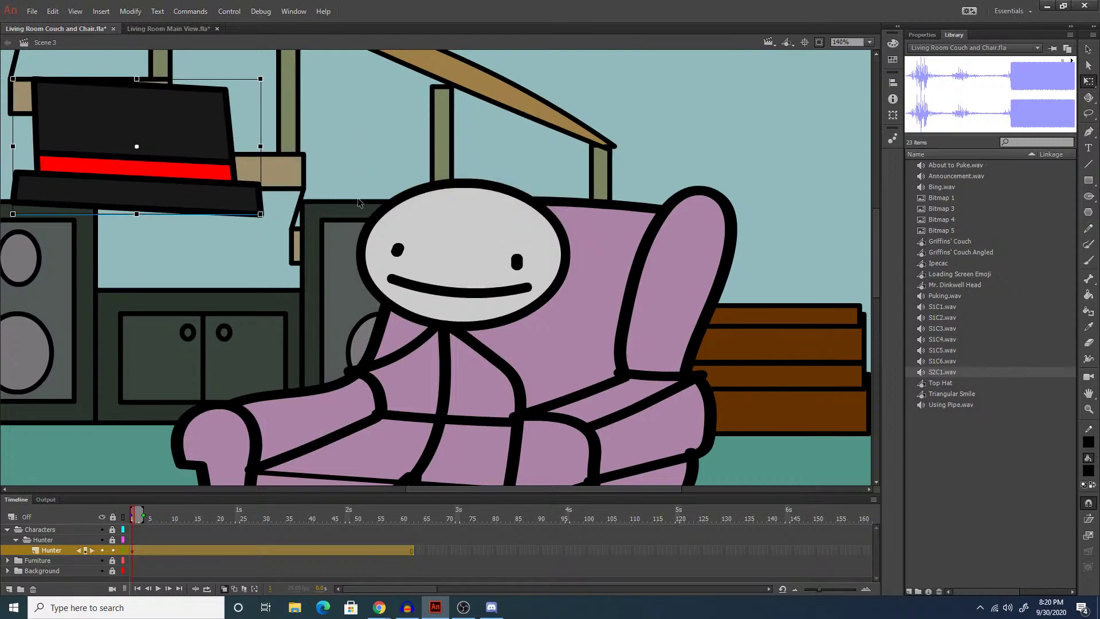
drag(331, 190, 576, 287)
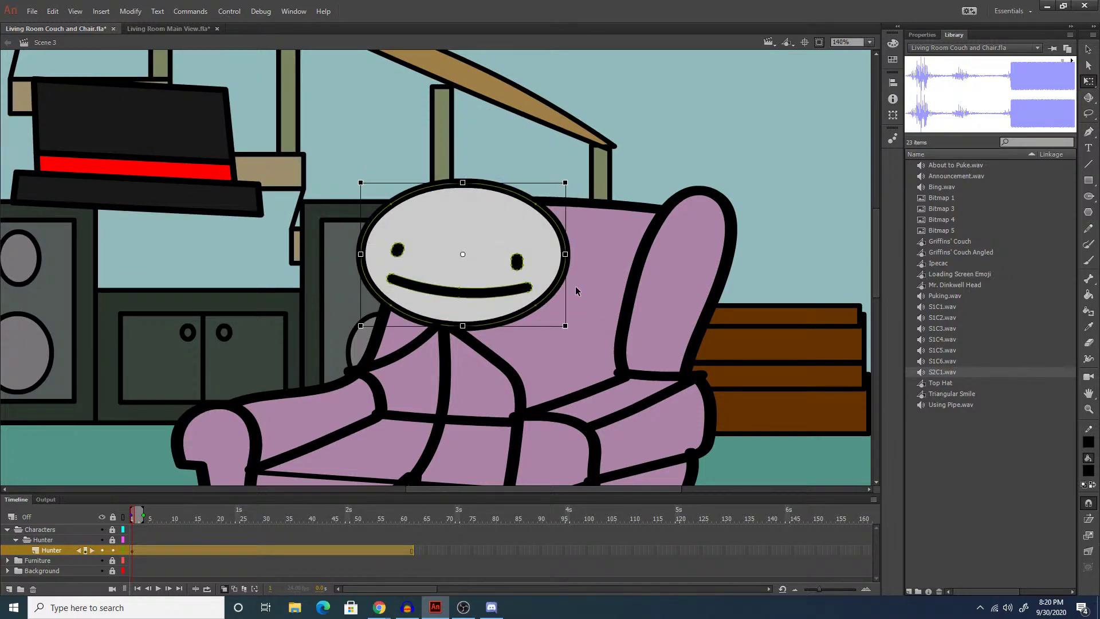
key(Delete)
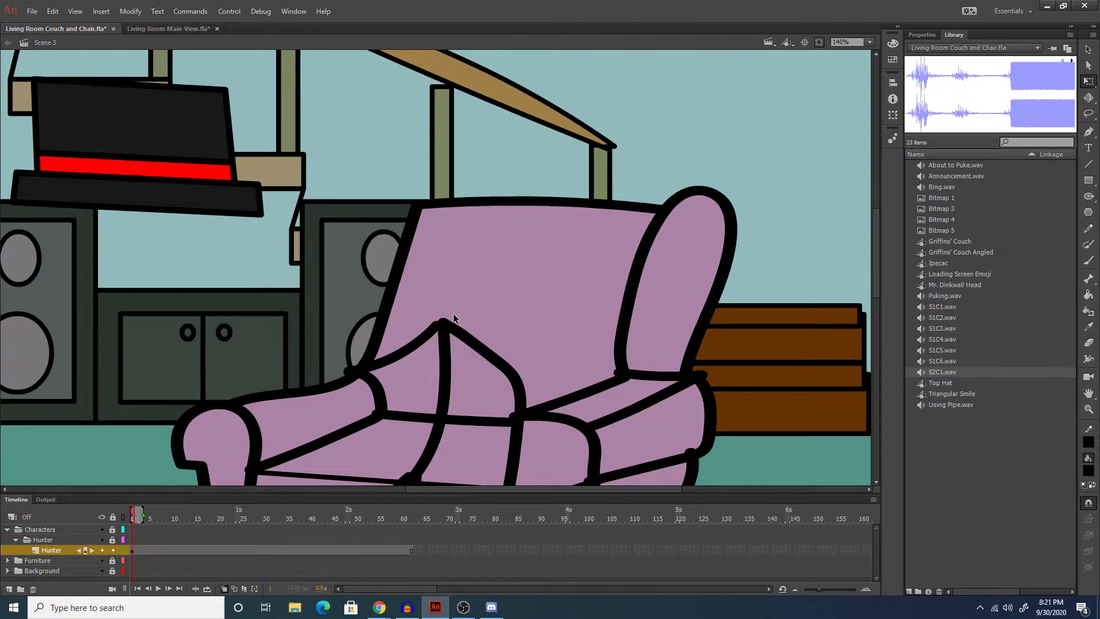
Paint a black dinosaur head outline with an open mouth, joined to the top of Hunter's body.
key(y)
mouse_move(436, 322)
mouse_down()
mouse_move(445, 272)
mouse_move(426, 259)
mouse_move(305, 282)
mouse_move(285, 258)
mouse_move(283, 215)
mouse_move(413, 221)
mouse_move(423, 191)
mouse_move(295, 192)
mouse_move(293, 143)
mouse_move(308, 119)
mouse_move(478, 97)
mouse_move(495, 116)
mouse_move(516, 216)
mouse_move(491, 277)
mouse_move(439, 315)
mouse_up()
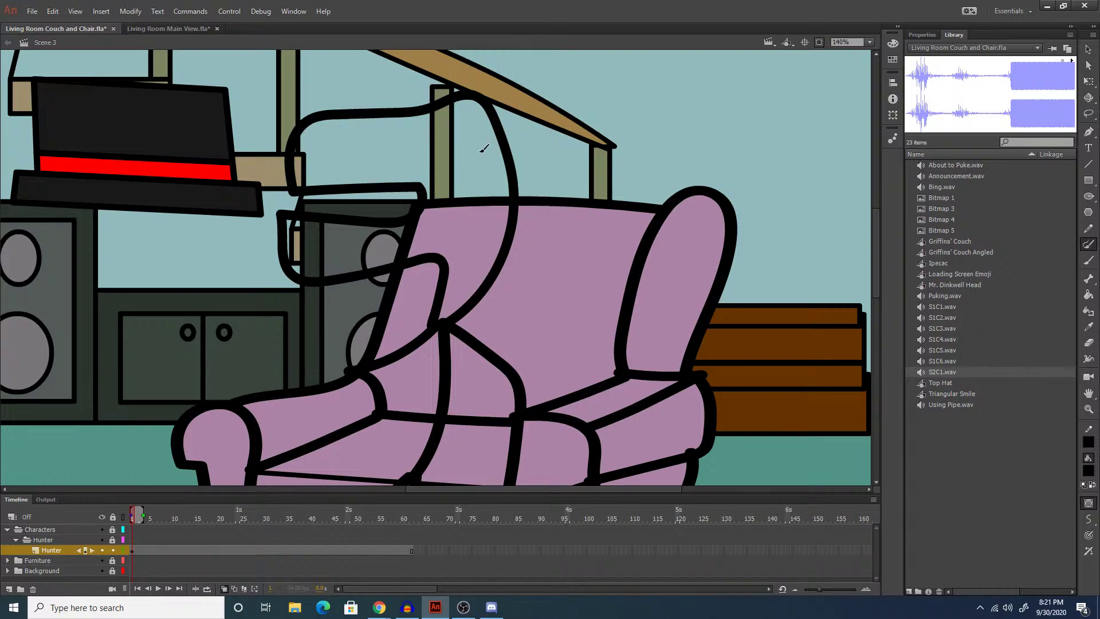
mouse_move(305, 192)
mouse_down()
mouse_move(332, 203)
mouse_move(368, 184)
mouse_move(371, 203)
mouse_move(401, 190)
mouse_move(409, 207)
mouse_move(428, 181)
mouse_up()
key(ctrl+z)
Set the Paint Brush stroke to 6 and draw jagged upper and lower teeth inside the open mouth.
key(z)
click(411, 165)
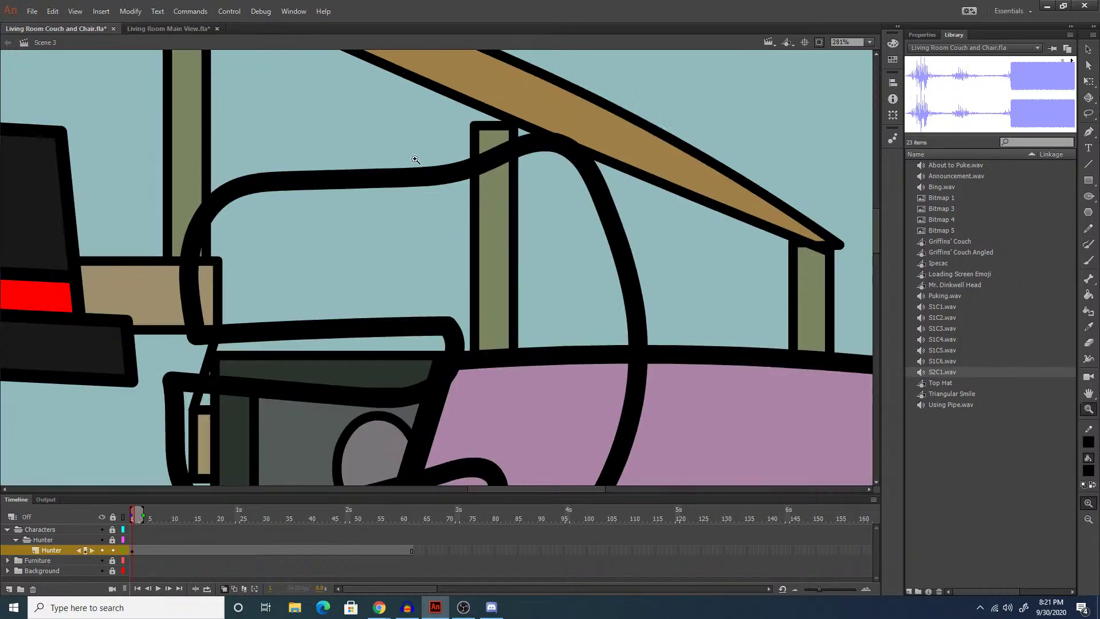
scroll(467, 280, down, 3)
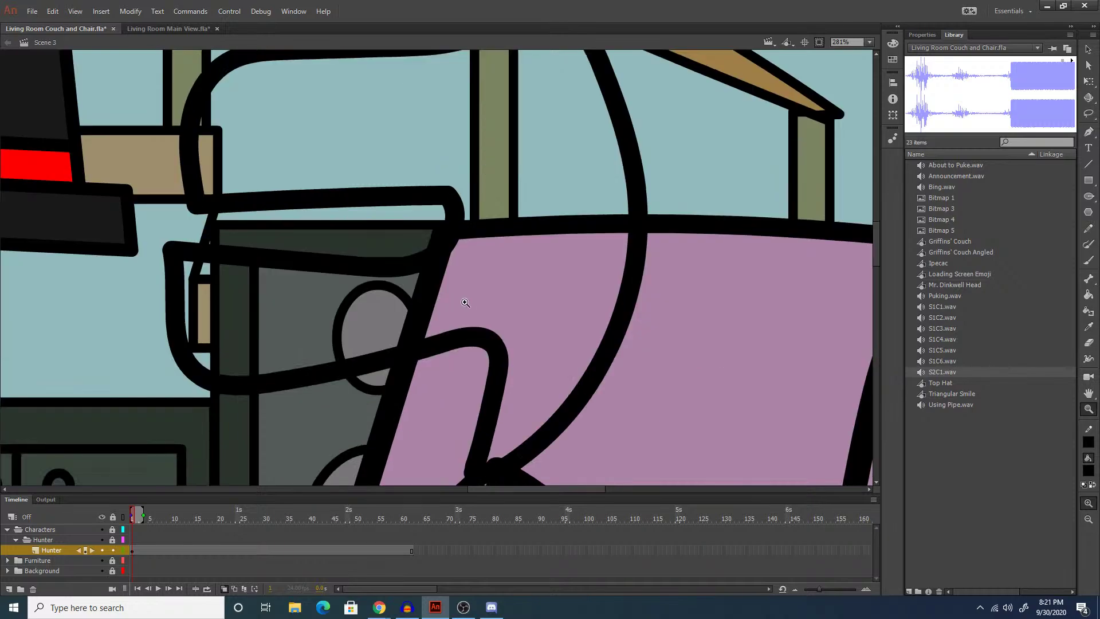
key(y)
click(922, 35)
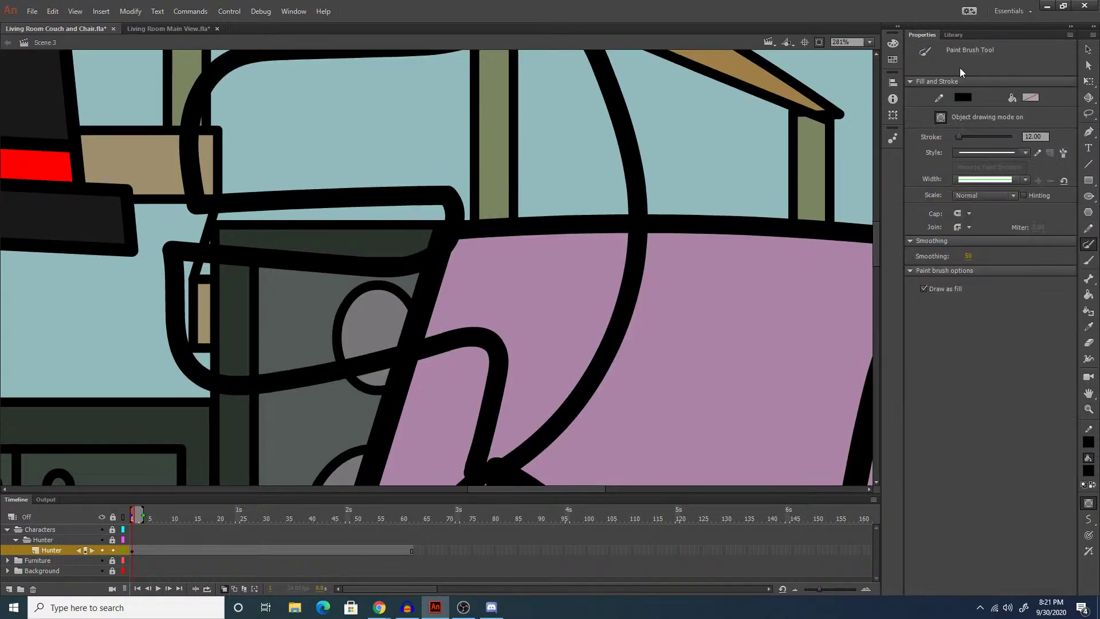
click(1034, 136)
text(6)
key(Return)
mouse_move(207, 216)
mouse_down()
mouse_move(246, 212)
mouse_move(265, 230)
mouse_move(306, 212)
mouse_move(348, 233)
mouse_move(388, 204)
mouse_move(404, 230)
mouse_move(437, 223)
mouse_move(449, 204)
mouse_move(231, 203)
mouse_move(195, 227)
mouse_move(239, 228)
mouse_move(263, 245)
mouse_move(302, 233)
mouse_move(316, 254)
mouse_move(377, 246)
mouse_move(386, 261)
mouse_move(432, 246)
mouse_move(433, 258)
mouse_move(182, 237)
mouse_up()
scroll(484, 175, up, 3)
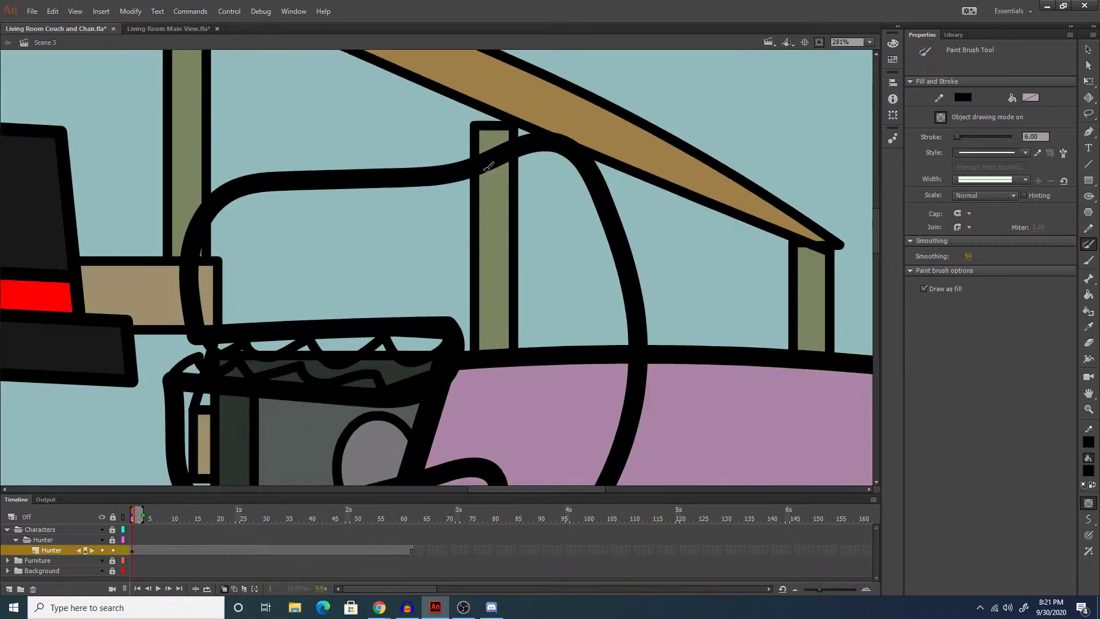
Draw a green eye circle about 48.5 px wide with a black outline beside the head using the Oval Primitive tool.
key(o)
click(1030, 97)
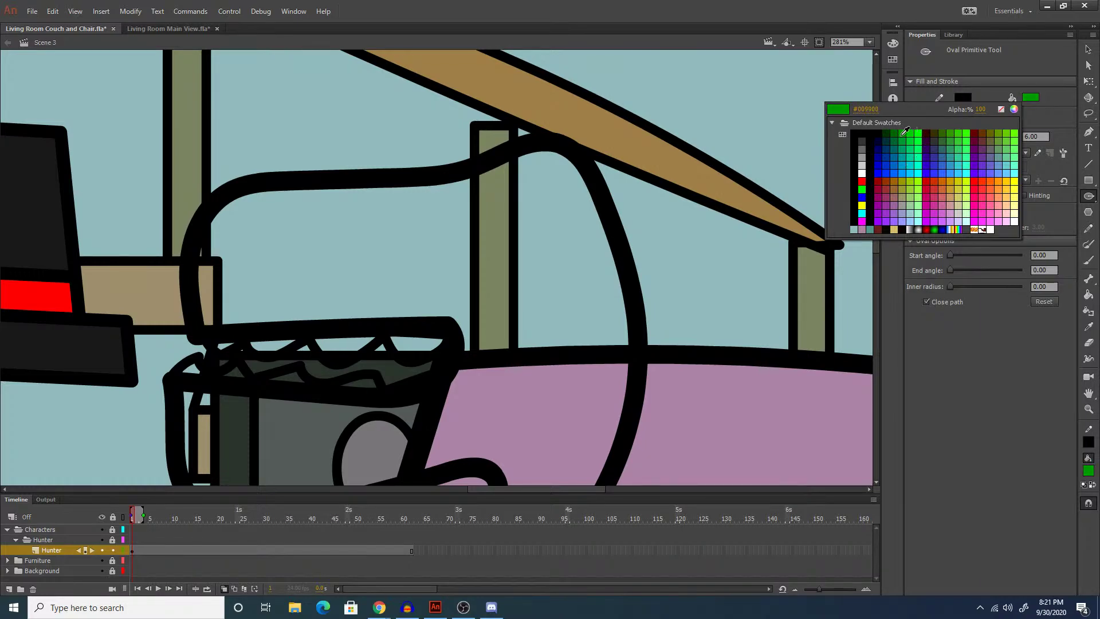
click(916, 131)
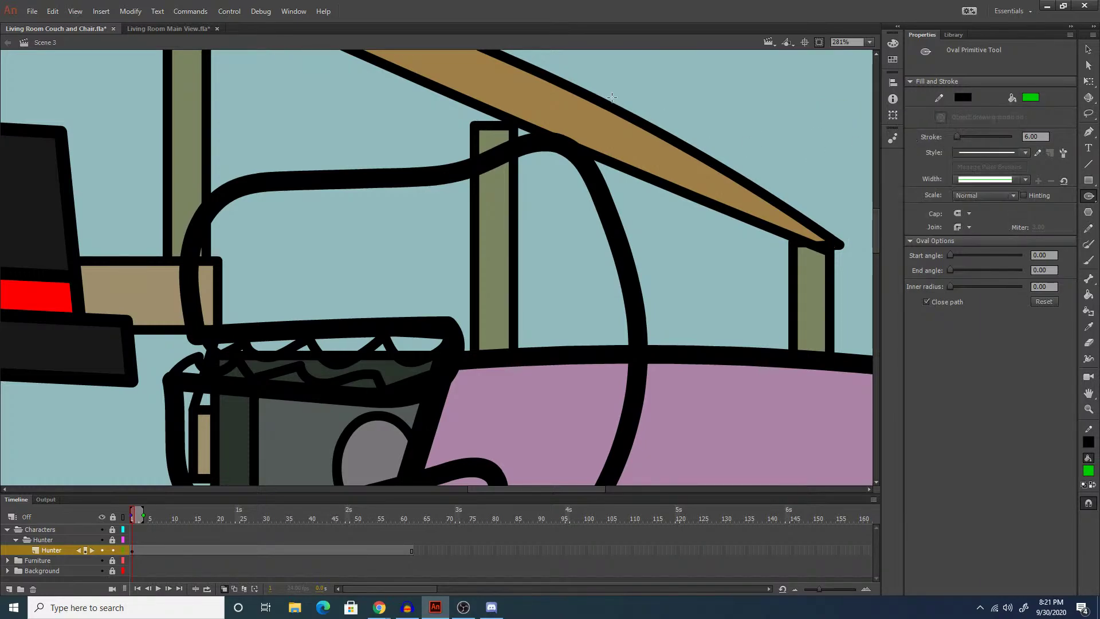
drag(612, 83, 699, 170)
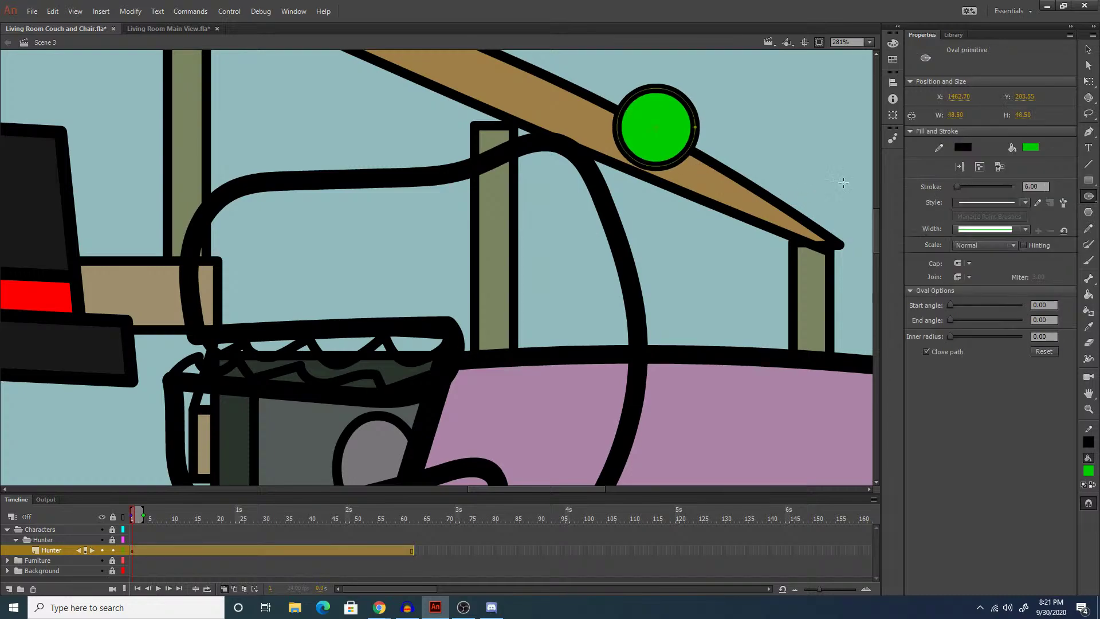
Draw a narrow vertical dark gray pupil with a black outline inside the green eye using the Oval tool.
key(o)
click(1030, 97)
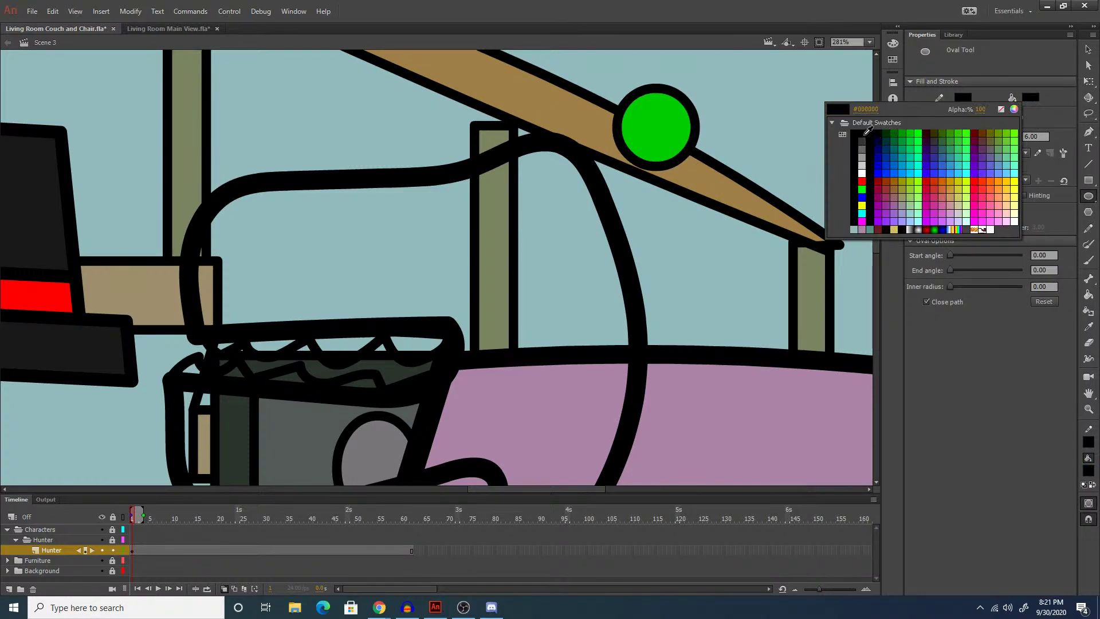
click(1007, 108)
drag(643, 92, 668, 158)
Move the green eye into the upper part of the dinosaur head and place the pupil toward the snout side.
key(q)
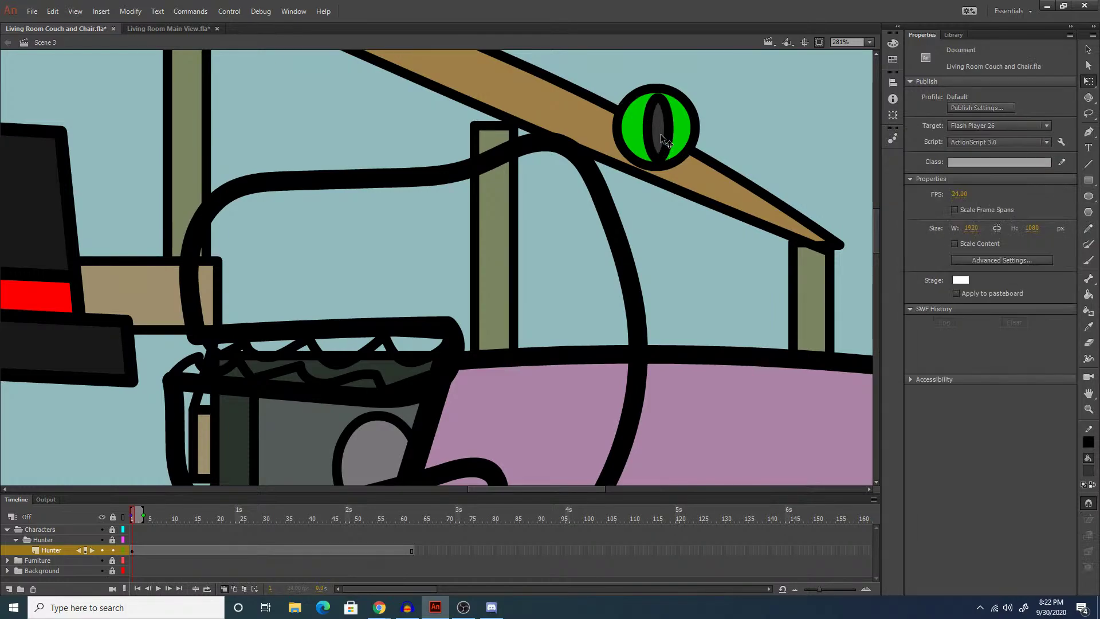
click(658, 129)
click(716, 129)
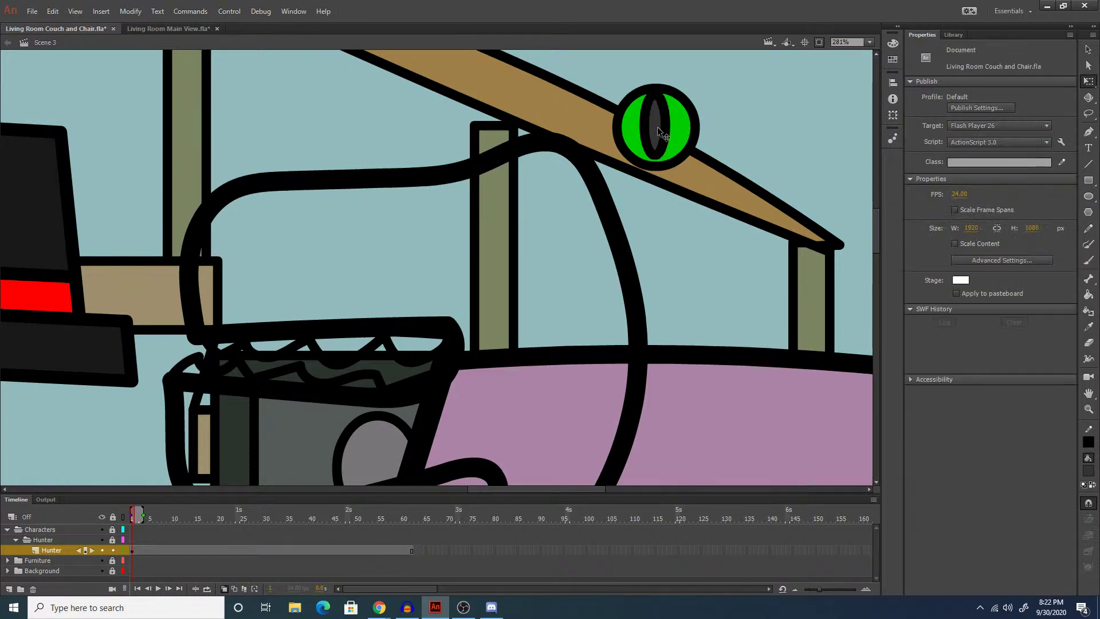
mouse_move(664, 133)
mouse_down()
mouse_move(652, 127)
mouse_move(532, 194)
mouse_move(531, 210)
mouse_up()
click(538, 159)
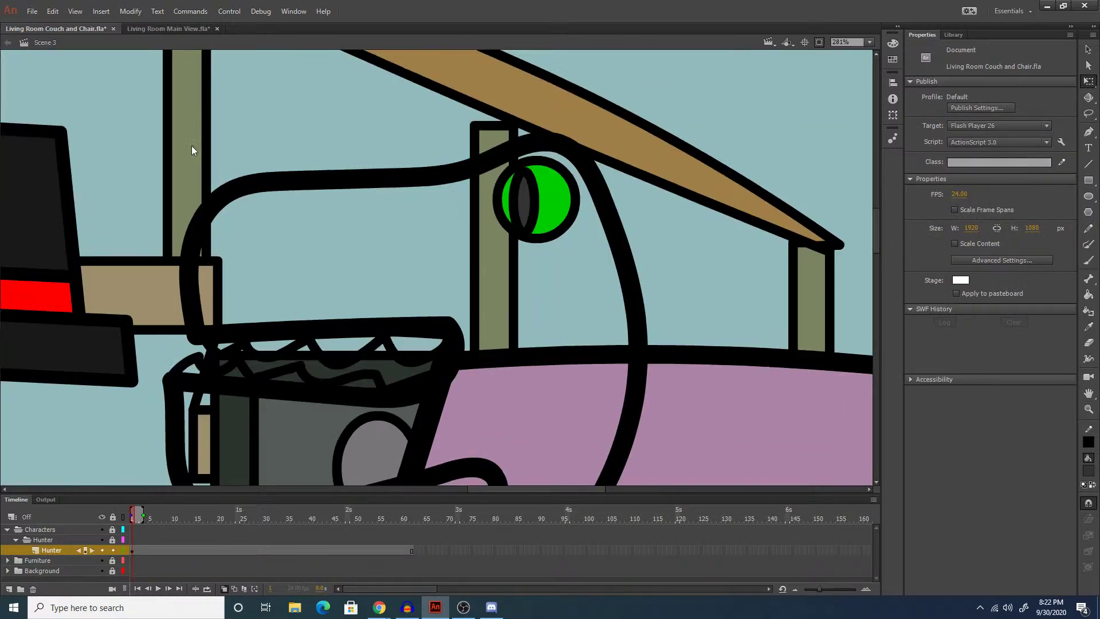
Combine the head outline and teeth strokes into one drawing object and fill the head with dark olive #333300.
mouse_move(179, 144)
mouse_down()
mouse_move(307, 346)
mouse_move(421, 422)
mouse_up()
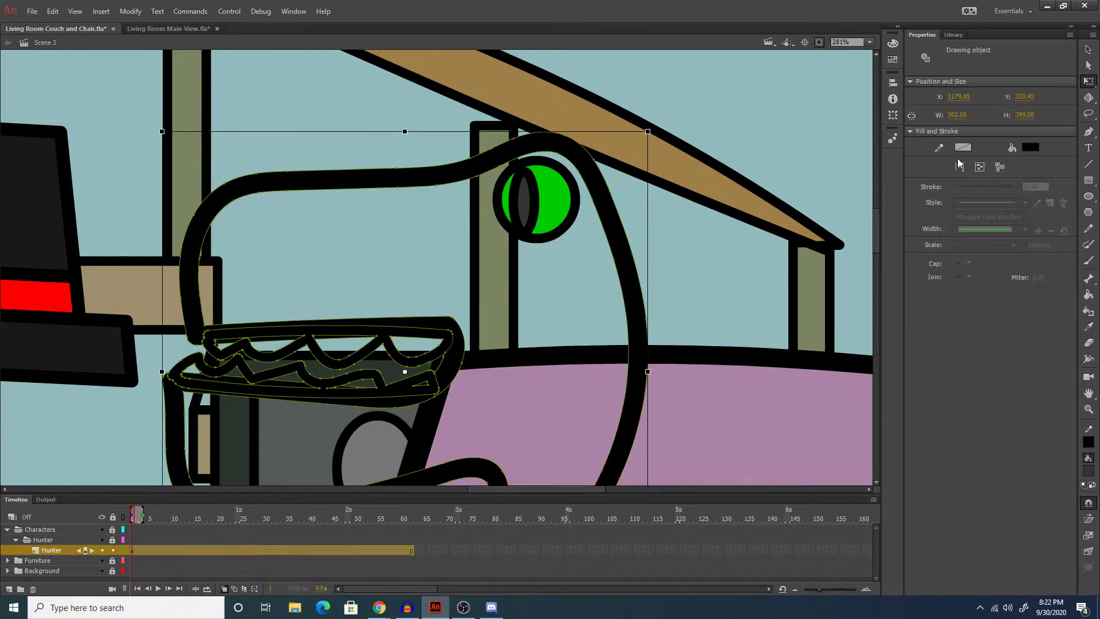
click(742, 222)
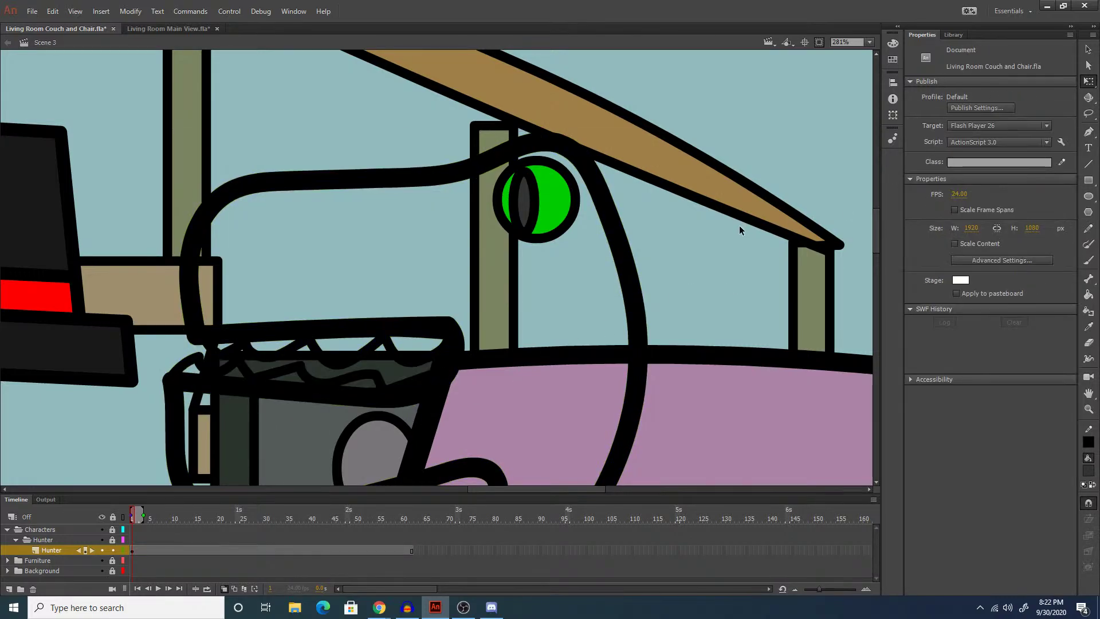
key(k)
click(1031, 97)
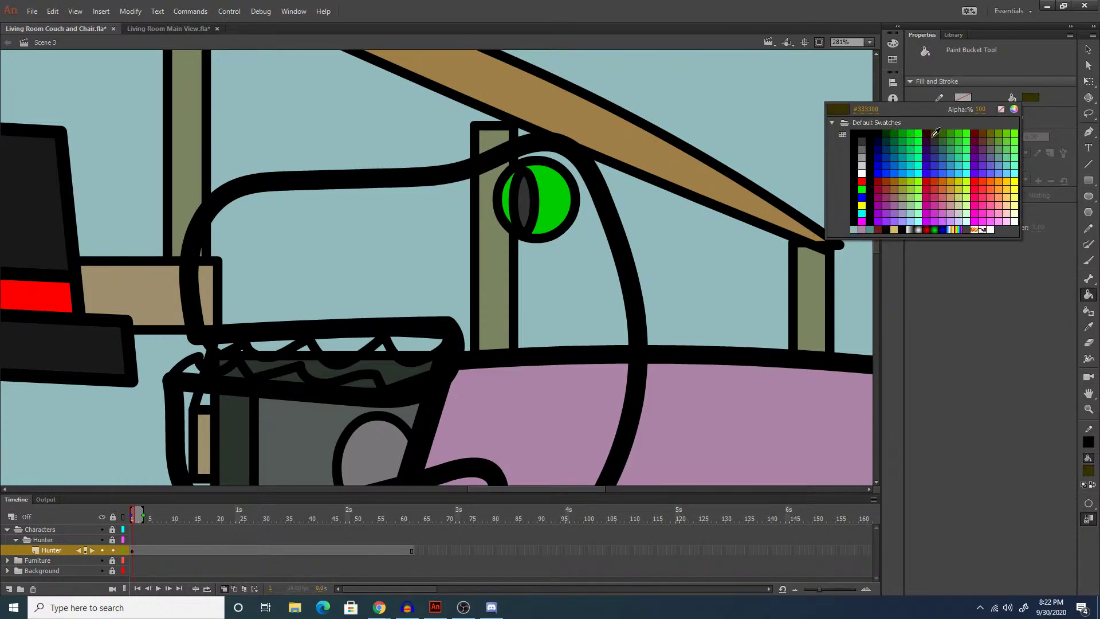
click(933, 133)
click(520, 319)
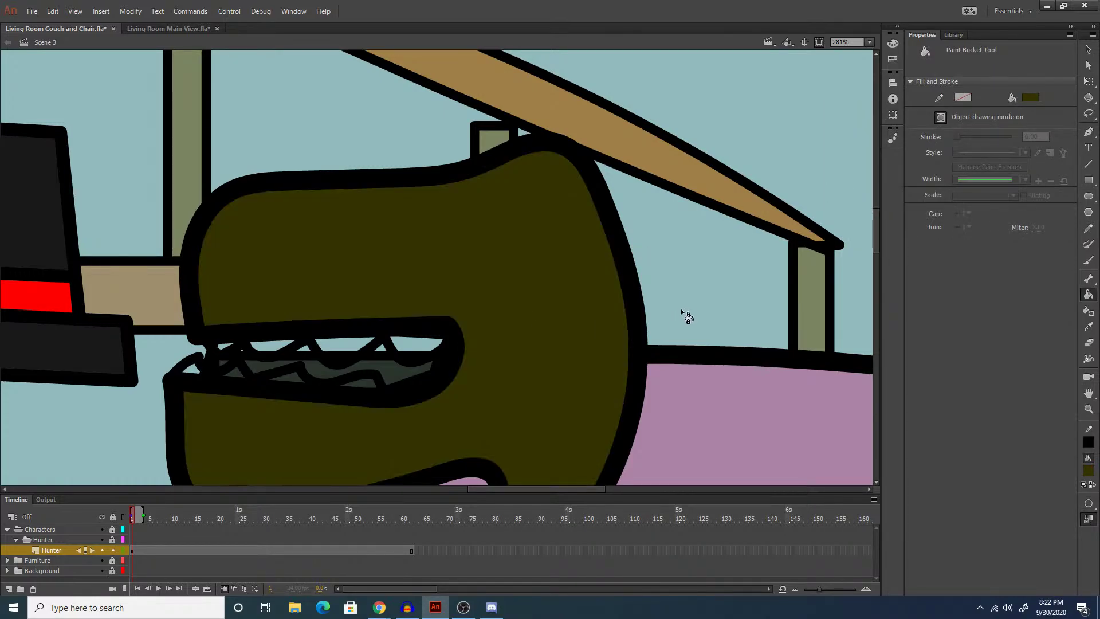
Send the filled dinosaur head backward so it sits behind the green eye.
key(q)
click(563, 312)
key(ctrl+Down)
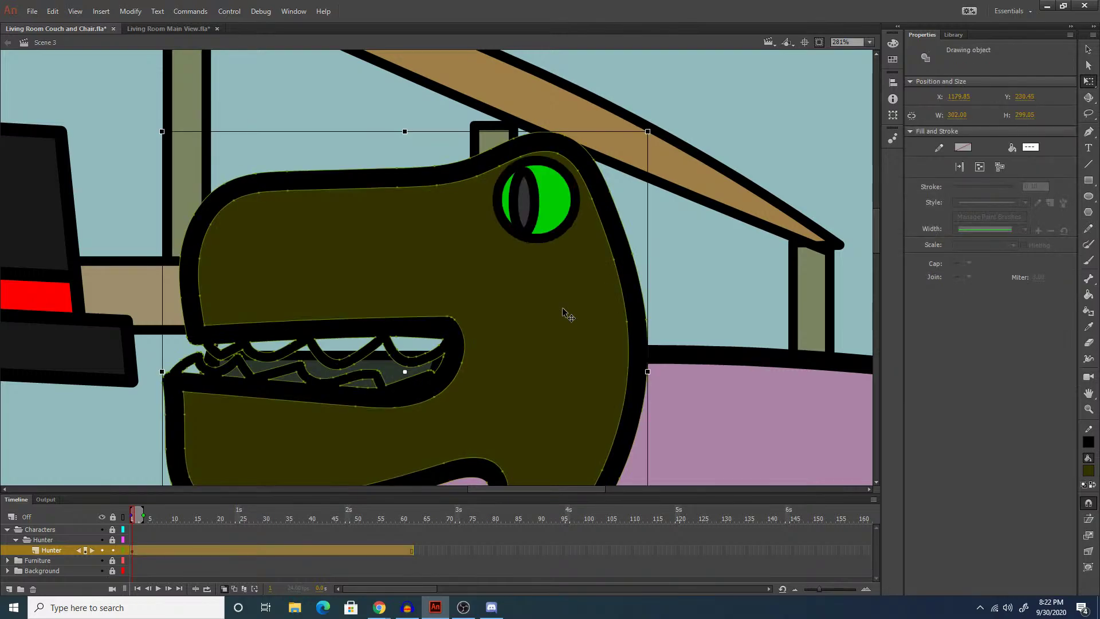
click(716, 219)
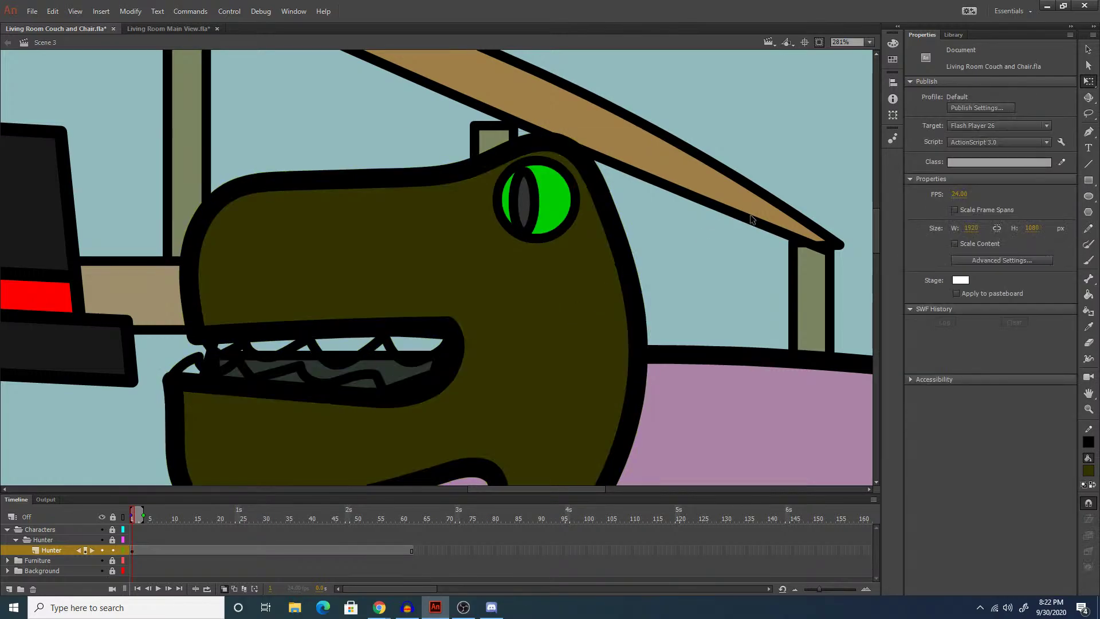
Fill the upper and lower teeth of the dinosaur head with orange using the Paint Bucket.
key(k)
click(1029, 98)
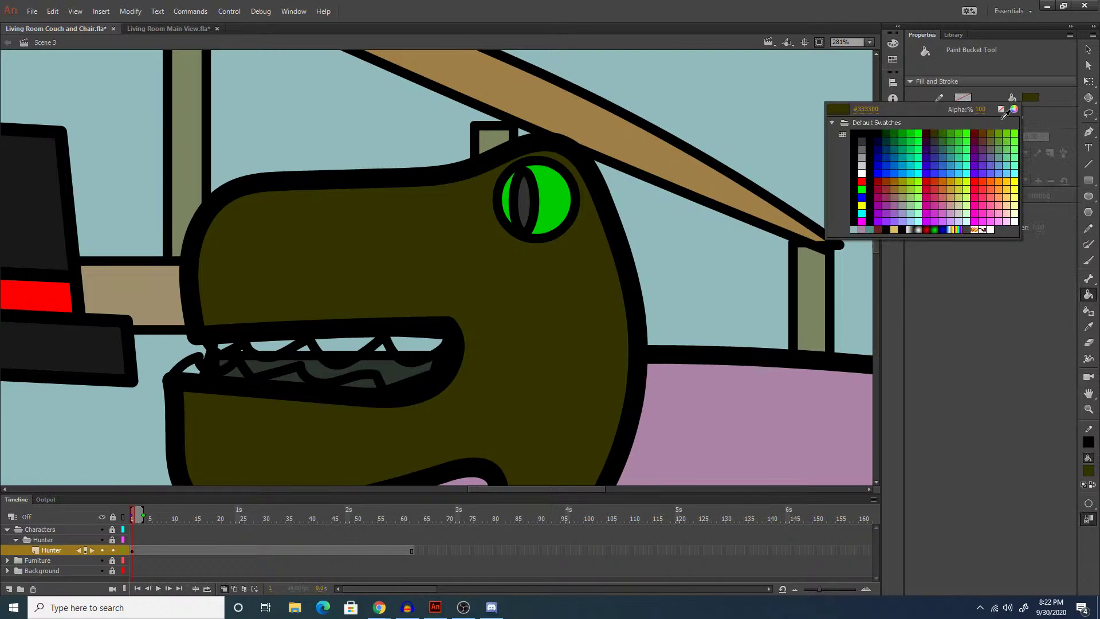
click(990, 181)
click(277, 351)
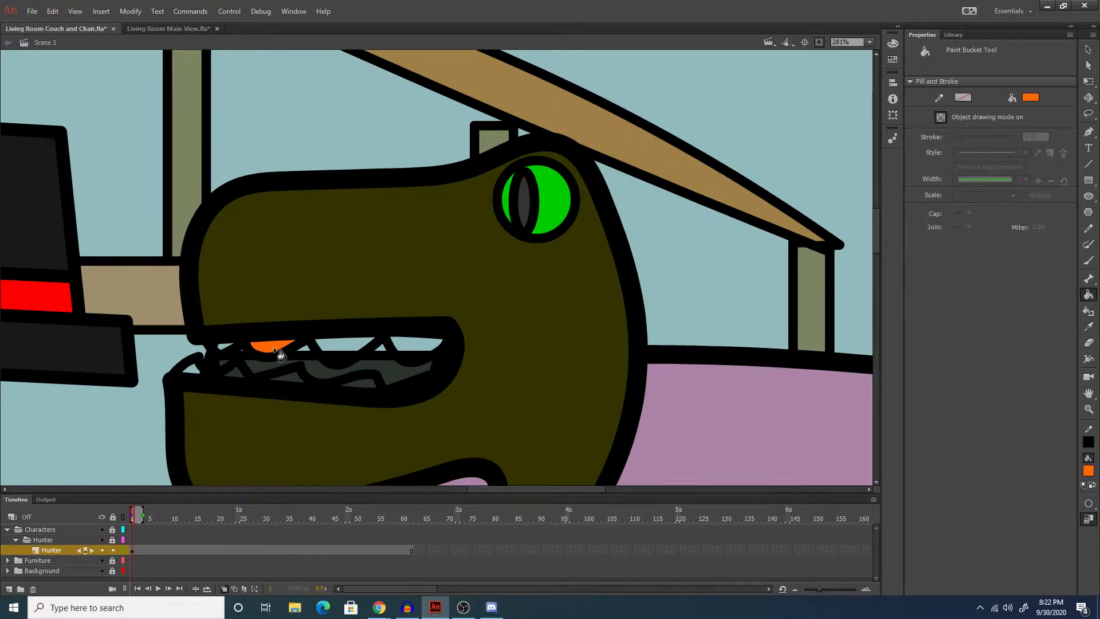
click(338, 347)
click(414, 346)
click(358, 384)
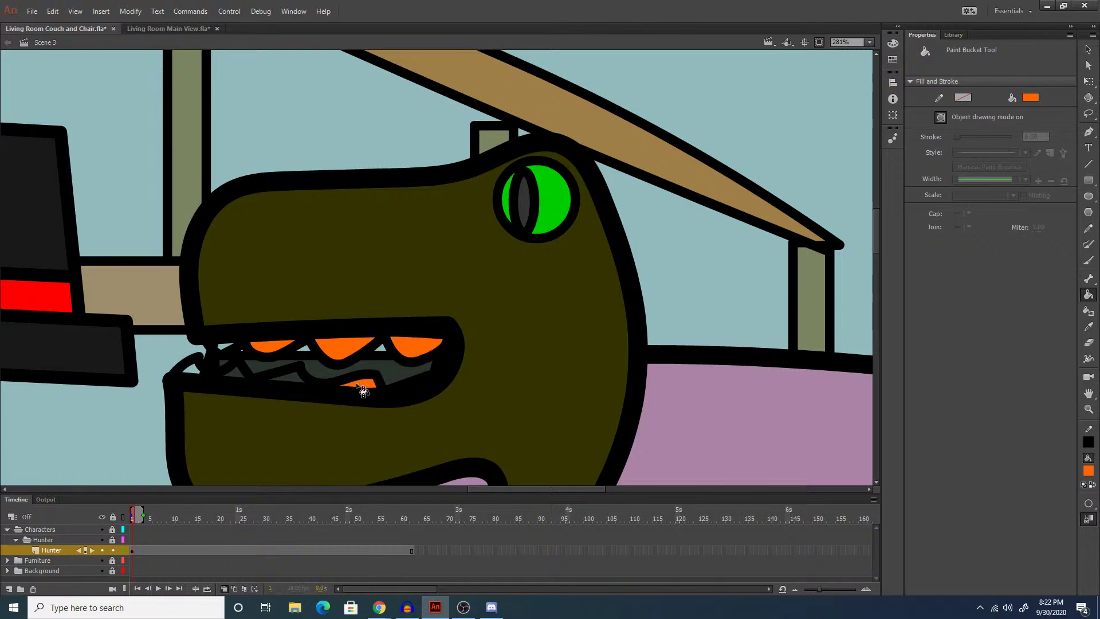
click(288, 379)
click(232, 376)
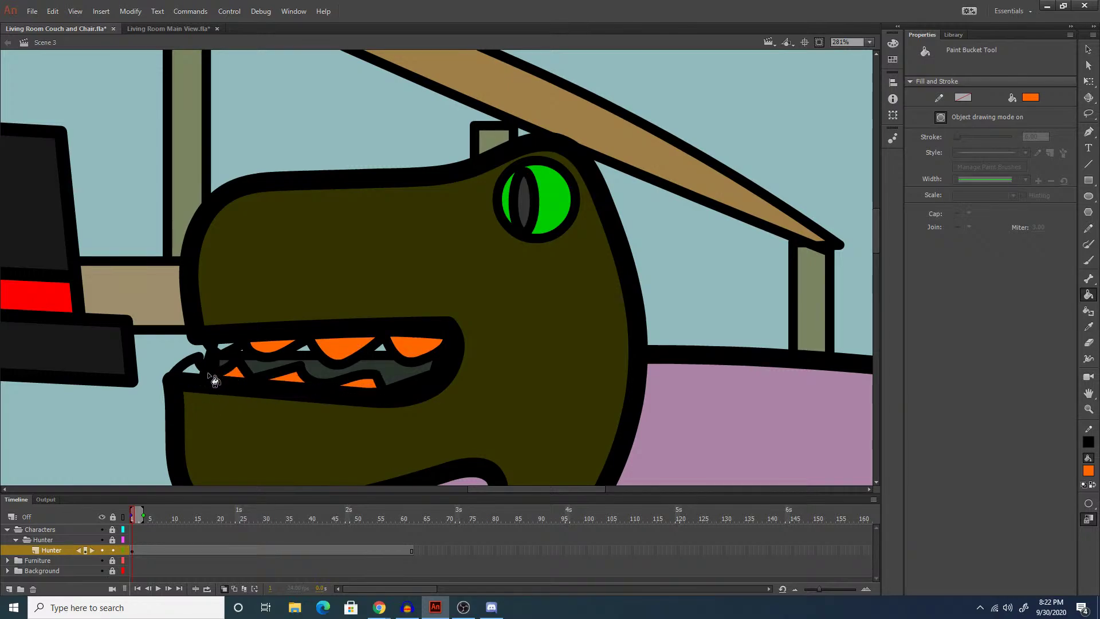
click(193, 371)
click(225, 347)
click(870, 42)
click(877, 53)
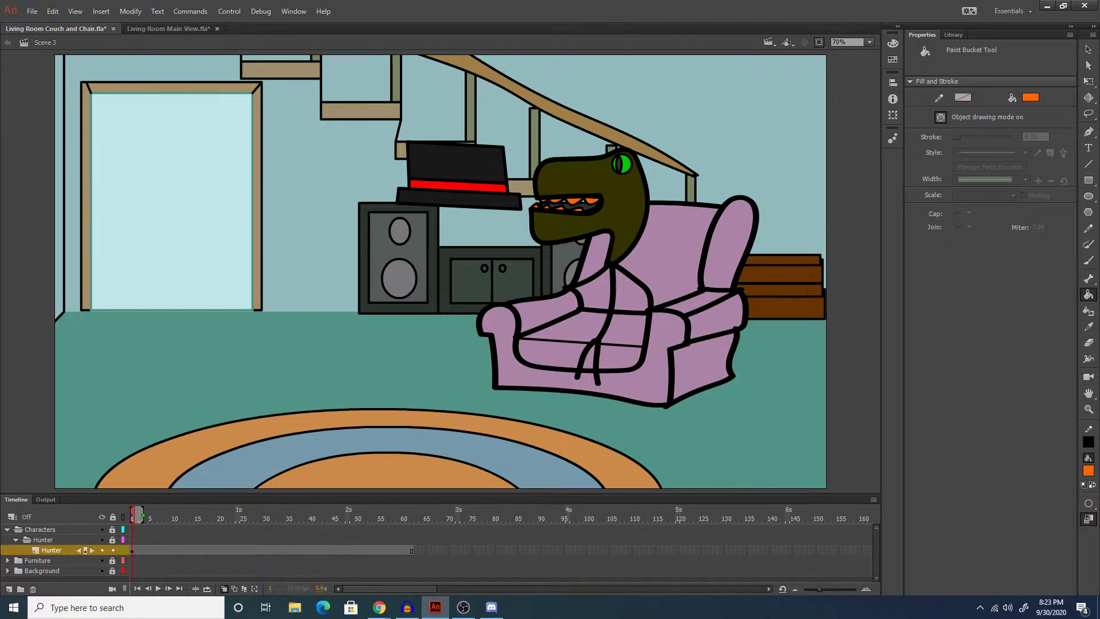
Rotate the top hat clockwise and move it onto the dinosaur's head.
key(alt+Tab)
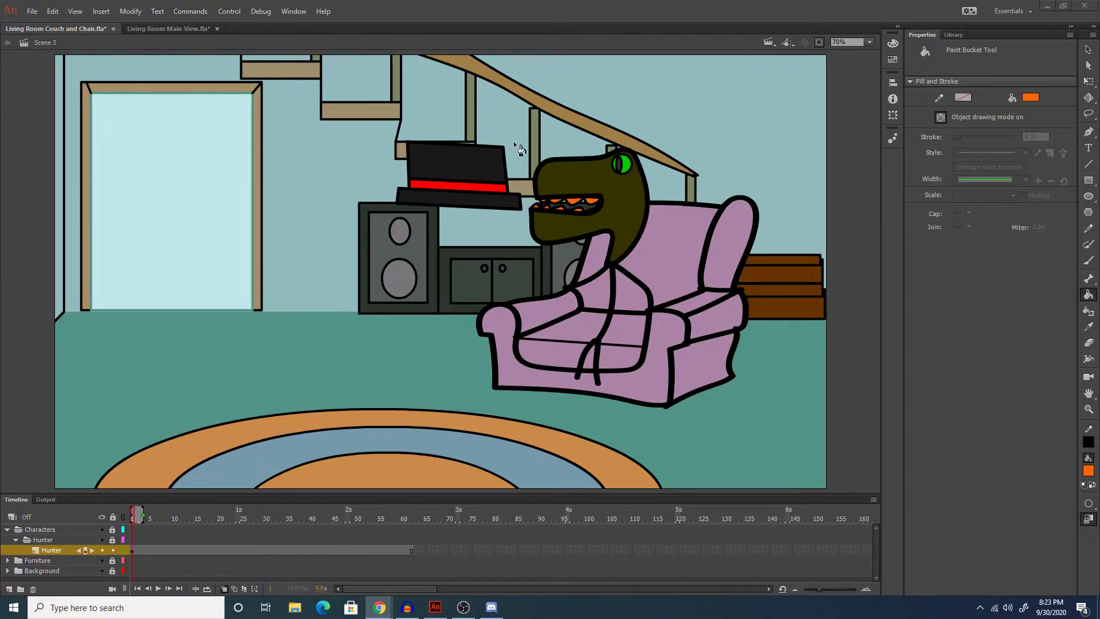
key(alt+Tab)
key(q)
click(475, 183)
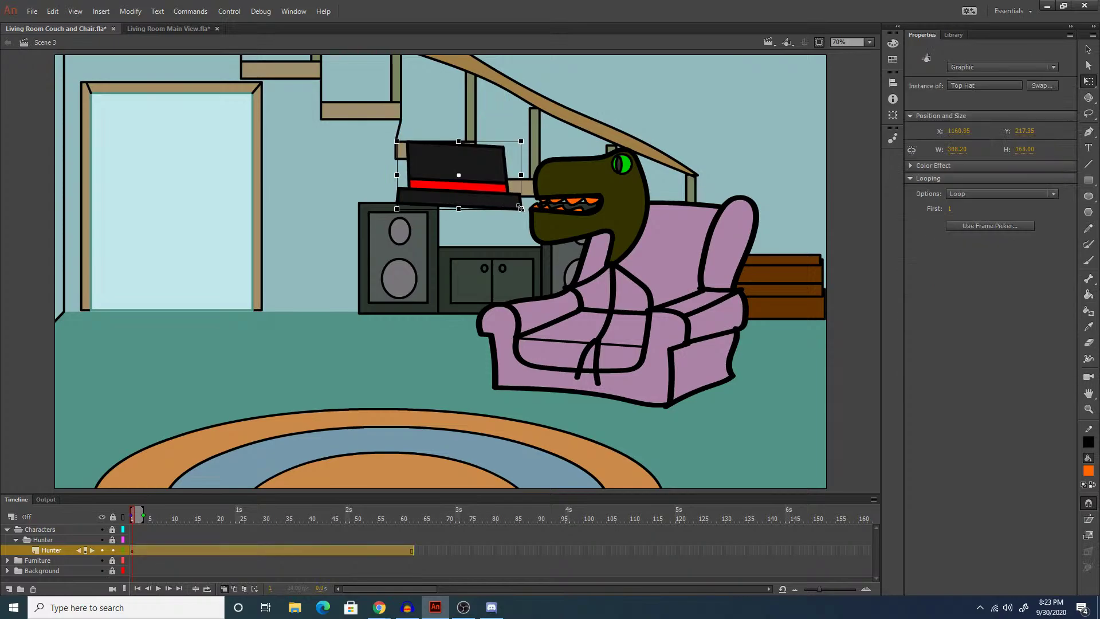
drag(520, 207, 507, 226)
drag(472, 183, 633, 151)
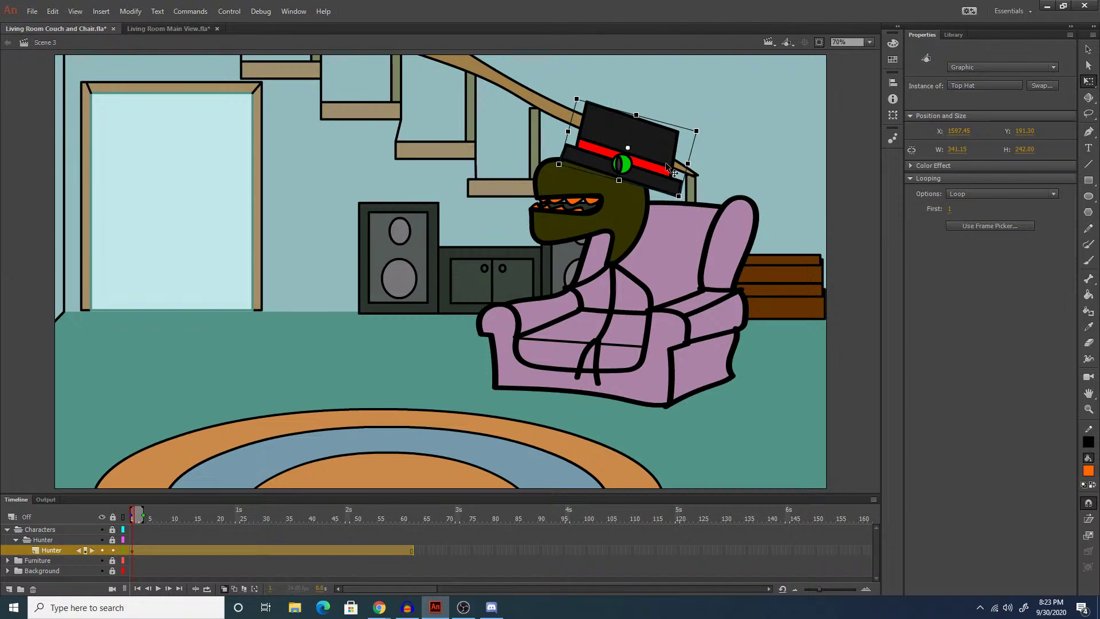
Scale down the tilted top hat and seat it on the dinosaur's head just above the green eye.
key(z)
click(632, 178)
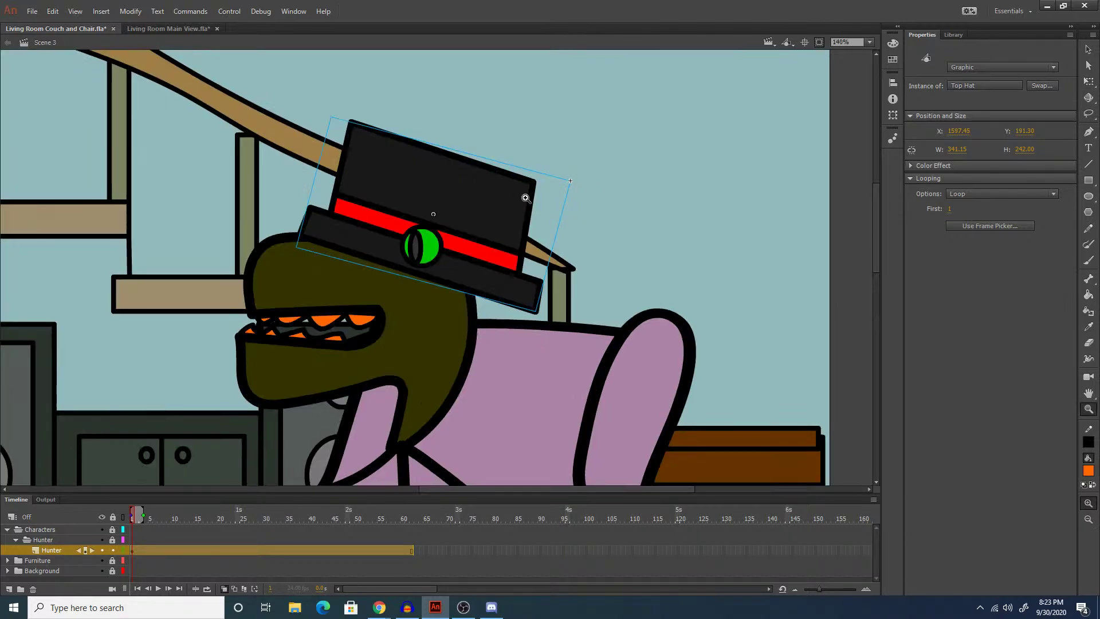
key(q)
drag(478, 226, 515, 179)
drag(364, 69, 433, 177)
click(552, 171)
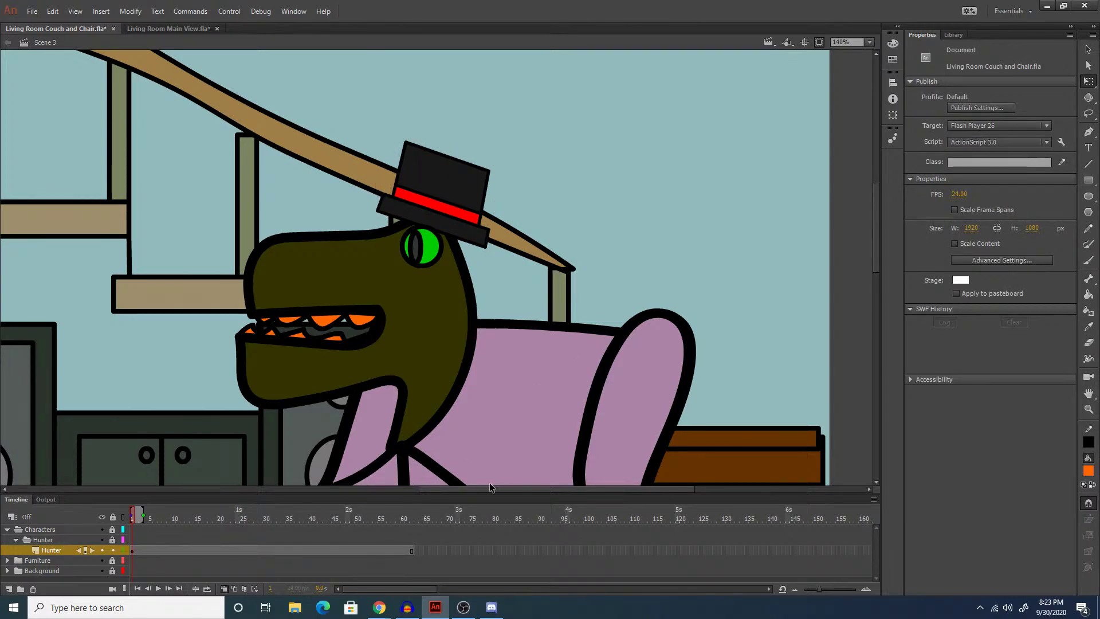
drag(486, 489, 441, 486)
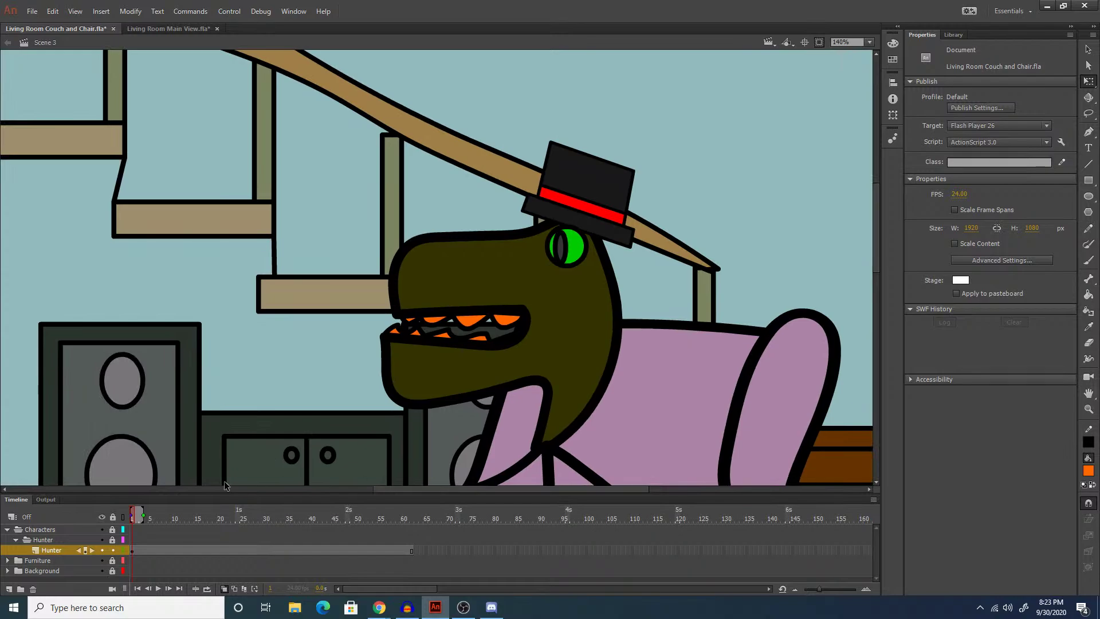
Check the library for the props, then show Scene 1 at frame 130, where Hunter holds the pipe.
click(955, 35)
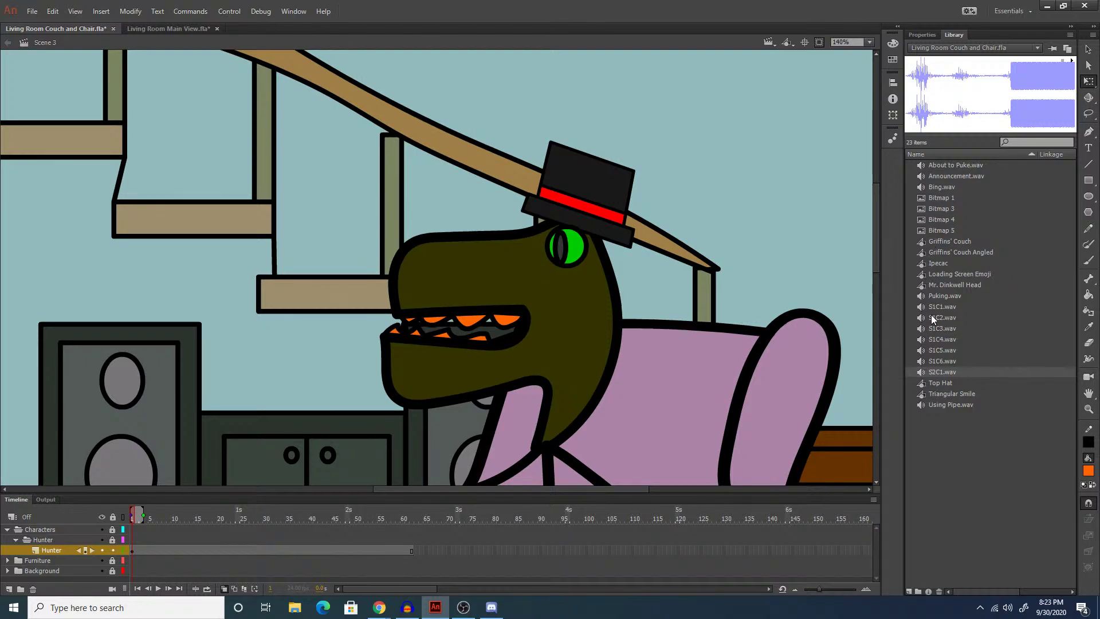
click(940, 263)
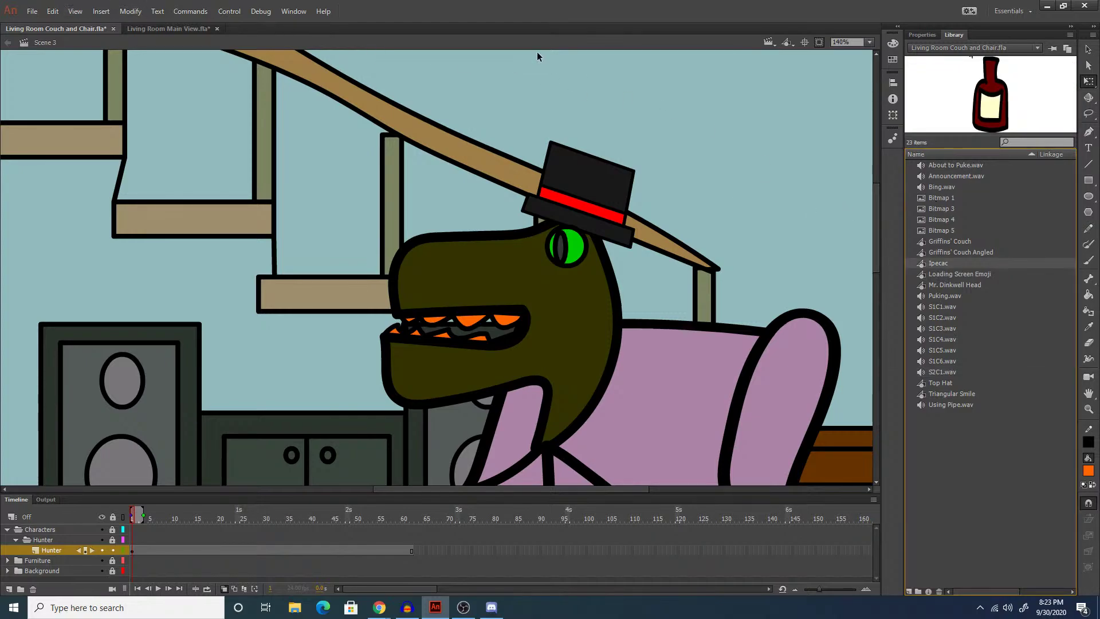
click(767, 43)
click(786, 55)
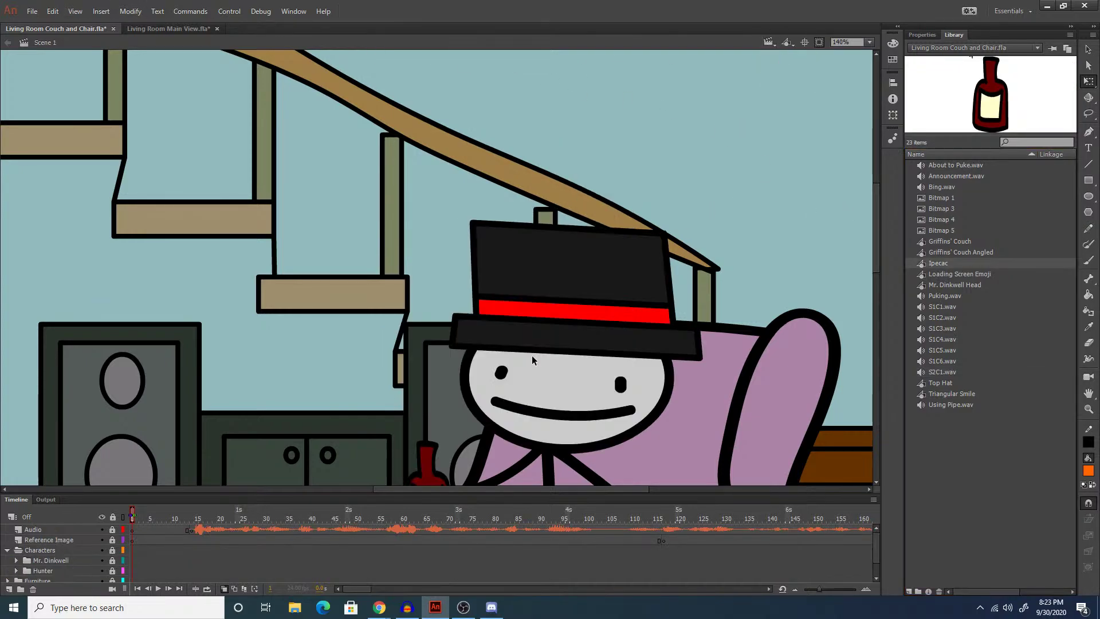
scroll(337, 329, down, 5)
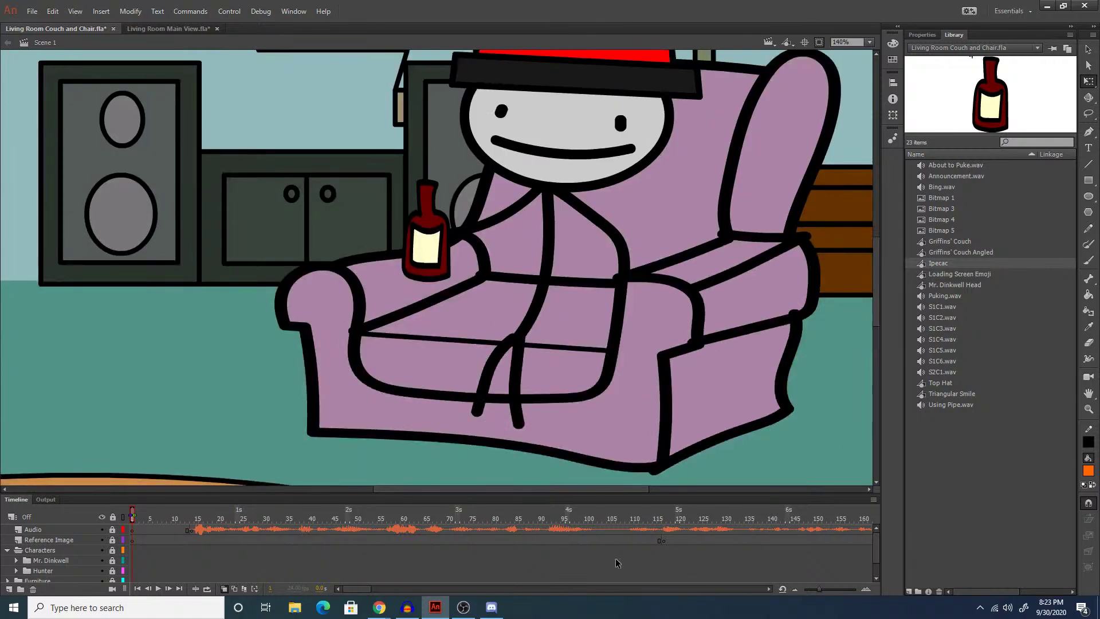
click(722, 560)
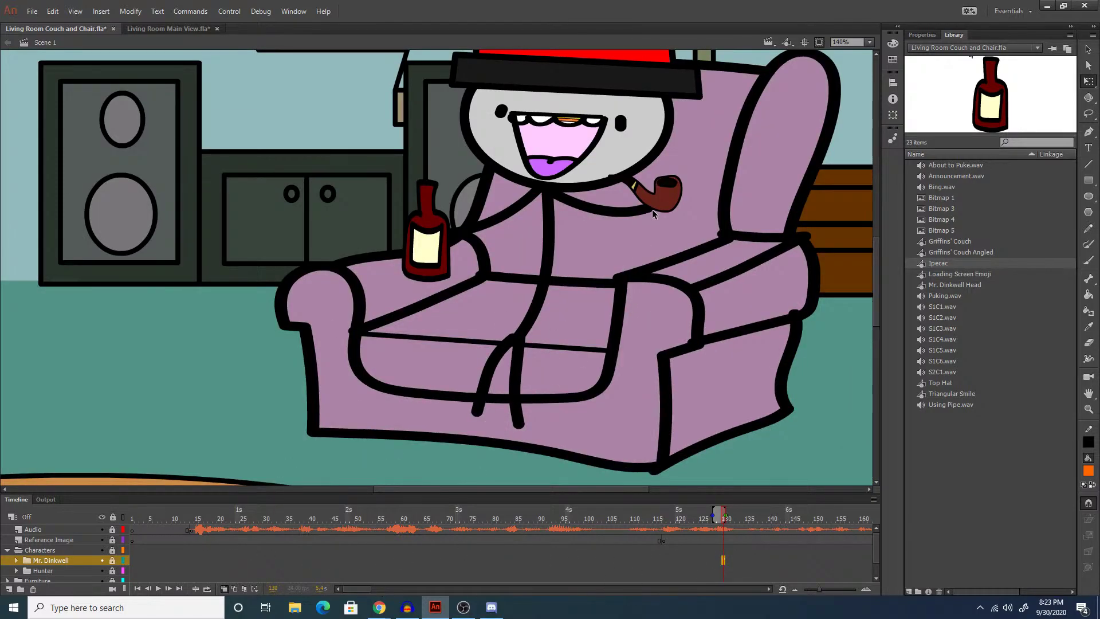
Expand the Hunter layer folder and convert the pipe drawing into a symbol named Pipe.
click(16, 570)
scroll(74, 553, down, 1)
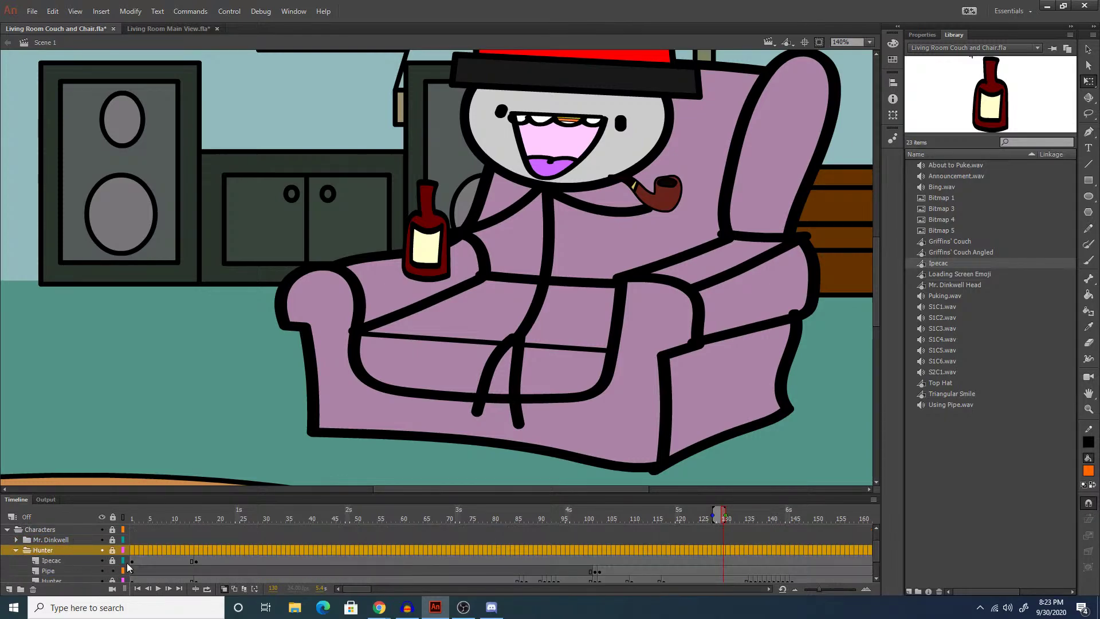
click(664, 192)
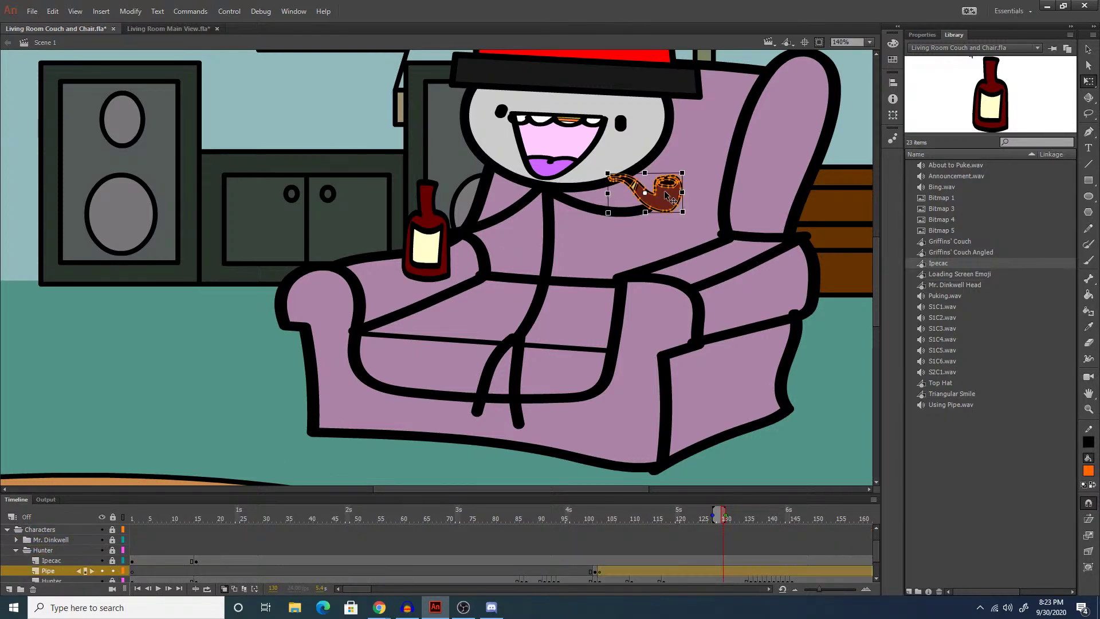
key(F8)
key(Return)
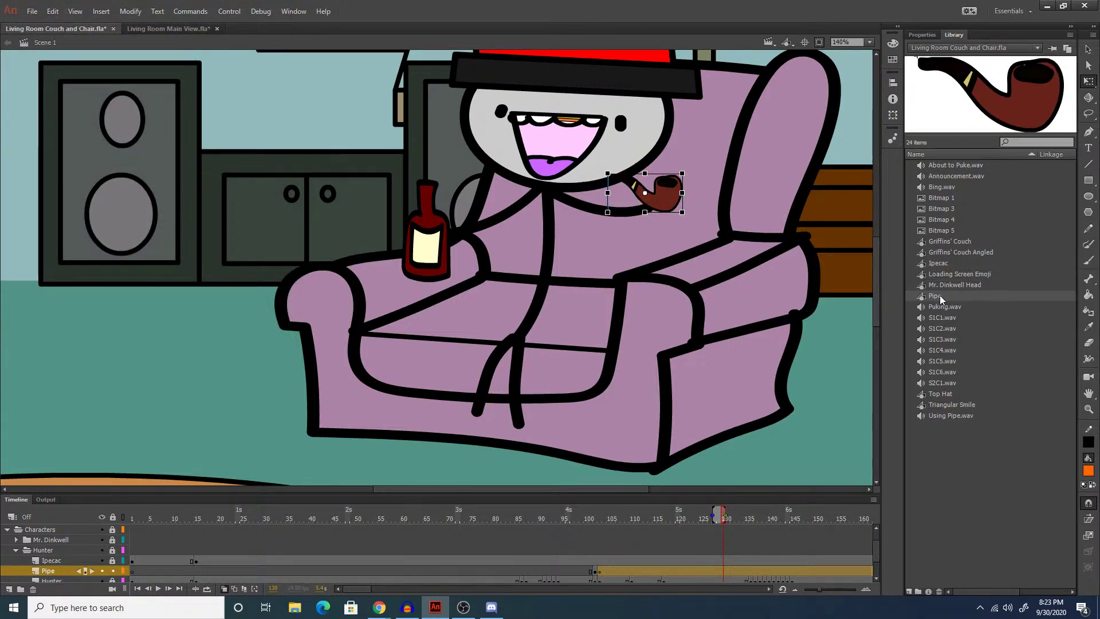
Export the Pipe symbol as a PNG sequence named Pipe into Sticktoons Props > Accessories > Handheld Devices.
right_click(939, 295)
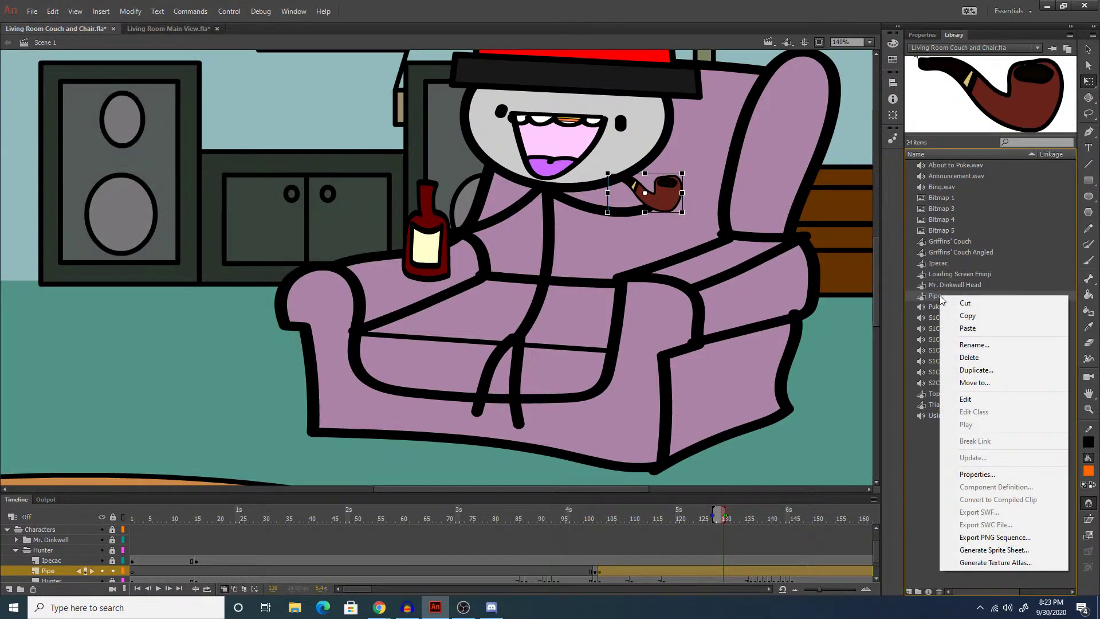
click(980, 538)
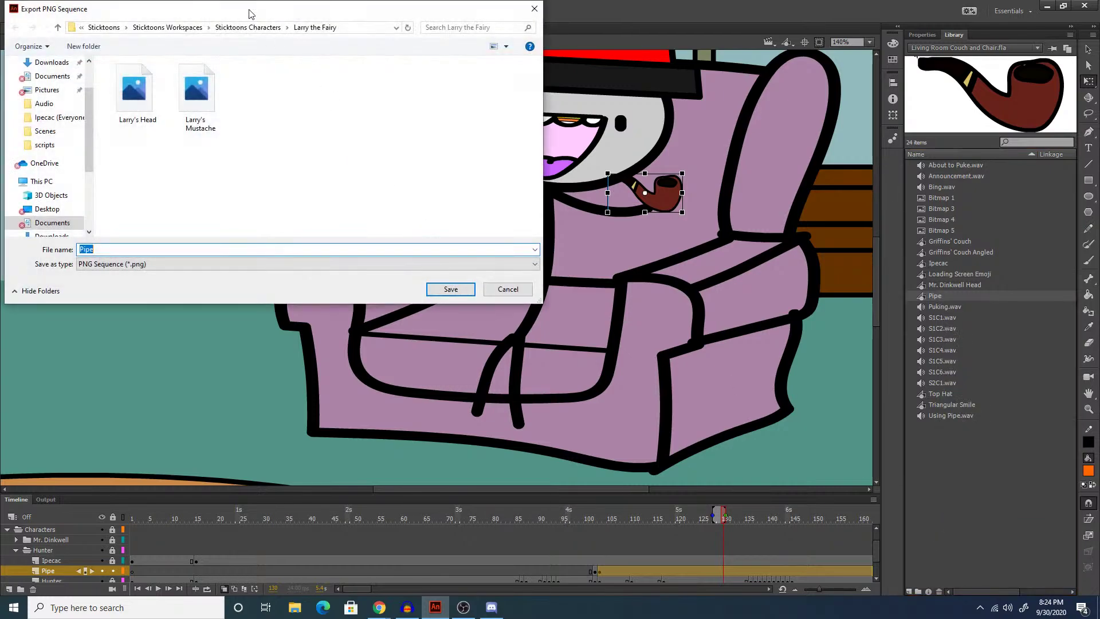
click(168, 27)
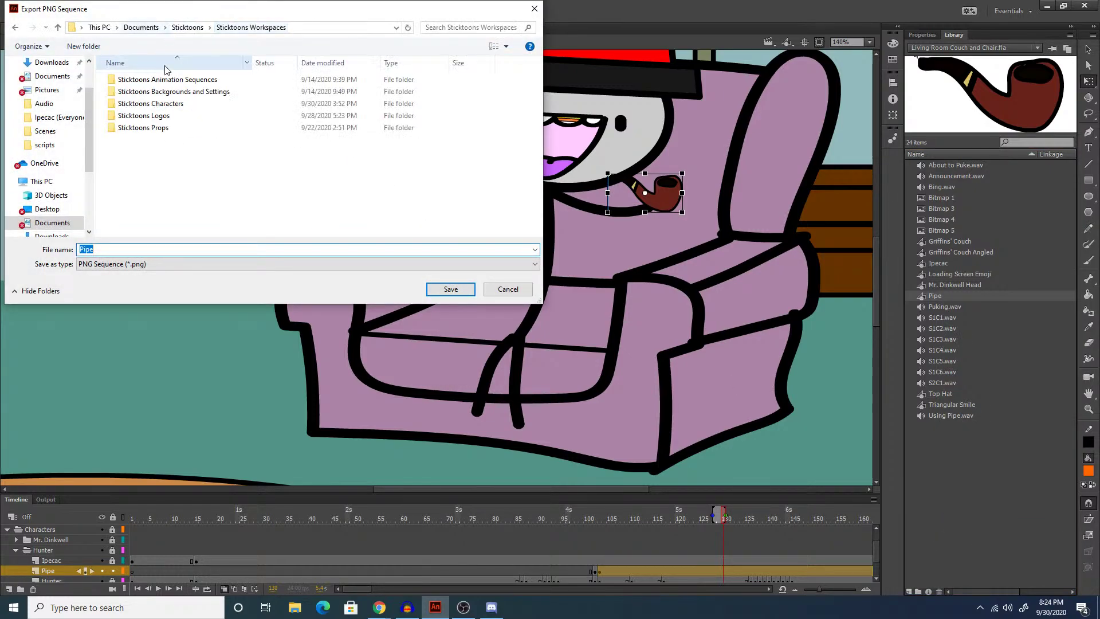
double_click(160, 132)
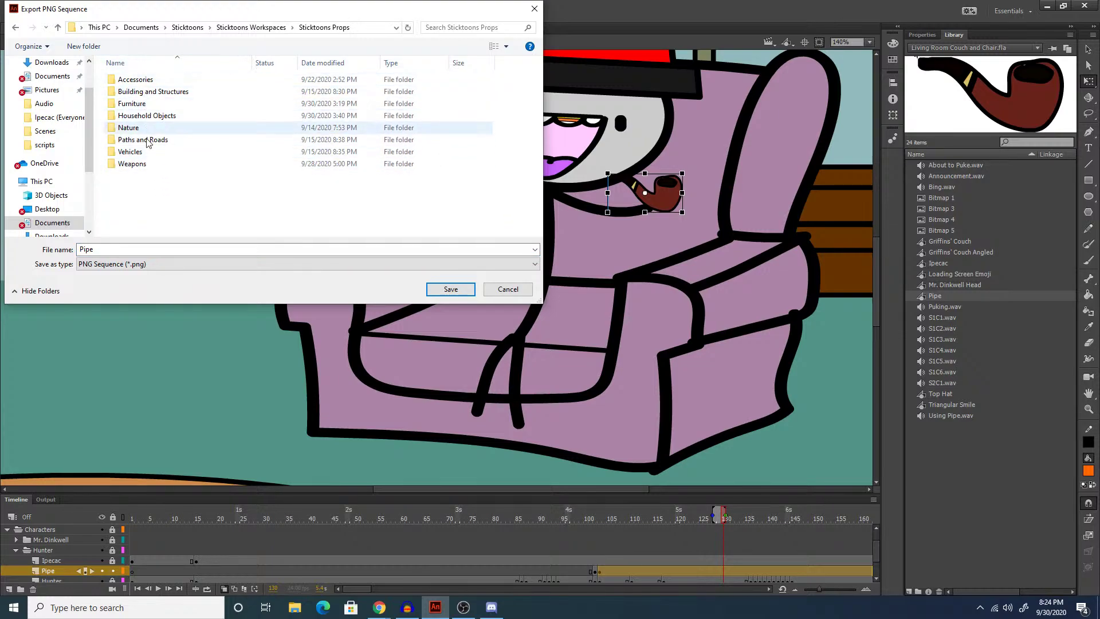
double_click(143, 80)
double_click(146, 80)
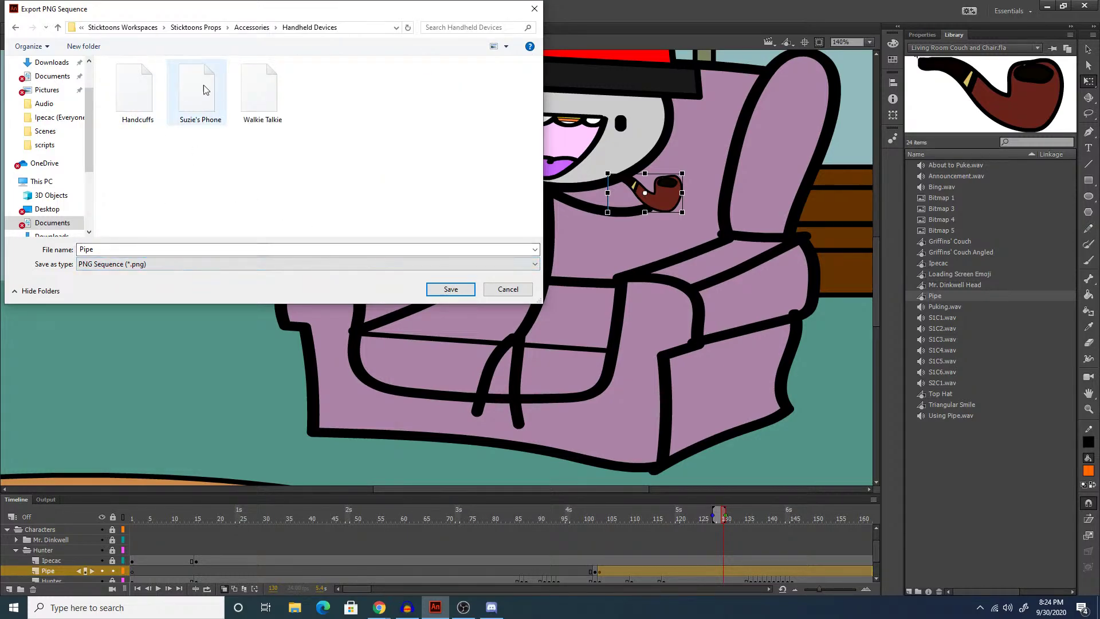
click(438, 286)
click(573, 364)
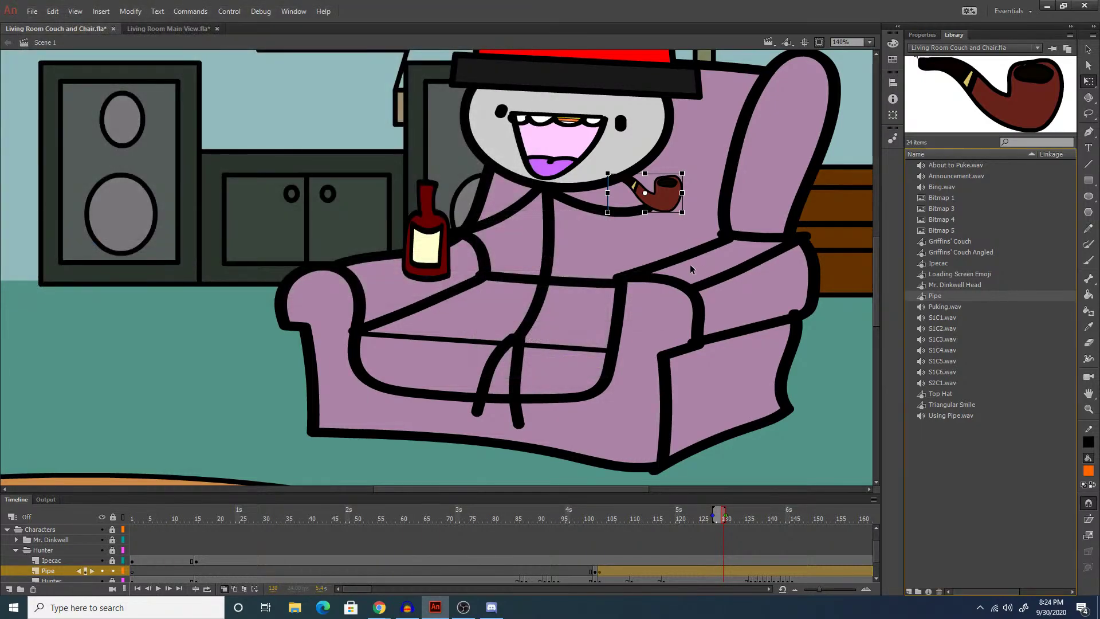
click(32, 12)
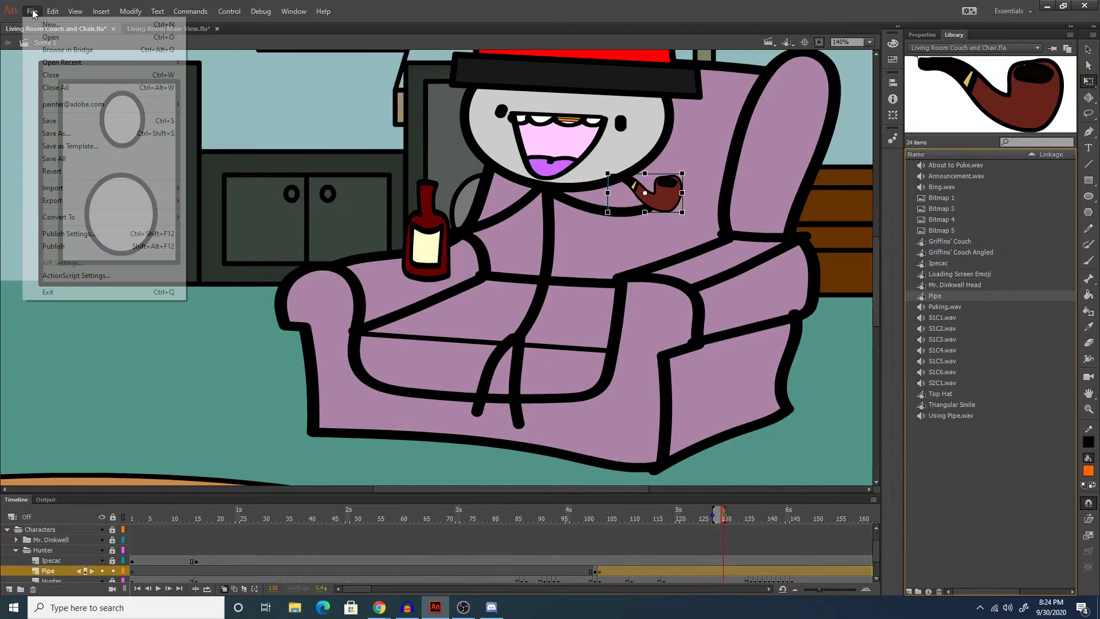
click(50, 39)
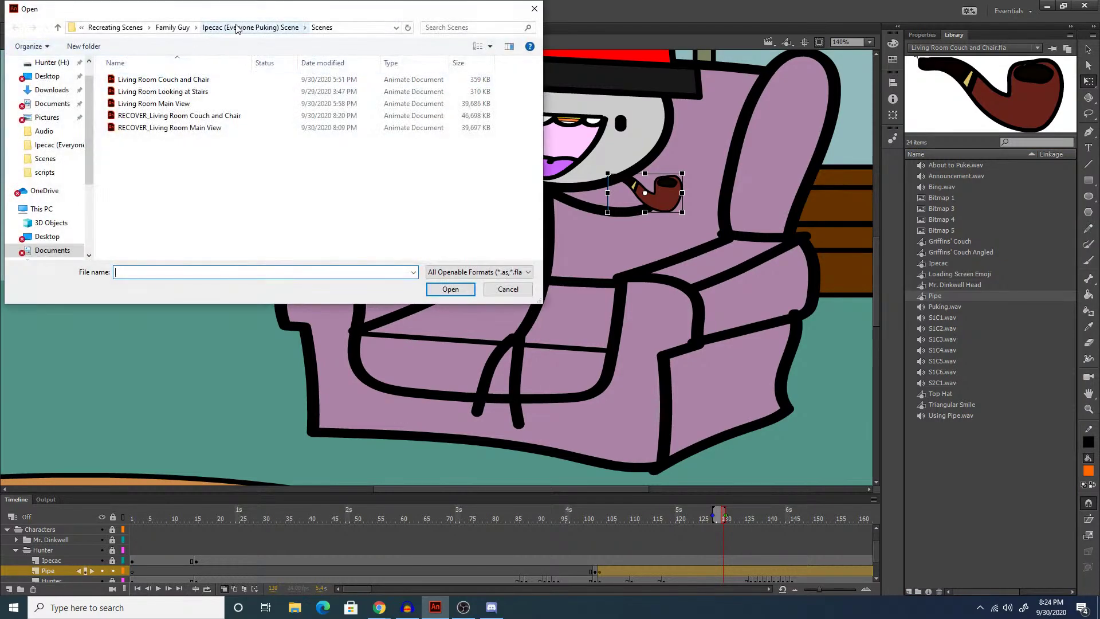
click(115, 27)
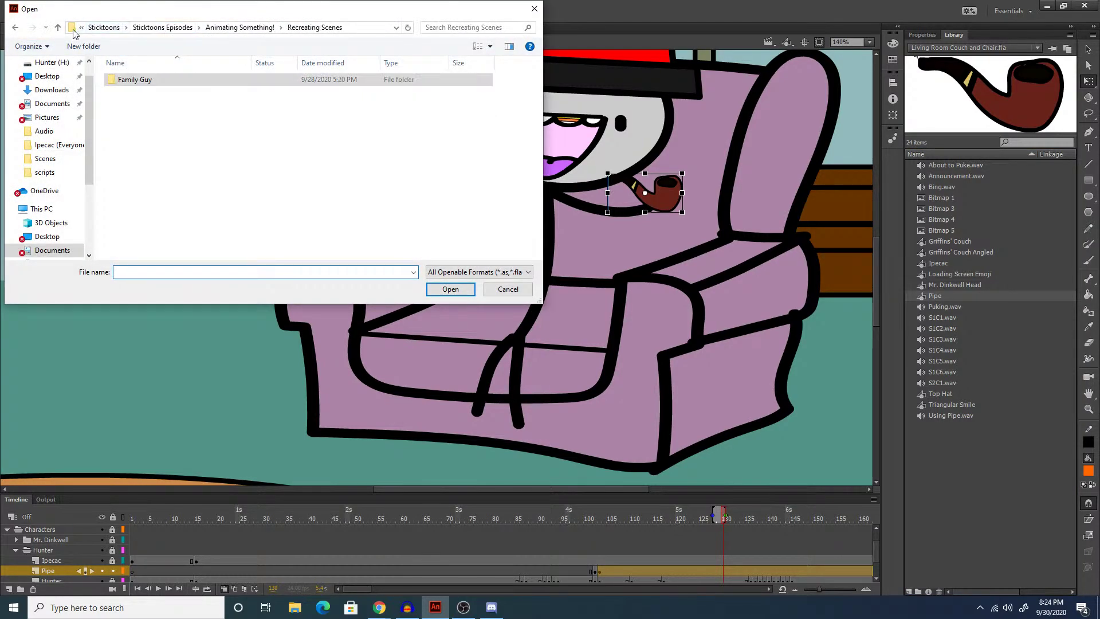
click(165, 29)
click(194, 27)
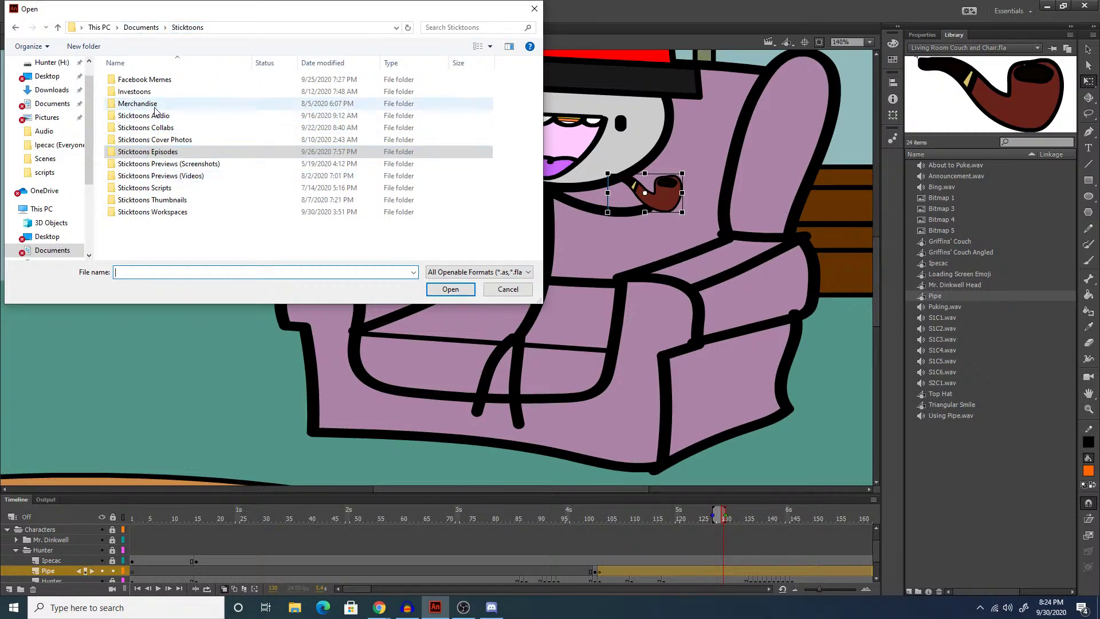
double_click(171, 212)
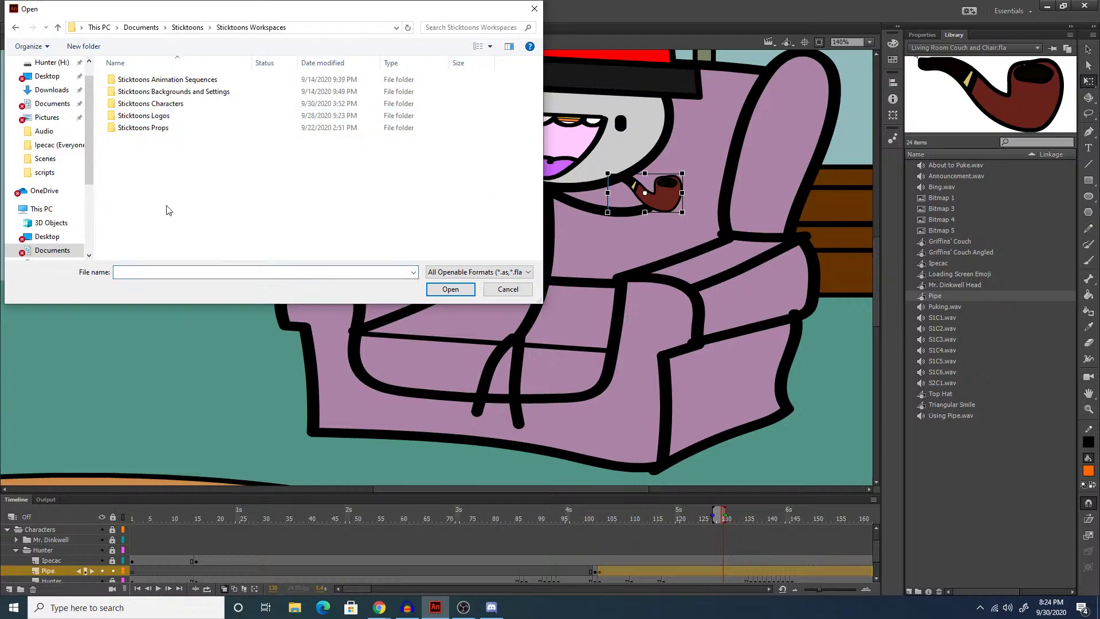
double_click(151, 127)
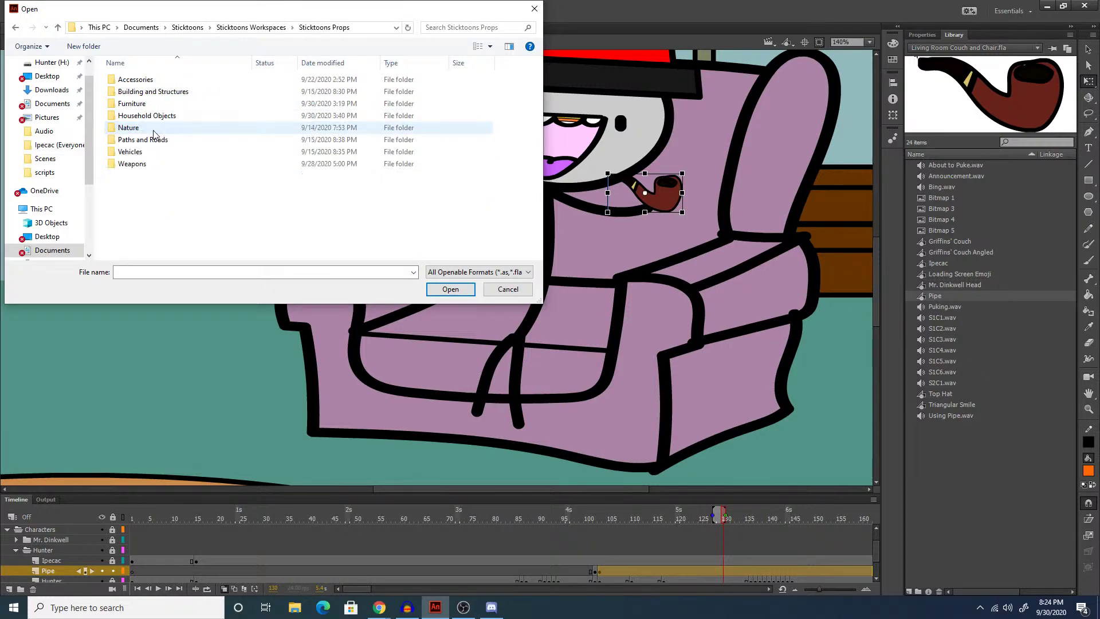
double_click(143, 85)
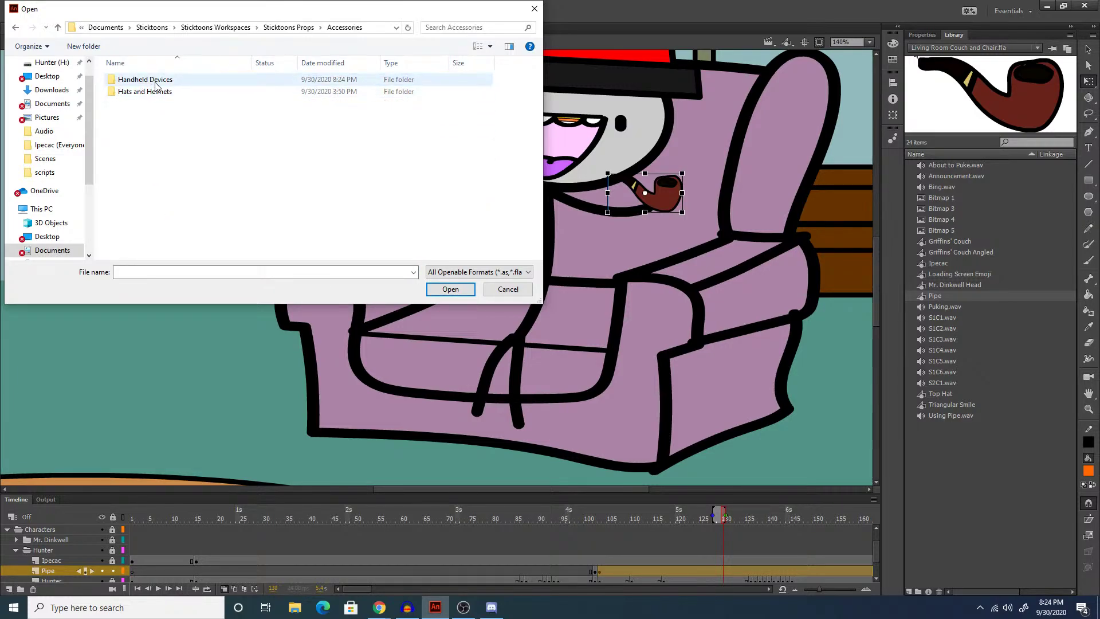
double_click(153, 84)
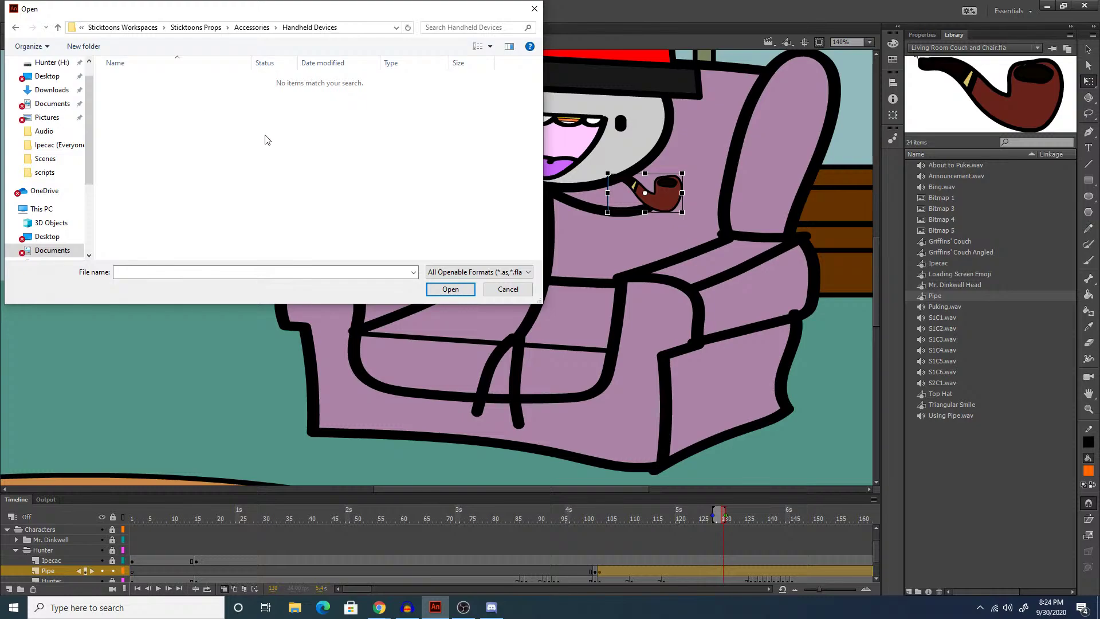
click(500, 292)
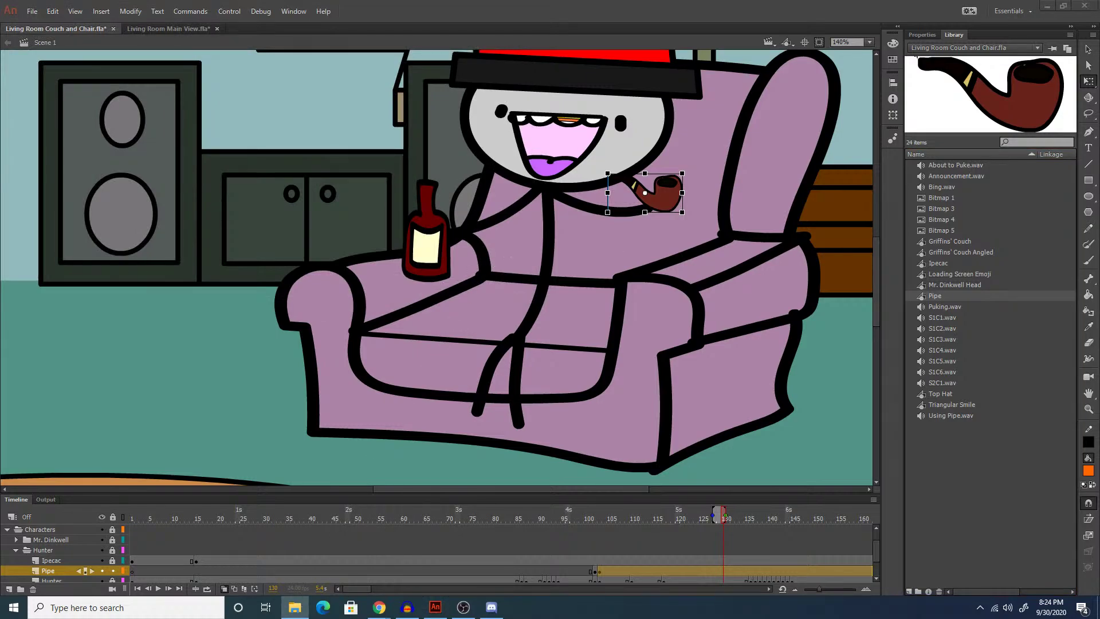
click(294, 607)
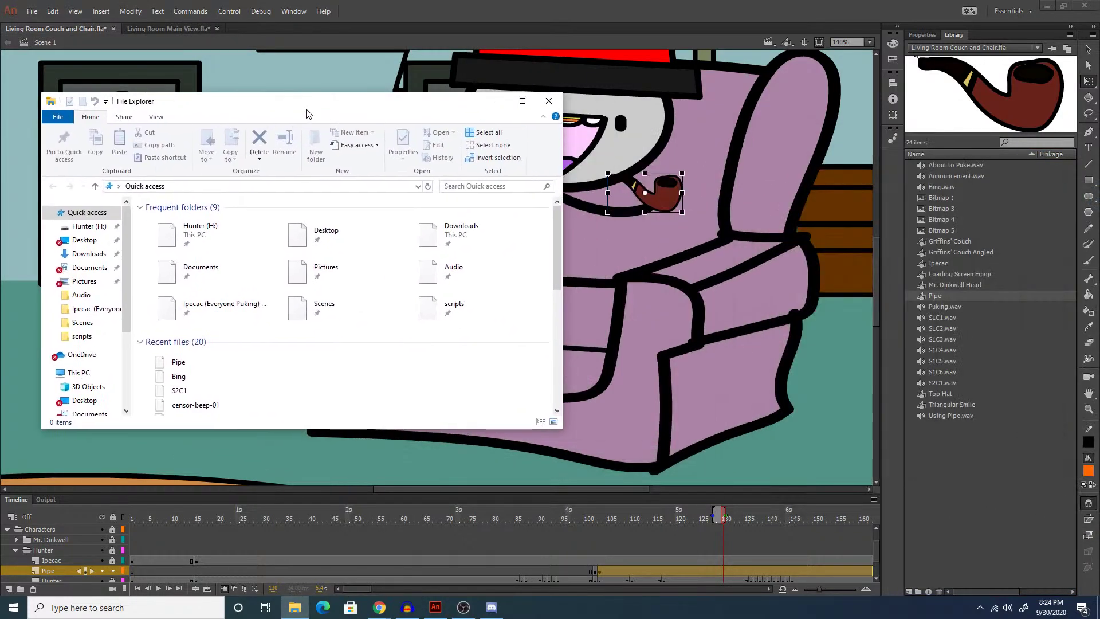
drag(308, 114, 331, 115)
click(573, 102)
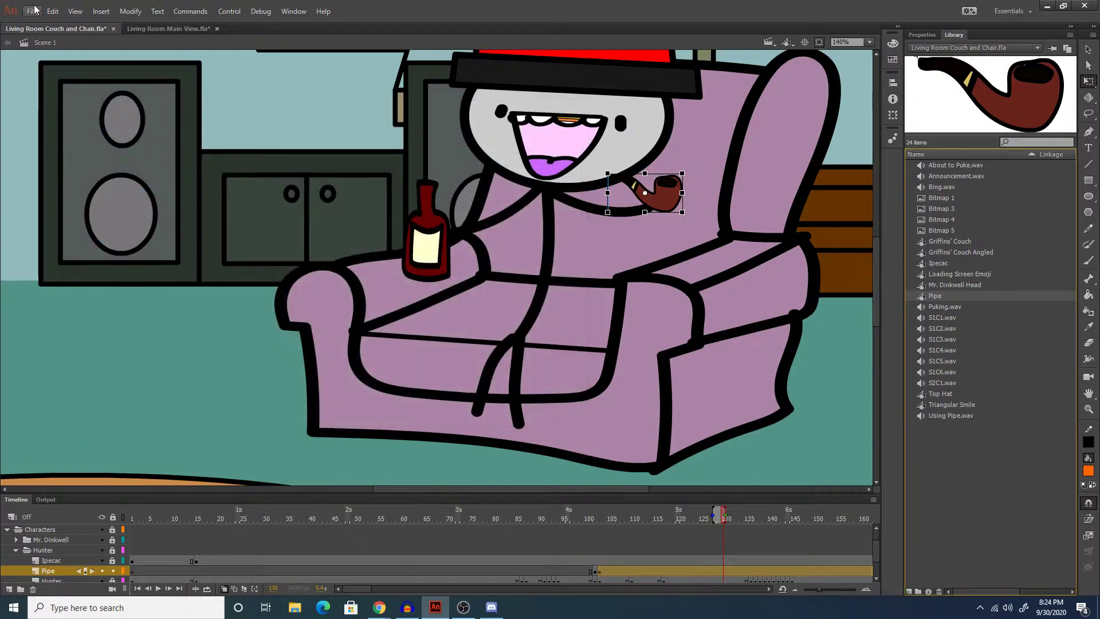
Start an import to the stage and browse to Sticktoons Workspaces > Sticktoons Props > Accessories > Handheld Devices.
click(33, 11)
mouse_move(144, 187)
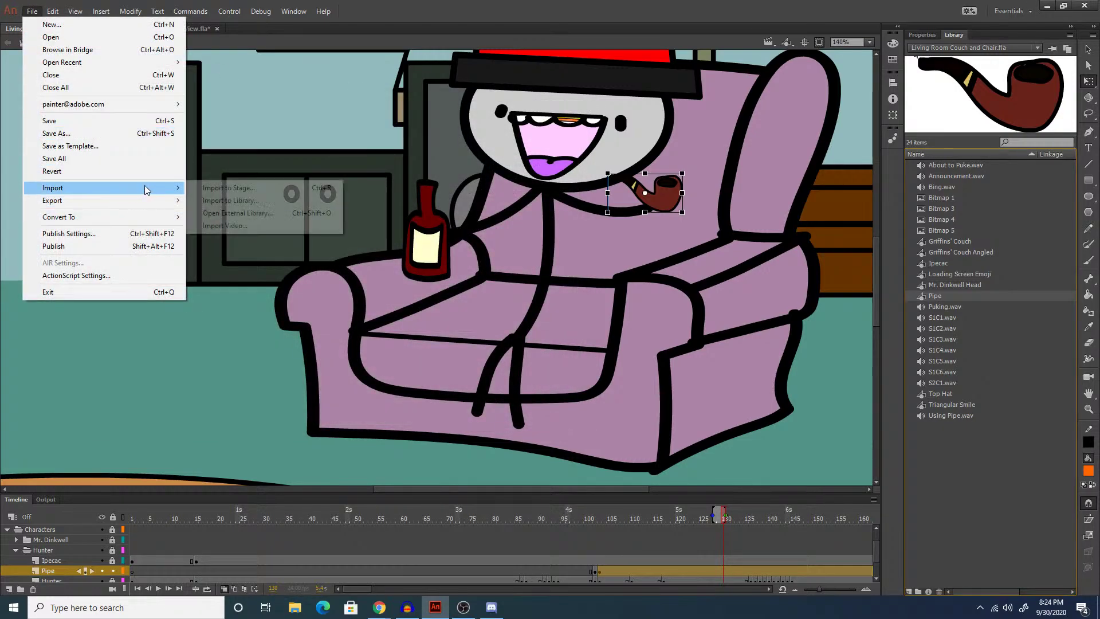
click(213, 192)
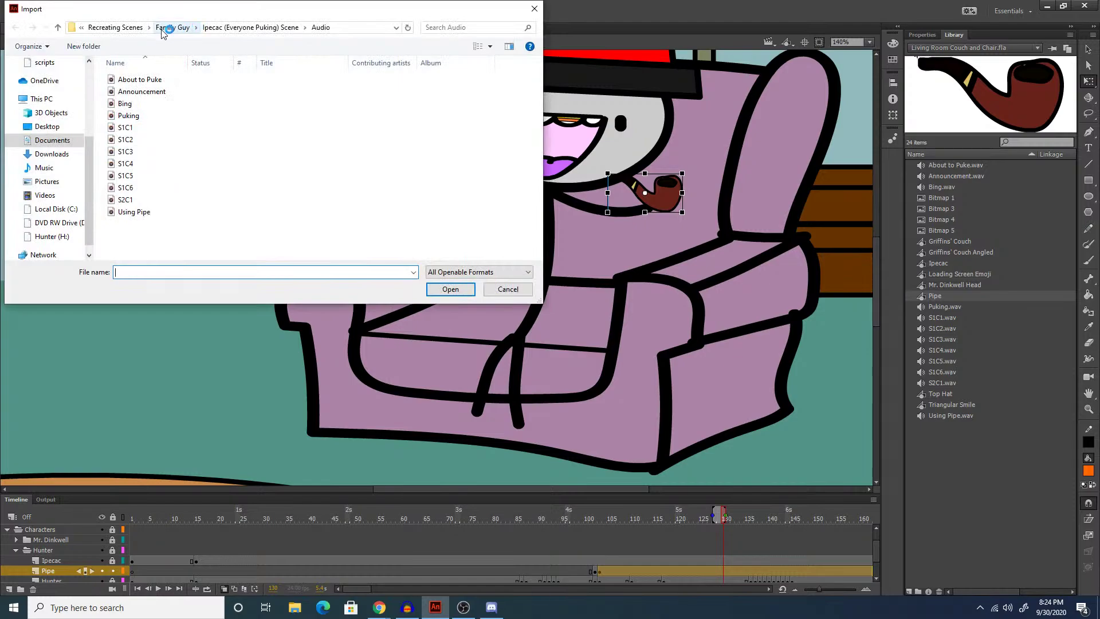
click(115, 28)
click(107, 27)
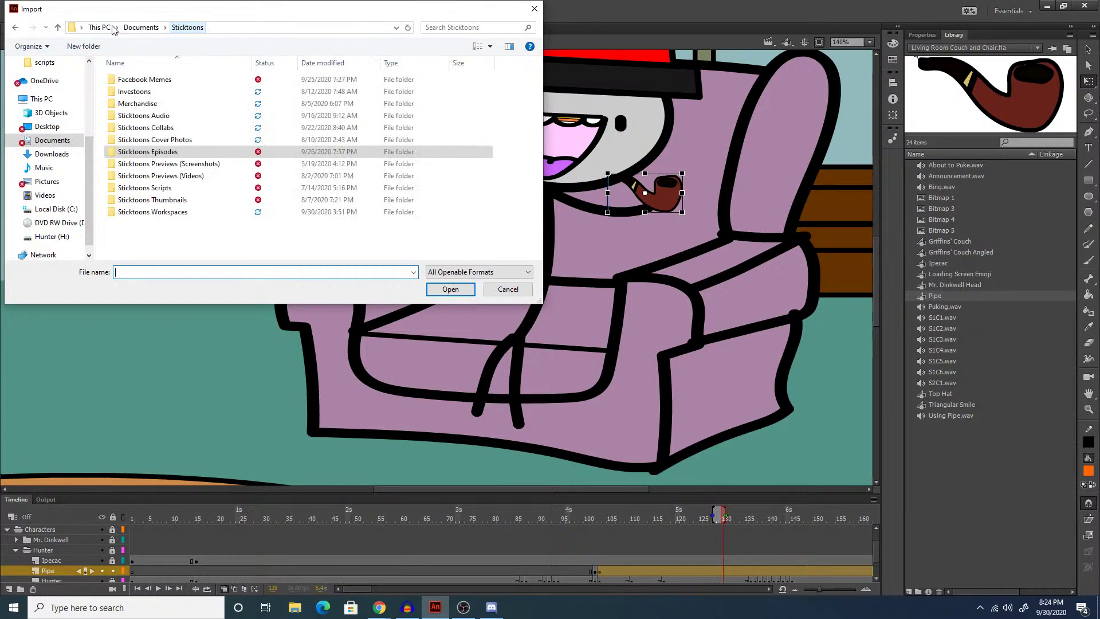
click(158, 215)
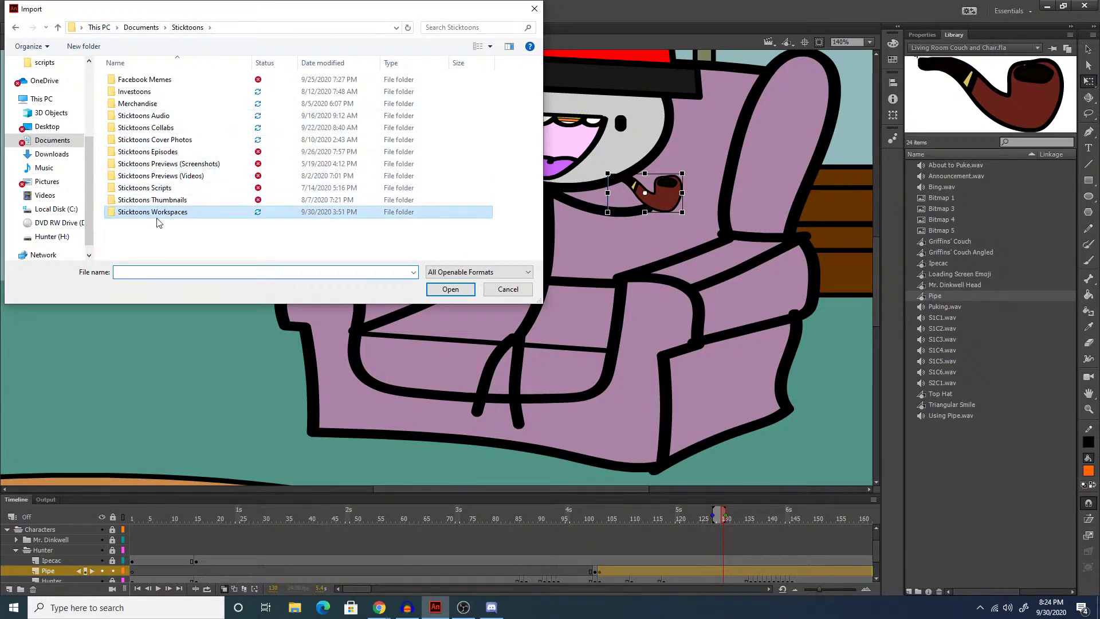
double_click(154, 213)
double_click(145, 131)
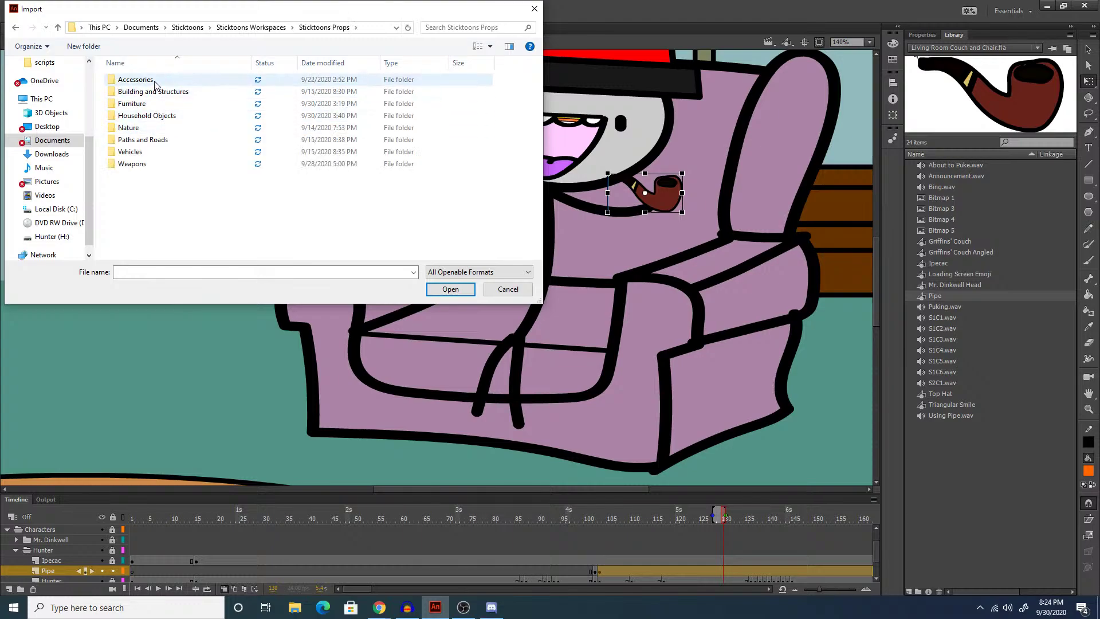
double_click(155, 85)
double_click(151, 80)
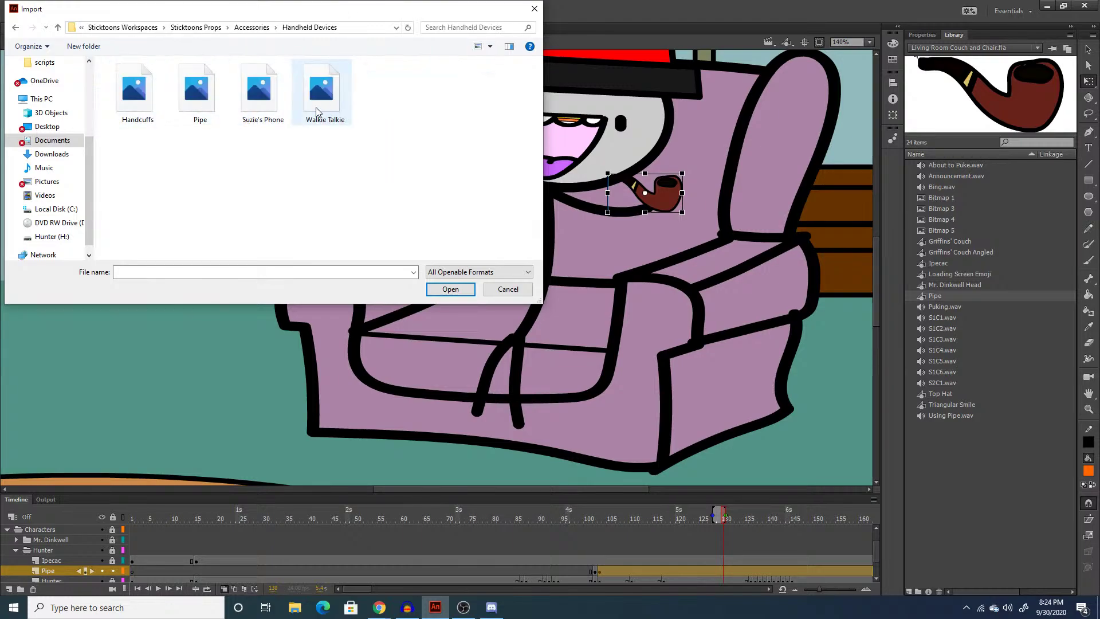
Import the Handcuffs image onto the stage.
click(195, 95)
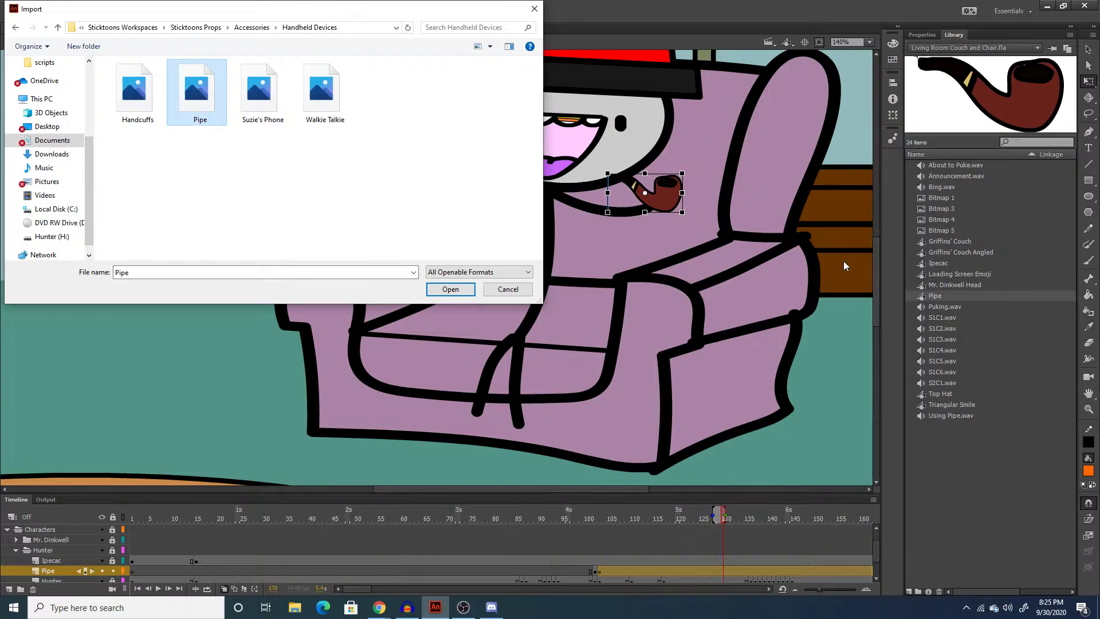
click(143, 103)
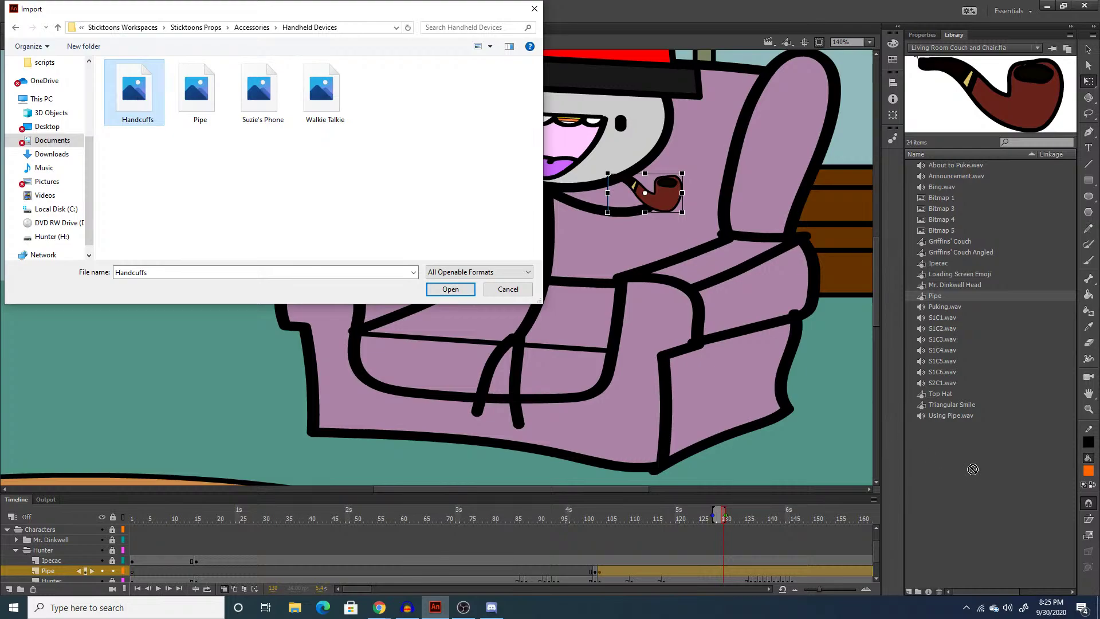
click(444, 289)
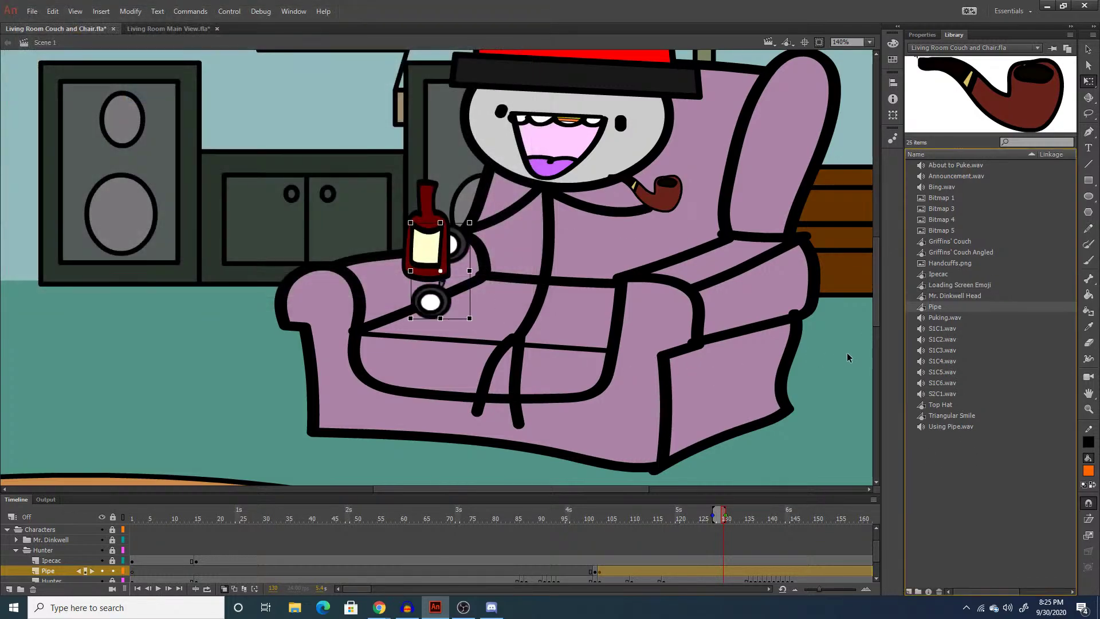
Place a second copy of Handcuffs.png from the library over the dark cabinet and break it apart.
click(946, 265)
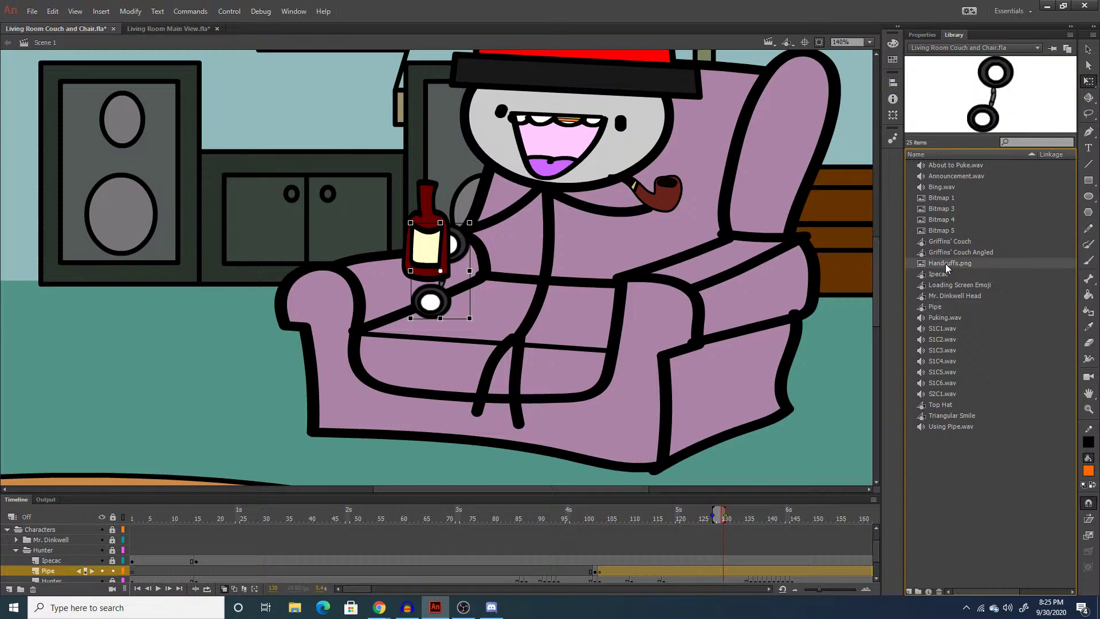
drag(972, 127, 276, 152)
key(ctrl+b)
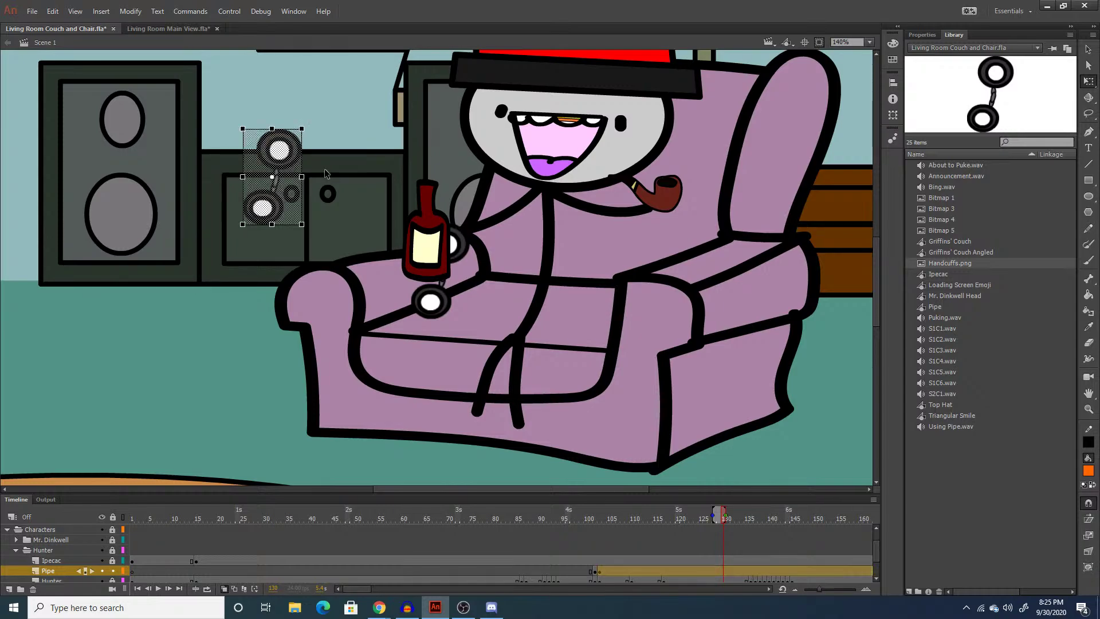
Delete both handcuffs from the stage, the copy over the cabinet and the one behind the bottle.
click(297, 157)
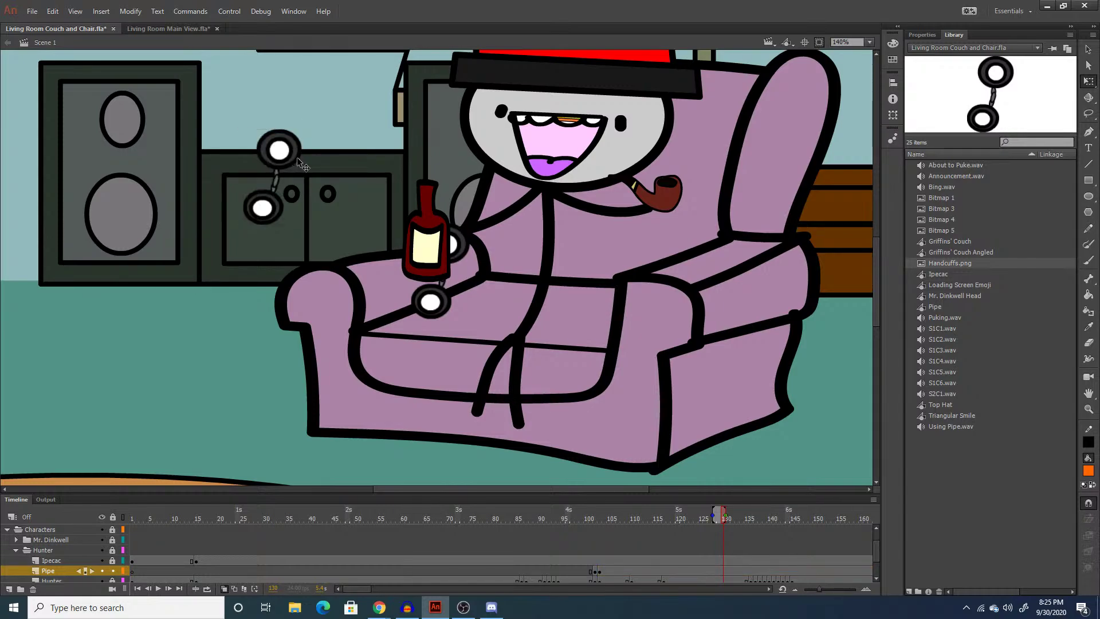
key(ctrl+a)
key(Delete)
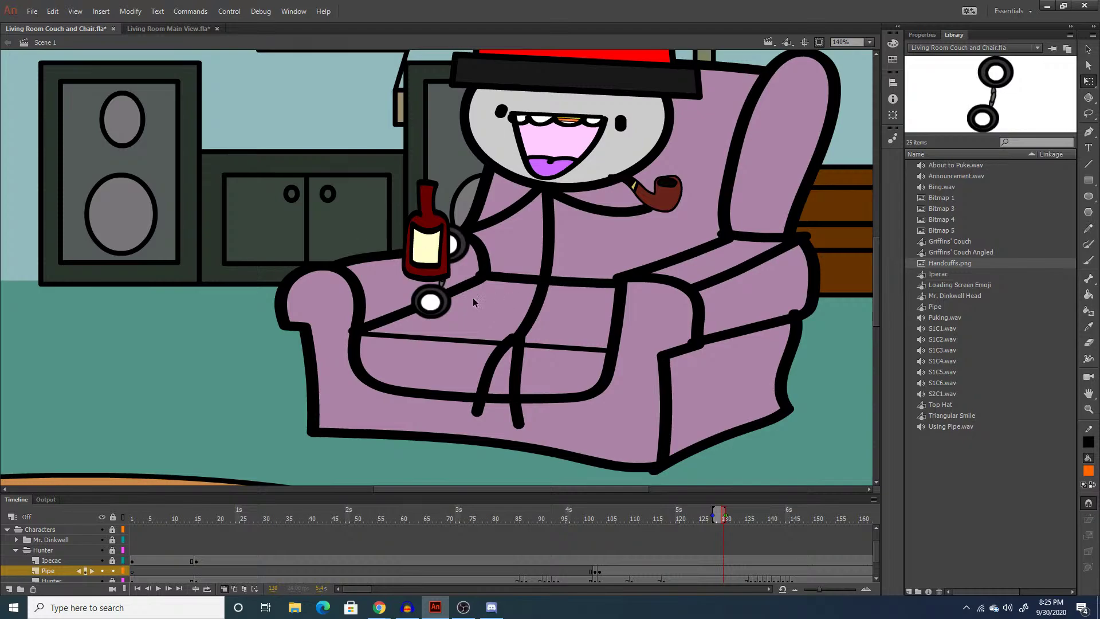
click(443, 305)
key(Delete)
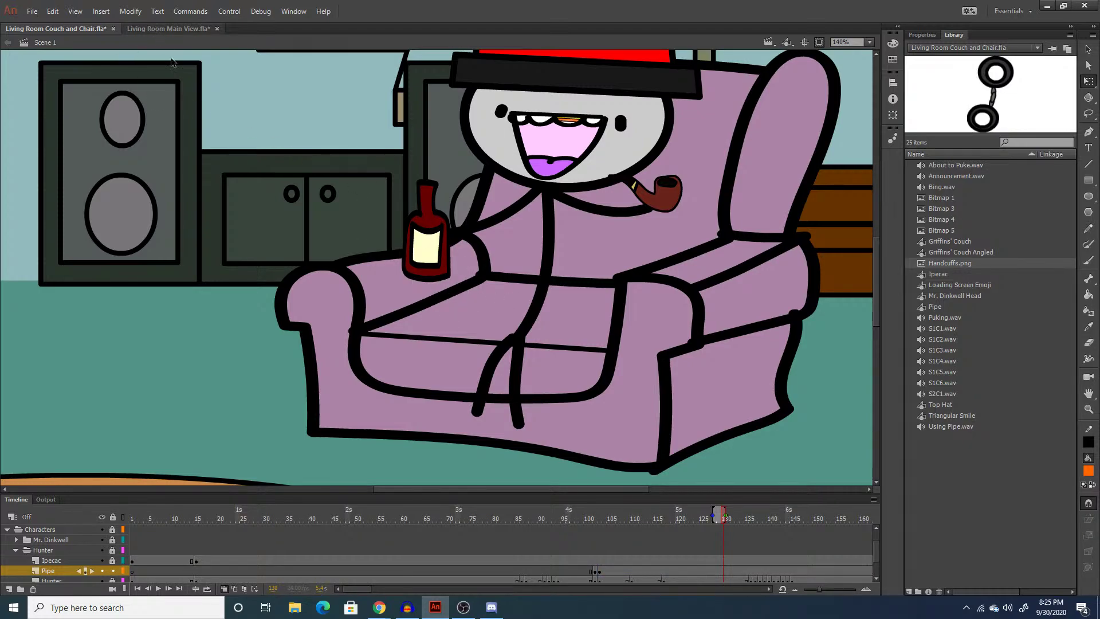
Switch to Scene 3 and place the Pipe symbol from the library over the cabinet beside the dinosaur's head.
click(770, 41)
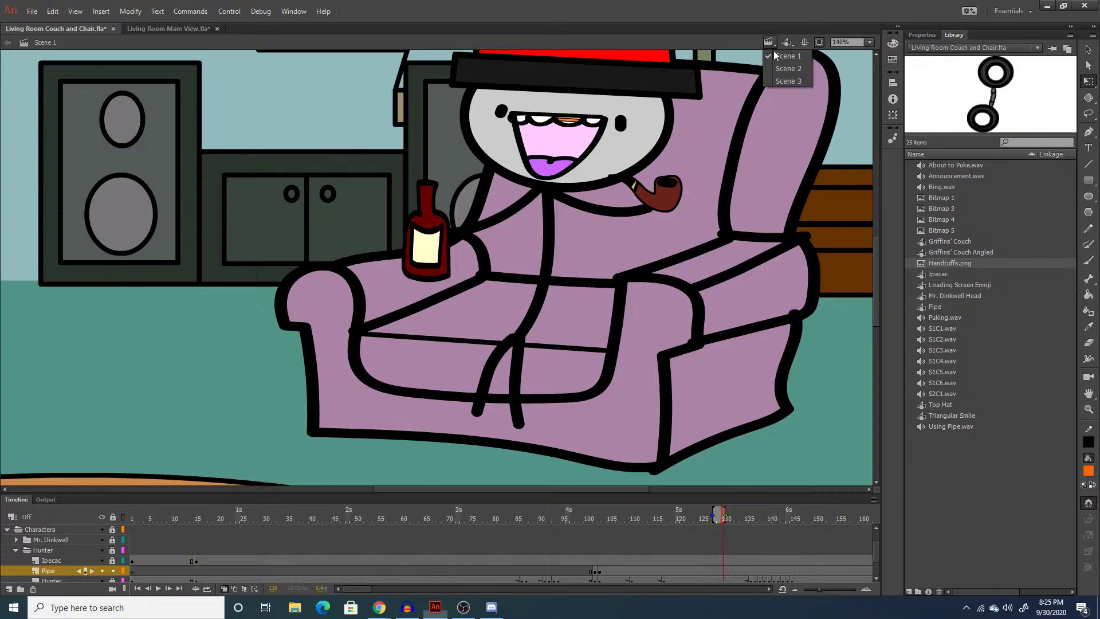
click(787, 81)
click(940, 313)
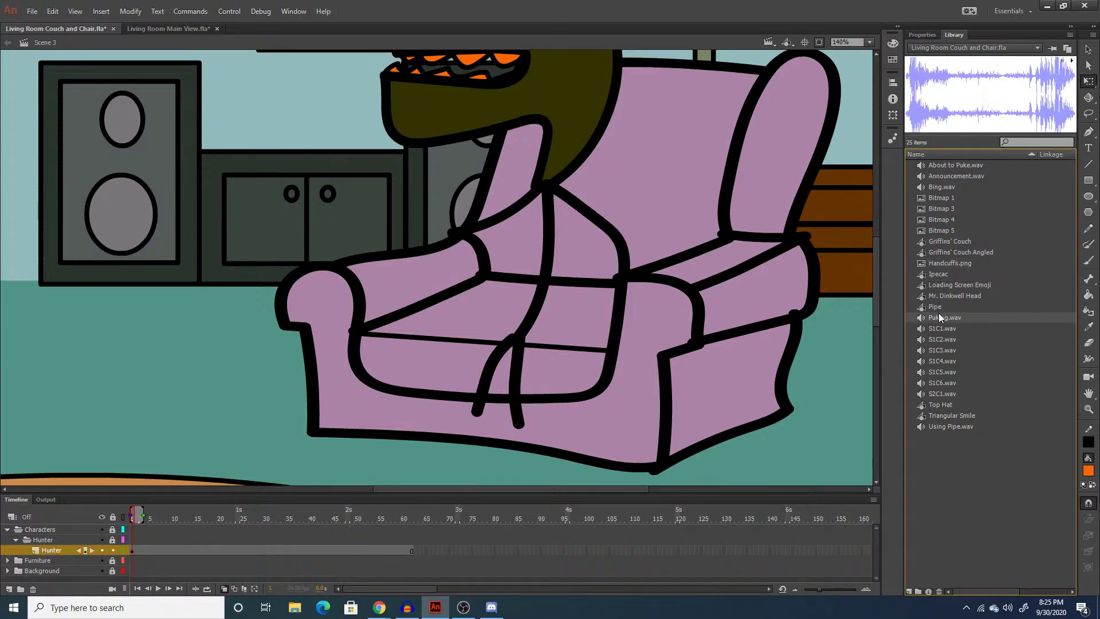
click(939, 307)
drag(769, 239, 300, 185)
key(ctrl+b)
scroll(331, 297, up, 3)
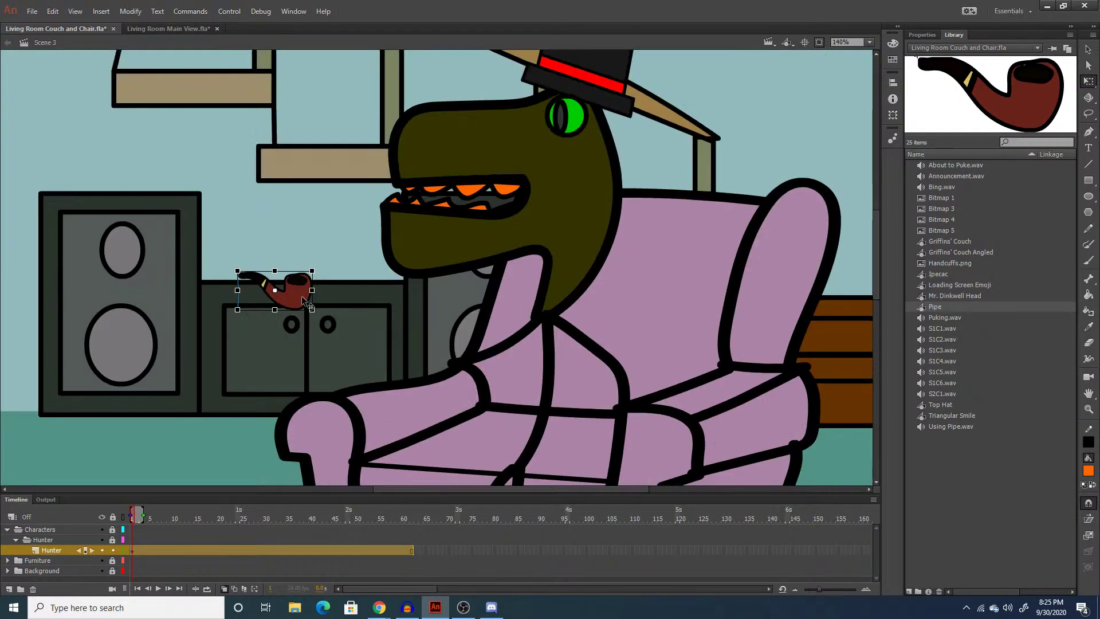
Flip the pipe horizontally and move it so its stem sits in the front of the dinosaur's mouth.
right_click(303, 299)
mouse_move(430, 357)
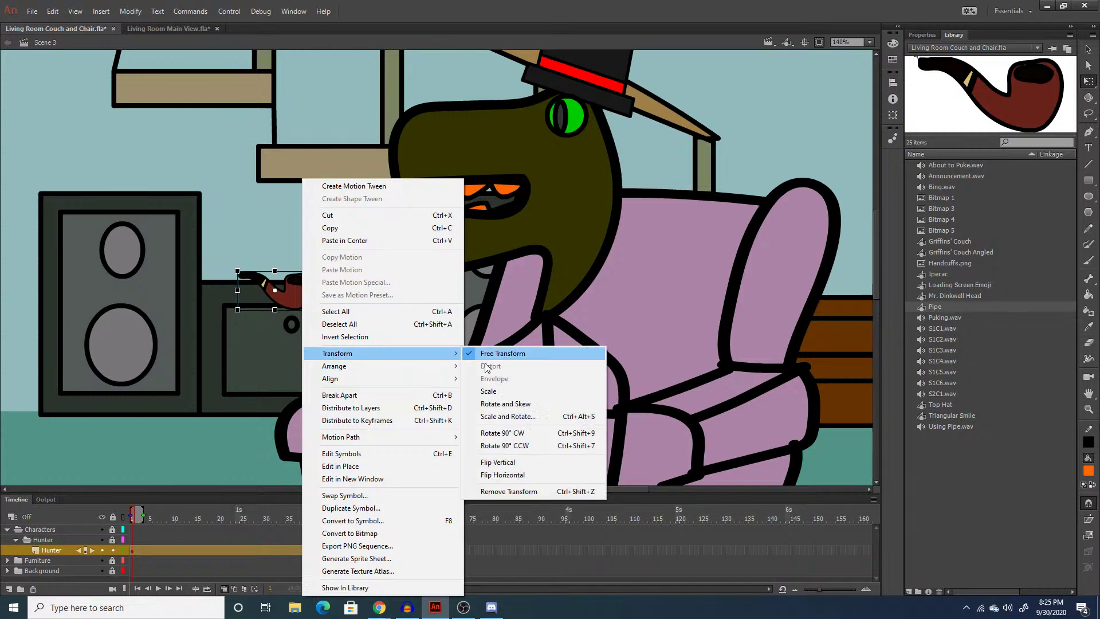
click(513, 463)
drag(267, 299, 358, 225)
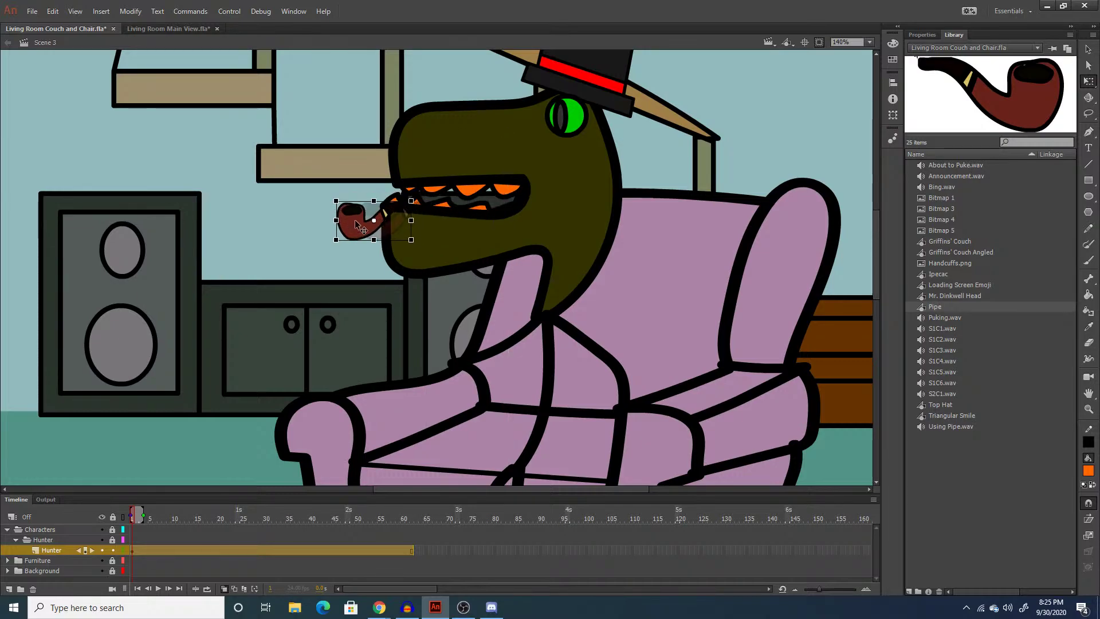
click(769, 221)
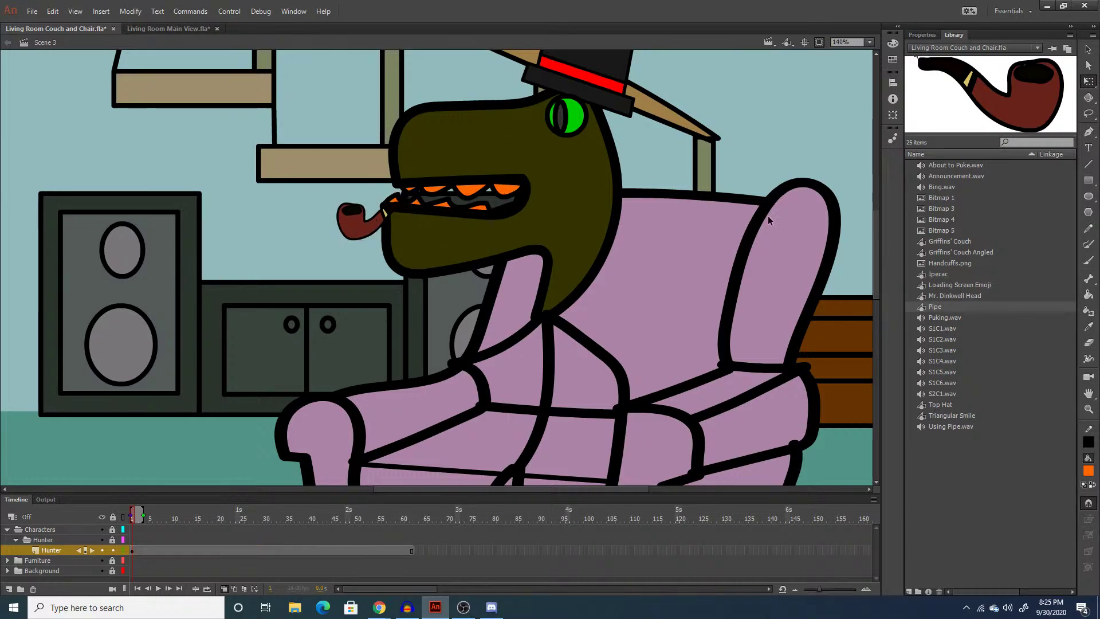
Preview Scene 3, then add a layer named Audio above the Characters folder with a keyframe at frame 18.
click(870, 42)
click(860, 50)
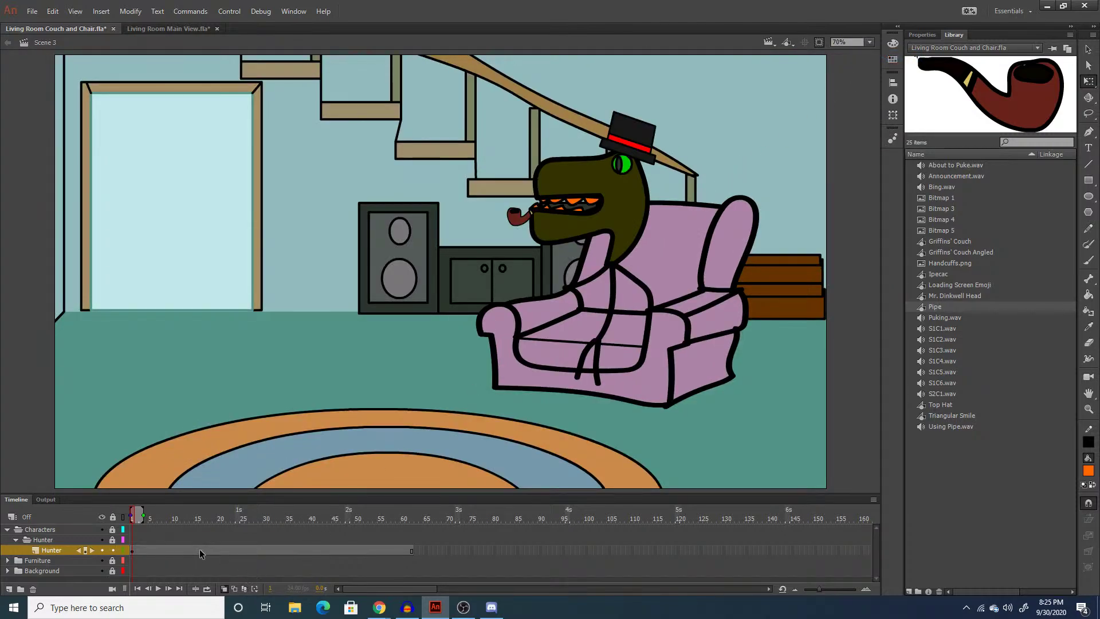
key(Return)
click(130, 550)
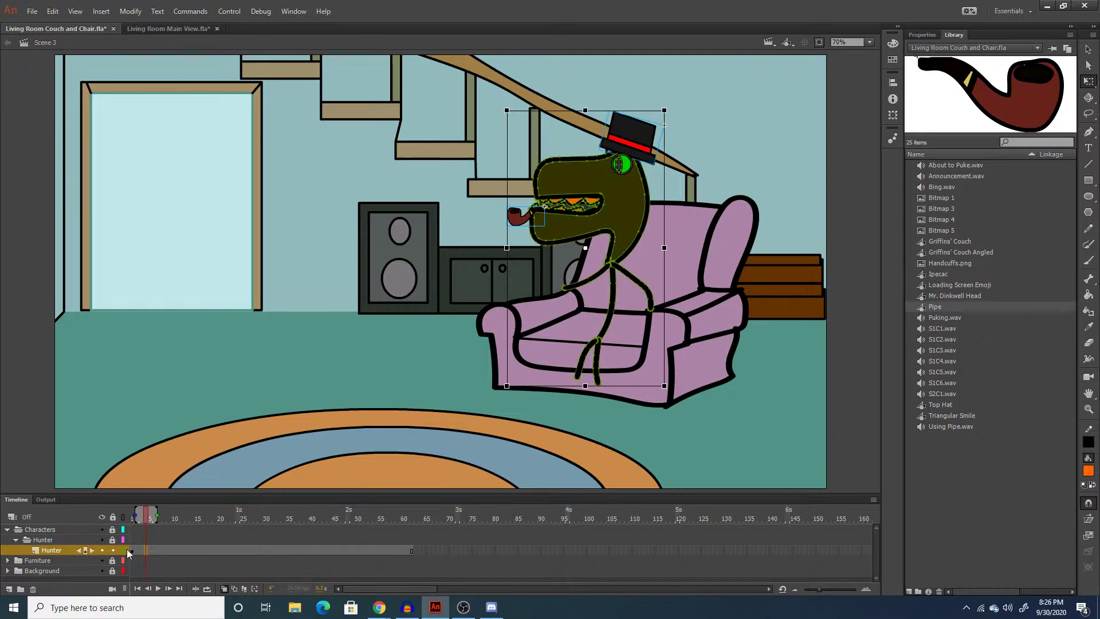
click(9, 589)
drag(51, 548, 45, 526)
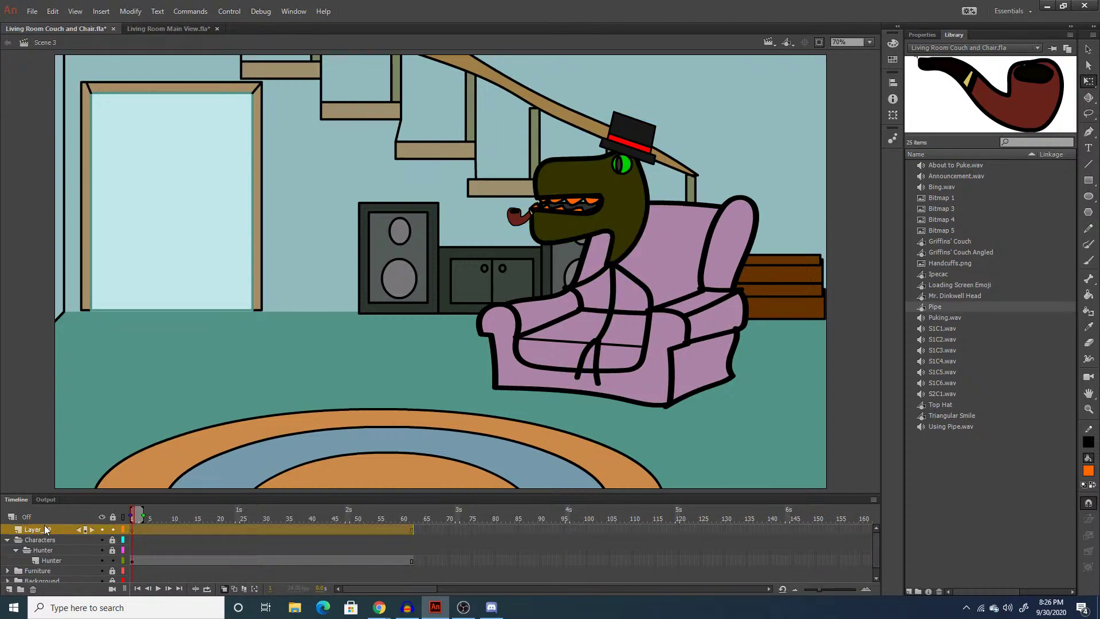
text(Audio)
click(208, 531)
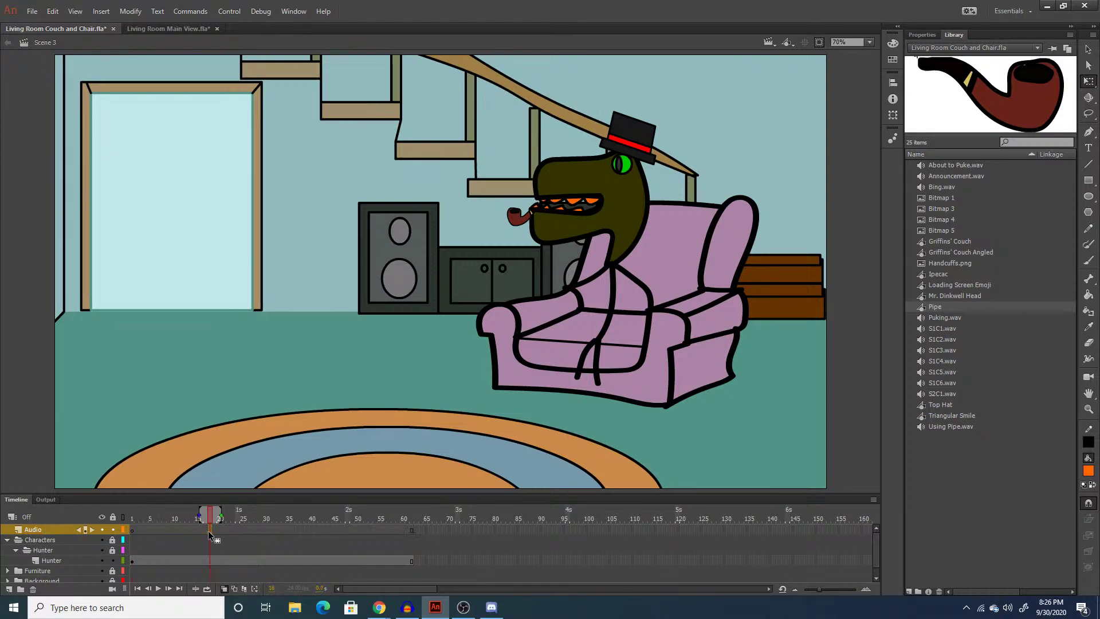
Switch to Audacity and remove both existing audio tracks.
click(407, 607)
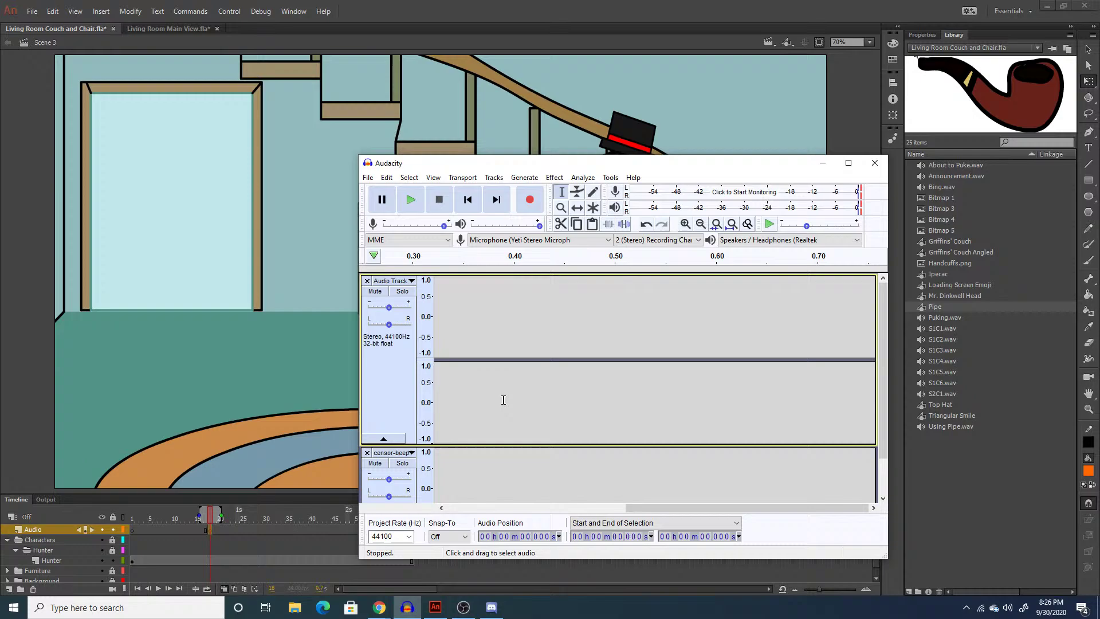
click(367, 280)
click(367, 281)
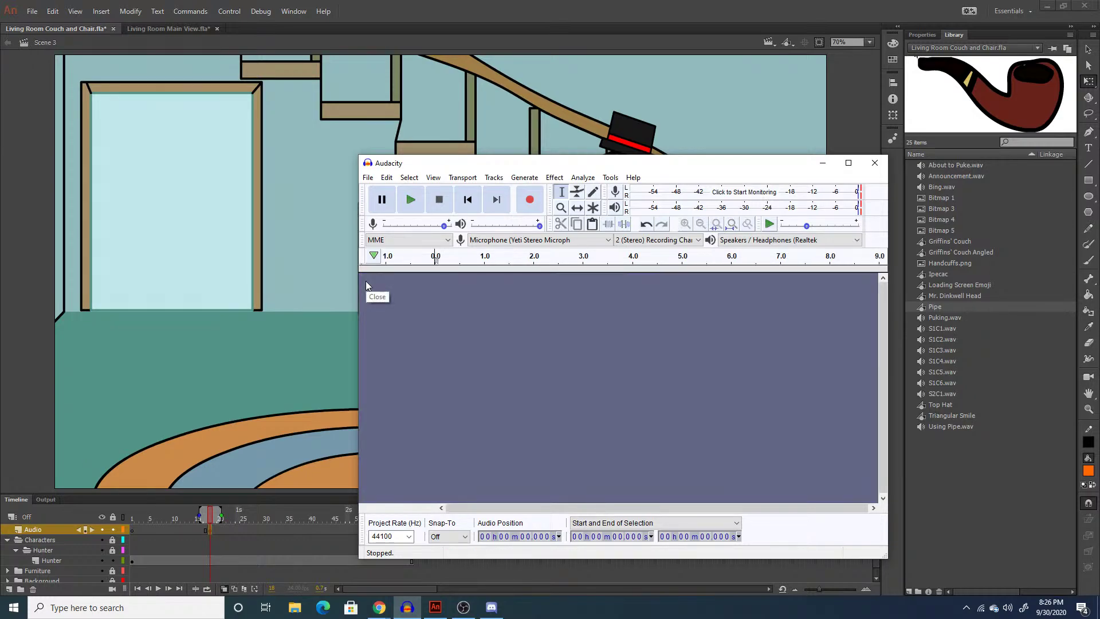
Record a new voice line and delete its silent tail from about 5.1 s onward.
click(528, 205)
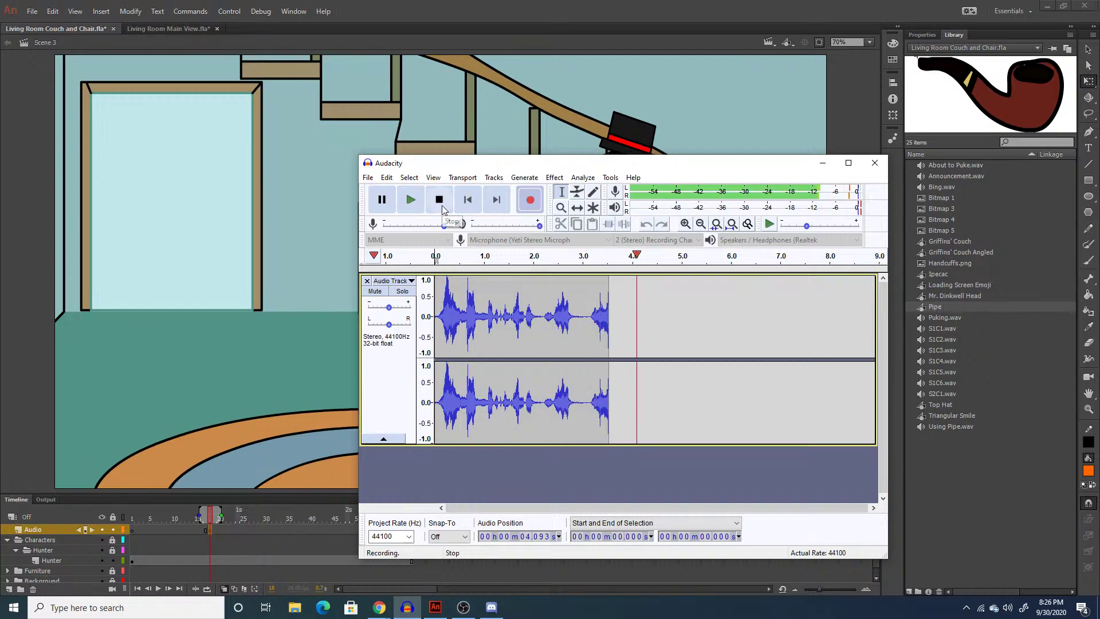
click(442, 205)
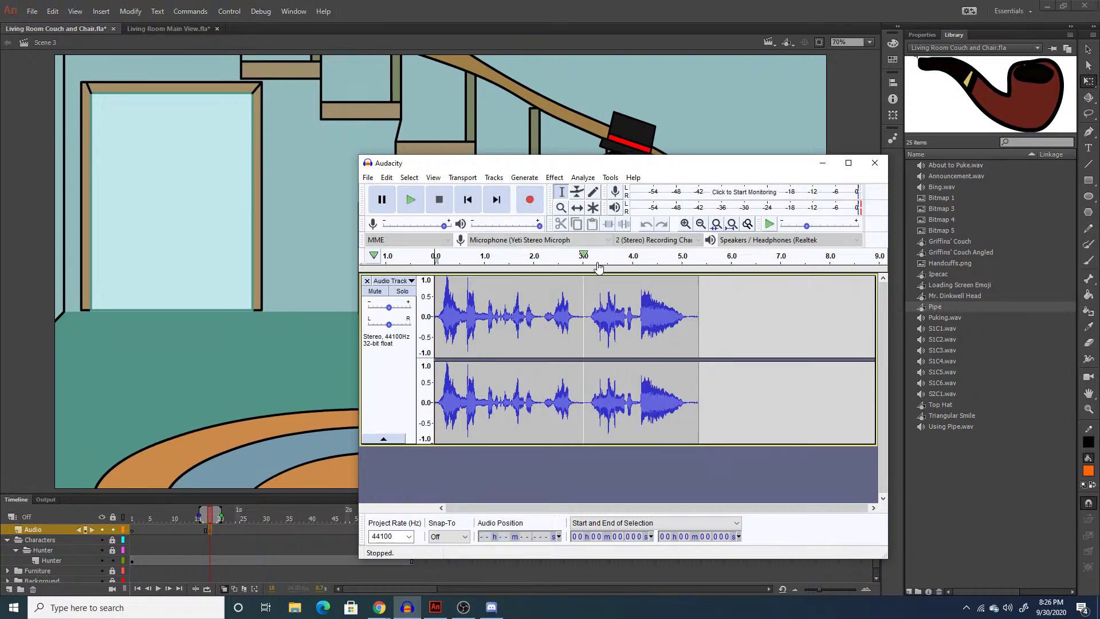
drag(714, 325, 686, 325)
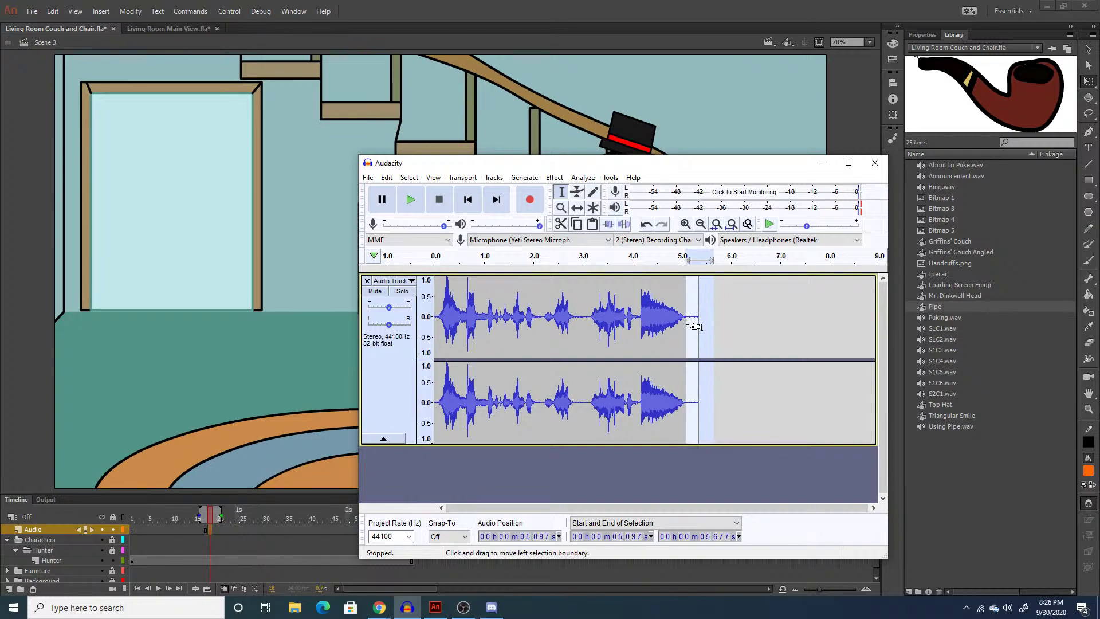
key(Delete)
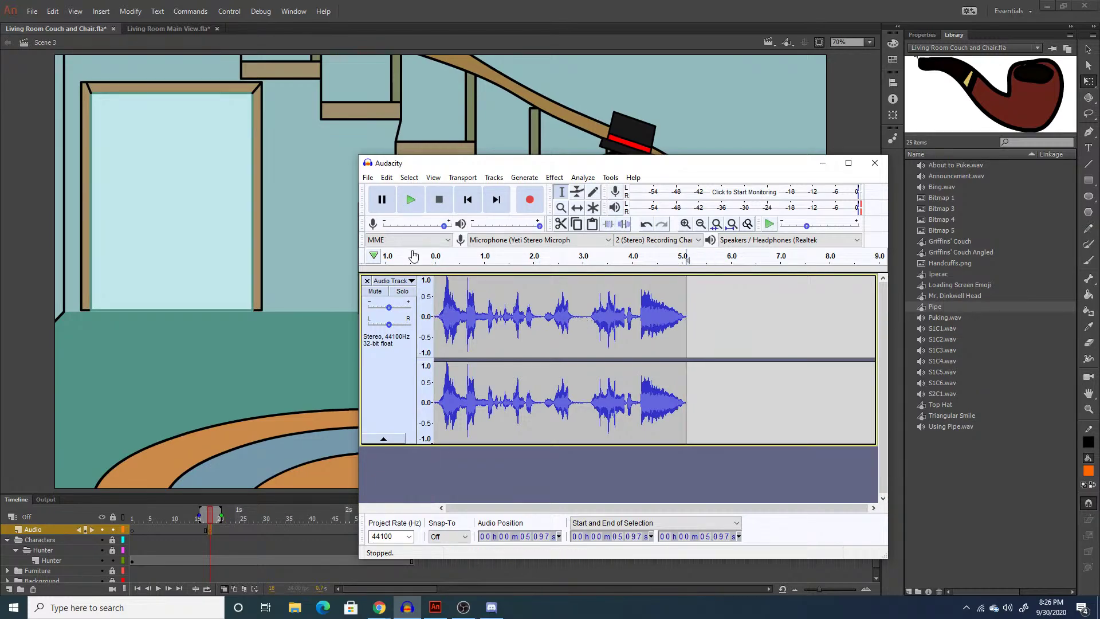
Export the recording as a 16-bit WAV named S3C into the Audio folder, then clear the track.
click(435, 314)
key(ctrl+shift+e)
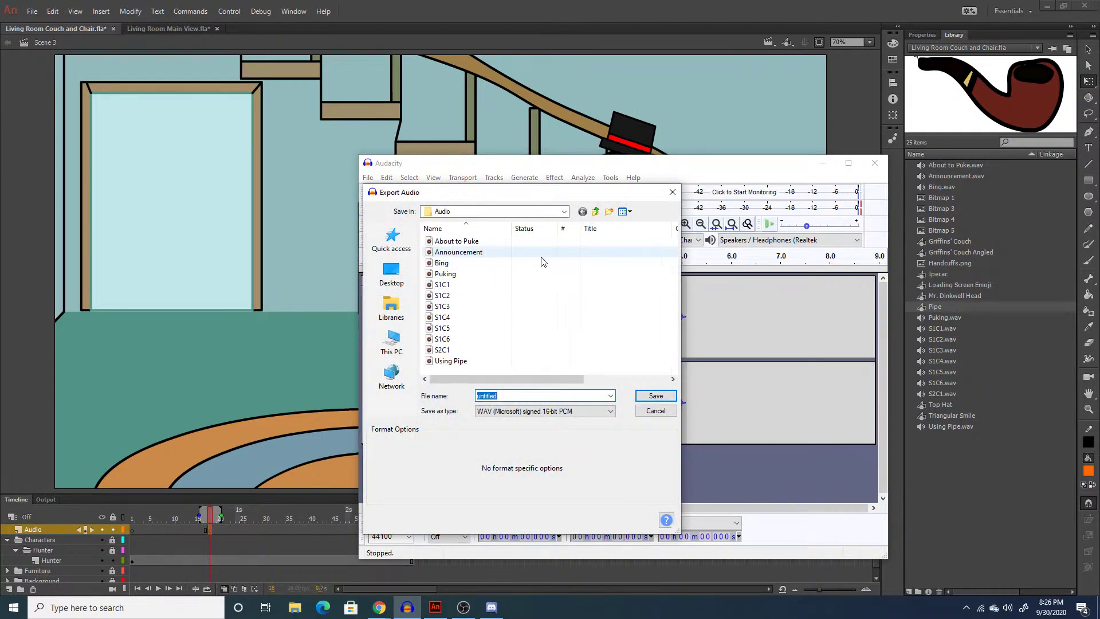
text(S3C)
key(Return)
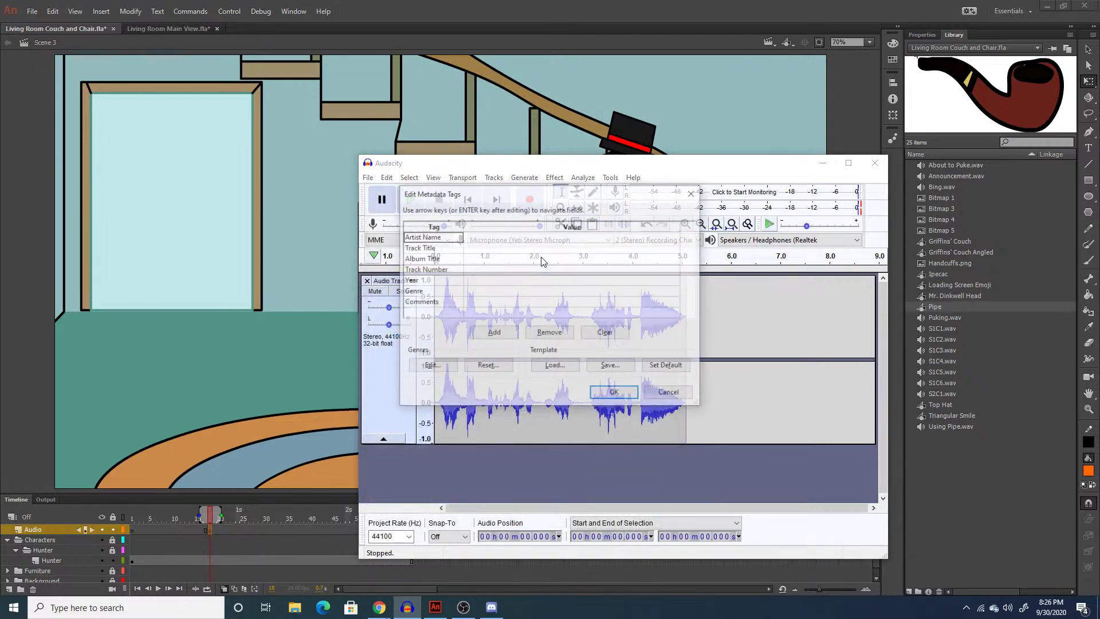
key(ctrl+a)
key(Delete)
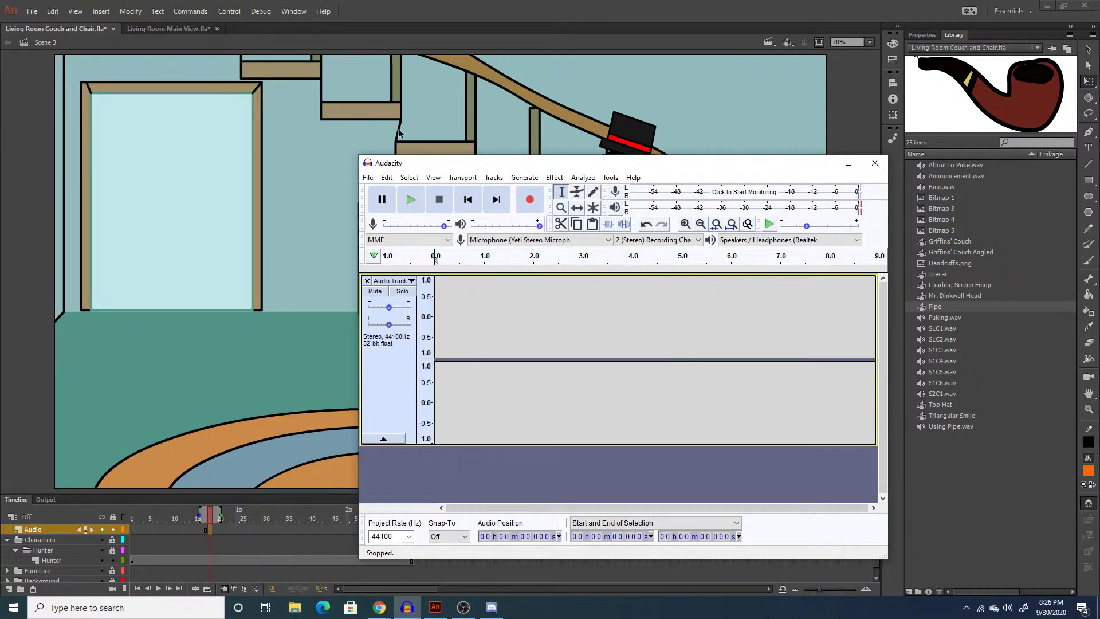
Start an import to the library and browse to the Ipecac (Everyone Puking) Scene's Audio folder under Sticktoons Episodes.
click(32, 11)
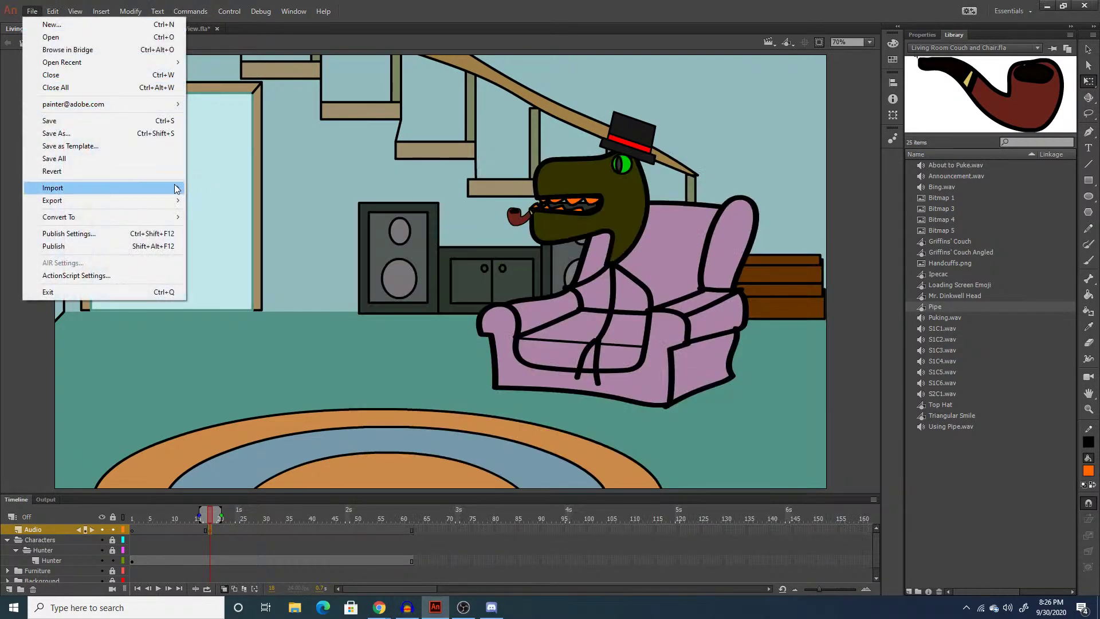
mouse_move(167, 188)
click(218, 200)
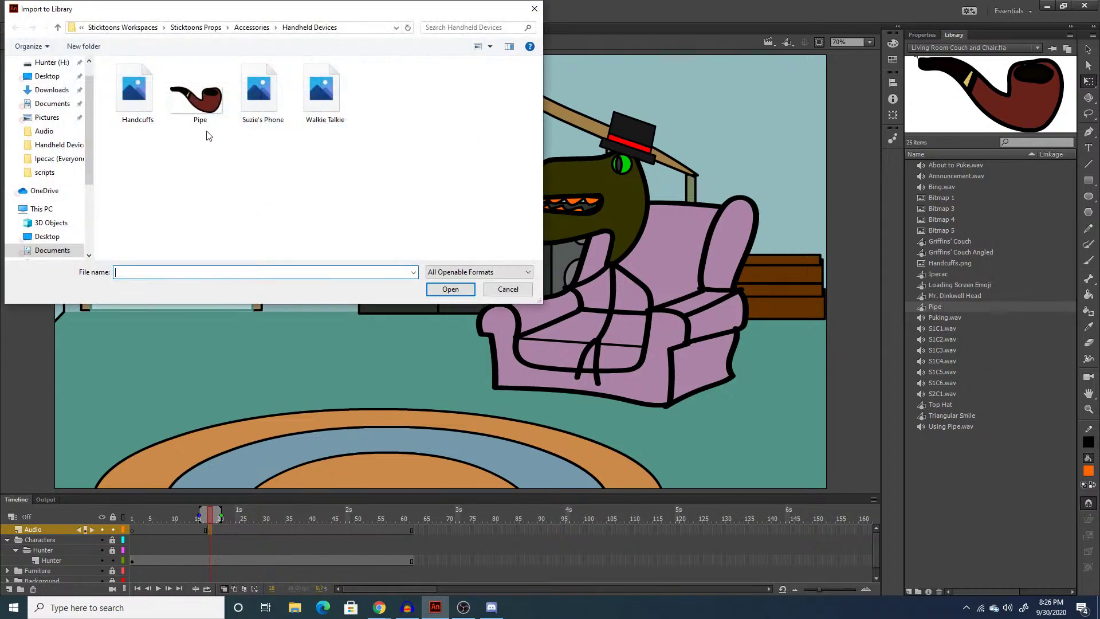
click(123, 28)
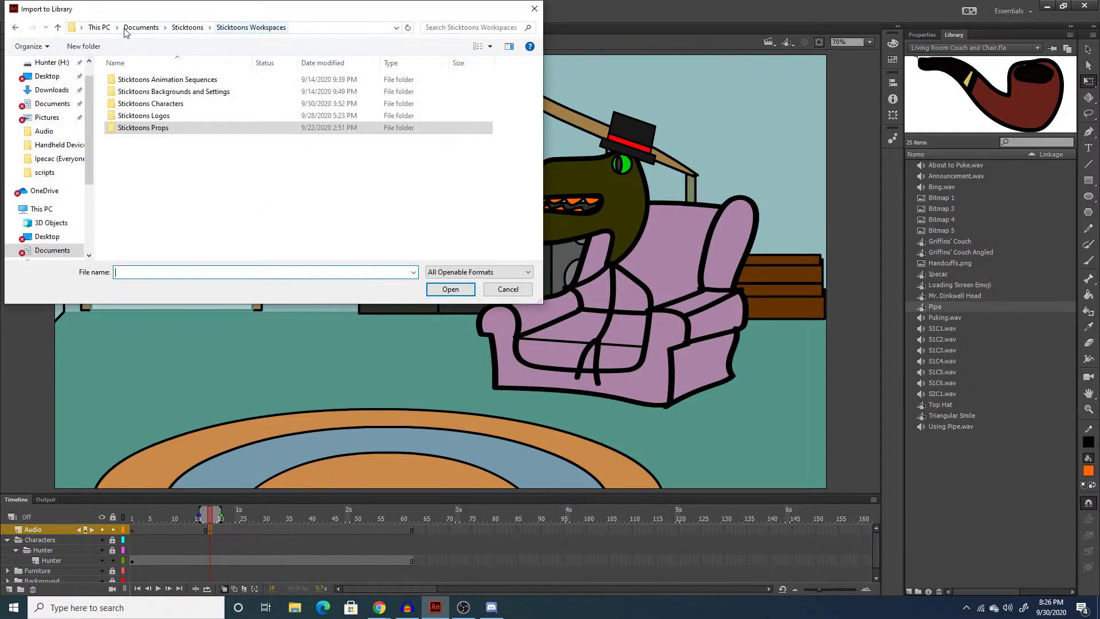
click(185, 28)
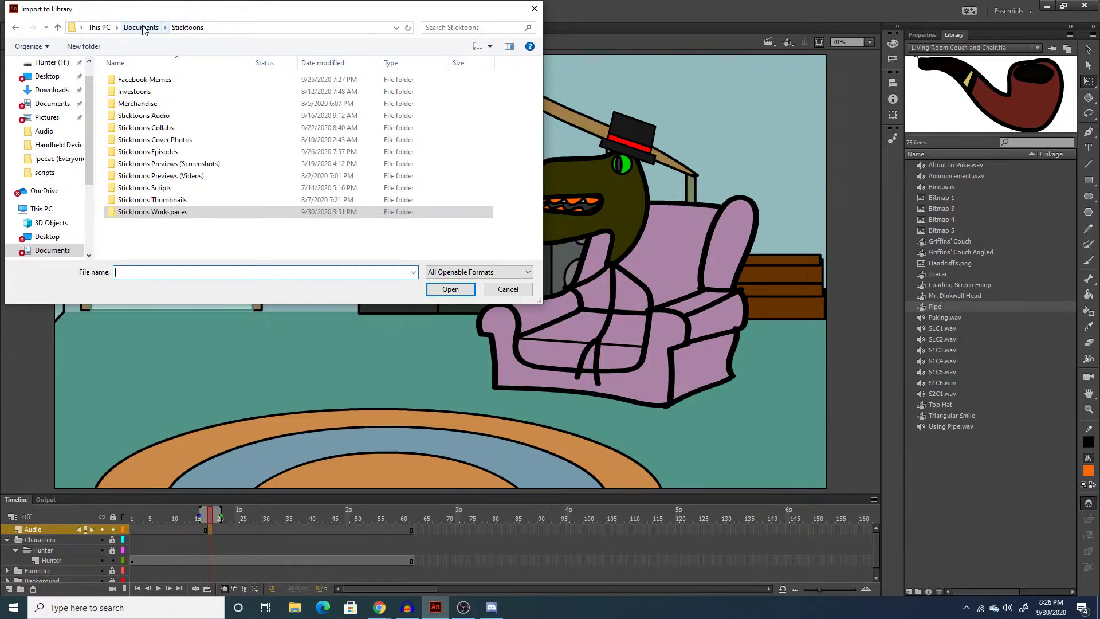
click(164, 153)
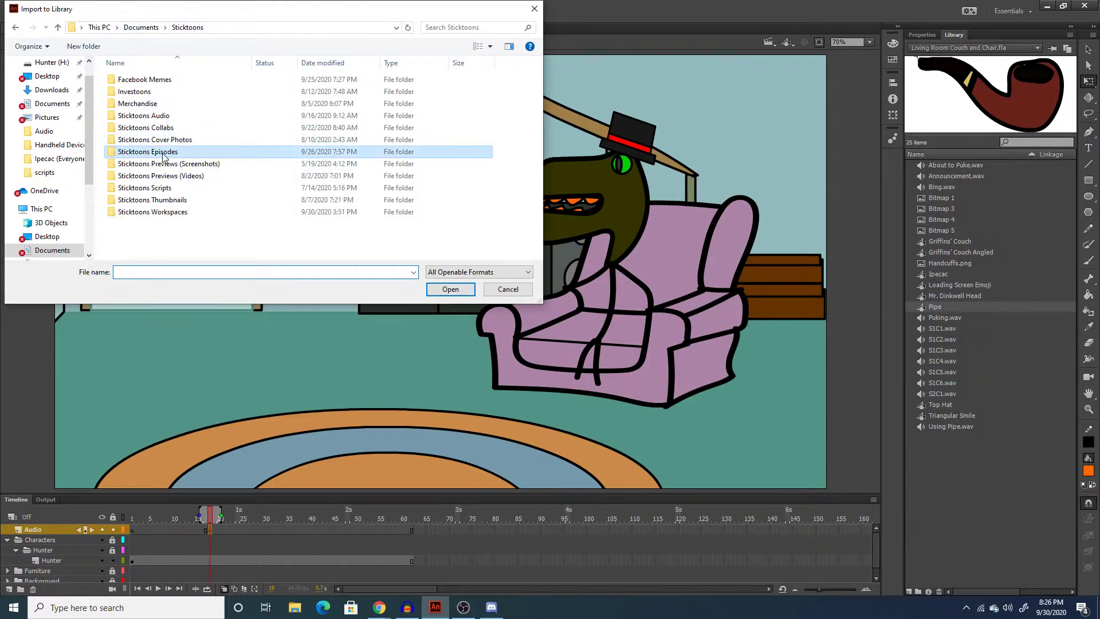
double_click(163, 152)
double_click(147, 90)
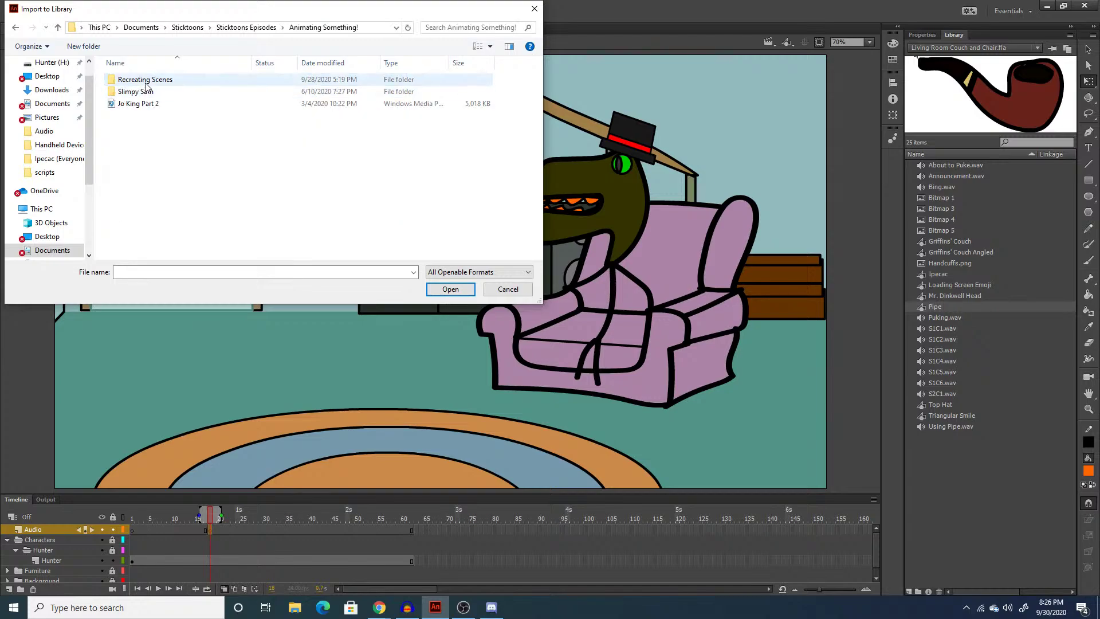
double_click(146, 85)
click(147, 83)
double_click(147, 83)
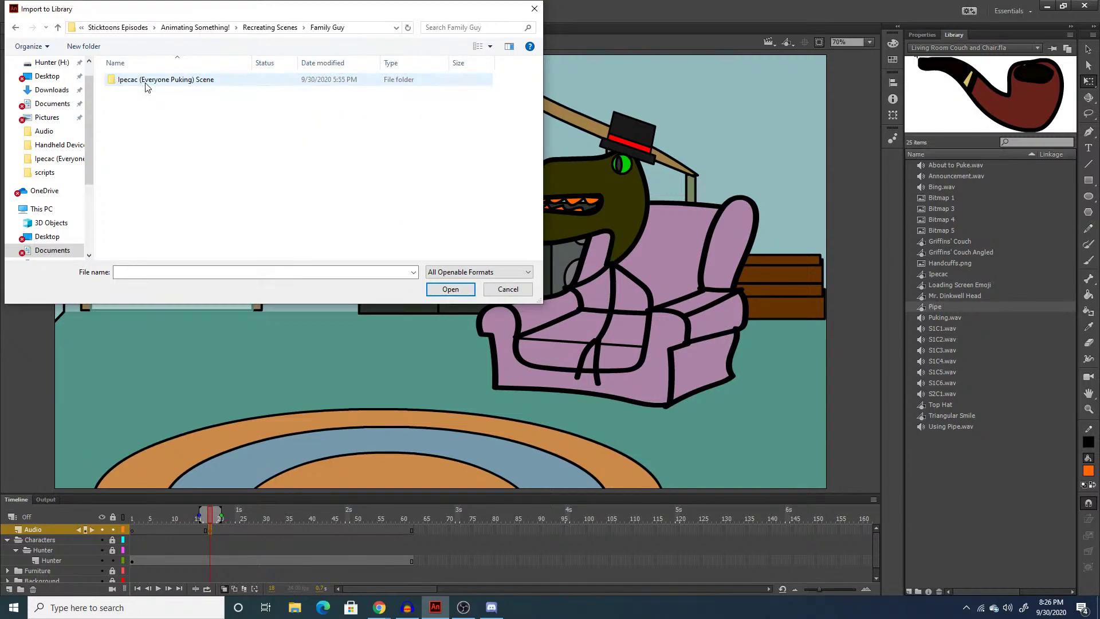
double_click(146, 83)
double_click(147, 84)
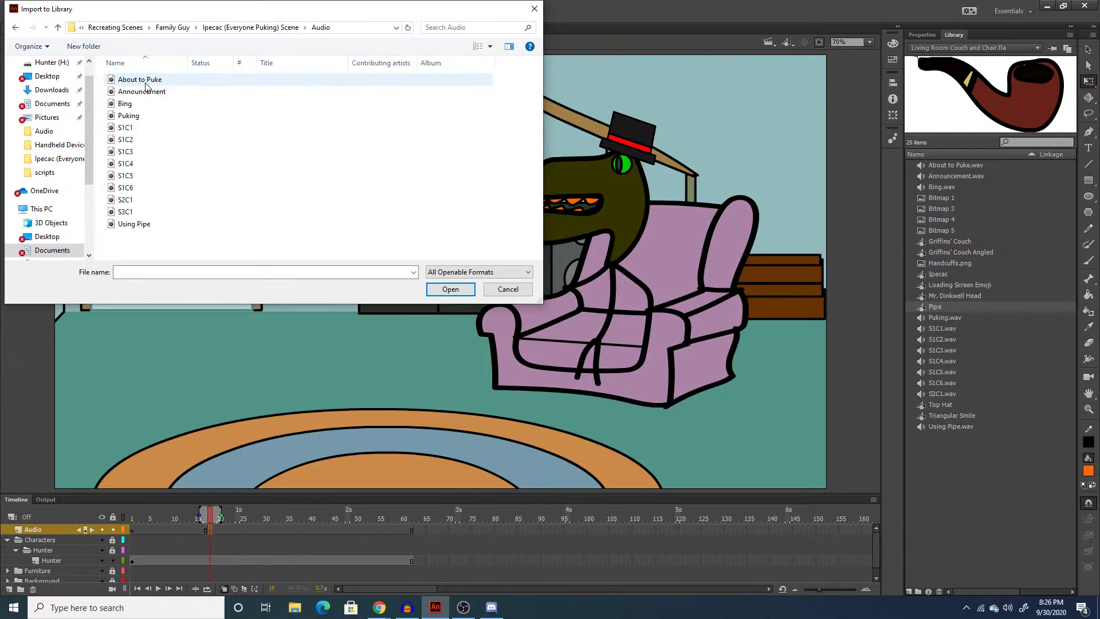
Import S3C1.wav into the library and place it on the Audio layer at frame 18.
click(201, 270)
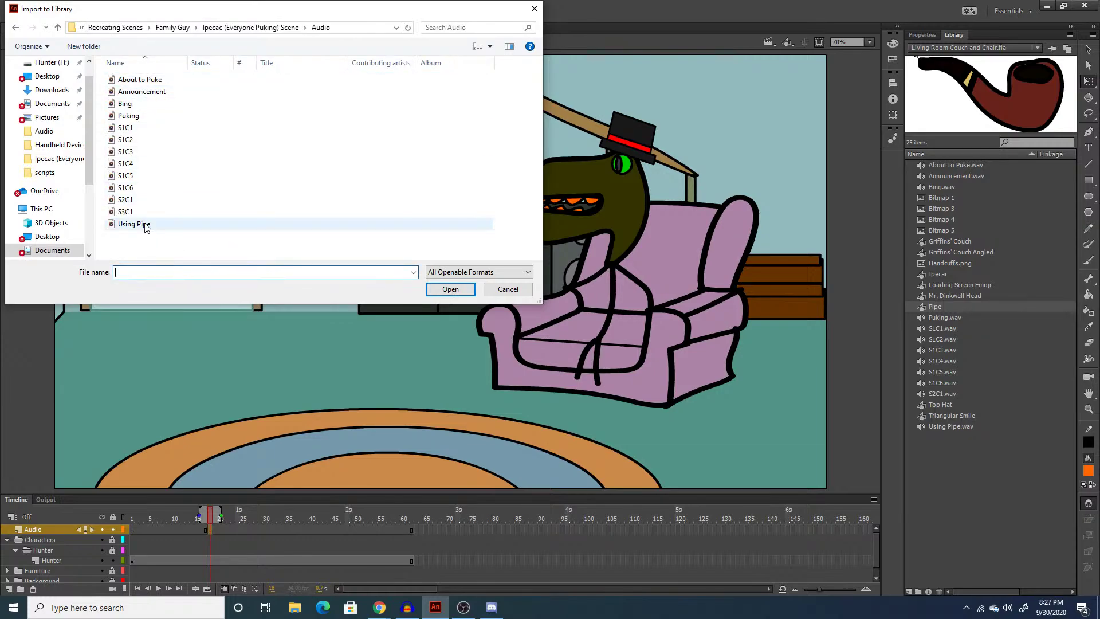
click(126, 212)
click(436, 293)
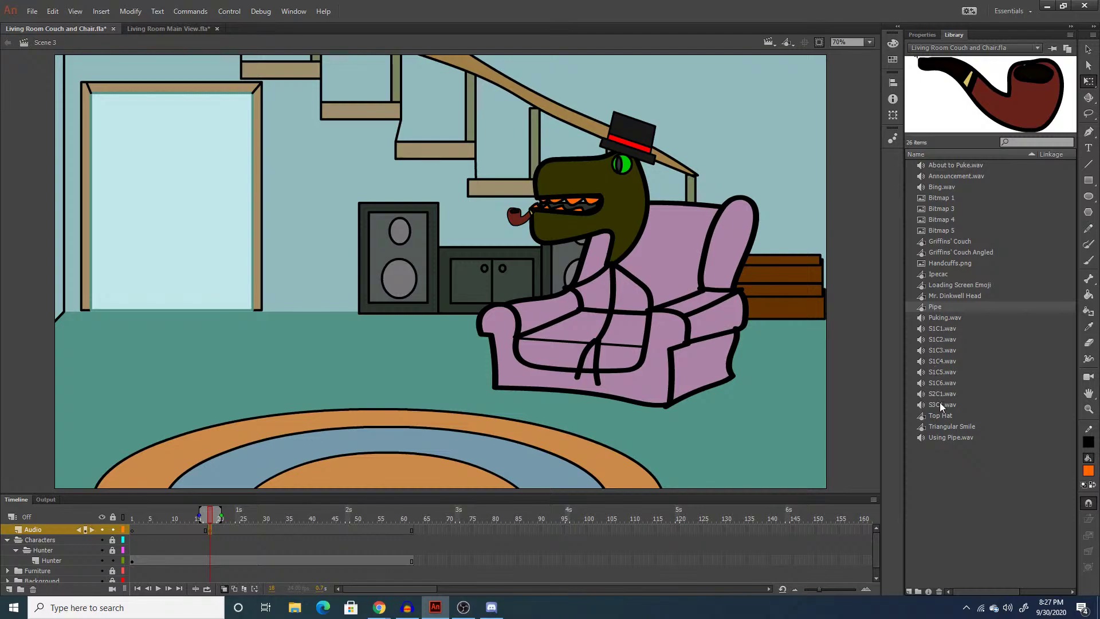
drag(940, 404, 410, 385)
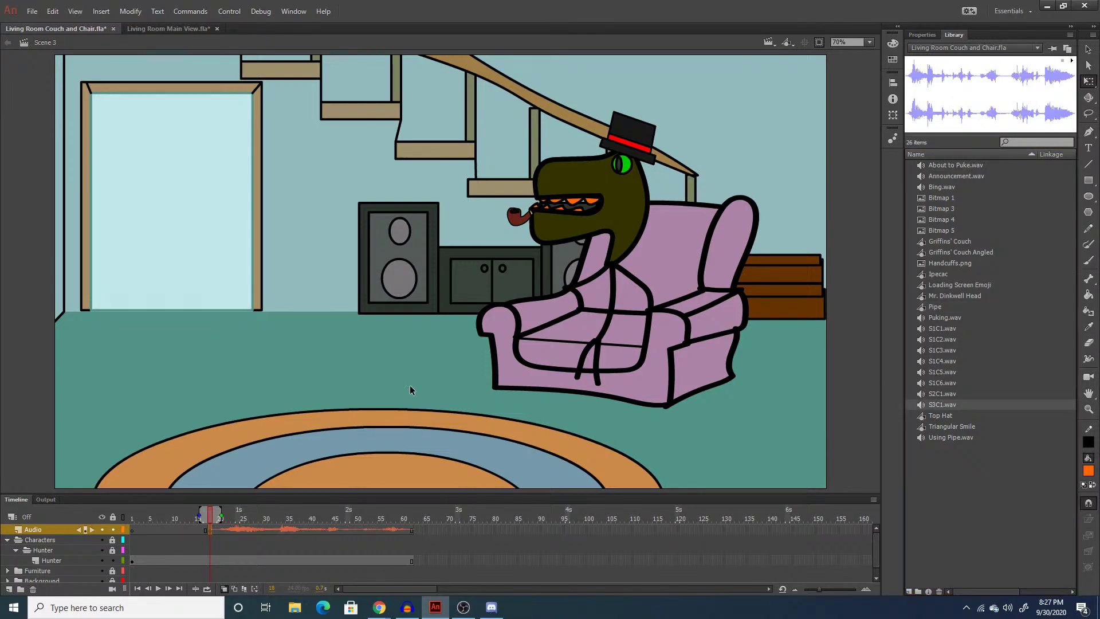
Keyframe the Hunter layer at frames 19 and 20, moving the head, hat and pipe slightly up, then slightly back down.
click(215, 561)
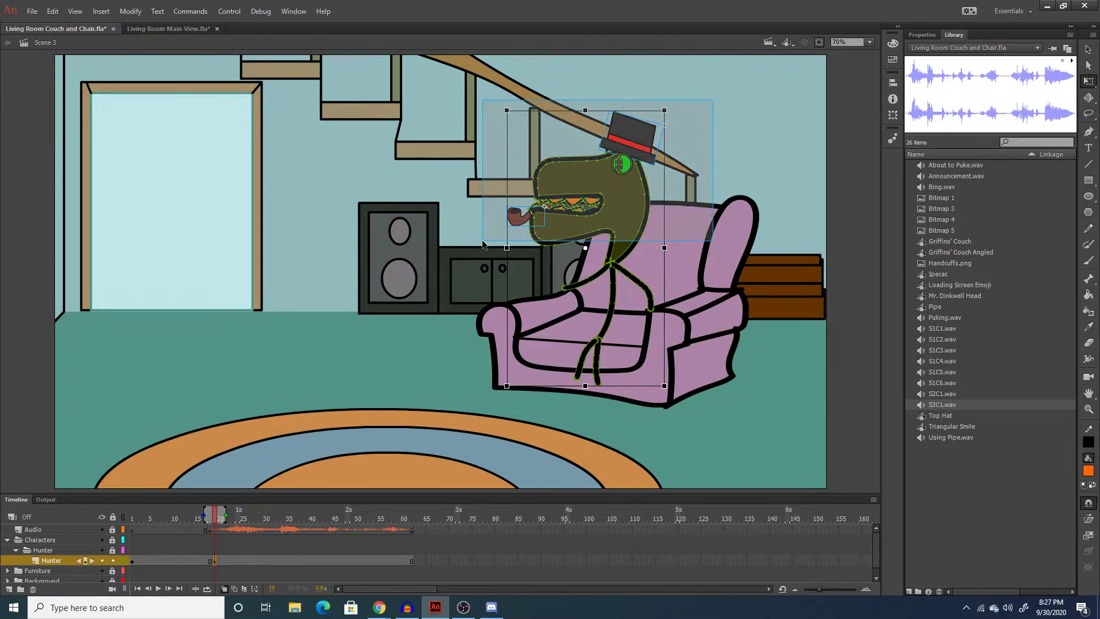
drag(632, 205, 630, 200)
key(period)
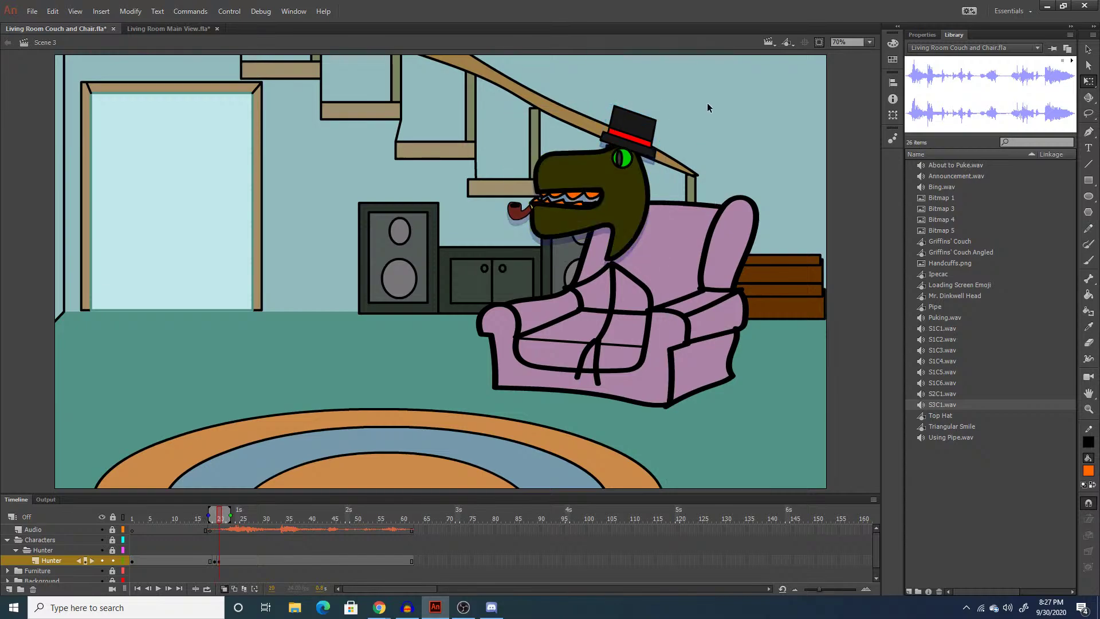
drag(707, 102, 491, 228)
drag(599, 211, 597, 215)
click(710, 238)
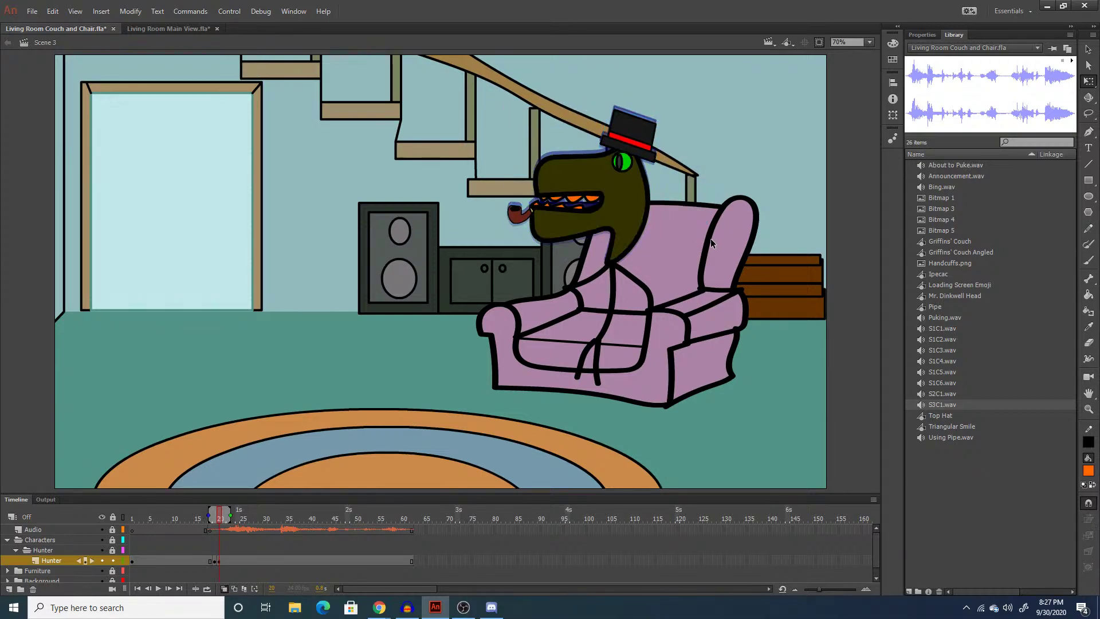
Play Scene 3, extend all its layers to about frame 156, and check the end of the voice line.
click(193, 540)
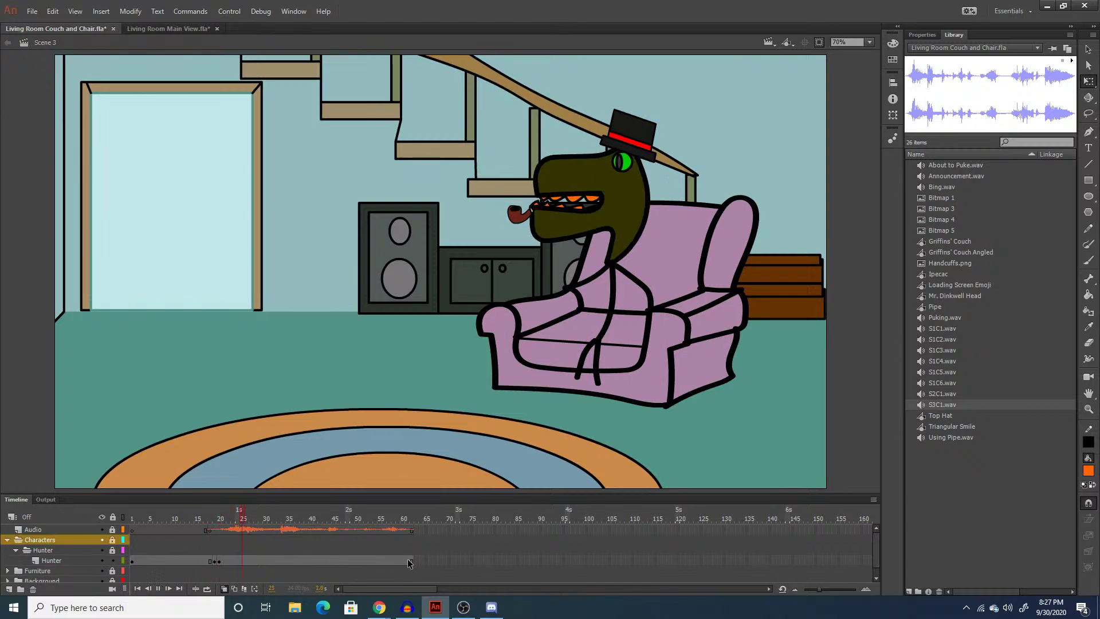
scroll(432, 533, down, 1)
click(859, 550)
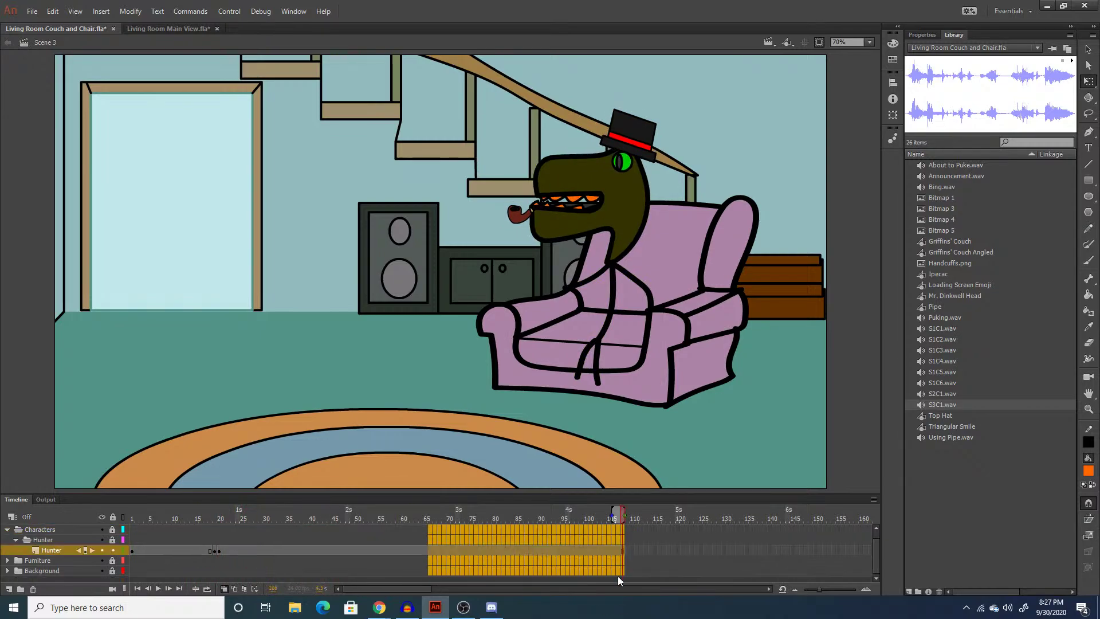
scroll(859, 547, up, 1)
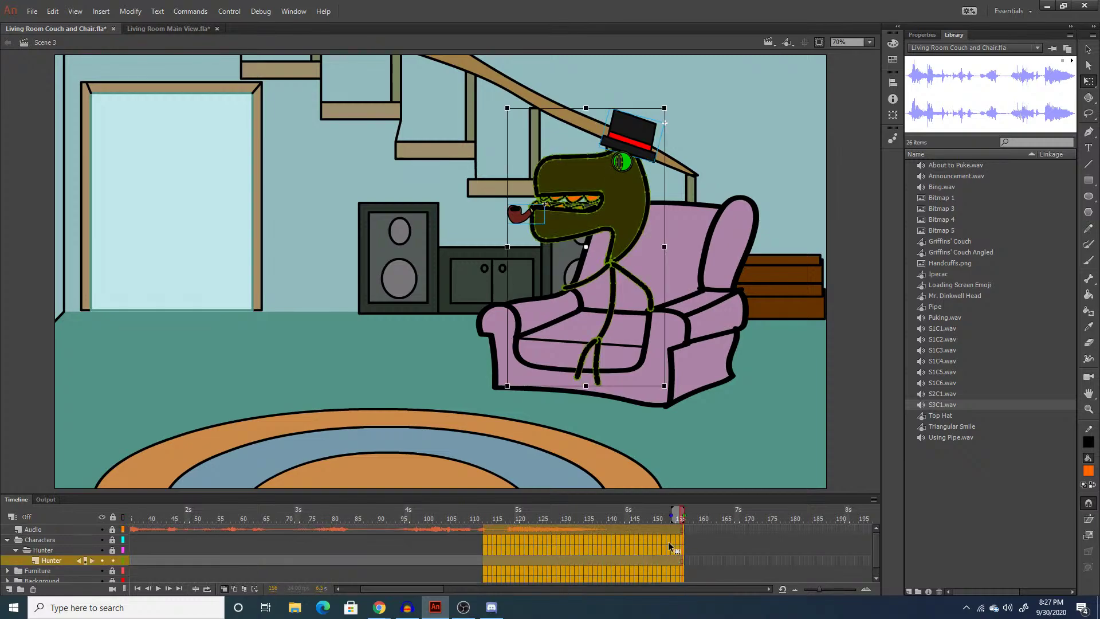
click(713, 549)
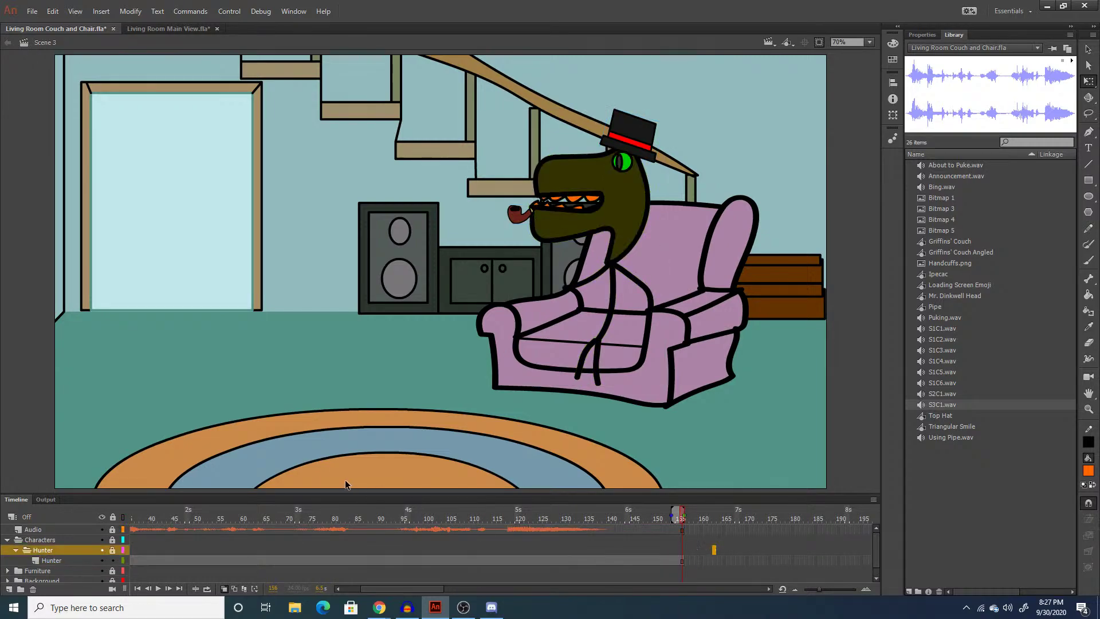
click(656, 530)
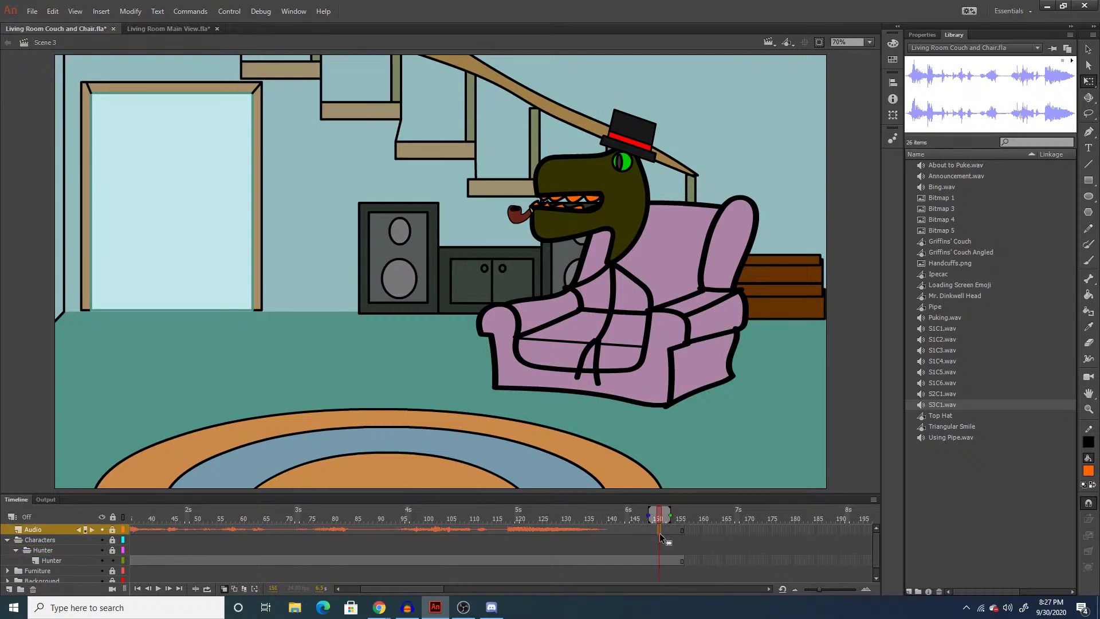
click(638, 531)
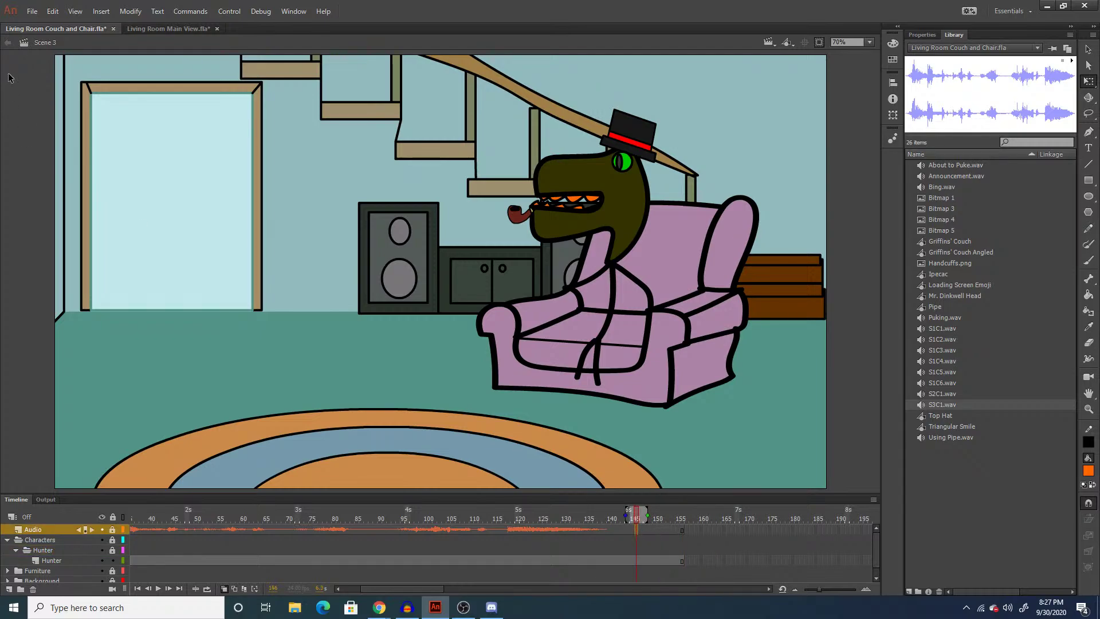
Insert a new scene after Scene 3.
click(32, 13)
click(33, 12)
click(75, 11)
mouse_move(101, 11)
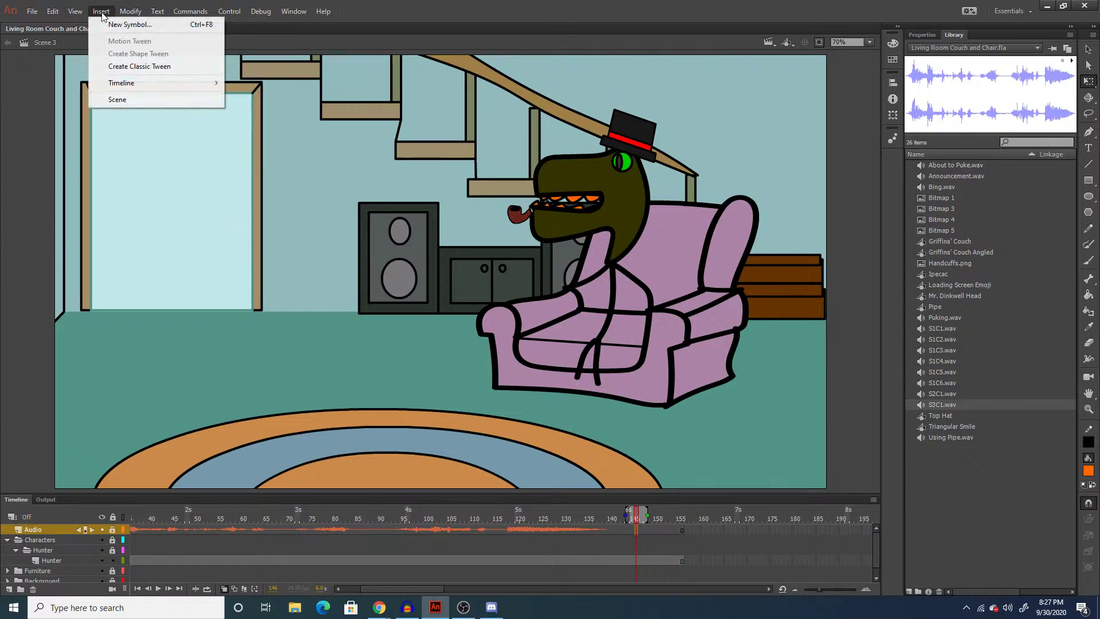
click(132, 100)
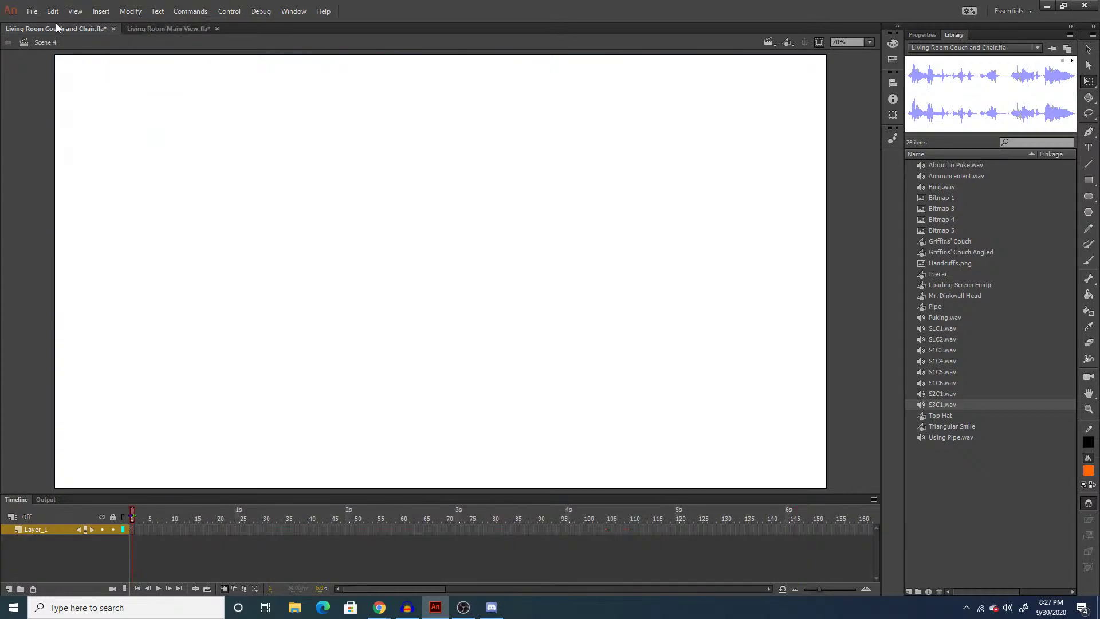
Return to Scene 2 and copy frame 120 across all layers from Audio to Background.
click(768, 42)
click(777, 69)
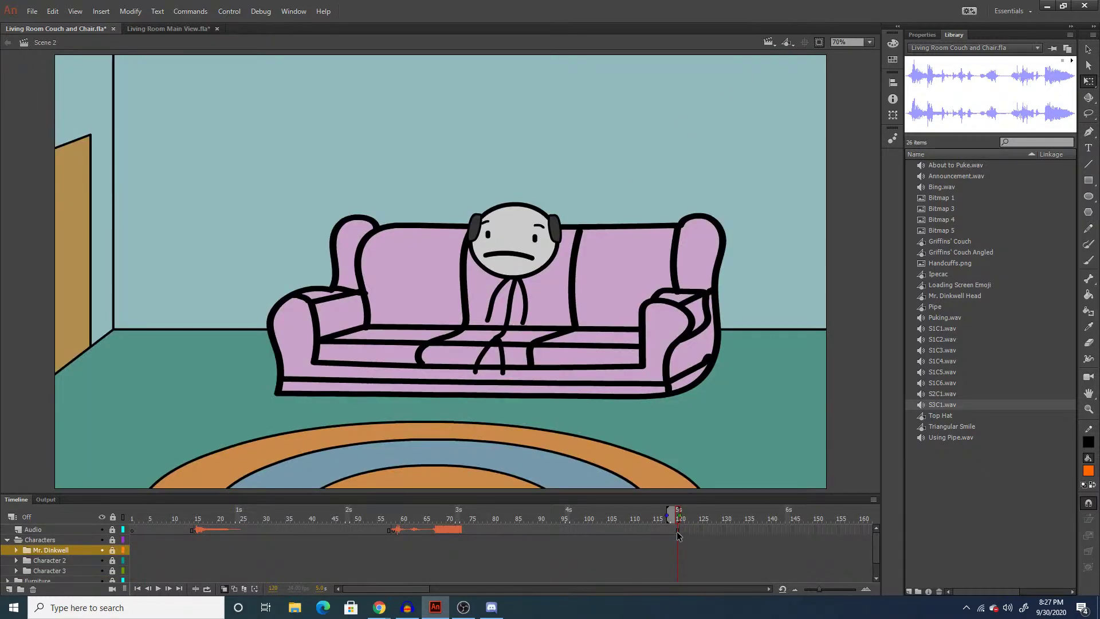
click(132, 532)
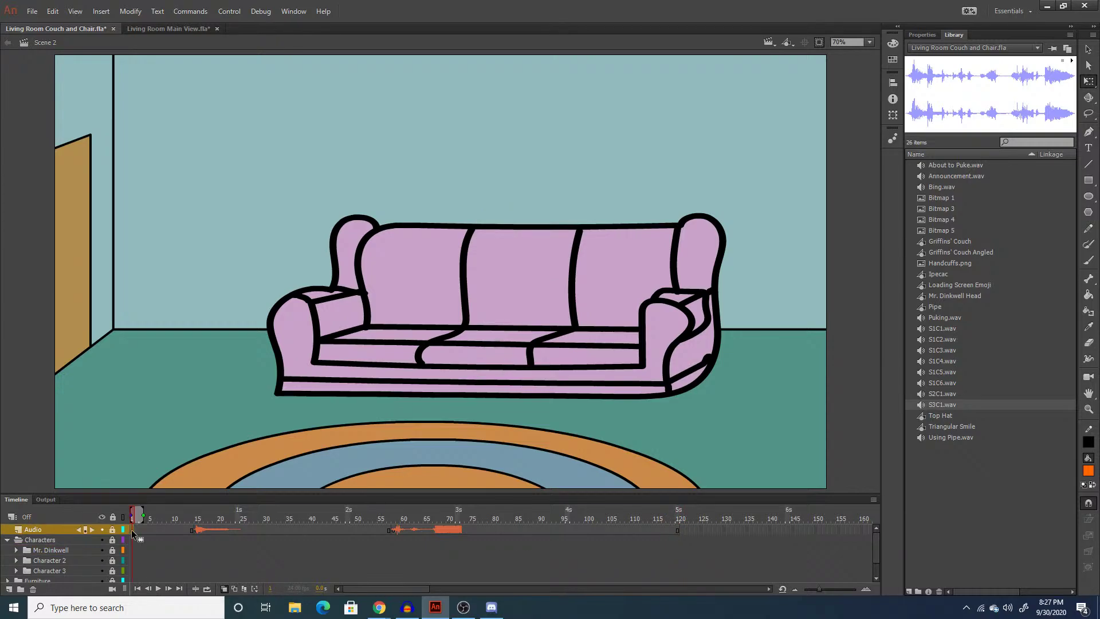
click(678, 534)
scroll(677, 534, down, 1)
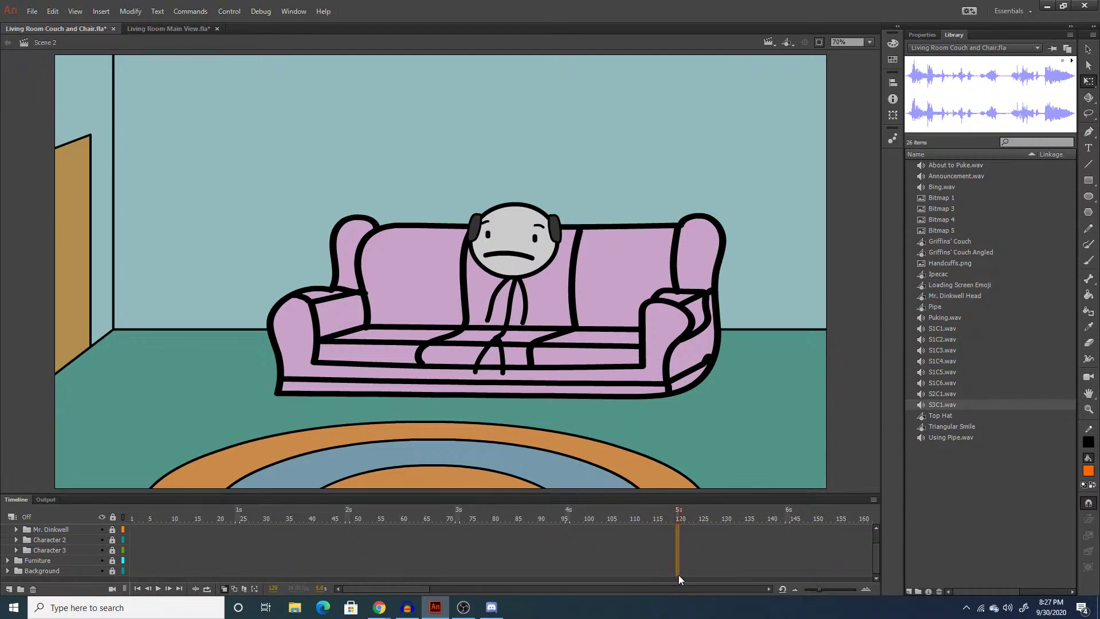
click(678, 572)
right_click(678, 572)
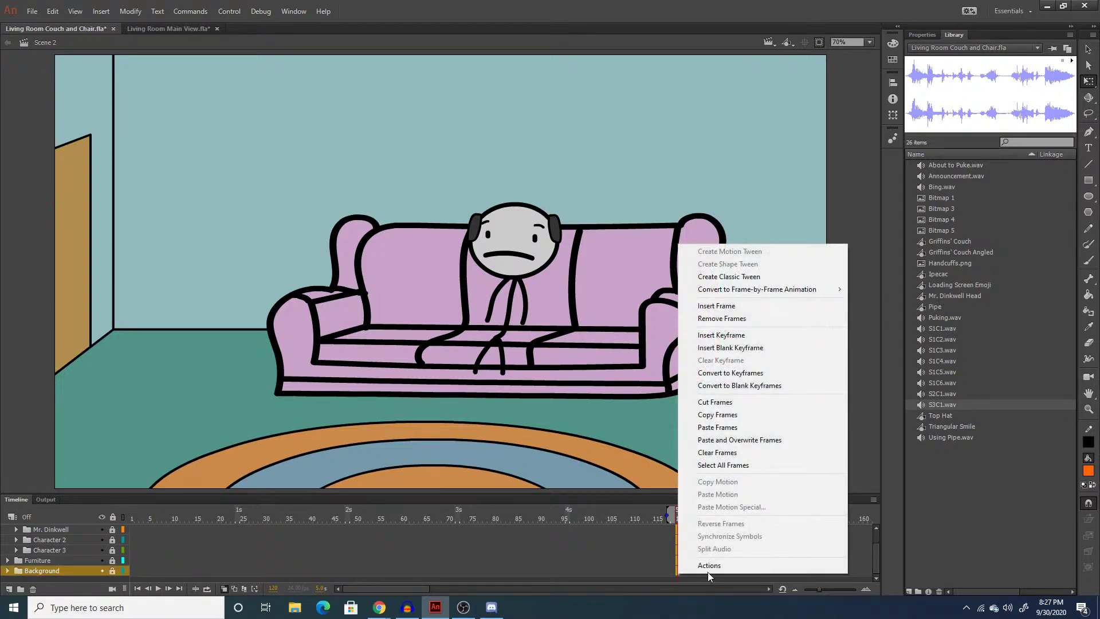
click(739, 414)
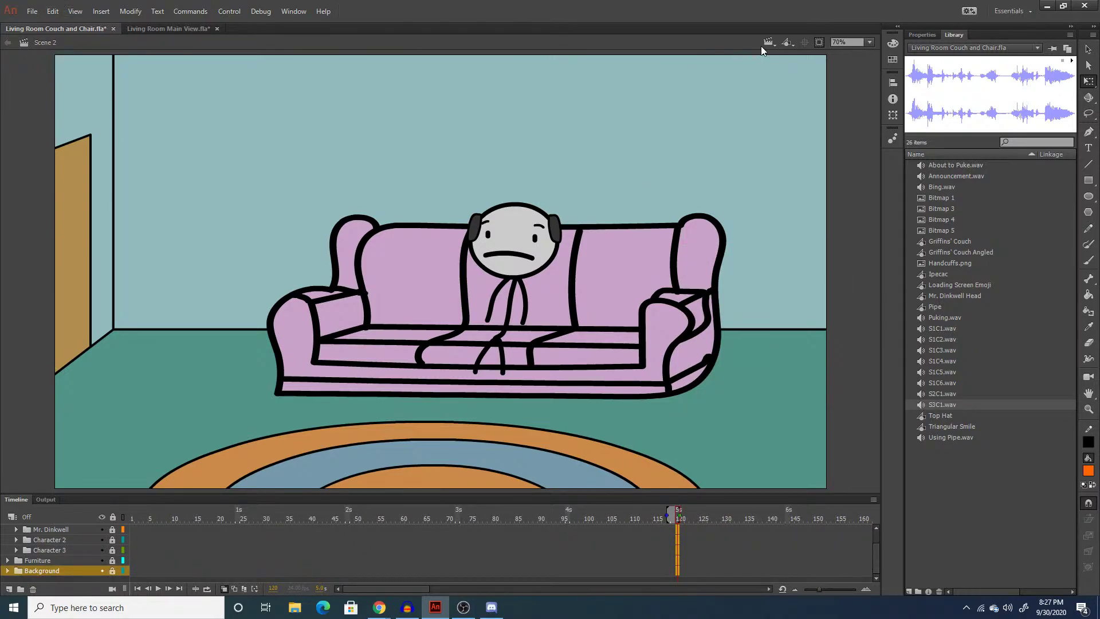
Paste the copied frames into frame 1 of Scene 4 and extend all layers to about frame 67.
click(768, 43)
click(780, 94)
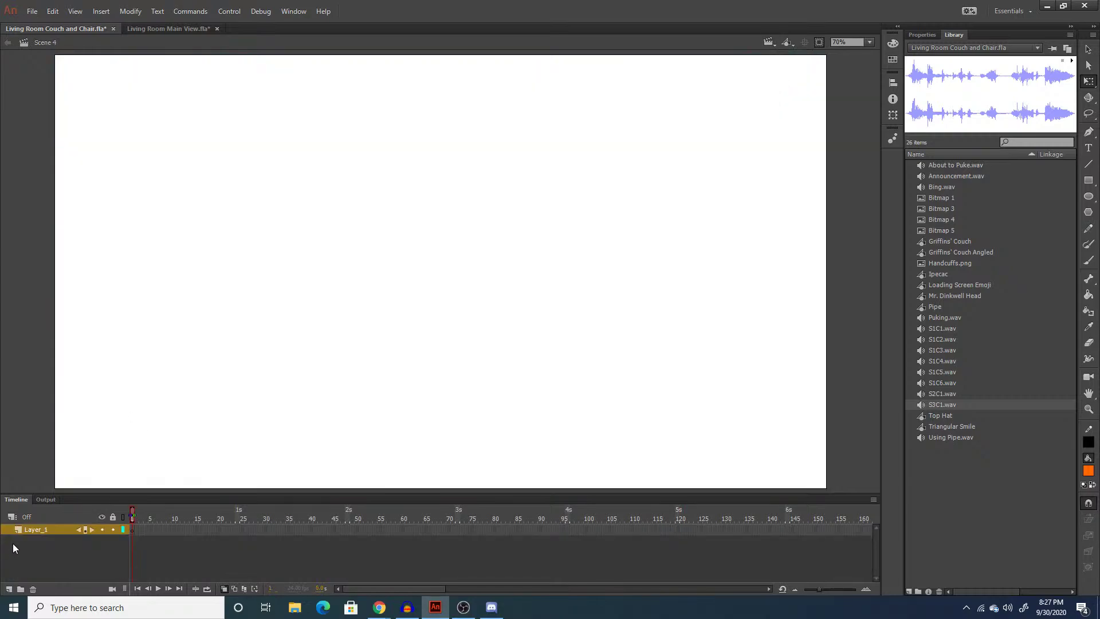
right_click(132, 532)
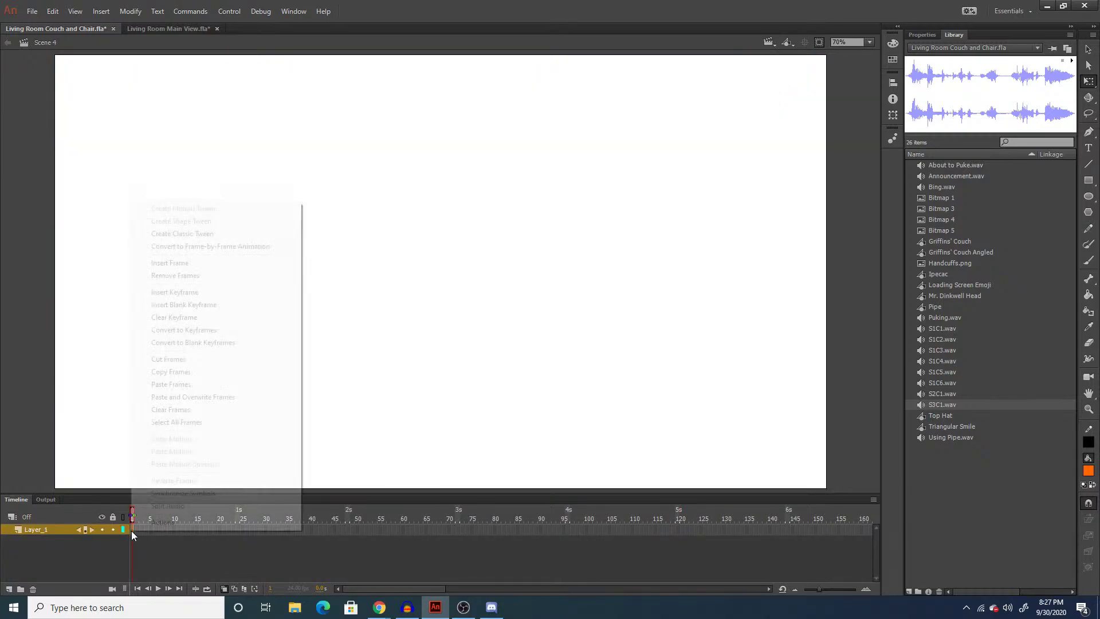
click(153, 398)
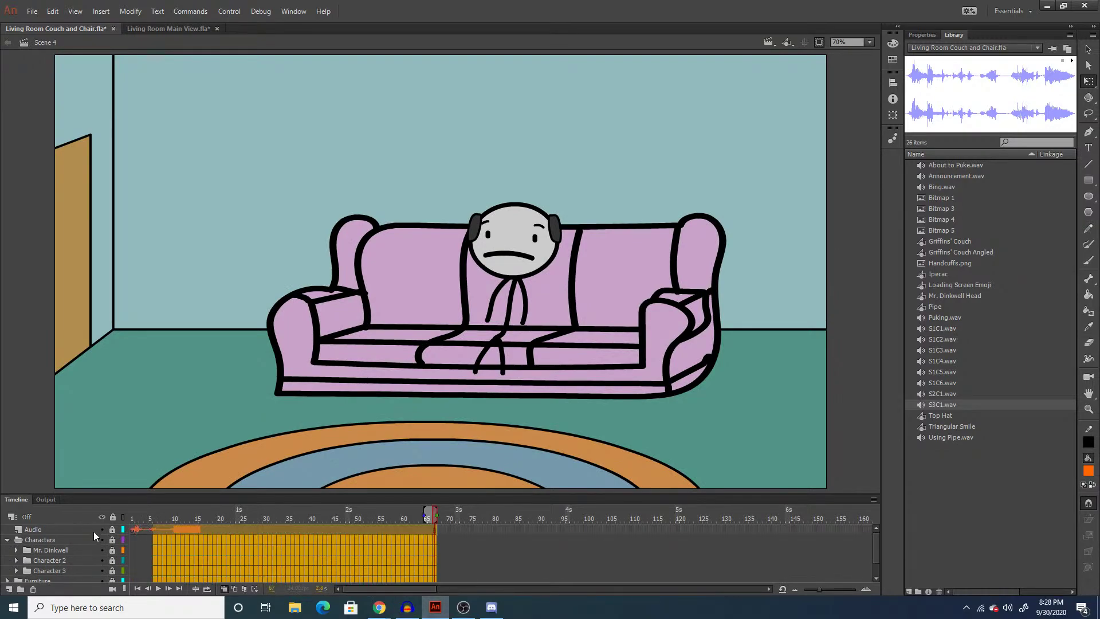
Clear the leftover sound keyframe at frame 1 of Scene 4's Audio layer and extend all layers to about frame 101.
click(132, 530)
right_click(133, 531)
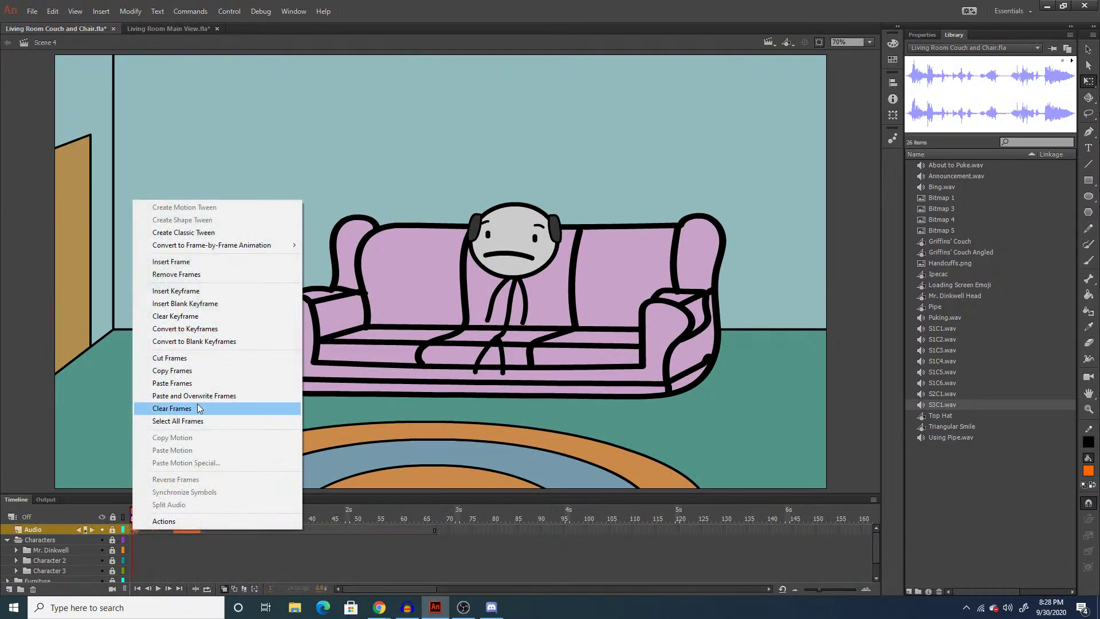
click(192, 315)
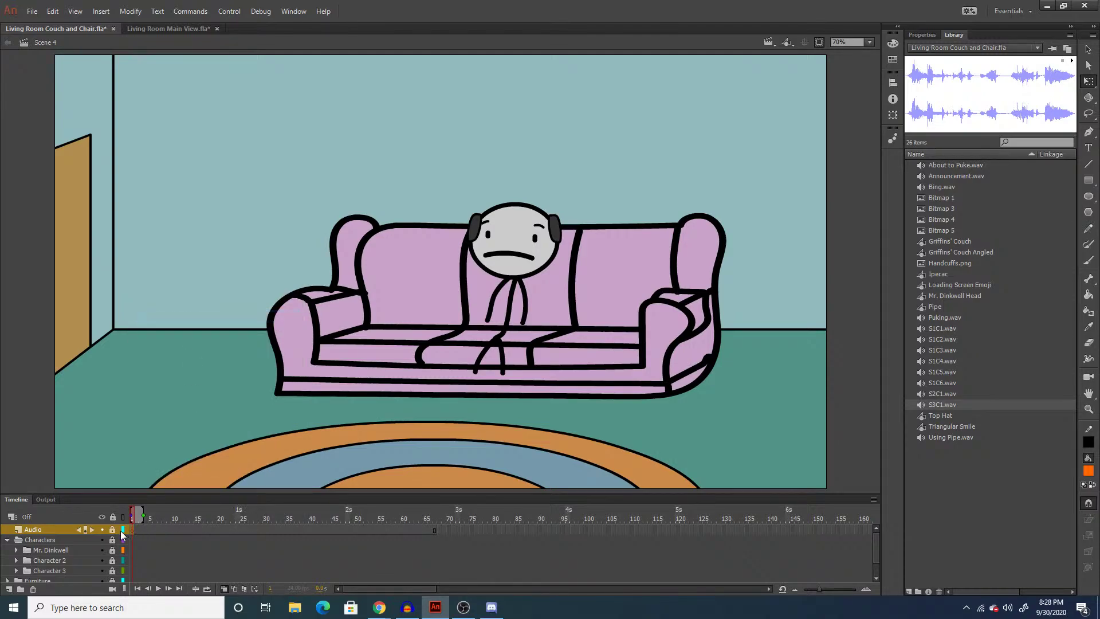
right_click(133, 530)
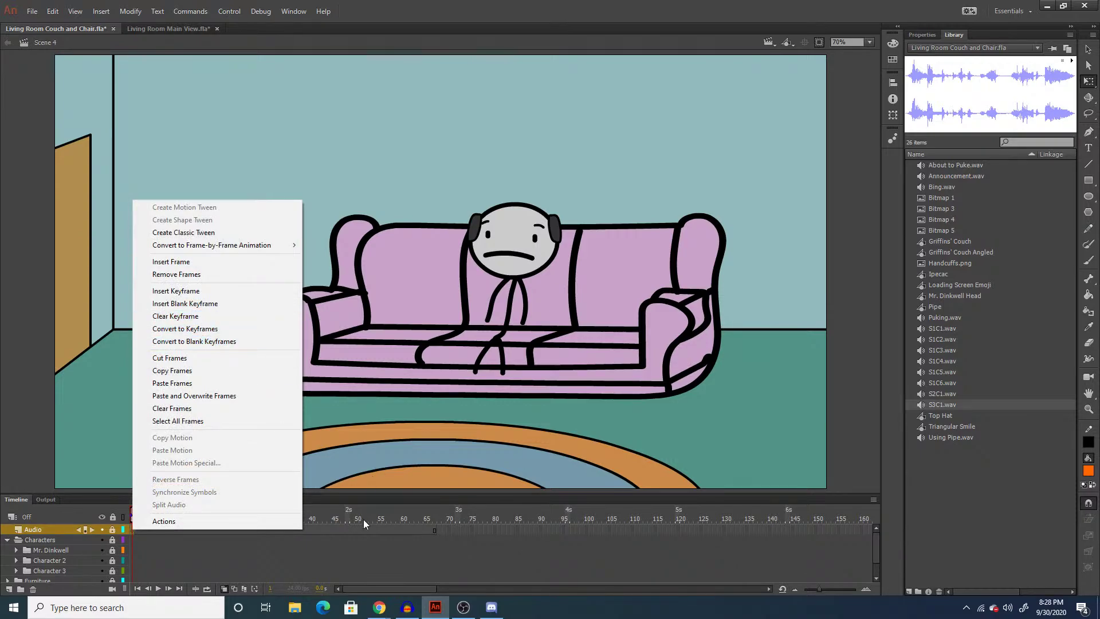
click(357, 550)
drag(450, 533, 592, 573)
scroll(450, 554, up, 1)
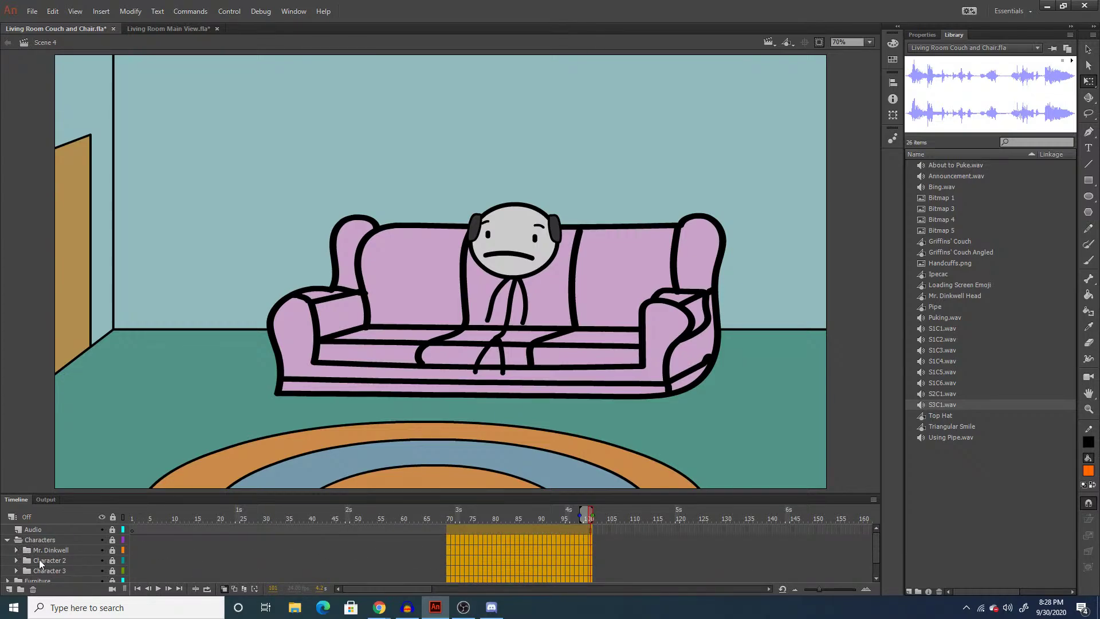
Rename the Character 2 folder and the layer inside it to Larry the Fairy.
click(16, 561)
double_click(53, 560)
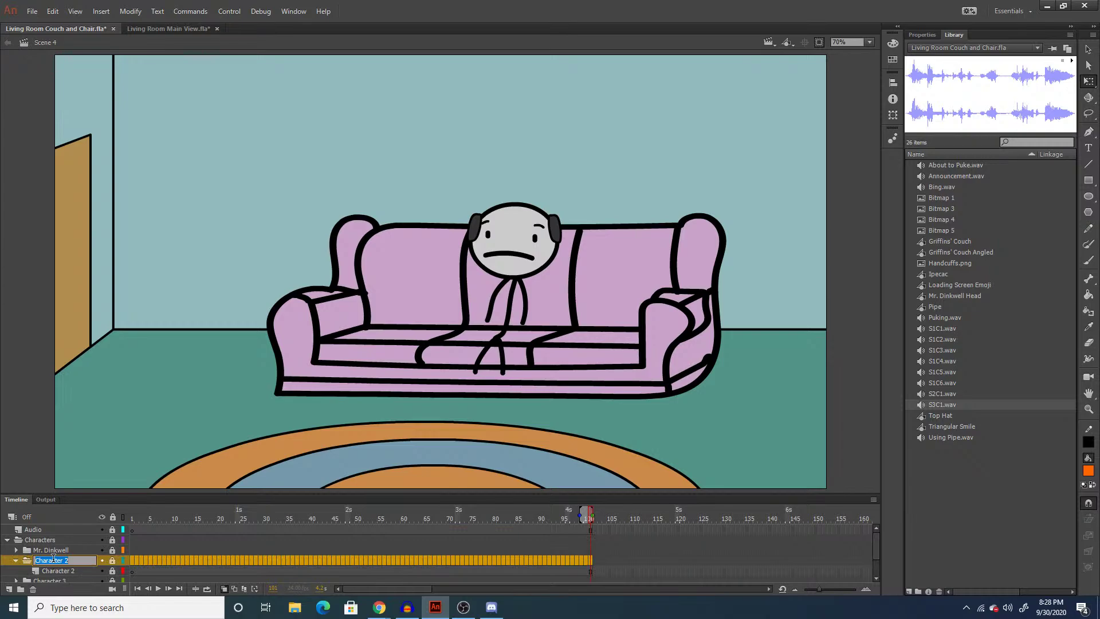
text(Larry the Fairy)
key(Return)
double_click(57, 571)
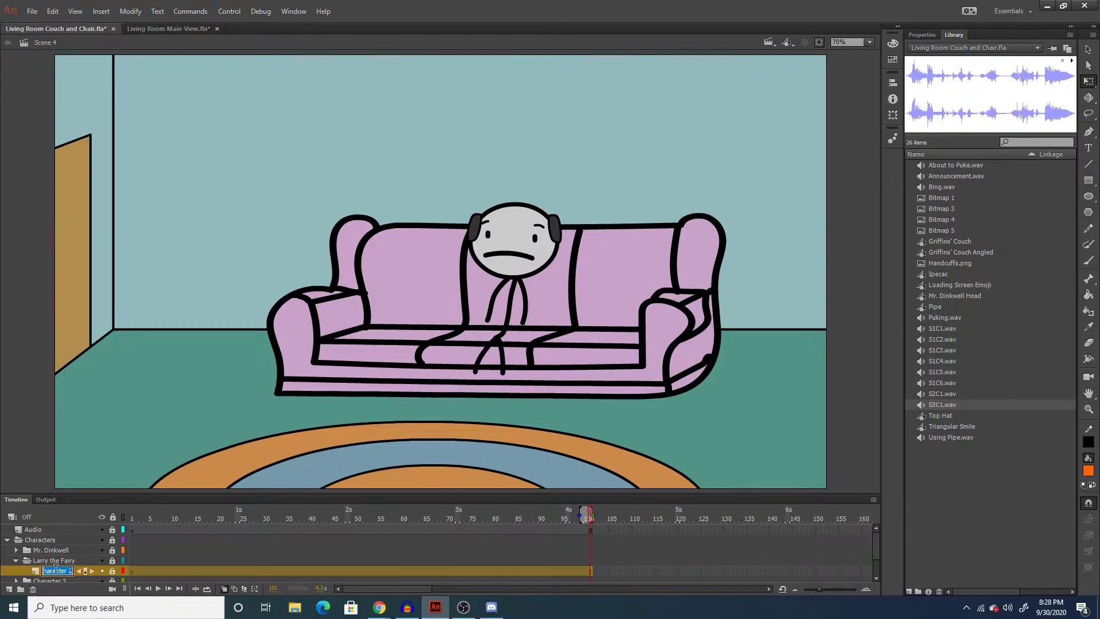
text(Larry the Fairy)
key(Return)
On frame 1 of the Mr. Dinkwell layer, move the character's left-hand eye inward, level with the other eye.
click(137, 571)
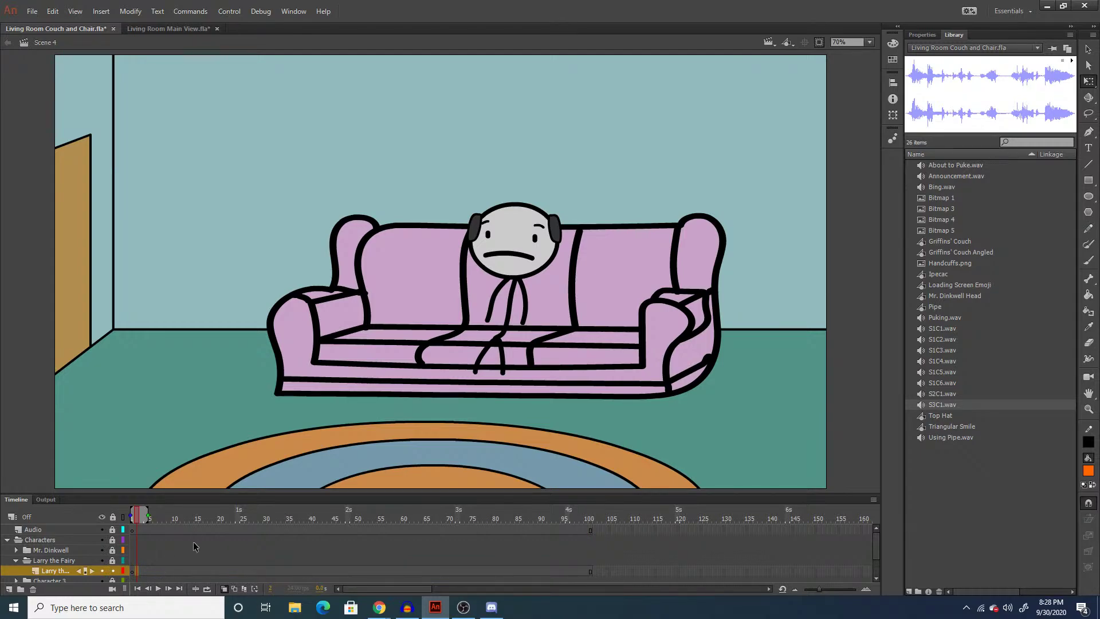
click(132, 571)
click(17, 550)
click(49, 551)
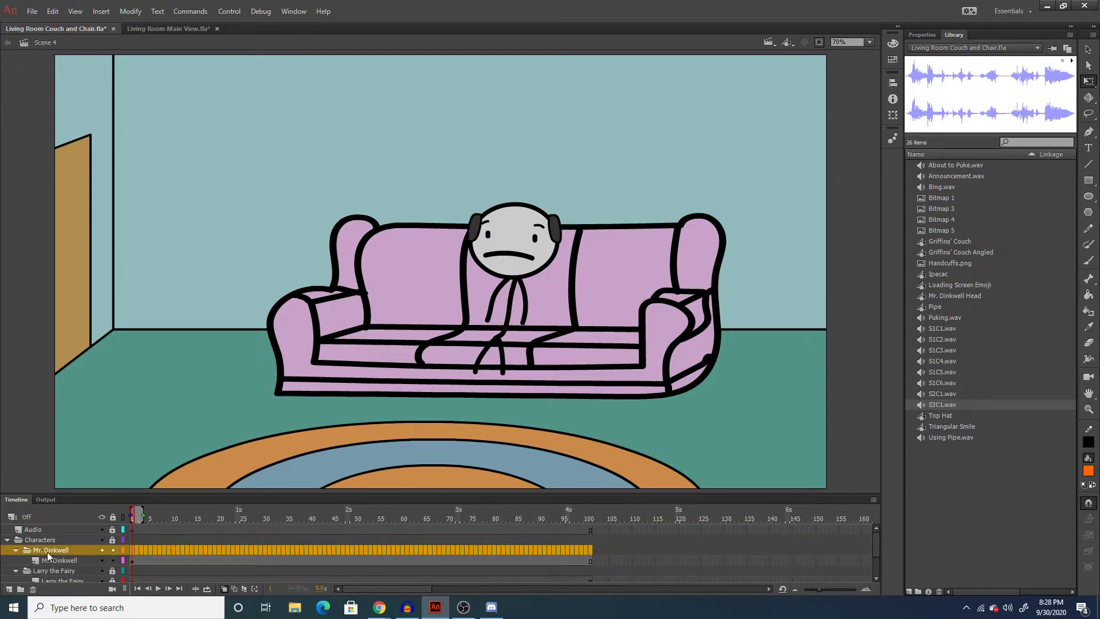
click(141, 565)
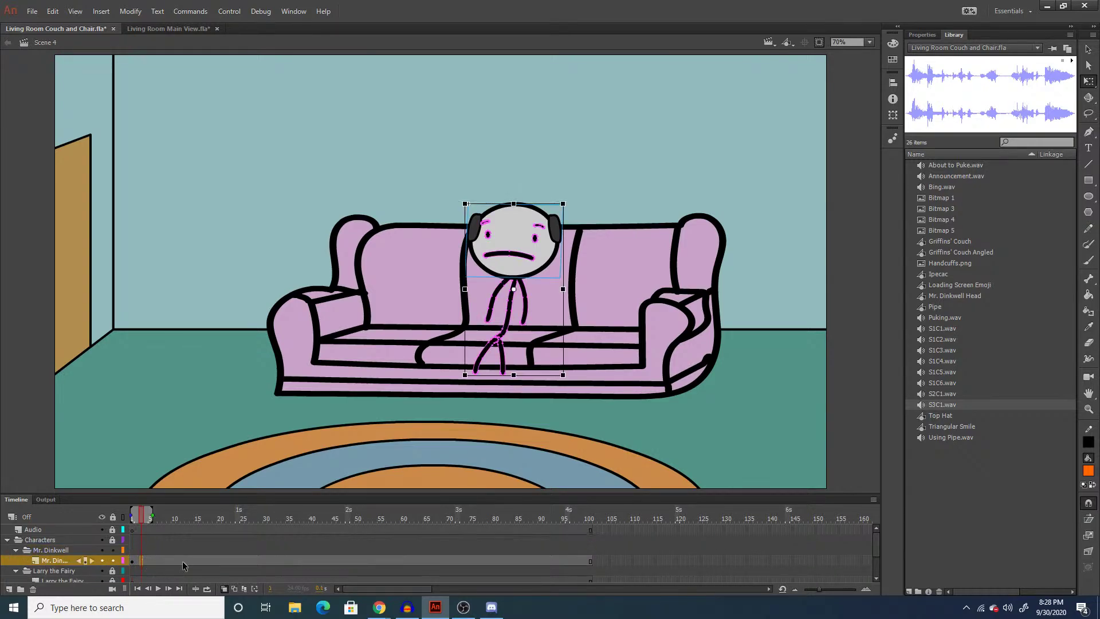
click(131, 562)
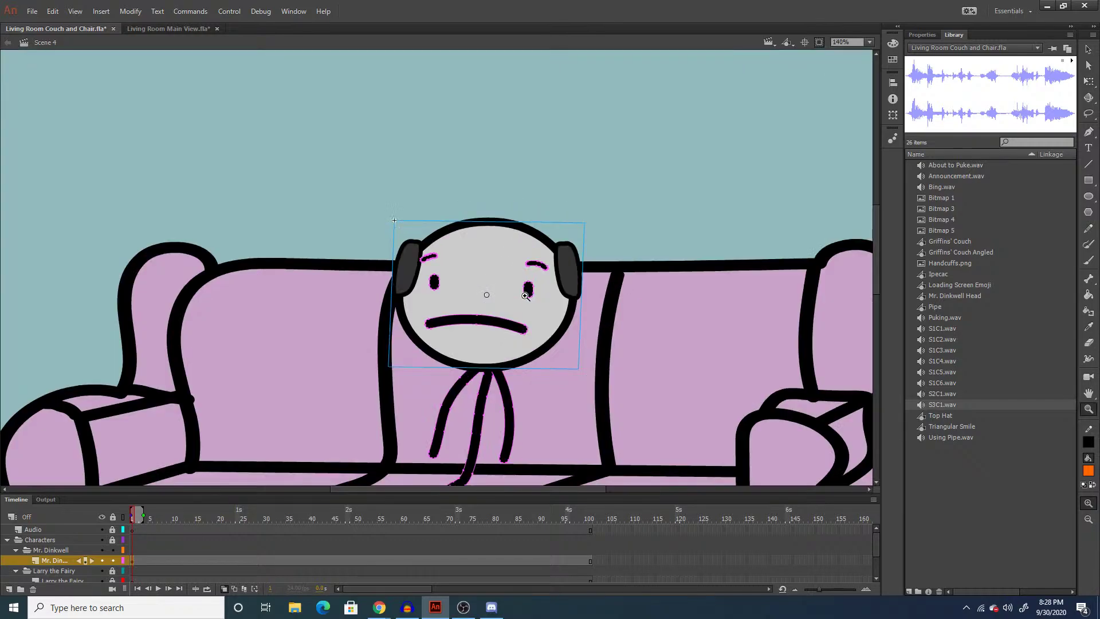
click(491, 230)
click(475, 321)
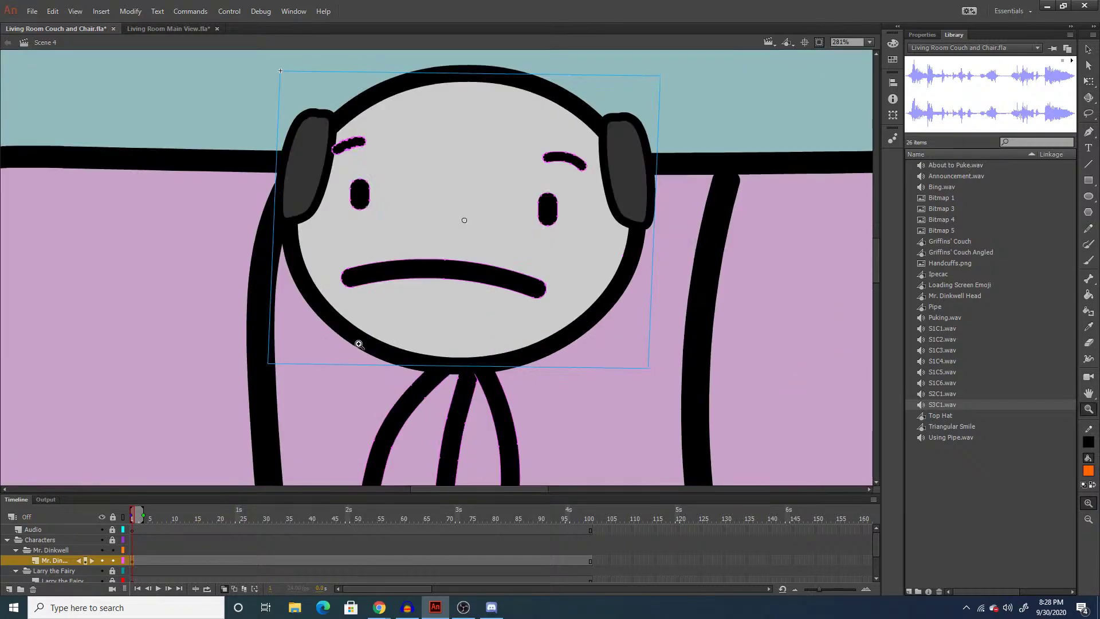
key(q)
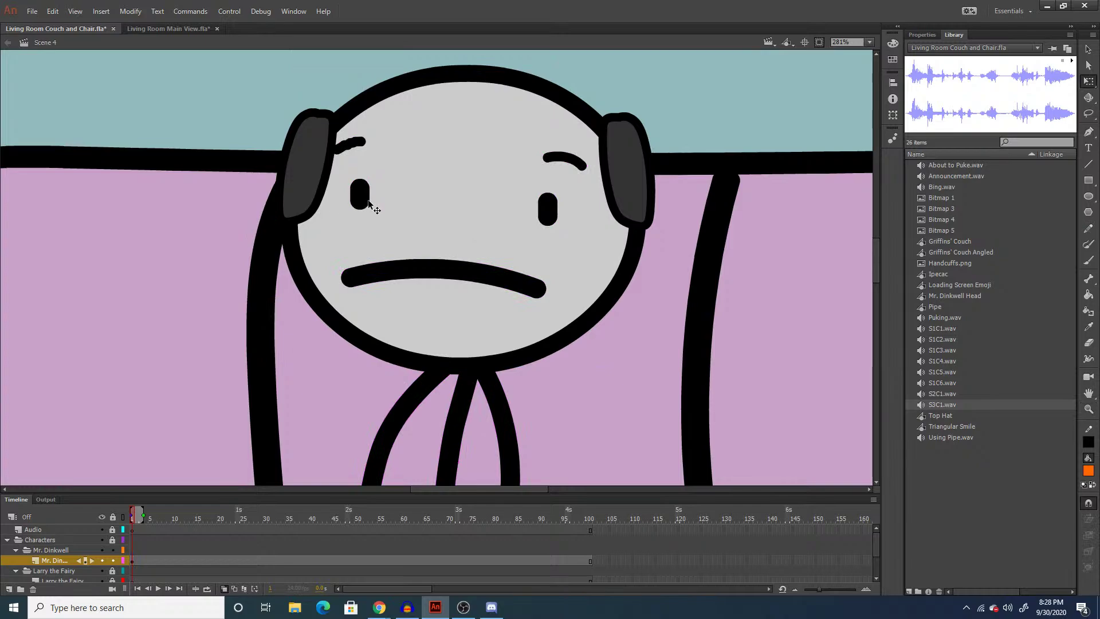
drag(367, 204, 399, 217)
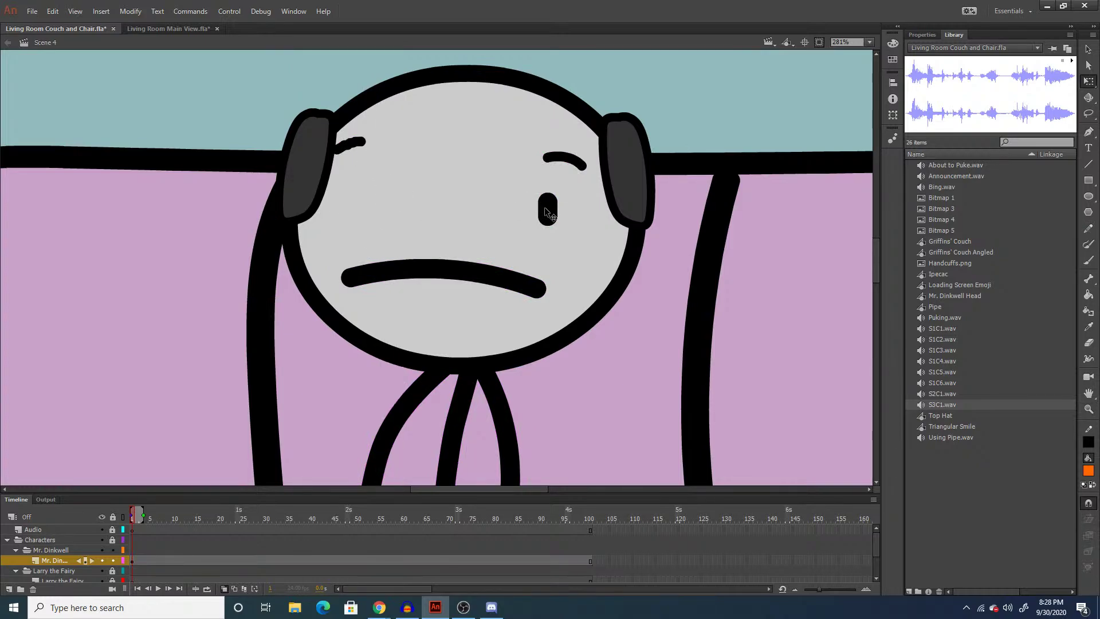
Delete Mr. Dinkwell's frown and paint a short, straight mouth lower on the face.
click(469, 273)
key(Delete)
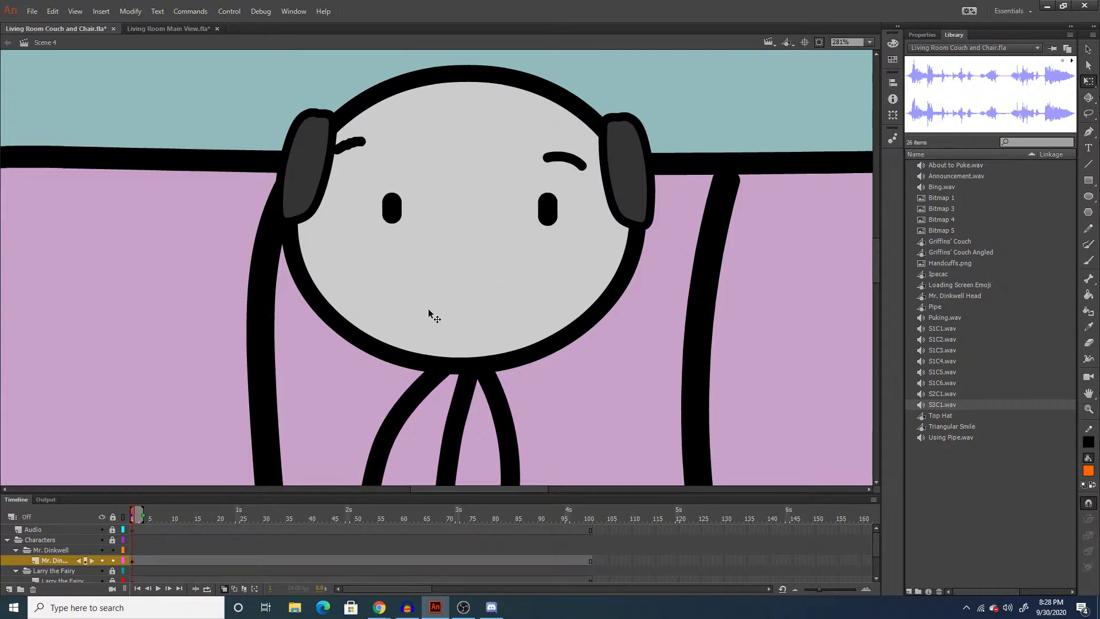
key(y)
drag(422, 309, 486, 321)
key(ctrl+z)
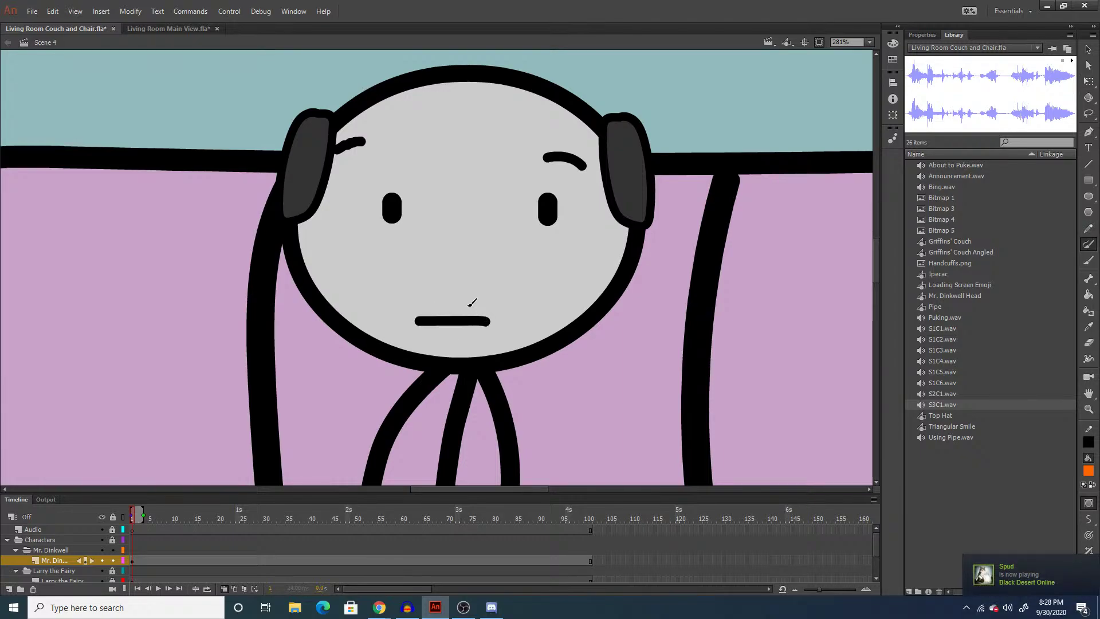
Paint a closed nose outline with a narrow bridge in the middle of the face and fill it with light pink.
mouse_move(458, 210)
mouse_down()
mouse_move(423, 244)
mouse_move(442, 261)
mouse_move(477, 259)
mouse_move(489, 245)
mouse_move(451, 206)
mouse_up()
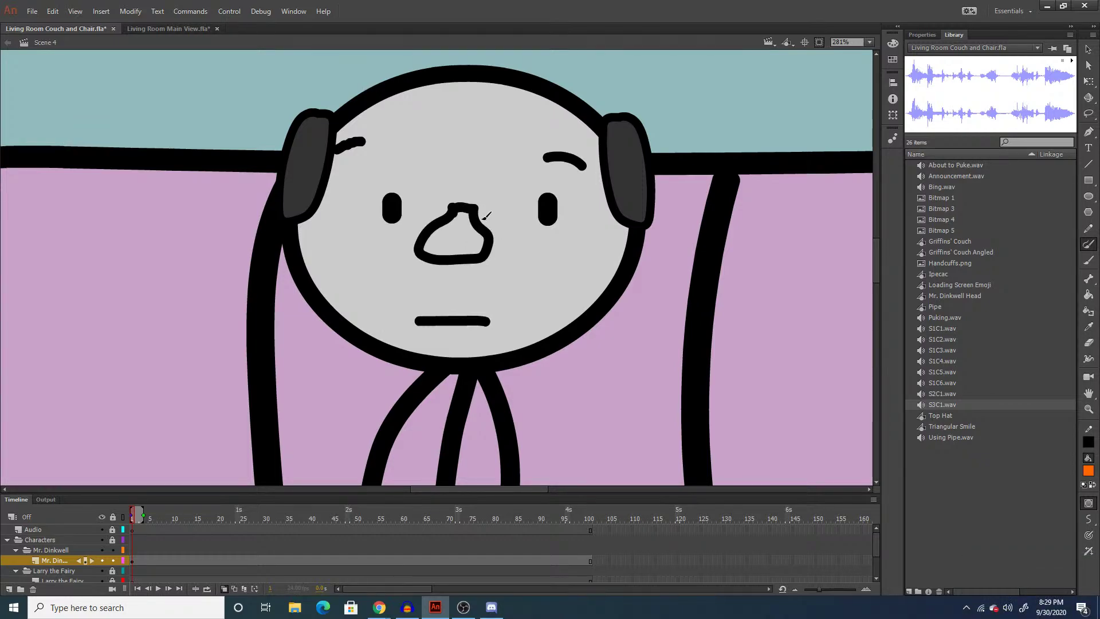
key(q)
double_click(488, 230)
key(k)
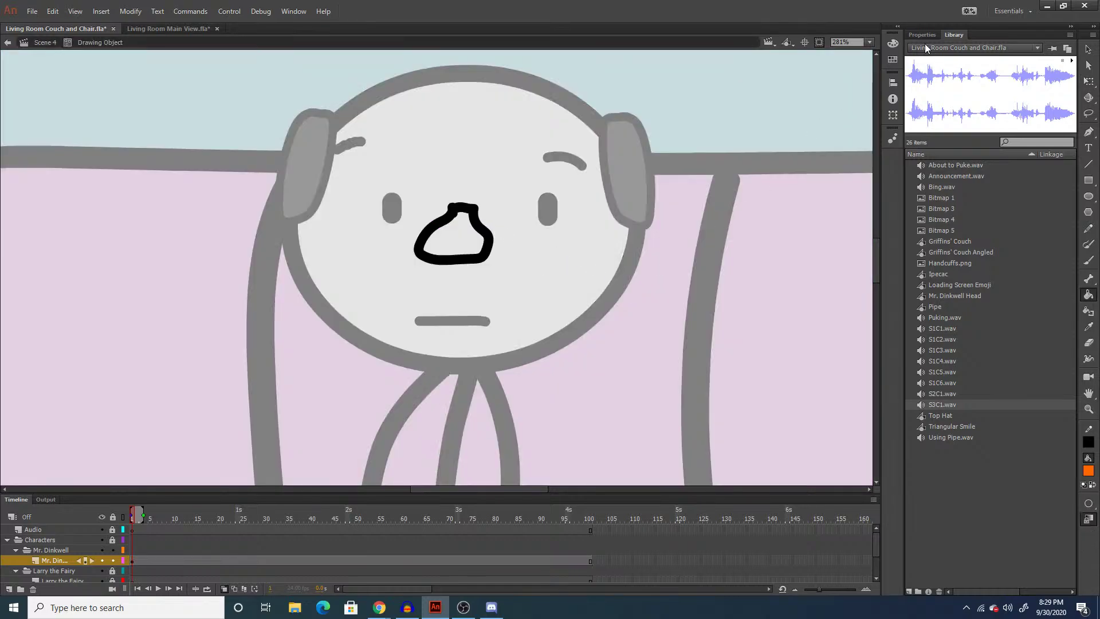
click(922, 35)
click(1030, 97)
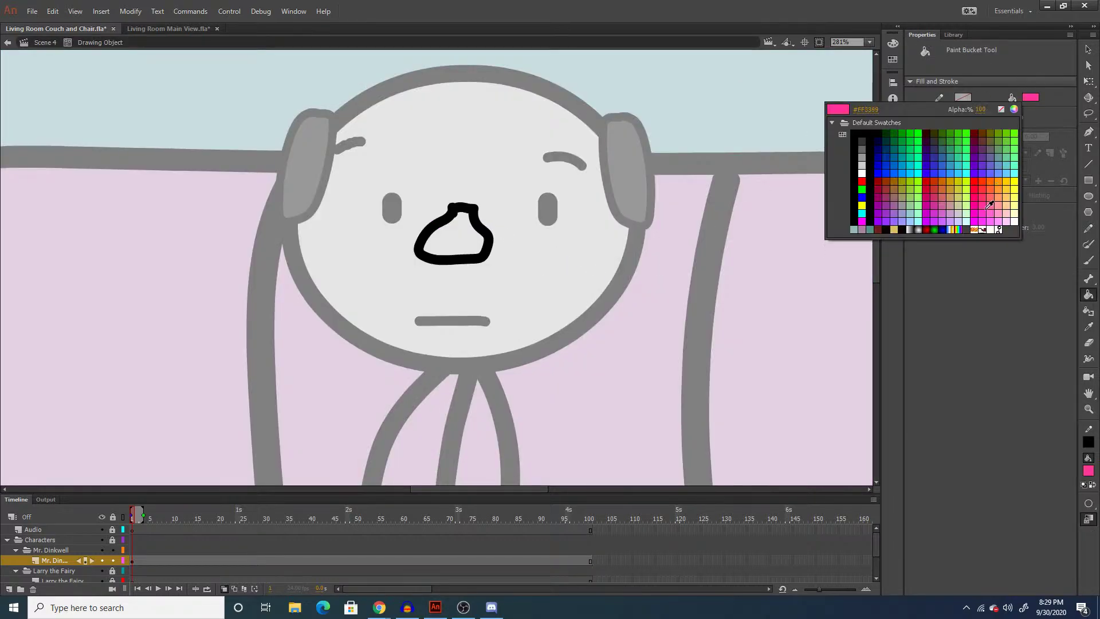
click(1007, 216)
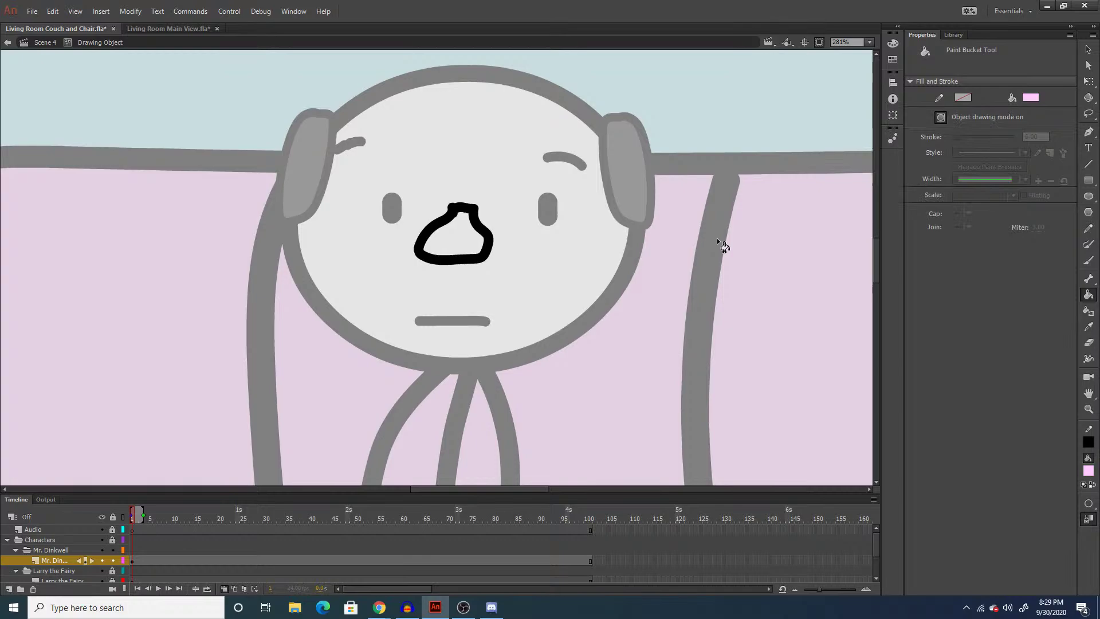
click(473, 239)
key(q)
double_click(734, 296)
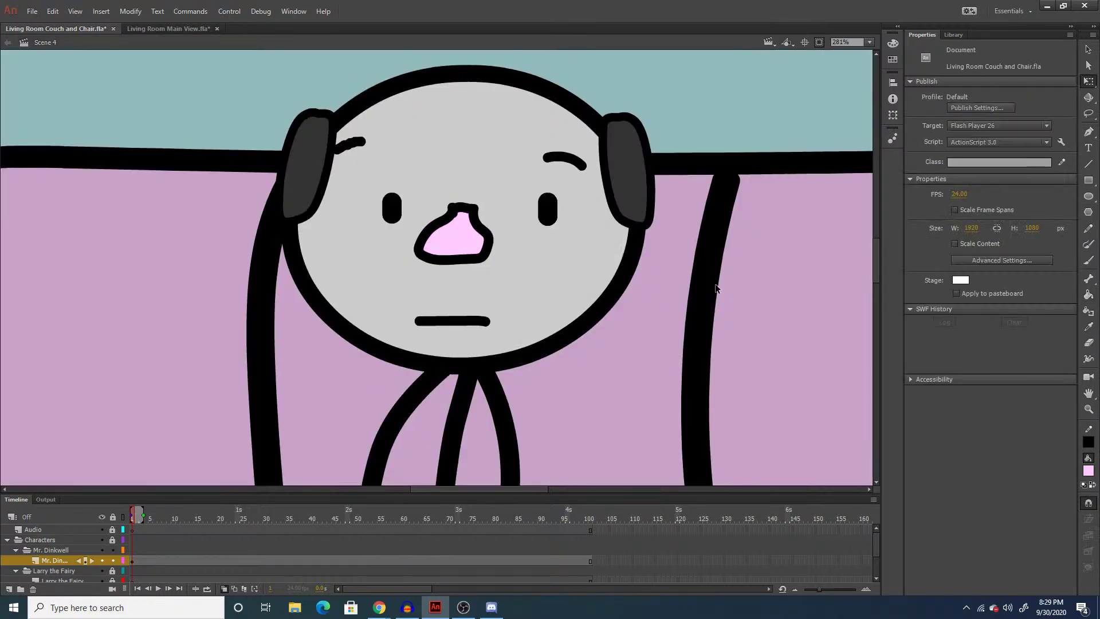
Move both eyes close together above the nose, and delete both eyebrows and the right-hand arm.
drag(399, 211, 431, 192)
drag(542, 211, 492, 198)
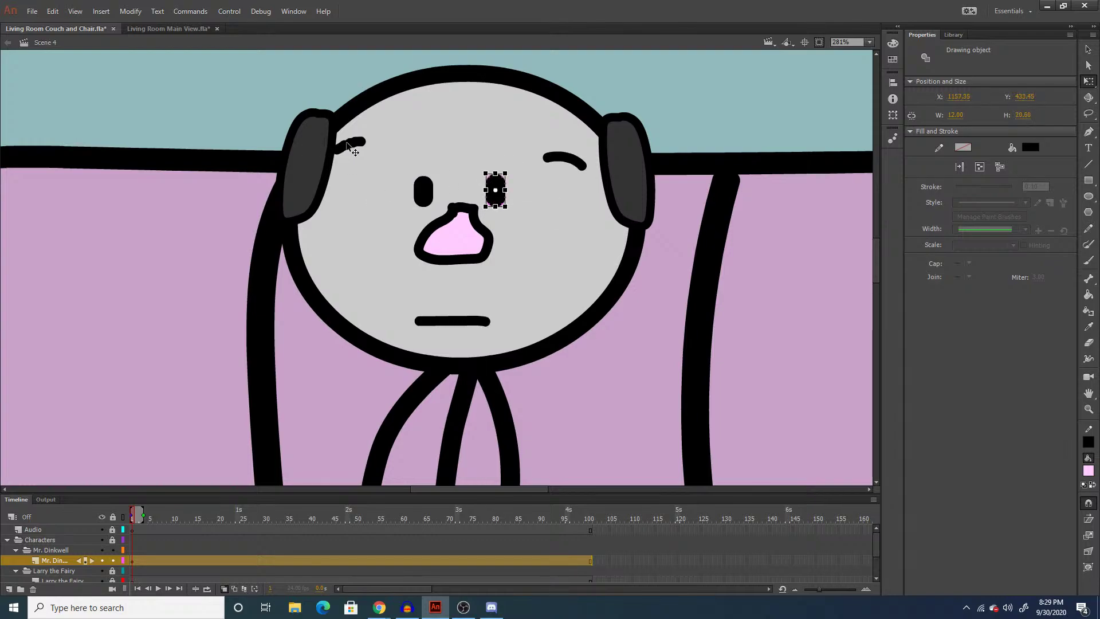
click(351, 143)
key(Delete)
click(566, 161)
key(Delete)
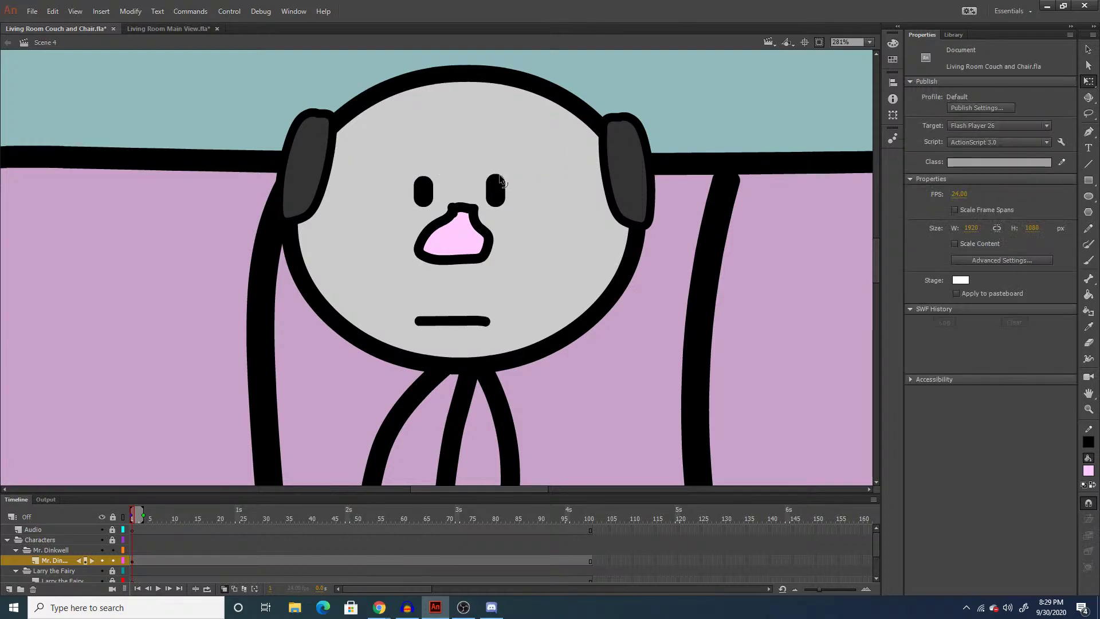
click(504, 394)
key(Delete)
key(y)
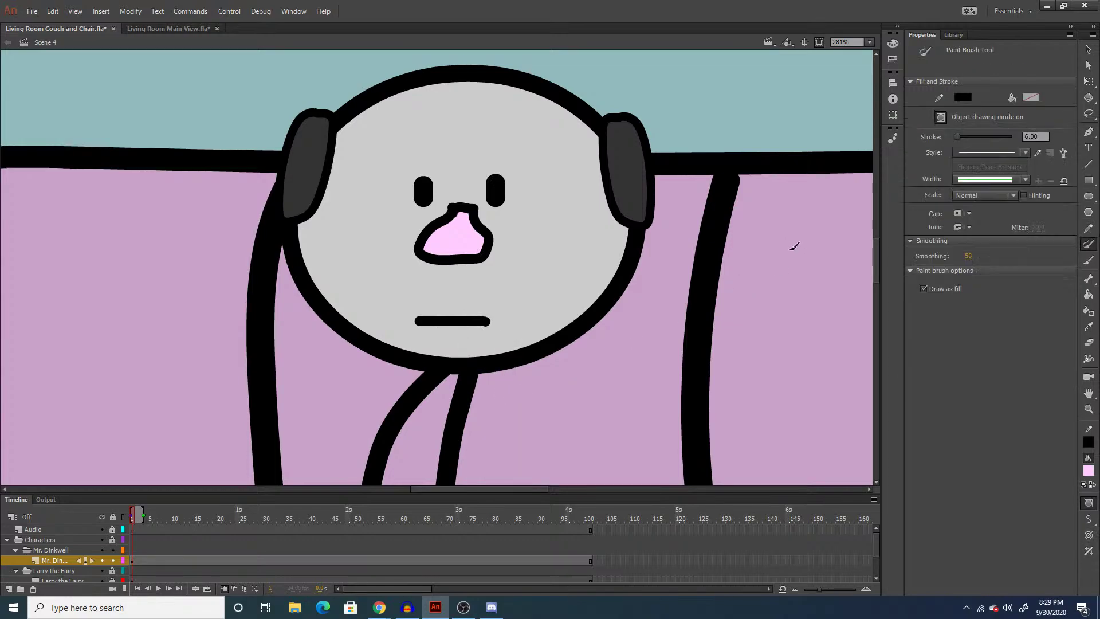
click(1031, 136)
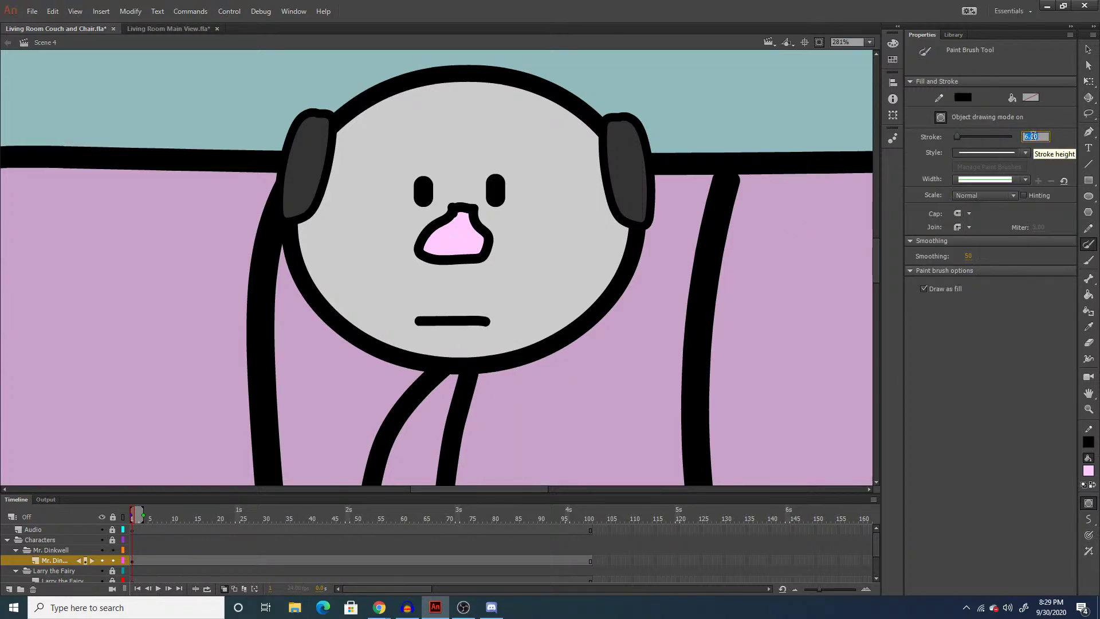
text(12)
key(Return)
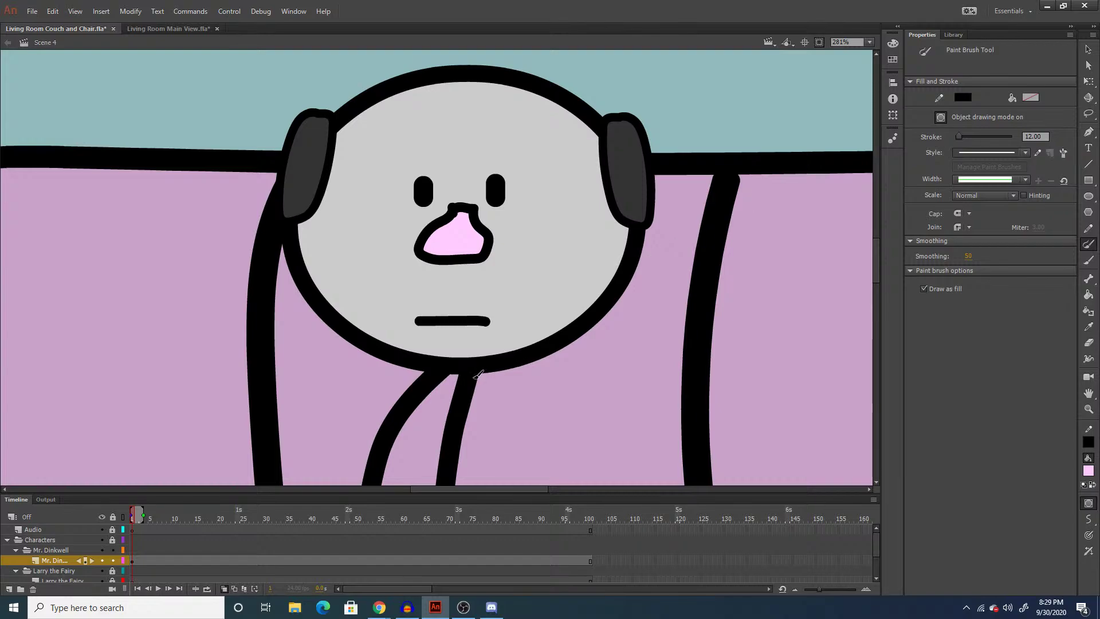
mouse_move(480, 373)
mouse_down()
mouse_move(529, 338)
mouse_move(500, 291)
mouse_up()
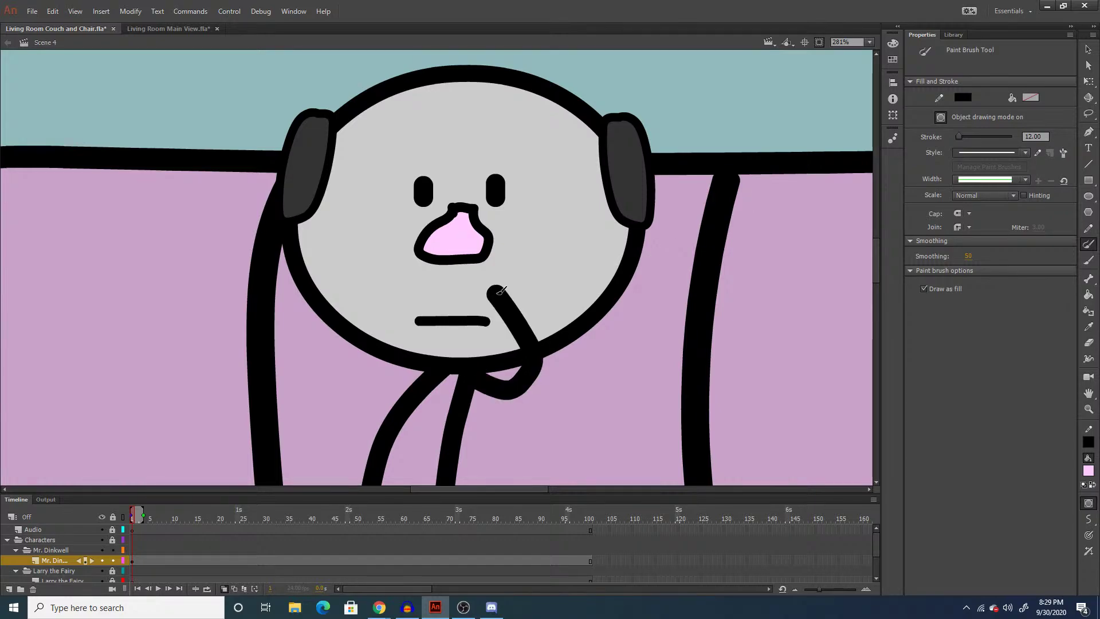
key(ctrl+z)
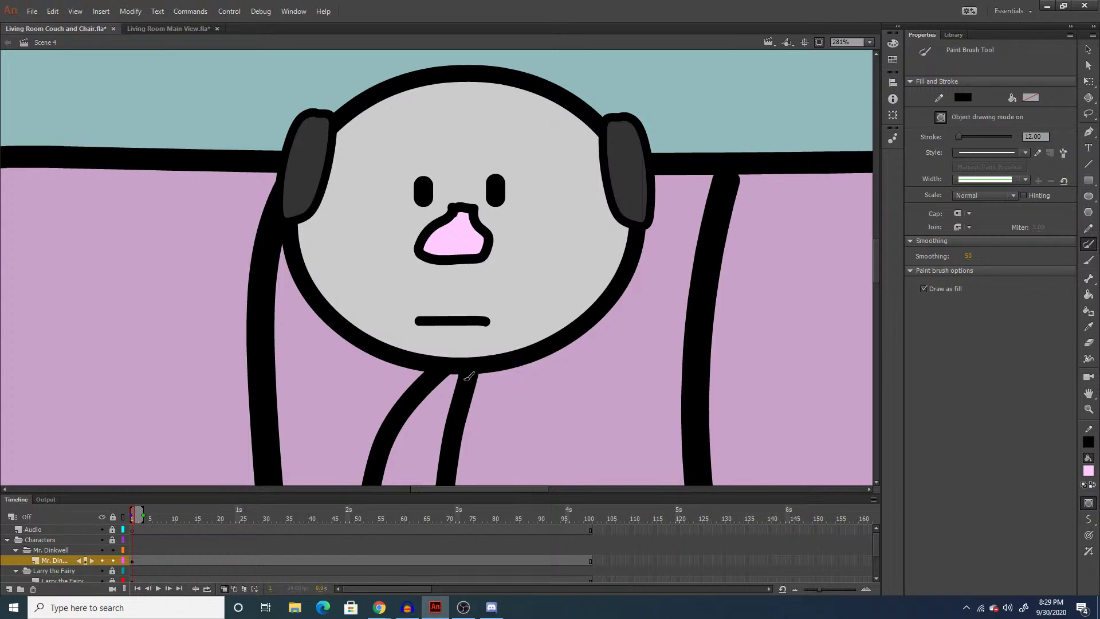
mouse_move(476, 379)
mouse_down()
mouse_move(491, 405)
mouse_move(505, 345)
mouse_move(514, 369)
mouse_up()
Set the brush stroke to 6 and paint a small hand outline with one finger pointing up to the nose.
double_click(1034, 136)
text(6)
key(Return)
mouse_move(473, 260)
mouse_down()
mouse_move(470, 294)
mouse_move(456, 302)
mouse_move(479, 328)
mouse_move(512, 309)
mouse_move(512, 290)
mouse_move(476, 291)
mouse_up()
key(ctrl+z)
mouse_move(480, 259)
mouse_down()
mouse_move(484, 280)
mouse_move(520, 275)
mouse_move(512, 302)
mouse_move(484, 303)
mouse_move(478, 259)
mouse_up()
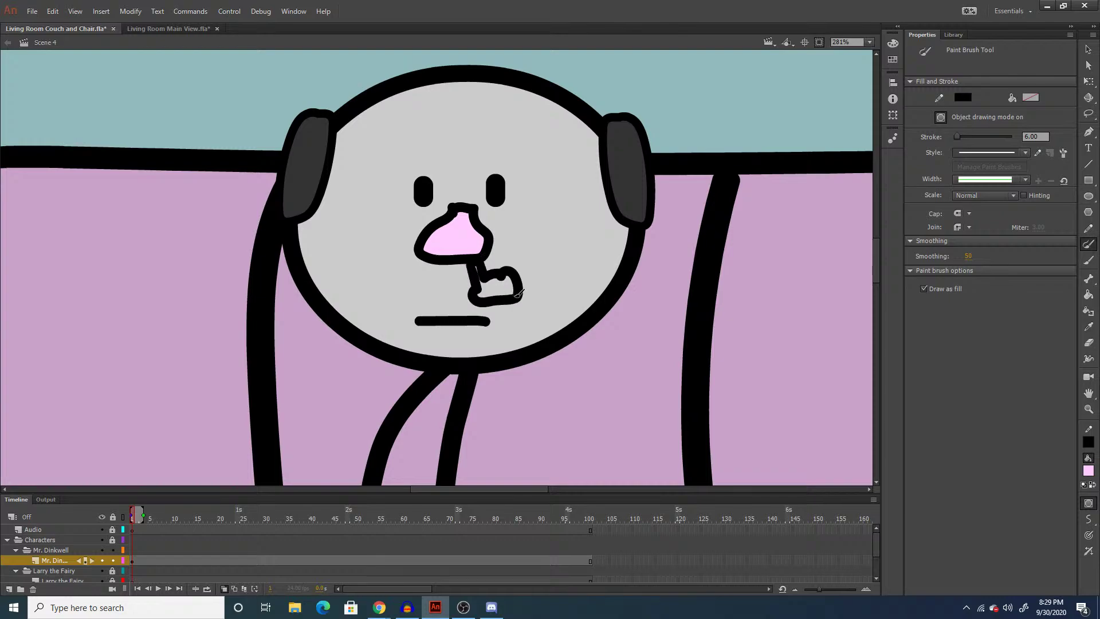
Sample the head's light grey and fill the inside of the hand drawing with it.
key(i)
click(548, 270)
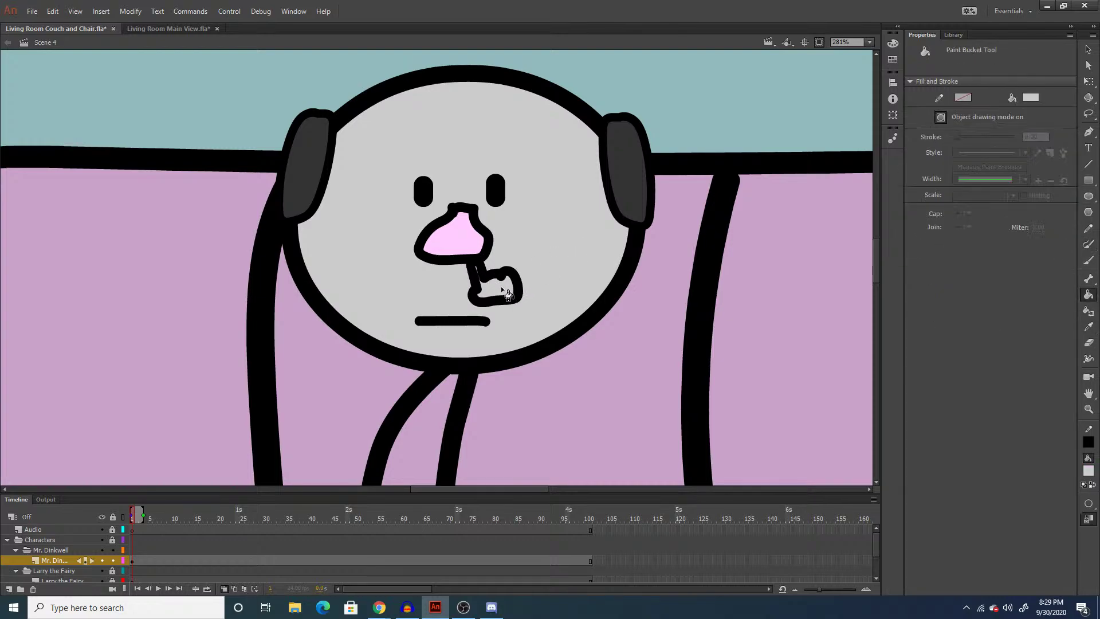
key(q)
double_click(520, 290)
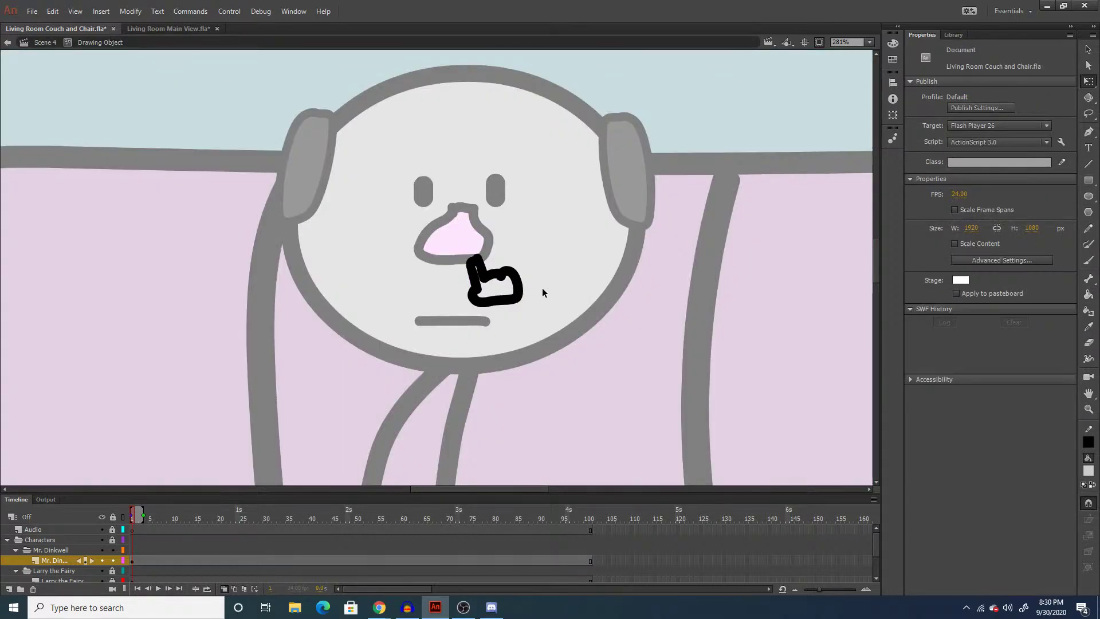
key(k)
click(500, 288)
key(q)
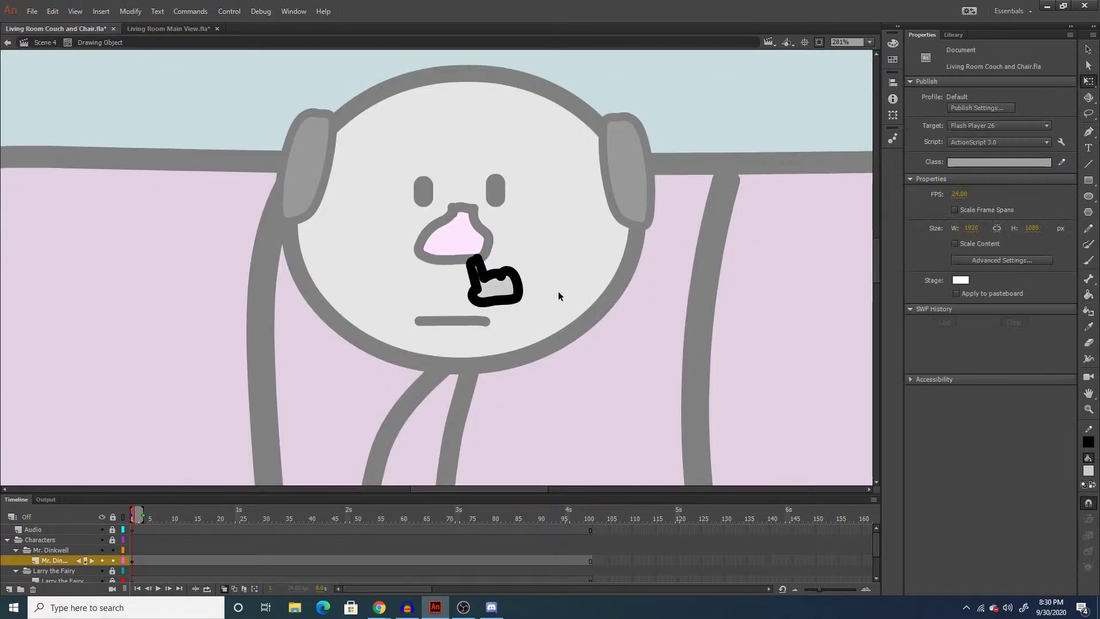
double_click(658, 366)
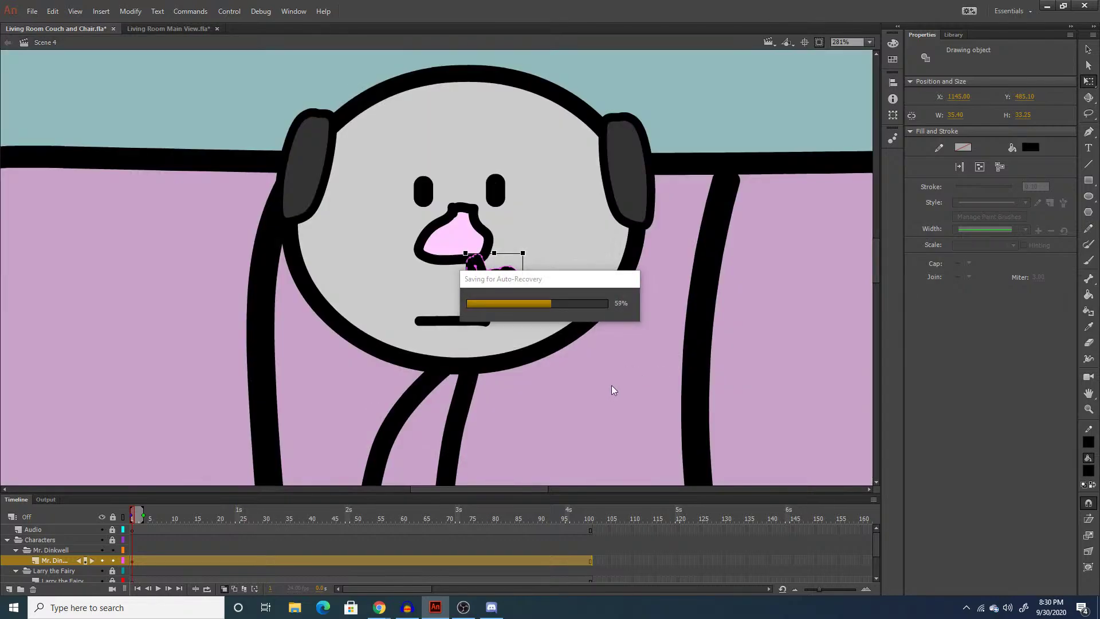
click(597, 386)
Set the brush stroke to 12 and paint the arm joining the body to the raised hand, replacing the first long version with a shorter one.
key(y)
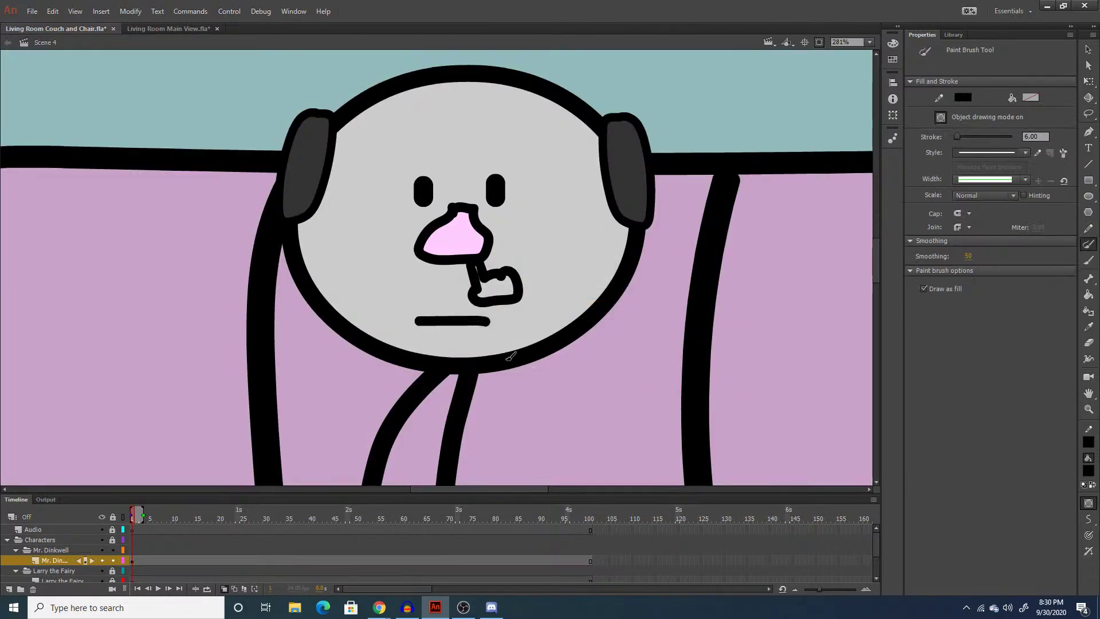
double_click(1035, 137)
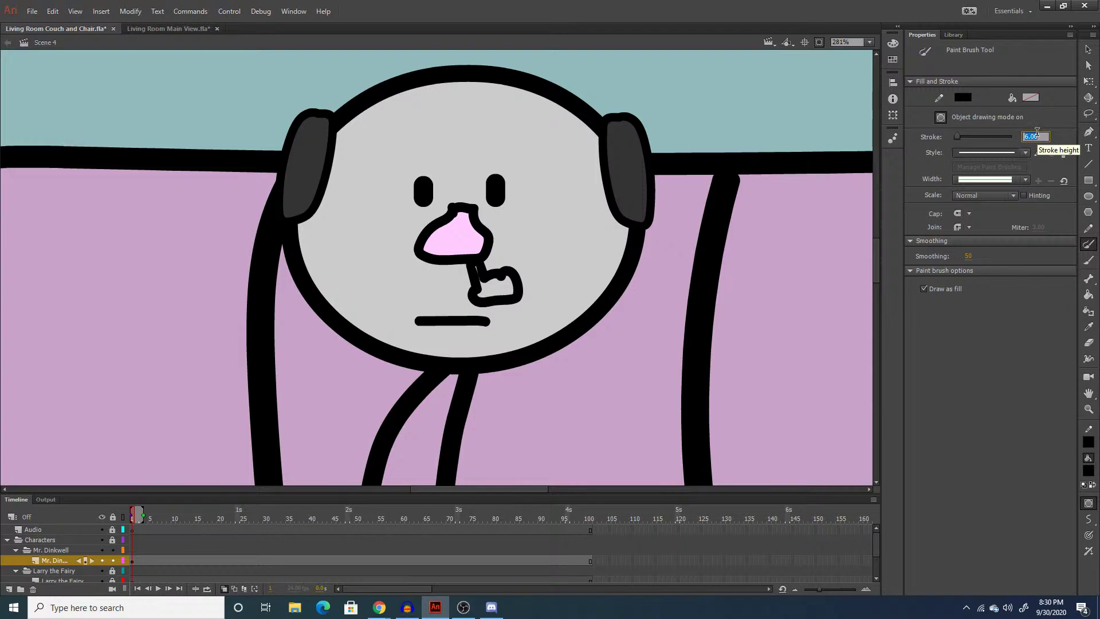
text(12)
key(Return)
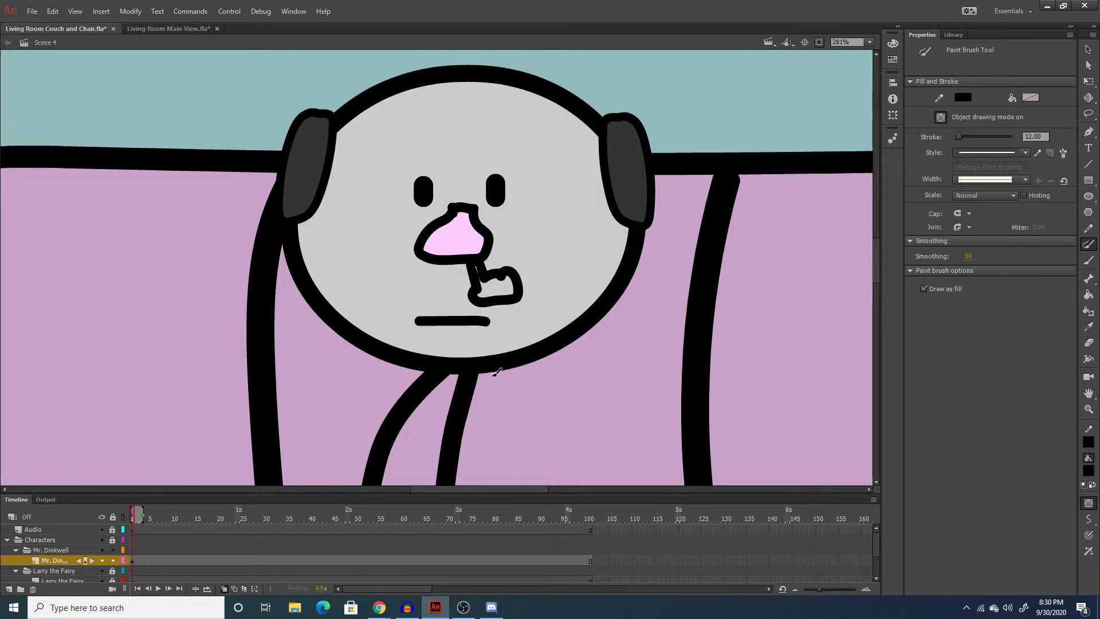
mouse_move(481, 372)
mouse_down()
mouse_move(511, 450)
mouse_move(520, 430)
mouse_move(500, 297)
mouse_up()
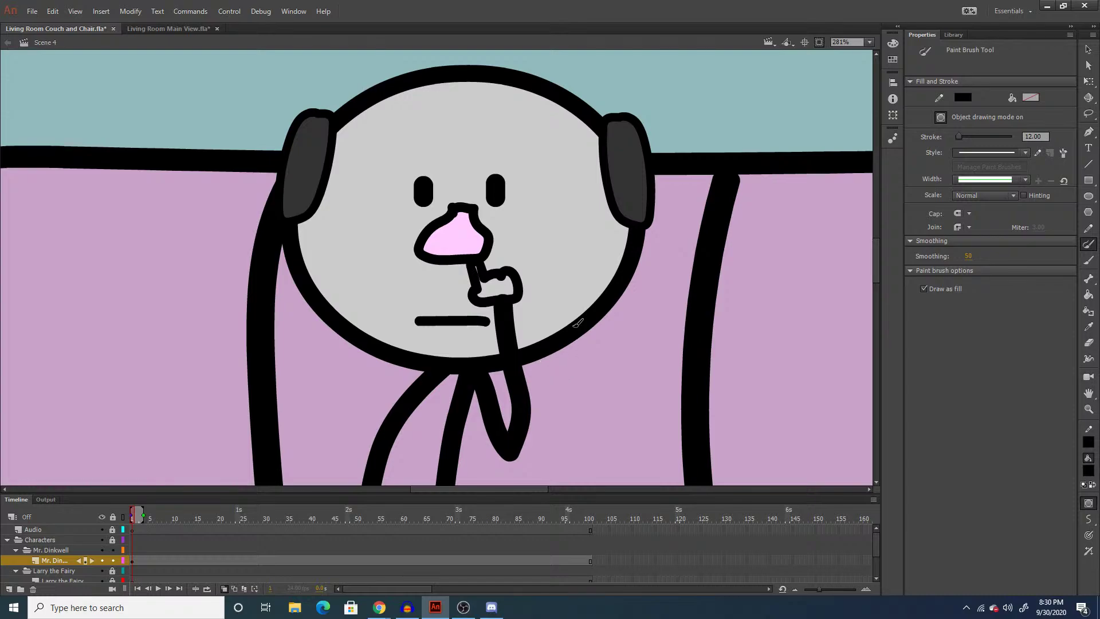
click(869, 46)
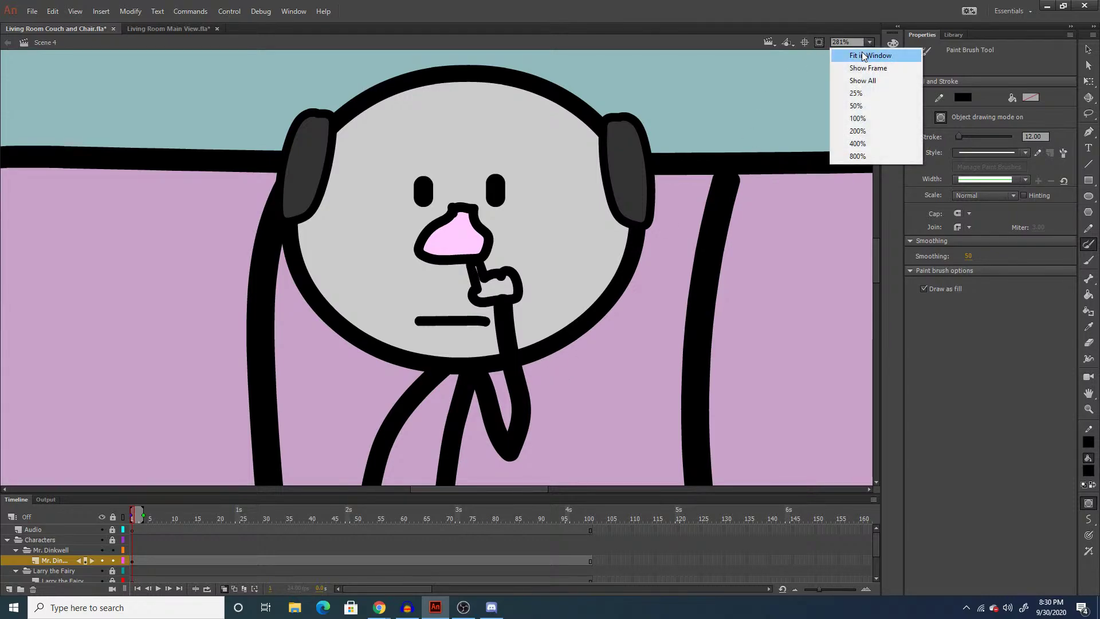
click(863, 51)
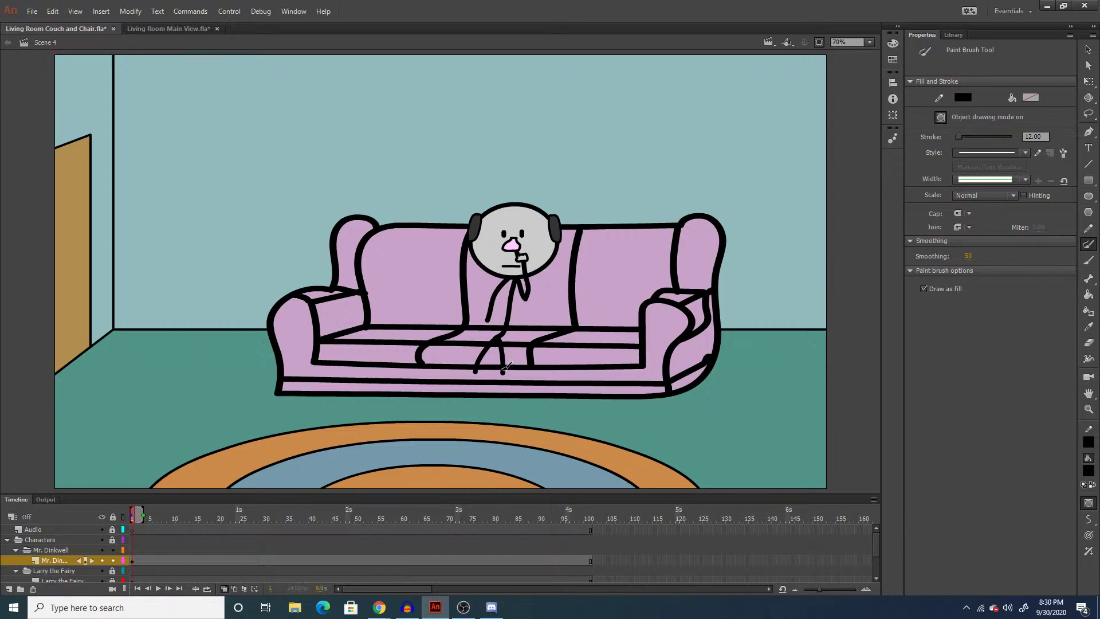
key(ctrl+z)
key(q)
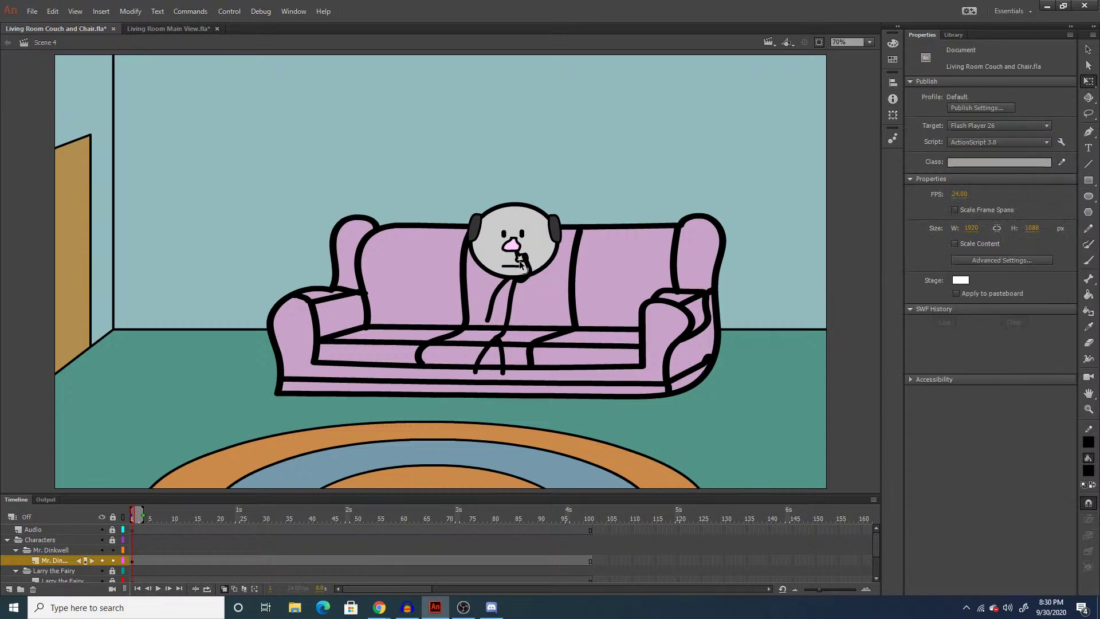
Bring Mr. Dinkwell's raised hand in front of the arm, and his nose in front of the fingertip.
click(519, 260)
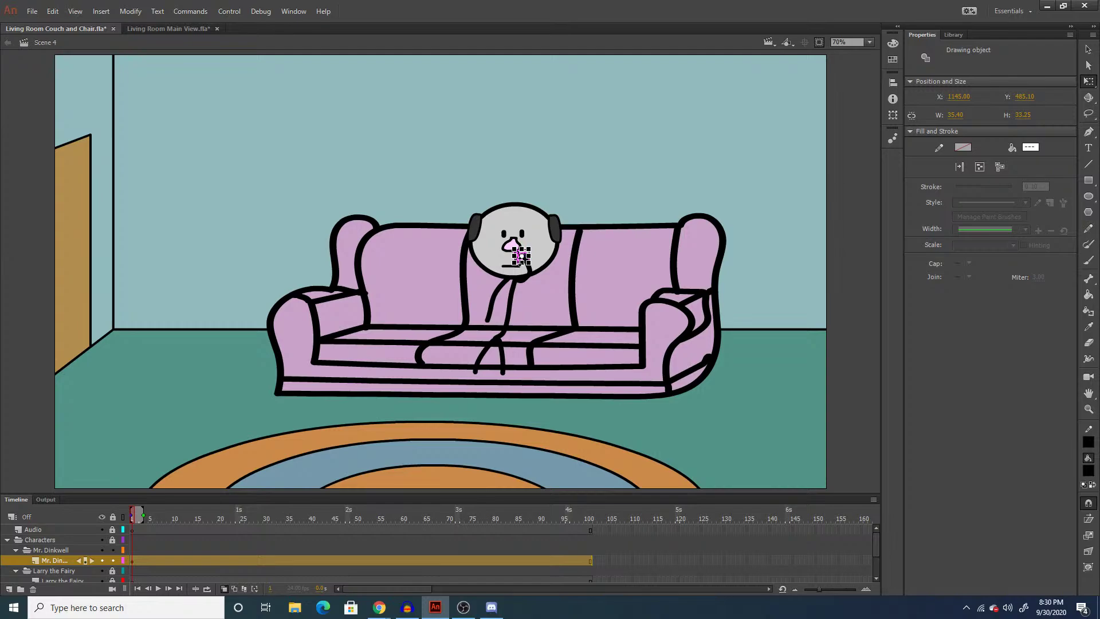
click(614, 271)
key(z)
click(562, 224)
click(485, 325)
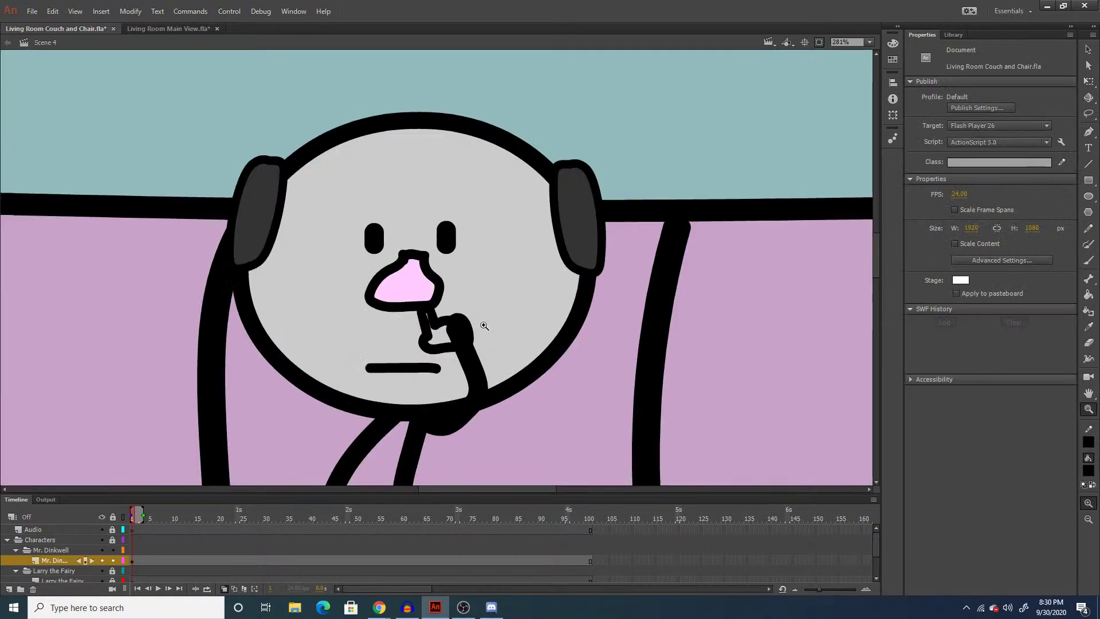
key(q)
click(431, 343)
key(ctrl+z)
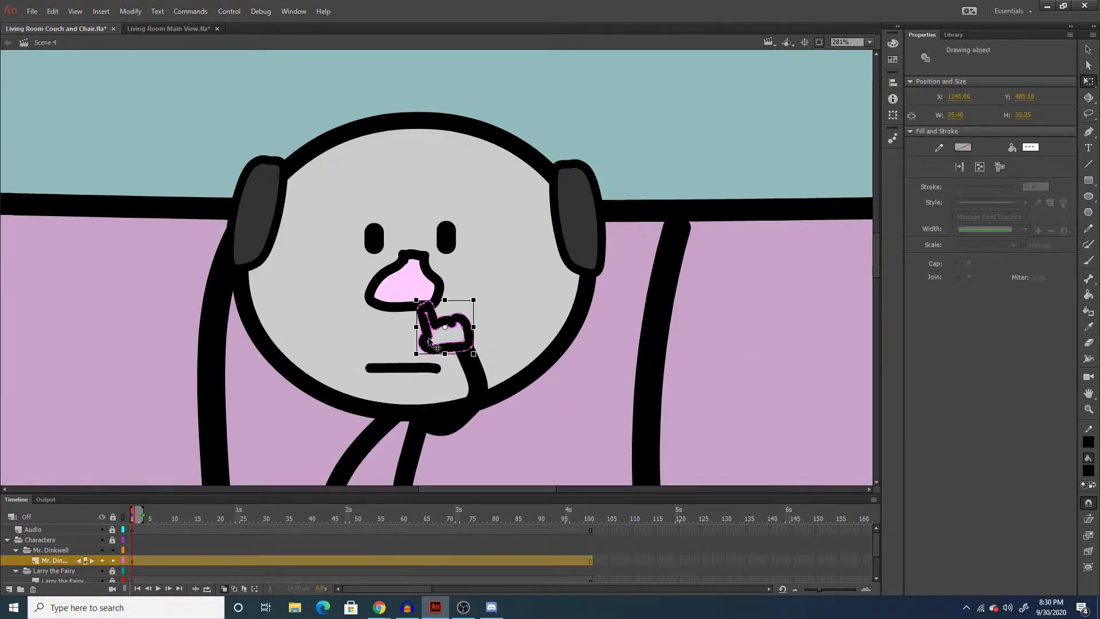
click(382, 297)
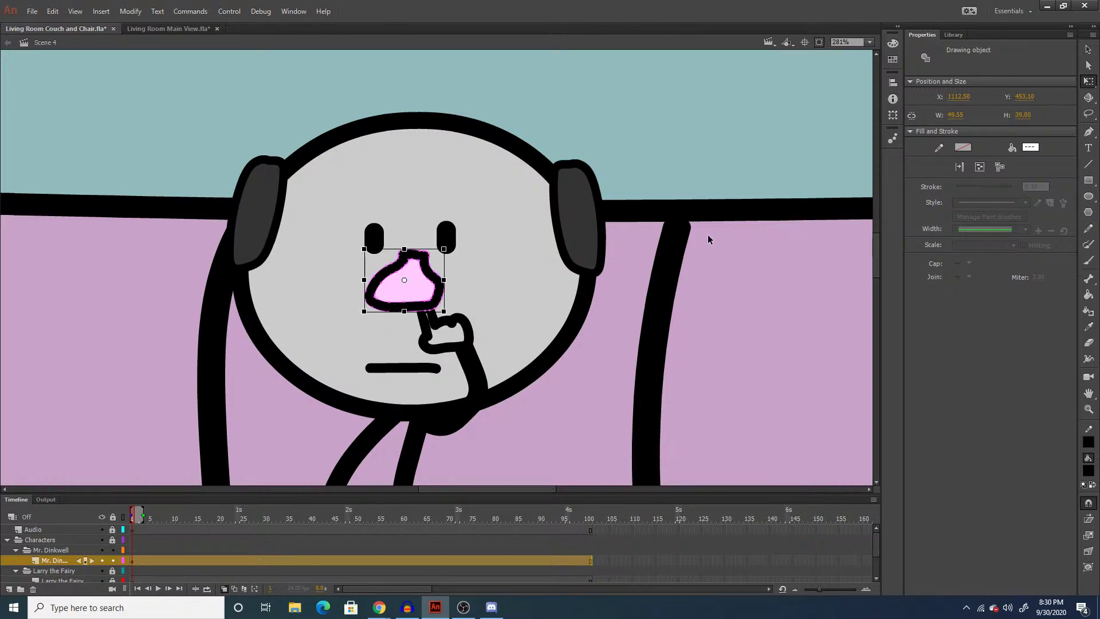
click(810, 110)
click(875, 56)
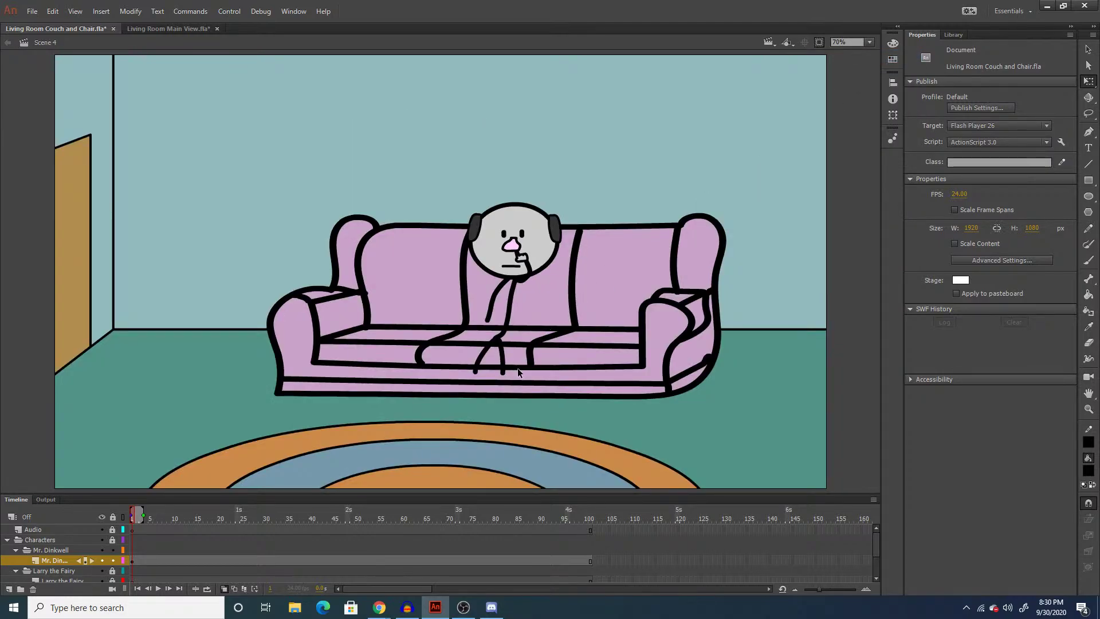
Add a keyframe at frame 3 of Mr. Dinkwell's layer and nudge the raised hand slightly.
click(142, 561)
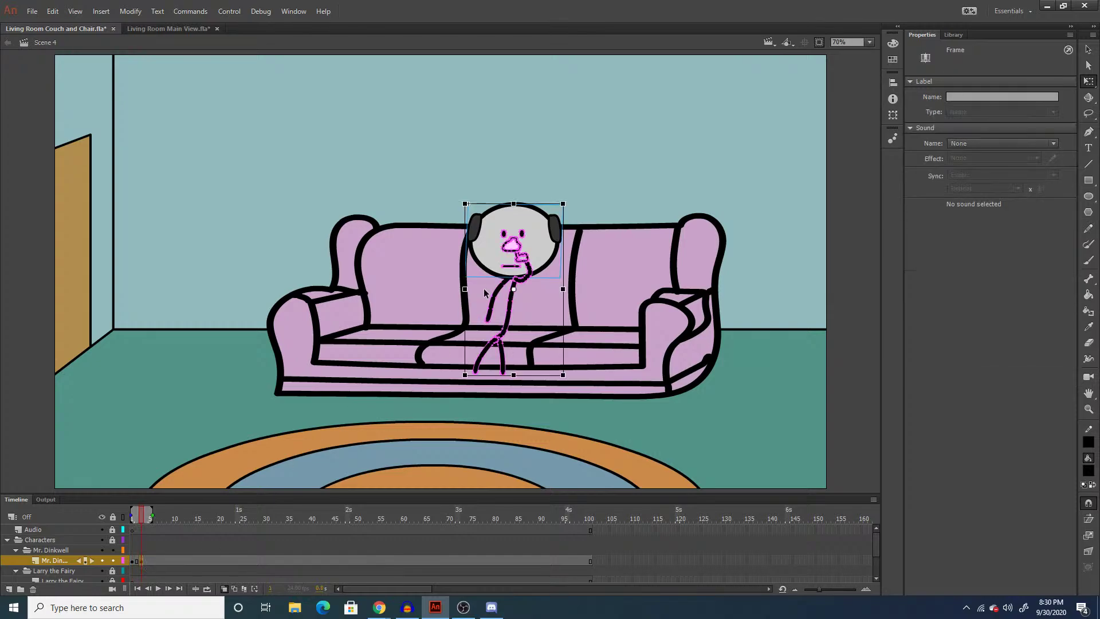
key(z)
click(513, 252)
click(550, 298)
click(615, 328)
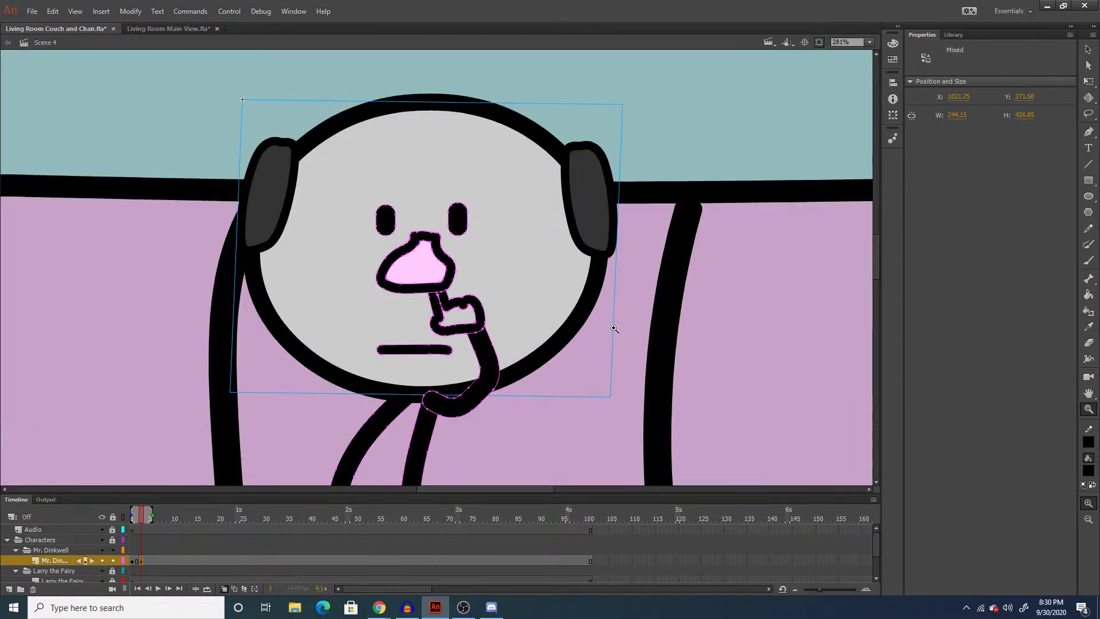
key(q)
click(455, 325)
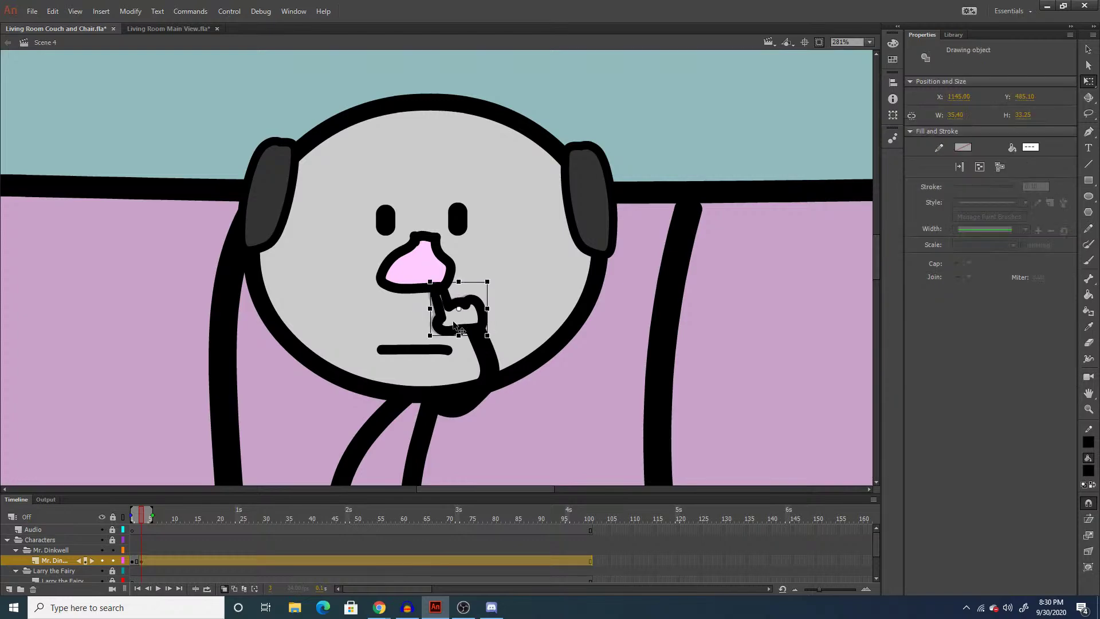
Add another keyframe at frame 4 and nudge Mr. Dinkwell's hand again for a small rubbing motion.
key(F6)
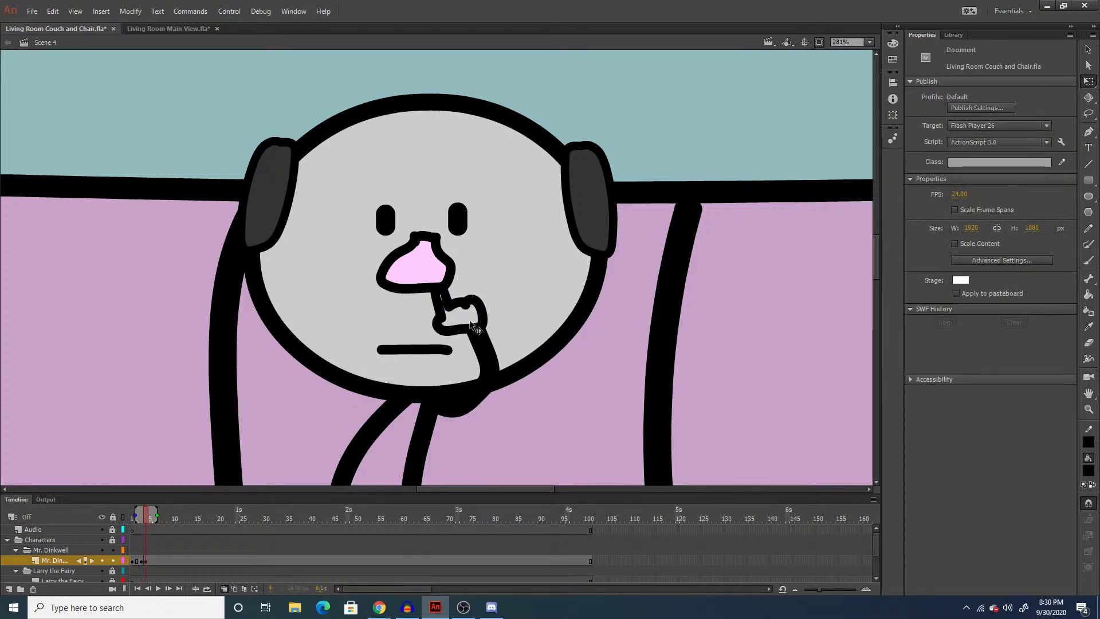
click(470, 324)
click(870, 42)
click(859, 55)
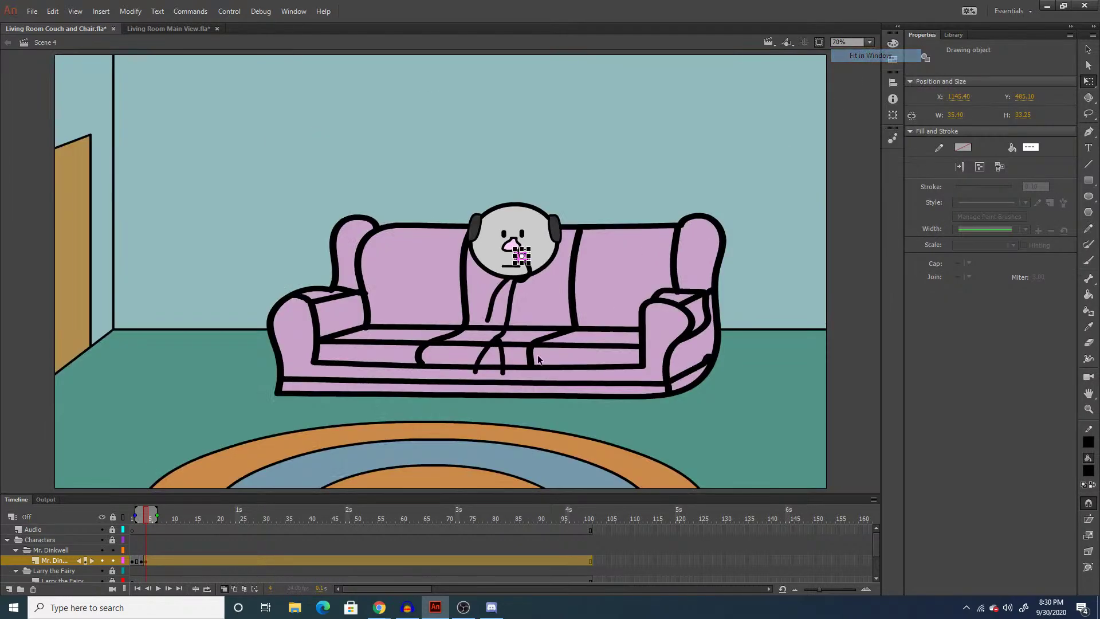
Duplicate Mr. Dinkwell's keyframes from frames 3 and 4 to frames 10 and 11, and play the animation back.
click(190, 507)
click(144, 561)
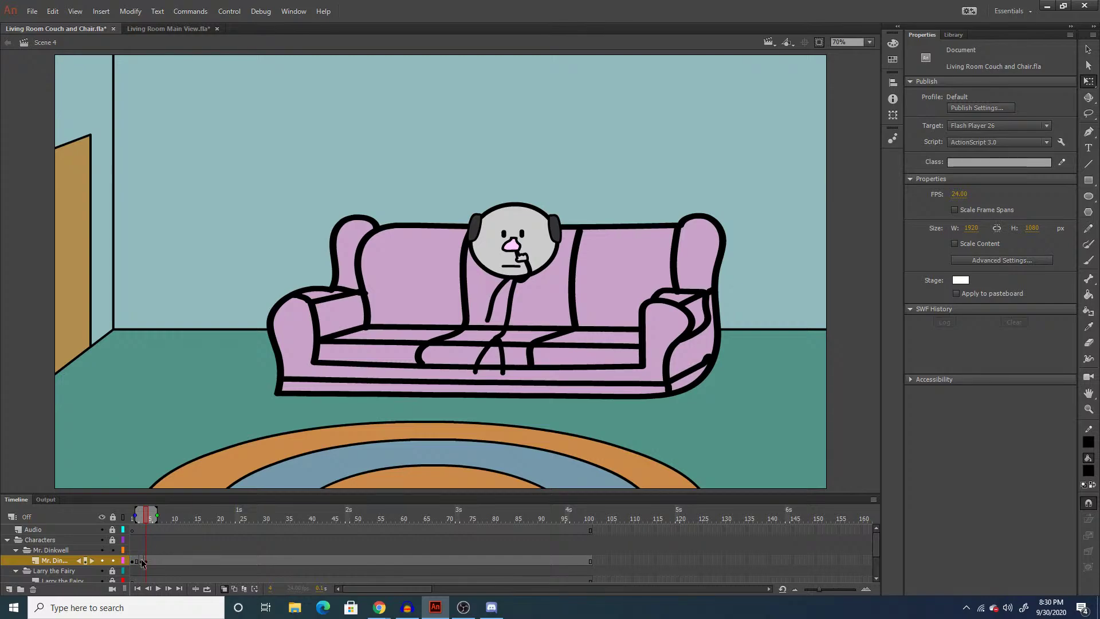
click(145, 560)
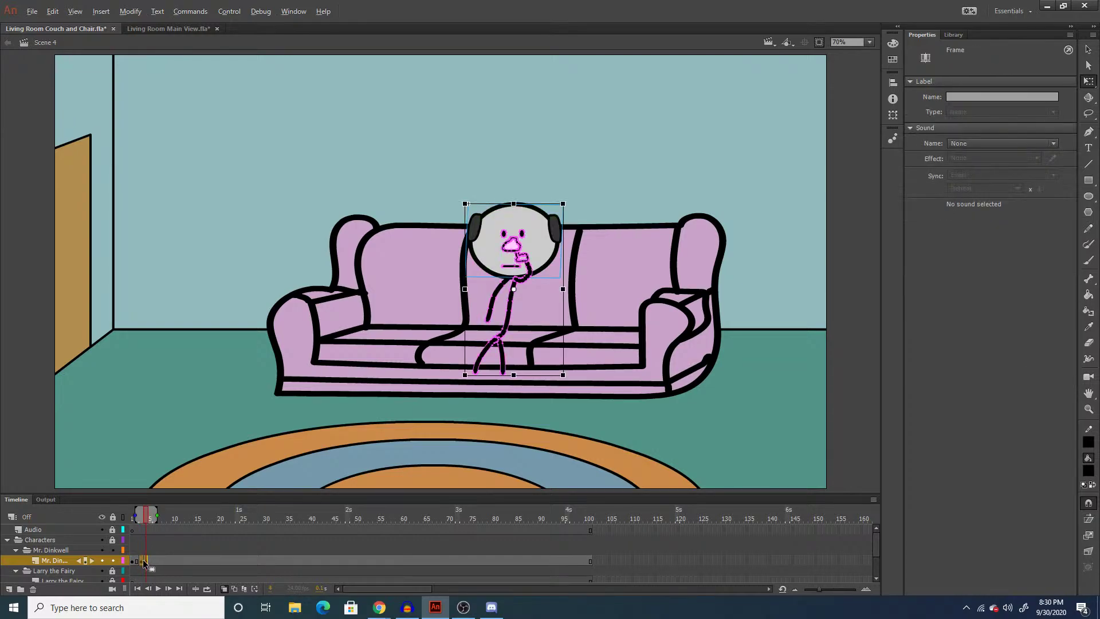
drag(143, 559, 176, 561)
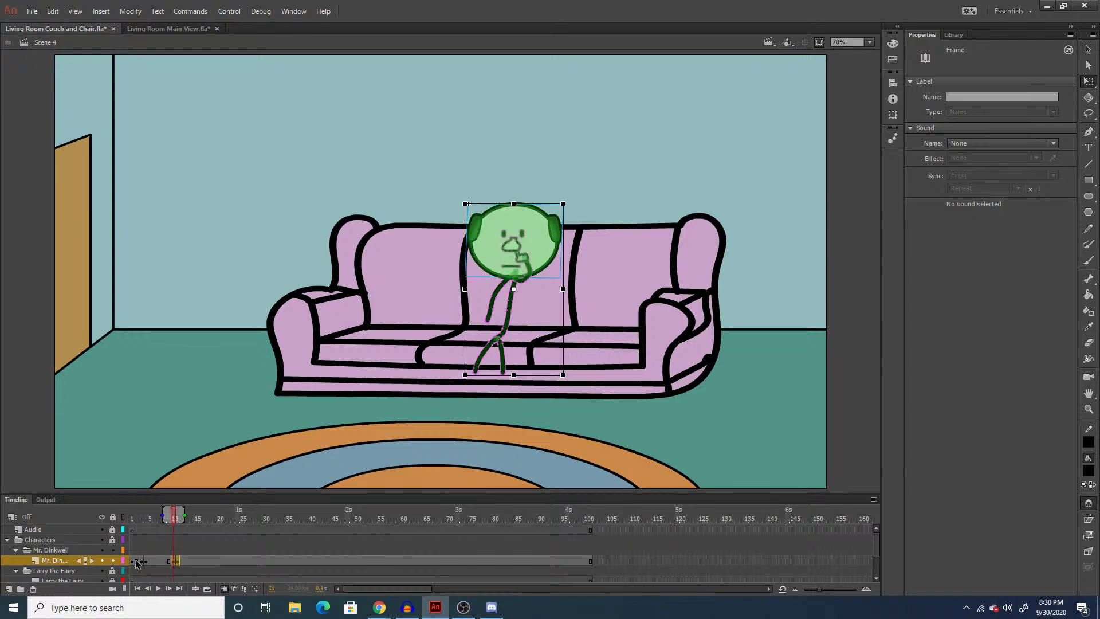
click(256, 516)
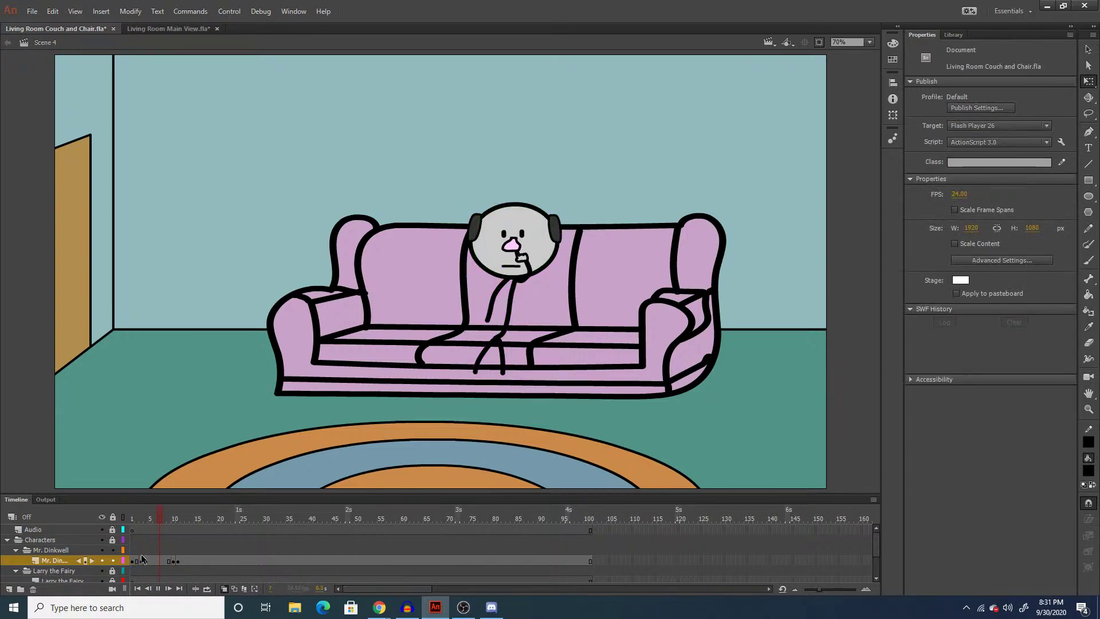
Duplicate Mr. Dinkwell's keyframes from frames 10 and 11 to frames 18 and 19, and preview the timing.
click(174, 561)
click(177, 559)
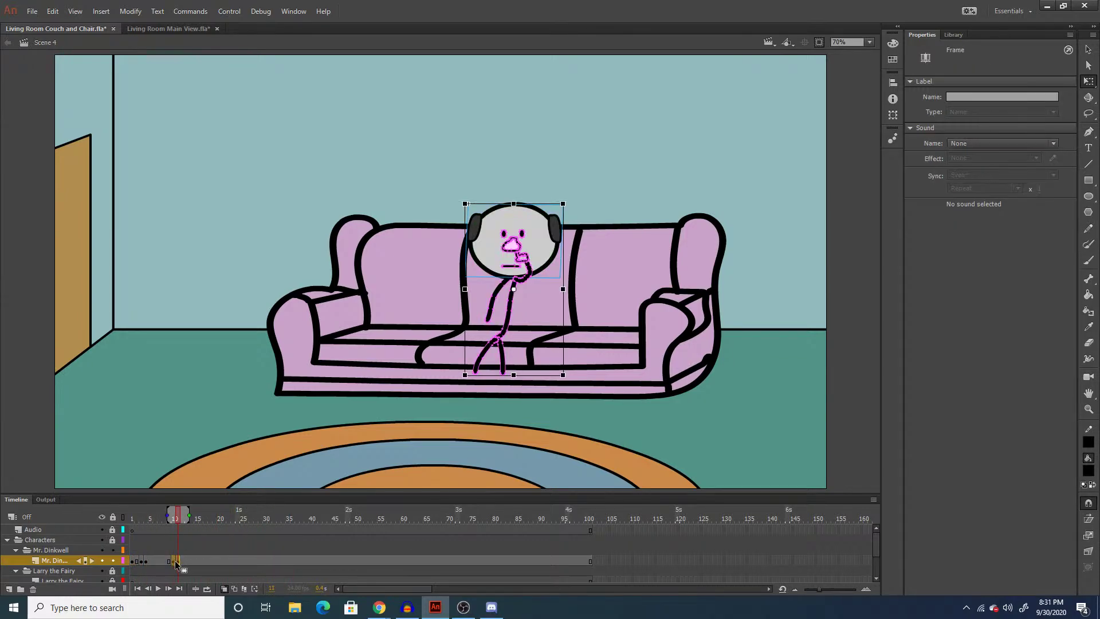
drag(177, 560, 210, 561)
key(Return)
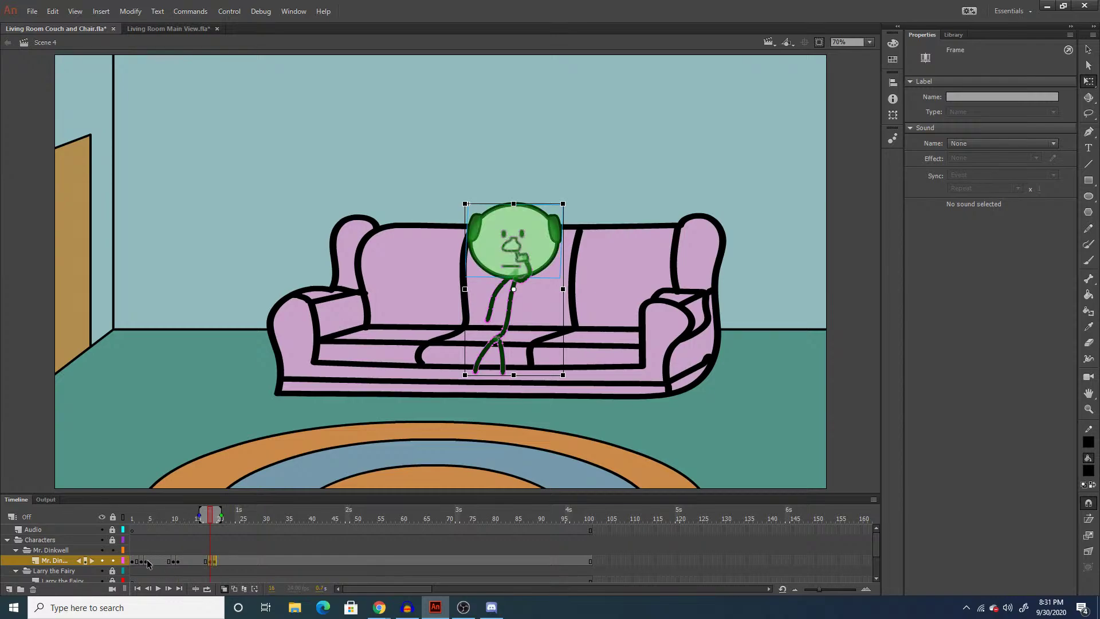
click(260, 550)
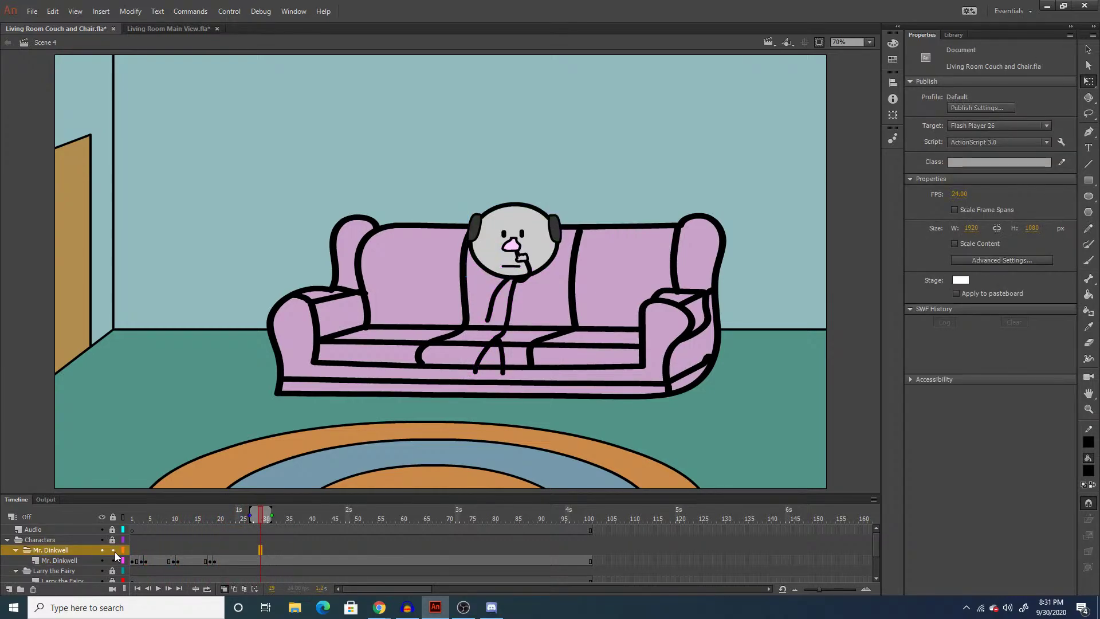
Add a keyframe at frame 28 on Larry the Fairy's layer.
click(43, 552)
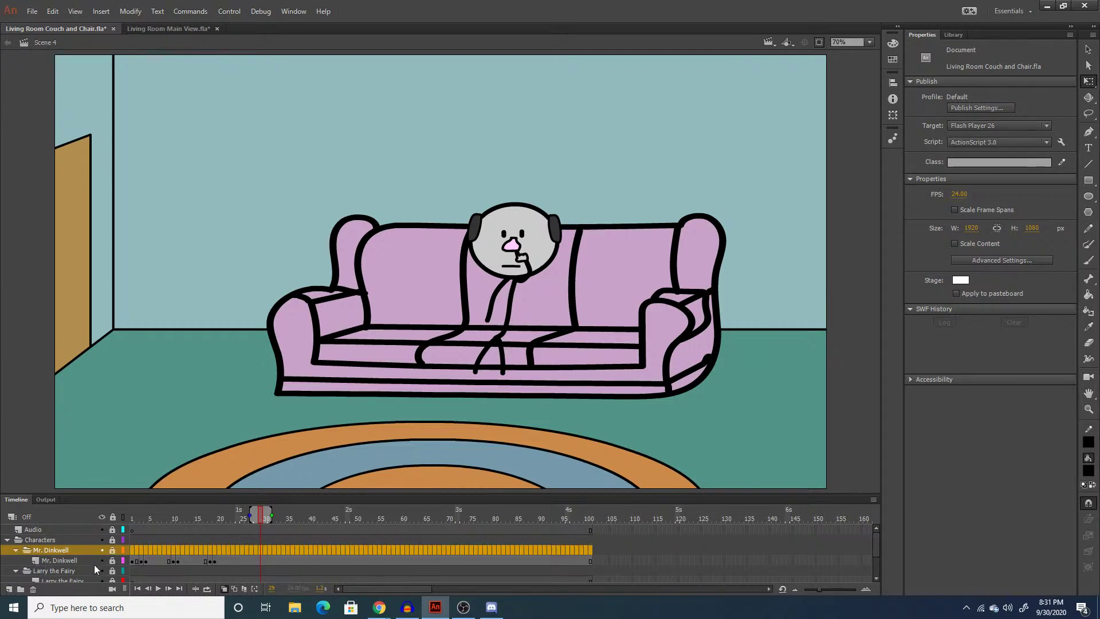
scroll(195, 548, down, 2)
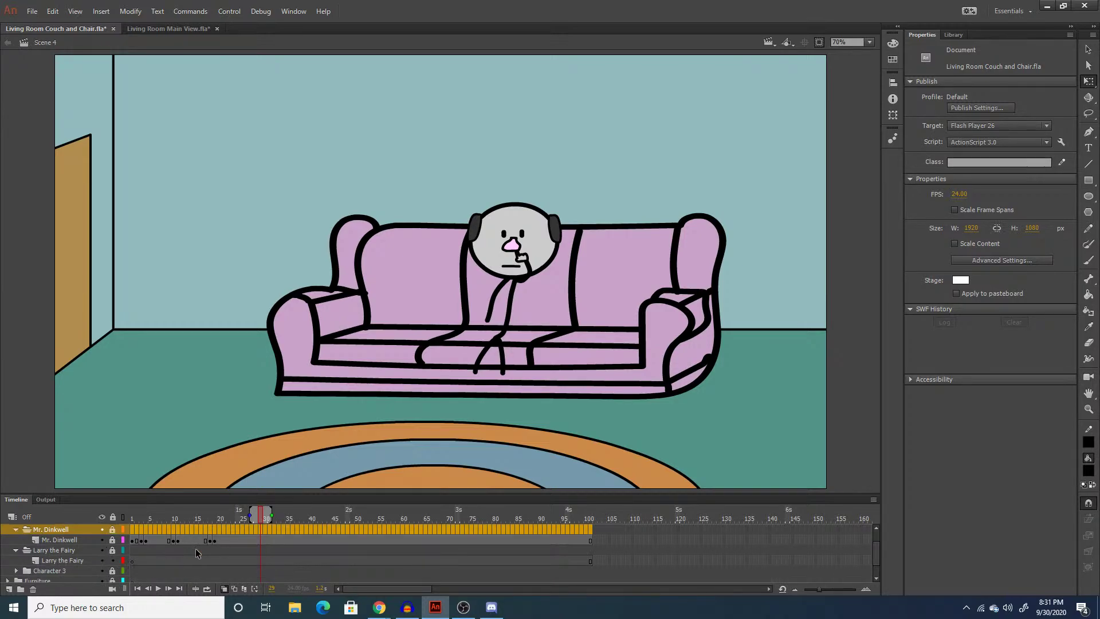
click(241, 560)
click(256, 561)
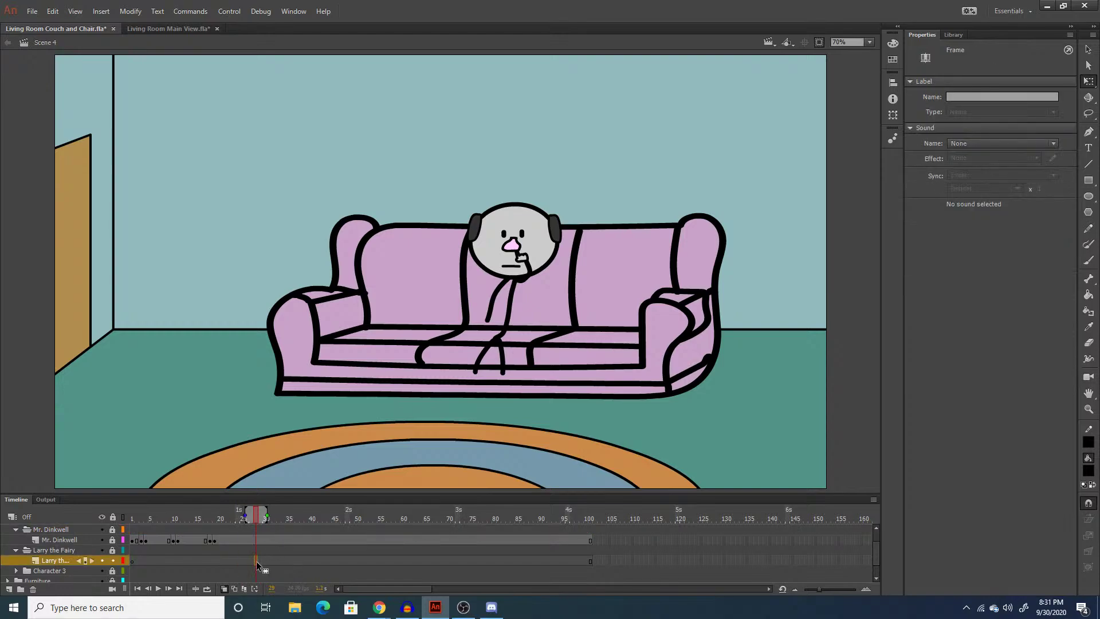
Copy the Larry the Fairy symbol from the Living Room Main View library into the Living Room Couch and Chair library.
click(950, 35)
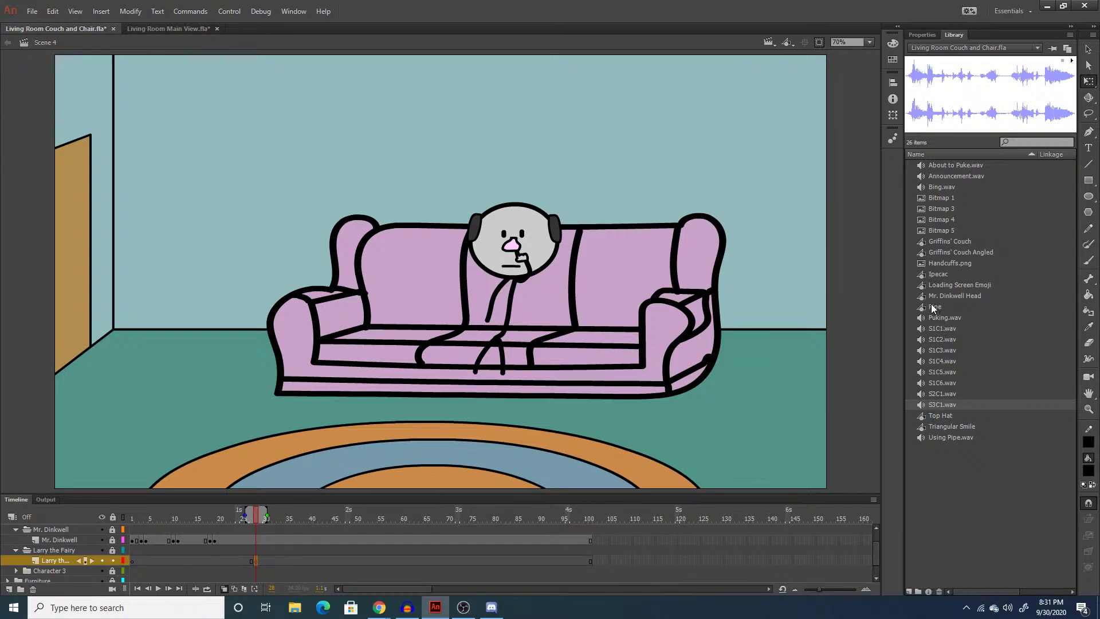
click(178, 28)
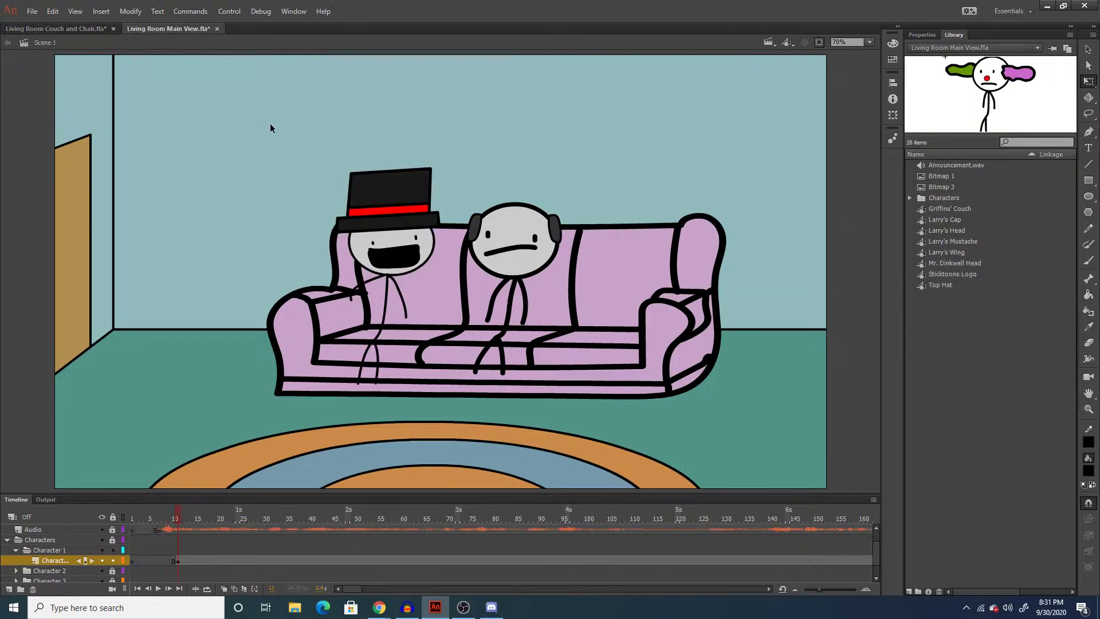
click(909, 199)
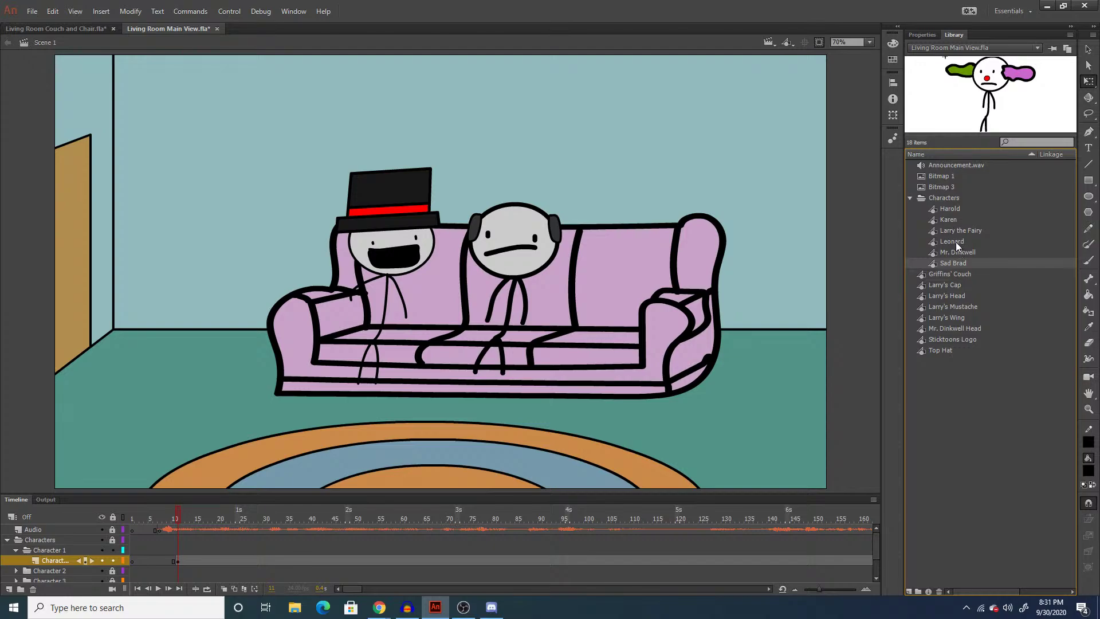
click(954, 229)
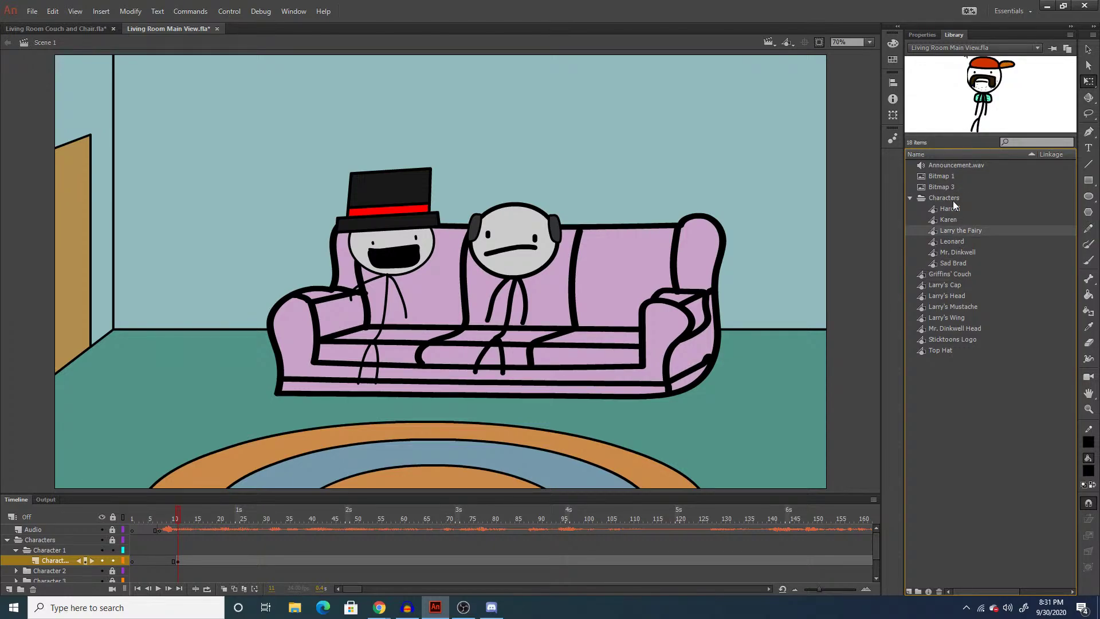
right_click(954, 229)
click(981, 250)
click(86, 29)
right_click(974, 473)
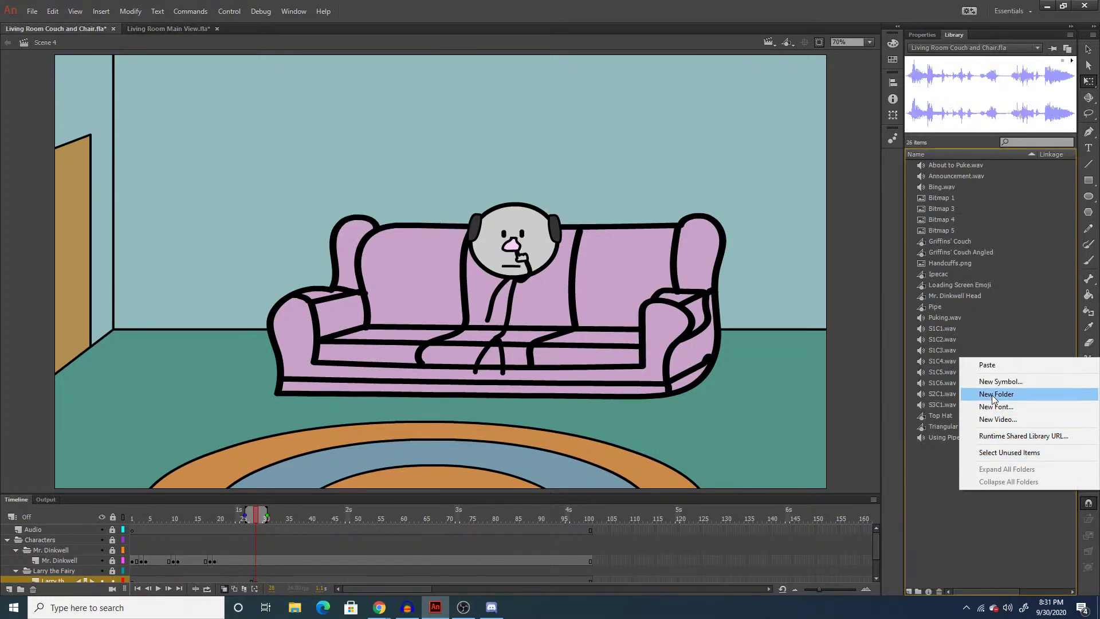
click(988, 365)
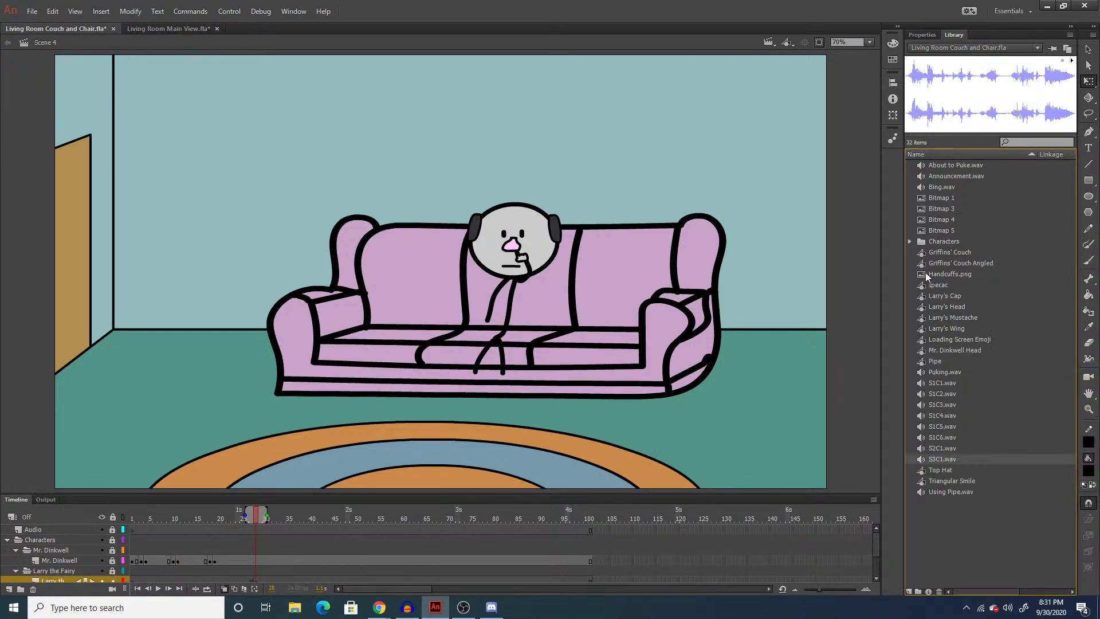
Place the Larry the Fairy symbol on the stage, seated on the couch's left cushion beside Mr. Dinkwell.
click(910, 241)
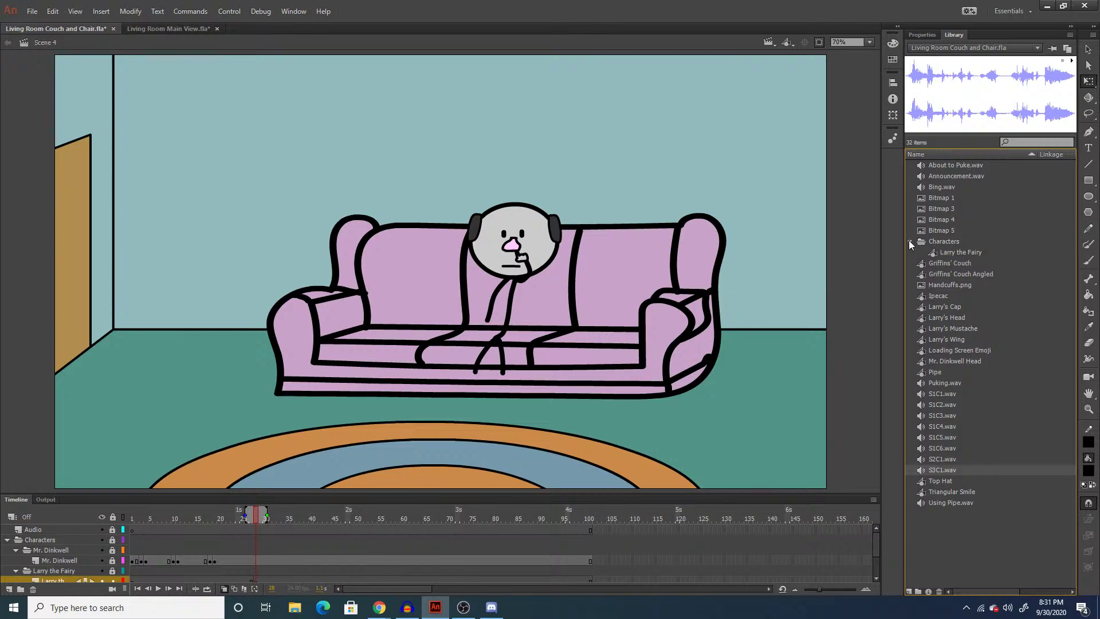
click(948, 251)
drag(961, 121, 755, 200)
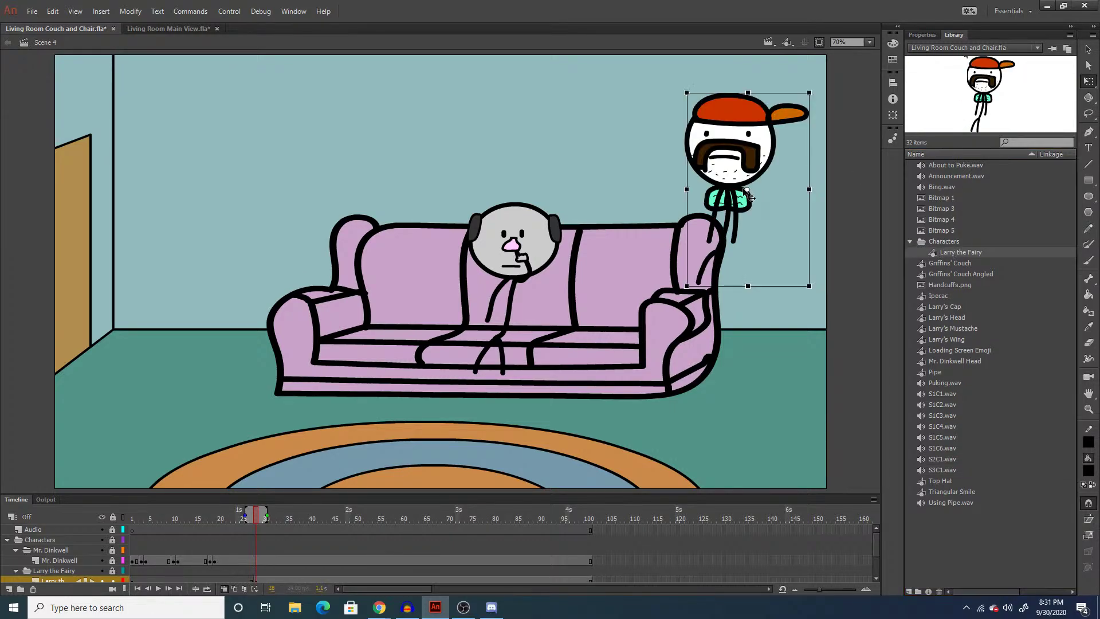
drag(706, 155, 392, 248)
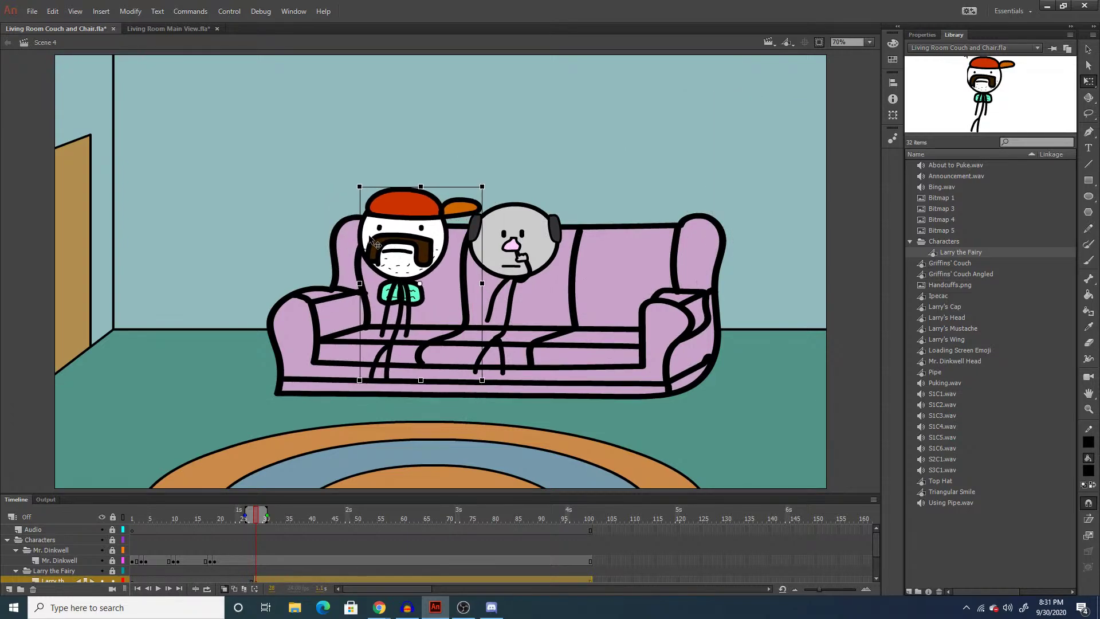
click(325, 212)
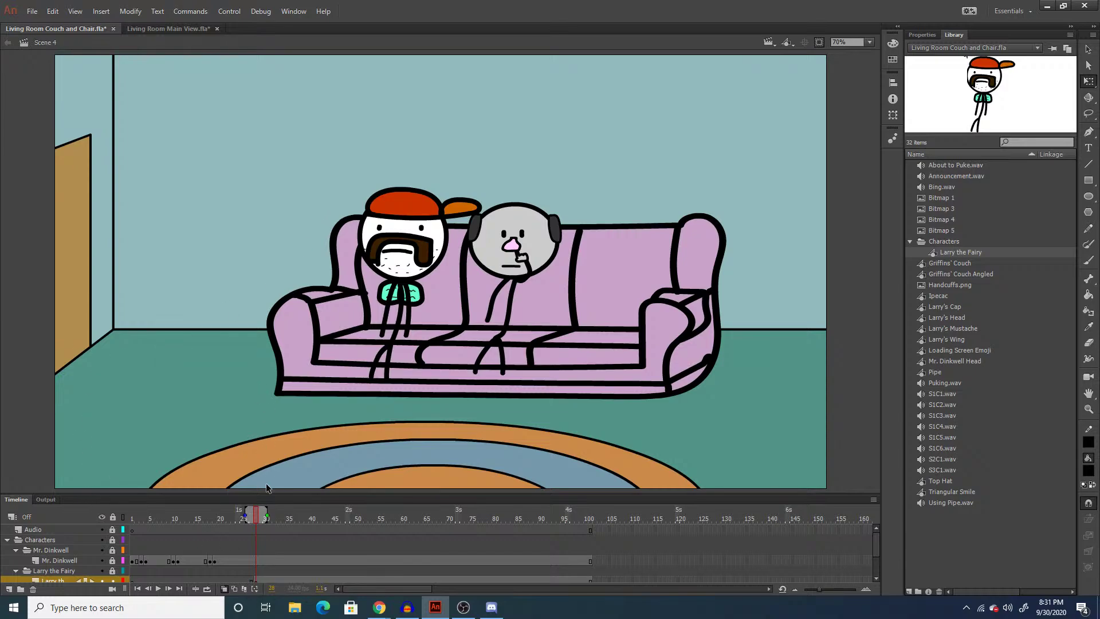
Add a keyframe at frame 28 of the Audio layer, place Bing.wav there, and play it back.
click(255, 530)
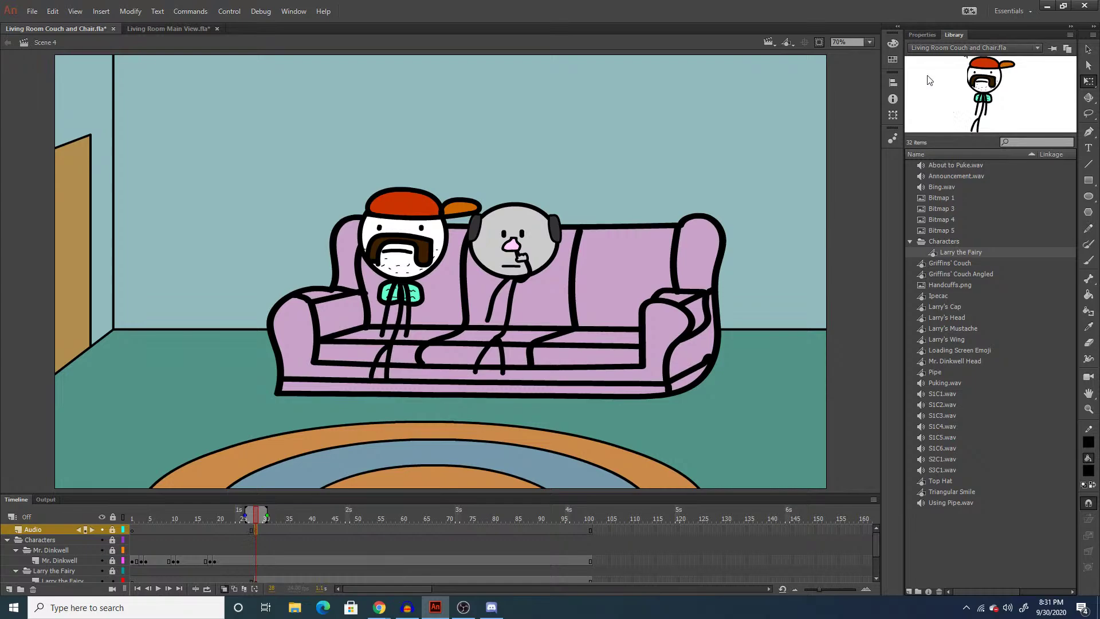
drag(935, 189, 561, 217)
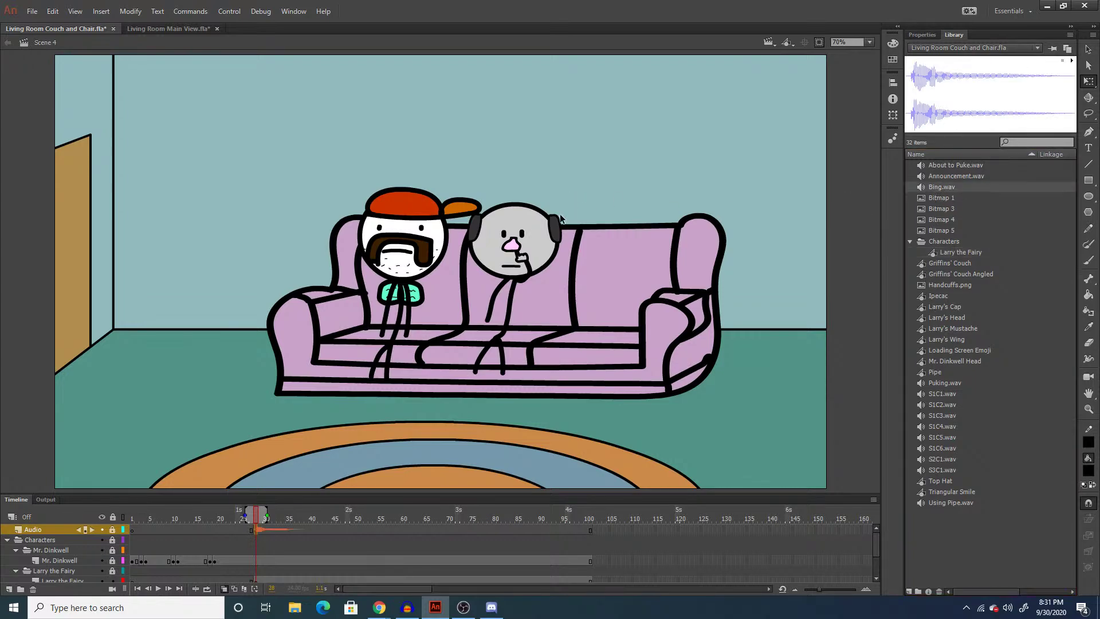
key(Return)
click(314, 540)
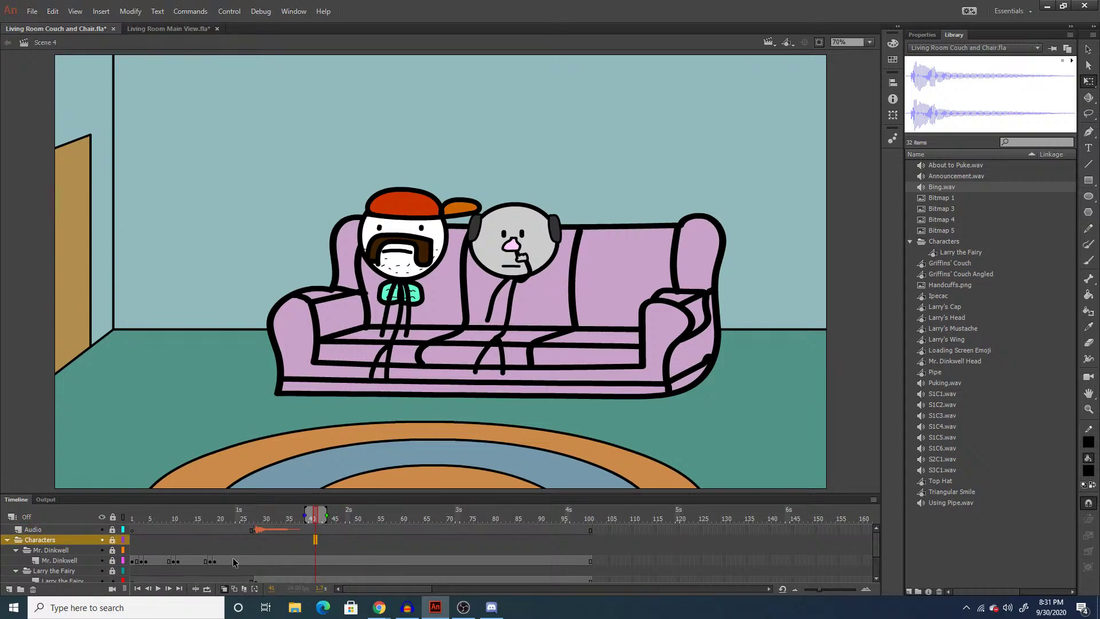
Switch to Audacity and record a short voice clip on the empty audio track.
scroll(233, 558, down, 1)
click(417, 607)
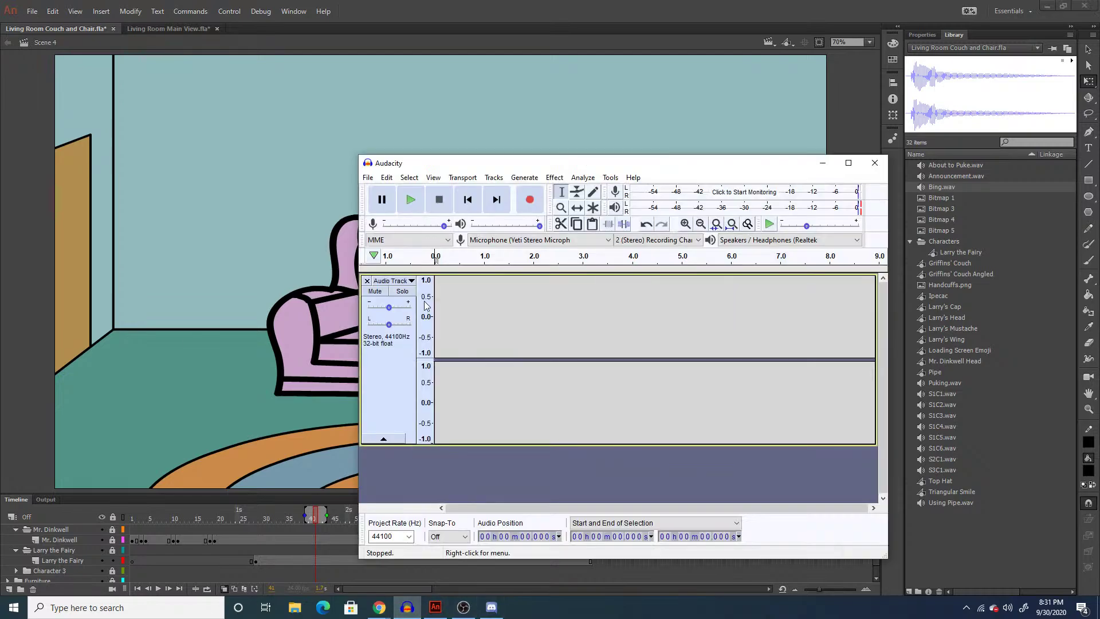
click(530, 200)
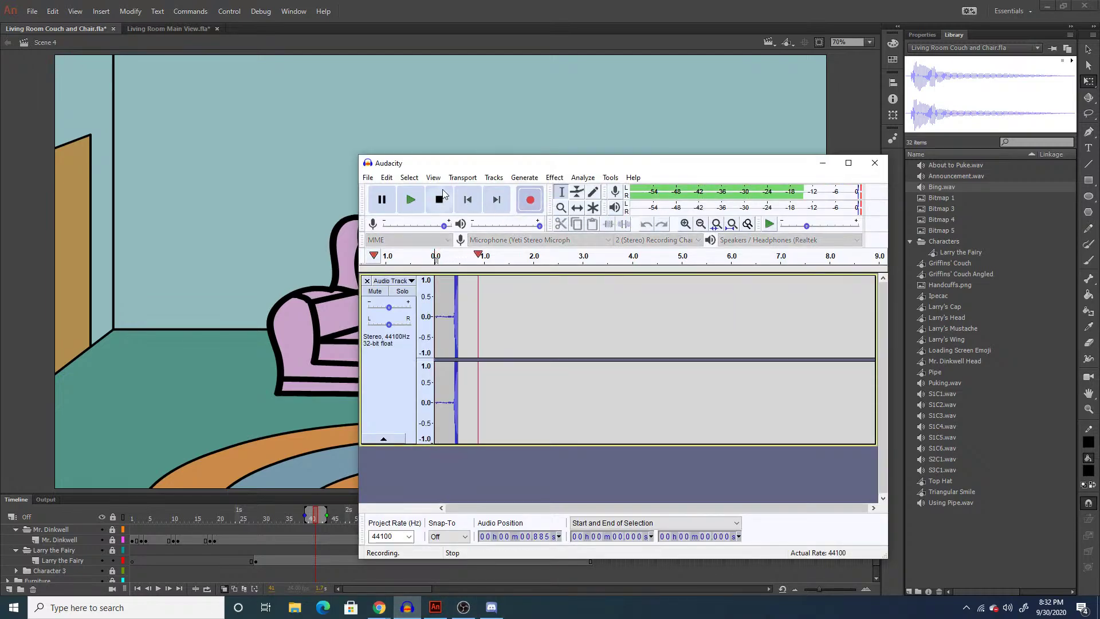
click(436, 200)
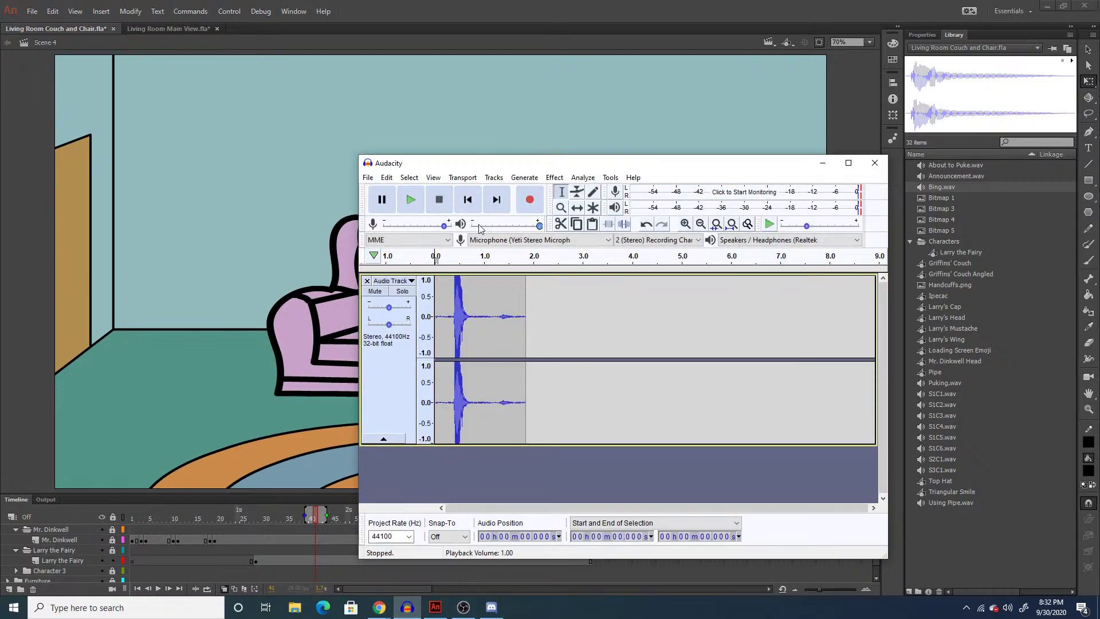
Trim the silence before and after the recorded sound.
drag(560, 310, 435, 317)
key(Delete)
key(Delete)
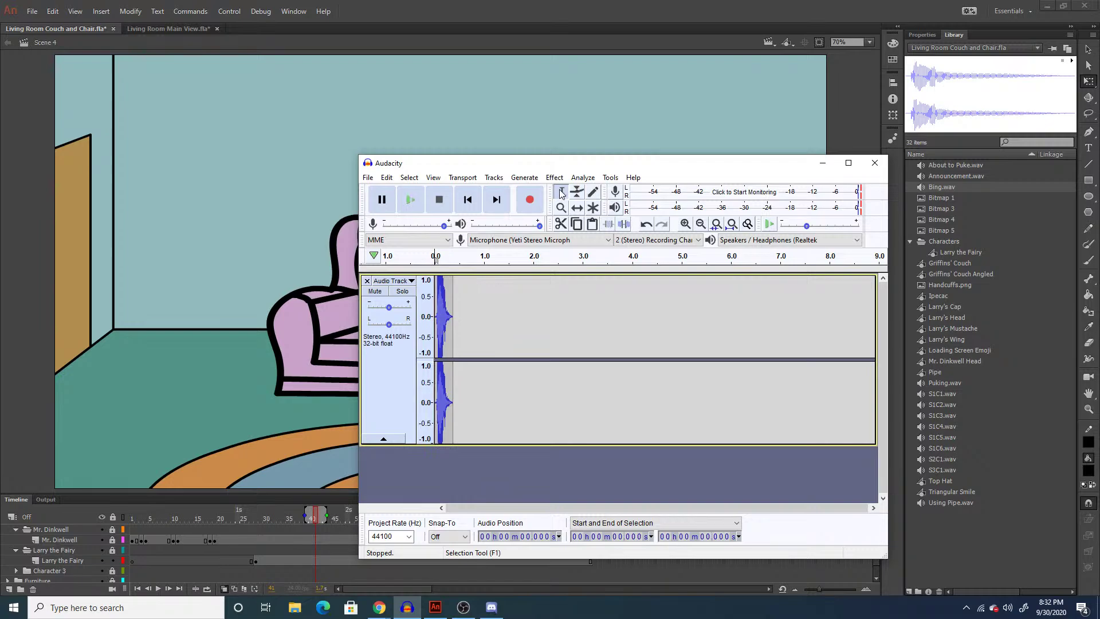
Amplify the trimmed clip by -1.7 dB.
click(555, 178)
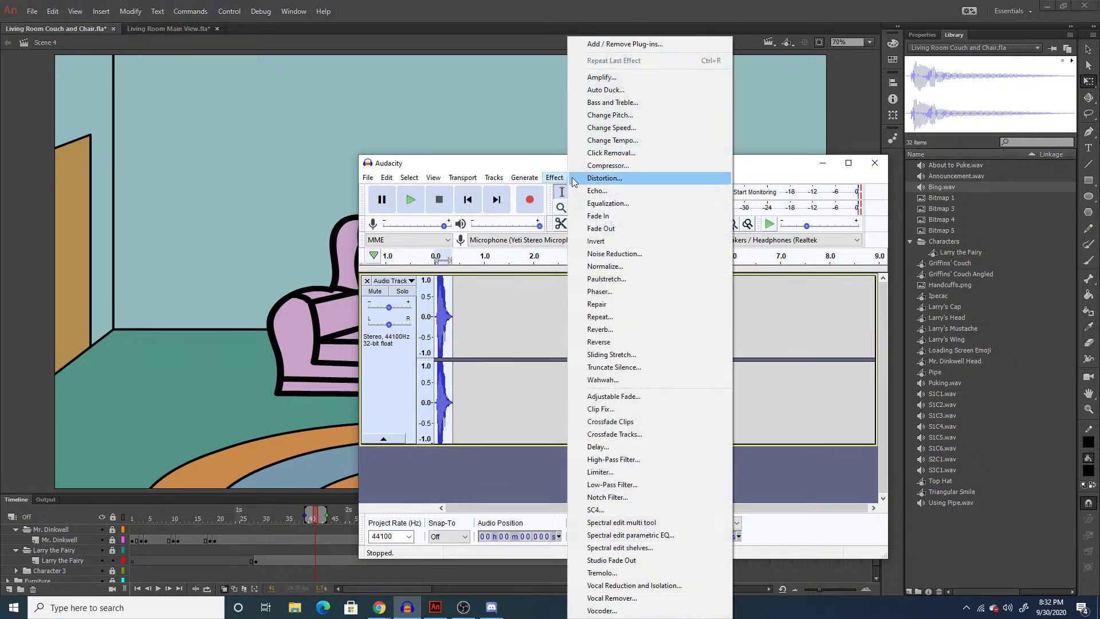
click(617, 77)
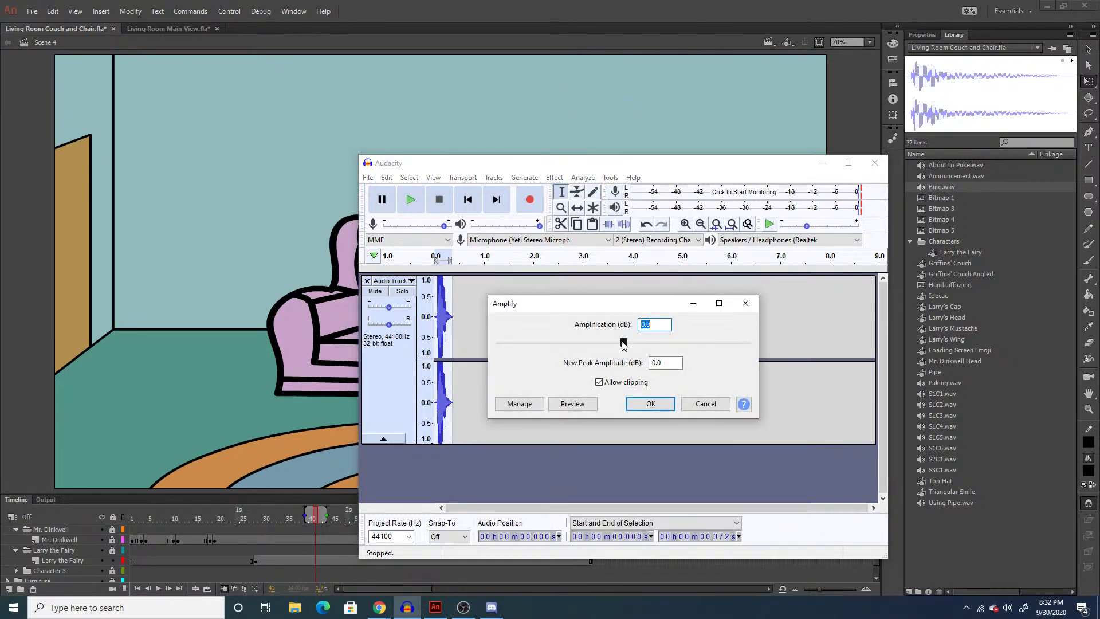
drag(623, 342, 619, 346)
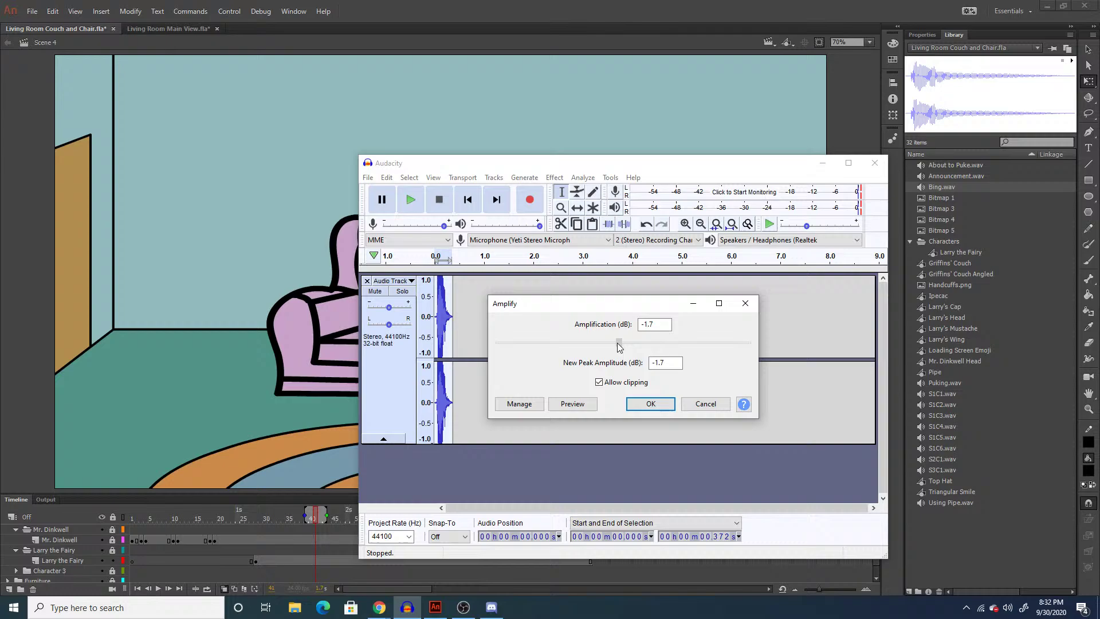
click(650, 403)
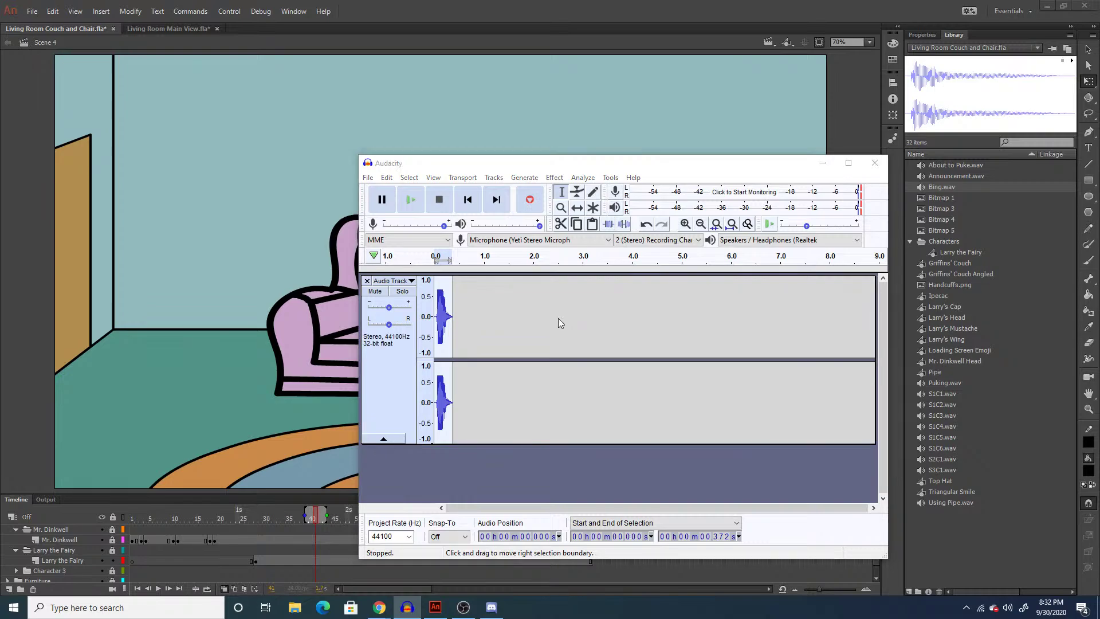
Export the clip to the Audio folder as S4C1 in WAV format, and clear it from the track.
key(ctrl+shift+e)
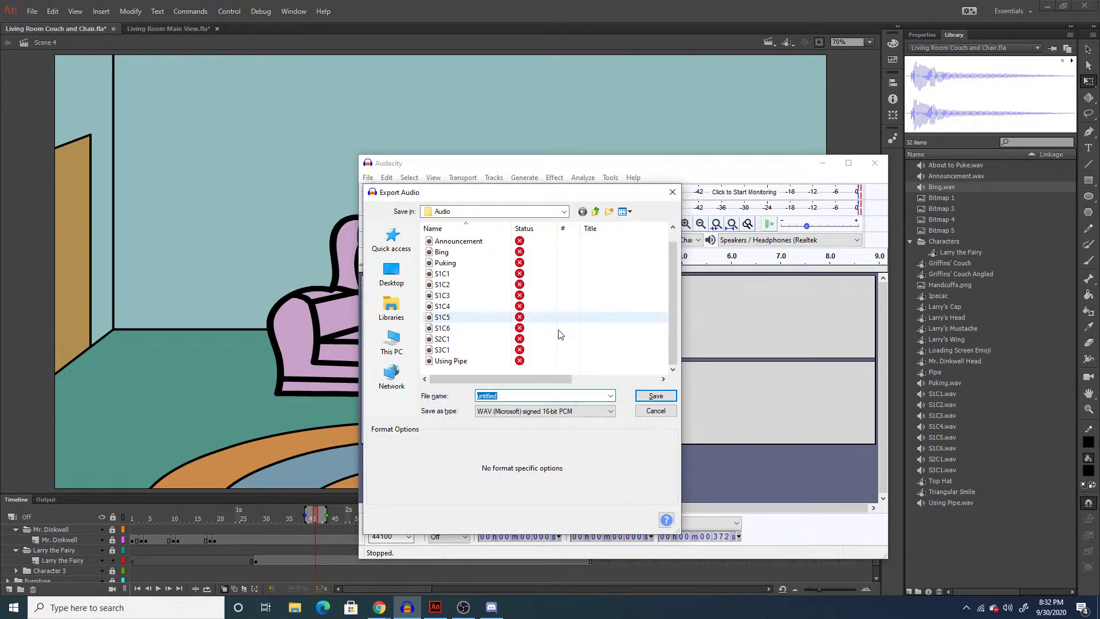
text(S3)
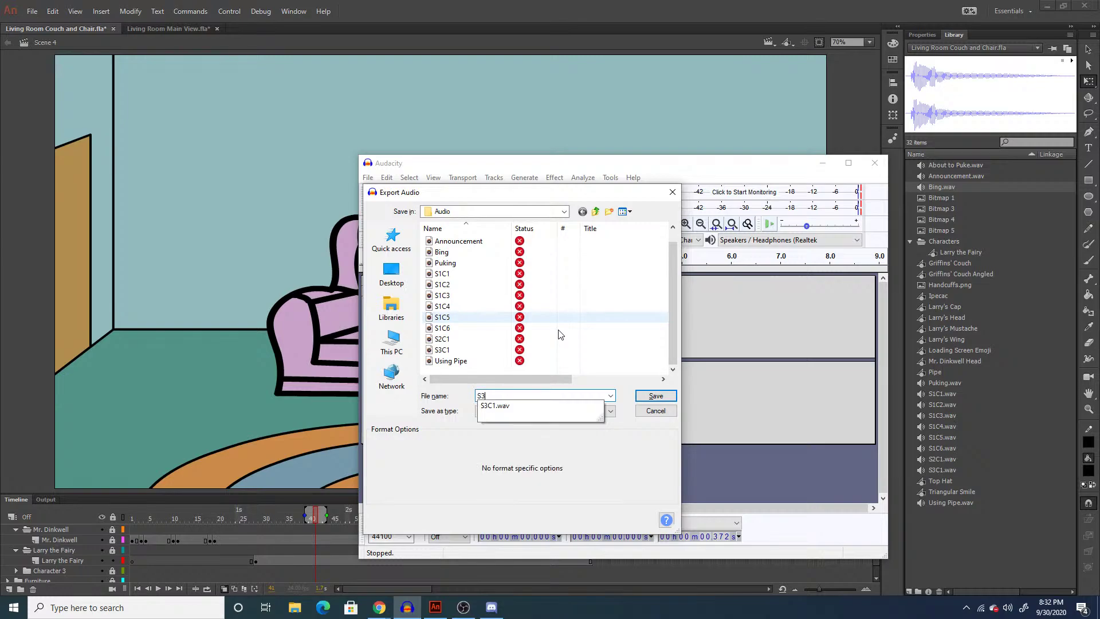
key(BackSpace)
text(4C1)
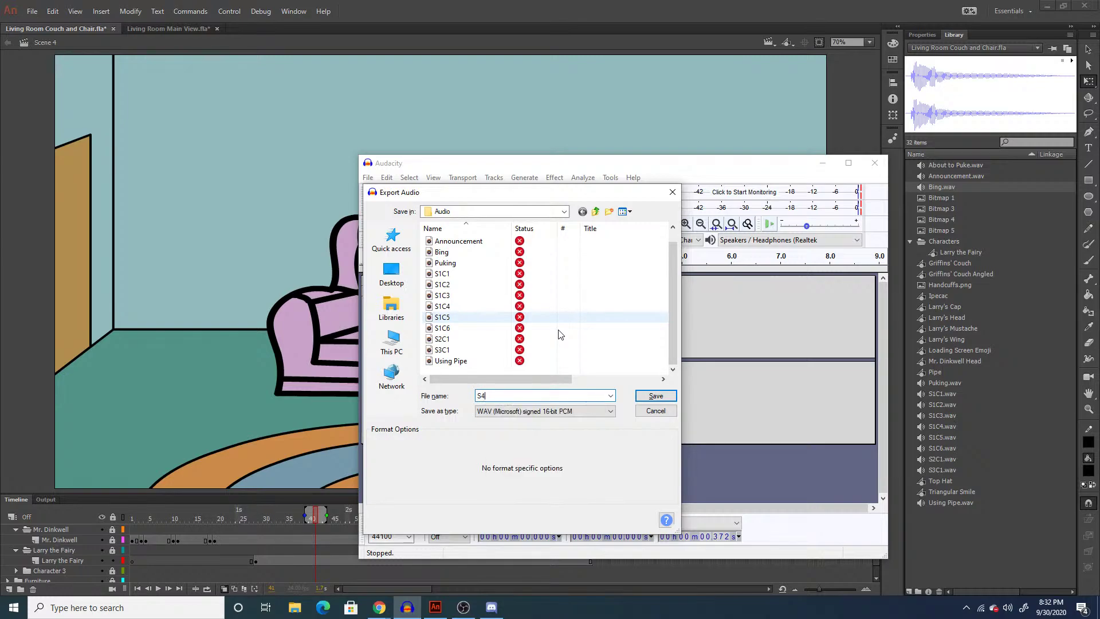
key(Return)
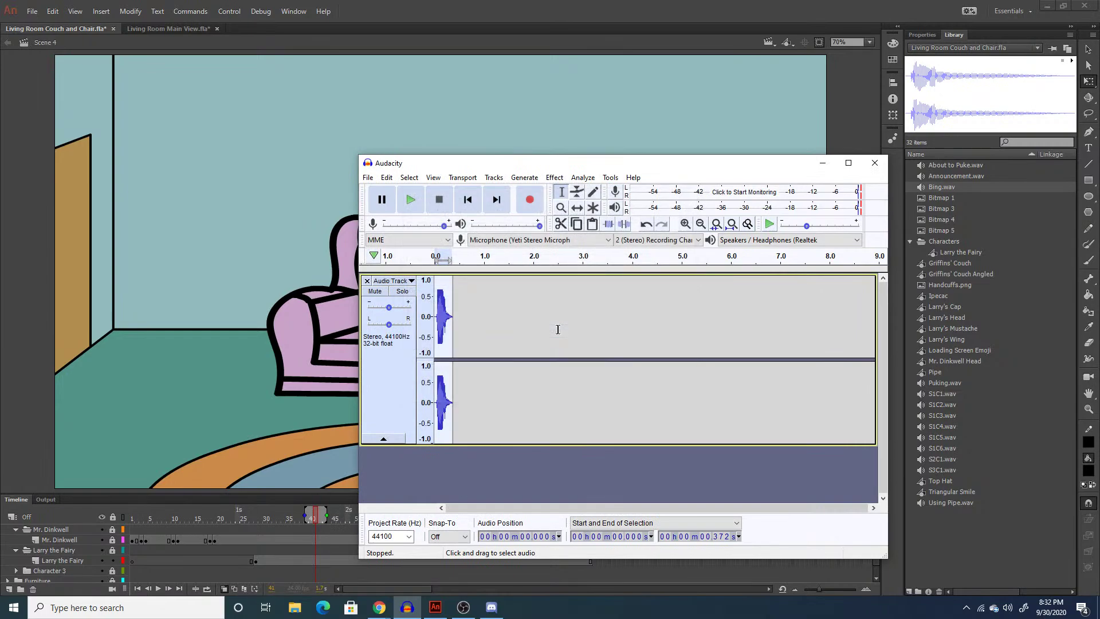
key(Delete)
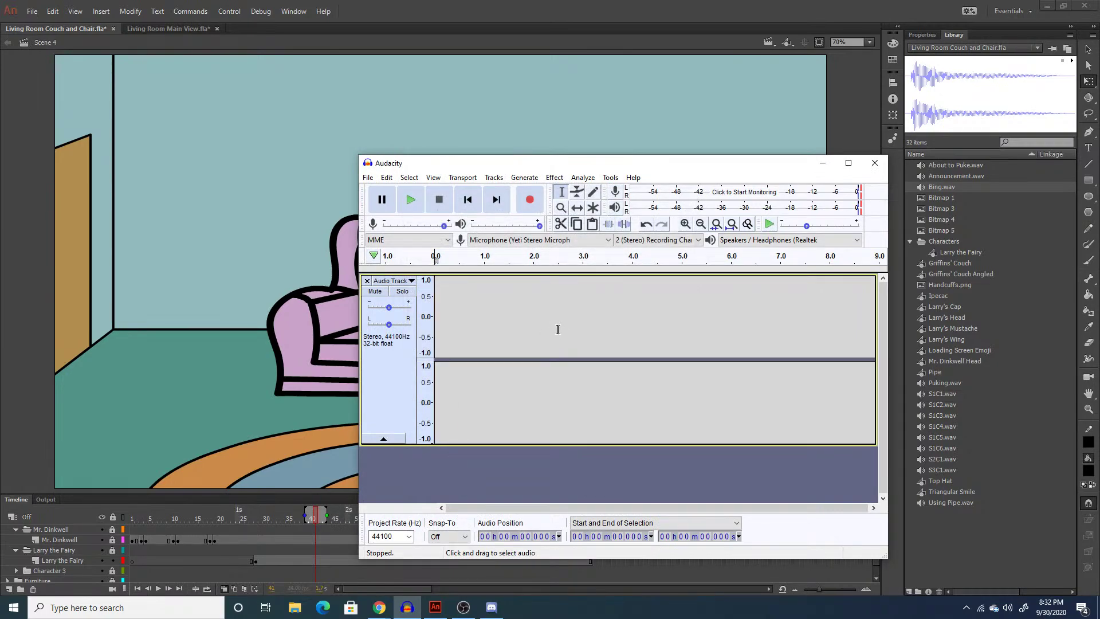
click(533, 204)
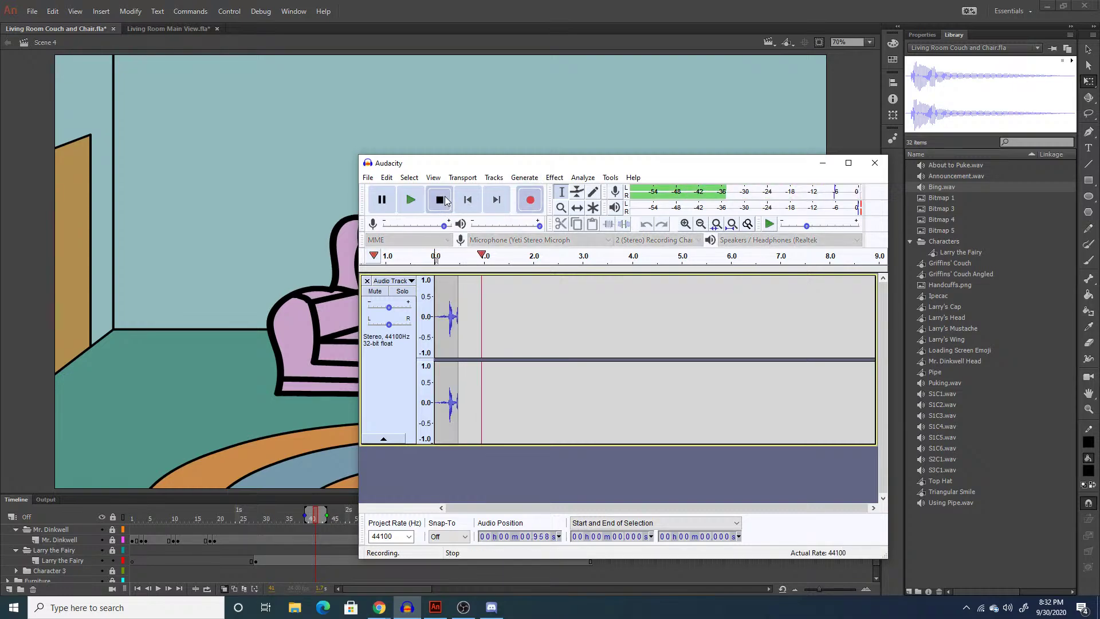
click(445, 200)
key(Delete)
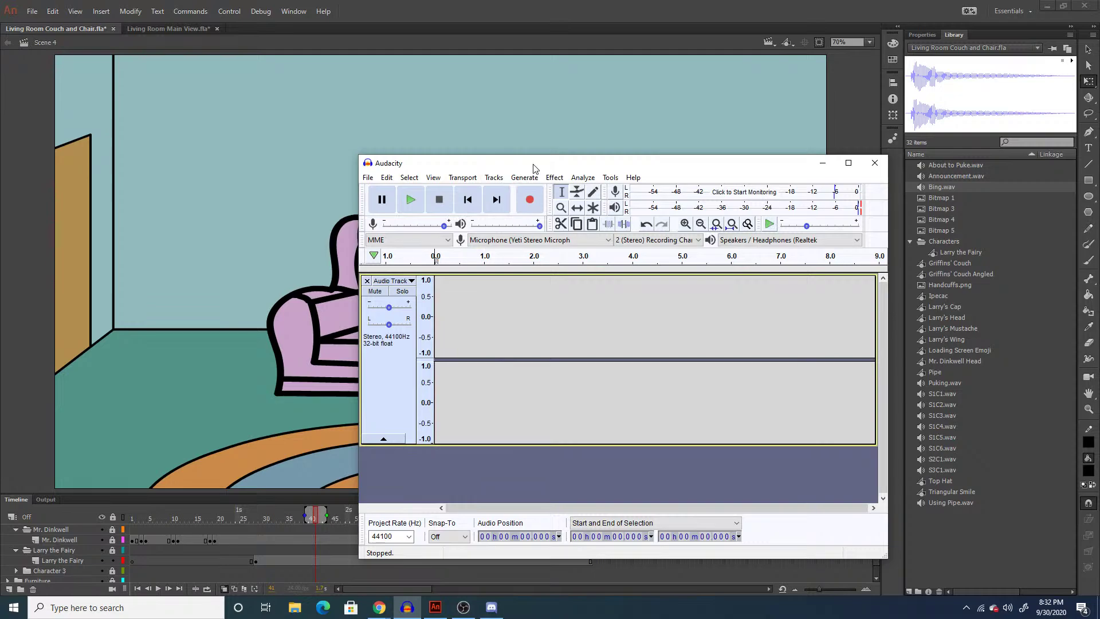
click(535, 198)
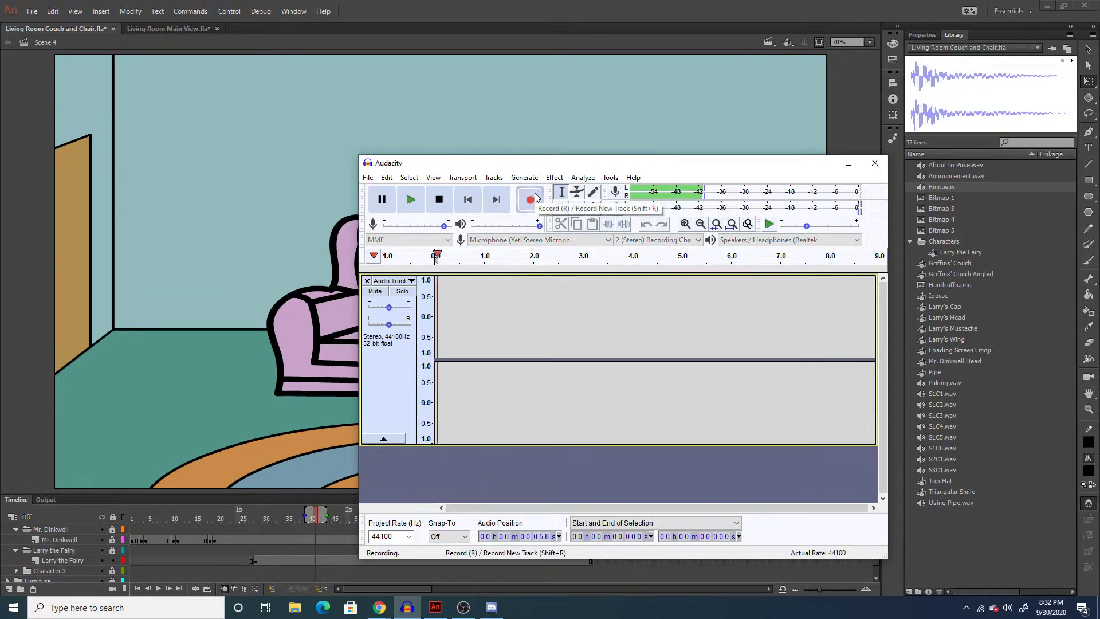
click(438, 200)
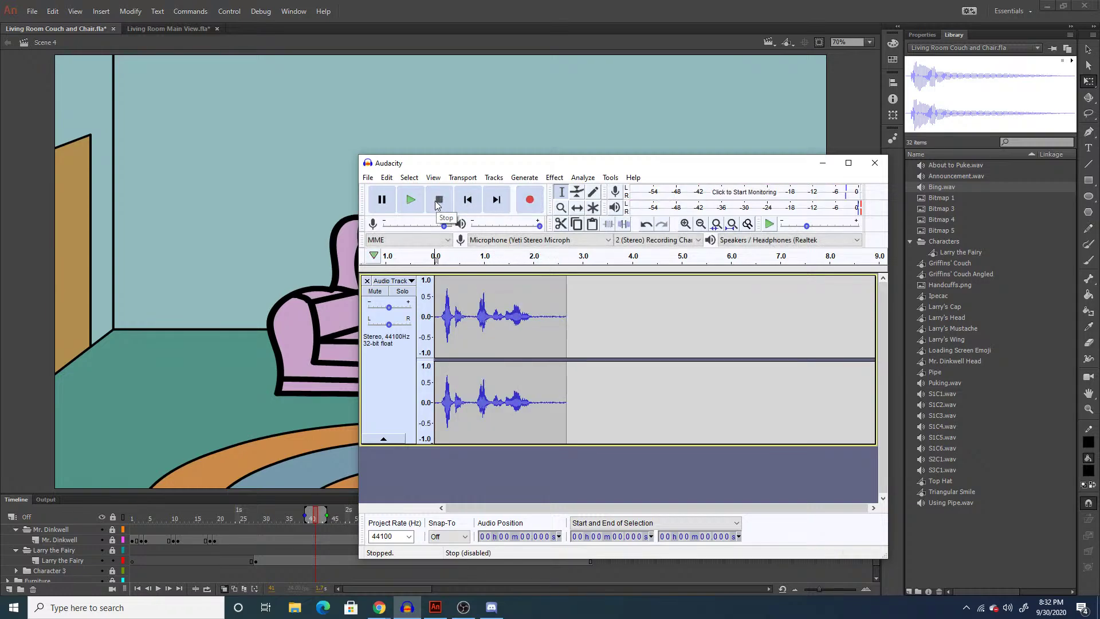
key(ctrl+z)
Record a spoken line about 2 seconds long and trim the silence from its end and start.
key(r)
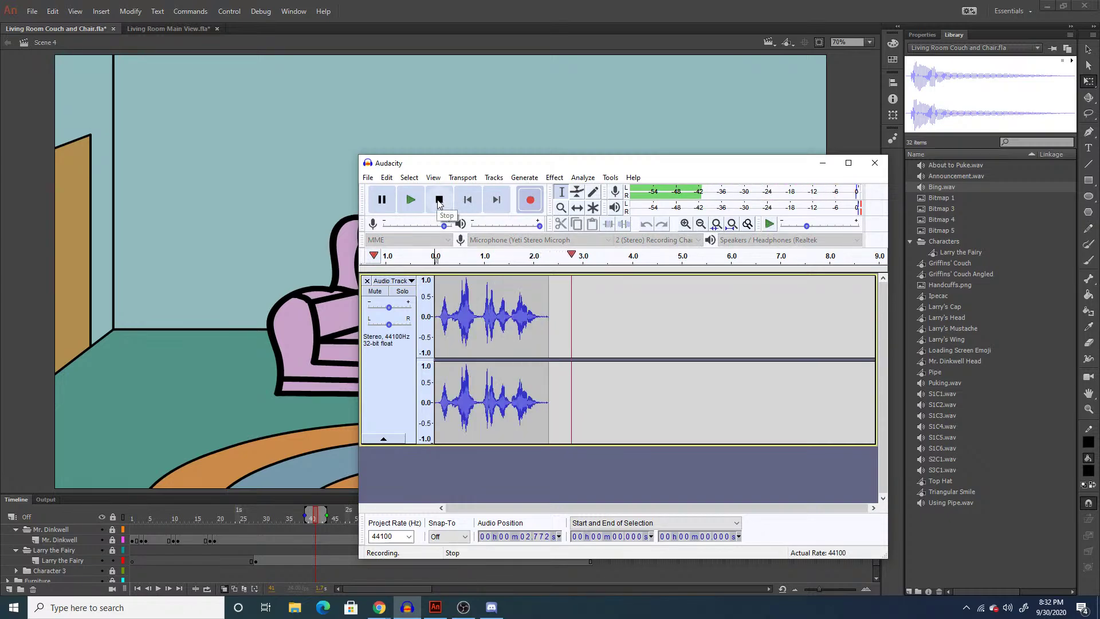
click(439, 200)
drag(588, 314, 538, 332)
key(Delete)
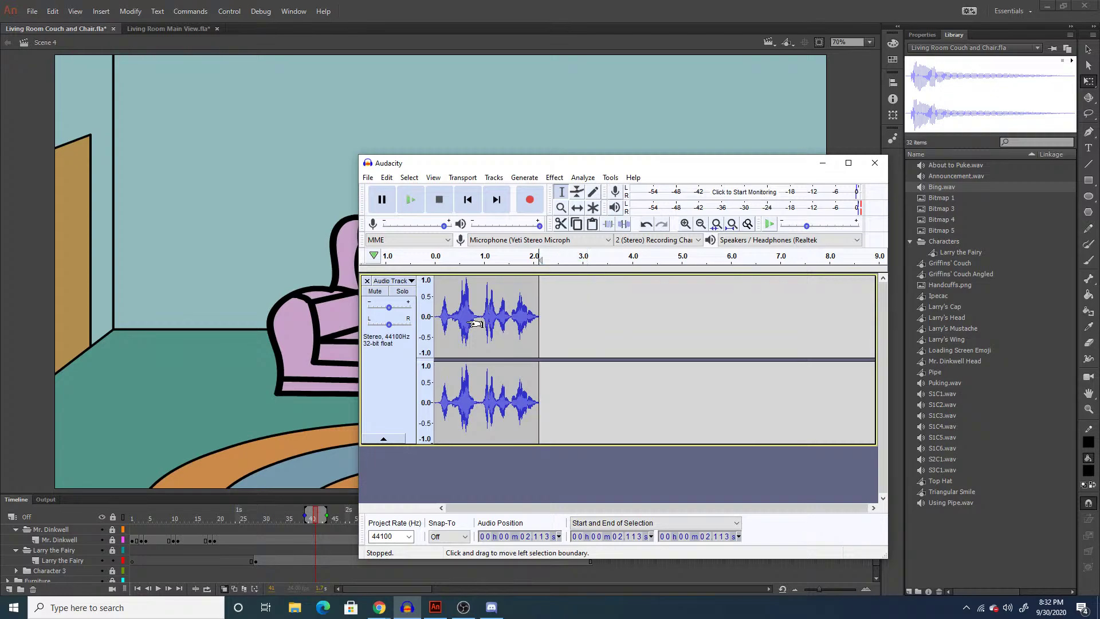
drag(440, 317, 434, 316)
key(Delete)
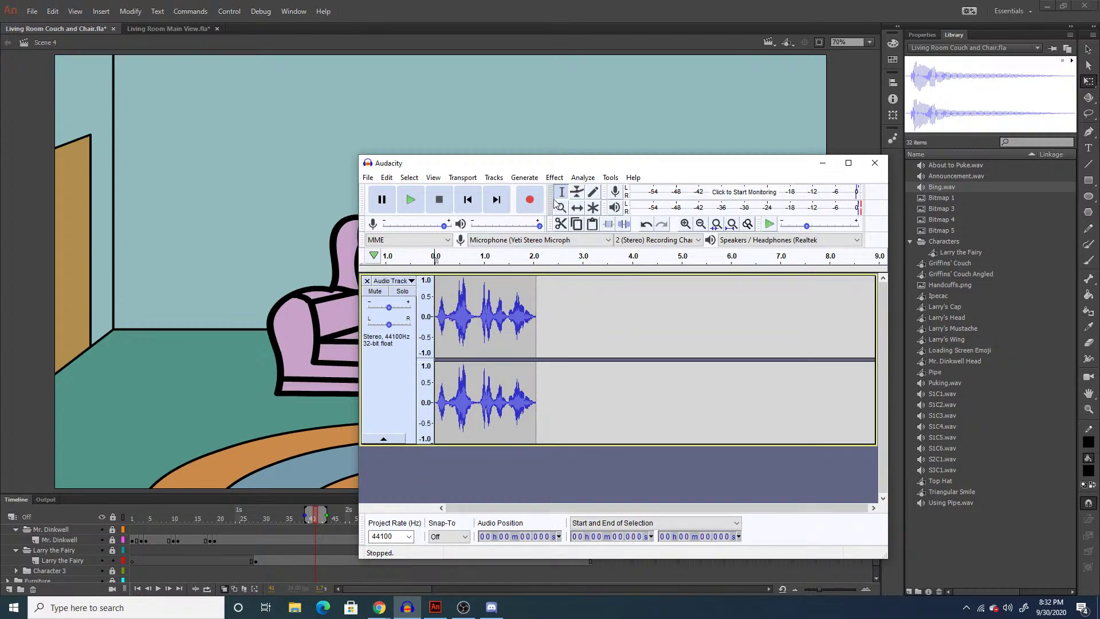
Lower the pitch of the whole clip by 16 percent with Change Pitch, previewing it before applying.
key(ctrl+a)
click(554, 177)
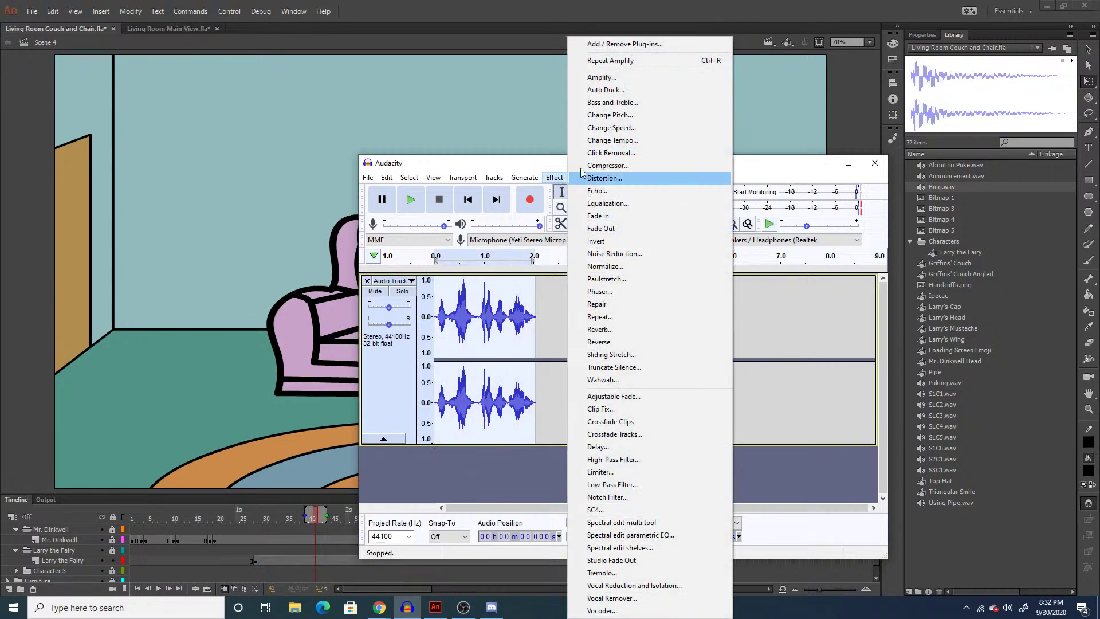
click(598, 115)
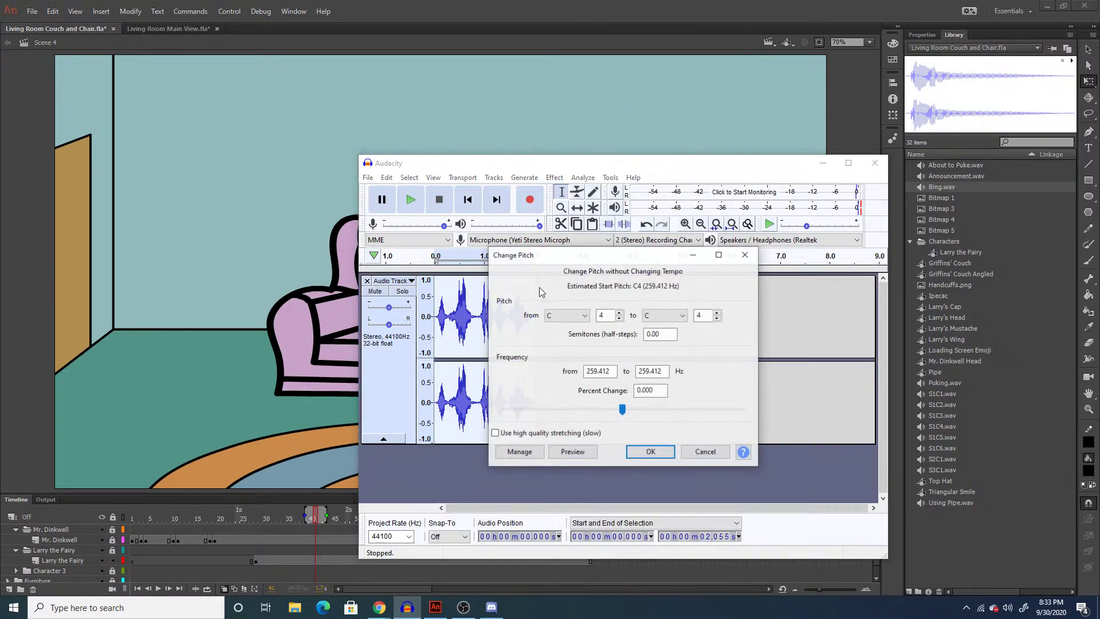
click(600, 410)
click(585, 453)
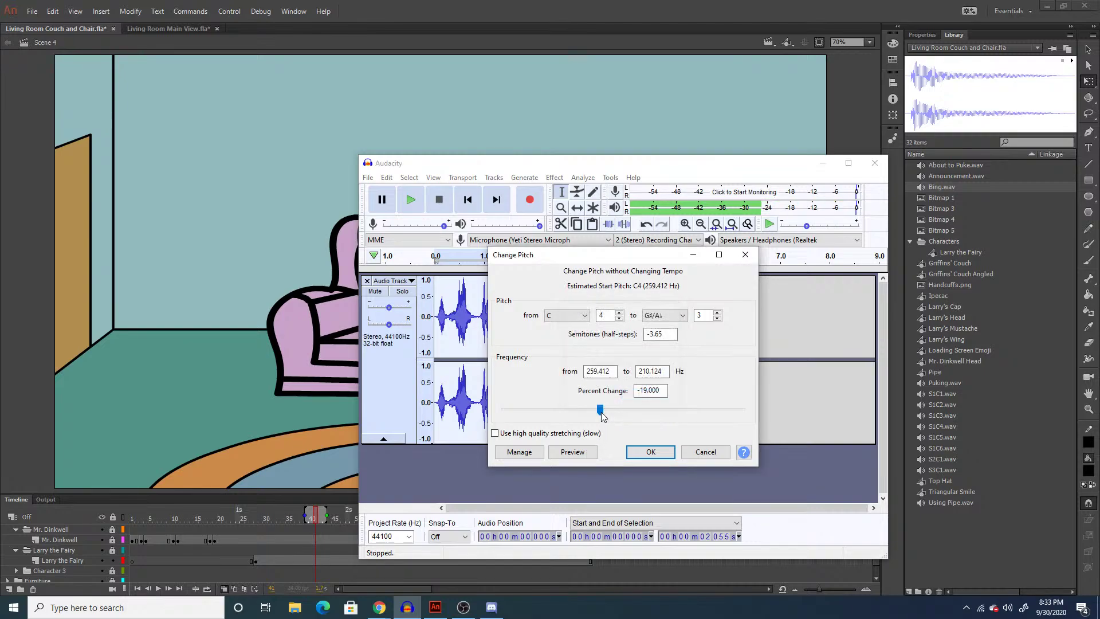
drag(601, 415, 604, 413)
click(588, 452)
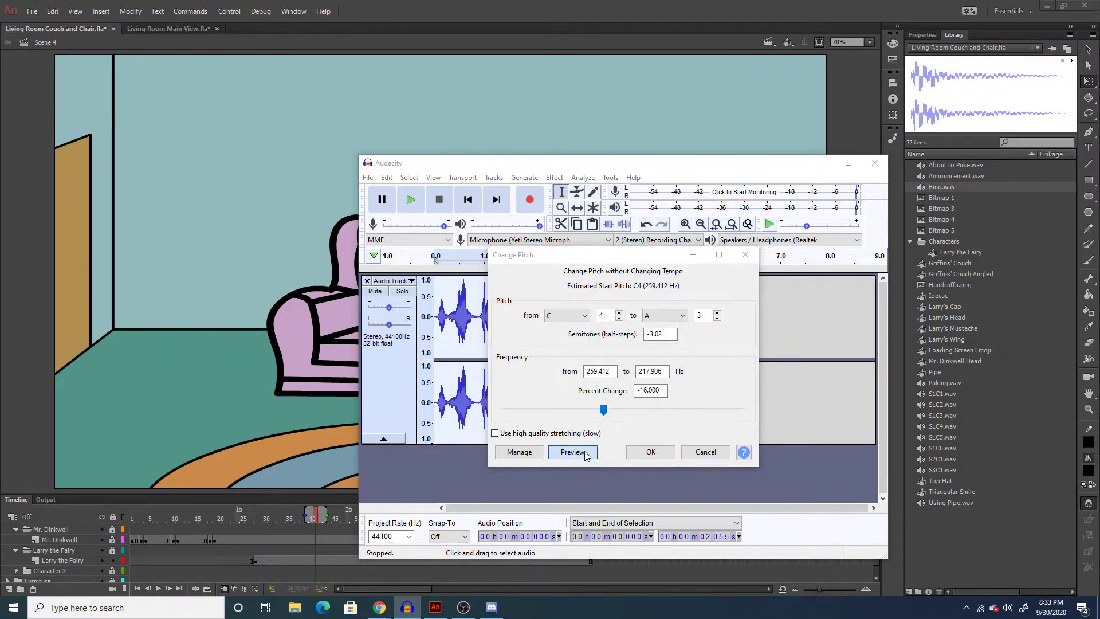
click(636, 451)
Export the pitch-shifted line to the Audio folder as S4C2, and clear it from the track.
key(ctrl+shift+e)
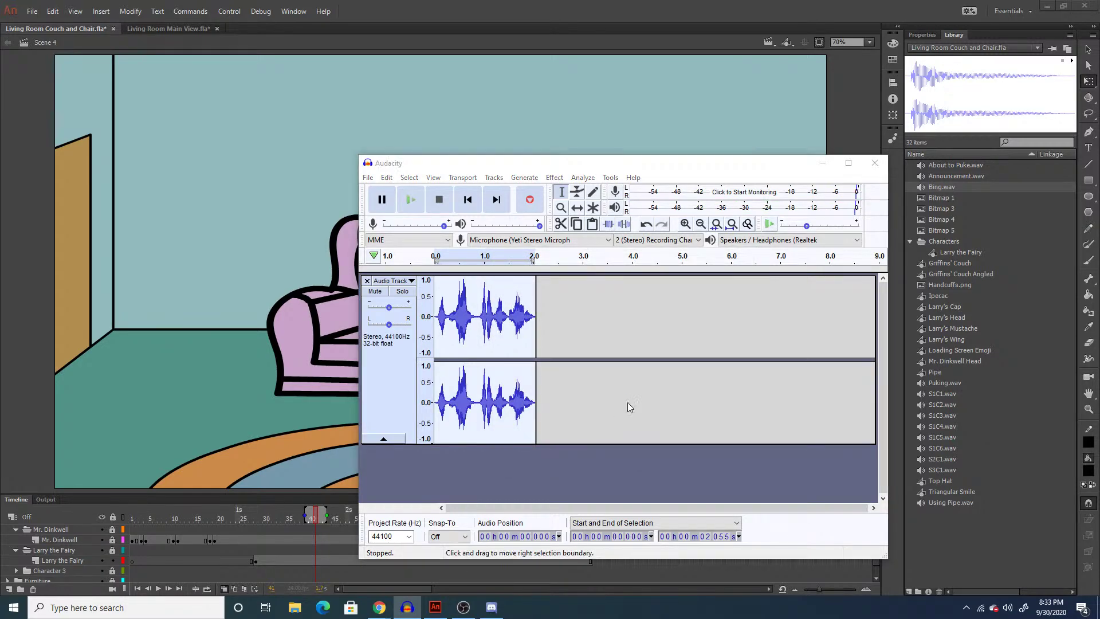
text(S4C2)
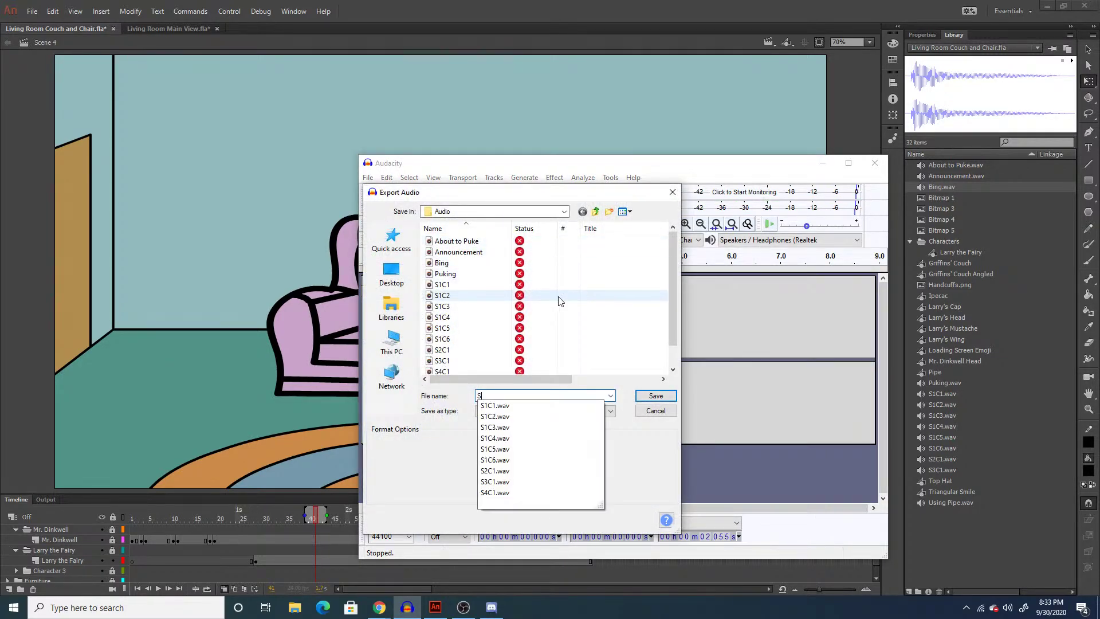
key(Return)
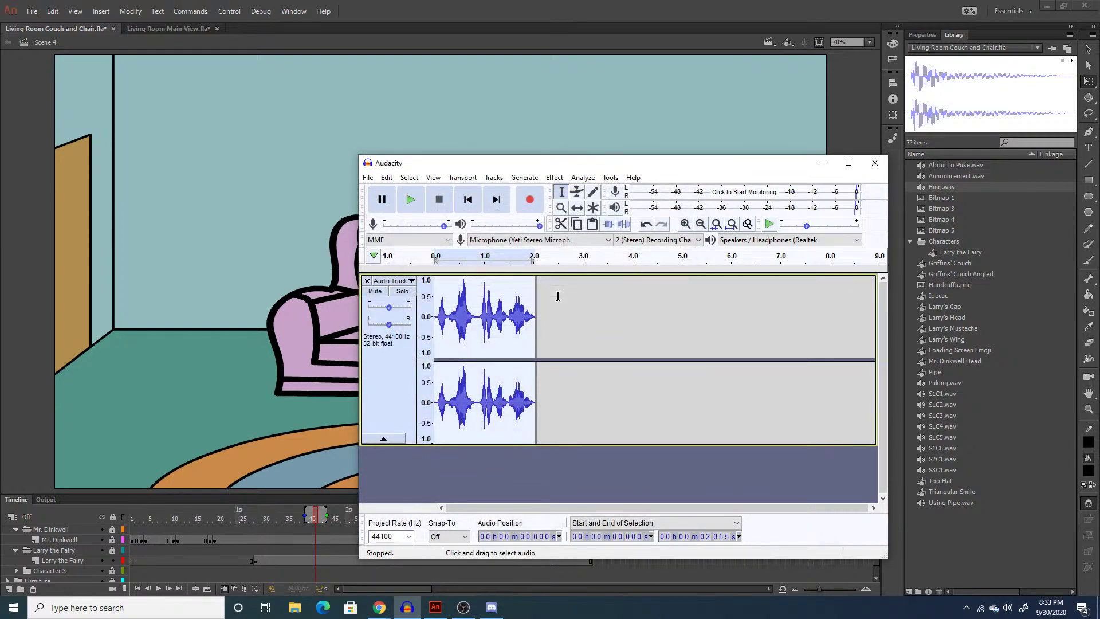
key(Delete)
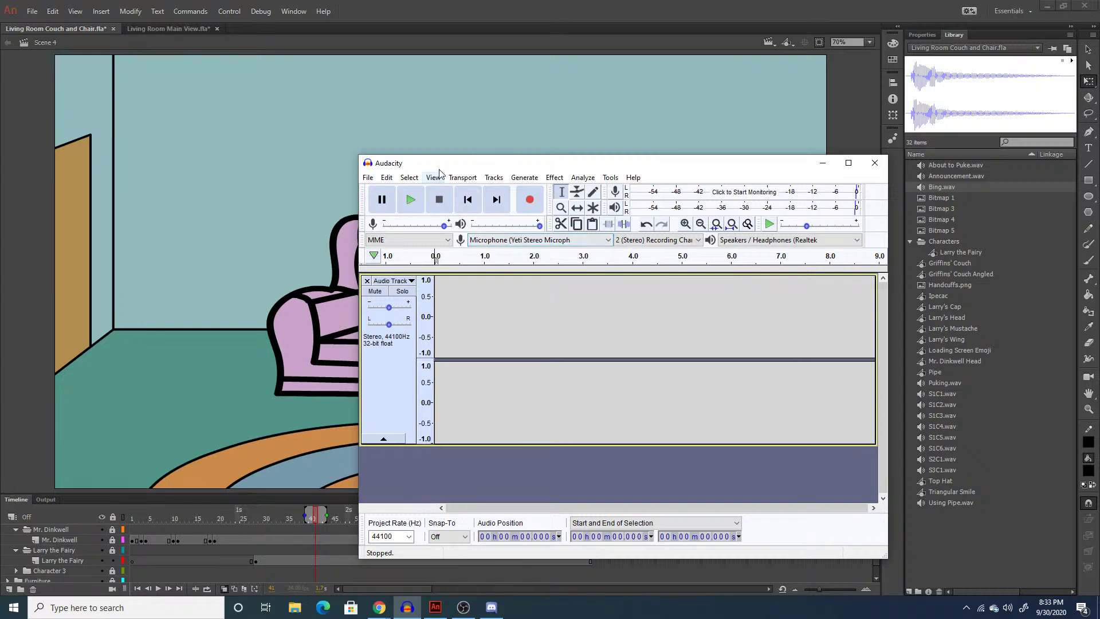
Switch to Adobe Animate and import S4C1 and S4C2 from the Audio folder into the library.
click(383, 8)
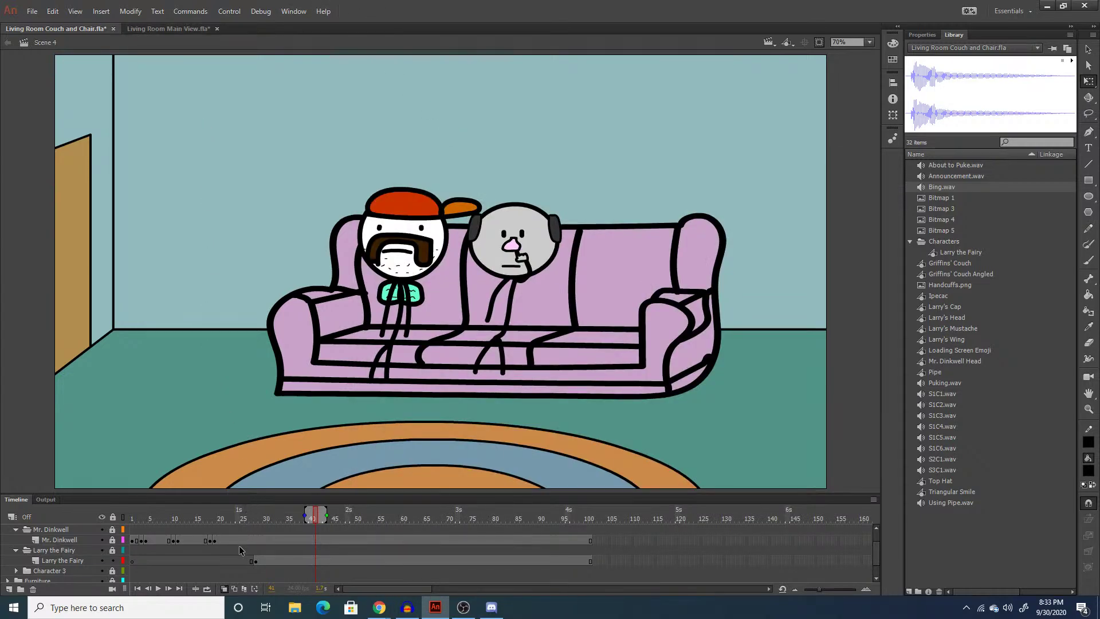
scroll(239, 546, up, 2)
click(32, 12)
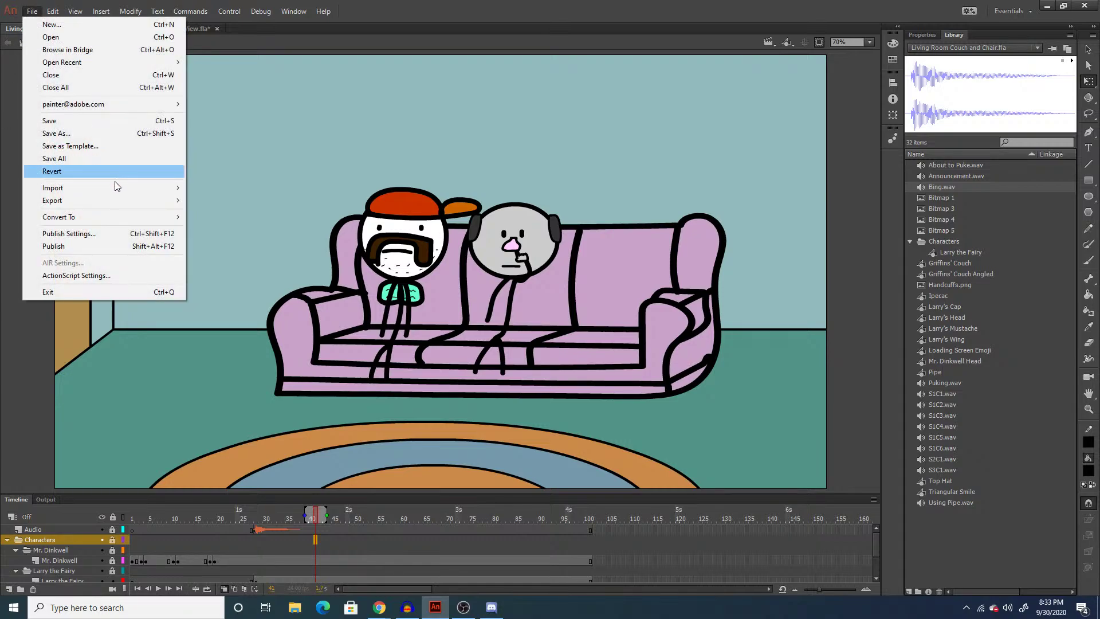
mouse_move(135, 190)
click(198, 201)
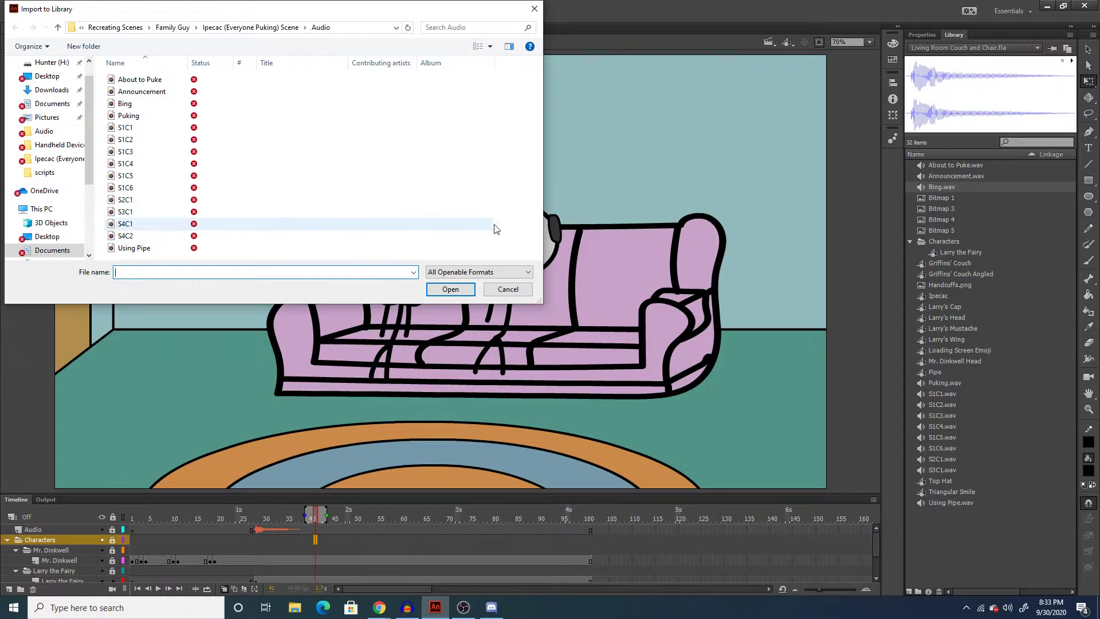
mouse_move(493, 225)
mouse_down()
mouse_move(465, 233)
mouse_move(474, 223)
mouse_up()
click(456, 290)
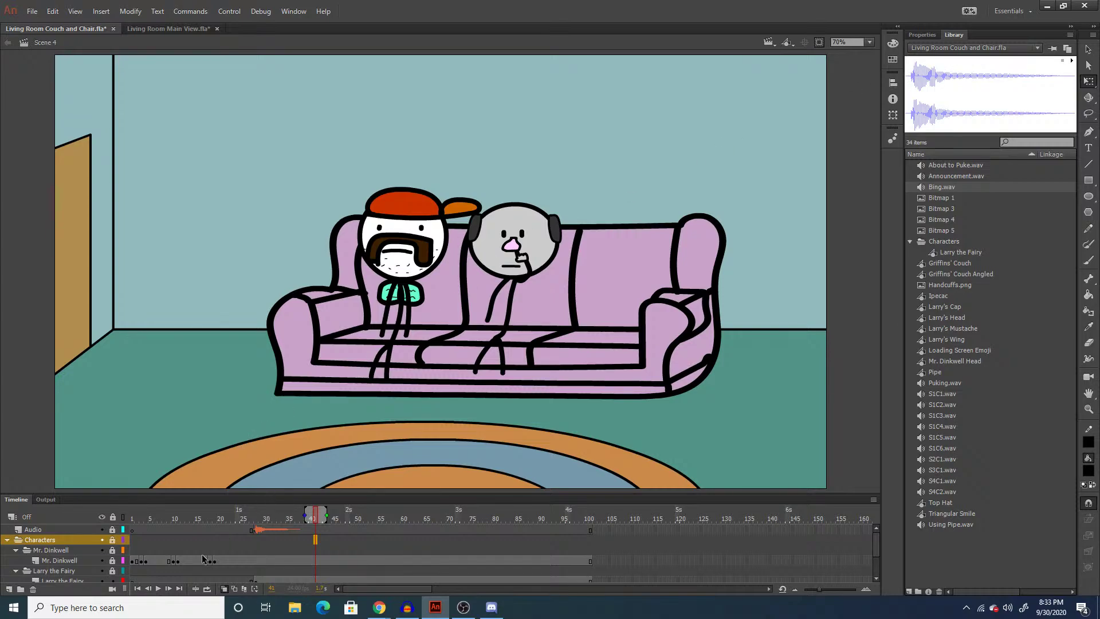
Add a keyframe on the Mr. Dinkwell layer and move it to frame 32, just after the first audio clip begins.
scroll(190, 560, down, 1)
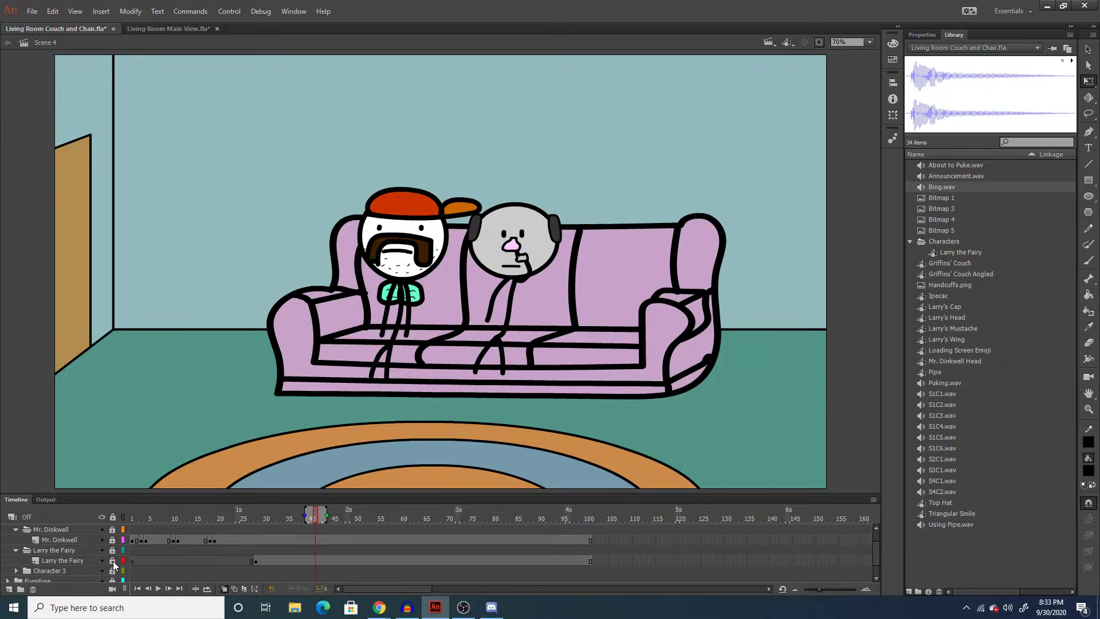
click(289, 561)
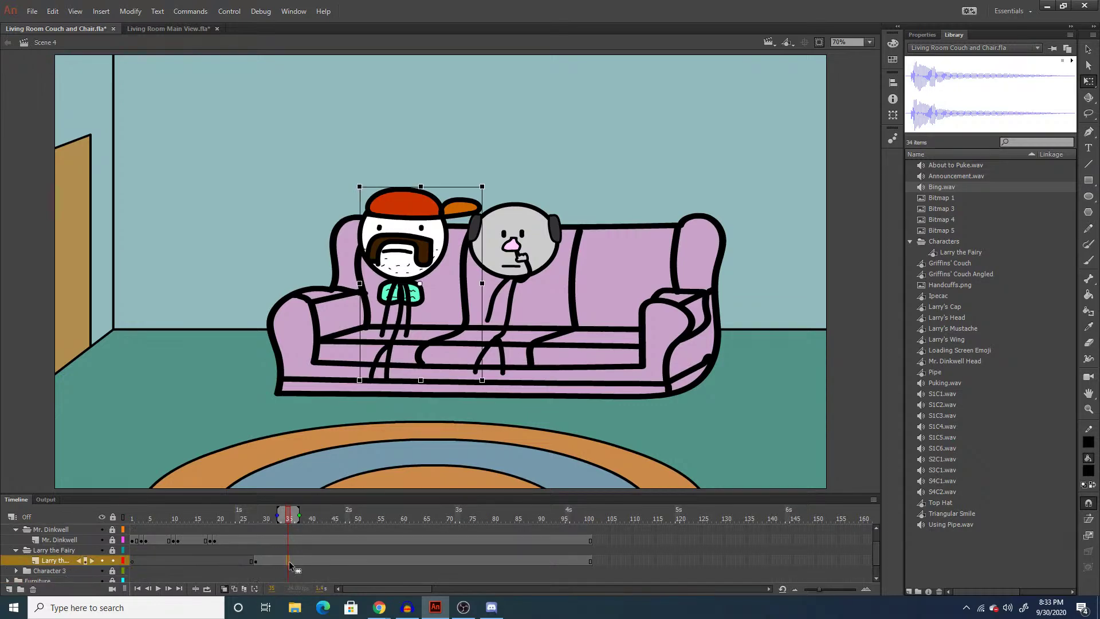
scroll(289, 561, up, 1)
click(113, 580)
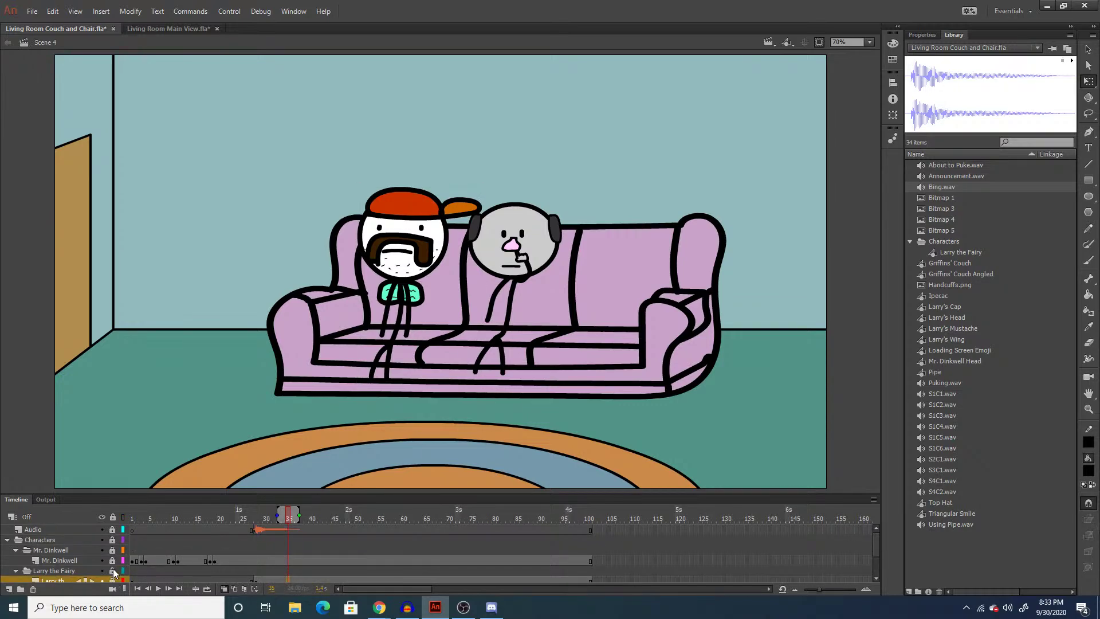
drag(319, 564, 326, 558)
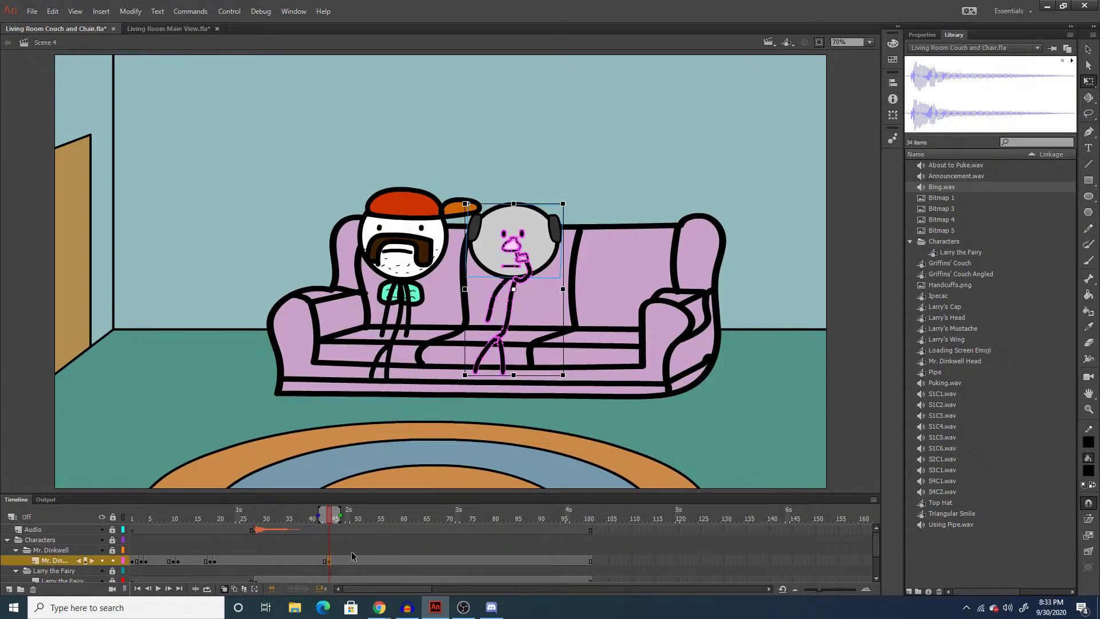
click(325, 561)
drag(325, 561, 273, 561)
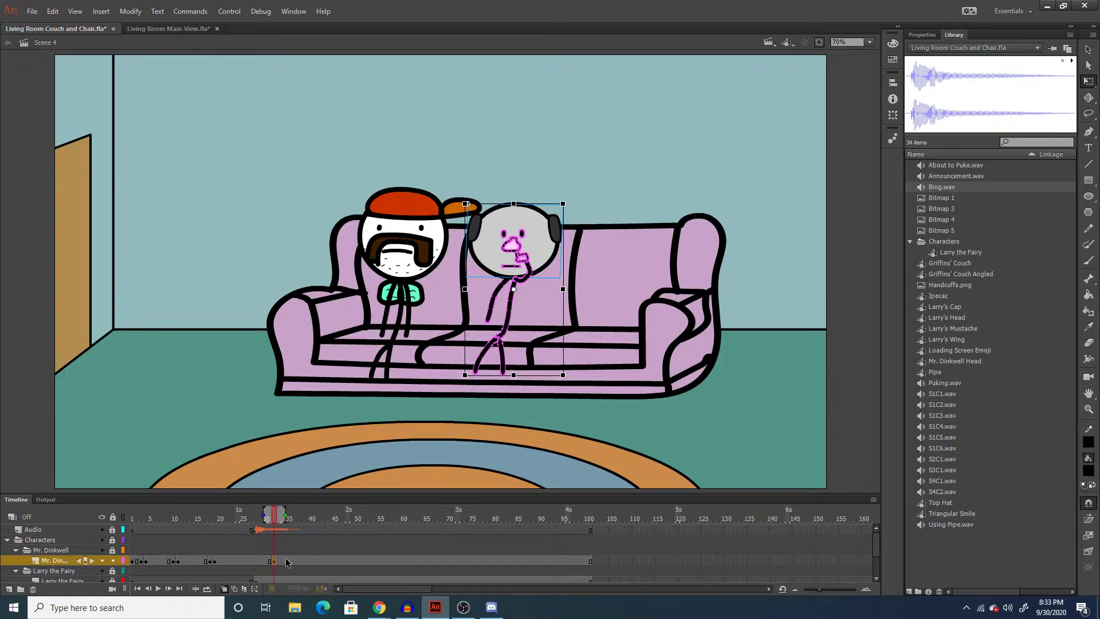
Add a layer named Audio 2 above the Audio layer and place the S4C1 clip on it from frame 31.
click(13, 583)
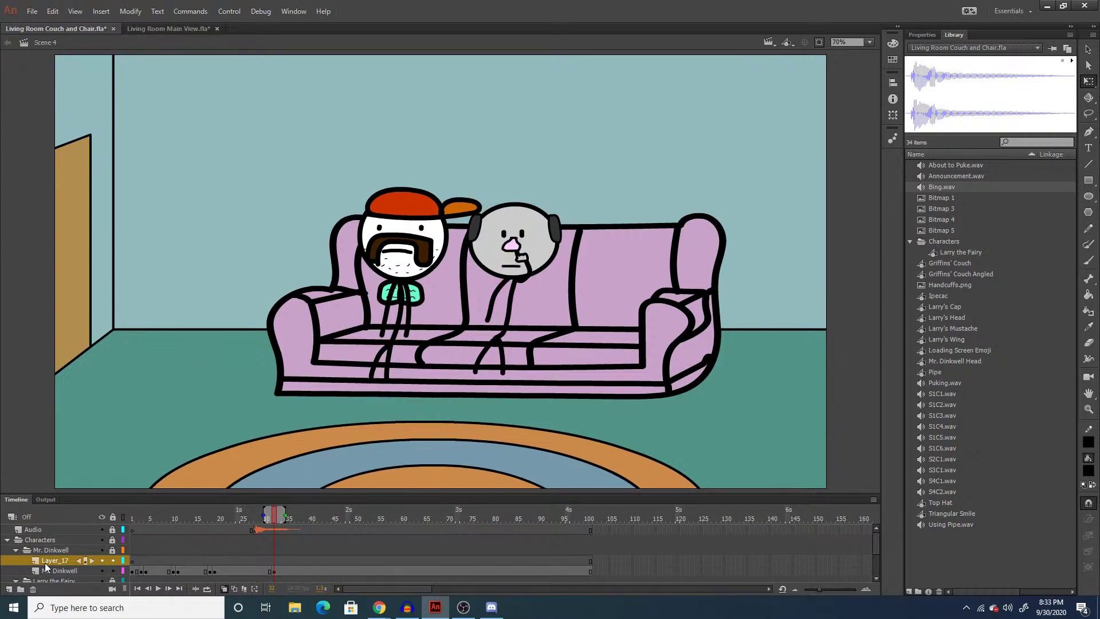
drag(46, 562, 43, 524)
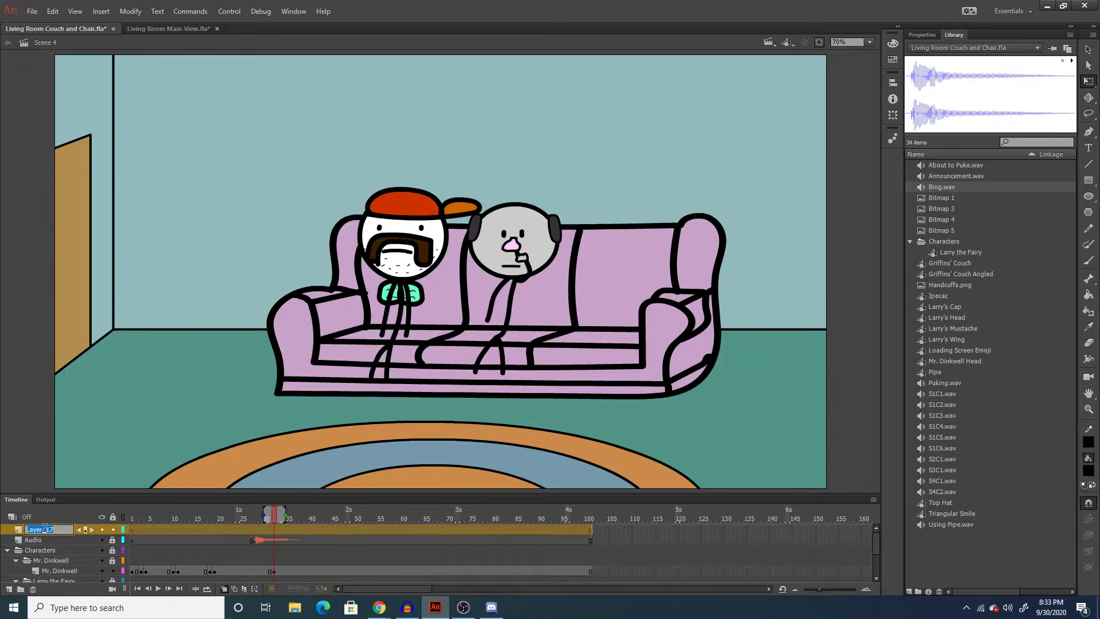
text(Audio 2)
click(269, 527)
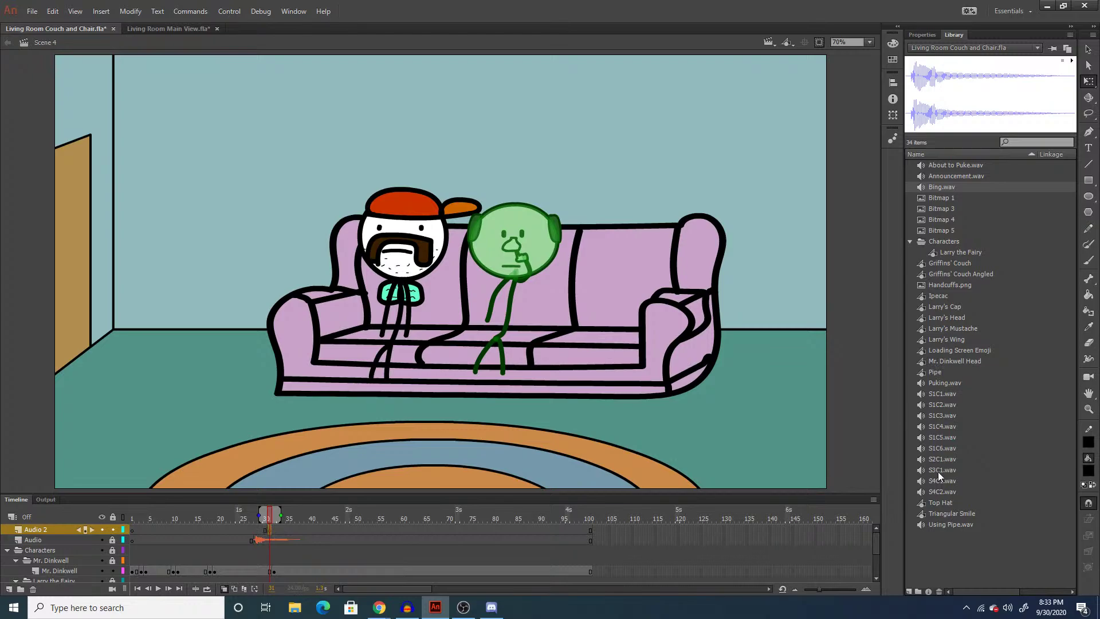
drag(940, 482, 826, 452)
click(219, 537)
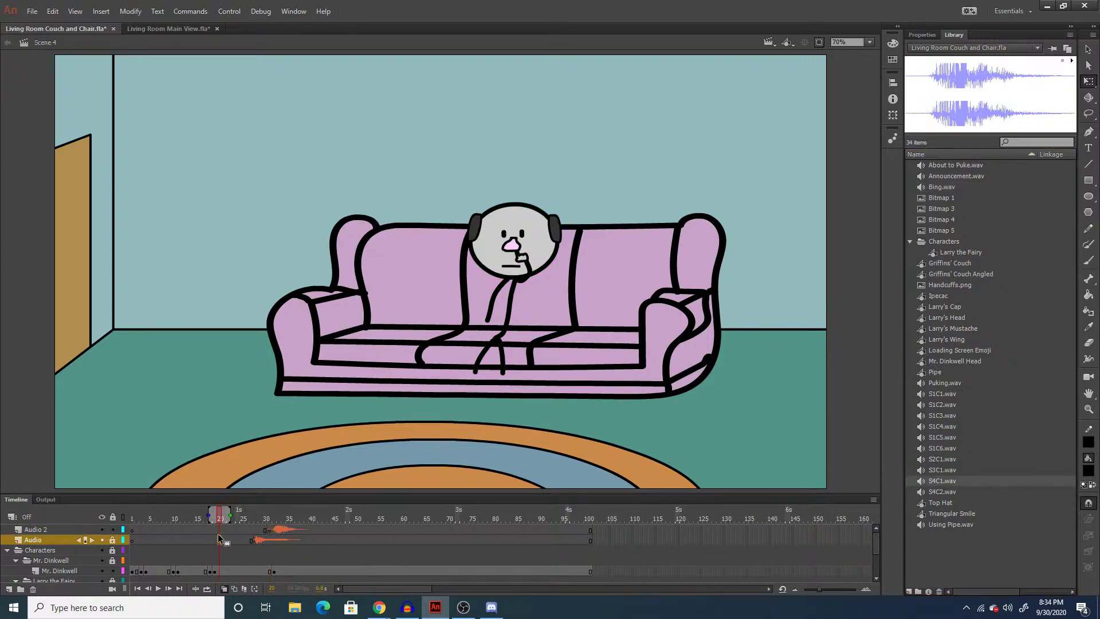
click(308, 559)
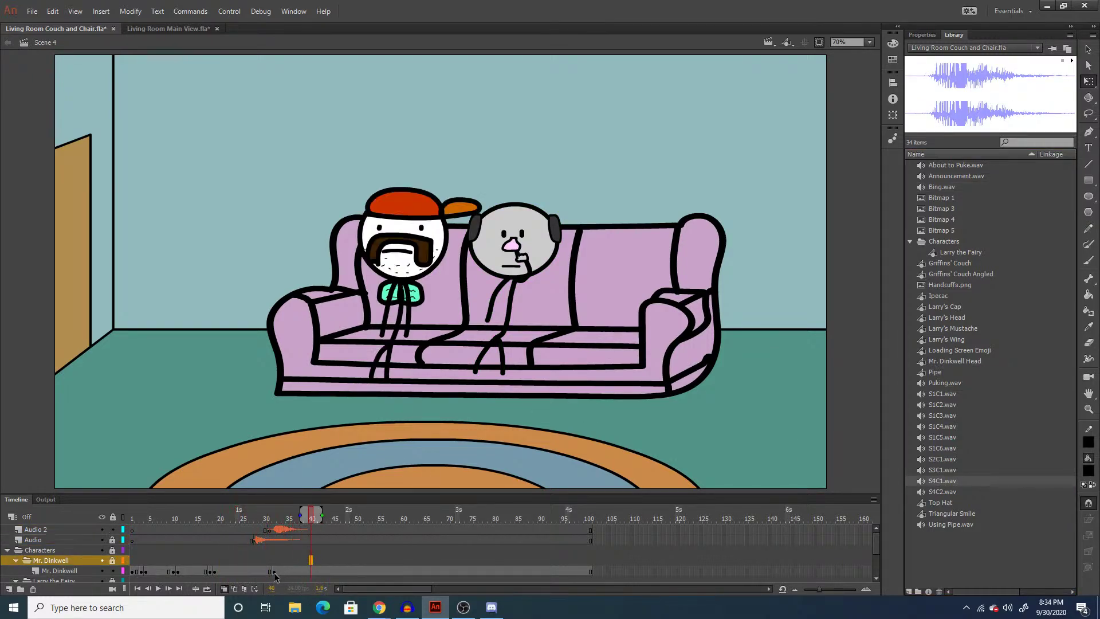
Delete Mr. Dinkwell's arms, mouth and nose from his keyframe at frame 32.
click(274, 572)
key(z)
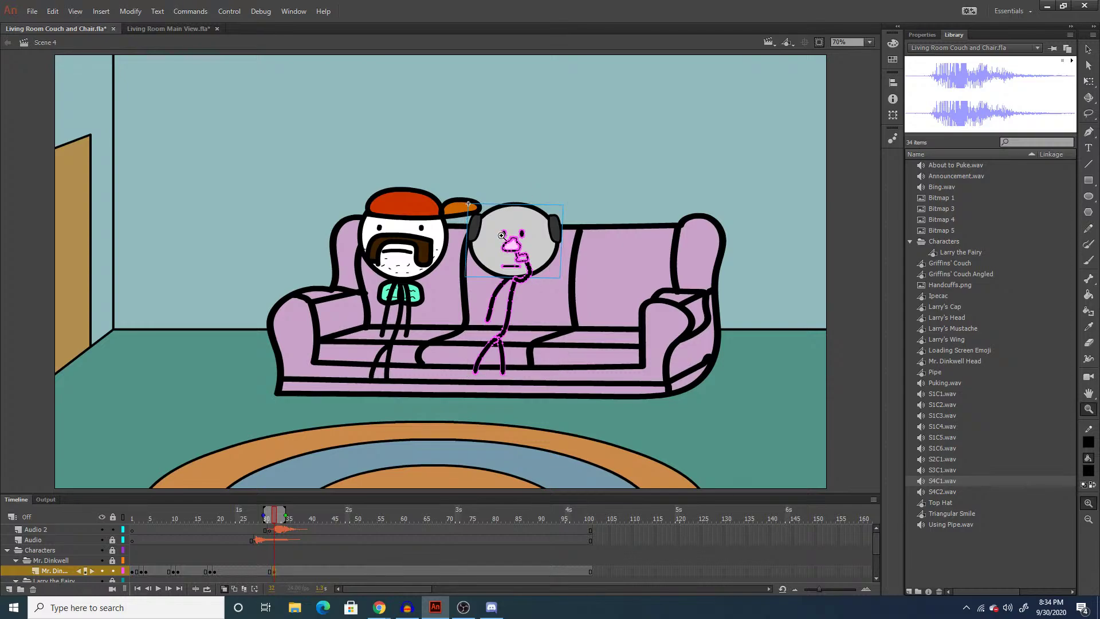
click(542, 189)
key(q)
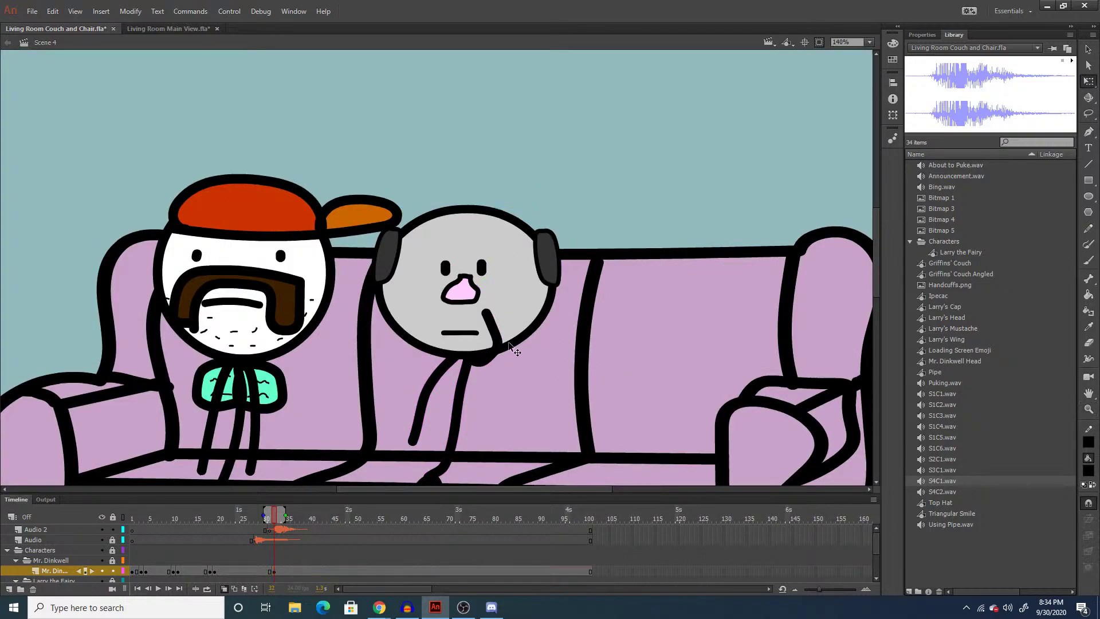
click(443, 374)
key(Delete)
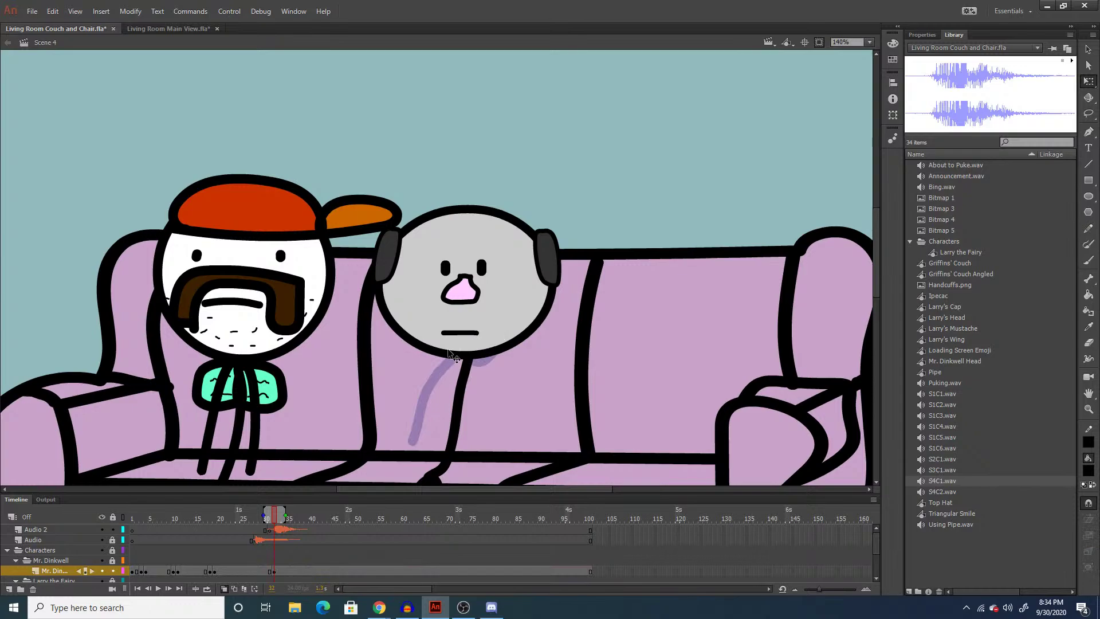
click(456, 333)
key(Delete)
click(458, 292)
key(Delete)
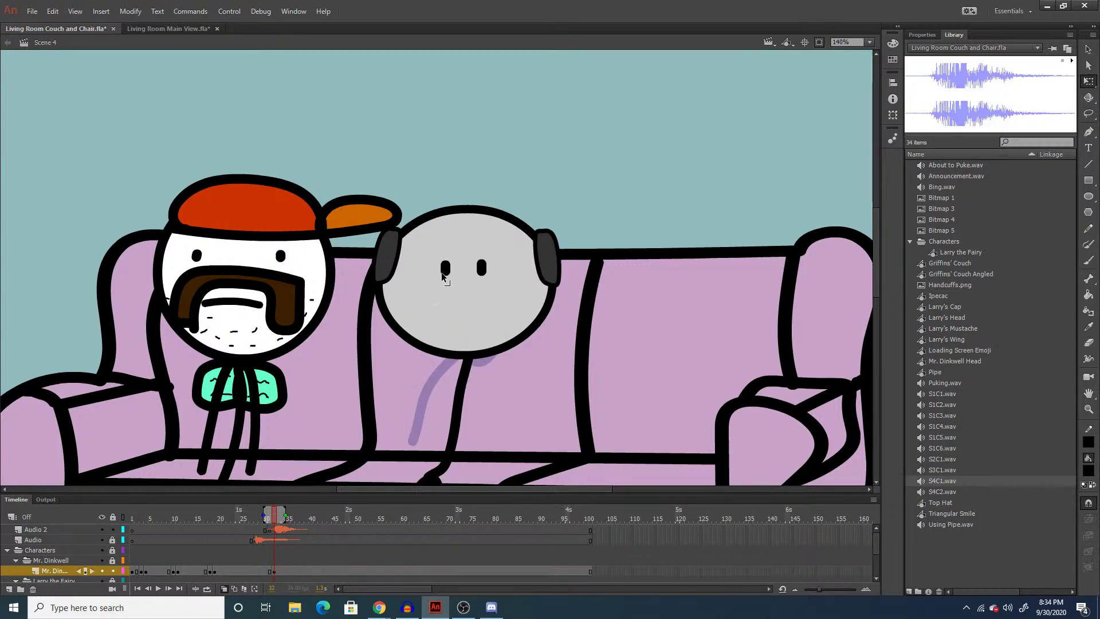
Shift both of Mr. Dinkwell's eyes toward Larry and raise the one nearer Larry slightly.
click(443, 270)
drag(473, 266, 460, 267)
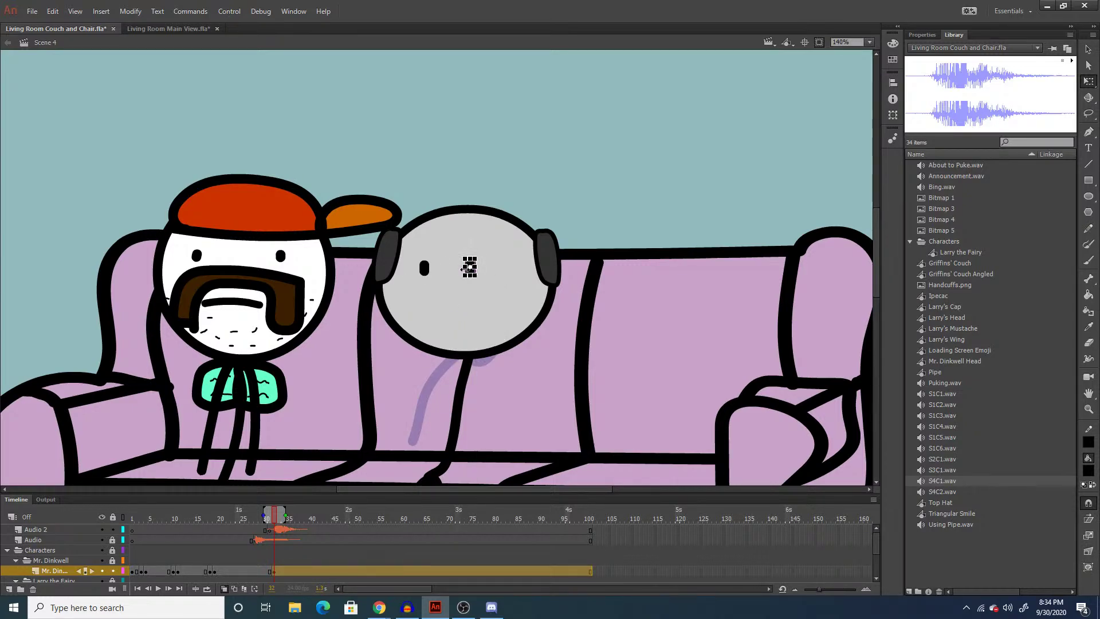
click(634, 380)
key(b)
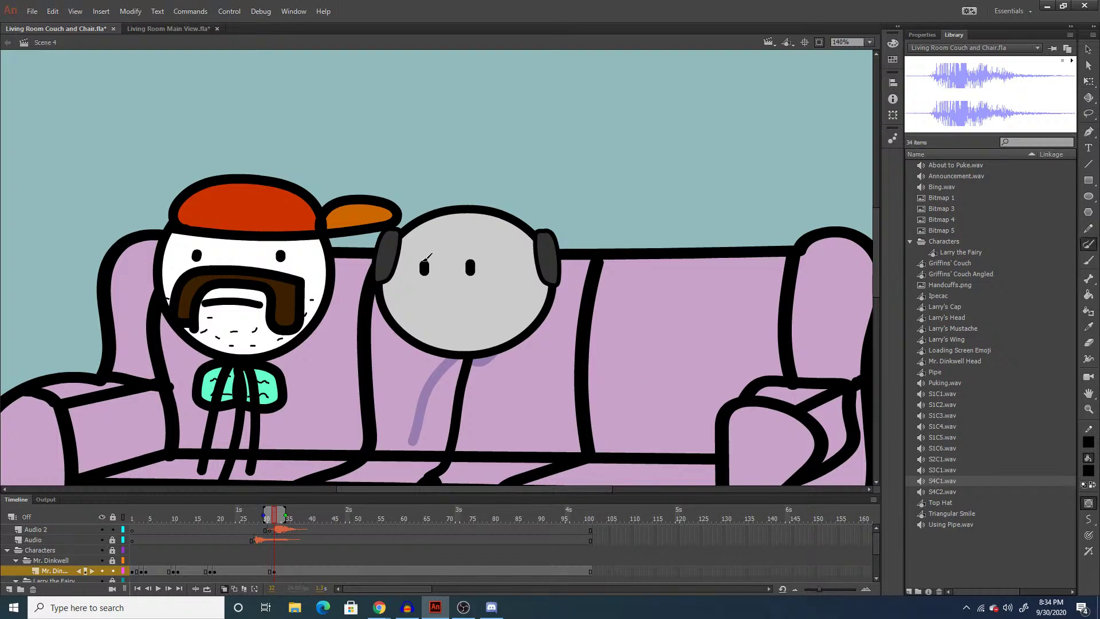
key(v)
click(424, 267)
click(617, 343)
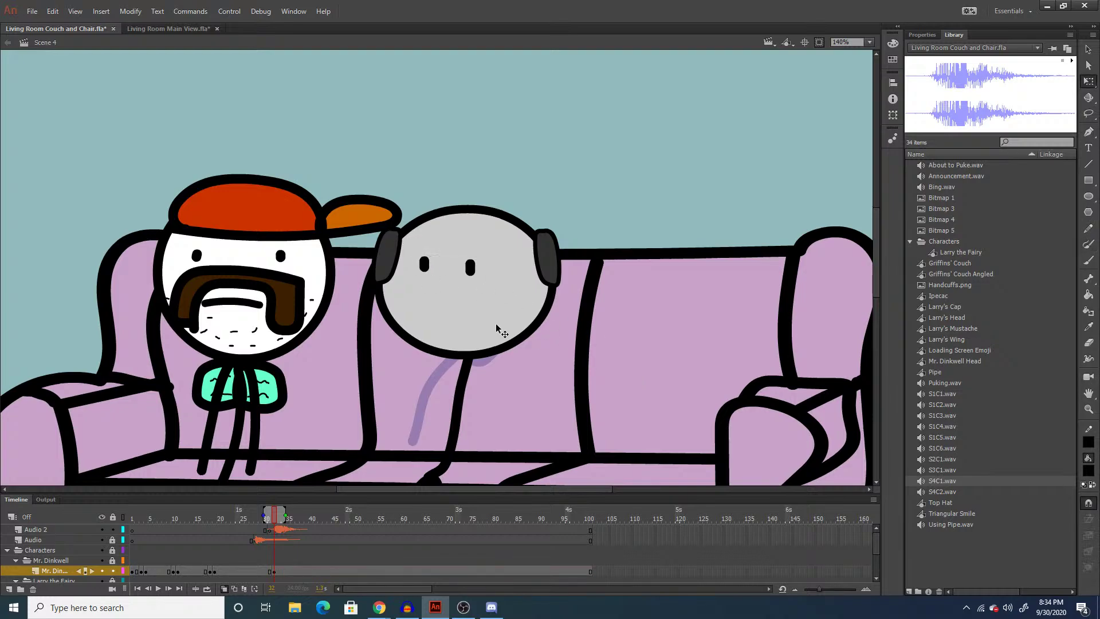
Brush raised eyebrows and a large open mouth onto Mr. Dinkwell's face, and fill the mouth with black.
key(b)
mouse_move(406, 247)
mouse_down()
mouse_move(484, 236)
mouse_move(496, 244)
mouse_up()
mouse_move(417, 286)
mouse_down()
mouse_move(516, 283)
mouse_move(512, 322)
mouse_move(414, 321)
mouse_move(442, 286)
mouse_up()
key(q)
double_click(442, 285)
key(k)
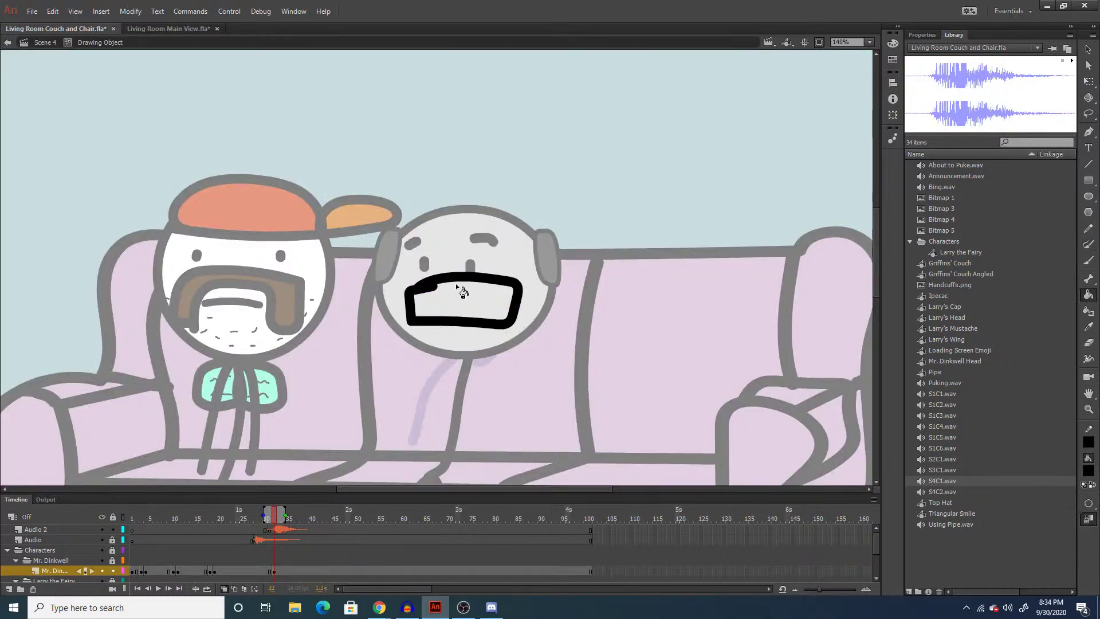
click(466, 293)
key(q)
double_click(589, 355)
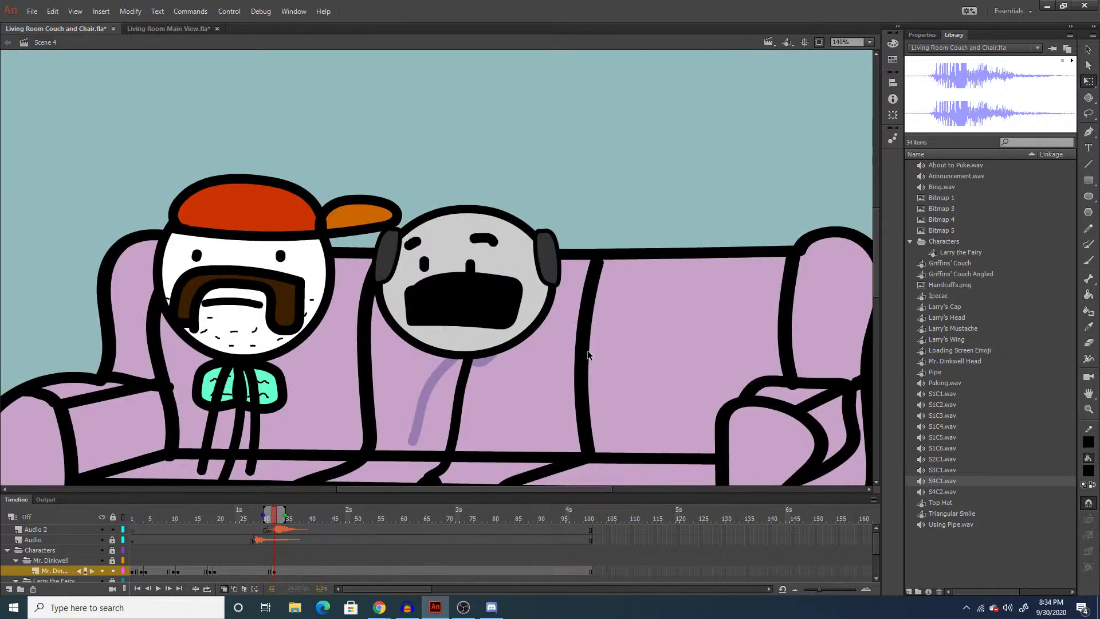
Brush two arms stretched out sideways from just below Mr. Dinkwell's head, redrawing the one farther from Larry with an upward arch.
key(b)
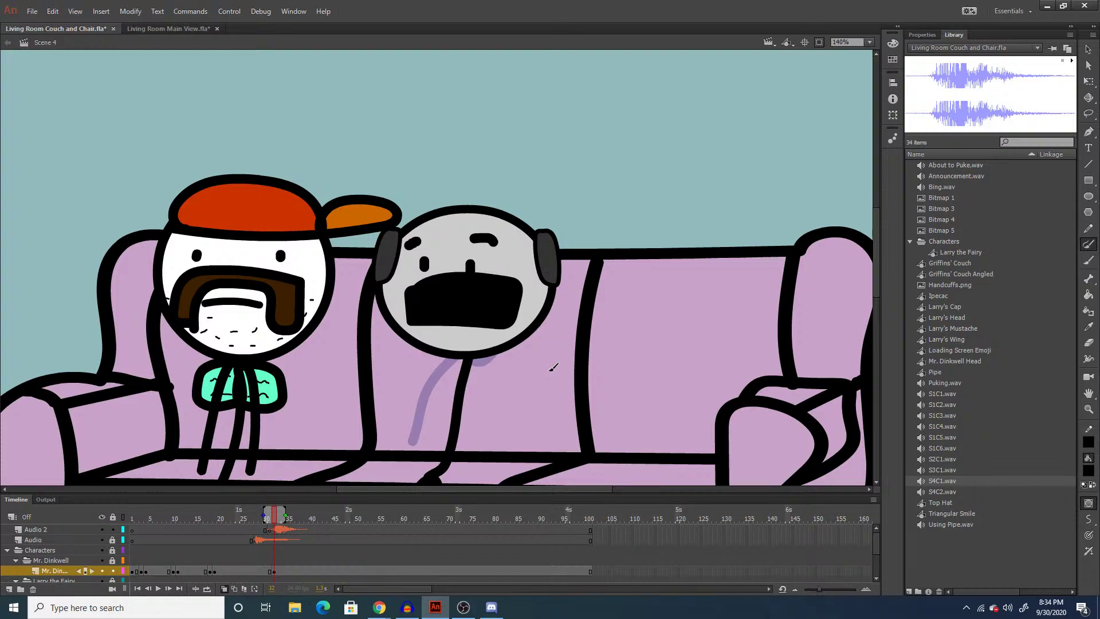
drag(464, 356, 377, 343)
drag(472, 361, 553, 370)
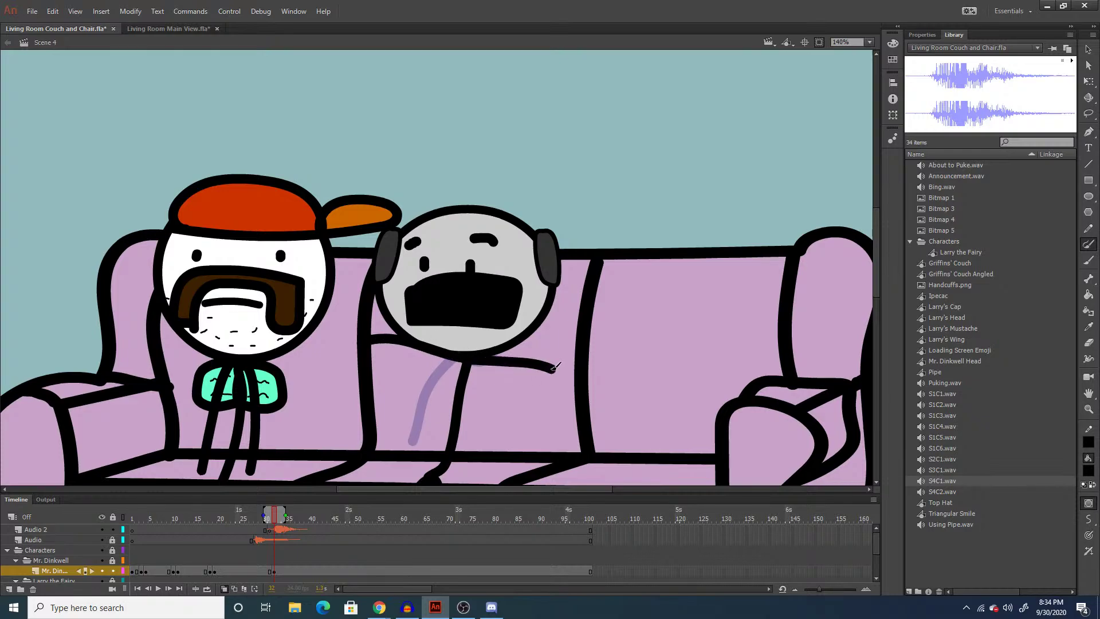
key(ctrl+z)
drag(470, 360, 566, 350)
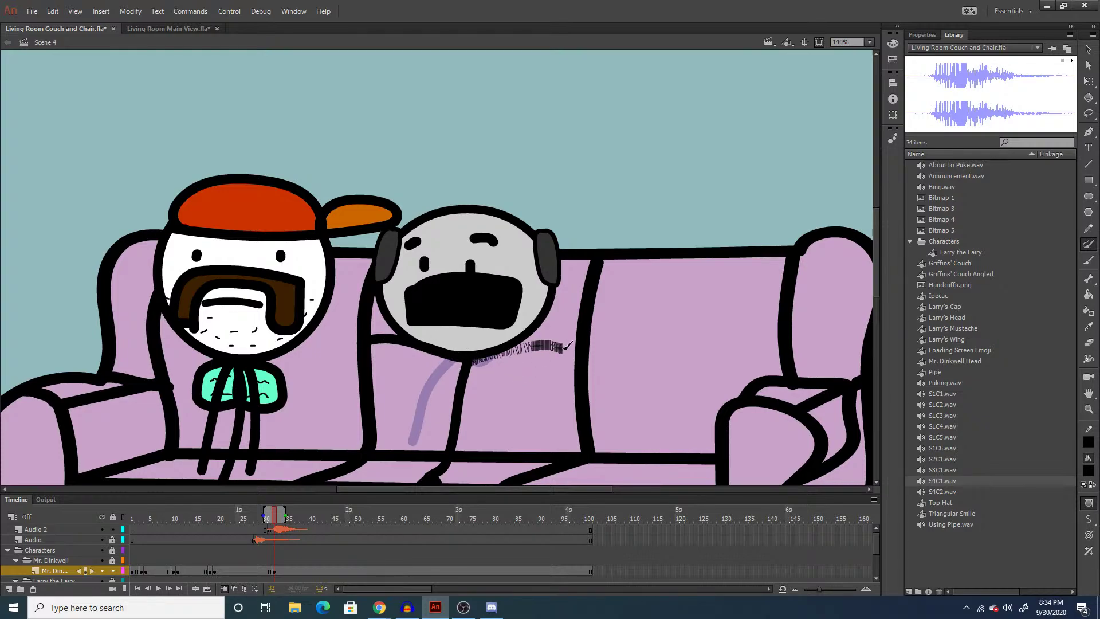
Shift Mr. Dinkwell's whole figure slightly up and away from Larry on frame 32, and raise it further on frame 33.
scroll(640, 332, down, 3)
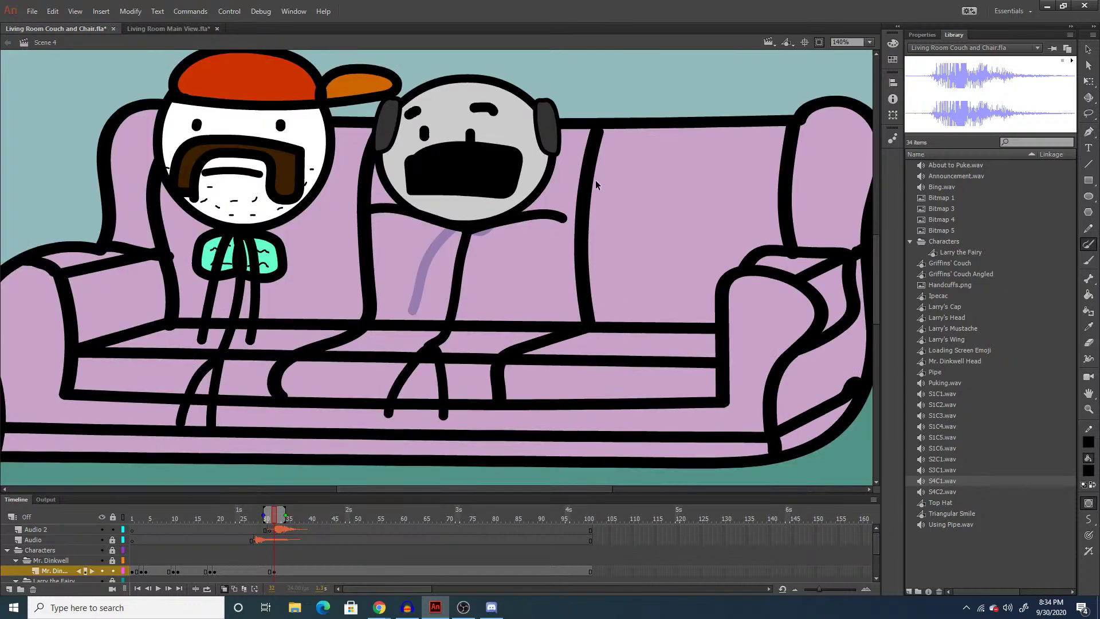
key(q)
drag(590, 54, 269, 383)
key(.)
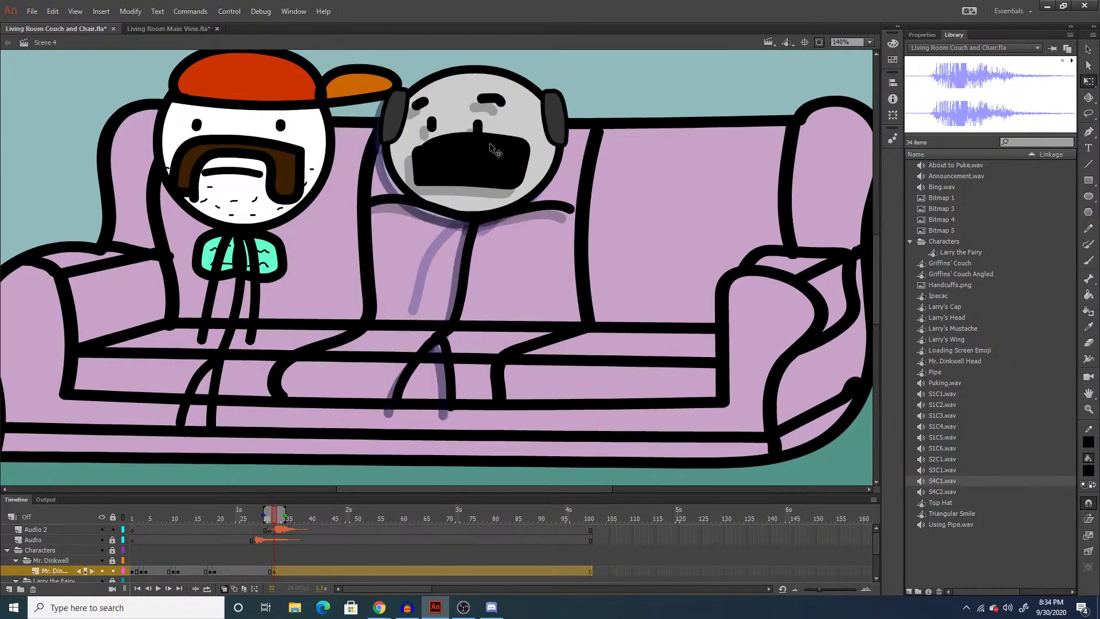
click(714, 222)
drag(603, 91, 358, 405)
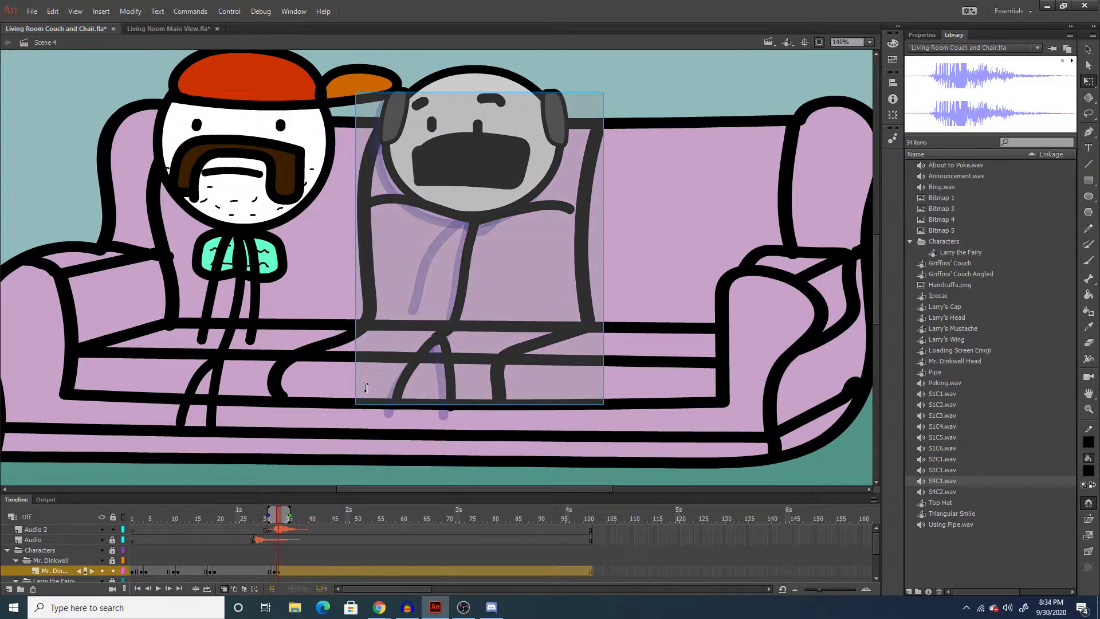
drag(447, 178, 468, 160)
click(719, 227)
On frame 34, lower Mr. Dinkwell's whole figure back onto the couch, slightly farther from Larry.
key(.)
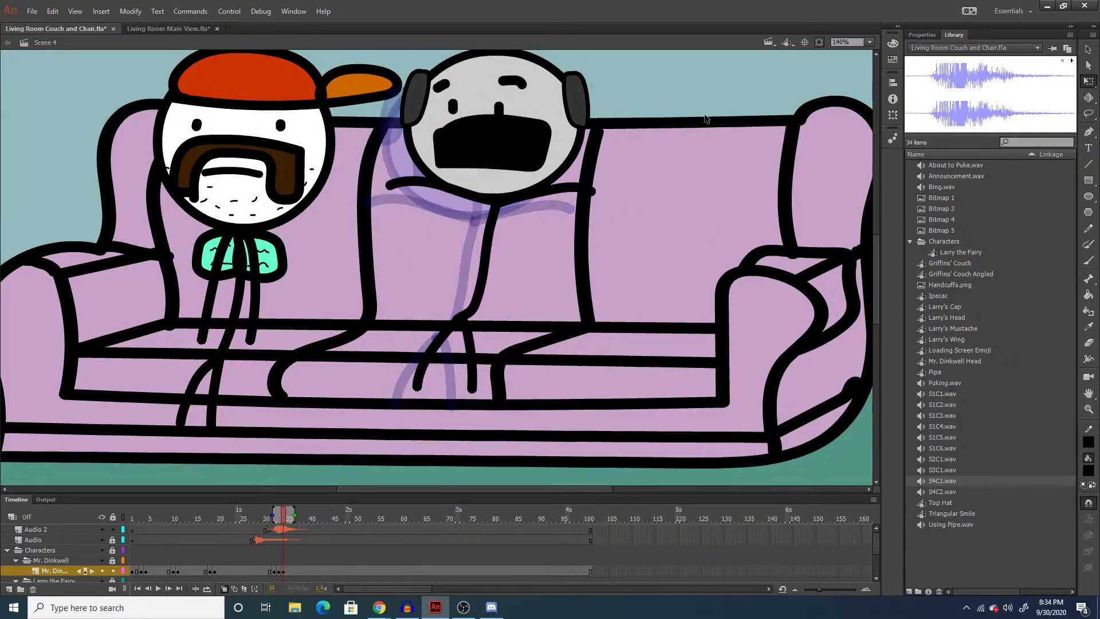
drag(677, 75, 338, 470)
drag(503, 172, 503, 204)
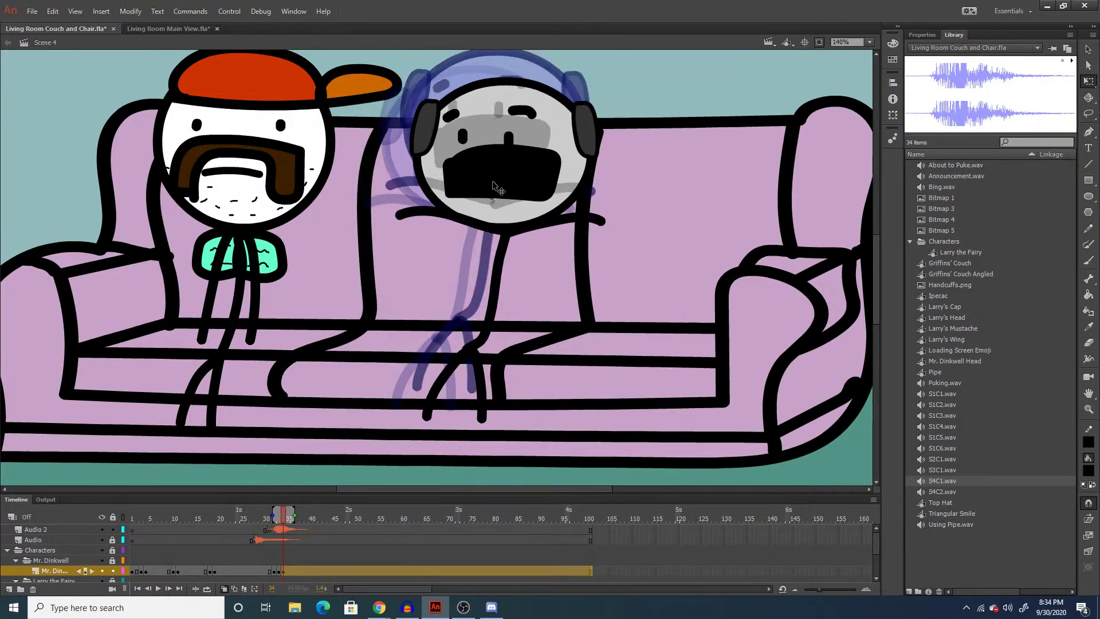
Replace Mr. Dinkwell's outstretched arms on frame 34 with two brushed arms hanging down beside his body.
click(590, 224)
key(Delete)
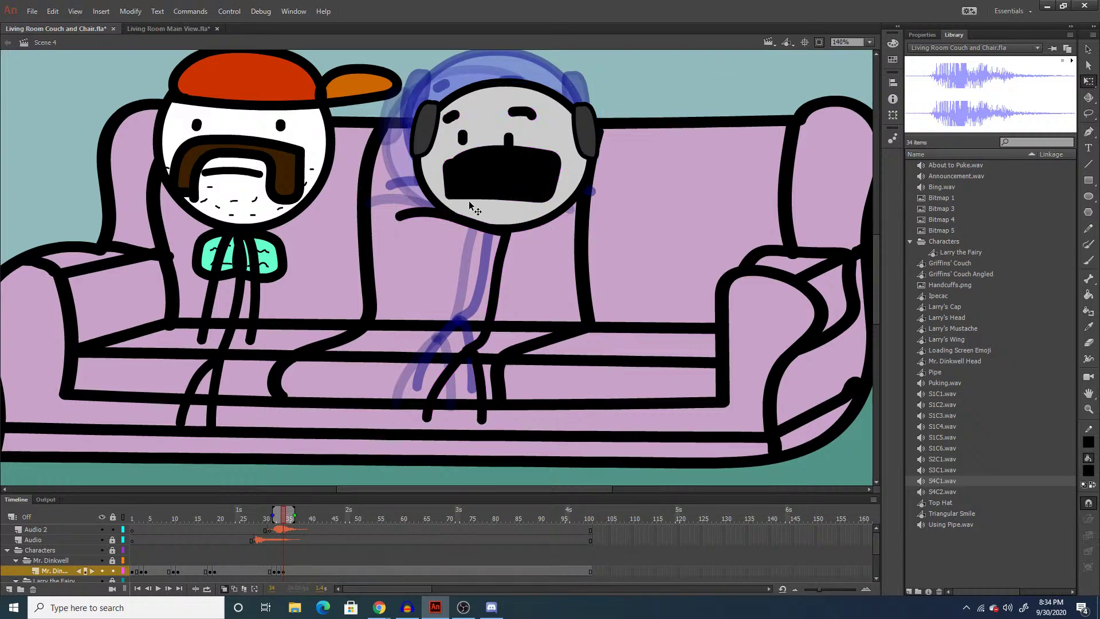
key(y)
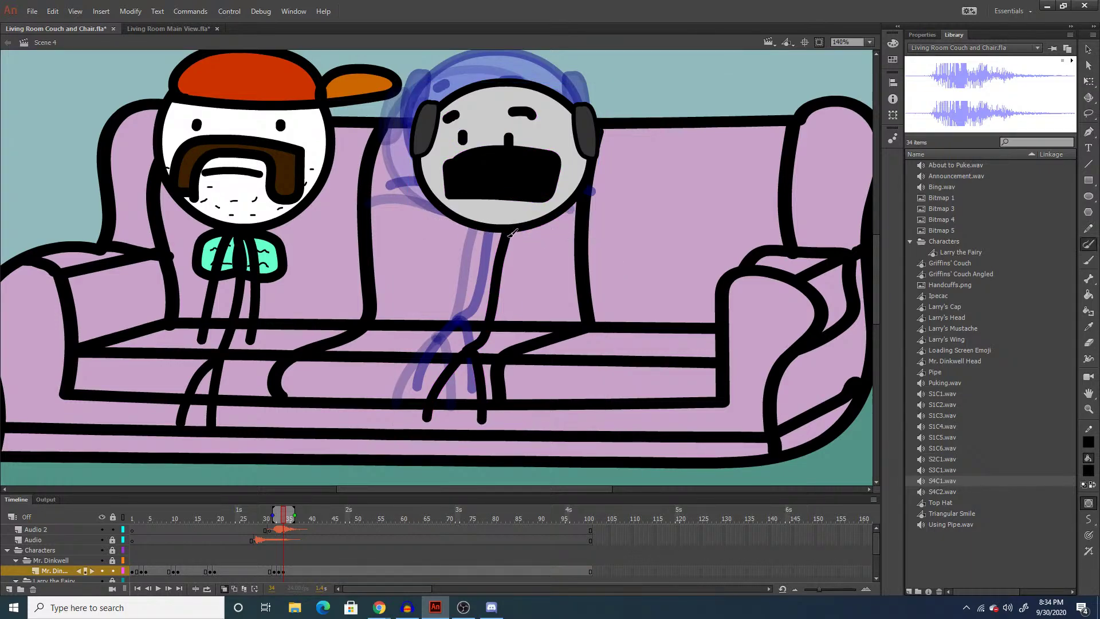
drag(512, 235, 517, 332)
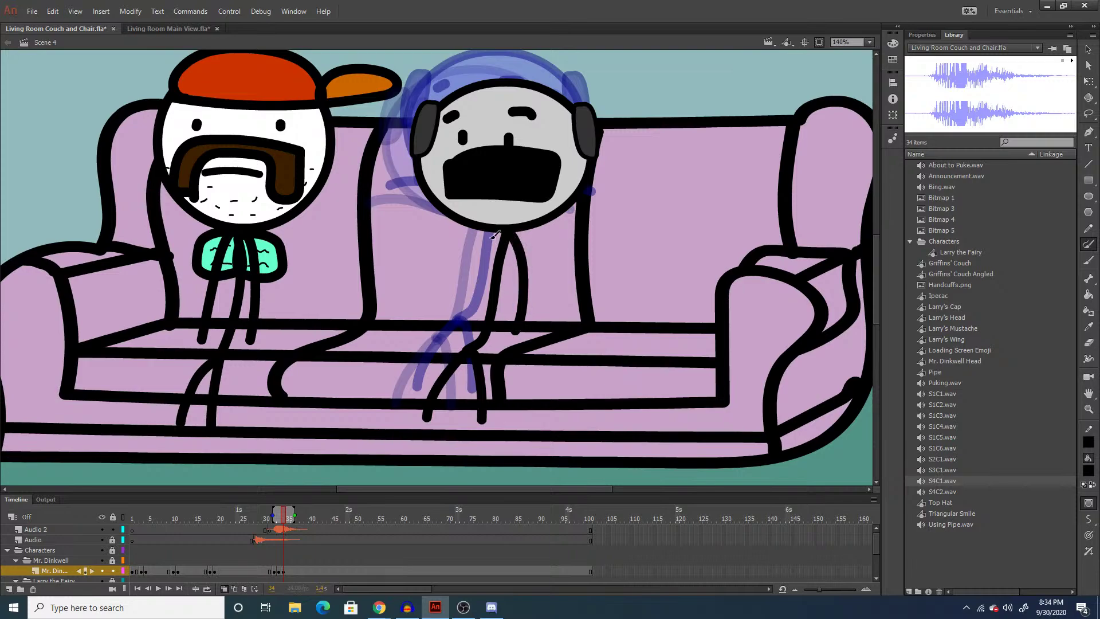
drag(494, 233, 441, 315)
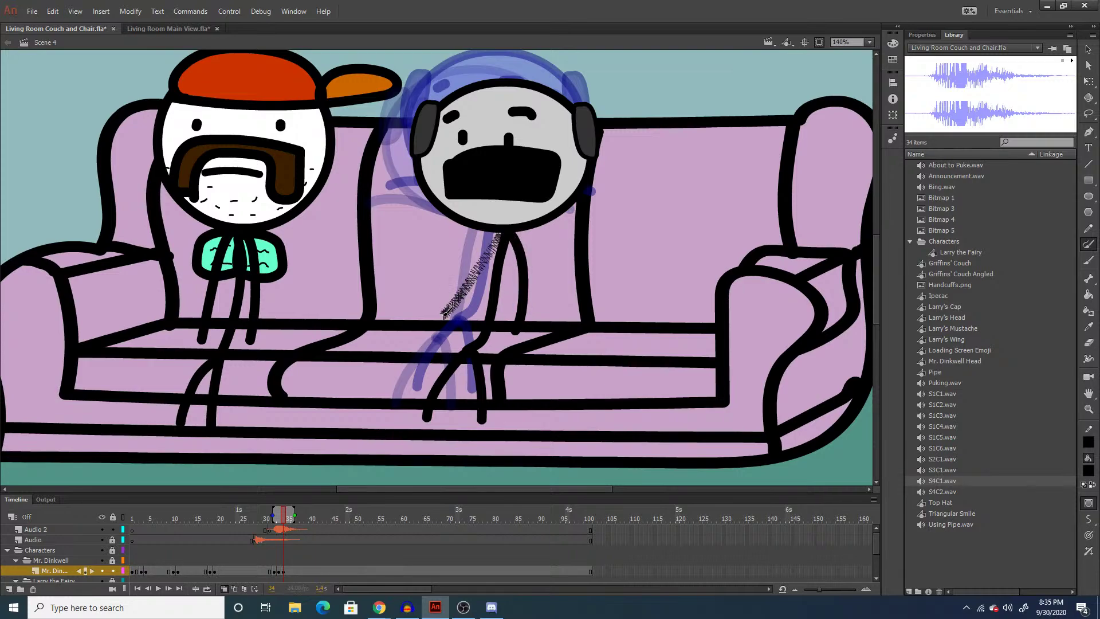
Play back the jump with its audio and insert a keyframe on the Mr. Dinkwell layer at frame 40.
click(231, 531)
key(Return)
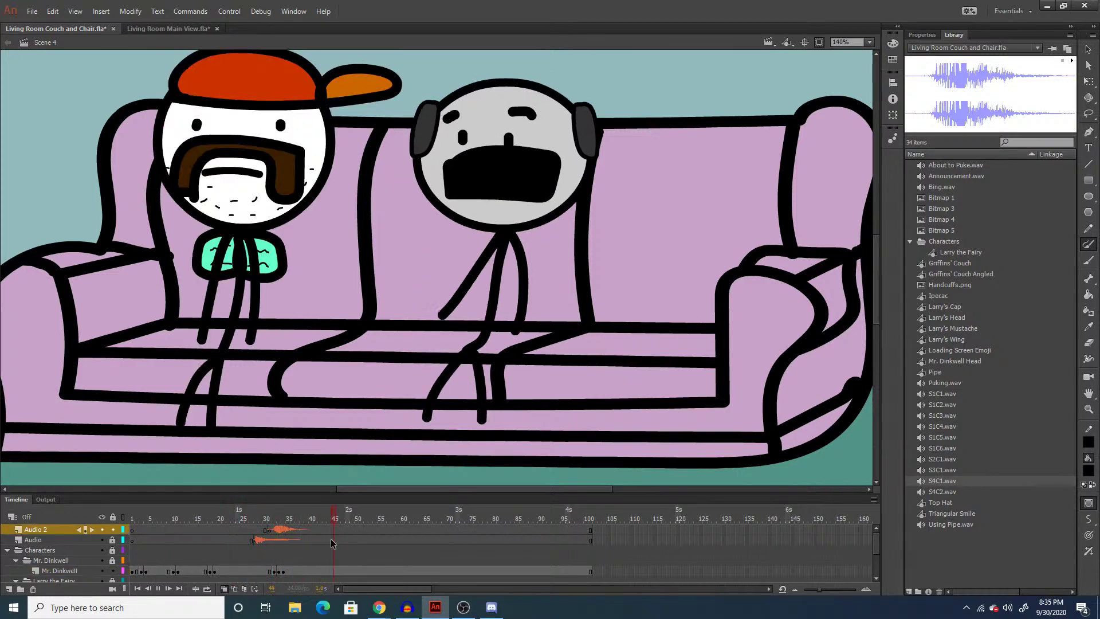
click(330, 554)
click(313, 571)
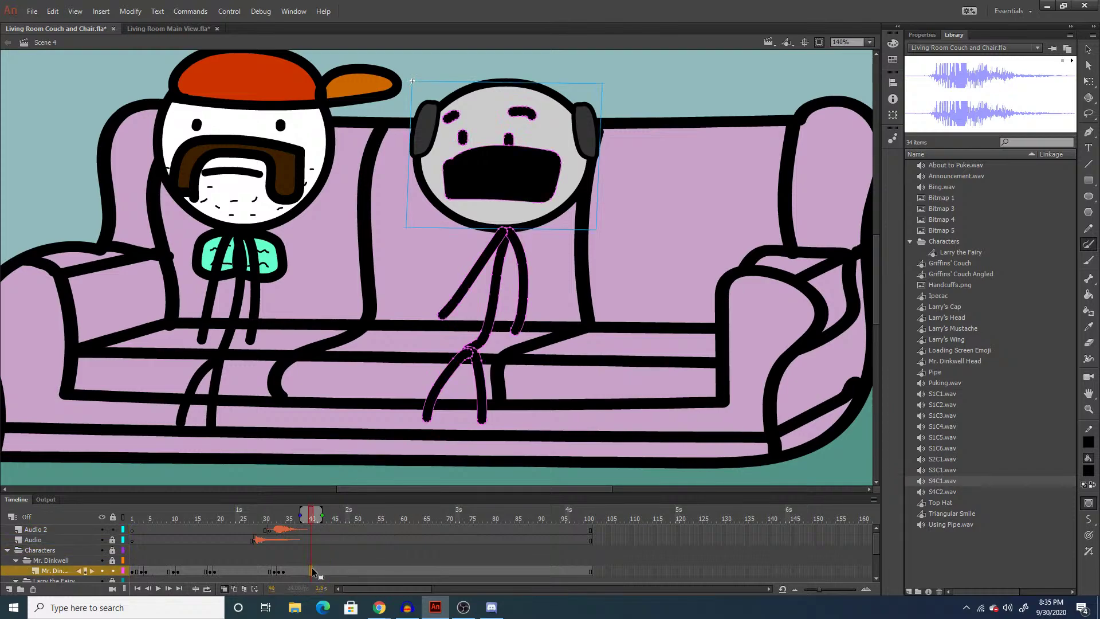
key(F6)
Replace Mr. Dinkwell's open mouth at frame 40 with a wide downturned brush stroke, redrawing it until the curve fits.
drag(450, 169, 553, 163)
key(ctrl+z)
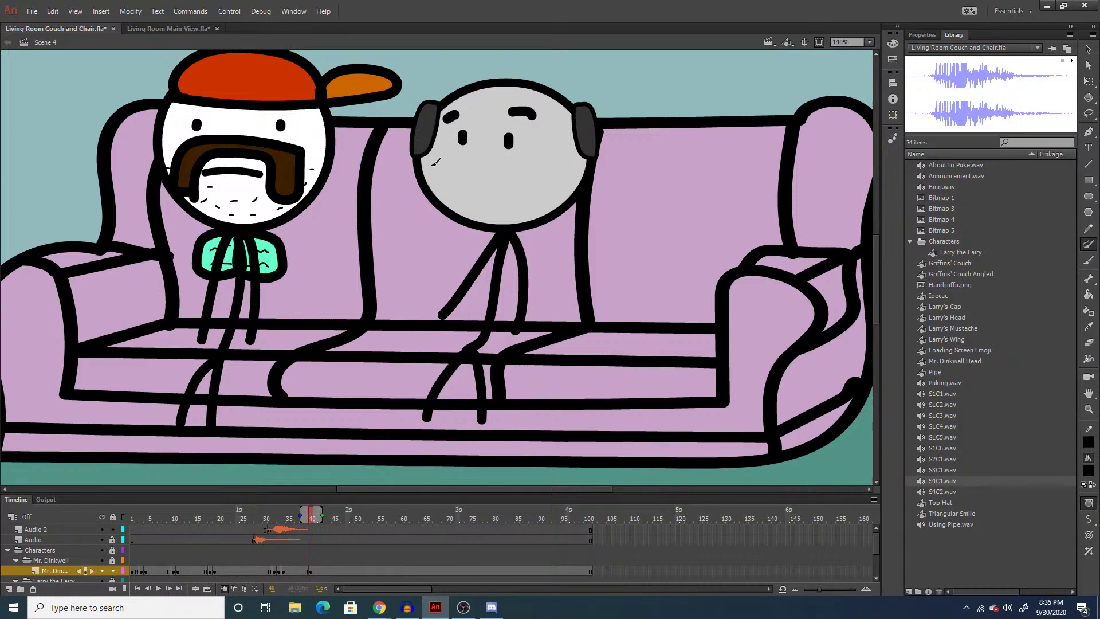
drag(434, 160, 580, 176)
key(ctrl+z)
mouse_move(445, 170)
mouse_down()
mouse_move(530, 176)
mouse_move(519, 179)
mouse_up()
key(ctrl+z)
mouse_move(443, 181)
mouse_down()
mouse_move(492, 167)
mouse_move(544, 177)
mouse_up()
key(ctrl+z)
mouse_move(451, 170)
mouse_down()
mouse_move(513, 153)
mouse_move(555, 192)
mouse_up()
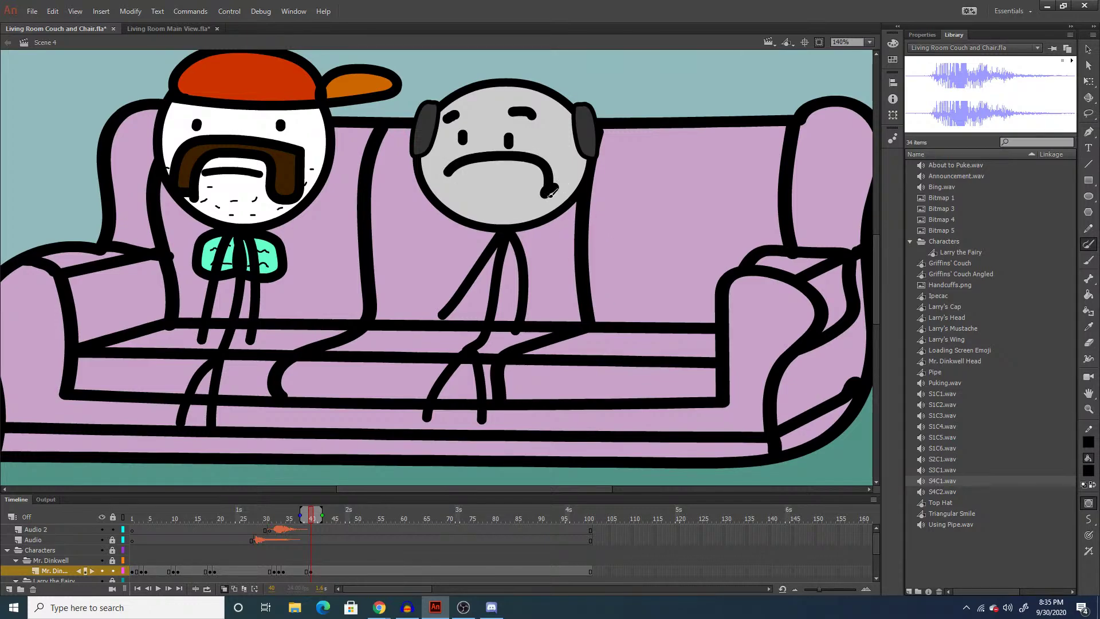
Fit the whole stage in the window and collapse the Mr. Dinkwell layer folder in the timeline.
click(869, 42)
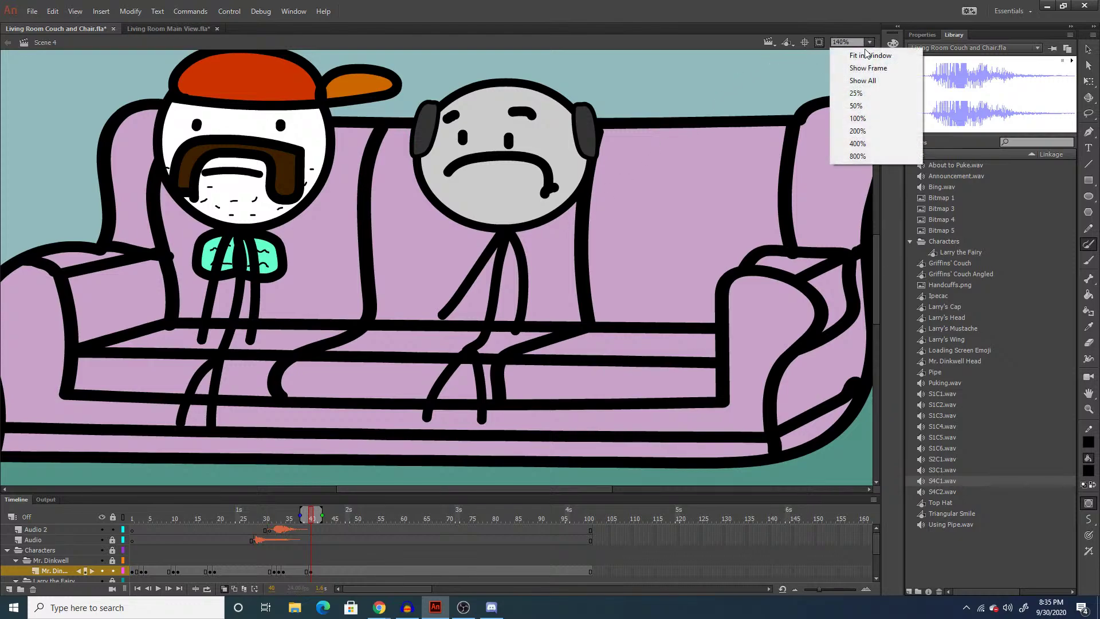
click(857, 52)
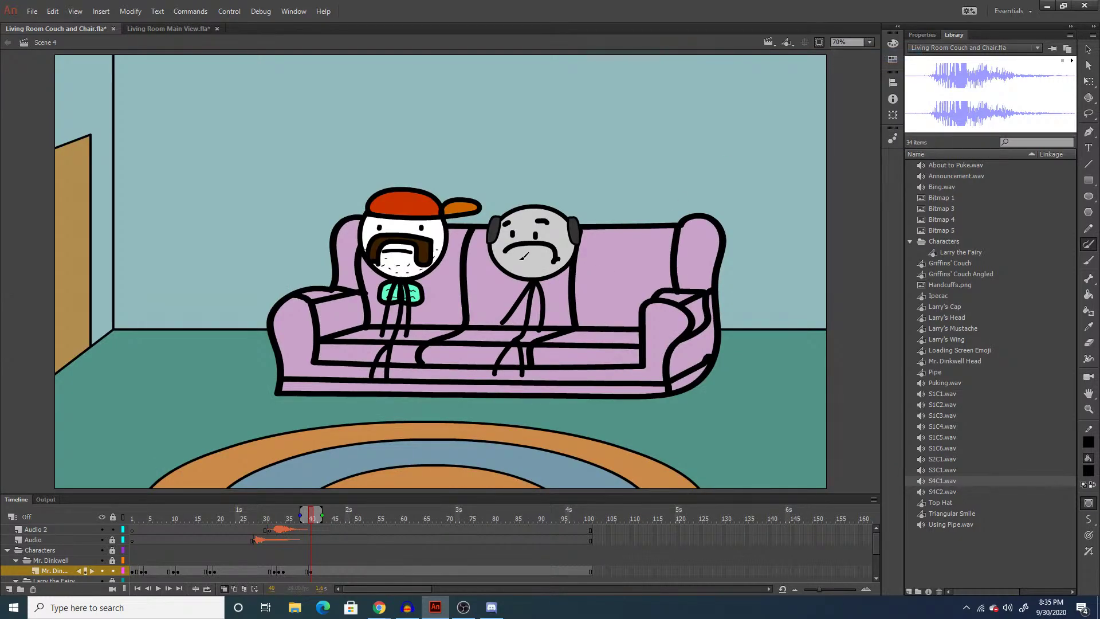
drag(522, 255, 547, 260)
click(17, 560)
click(17, 561)
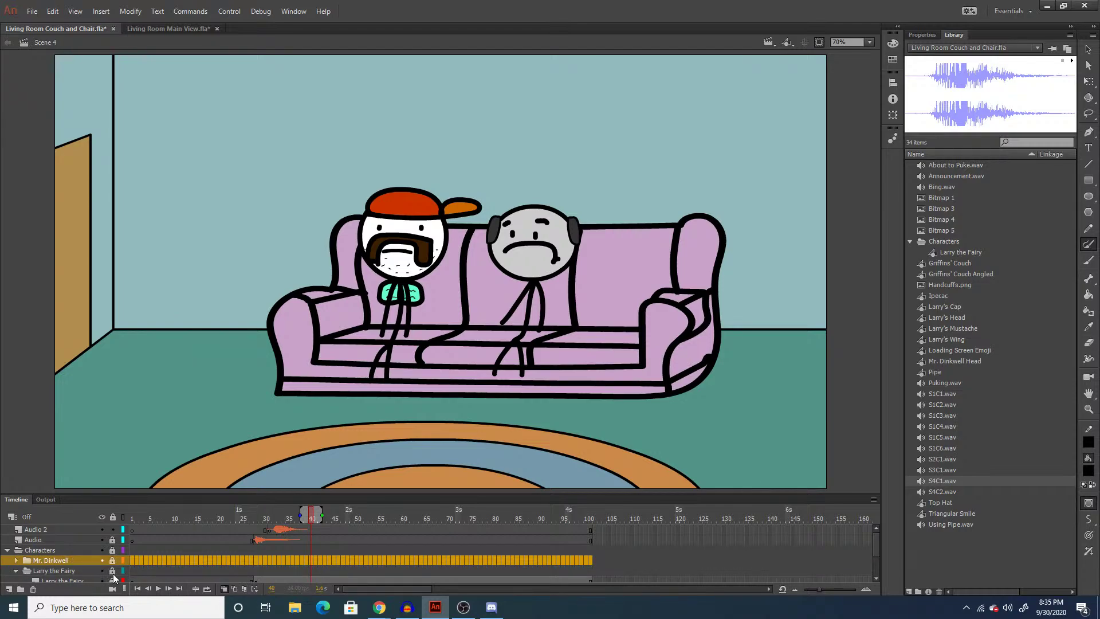
scroll(116, 576, down, 1)
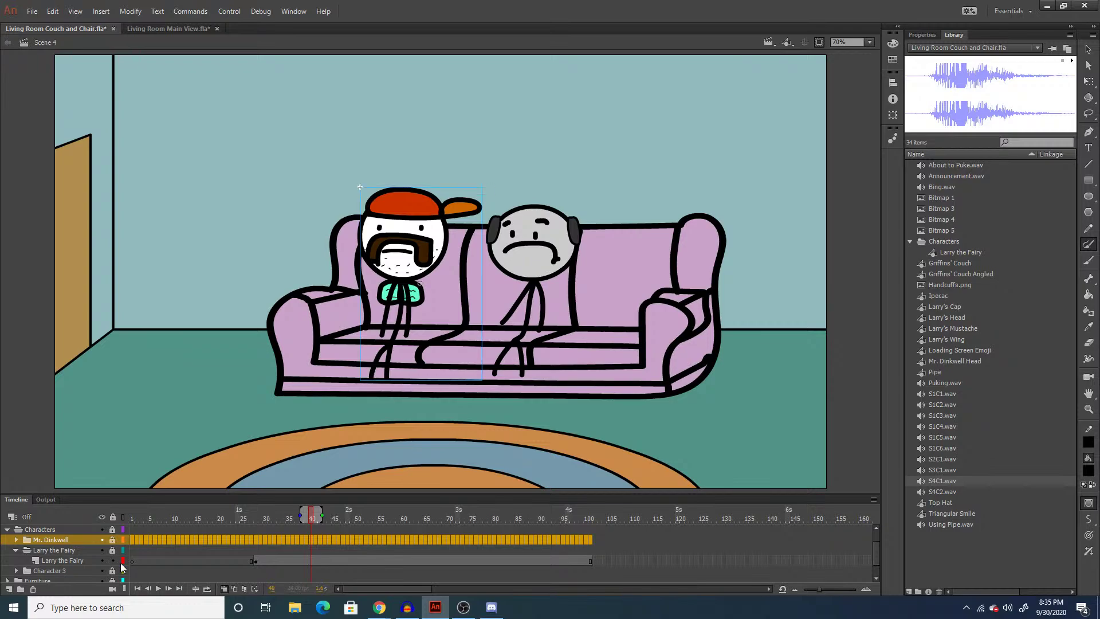
scroll(336, 555, up, 1)
Place S4C2.wav on a new keyframe at frame 47 of the Audio layer and extend all layers to frame 125.
click(344, 533)
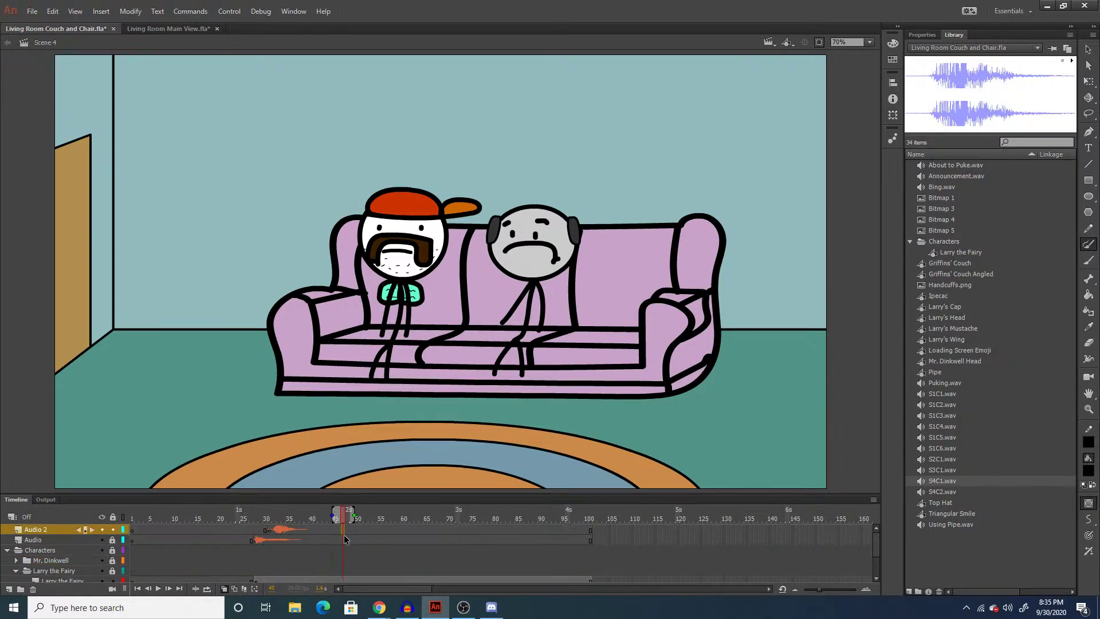
click(343, 539)
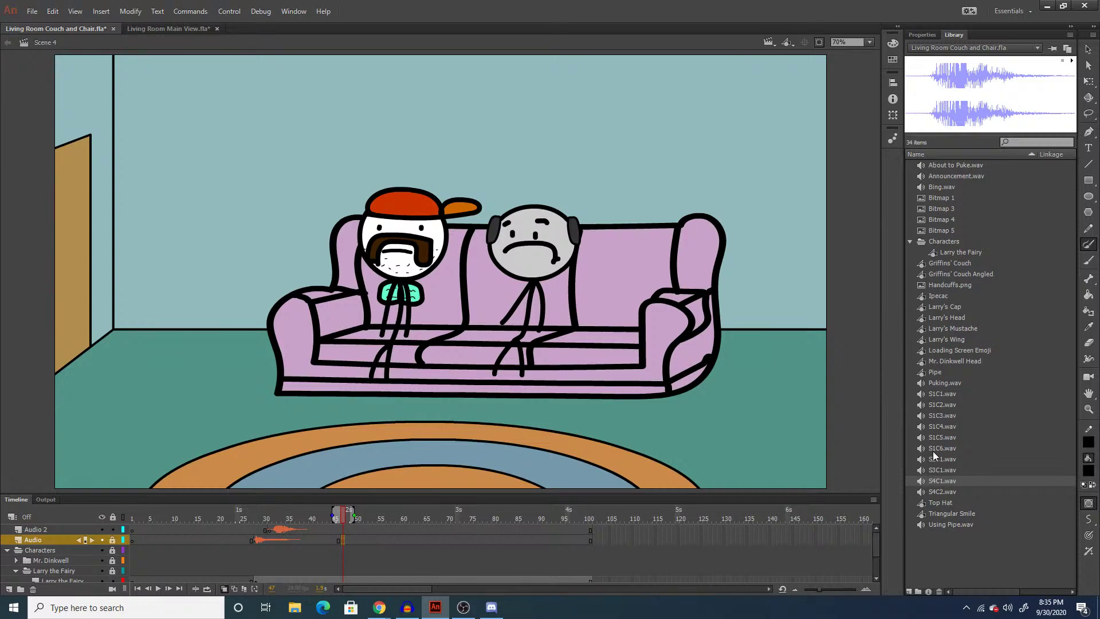
drag(948, 492, 559, 413)
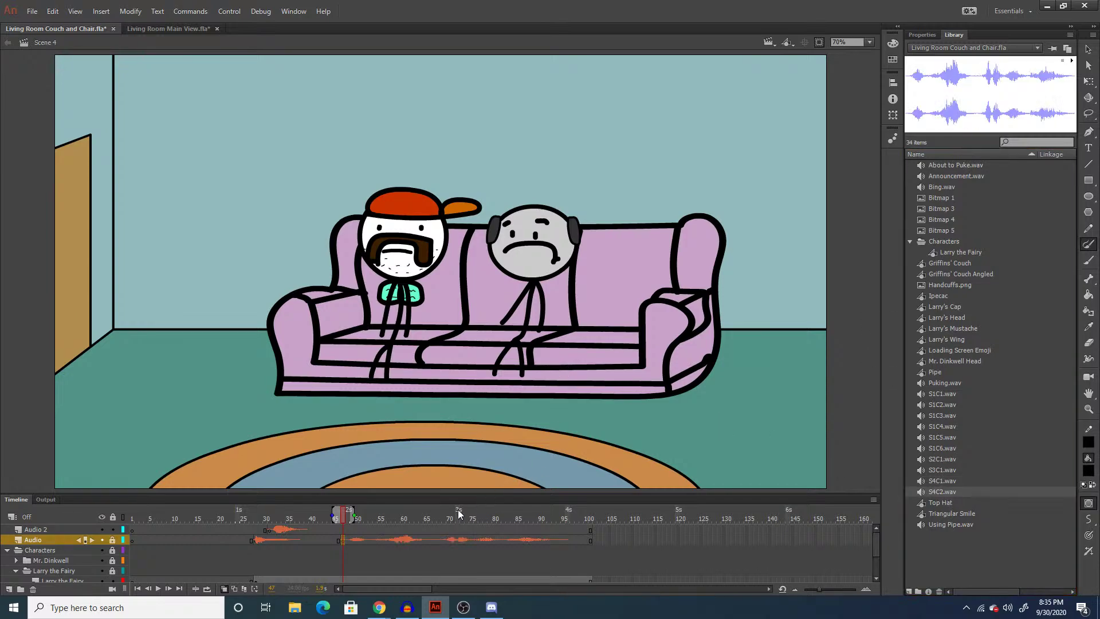
click(607, 536)
scroll(617, 545, down, 2)
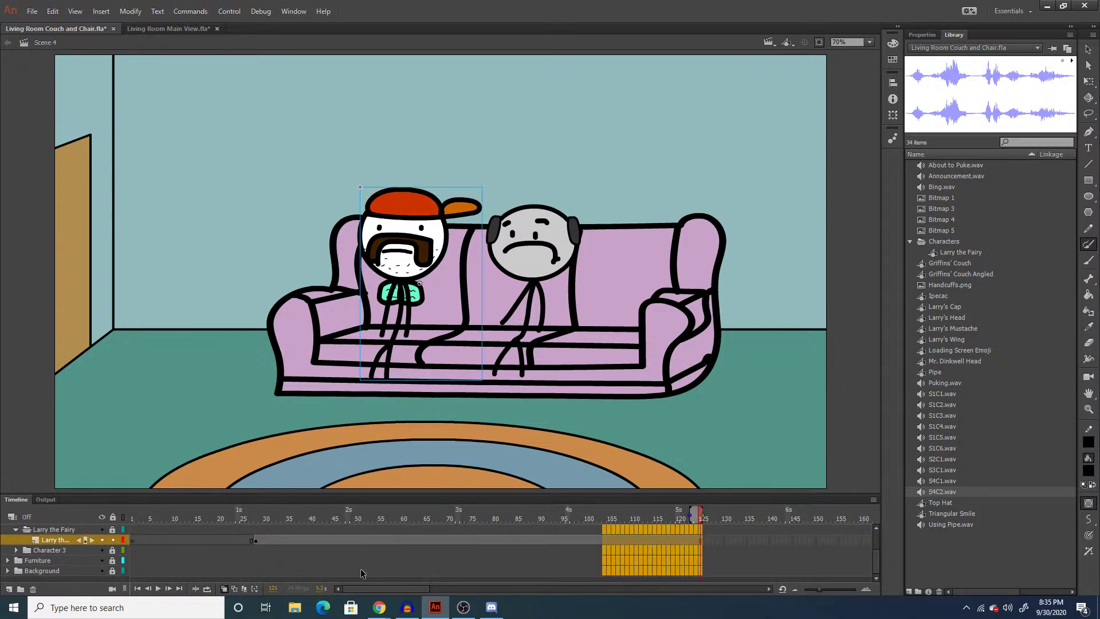
Select frame 47 on the Larry the Fairy layer, where the new dialogue clip starts.
click(246, 557)
scroll(247, 560, up, 2)
scroll(252, 562, down, 2)
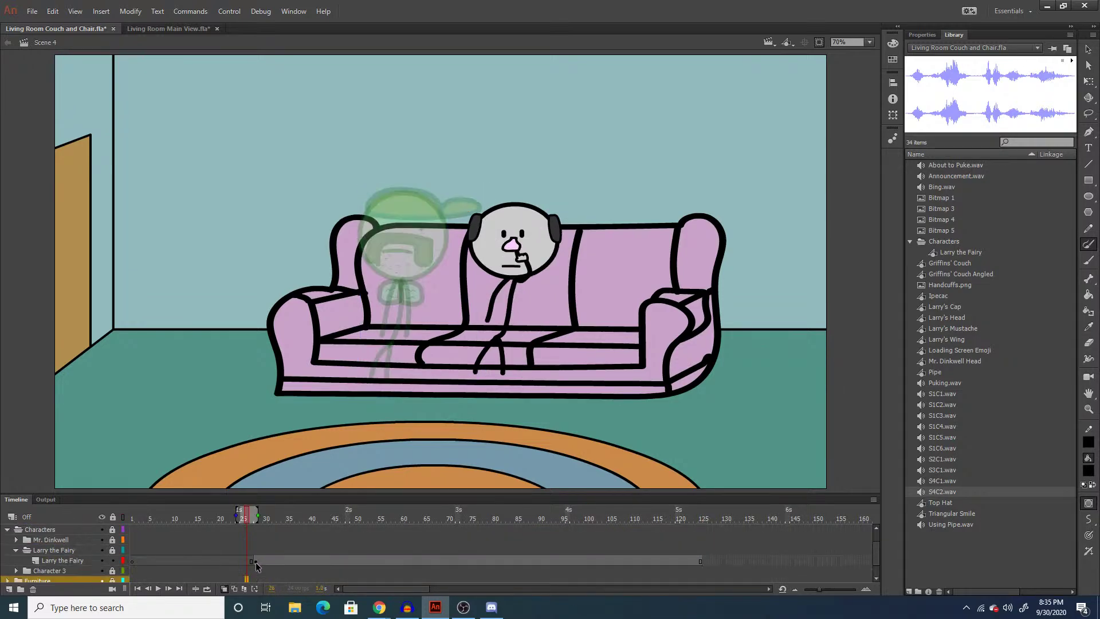
click(306, 555)
scroll(316, 559, up, 2)
click(344, 578)
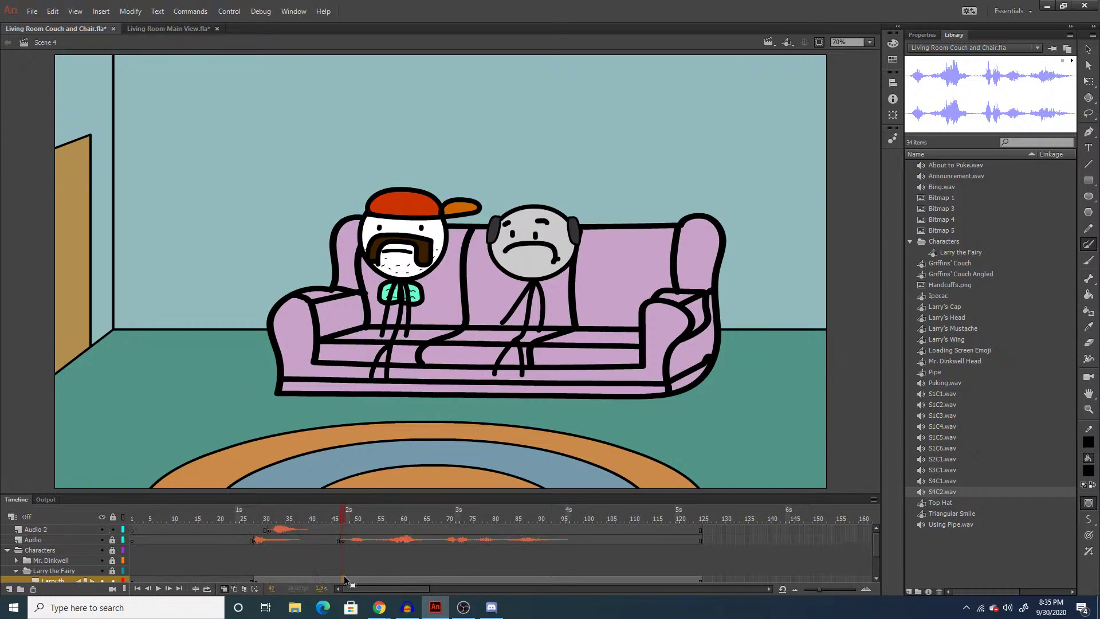
Add a keyframe at frame 48 of the Larry the Fairy layer and play the dialogue to check its timing.
click(346, 577)
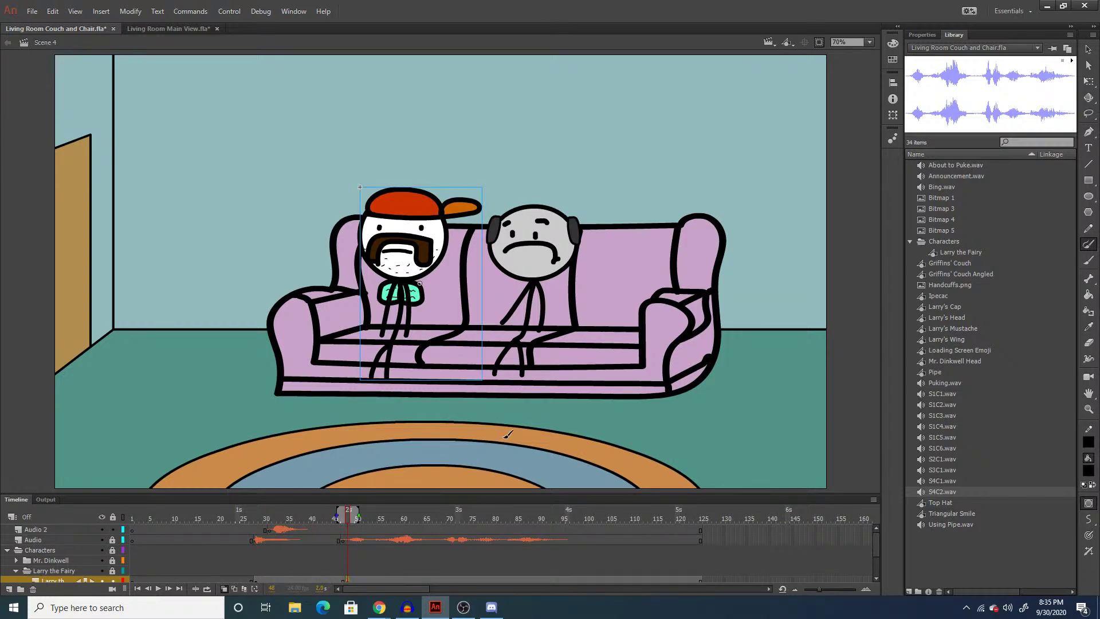
click(330, 555)
key(Return)
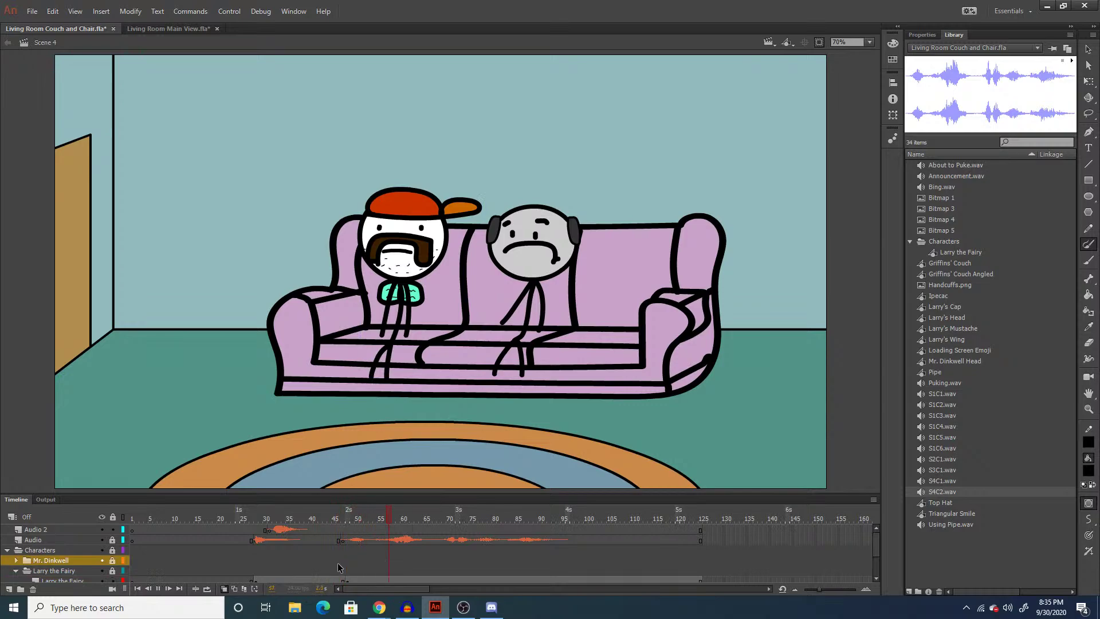
click(348, 579)
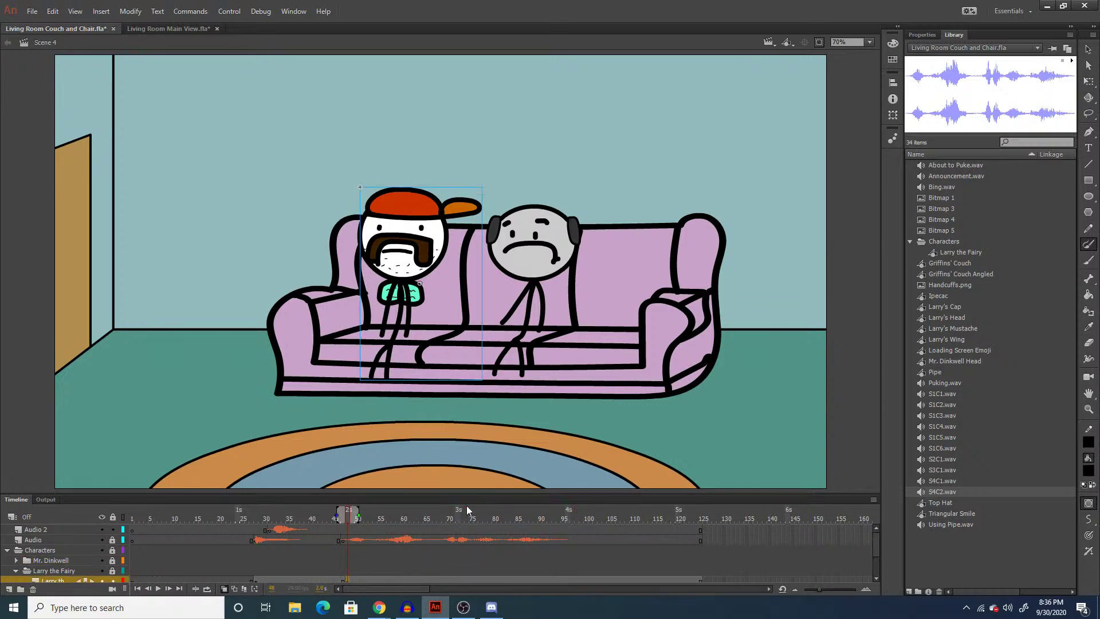
Delete only the closed mouth line from Larry's face at frame 48, keeping the rest of the character.
key(z)
click(445, 304)
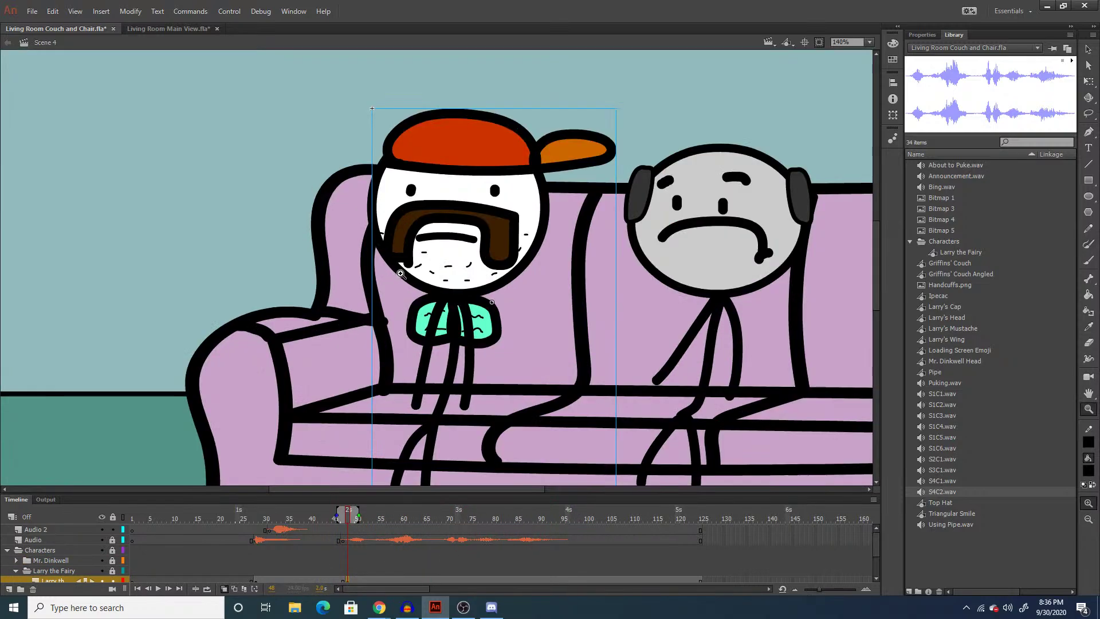
click(462, 229)
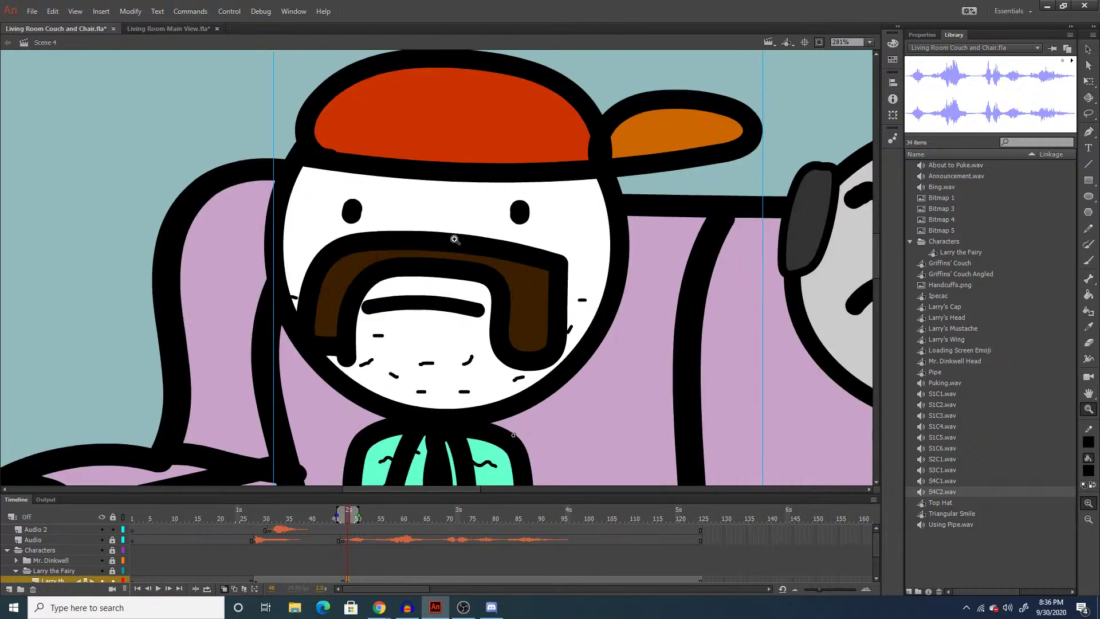
key(q)
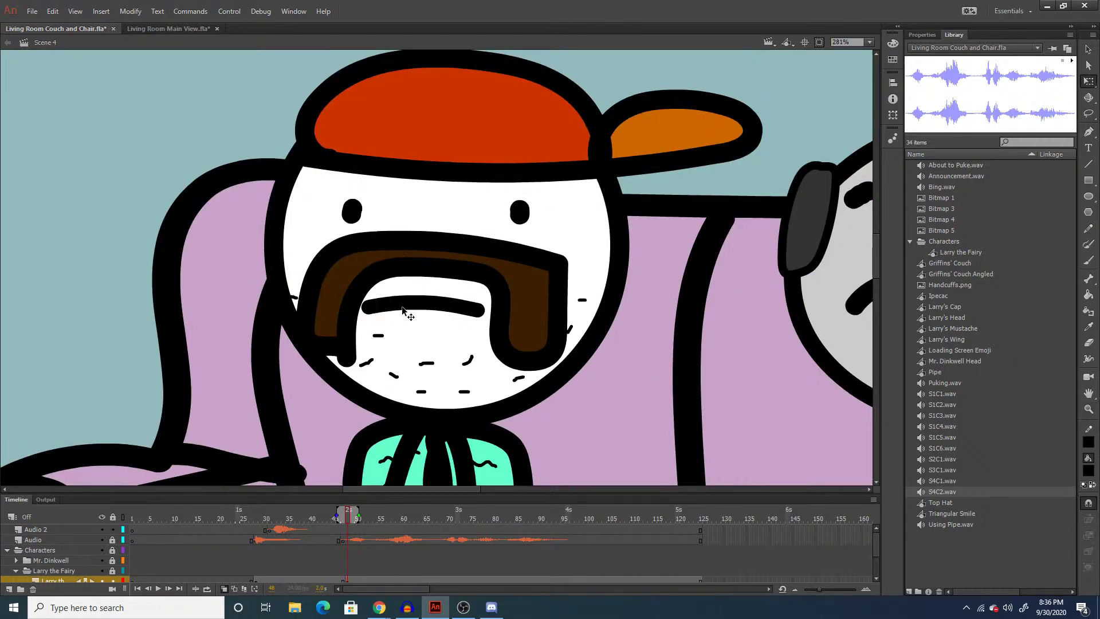
click(403, 310)
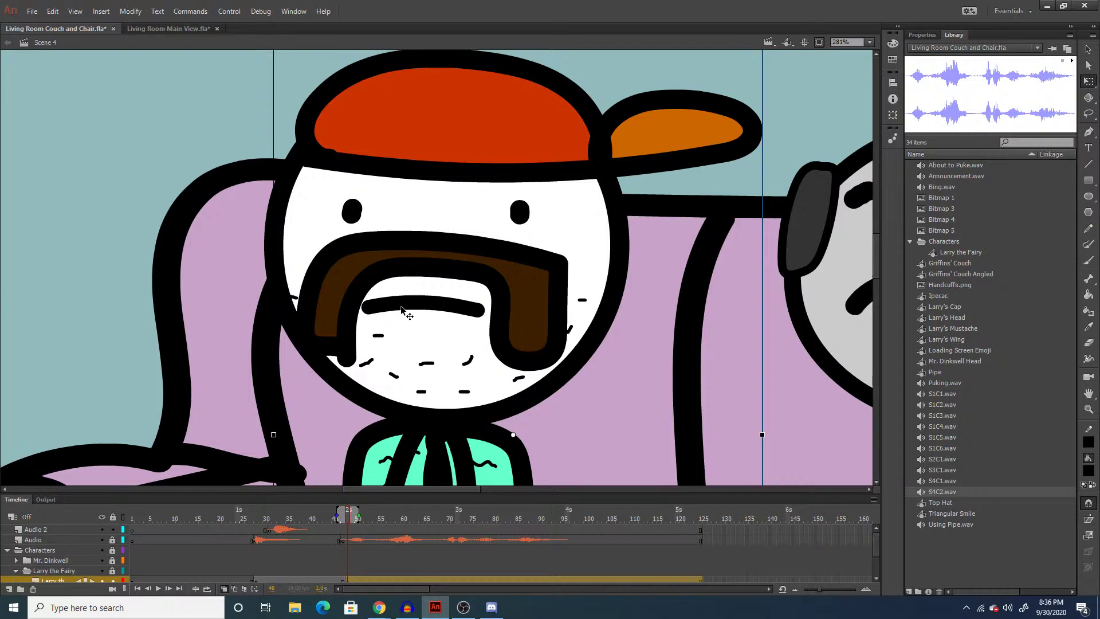
key(Delete)
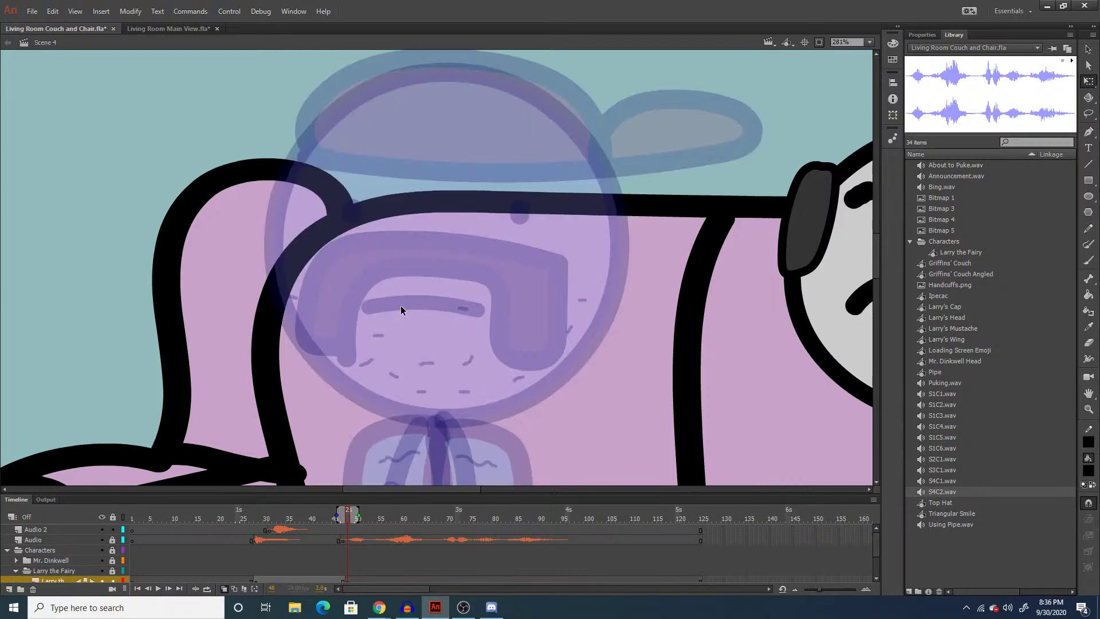
key(ctrl+z)
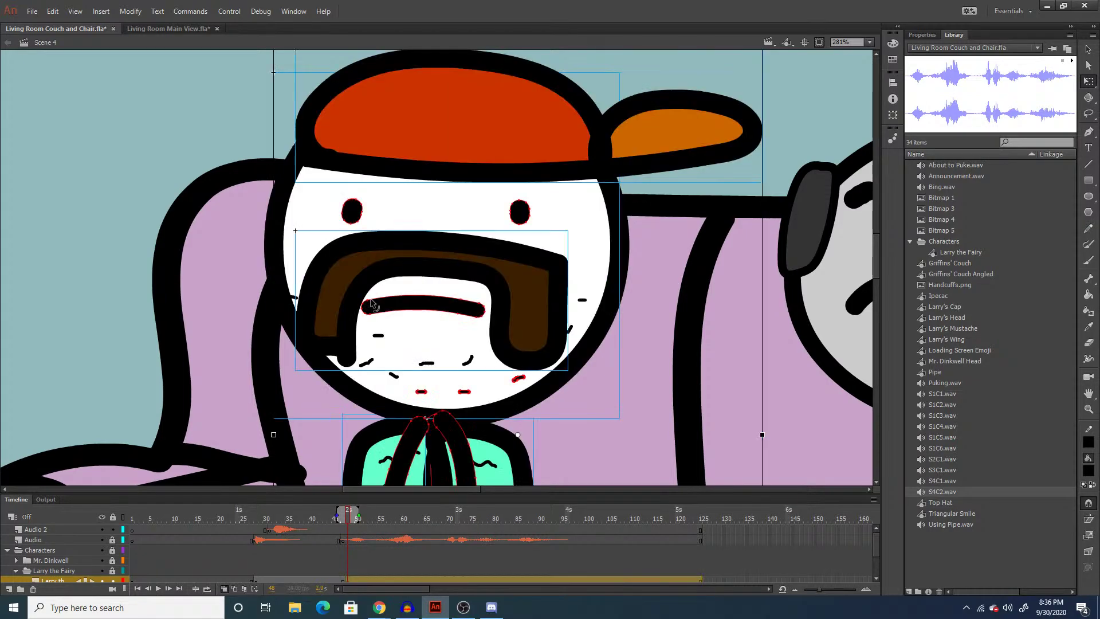
click(190, 280)
click(413, 310)
key(Delete)
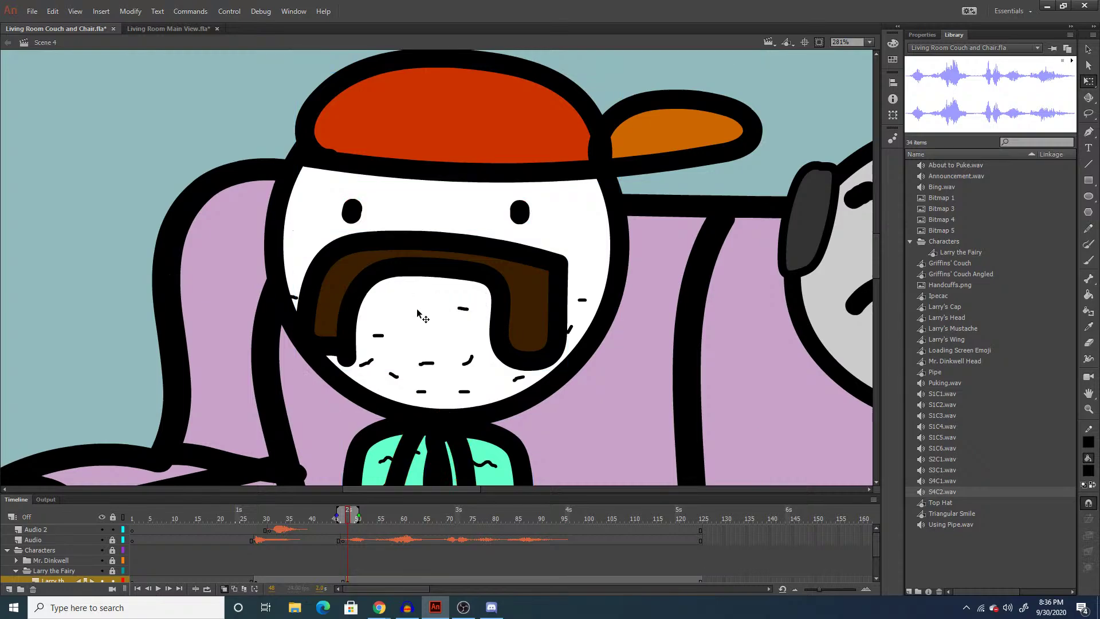
Set the Paint Brush stroke size to 6 for drawing the new mouth.
key(b)
drag(383, 310, 458, 310)
key(ctrl+z)
click(921, 35)
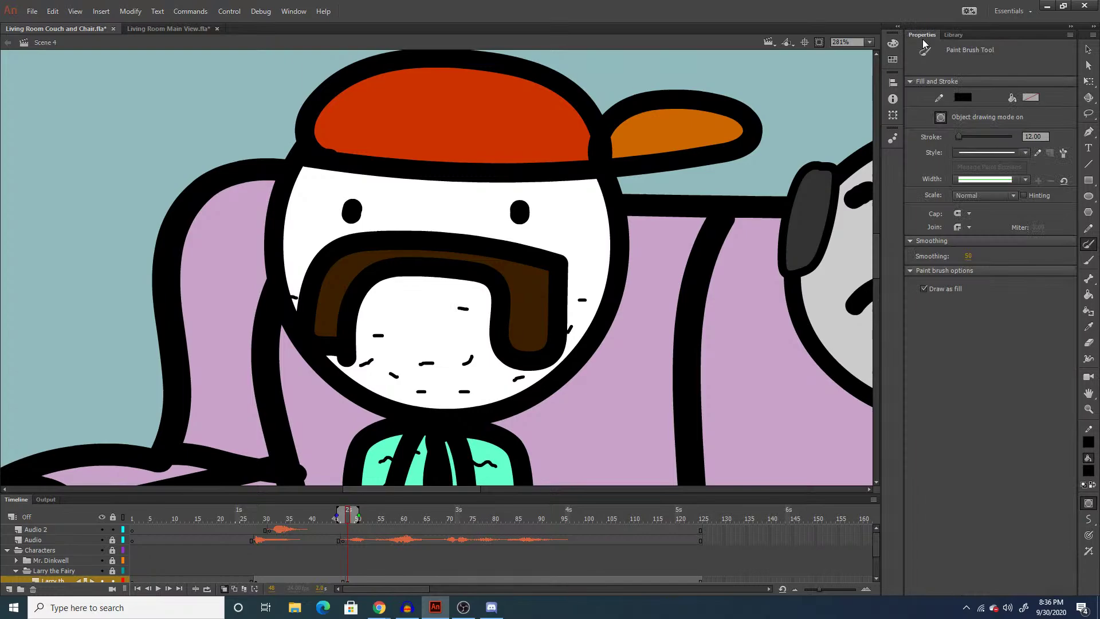
click(1034, 136)
text(6)
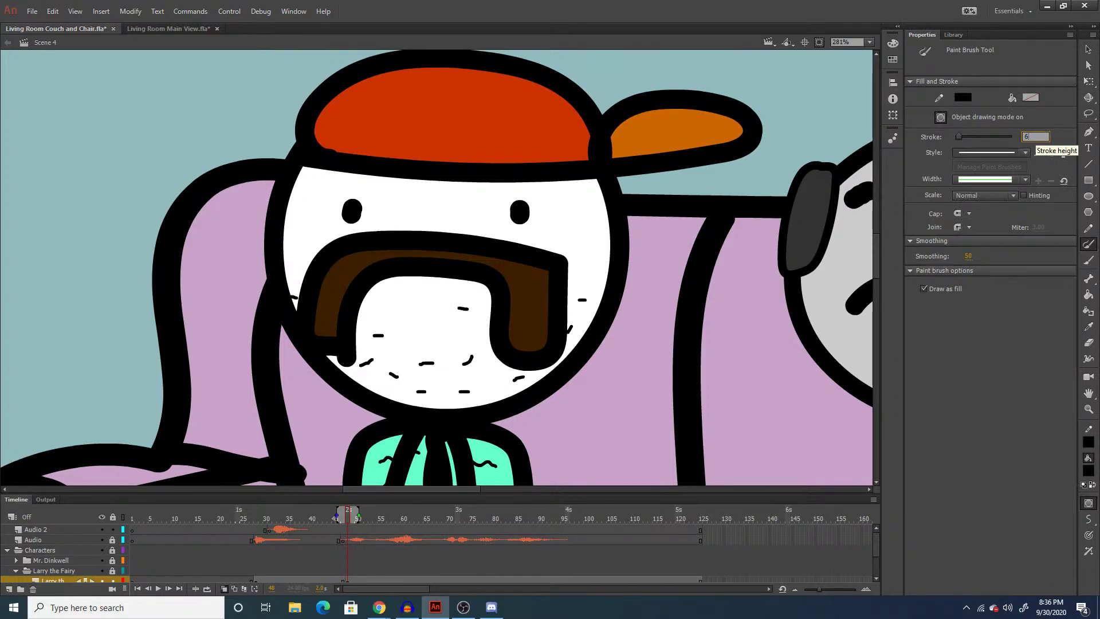
key(Return)
Draw a black, rounded, roughly rectangular open-mouth outline beneath Larry's mustache.
mouse_move(397, 293)
mouse_down()
mouse_move(446, 290)
mouse_move(476, 318)
mouse_move(461, 347)
mouse_move(408, 358)
mouse_up()
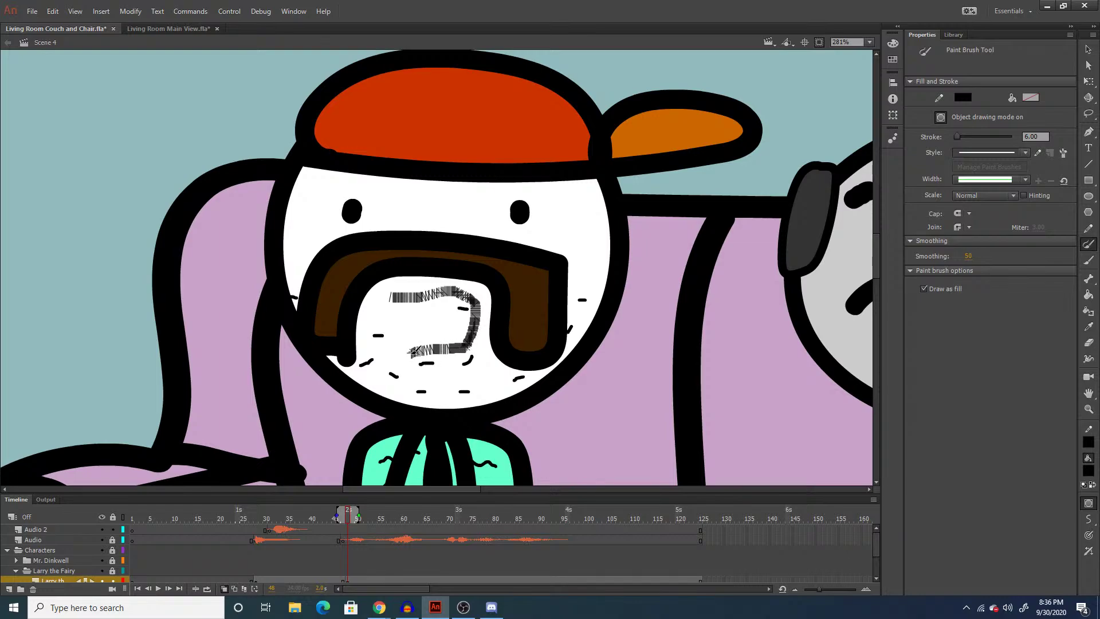
key(ctrl+z)
mouse_move(384, 288)
mouse_down()
mouse_move(486, 305)
mouse_move(471, 358)
mouse_move(374, 344)
mouse_move(378, 294)
mouse_move(408, 289)
mouse_up()
key(q)
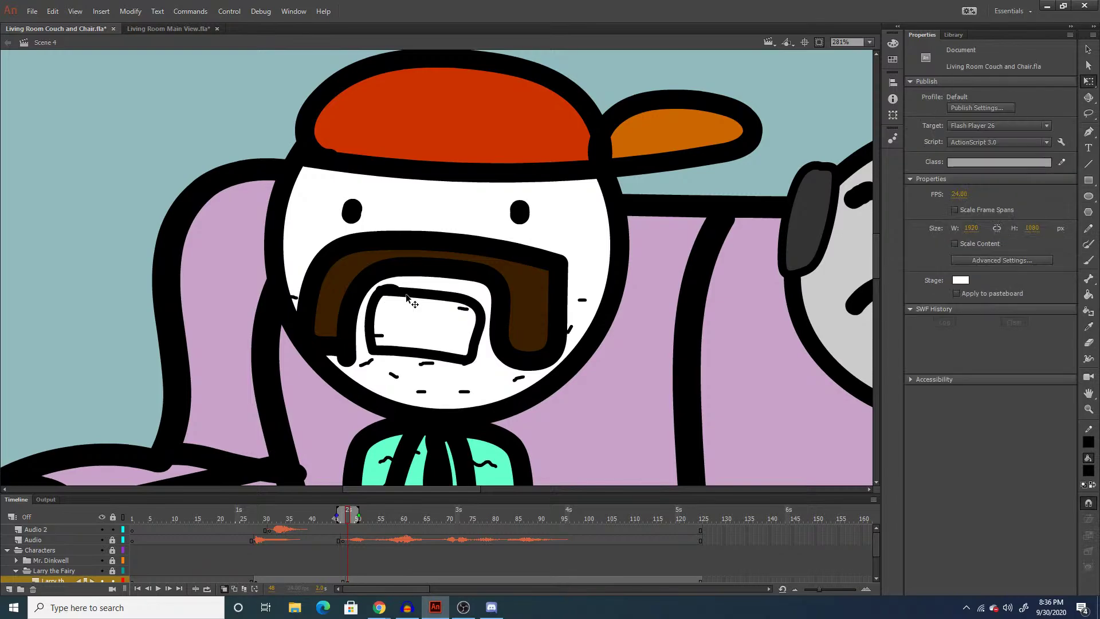
Move the mouth outline onto the empty wall beside Larry's head and draw two small teeth along its upper edge.
mouse_move(408, 298)
mouse_down()
mouse_move(115, 144)
mouse_move(102, 157)
mouse_move(118, 166)
mouse_move(122, 147)
mouse_move(172, 172)
mouse_move(201, 144)
mouse_move(56, 214)
mouse_up()
click(204, 106)
key(b)
key(q)
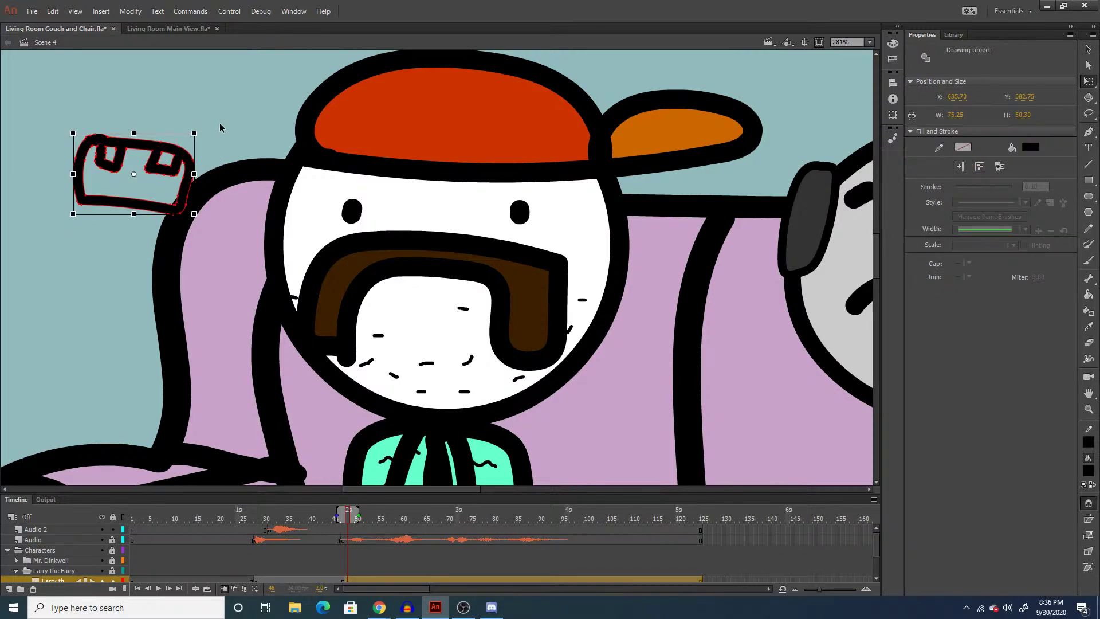
click(258, 118)
Fill one tooth with yellow #FFCC00 and the other with orange.
key(k)
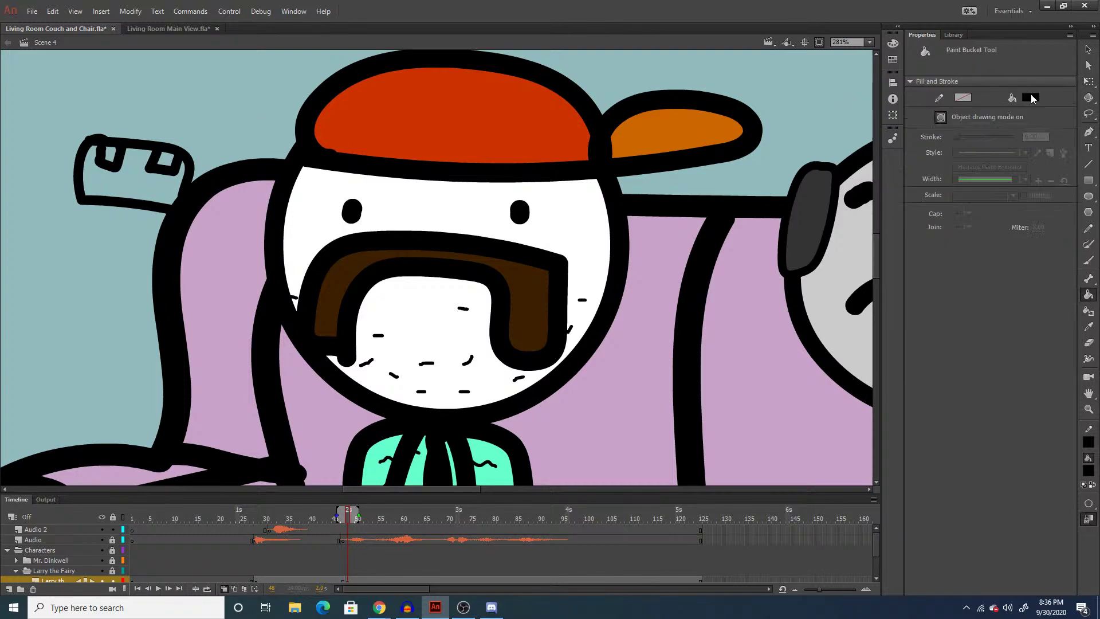
click(1031, 99)
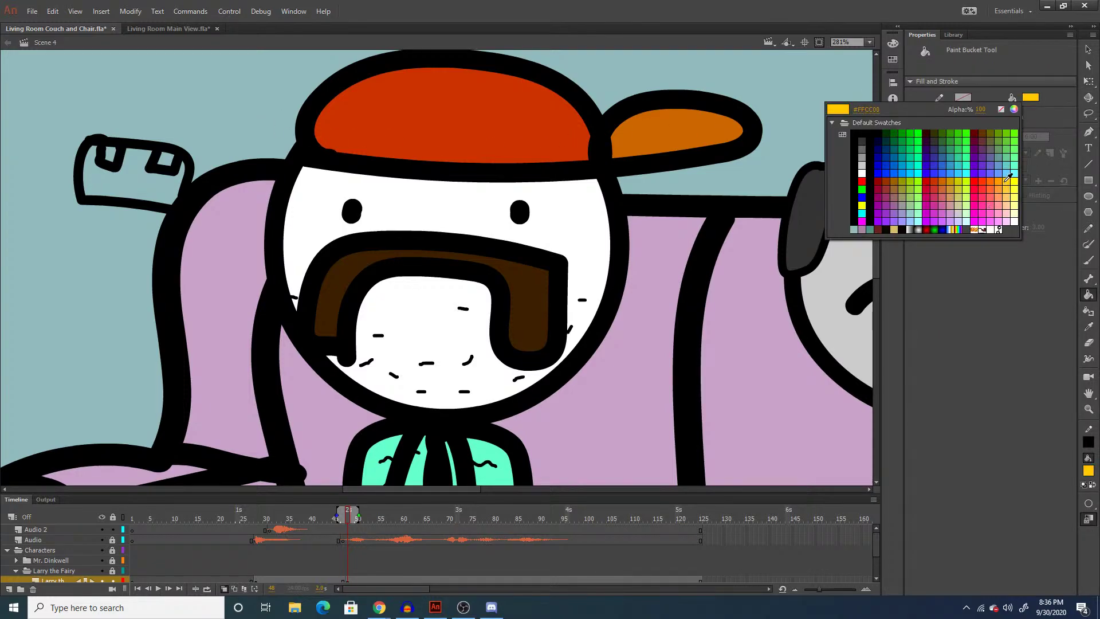
click(1009, 177)
click(168, 160)
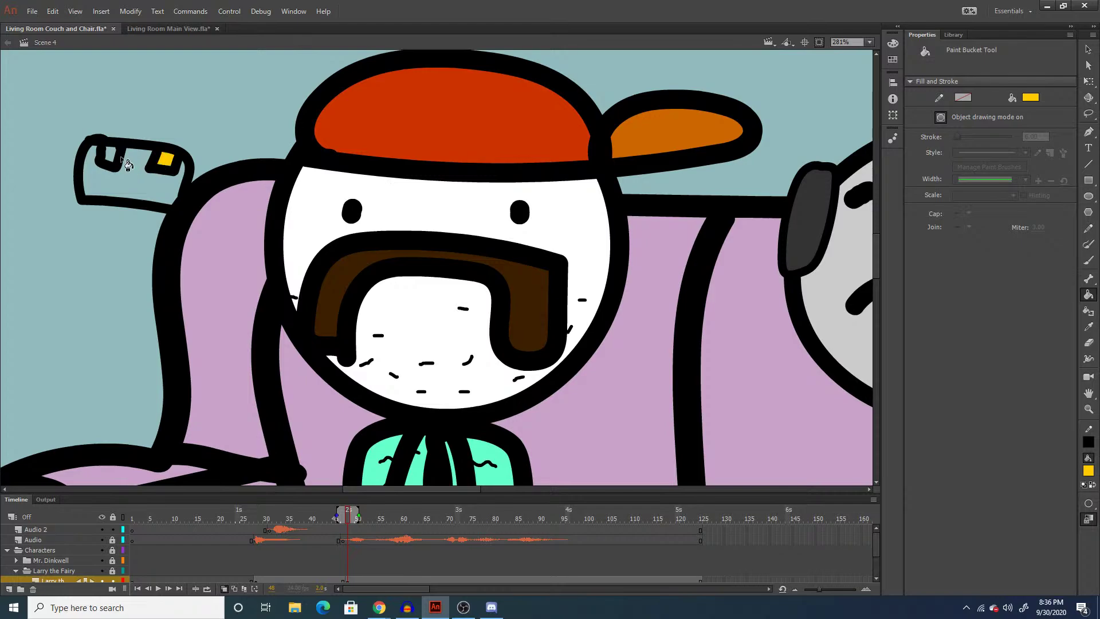
click(1031, 99)
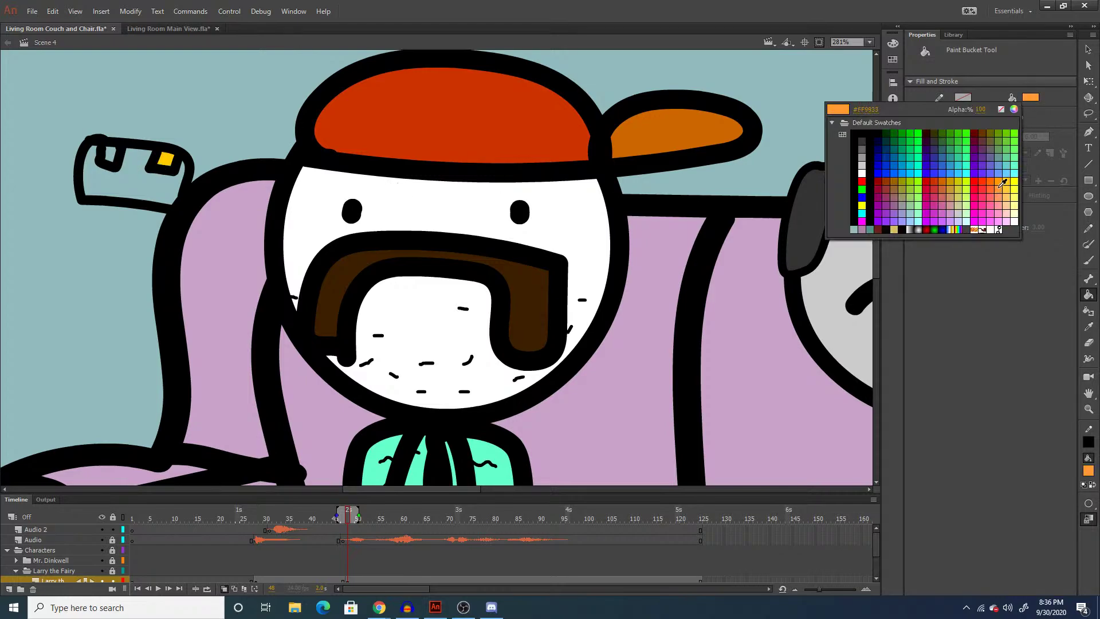
click(1002, 182)
click(109, 152)
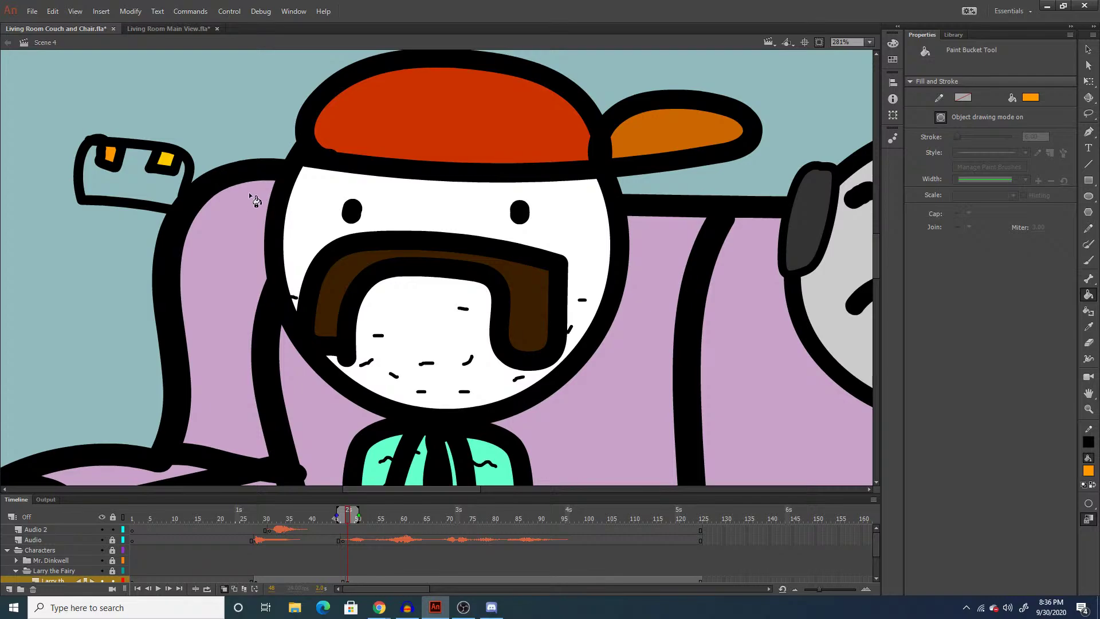
Fill the mouth interior with black sampled from the outlines and move the finished mouth back under Larry's mustache.
key(i)
click(284, 171)
click(150, 190)
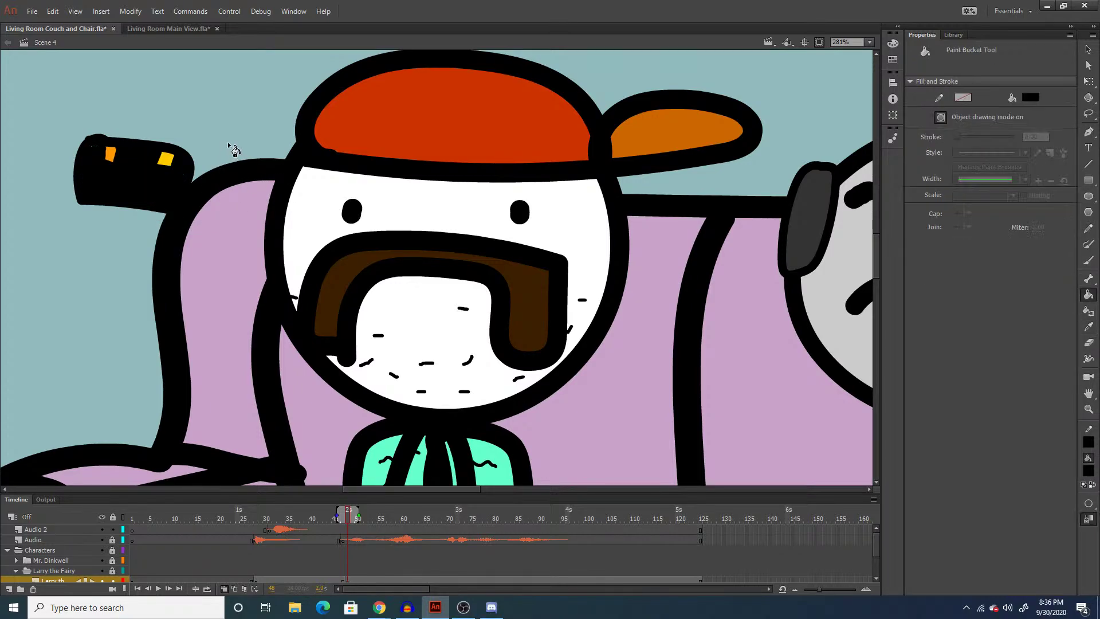
key(q)
click(135, 177)
drag(134, 178, 424, 326)
click(143, 252)
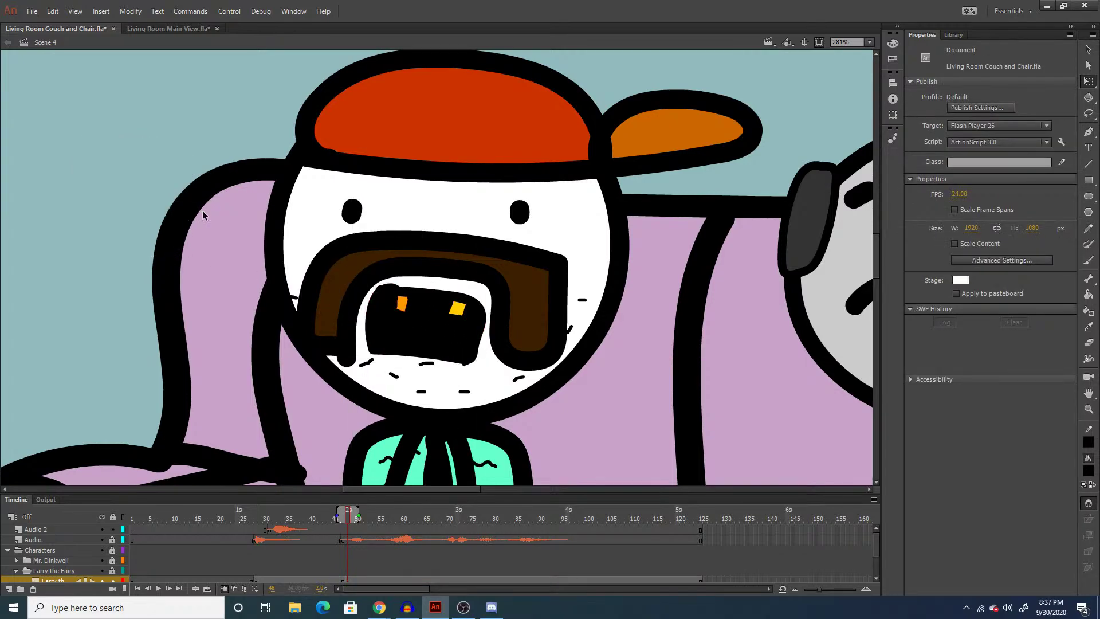
Fit the whole stage in view and play the scene to check the open mouth against the dialogue.
click(869, 42)
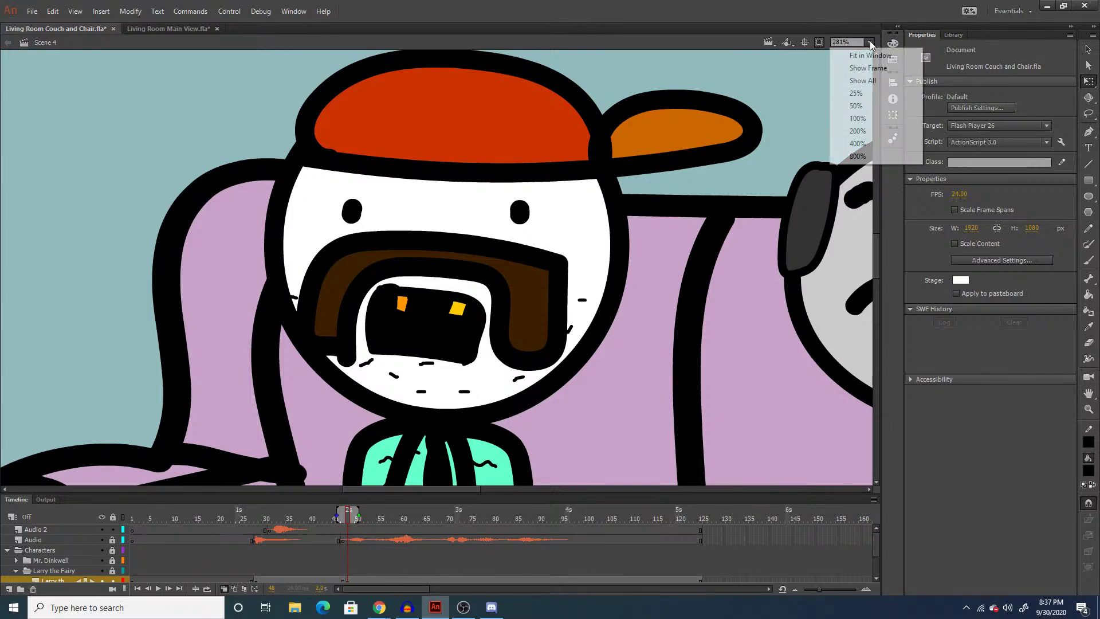
click(859, 50)
click(316, 549)
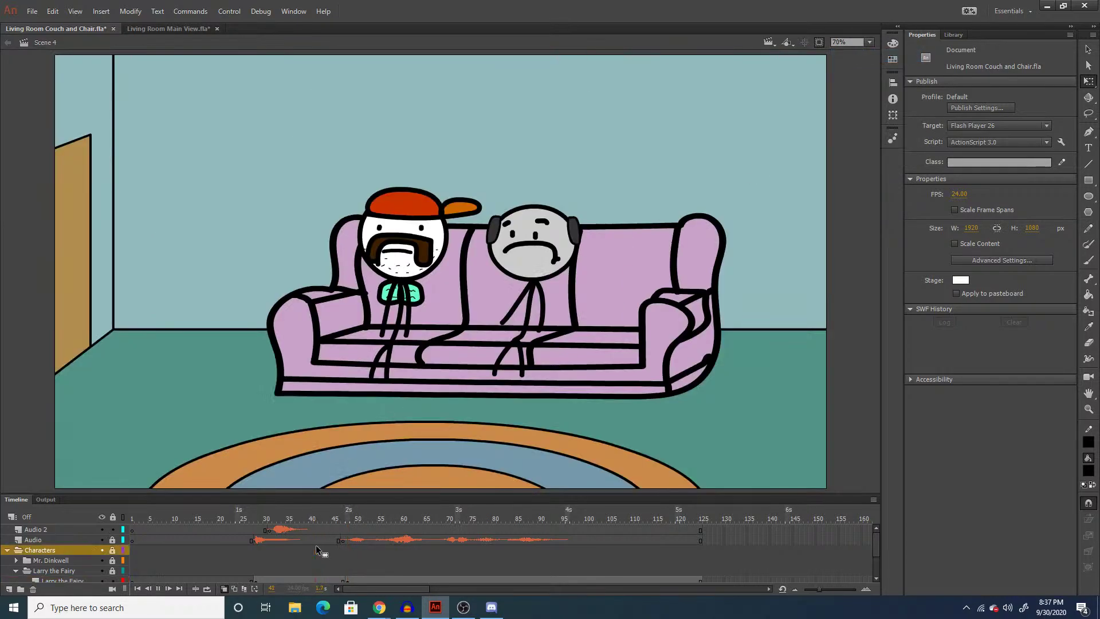
key(Return)
click(392, 552)
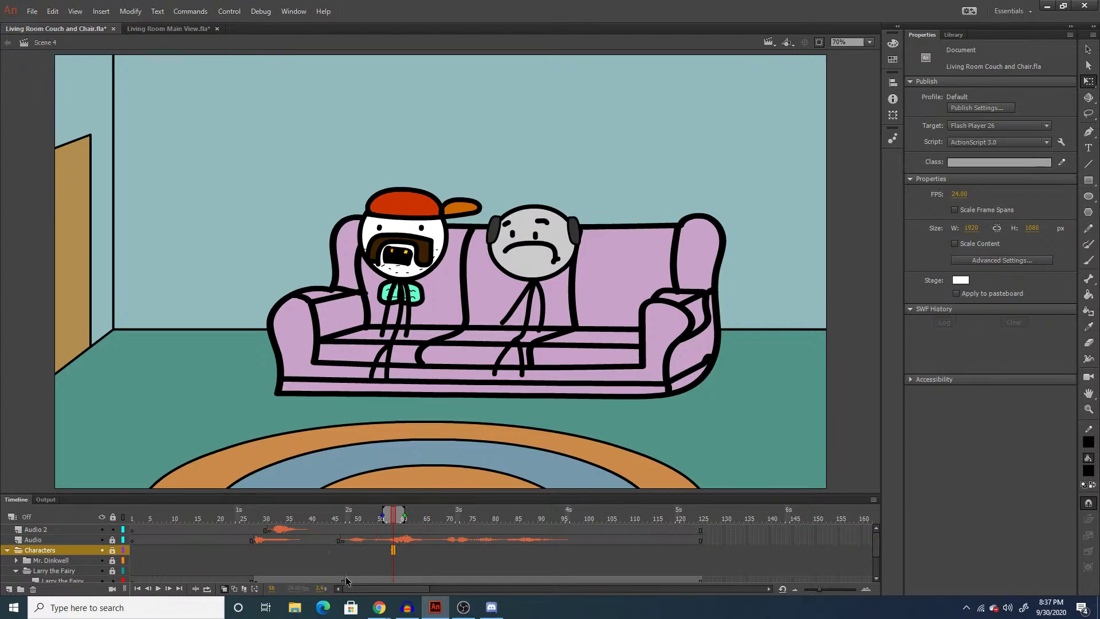
At frame 48, move Larry's whole head, including cap, mustache and mouth, slightly up and to the right.
click(346, 576)
drag(322, 154, 467, 278)
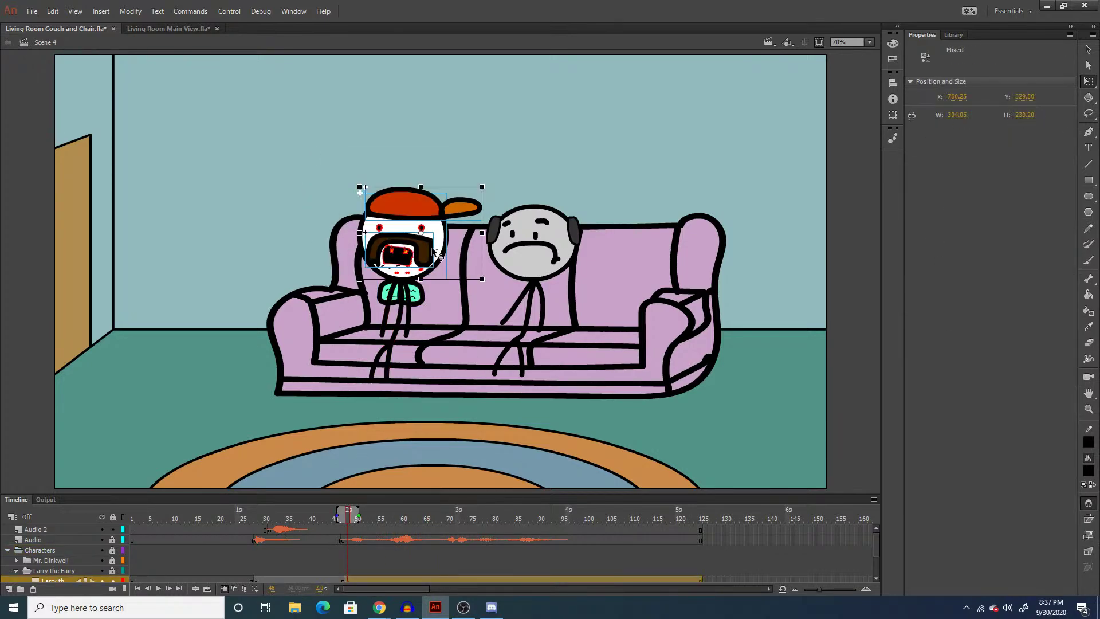
drag(423, 248, 424, 239)
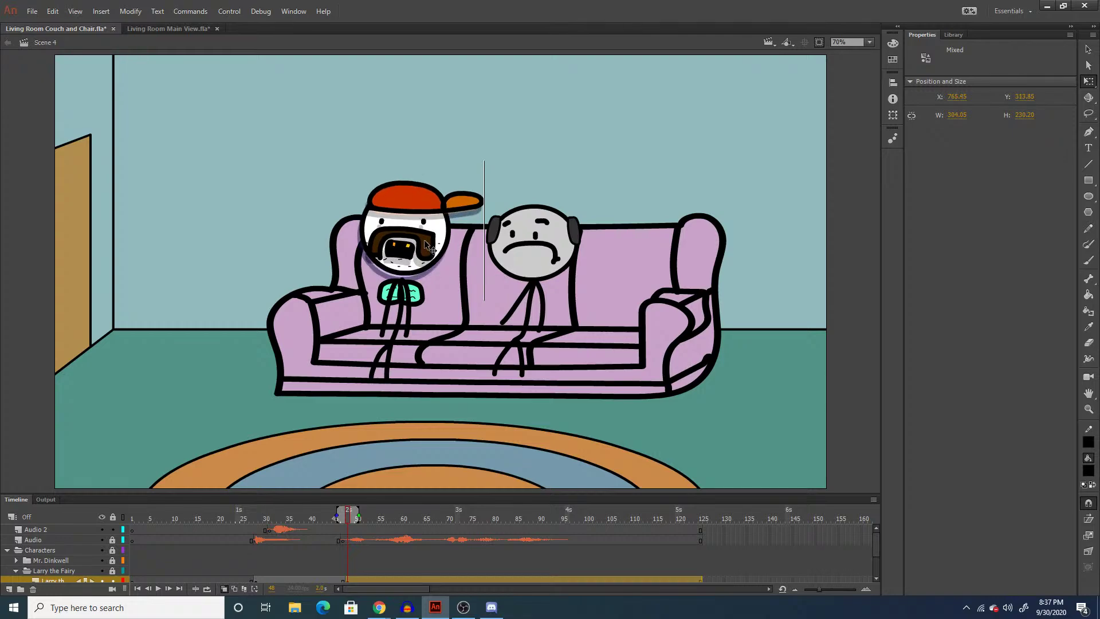
click(267, 221)
At frame 49, lower Larry's whole head slightly so that it settles after the upward bob.
drag(305, 176, 472, 267)
drag(419, 243, 420, 247)
click(298, 265)
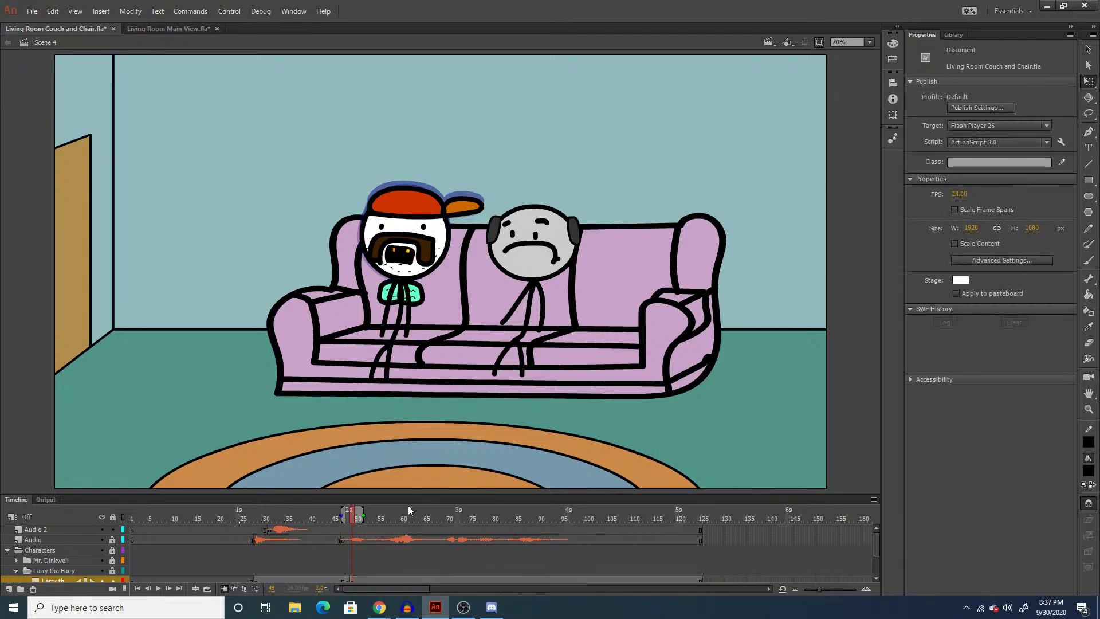
At frame 96, where the dialogue ends, replace Larry's open mouth with a thin curved closed mouth and save the document.
click(312, 552)
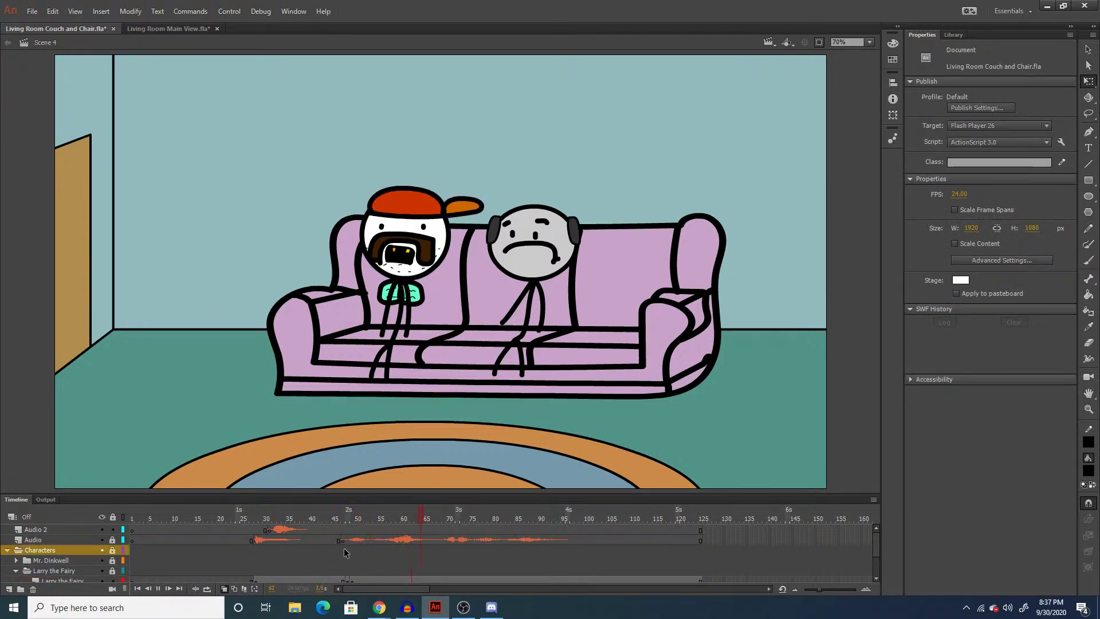
click(564, 578)
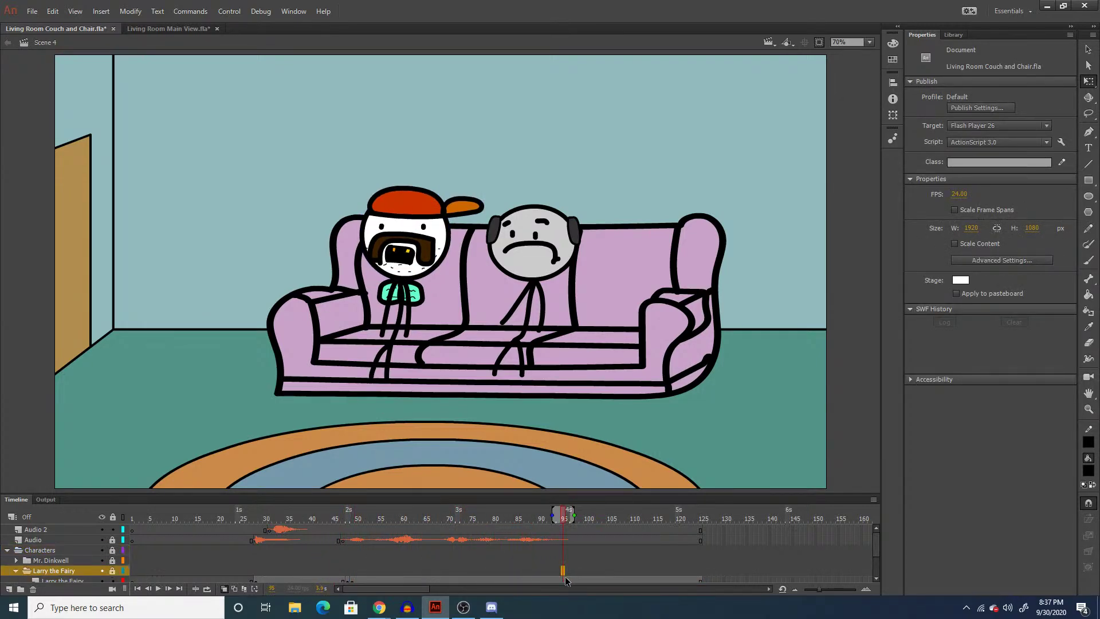
click(401, 254)
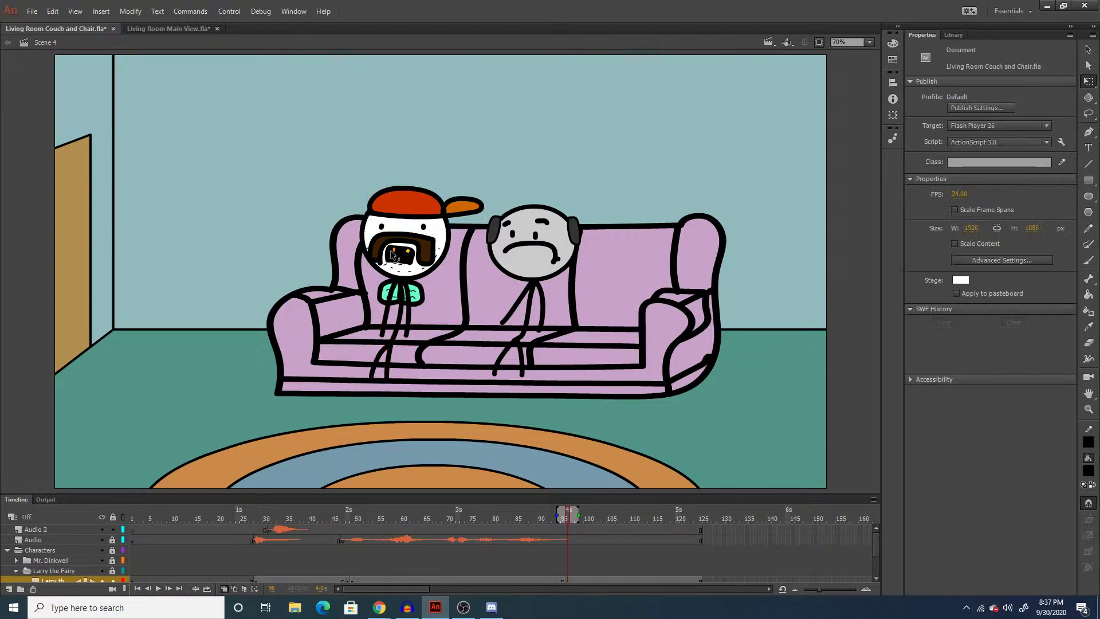
key(Delete)
key(y)
drag(385, 252, 422, 255)
key(ctrl+z)
key(ctrl+z)
key(ctrl+s)
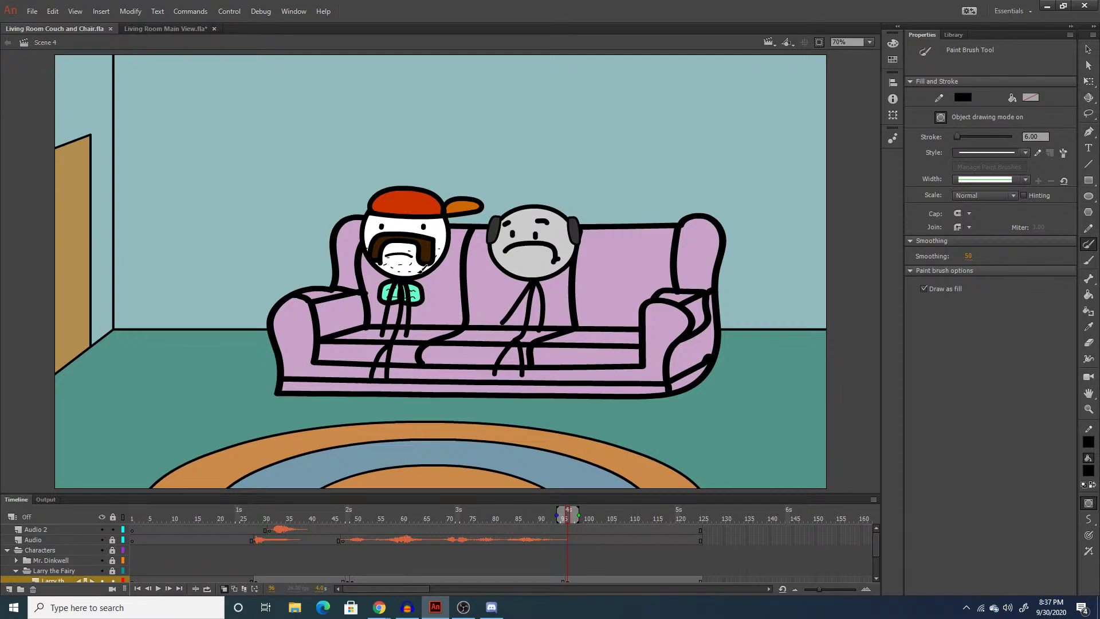
Lock the Larry the Fairy layer and insert a new scene into the document.
click(113, 578)
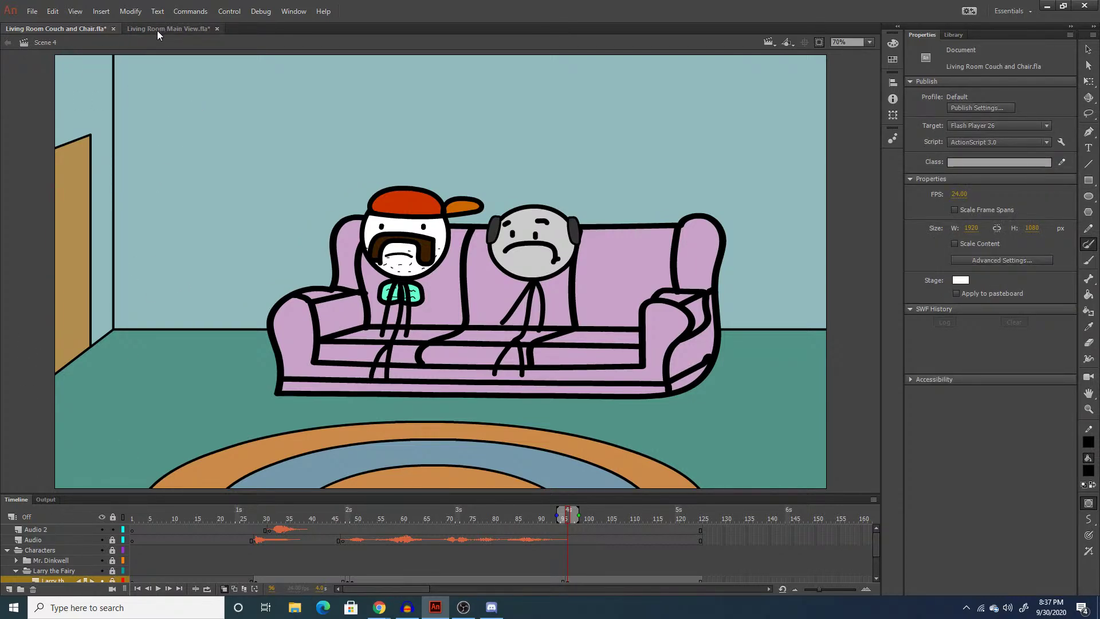
click(100, 12)
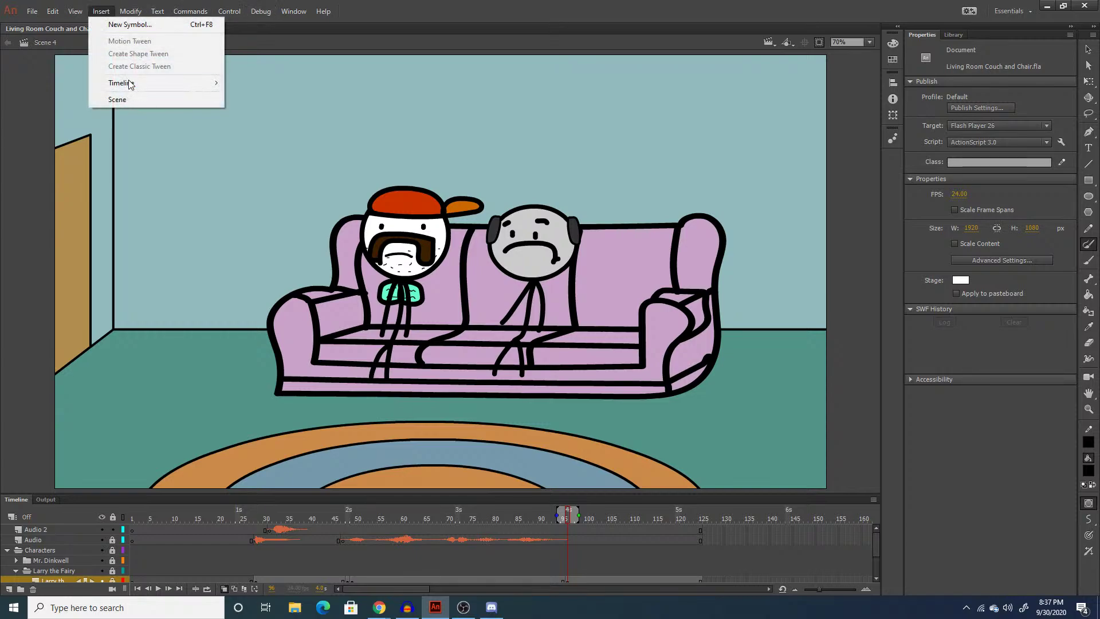
click(115, 100)
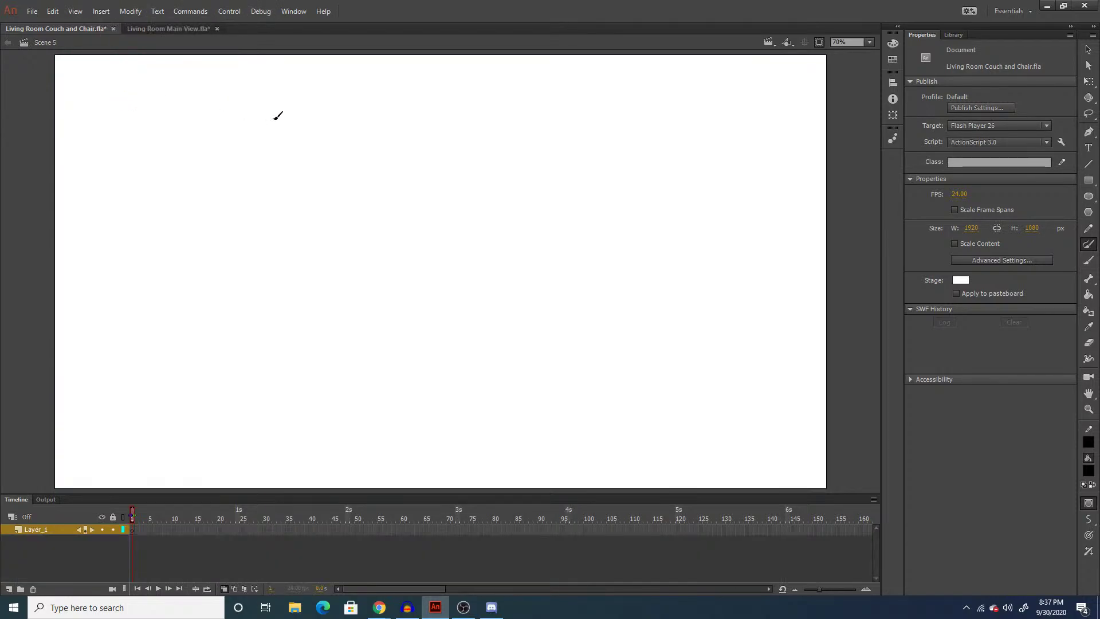
click(870, 42)
click(843, 54)
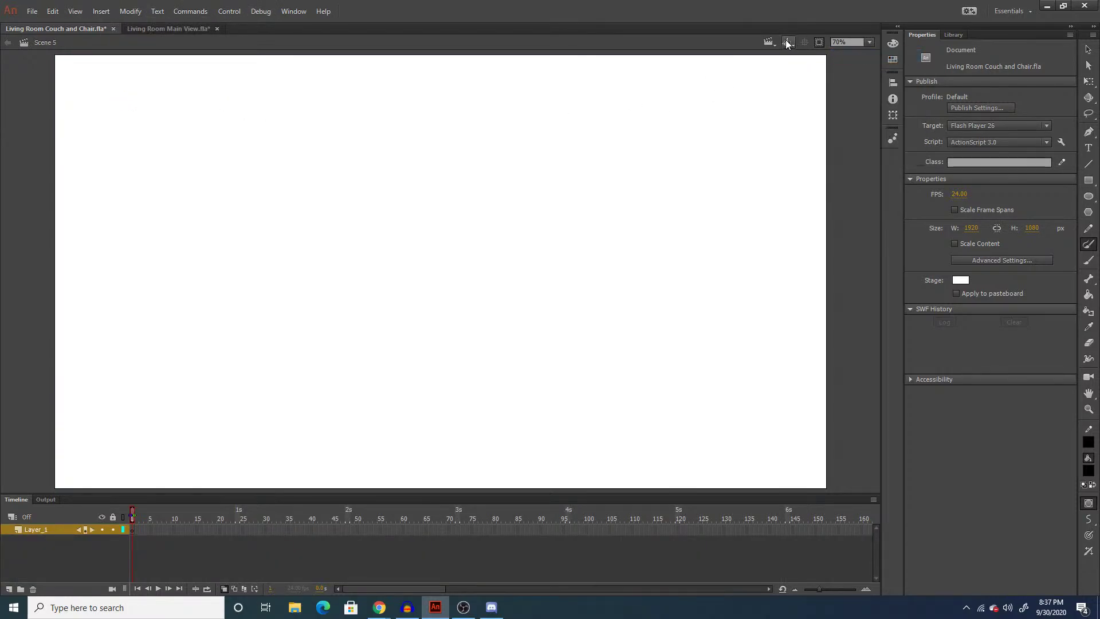
click(170, 27)
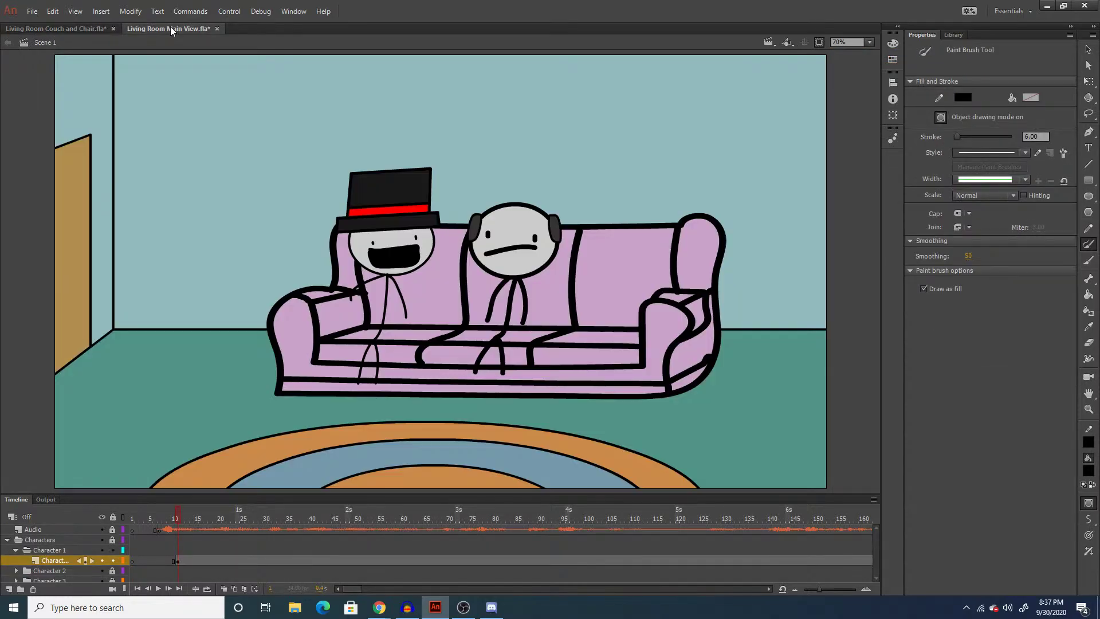
click(67, 29)
In Scene 3, copy the first frames of all layers from Hunter down through Furniture and Background.
click(769, 43)
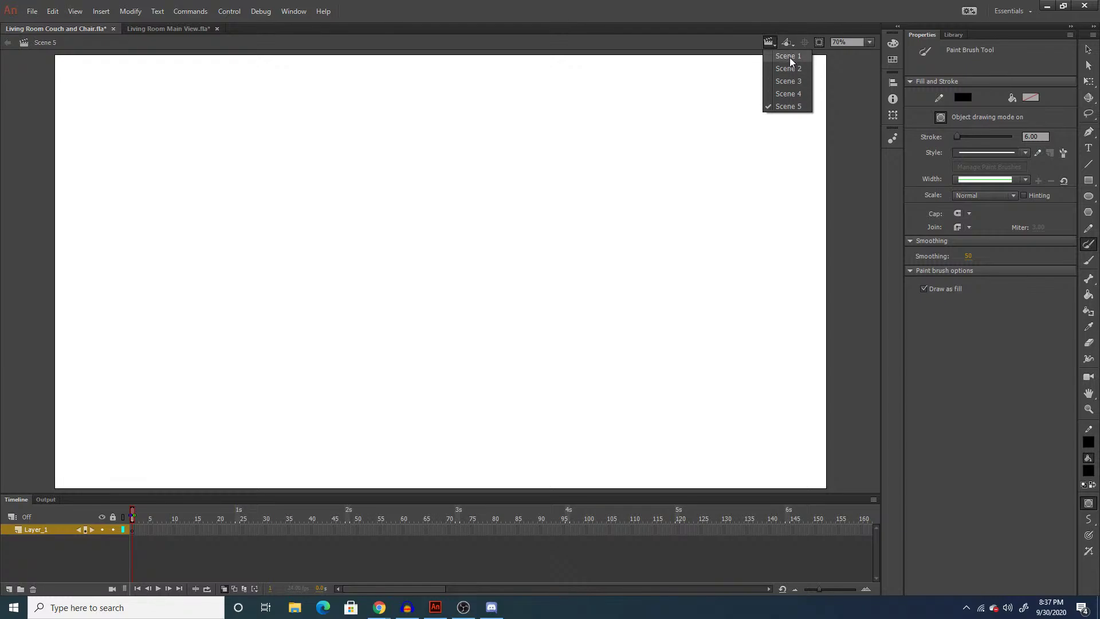
click(788, 79)
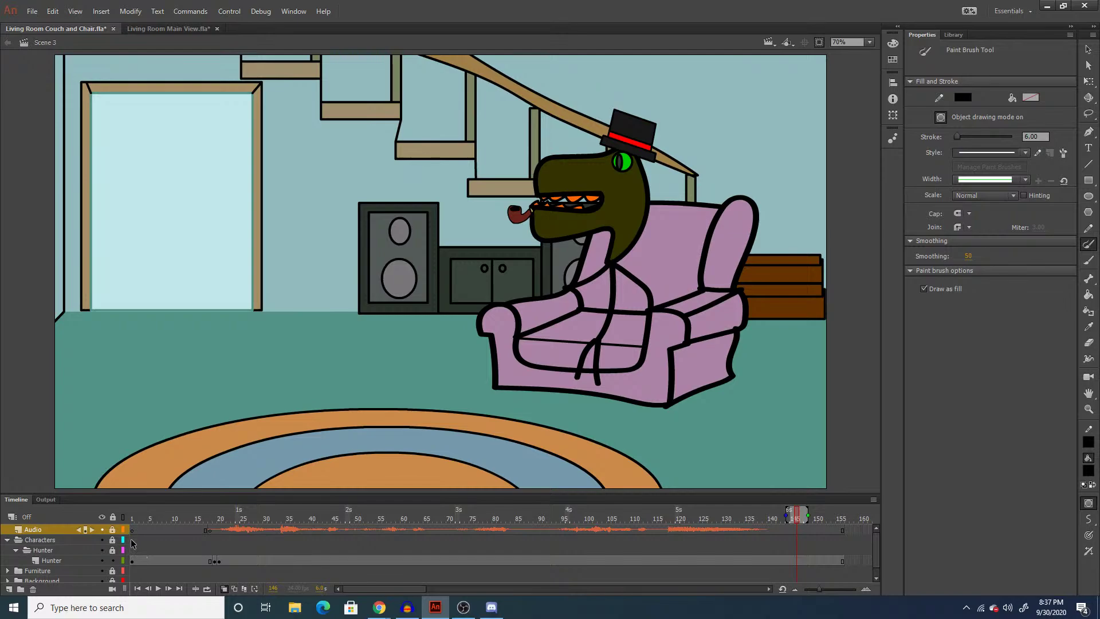
key(ctrl+z)
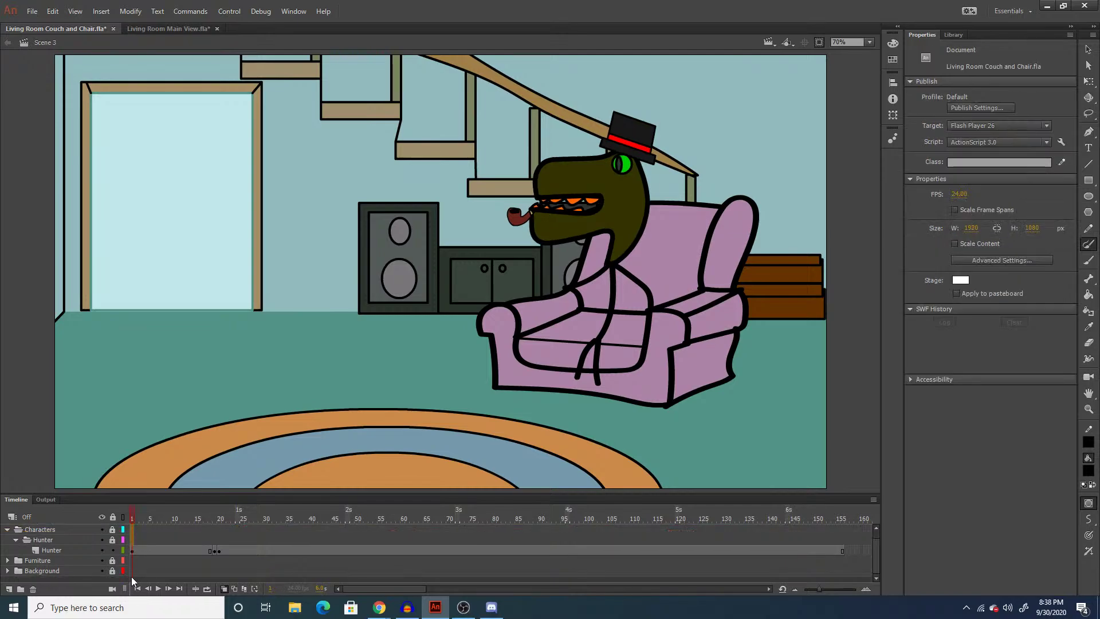
click(132, 550)
right_click(131, 572)
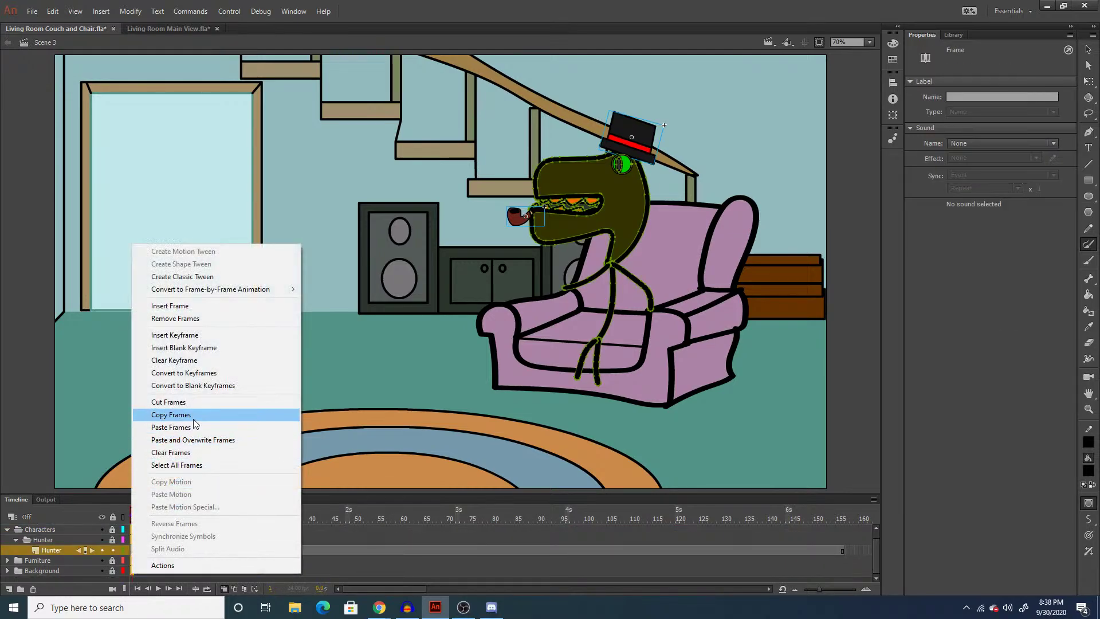
click(194, 418)
Paste the copied frames over frame 1 of the empty layer in Scene 5, overwriting it.
click(768, 43)
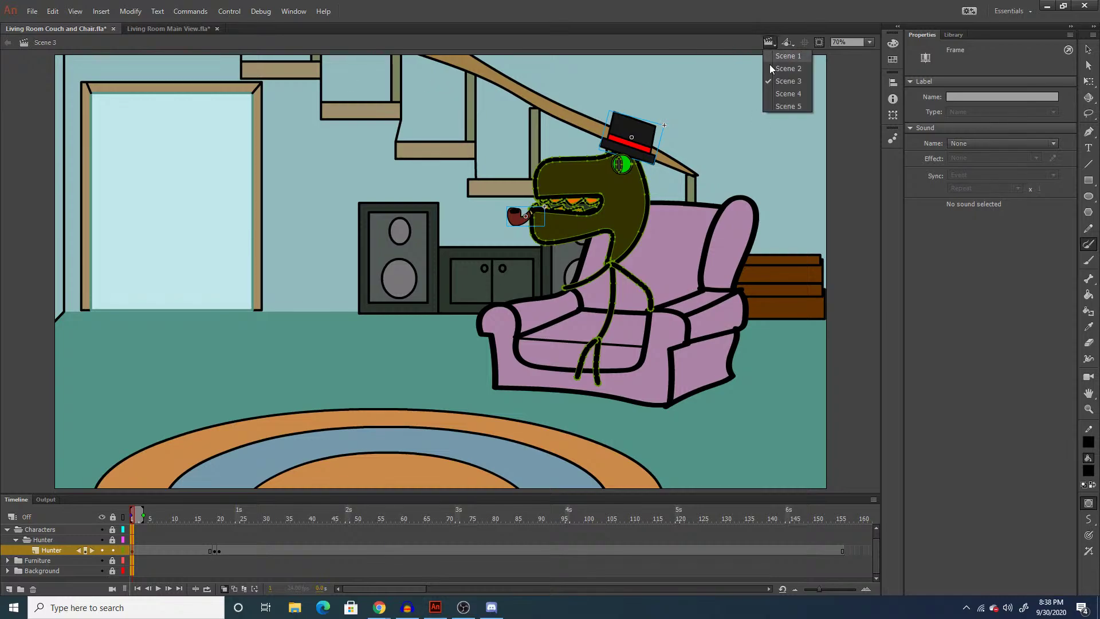
click(785, 106)
right_click(133, 530)
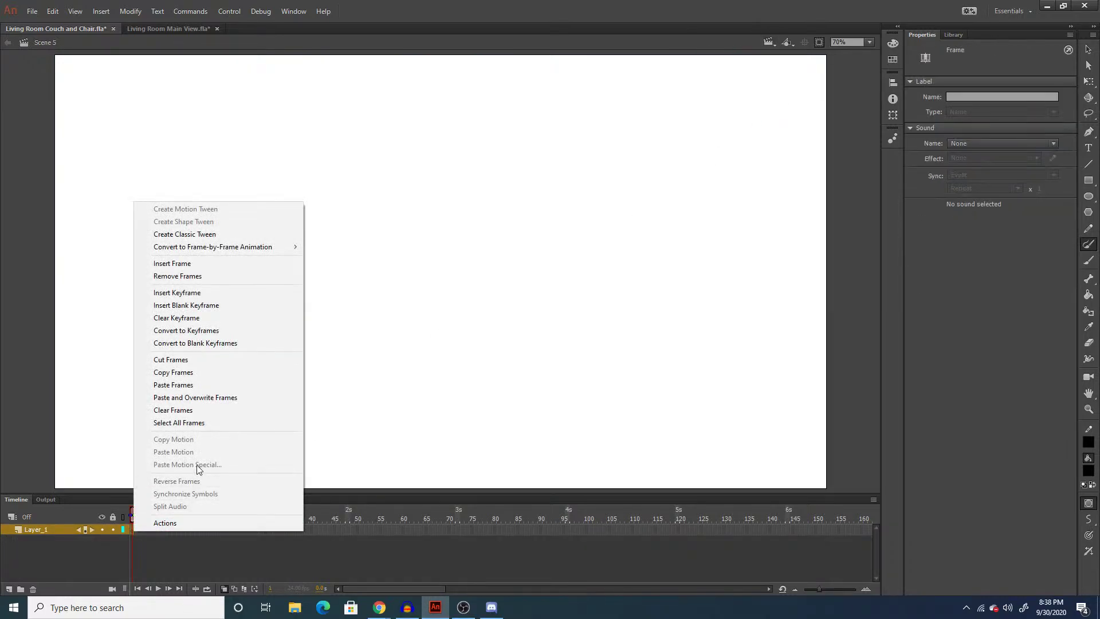
click(210, 398)
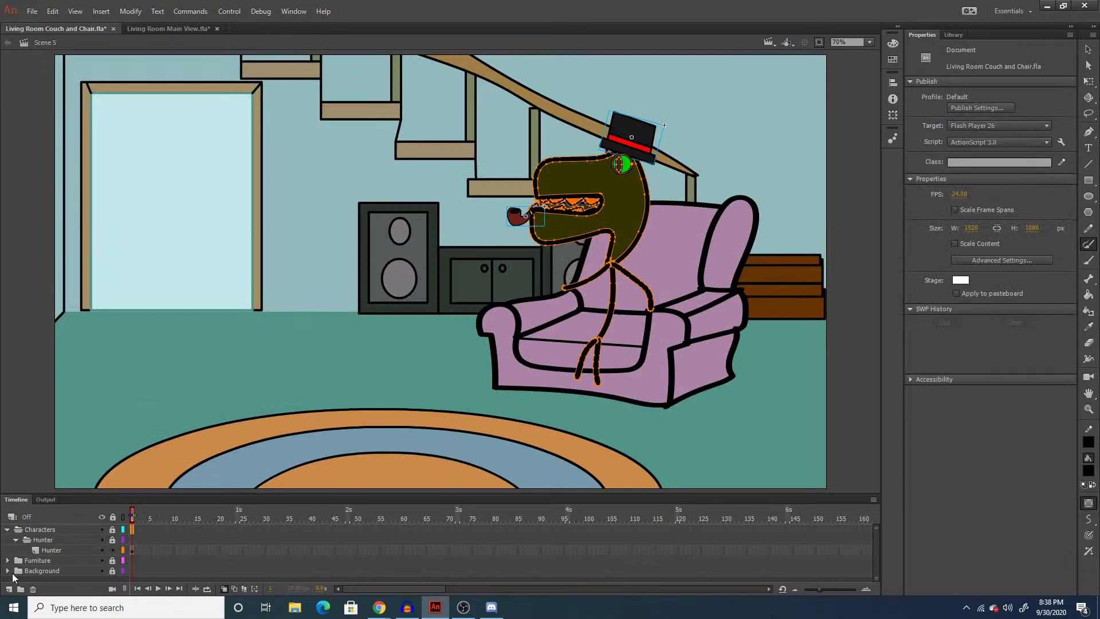
Add an Audio layer above the Characters folder and extend the scene's layers to about frame 109.
drag(40, 569, 39, 523)
text(Audio)
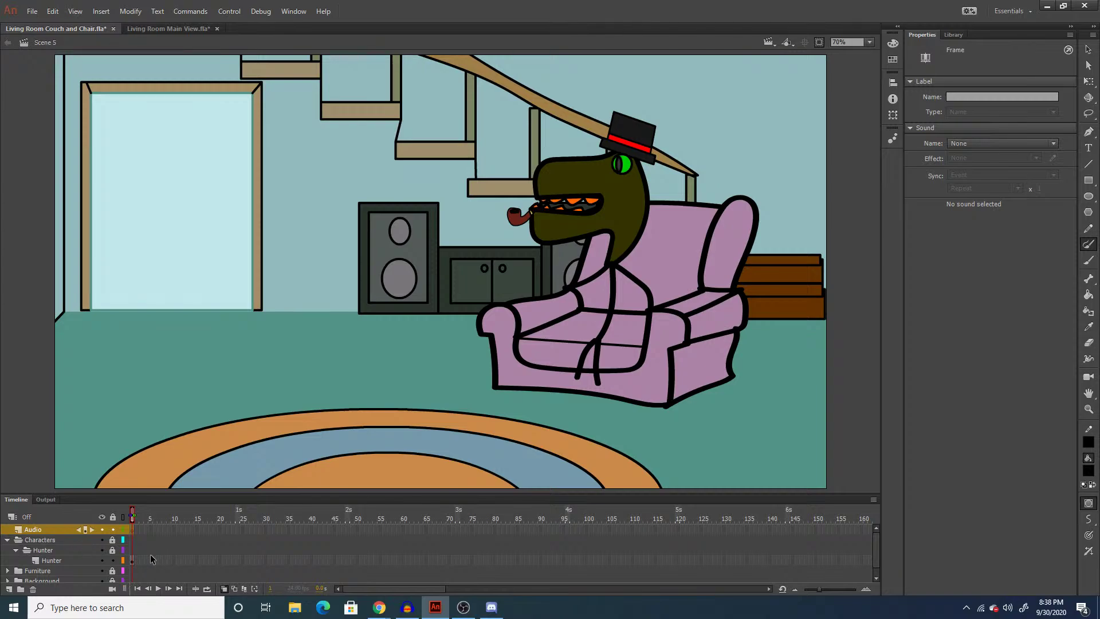
drag(252, 531, 379, 604)
mouse_move(379, 608)
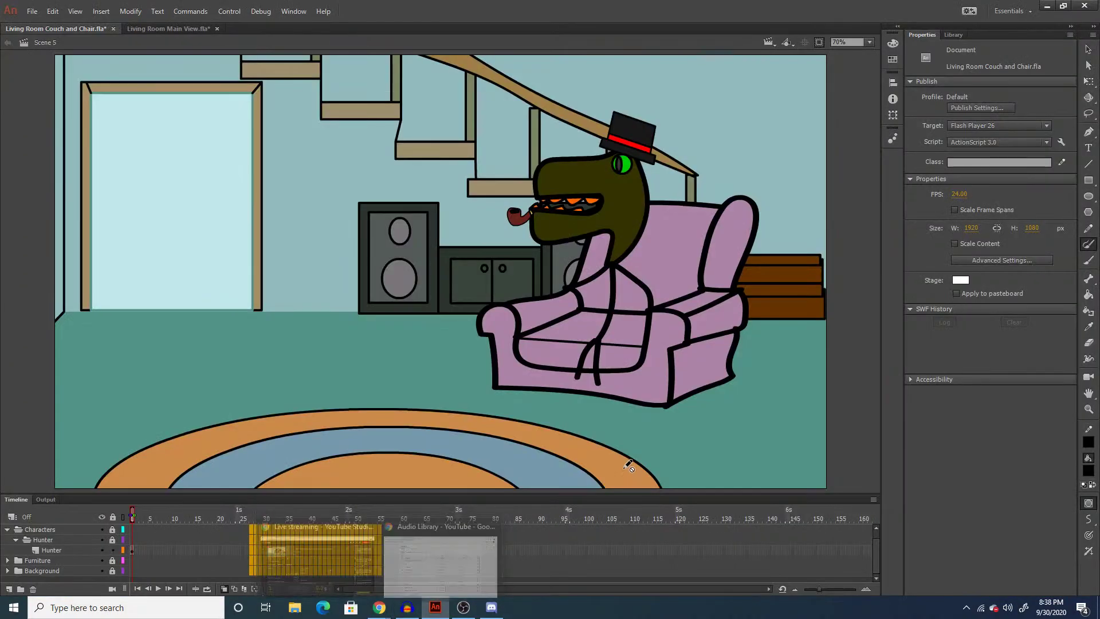
drag(526, 530, 627, 611)
On frame 1 of the Hunter layer, delete the smoking pipe from the dinosaur's mouth.
click(132, 551)
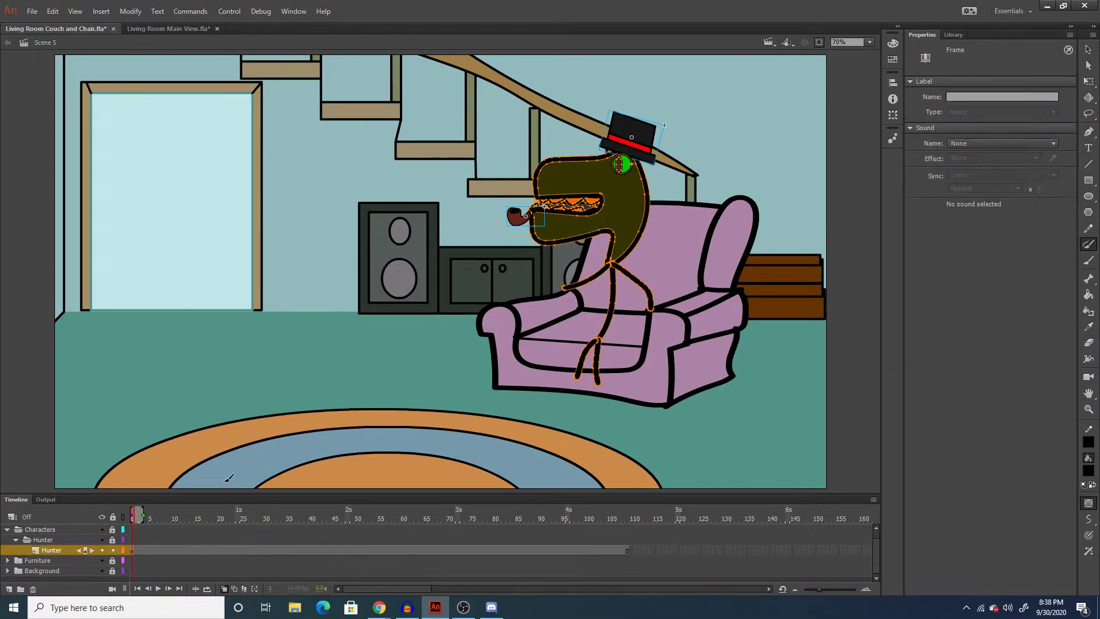
key(q)
click(496, 236)
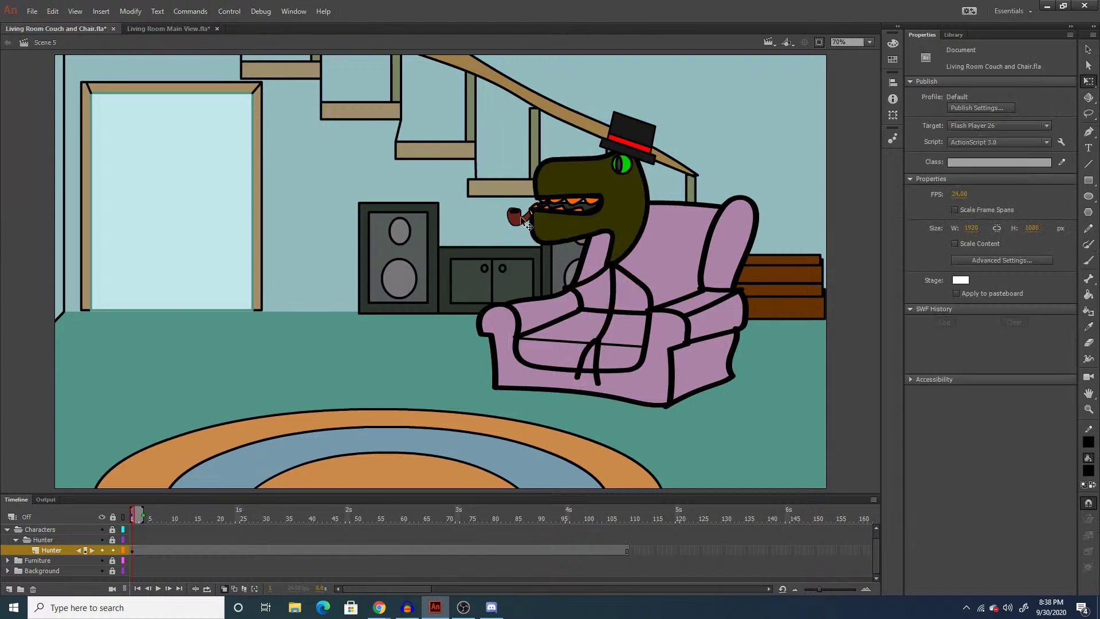
click(520, 215)
key(Delete)
Keep the top hat and move it and the dinosaur head off the seated body, into the open area left of the armchair.
click(642, 131)
key(Delete)
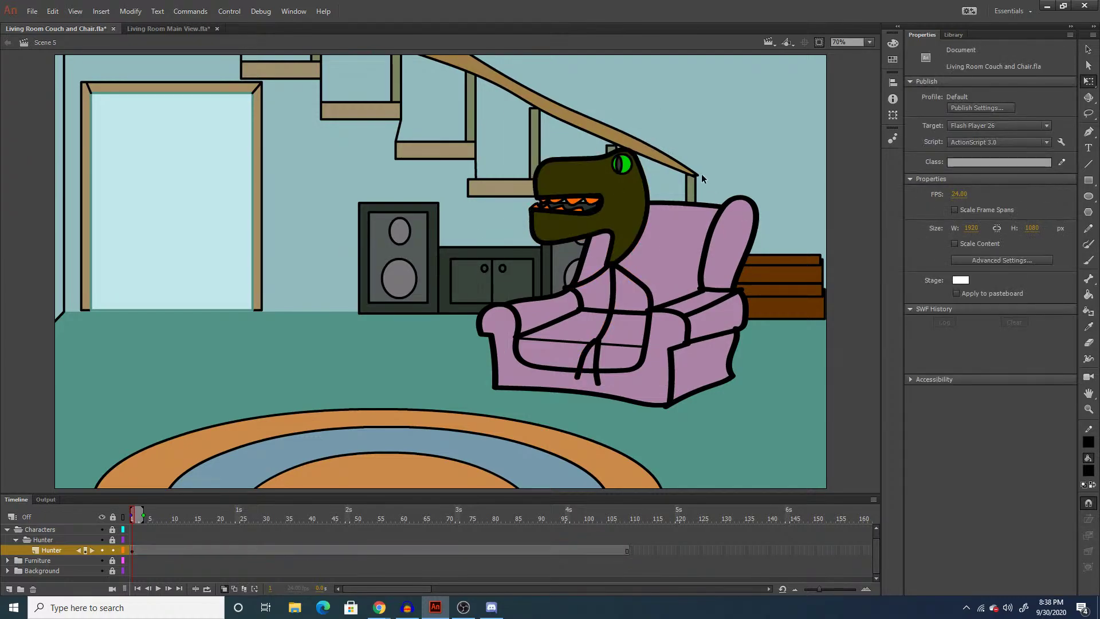
key(ctrl+z)
key(ctrl+z)
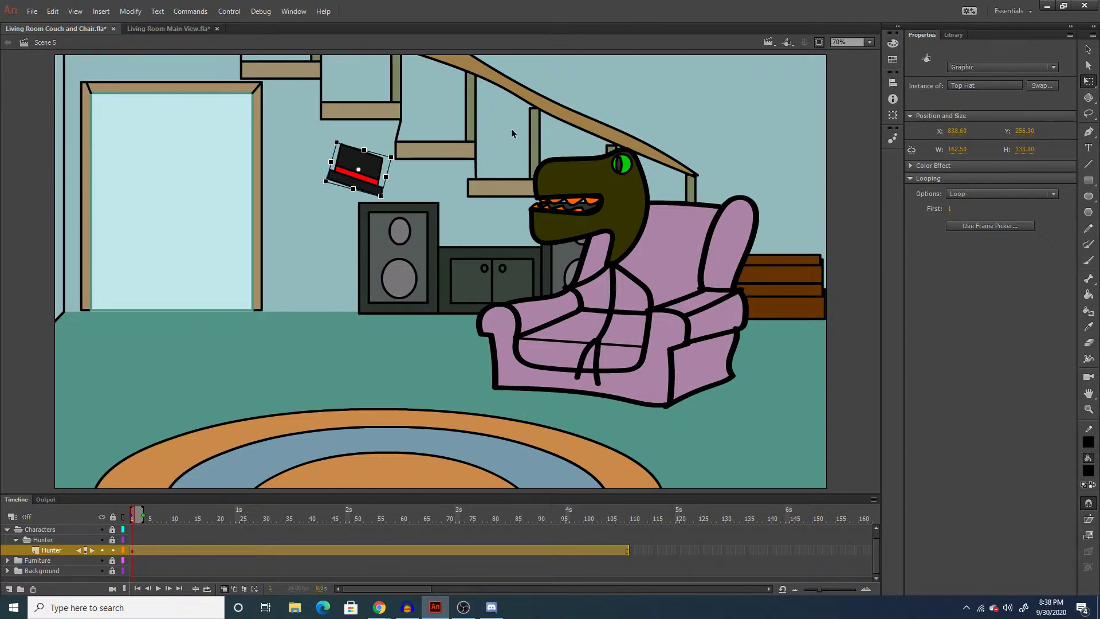
mouse_move(585, 173)
mouse_down()
mouse_move(535, 171)
mouse_move(543, 176)
mouse_move(372, 279)
mouse_move(382, 307)
mouse_up()
click(473, 340)
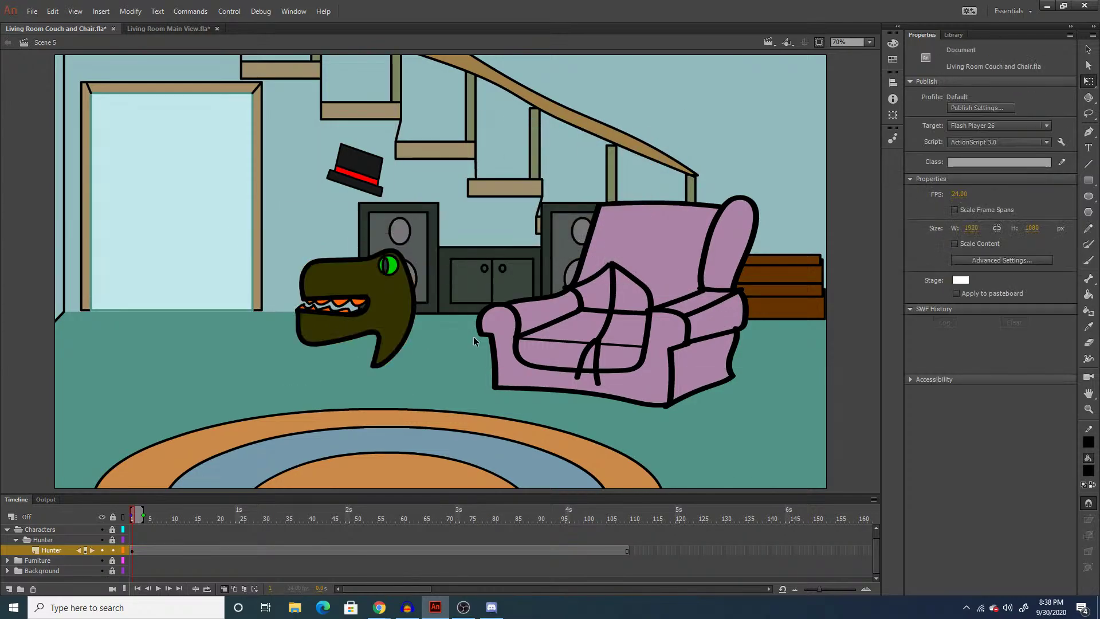
Switch to the Chrome browser, search Google for "peter griffin" and show the image results.
click(379, 607)
click(440, 561)
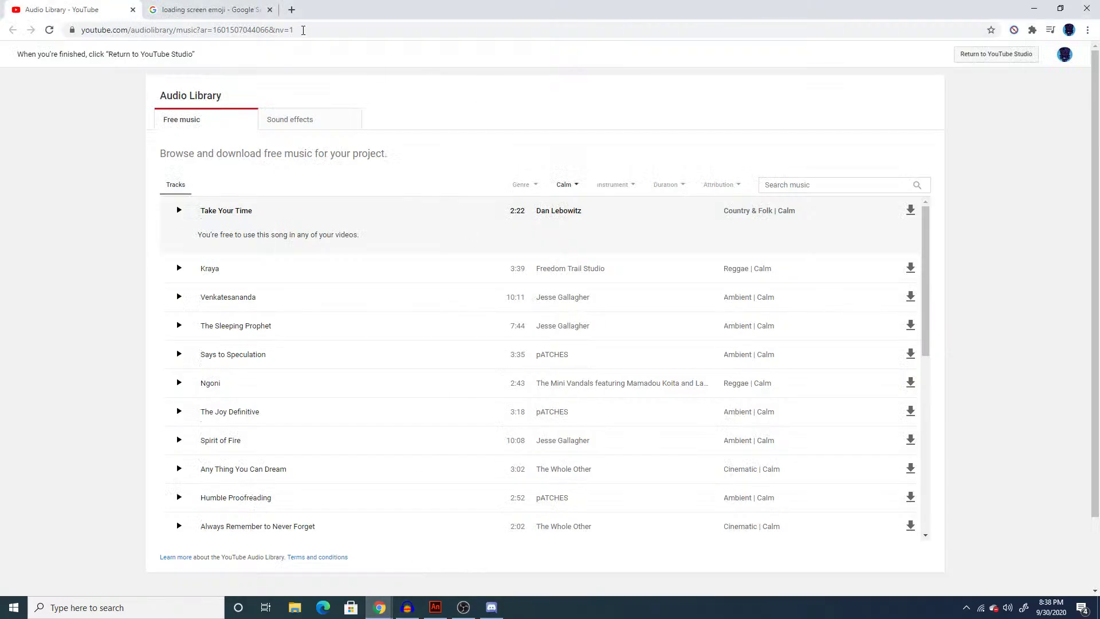
click(201, 9)
click(300, 30)
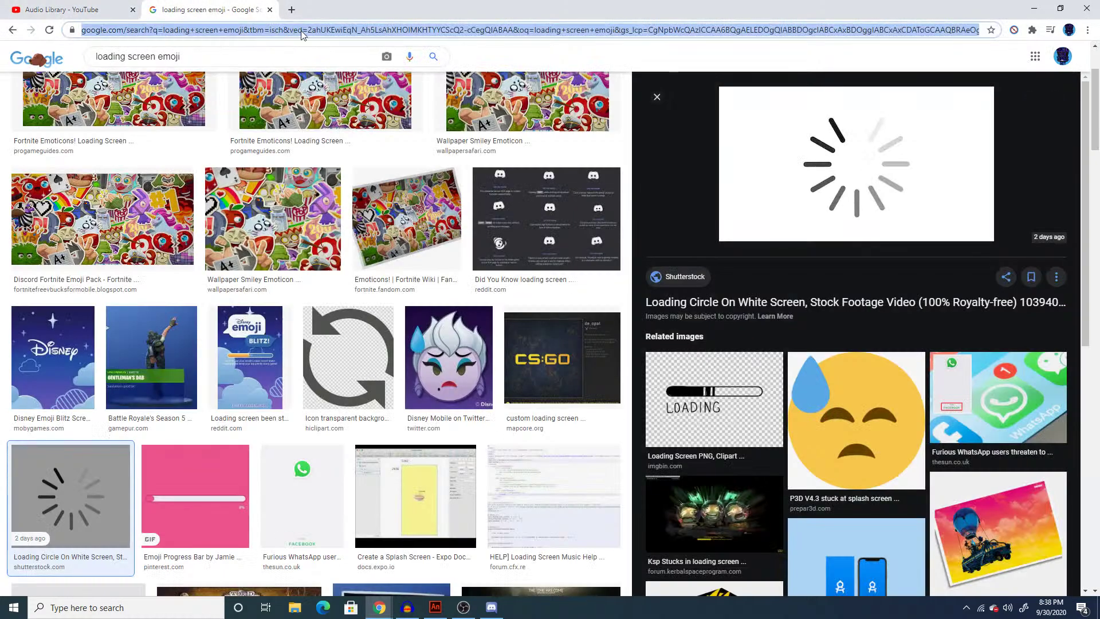
text(peter griffin)
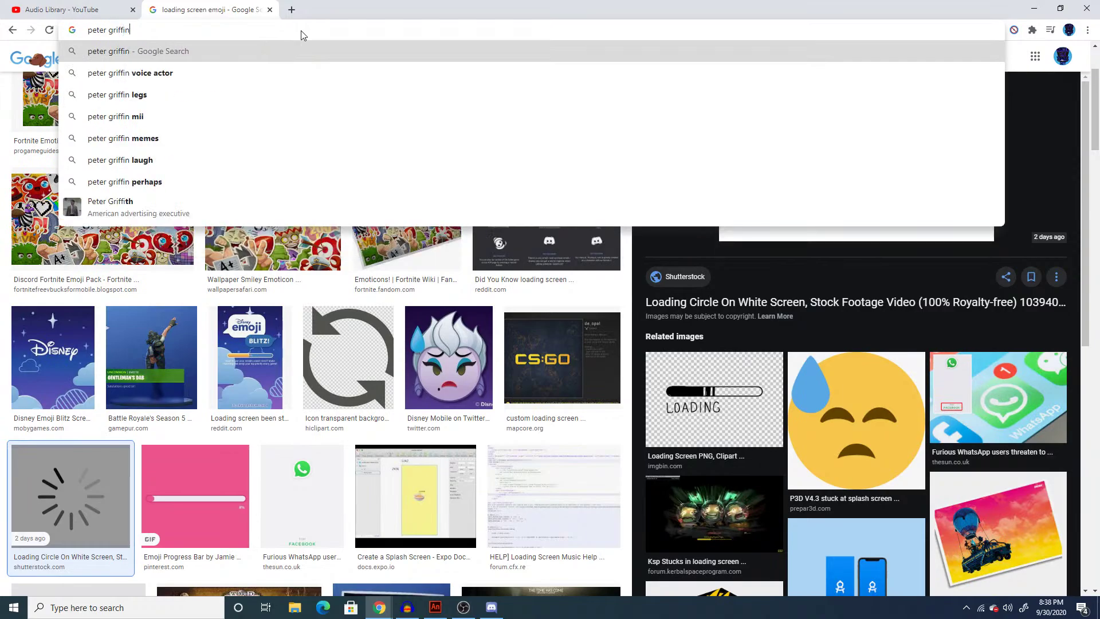
key(Return)
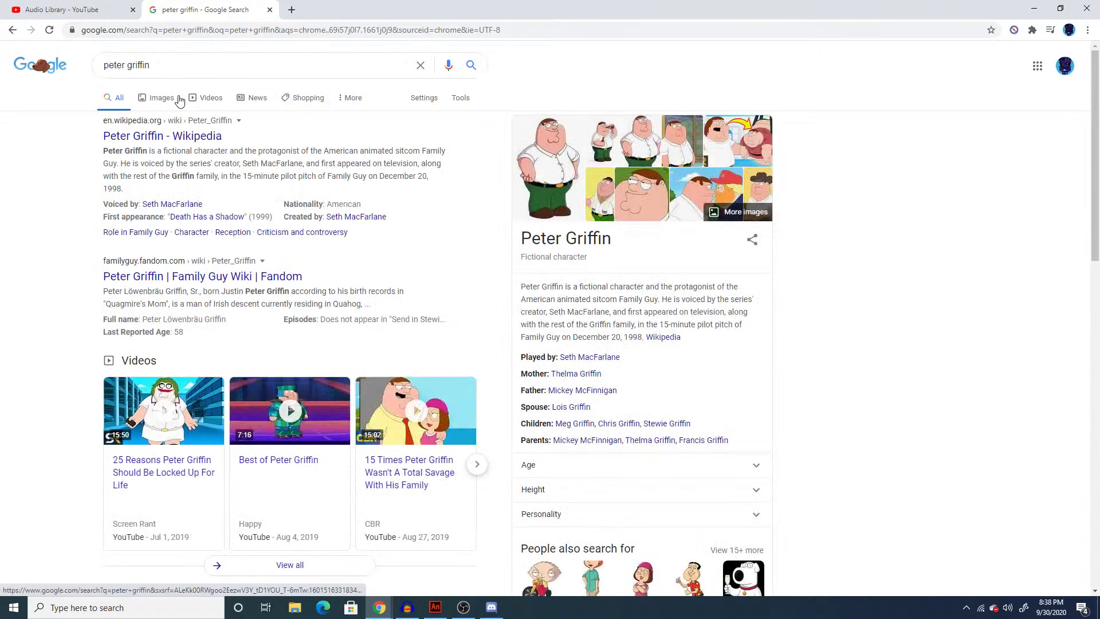
click(161, 98)
Find the half-length Peter Griffin picture from liveabout.com in the image results and copy the image.
scroll(287, 184, down, 2)
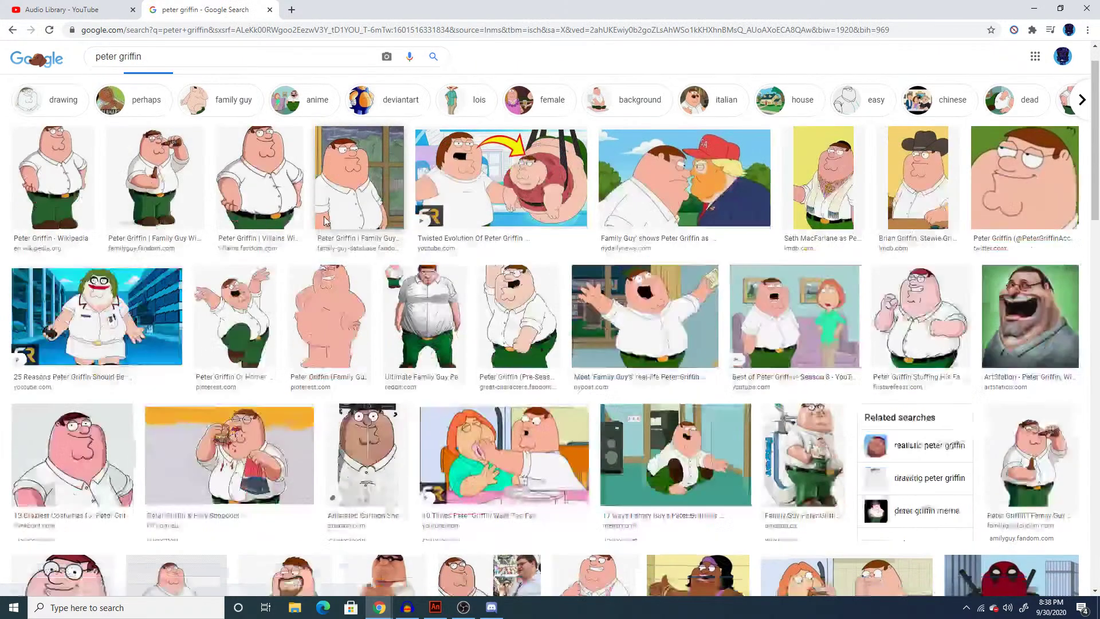
scroll(325, 220, up, 1)
scroll(325, 221, down, 3)
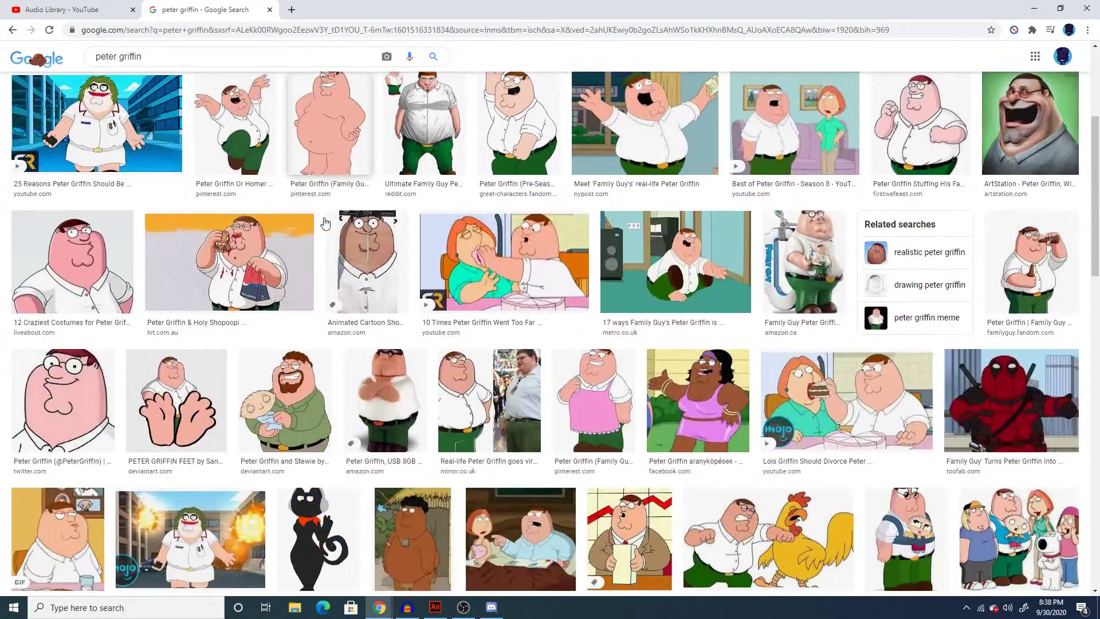
scroll(325, 222, up, 1)
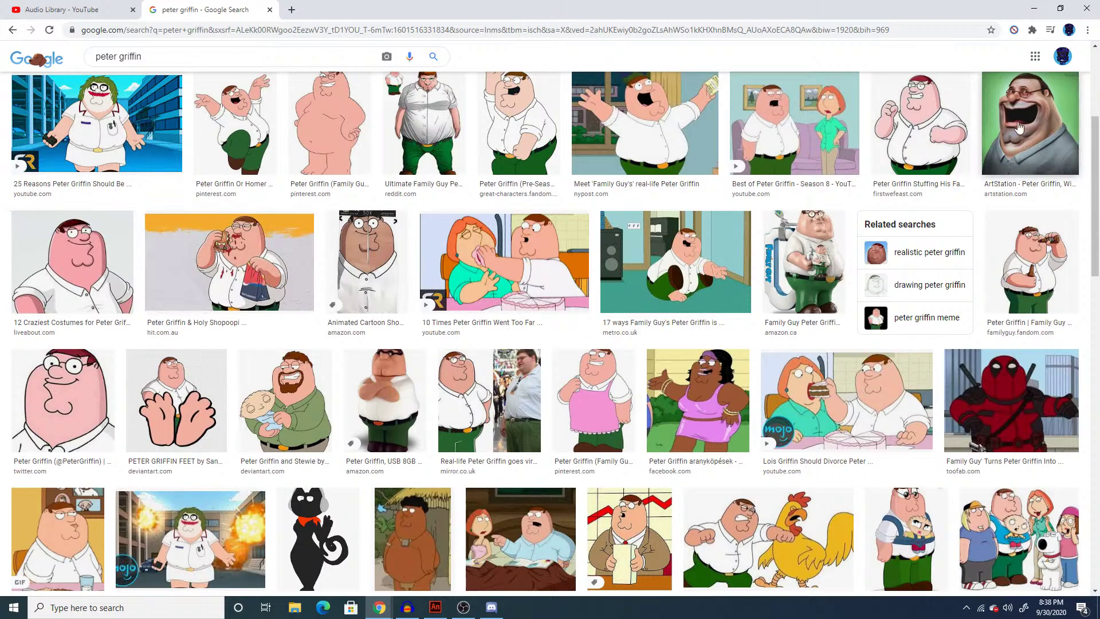
right_click(73, 225)
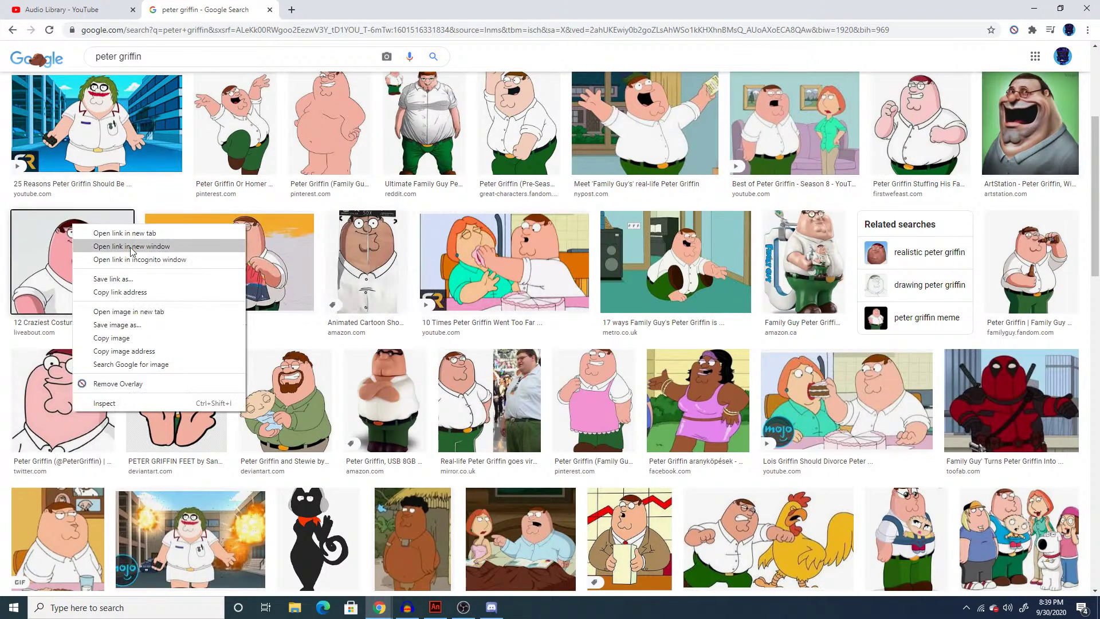
click(122, 339)
scroll(122, 342, down, 1)
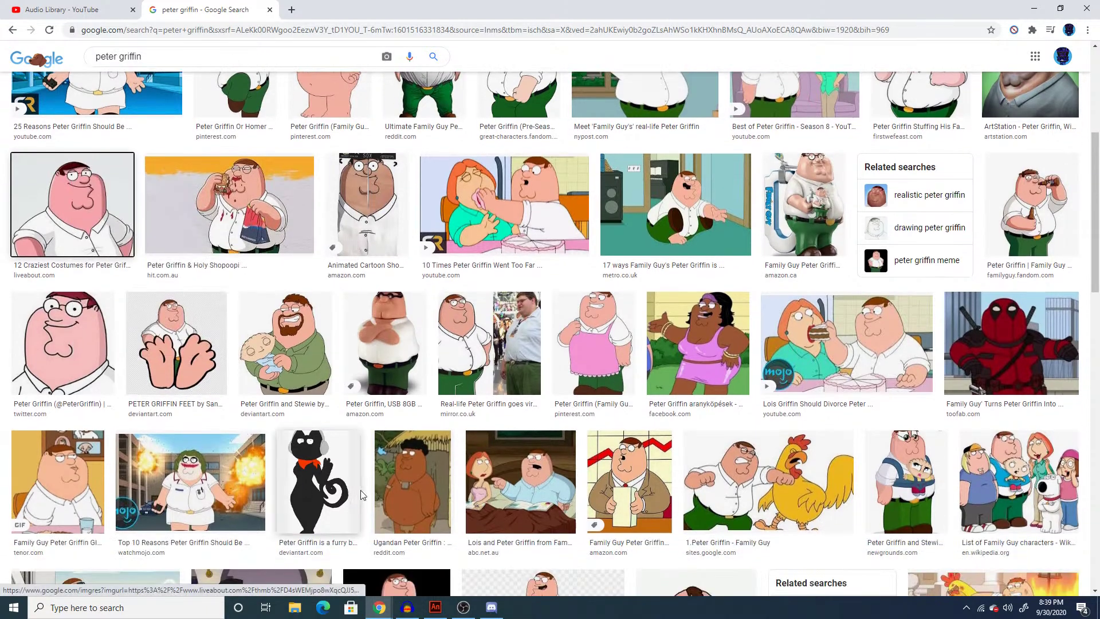
Return to Adobe Animate and add a layer named Ref Image directly below the Hunter layer.
click(439, 608)
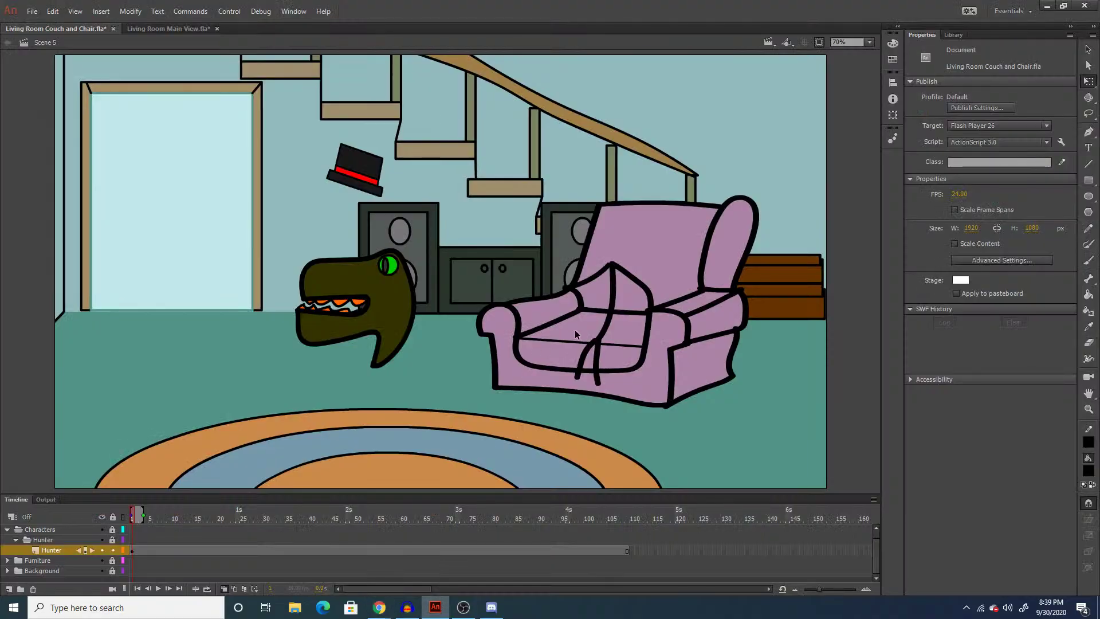
right_click(623, 145)
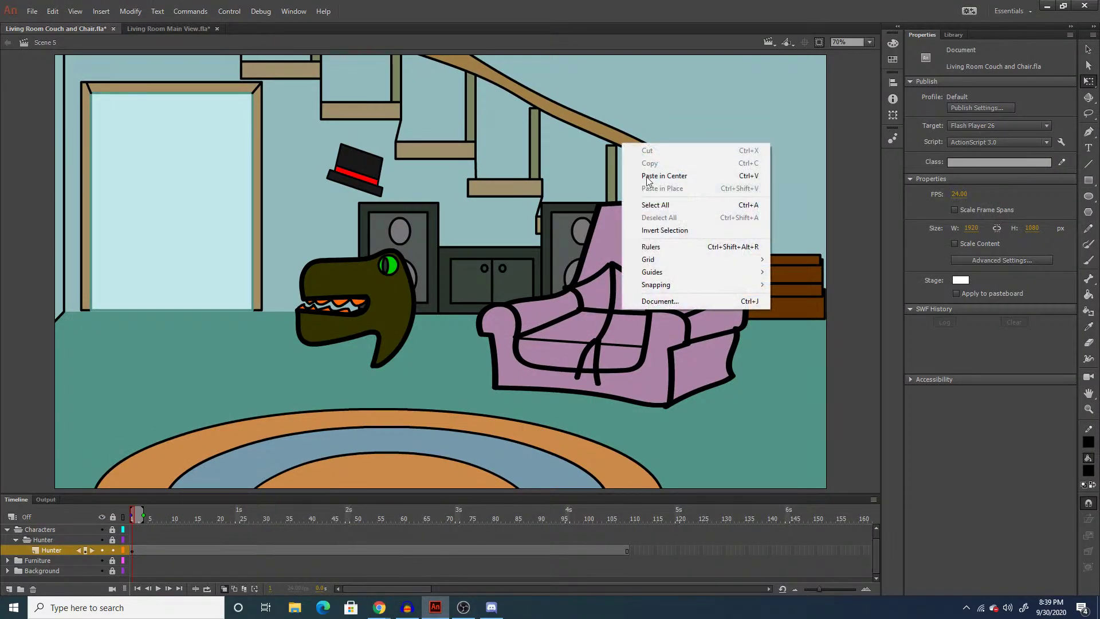
click(553, 232)
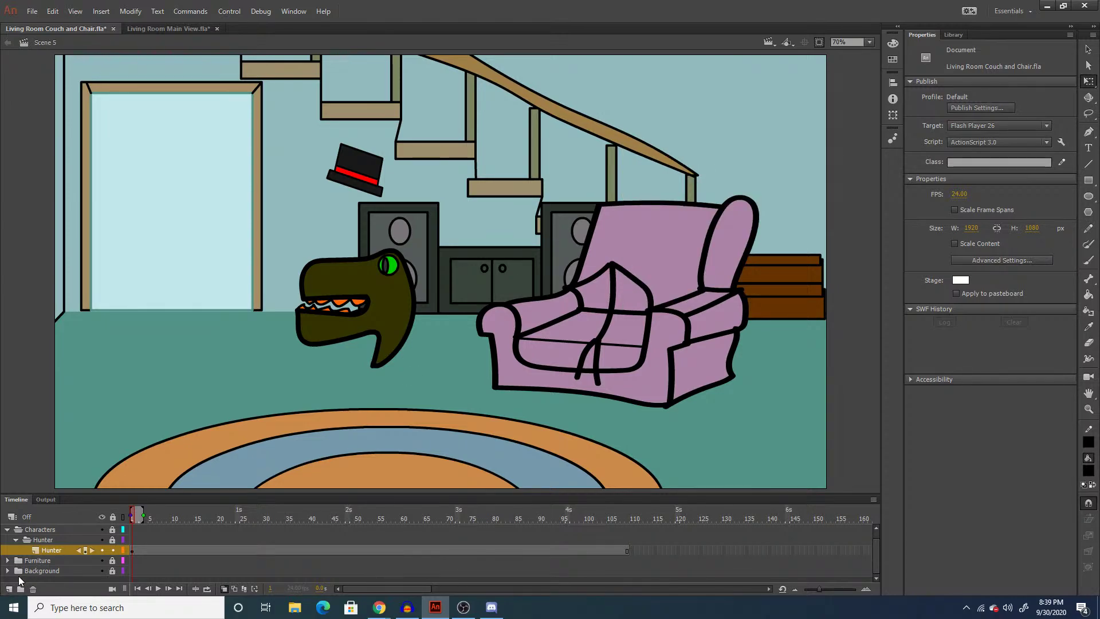
click(9, 589)
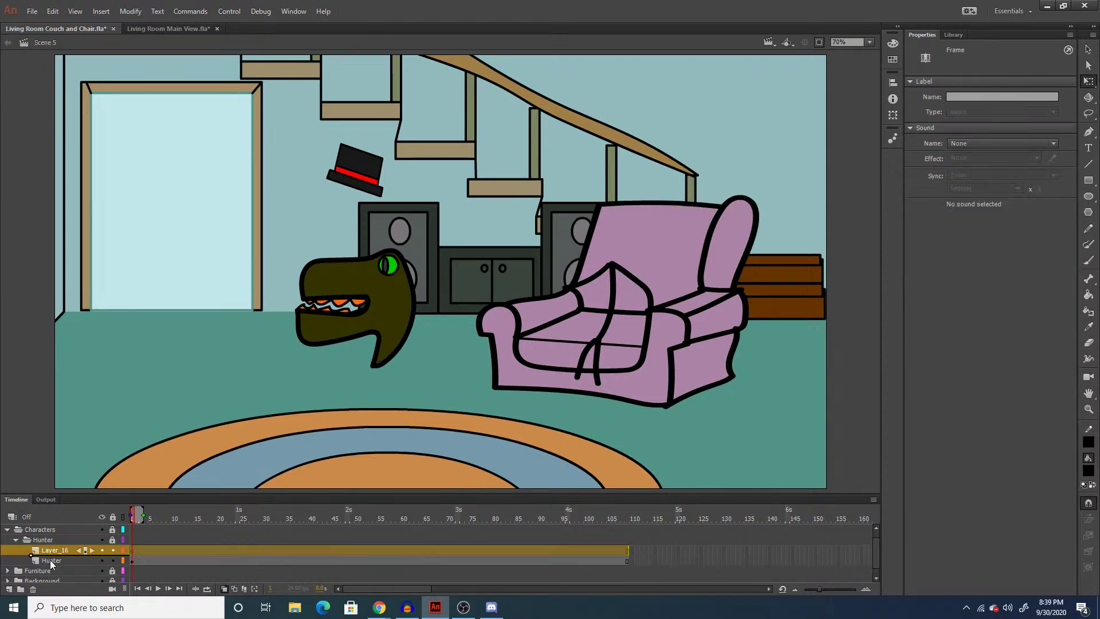
drag(50, 560, 49, 563)
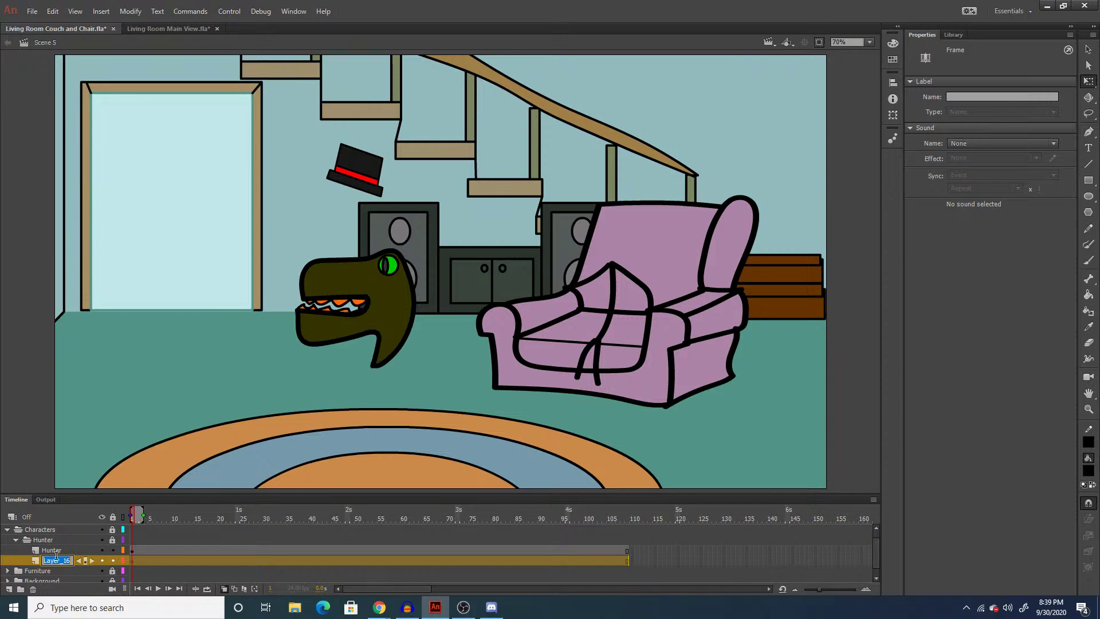
text(Ref Image)
Paste the copied Peter Griffin picture onto the Ref Image layer and move it beside the armchair's backrest.
right_click(580, 153)
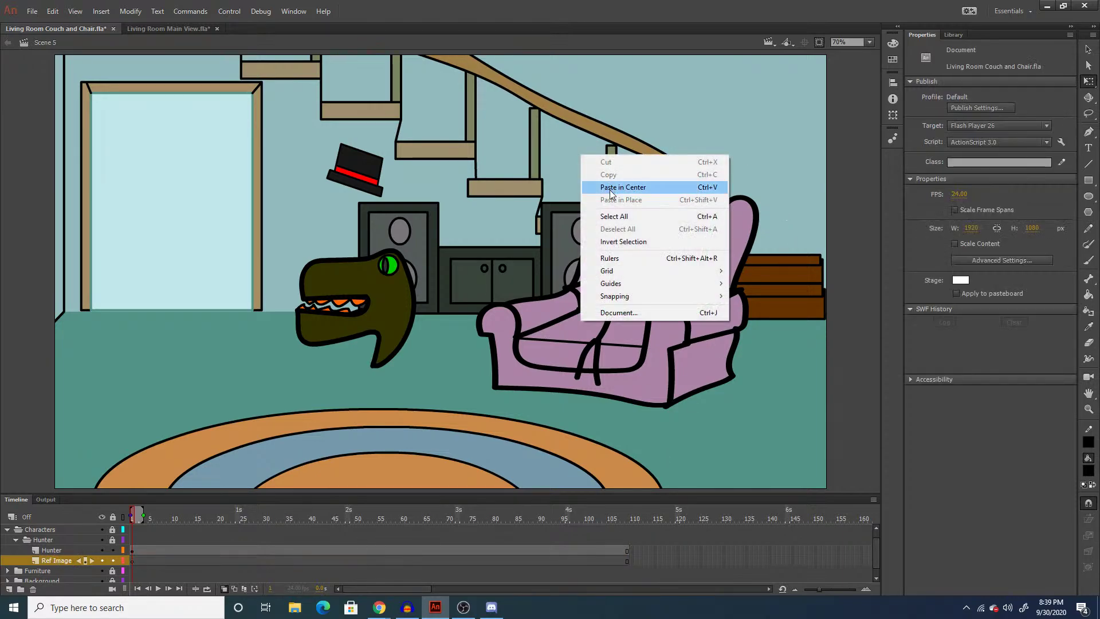
click(610, 188)
drag(450, 273, 534, 210)
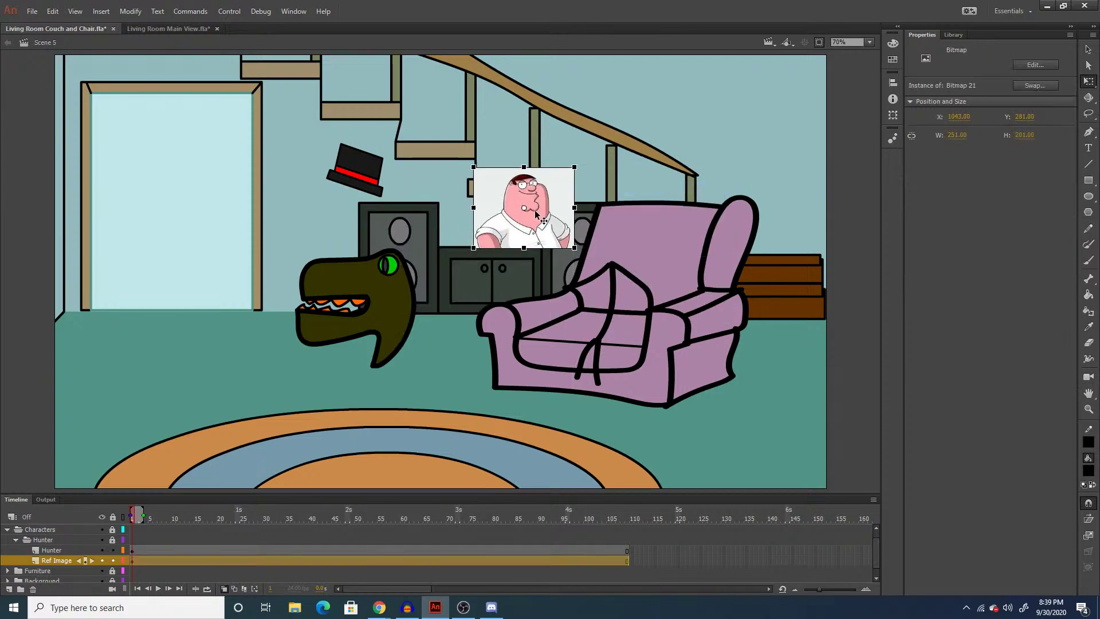
Flip the Peter Griffin reference picture horizontally and make Hunter the active layer.
right_click(533, 210)
mouse_move(567, 373)
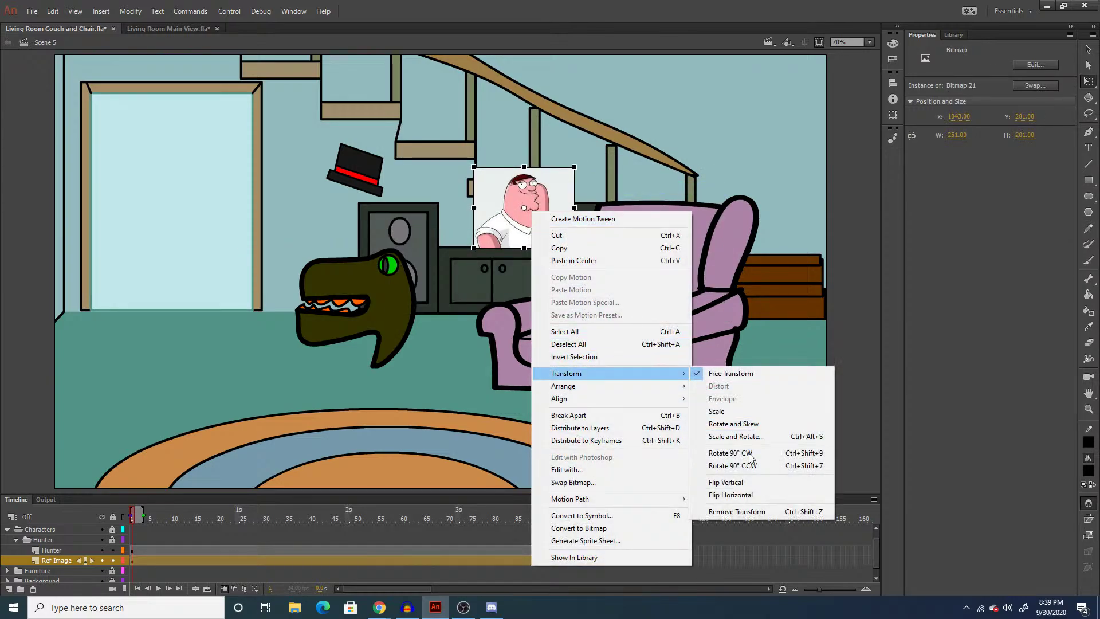
click(745, 492)
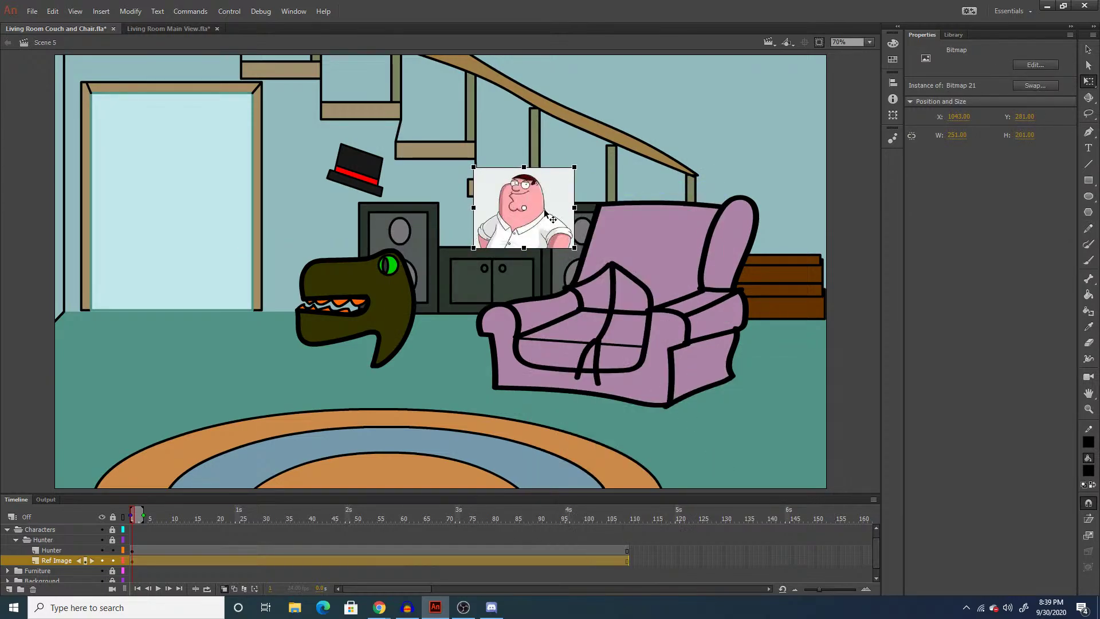
click(137, 550)
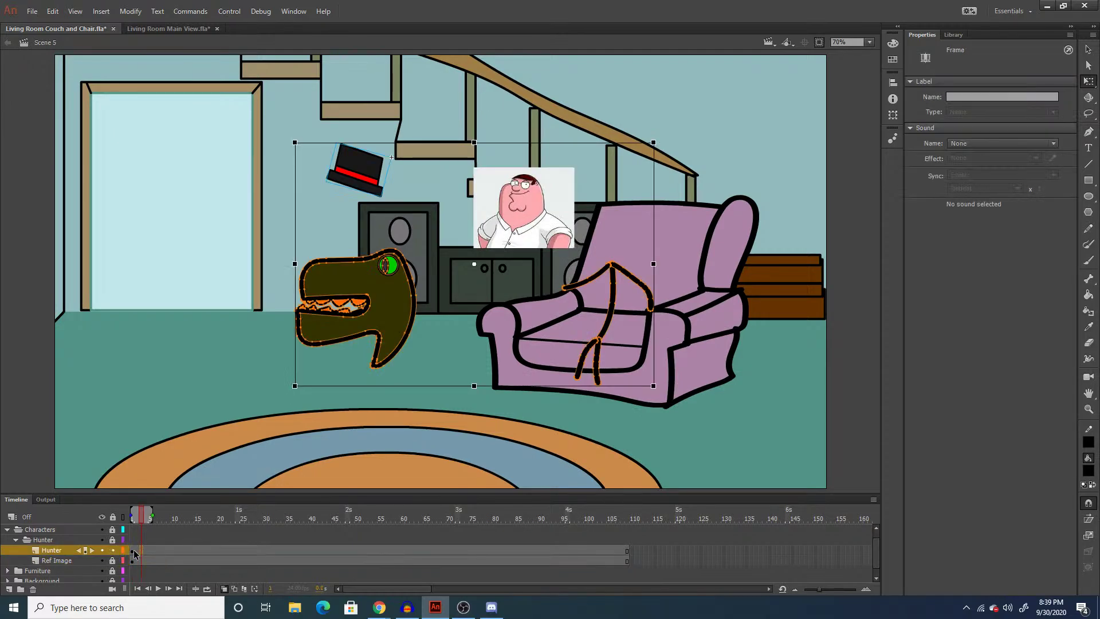
Trace the reference's head outline, hair and ear edge on the Hunter layer using the Paint Brush with a black stroke of 4.
click(454, 380)
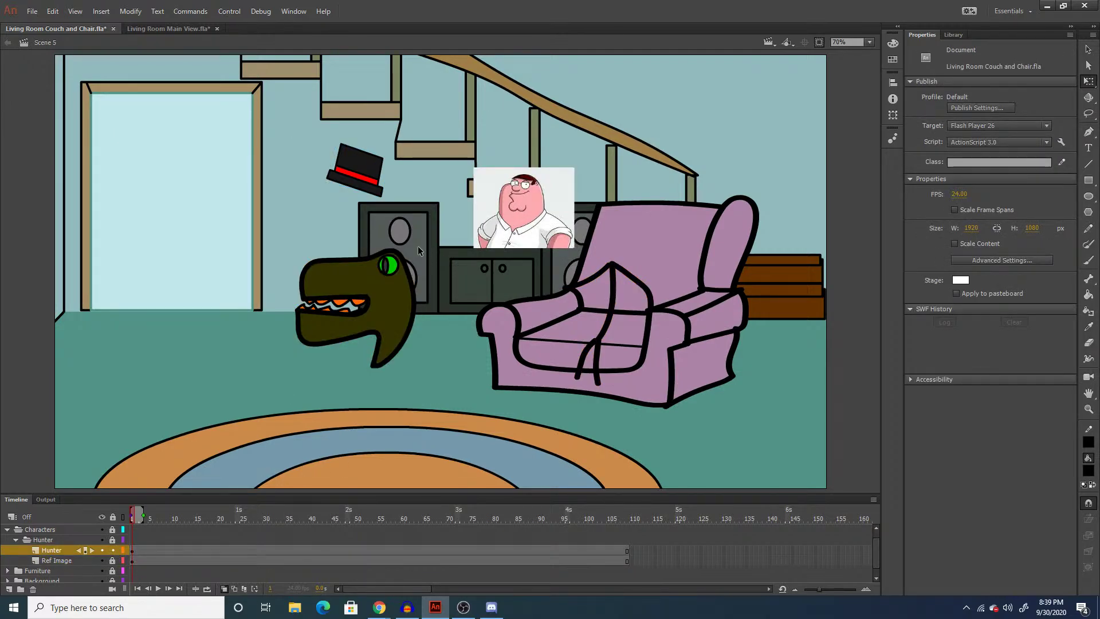
key(z)
click(522, 195)
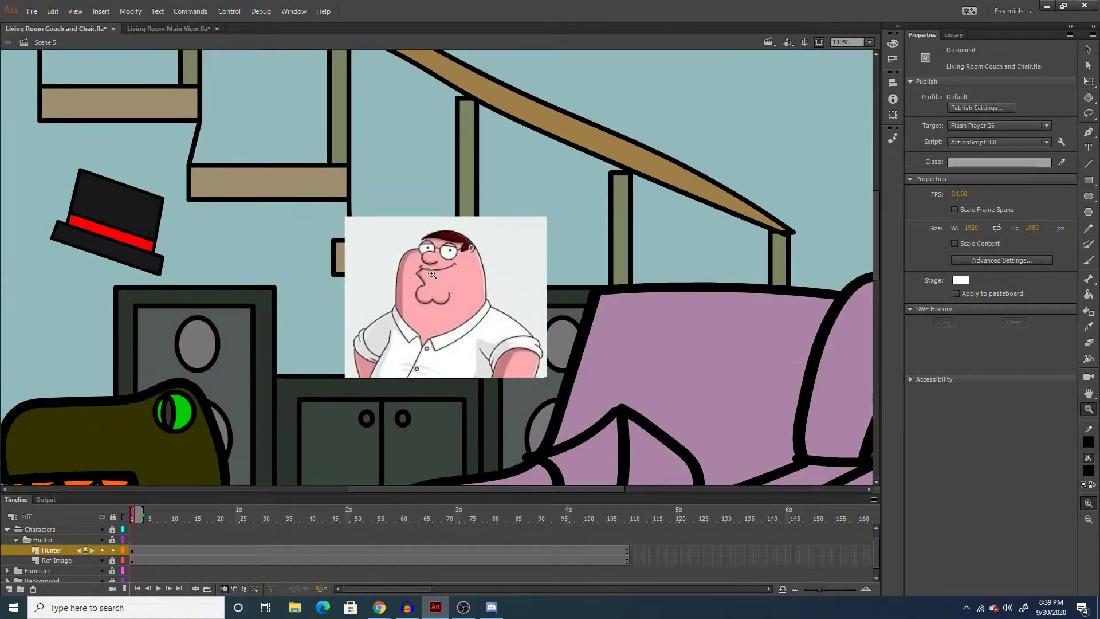
click(438, 279)
click(439, 277)
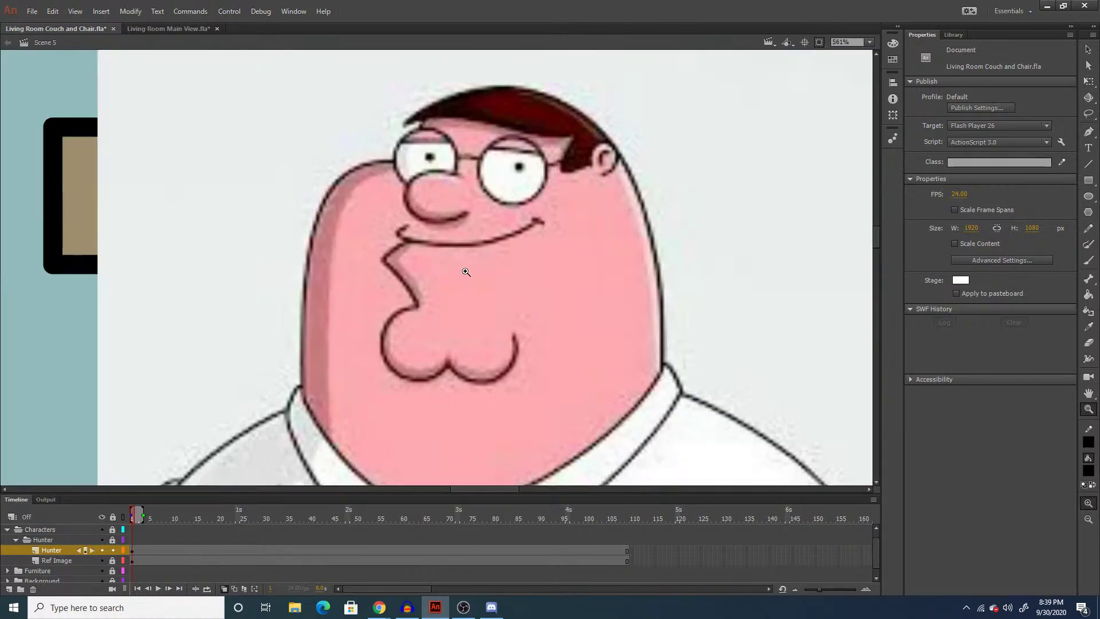
scroll(465, 269, down, 3)
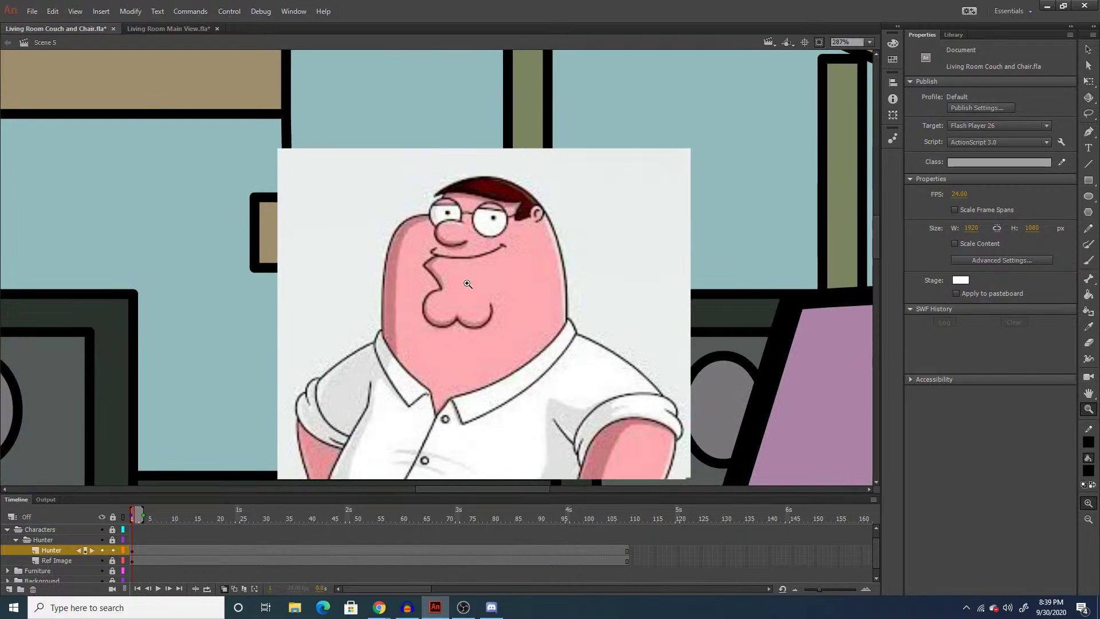
key(y)
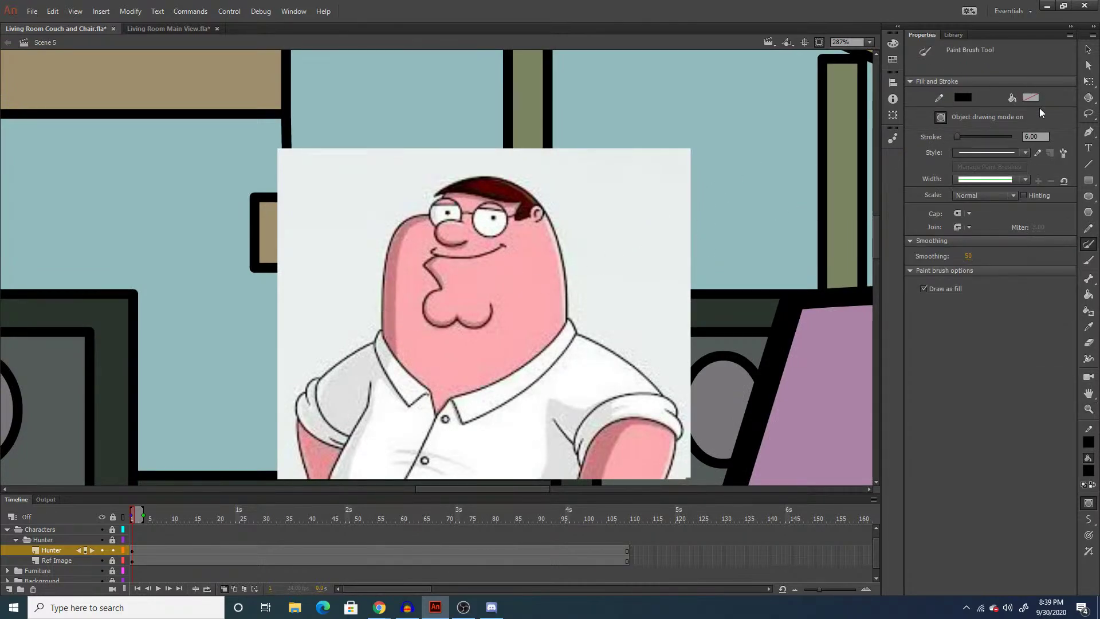
click(1035, 137)
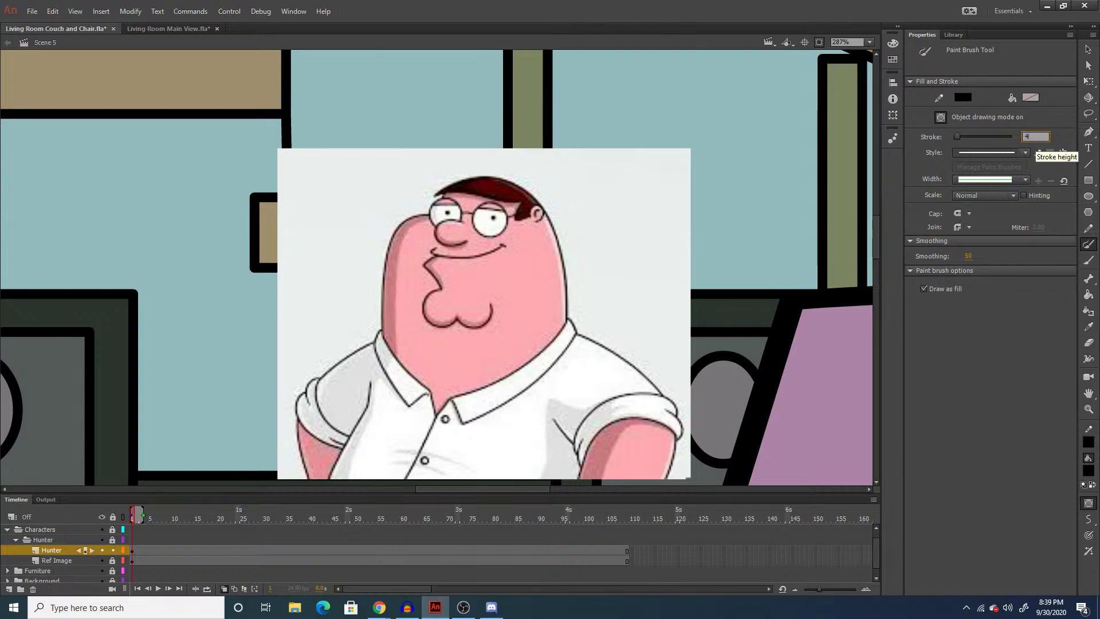
text(4)
key(Return)
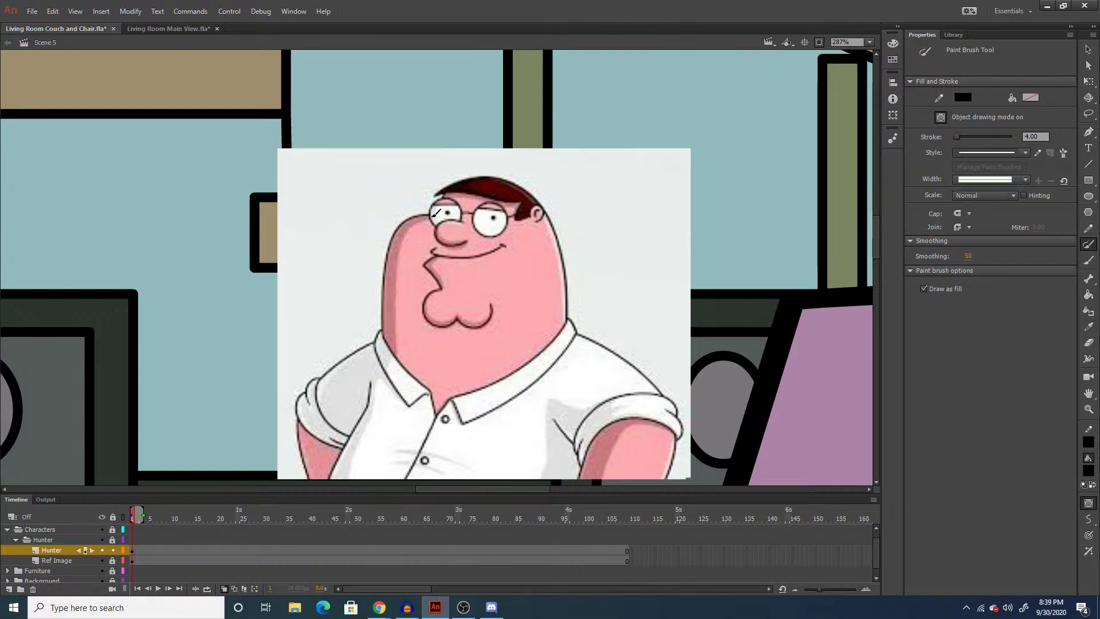
mouse_move(431, 212)
mouse_down()
mouse_move(394, 240)
mouse_move(380, 320)
mouse_move(387, 348)
mouse_move(439, 409)
mouse_move(531, 361)
mouse_move(563, 323)
mouse_move(566, 299)
mouse_move(560, 242)
mouse_move(539, 200)
mouse_move(491, 176)
mouse_move(427, 215)
mouse_up()
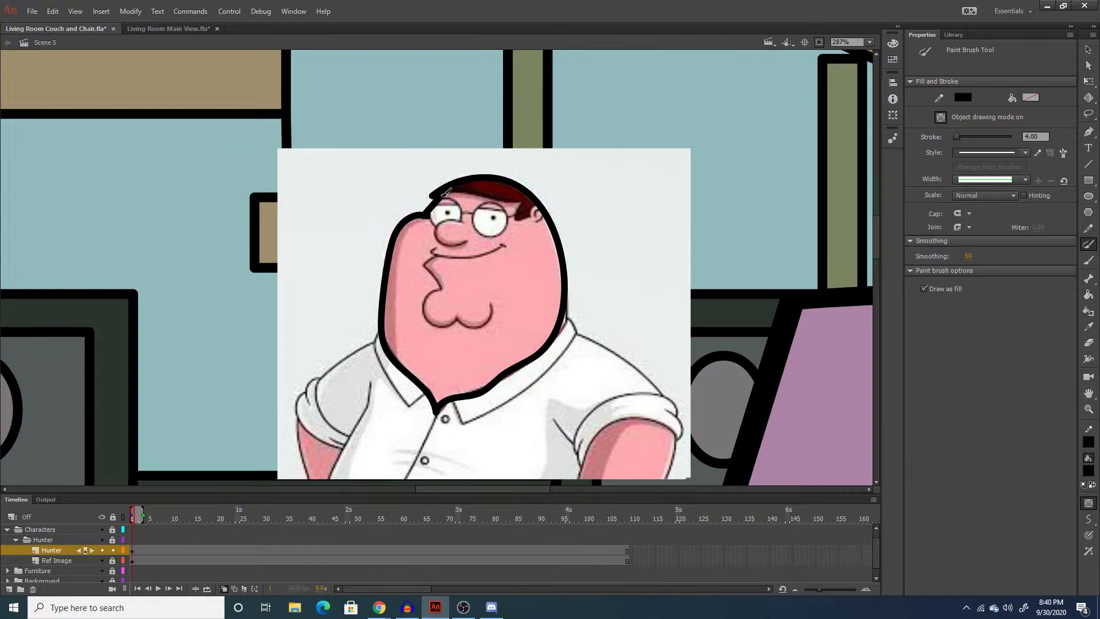
mouse_move(447, 193)
mouse_down()
mouse_move(519, 201)
mouse_move(519, 216)
mouse_move(533, 210)
mouse_up()
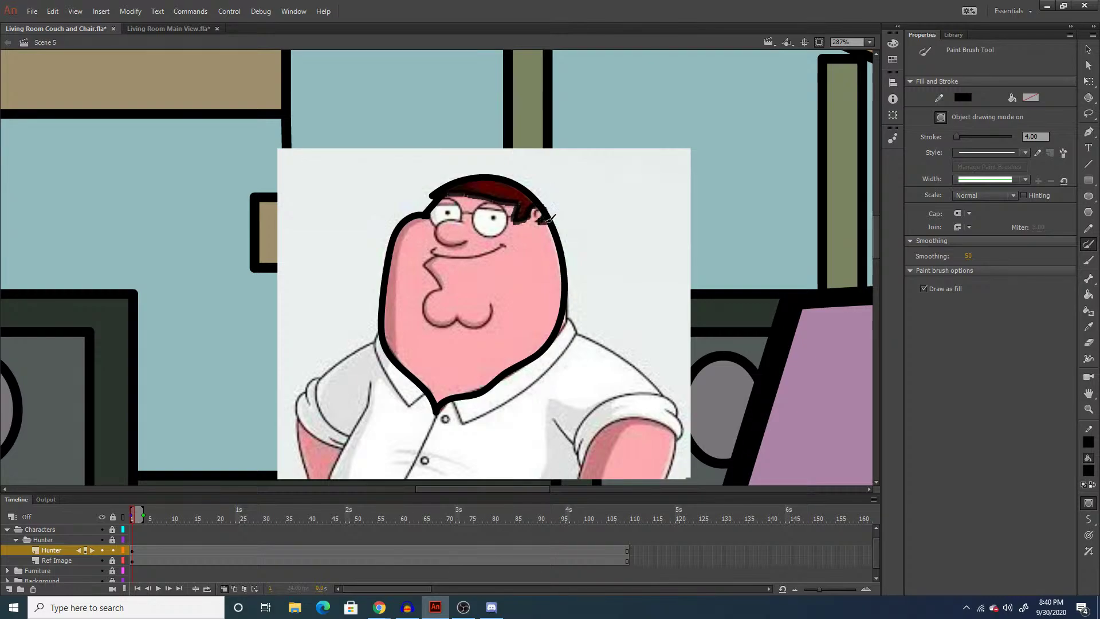
drag(549, 219, 544, 220)
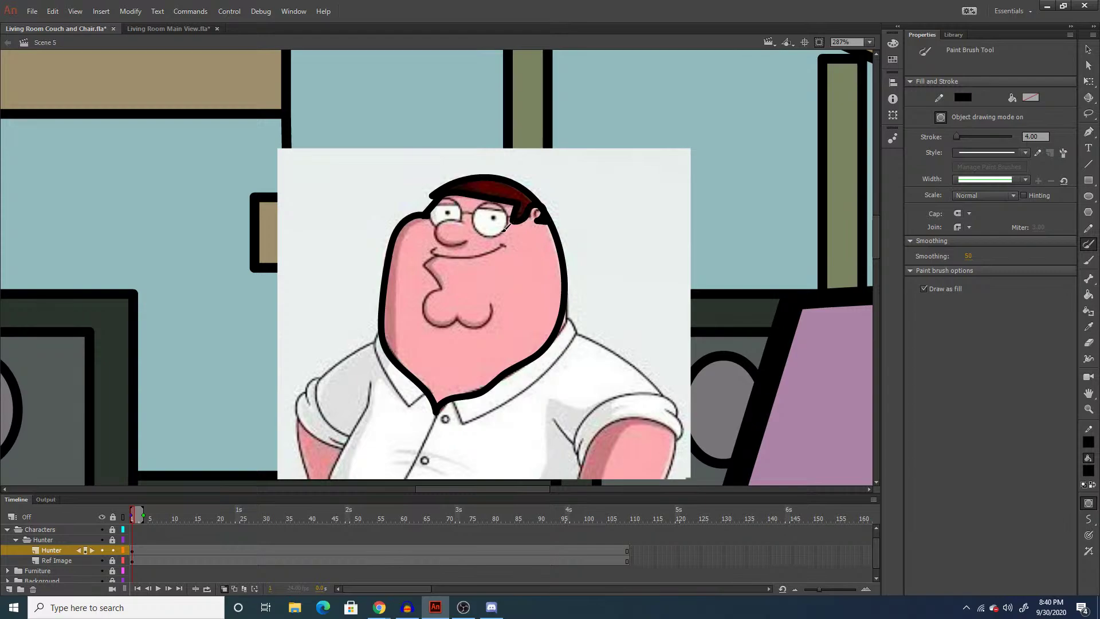
Trace the glasses with their bridge and side arm, plus the nose, over the Peter Griffin reference in black.
key(z)
click(520, 222)
click(508, 241)
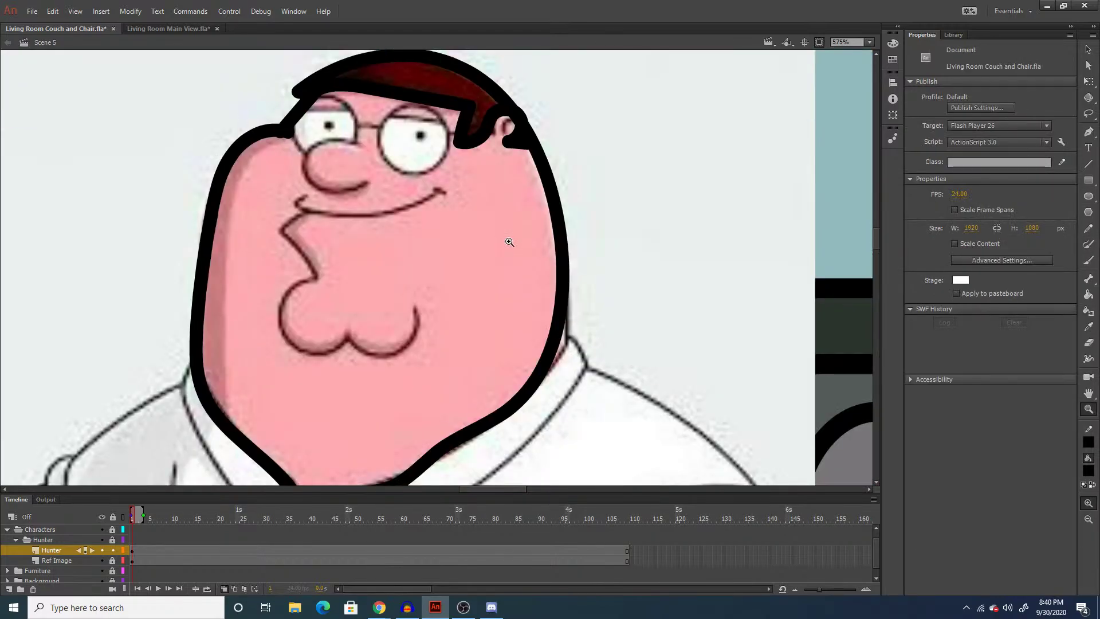
key(b)
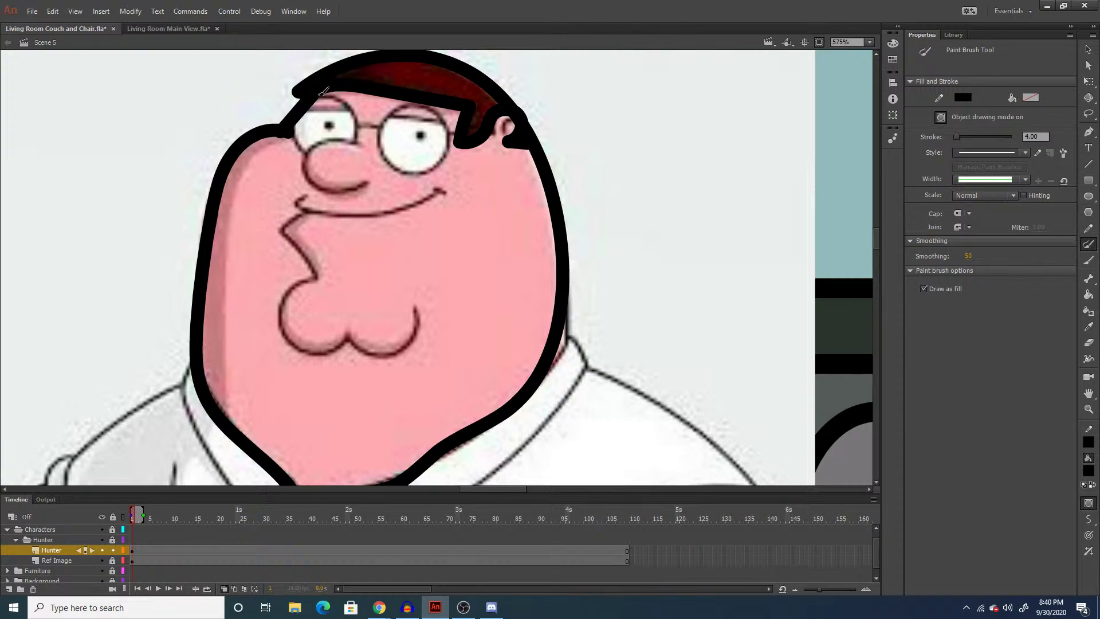
mouse_move(323, 92)
mouse_down()
mouse_move(359, 127)
mouse_move(354, 142)
mouse_move(305, 161)
mouse_move(291, 137)
mouse_move(306, 175)
mouse_move(328, 193)
mouse_move(365, 182)
mouse_up()
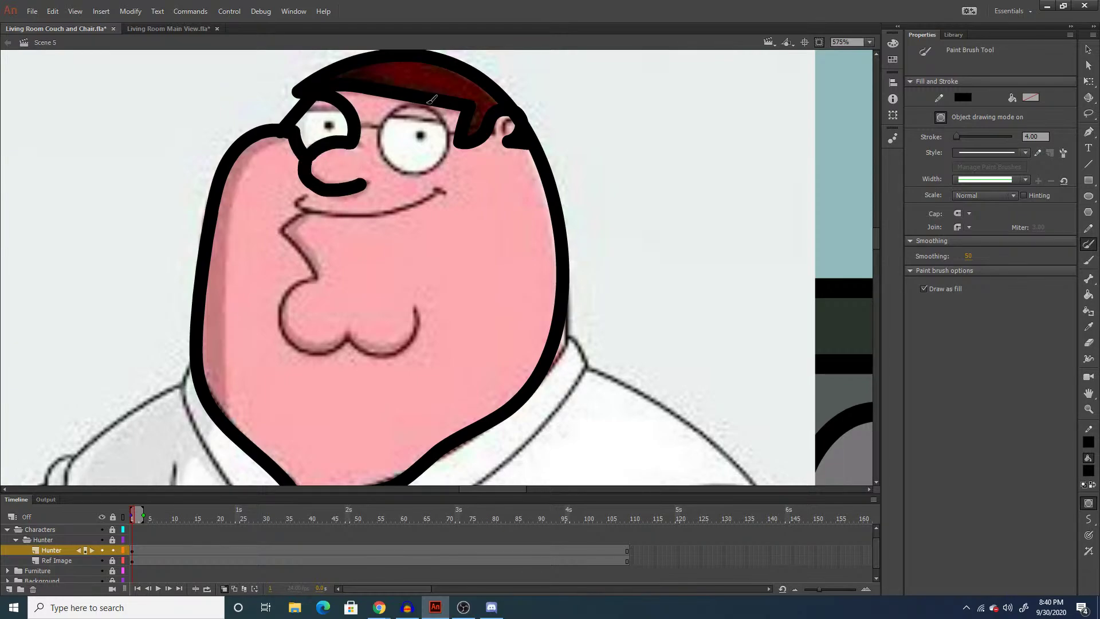
mouse_move(360, 125)
mouse_down()
mouse_move(387, 122)
mouse_move(385, 163)
mouse_move(421, 175)
mouse_move(441, 168)
mouse_move(445, 151)
mouse_up()
mouse_move(448, 131)
mouse_down()
mouse_move(434, 103)
mouse_move(405, 97)
mouse_move(382, 127)
mouse_up()
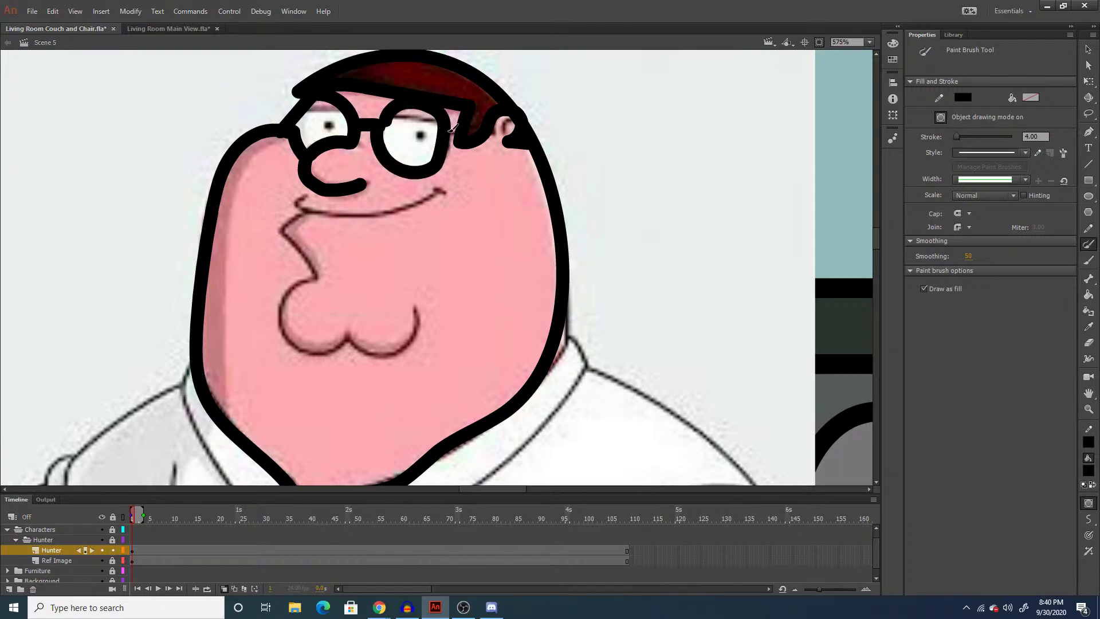
drag(452, 130, 460, 140)
Trace the smiling mouth, the cleft chin line, the upper eyelids and the inner ear over the reference.
mouse_move(300, 202)
mouse_down()
mouse_move(367, 215)
mouse_move(447, 194)
mouse_up()
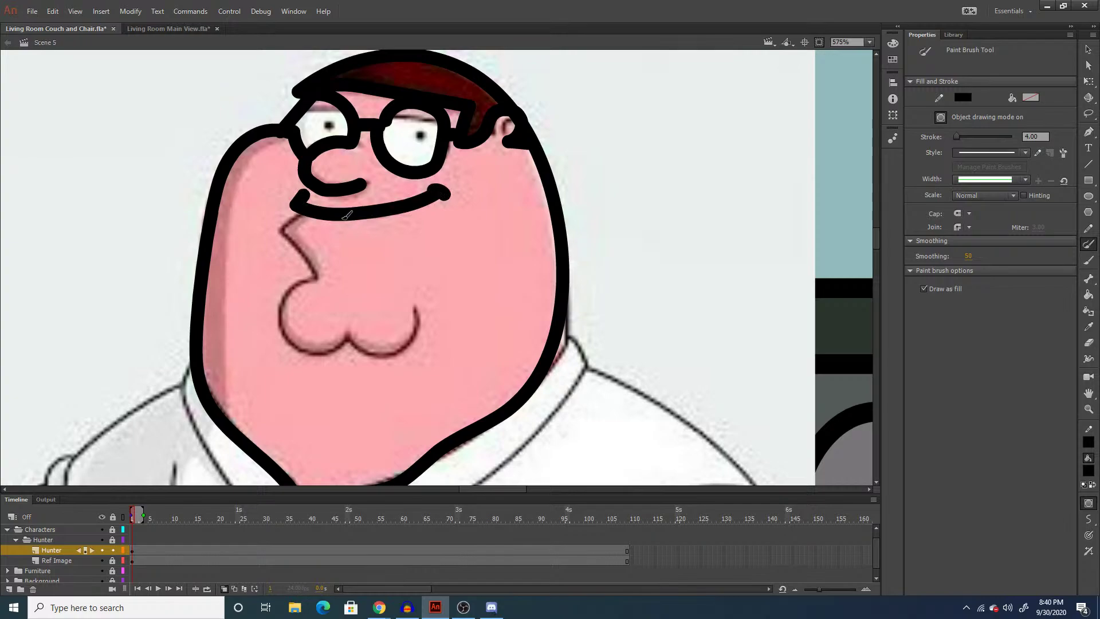
mouse_move(302, 209)
mouse_down()
mouse_move(286, 229)
mouse_move(319, 272)
mouse_move(290, 303)
mouse_move(302, 348)
mouse_move(332, 349)
mouse_move(344, 333)
mouse_move(380, 354)
mouse_move(406, 341)
mouse_move(411, 306)
mouse_up()
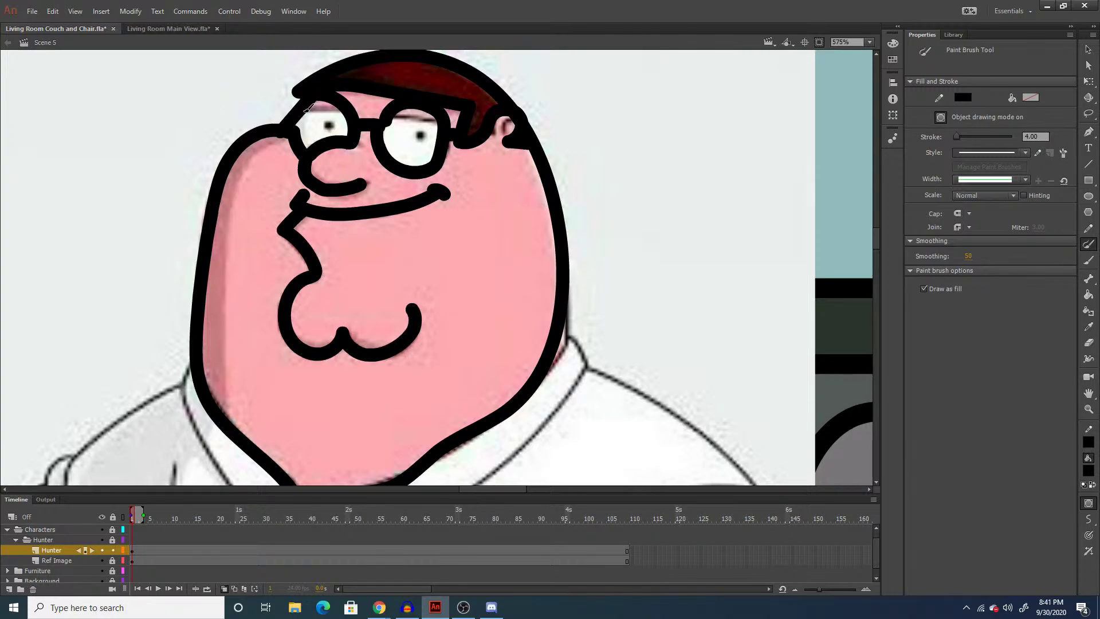
mouse_move(306, 112)
mouse_down()
mouse_move(507, 124)
mouse_move(499, 128)
mouse_move(513, 139)
mouse_up()
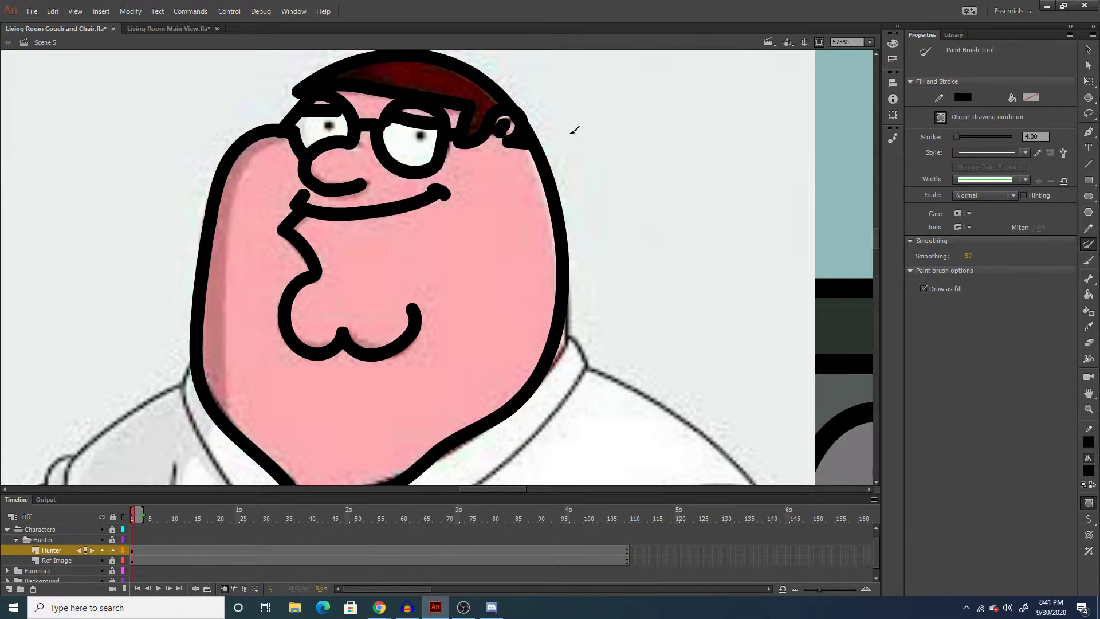
Move the traced head drawing off the reference picture to the empty area just above the armchair's backrest.
scroll(582, 166, down, 3)
scroll(582, 166, up, 3)
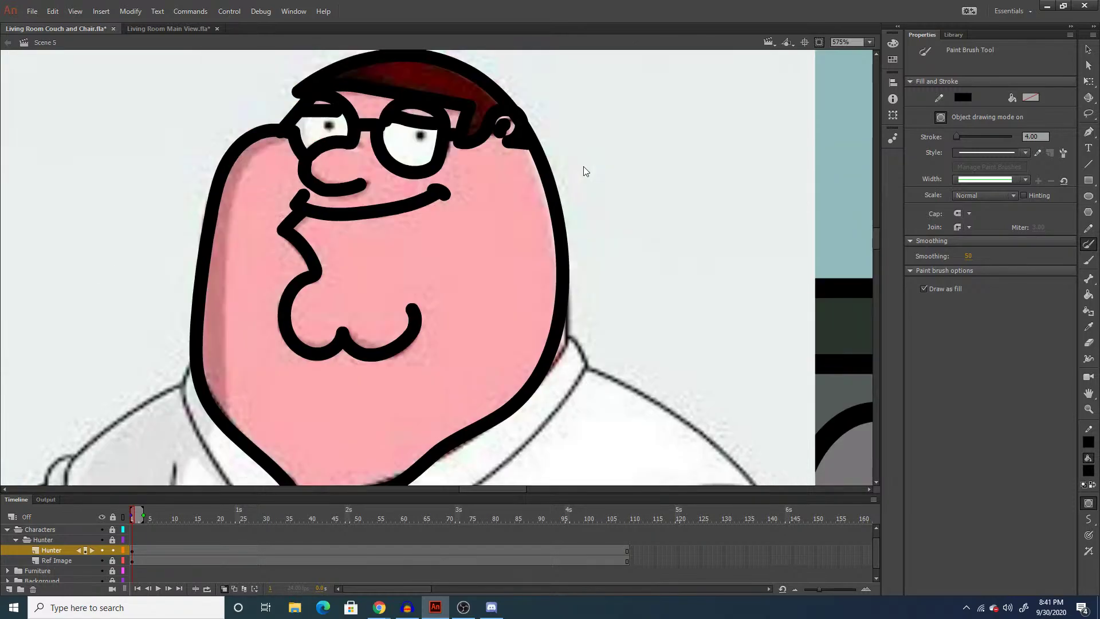
click(869, 42)
click(848, 55)
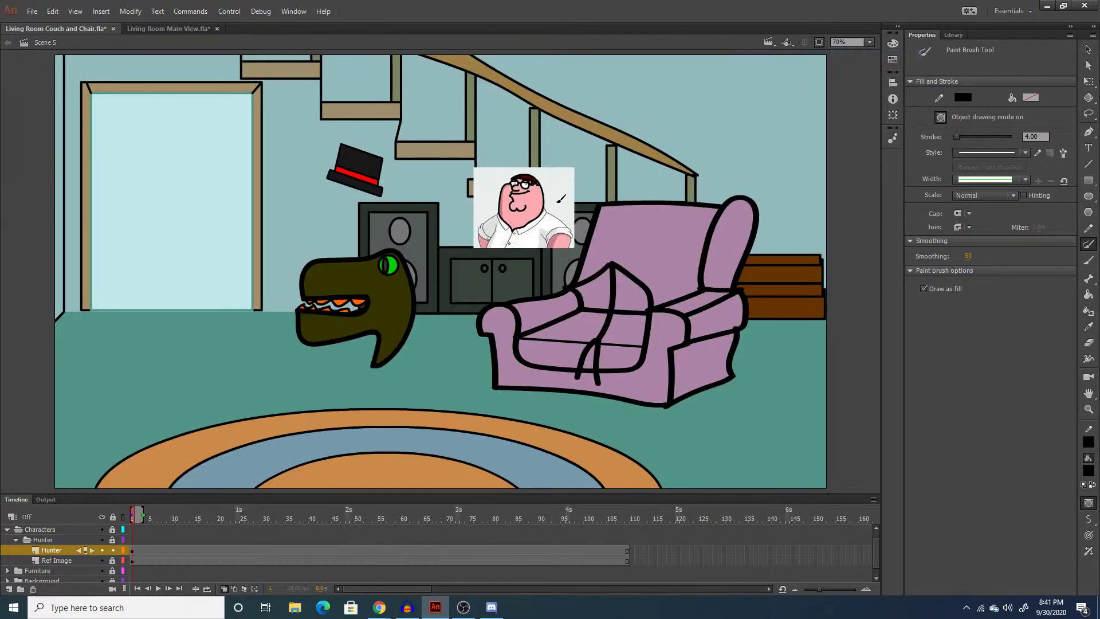
key(q)
click(522, 209)
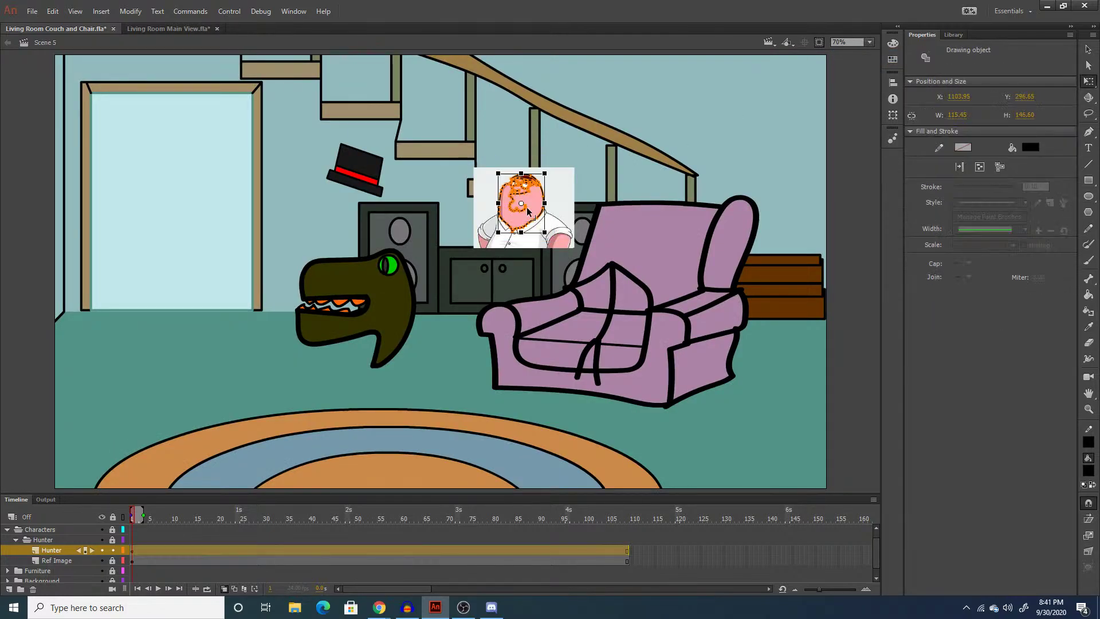
mouse_move(517, 228)
mouse_down()
mouse_move(470, 332)
mouse_move(610, 187)
mouse_move(598, 186)
mouse_up()
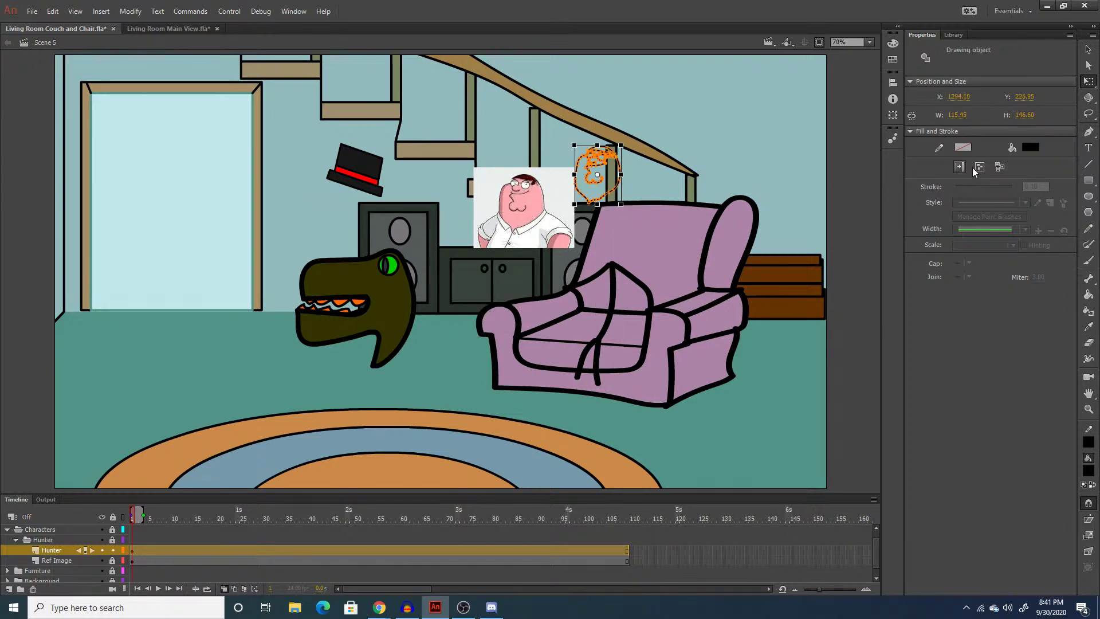
click(626, 200)
key(z)
click(626, 201)
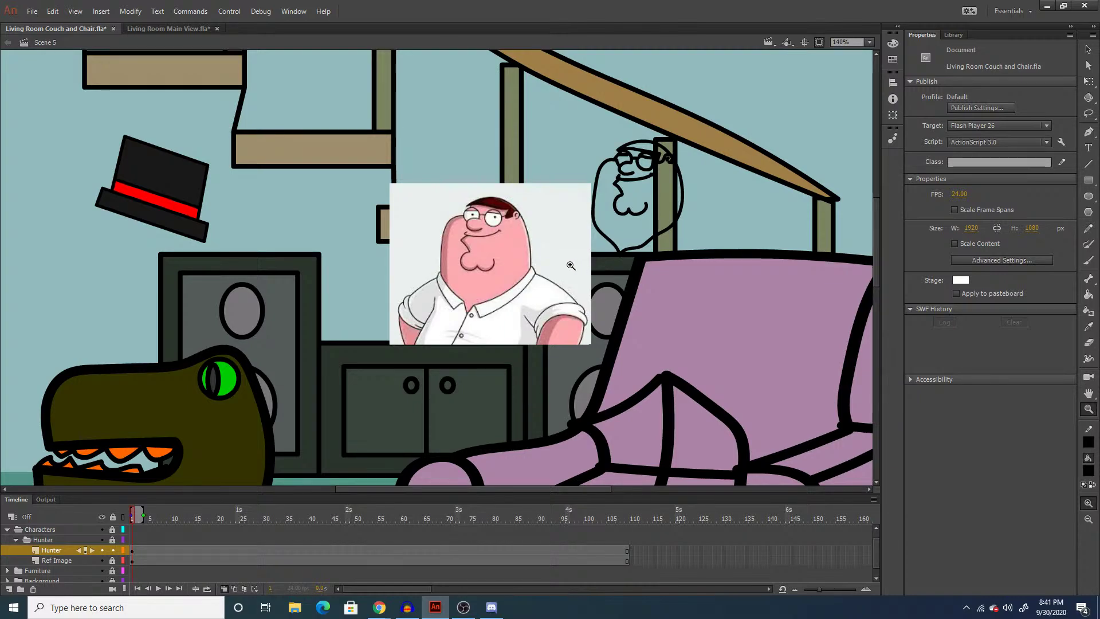
click(492, 607)
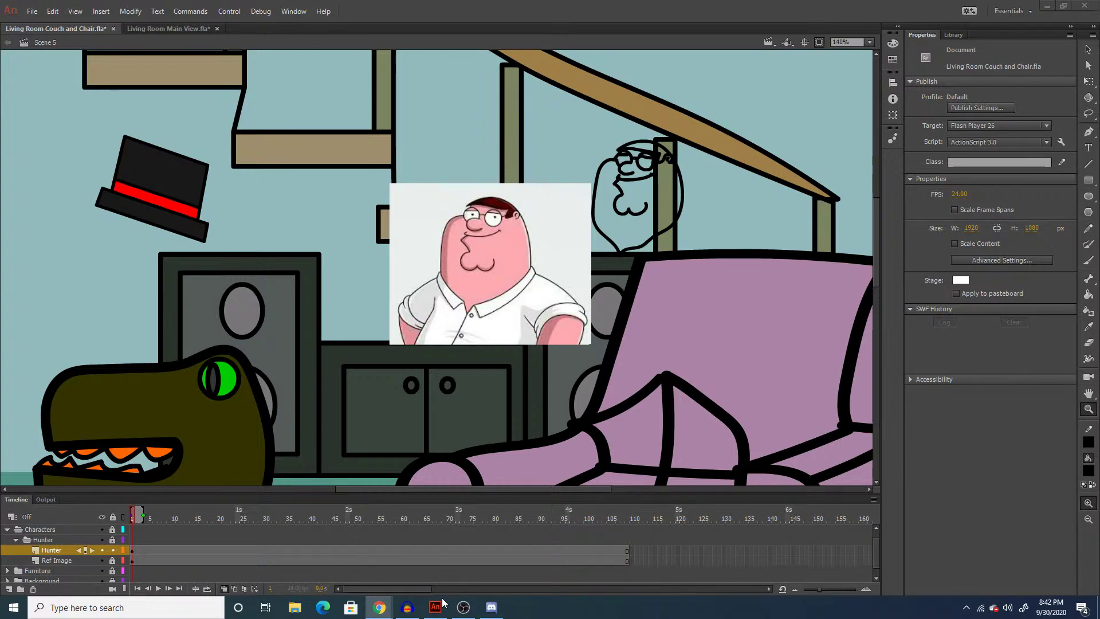
click(462, 608)
click(461, 607)
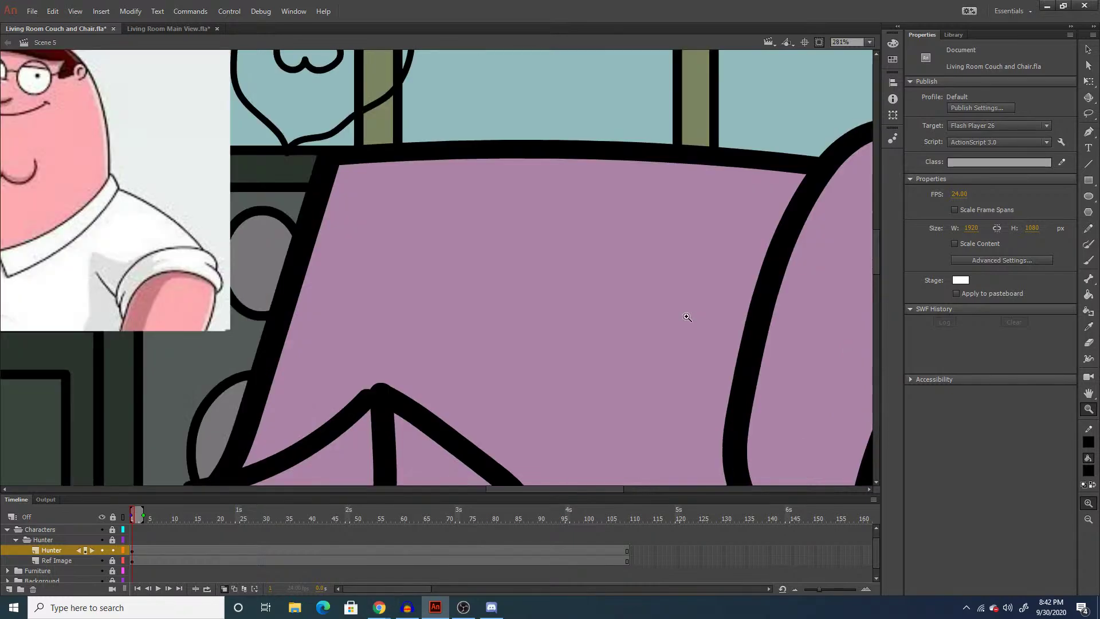
Fill the face of the traced head with the pink skin colour sampled from the reference picture.
click(693, 313)
alt+click(634, 319)
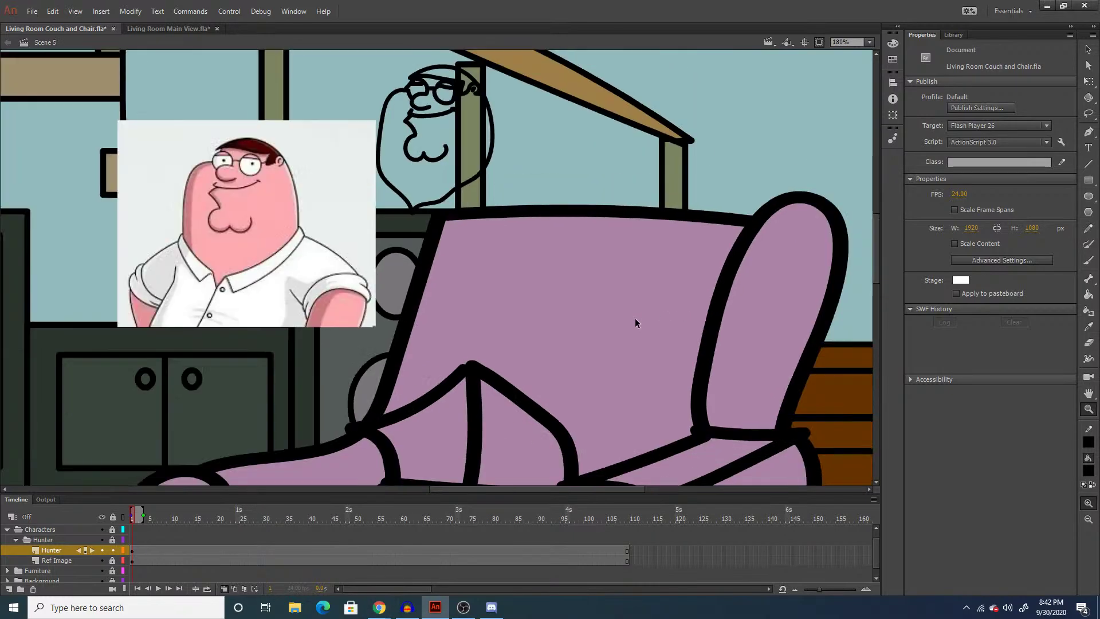
key(i)
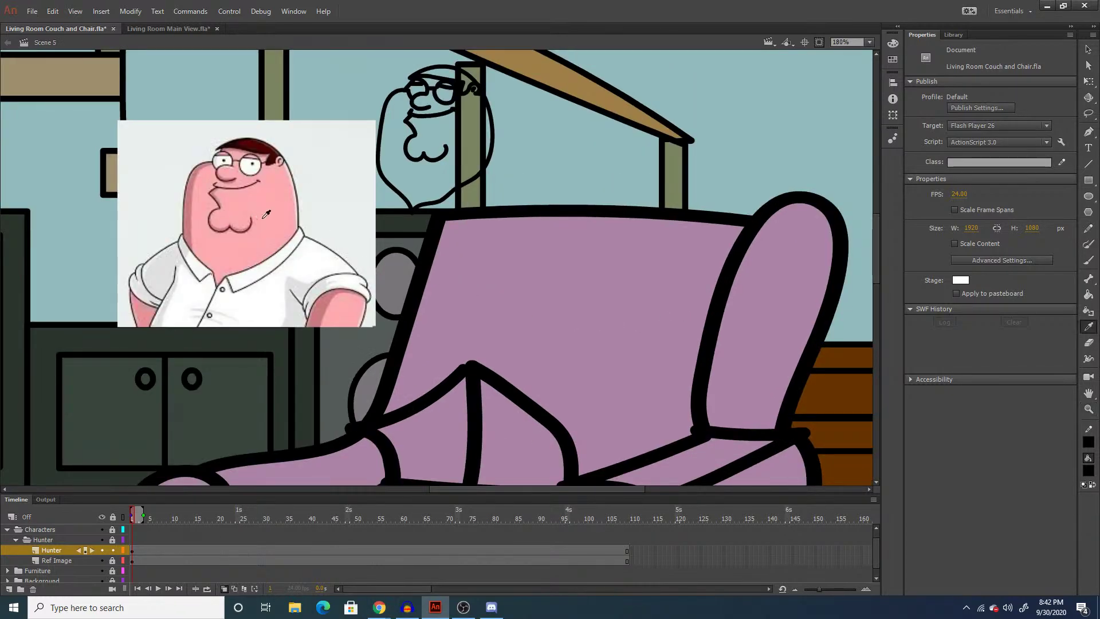
click(278, 229)
click(428, 180)
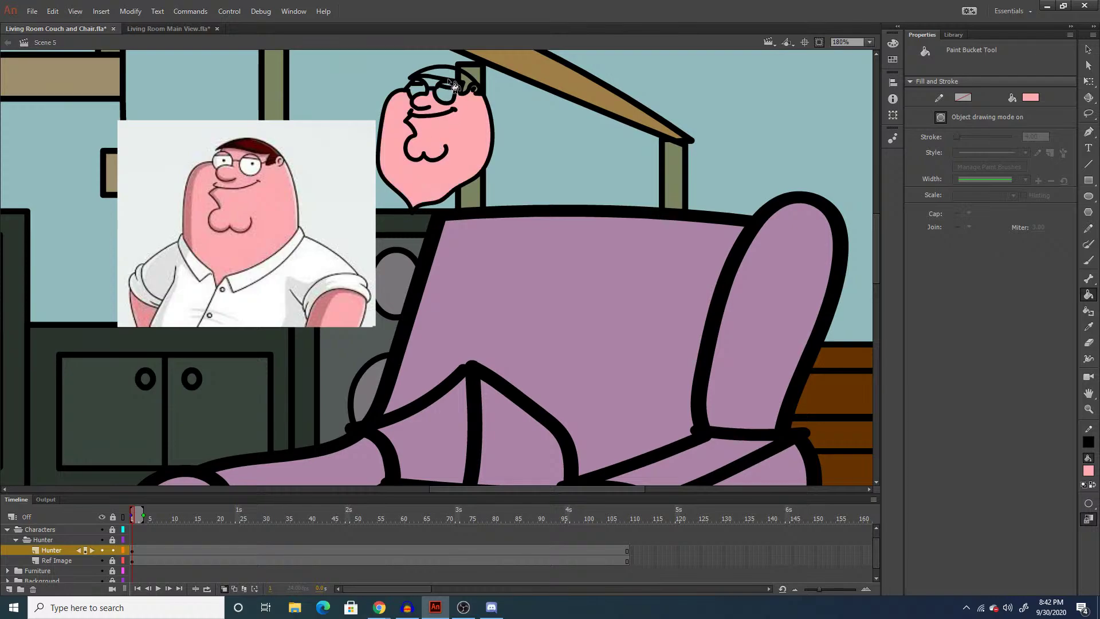
Fill the forehead gap between hairline and glasses with the skin pink, and undo the stray fill of the outlines.
key(z)
click(370, 99)
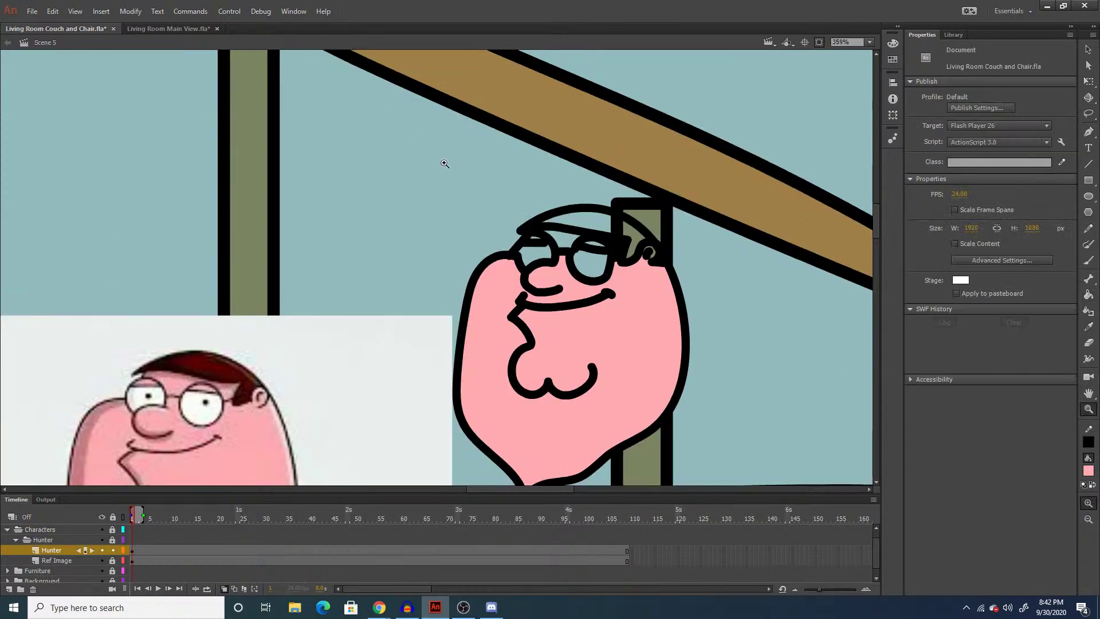
key(k)
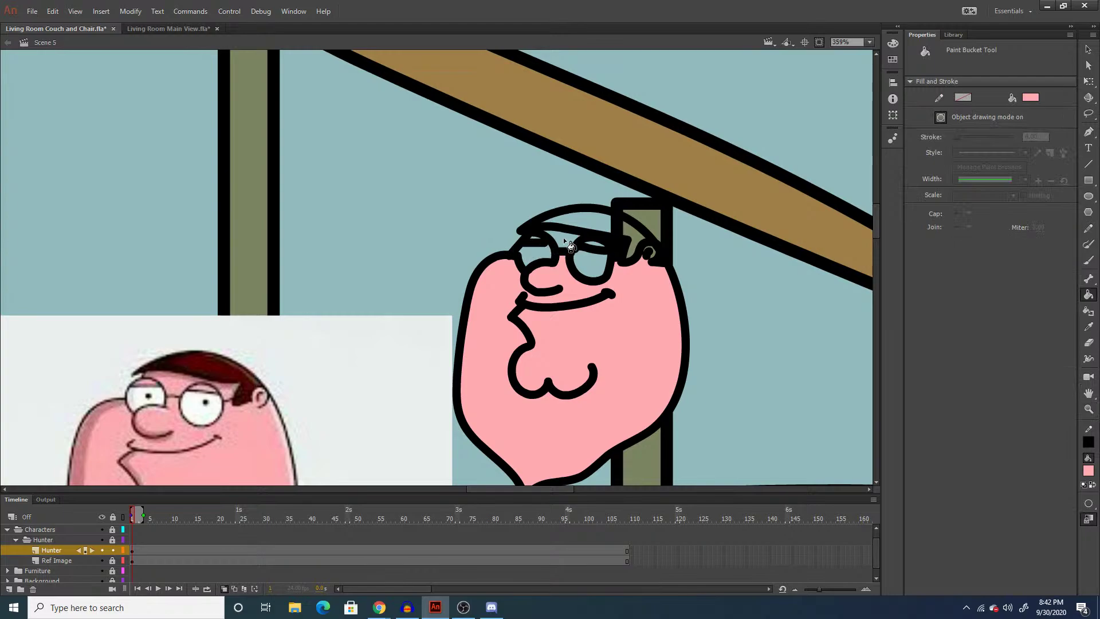
click(542, 246)
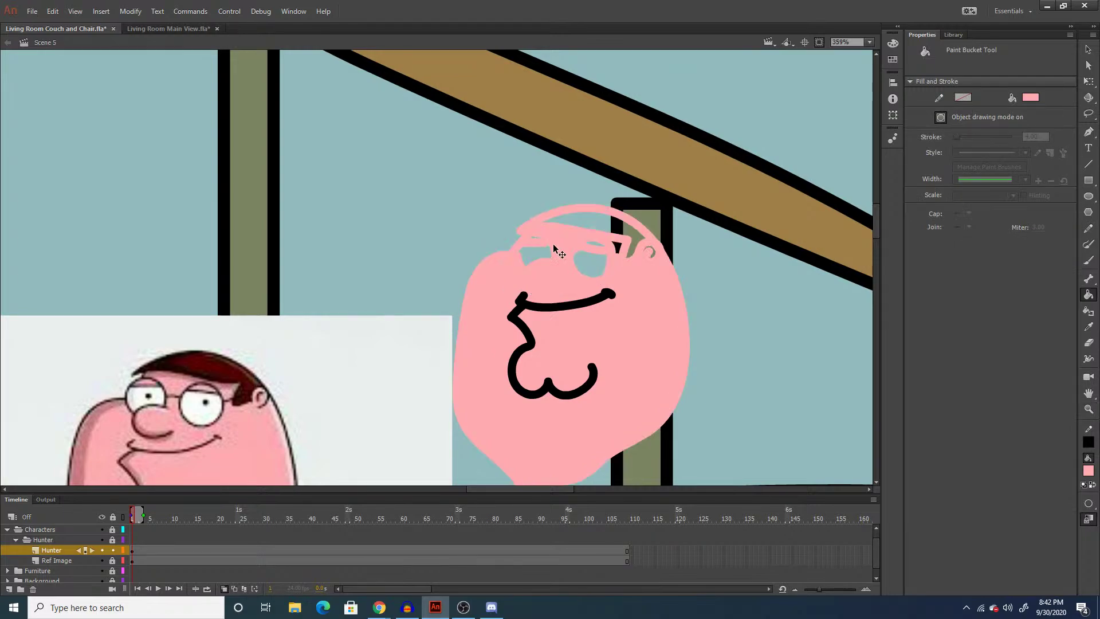
key(ctrl+z)
Fill both upper eyelids behind the glasses with the skin pink.
key(z)
click(533, 245)
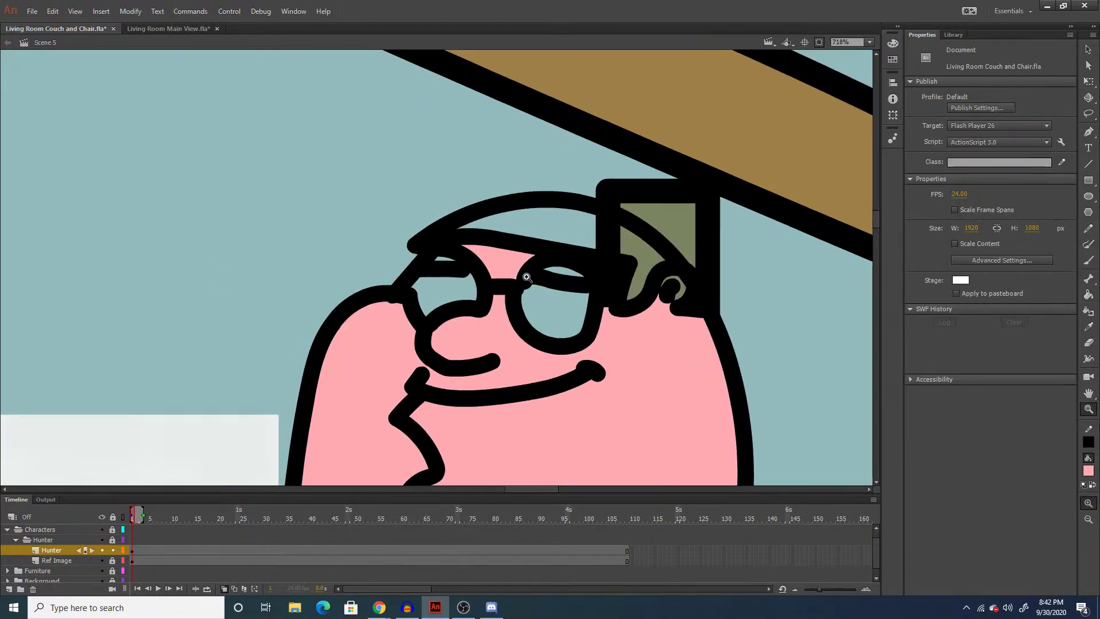
key(k)
click(442, 260)
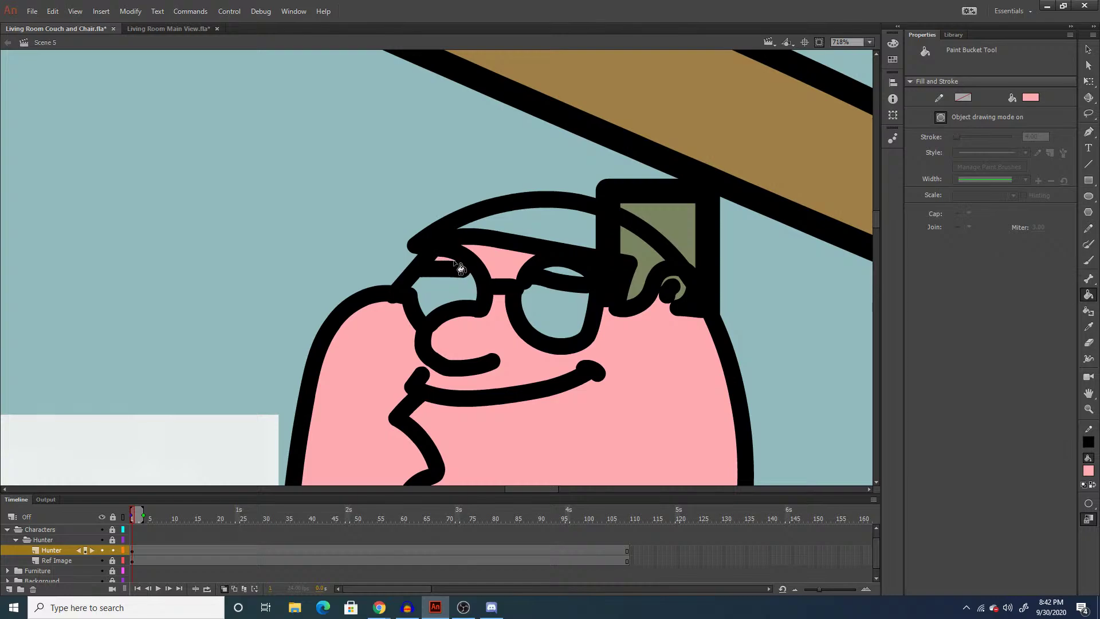
click(562, 277)
scroll(492, 304, down, 5)
scroll(556, 323, down, 4)
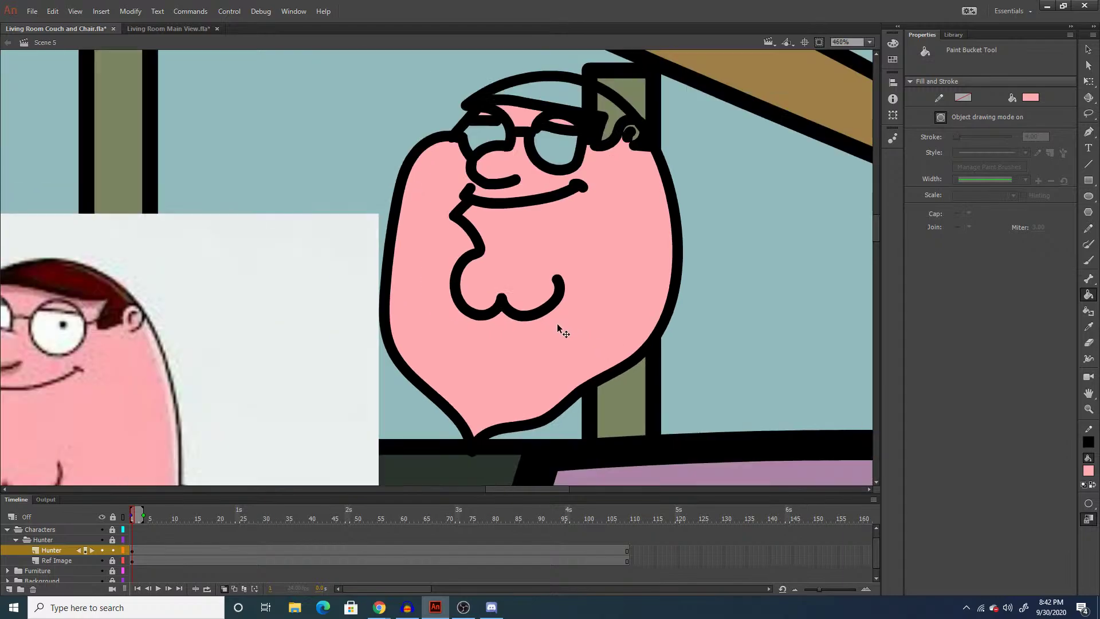
Fill the hair of the traced head with the dark red sampled from the reference's hair.
key(i)
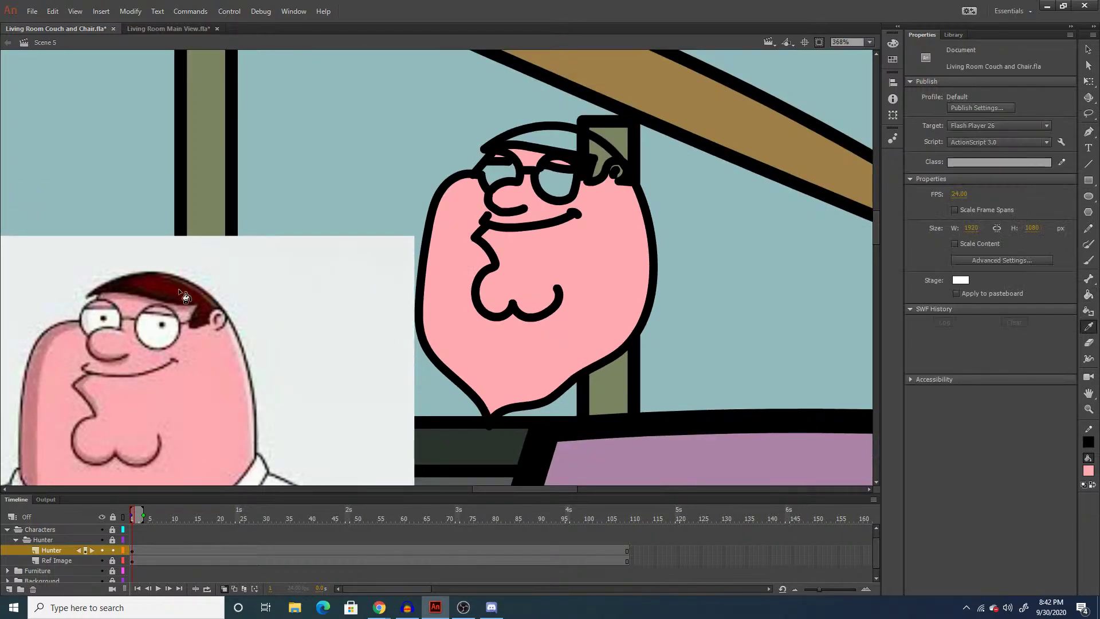
click(182, 290)
click(546, 150)
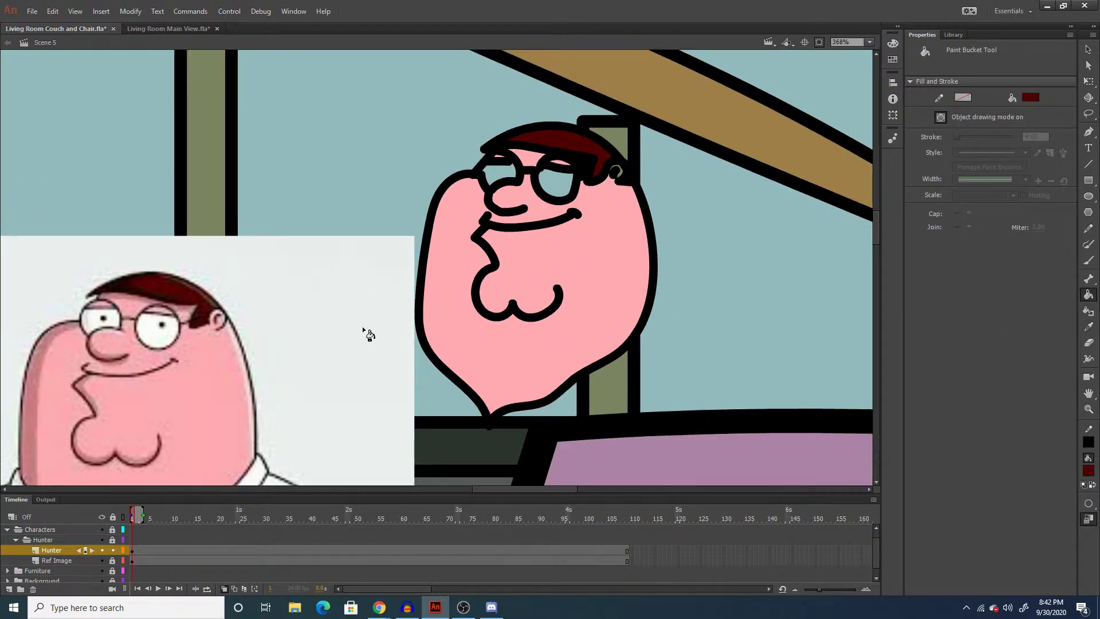
Fill both eyes behind the glasses with the white sampled from the reference picture's eye.
key(i)
click(161, 332)
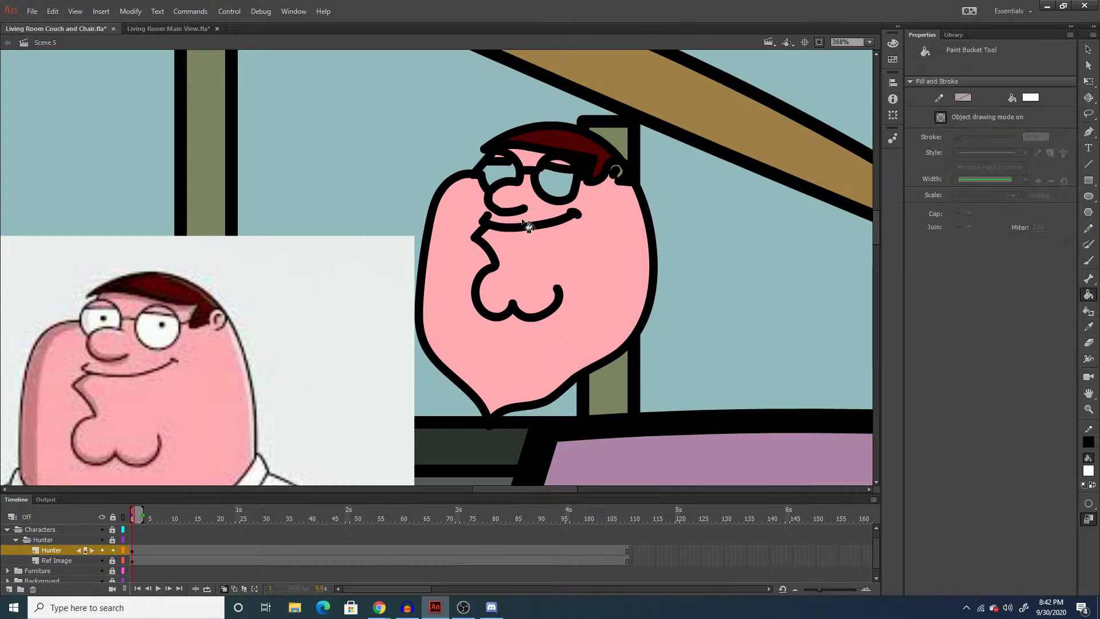
click(556, 183)
click(507, 177)
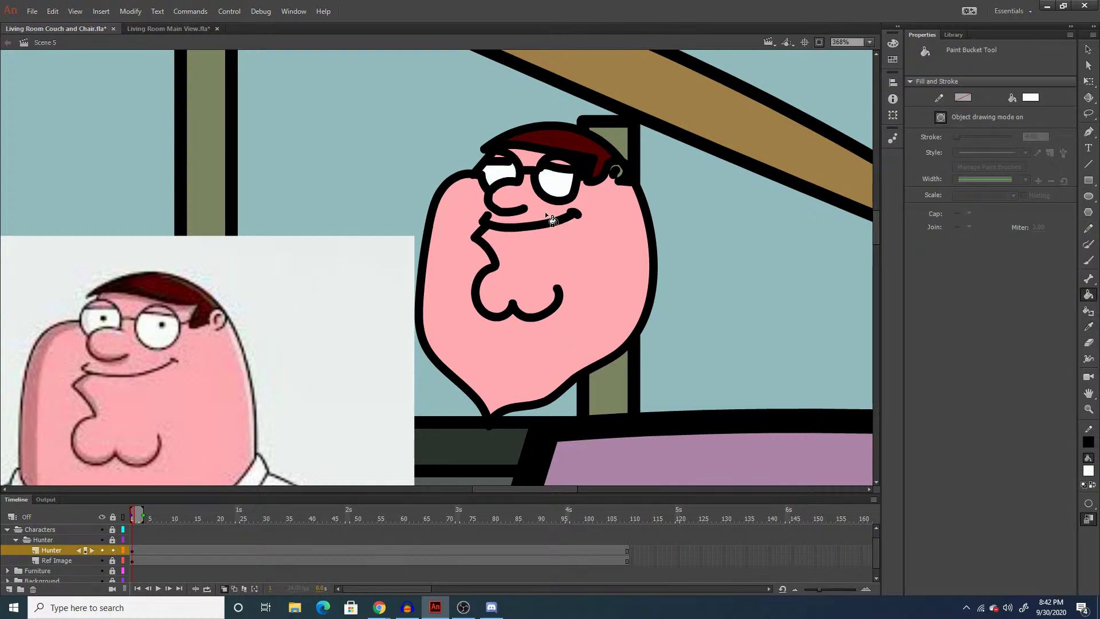
Paint a small black pupil in each of the head's white eyes with the Paint Brush at stroke size 4.
key(y)
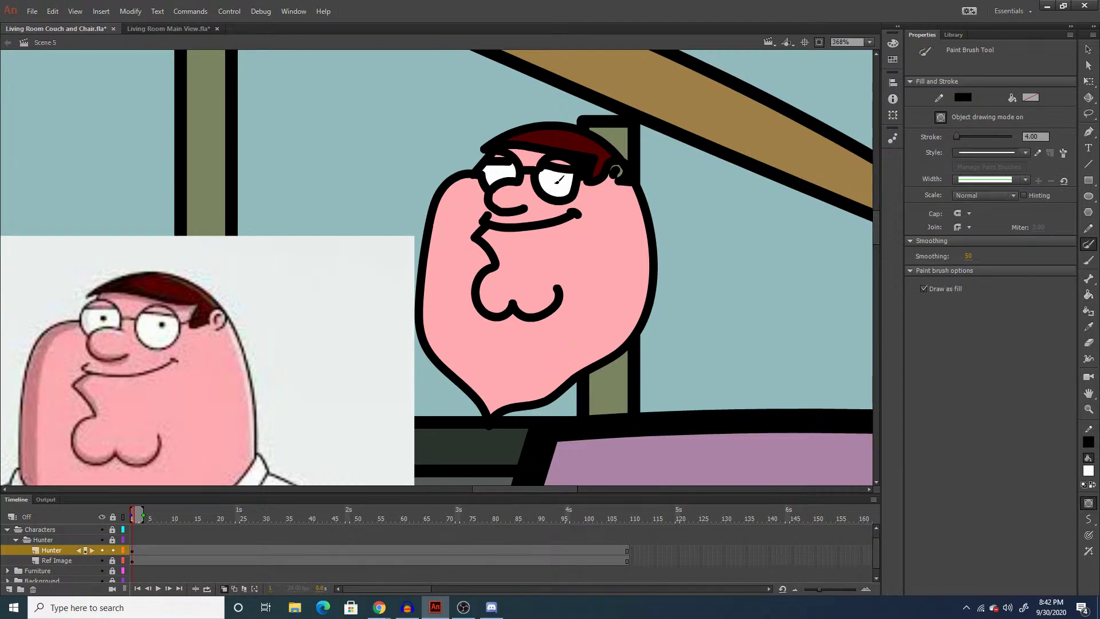
click(555, 183)
click(499, 176)
key(alt+Tab)
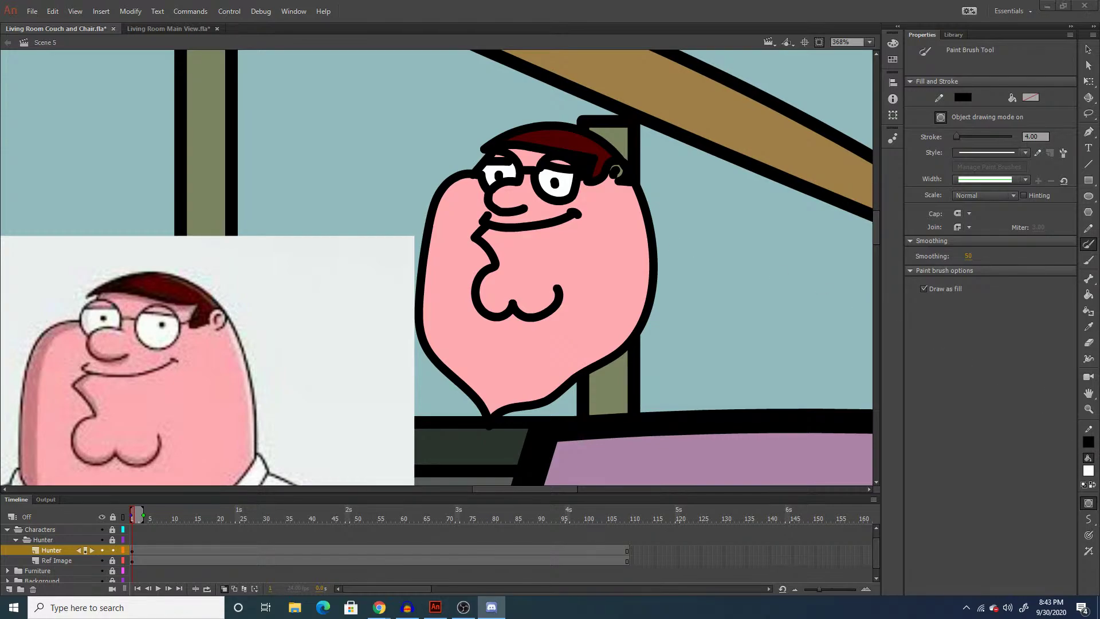
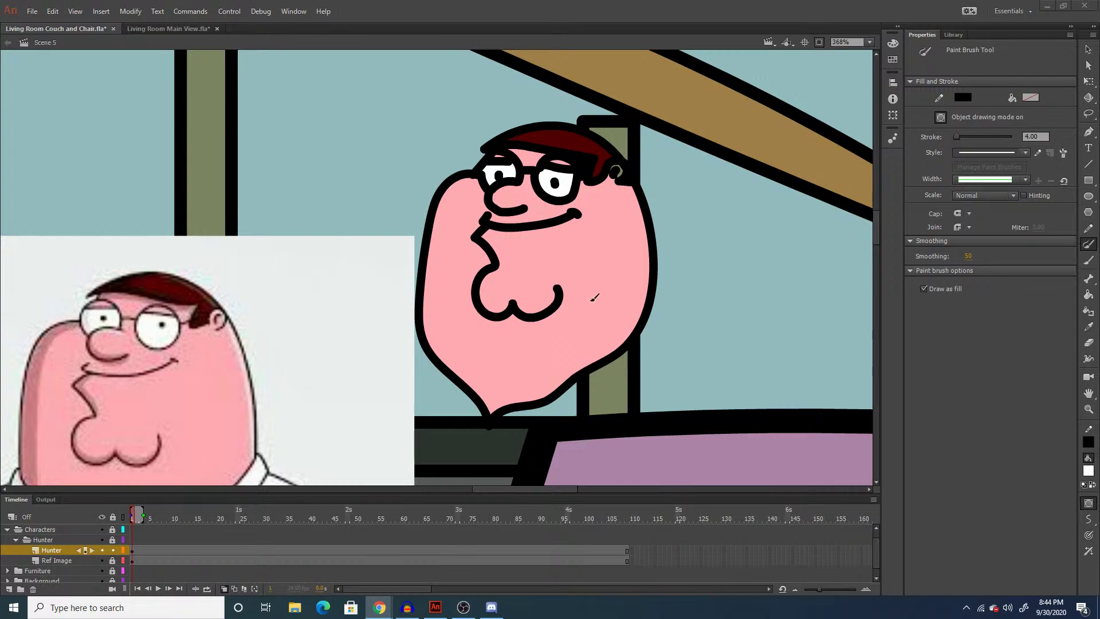
Fit the whole stage in view and delete the Ref Image layer.
click(871, 42)
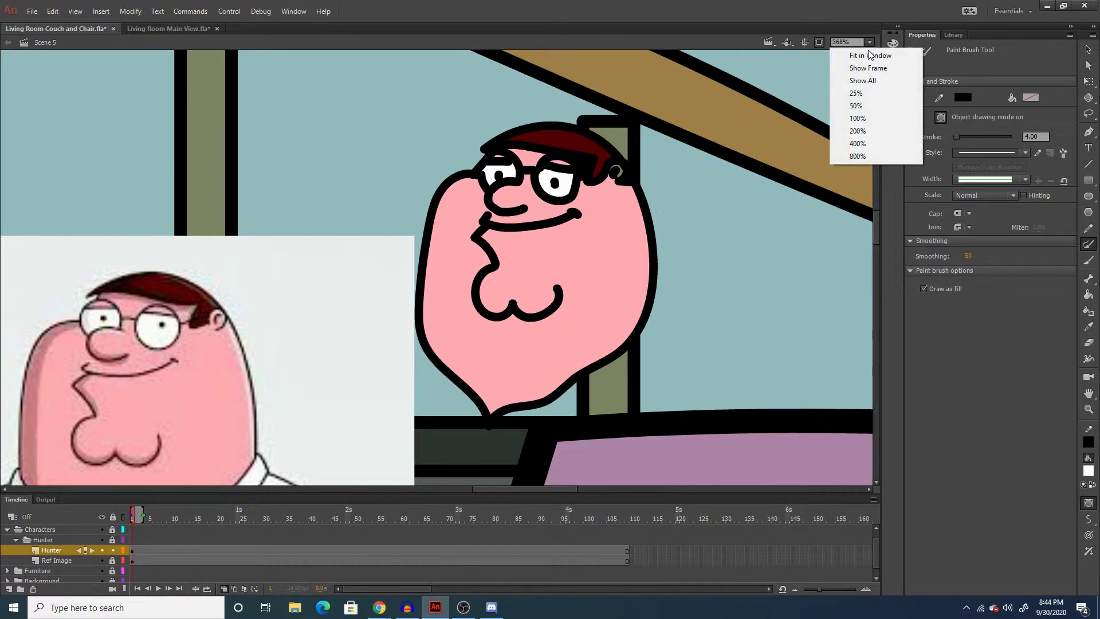
click(874, 53)
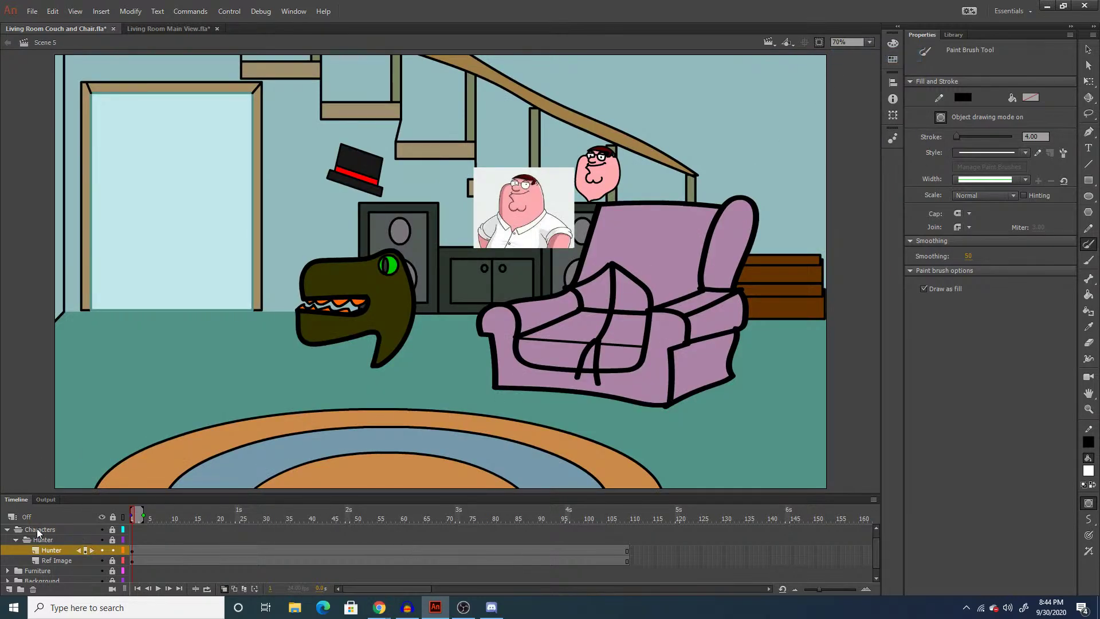
right_click(52, 559)
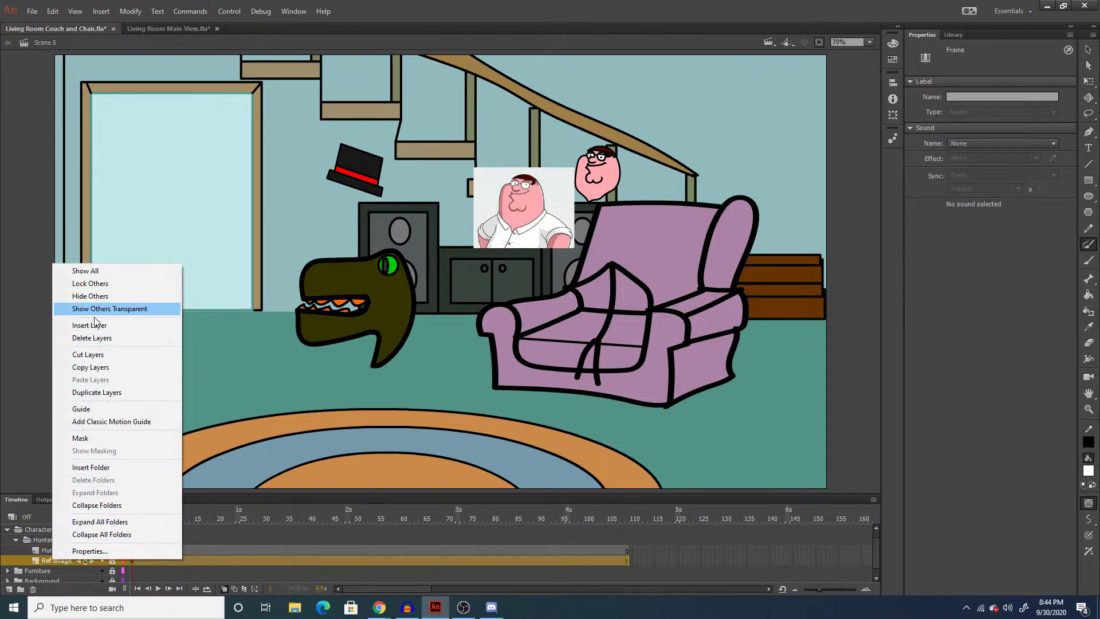
click(90, 338)
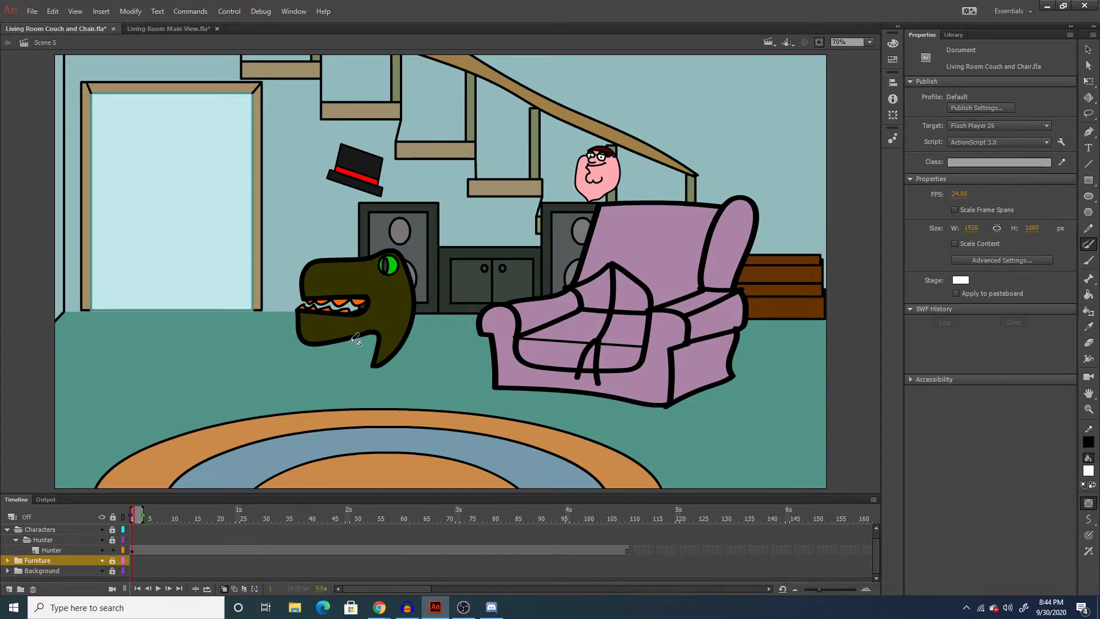
Select the green dinosaur head on the stage and delete it.
key(q)
drag(447, 249, 303, 356)
key(Delete)
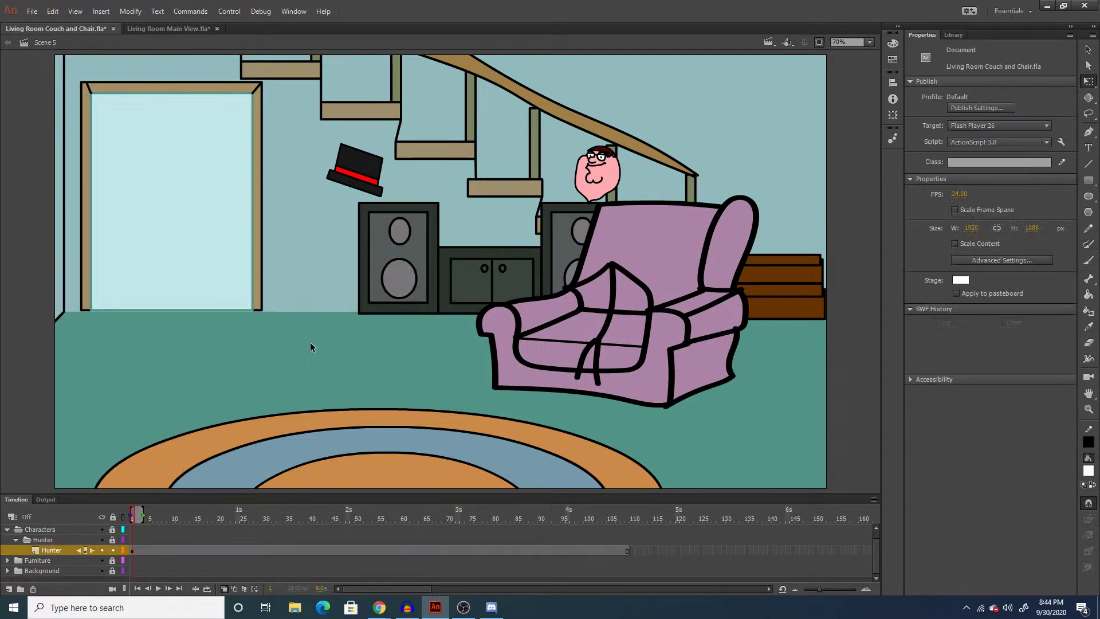
Place the new head above the body outline in the purple chair, enlarge it and narrow its width to fit.
mouse_move(553, 122)
mouse_down()
mouse_move(658, 226)
mouse_move(657, 259)
mouse_up()
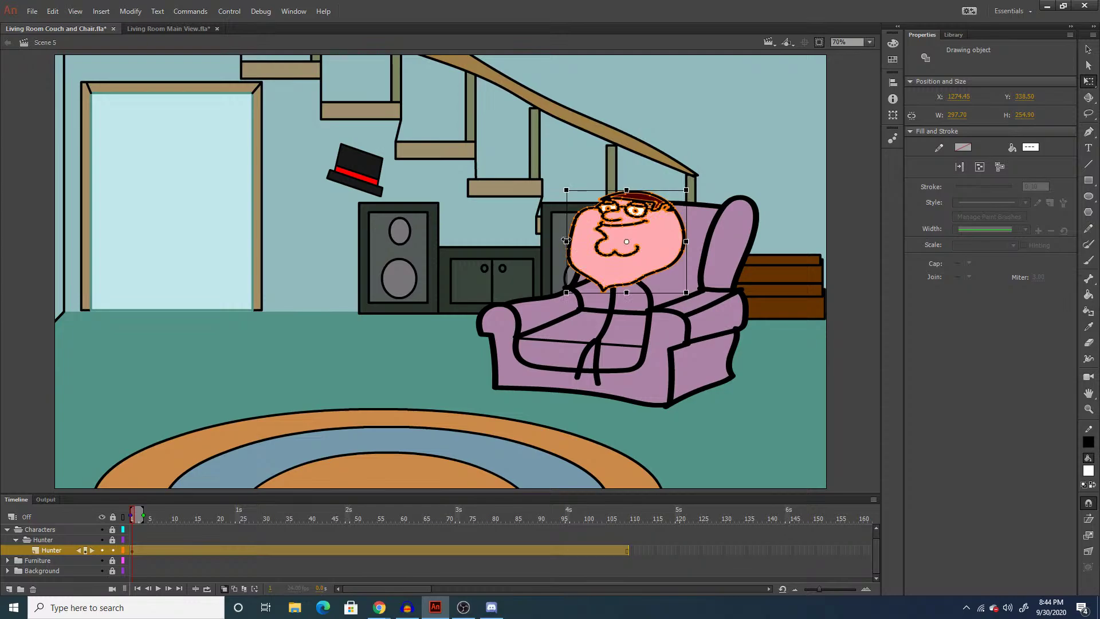
drag(566, 240, 611, 244)
click(507, 228)
Move the top hat onto the new head and tilt it to sit over the hair.
key(z)
click(664, 205)
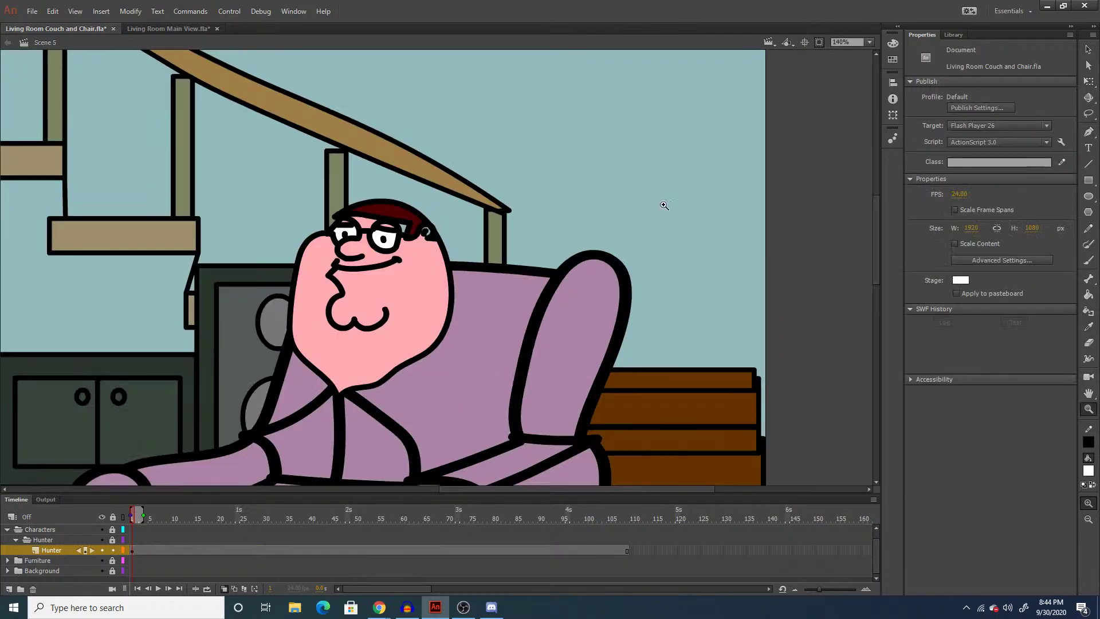
drag(521, 488, 456, 482)
key(q)
drag(77, 217, 703, 146)
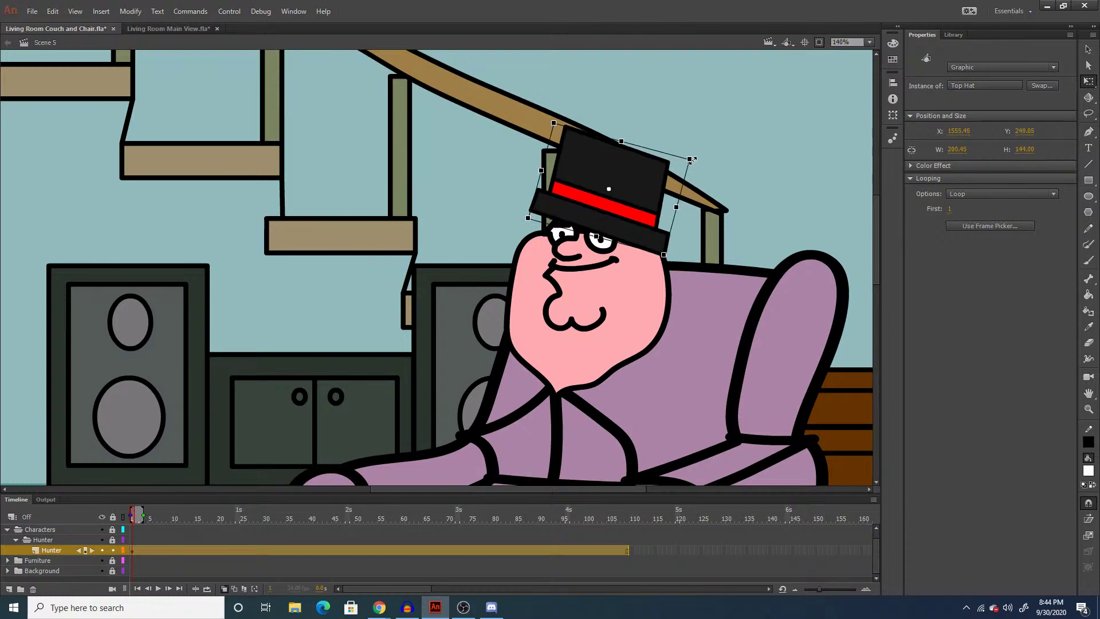
drag(650, 189, 655, 173)
click(288, 393)
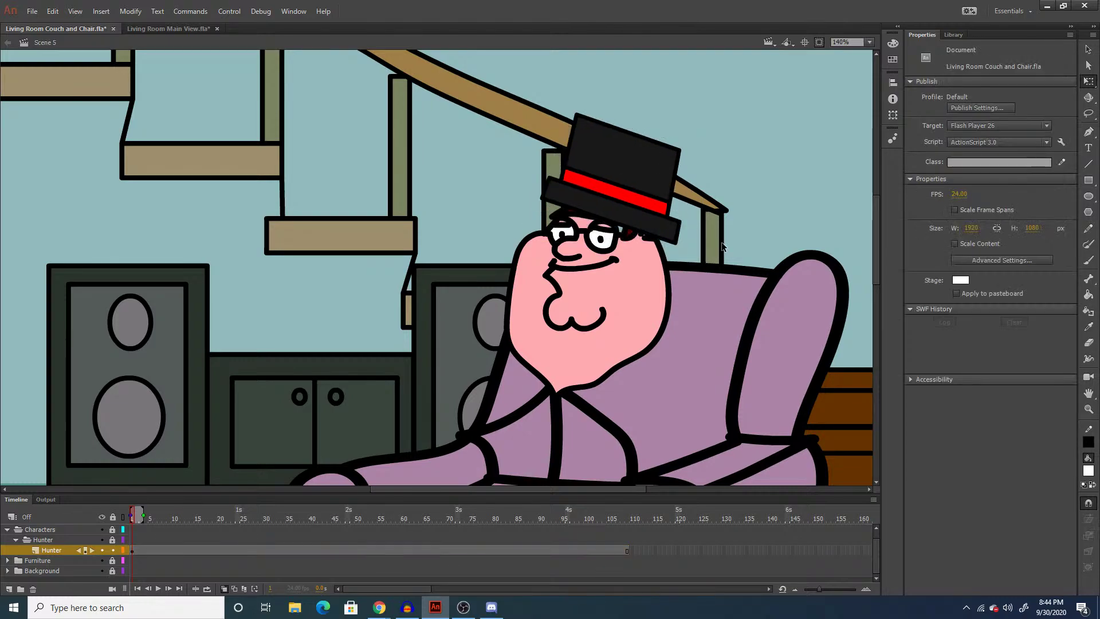
Insert a blank keyframe at frame 19 on the Audio layer and check the library's sound files.
scroll(160, 573, up, 1)
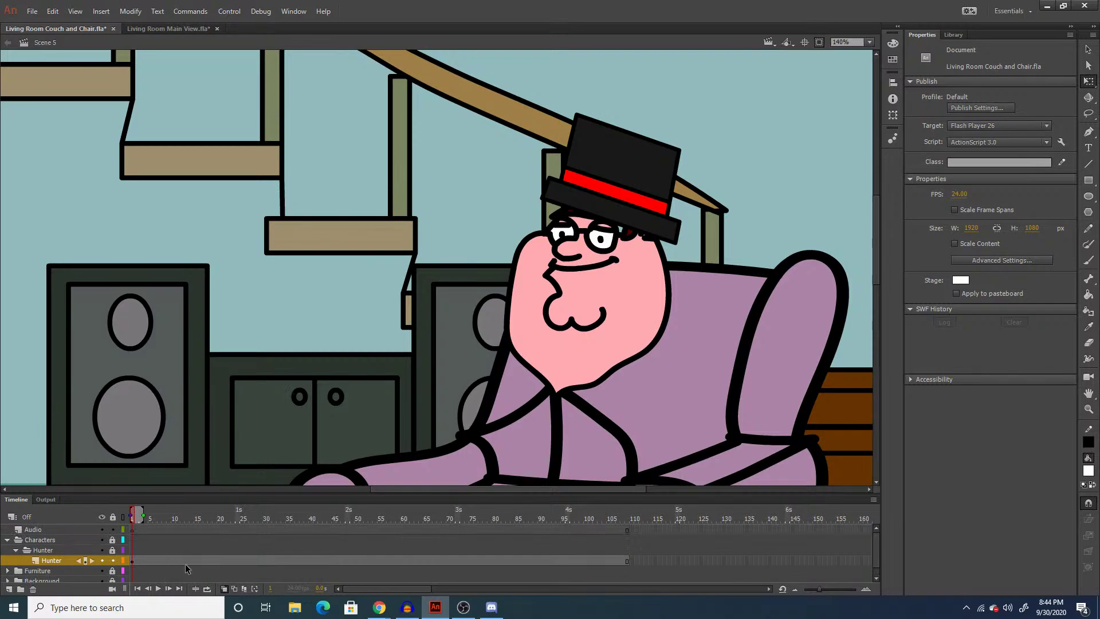
click(214, 529)
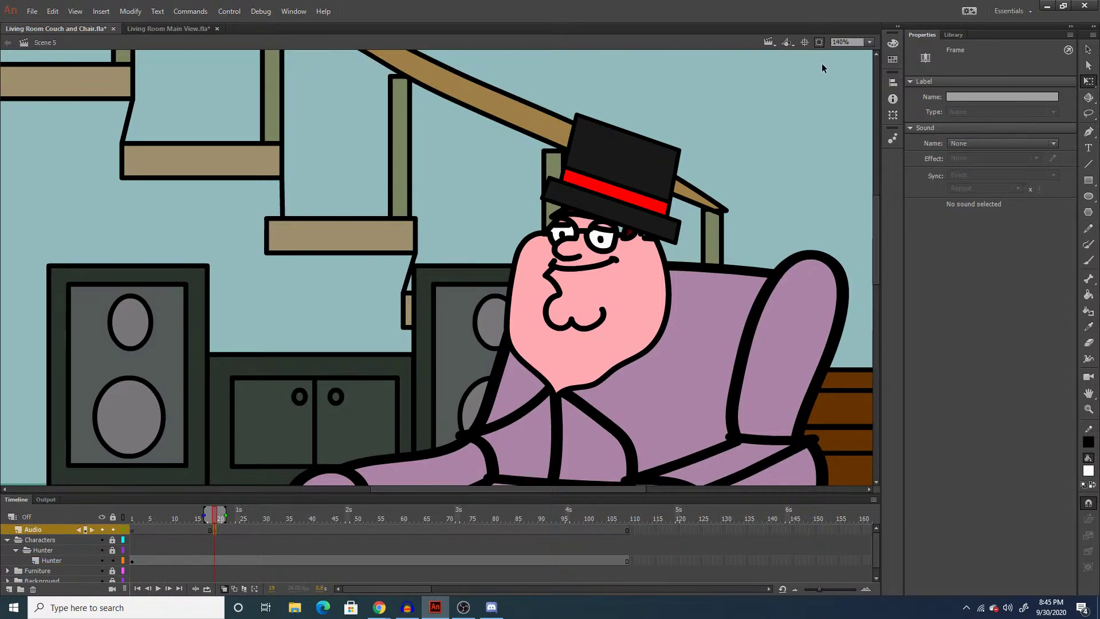
click(953, 35)
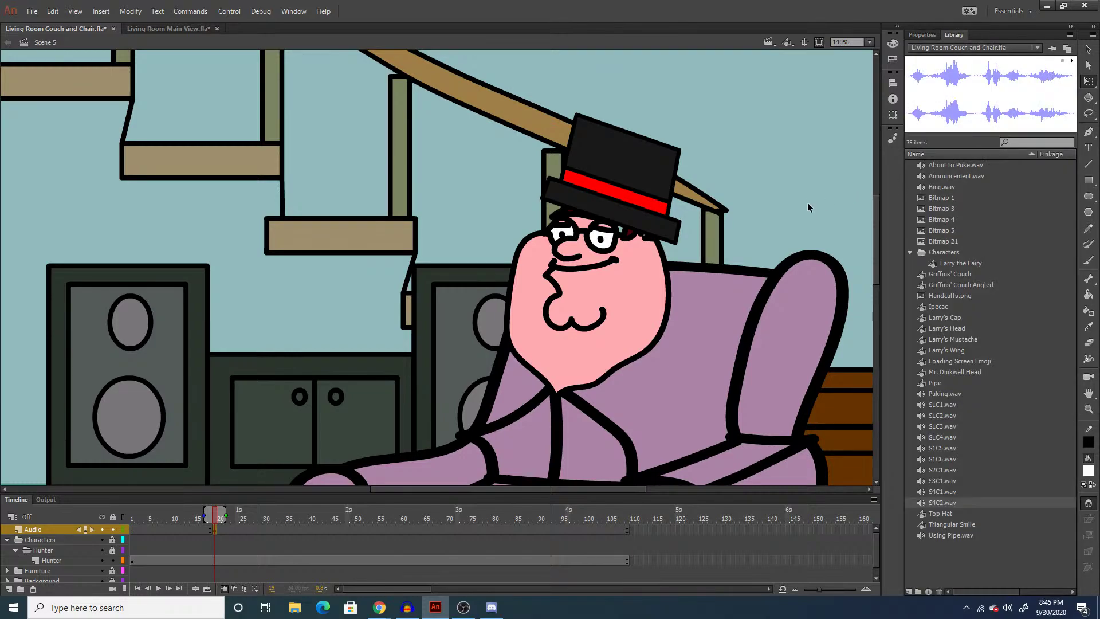
click(923, 35)
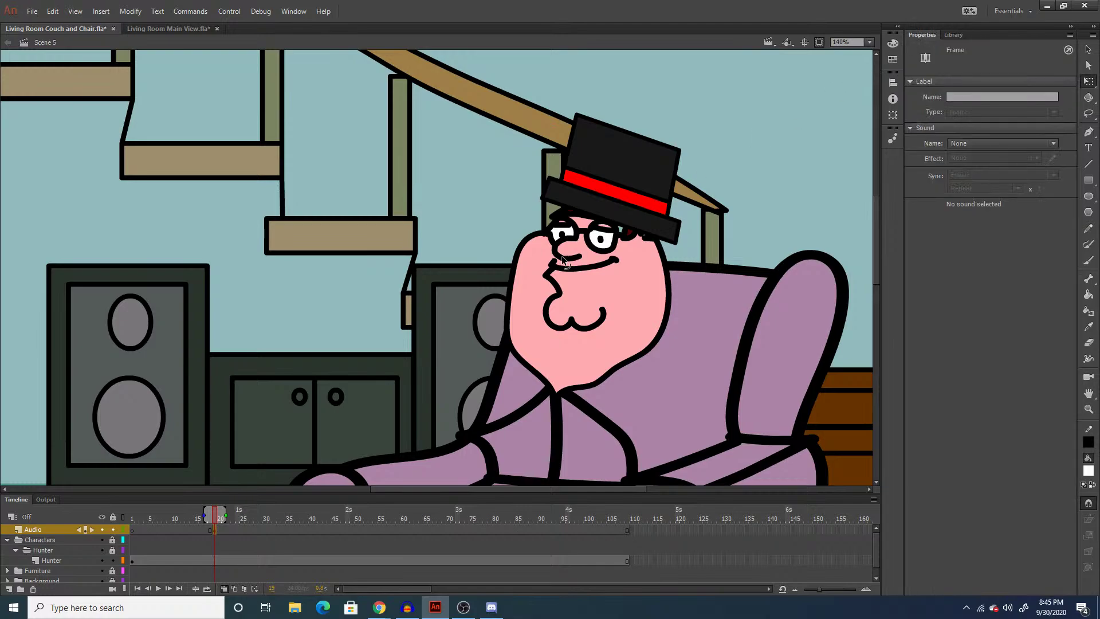
Switch to Audacity and record the voice line for the scene on the empty stereo track.
click(412, 611)
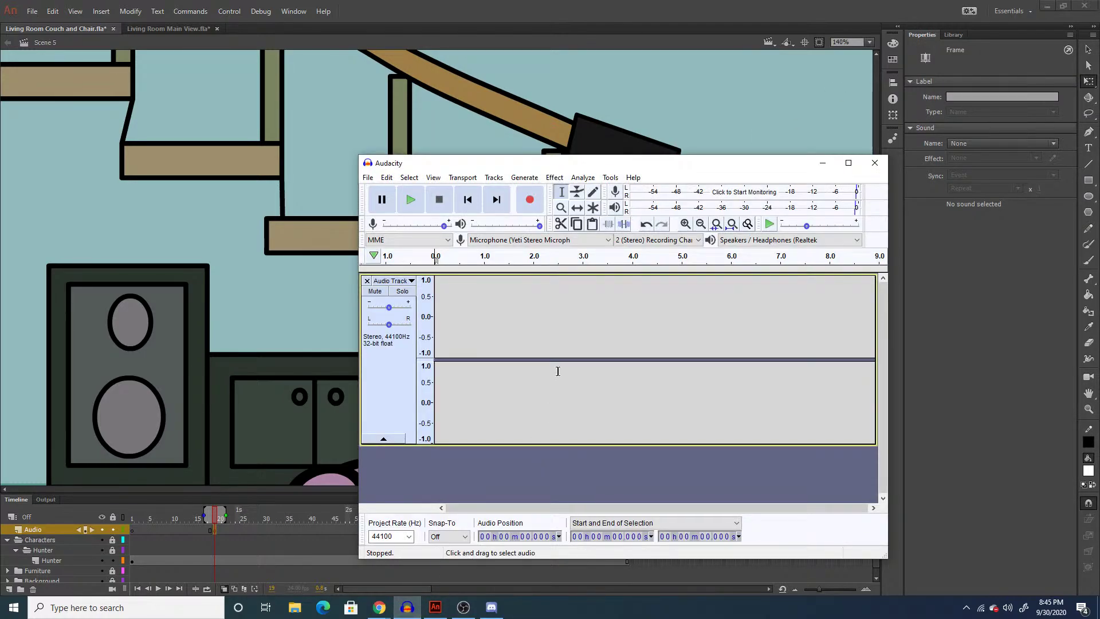
click(532, 198)
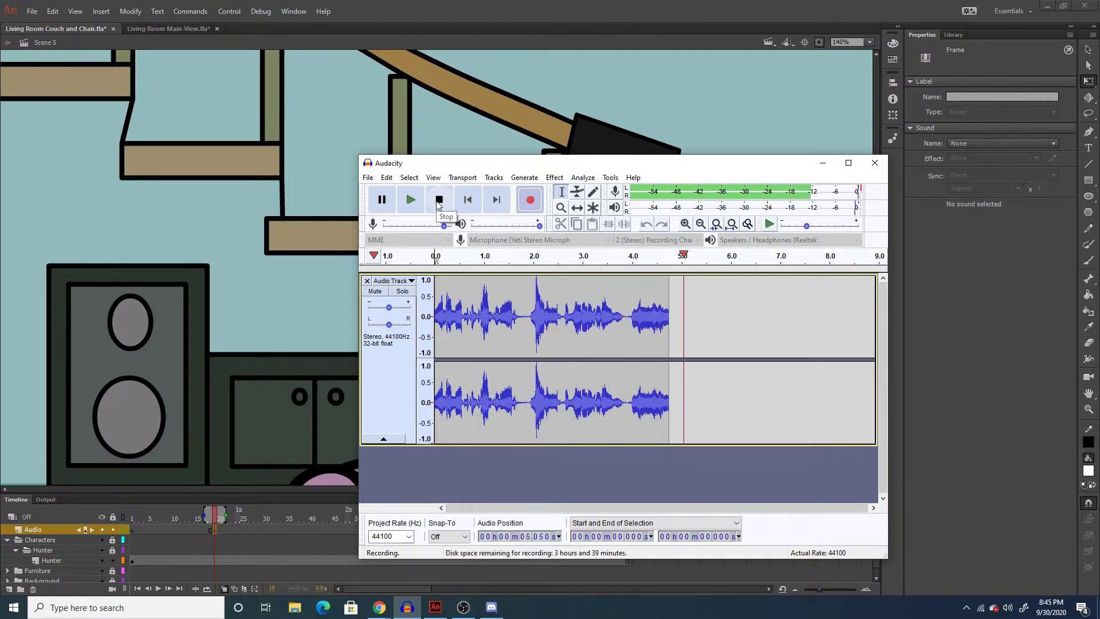
click(439, 199)
Trim the silence from the end of the recorded voice clip and play it back from the start.
click(765, 315)
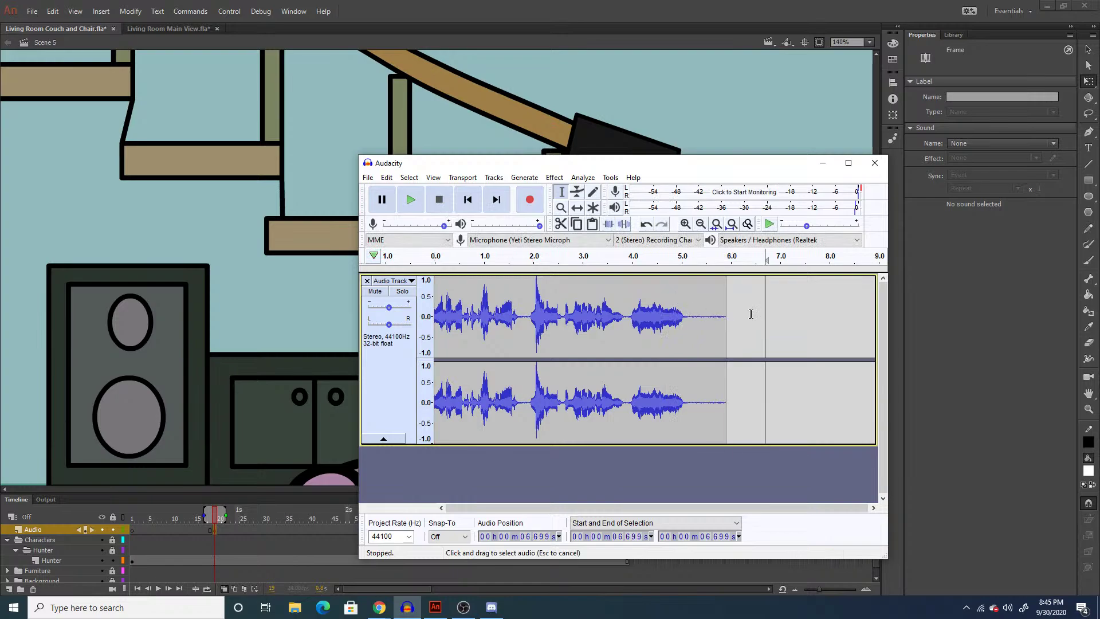
drag(751, 314, 686, 324)
key(Delete)
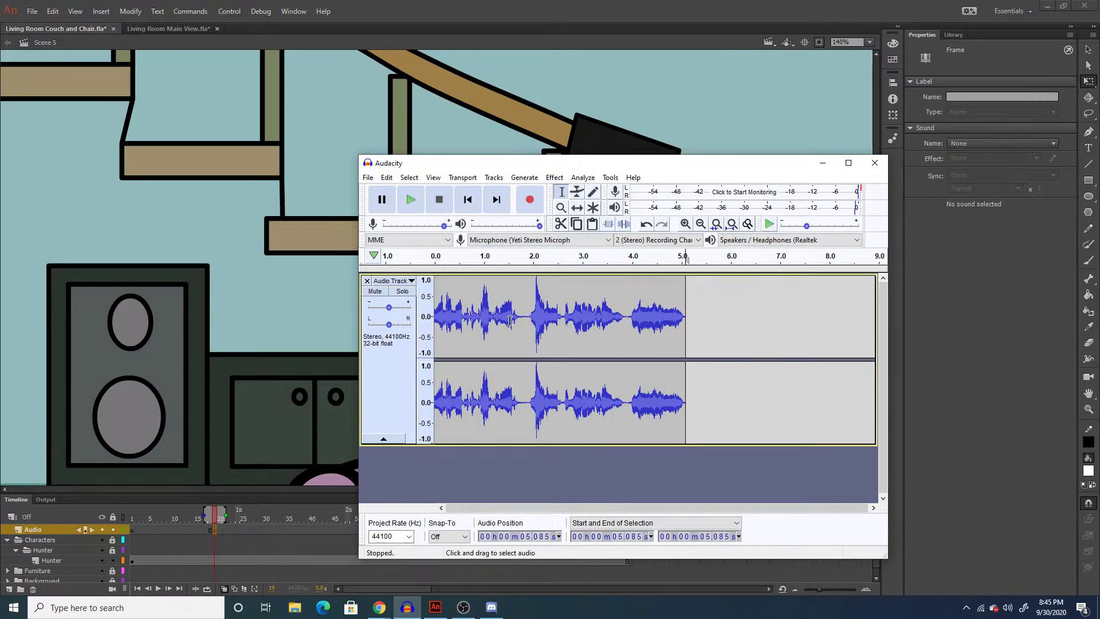
click(435, 312)
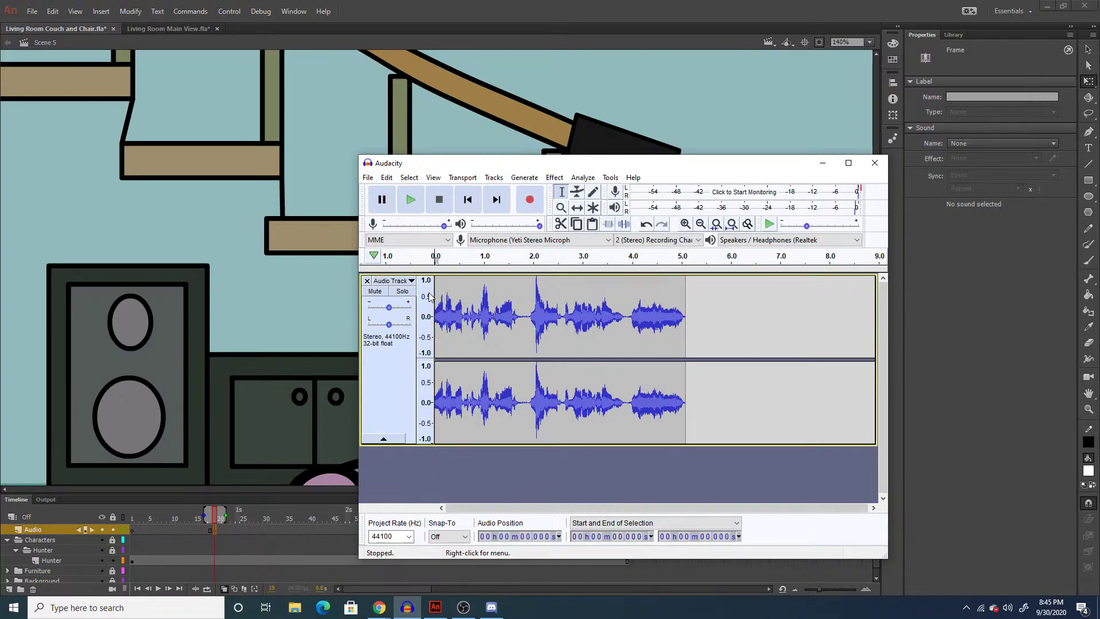
click(415, 207)
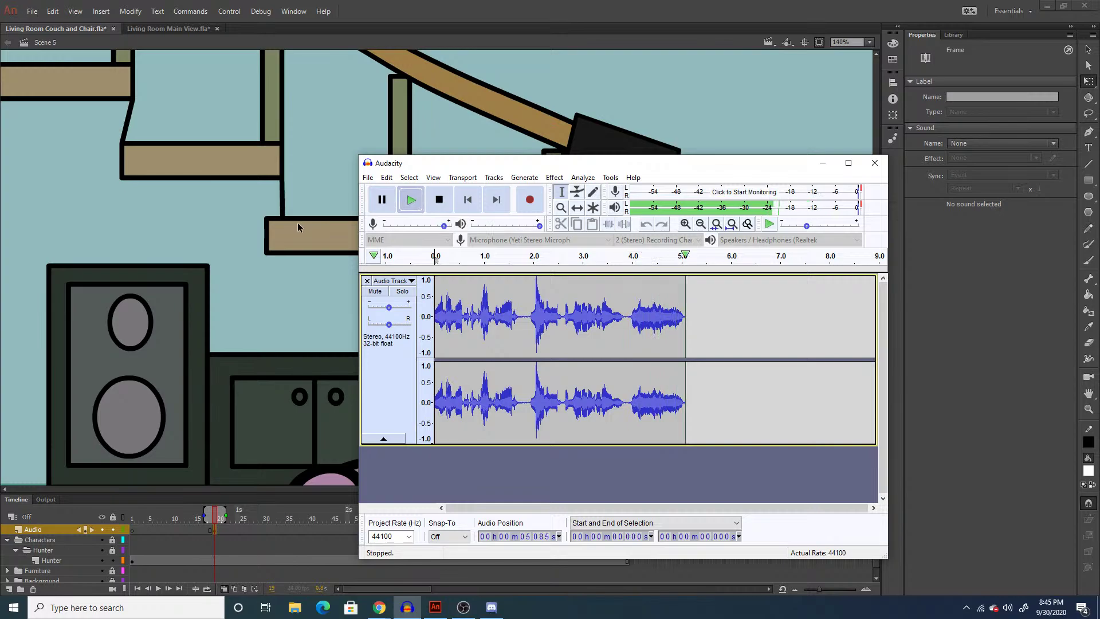
Export the recording as a WAV file named S5C1 in the Audio folder, and clear the track.
key(ctrl+shift+e)
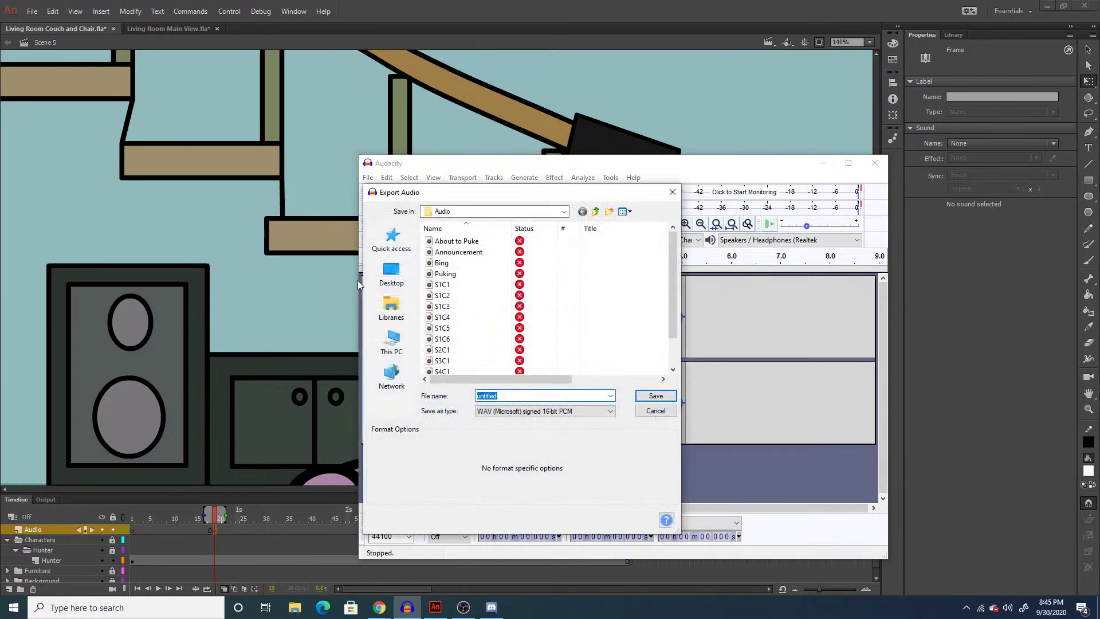
text(S5C1)
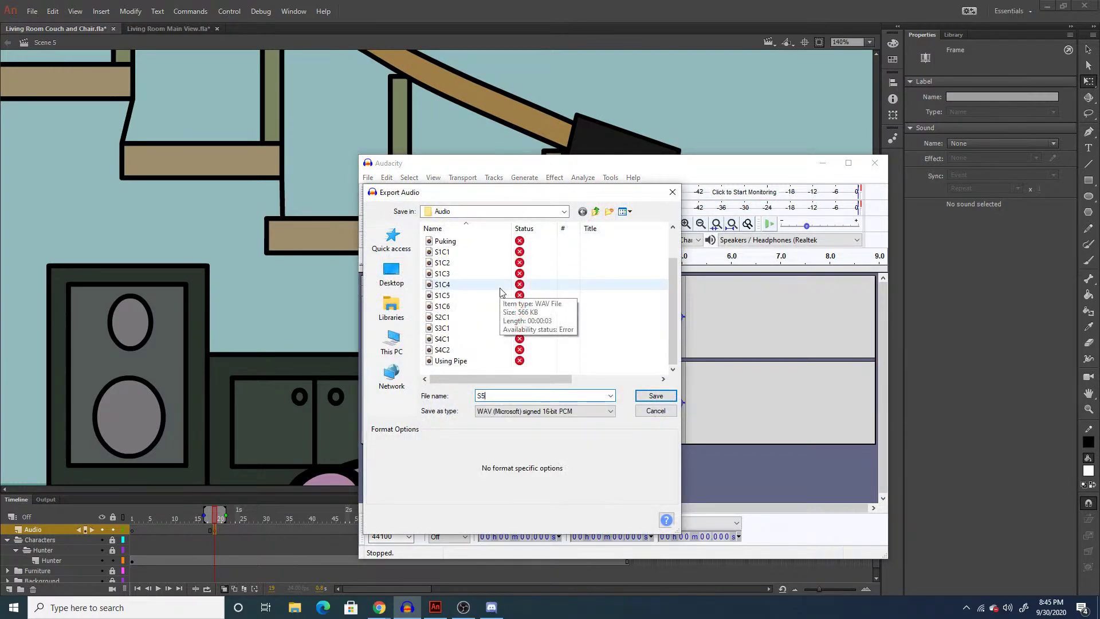
key(Return)
key(ctrl+a)
key(Delete)
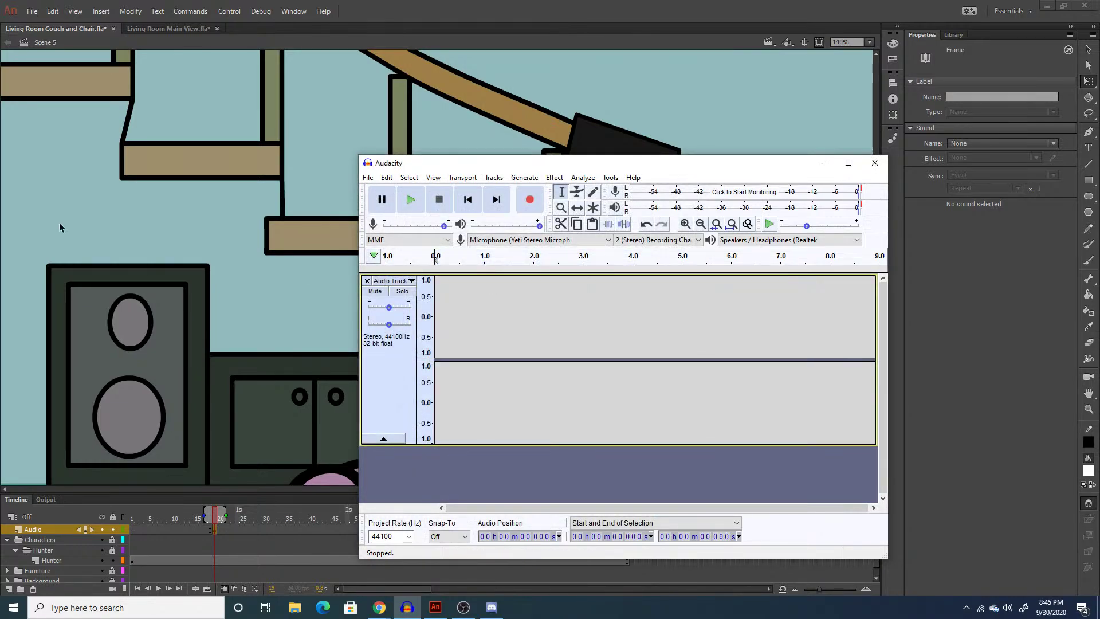
Switch back to Adobe Animate, import the S5C1 sound into the library and show the library's contents.
click(33, 12)
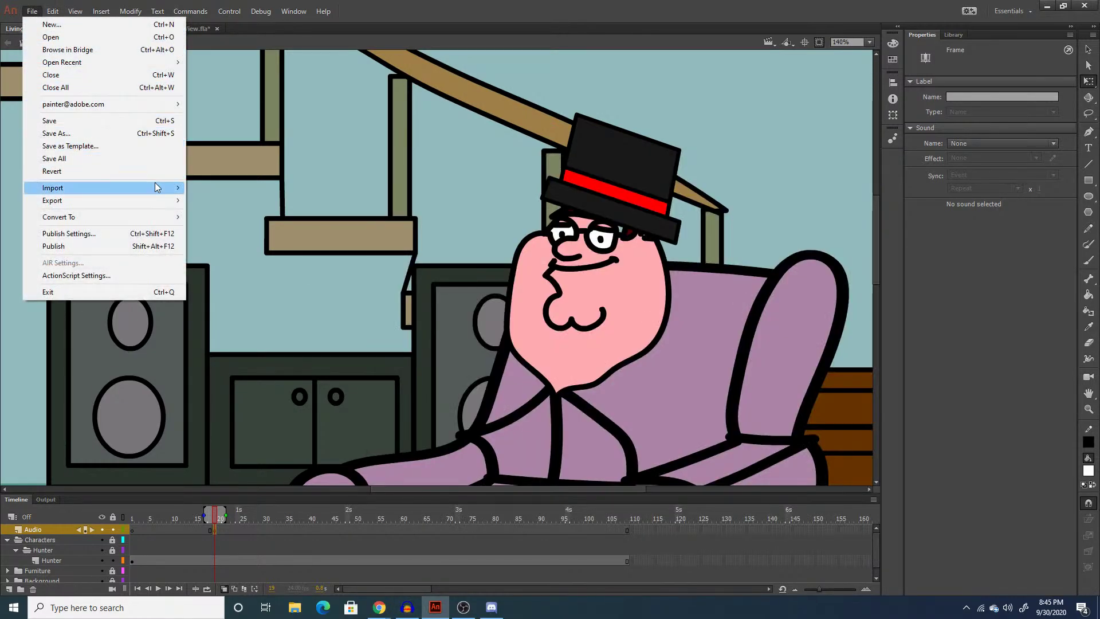
mouse_move(165, 187)
click(232, 201)
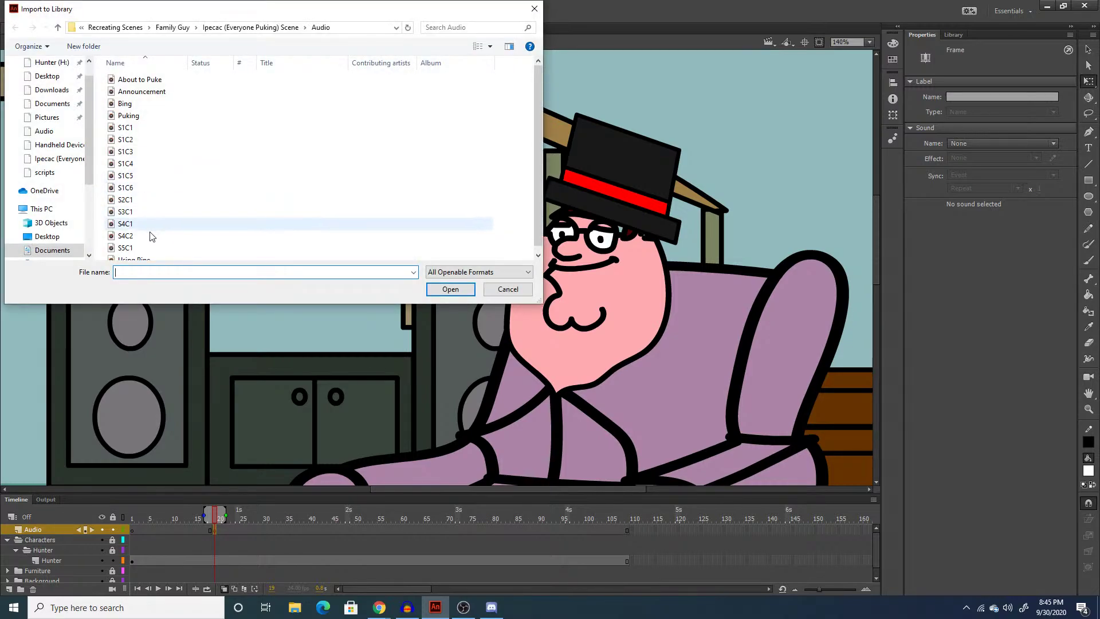
click(148, 248)
click(462, 291)
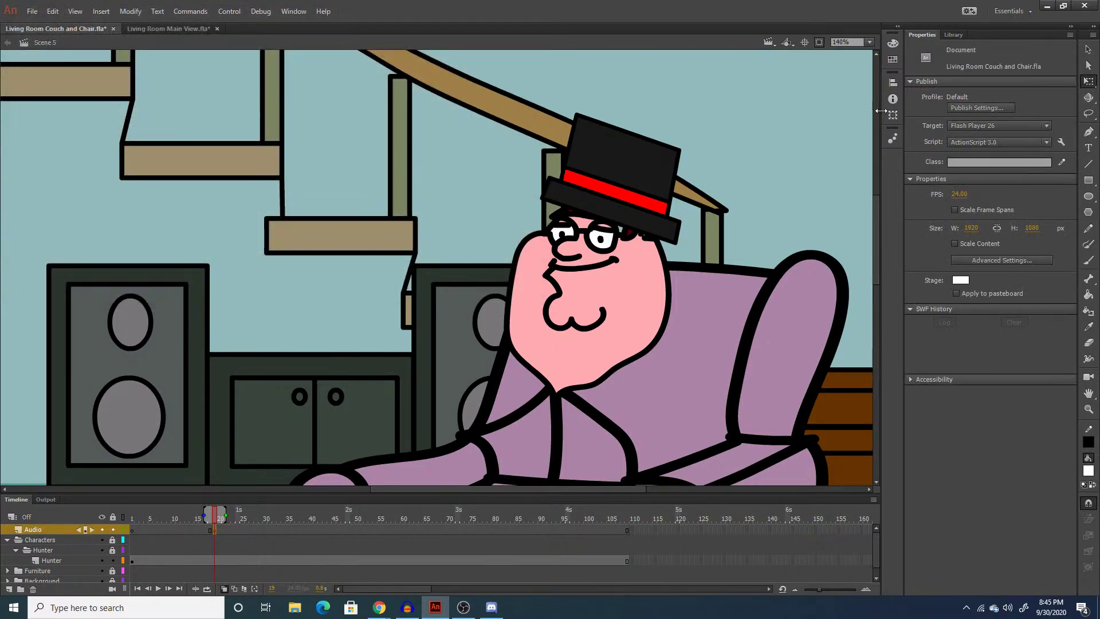
click(954, 35)
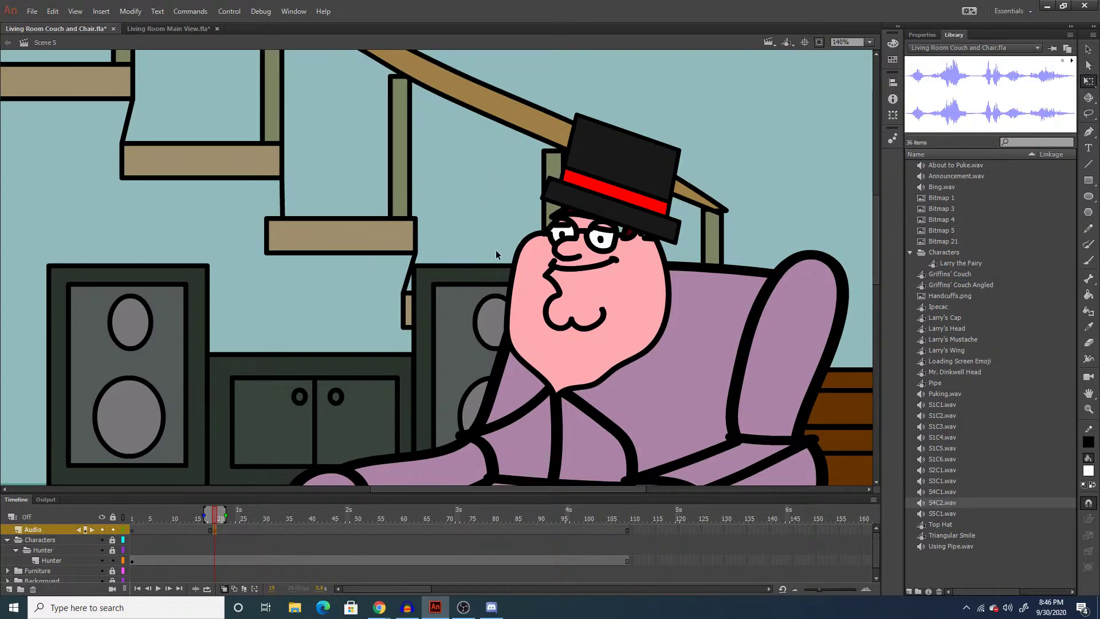
Draw a black-outlined ellipse on the wall beside the head, filled with the sampled skin pink, and scale it down slightly.
key(i)
click(532, 276)
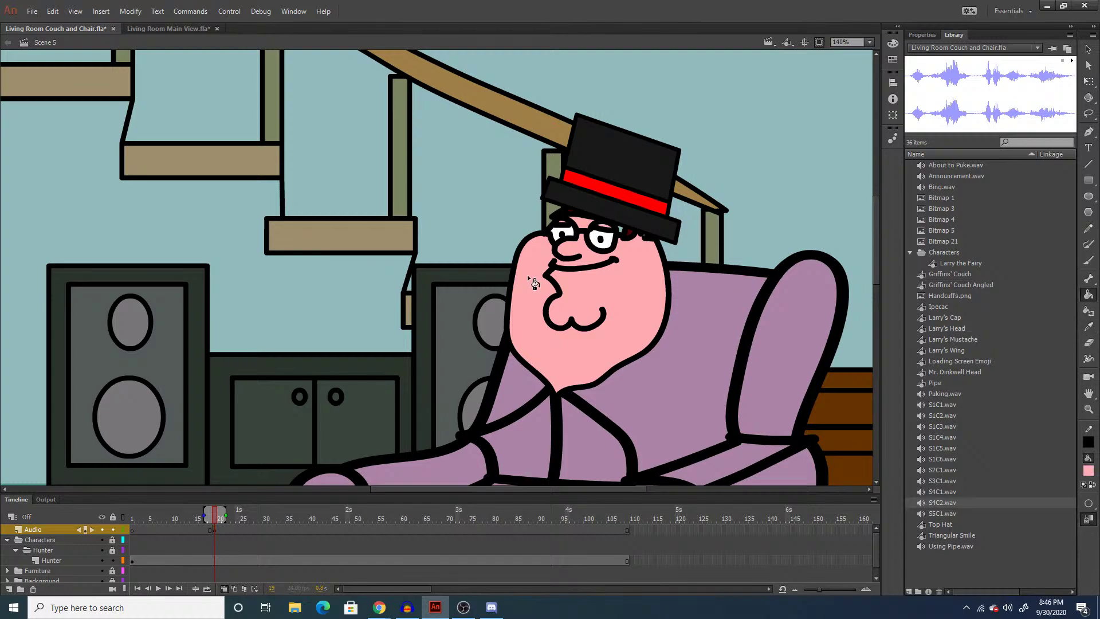
key(o)
mouse_move(265, 156)
mouse_down()
mouse_move(399, 294)
mouse_move(434, 303)
mouse_up()
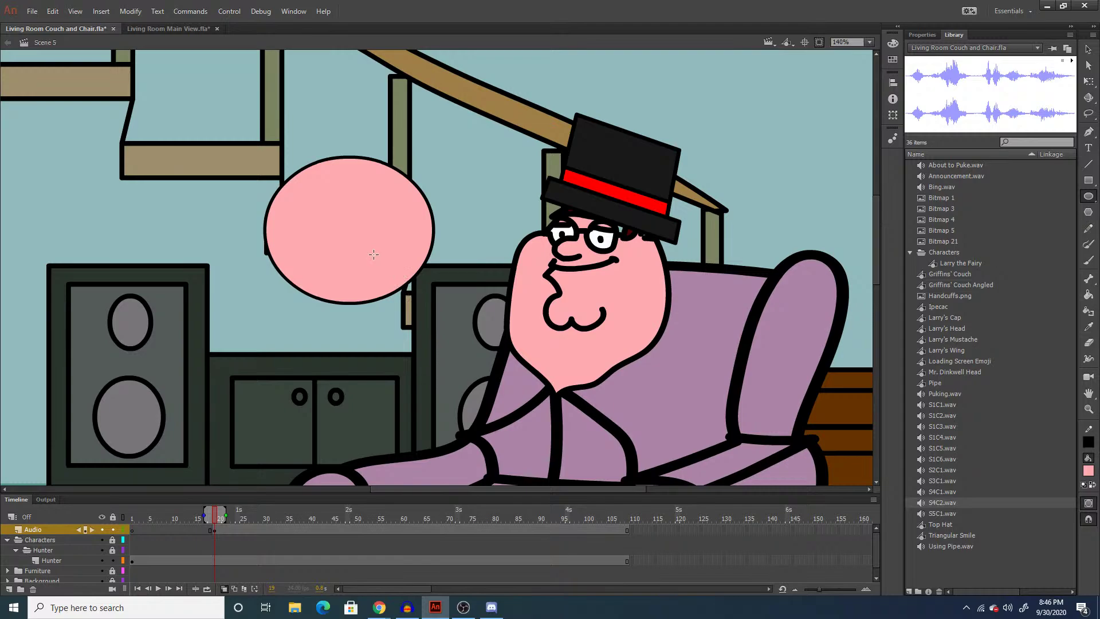
key(q)
click(415, 274)
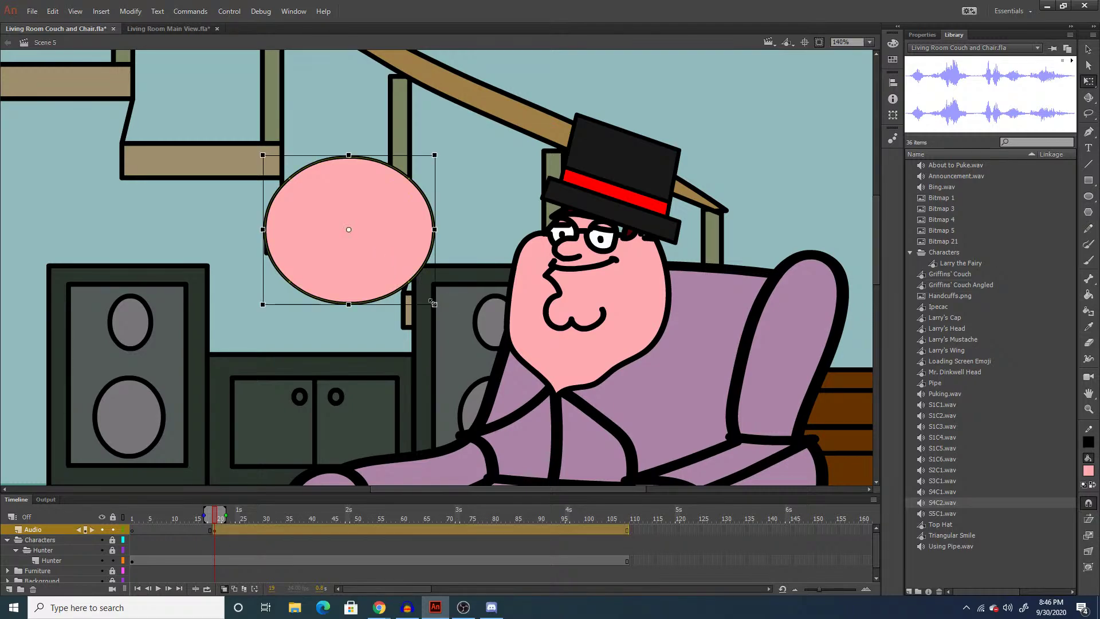
drag(435, 303, 420, 292)
click(433, 269)
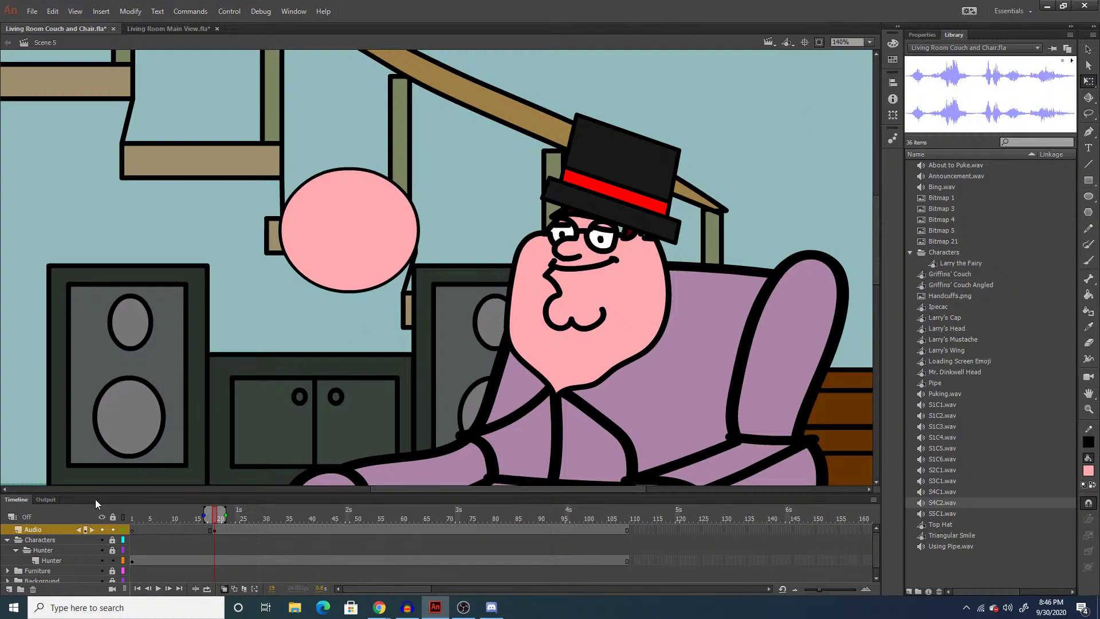
Undo drawing the pink ellipse on the wall.
key(ctrl+z)
key(ctrl+z)
key(ctrl+z)
key(ctrl+z)
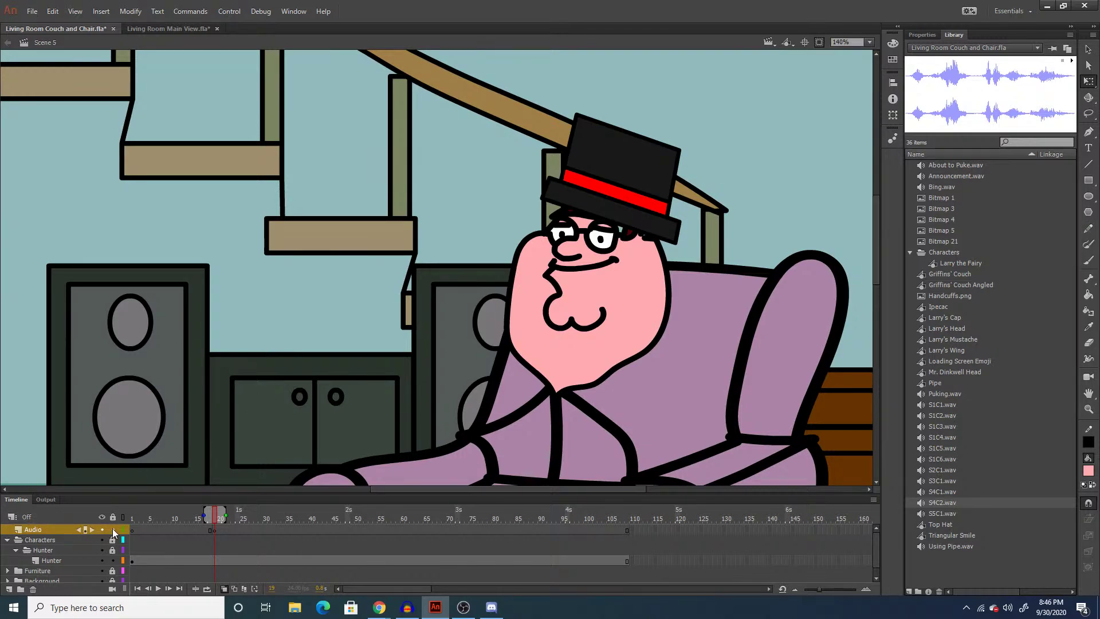
Insert a keyframe at frame 19 on the Hunter layer and deselect the character.
click(147, 566)
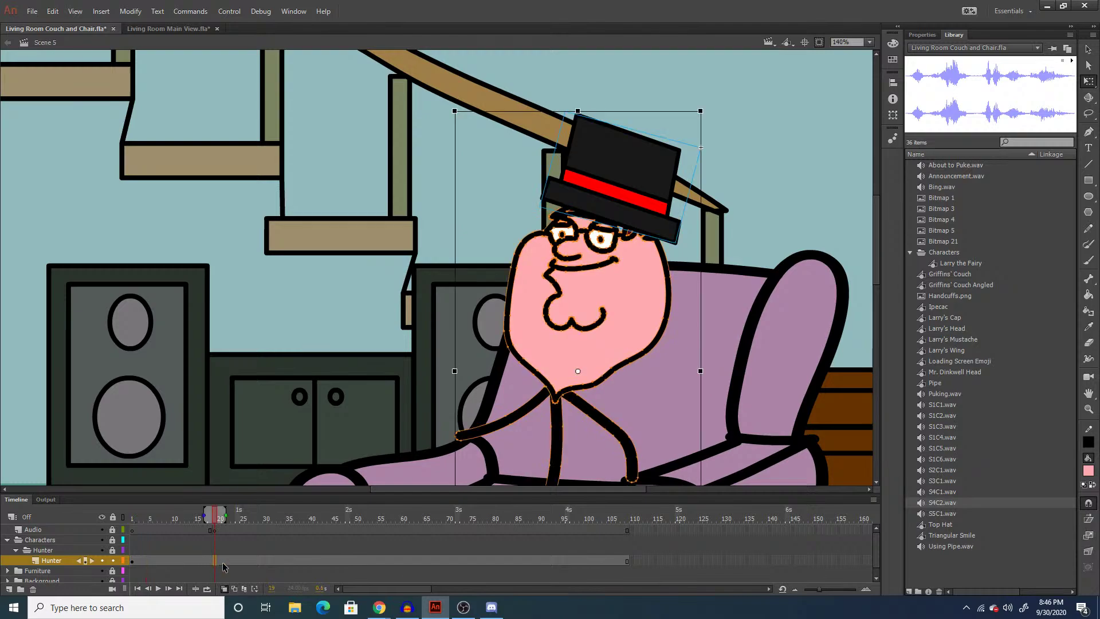
key(F6)
click(306, 373)
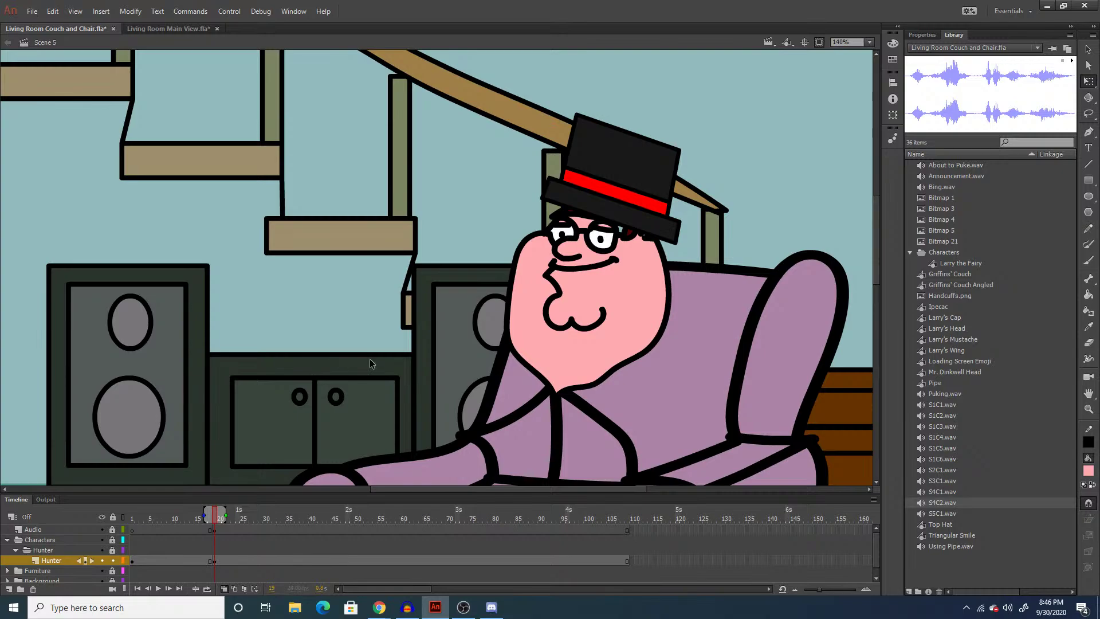
Draw a black-outlined ellipse filled with the seated character's skin pink on the wall above the cabinet as a new head.
key(i)
click(626, 318)
key(o)
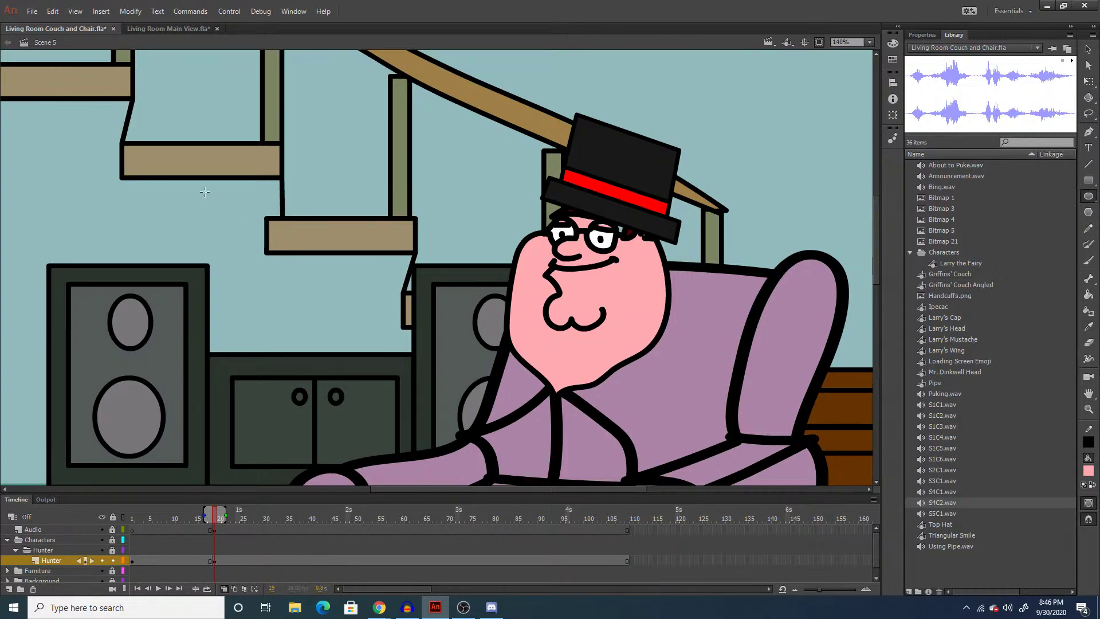
drag(172, 205, 328, 342)
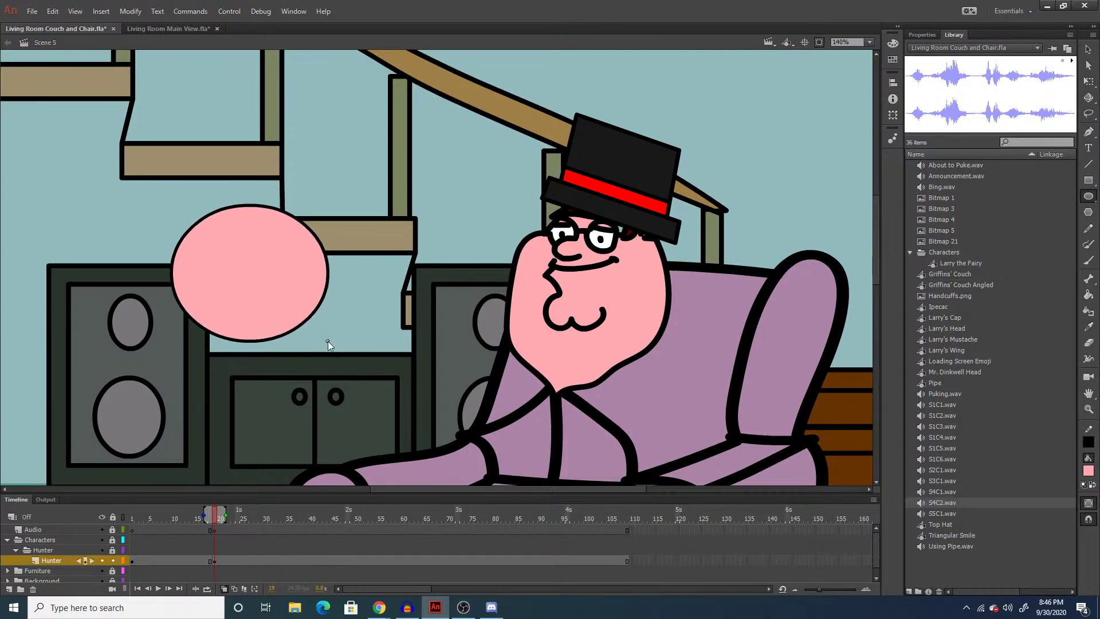
Brush a black outline of side-swept hair across the top of the new pink head.
key(o)
key(b)
mouse_move(185, 236)
mouse_down()
mouse_move(292, 240)
mouse_move(312, 261)
mouse_move(324, 252)
mouse_move(286, 209)
mouse_move(243, 203)
mouse_move(185, 238)
mouse_up()
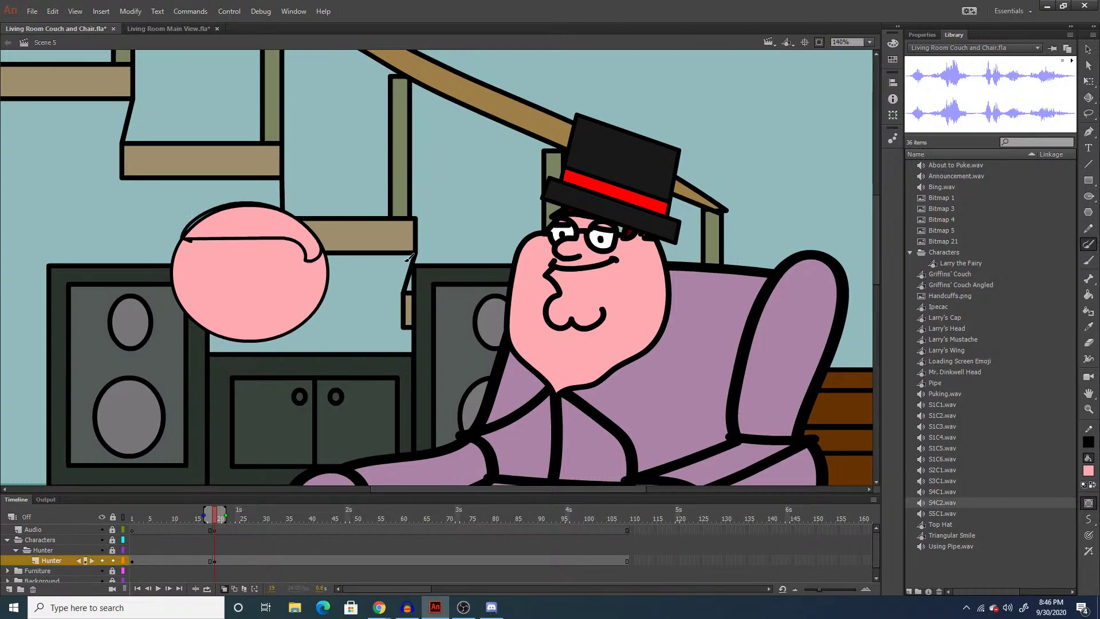
Fill the new head's hair outline with the dark maroon sampled from the seated character's hair.
key(i)
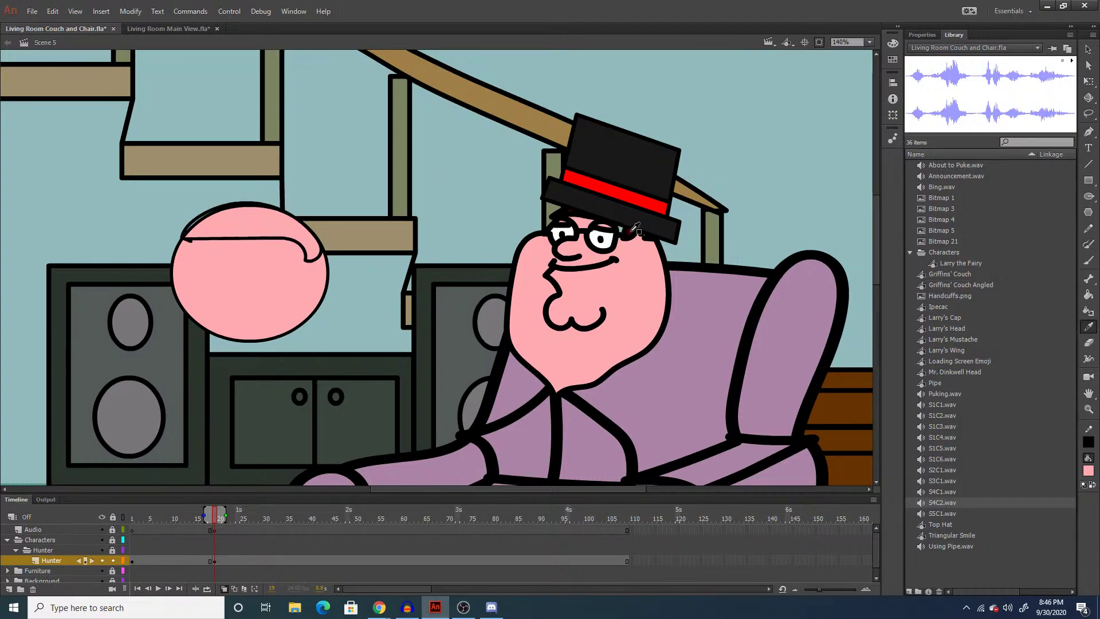
click(633, 231)
key(q)
double_click(218, 207)
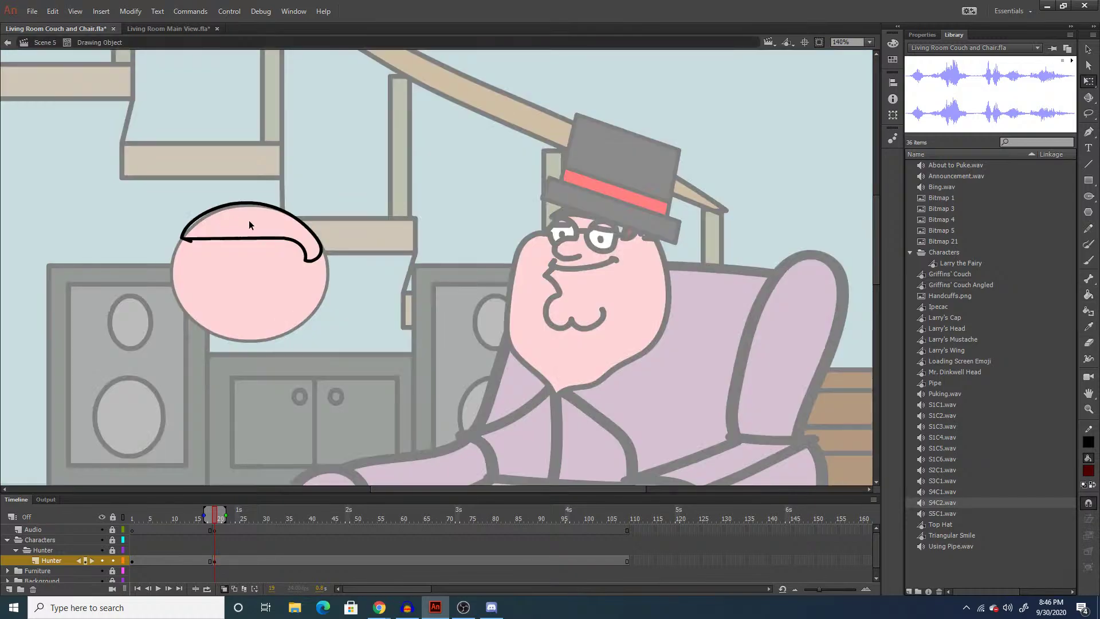
click(249, 222)
double_click(400, 217)
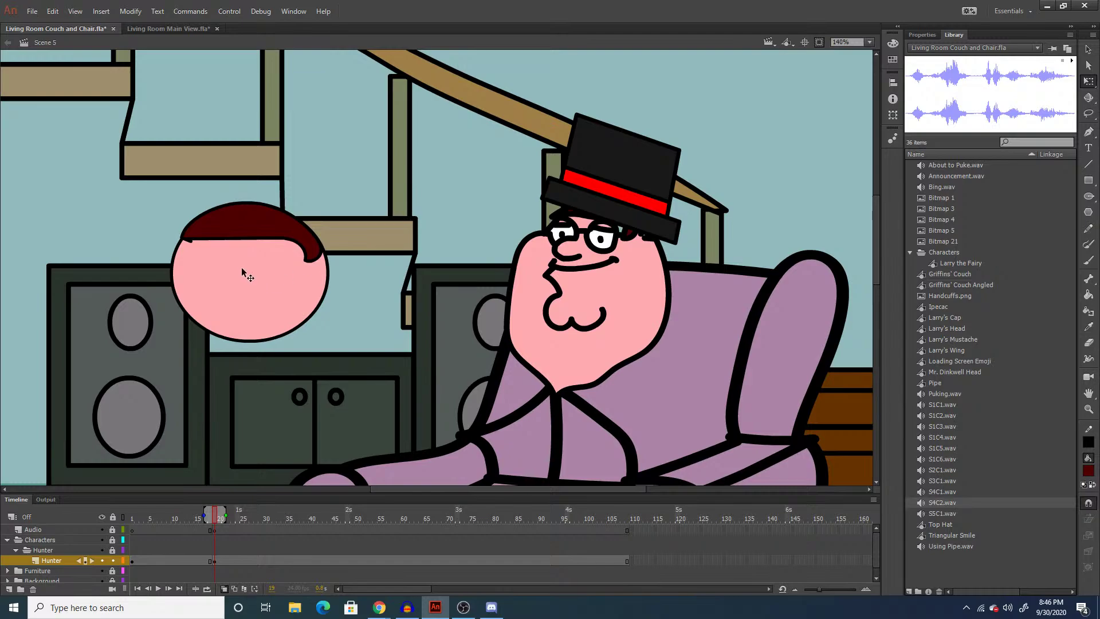
Draw a small black-outlined circle filled with sampled white as the first eye, just under the new head's hairline.
key(o)
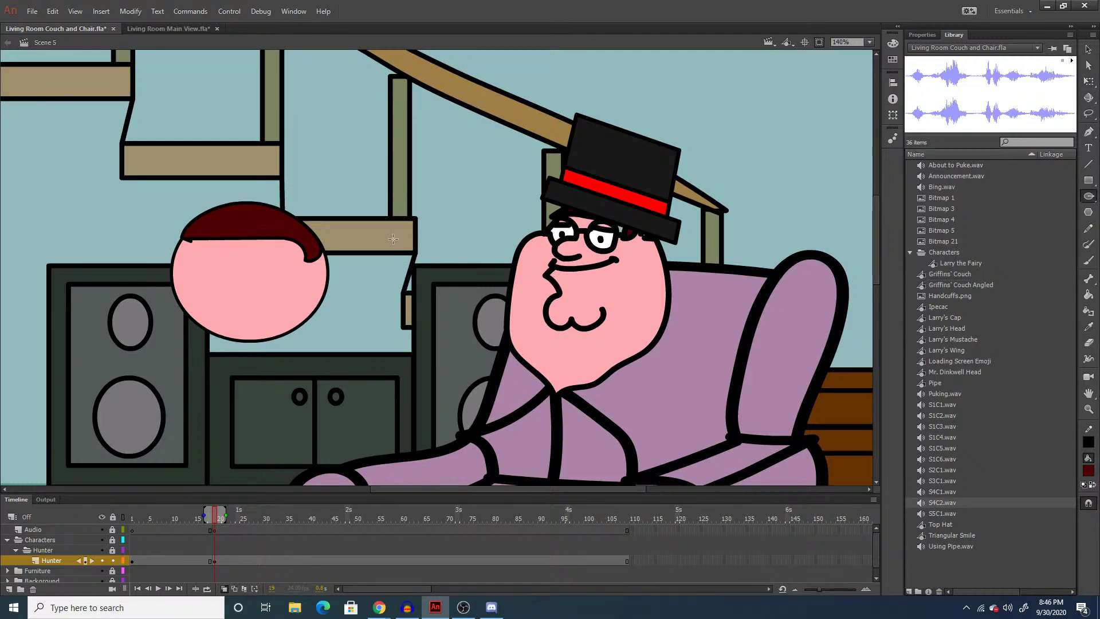
drag(389, 236, 431, 279)
key(ctrl+z)
click(1084, 484)
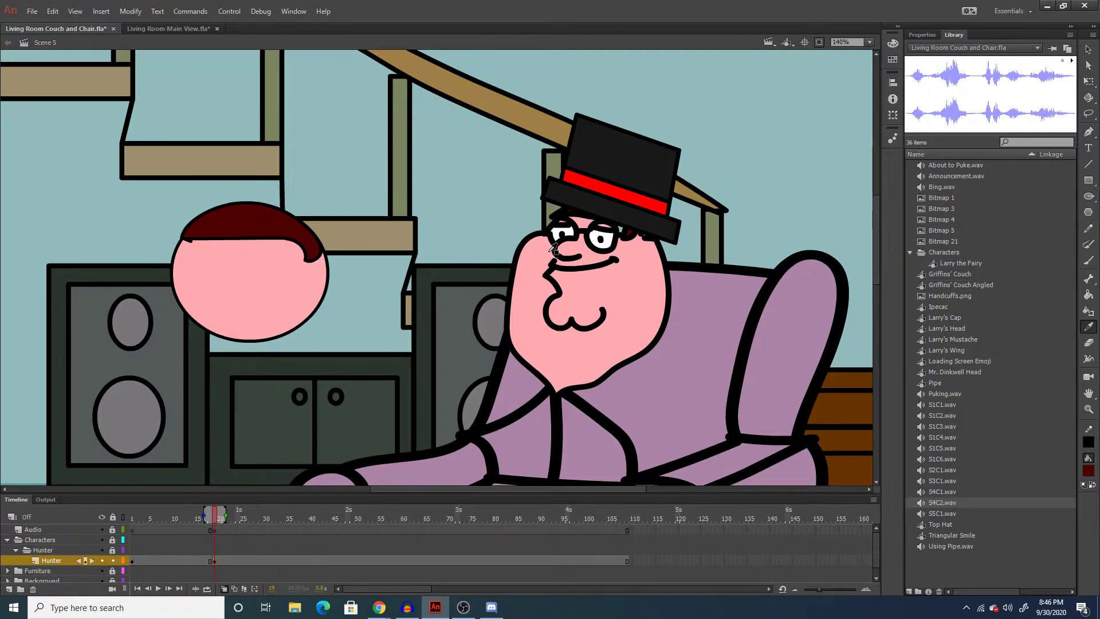
mouse_move(341, 266)
mouse_down()
mouse_move(371, 293)
mouse_move(192, 253)
mouse_move(205, 259)
mouse_up()
Duplicate the white eye circle and place the copy level with the first as the second eye.
key(q)
key(ctrl+c)
key(ctrl+v)
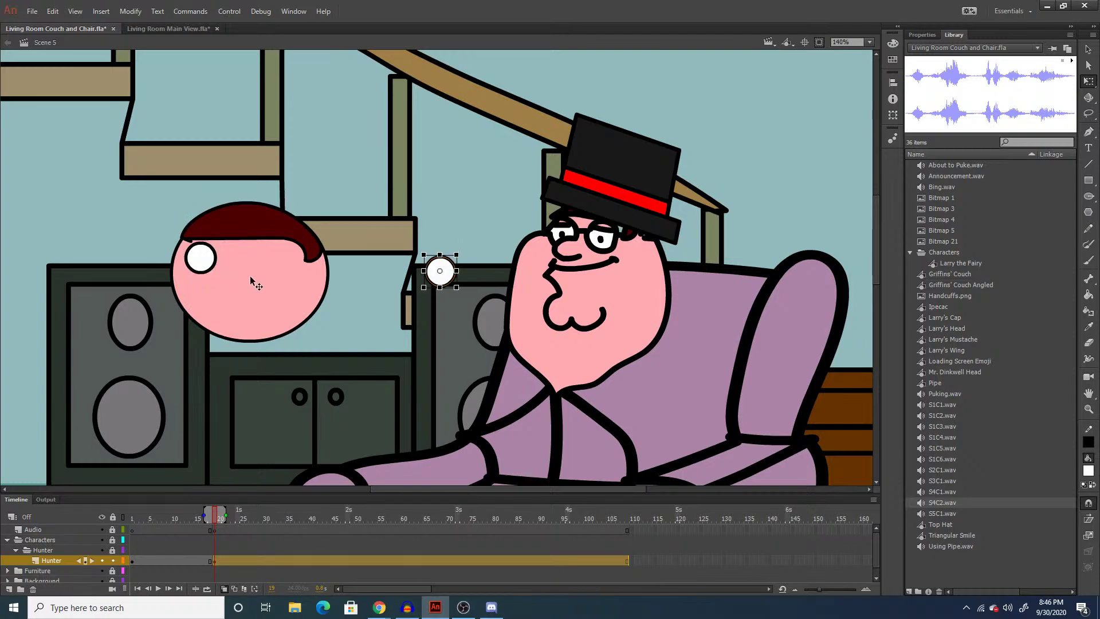
drag(442, 286, 241, 273)
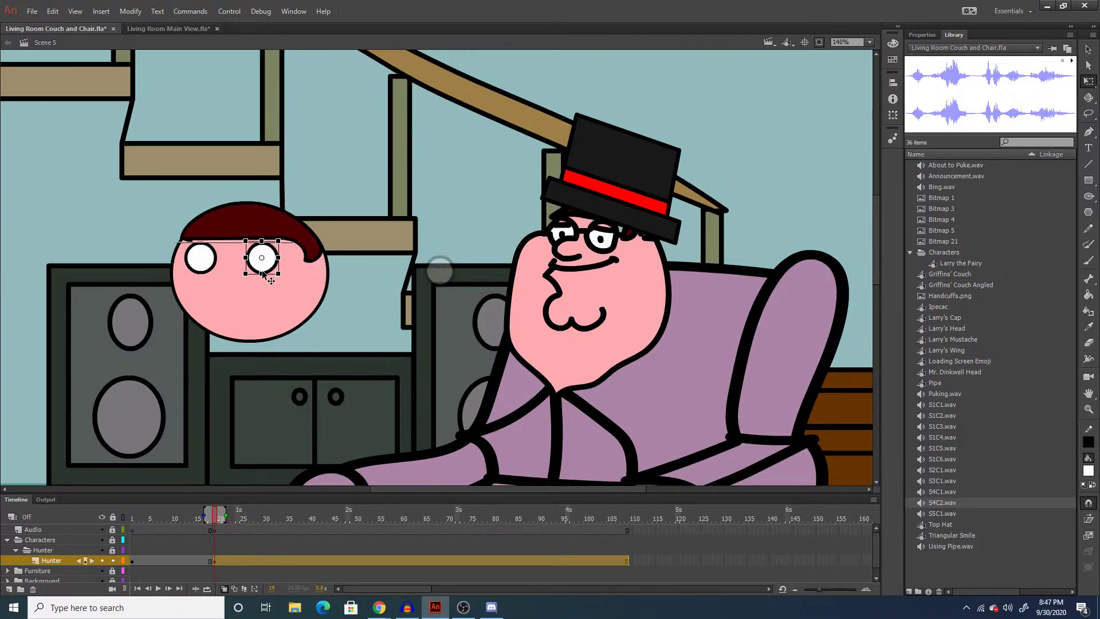
Move the new head with its hair and eyes closer to the seated character's head.
key(z)
click(280, 289)
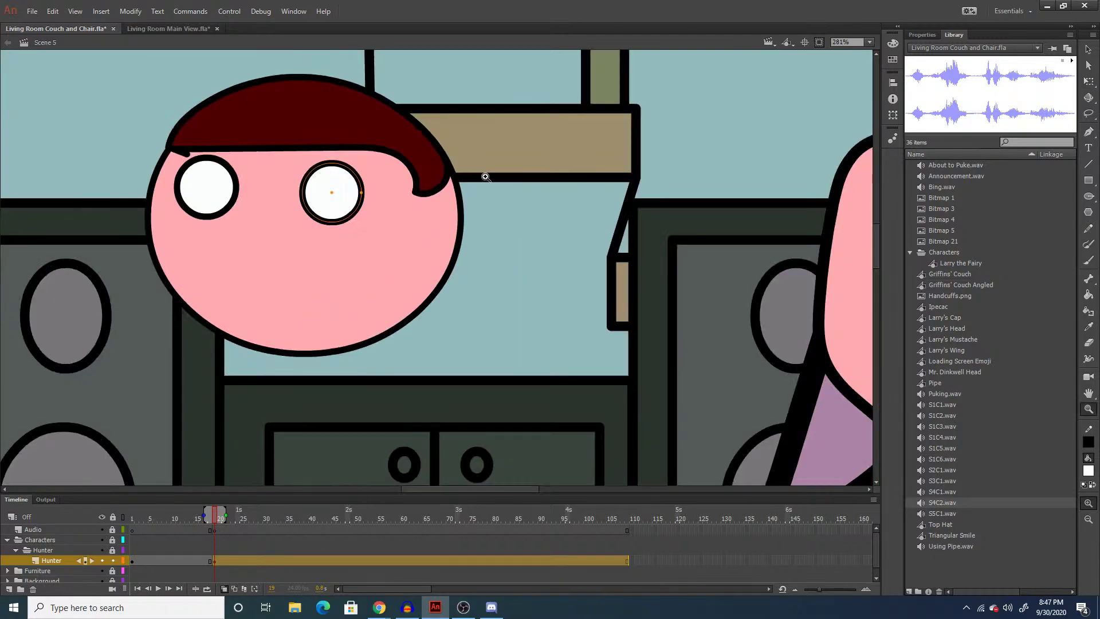
key(q)
click(329, 296)
drag(329, 296, 667, 235)
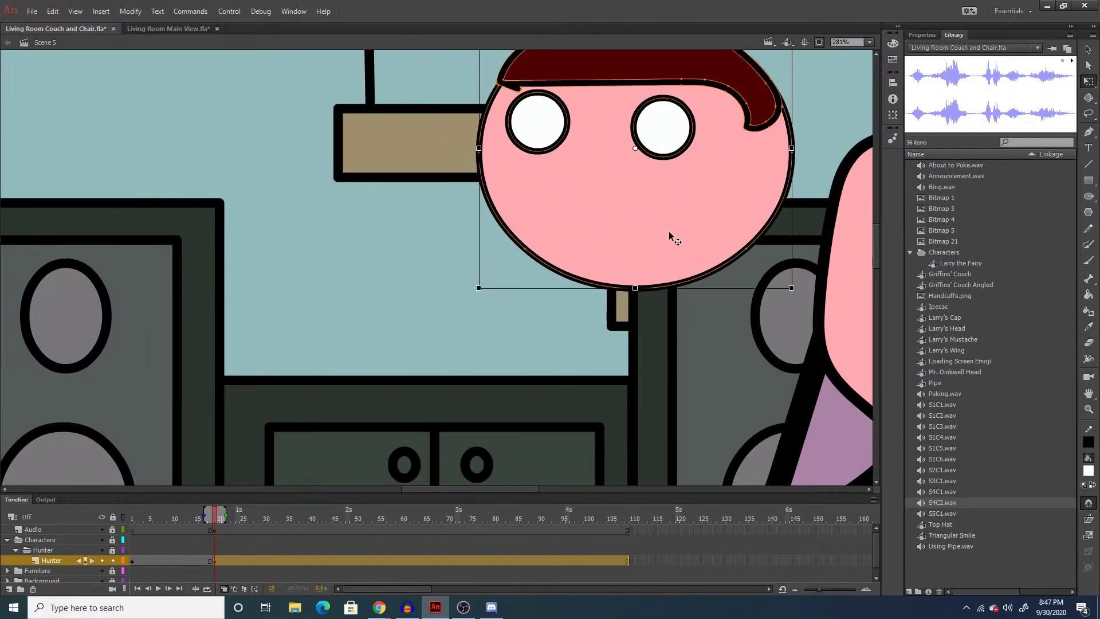
drag(474, 490, 528, 488)
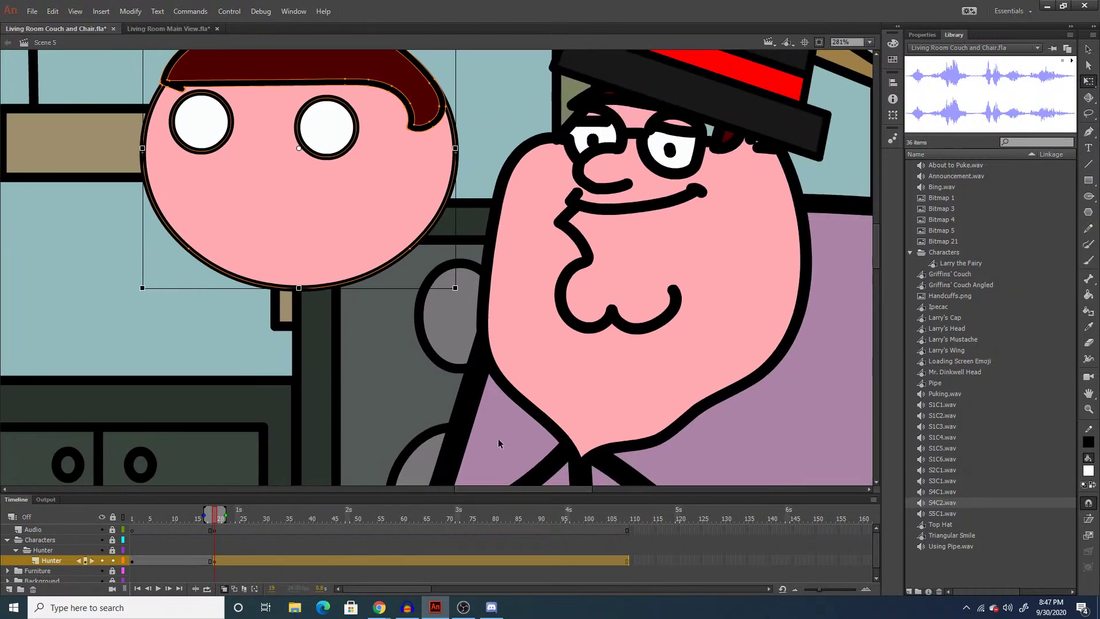
click(405, 371)
Brush a glasses bridge between the two white eyes and a rounded nose beneath it.
key(b)
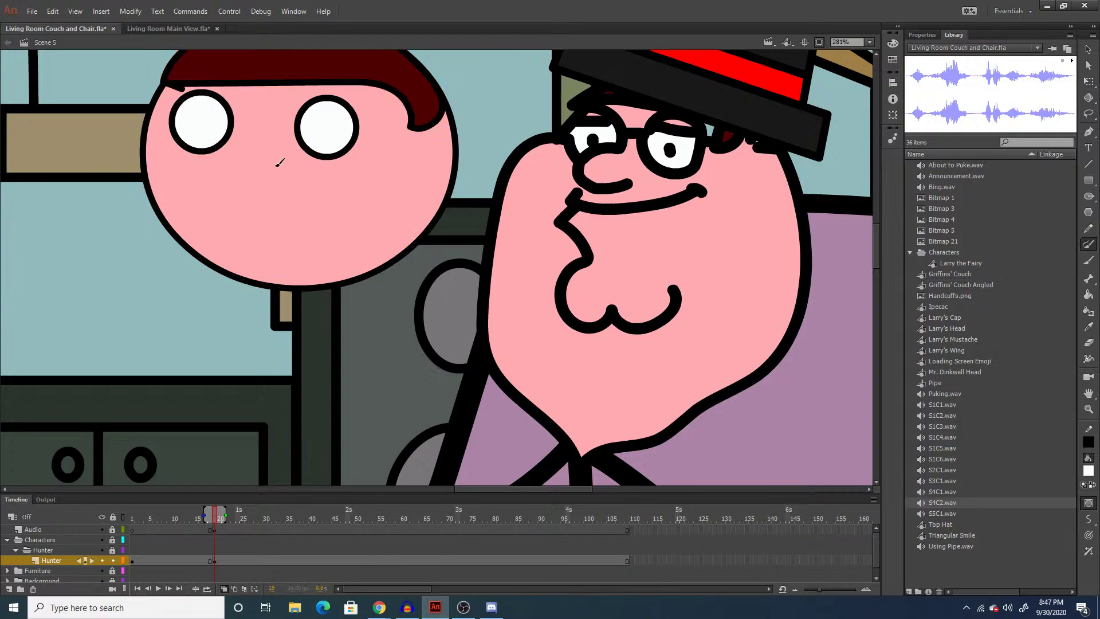
mouse_move(237, 120)
mouse_down()
mouse_move(297, 120)
mouse_move(238, 134)
mouse_move(233, 161)
mouse_up()
key(ctrl+z)
mouse_move(255, 125)
mouse_down()
mouse_move(214, 127)
mouse_move(199, 150)
mouse_move(219, 170)
mouse_move(276, 142)
mouse_up()
Brush a small black pupil into each of the new head's white eyes.
drag(199, 118, 198, 121)
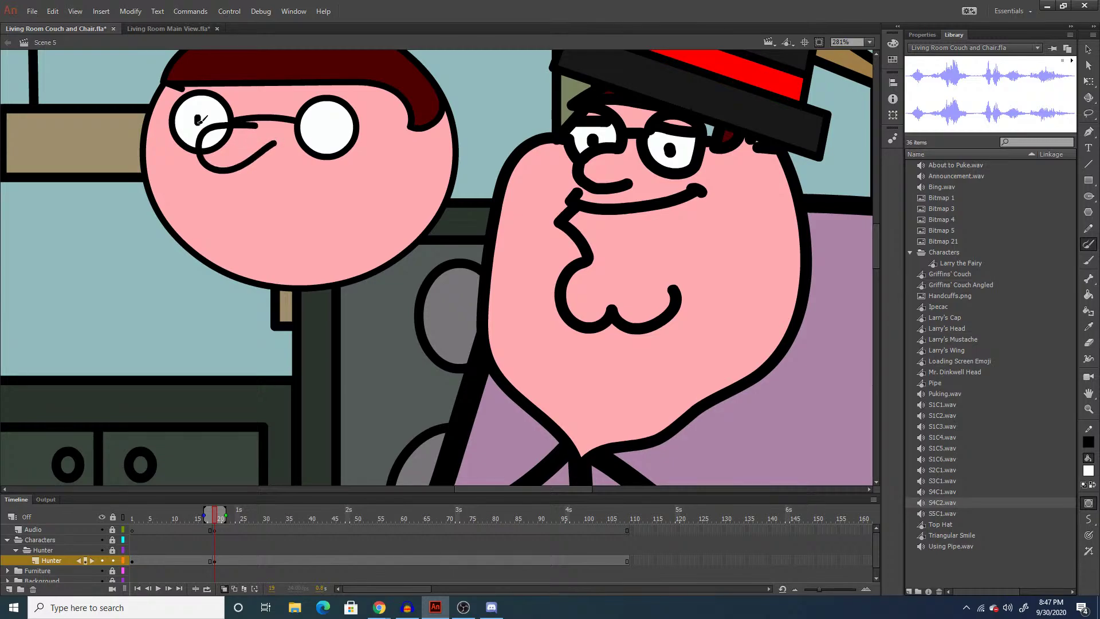
drag(325, 130, 326, 128)
key(ctrl+z)
Shift the brushed nose slightly down and to the right so it clears the pupil.
key(q)
click(229, 131)
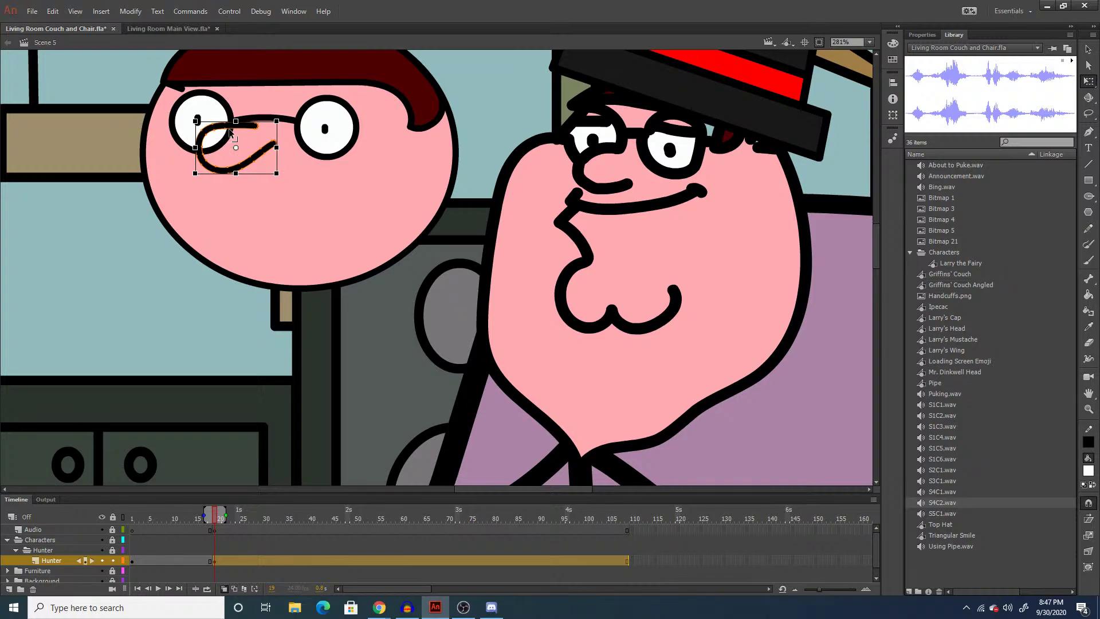
drag(228, 132, 241, 139)
click(221, 172)
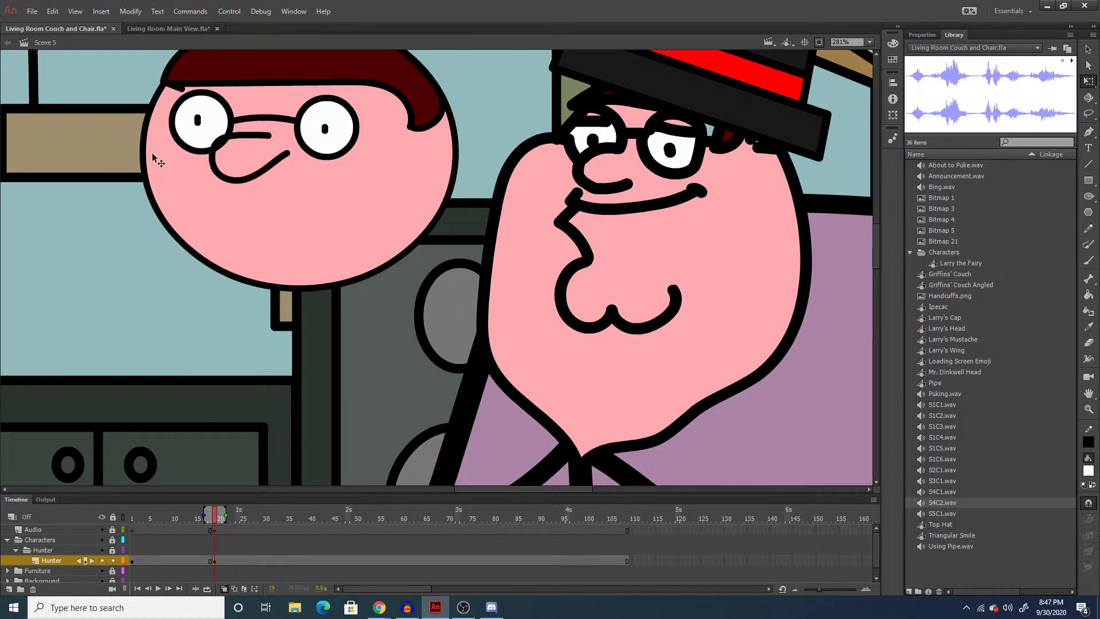
Brush a wide smile, a curved cleft chin beneath it and a short ear line by the hair on the new head.
key(b)
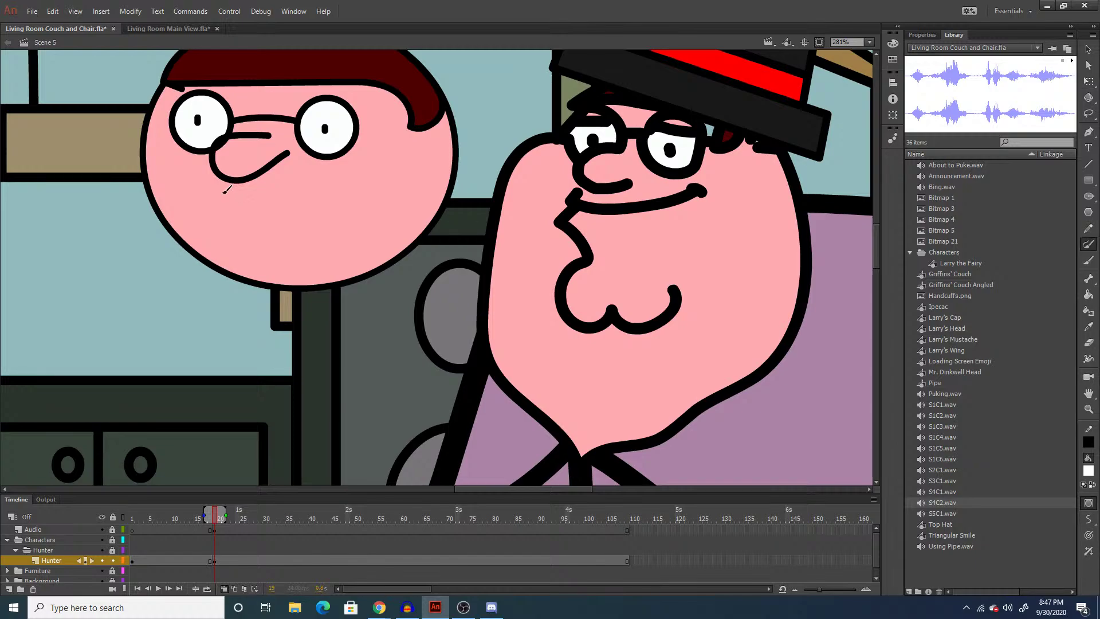
mouse_move(220, 187)
mouse_down()
mouse_move(210, 200)
mouse_move(266, 207)
mouse_move(346, 183)
mouse_up()
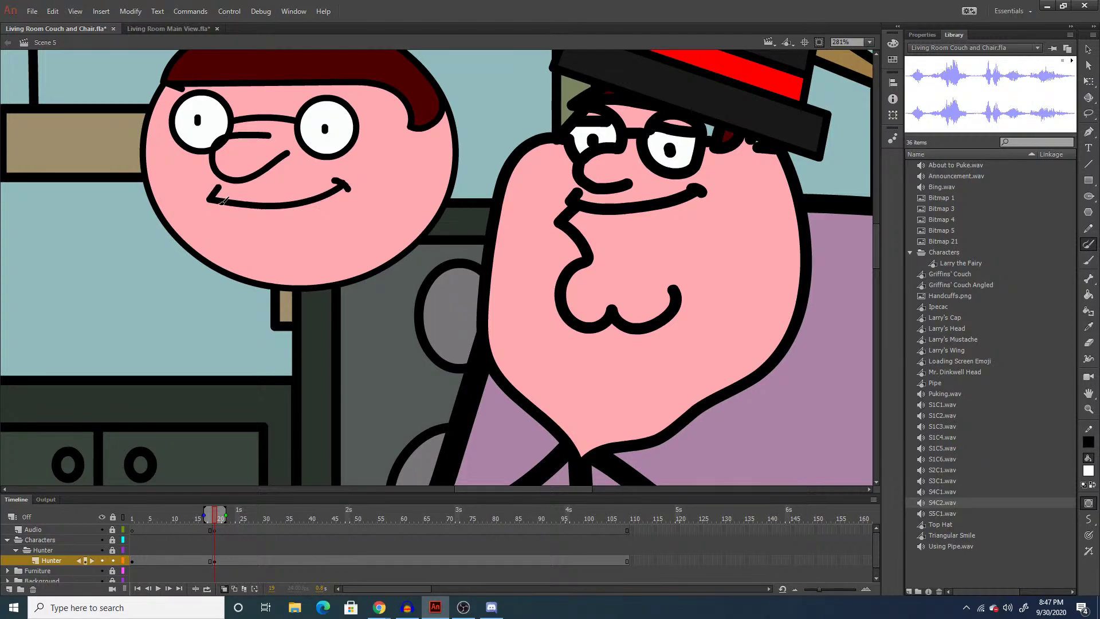
mouse_move(220, 202)
mouse_down()
mouse_move(213, 216)
mouse_move(269, 245)
mouse_up()
key(ctrl+z)
mouse_move(221, 206)
mouse_down()
mouse_move(264, 244)
mouse_move(247, 259)
mouse_move(270, 280)
mouse_move(283, 276)
mouse_up()
key(ctrl+z)
mouse_move(222, 203)
mouse_down()
mouse_move(247, 233)
mouse_move(240, 263)
mouse_move(265, 274)
mouse_move(284, 259)
mouse_move(333, 269)
mouse_move(327, 241)
mouse_up()
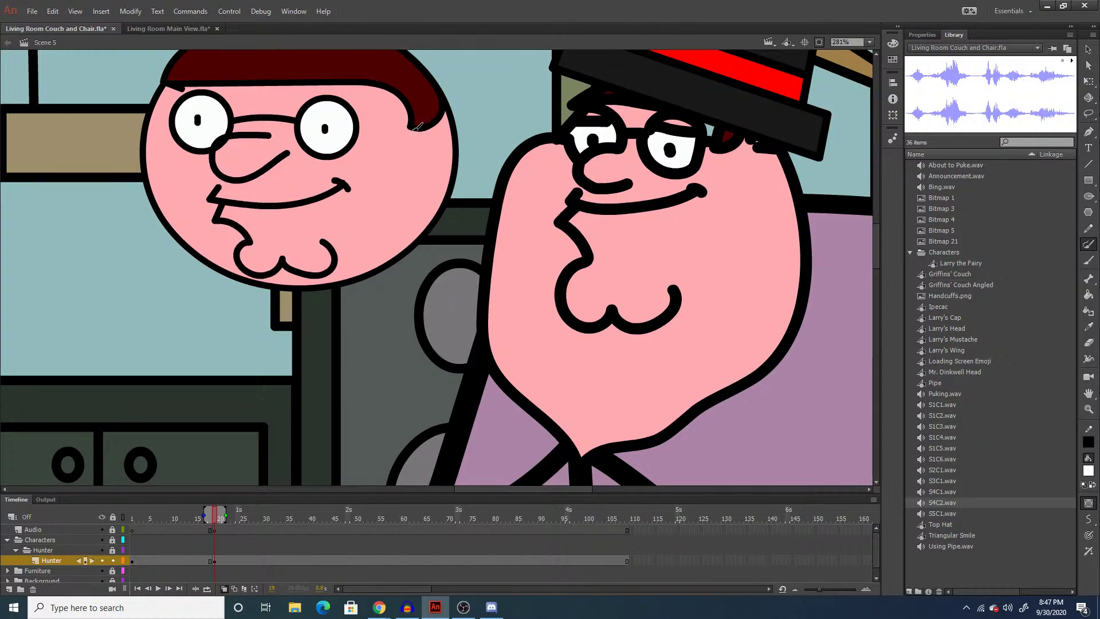
drag(434, 125, 438, 142)
Convert the new head's smile and chin lines to a graphic symbol named "Peter Griffin Mouth - Closed".
key(l)
mouse_move(360, 181)
mouse_down()
mouse_move(224, 199)
mouse_move(267, 266)
mouse_move(317, 233)
mouse_up()
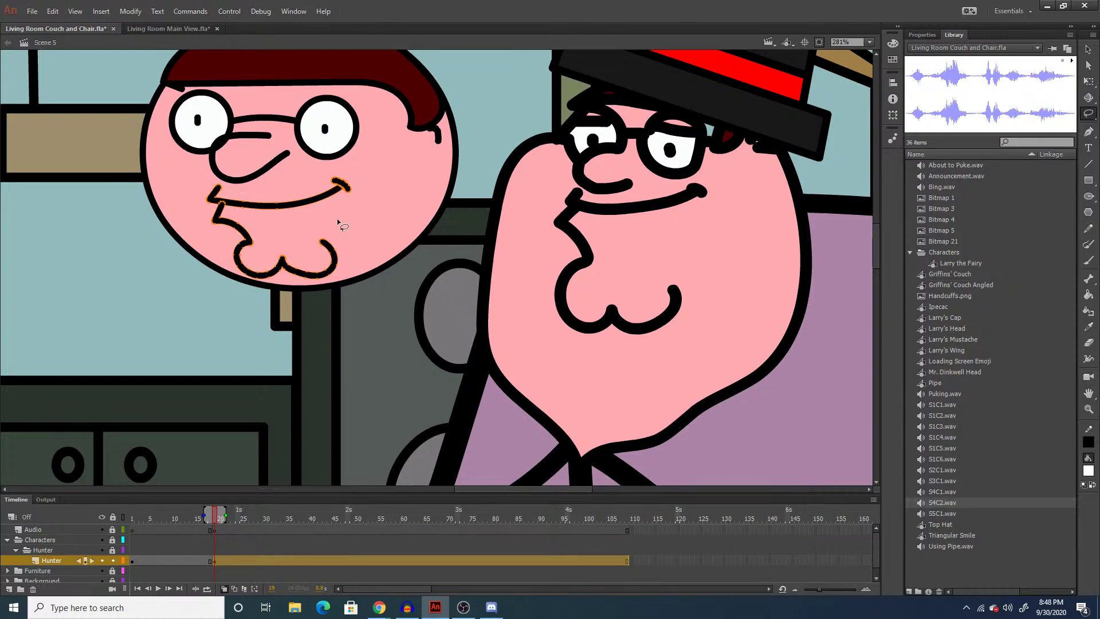
key(F8)
text(P)
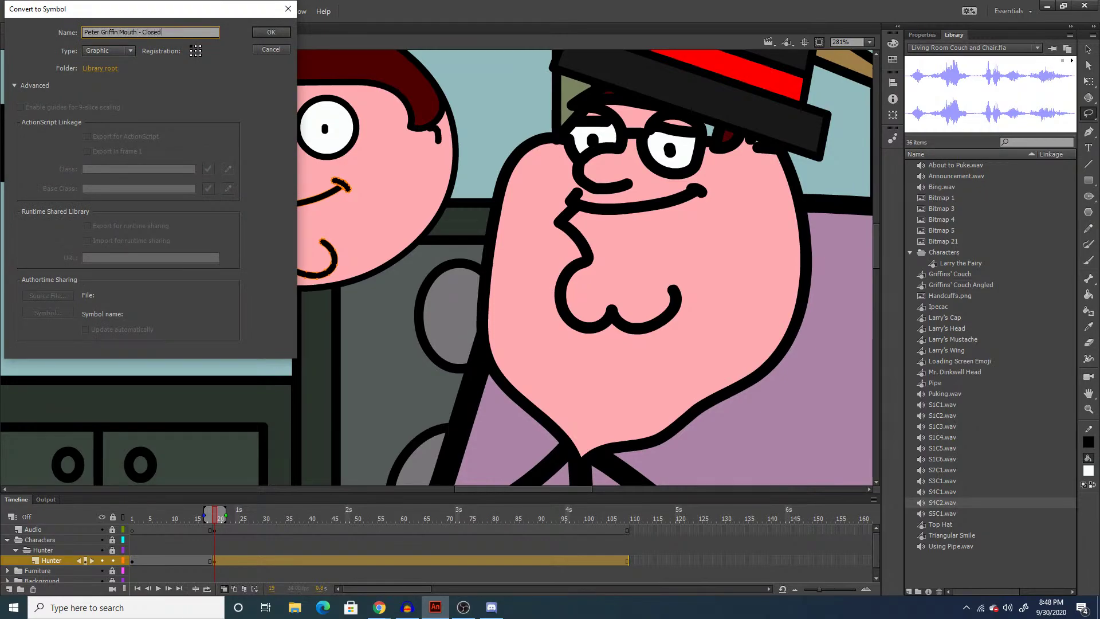
text(eter Griffin Mouth - Closed)
key(Return)
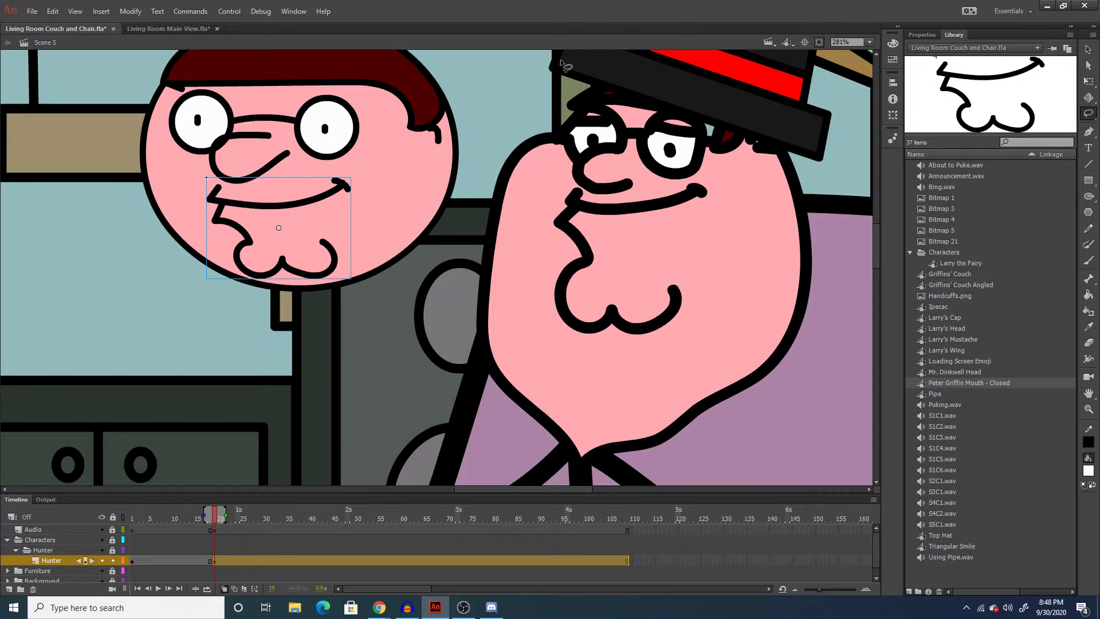
Break the closed-mouth symbol apart on the stage and delete the chin line, keeping the smile.
click(309, 207)
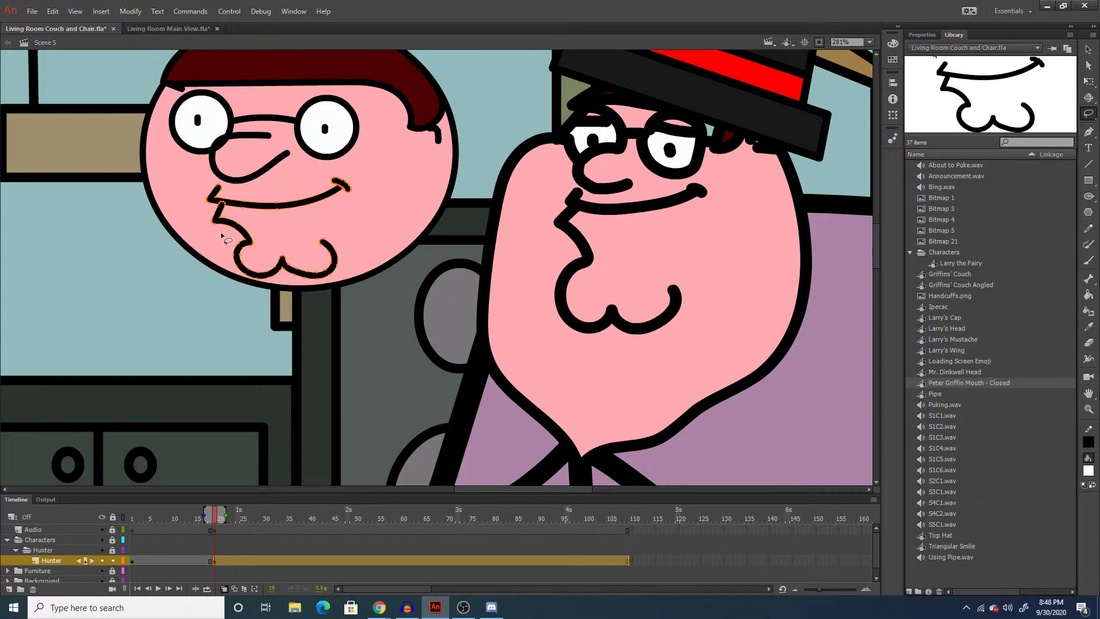
click(312, 279)
key(Delete)
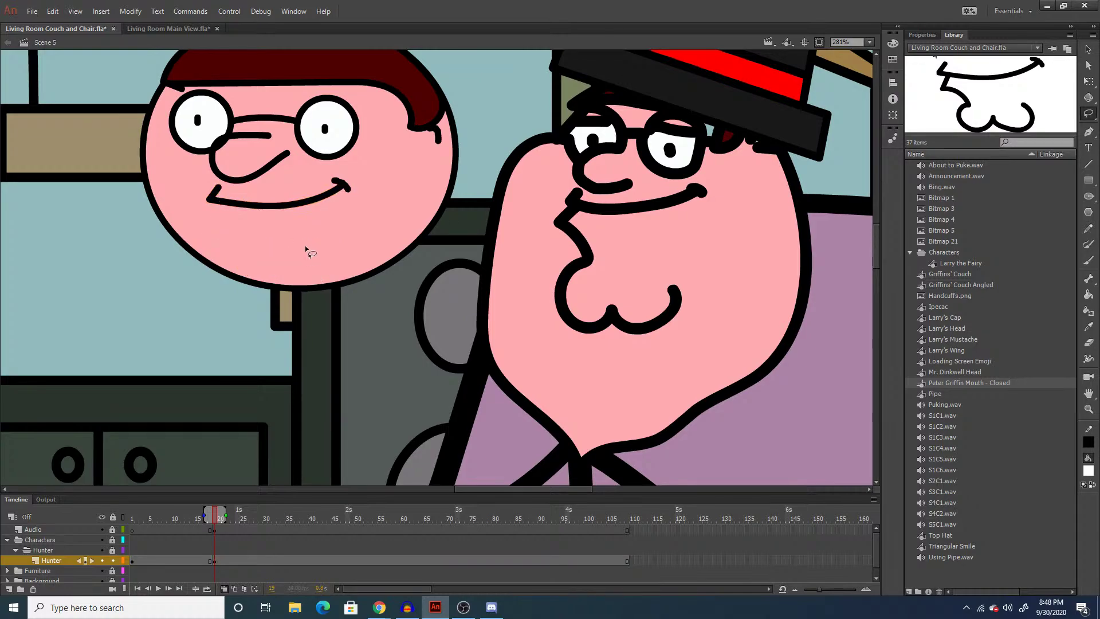
Brush an open-mouth outline from one end of the smile down around to the other.
key(b)
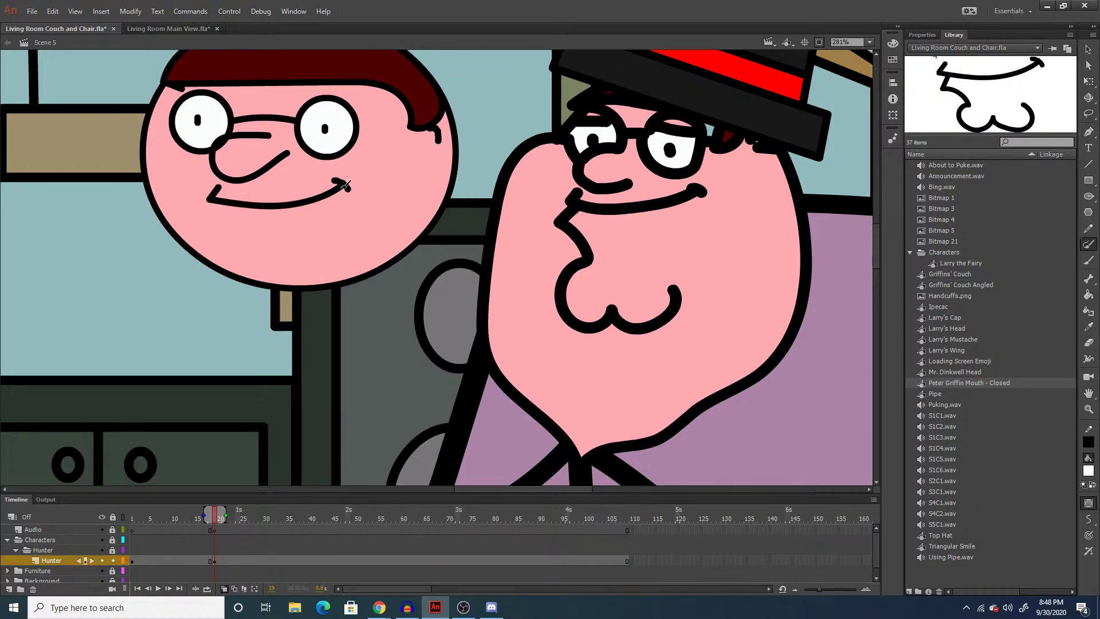
mouse_move(345, 185)
mouse_down()
mouse_move(348, 233)
mouse_move(327, 255)
mouse_move(279, 259)
mouse_move(217, 240)
mouse_move(222, 202)
mouse_up()
key(l)
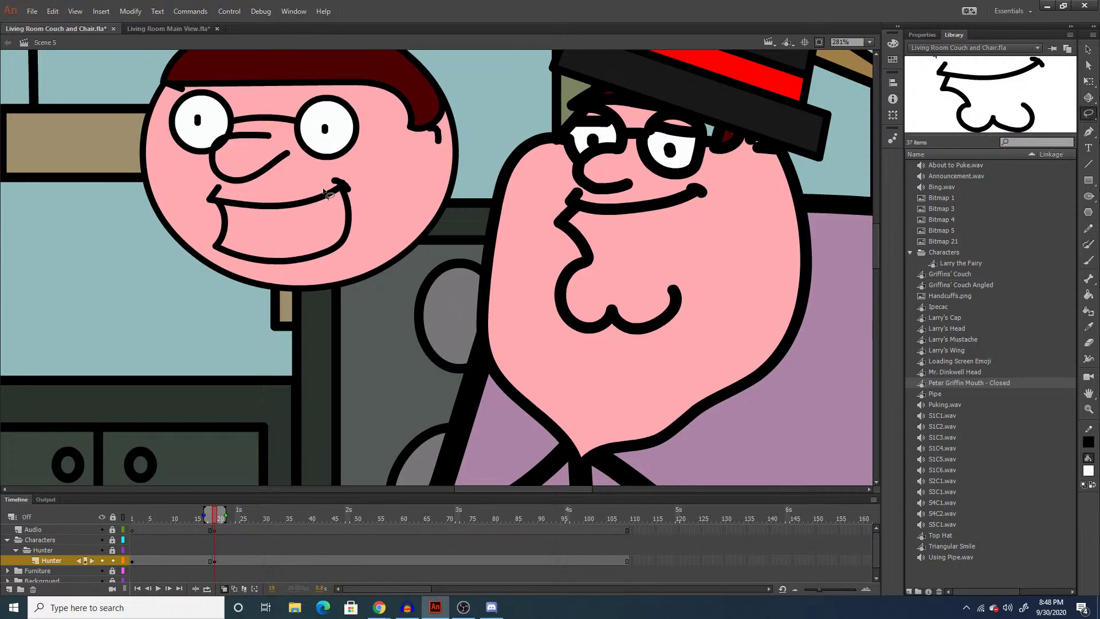
mouse_move(352, 180)
mouse_down()
mouse_move(232, 214)
mouse_move(235, 260)
mouse_move(347, 247)
mouse_up()
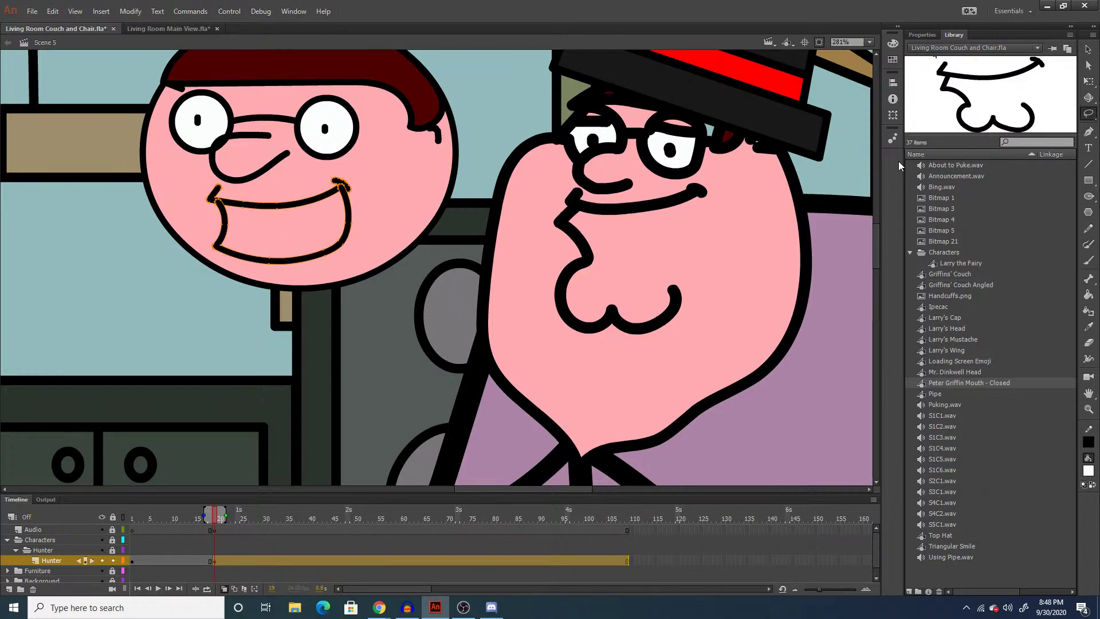
click(411, 296)
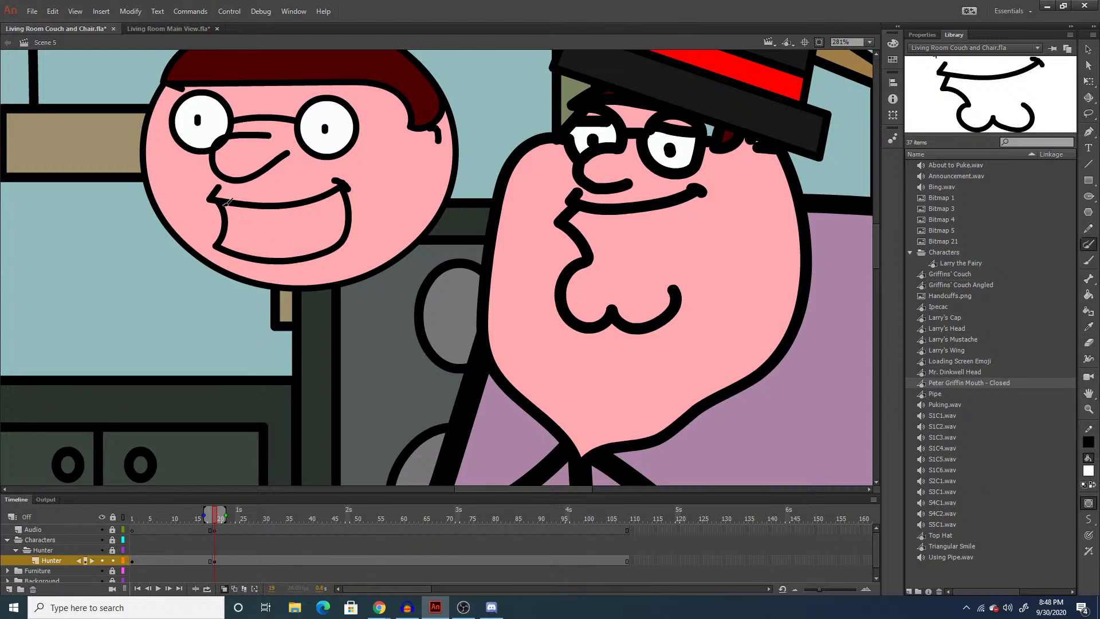
Brush a curved upper-teeth line across the inside of the open mouth, from edge to edge.
key(y)
mouse_move(244, 213)
mouse_down()
mouse_move(287, 213)
mouse_move(345, 192)
mouse_up()
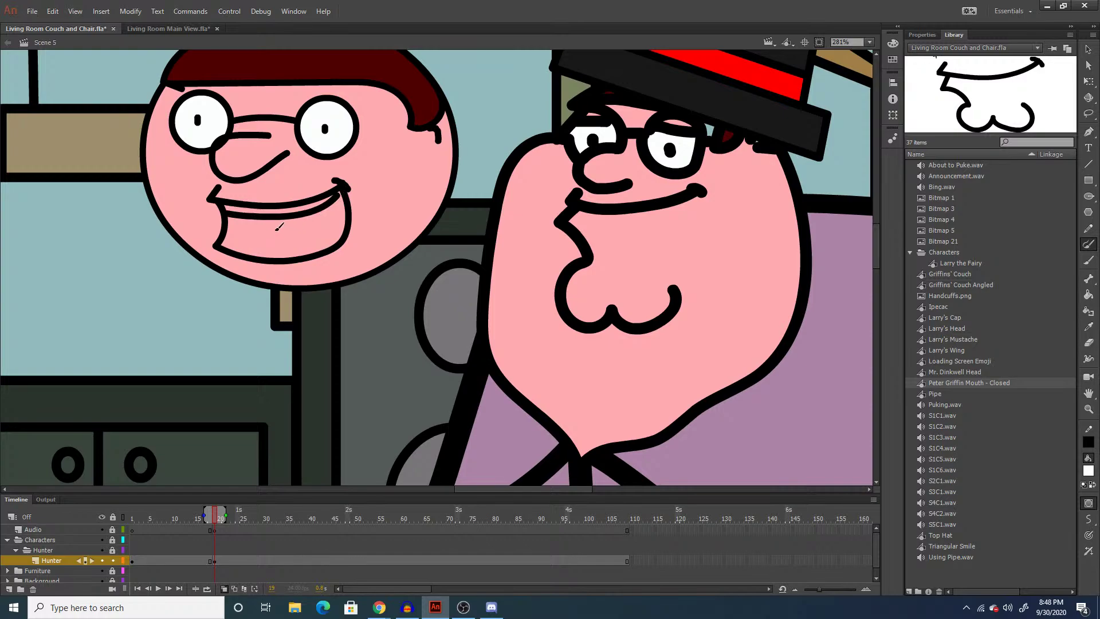
key(ctrl+z)
drag(231, 218, 349, 208)
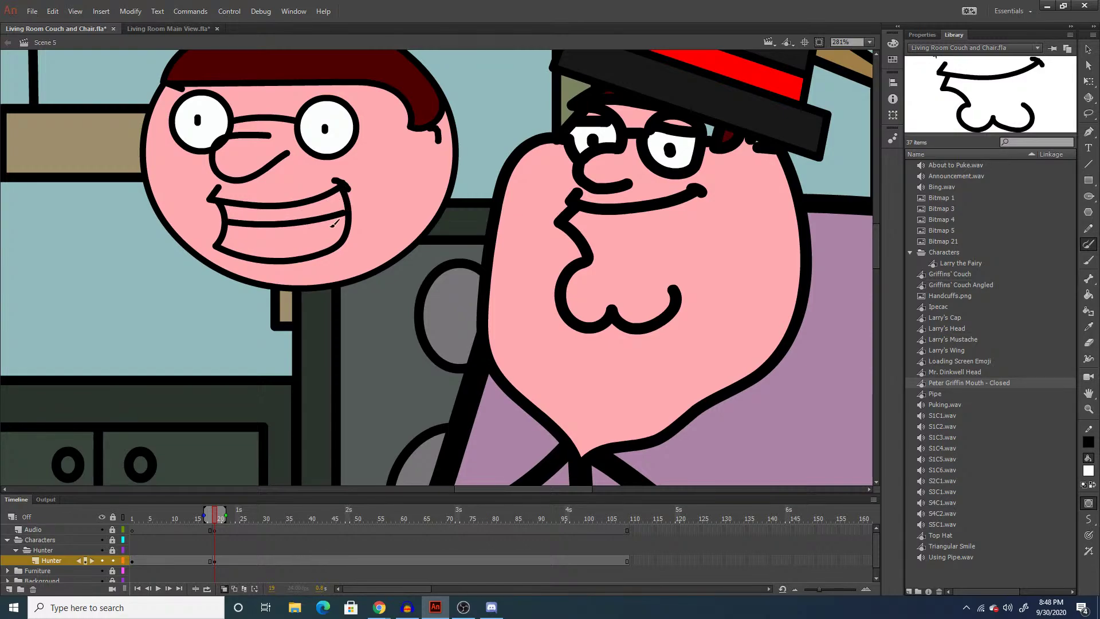
key(q)
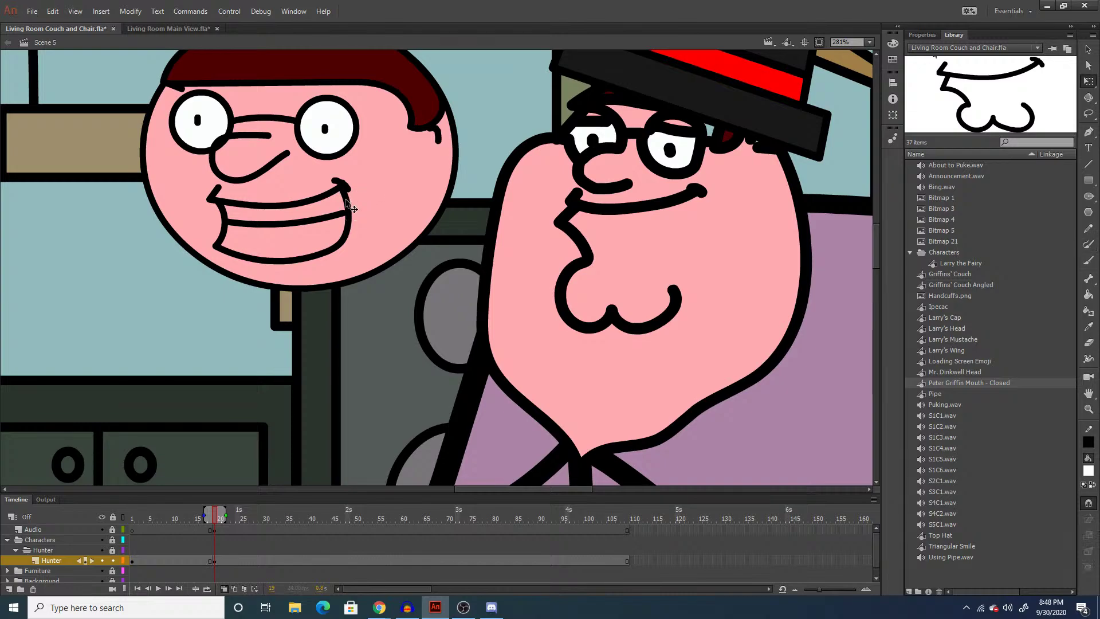
Lasso the whole open-mouth drawing and move it off the face to the empty area below the head.
key(l)
mouse_move(232, 189)
mouse_down()
mouse_move(309, 254)
mouse_move(287, 391)
mouse_up()
click(387, 348)
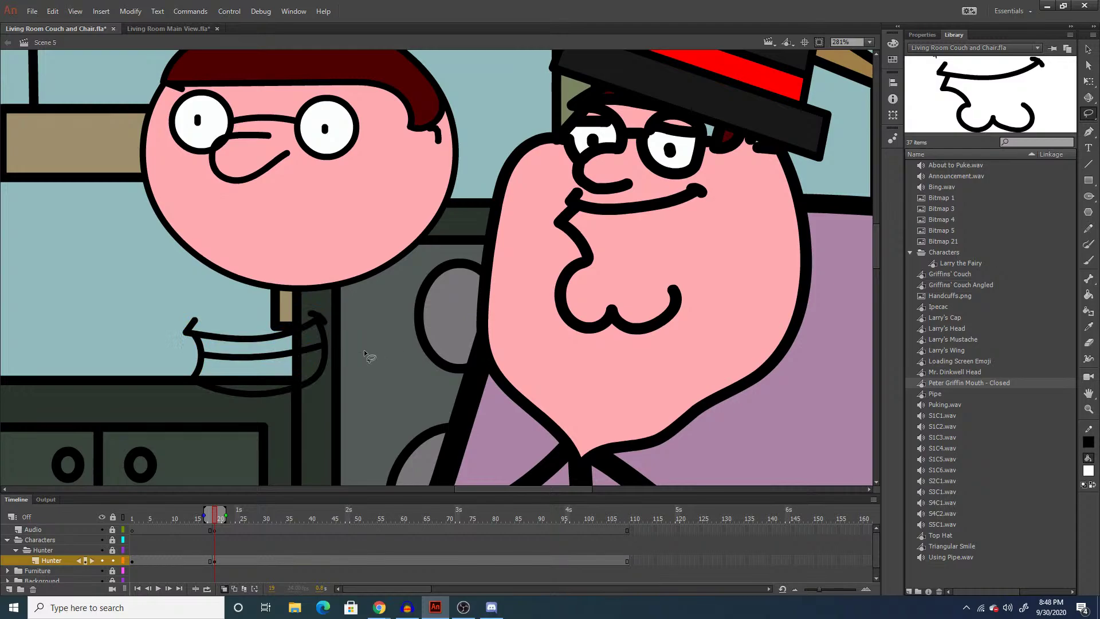
Fill the upper and lower teeth areas of the open mouth with white.
key(i)
key(k)
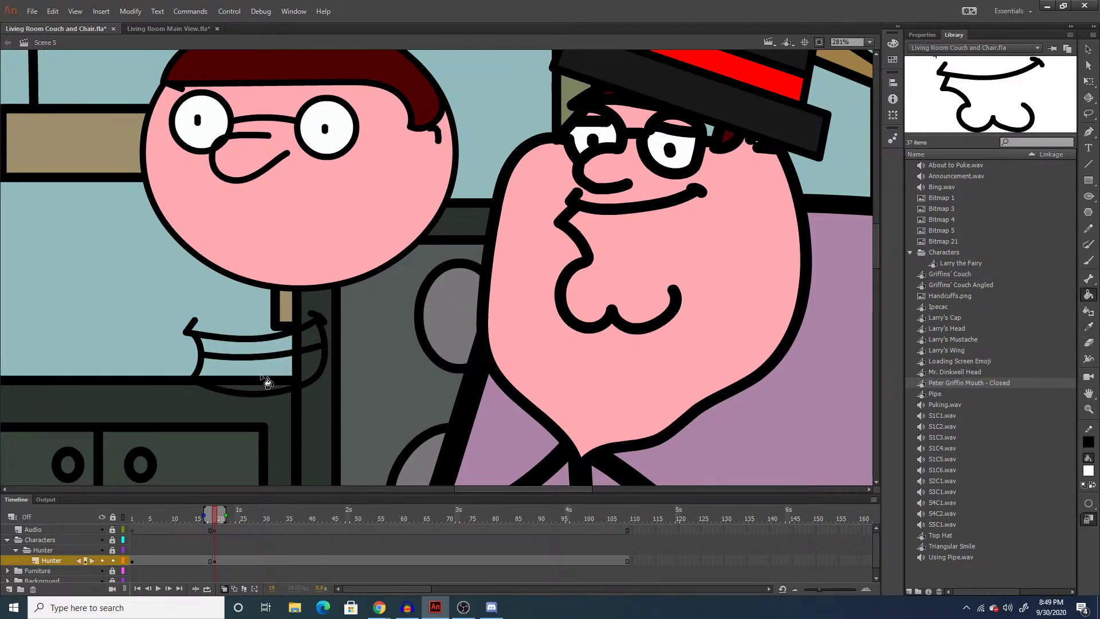
key(q)
drag(357, 306, 103, 428)
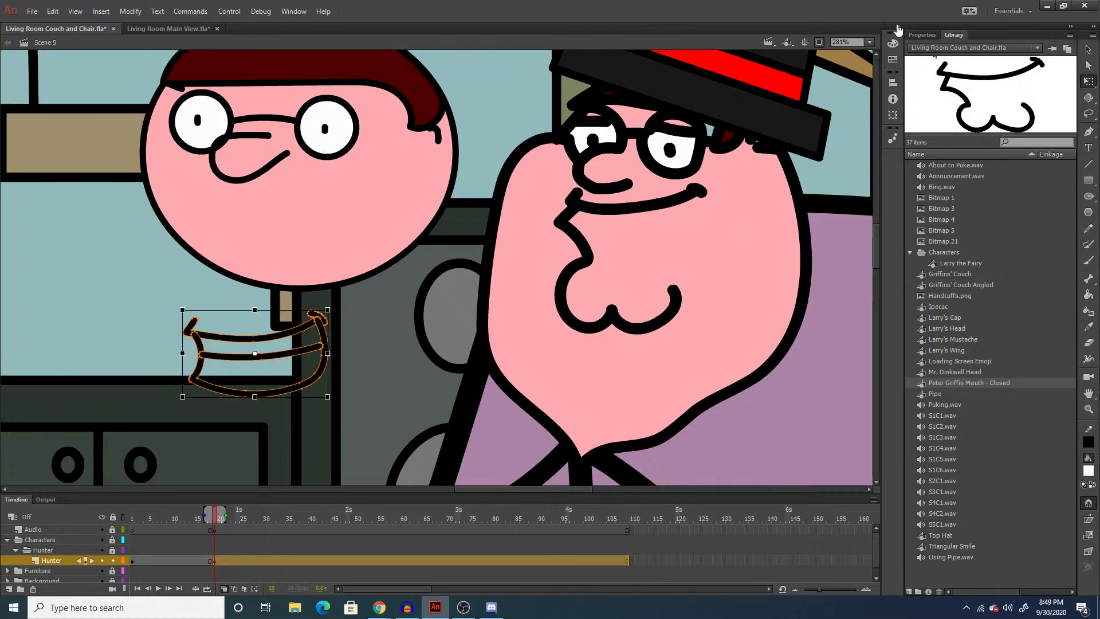
click(921, 35)
click(366, 355)
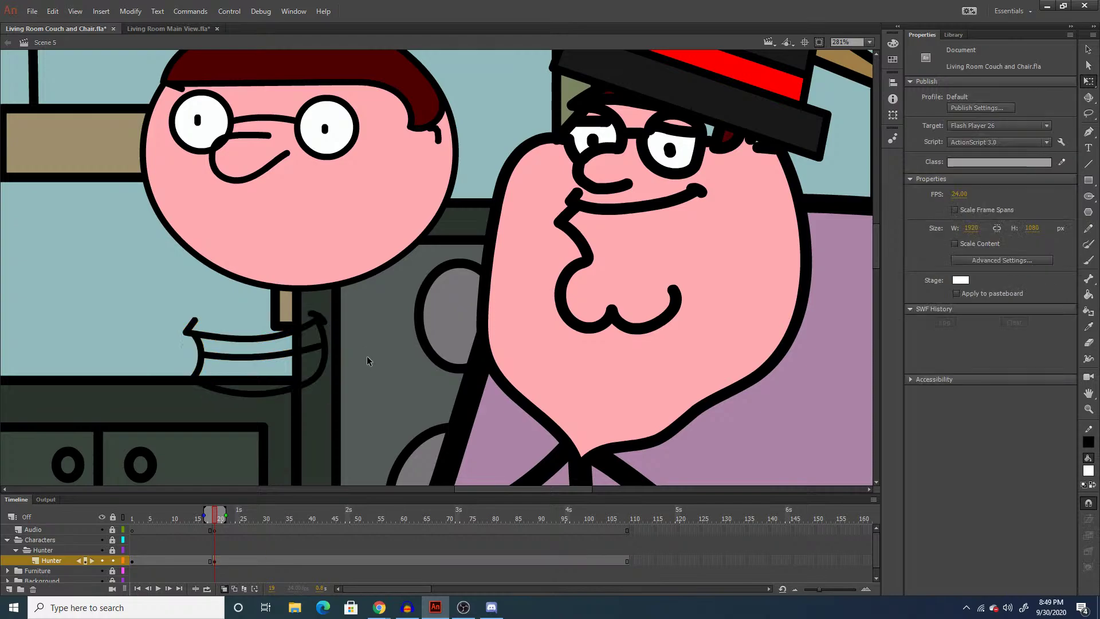
key(k)
click(277, 366)
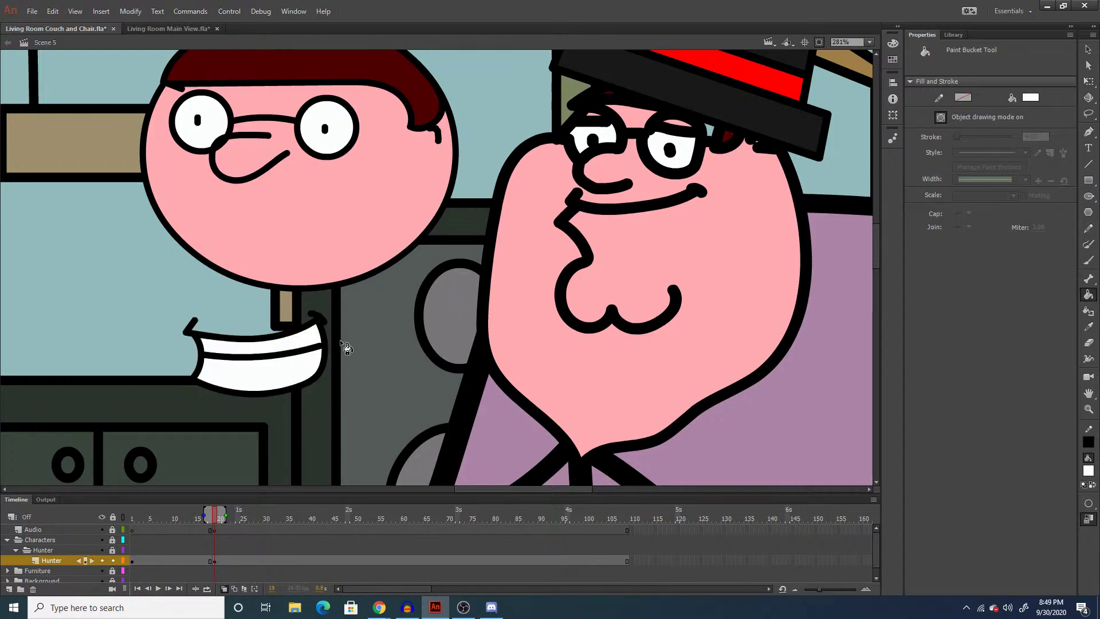
Convert the white-toothed mouth to a graphic symbol named "Peter Griffin Mouth - Smiling".
key(q)
drag(370, 303, 145, 417)
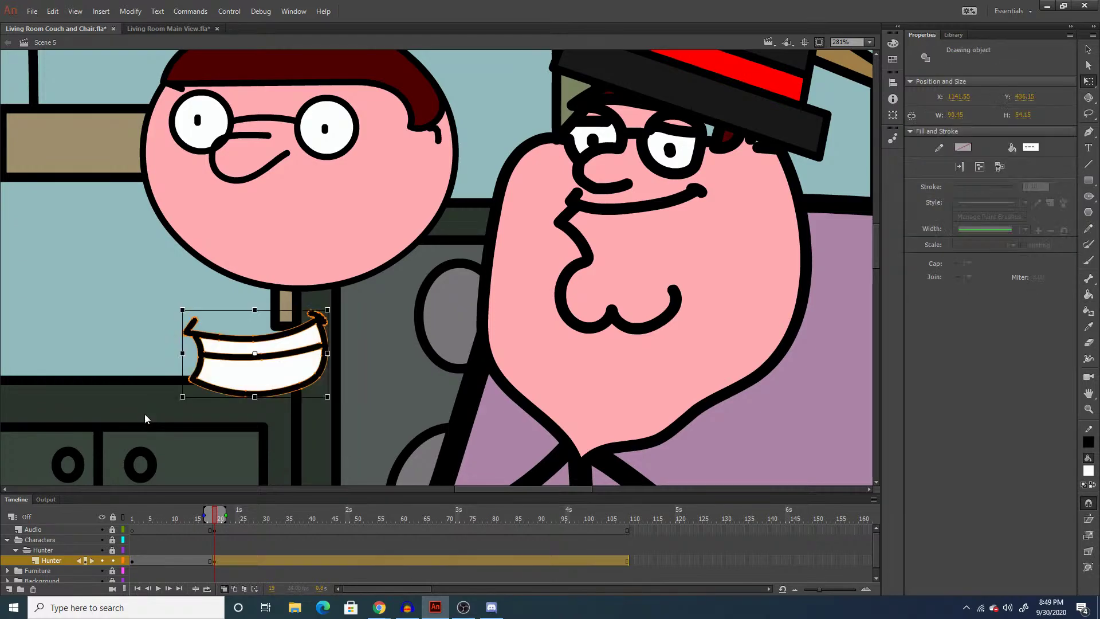
key(F8)
text(Peter Griffin Mouth -)
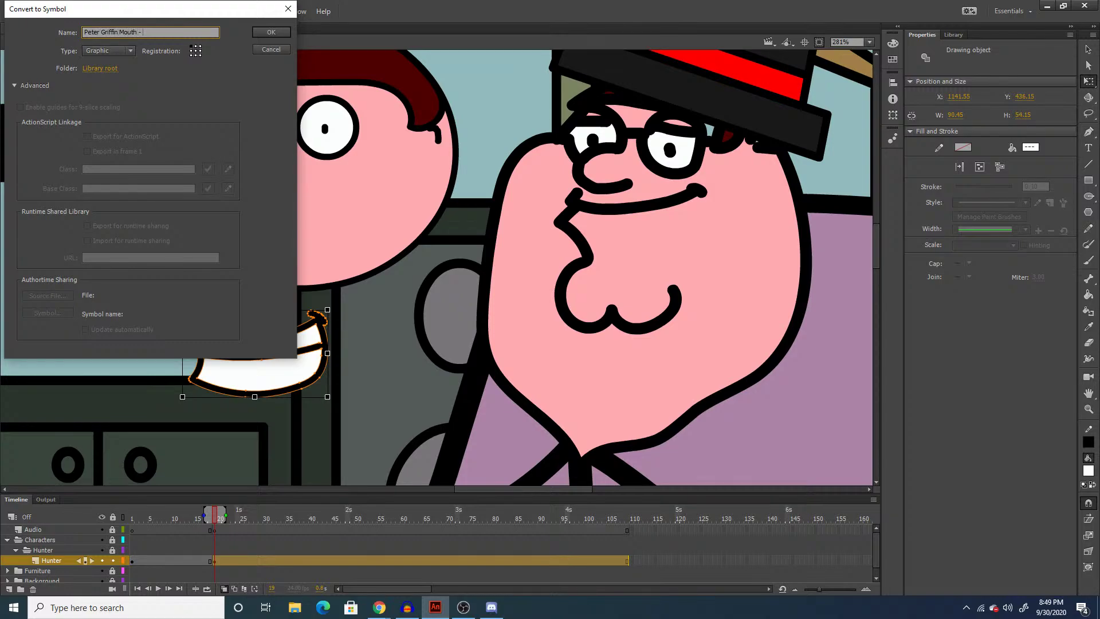
text( Smiling)
key(Return)
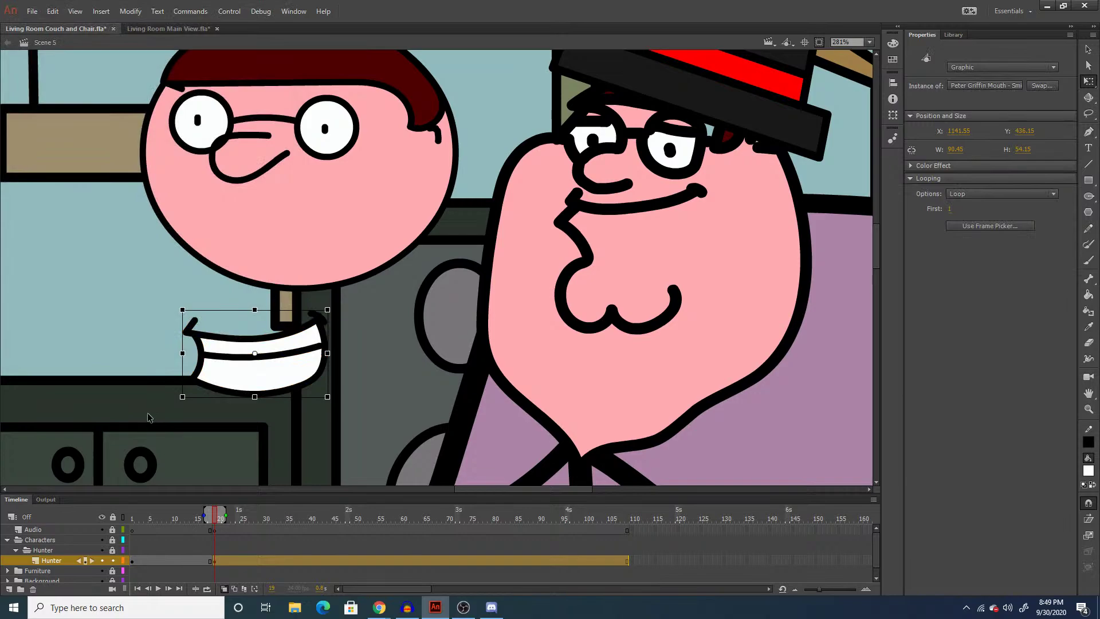
Undo the symbol conversion and the white teeth fills, back to the bare mouth outline.
click(361, 339)
key(ctrl+z)
key(ctrl+z)
key(ctrl+z)
key(ctrl+z)
key(ctrl+z)
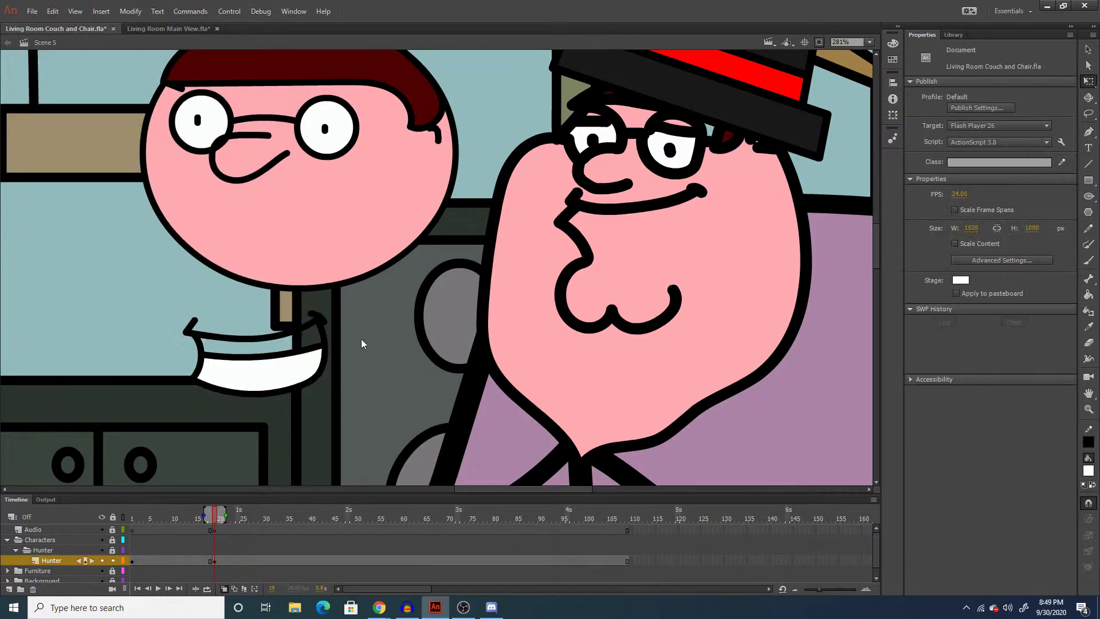
key(ctrl+z)
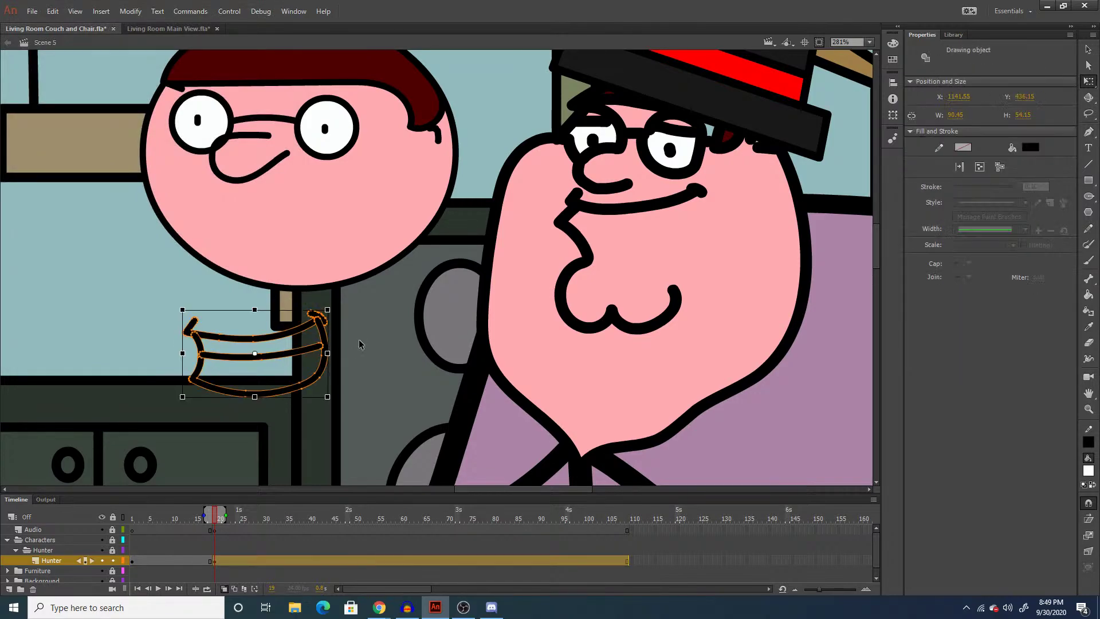
Delete the curved teeth line inside the open mouth.
click(347, 346)
click(303, 356)
key(Delete)
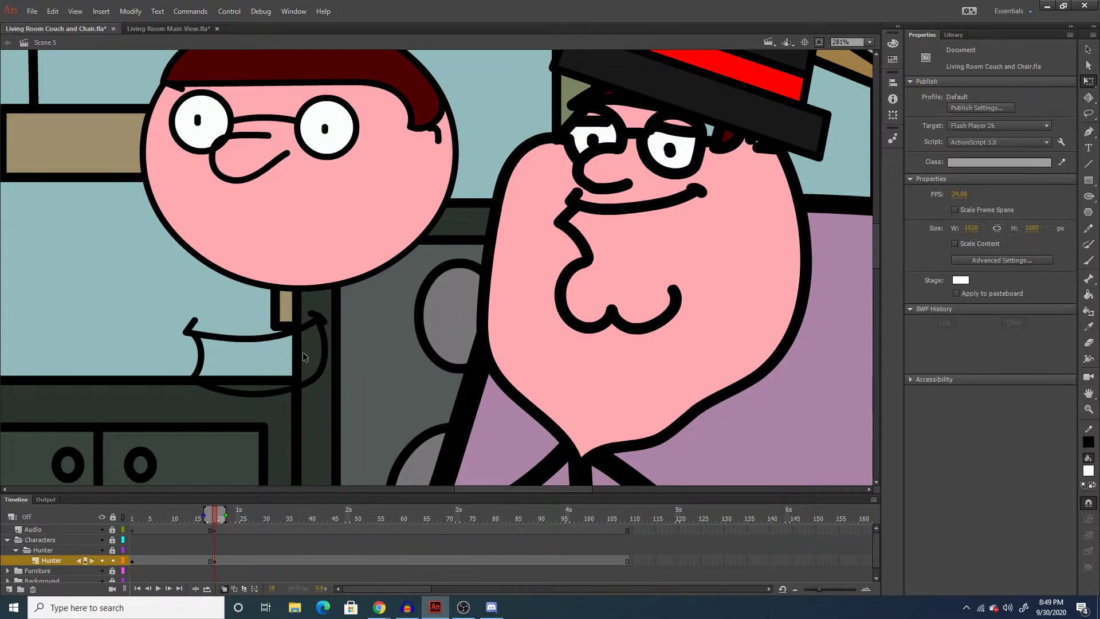
Try to brush a two-part tongue outline inside the open mouth, undoing the strokes.
key(y)
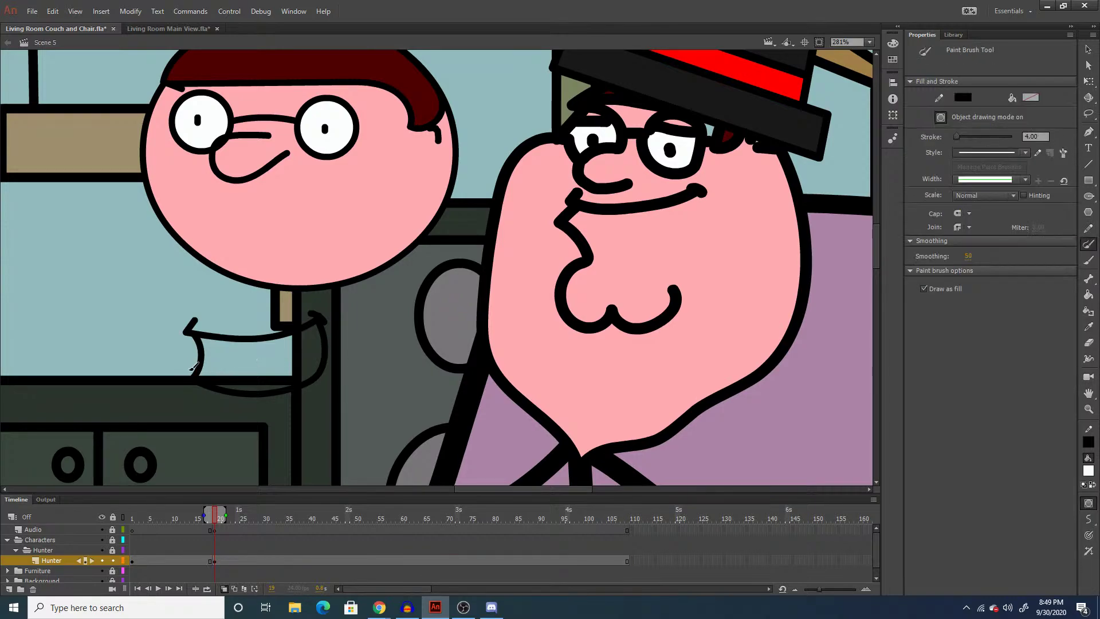
drag(321, 360, 274, 371)
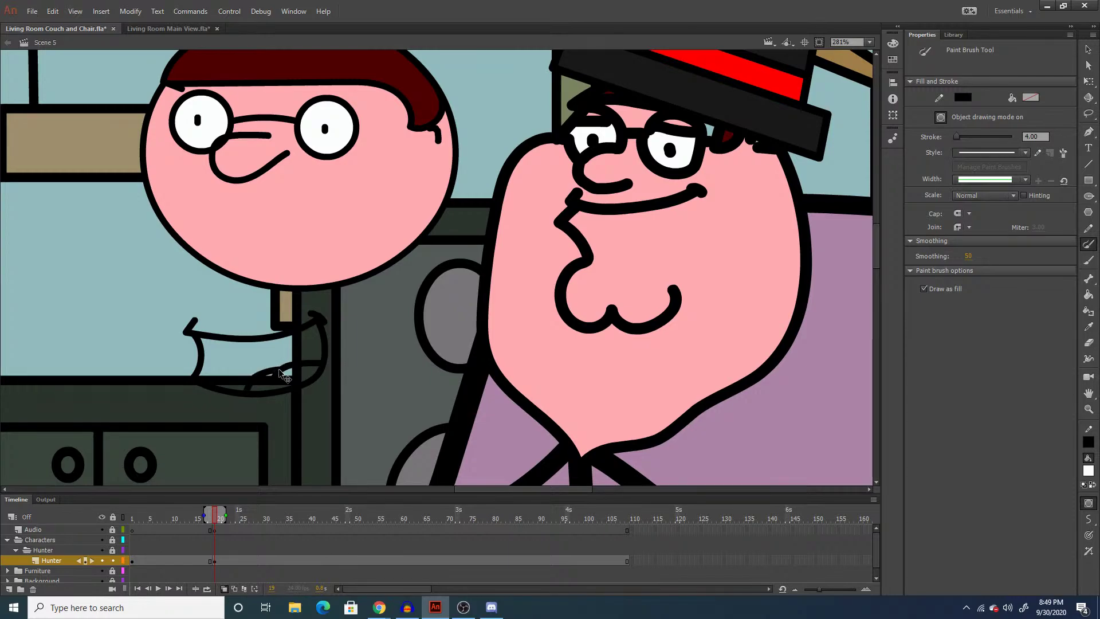
mouse_move(282, 369)
mouse_down()
mouse_move(260, 364)
mouse_move(240, 393)
mouse_up()
key(ctrl+z)
drag(282, 362, 238, 392)
key(ctrl+z)
key(ctrl+z)
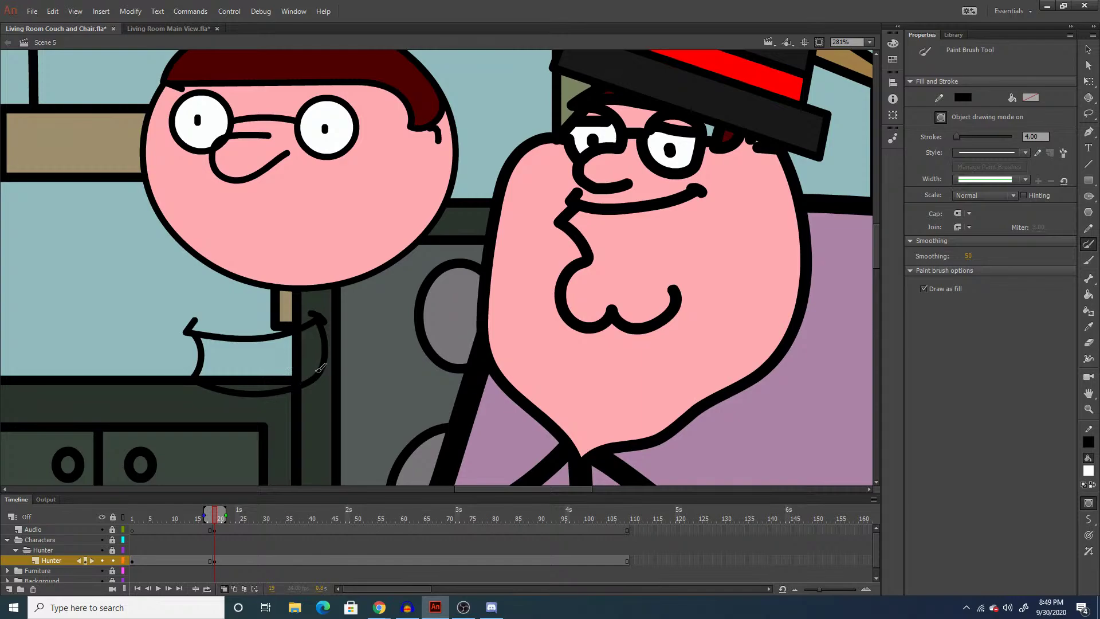
Brush a low tongue outline with two bumps along the lower right inside of the open mouth.
drag(322, 369, 264, 381)
key(q)
click(285, 378)
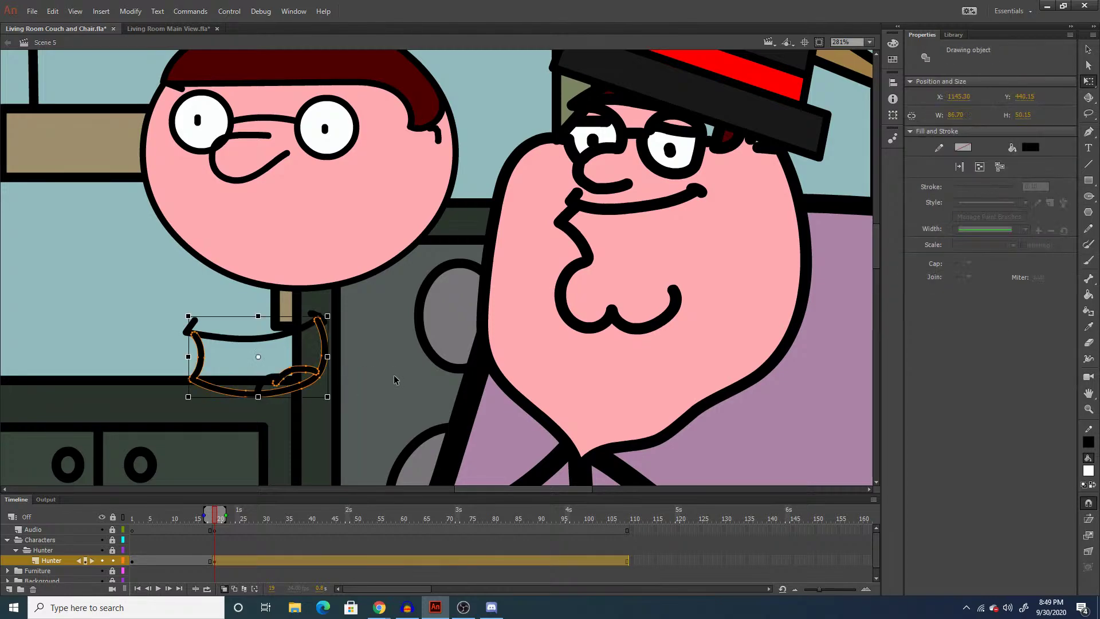
drag(327, 362, 330, 361)
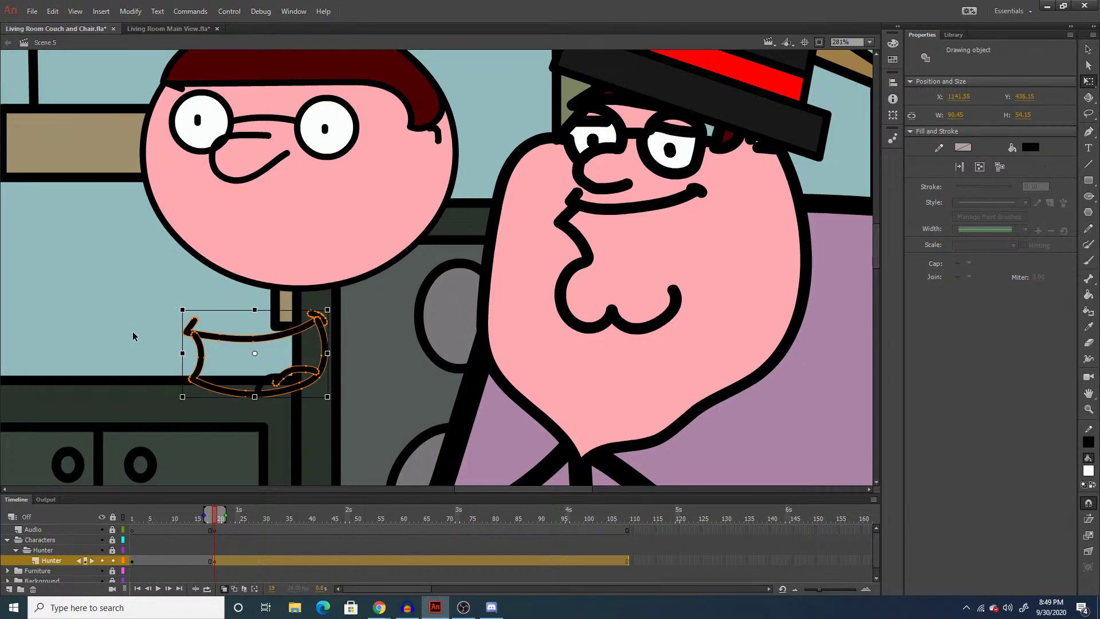
mouse_move(136, 309)
mouse_down()
mouse_move(191, 344)
mouse_move(356, 392)
mouse_up()
click(446, 312)
Fill the tongue with the light pink colour #FF99FF.
key(k)
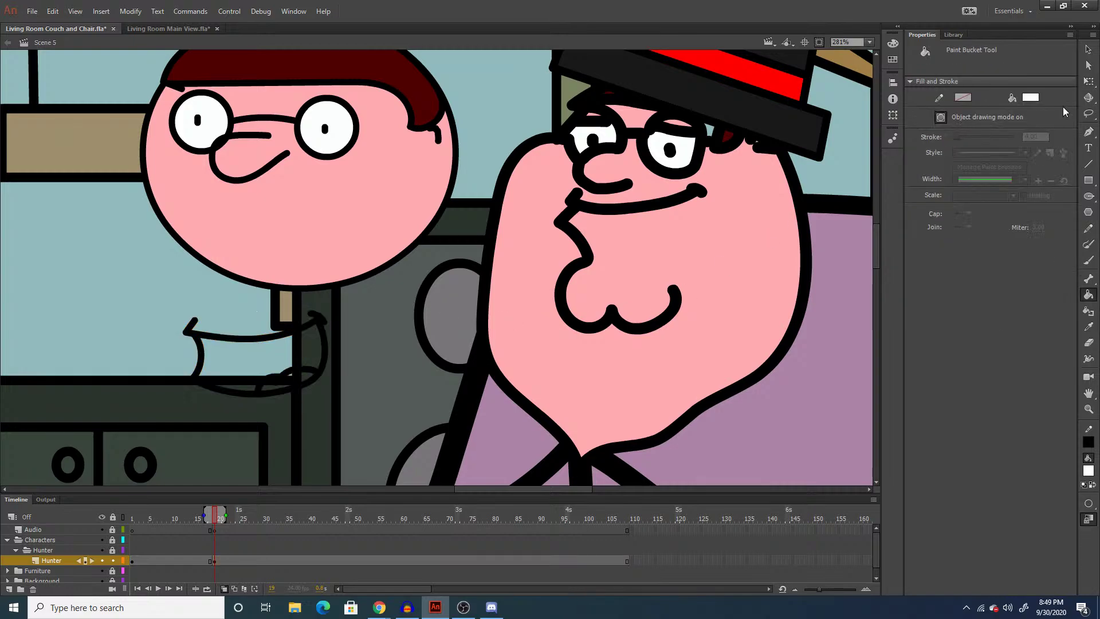
click(1031, 97)
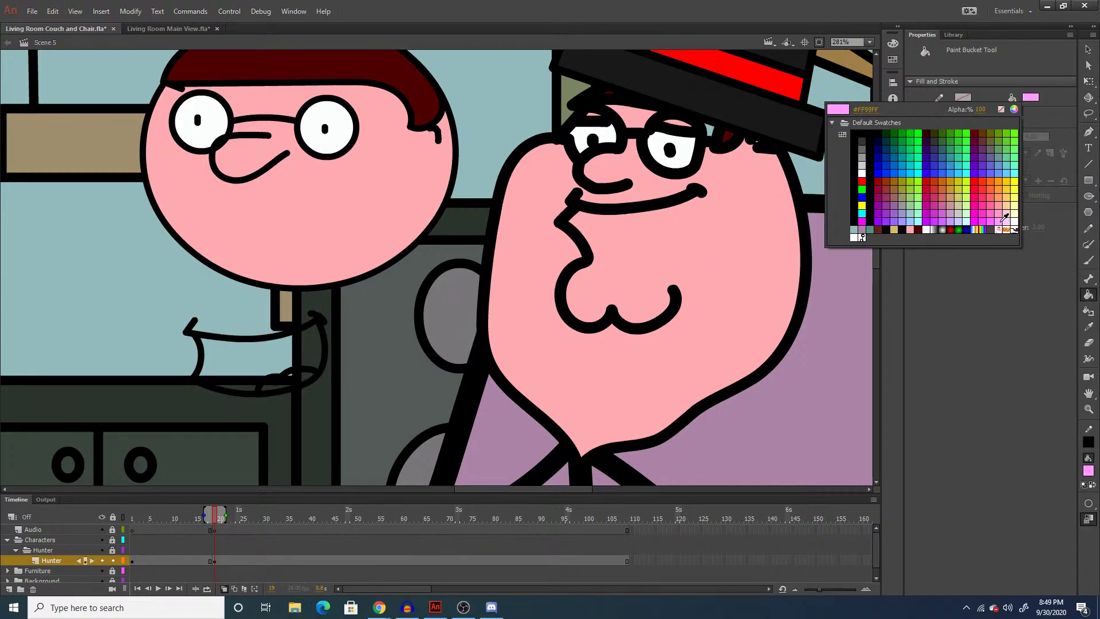
click(999, 216)
click(302, 377)
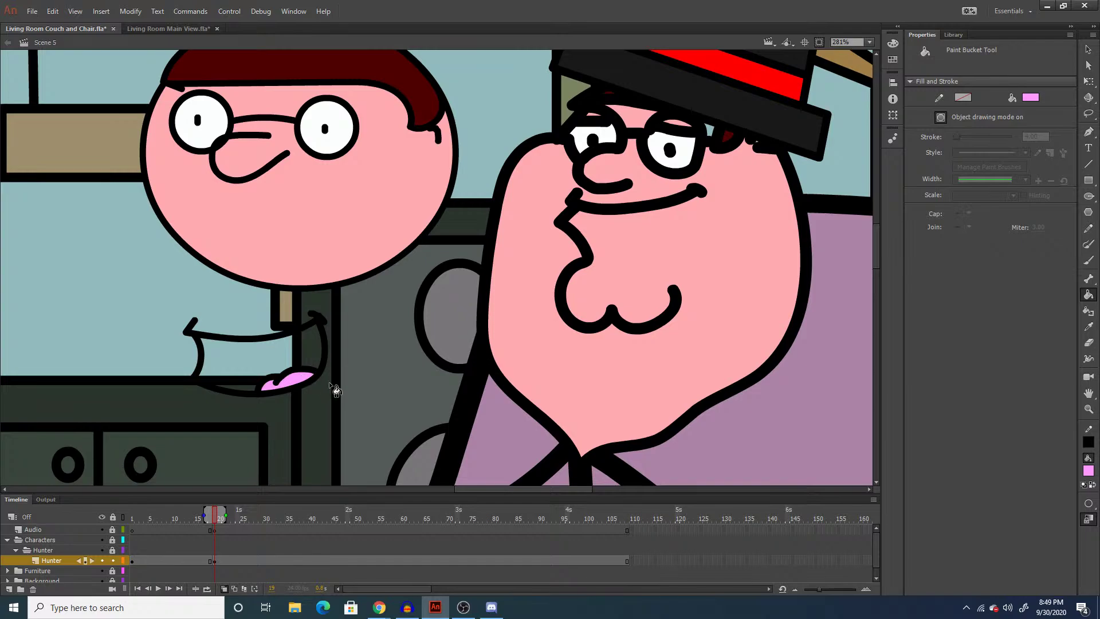
Fill the inside of the open mouth around the tongue with dark red.
click(1038, 99)
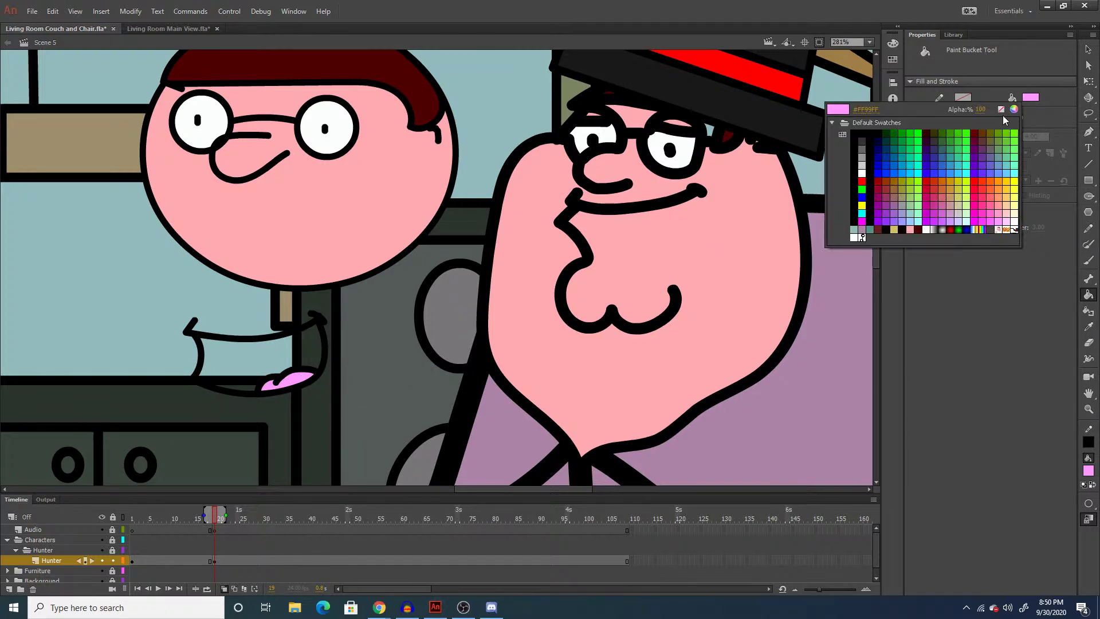
click(981, 131)
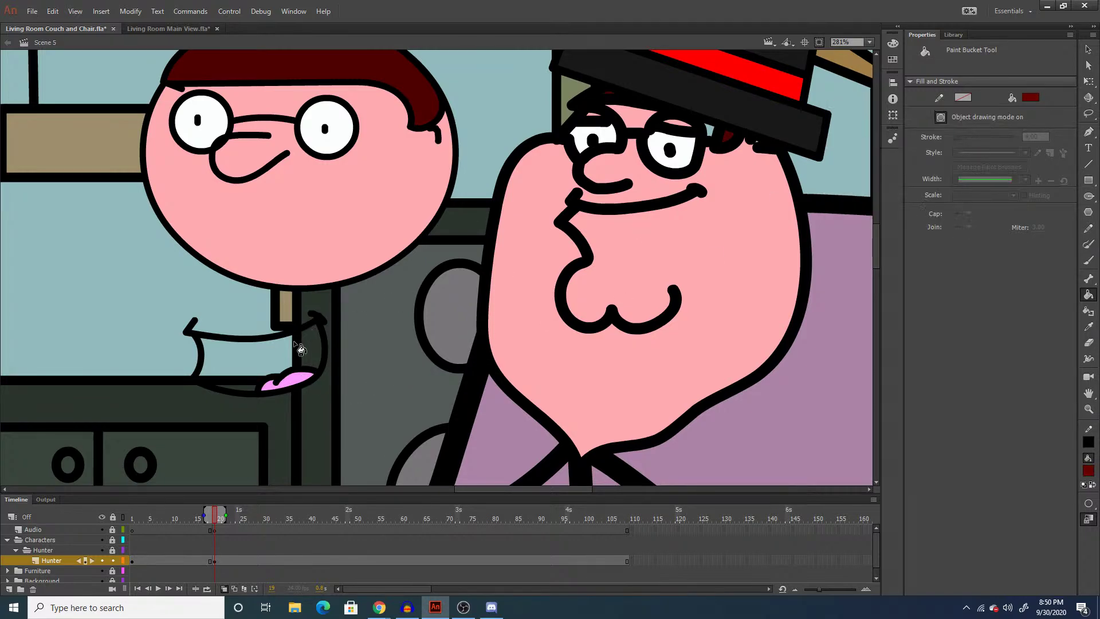
click(303, 346)
Shift the filled mouth slightly up and left, and brush a cleft chin line beneath it.
key(q)
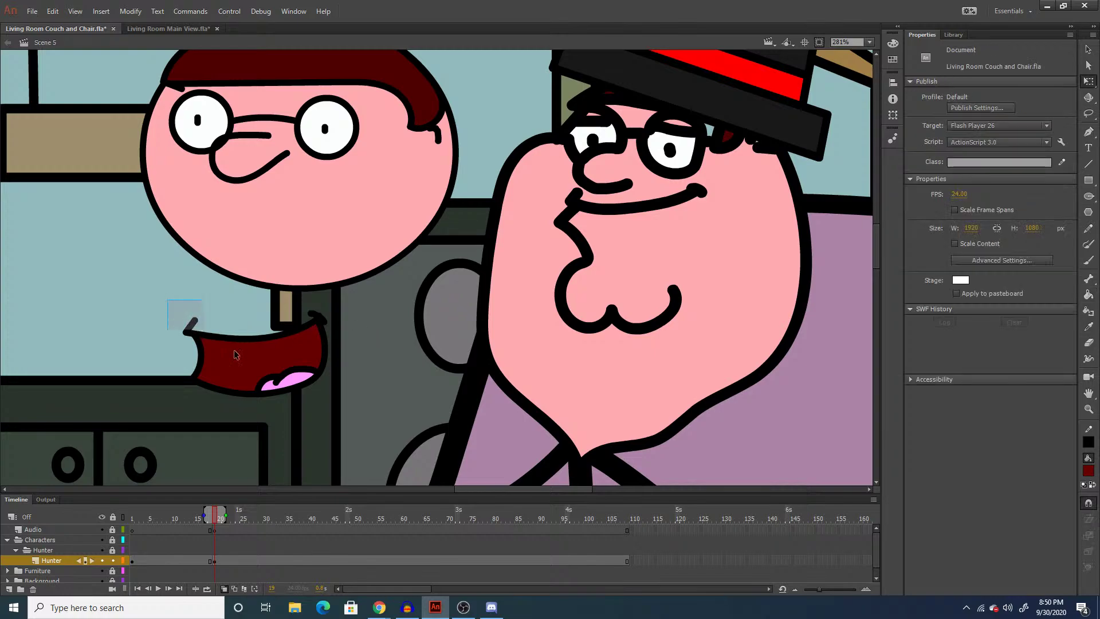
click(252, 361)
mouse_move(246, 370)
mouse_down()
mouse_move(304, 261)
mouse_move(270, 233)
mouse_move(227, 227)
mouse_move(224, 380)
mouse_up()
key(y)
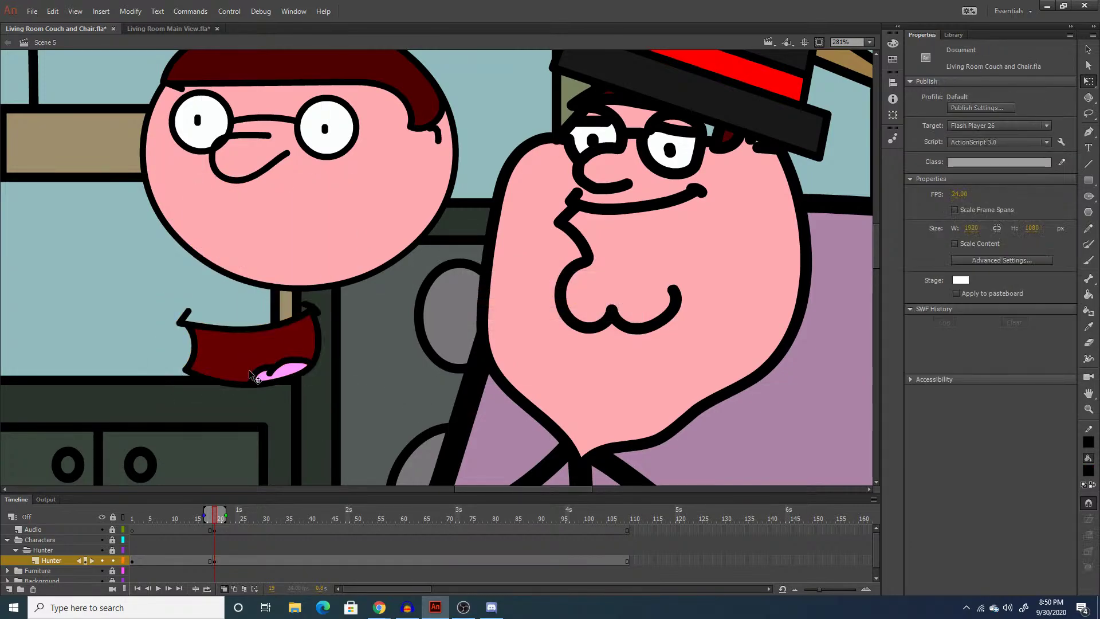
mouse_move(202, 385)
mouse_down()
mouse_move(219, 405)
mouse_move(214, 426)
mouse_move(246, 437)
mouse_move(256, 423)
mouse_move(295, 431)
mouse_move(293, 412)
mouse_up()
key(q)
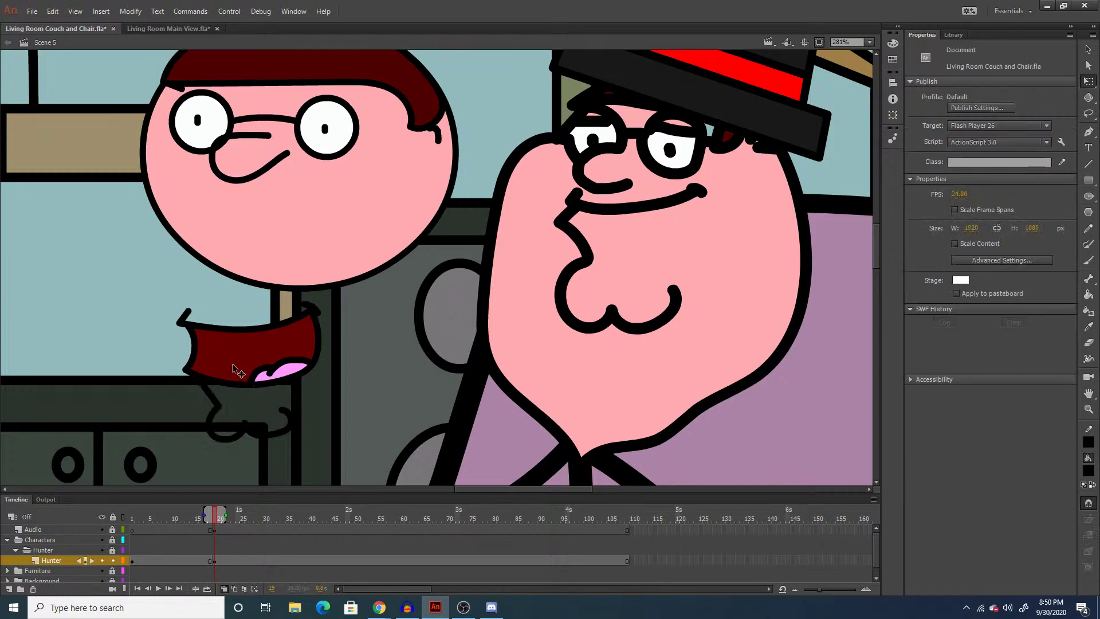
Convert the open mouth and chin line to a graphic symbol named "Peter Griffin Mouth - Talking".
drag(147, 348, 239, 426)
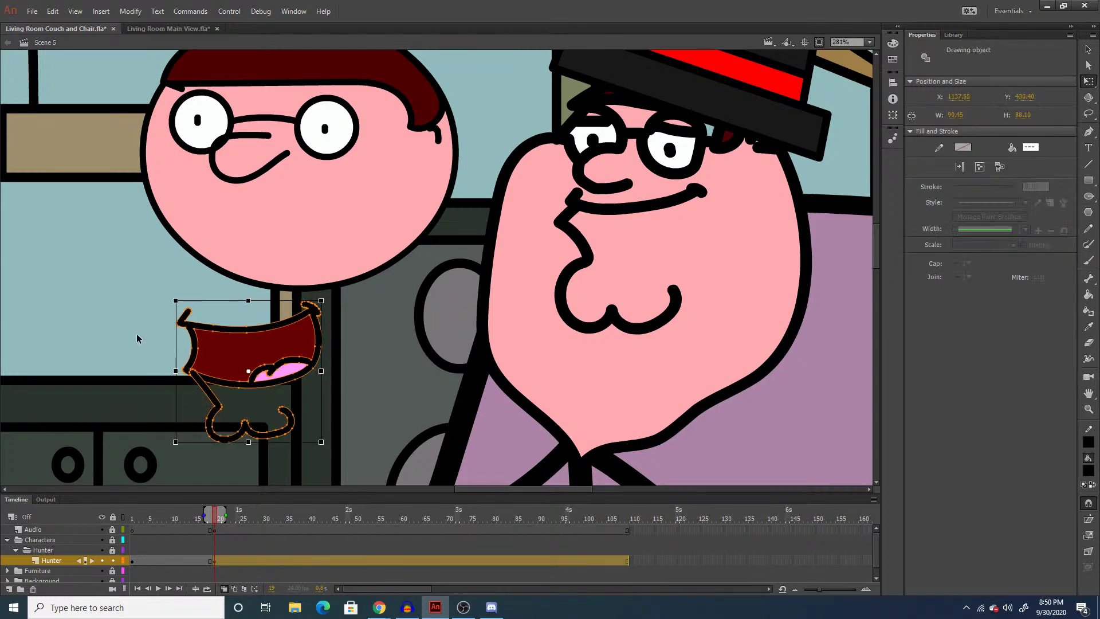
mouse_move(128, 290)
mouse_down()
mouse_move(194, 375)
mouse_move(206, 412)
mouse_move(167, 407)
mouse_move(321, 437)
mouse_up()
key(F8)
text(Peter Griffin - Talkin)
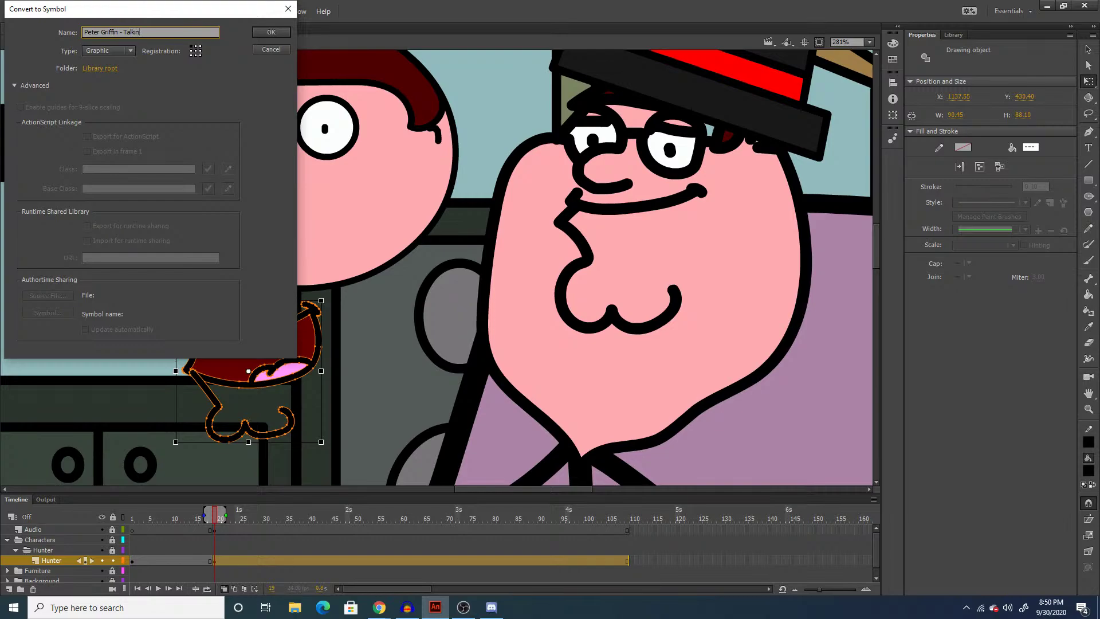
key(BackSpace)
key(BackSpace)
key(BackSpace)
key(BackSpace)
key(BackSpace)
key(BackSpace)
key(Return)
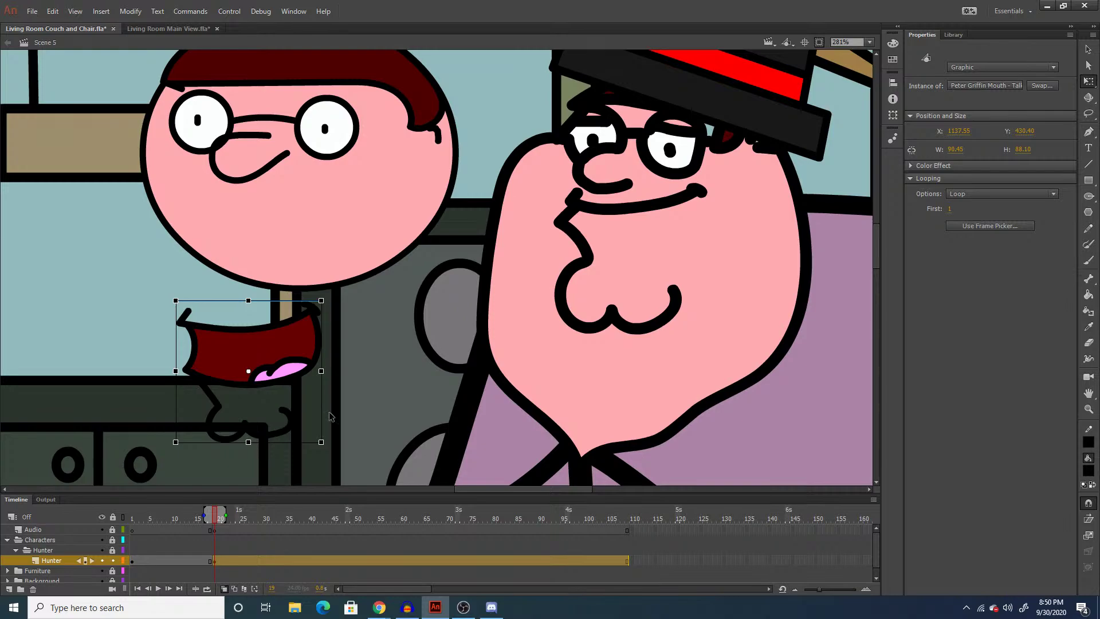
Place the talking mouth symbol on the face under the nose and resize it to about 105 by 60 px.
drag(267, 336, 265, 201)
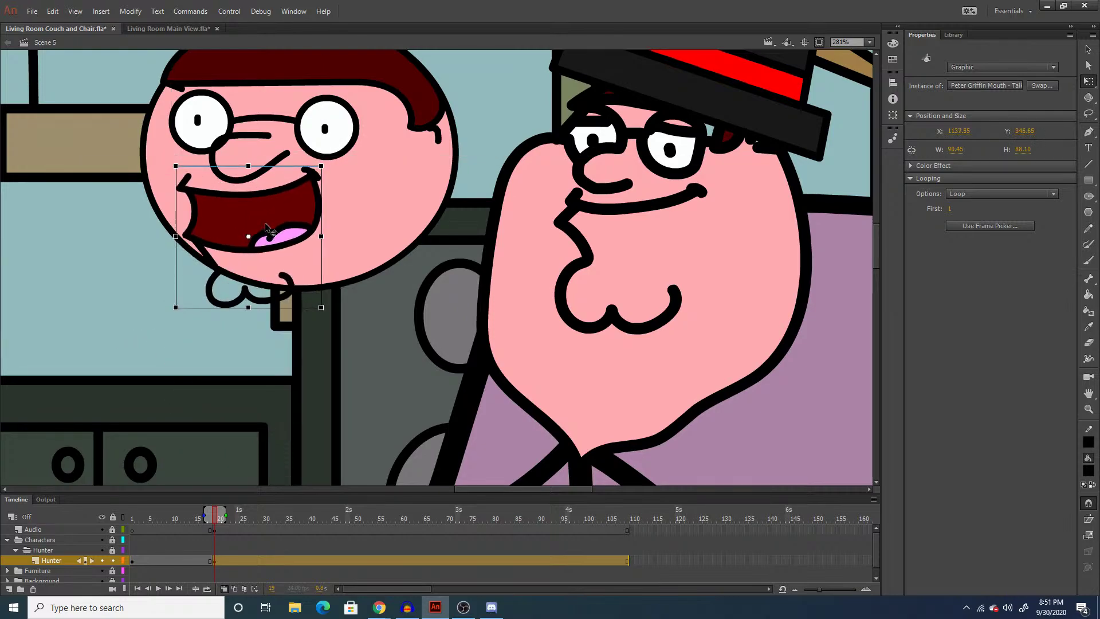
drag(322, 308, 334, 285)
drag(270, 228, 269, 211)
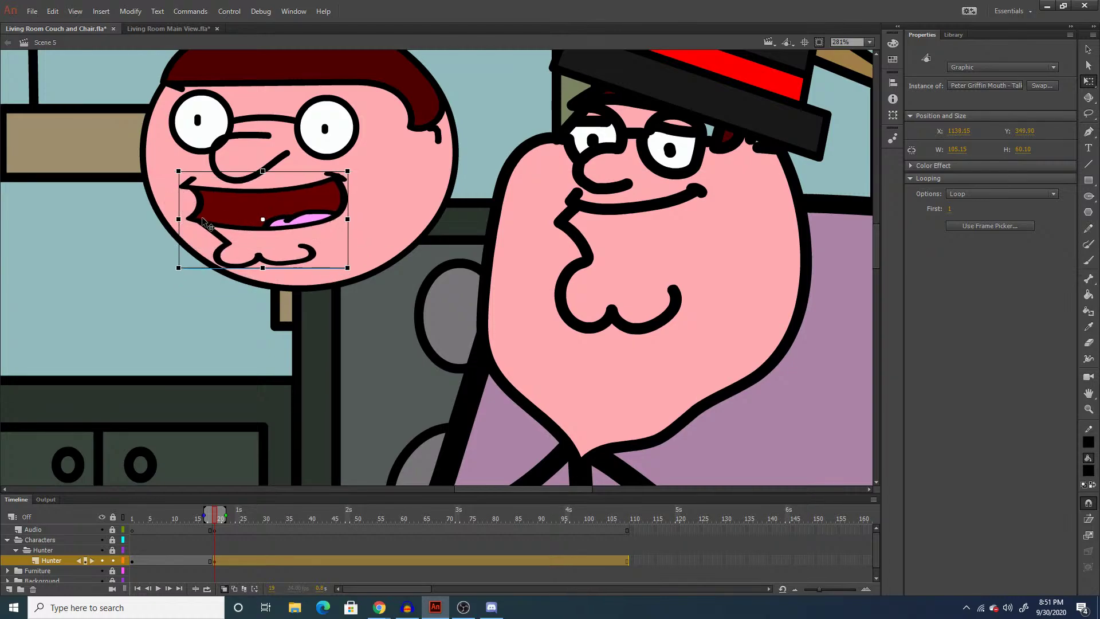
click(109, 225)
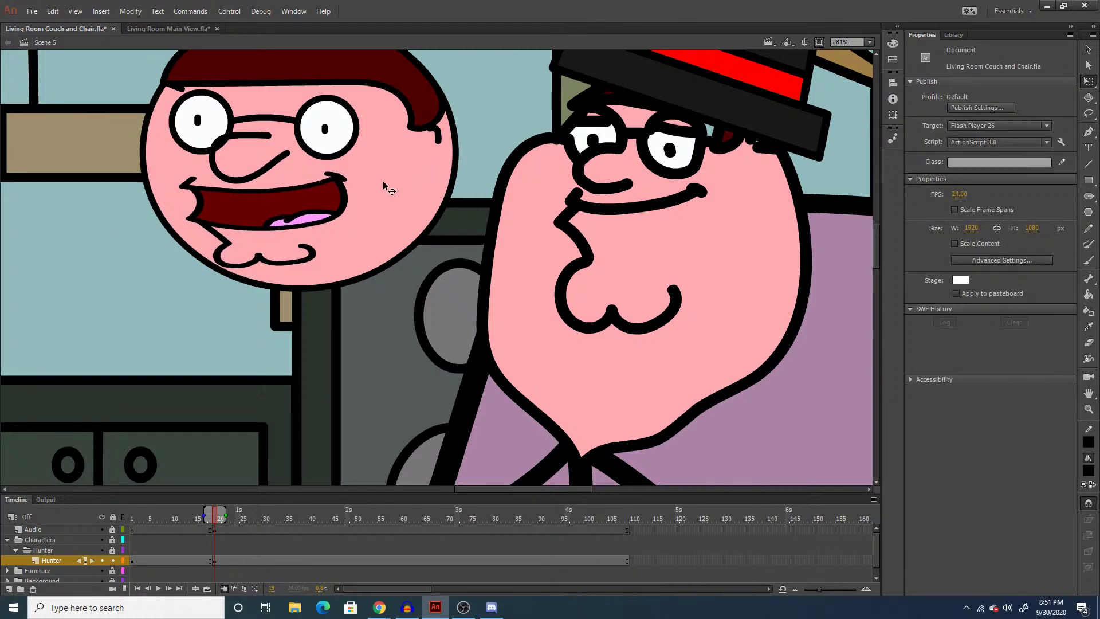
Move the new Peter Griffin-style head clear of the seated figure and enlarge it to about 310 by 257 px.
click(870, 41)
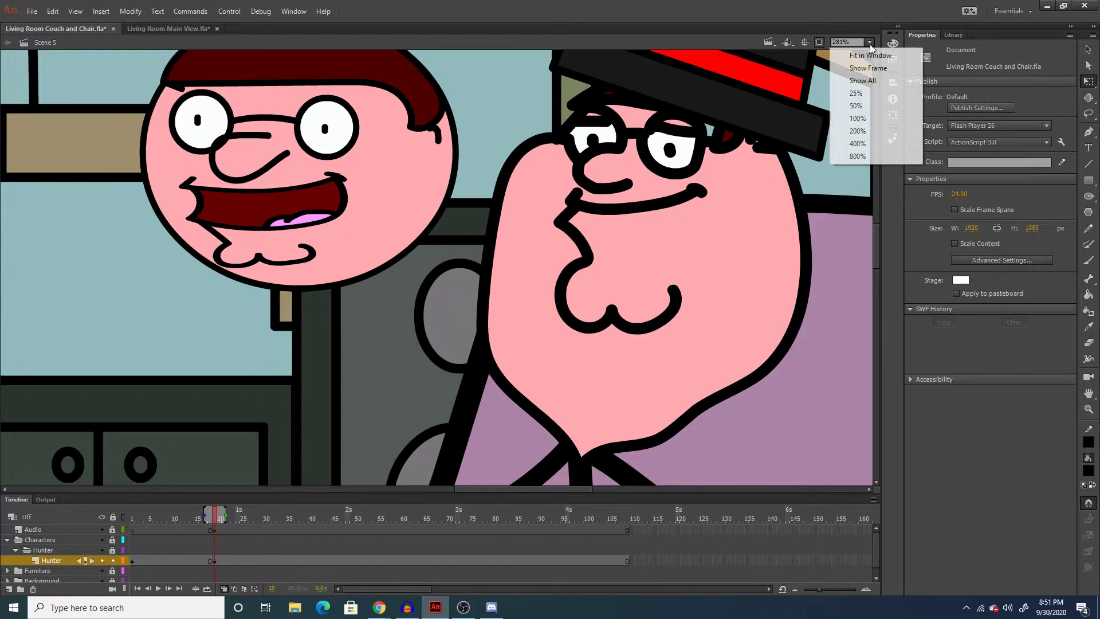
click(850, 49)
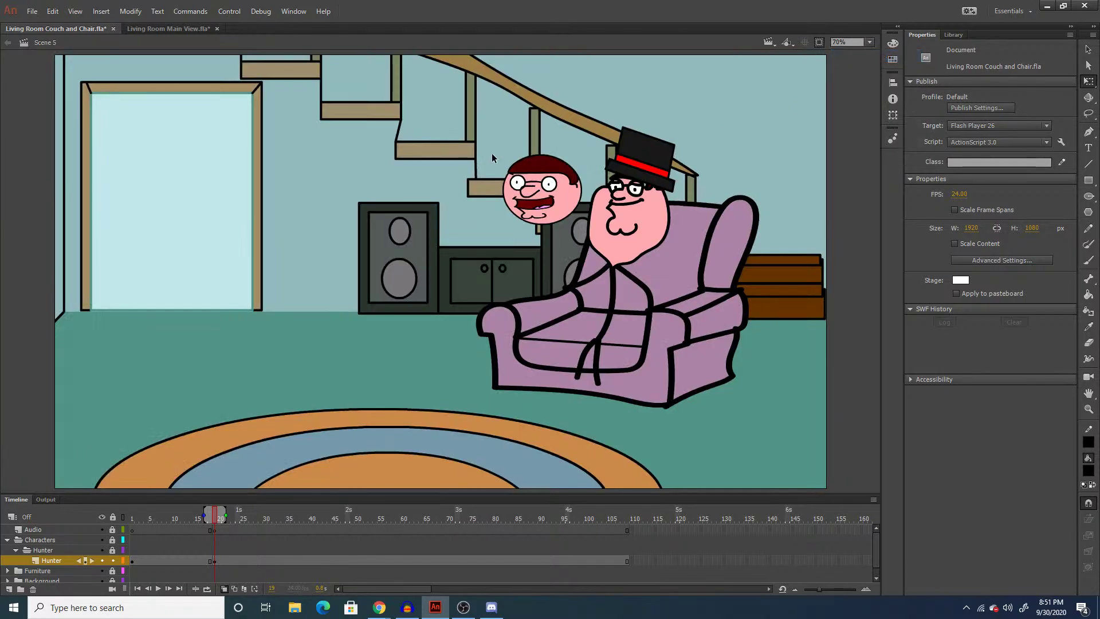
drag(491, 153, 533, 227)
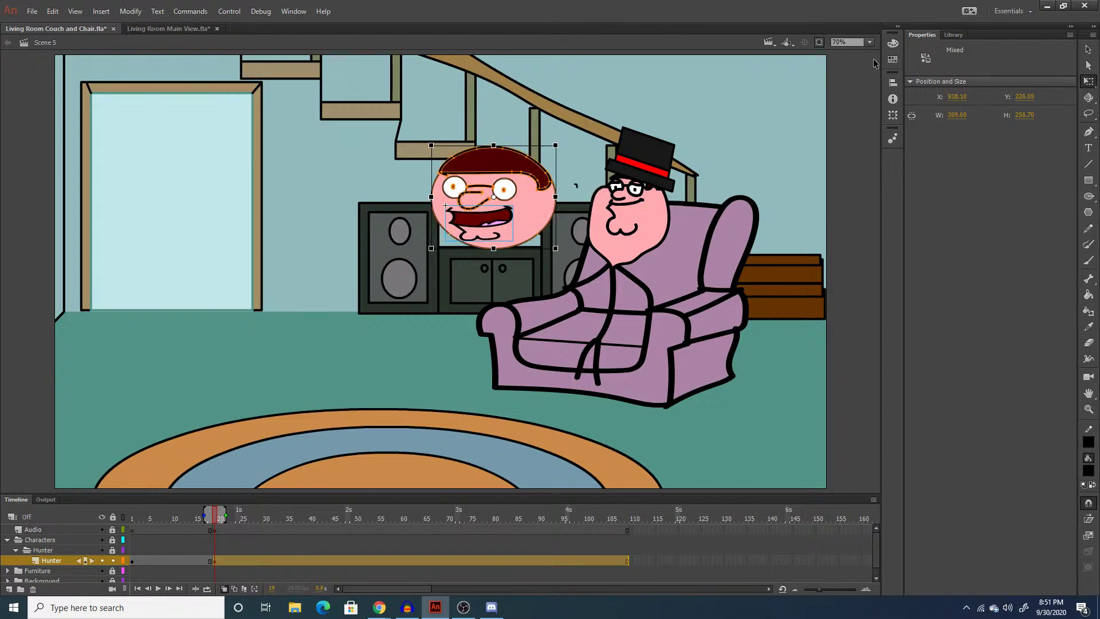
click(528, 133)
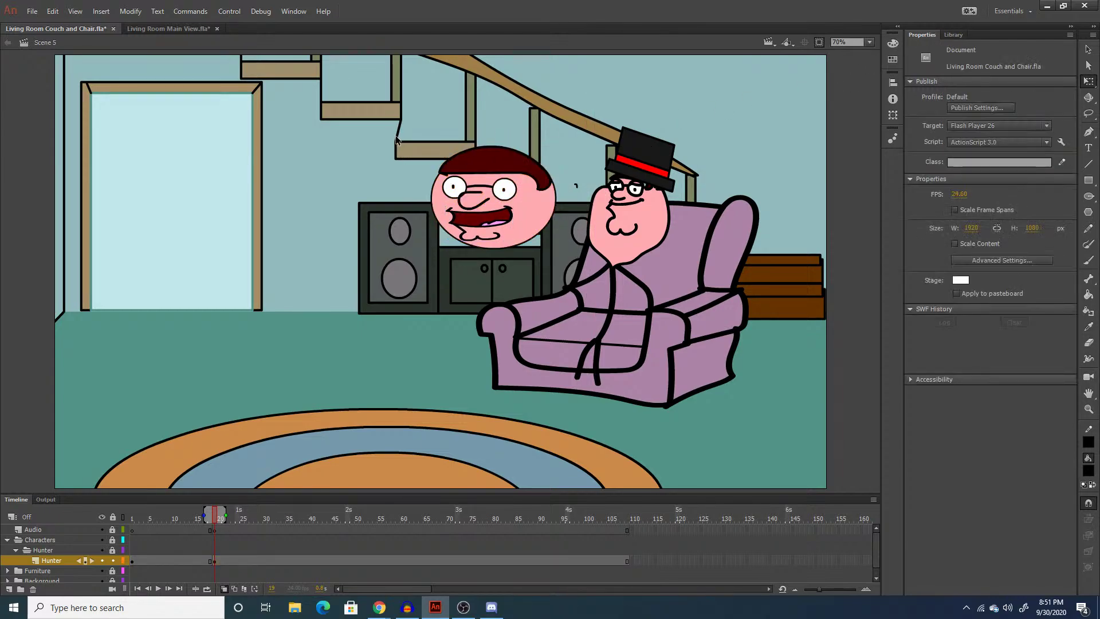
Delete the small stray stroke left behind between the new head and the seated figure.
drag(395, 135, 563, 253)
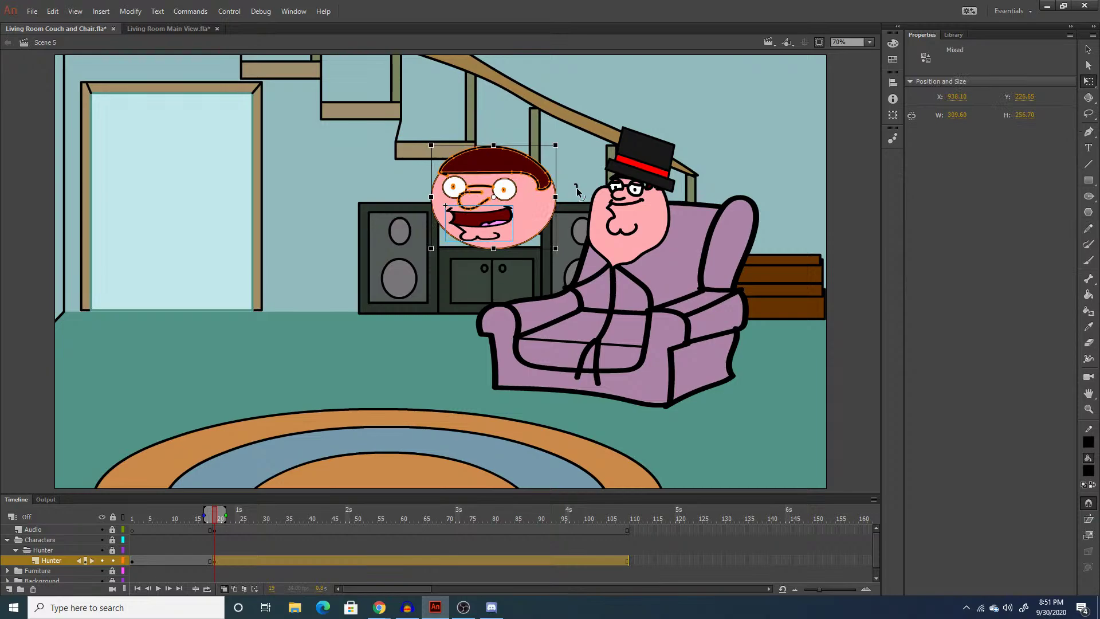
click(576, 187)
key(Delete)
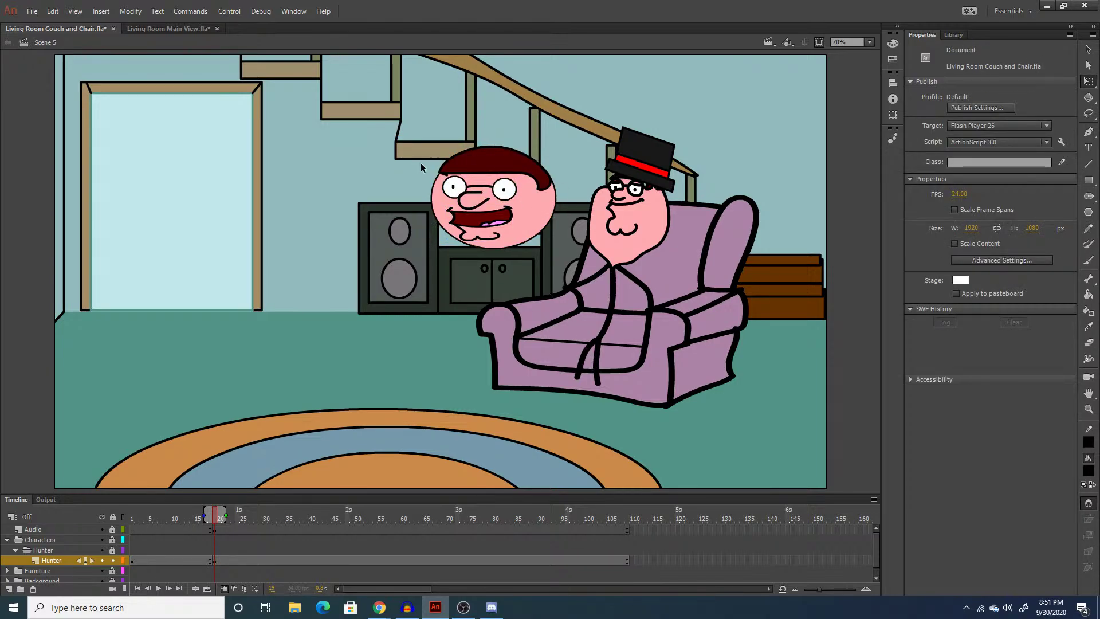
On frame 19, move the top hat aside above the armchair and delete the seated figure's old head.
click(156, 560)
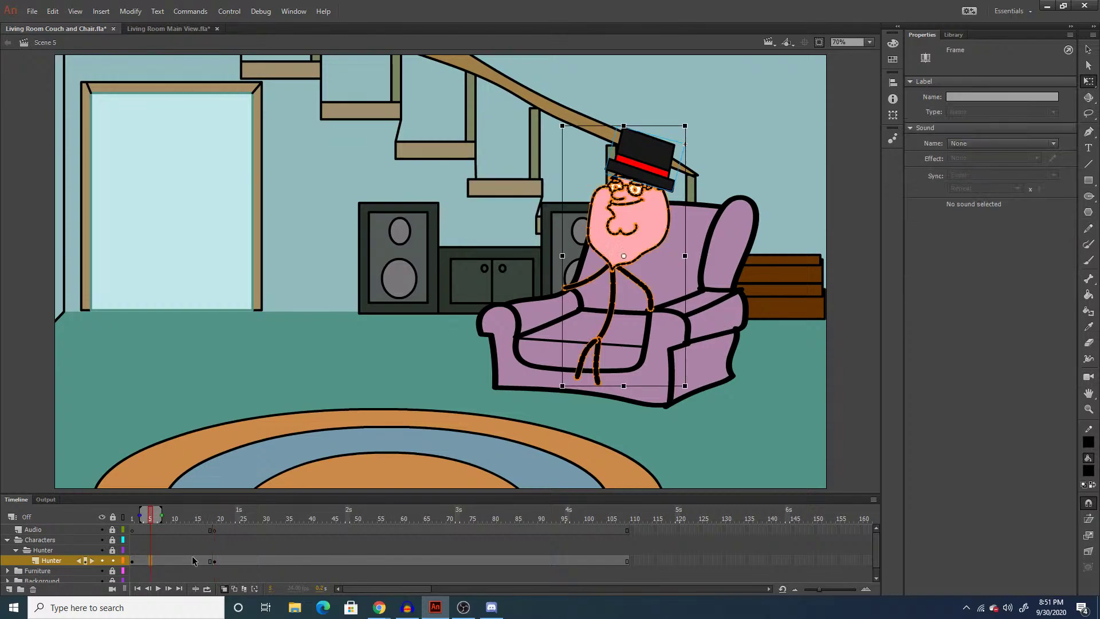
click(216, 561)
click(620, 207)
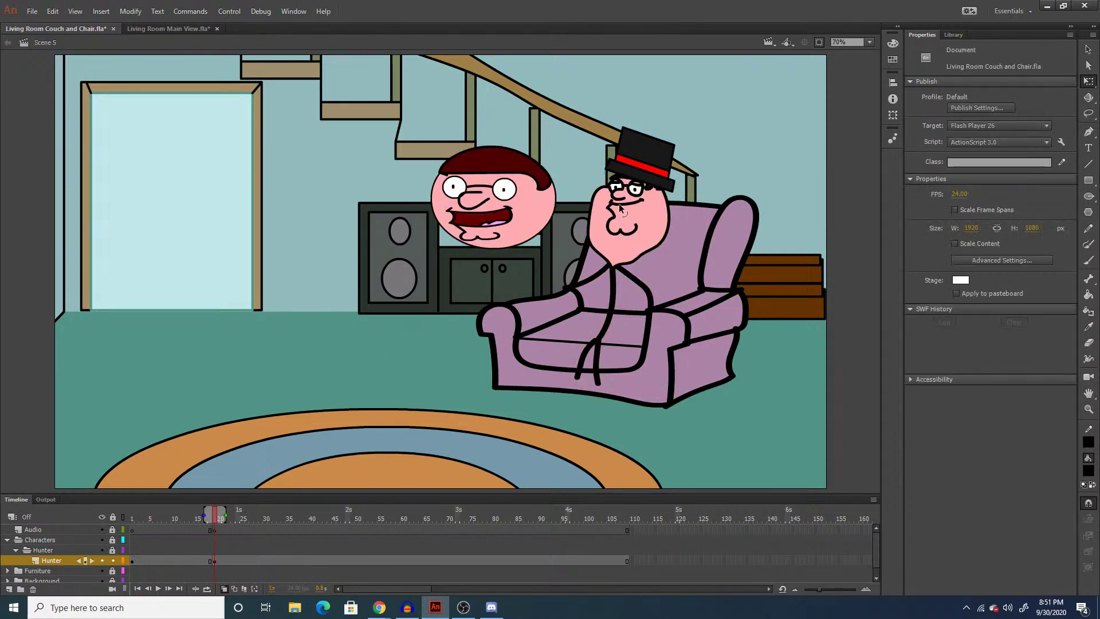
drag(588, 182, 654, 212)
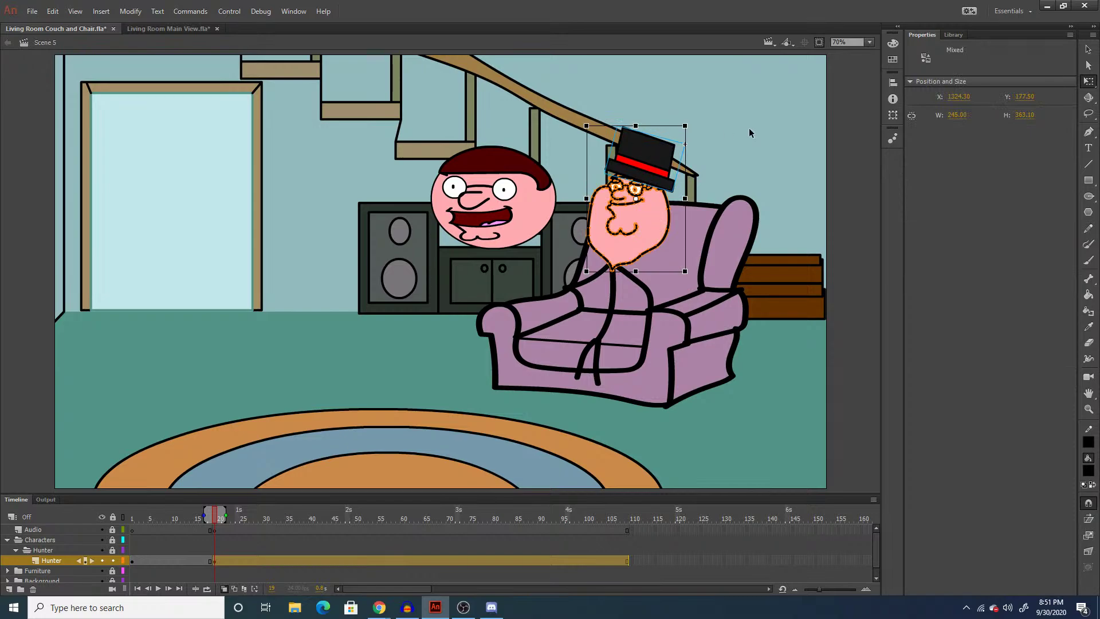
click(624, 160)
click(693, 225)
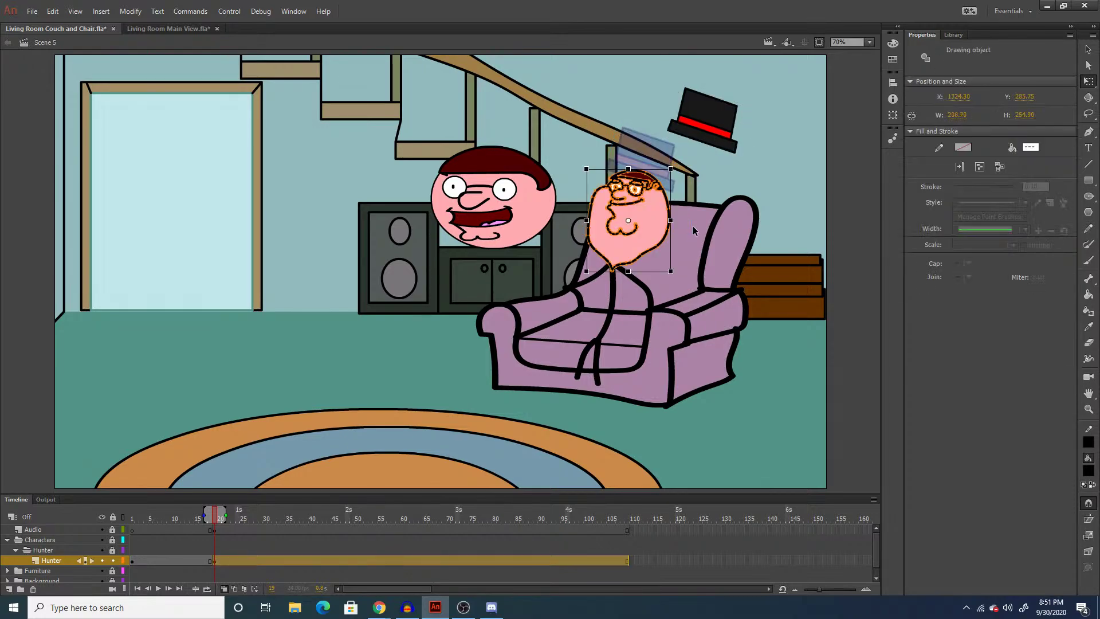
Scale the whole new head down to about 207 by 189 px and place it on the seated figure's neck.
click(401, 140)
drag(401, 139, 554, 251)
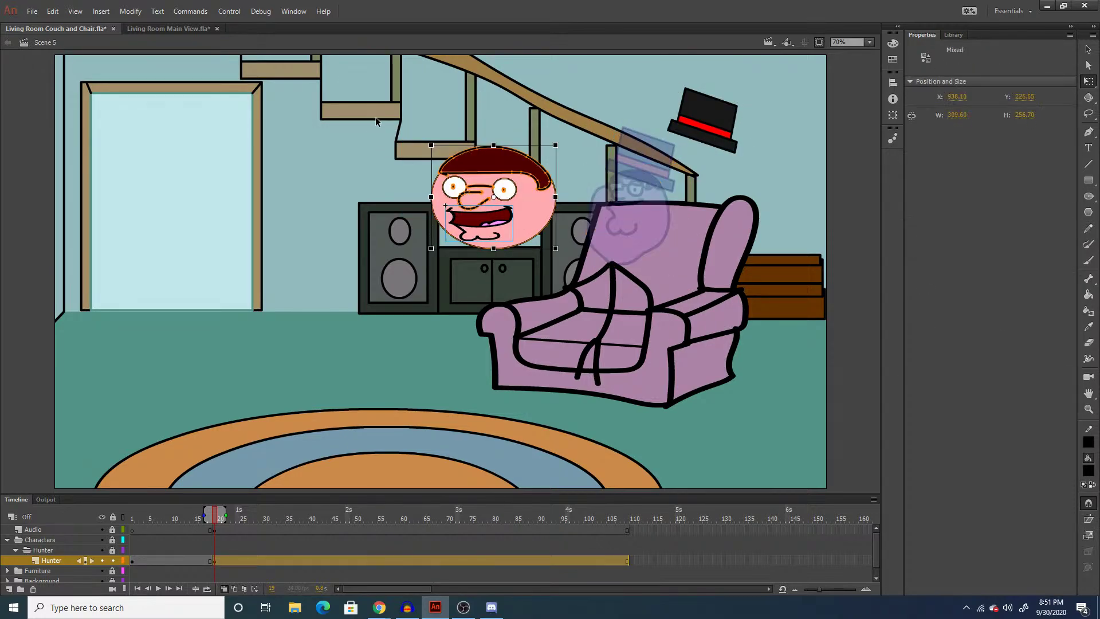
drag(370, 115, 599, 257)
drag(431, 146, 451, 155)
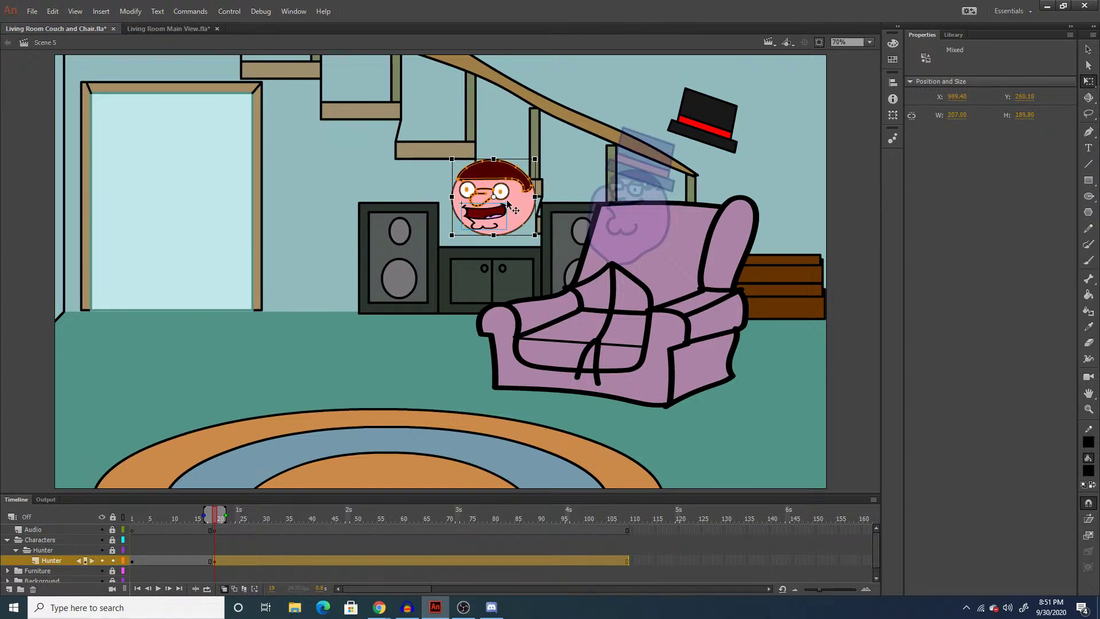
drag(504, 200, 605, 236)
click(540, 229)
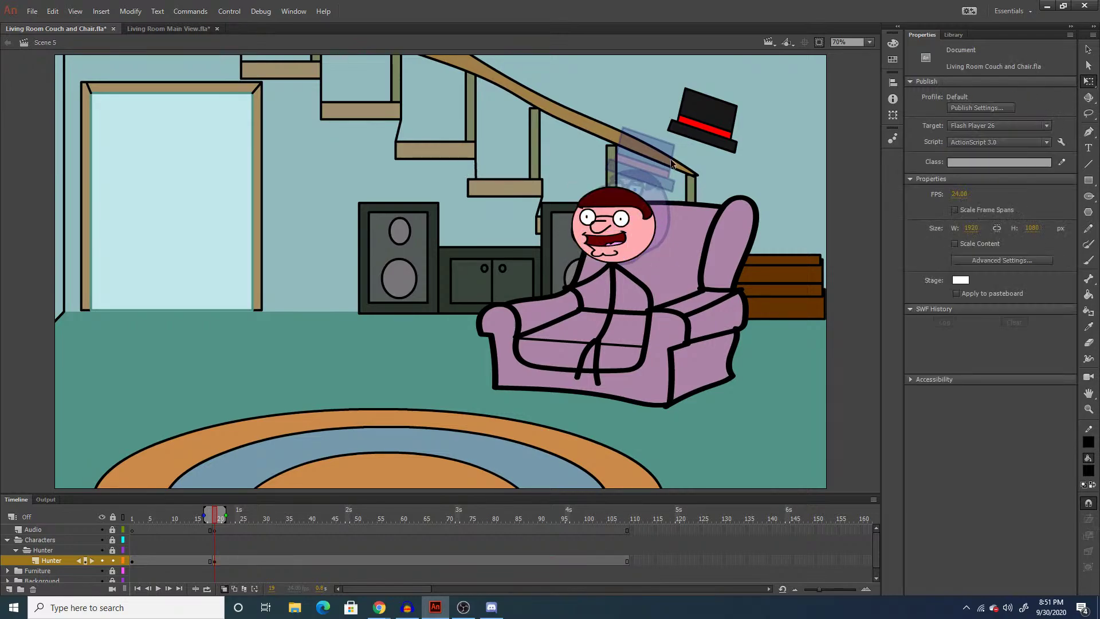
Place the top hat on the new head, bring it to the front, and enlarge it slightly.
drag(714, 132, 636, 184)
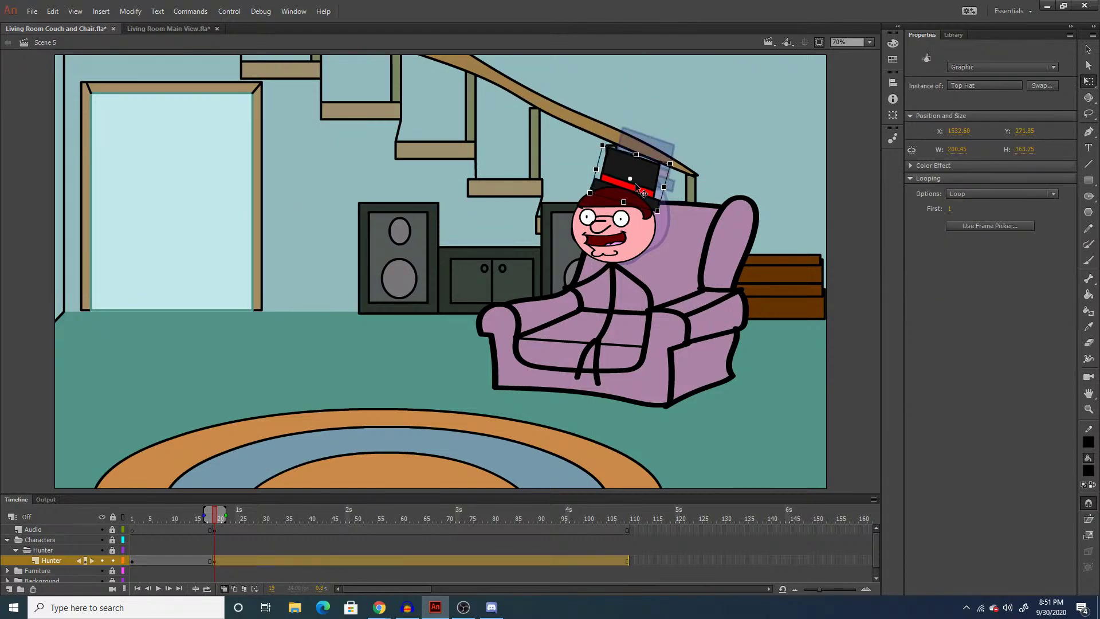
key(ctrl+shift+Up)
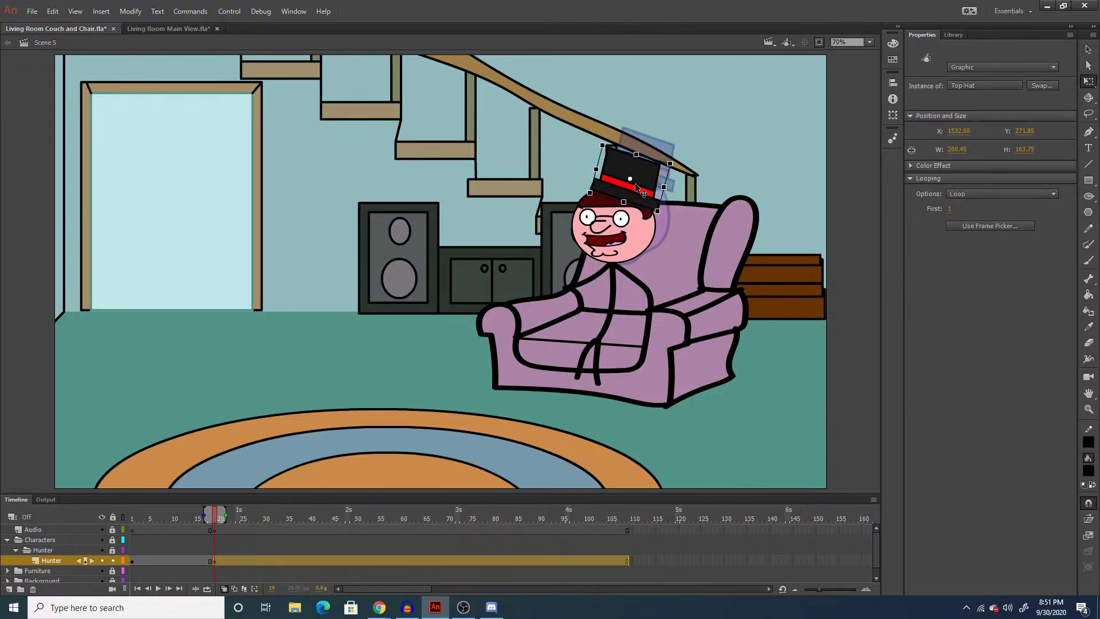
drag(657, 211, 673, 219)
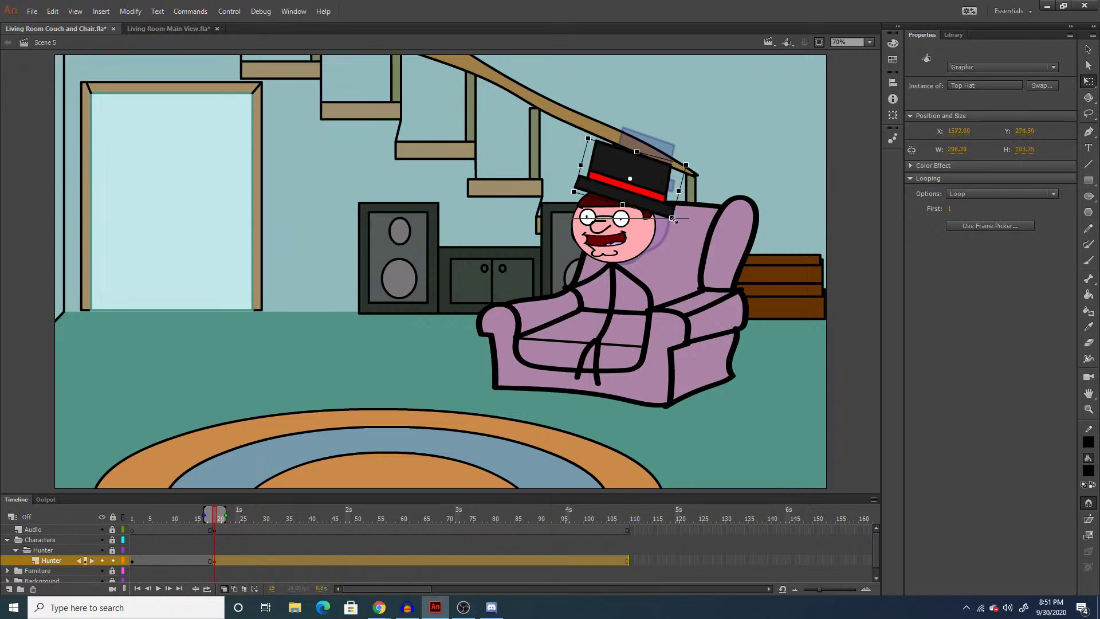
click(549, 266)
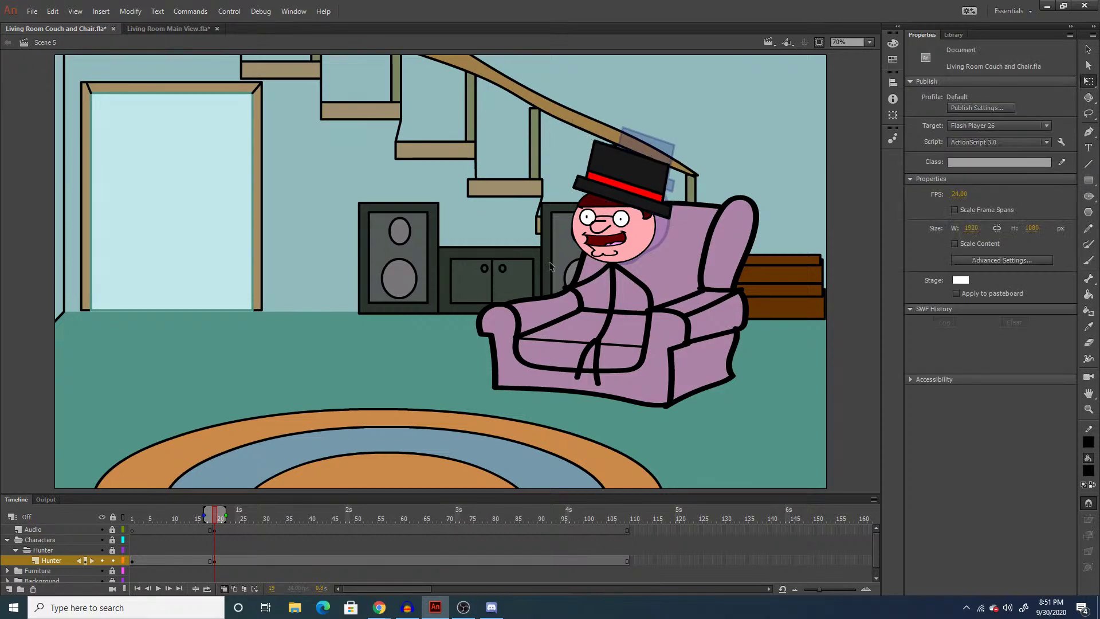
key(z)
click(614, 257)
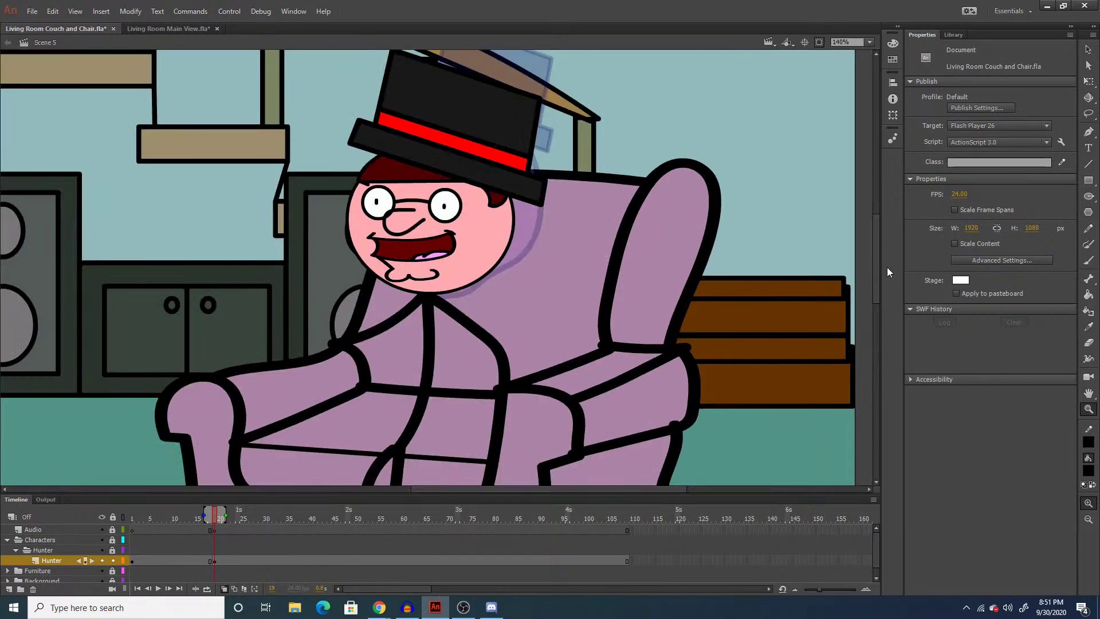
drag(876, 265, 878, 257)
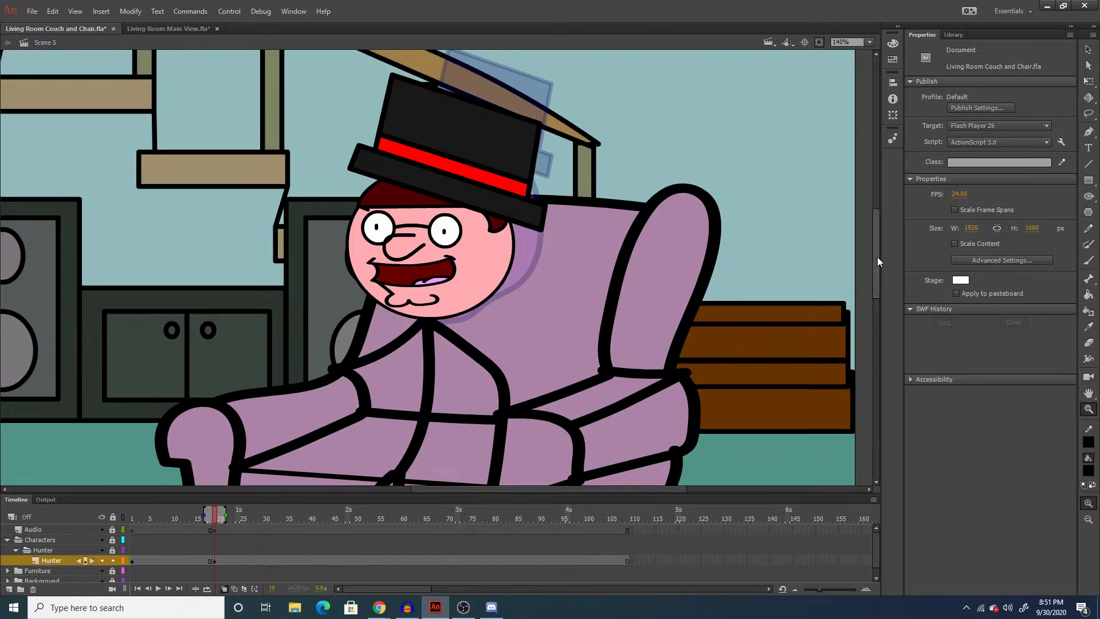
click(870, 43)
click(859, 53)
Export the current frame as a 1920 by 1080 px JPEG image named "Peter Griffin Sticktoon'd".
click(32, 12)
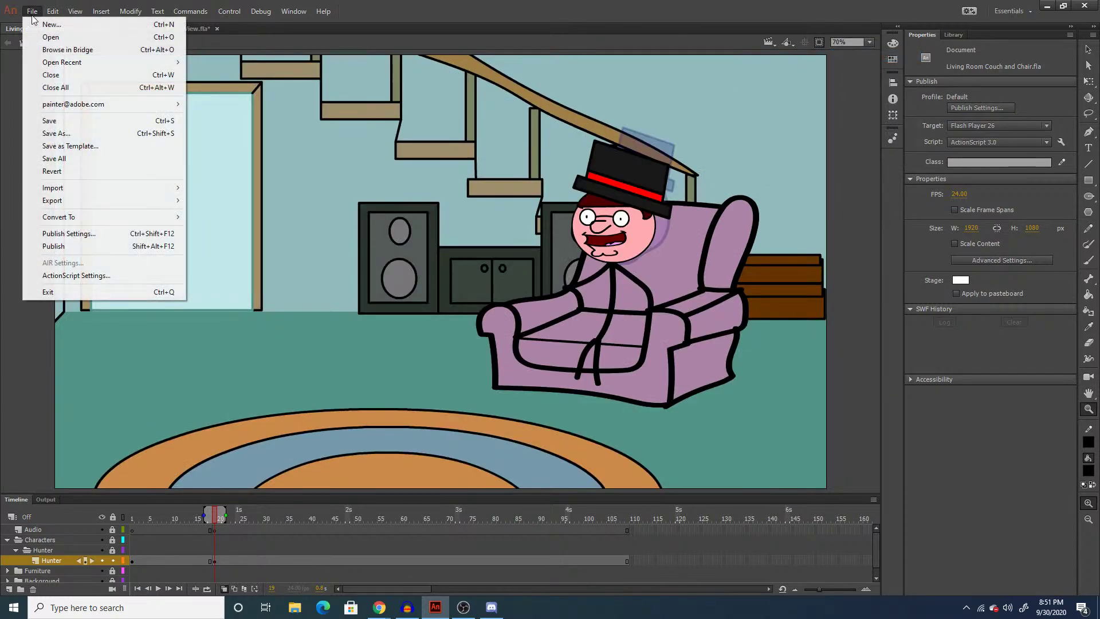
mouse_move(146, 201)
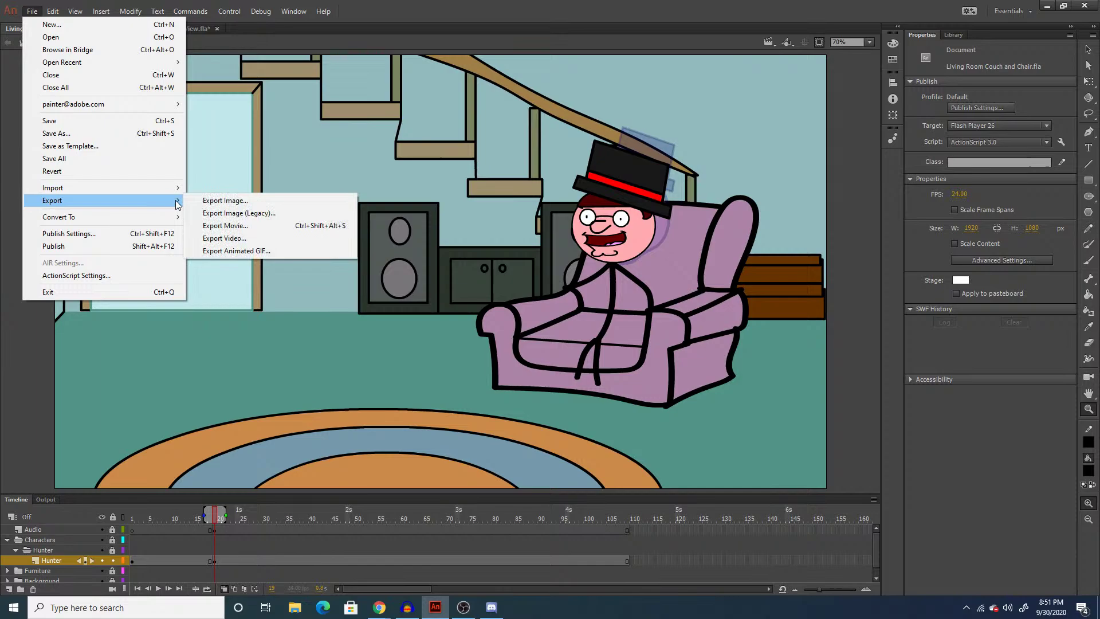
click(226, 213)
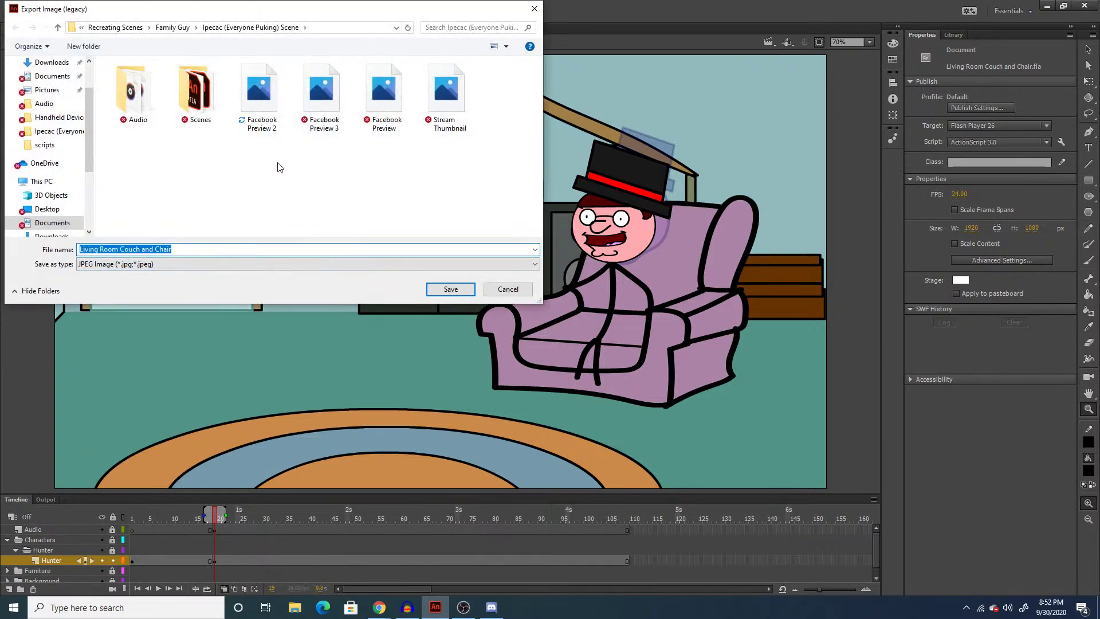
text(Pe)
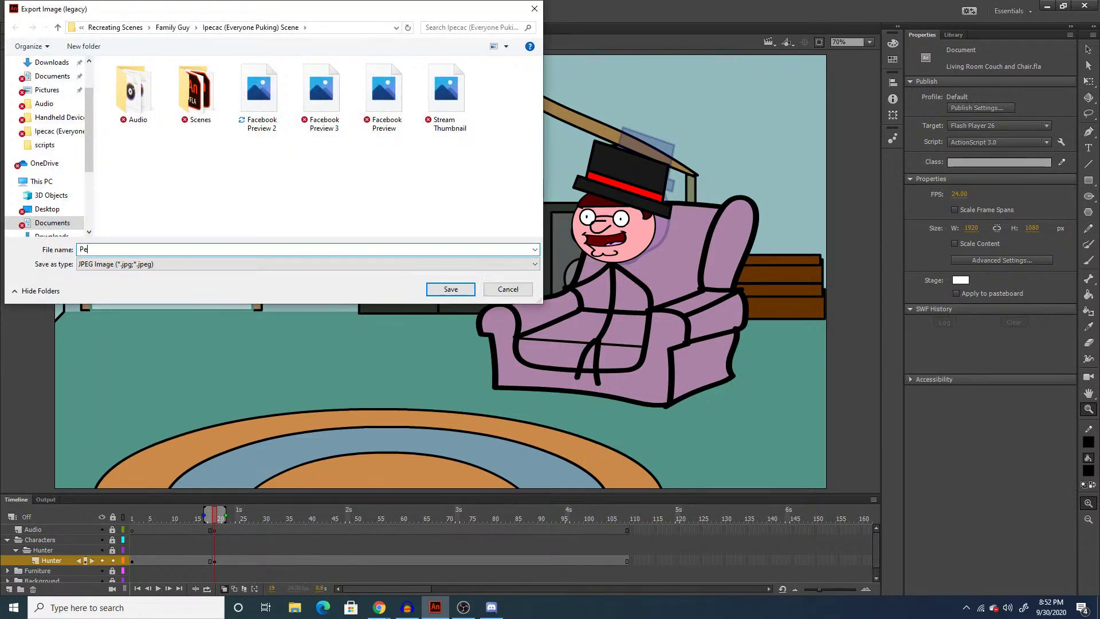
text(ter Griffin Sticktoon'd)
key(Return)
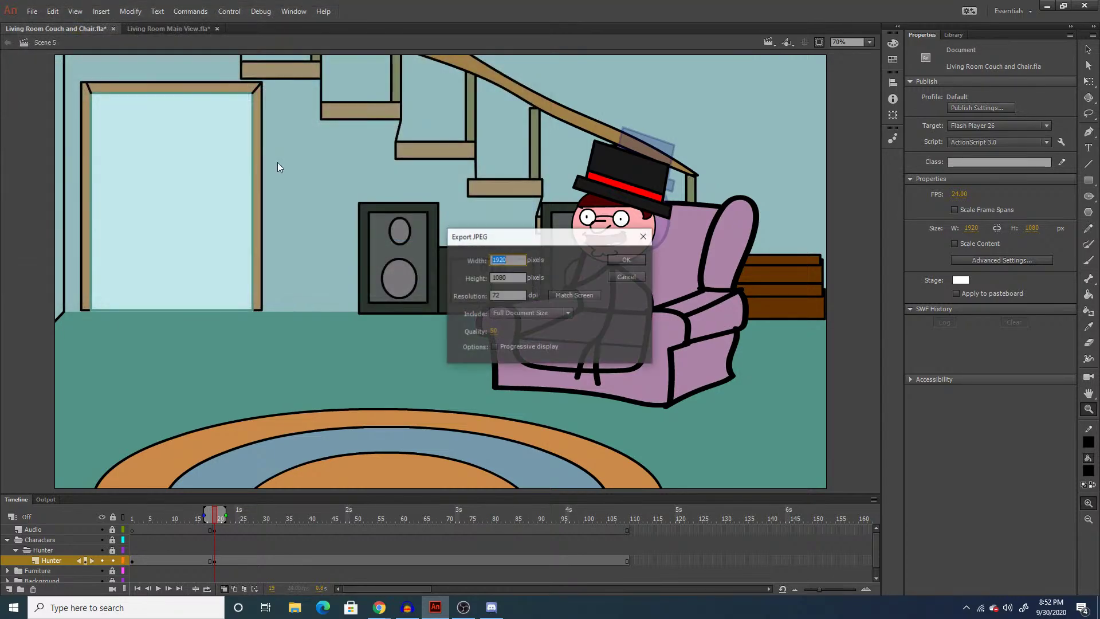
key(Return)
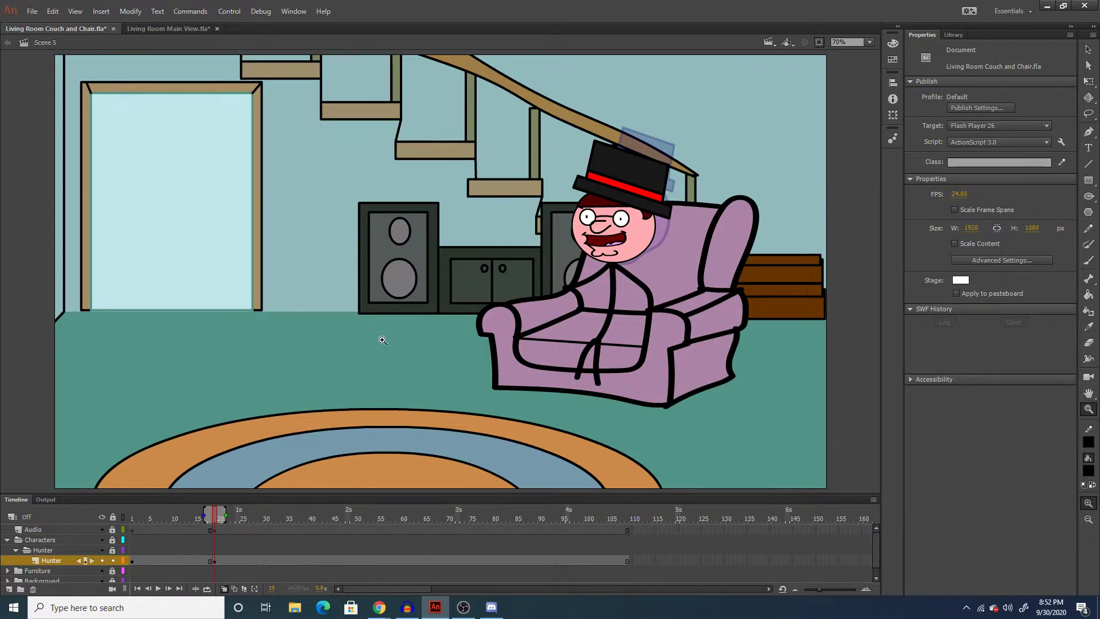
Shift the Audio layer's second keyframe one frame earlier to frame 18 and add the S5C1.wav sound there.
click(211, 531)
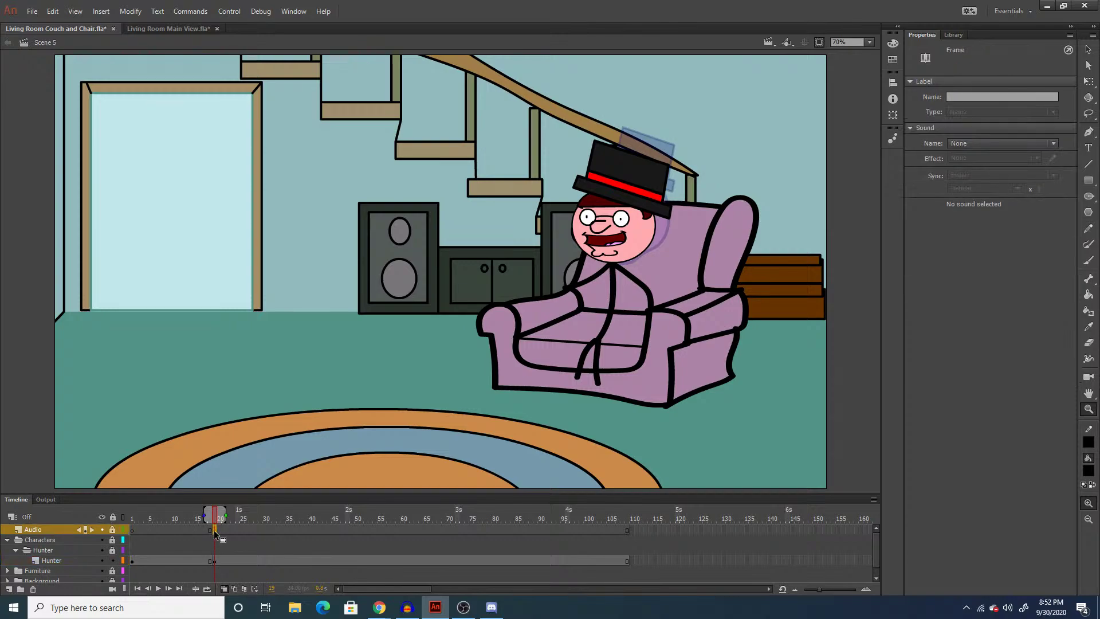
drag(210, 531, 205, 530)
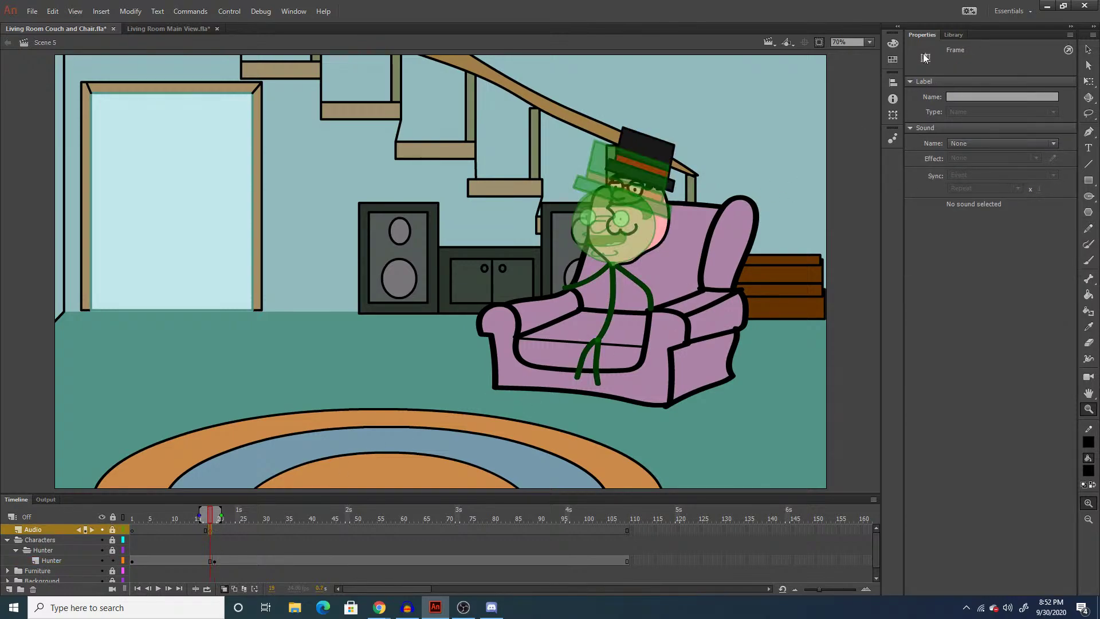
click(953, 35)
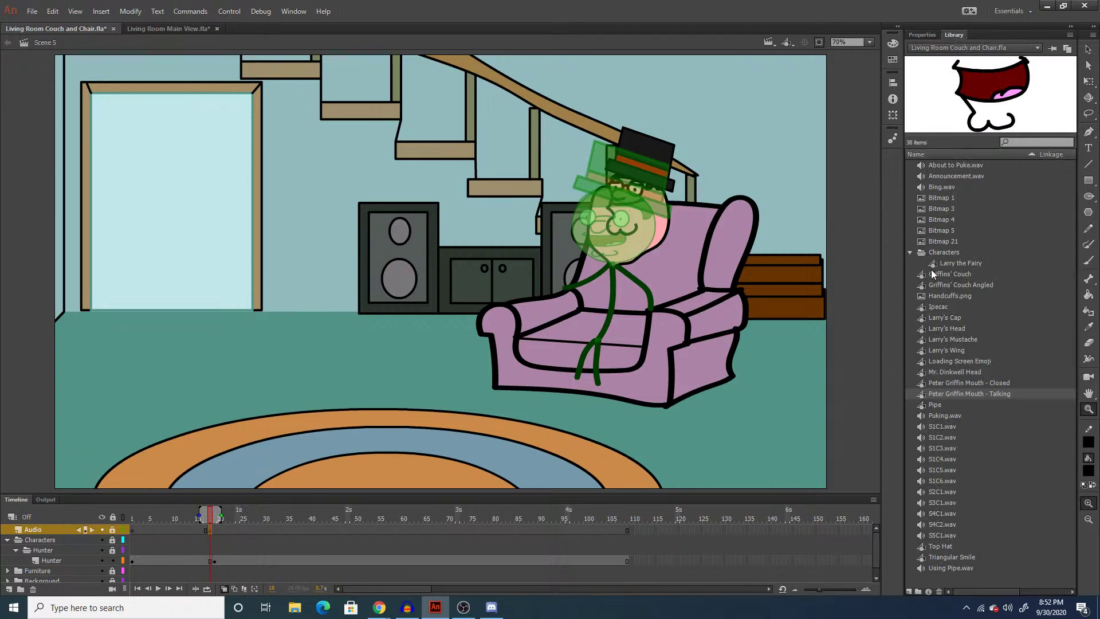
click(947, 261)
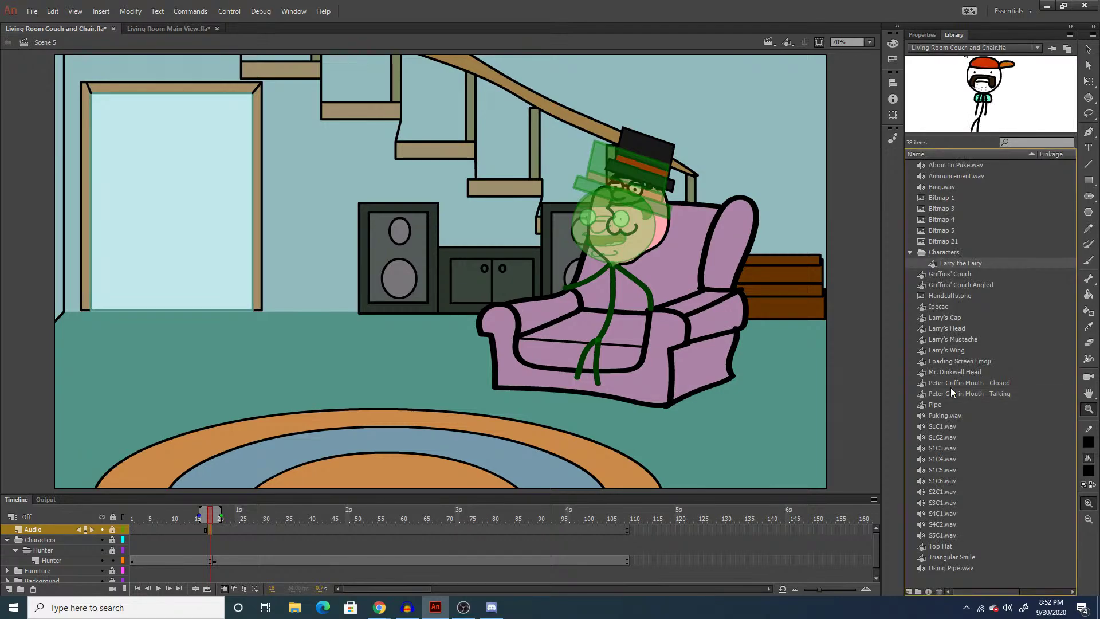
right_click(947, 535)
click(957, 499)
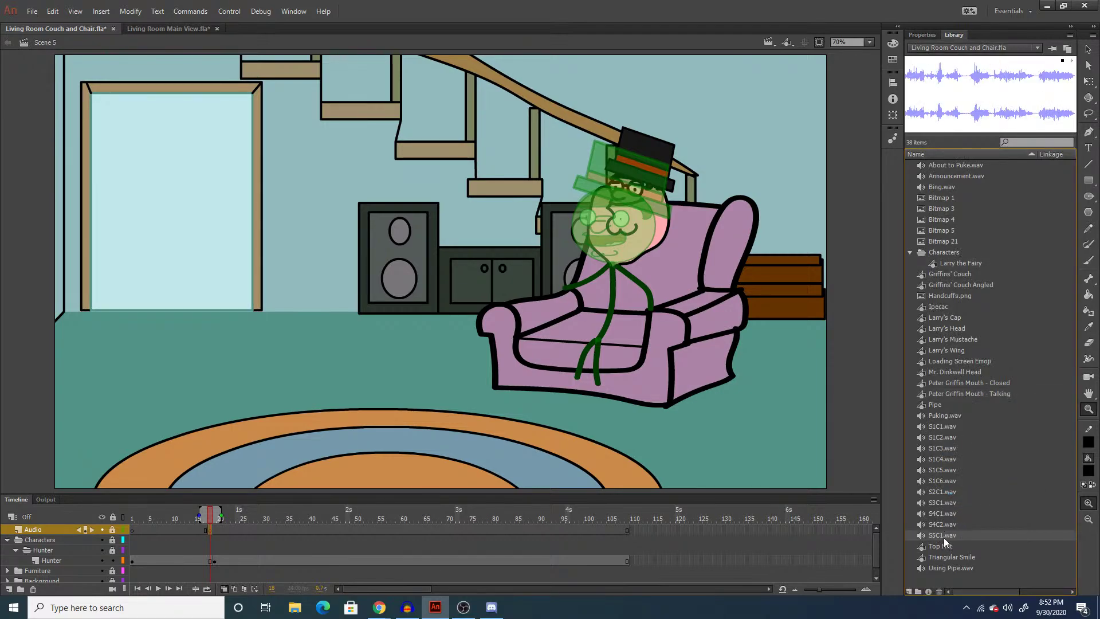
drag(943, 538, 621, 398)
Extend the scene's layers to about frame 195 so they cover the whole voice clip.
drag(666, 527, 694, 542)
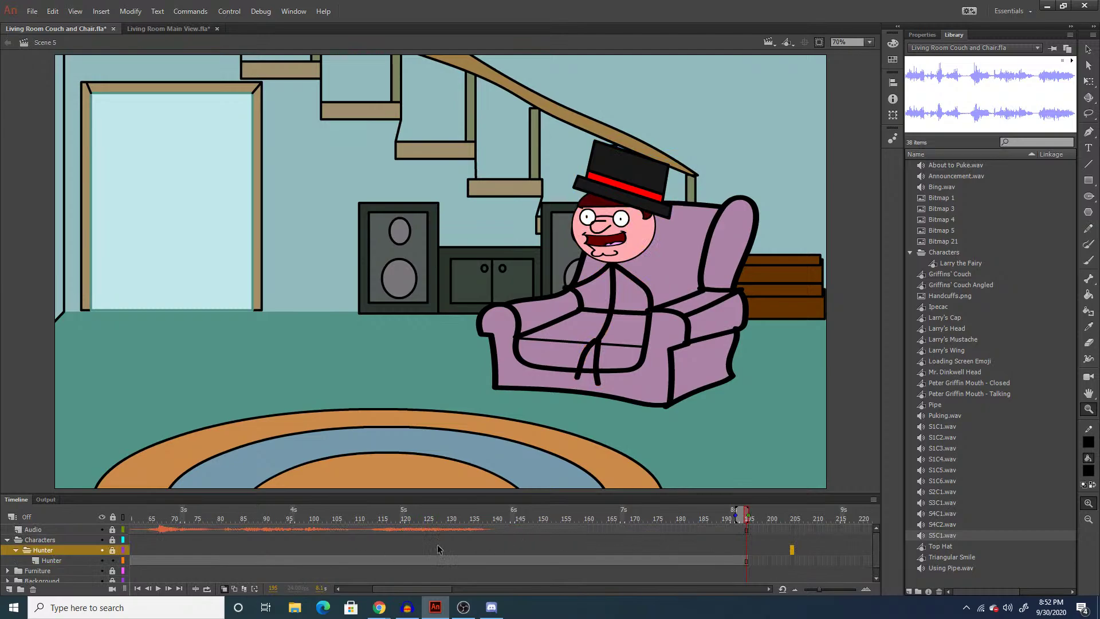
drag(443, 587, 387, 584)
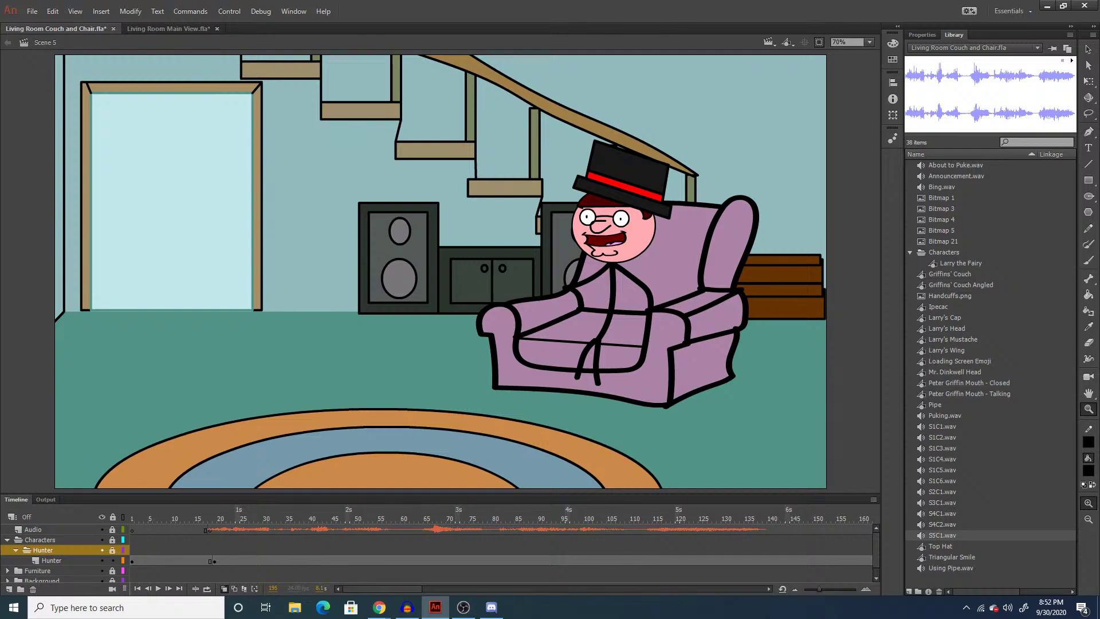
key(alt+Tab)
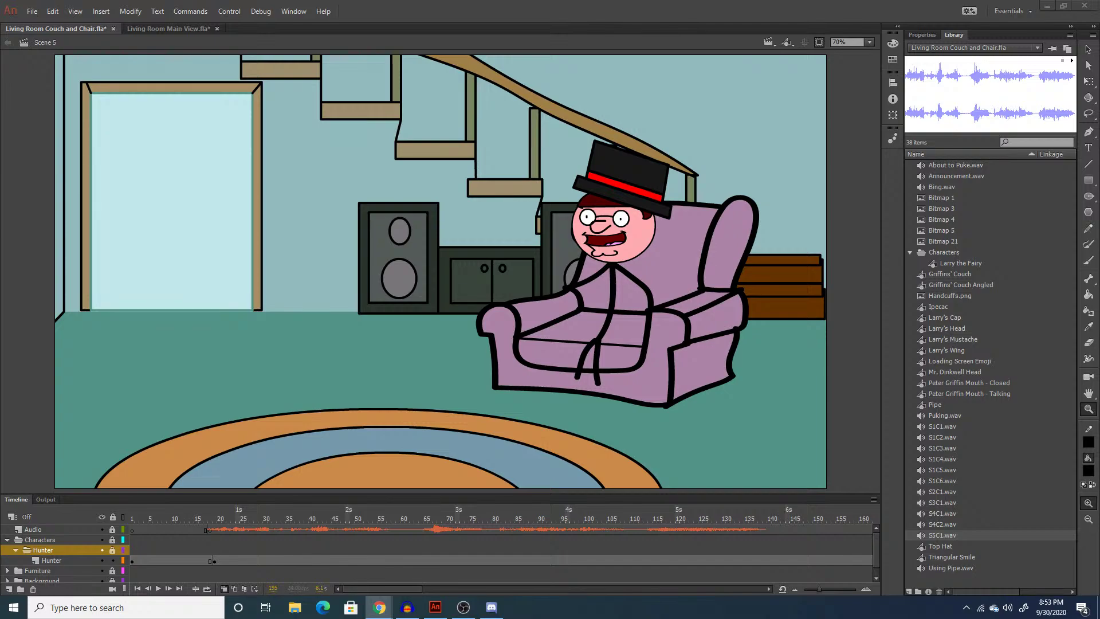
click(729, 275)
click(869, 42)
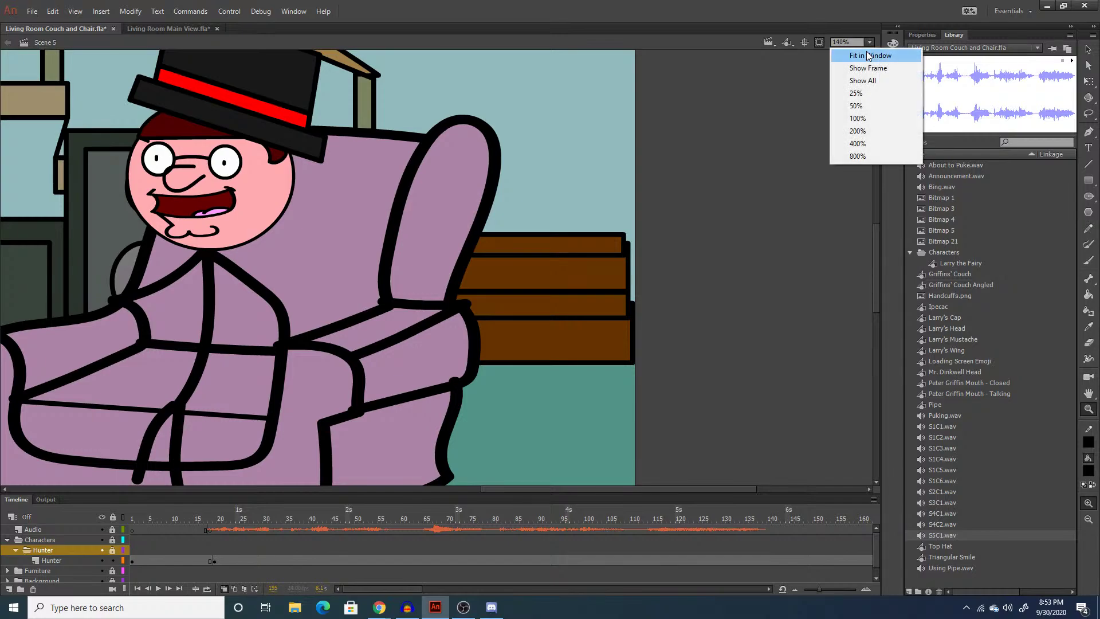
click(868, 55)
key(q)
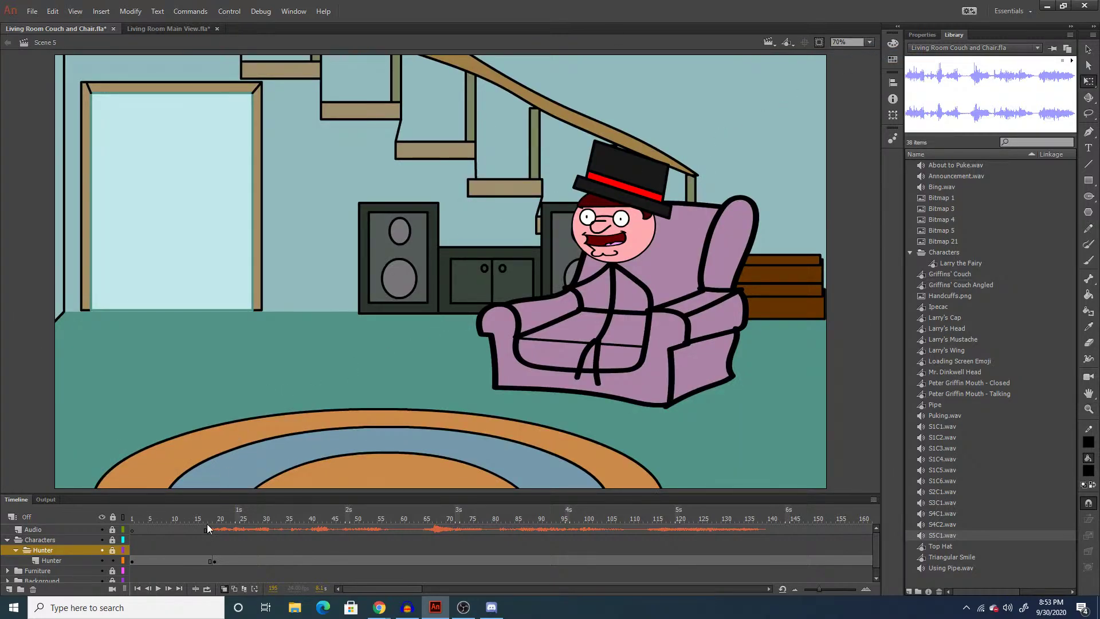
Add keyframes on the Hunter layer at frames 114 and 115, raising the character's head and hat slightly at frame 114.
key(Return)
click(652, 556)
click(652, 558)
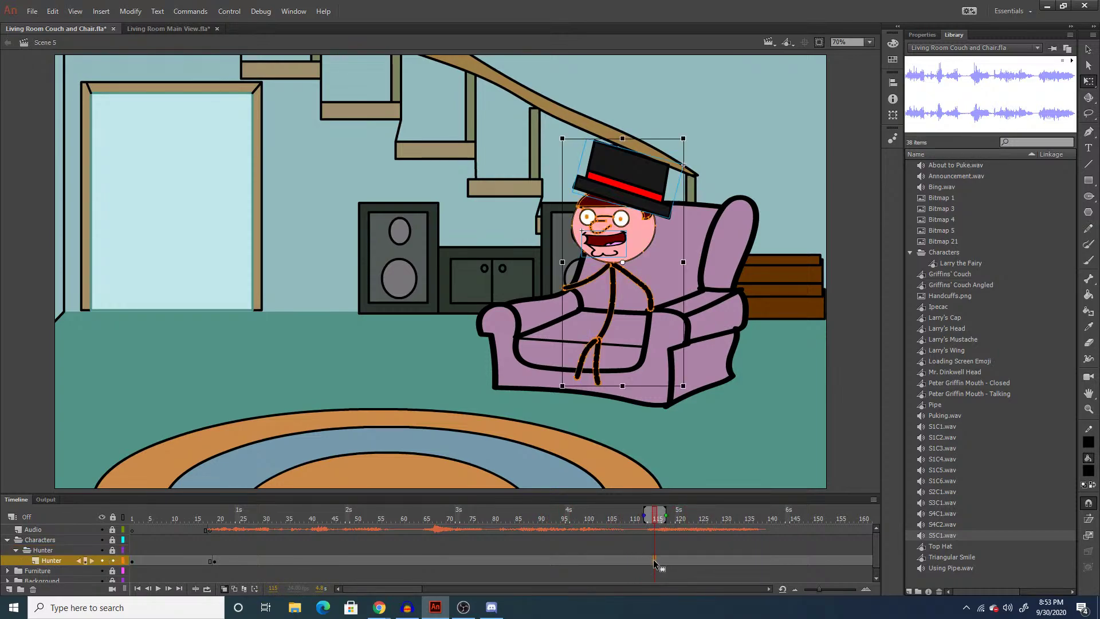
click(648, 561)
click(647, 238)
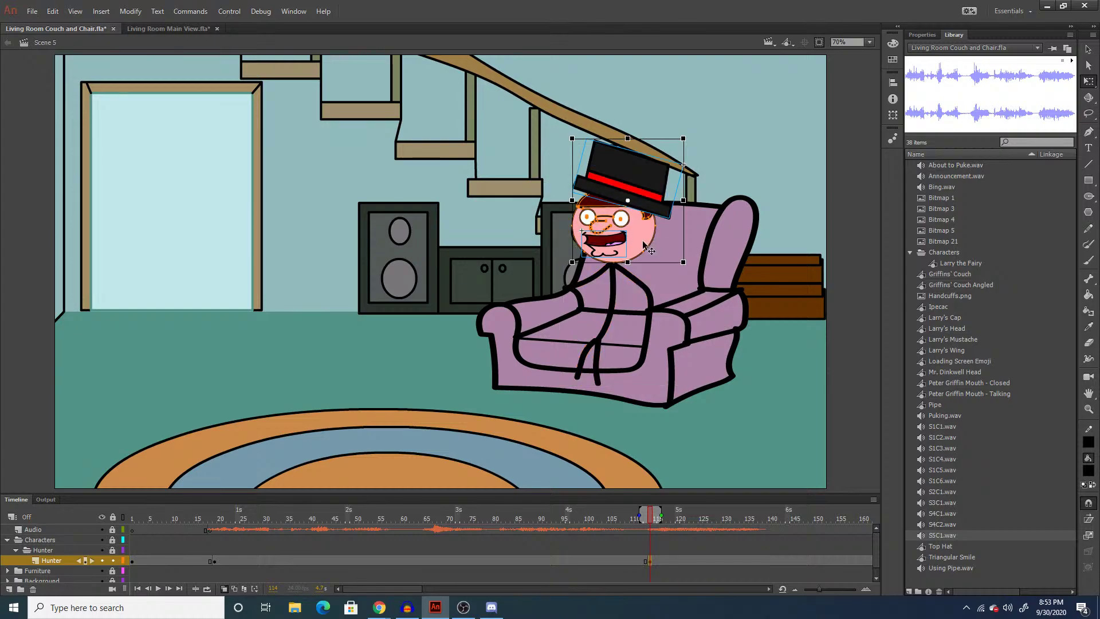
key(F6)
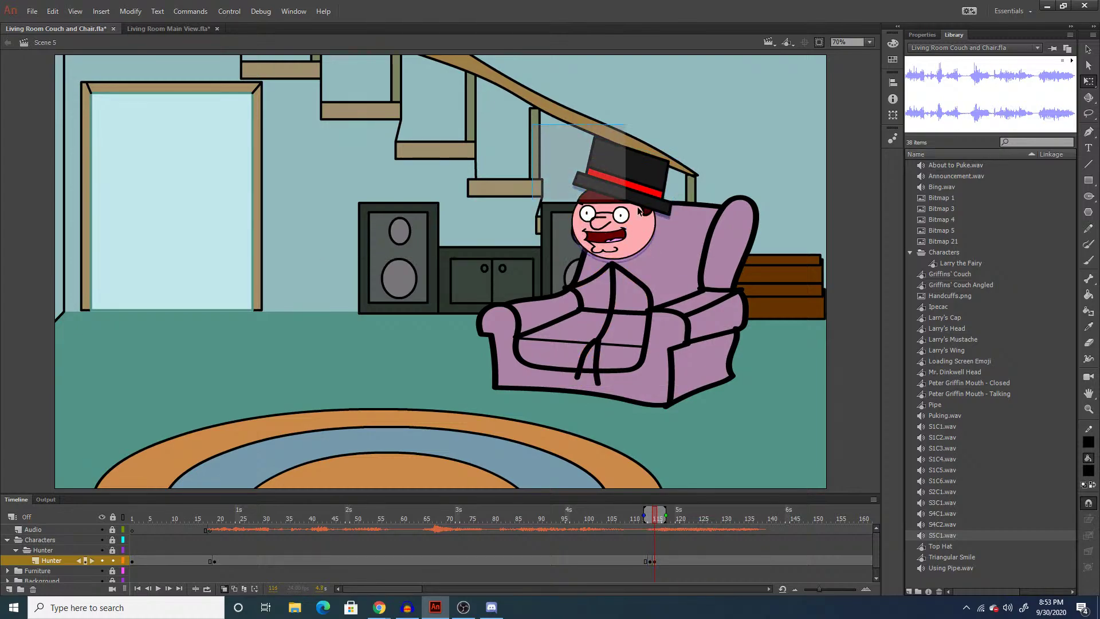
click(738, 474)
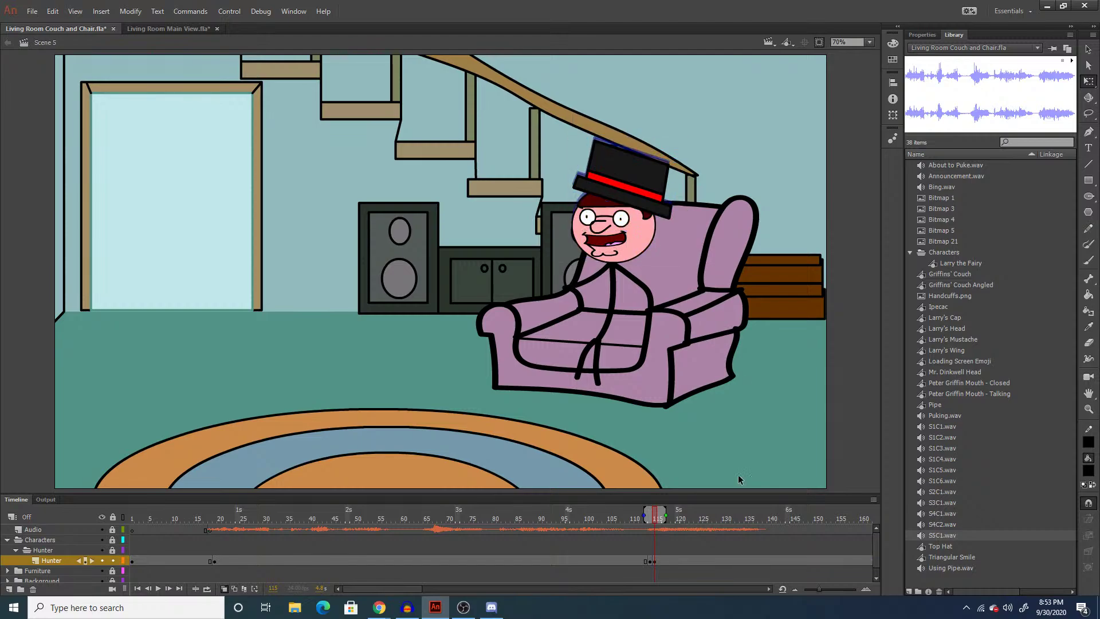
Repeat the two-frame head bob along the Hunter layer until the voice clip ends, at about frame 137.
click(653, 561)
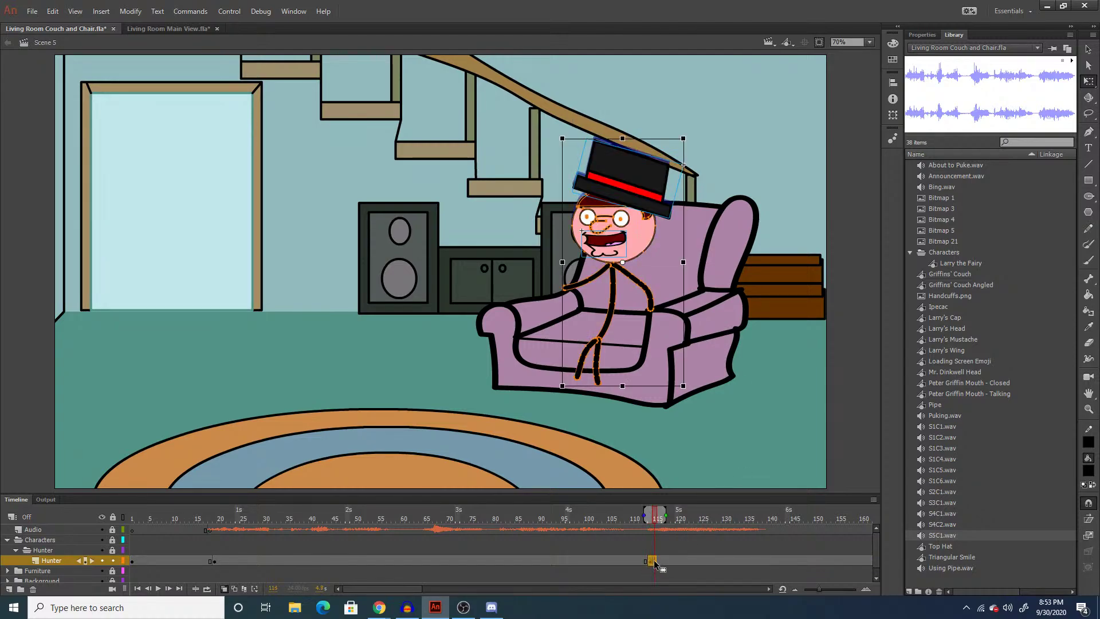
key(F6)
key(F6)
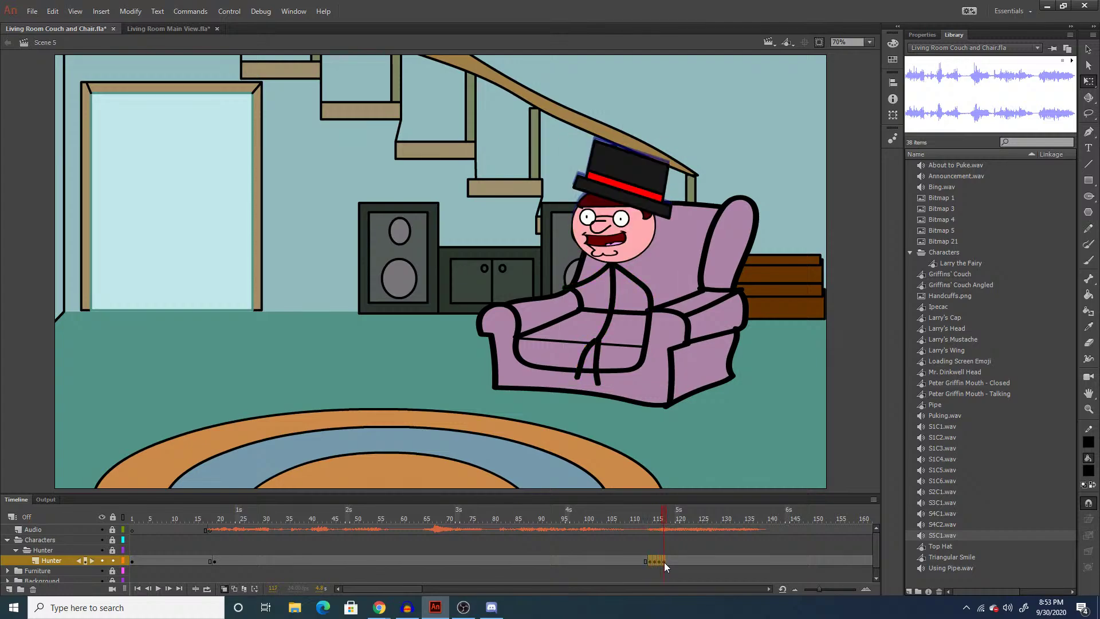
click(662, 561)
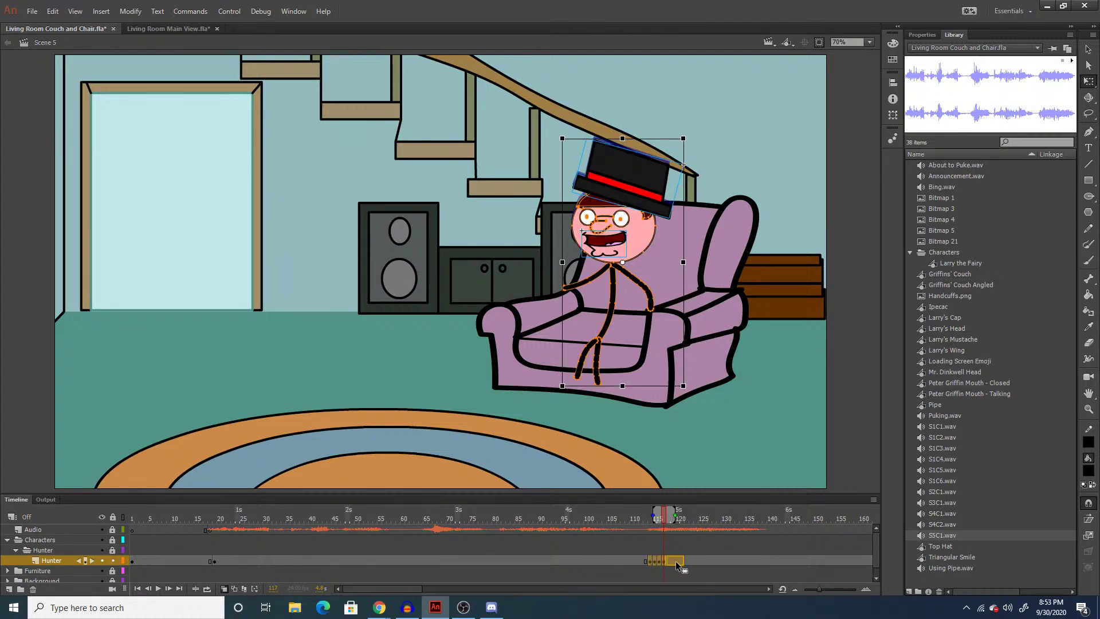
key(F6)
drag(653, 563, 731, 559)
Play the scene to check the talking animation, and remove the surplus frames after about frame 160 from all layers.
click(590, 551)
key(Return)
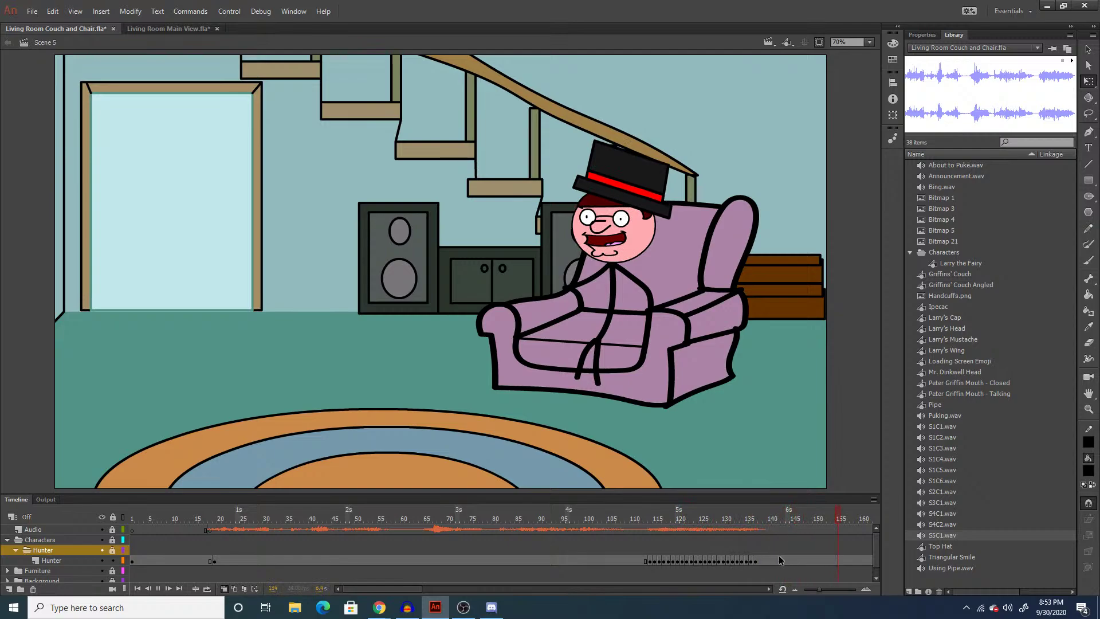
key(Return)
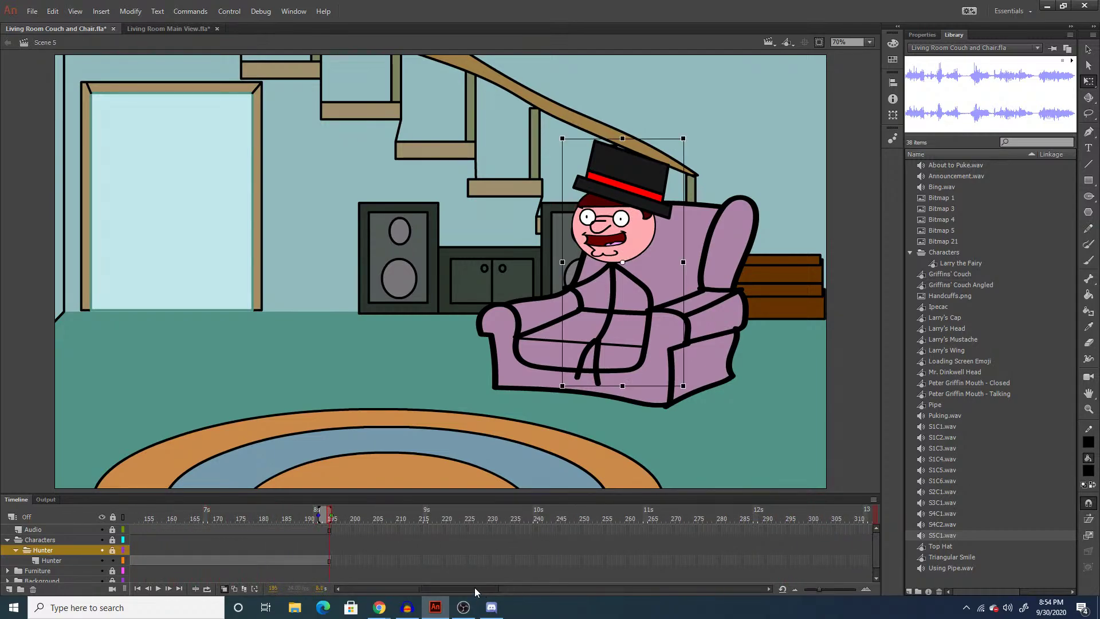
drag(466, 532, 615, 596)
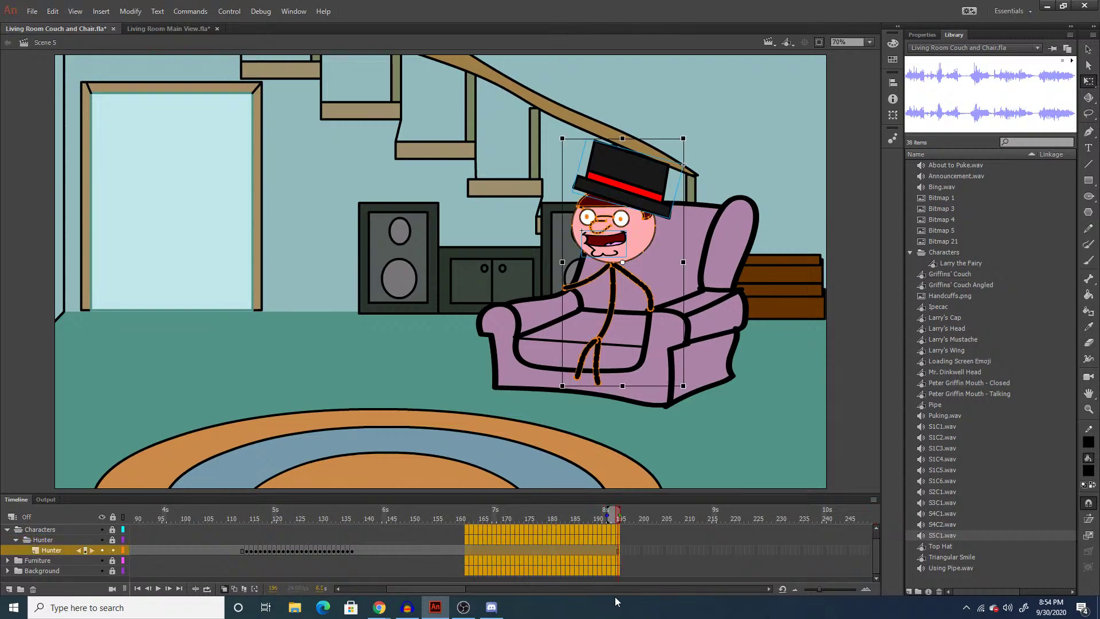
right_click(542, 550)
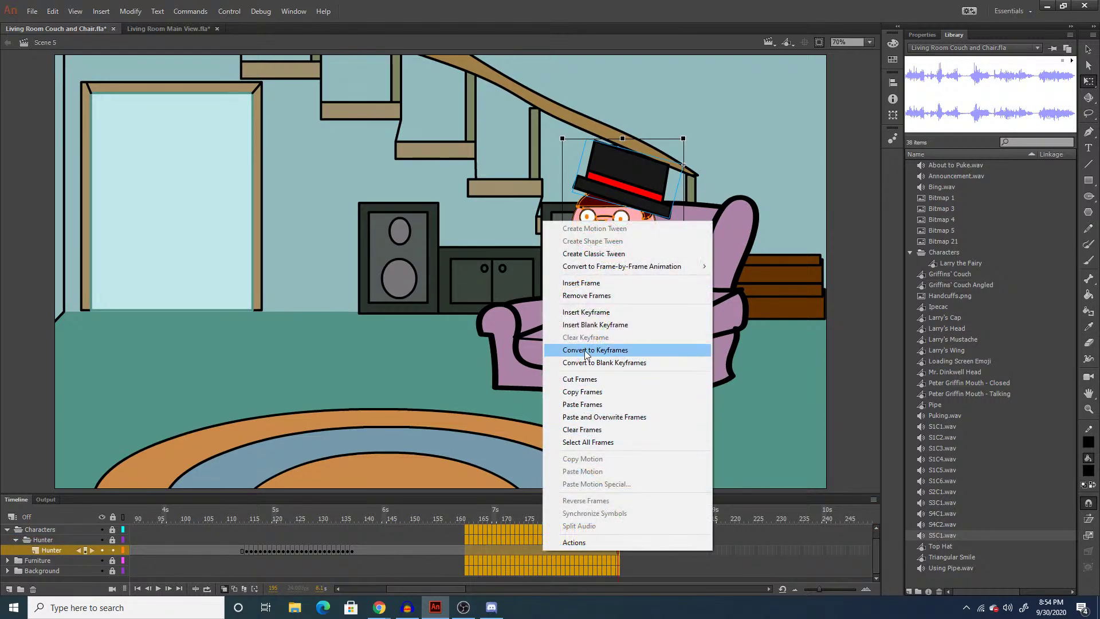
click(588, 296)
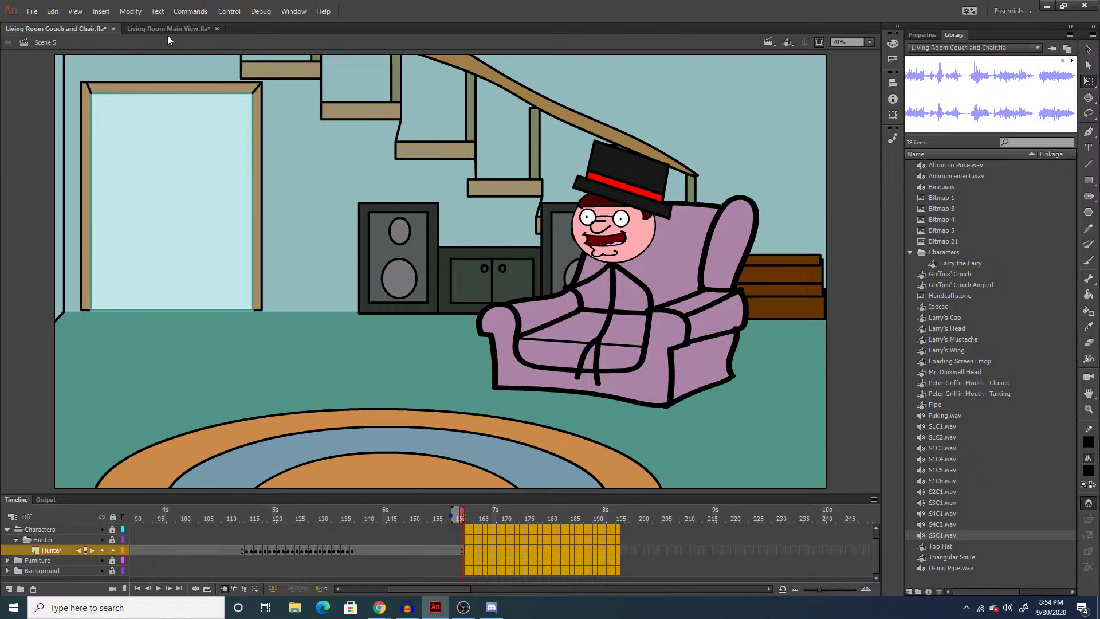
Insert a new empty scene after Scene 5 in the Living Room Couch and Chair document.
click(98, 12)
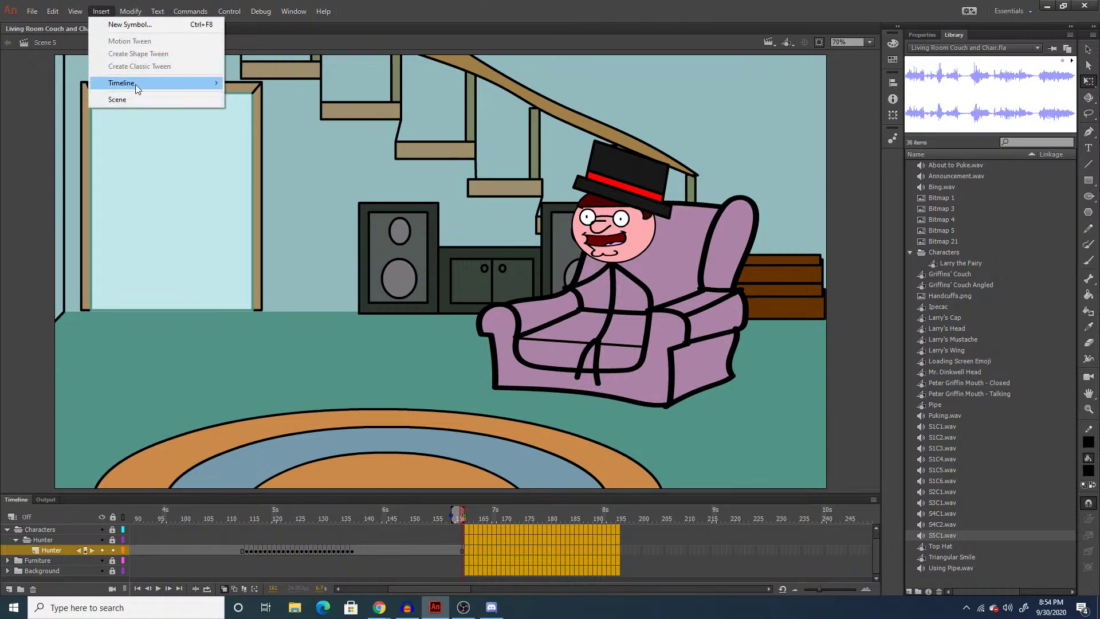
click(137, 96)
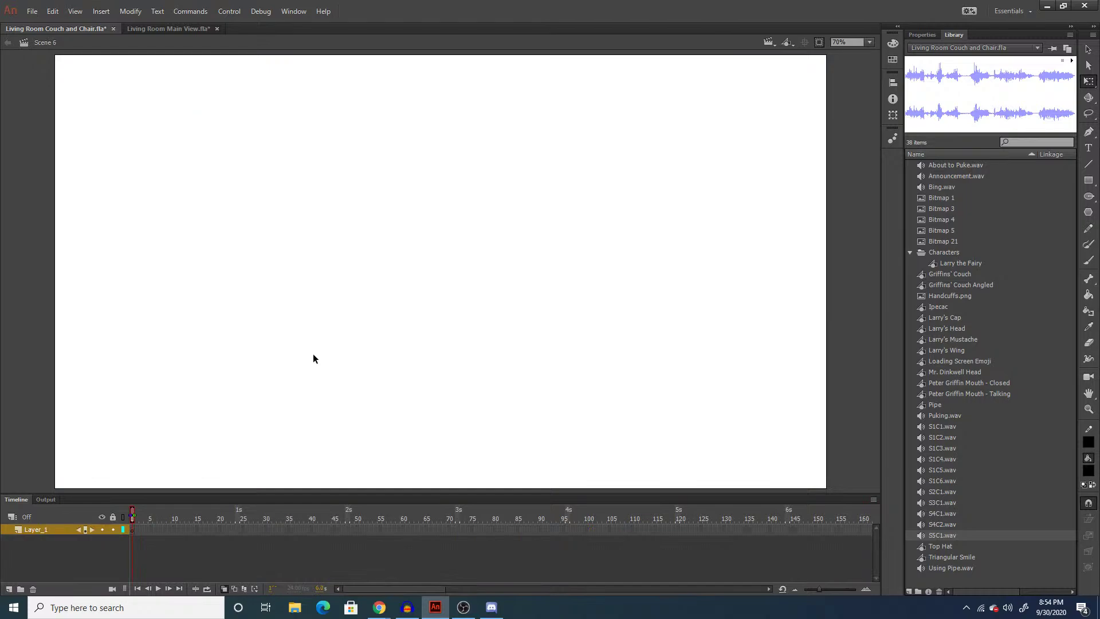
click(167, 28)
click(39, 27)
Copy the last frame of Scene 4 across the Characters, Furniture and Background layers.
click(768, 41)
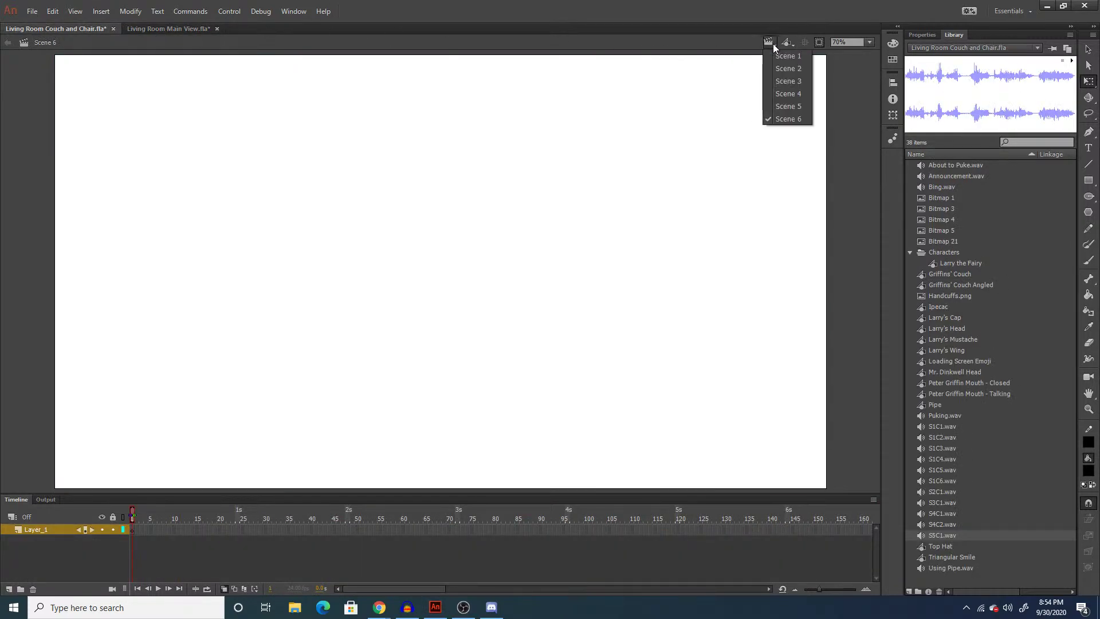
click(785, 94)
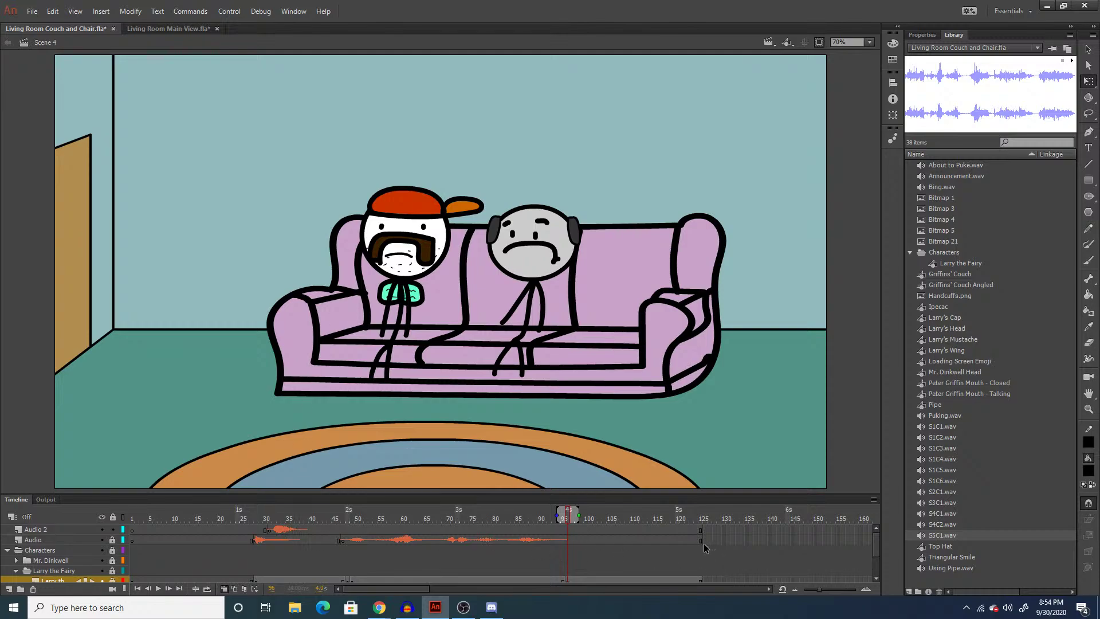
click(700, 580)
drag(697, 599, 696, 545)
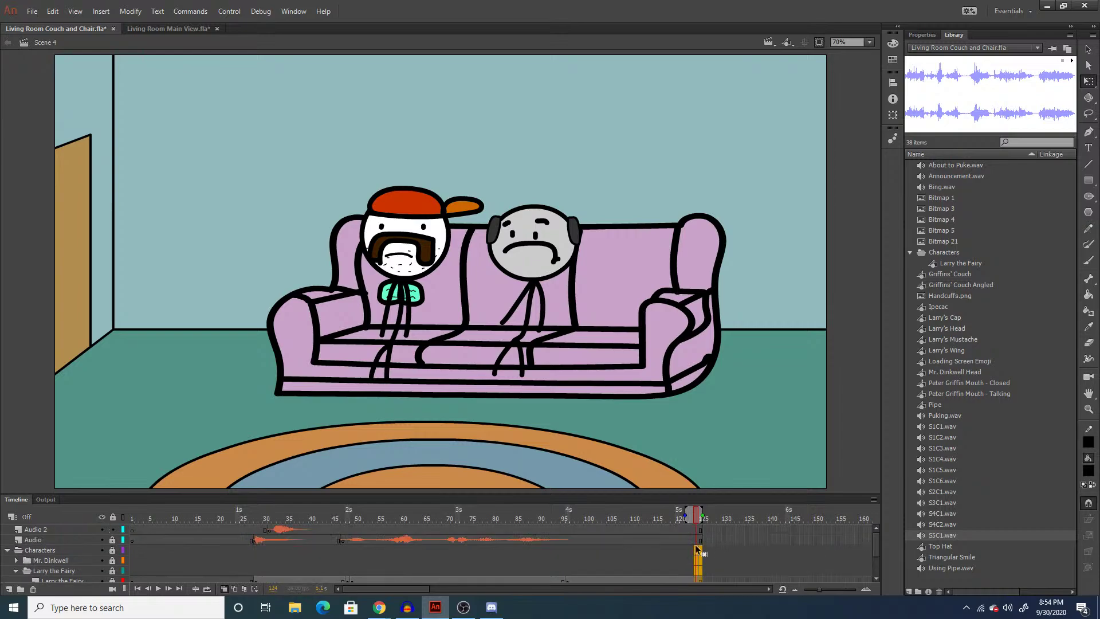
click(687, 550)
scroll(700, 554, down, 2)
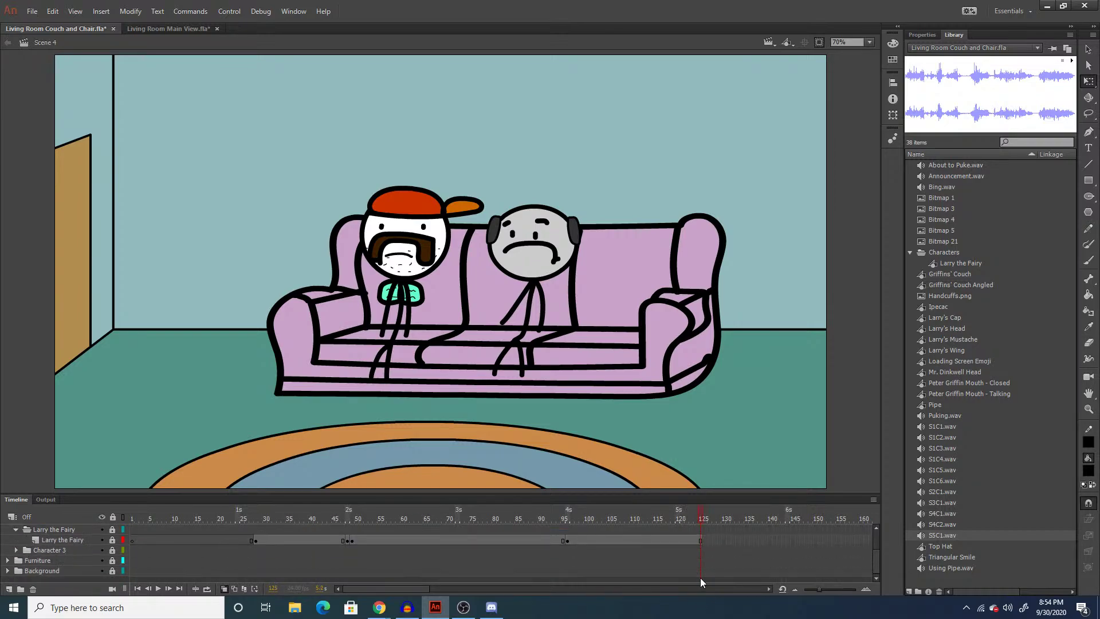
right_click(699, 574)
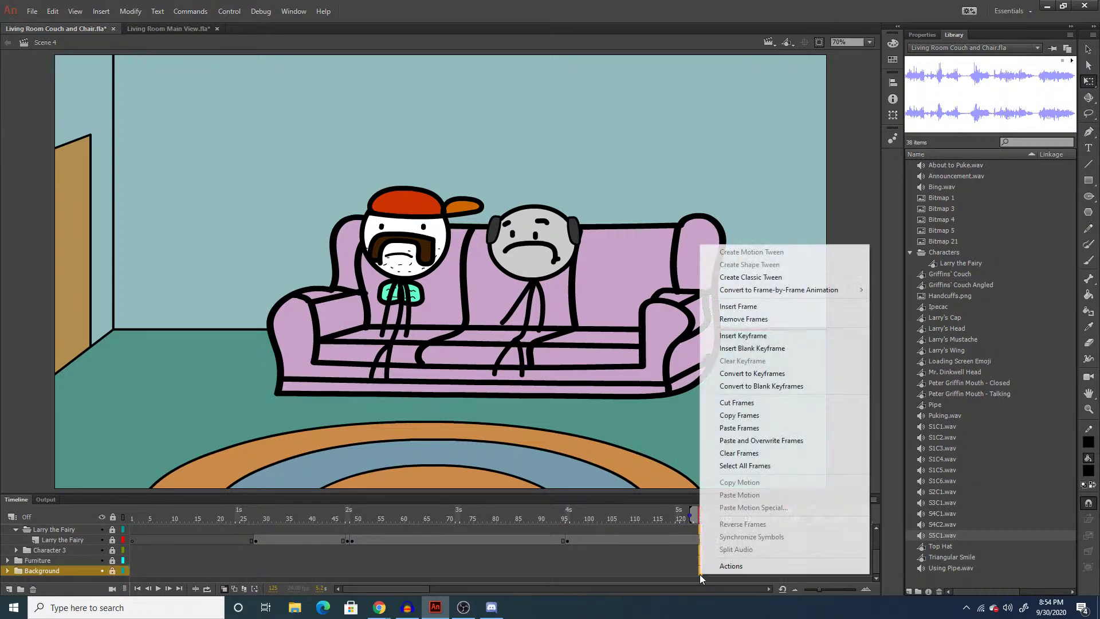
click(745, 415)
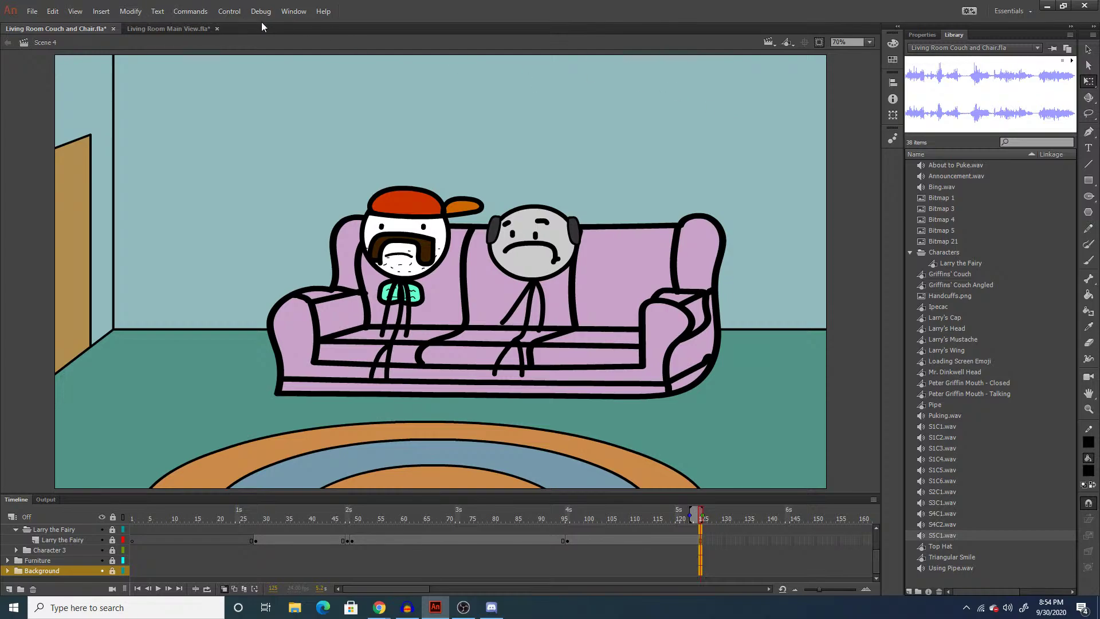
Paste the copied couch frames over the first frame of Scene 6.
click(768, 42)
click(779, 123)
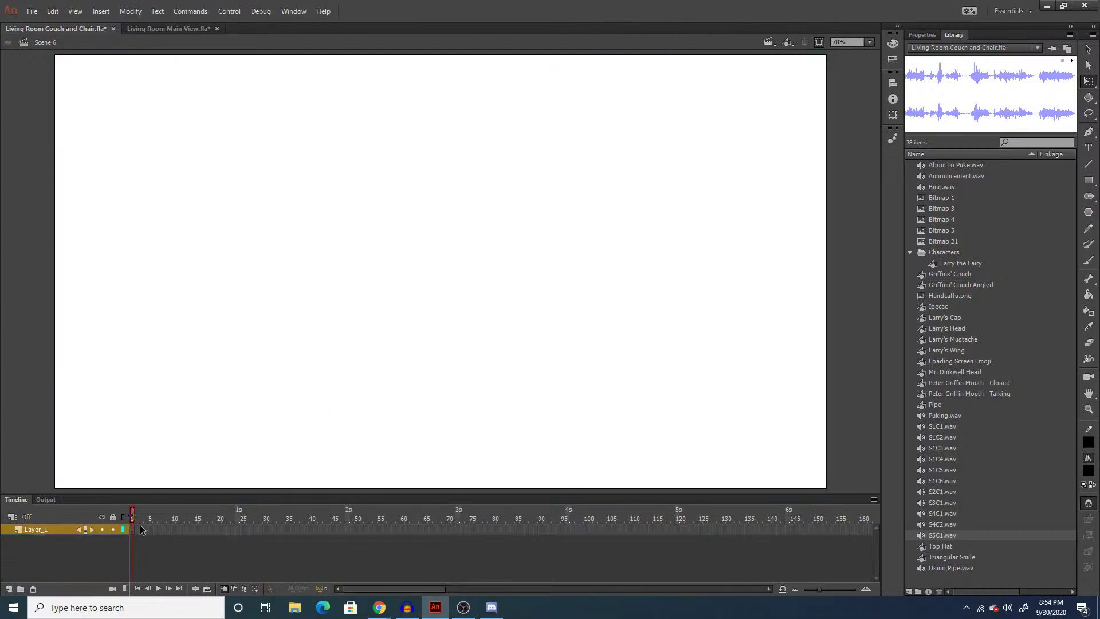
right_click(136, 531)
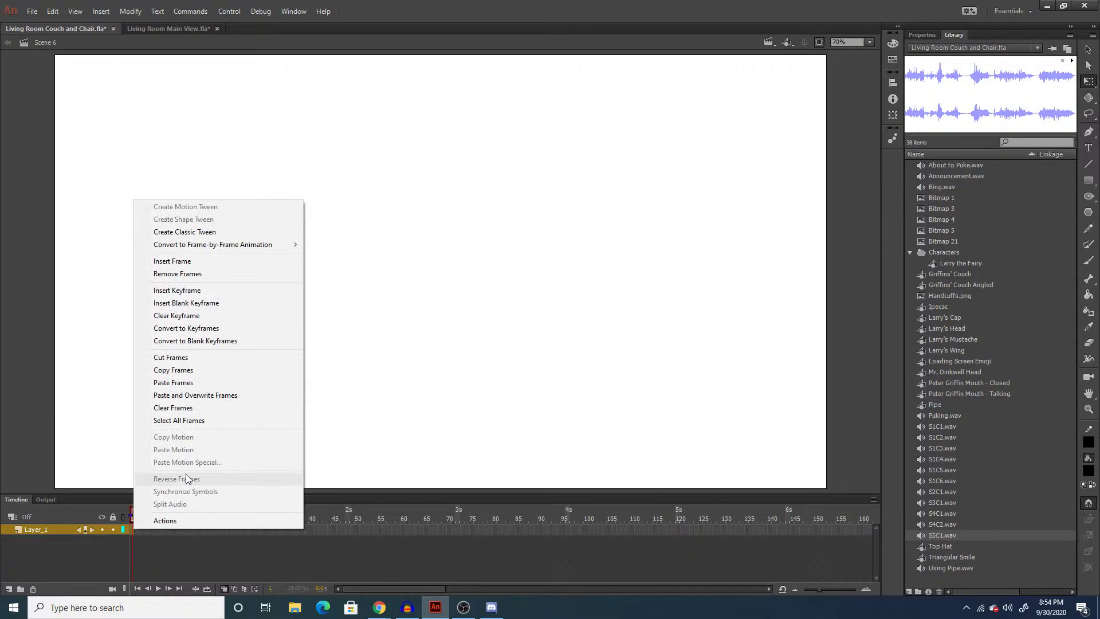
click(205, 395)
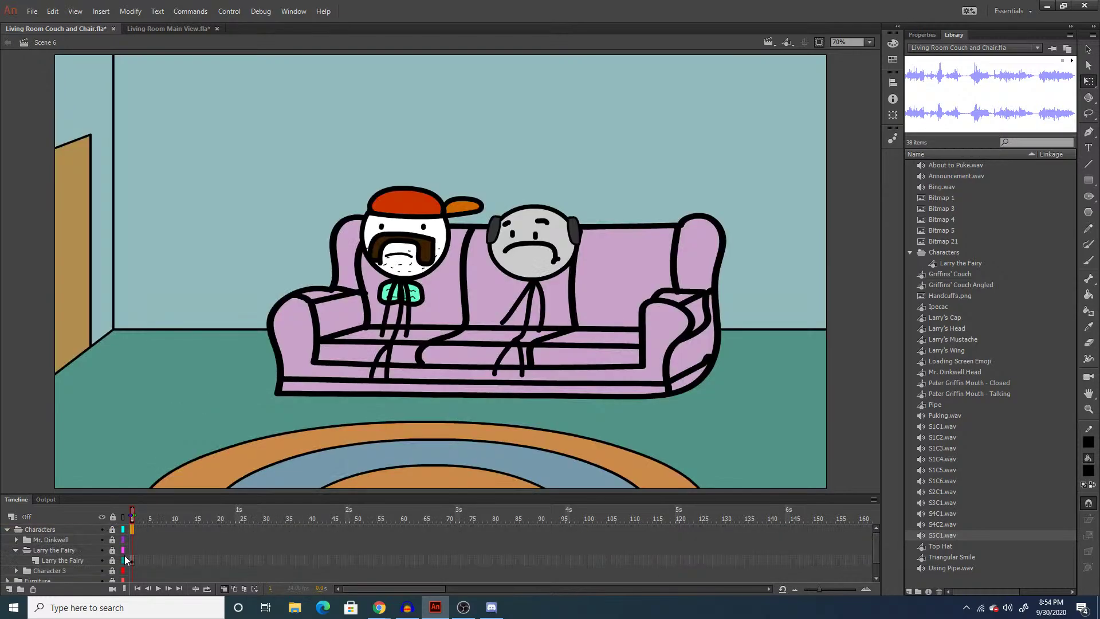
Add a layer named "Audio" above the Characters folder and extend all of the scene's layers to about frame 57.
scroll(83, 555, down, 1)
scroll(144, 543, up, 1)
click(16, 550)
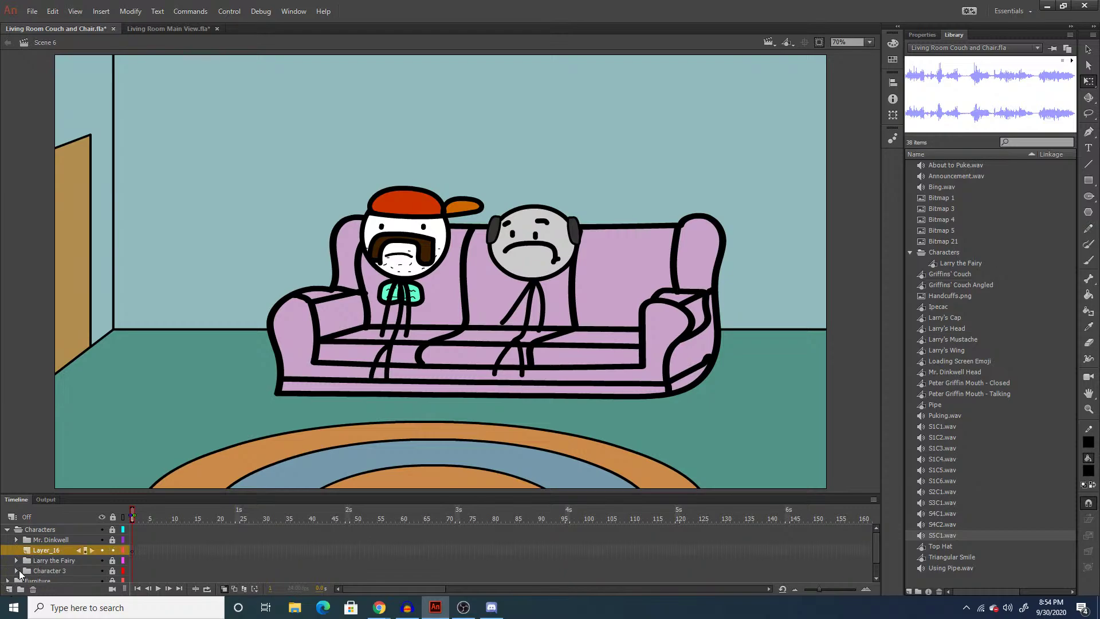
scroll(41, 541, up, 1)
click(36, 530)
double_click(36, 530)
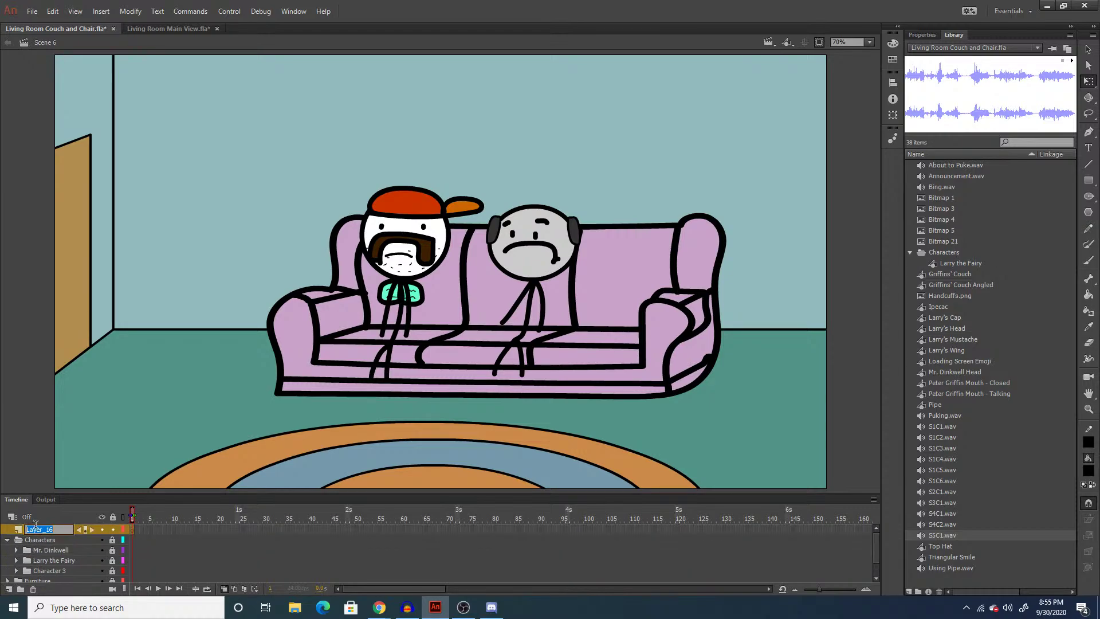
text(Audio)
drag(161, 529, 380, 576)
scroll(246, 548, up, 1)
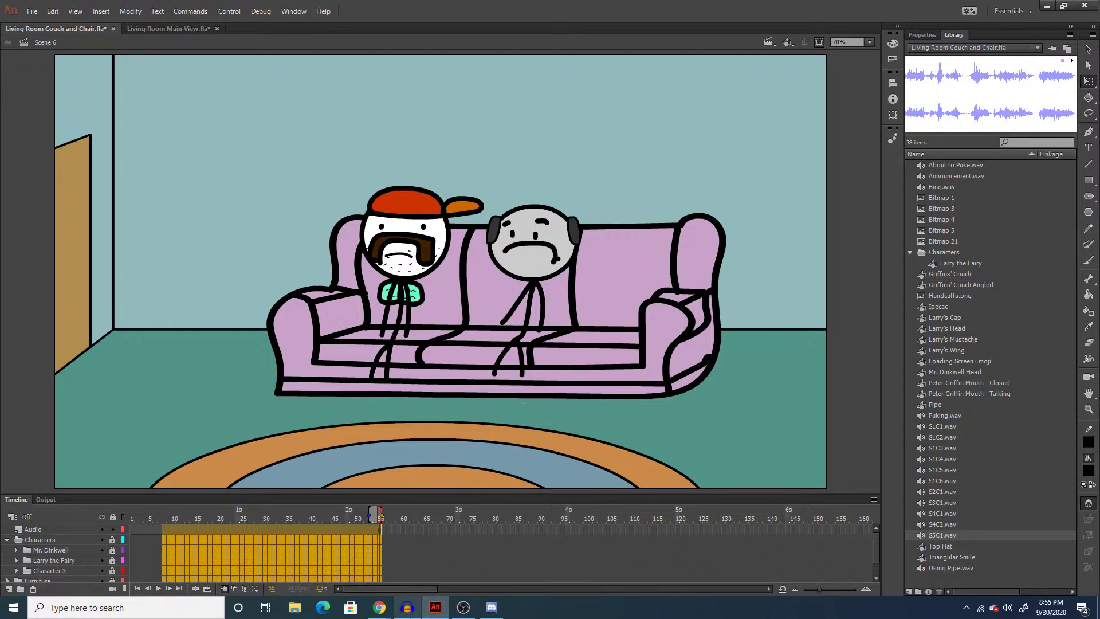
Switch to Audacity, record a voice line, and trim the trailing silence after about 1.77 s.
mouse_move(407, 607)
click(412, 611)
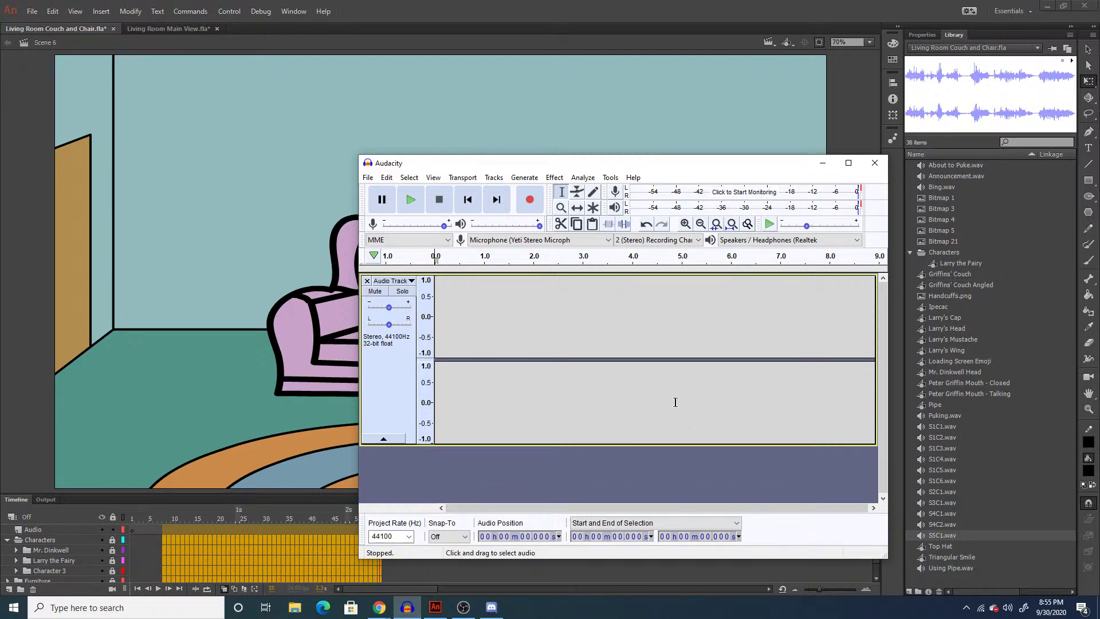
click(524, 204)
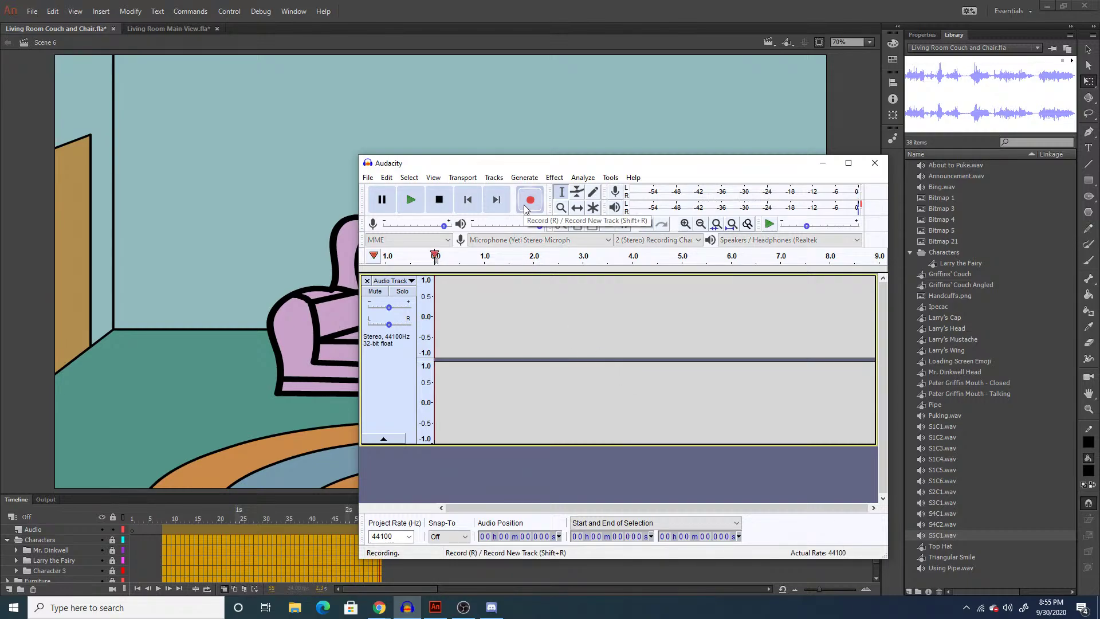
click(439, 199)
drag(593, 320, 521, 334)
key(Delete)
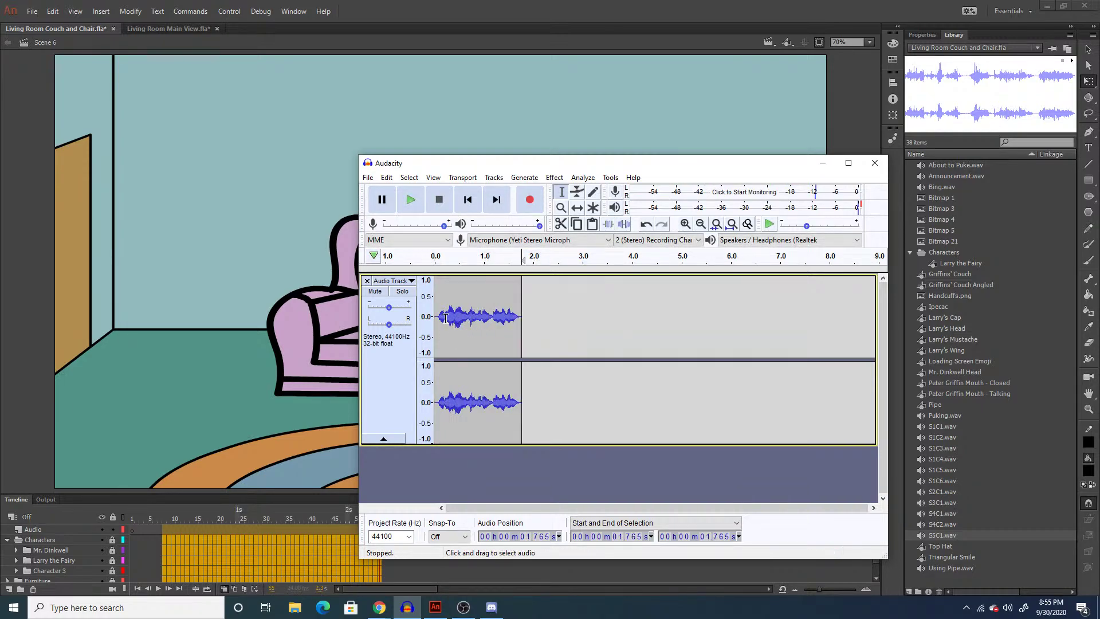
Export the recording as a WAV file named "S6C1" in the Audio folder and clear the track.
key(ctrl+shift+e)
scroll(543, 309, down, 3)
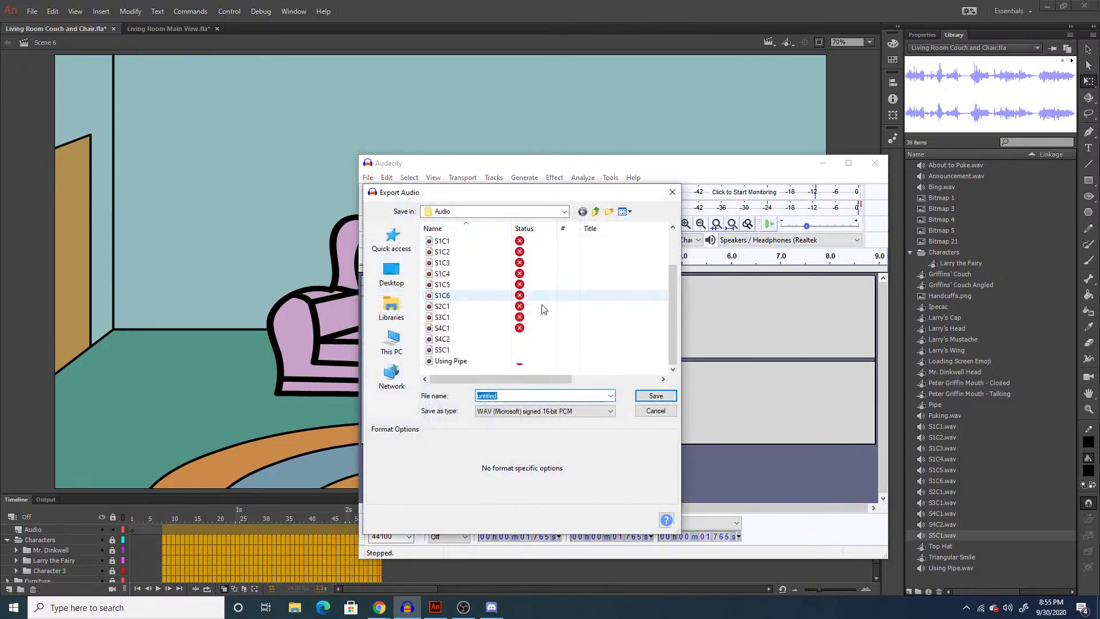
text(S6C1)
key(Return)
key(Return)
key(ctrl+a)
key(Delete)
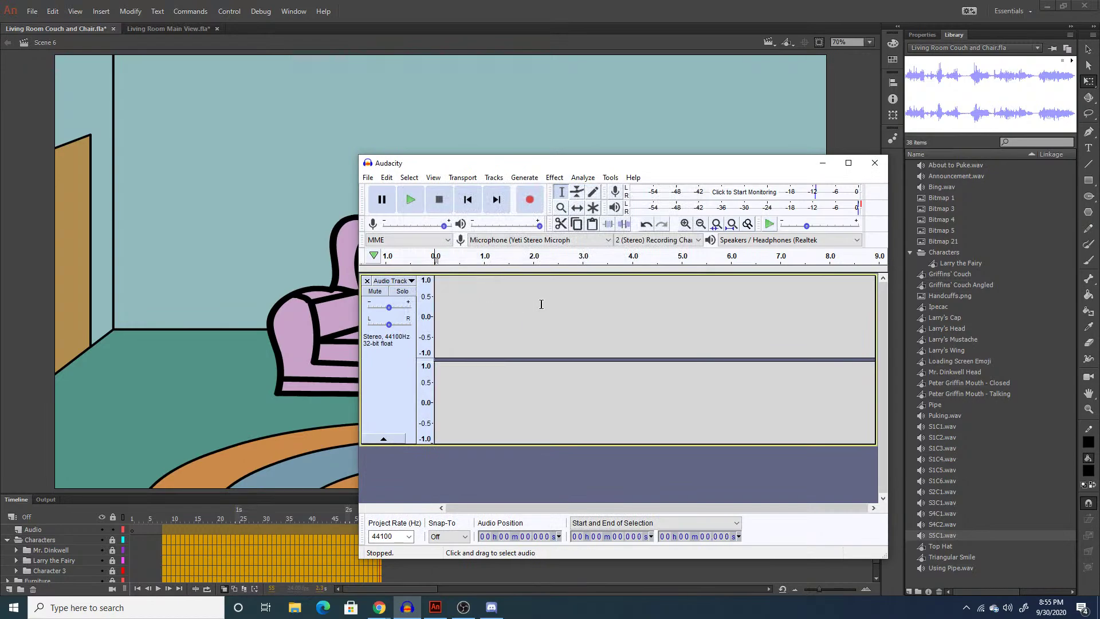
Record a second voice line, trim the silence after about 2.04 s and the first 0.197 s, and play it back.
click(535, 210)
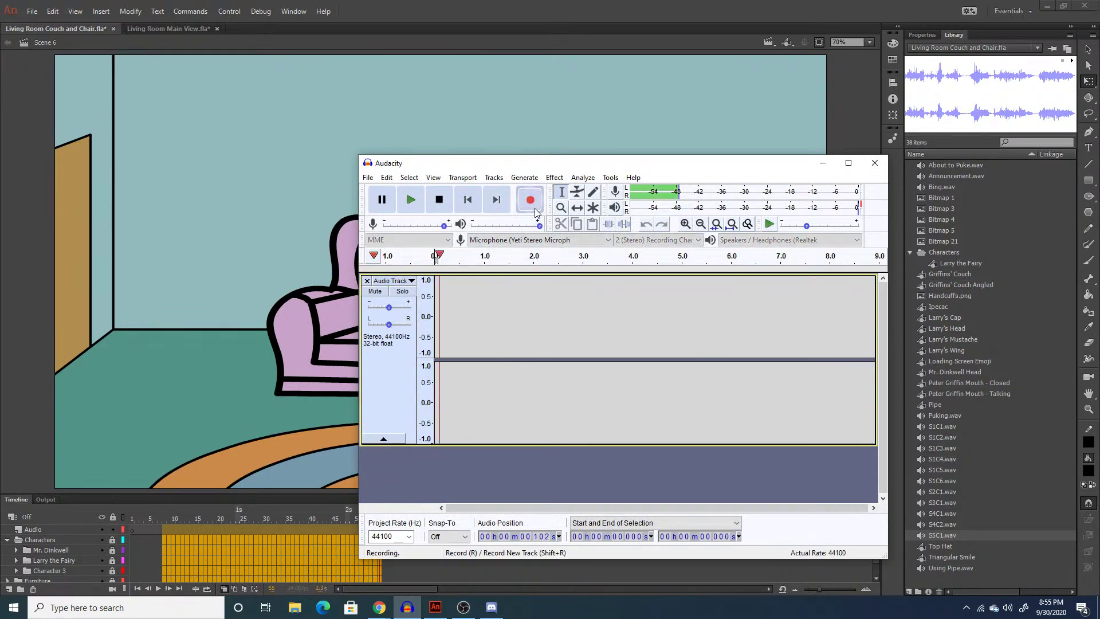
click(439, 200)
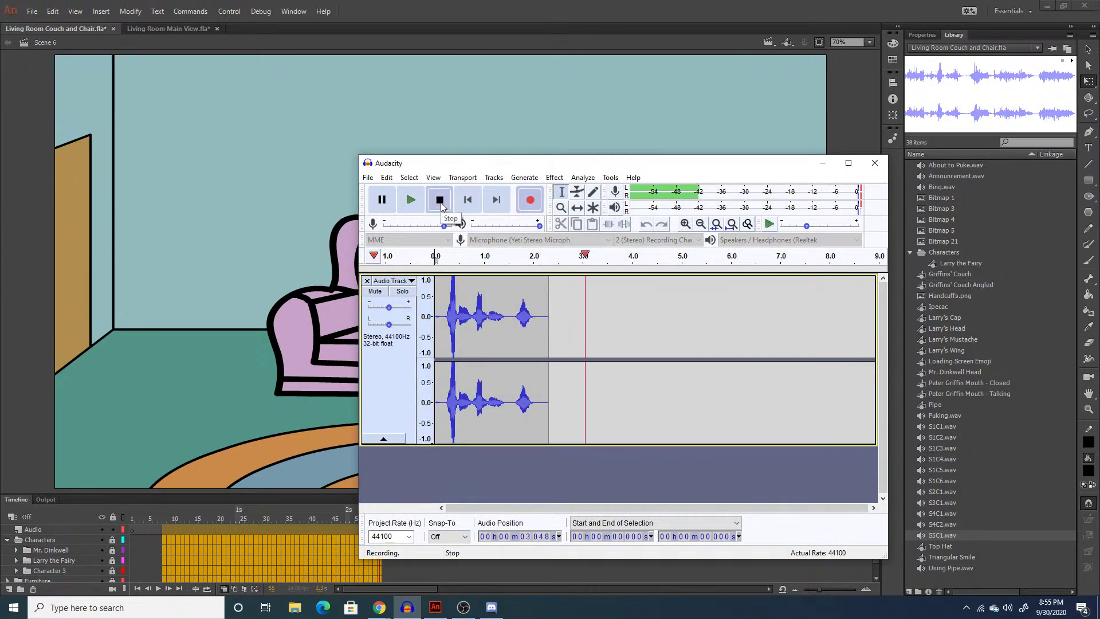
drag(617, 324, 535, 338)
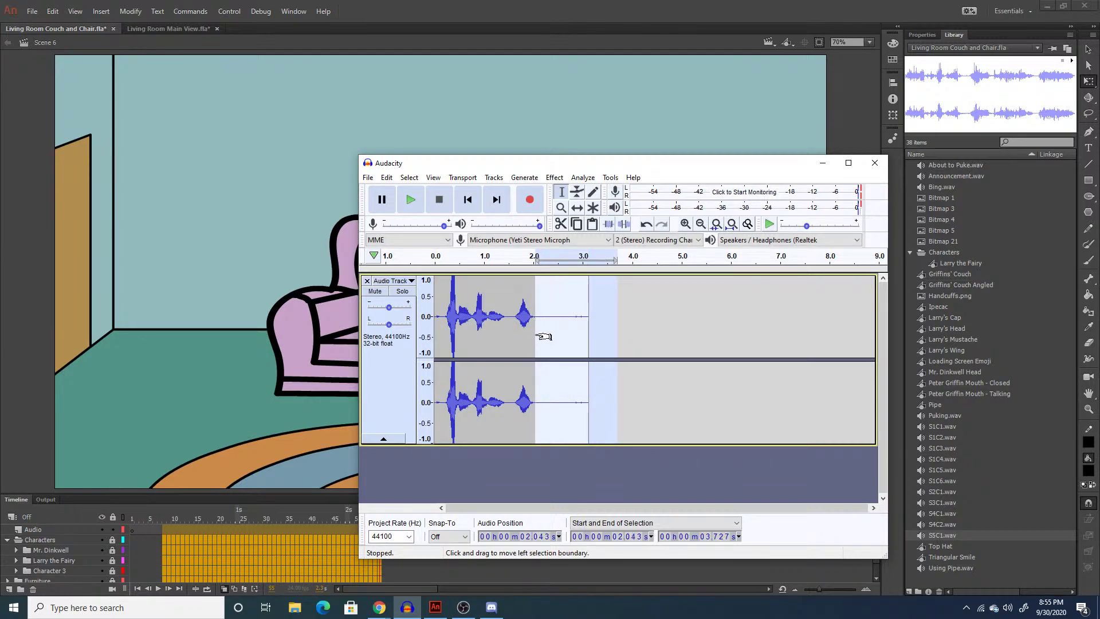
key(Delete)
drag(447, 318, 435, 317)
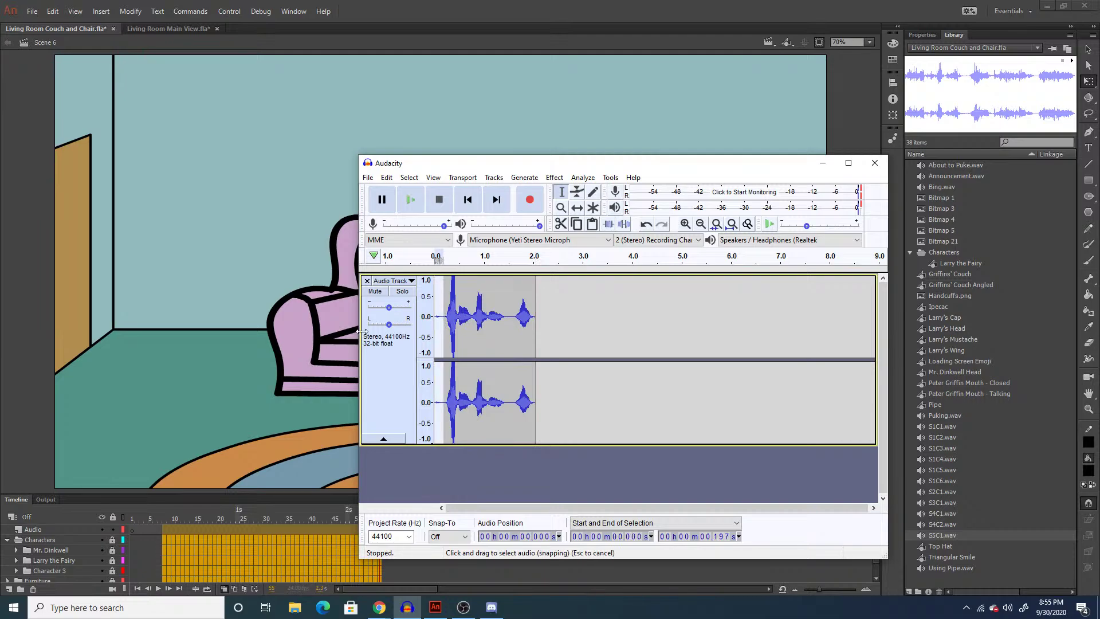
key(Delete)
key(space)
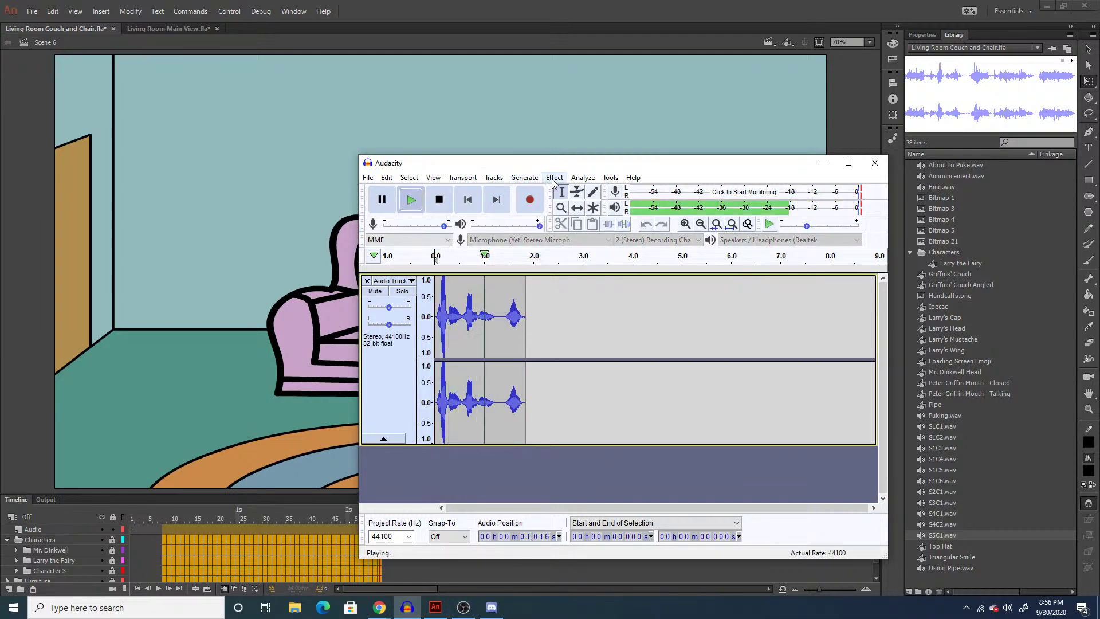
Lower the pitch of the whole clip with Change Pitch at a -16.007 percent change, previewing it before applying.
key(ctrl+a)
click(553, 178)
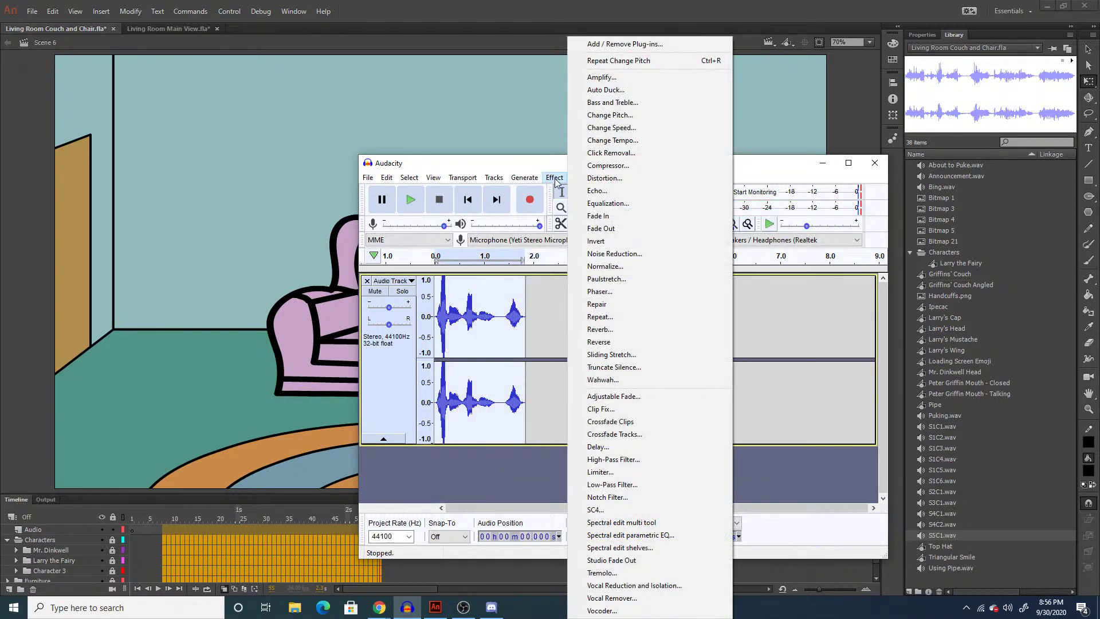
click(624, 115)
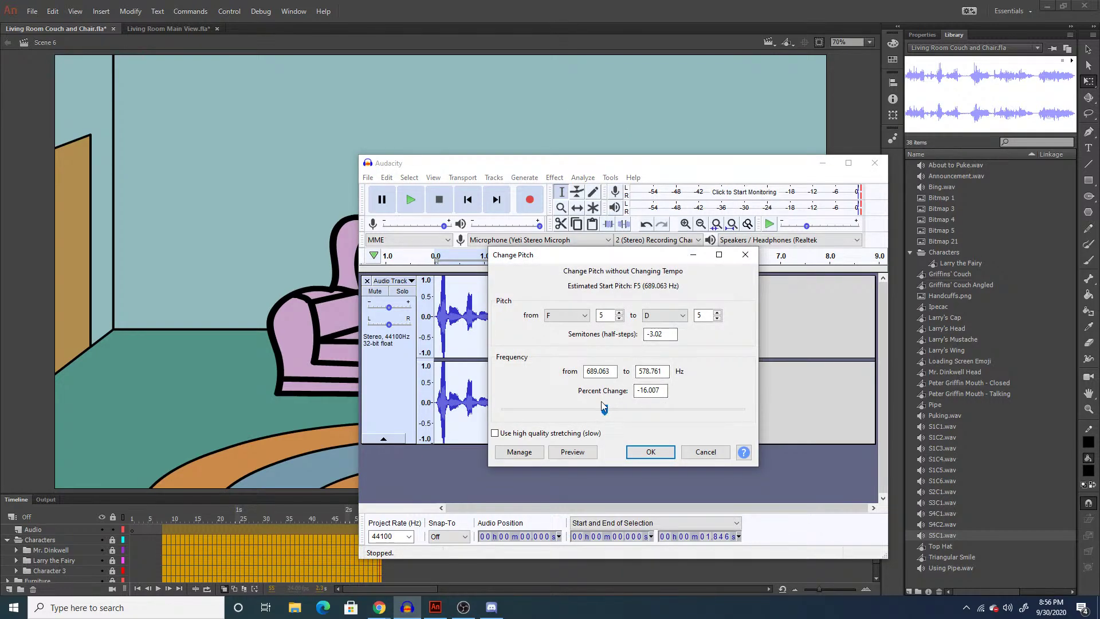
click(591, 453)
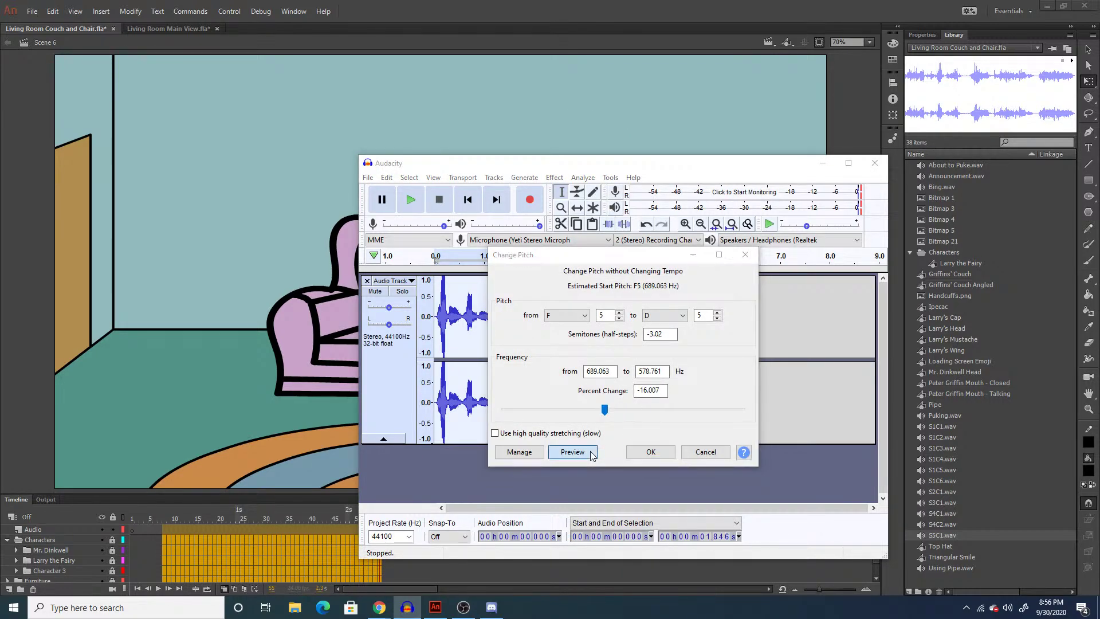
click(649, 452)
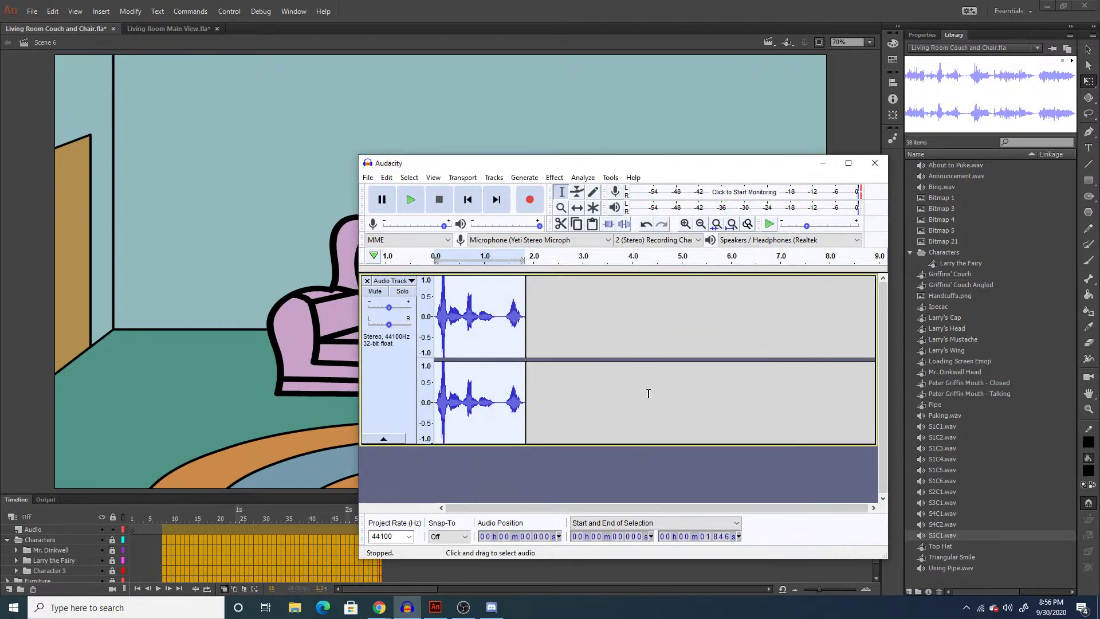
Export the pitch-shifted clip as a WAV file named "S6C2" in the Audio folder and clear the track.
key(ctrl+shift+e)
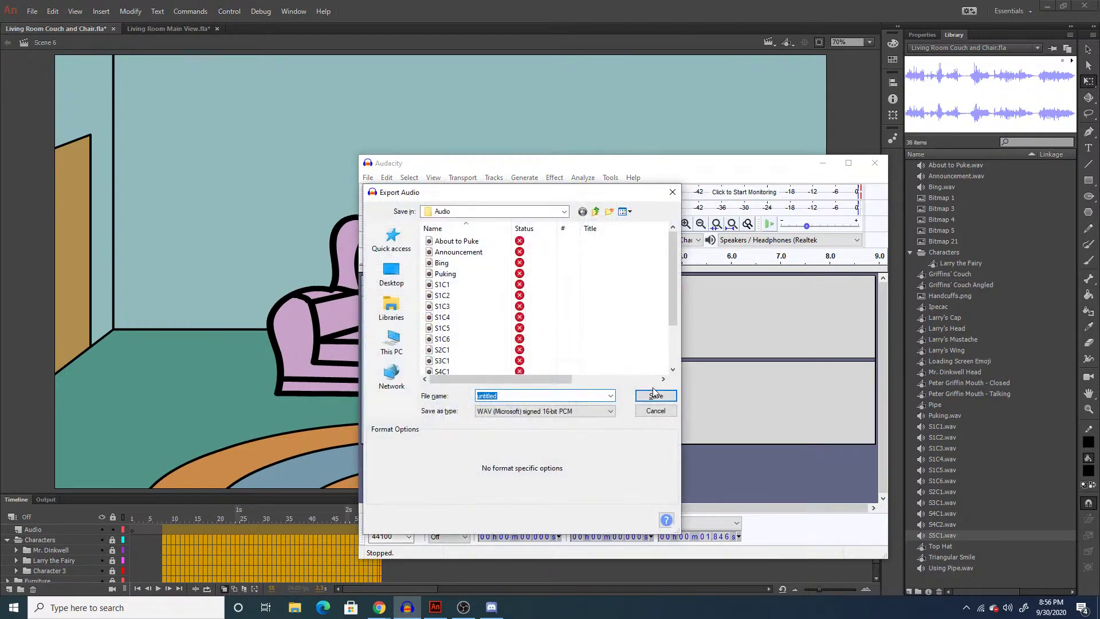
text(S6C2)
click(655, 396)
key(ctrl+a)
key(Delete)
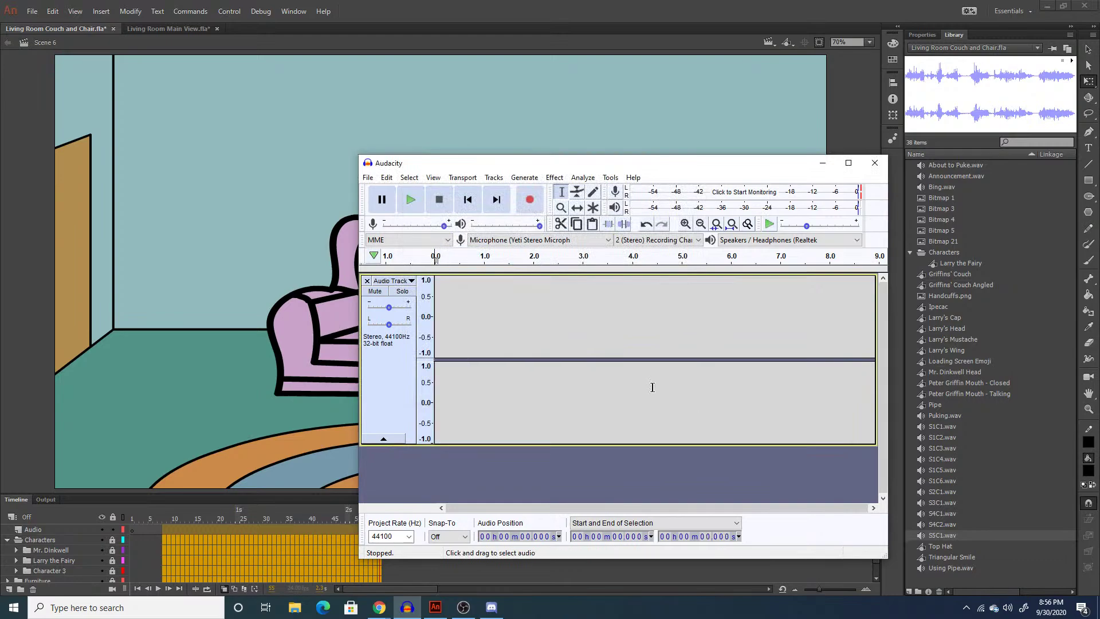
Record a third voice line and trim the silence after about 1.56 s and the short gap at its start.
click(530, 200)
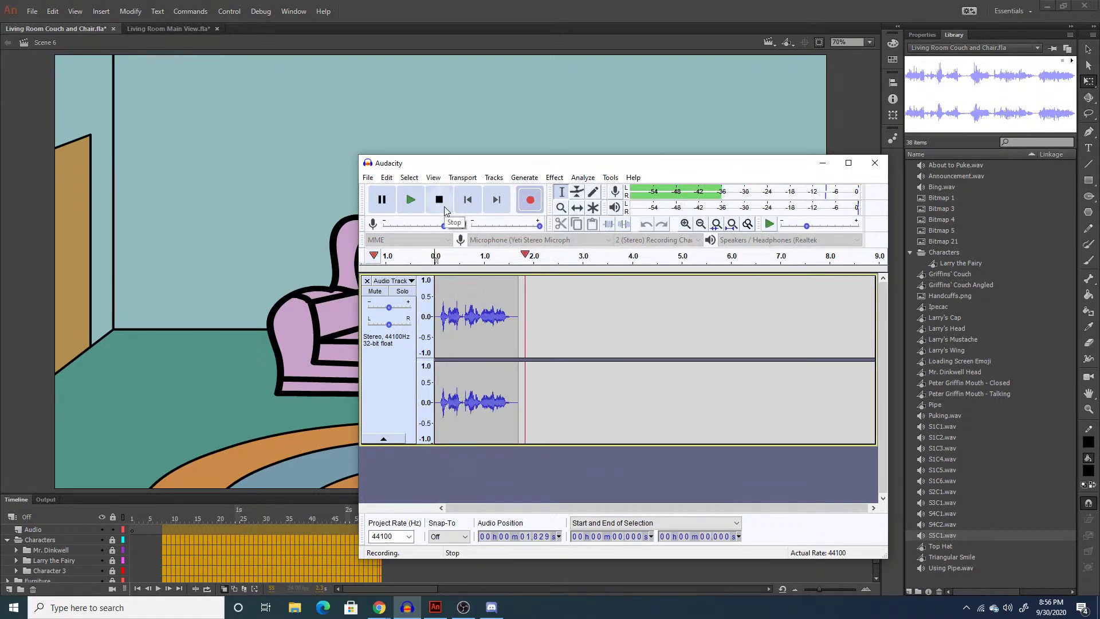
click(444, 206)
drag(597, 327, 511, 332)
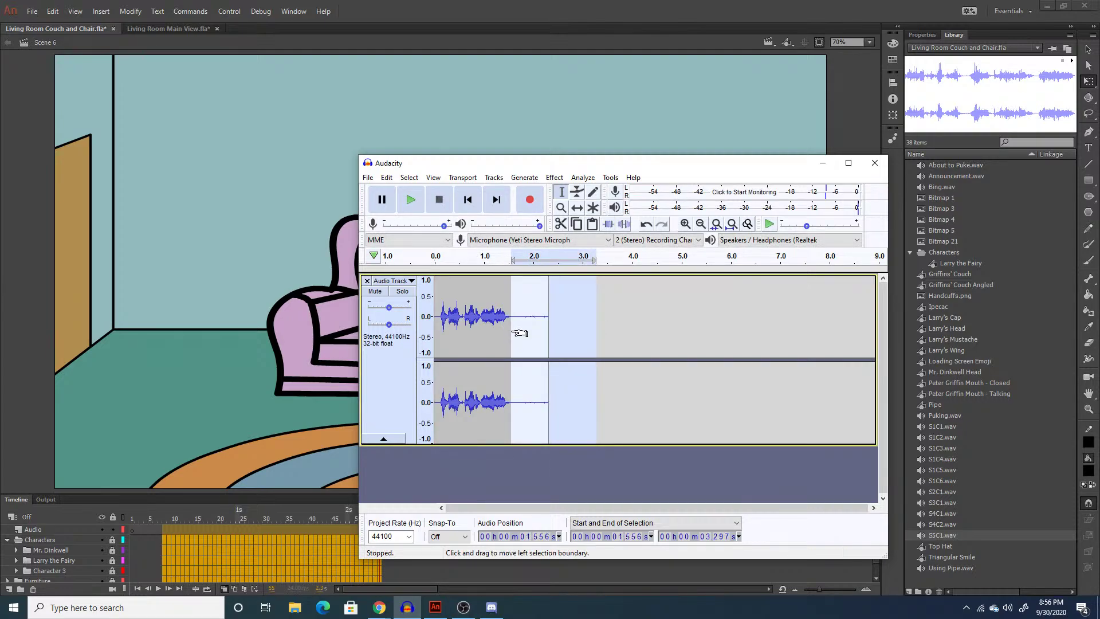
key(Delete)
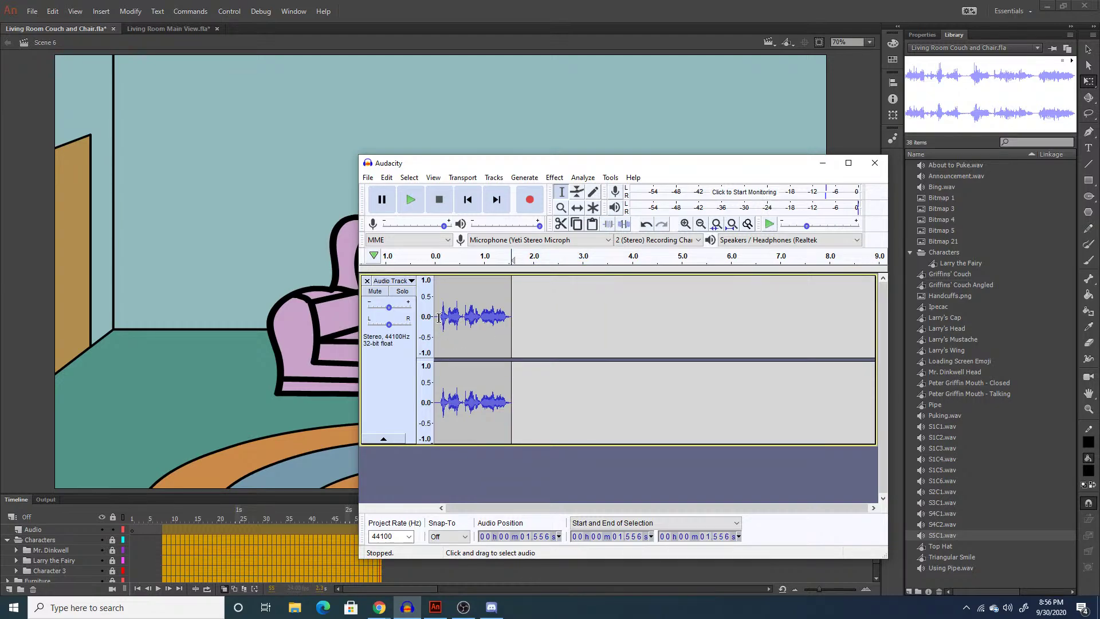
drag(439, 318, 433, 318)
key(Delete)
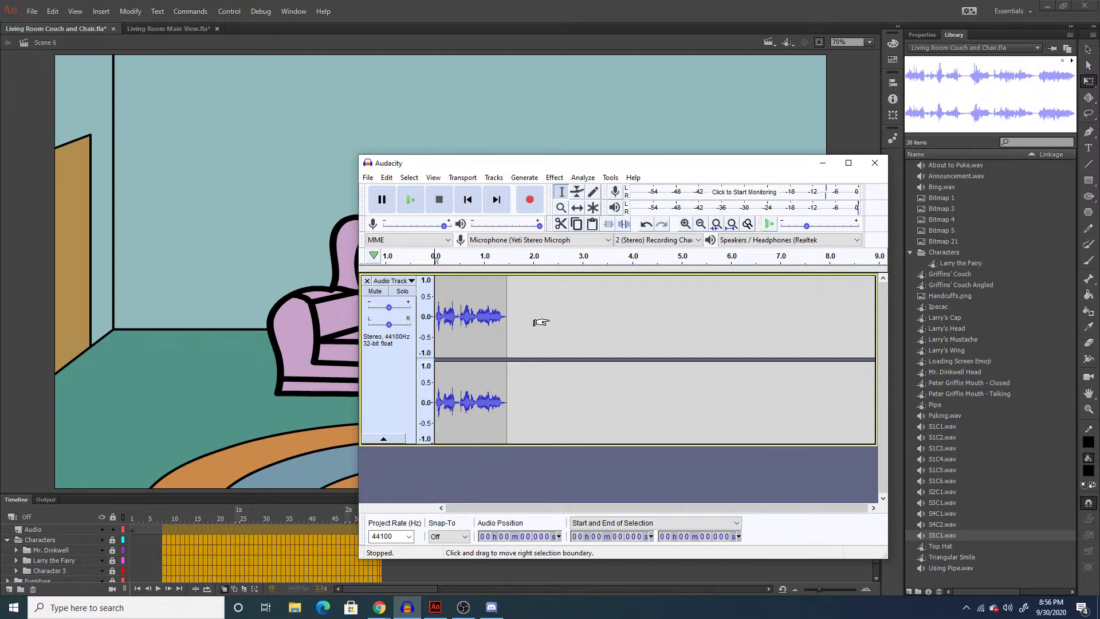
Export the third recording as a WAV file named "S6C3" in the Audio folder.
key(ctrl+shift+e)
scroll(615, 318, down, 2)
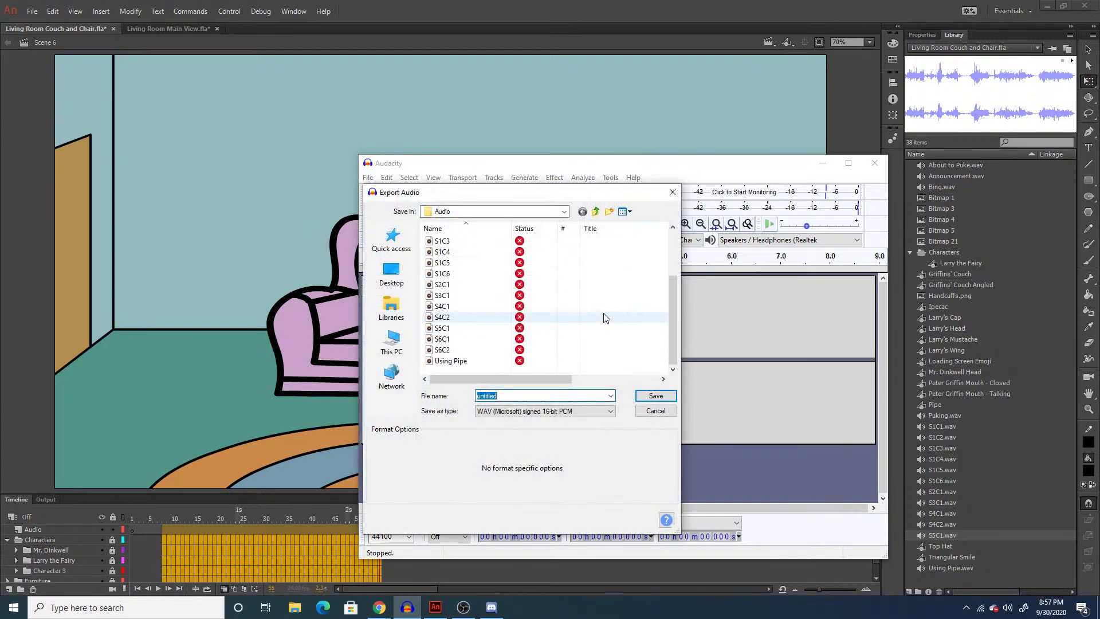
text(S6C3)
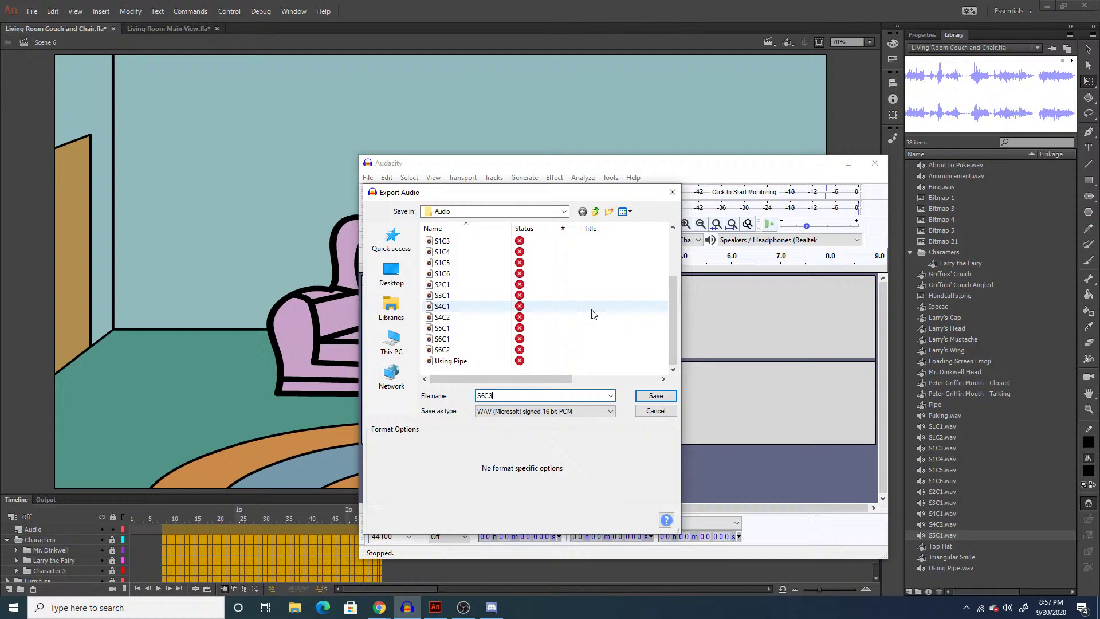
key(Return)
key(Return)
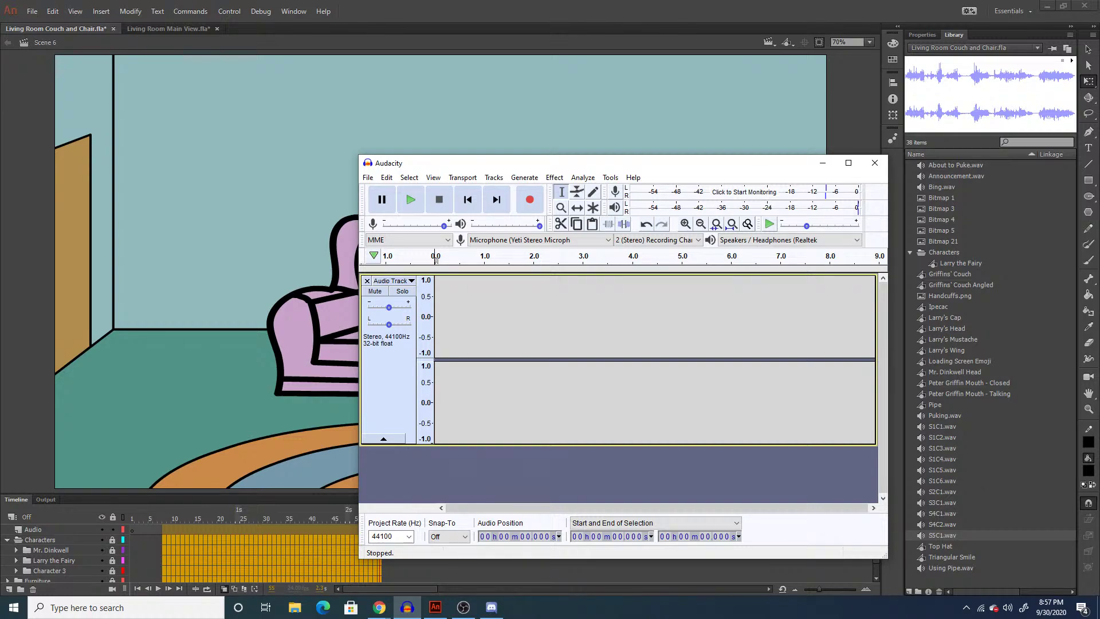
Switch back to Adobe Animate, then unlock and expand the Mr. Dinkwell and Larry the Fairy layer folders.
key(alt+Tab)
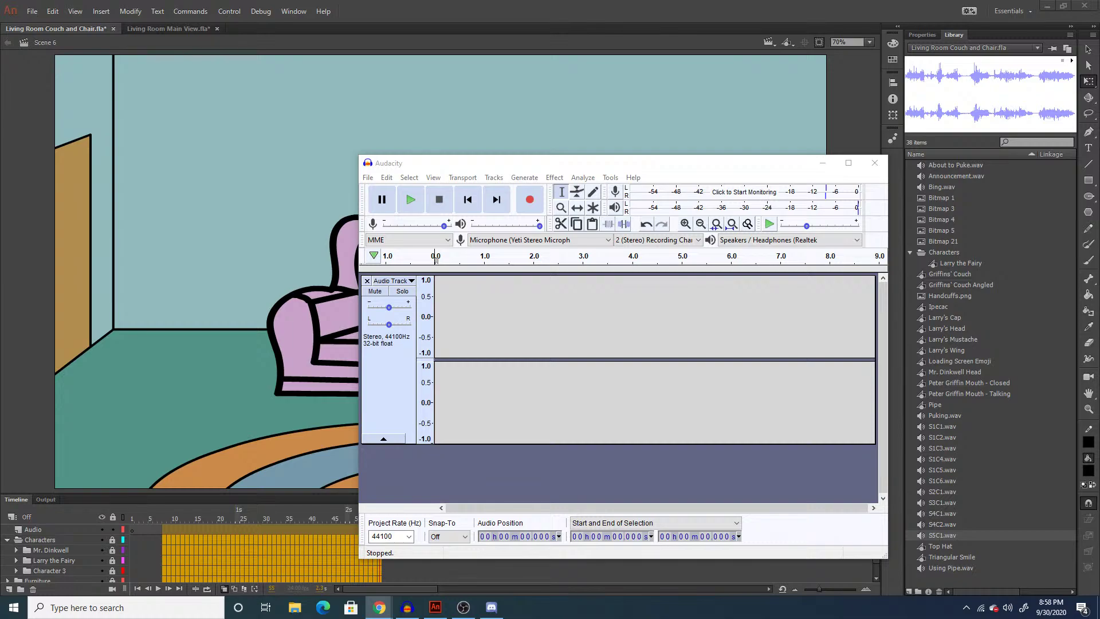
click(632, 8)
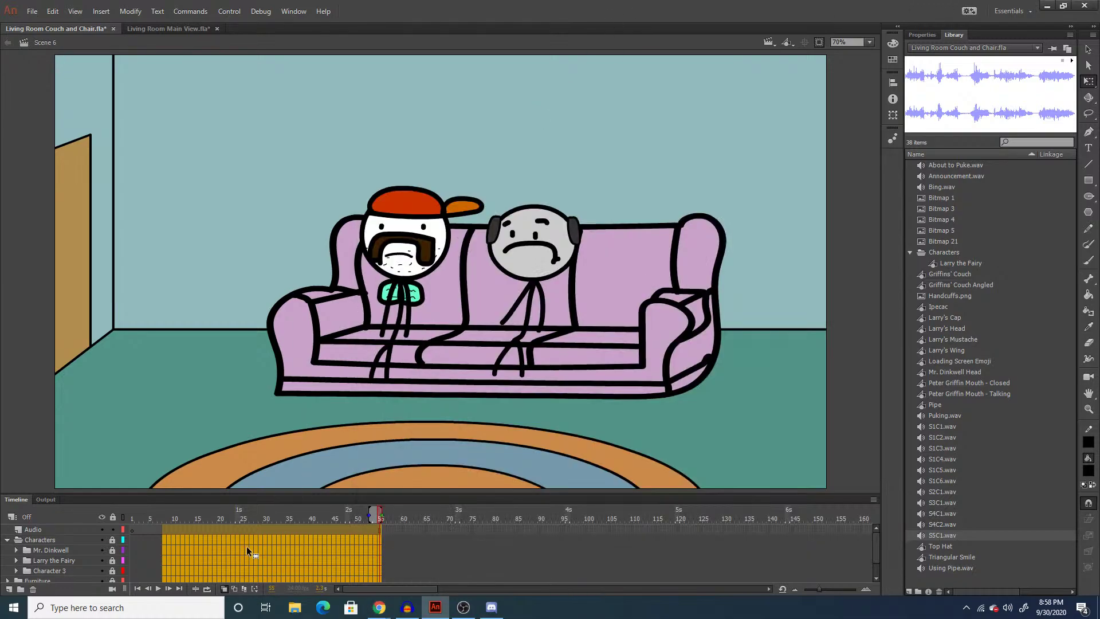
click(197, 553)
click(159, 559)
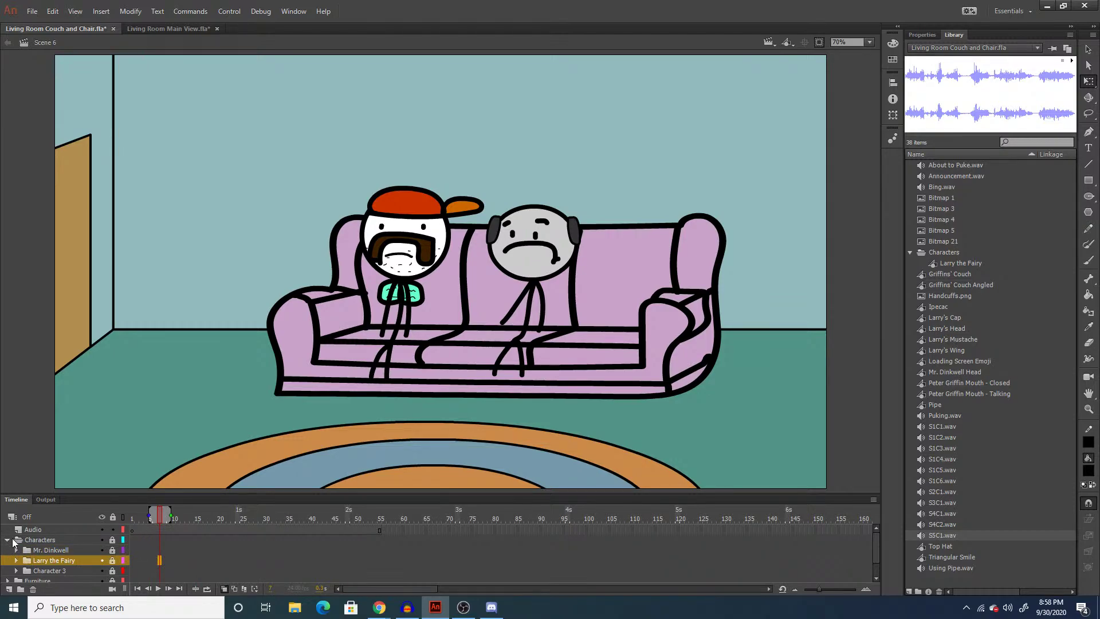
click(112, 550)
click(113, 560)
click(16, 550)
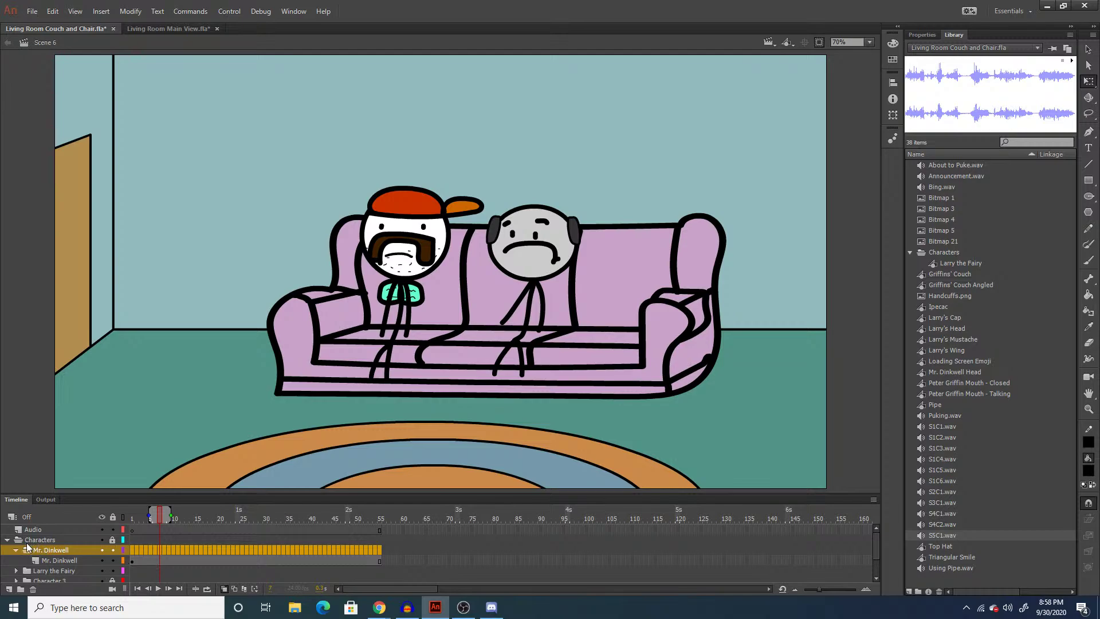
click(16, 571)
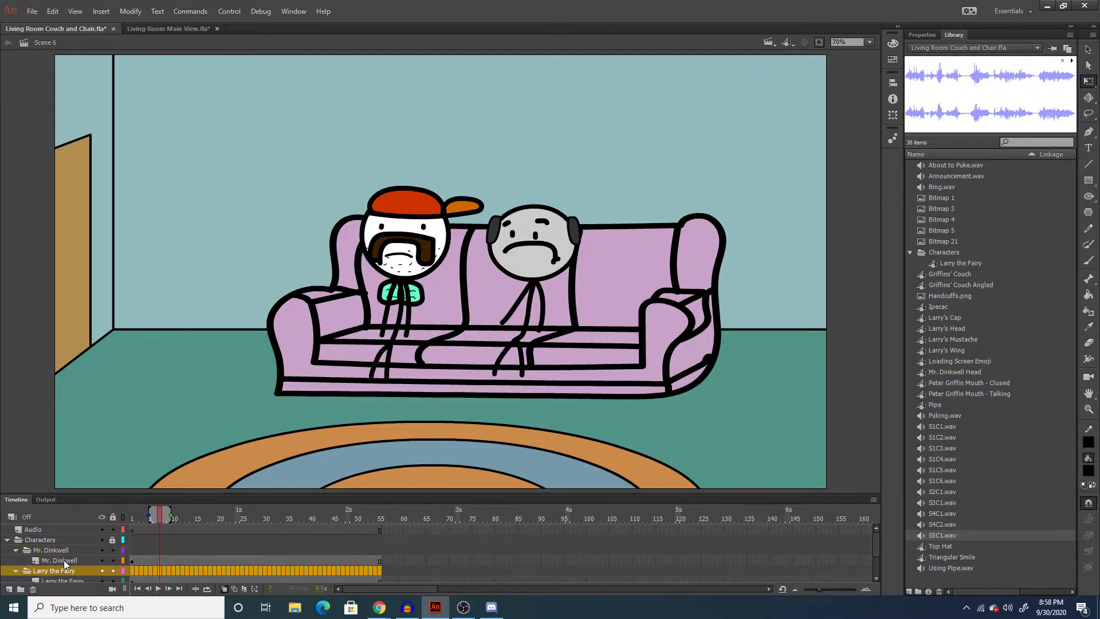
scroll(66, 565, down, 1)
click(155, 540)
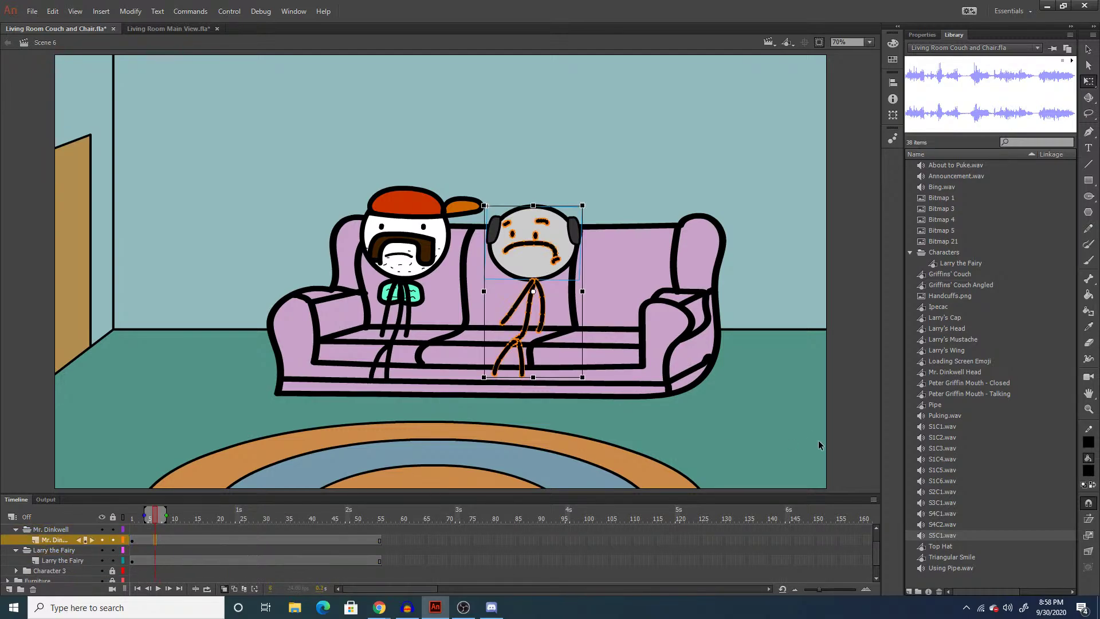
double_click(43, 24)
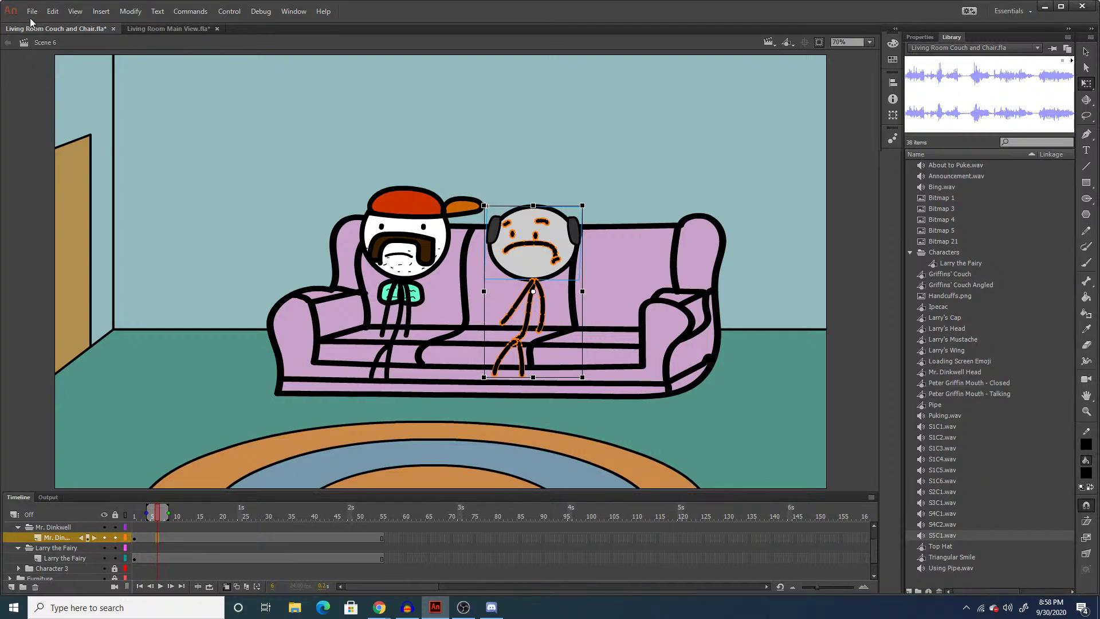
click(1060, 7)
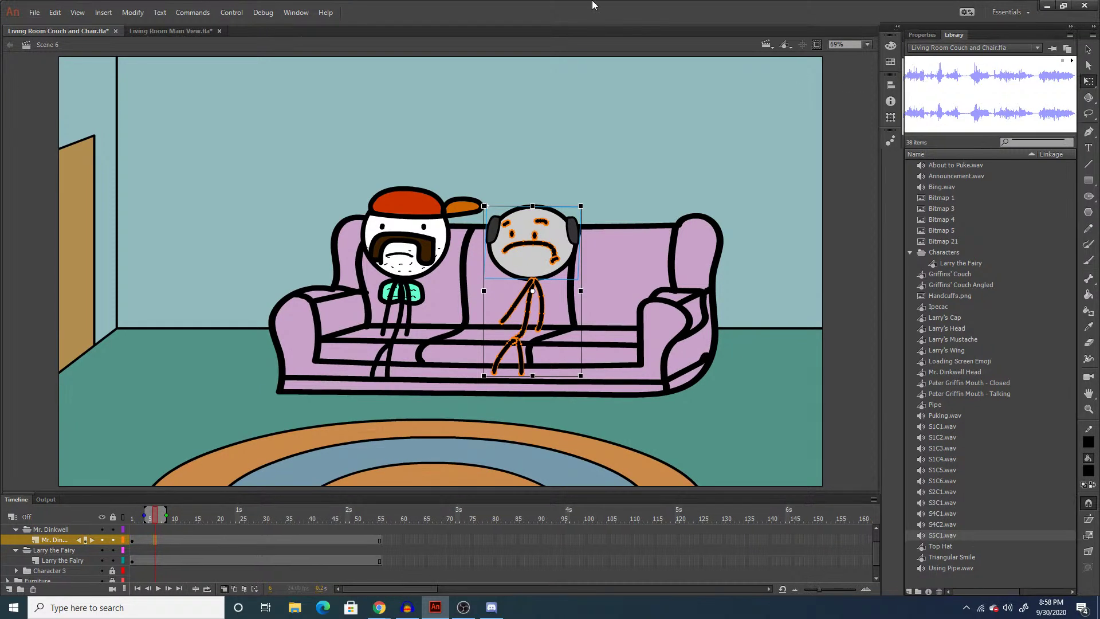
Import the audio files S6C1, S6C2 and S6C3 from the Audio folder into the library.
click(31, 13)
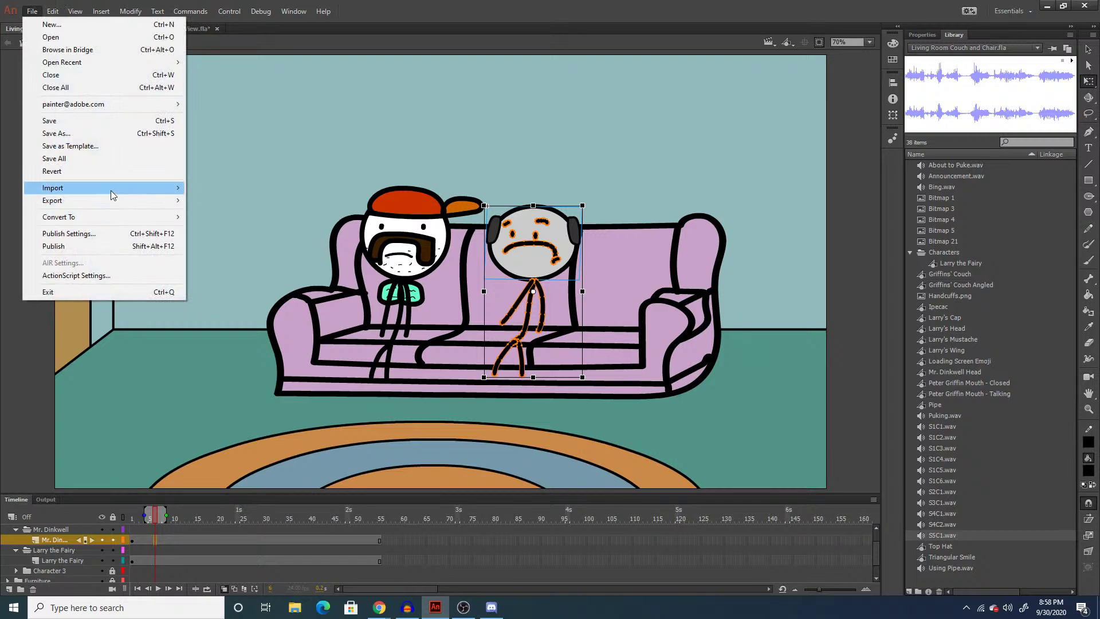
mouse_move(160, 189)
click(201, 200)
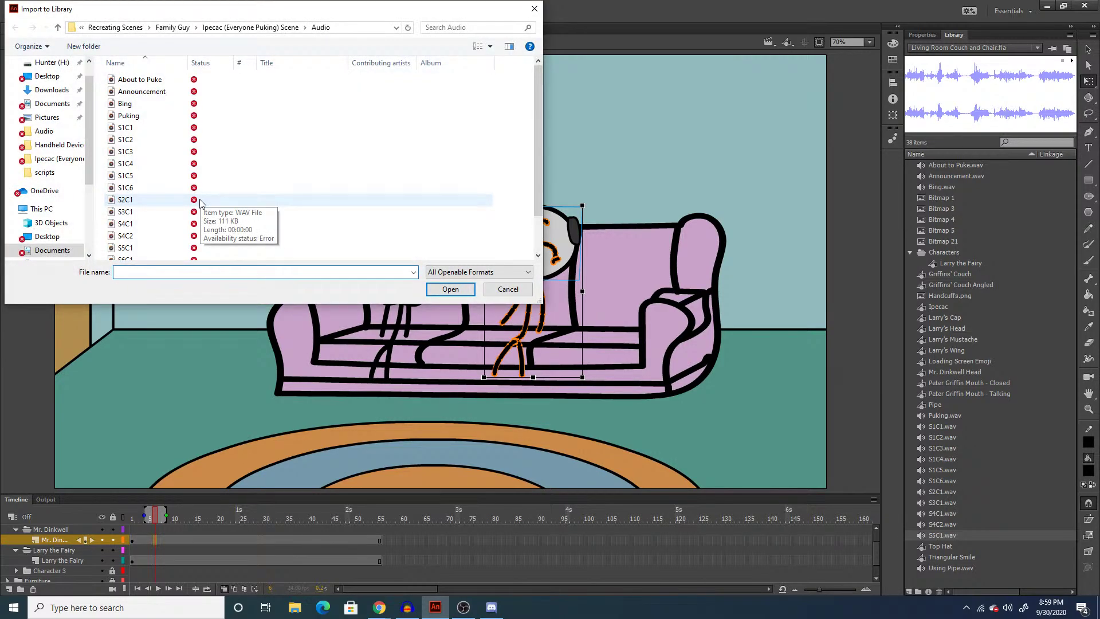
scroll(172, 186, down, 1)
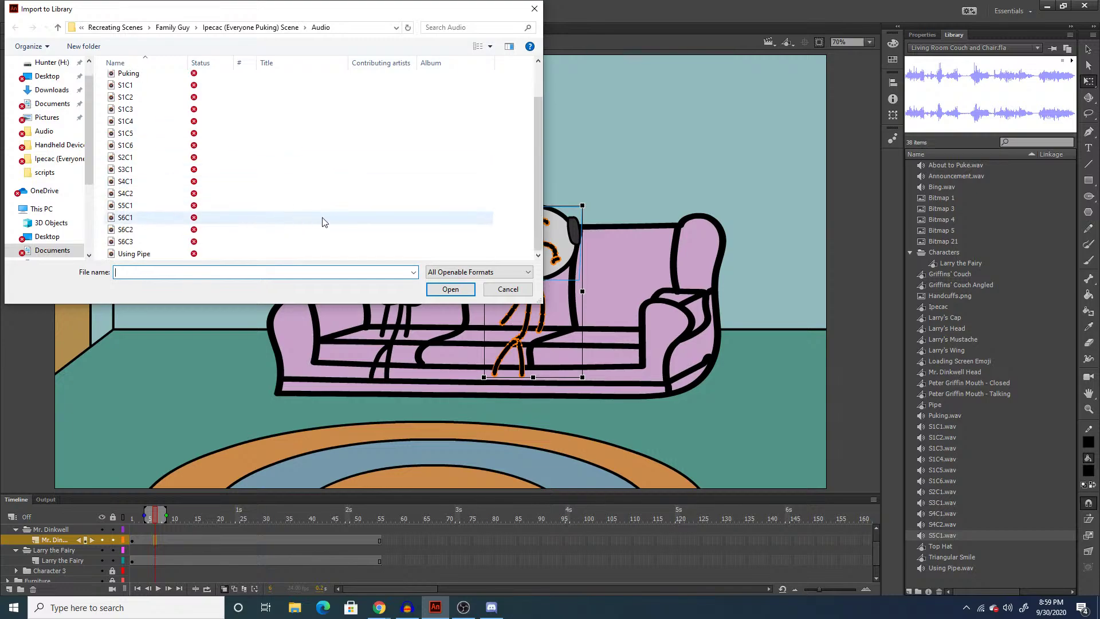
drag(498, 220, 433, 251)
click(449, 288)
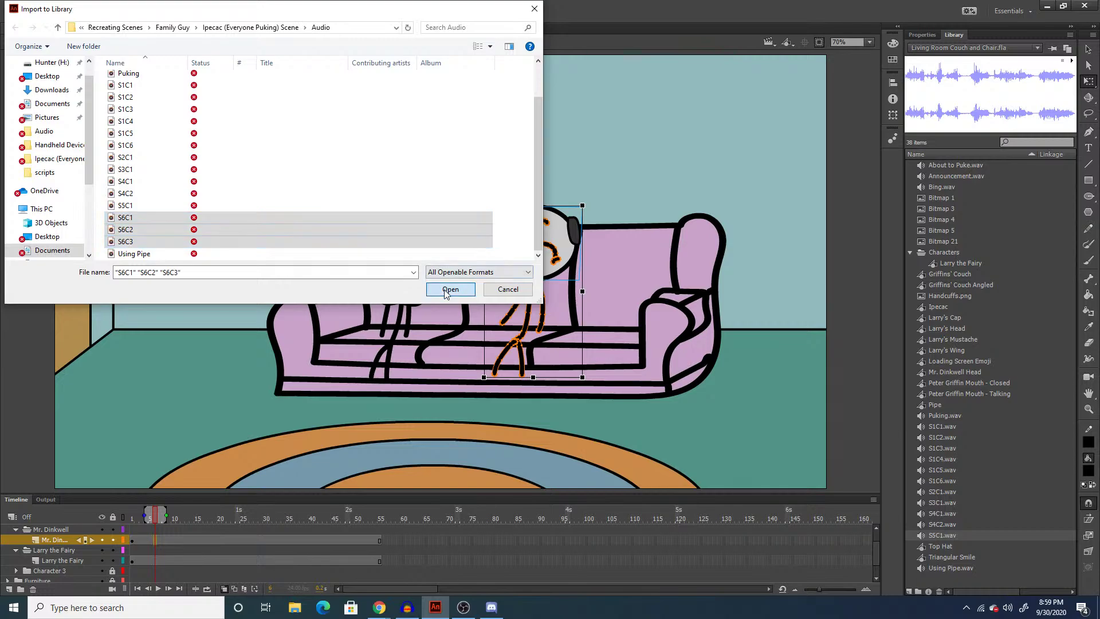
Add a keyframe at about frame 13 of the Audio layer and place the S6C1.wav sound there.
scroll(155, 552, up, 1)
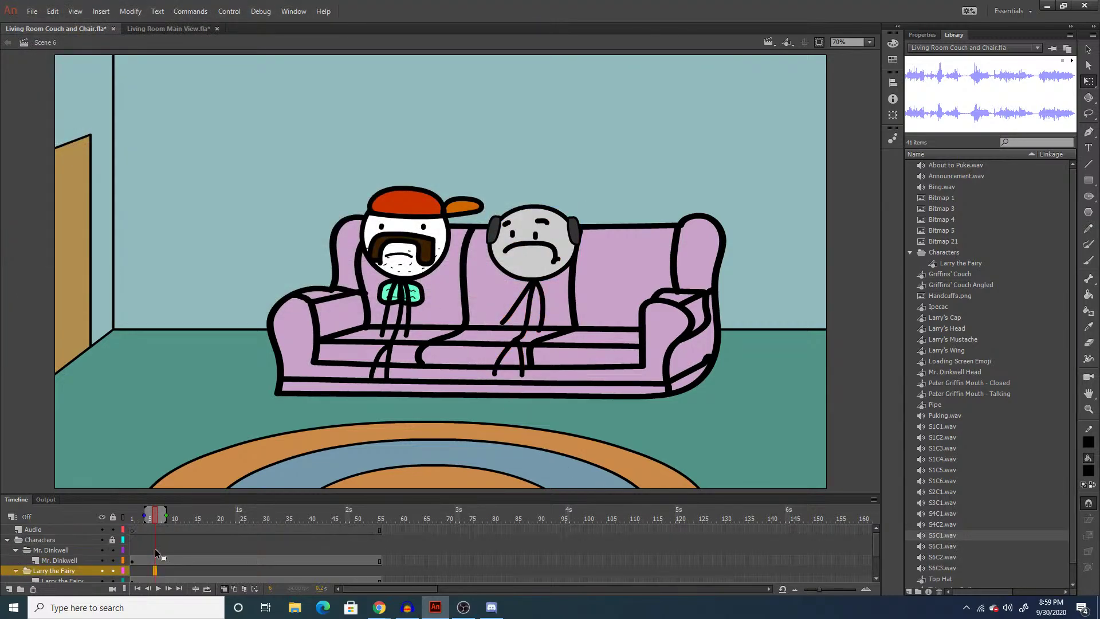
scroll(182, 533, up, 1)
click(167, 534)
click(187, 533)
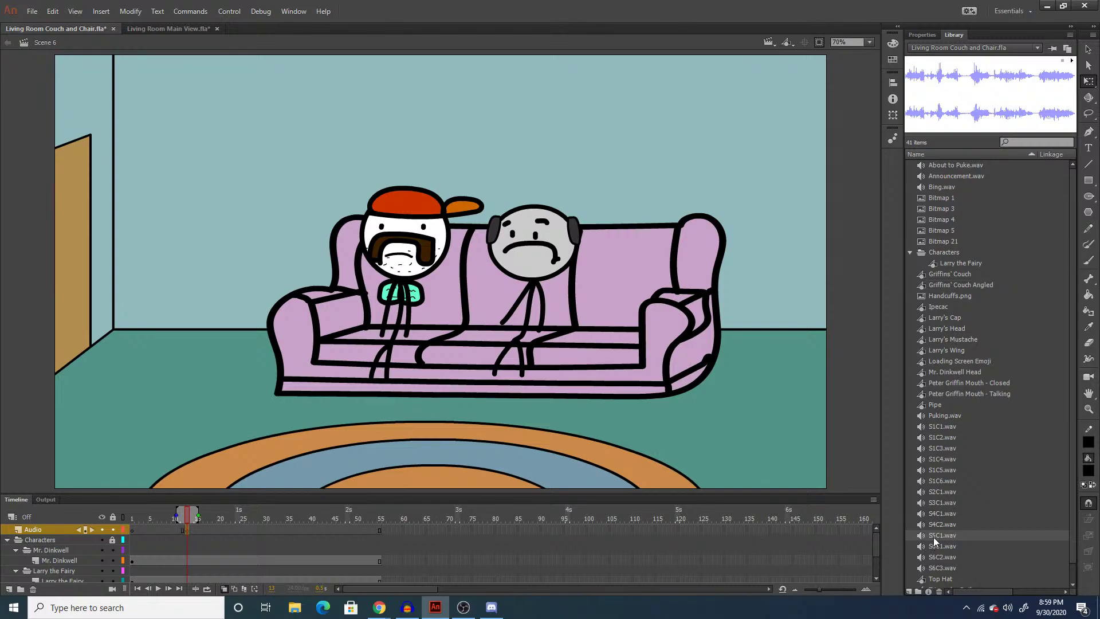
drag(940, 546, 504, 449)
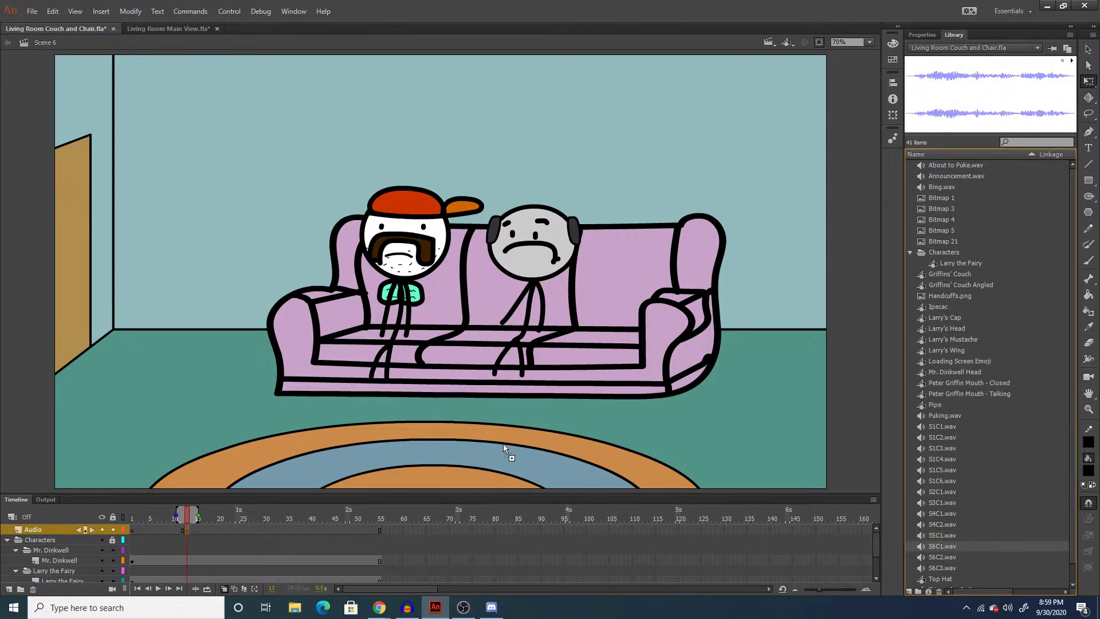
Extend all of the scene's layers, from Audio down to Background, to about frame 131.
click(498, 534)
scroll(601, 561, down, 2)
drag(733, 573, 497, 530)
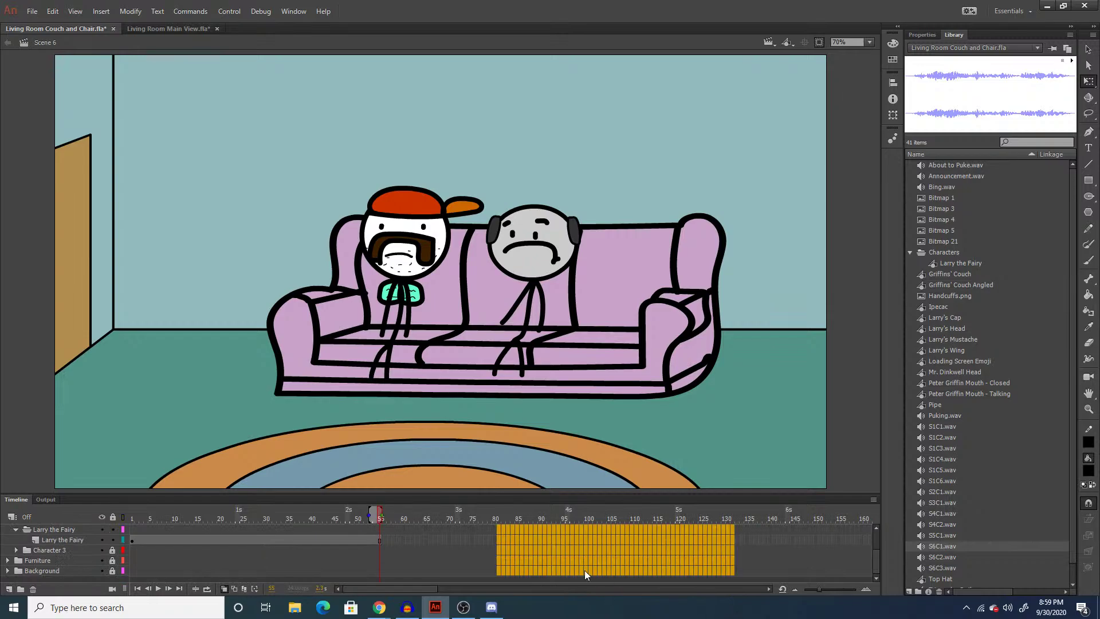
scroll(527, 566, up, 2)
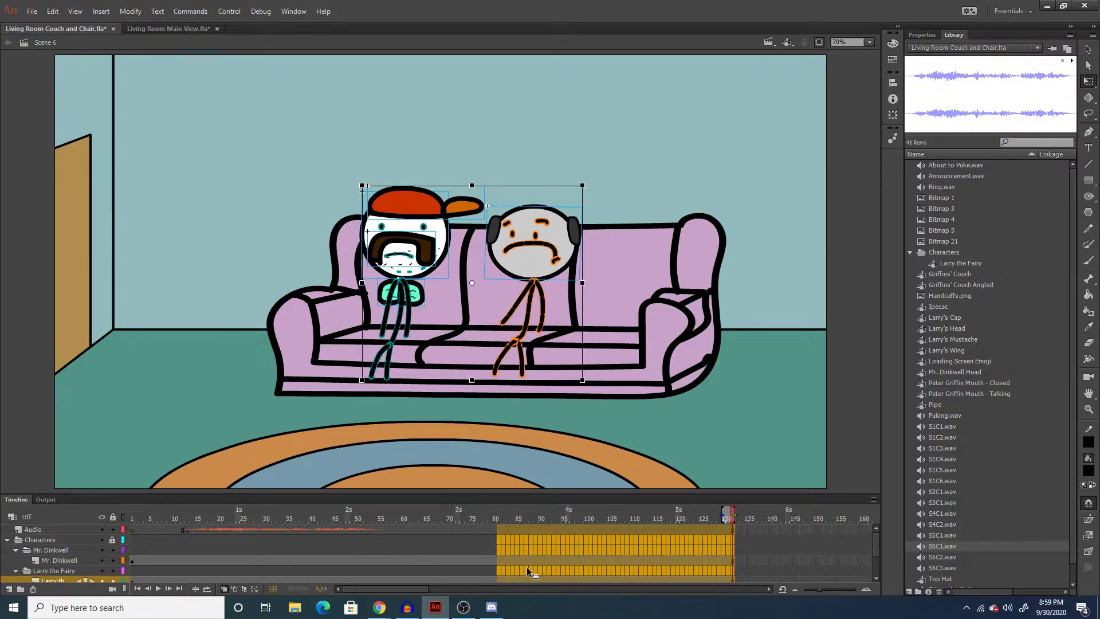
Add a keyframe at about frame 10 of the Mr. Dinkwell layer.
click(175, 560)
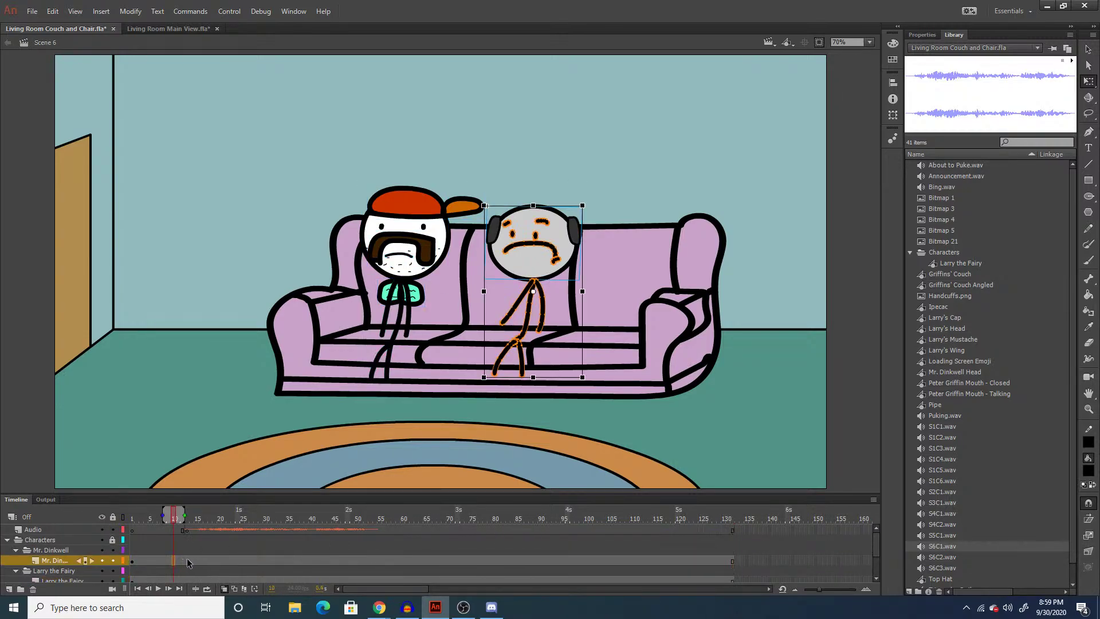
drag(187, 560, 132, 561)
key(z)
click(315, 215)
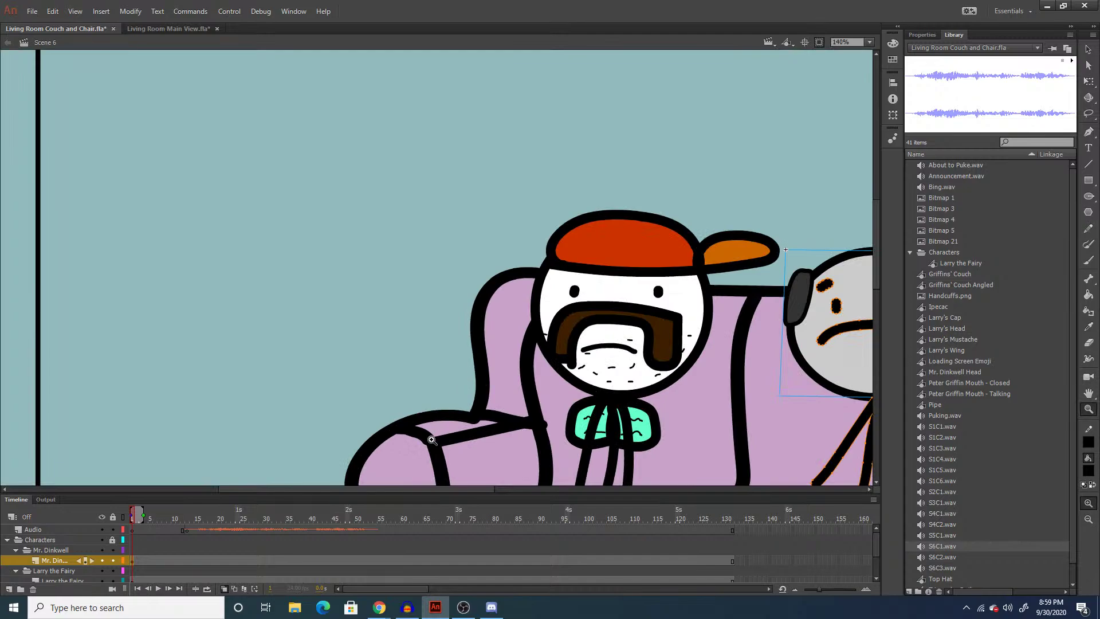
drag(424, 488, 453, 485)
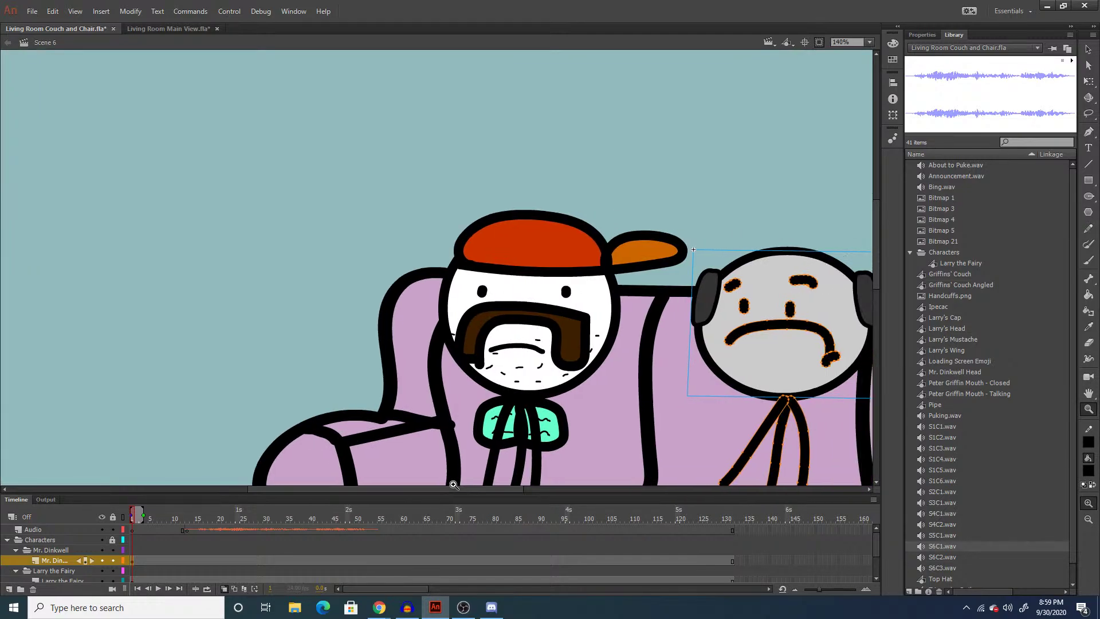
scroll(453, 484, up, 5)
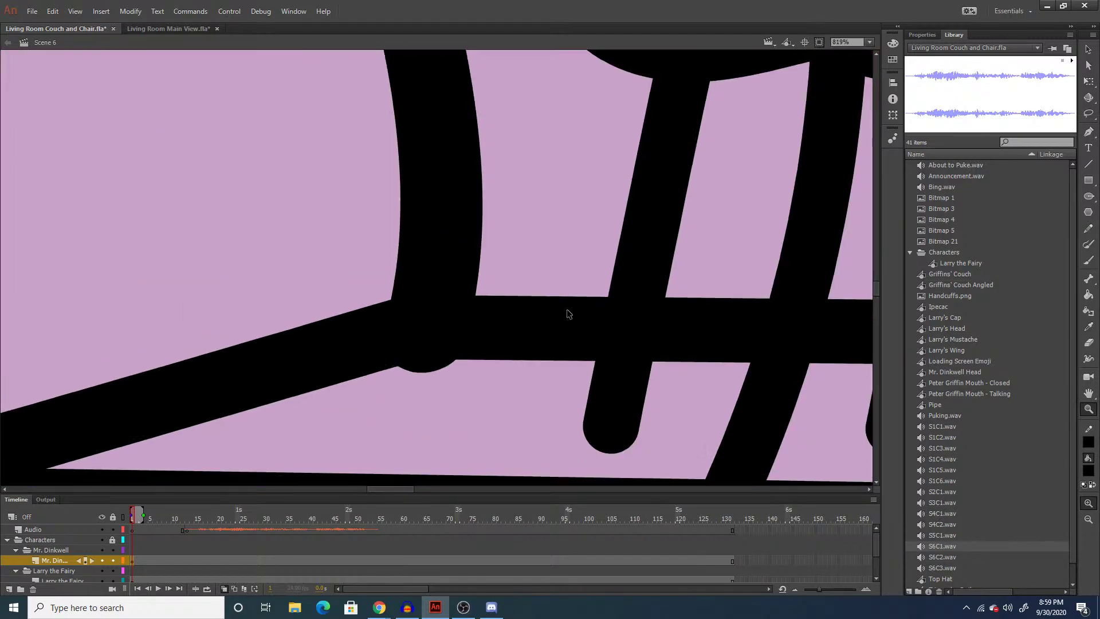
scroll(568, 313, down, 5)
drag(507, 491, 614, 489)
click(187, 558)
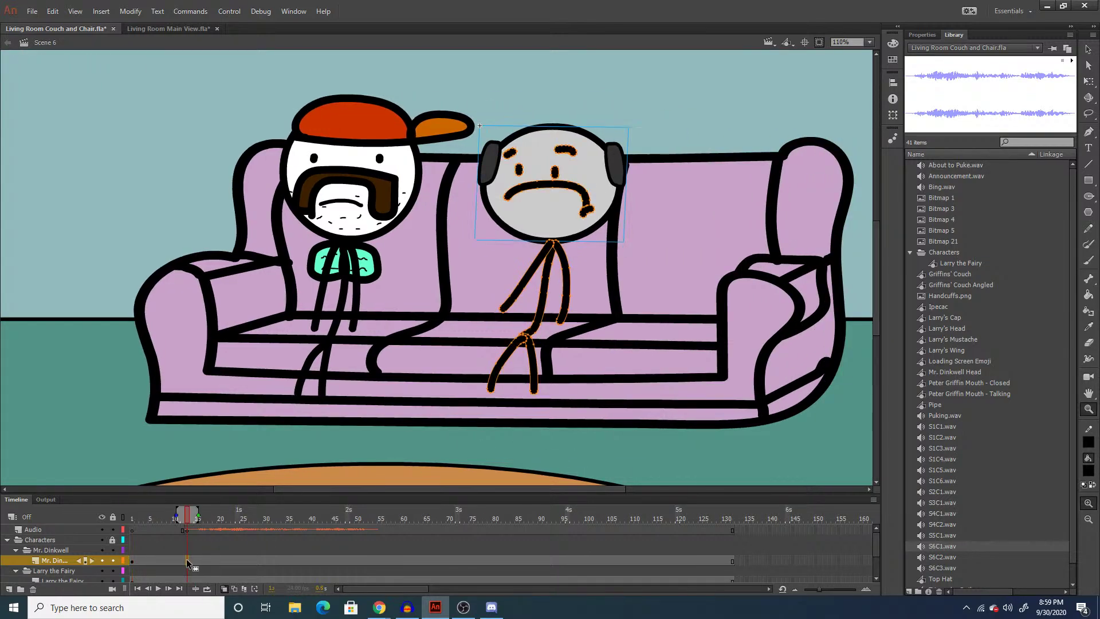
drag(187, 559, 171, 556)
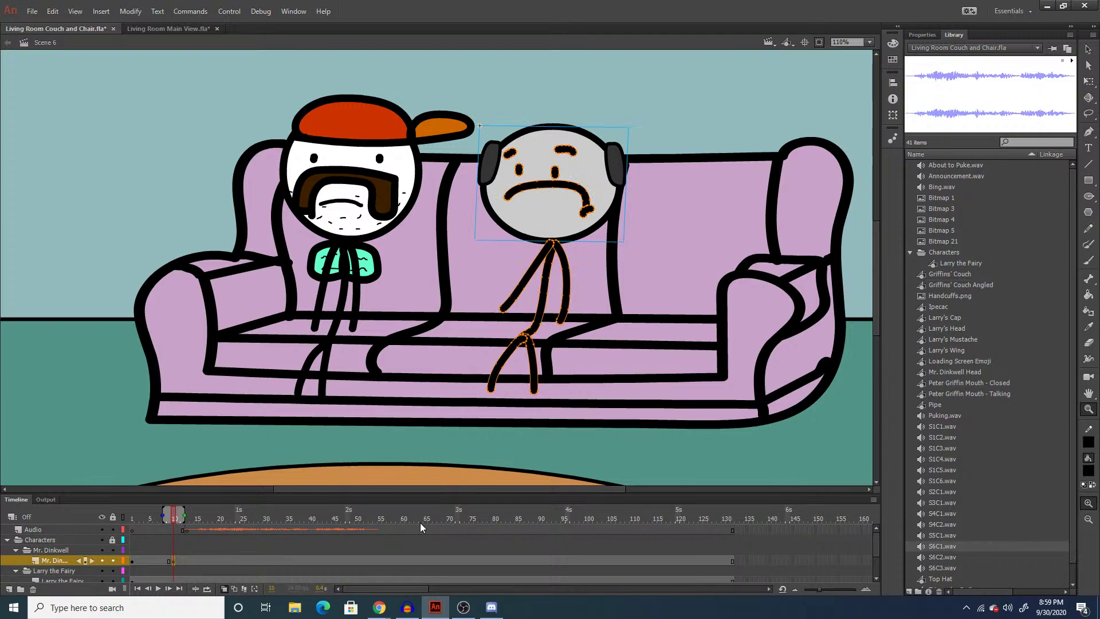
Shift Mr. Dinkwell's eyes and eyebrows across his face toward Larry so that he glances at him.
key(q)
click(444, 237)
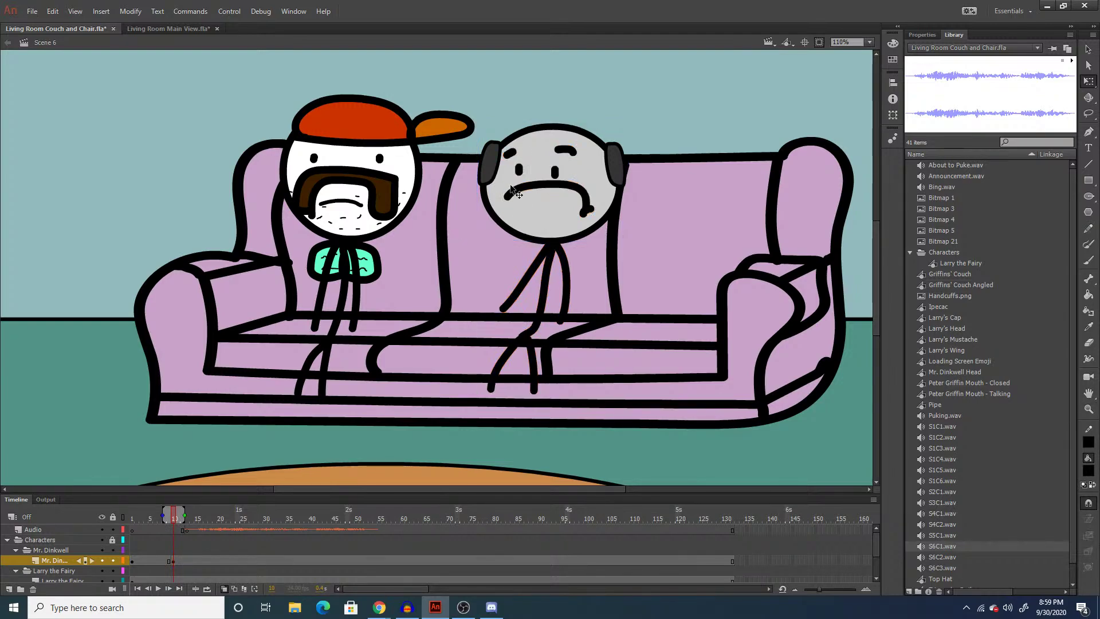
key(l)
mouse_move(550, 140)
mouse_down()
mouse_move(581, 157)
mouse_move(564, 174)
mouse_move(549, 170)
mouse_up()
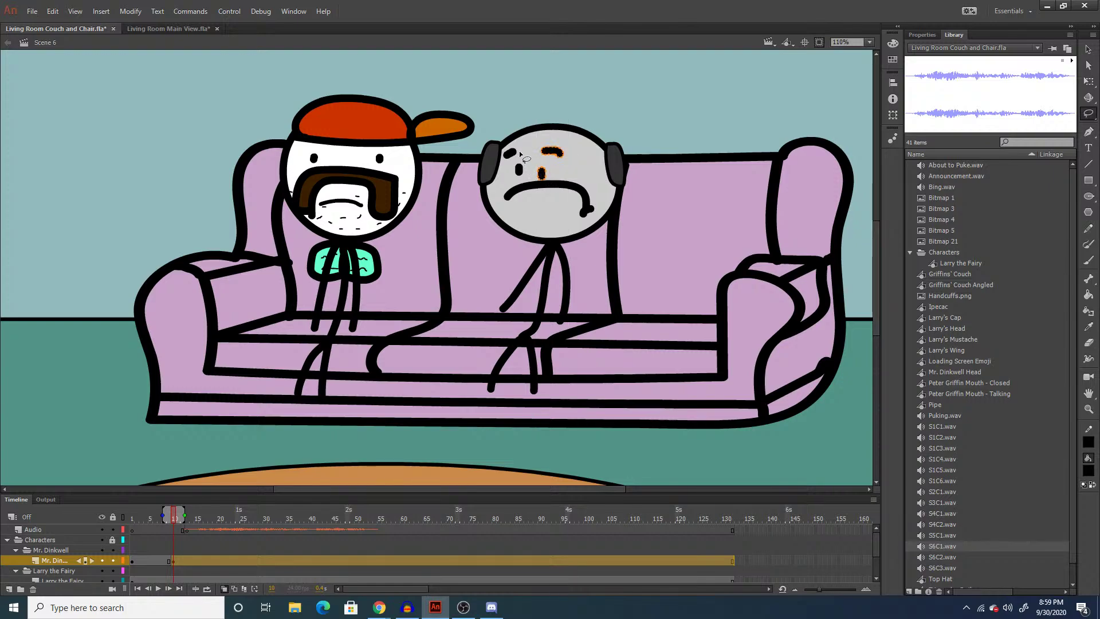
click(519, 172)
mouse_move(499, 146)
mouse_down()
mouse_move(527, 184)
mouse_move(498, 172)
mouse_up()
click(687, 202)
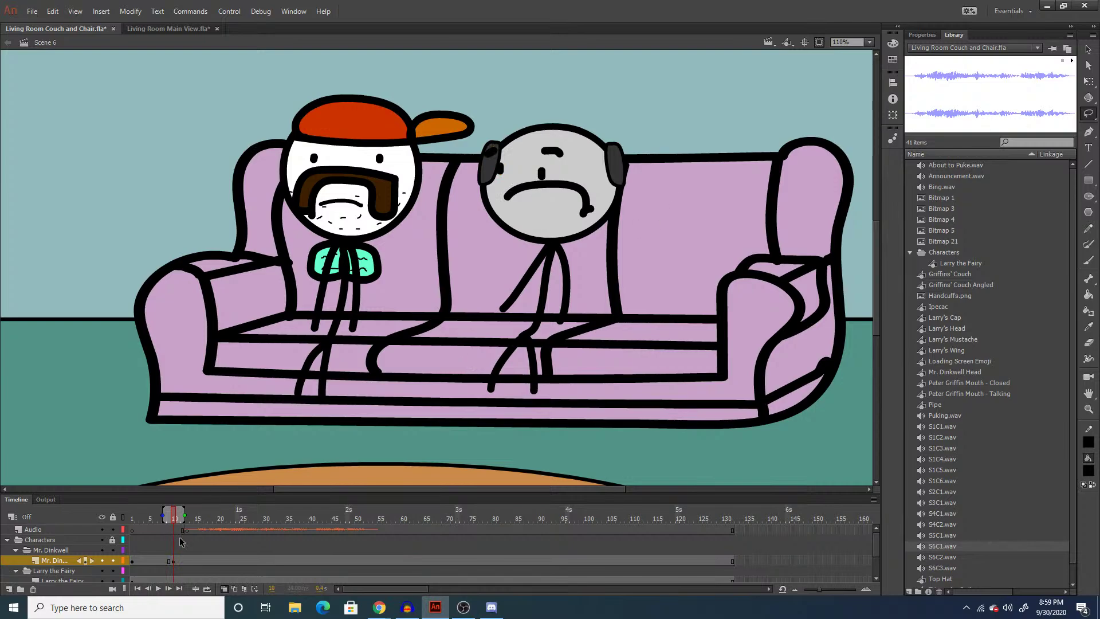
Move the glance keyframe to about frame 5 and add another keyframe at frame 14 of the Mr. Dinkwell layer.
click(172, 560)
mouse_move(172, 560)
mouse_down()
mouse_move(155, 563)
mouse_move(189, 561)
mouse_up()
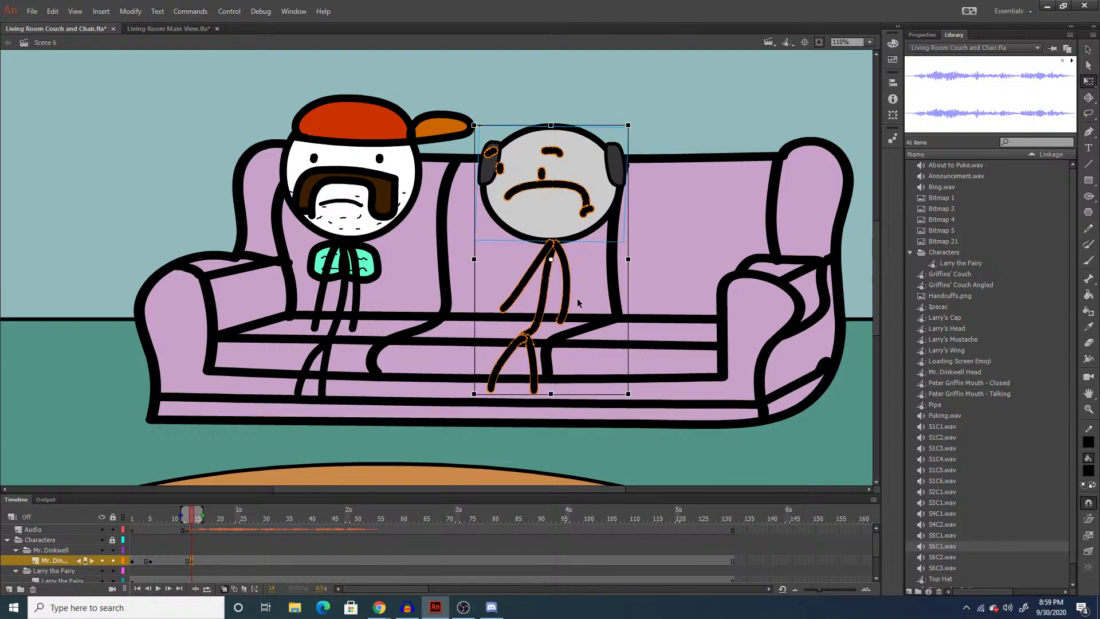
Delete Mr. Dinkwell's frowning mouth at frame 14.
click(565, 205)
key(q)
mouse_move(596, 198)
mouse_down()
mouse_move(592, 213)
mouse_move(570, 218)
mouse_move(598, 198)
mouse_up()
key(ctrl+z)
click(632, 218)
key(l)
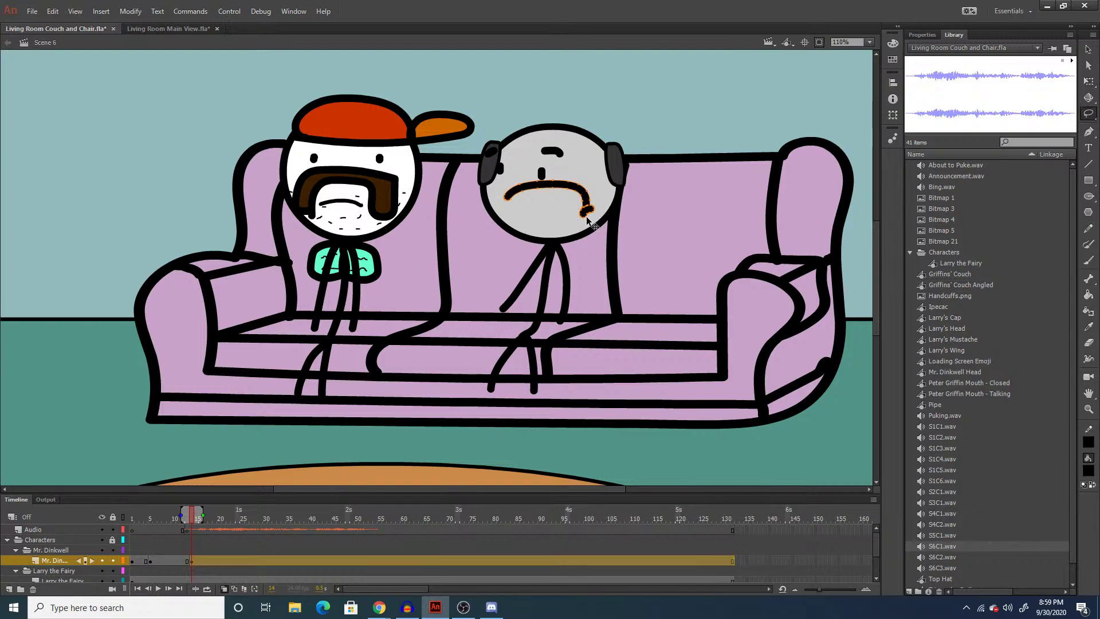
key(Delete)
Set the Paint Brush stroke to 12 and draw the outline of a slanted open mouth on Mr. Dinkwell's face.
key(y)
drag(507, 187, 556, 198)
key(ctrl+z)
click(922, 35)
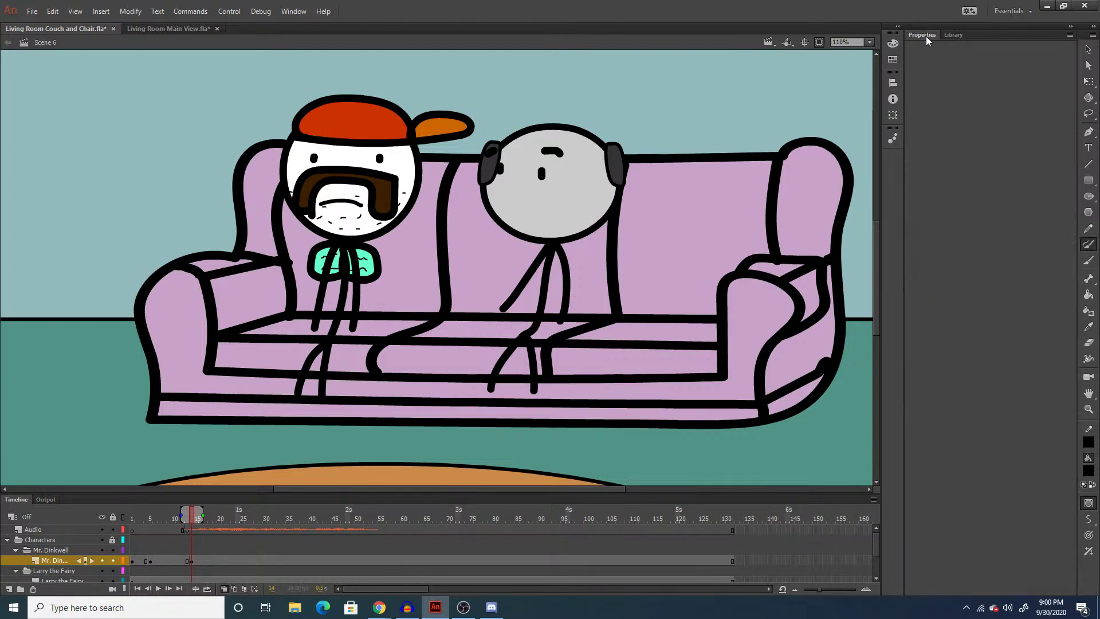
click(1030, 135)
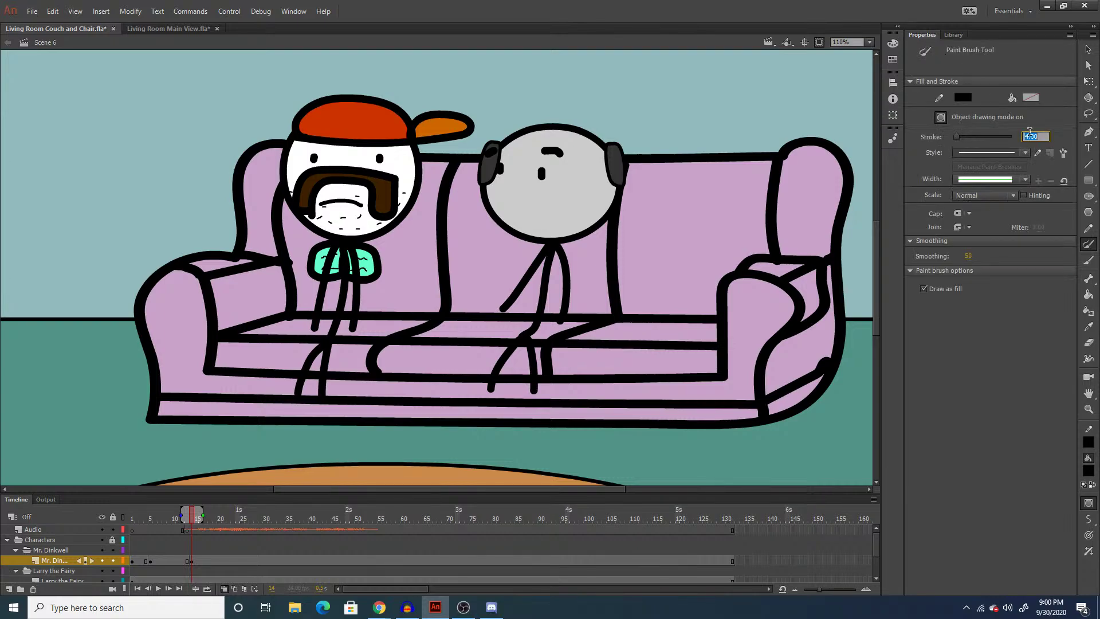
text(12)
key(Return)
mouse_move(510, 184)
mouse_down()
mouse_move(561, 202)
mouse_move(553, 216)
mouse_move(505, 187)
mouse_move(523, 187)
mouse_up()
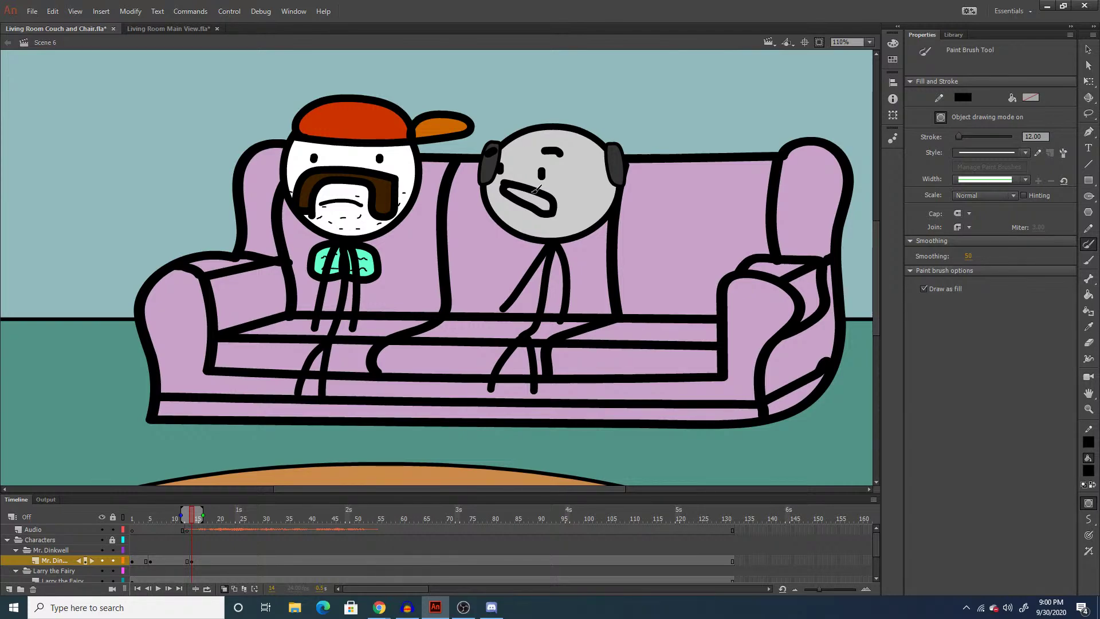
Fill the inside of Mr. Dinkwell's open mouth with black and return to the scene.
key(q)
double_click(526, 189)
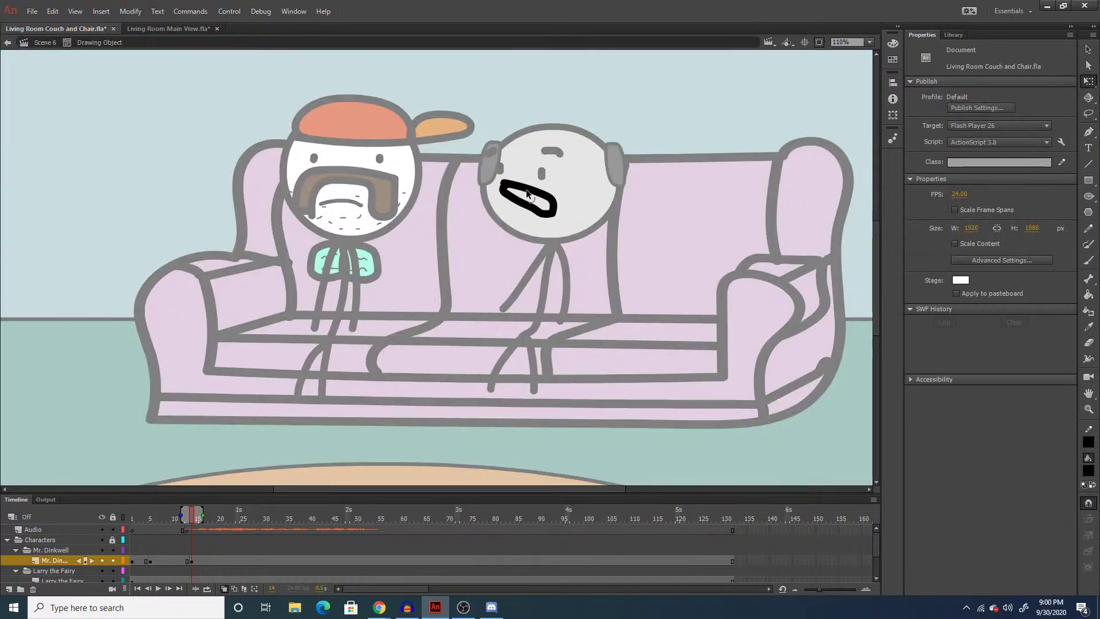
key(k)
click(539, 210)
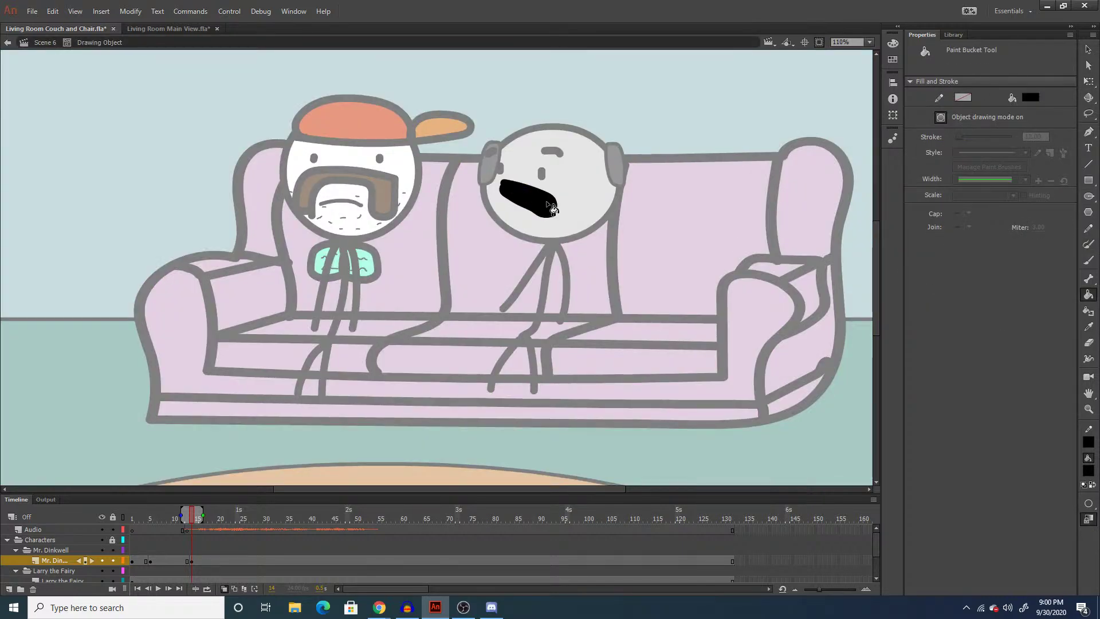
key(q)
double_click(708, 247)
click(696, 256)
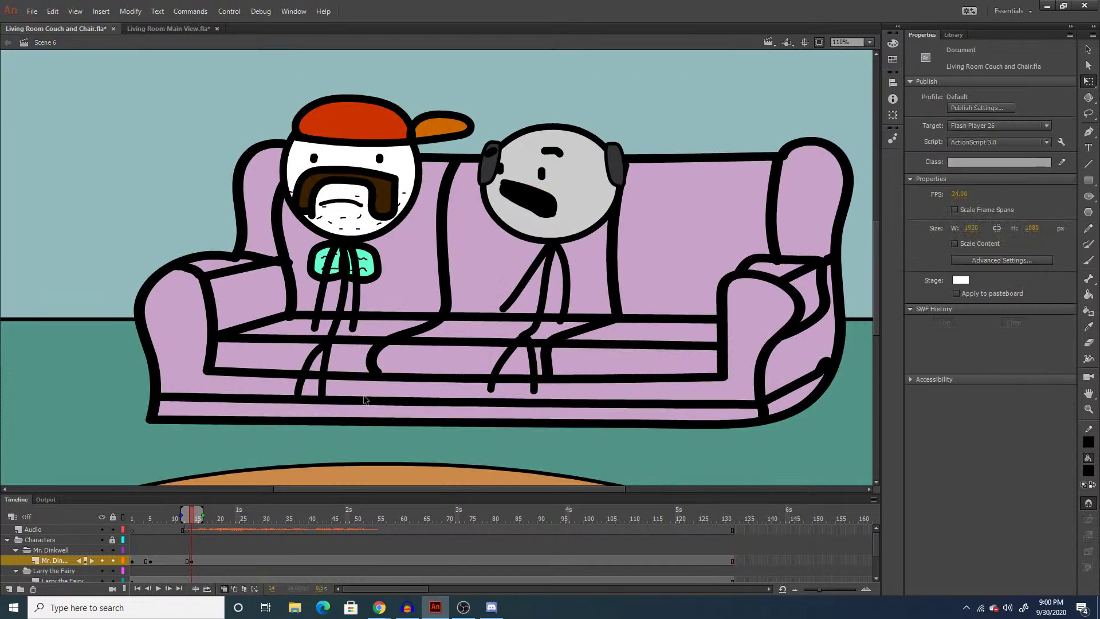
Play the voice clip, add a Mr. Dinkwell keyframe at about frame 55 where it ends, and delete the open mouth there.
click(176, 552)
key(Return)
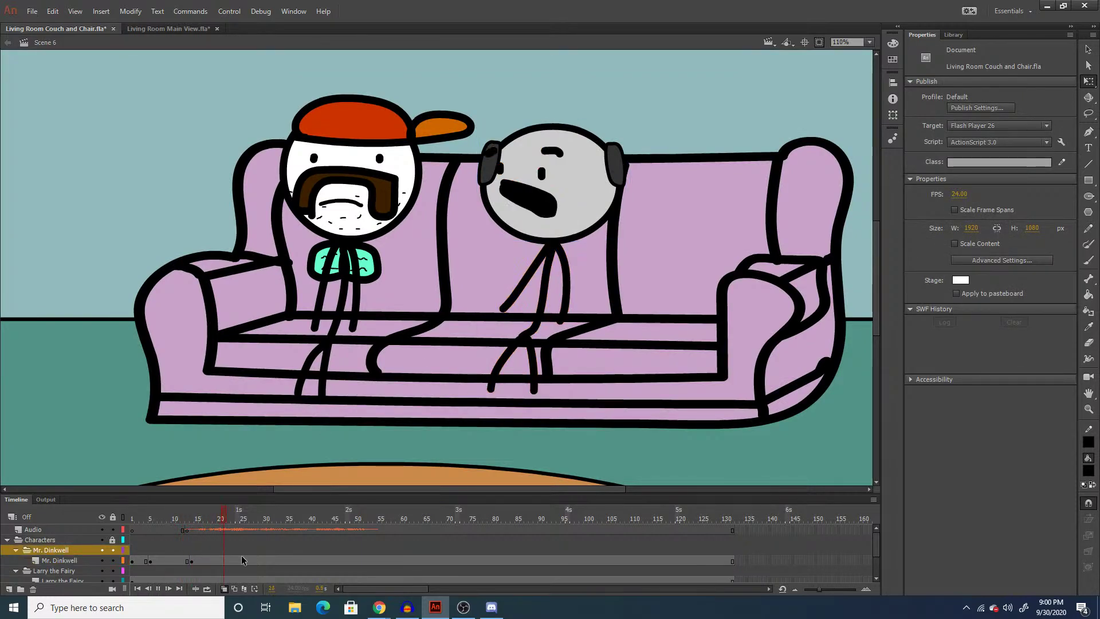
click(379, 560)
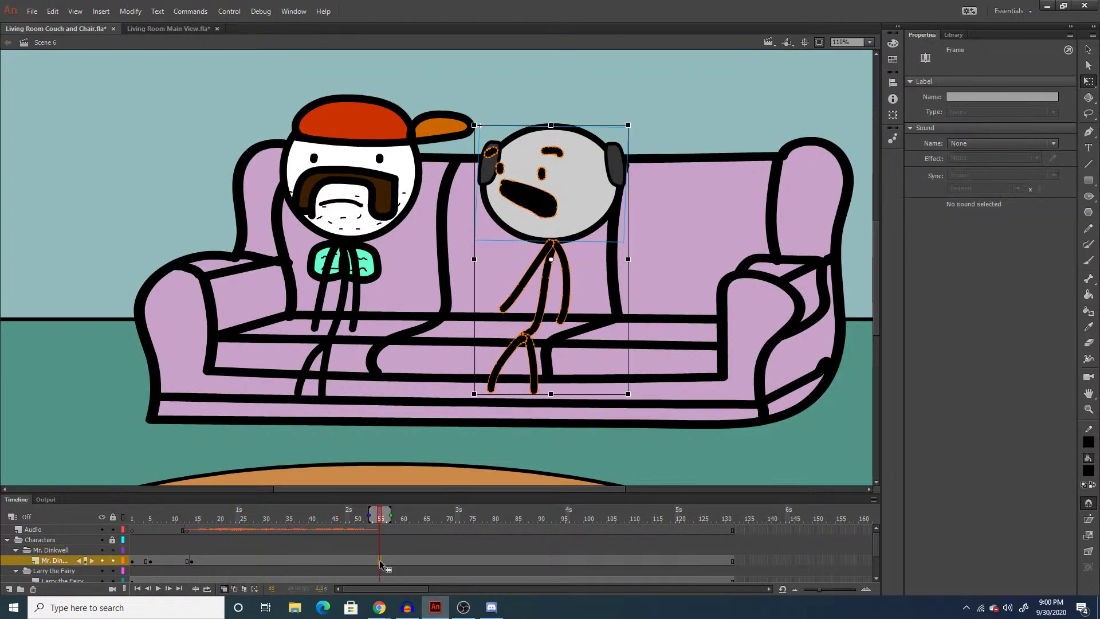
key(F6)
click(775, 189)
click(532, 214)
key(Delete)
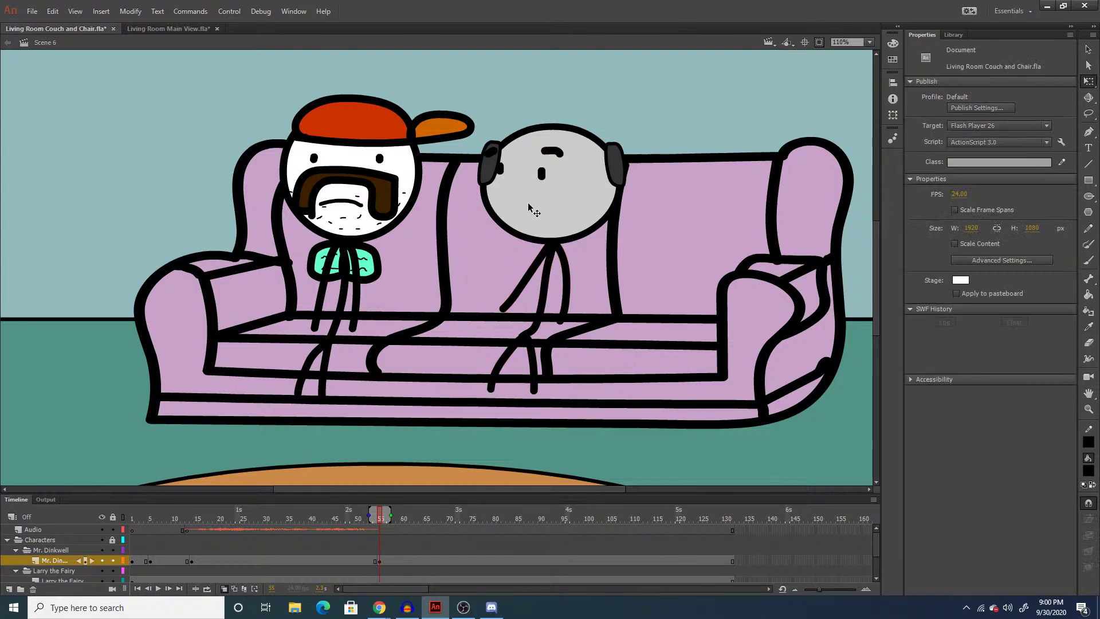
Draw a closed mouth for Mr. Dinkwell as a slanted straight line with a small curved crease at its end.
key(n)
drag(497, 182, 547, 199)
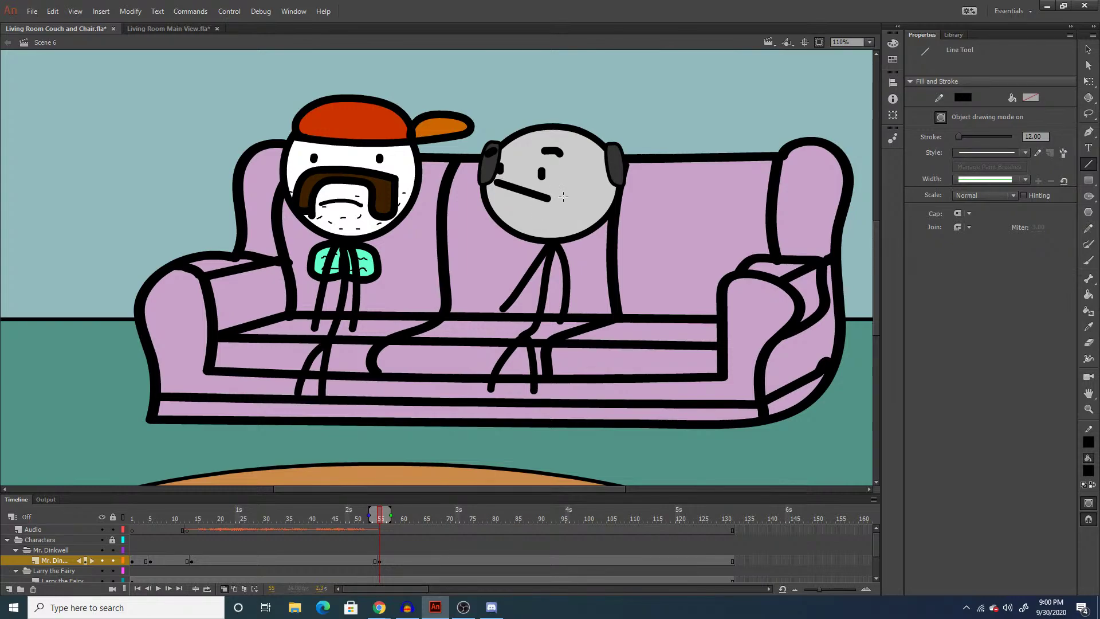
key(y)
drag(555, 193, 549, 207)
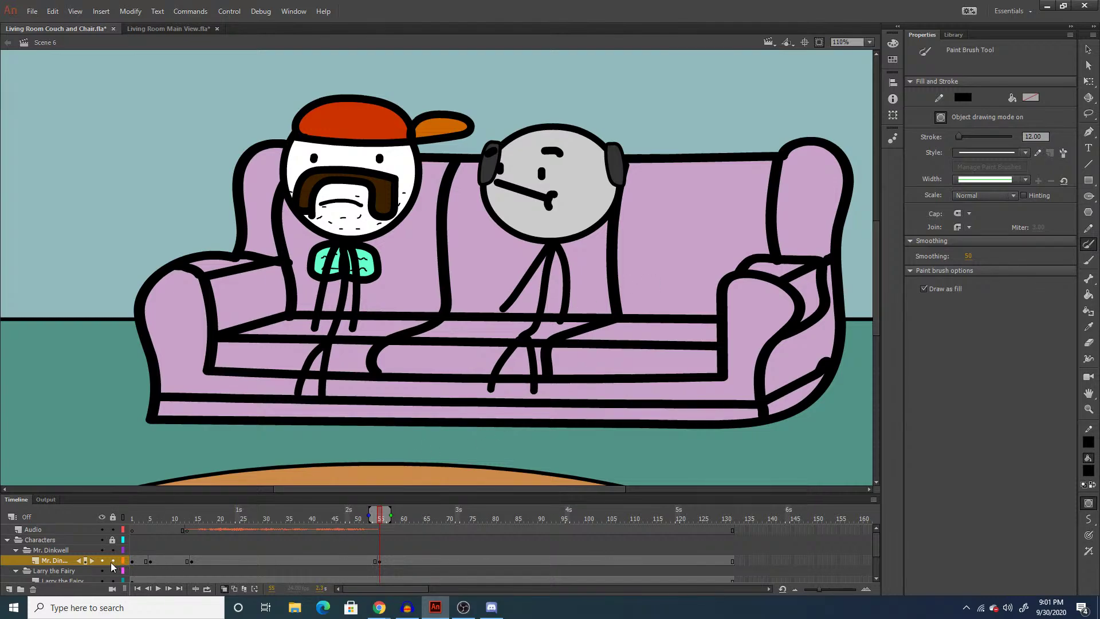
Lock the Mr. Dinkwell layer and add a keyframe at about frame 15 of the Larry the Fairy layer.
click(112, 560)
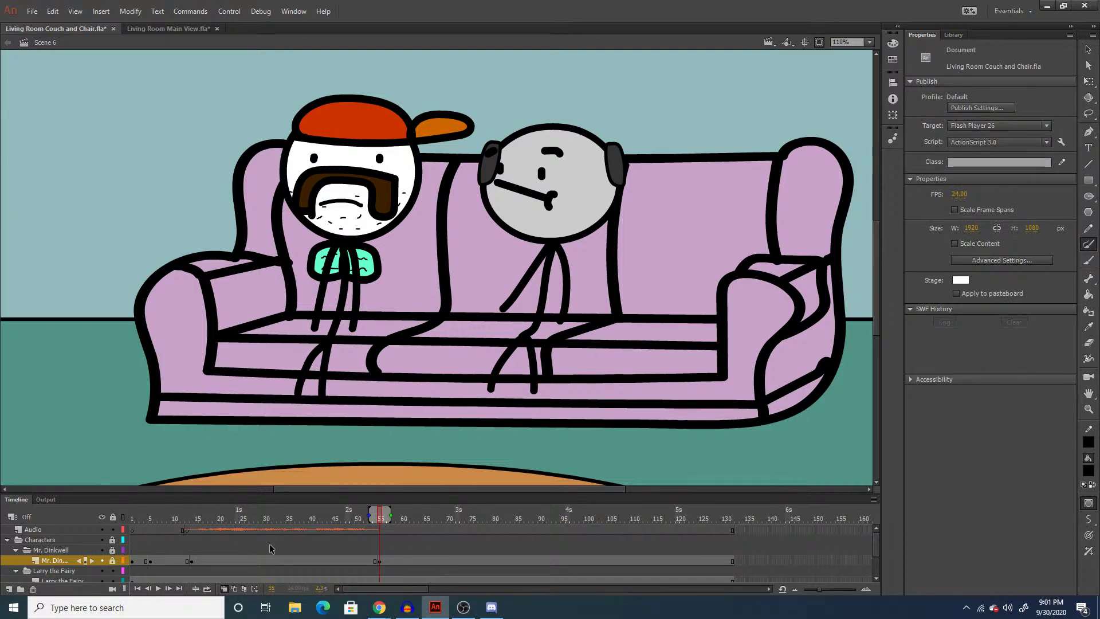
scroll(270, 550, down, 2)
click(392, 560)
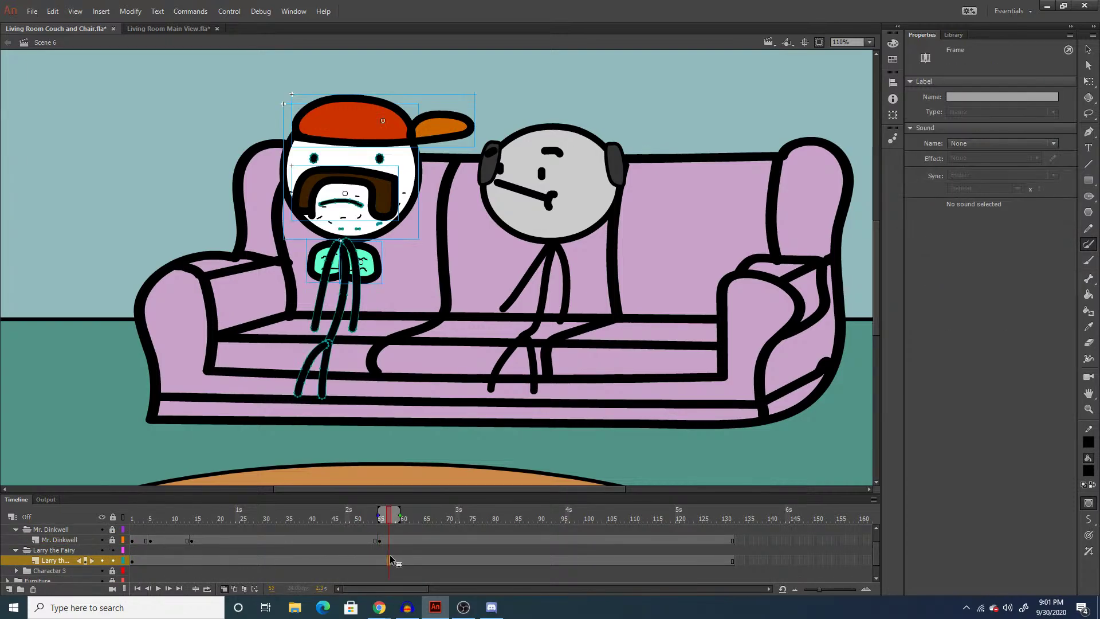
click(259, 553)
scroll(259, 558, up, 2)
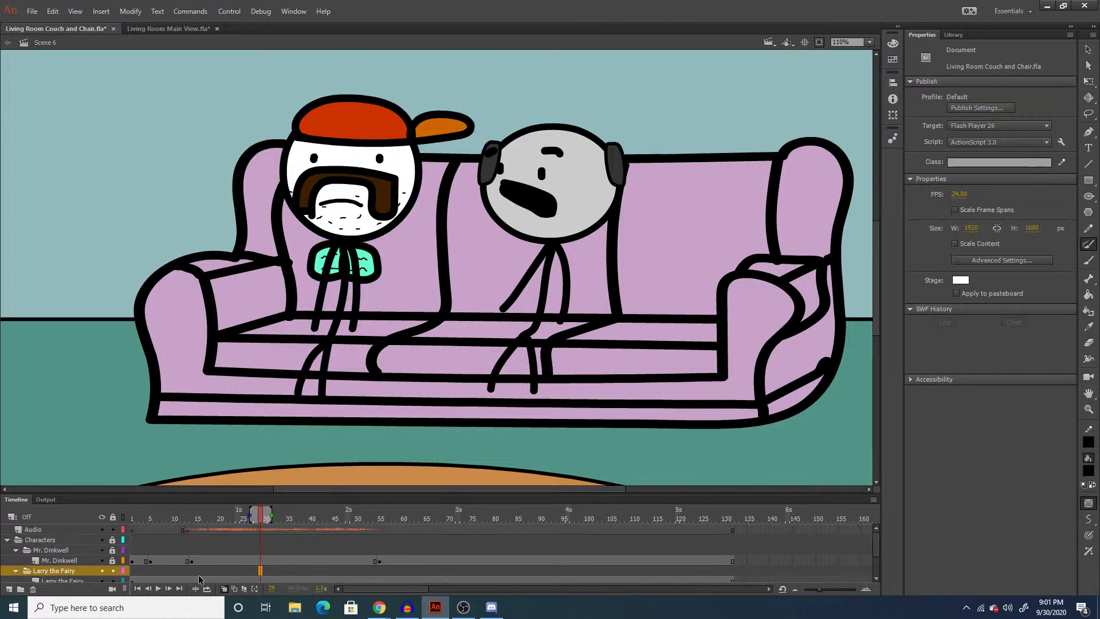
click(196, 573)
scroll(201, 577, down, 2)
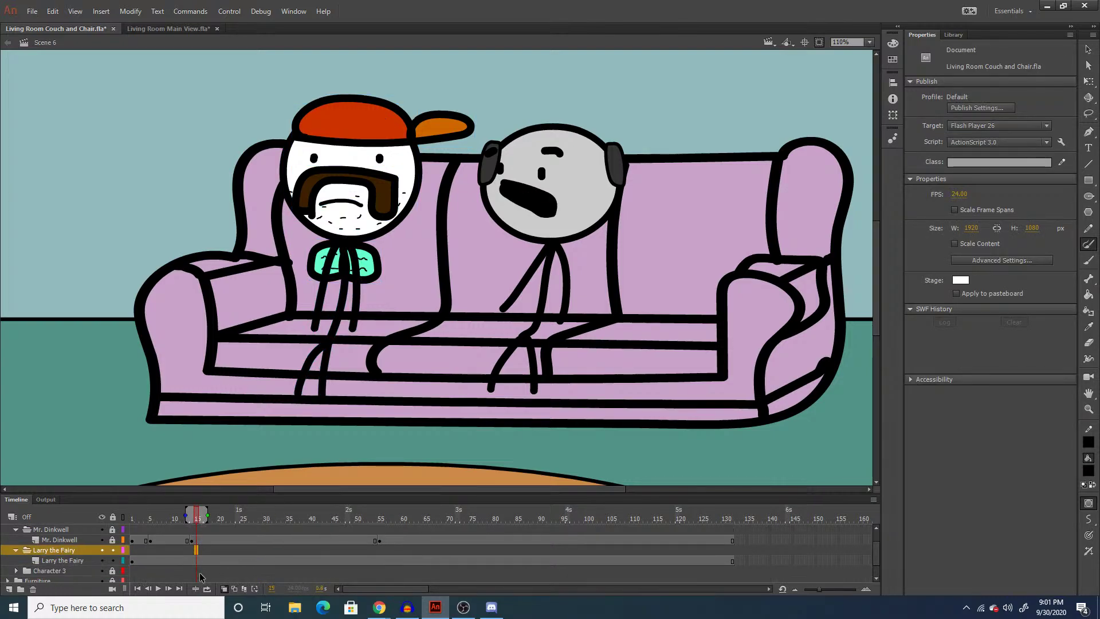
click(198, 562)
click(196, 561)
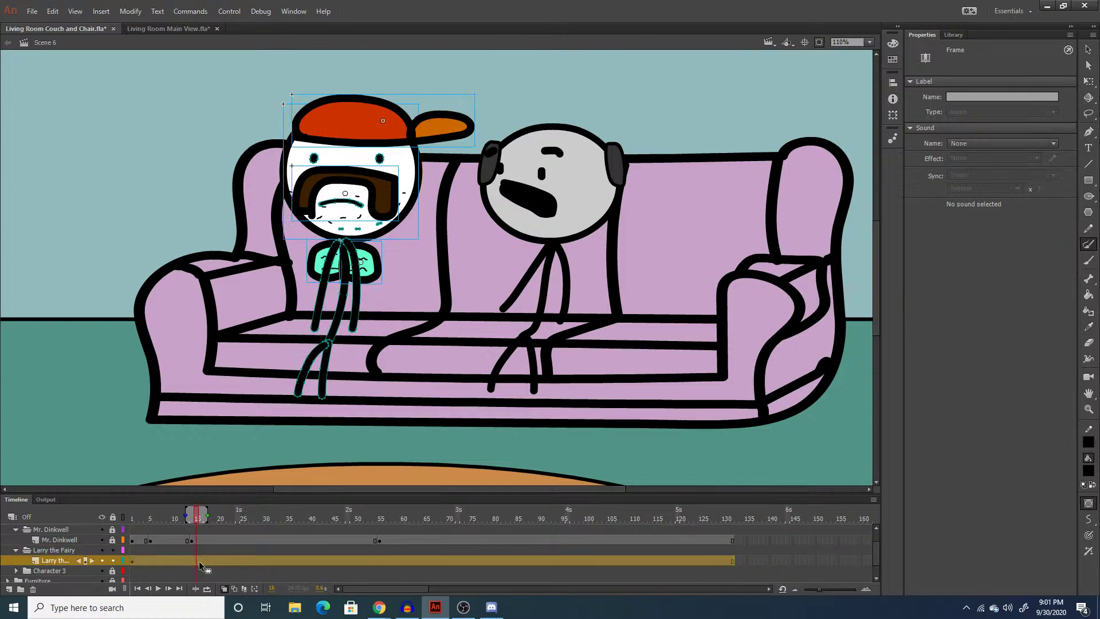
click(195, 561)
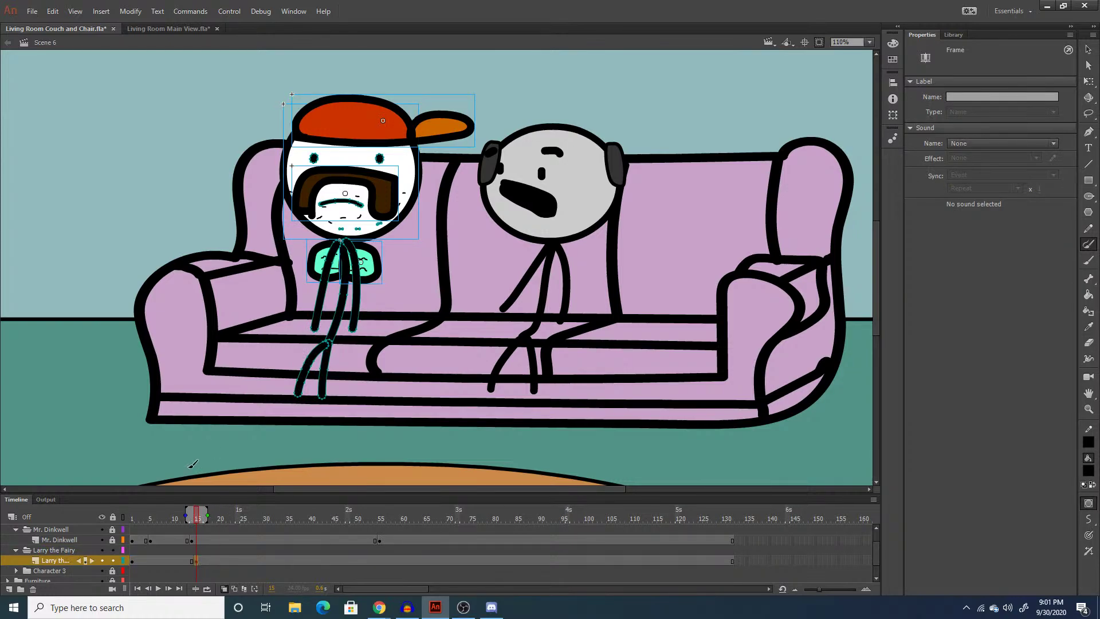
Move both of Larry's eyes across his face toward Mr. Dinkwell and play back the result.
key(q)
scroll(348, 203, up, 3)
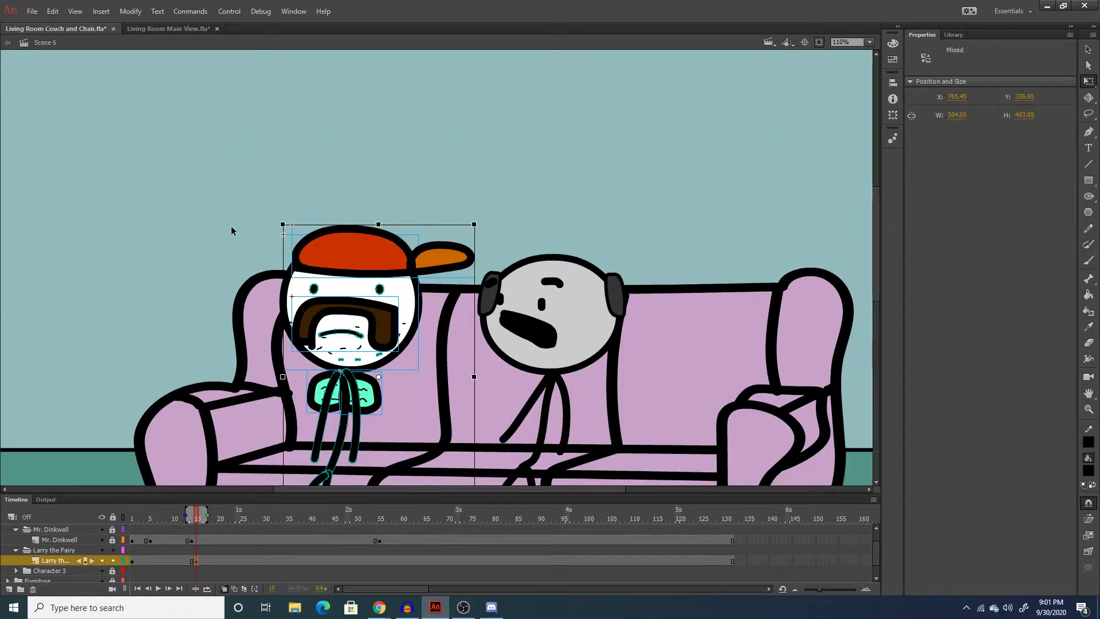
drag(230, 226, 432, 368)
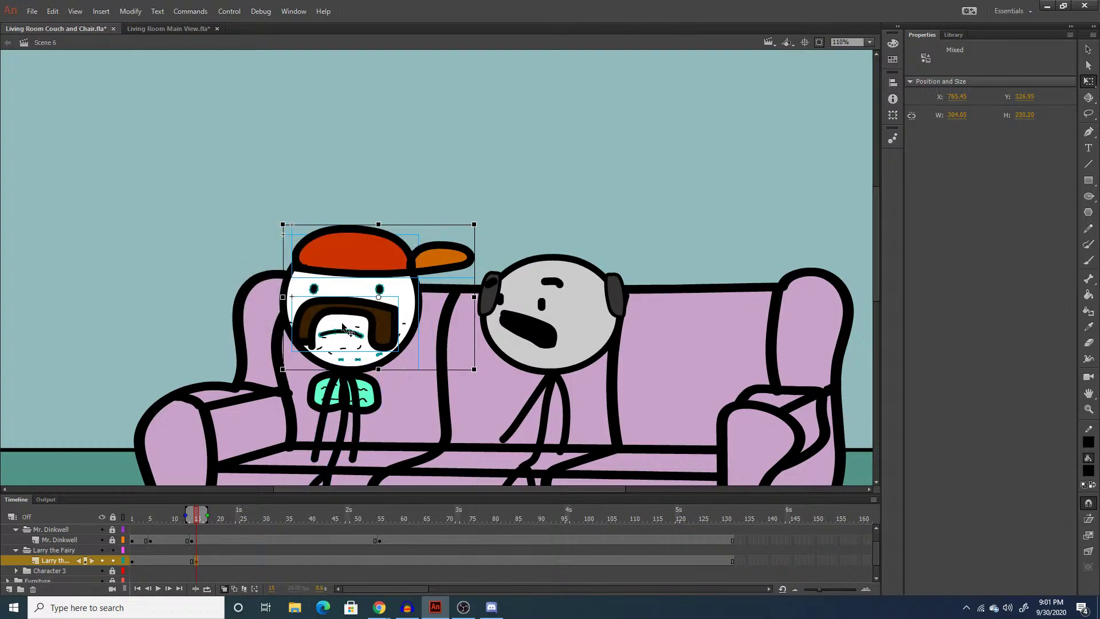
right_click(346, 319)
click(233, 334)
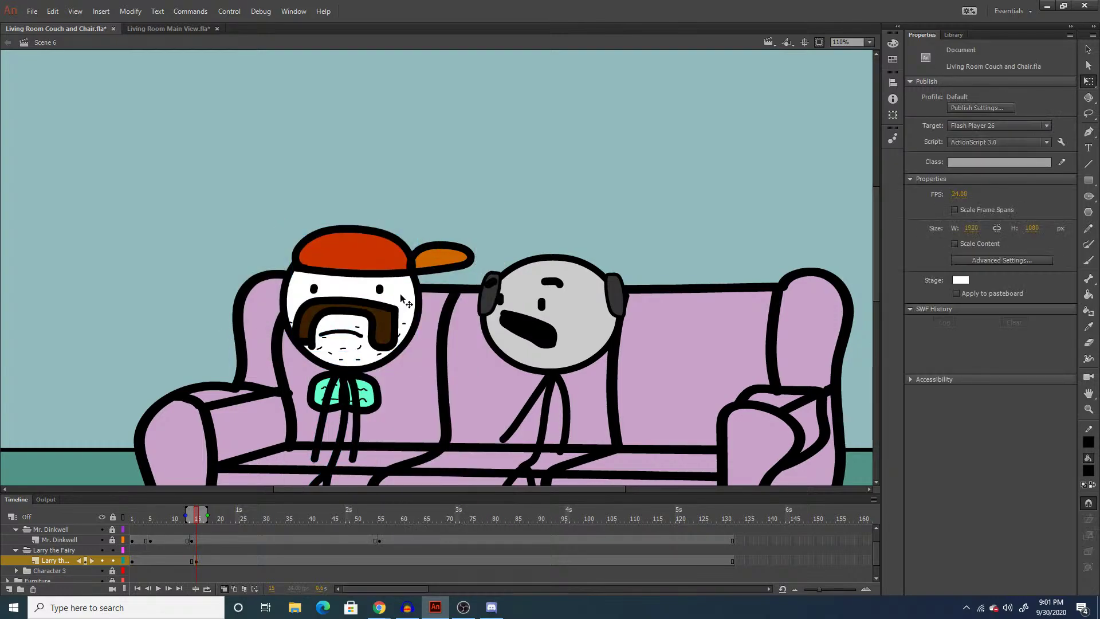
drag(381, 292, 394, 292)
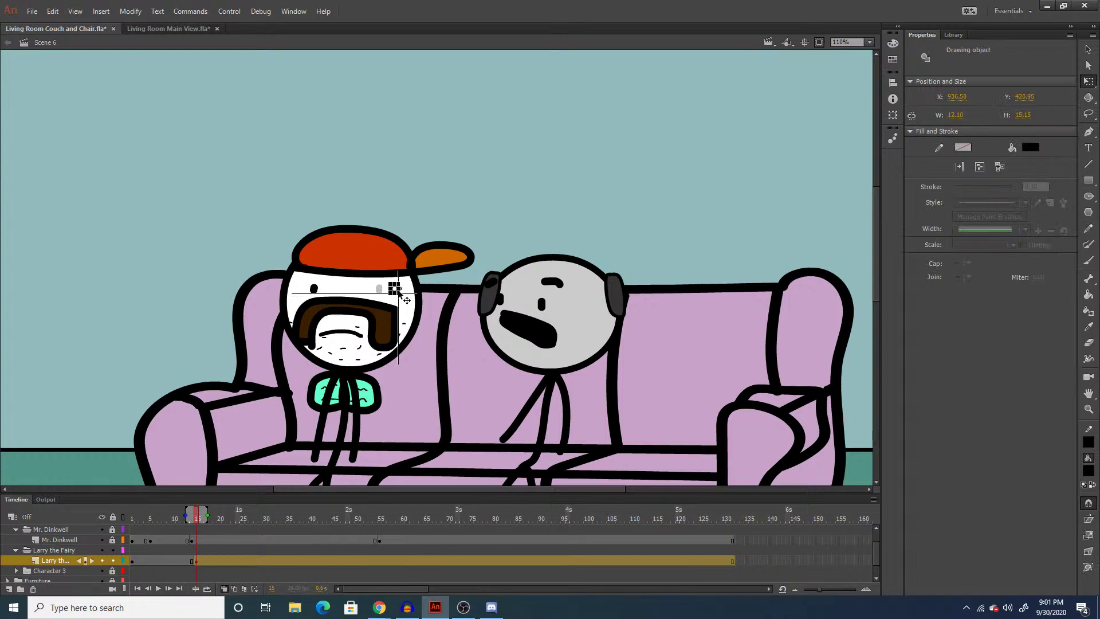
drag(316, 289, 353, 289)
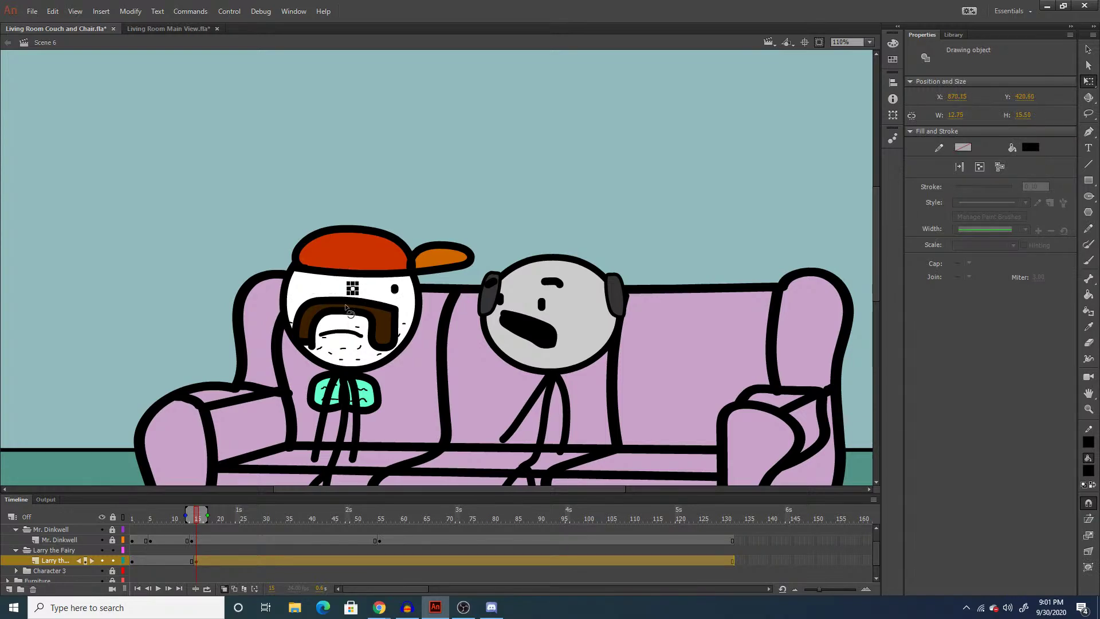
click(235, 268)
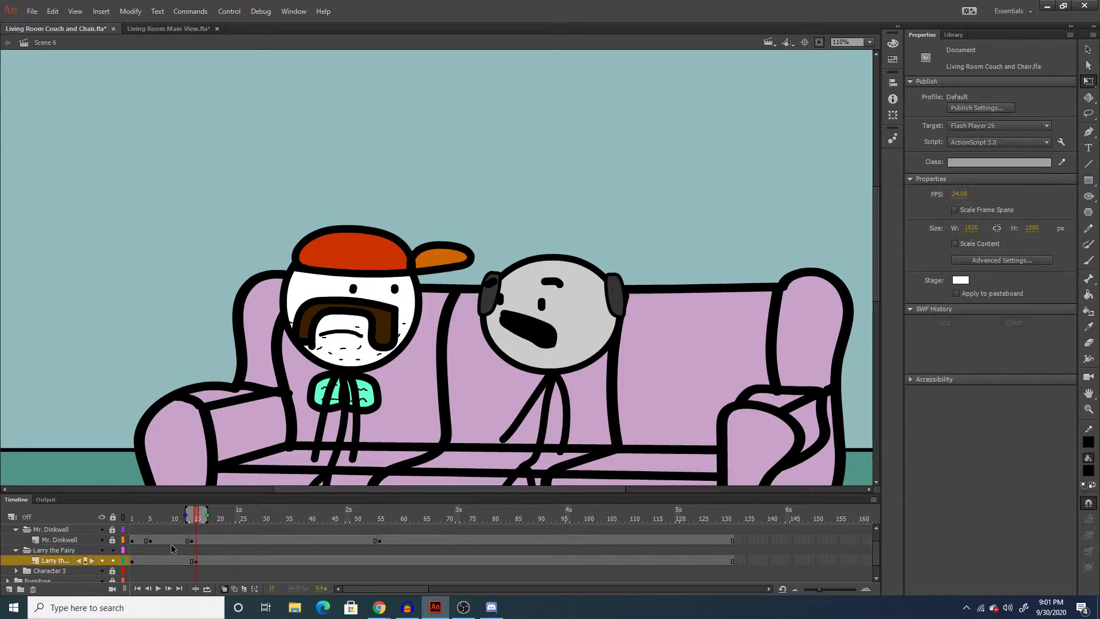
key(Return)
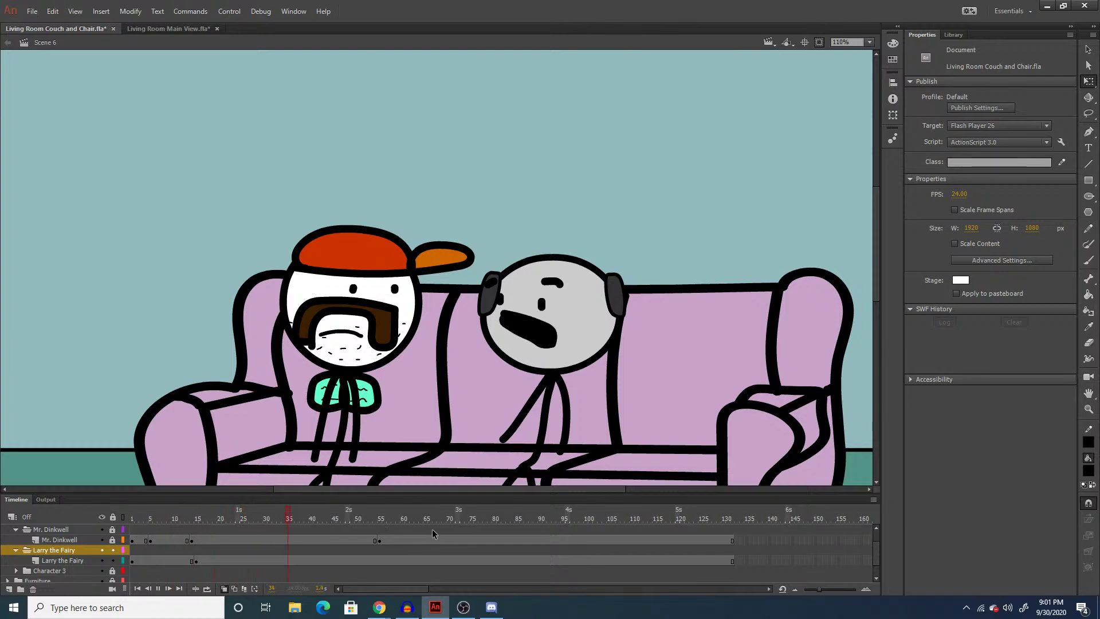
Add a keyframe at about frame 66 of the Audio layer and place the S6C2.wav clip there.
click(407, 561)
scroll(411, 566, up, 2)
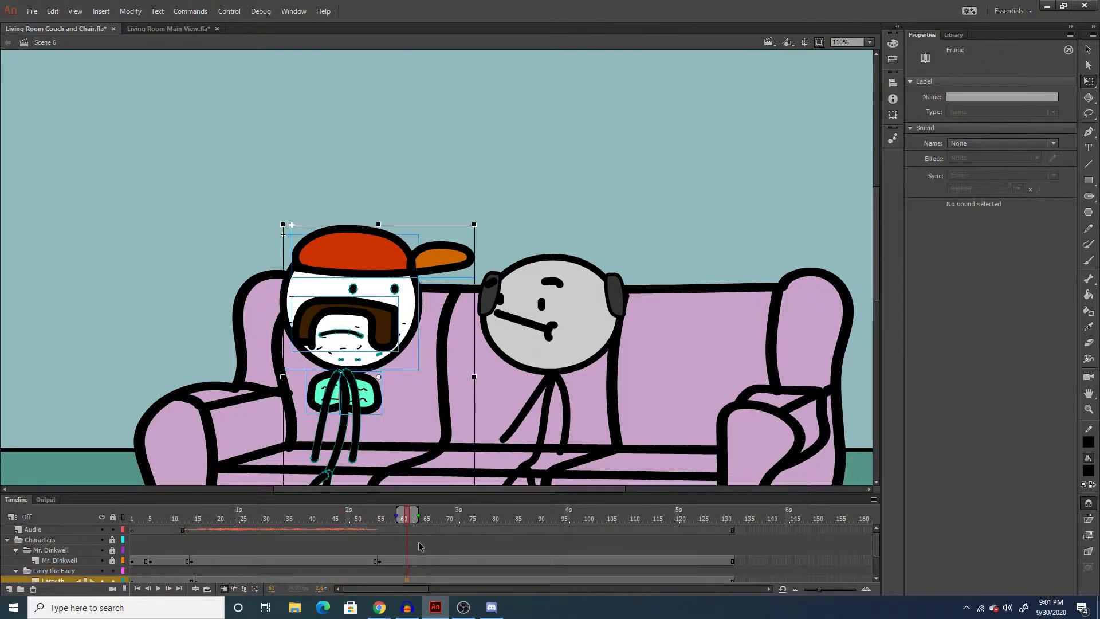
click(430, 530)
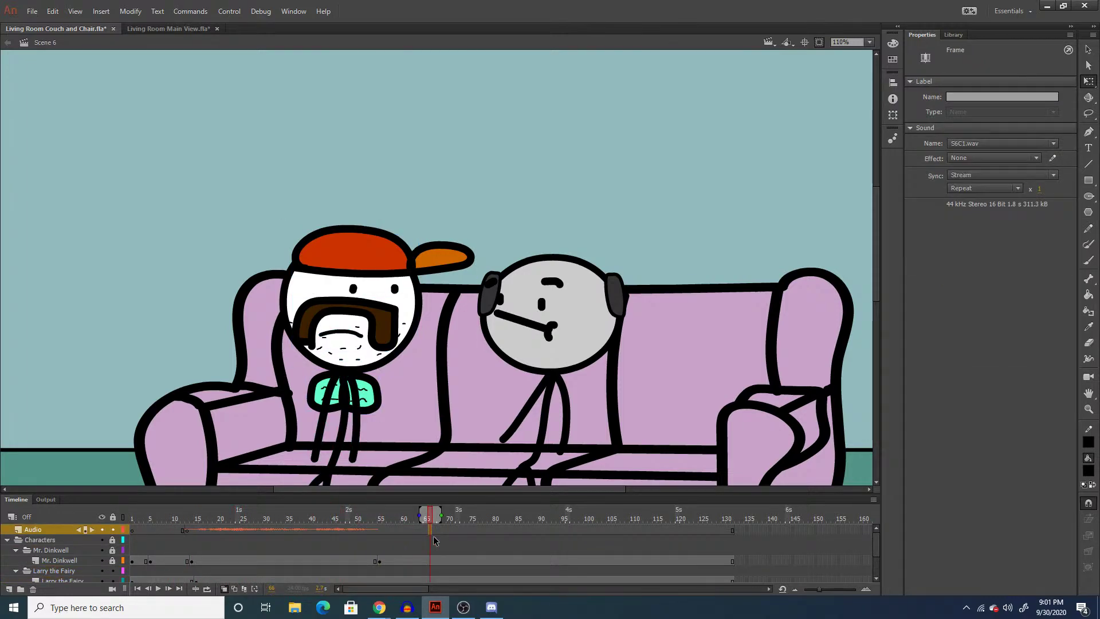
click(953, 34)
drag(942, 557, 642, 381)
Add a Larry the Fairy keyframe at about frame 67 and play back the start of the second voice clip.
click(431, 576)
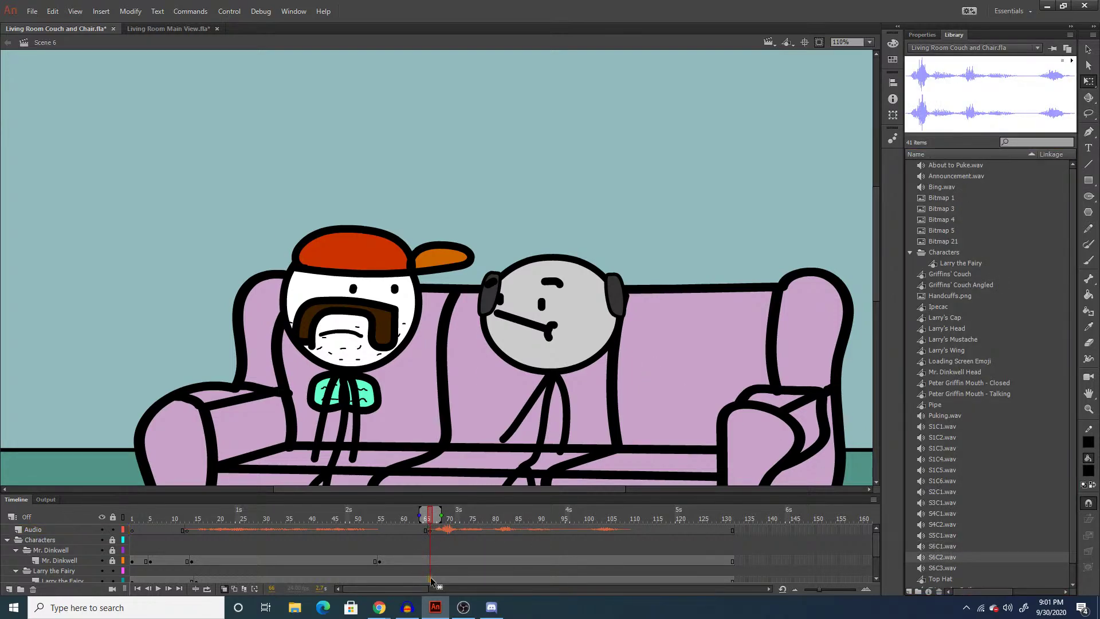
click(402, 559)
key(Return)
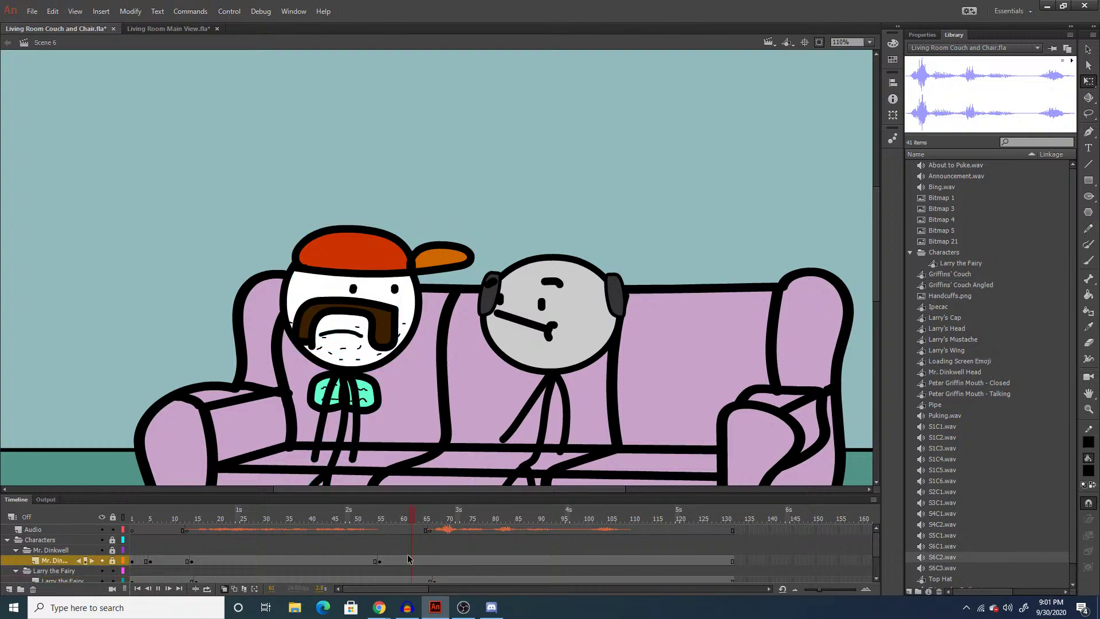
click(435, 580)
Place S6C3.wav on the Audio layer at a blank keyframe near frame 122 and extend the scene's layers to about frame 200.
click(687, 530)
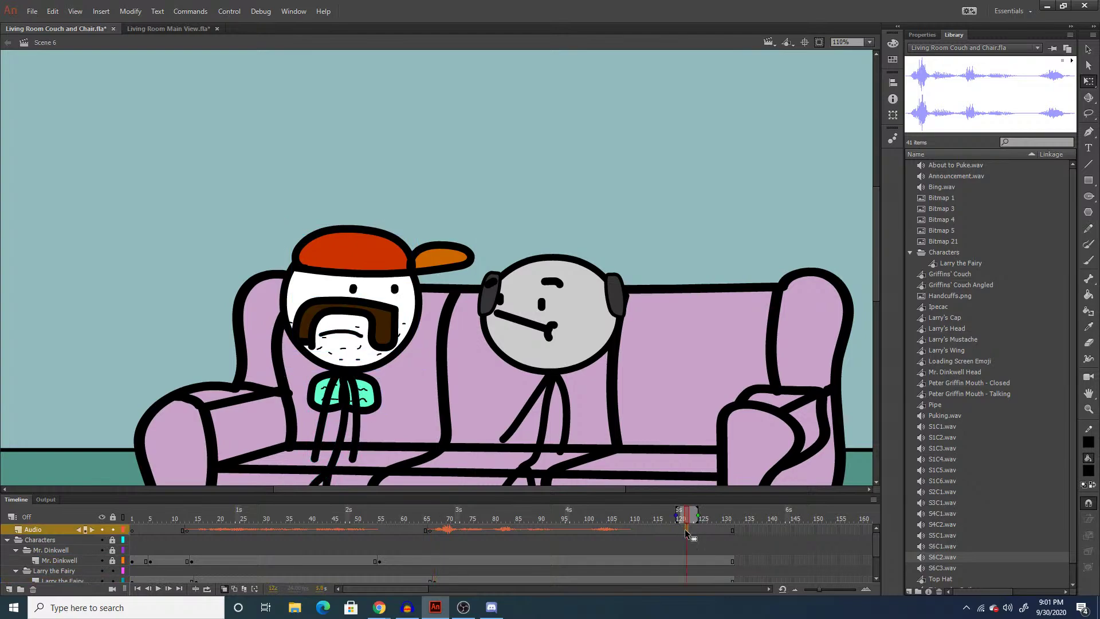
key(F7)
drag(943, 569, 673, 555)
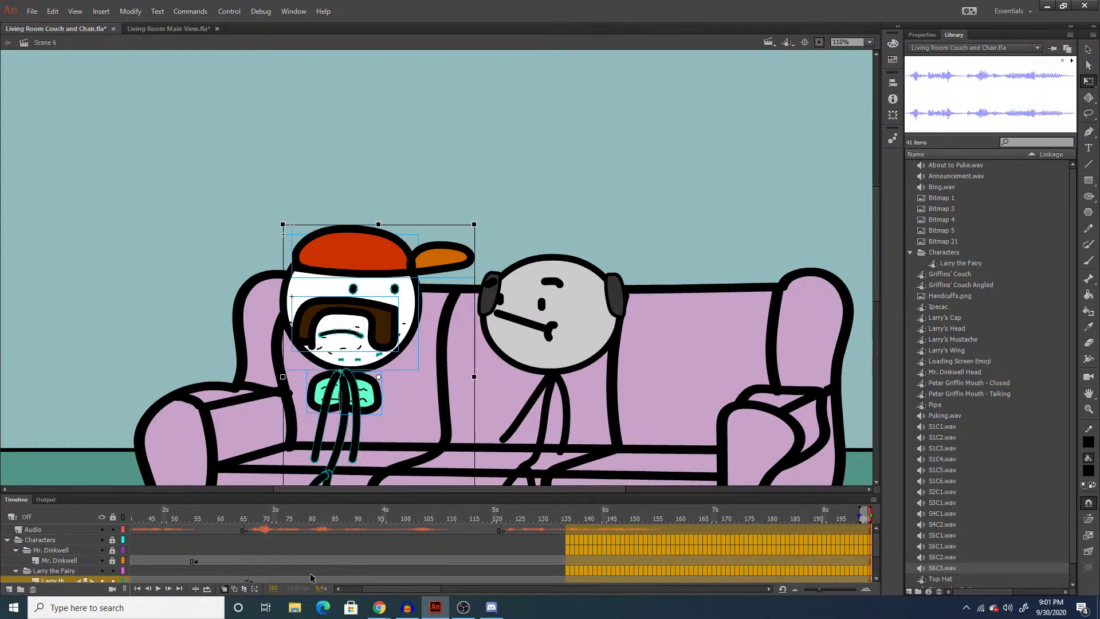
Delete Larry's closed mouth at his keyframe near frame 67.
click(252, 581)
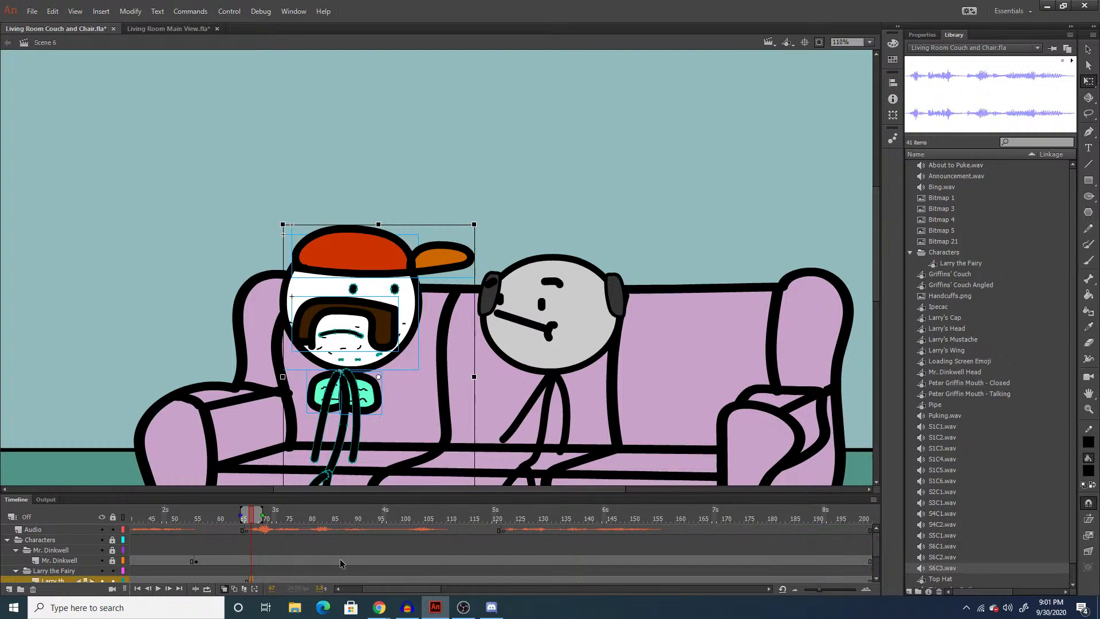
click(280, 354)
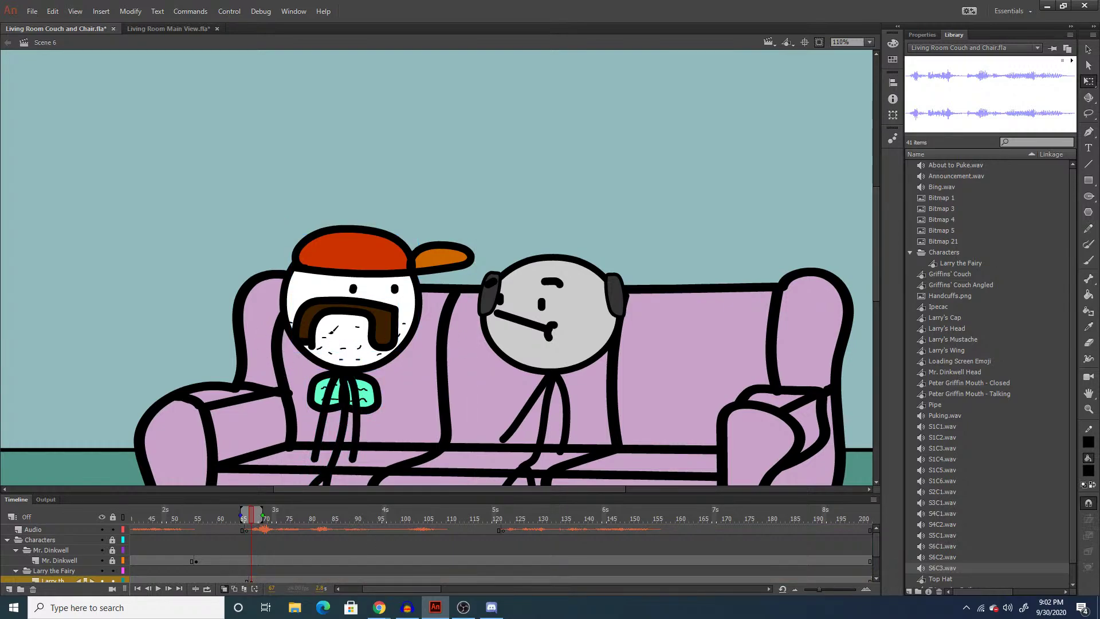
key(b)
mouse_move(328, 331)
mouse_down()
mouse_move(370, 324)
mouse_move(362, 350)
mouse_move(330, 347)
mouse_move(337, 335)
mouse_move(361, 343)
mouse_up()
key(ctrl+z)
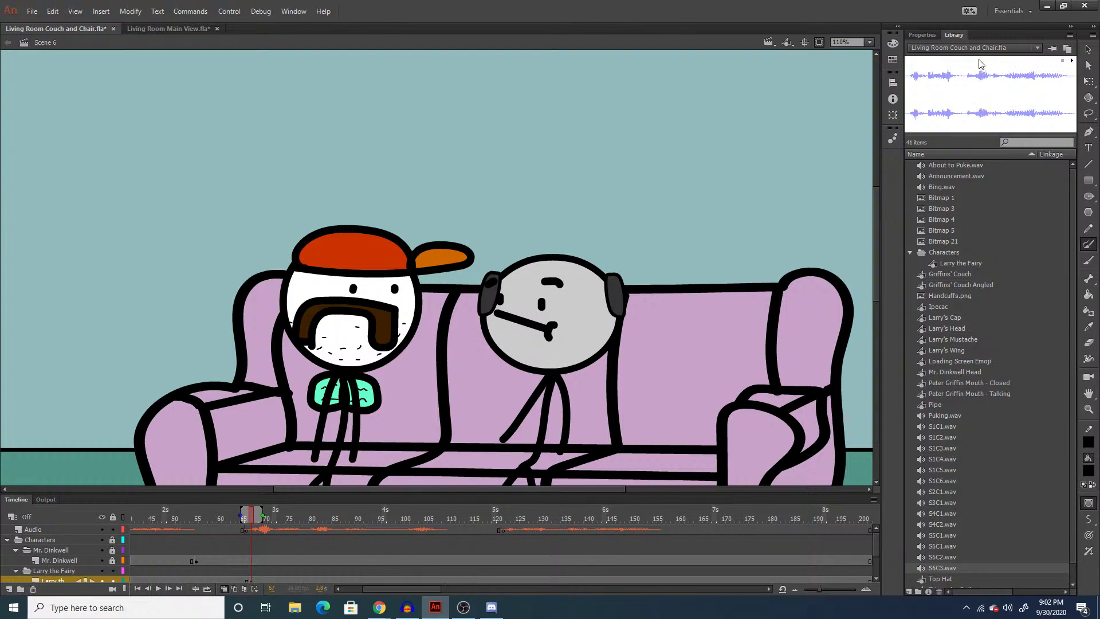
Look through the library's Larry symbols for a reusable open mouth.
click(934, 36)
click(950, 36)
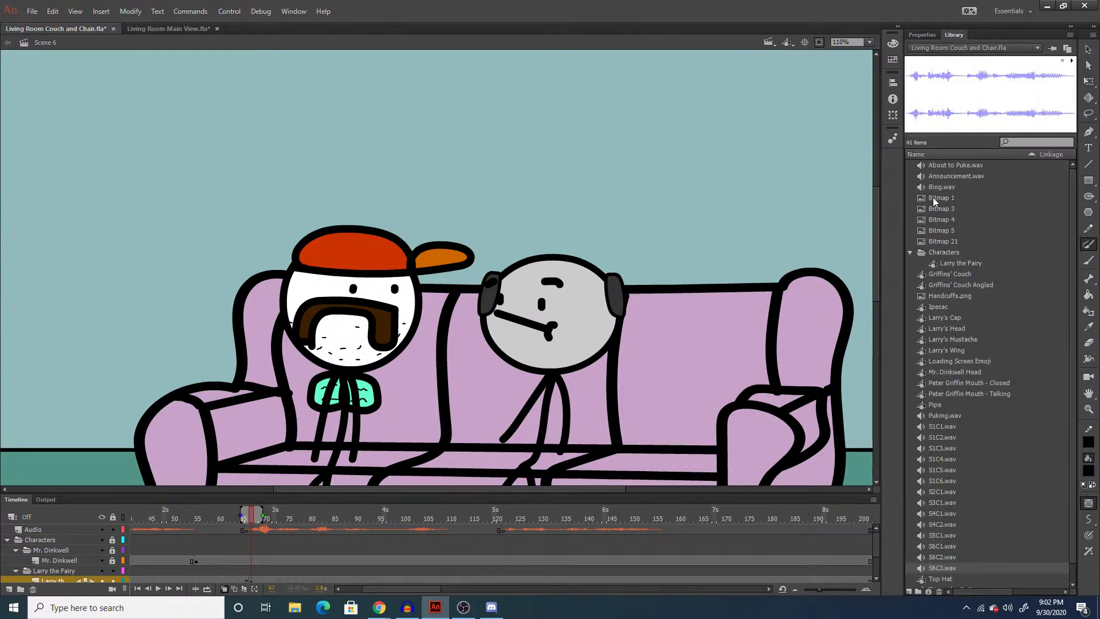
click(937, 329)
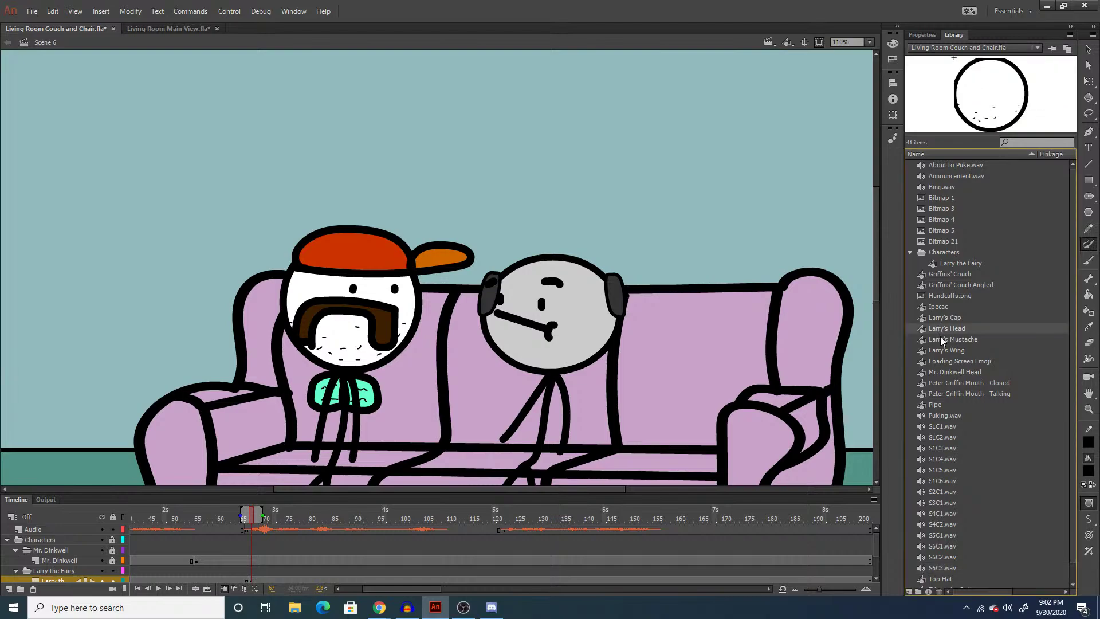
click(940, 337)
click(941, 349)
click(941, 360)
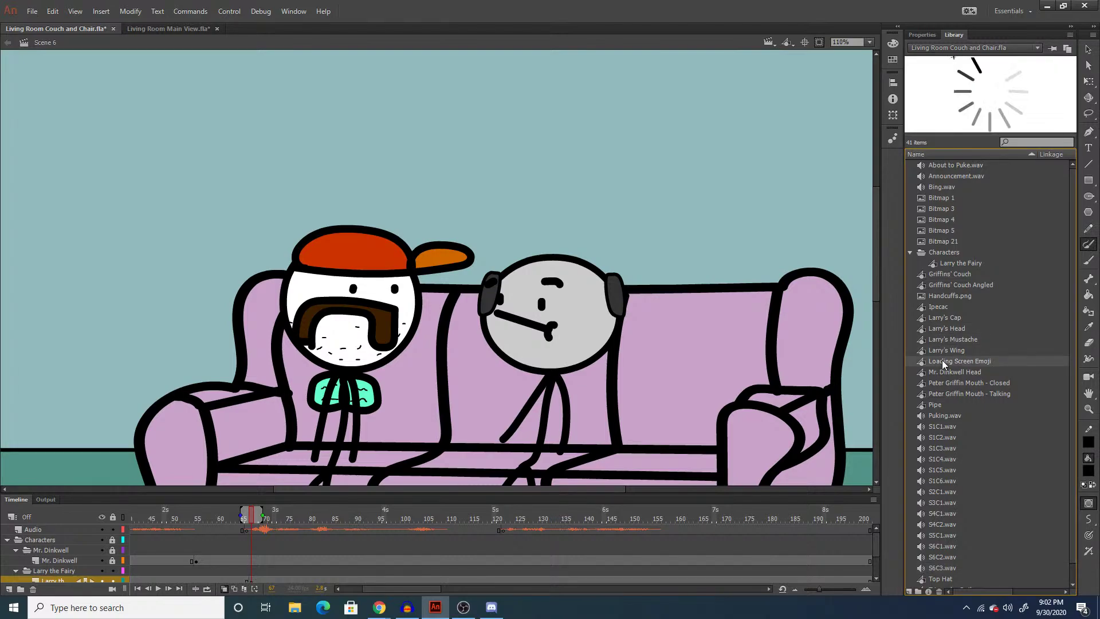
click(944, 321)
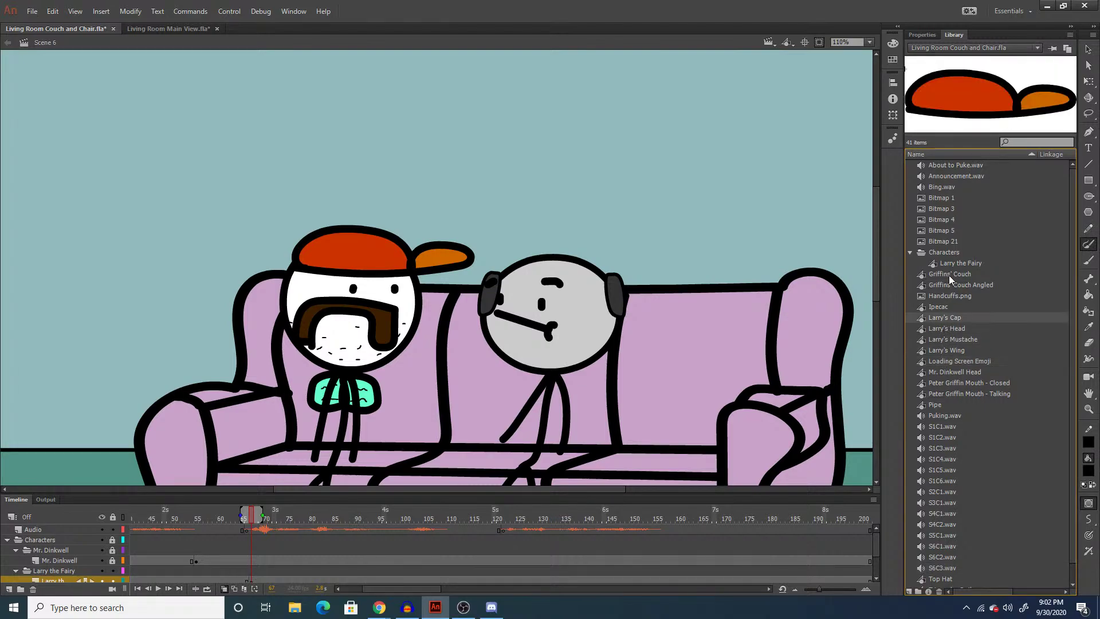
Open Scene 4 at about frame 69 and copy Larry's open mouth with the yellow teeth.
click(768, 42)
click(791, 94)
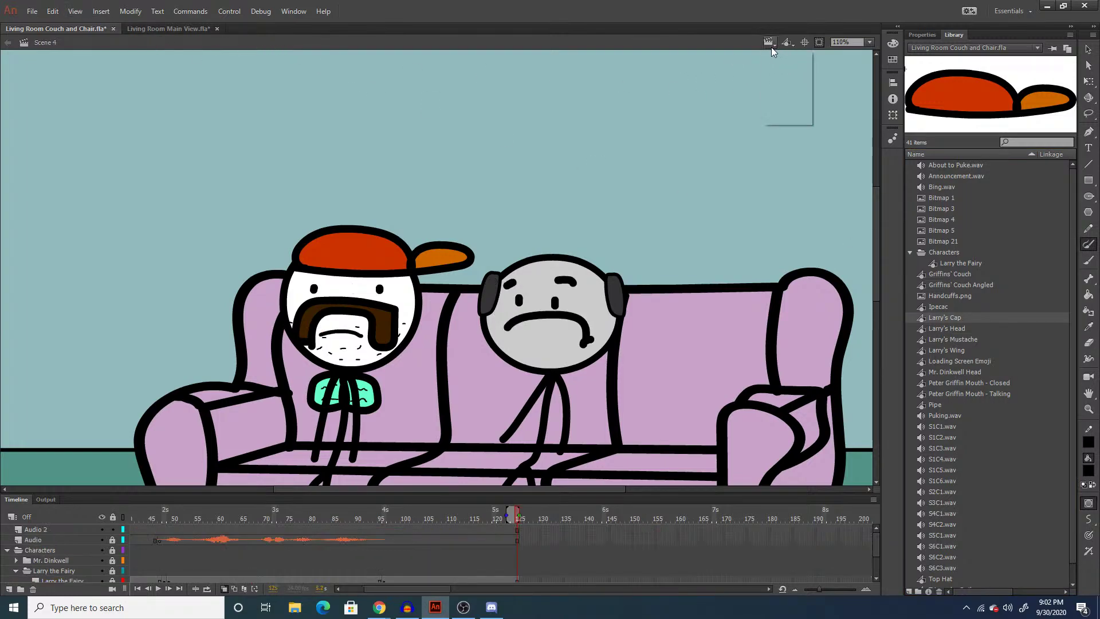
click(771, 45)
click(773, 47)
click(262, 572)
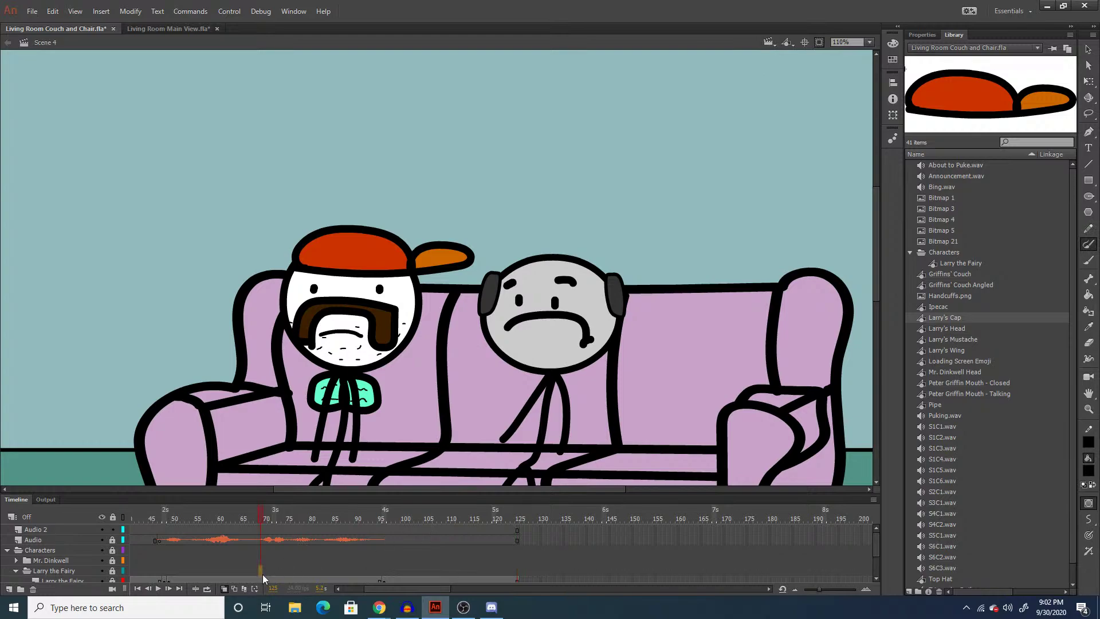
key(q)
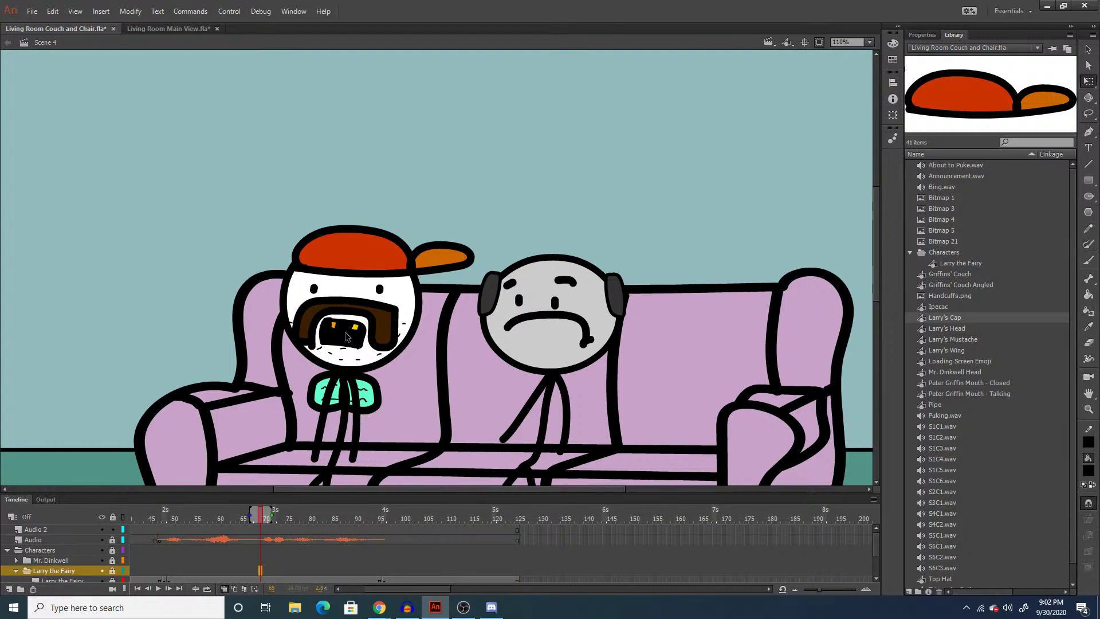
click(348, 346)
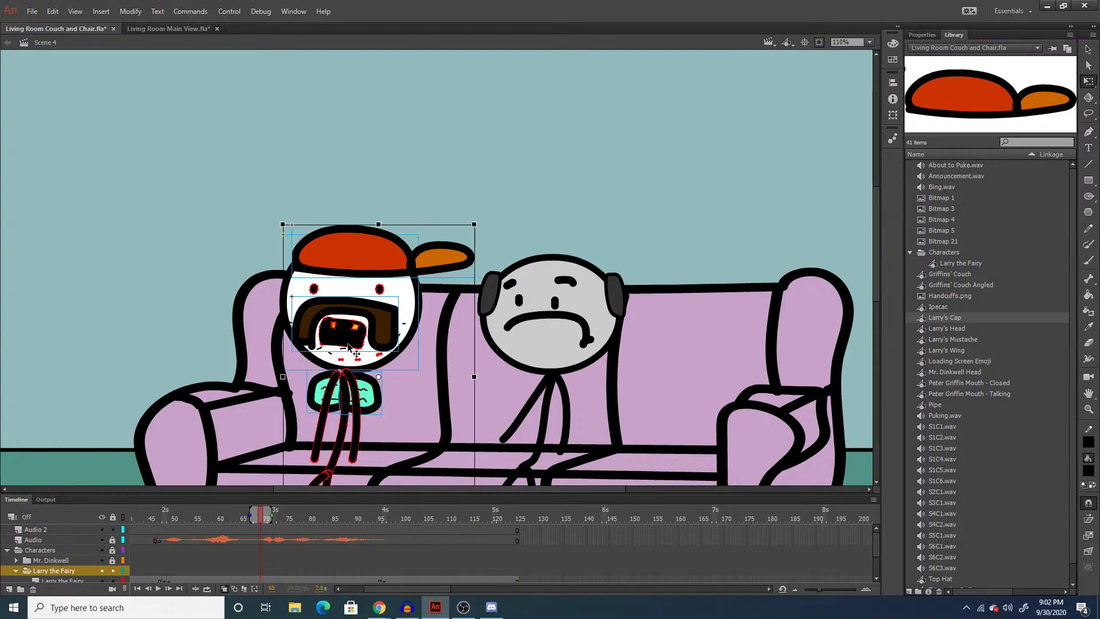
double_click(347, 344)
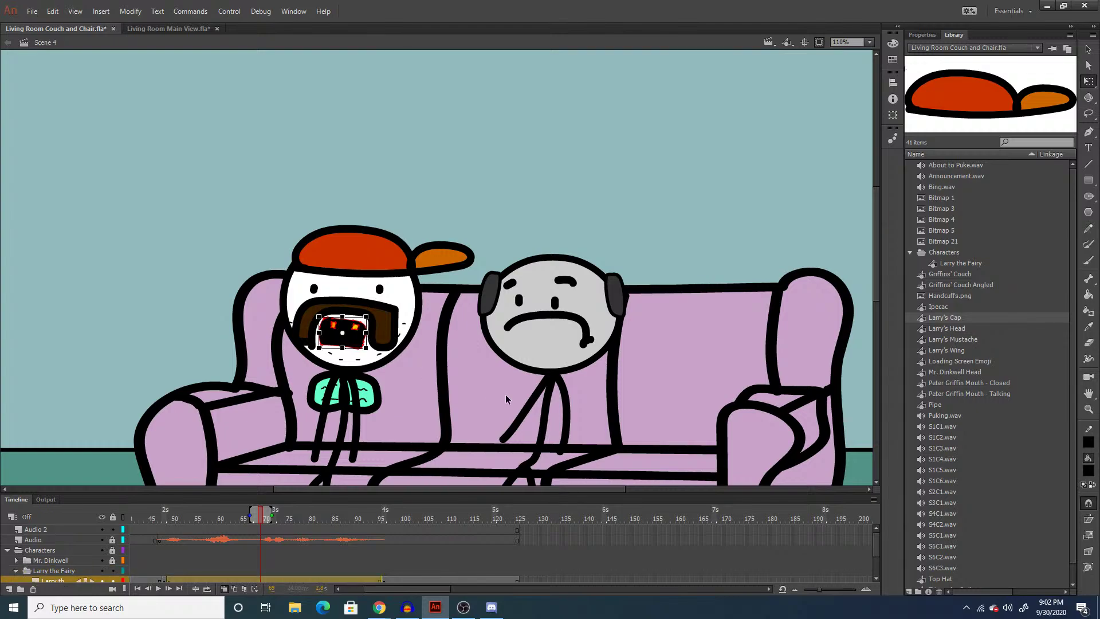
Return to Scene 6 of the couch and chair file and paste the open mouth beneath Larry's mustache.
click(175, 30)
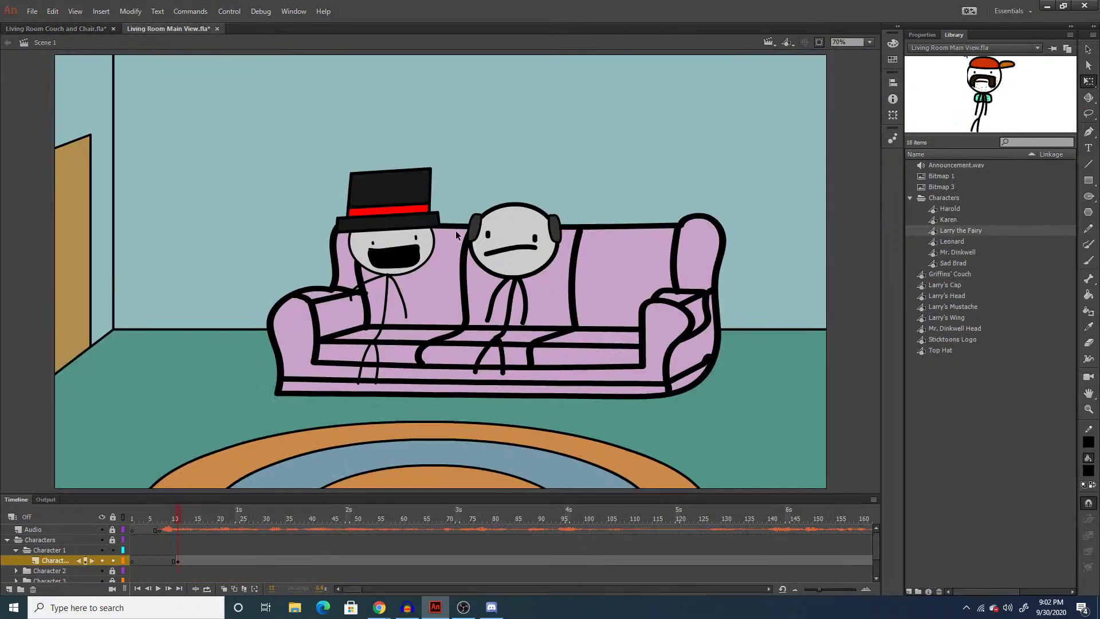
click(46, 29)
click(770, 41)
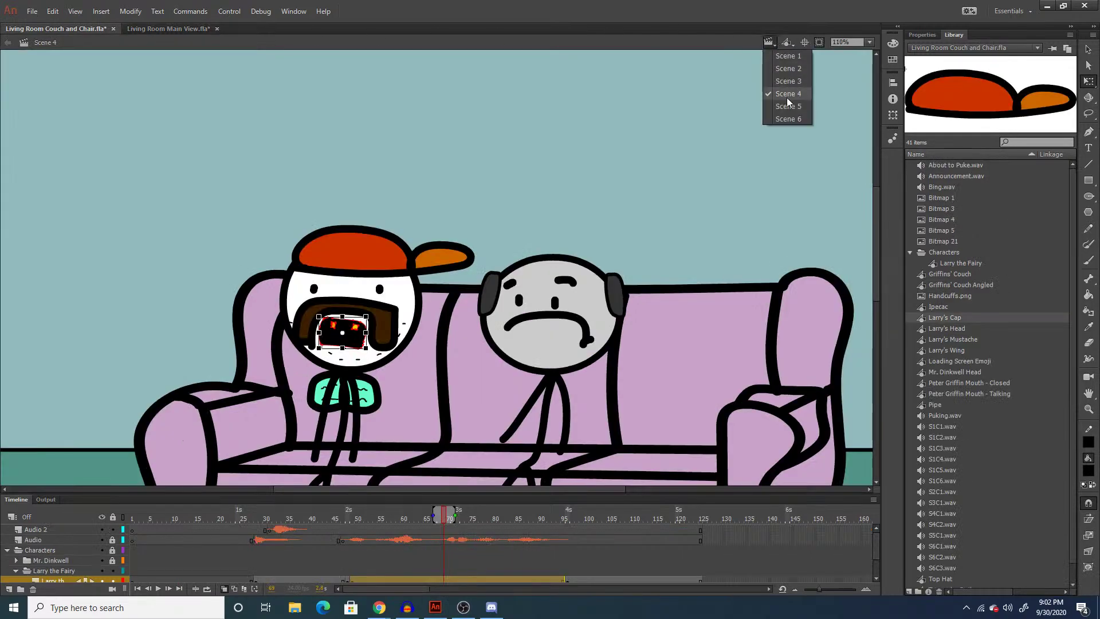
click(786, 97)
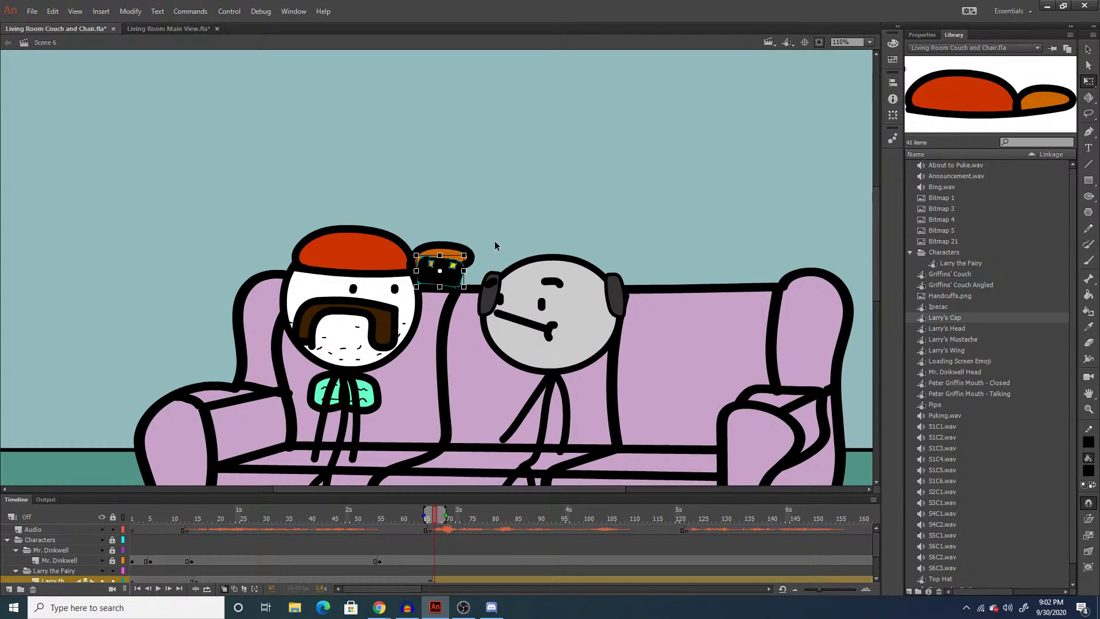
drag(461, 283, 364, 348)
click(594, 106)
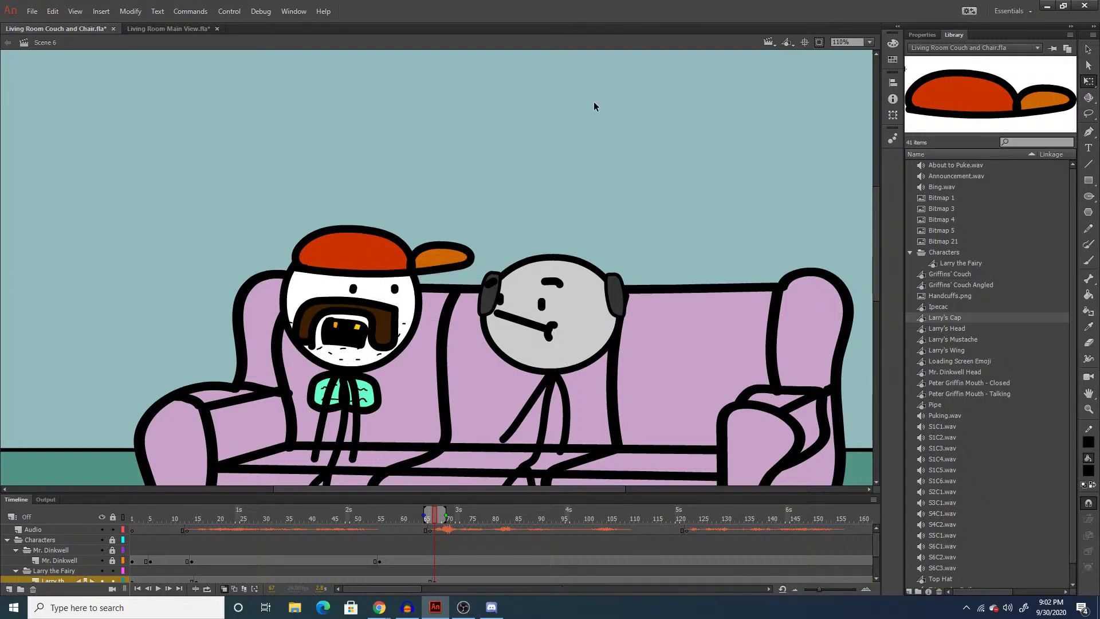
Play back the second voice clip and add a Larry the Fairy keyframe at about frame 102.
click(377, 550)
key(Return)
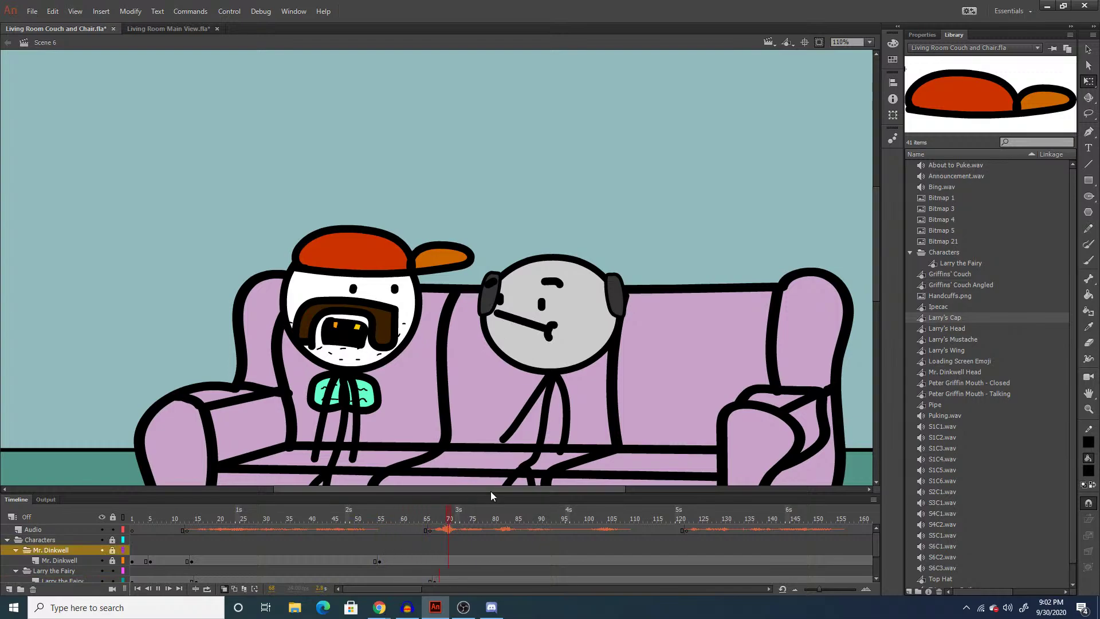
click(598, 580)
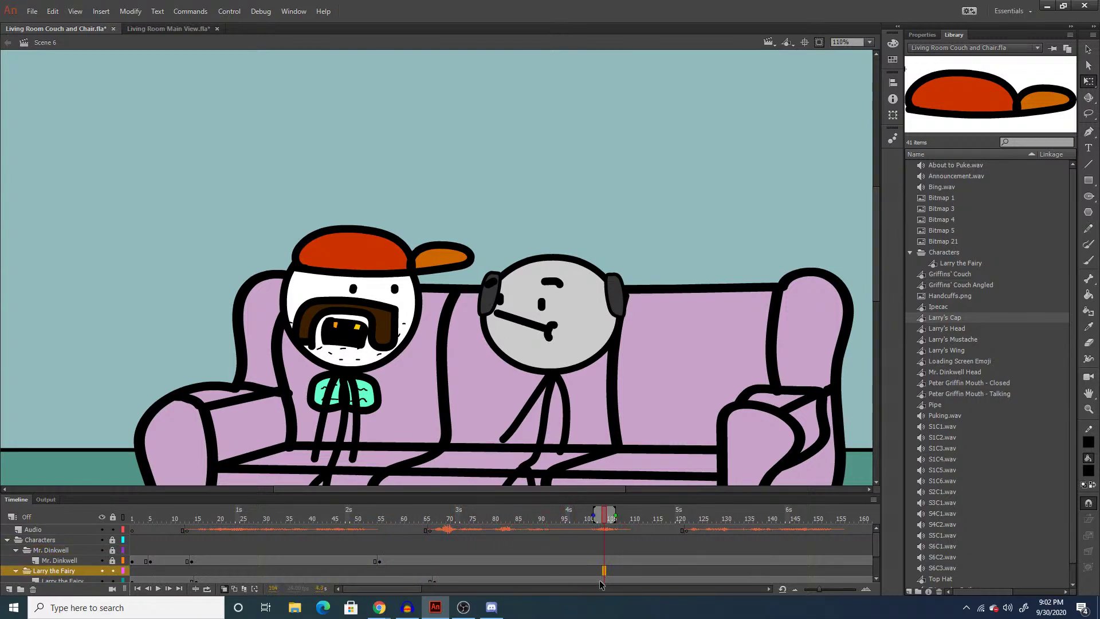
click(594, 579)
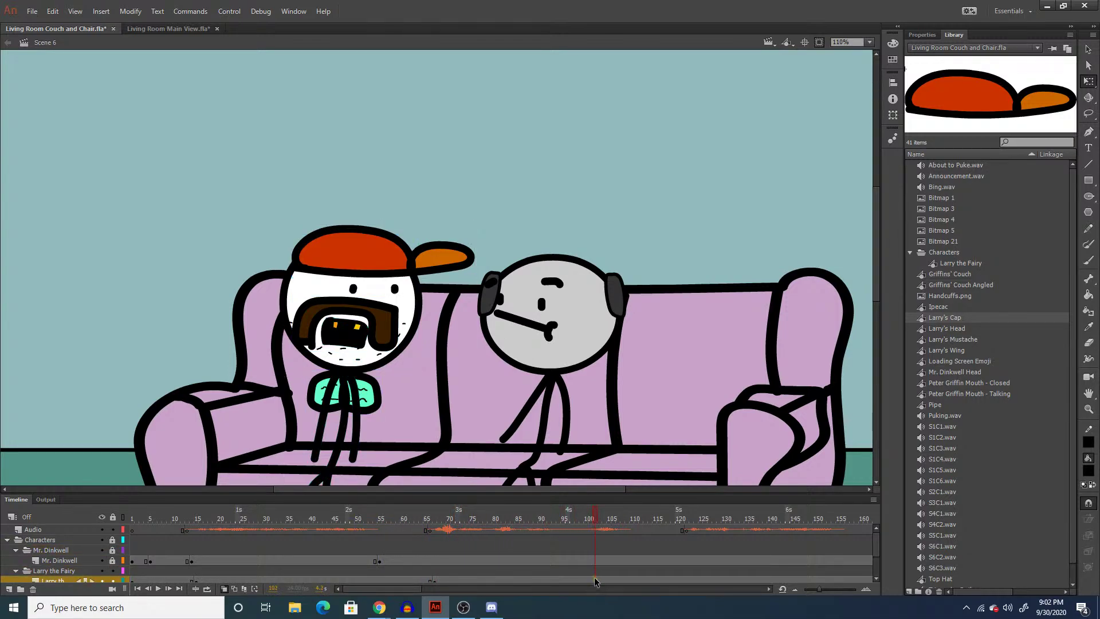
Shrink Larry's open mouth to a small opening around its centre and play back the end of the clip.
click(471, 263)
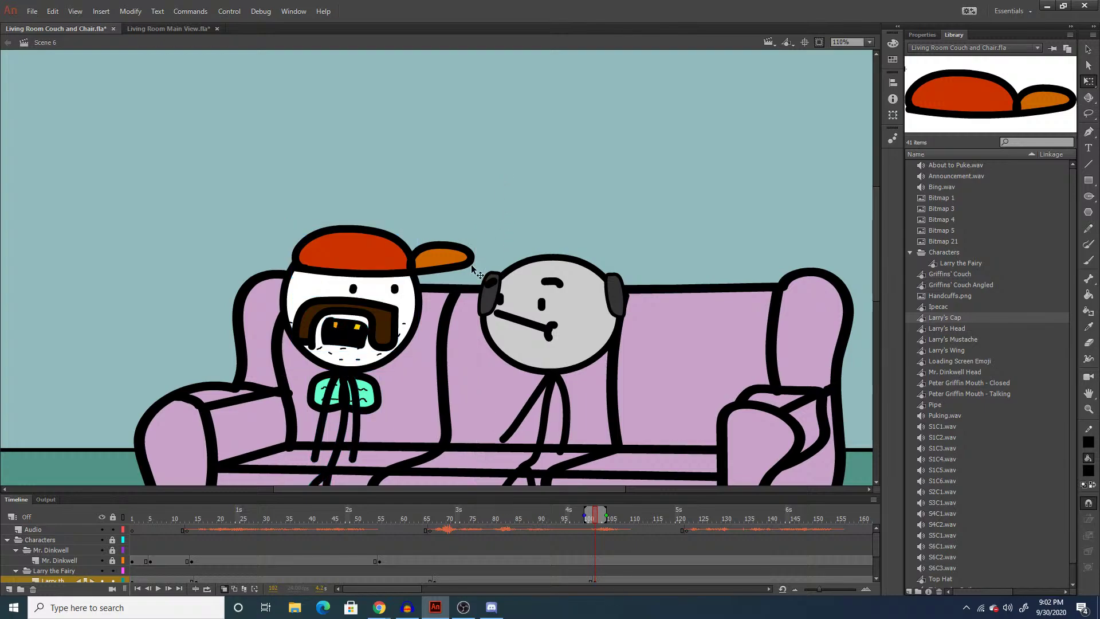
click(344, 332)
drag(321, 347, 331, 340)
click(504, 245)
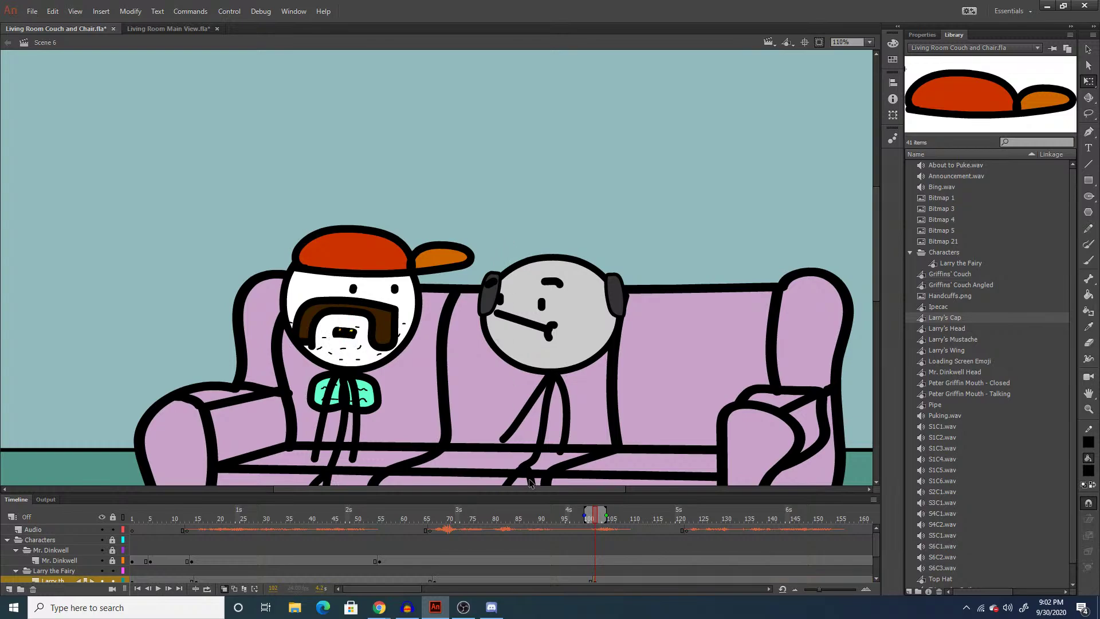
click(561, 549)
key(Return)
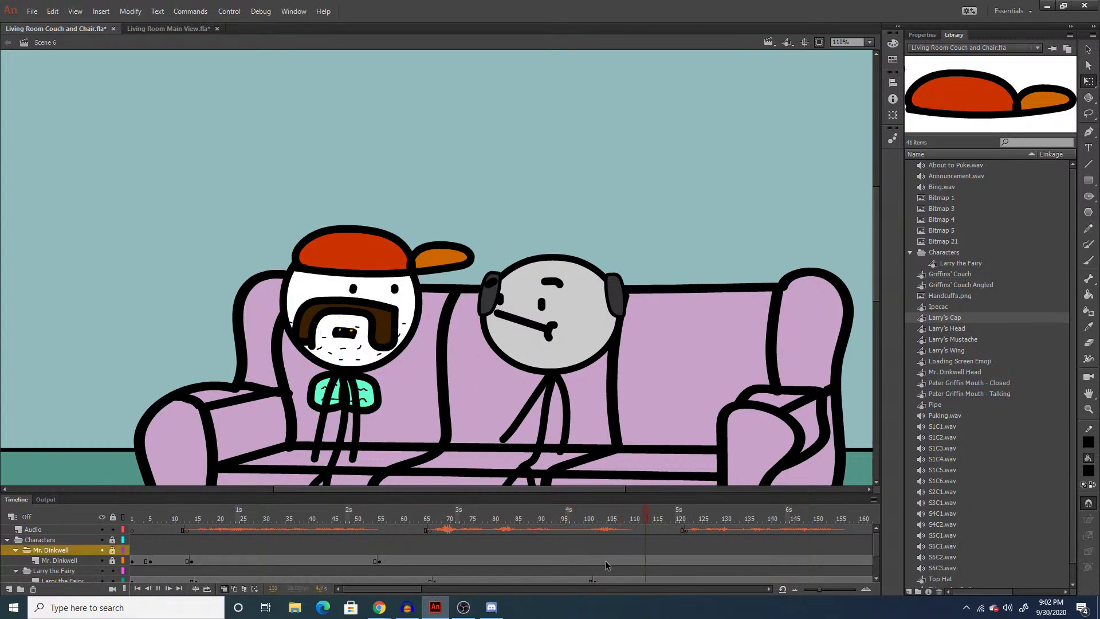
Add a Larry keyframe at about frame 109, replace his small mouth with a brushed closed-mouth line, and save the file.
click(628, 579)
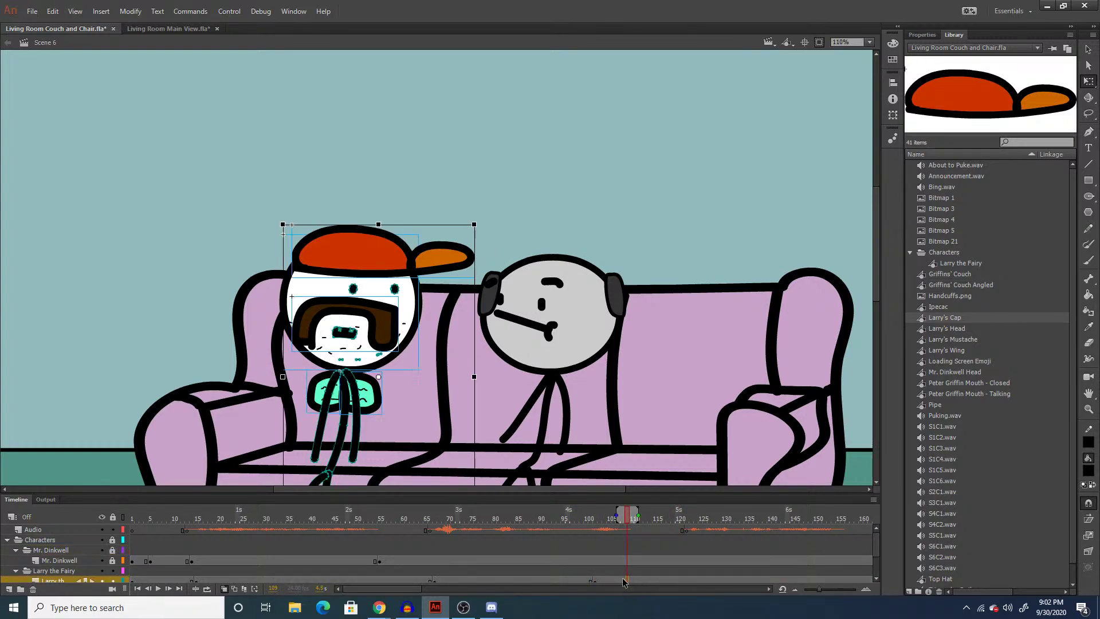
key(b)
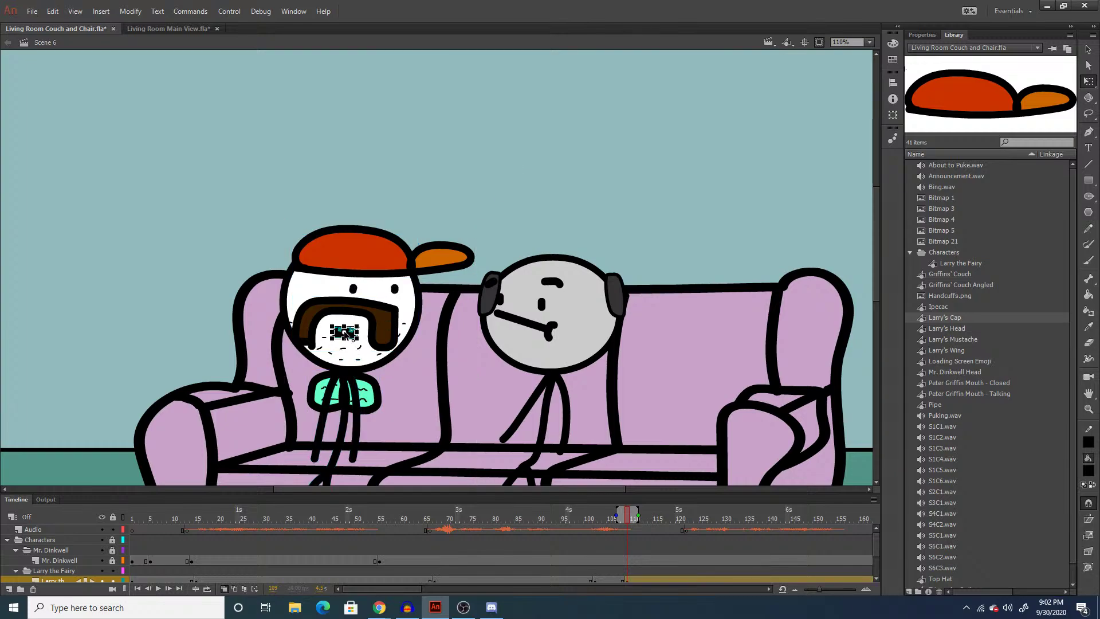
drag(321, 333, 364, 335)
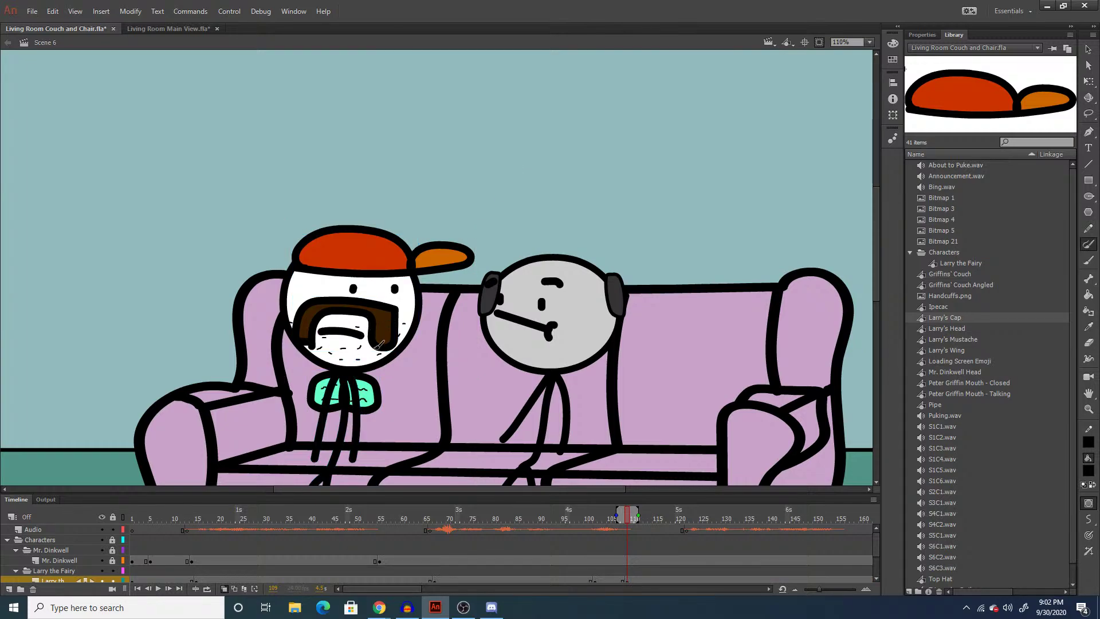
key(ctrl+s)
Lock the Larry the Fairy layer and add a Mr. Dinkwell keyframe at about frame 123, where the third clip starts.
drag(403, 590, 418, 584)
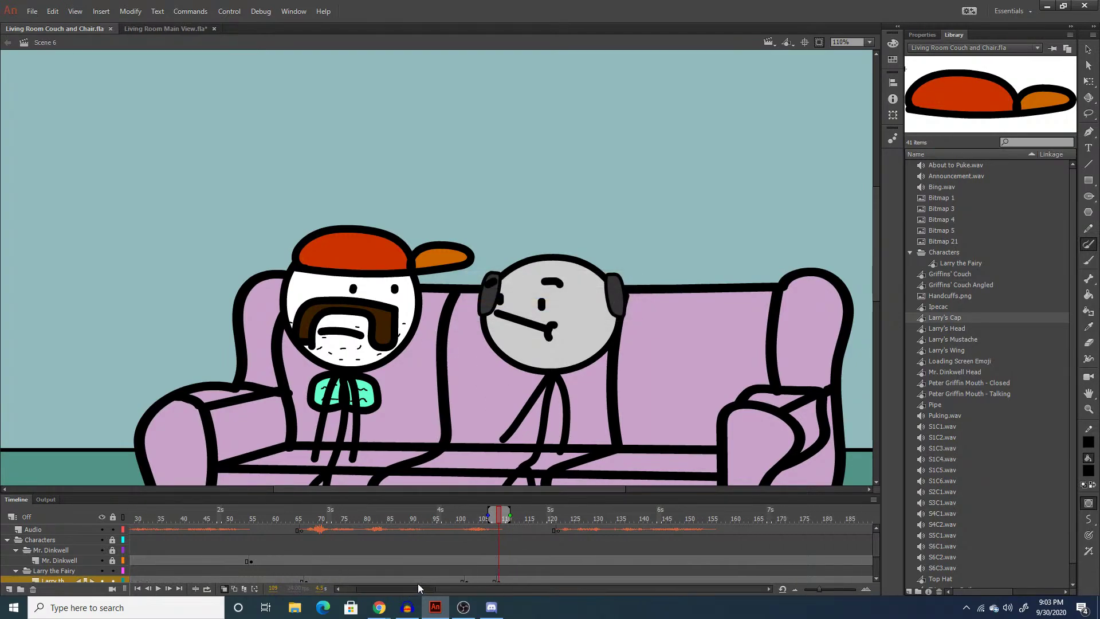
click(113, 571)
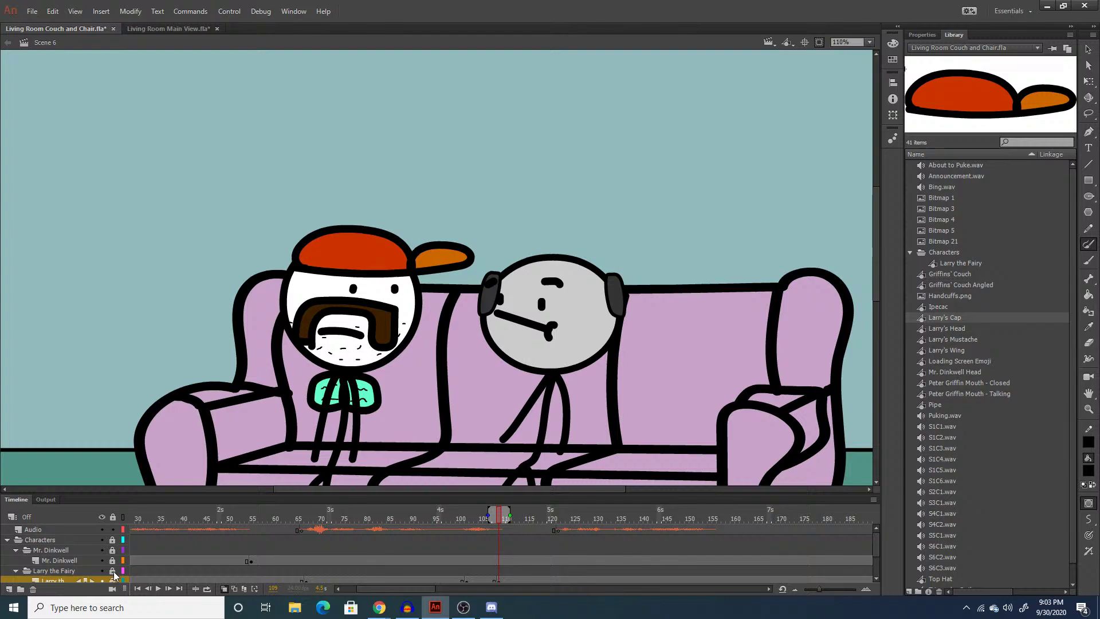
click(561, 562)
key(F6)
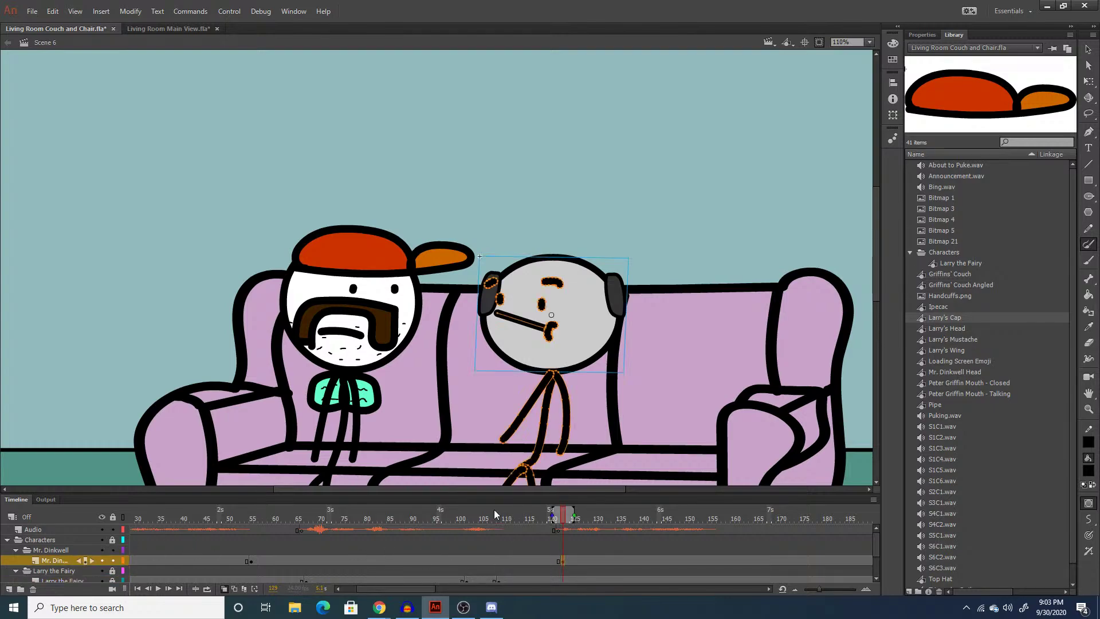
Delete Mr. Dinkwell's closed mouth line, the mark at its corner and both eyebrows at the new keyframe.
key(q)
click(464, 340)
click(527, 322)
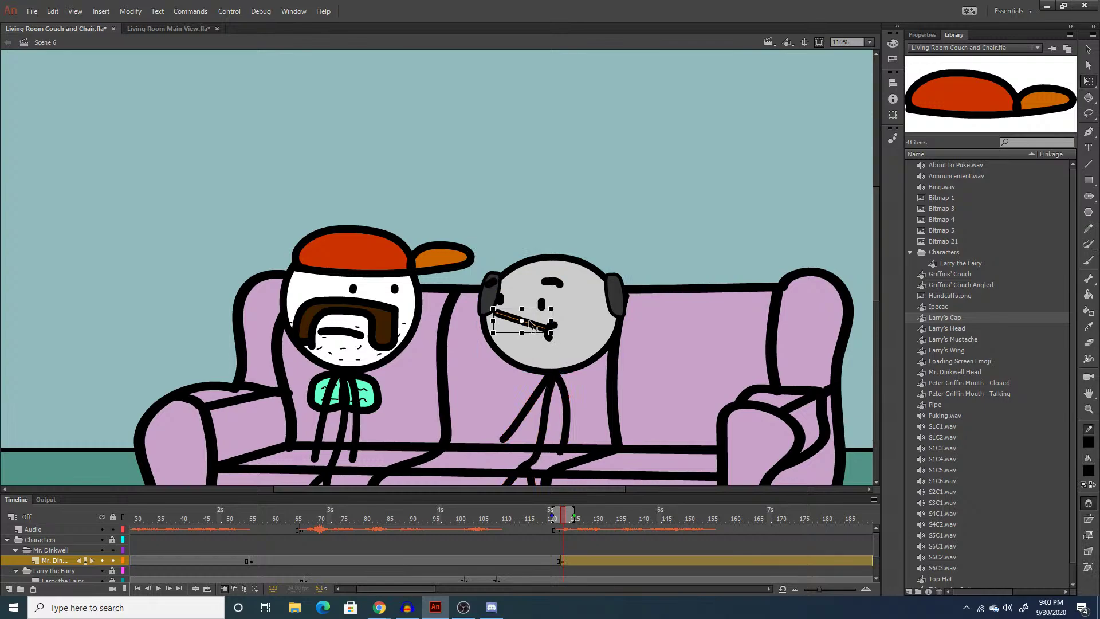
key(Delete)
click(550, 330)
key(Delete)
click(489, 280)
click(547, 281)
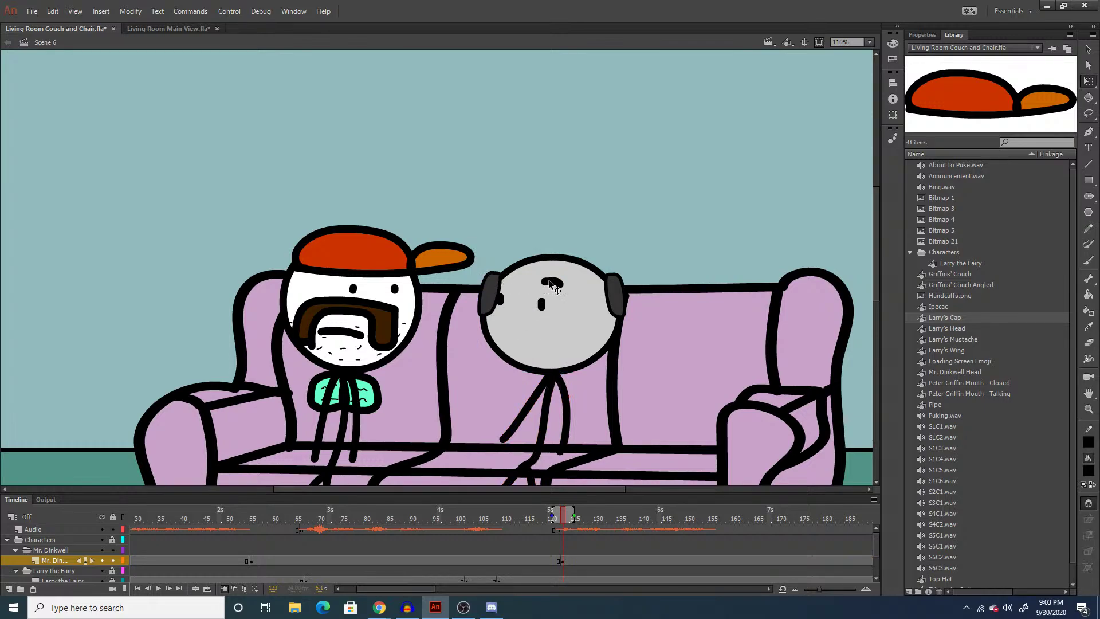
key(Delete)
Brush a wide open mouth outline on the lower part of Mr. Dinkwell's face and fill it with black.
key(y)
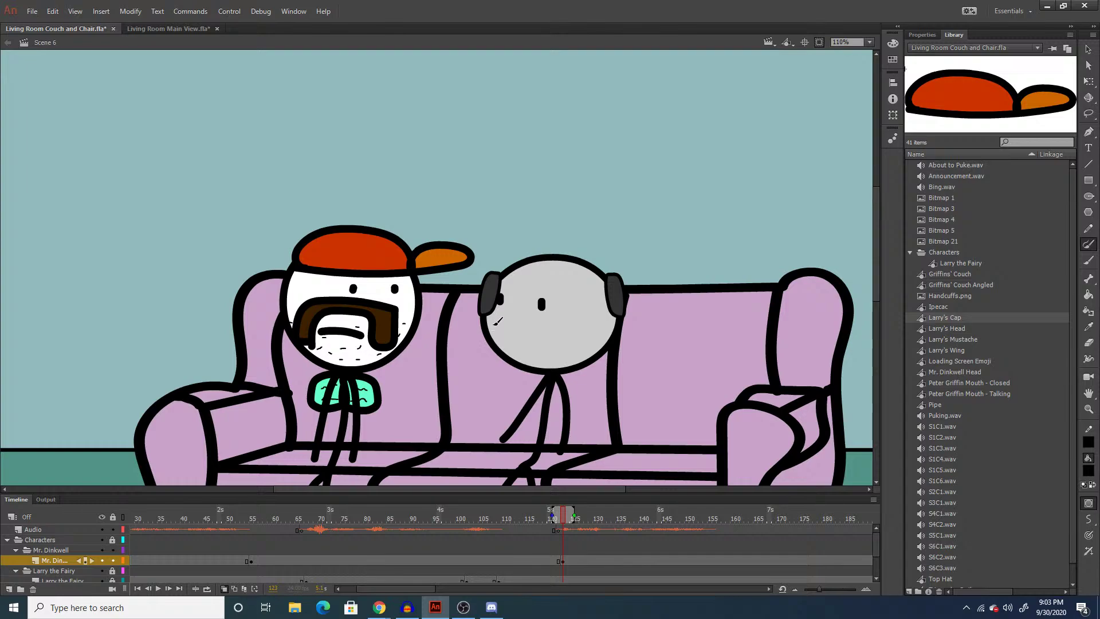
mouse_move(496, 322)
mouse_down()
mouse_move(551, 338)
mouse_move(548, 356)
mouse_move(492, 333)
mouse_move(562, 327)
mouse_move(559, 348)
mouse_move(504, 317)
mouse_move(531, 320)
mouse_move(558, 335)
mouse_move(551, 351)
mouse_move(489, 337)
mouse_move(493, 319)
mouse_move(513, 317)
mouse_up()
key(ctrl+z)
key(ctrl+z)
key(q)
double_click(515, 326)
key(k)
click(541, 343)
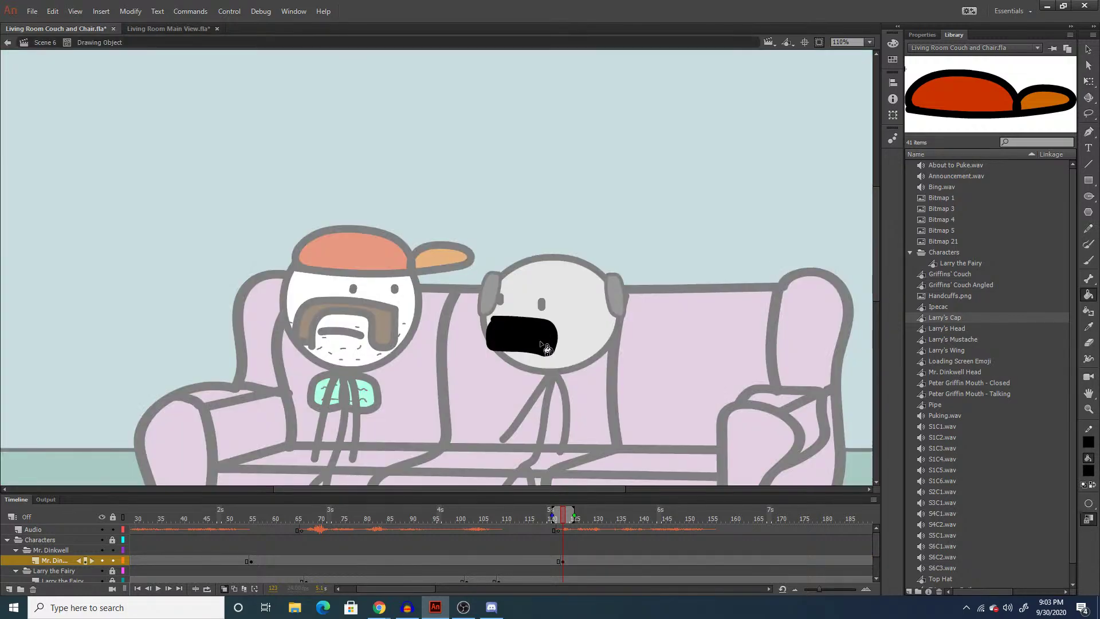
key(q)
double_click(668, 350)
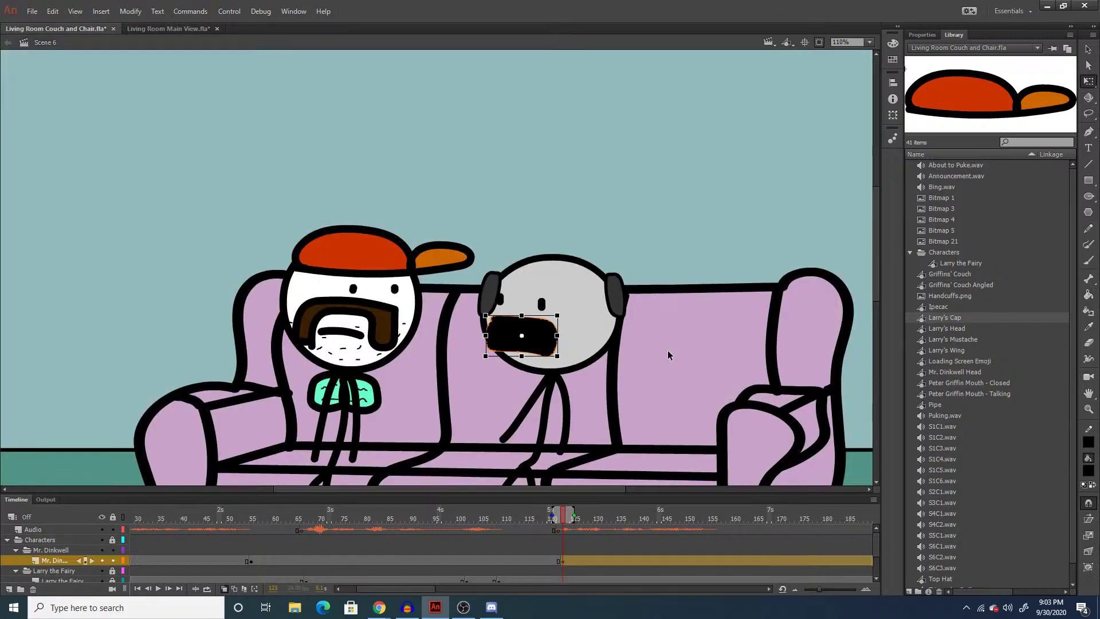
click(668, 351)
Play back the third voice clip from about frame 119 to check Mr. Dinkwell's open mouth.
click(542, 551)
key(Return)
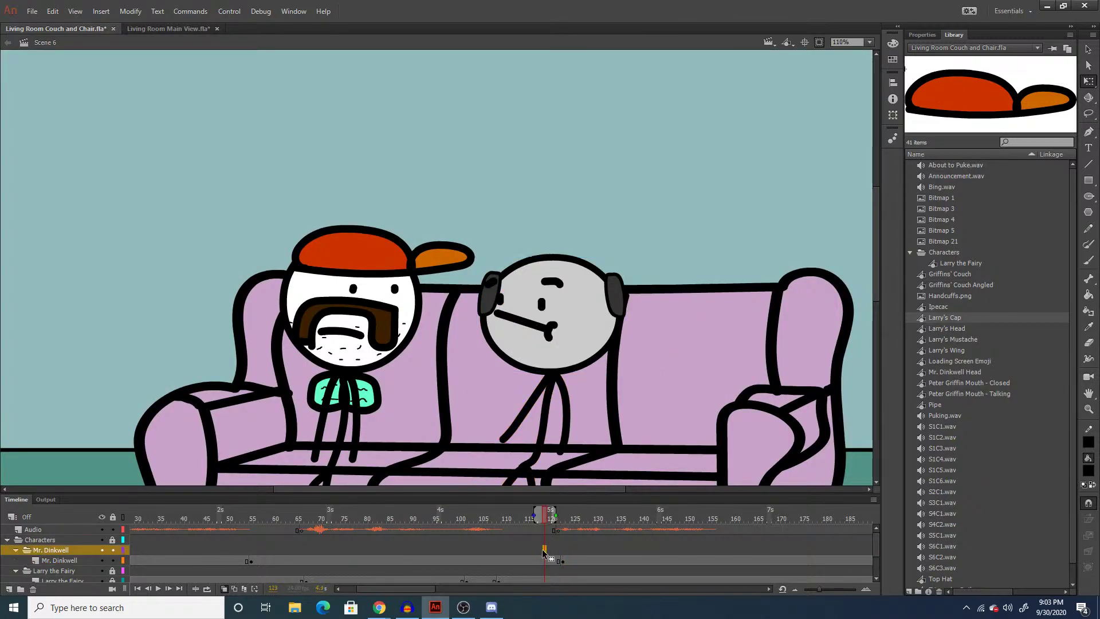
click(544, 560)
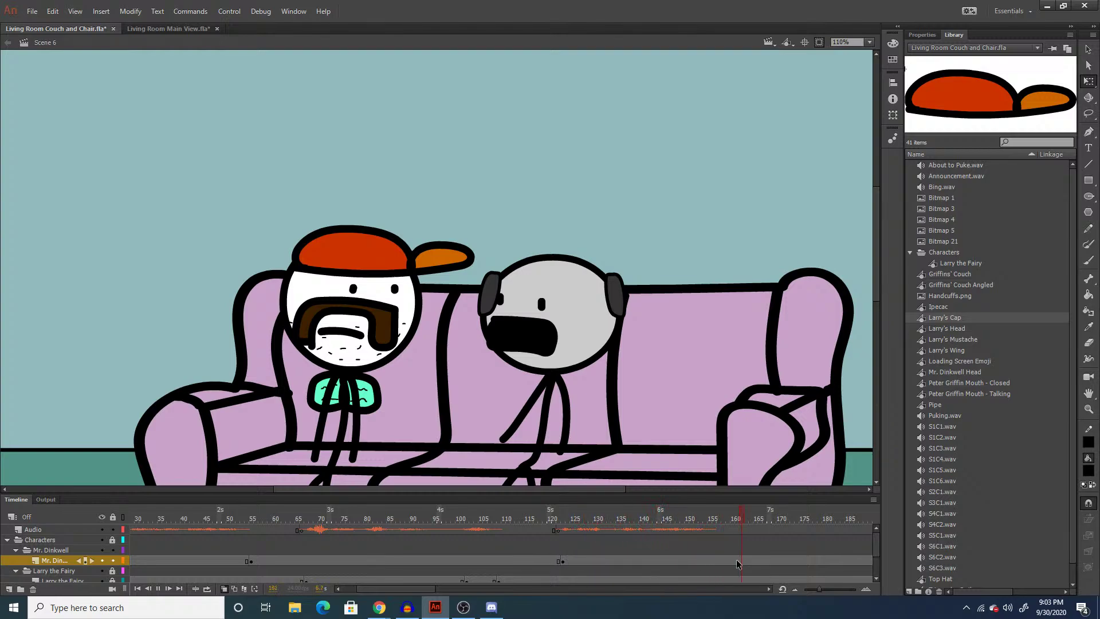
Add a keyframe at frame 156 on the Mr. Dinkwell layer and replace his open mouth with a painted closed-mouth line.
click(718, 560)
key(comma)
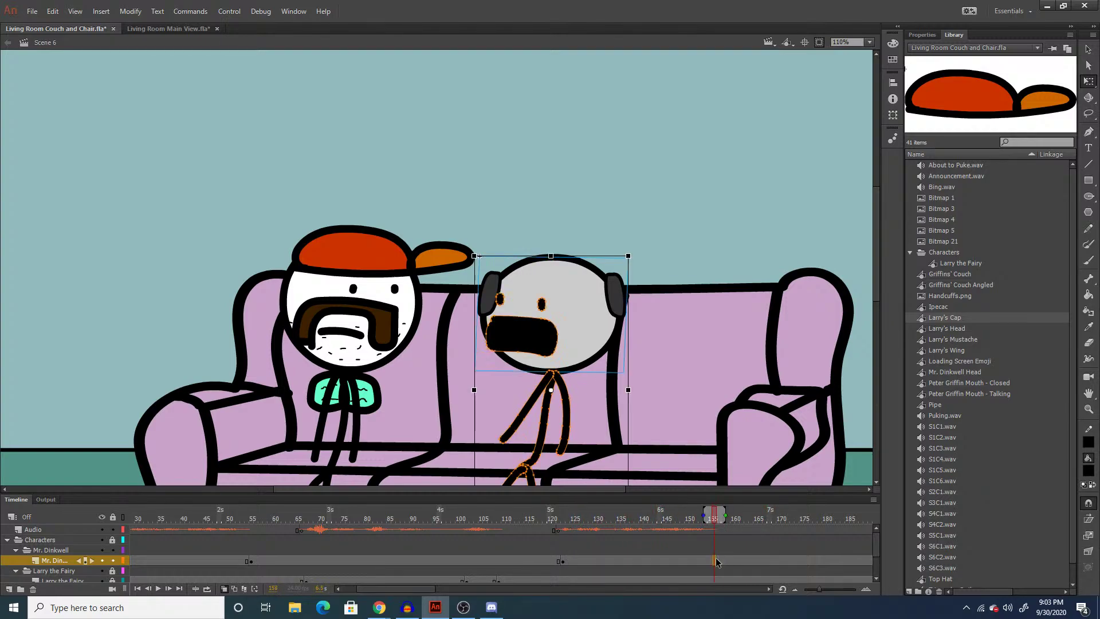
click(521, 335)
key(Delete)
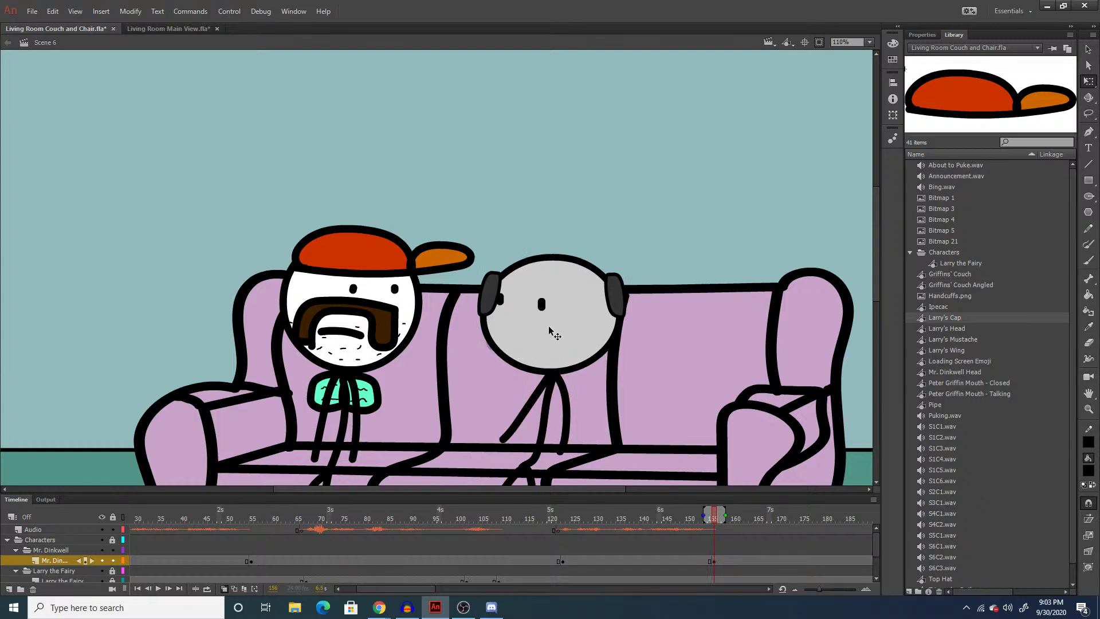
key(y)
drag(486, 317, 548, 329)
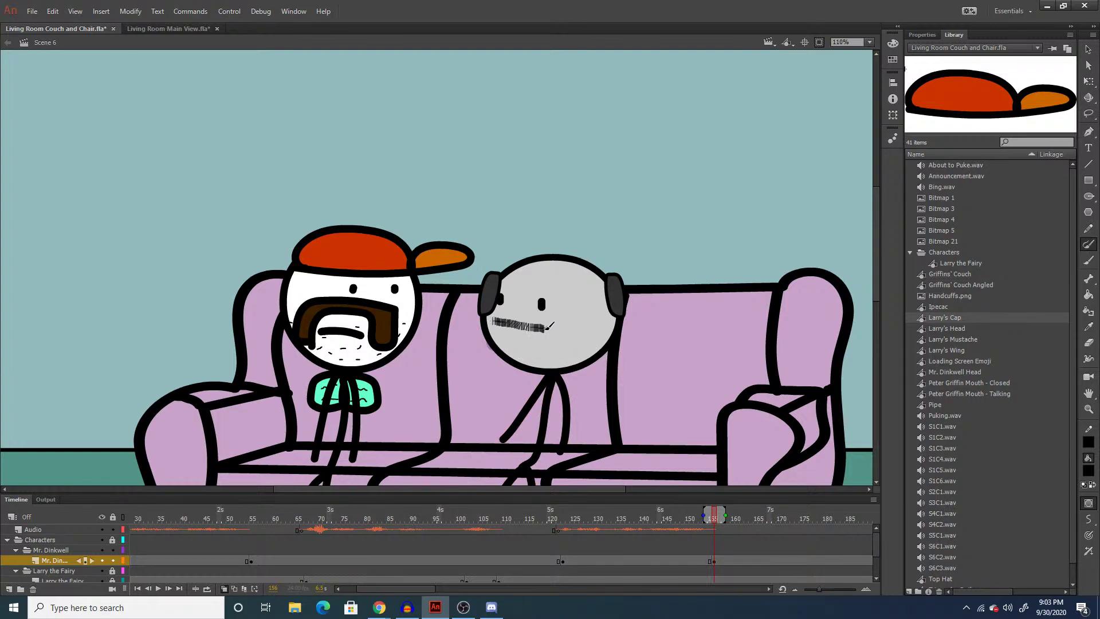
click(869, 42)
click(859, 53)
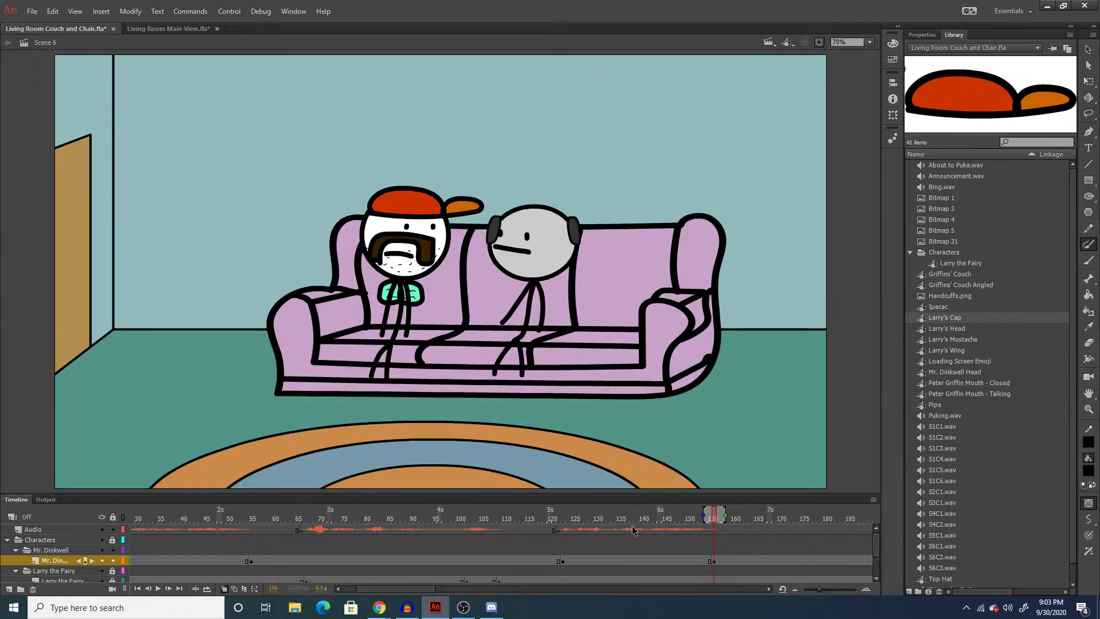
Play back the scene to check Mr. Dinkwell's mouth change, and lock the Mr. Dinkwell layer.
click(534, 549)
key(Return)
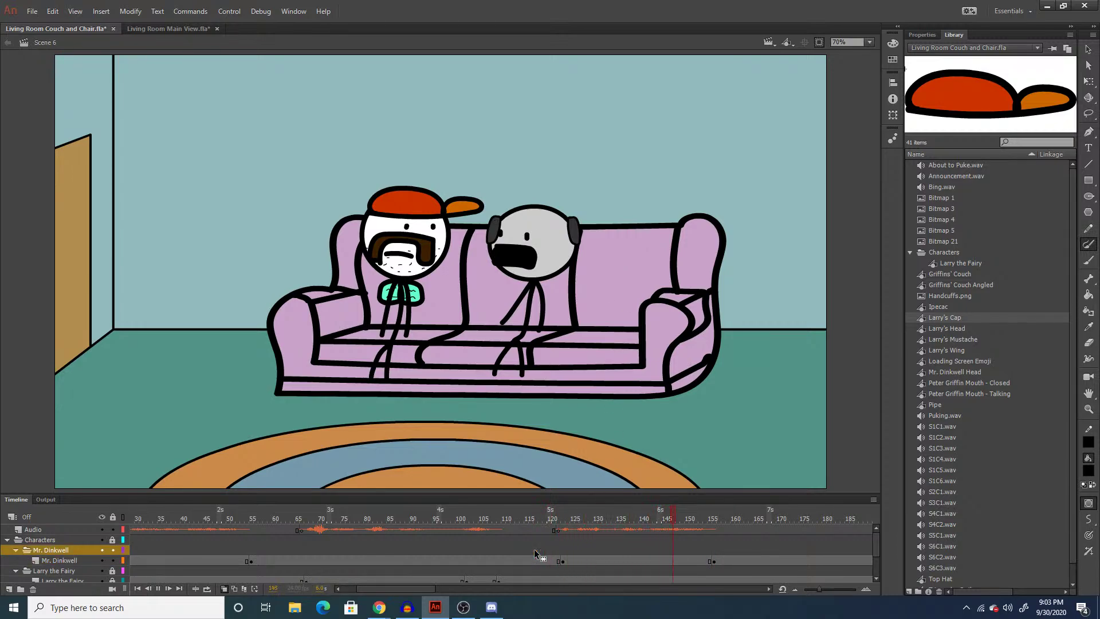
click(635, 559)
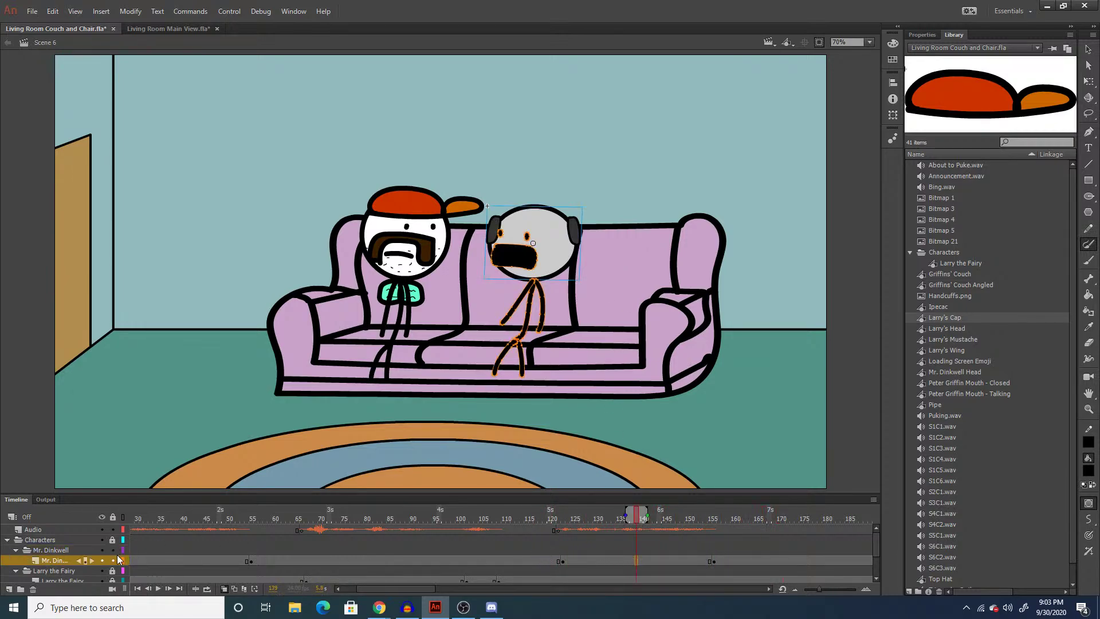
click(113, 560)
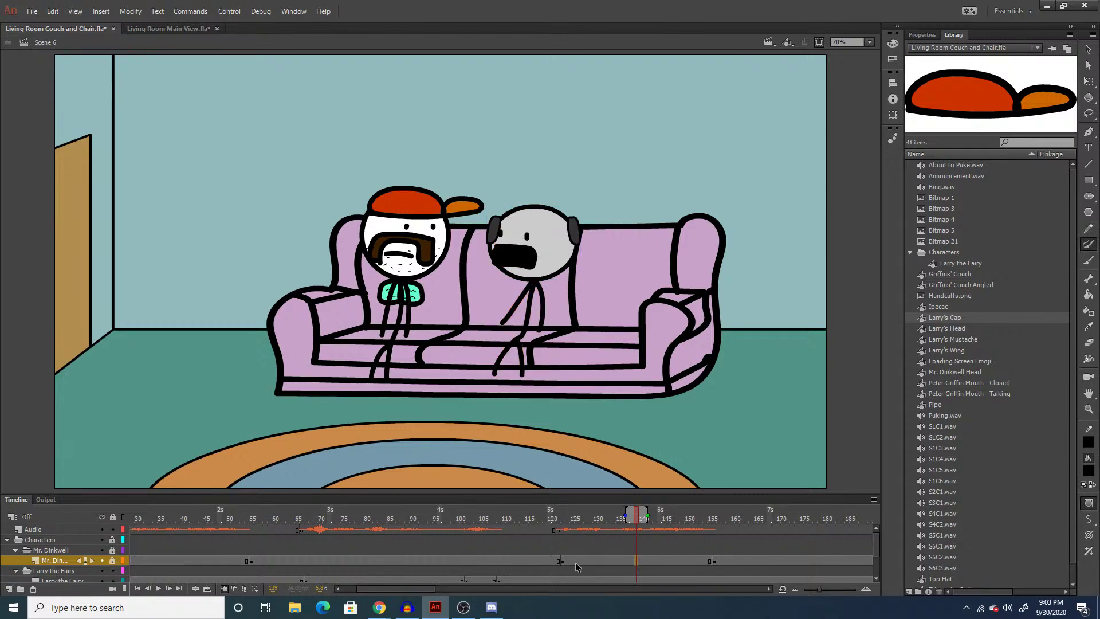
Add a keyframe at frame 147 on the Larry the Fairy layer and paint black eyebrows above both of his eyes.
click(571, 580)
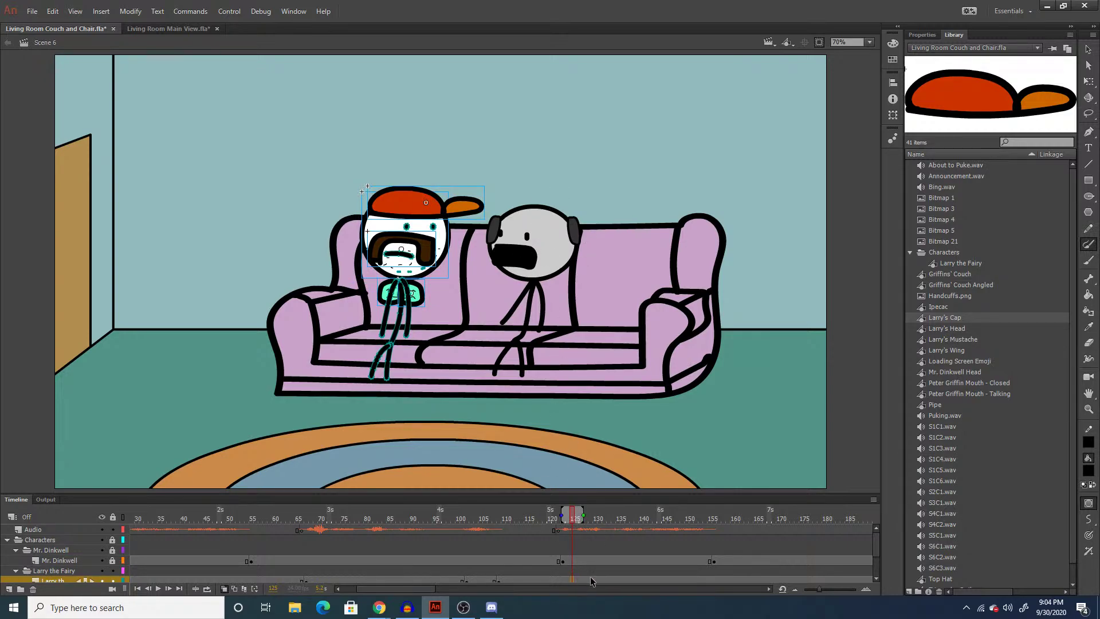
mouse_move(590, 577)
mouse_down()
mouse_move(674, 575)
mouse_move(669, 583)
mouse_up()
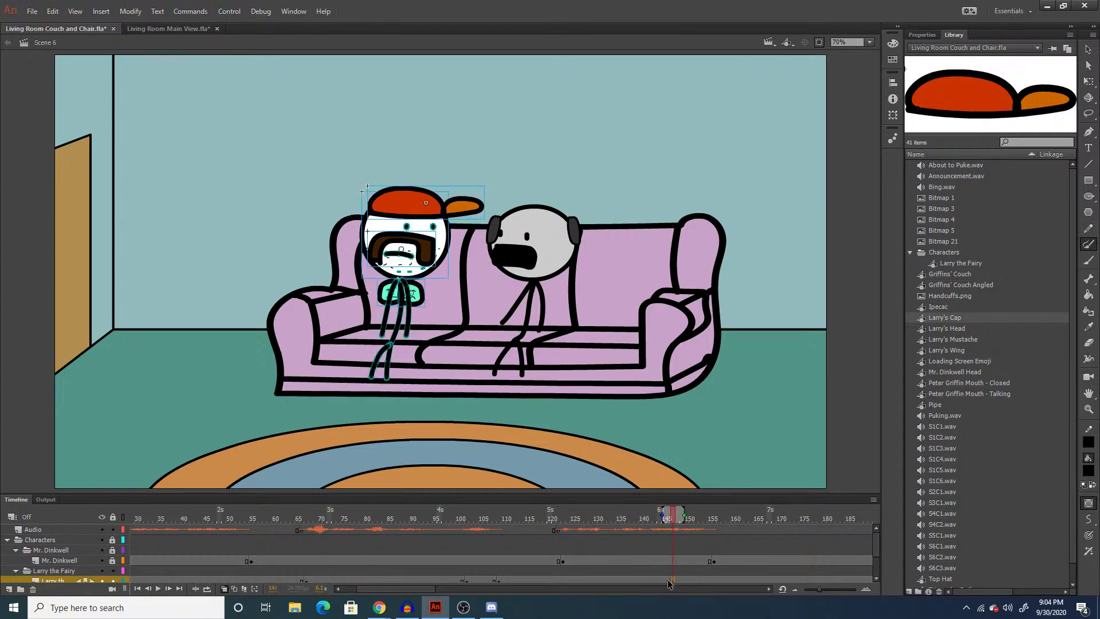
key(z)
click(397, 229)
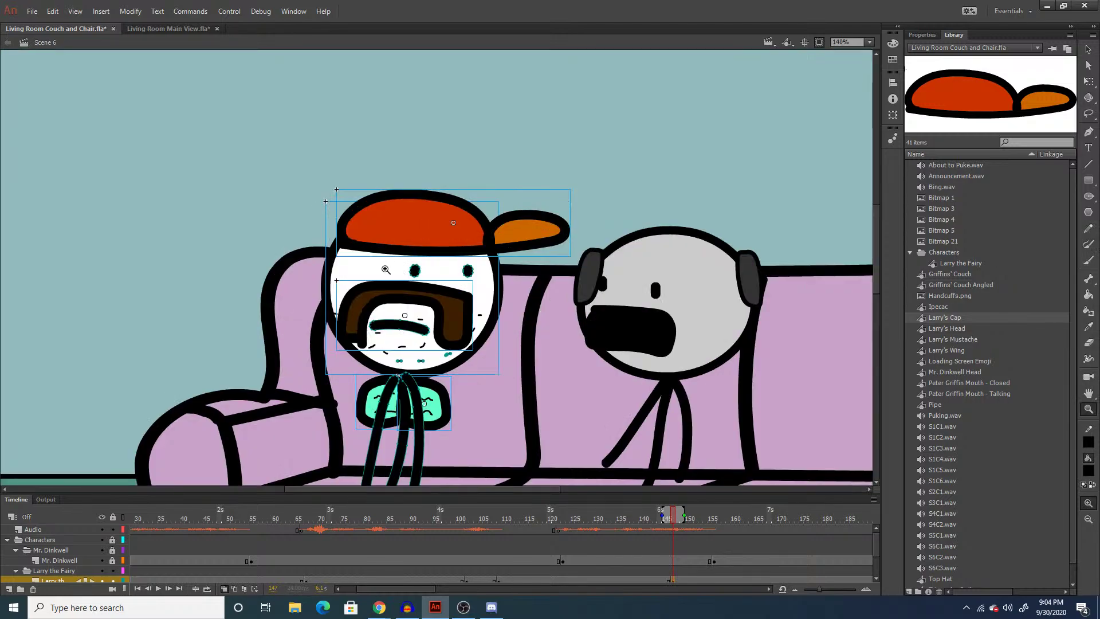
click(401, 329)
key(q)
click(235, 342)
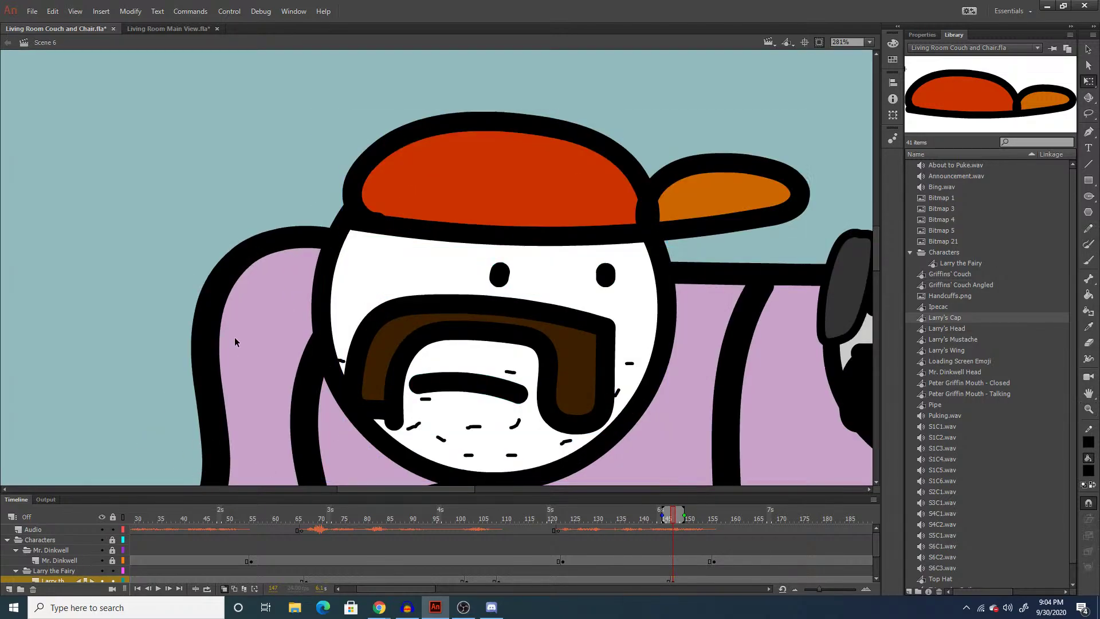
click(931, 33)
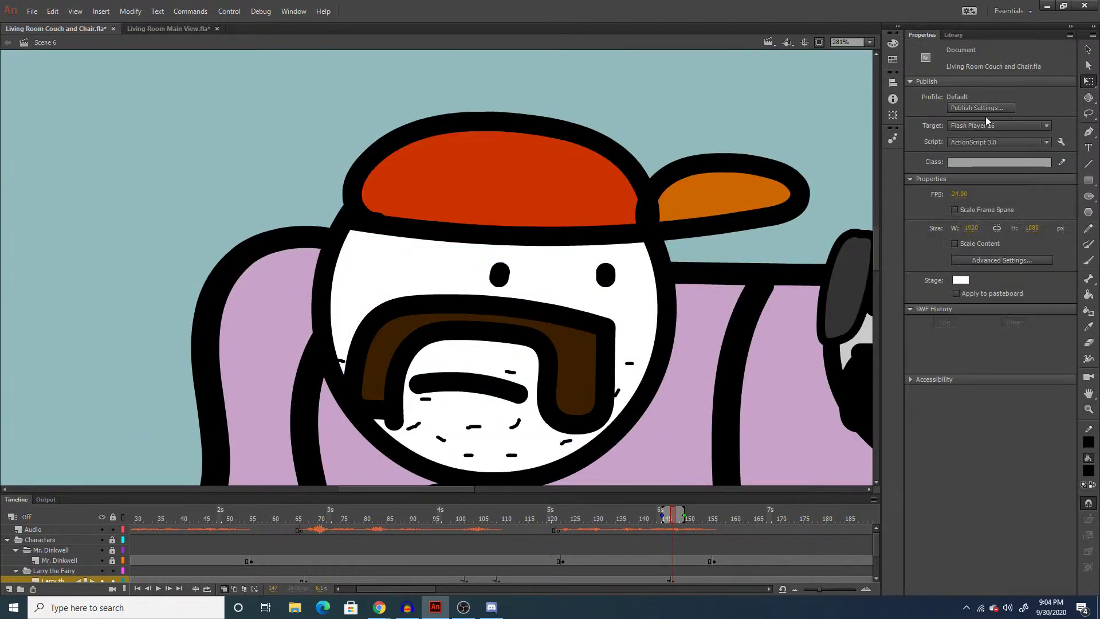
key(y)
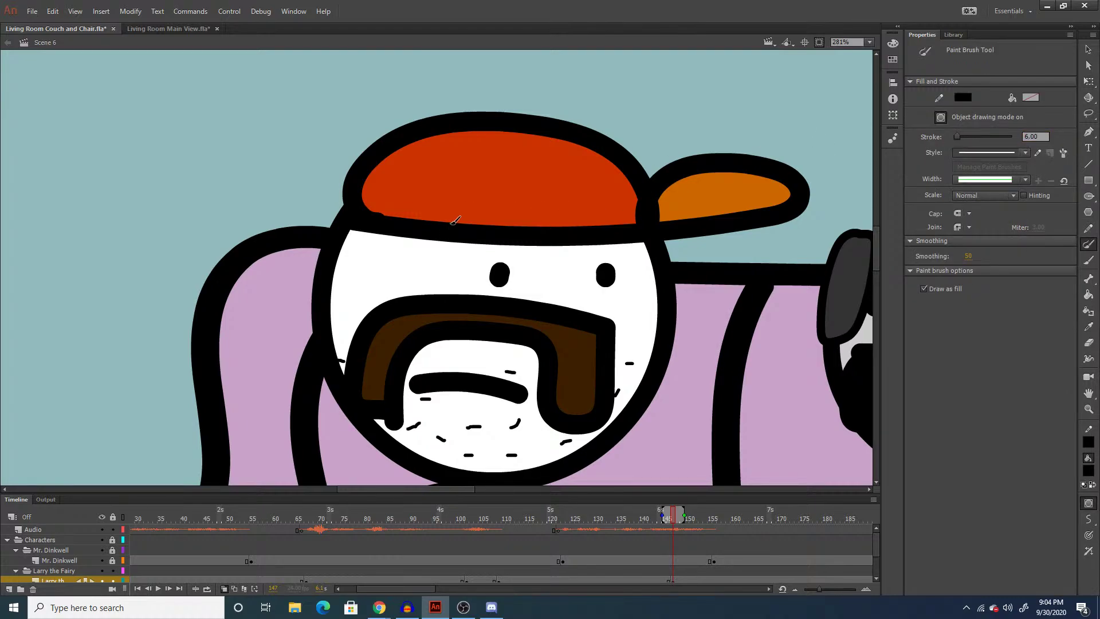
drag(451, 223, 515, 247)
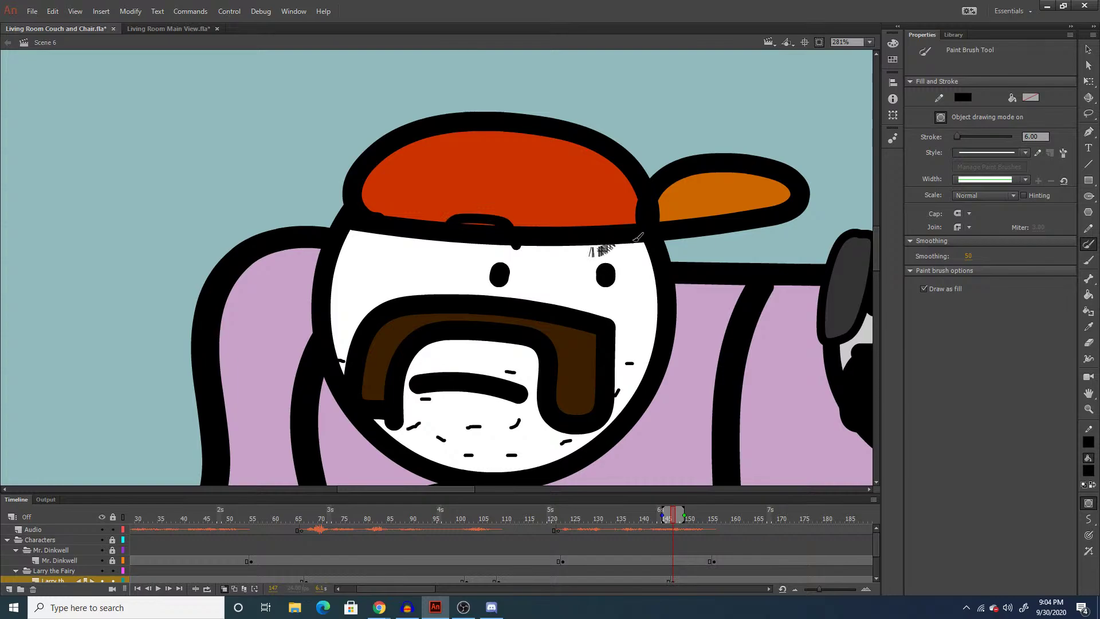
click(869, 42)
click(854, 52)
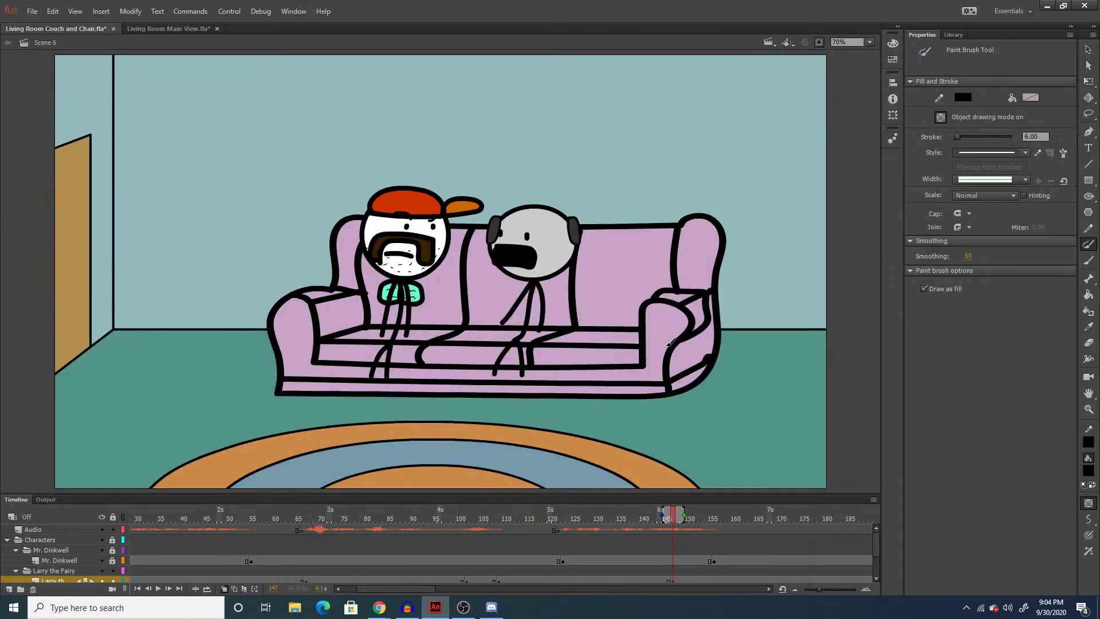
Play back the end of the scene to check Larry's eyebrows, and select frame 160 on the Mr. Dinkwell layer.
drag(611, 548, 554, 547)
key(Return)
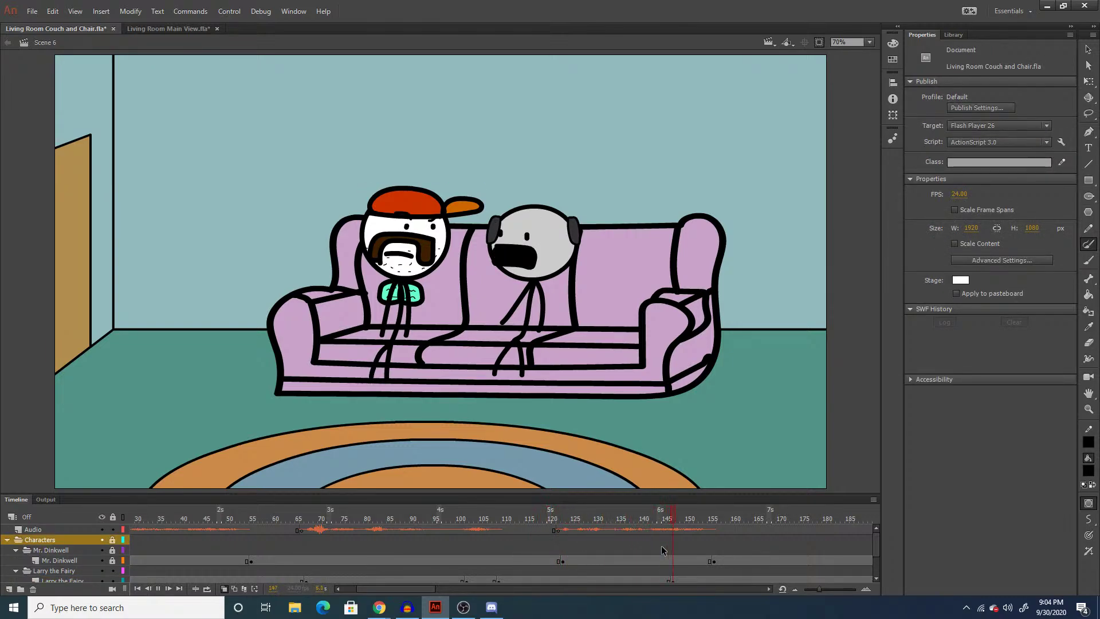
click(735, 561)
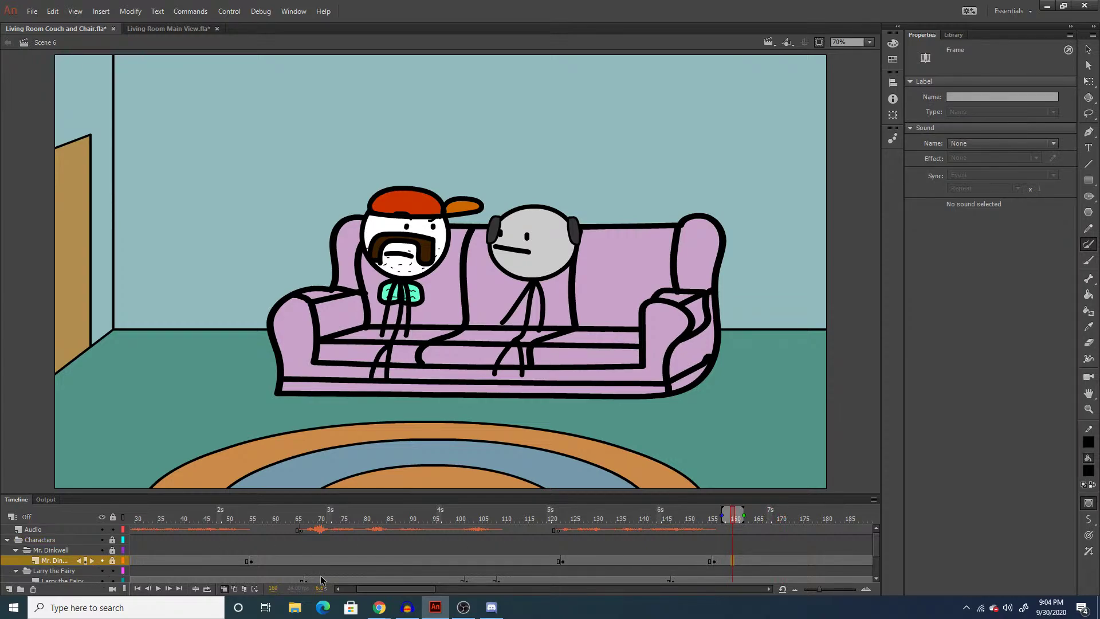
Switch to Audacity and record a new voice line on the empty audio track.
click(407, 607)
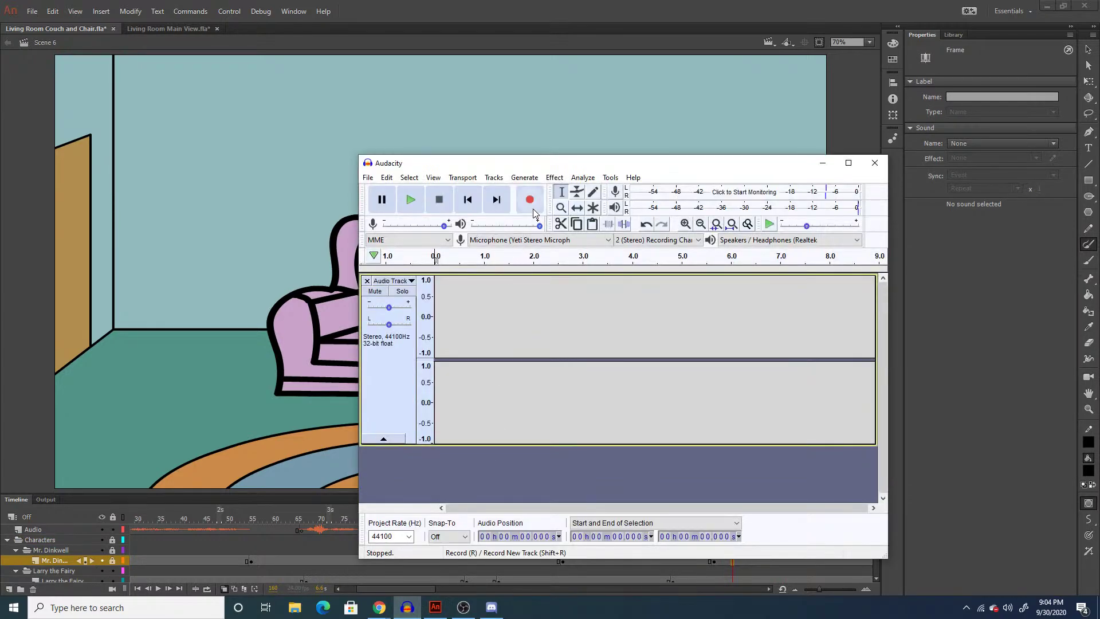
click(531, 205)
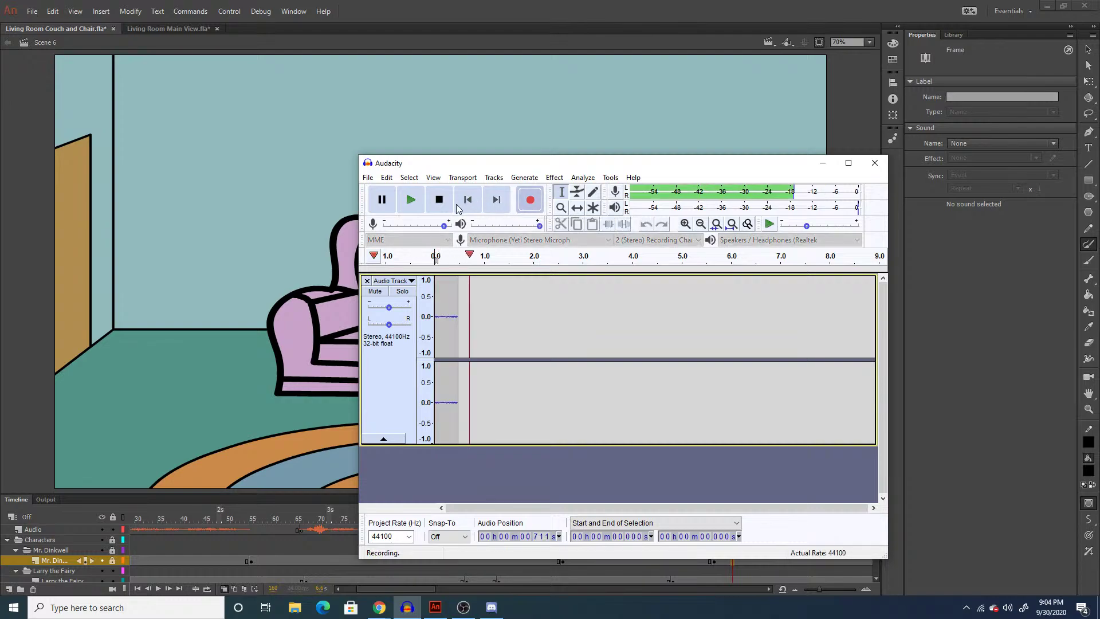
click(440, 200)
Delete the silence around the recorded voice line, play it back, and cut off its tail from about 0.80 s.
drag(555, 335, 435, 318)
key(Delete)
key(Delete)
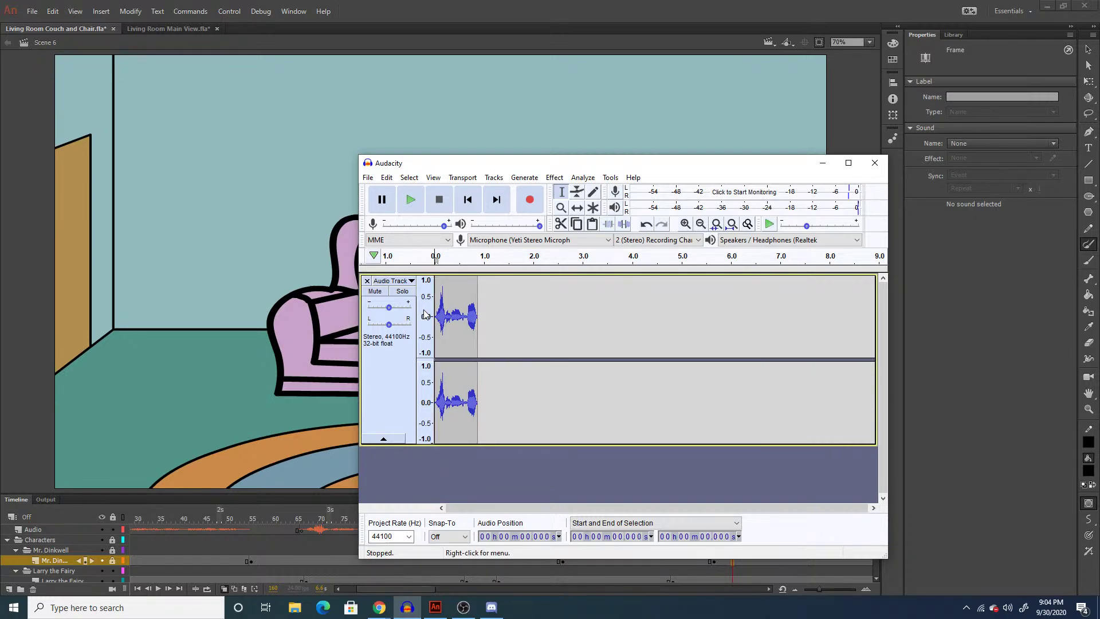
click(407, 207)
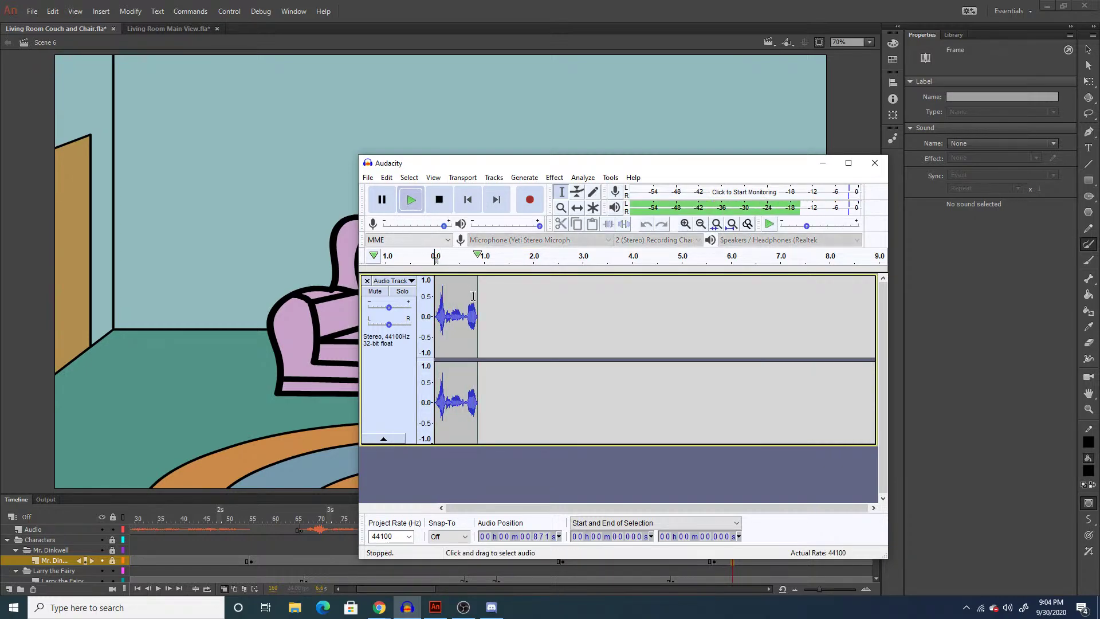
drag(483, 315, 474, 314)
key(Delete)
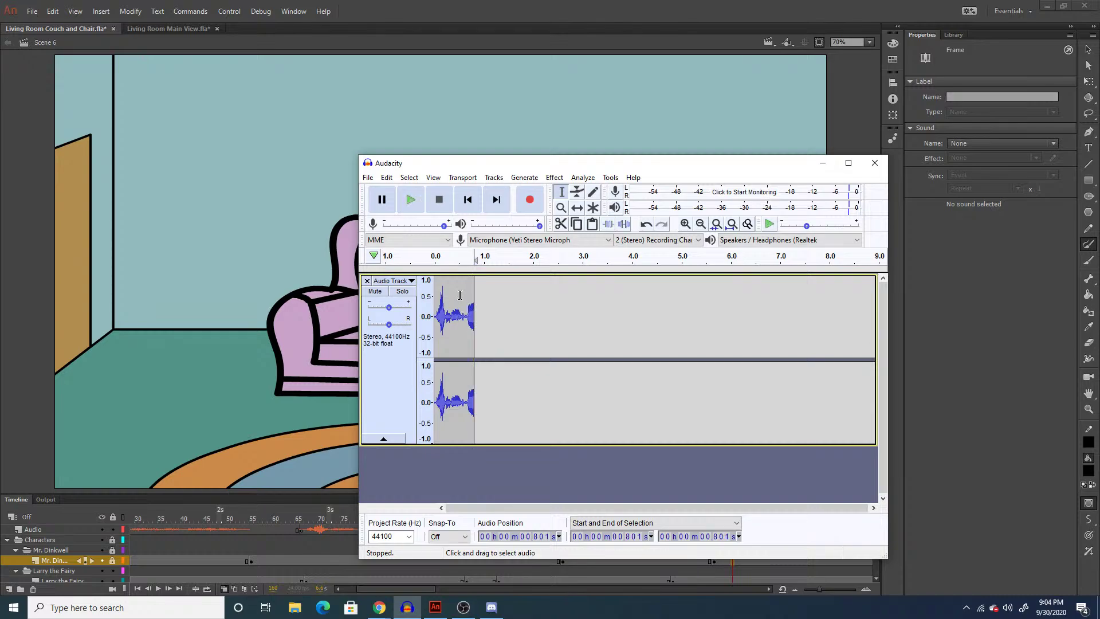
Lower the pitch of the whole voice clip with Change Pitch, using a percent change of -16.007.
key(ctrl+shift+e)
click(643, 418)
click(553, 178)
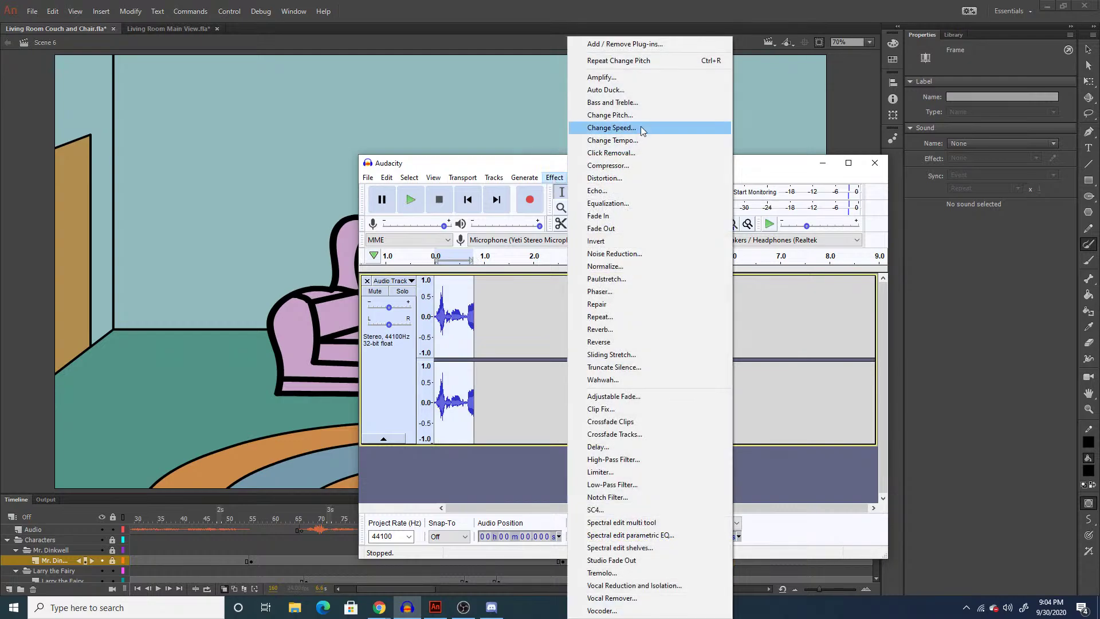
click(636, 114)
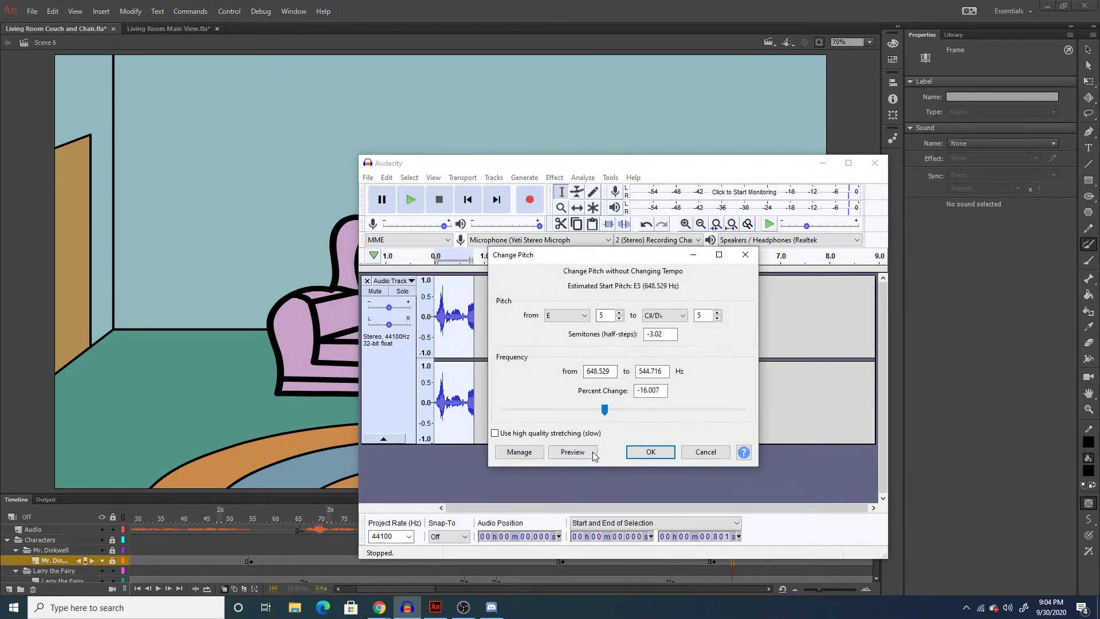
click(646, 451)
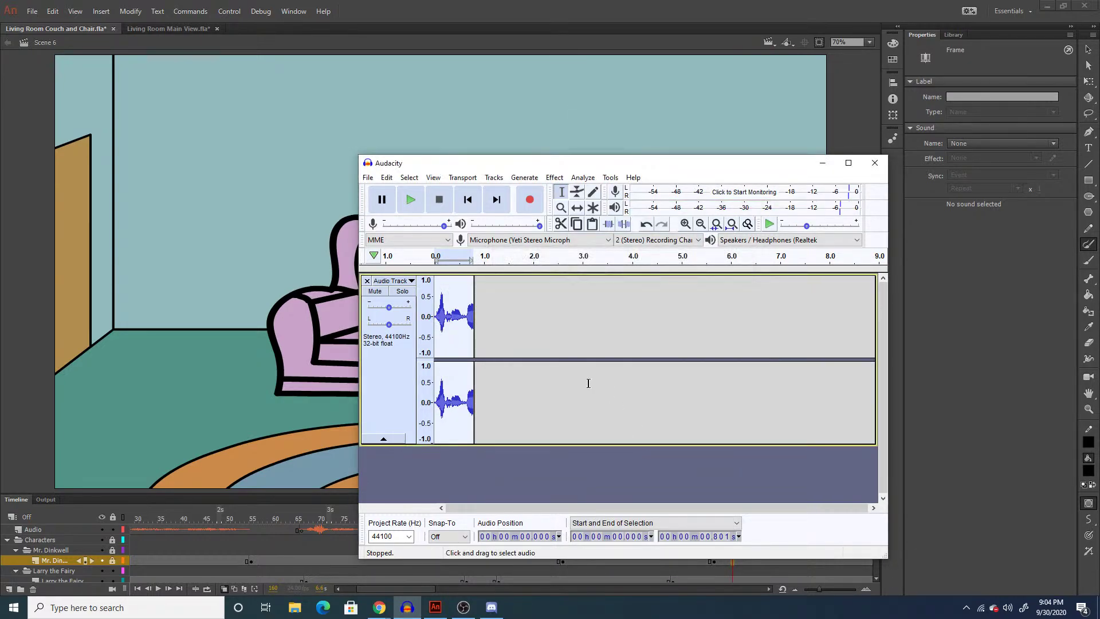
Export the pitched voice clip to the Audio folder as a WAV file named S6C4.
key(ctrl+shift+e)
text(S)
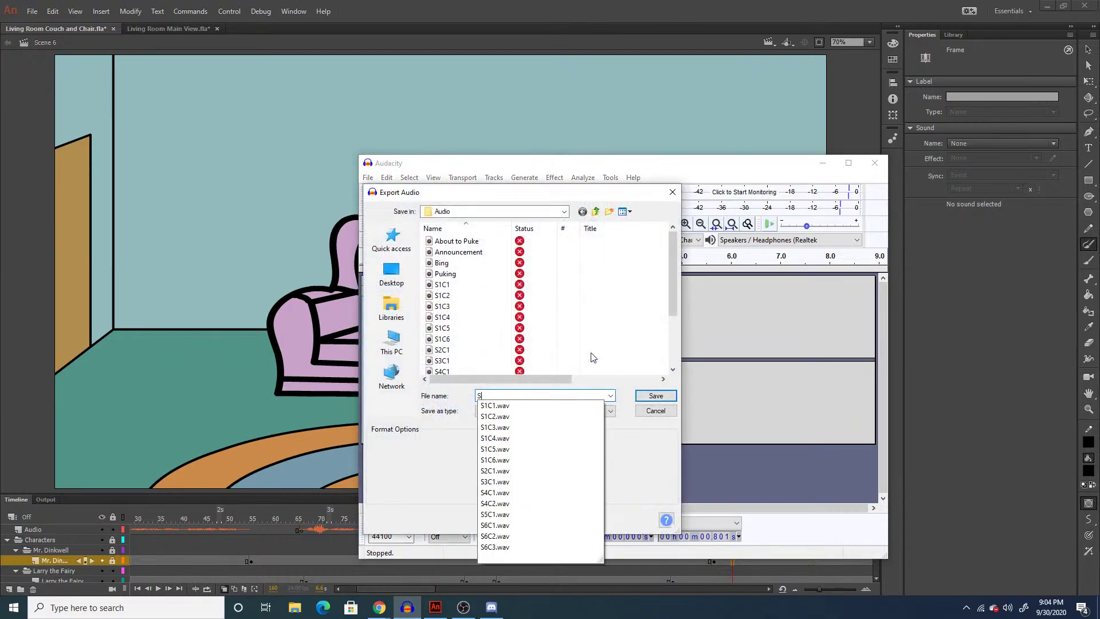
text(6C)
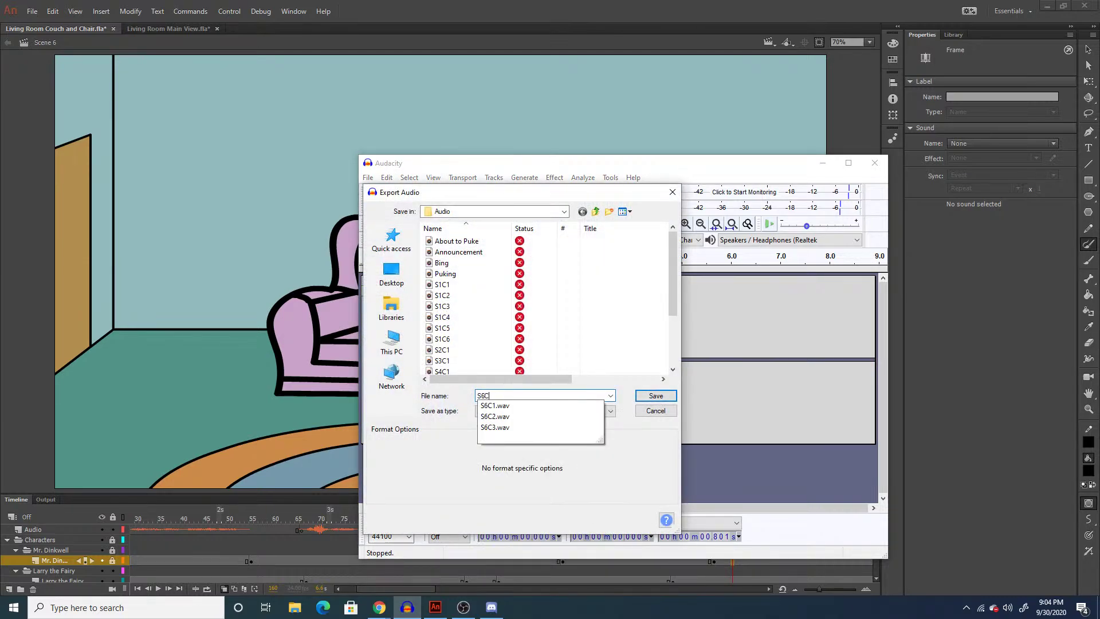
text(4)
key(Return)
key(Return)
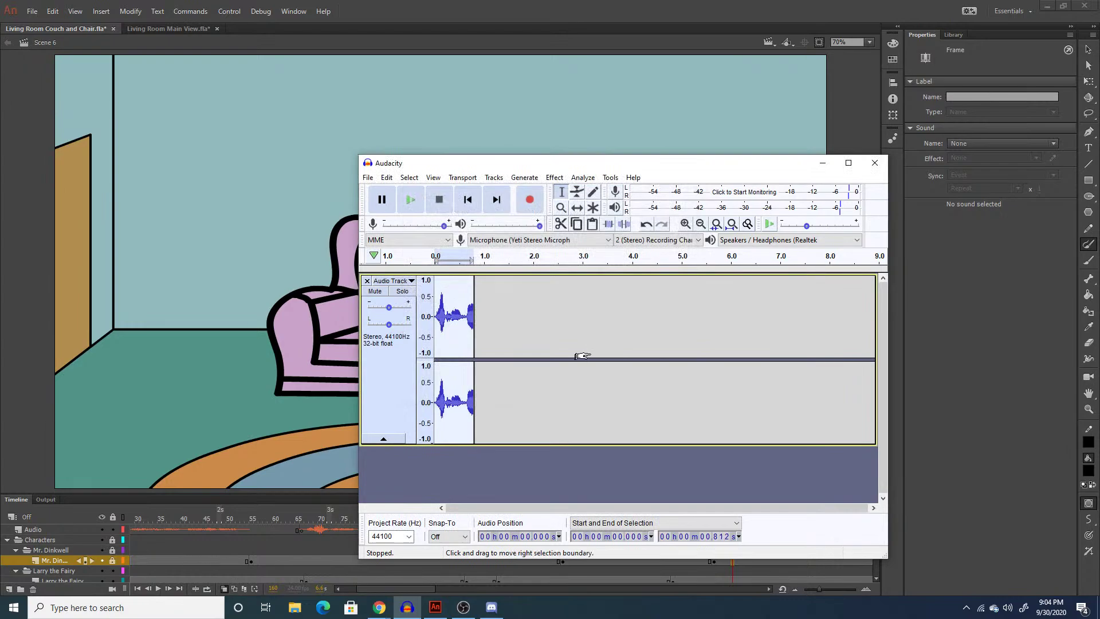
Clear the exported clip from the track and record another voice line.
key(Delete)
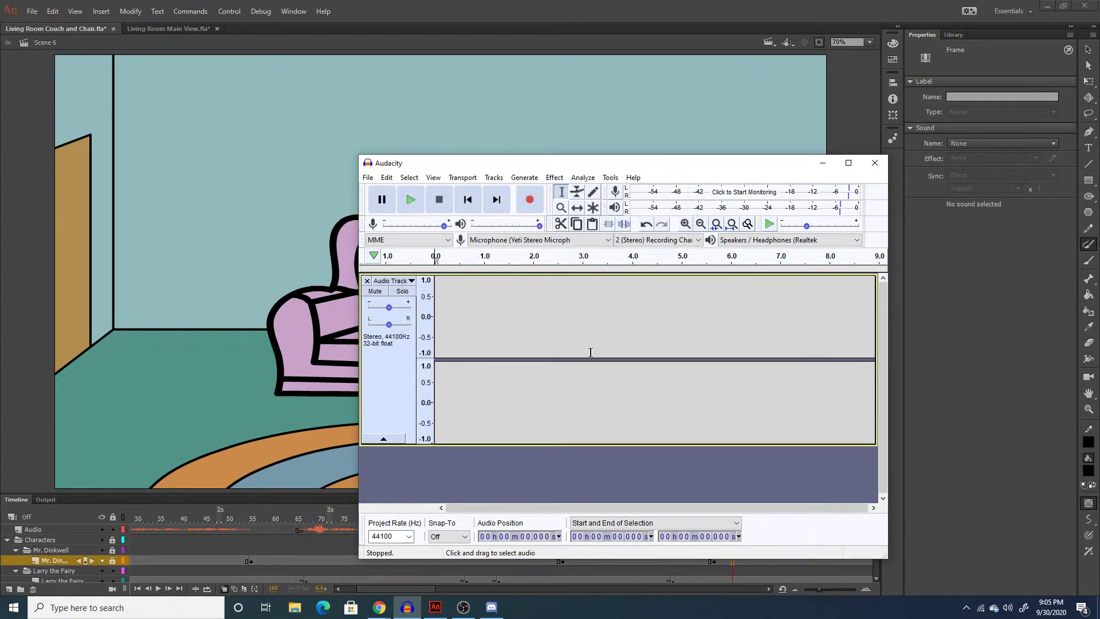
click(530, 199)
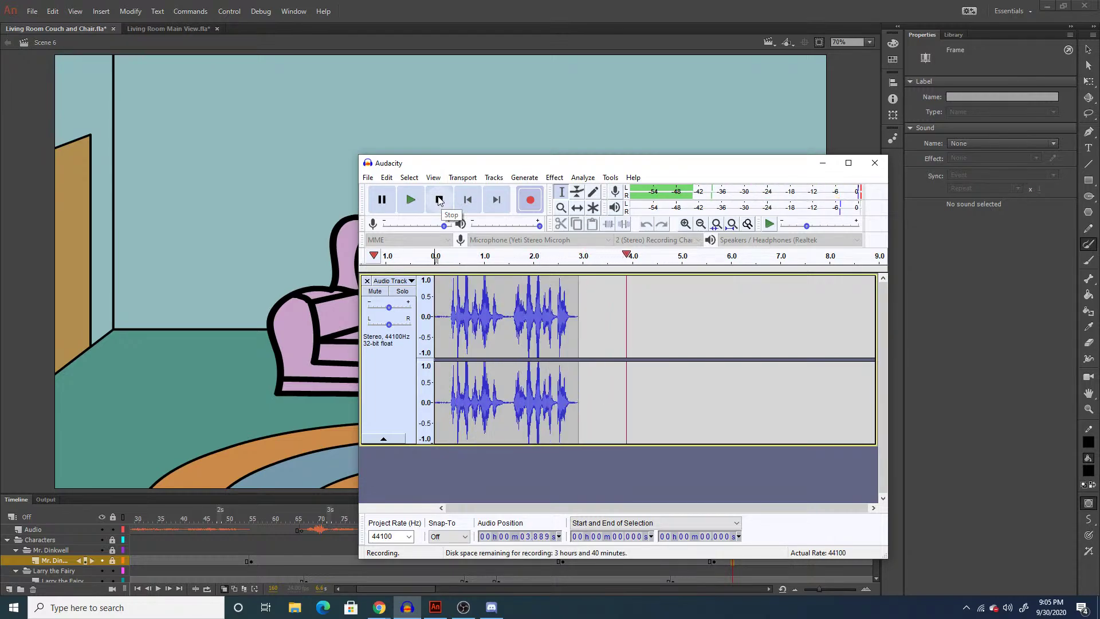
click(440, 199)
Trim the silence from the end and the start of the new recording.
drag(641, 312, 571, 335)
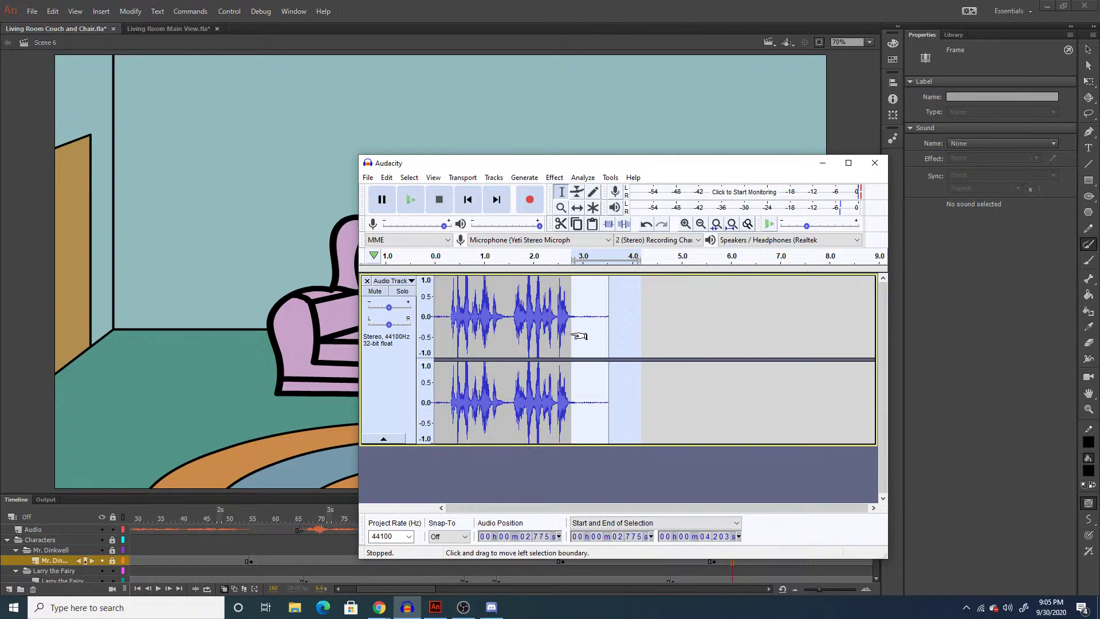
key(Delete)
drag(450, 316, 434, 316)
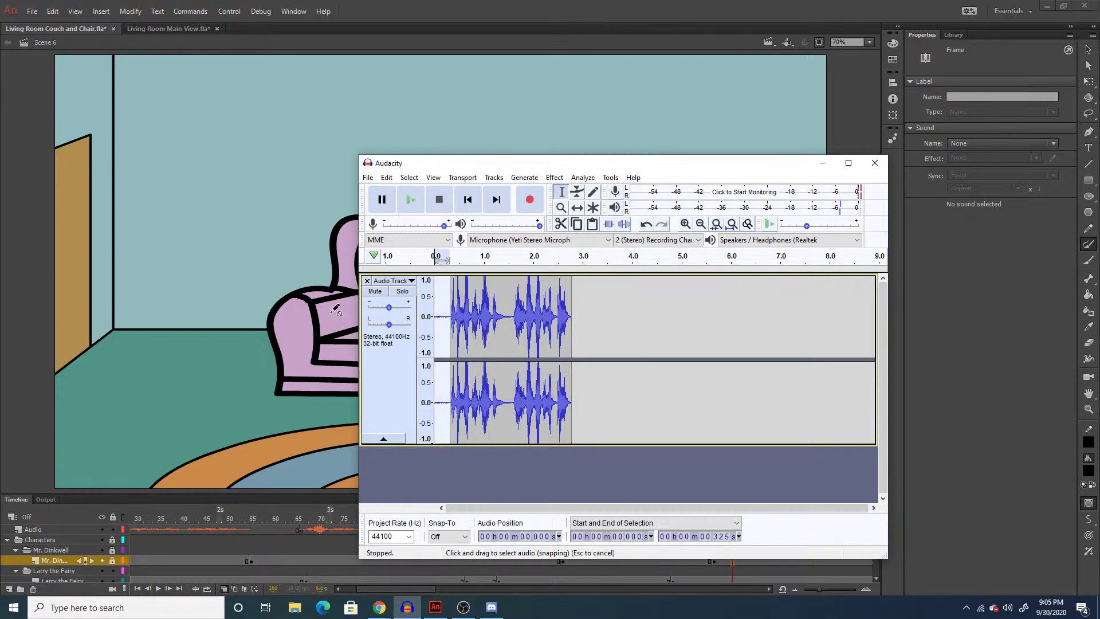
key(Delete)
Export the trimmed voice clip to the Audio folder as a WAV file named S6C5.
key(ctrl+shift+e)
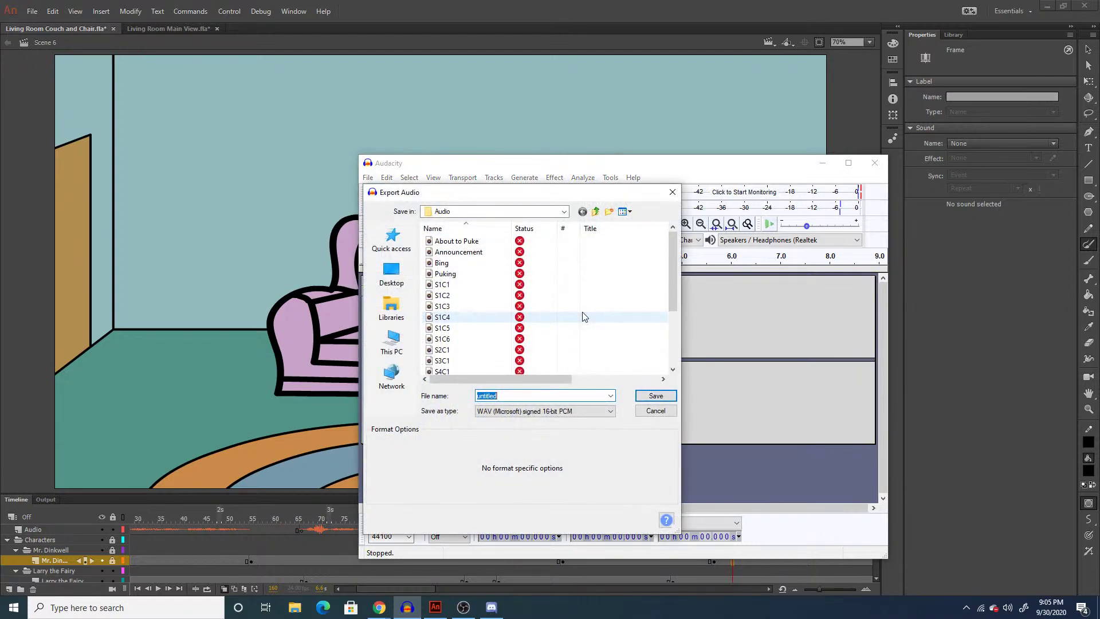
scroll(582, 312, down, 5)
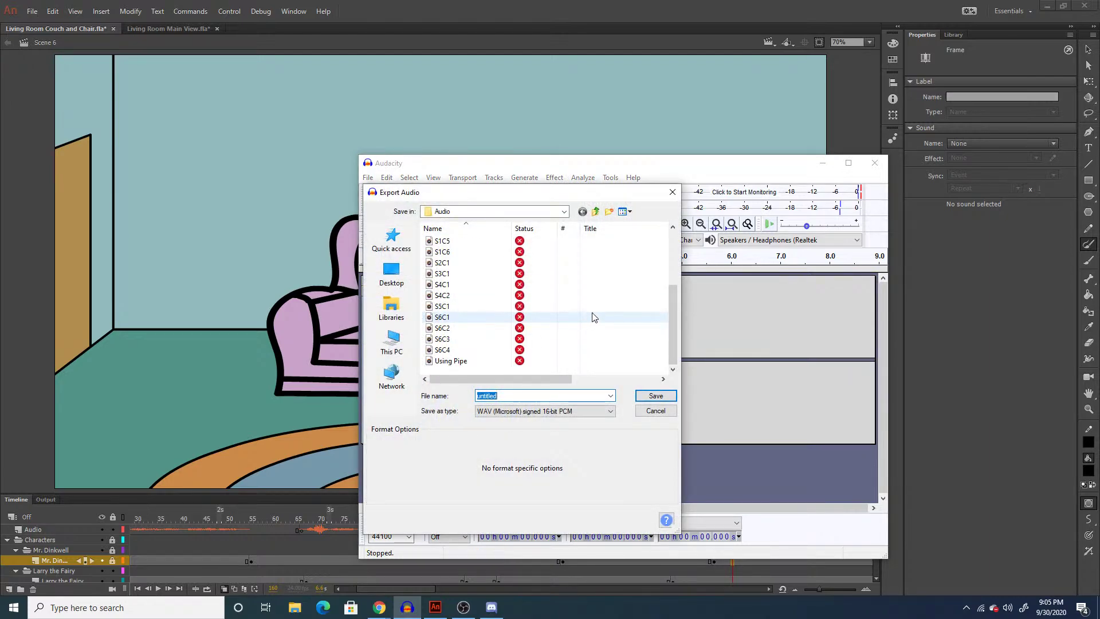
text(S6C)
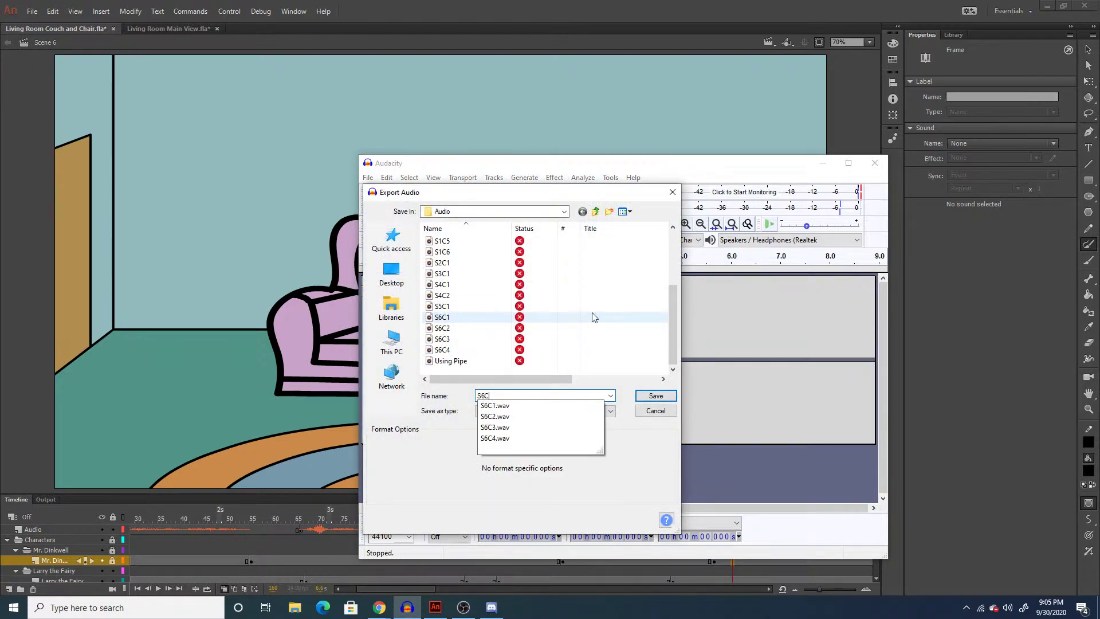
key(Return)
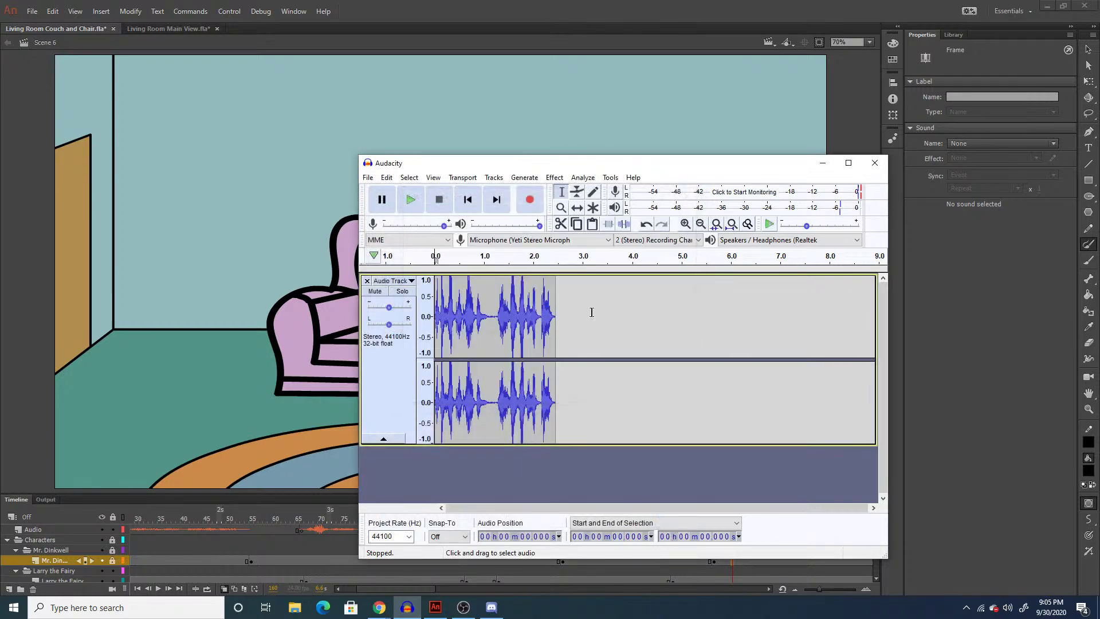
Clear the exported S6C5 clip from the track and record the next voice line.
key(Delete)
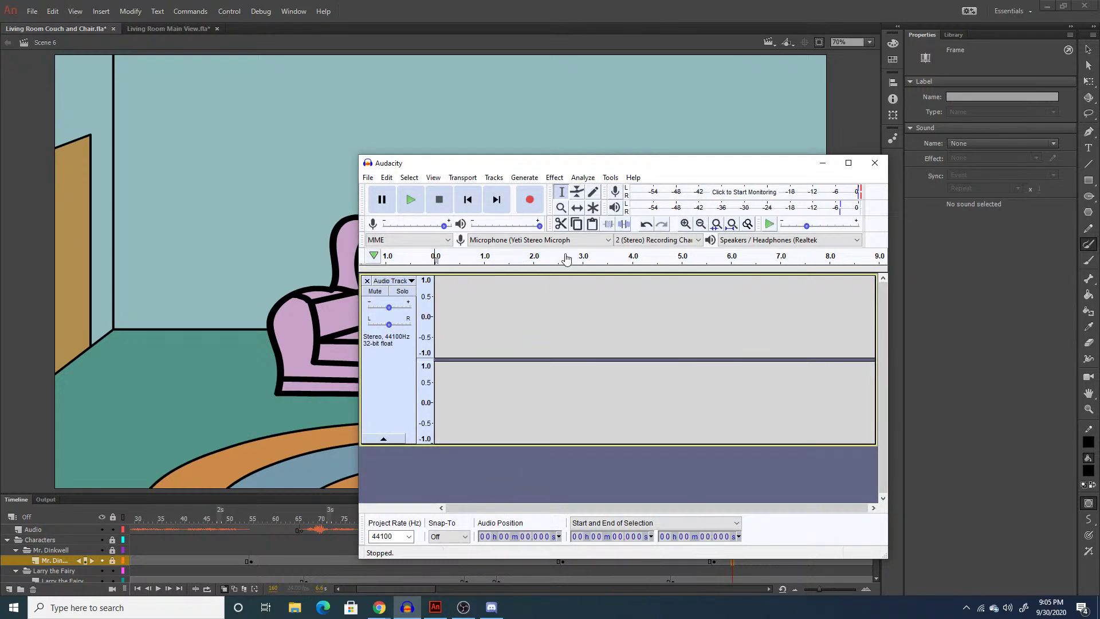
click(530, 200)
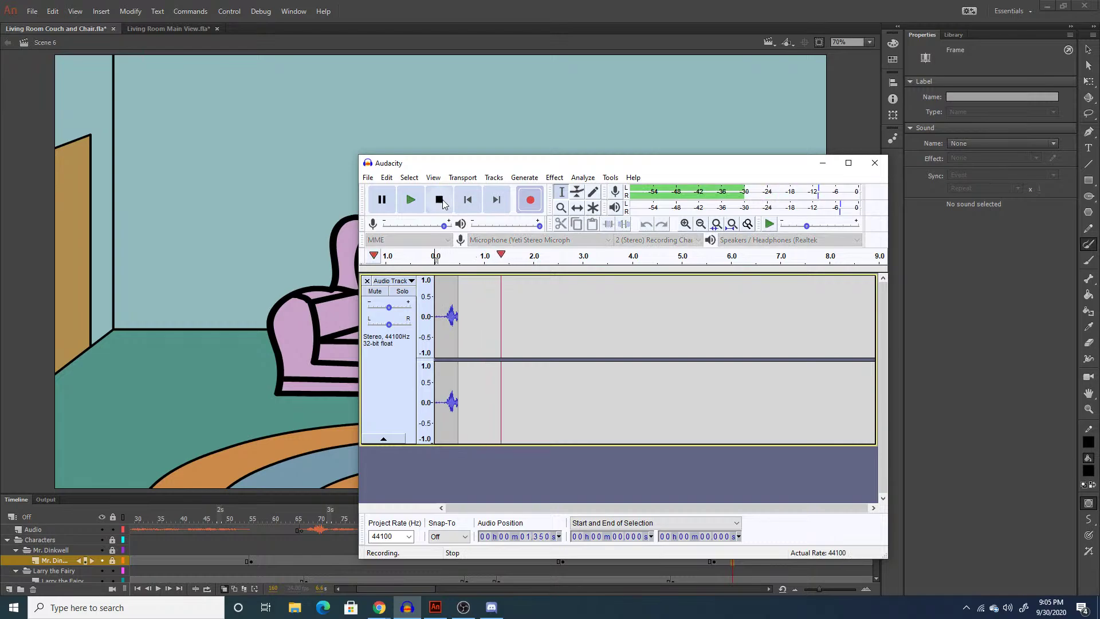
click(443, 204)
Trim the silence from the end and the start of the new voice recording.
drag(554, 329, 434, 317)
key(Delete)
key(Delete)
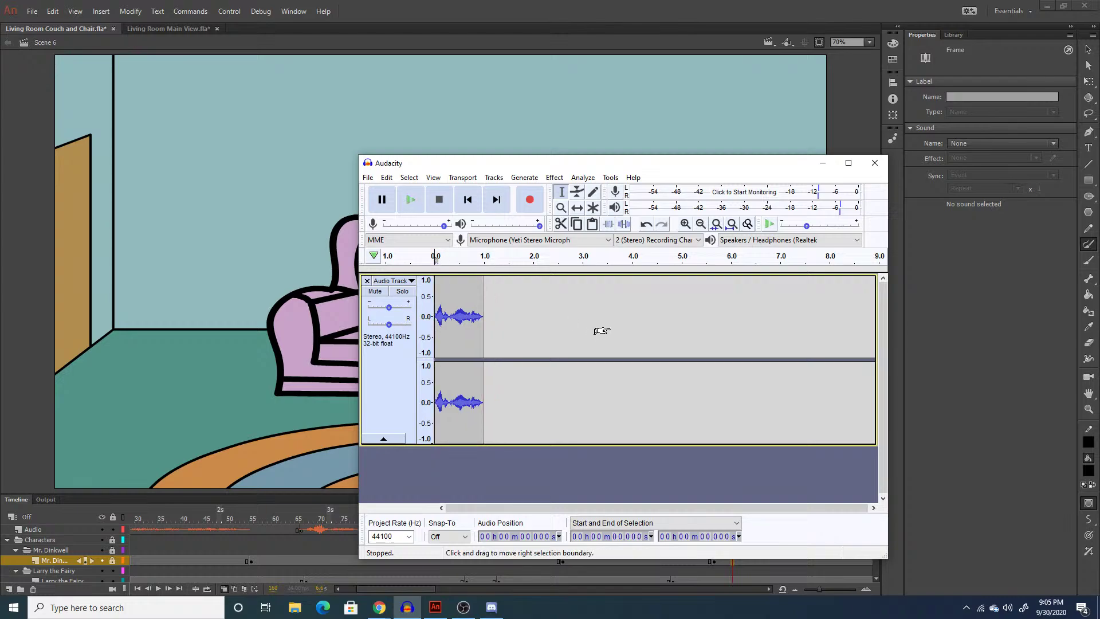
Lower the pitch of the whole trimmed clip with Change Pitch, using a percent change of -16.007.
key(ctrl+a)
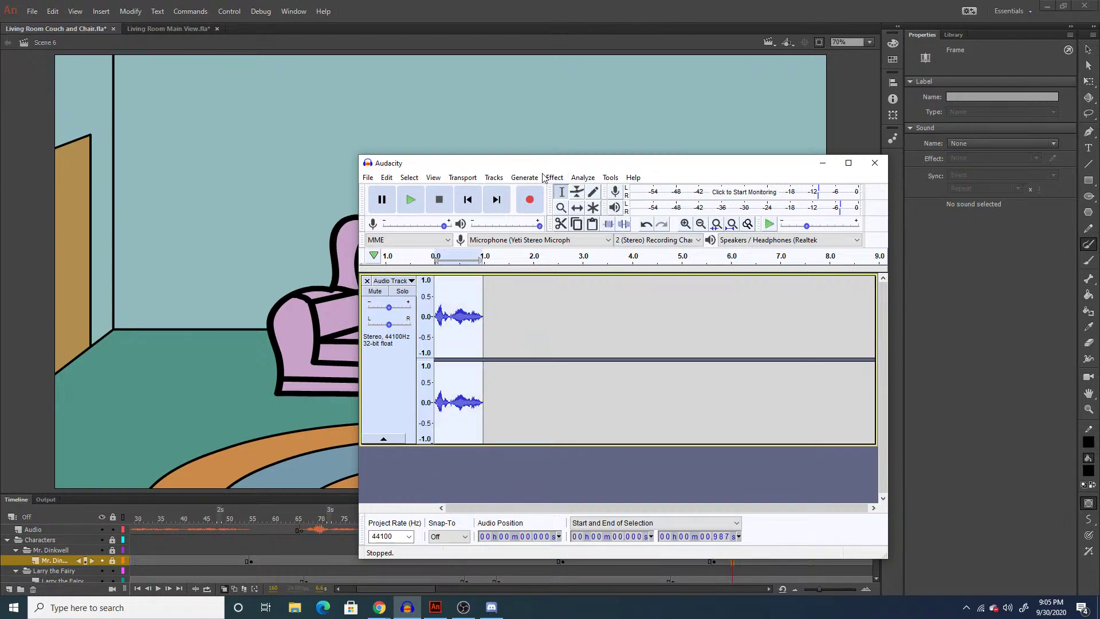
click(553, 178)
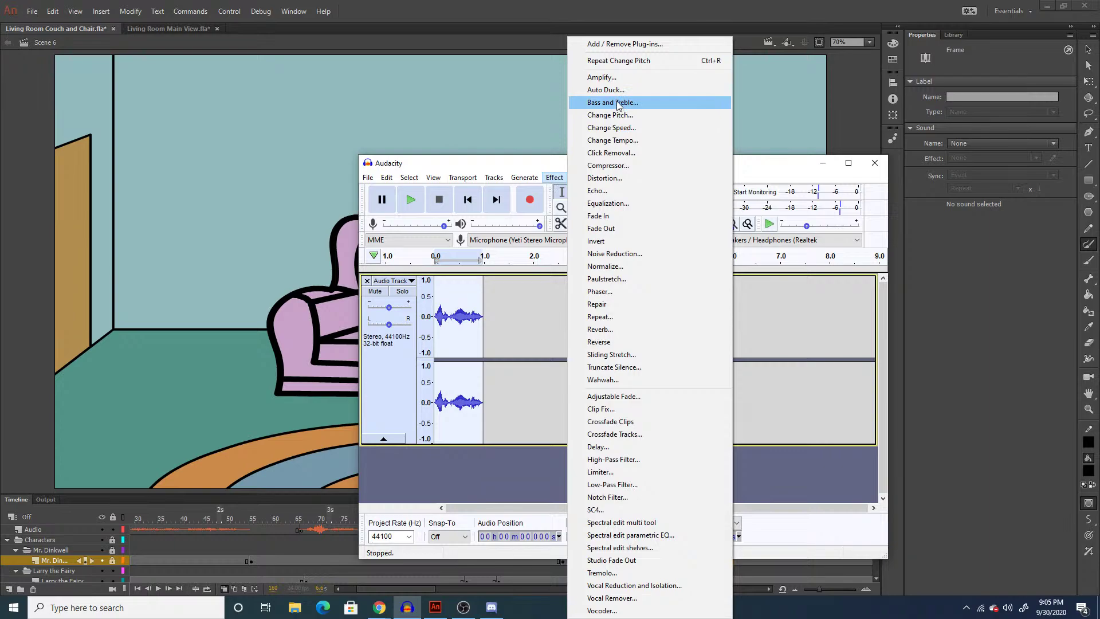
click(609, 117)
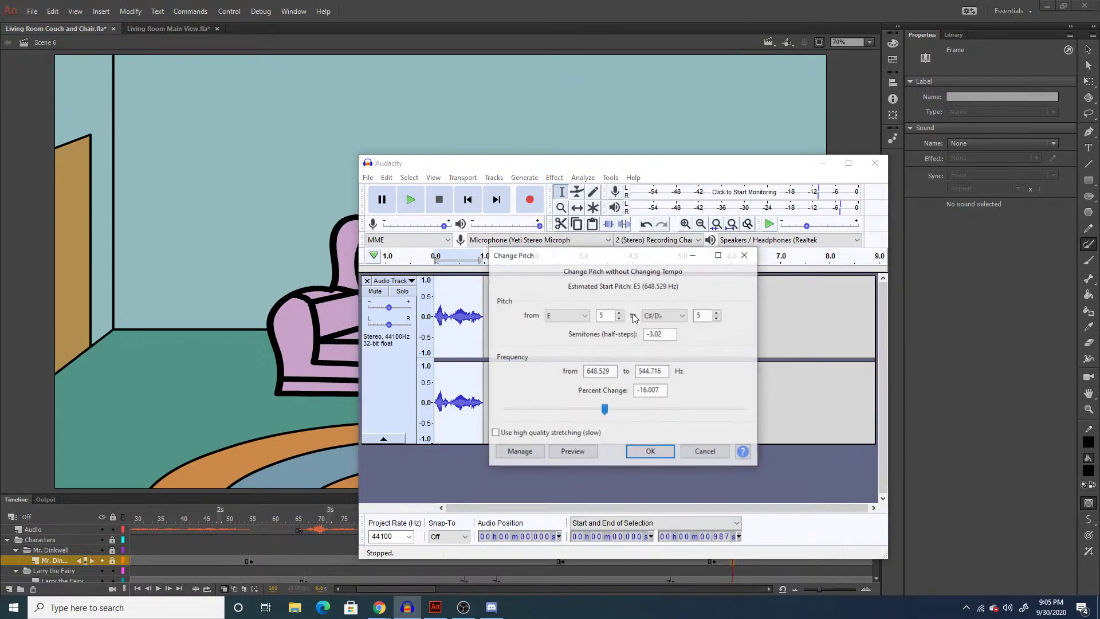
click(644, 449)
Export the pitched voice clip to the Audio folder as a WAV file named S6C6.
key(ctrl+shift+e)
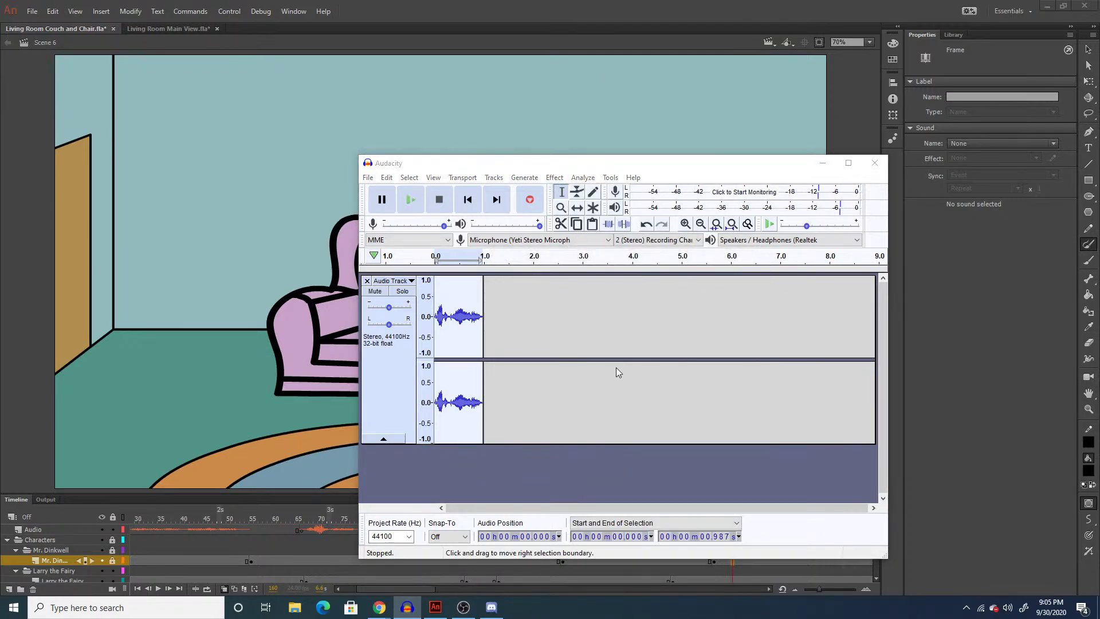
text(S6C)
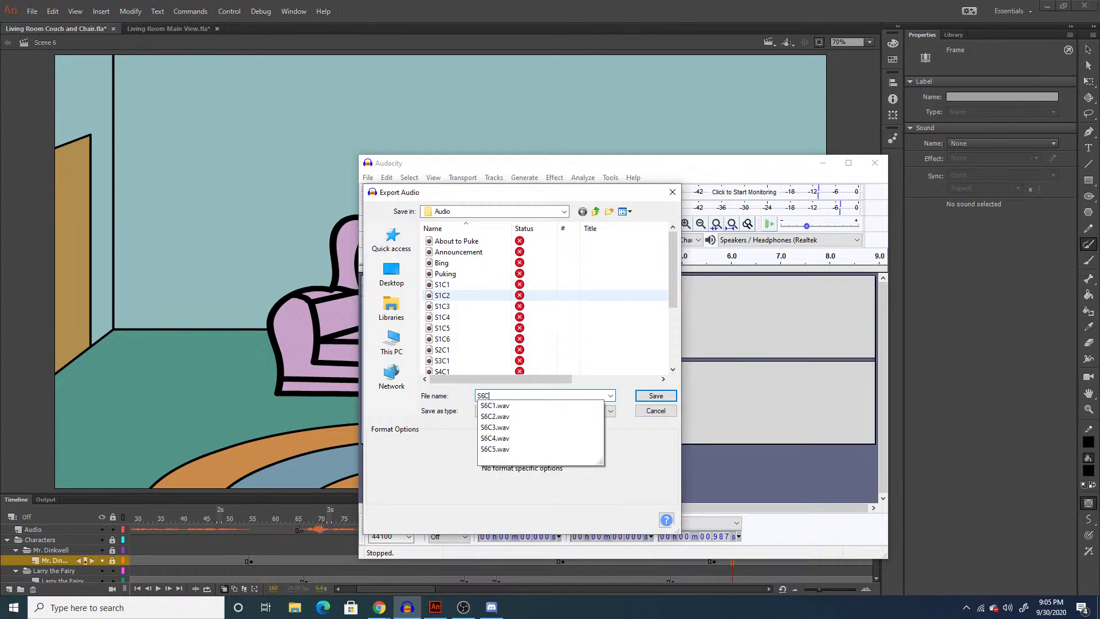
text(6)
key(Return)
key(Return)
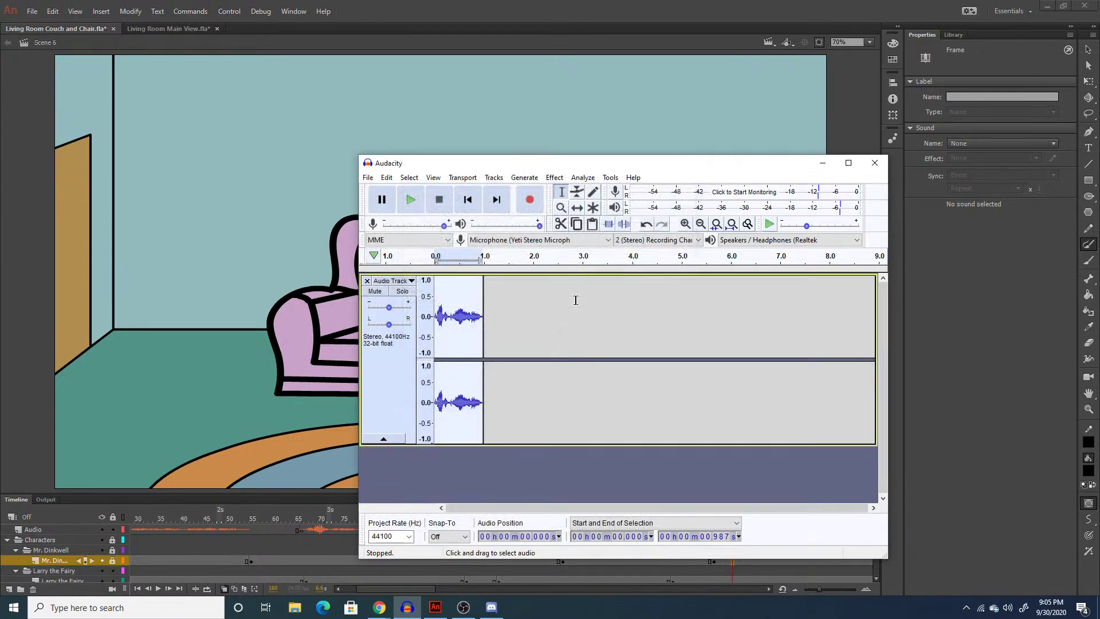
Remove the exported S6C6 clip from the track and record a short new voice line.
key(Delete)
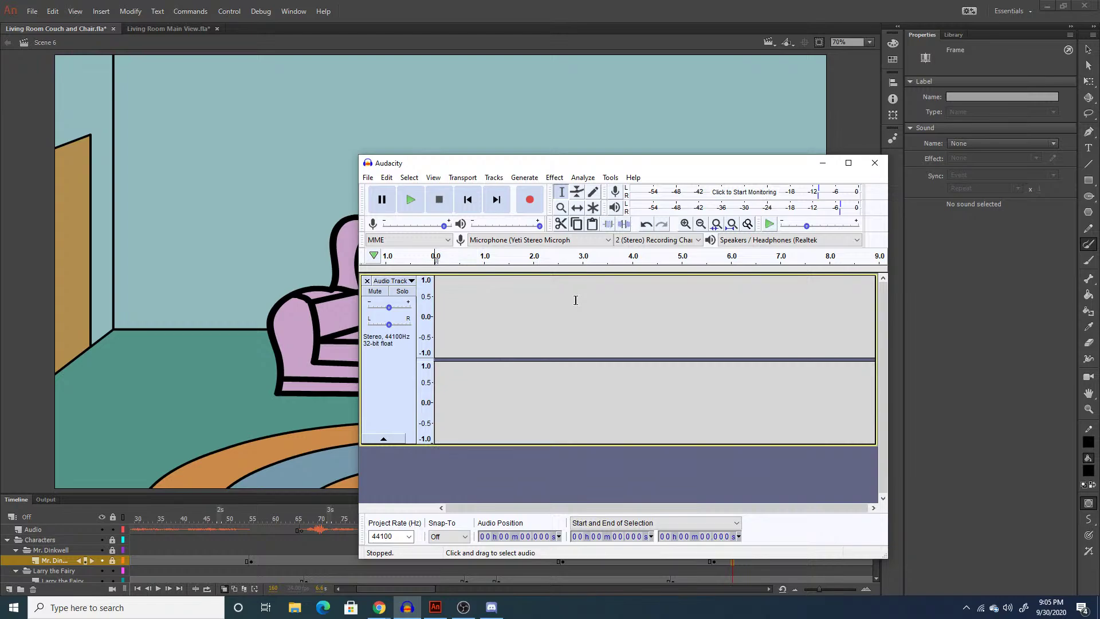
key(r)
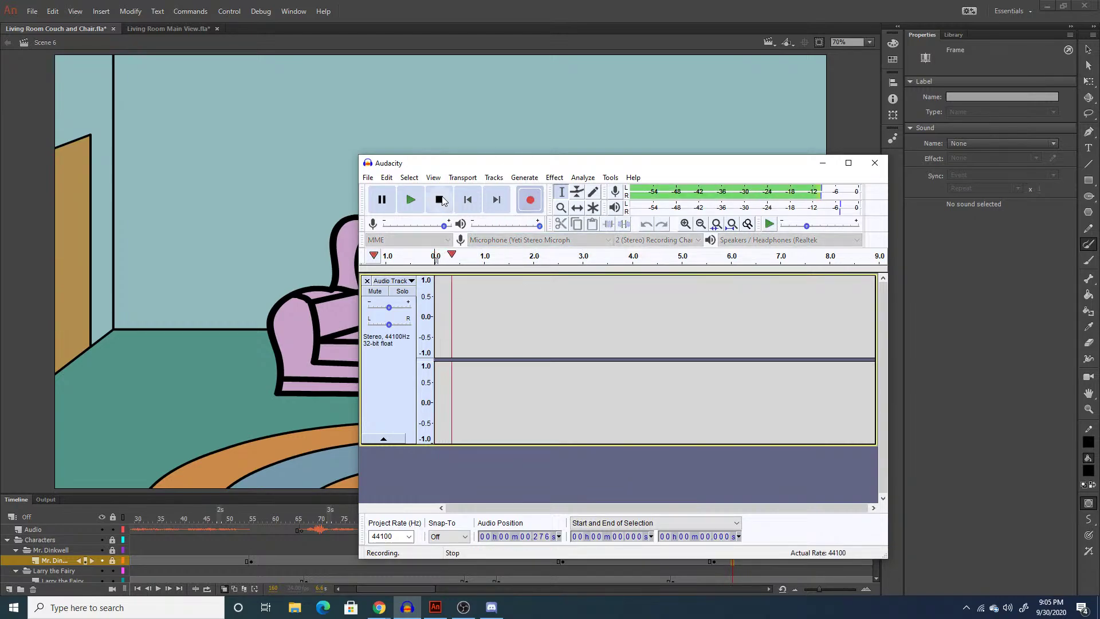
click(440, 202)
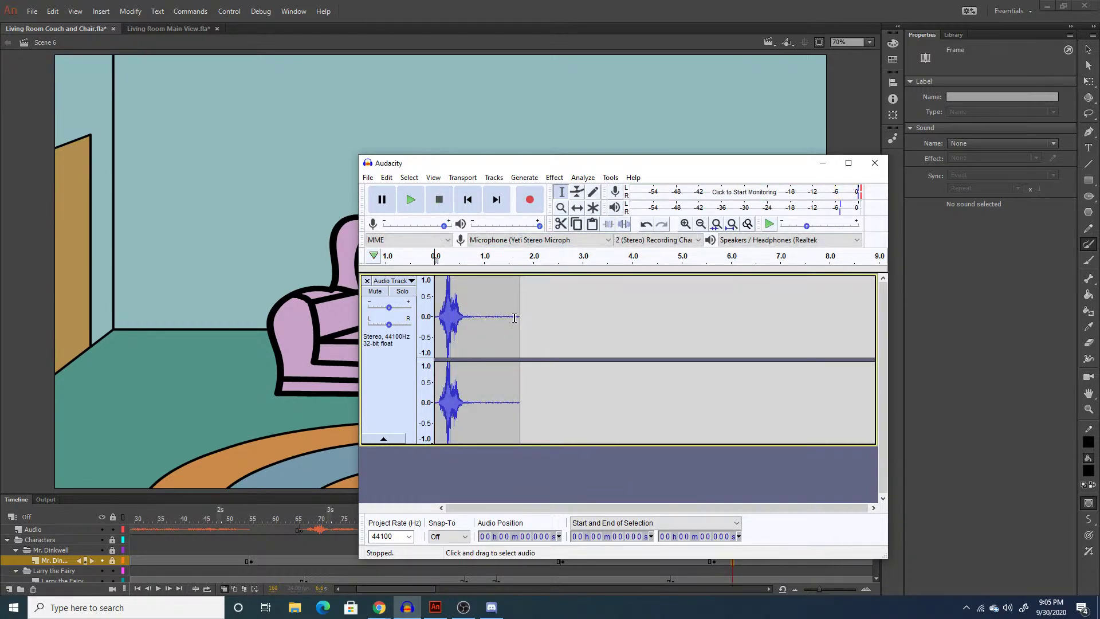
Trim the silence after and before the voice in the short recording.
drag(531, 329, 434, 316)
key(Delete)
key(Delete)
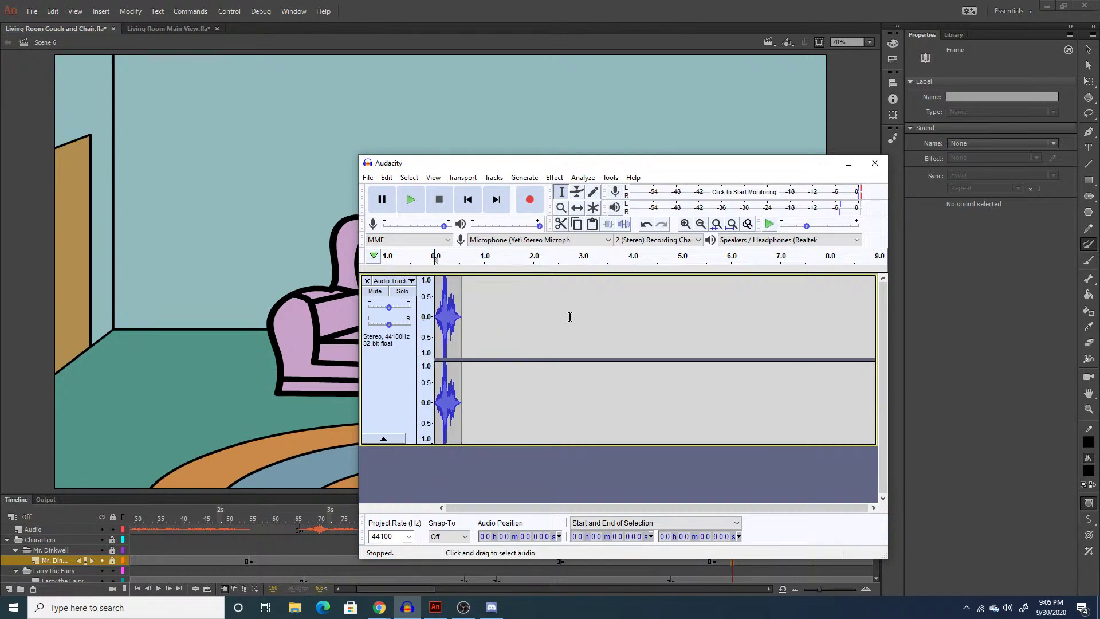
Export the short voice clip to the Audio folder as a WAV file named S6C7.
key(ctrl+shift+e)
text(S)
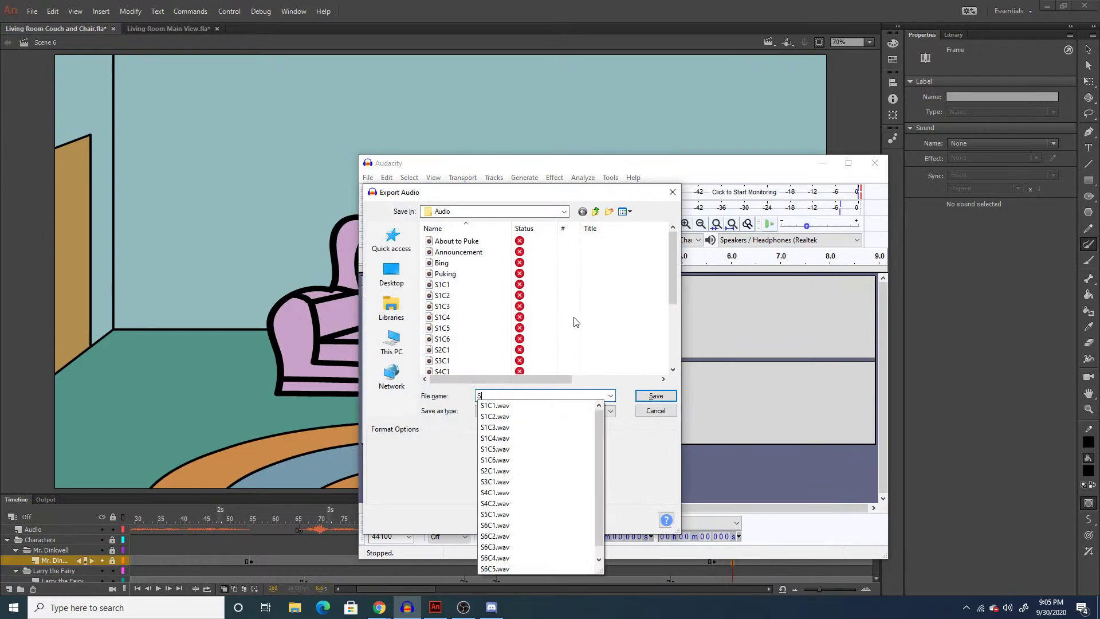
text(6C7)
key(Return)
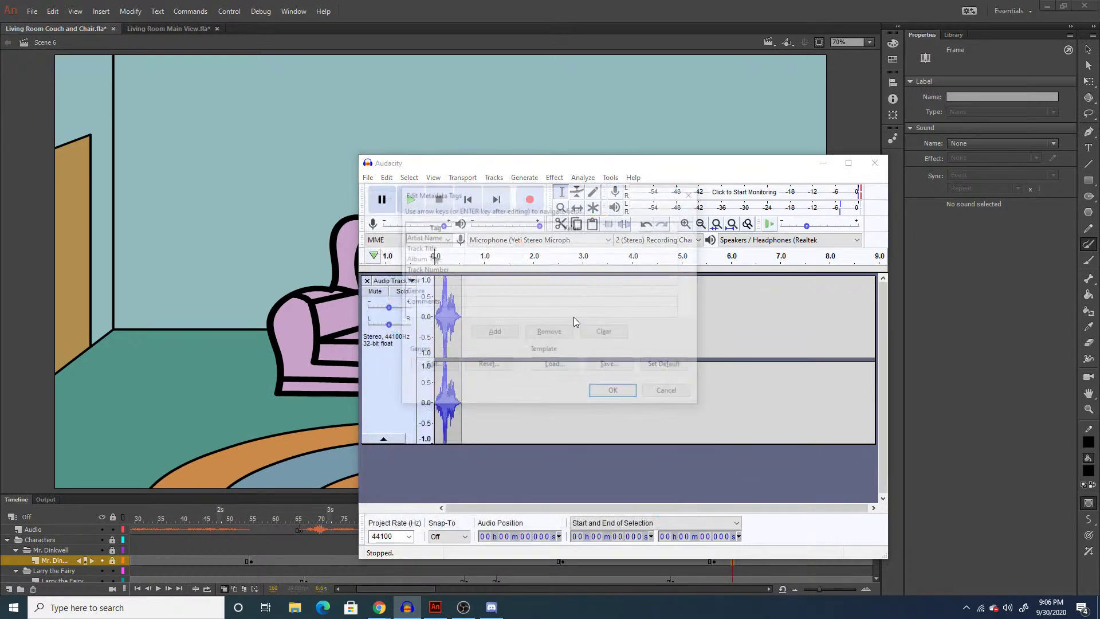
key(Return)
Clear the exported S6C7 clip from the track and record the next voice line.
key(ctrl+a)
key(Delete)
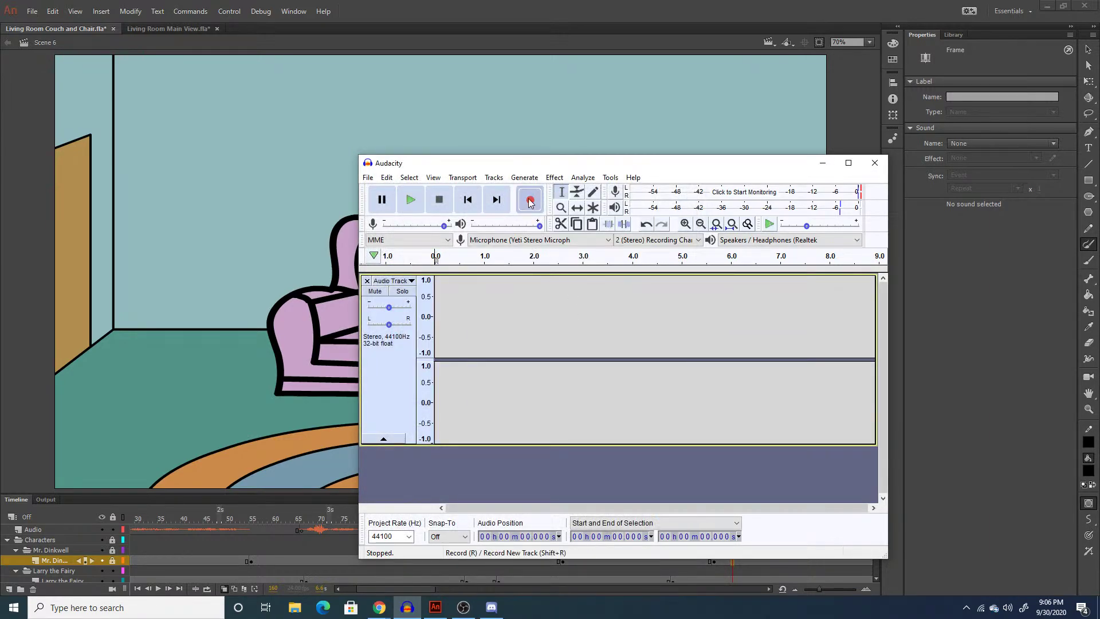
click(530, 201)
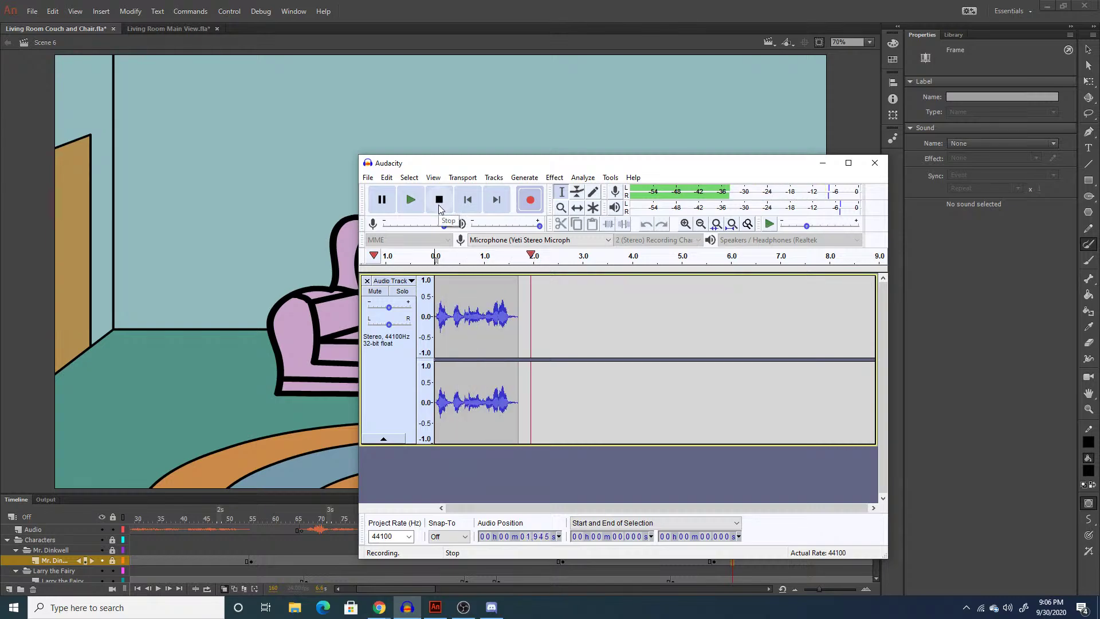
click(439, 202)
Trim the trailing silence of the recording and export it to the Audio folder as a WAV file named S6C8.
drag(597, 321, 510, 331)
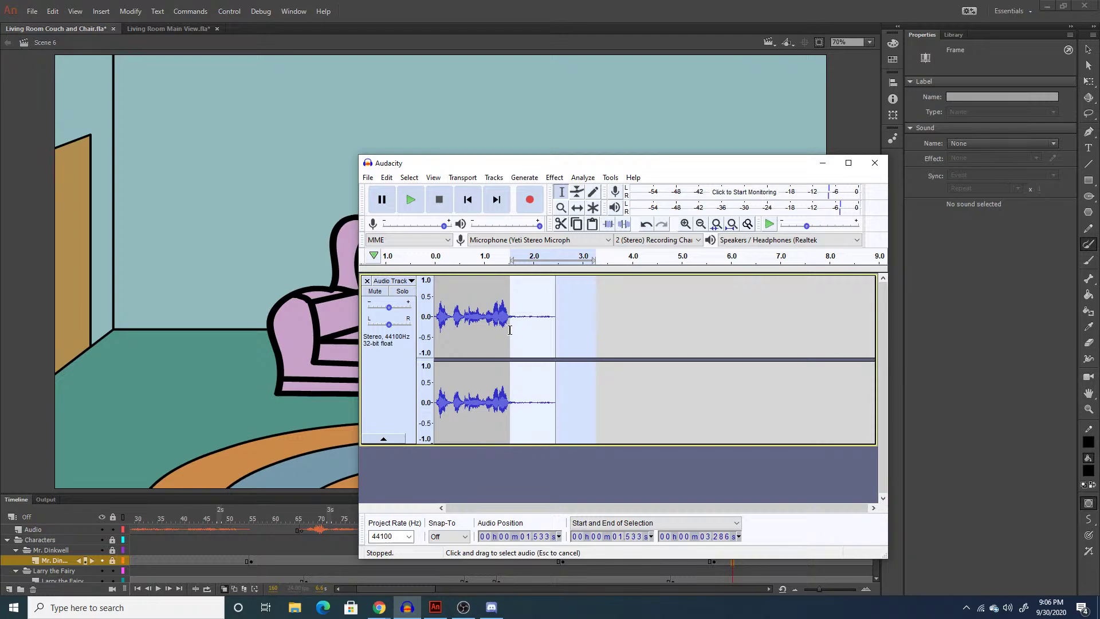
key(Delete)
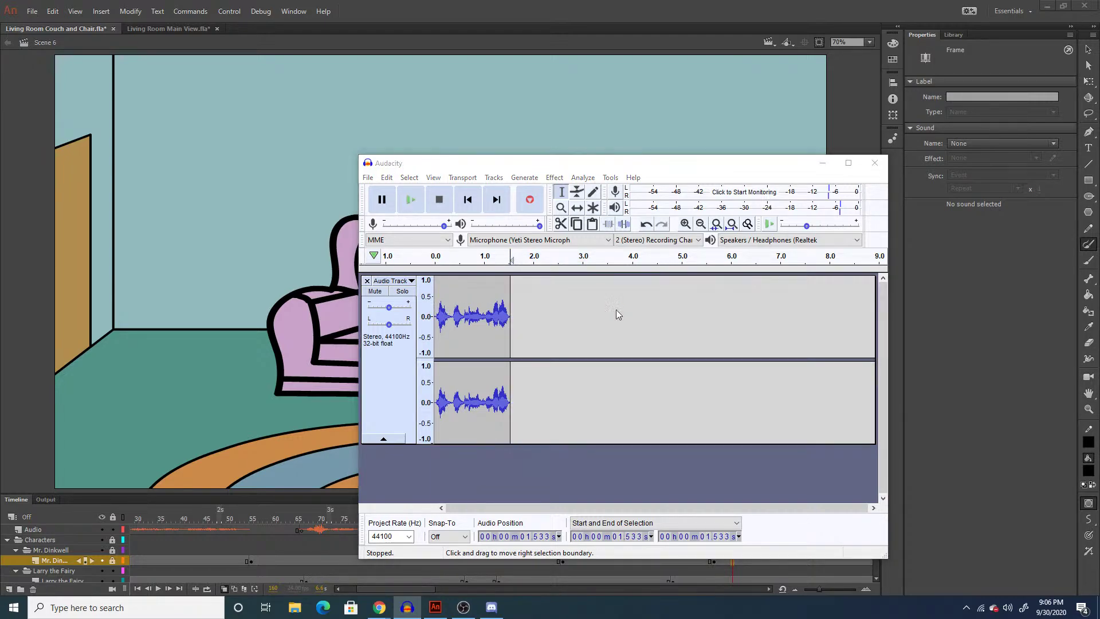
key(ctrl+shift+e)
text(S6C8)
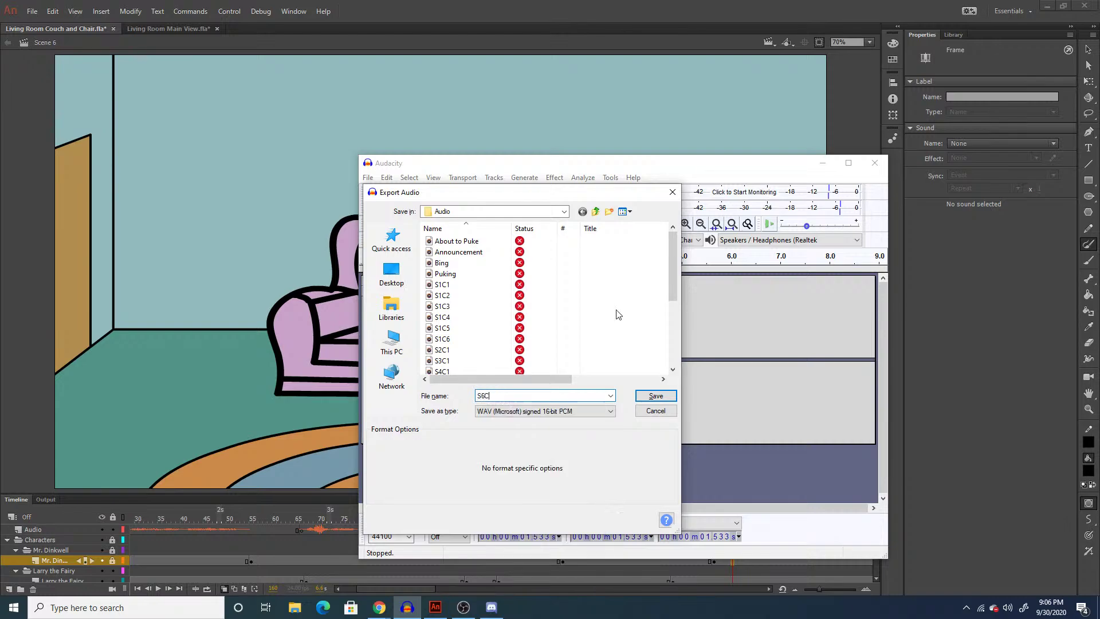
key(Return)
Clear the exported S6C8 clip from the track and record a longer voice line.
key(ctrl+a)
key(Delete)
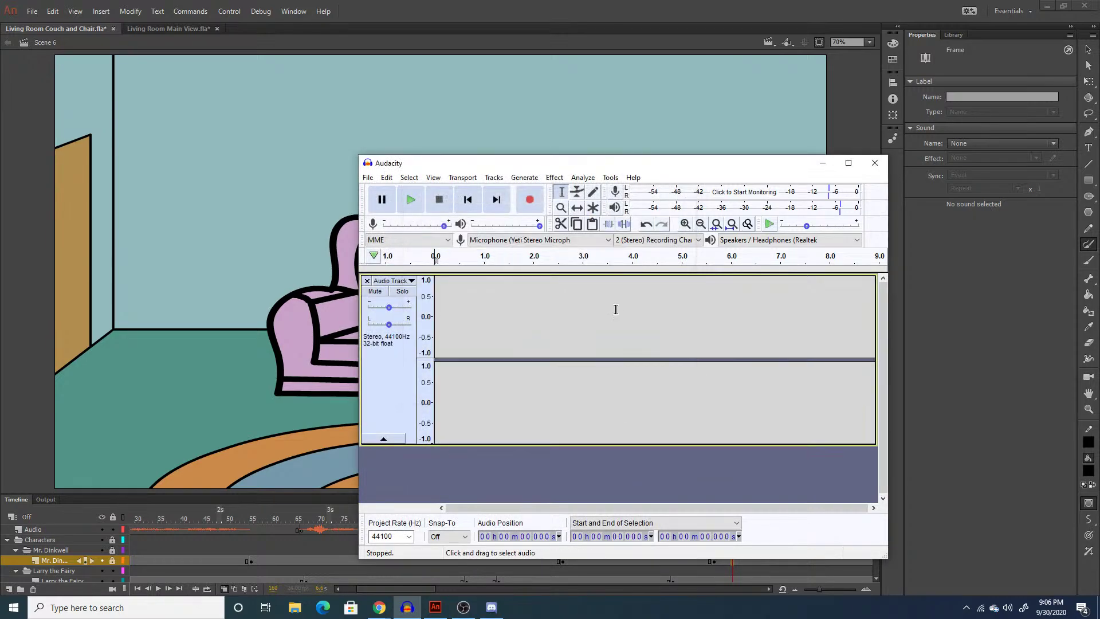
click(530, 199)
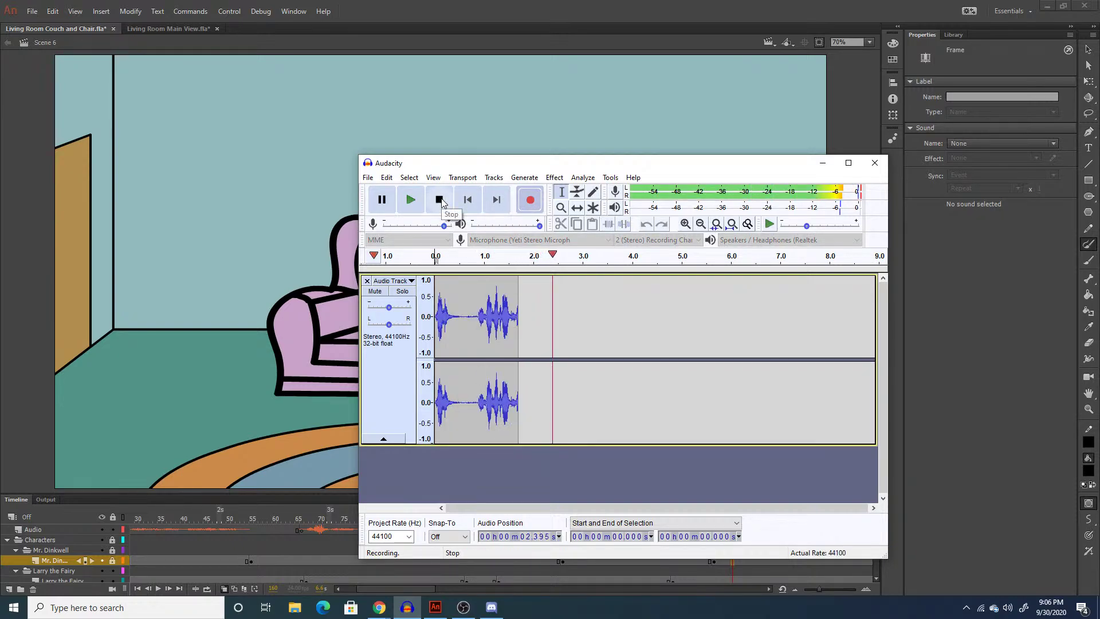
click(439, 199)
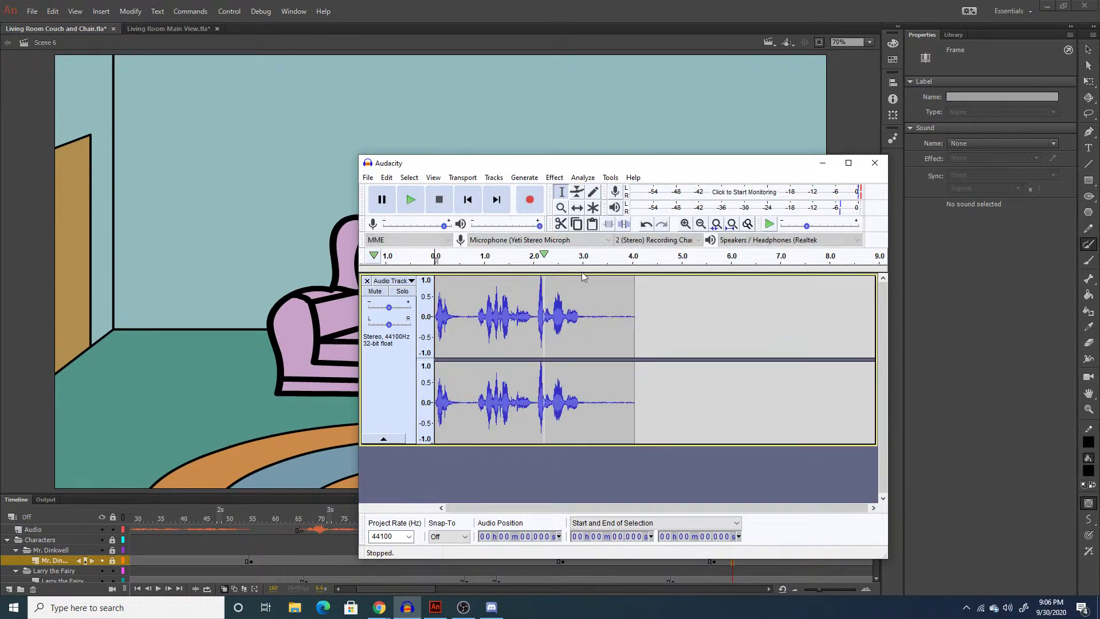
Trim the silence from the end of the longer recording, starting at about 2.95 s.
drag(658, 321, 615, 327)
shift+click(581, 331)
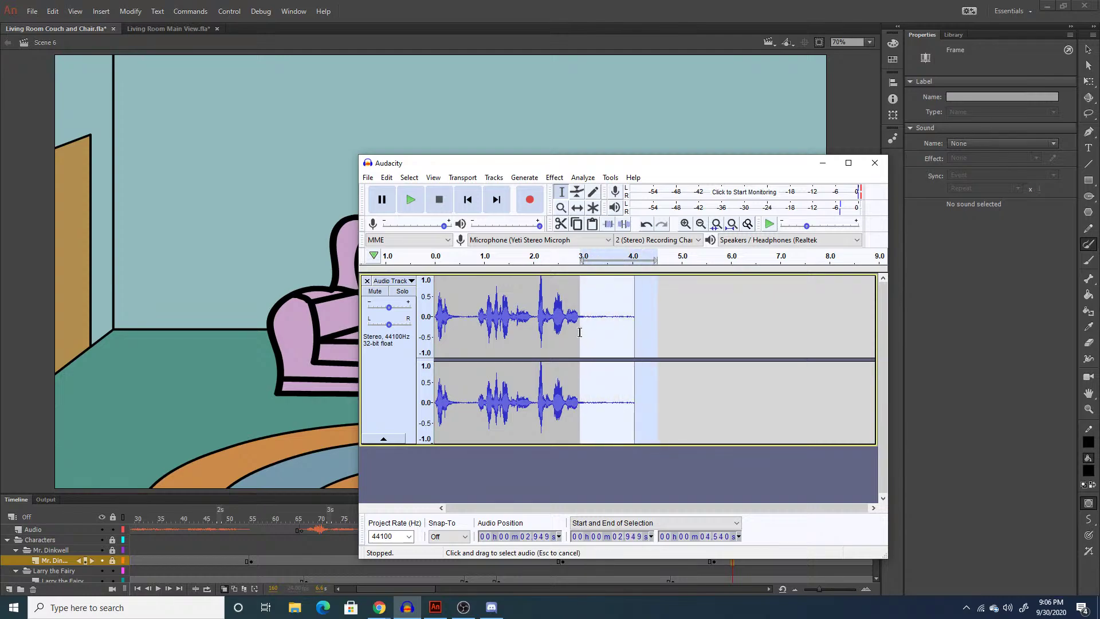
key(Delete)
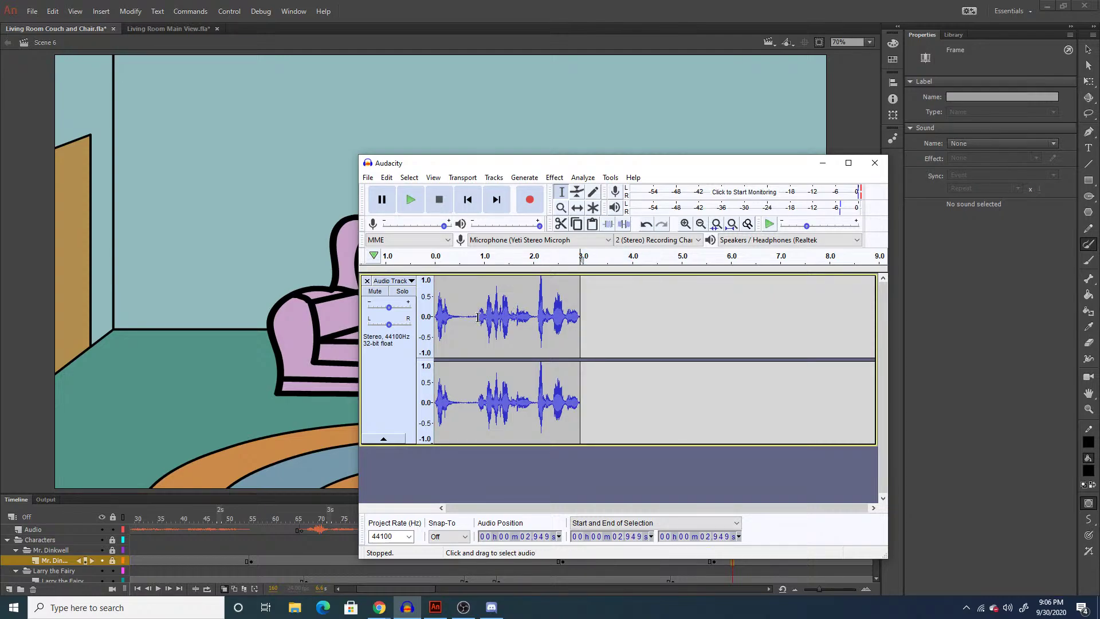
Remove the pause after the opening sound and place the rest of the line as a separate clip starting at about 4.5 s.
drag(479, 318, 551, 322)
key(Delete)
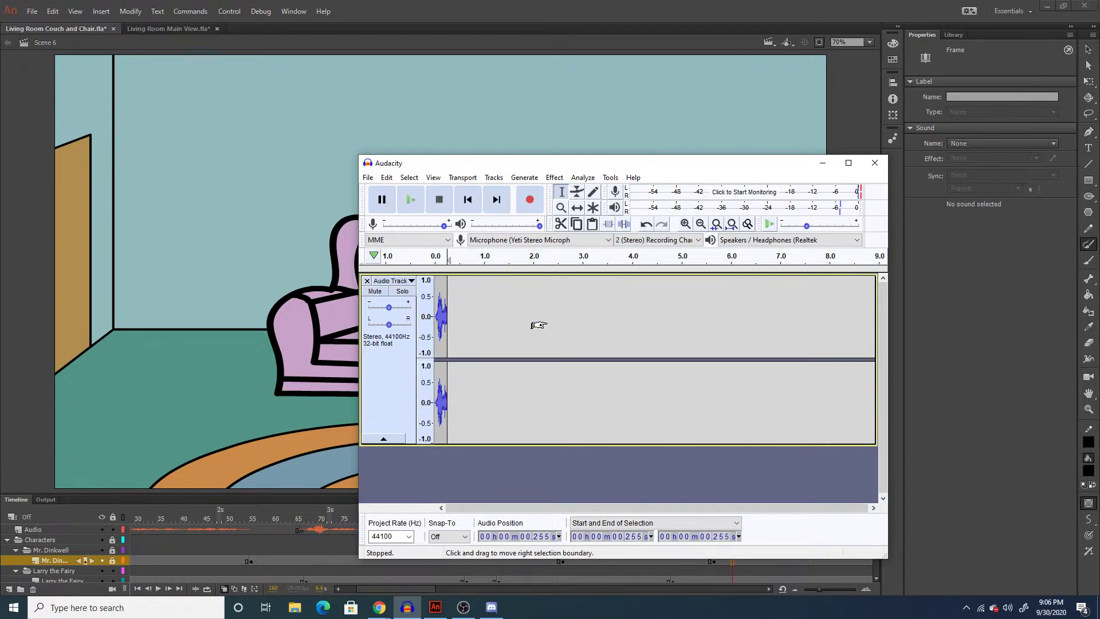
click(577, 207)
drag(498, 321, 708, 321)
click(561, 194)
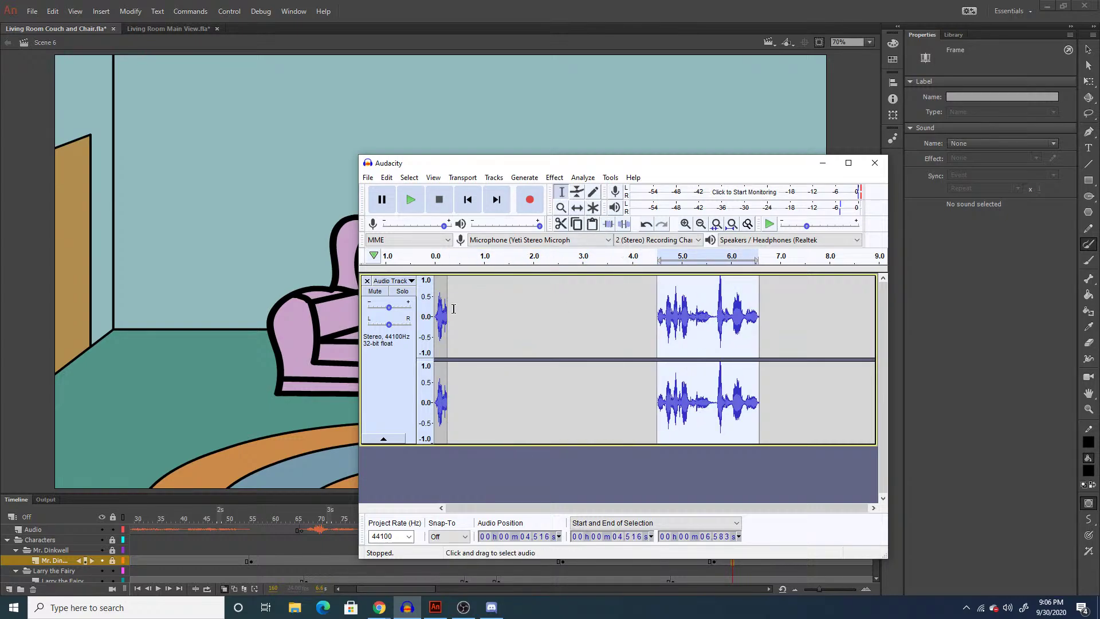
Play the track from the beginning to check the timing of the gap between the two voice clips.
click(435, 314)
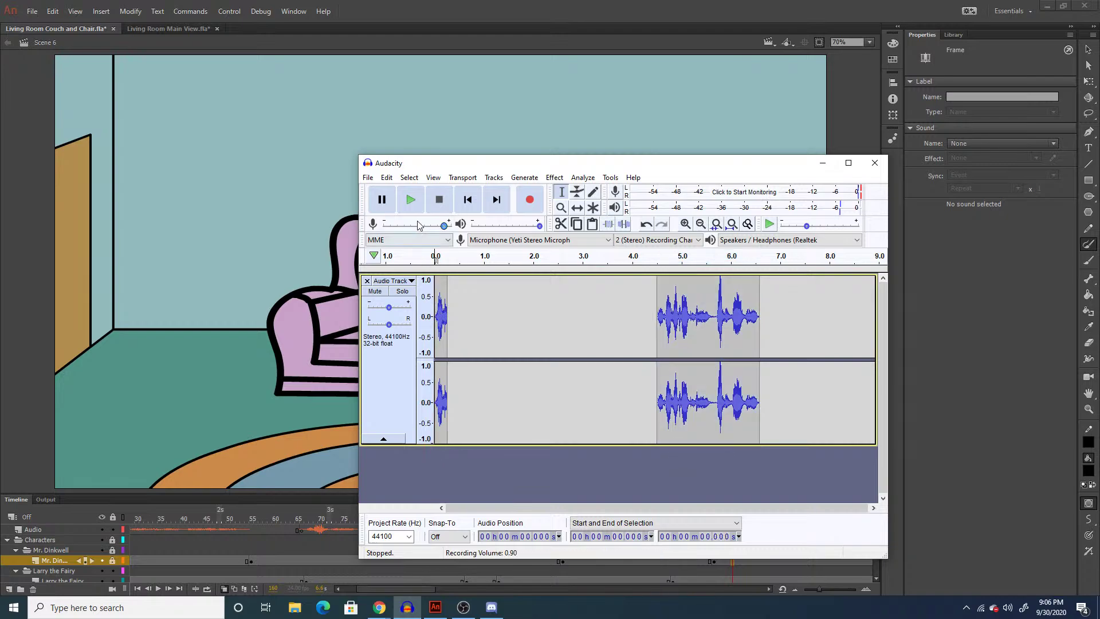
key(space)
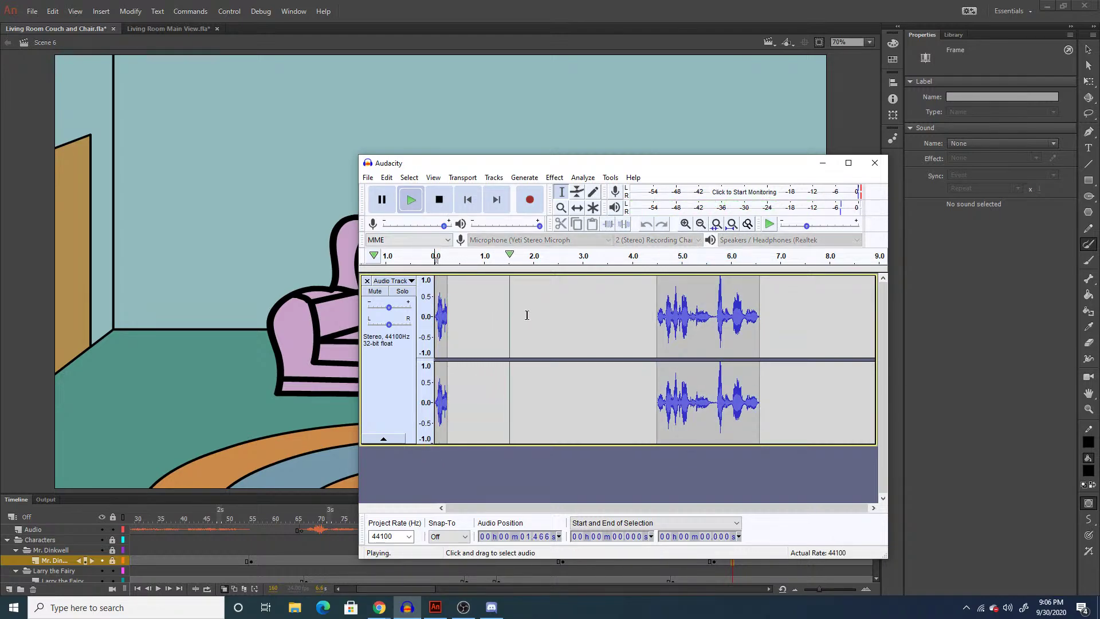
click(439, 201)
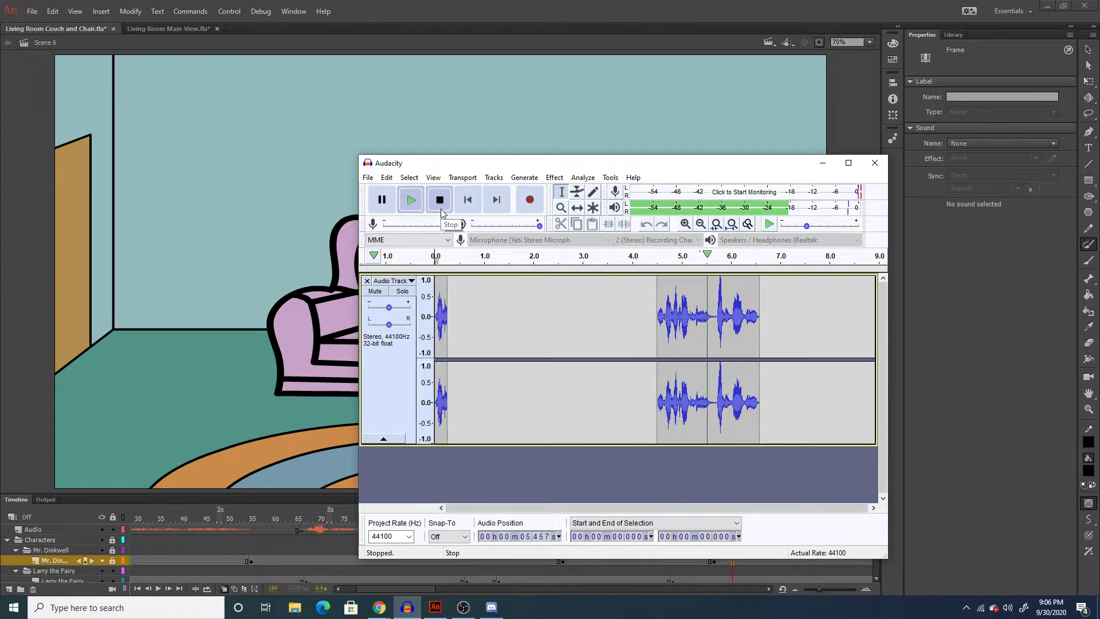
Import the censor-beep-01 sound effect into the project, making a copy of the file before editing.
click(368, 178)
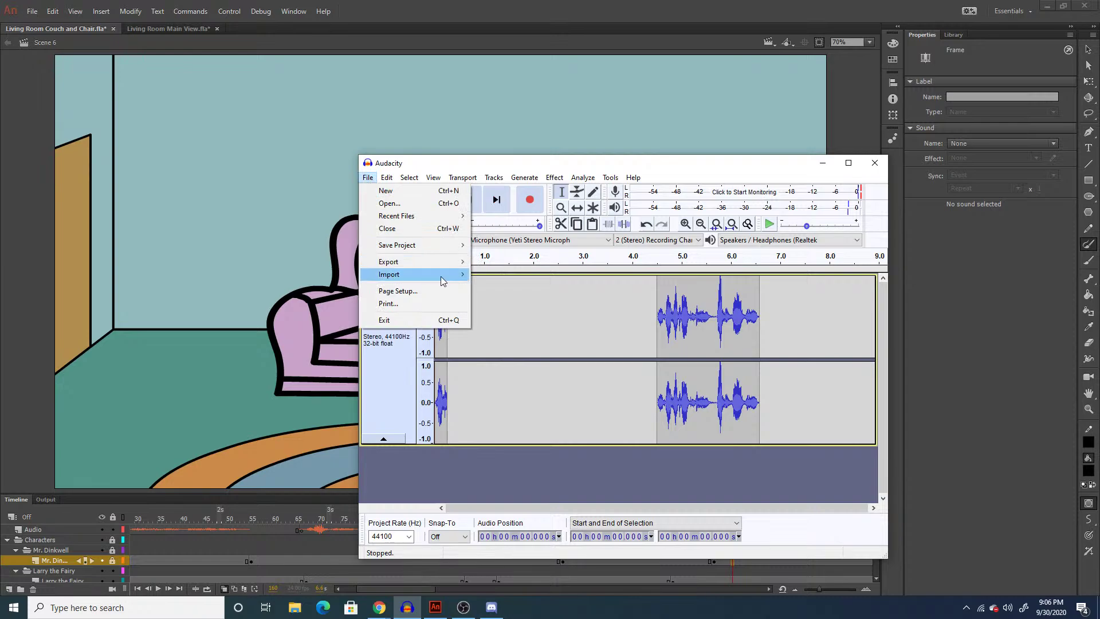
mouse_move(440, 275)
click(481, 278)
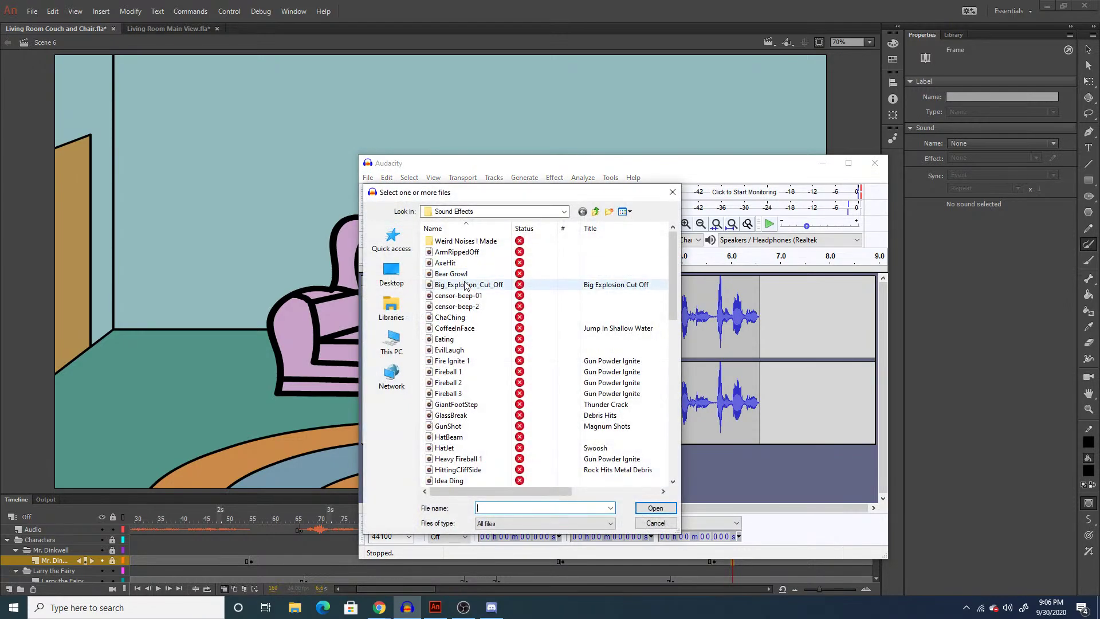
click(475, 296)
click(654, 508)
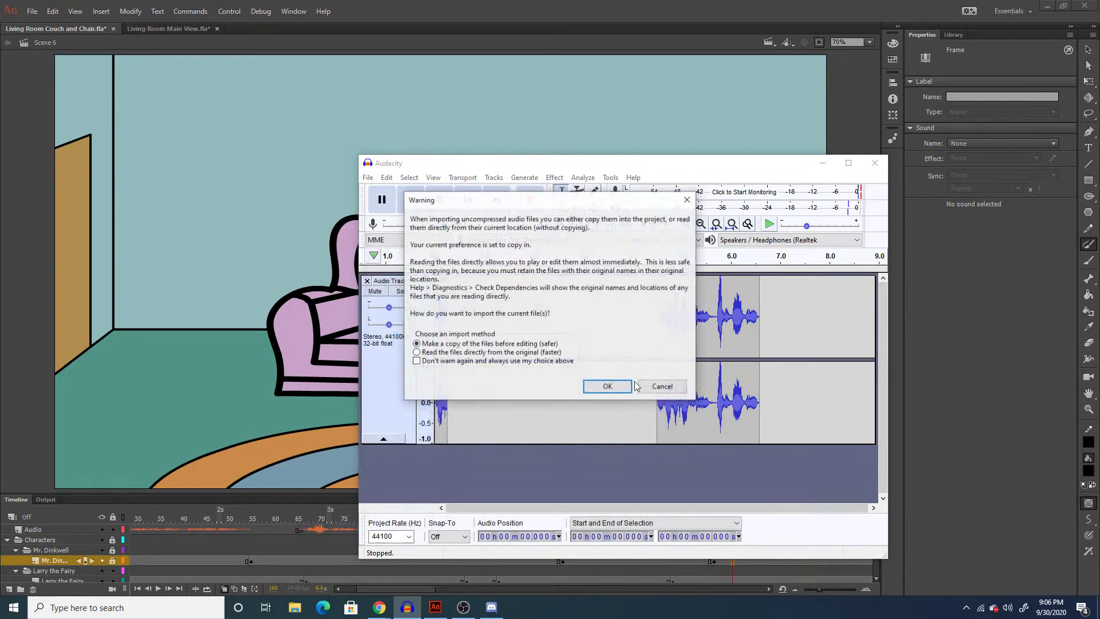
click(616, 385)
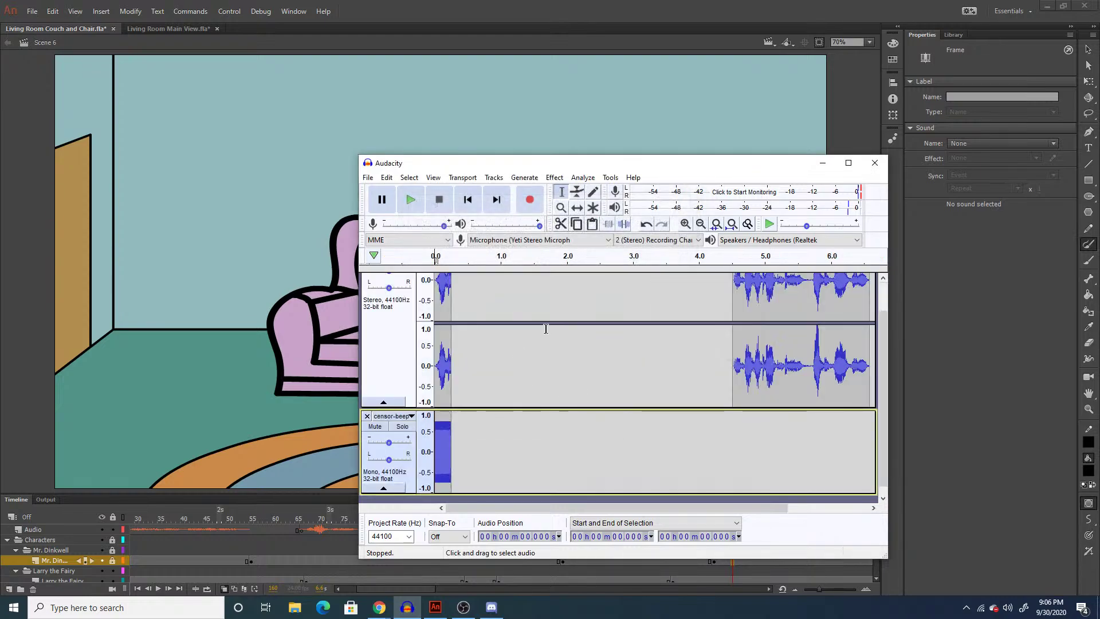
Shift the censor beep to directly after the opening sound and the second voice clip to directly after the beep.
key(F5)
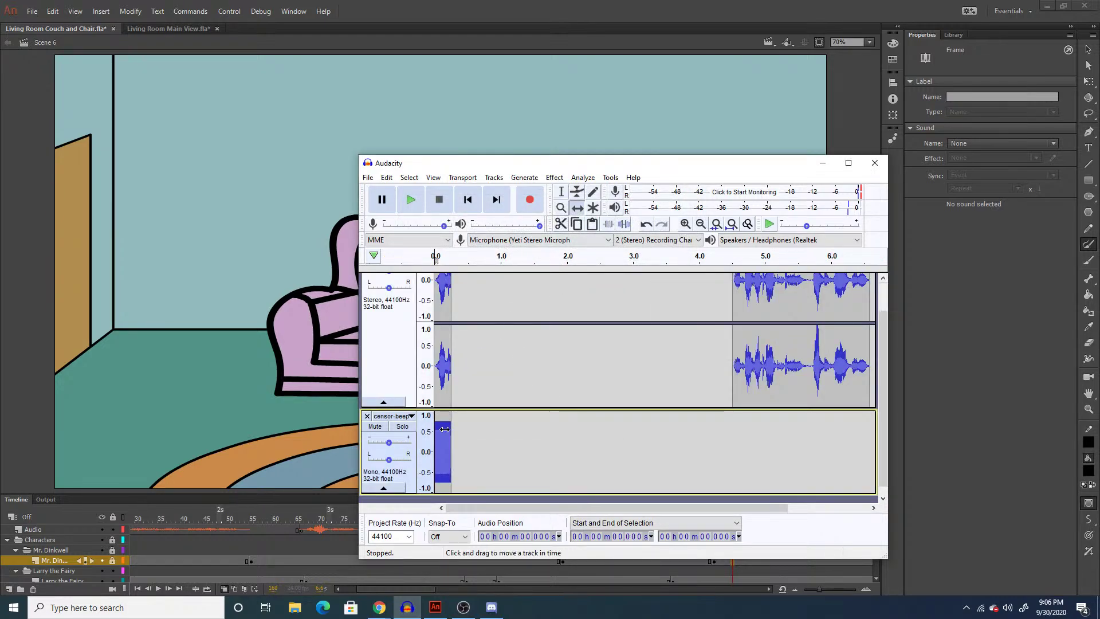
drag(445, 429, 462, 427)
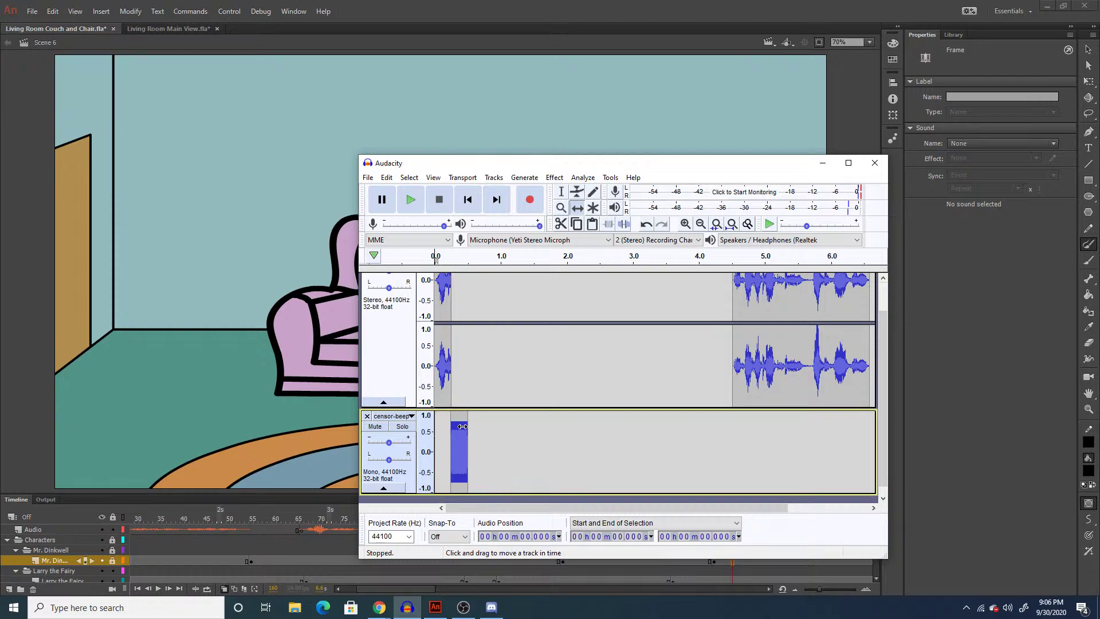
drag(753, 362, 486, 361)
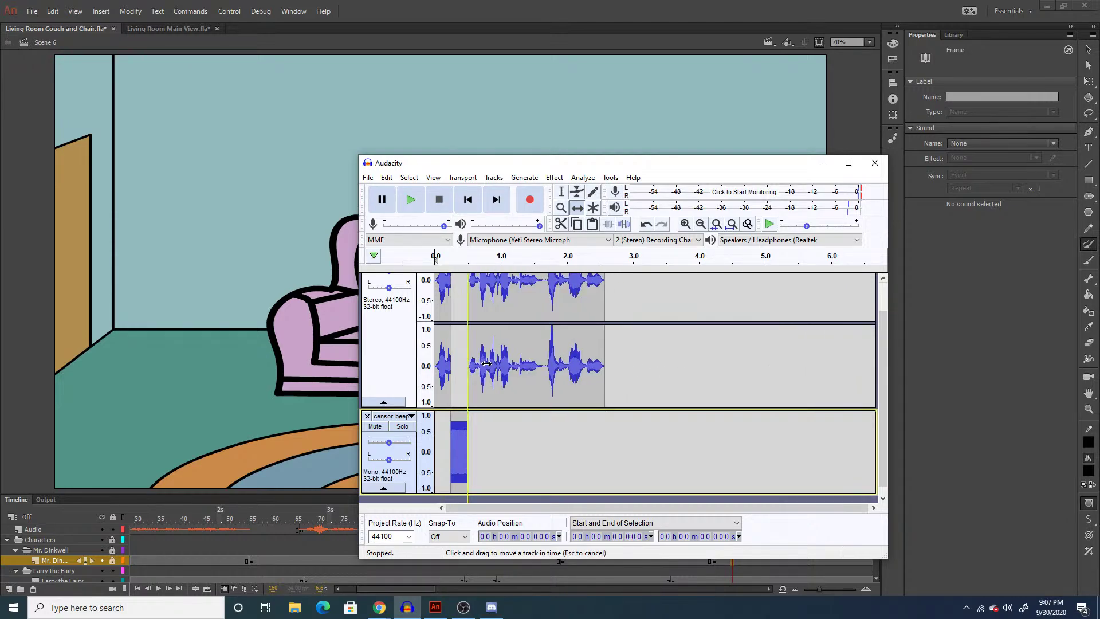
Play both tracks from the beginning to check the beep between the two voice clips.
click(561, 192)
click(436, 299)
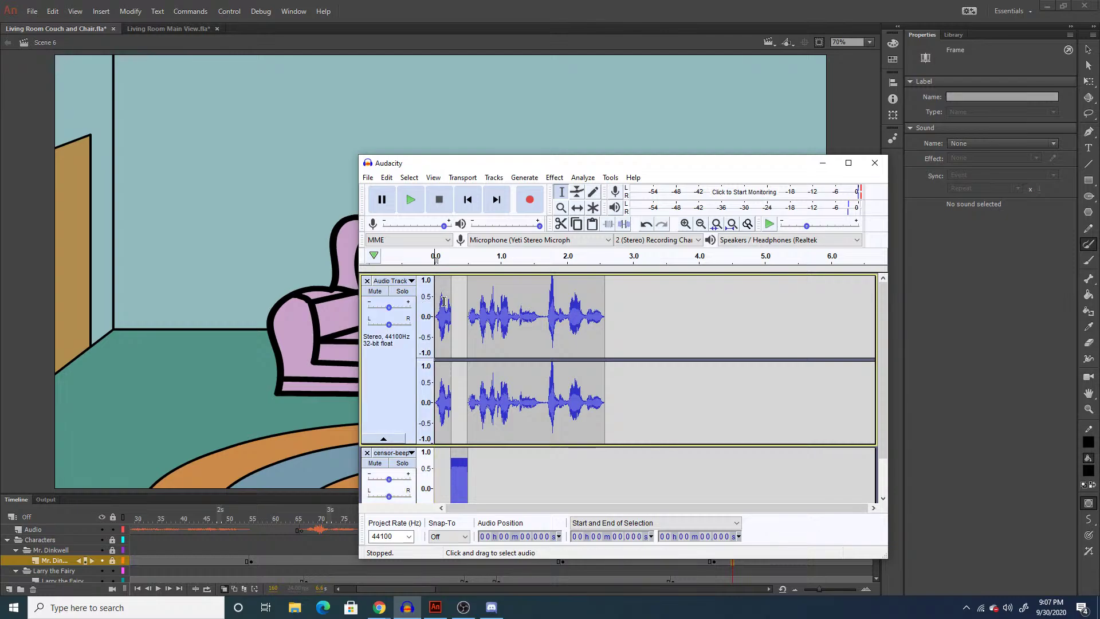
click(447, 299)
click(434, 299)
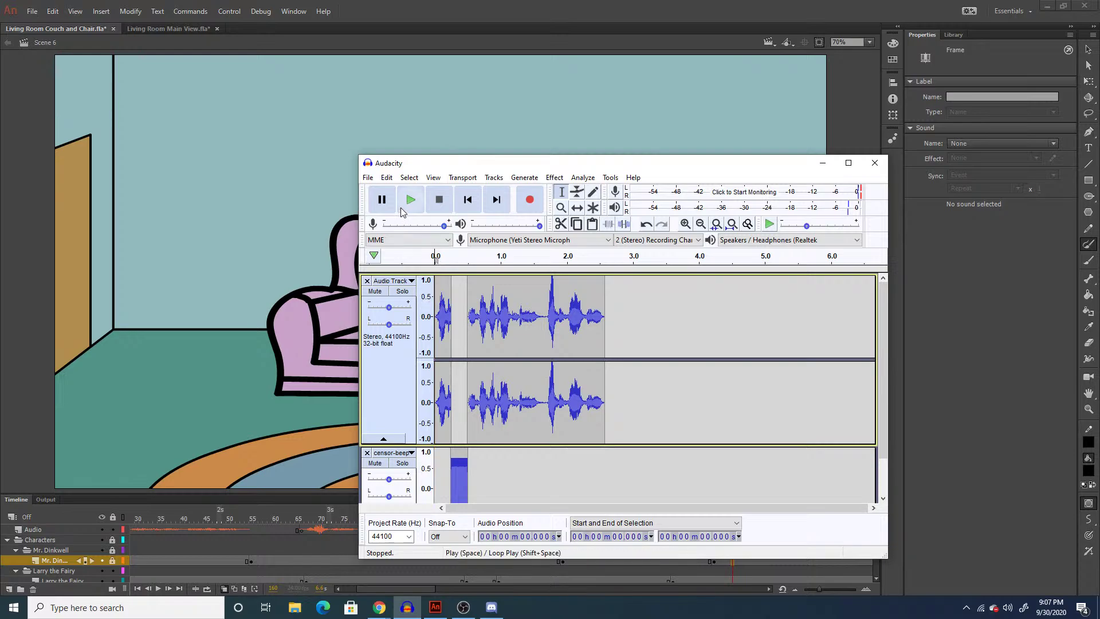
click(419, 207)
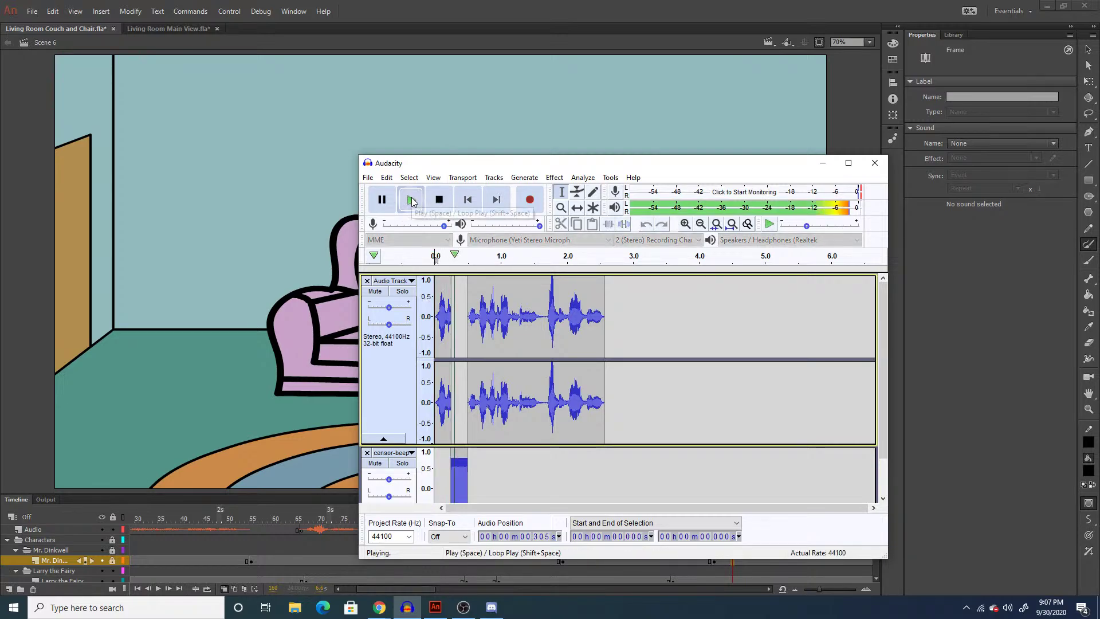
Shorten the censor beep to end at about 0.39 s and shift the second voice clip back against it.
click(467, 462)
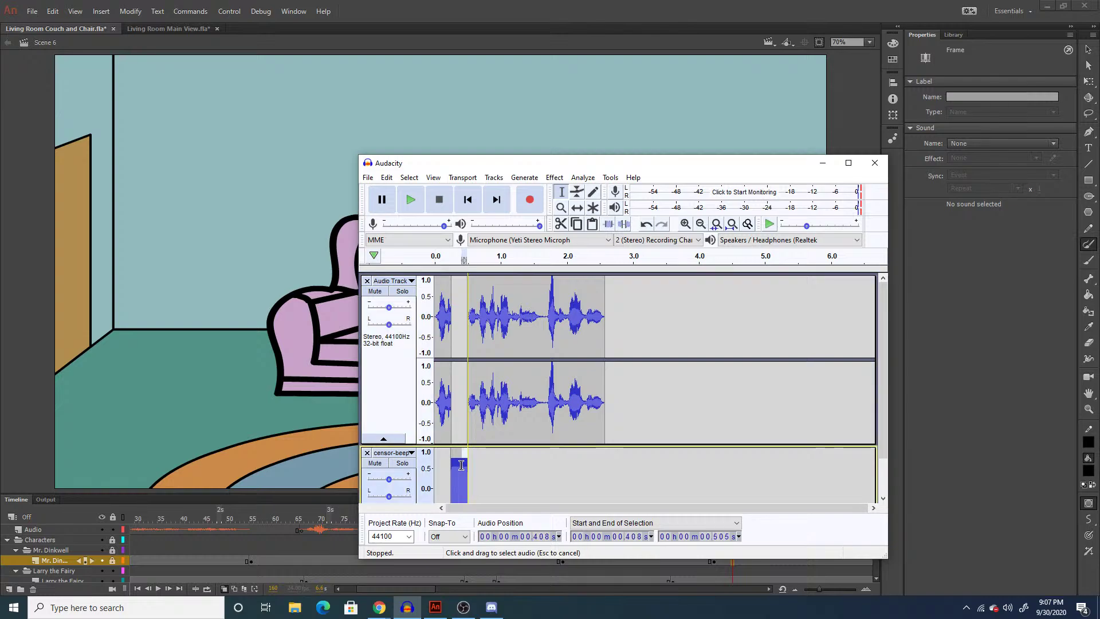
scroll(460, 465, down, 1)
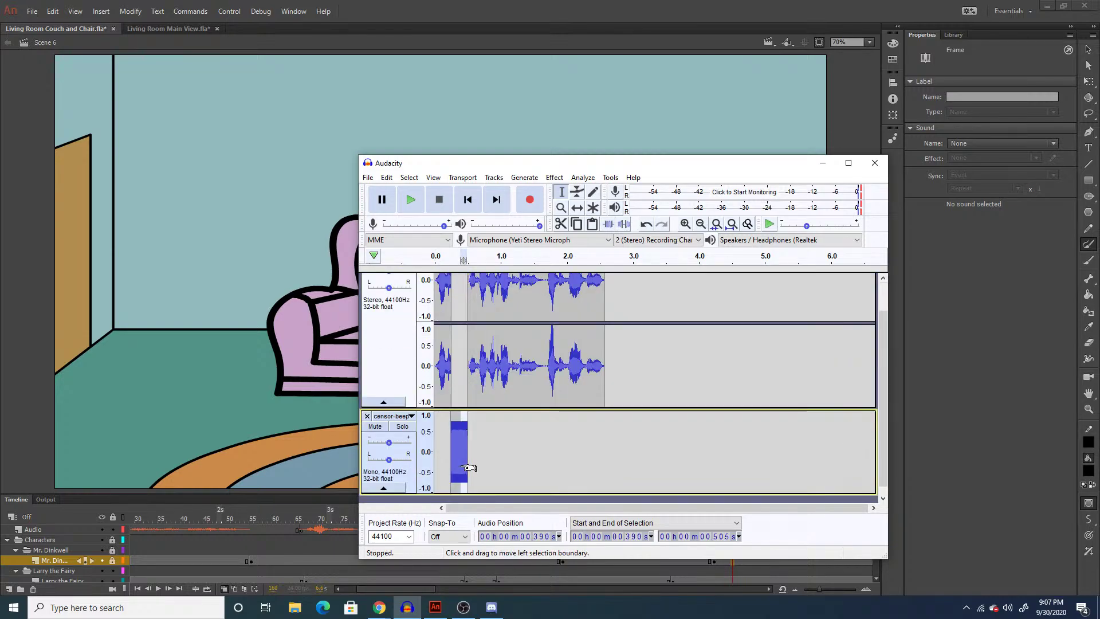
key(Delete)
click(577, 208)
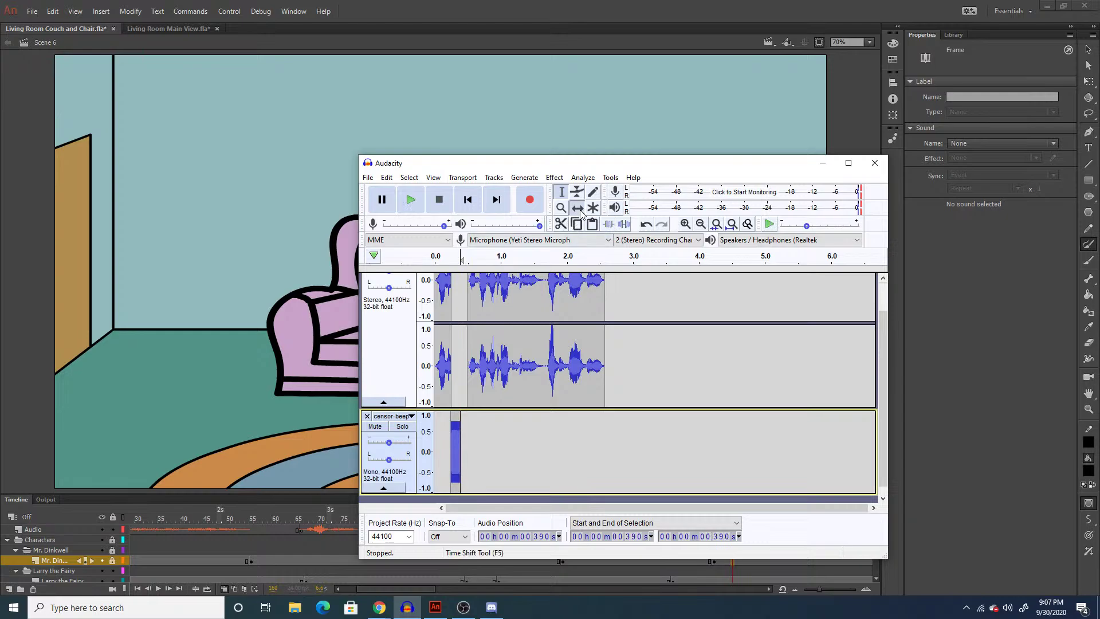
drag(501, 369, 494, 370)
scroll(494, 369, up, 2)
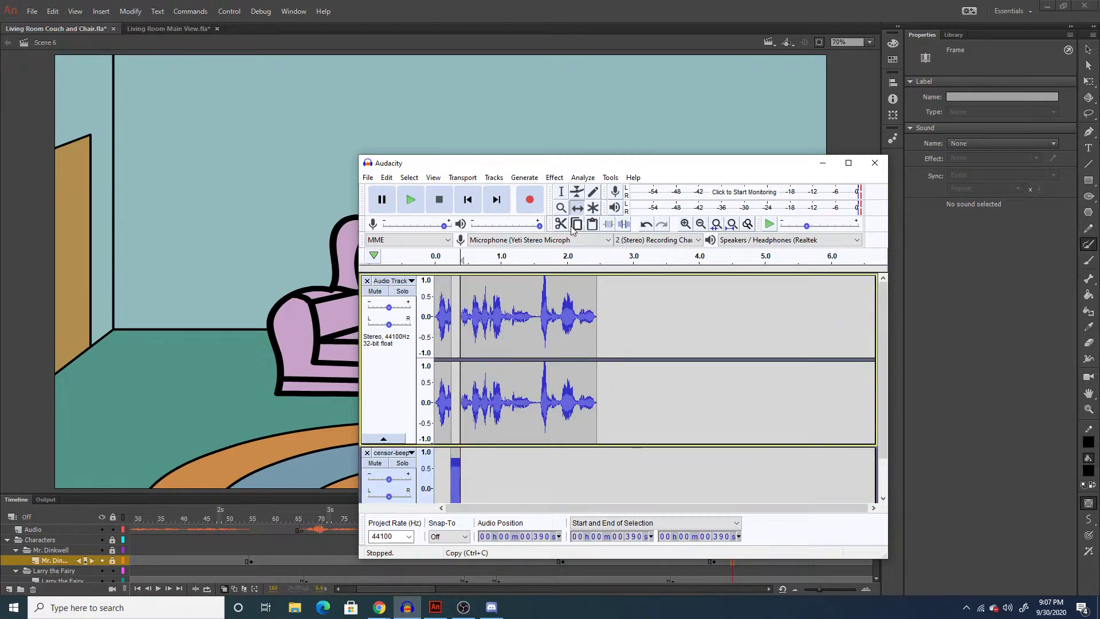
Play the tracks from the beginning to check the shortened beep.
click(561, 191)
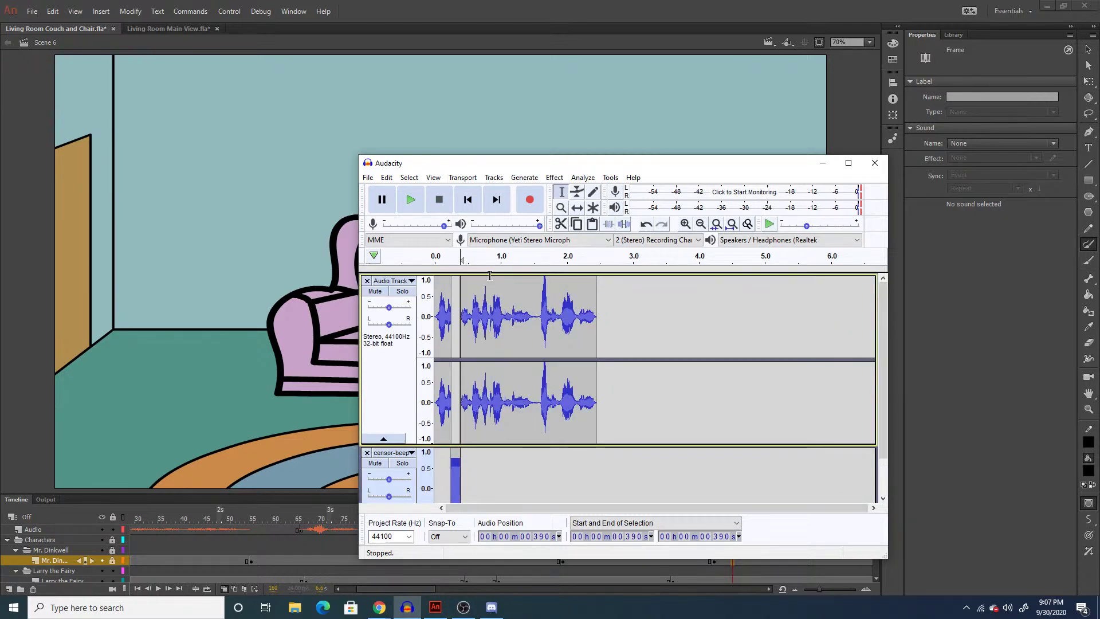
click(436, 304)
click(414, 205)
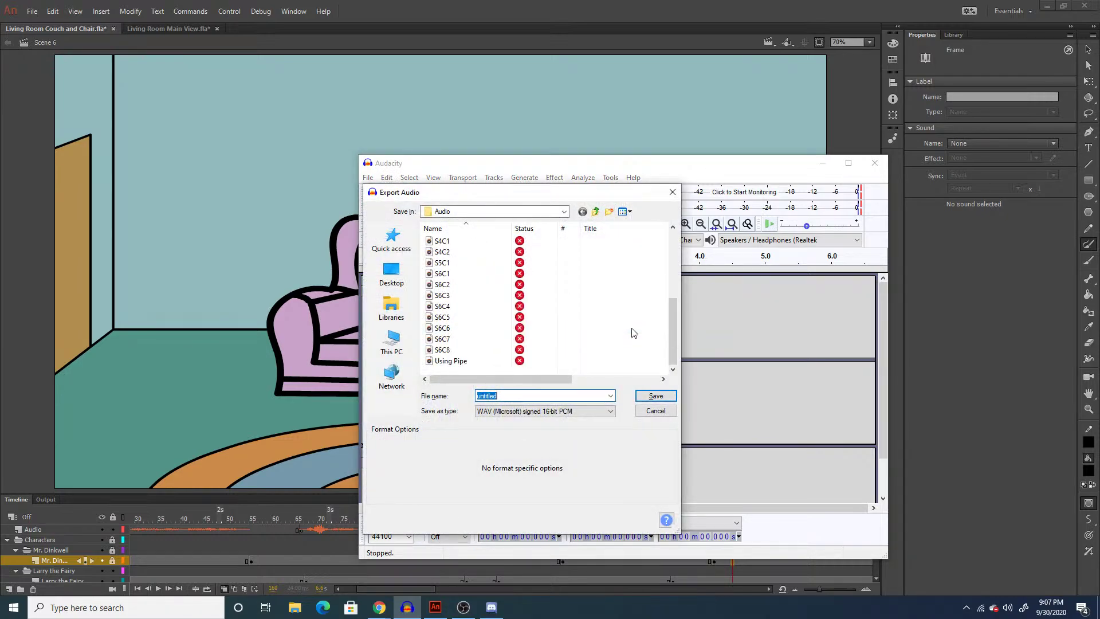
Export the mixed tracks as the WAV file S6C9 with empty metadata tags.
text(S6C9)
key(Return)
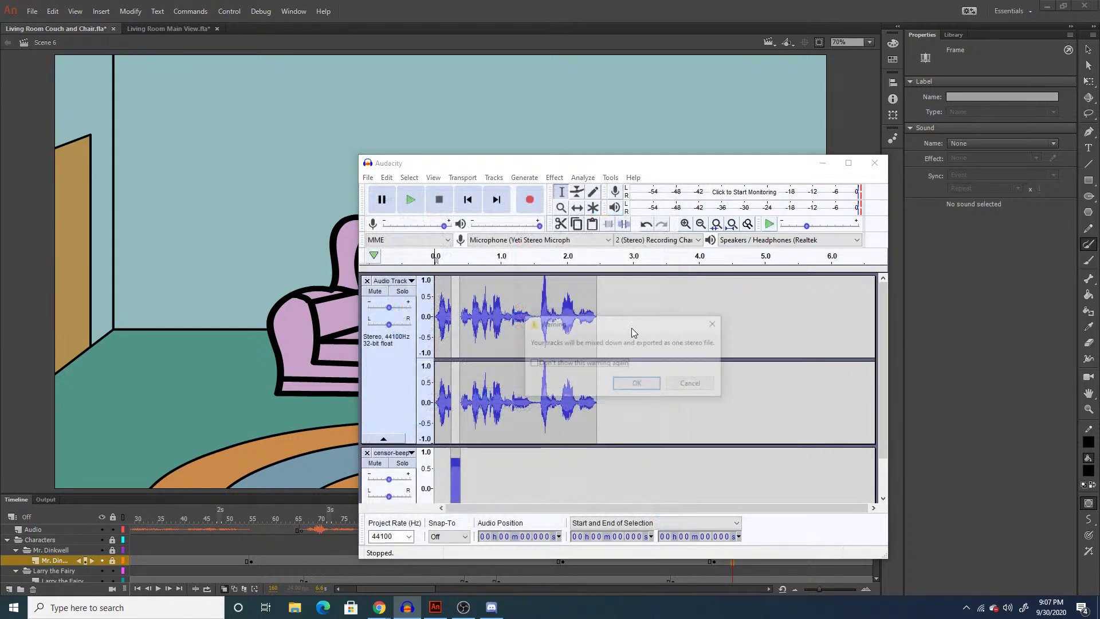
key(Return)
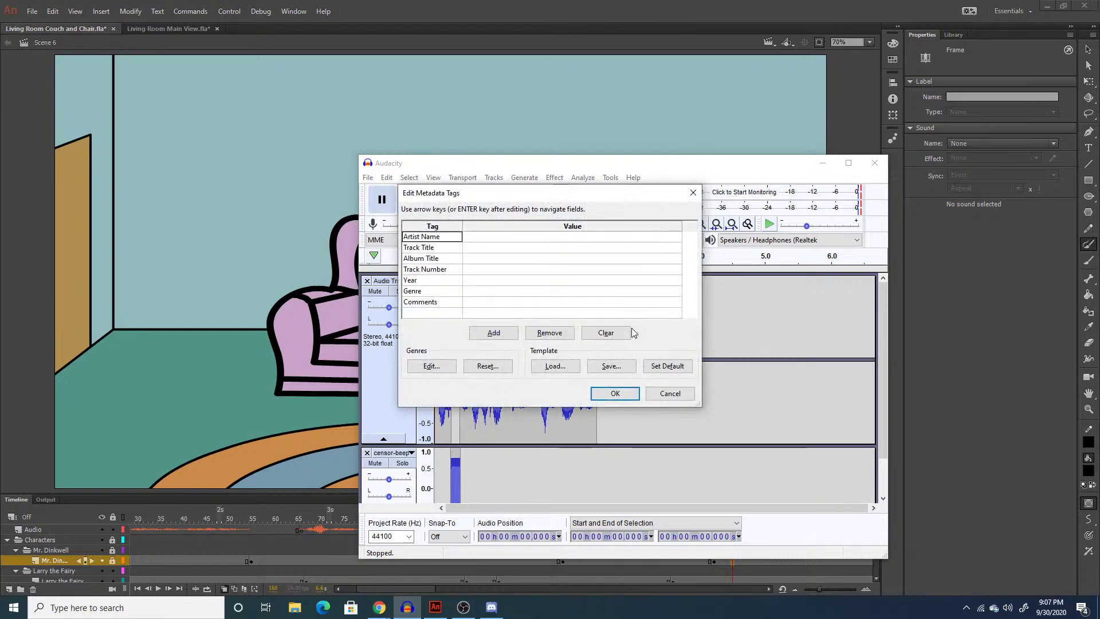
key(Return)
Delete the exported audio and close both the voice track and the censor beep track.
key(Delete)
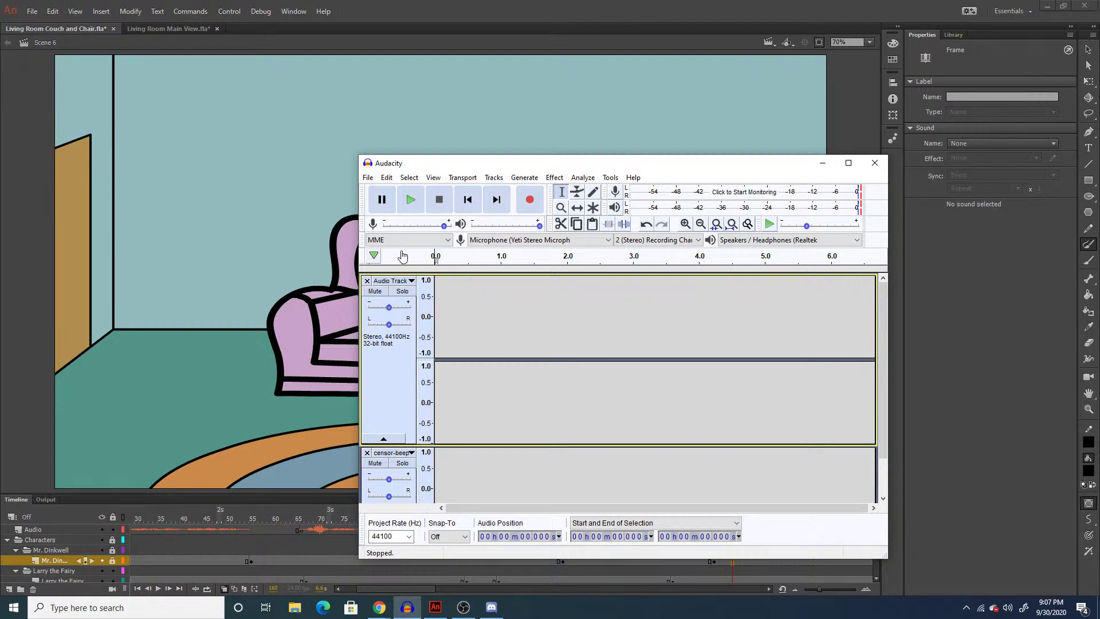
click(367, 282)
click(367, 281)
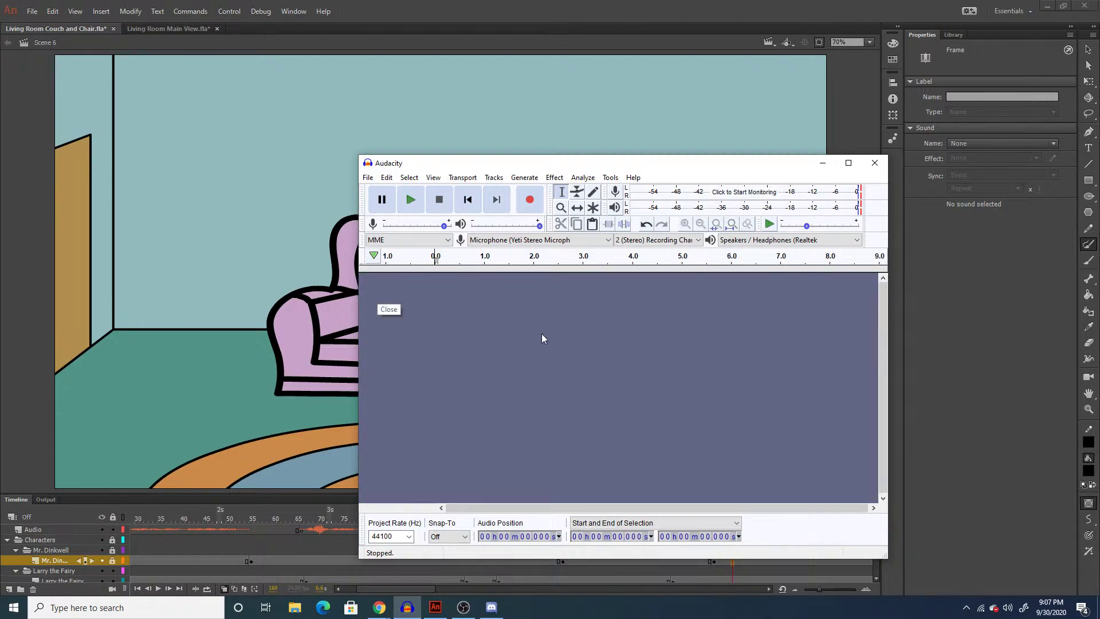
click(463, 609)
click(463, 609)
Switch to Adobe Animate and extend the frames on all of Scene 6's layers to frame 254.
click(771, 16)
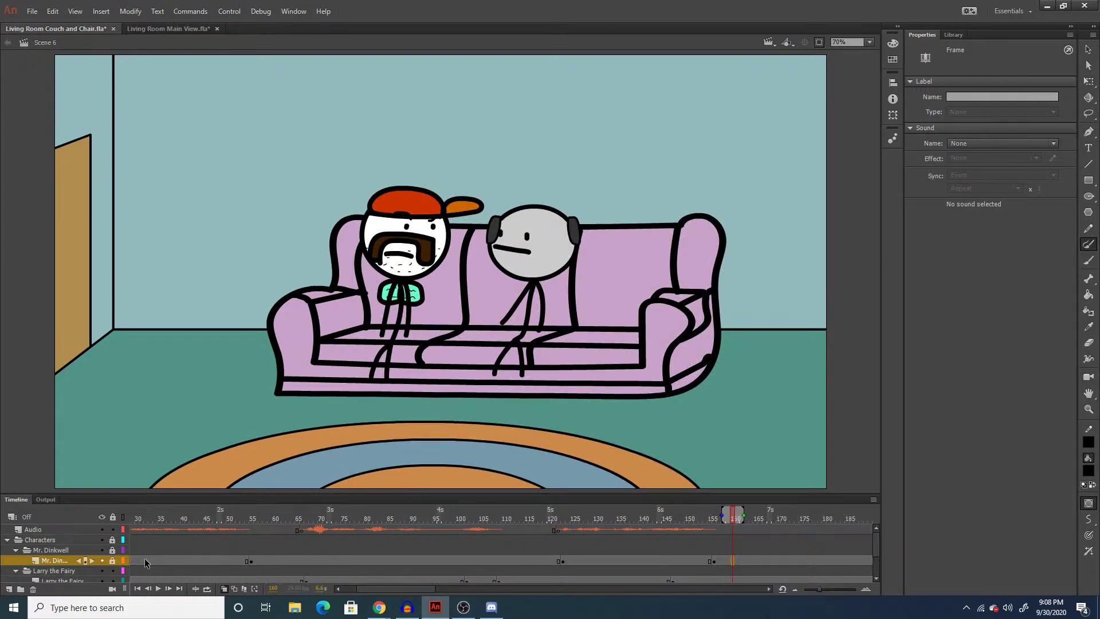
drag(427, 589, 463, 588)
click(613, 534)
scroll(632, 572, down, 2)
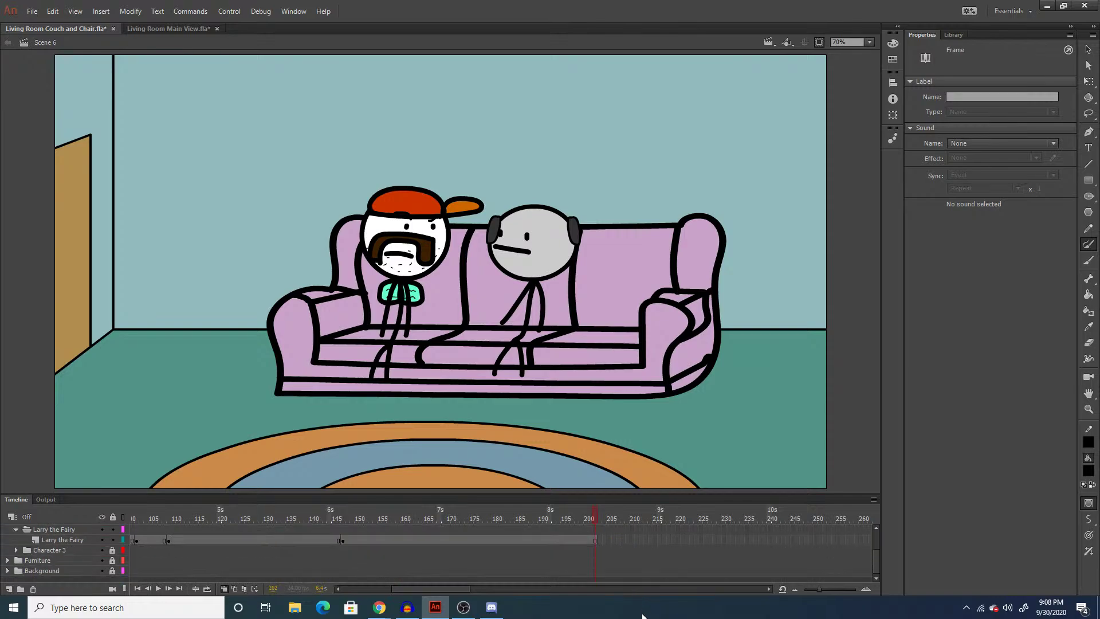
shift+click(833, 571)
key(F5)
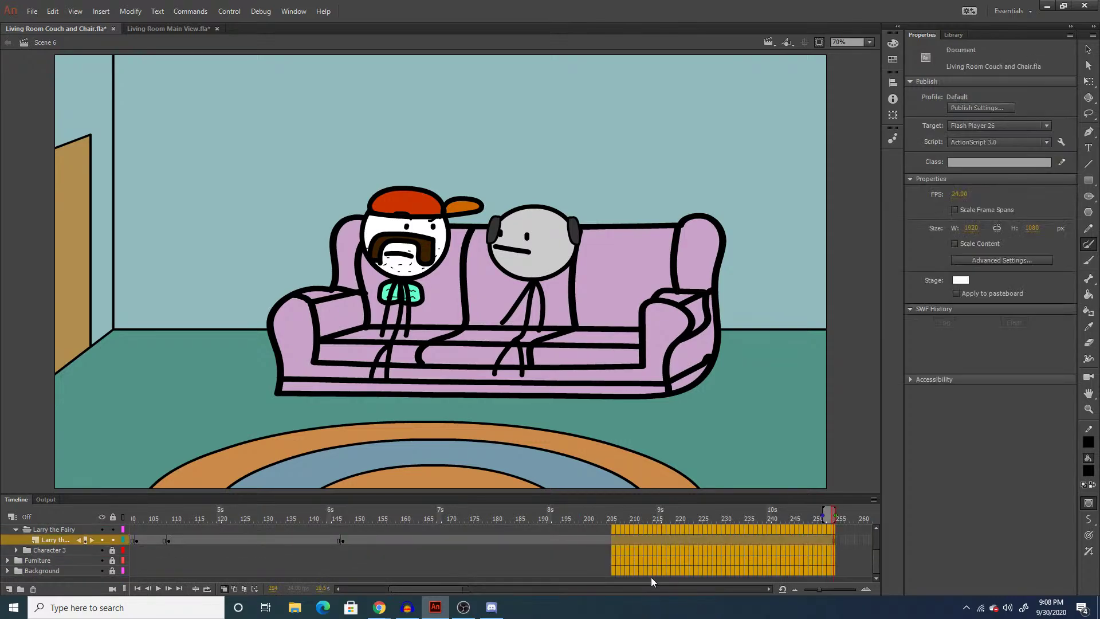
scroll(400, 551, up, 2)
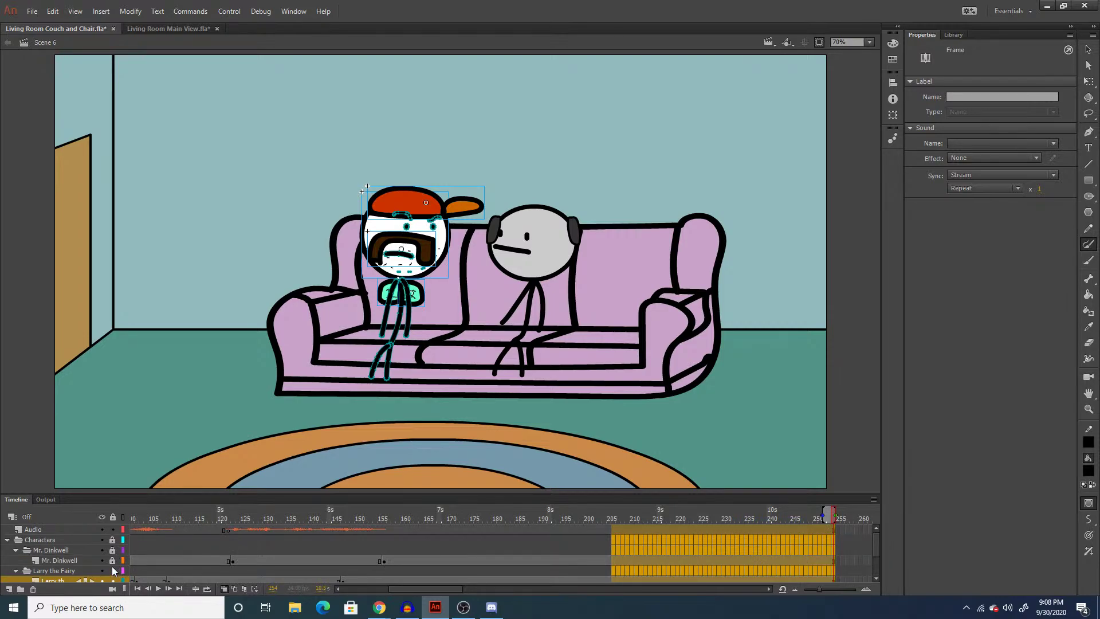
scroll(94, 560, down, 2)
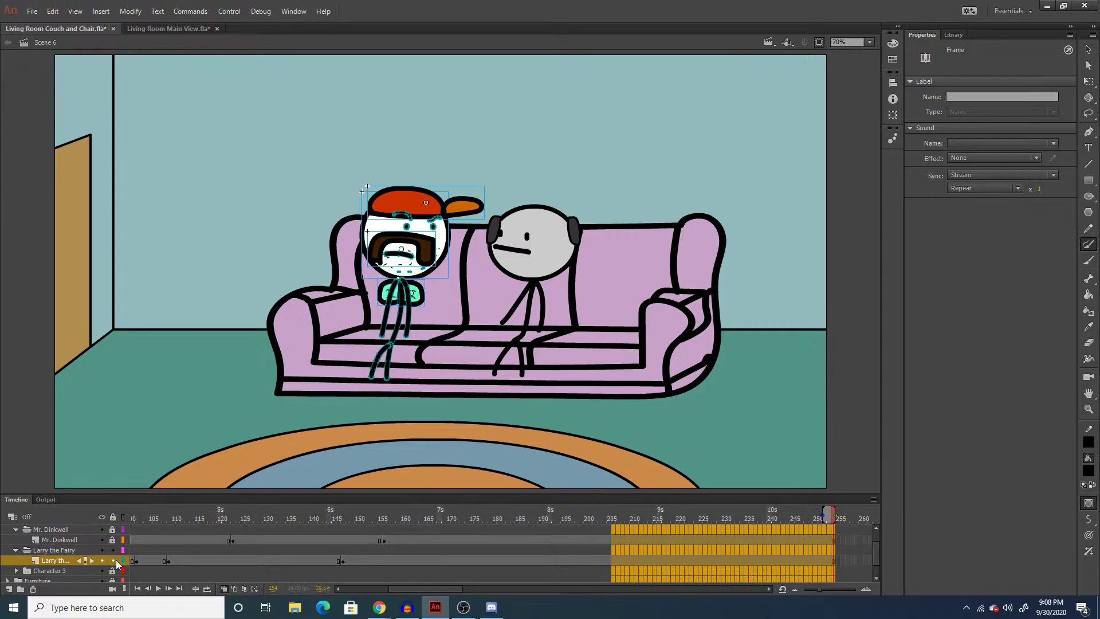
Preview the S6C1.wav sound in the library and select S6C2.wav.
click(954, 35)
right_click(942, 530)
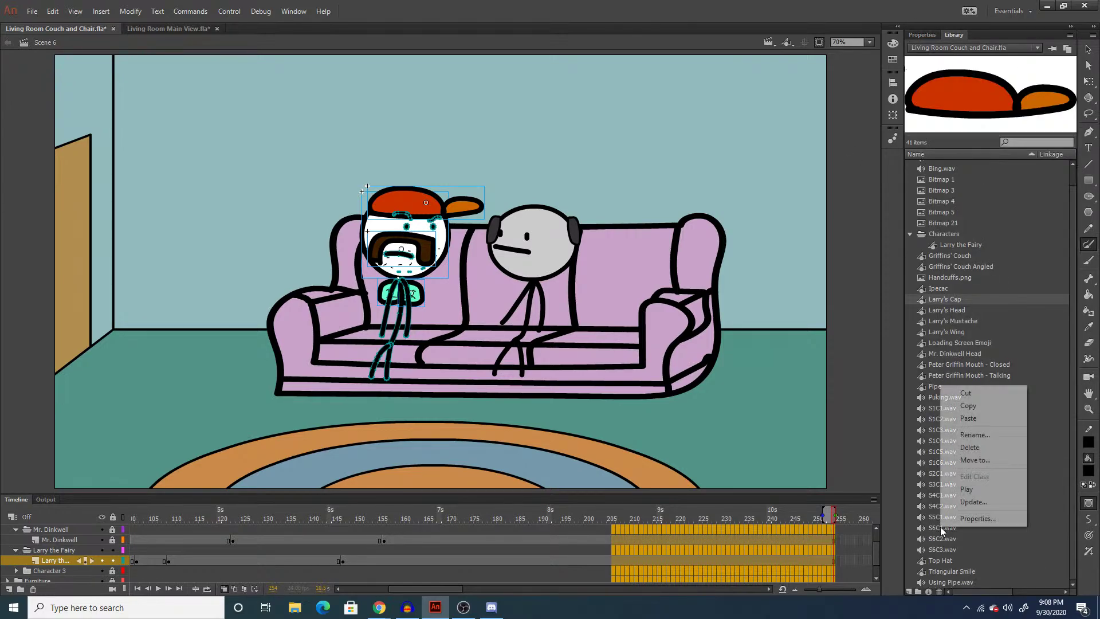
click(967, 489)
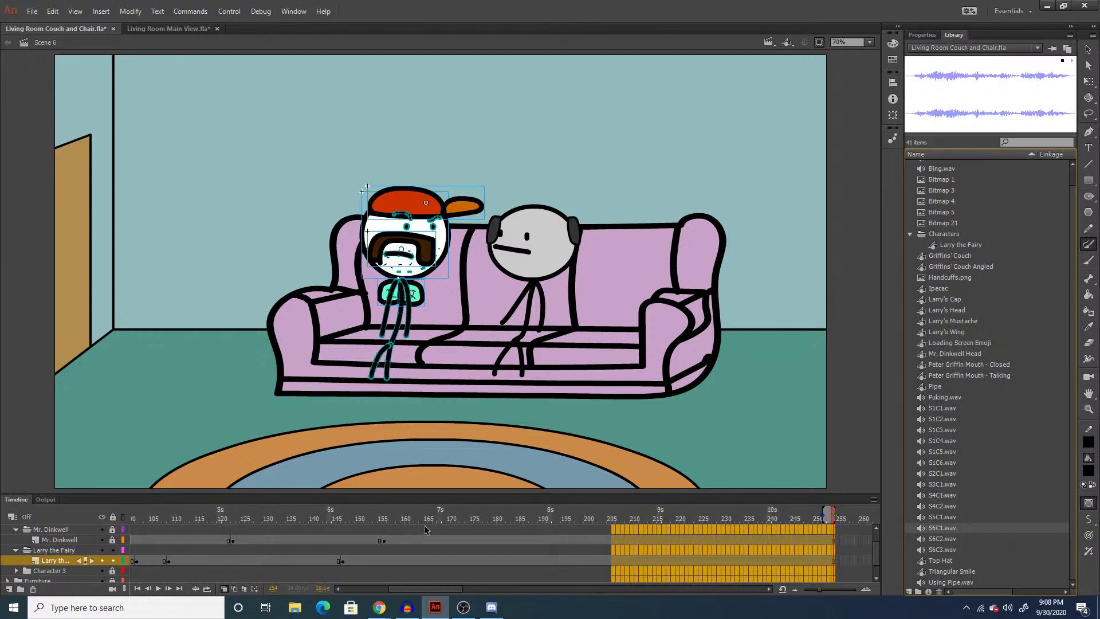
click(975, 538)
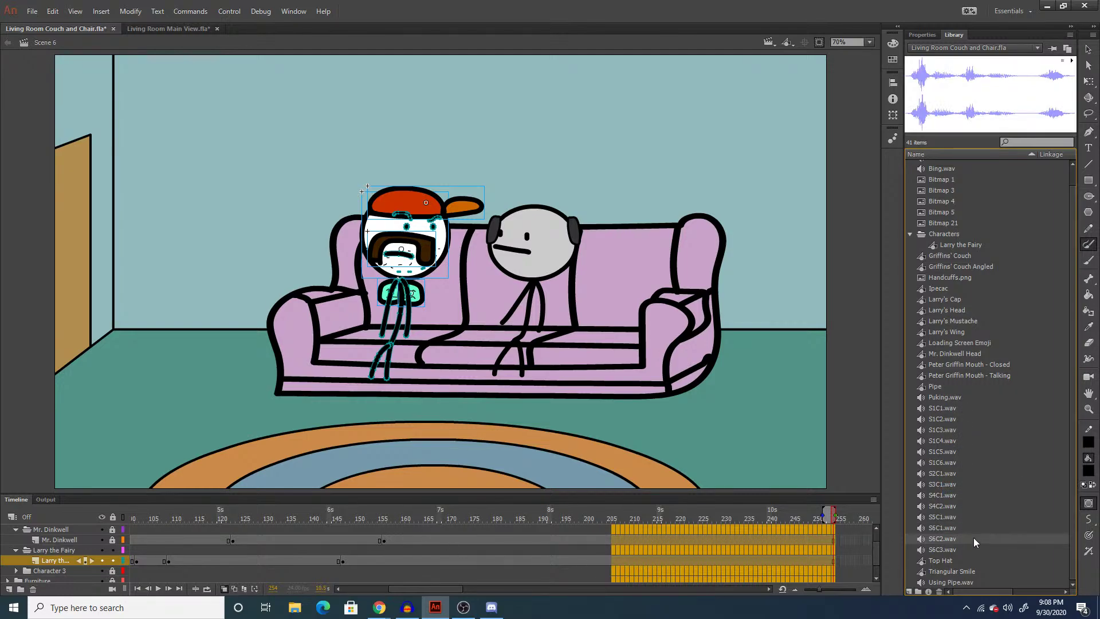
Import the voice line files S6C4 through S6C9 from the Audio folder into the library.
click(32, 12)
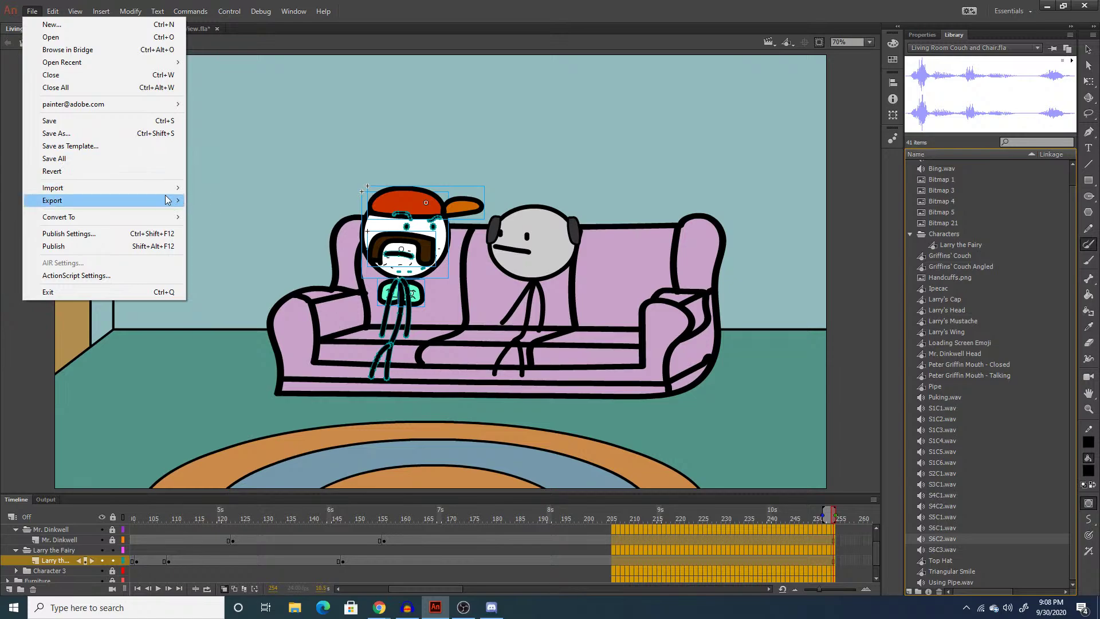
mouse_move(166, 188)
click(218, 200)
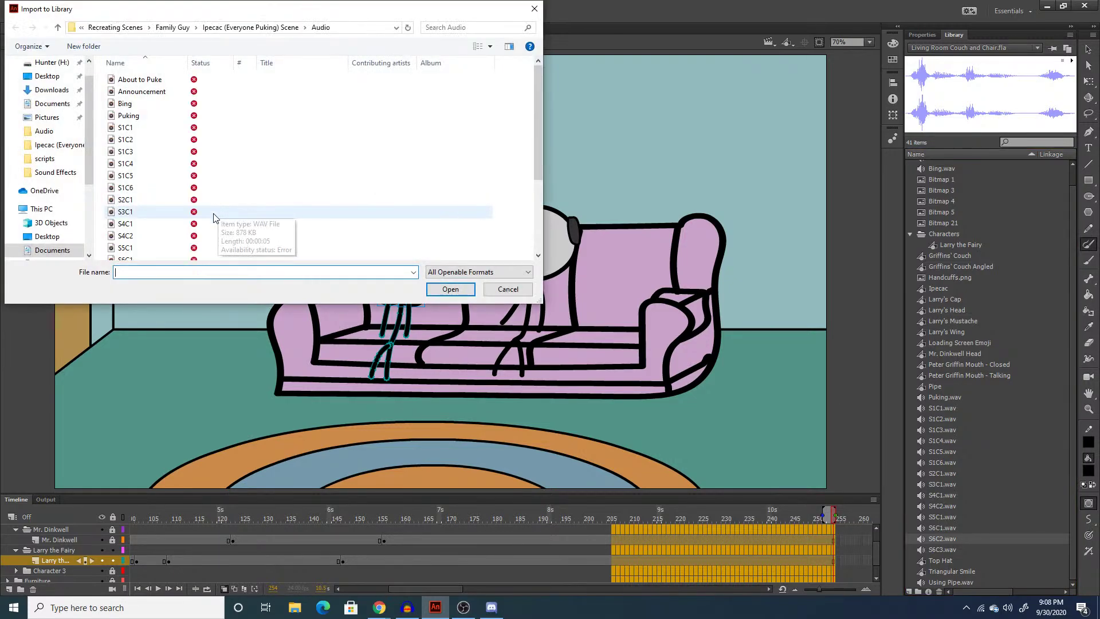
scroll(213, 216, down, 3)
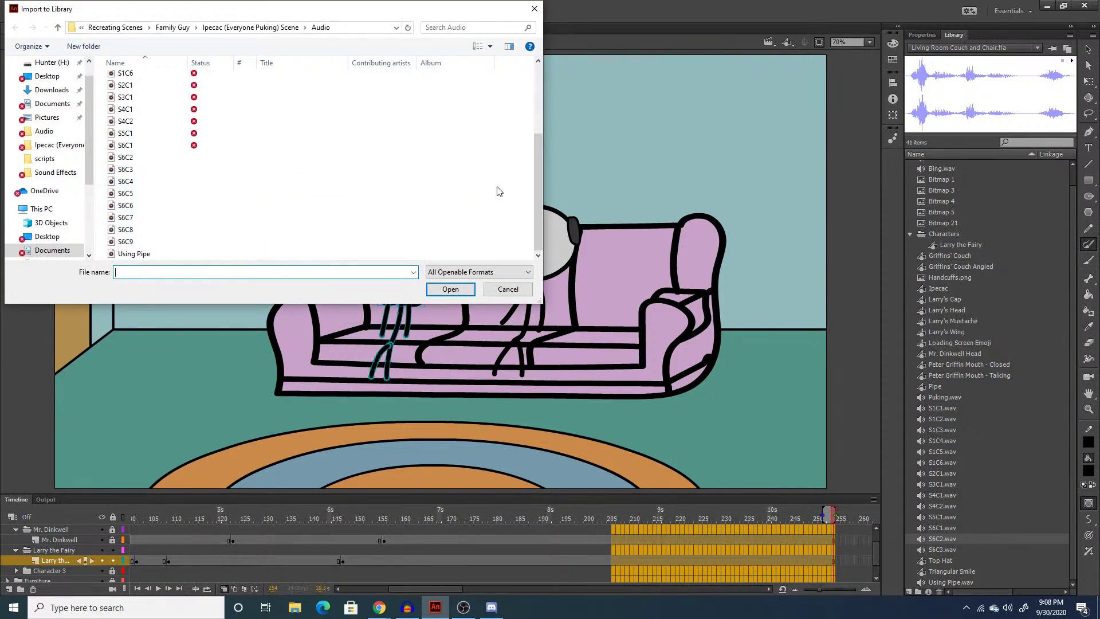
drag(499, 179, 408, 245)
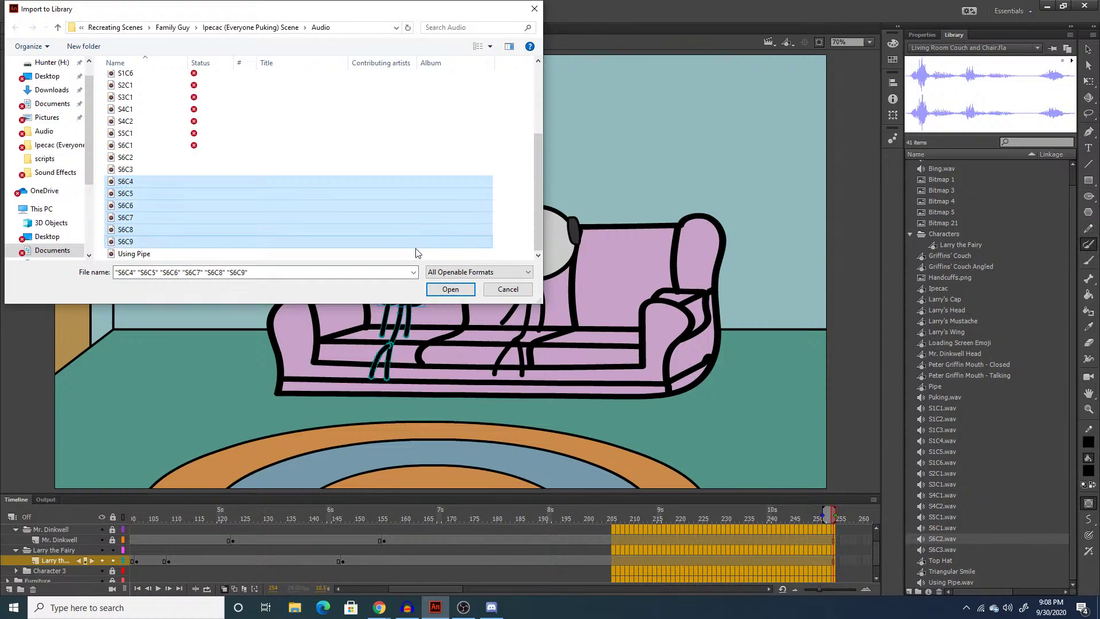
click(449, 289)
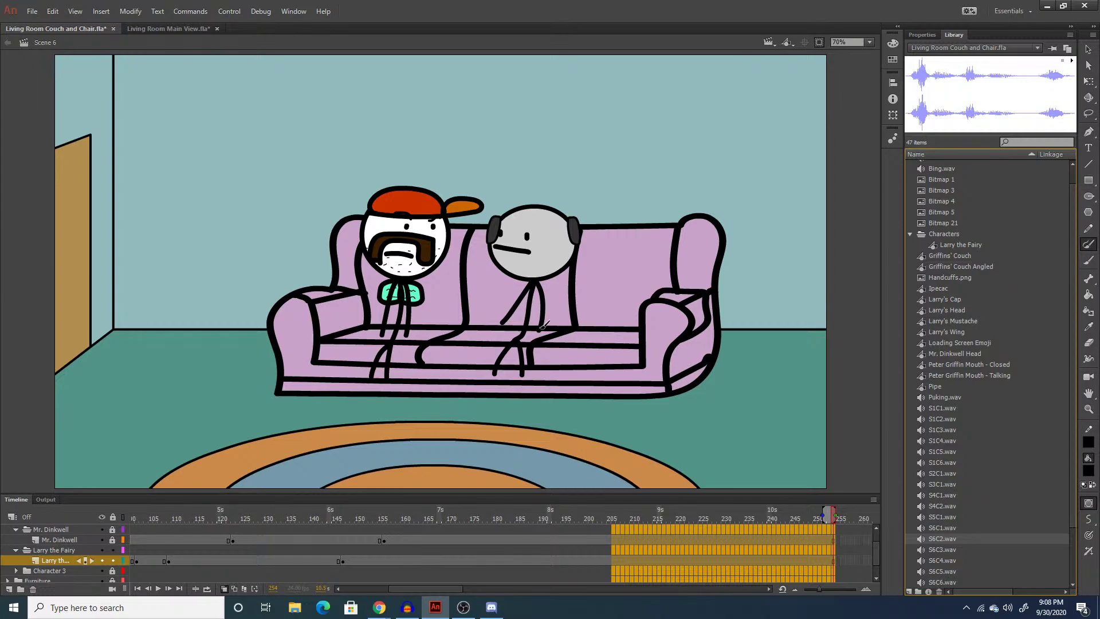
Preview the imported S6C4.wav voice line in the library.
right_click(943, 552)
right_click(945, 562)
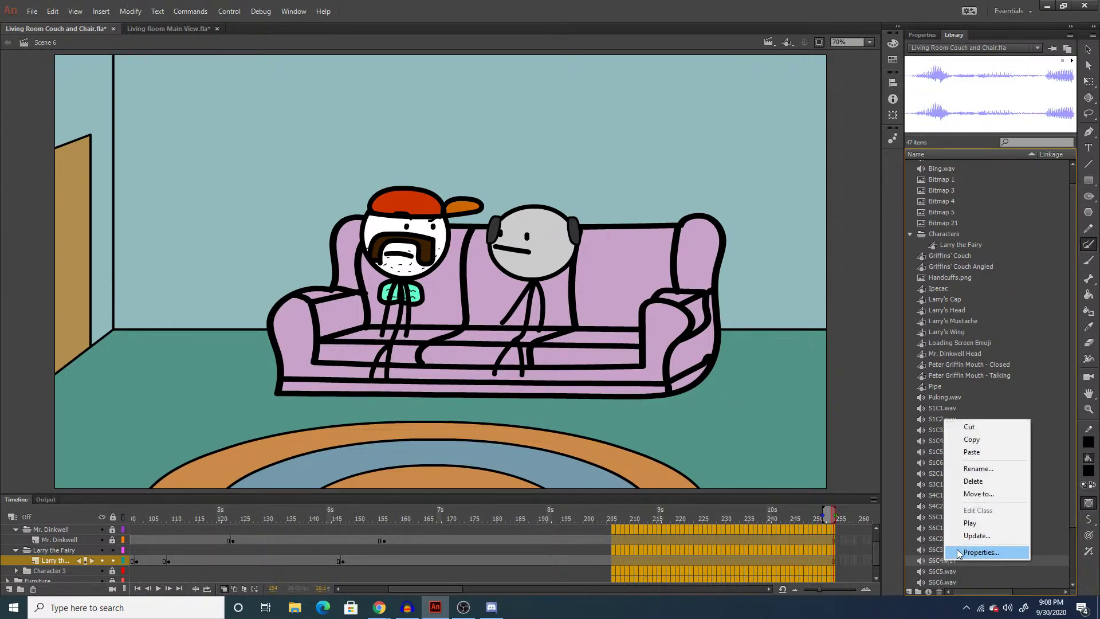
click(974, 514)
scroll(502, 552, up, 1)
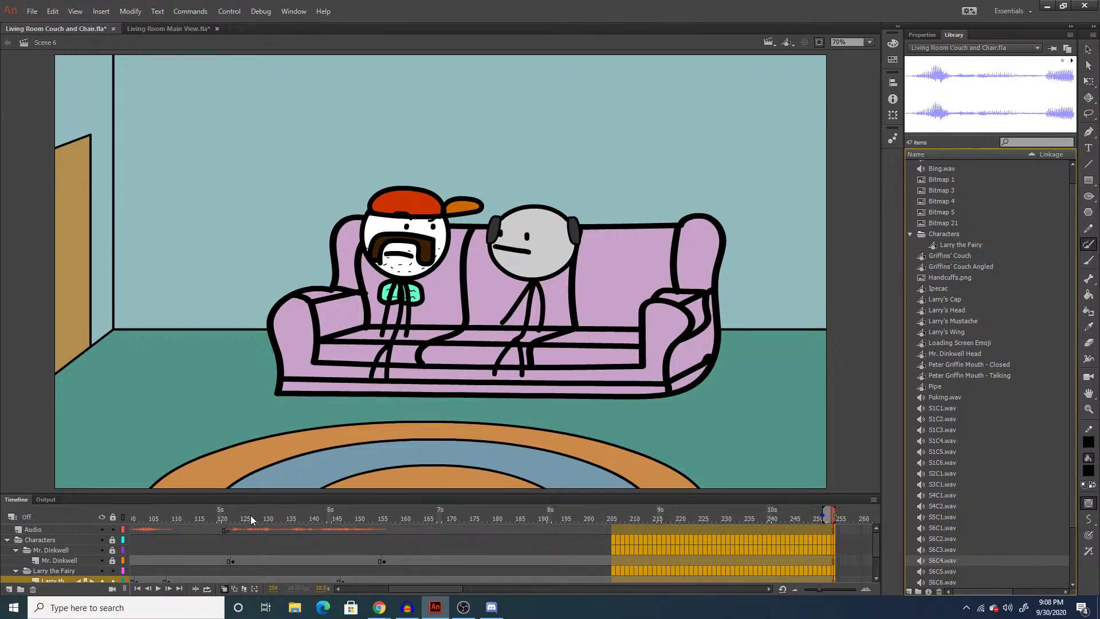
Insert a keyframe on the Larry the Fairy layer at frame 166 and place the S6C4.wav voice line on the Audio layer at frame 165.
click(450, 560)
scroll(435, 563, down, 1)
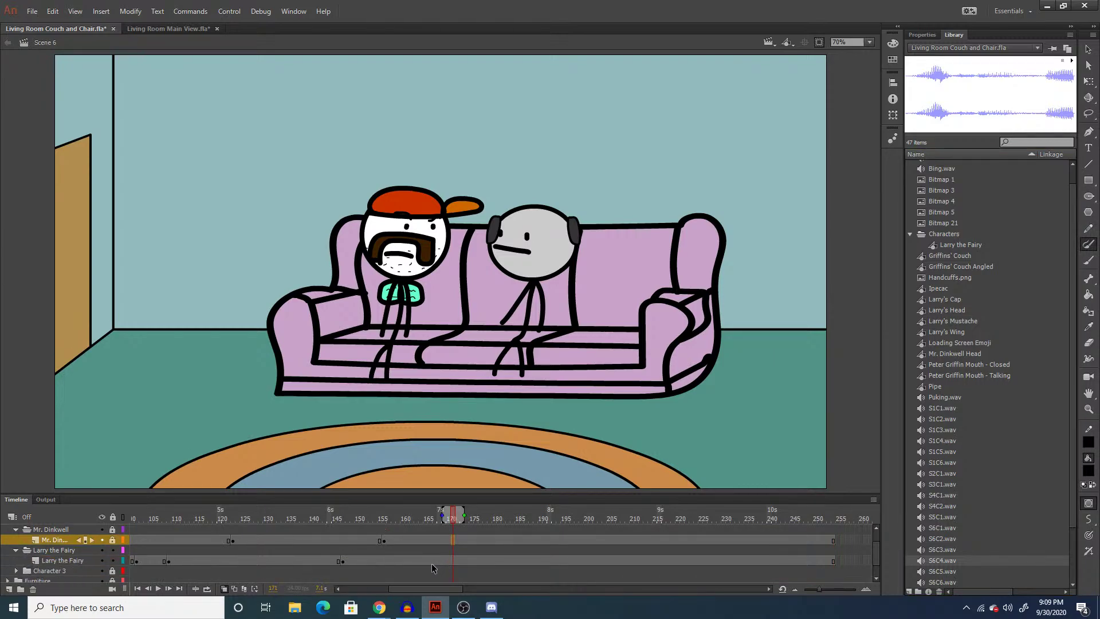
click(432, 562)
scroll(438, 551, up, 1)
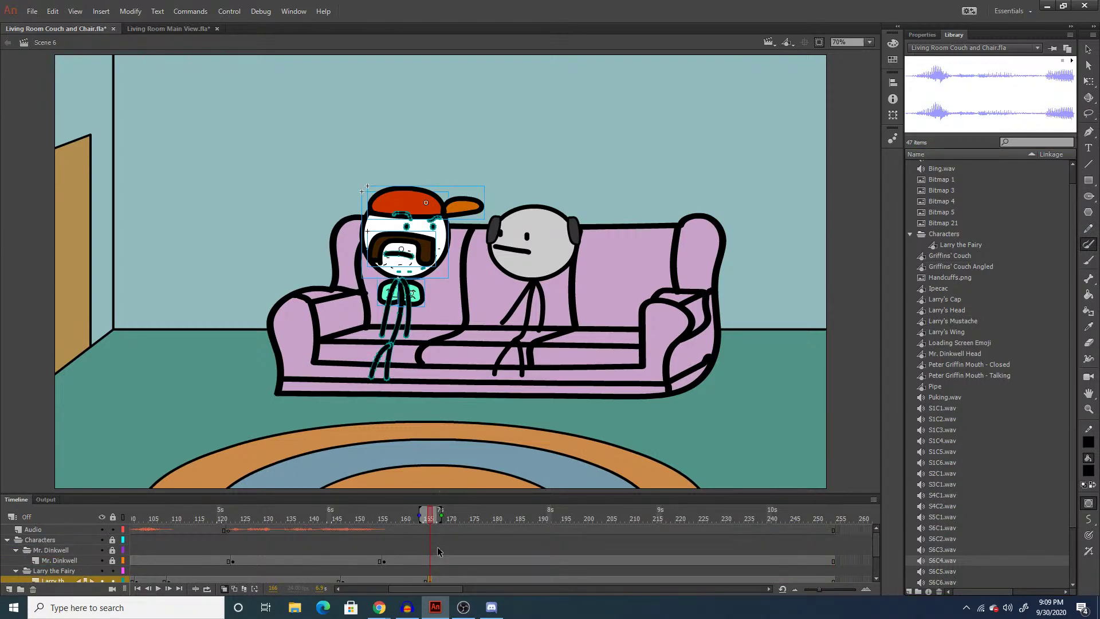
click(426, 529)
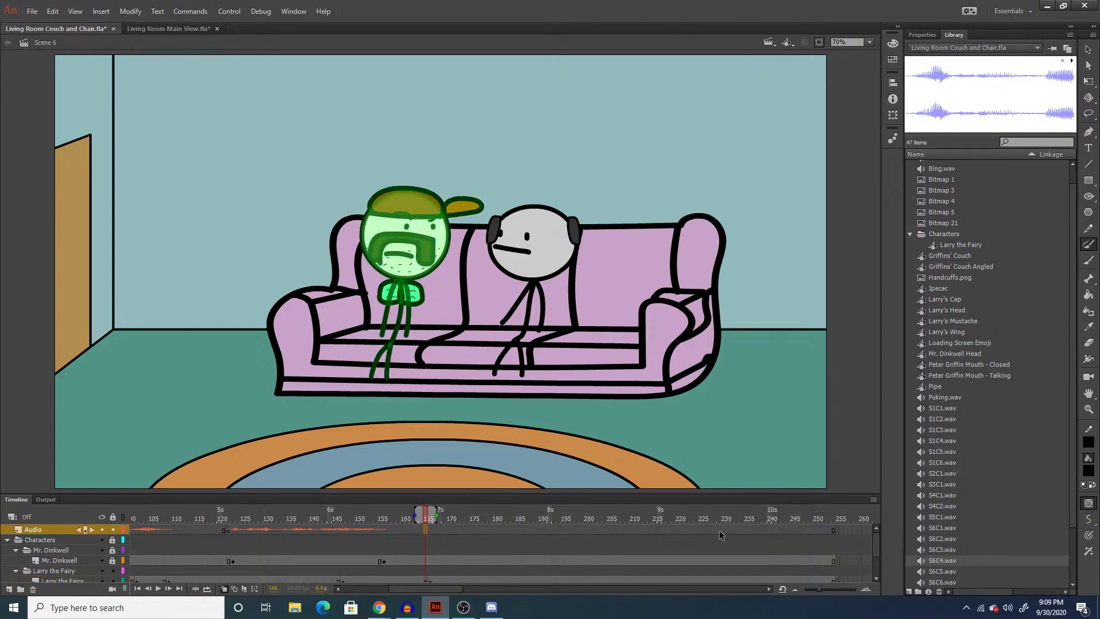
key(comma)
Delete Larry's closed mouth from the keyframe at frame 166.
click(431, 580)
key(z)
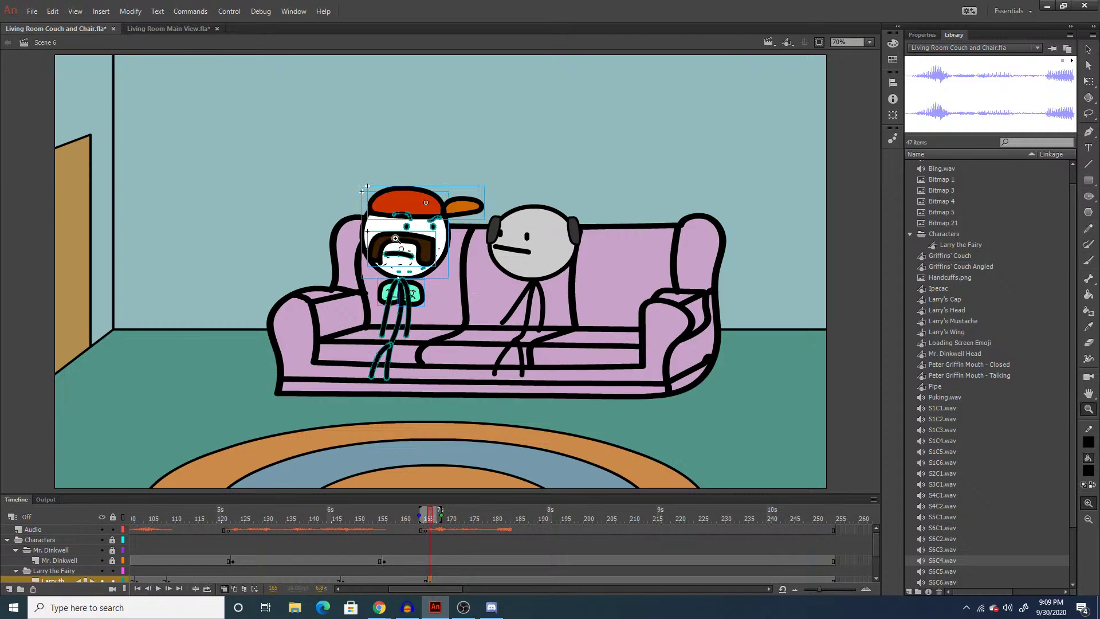
click(439, 327)
key(q)
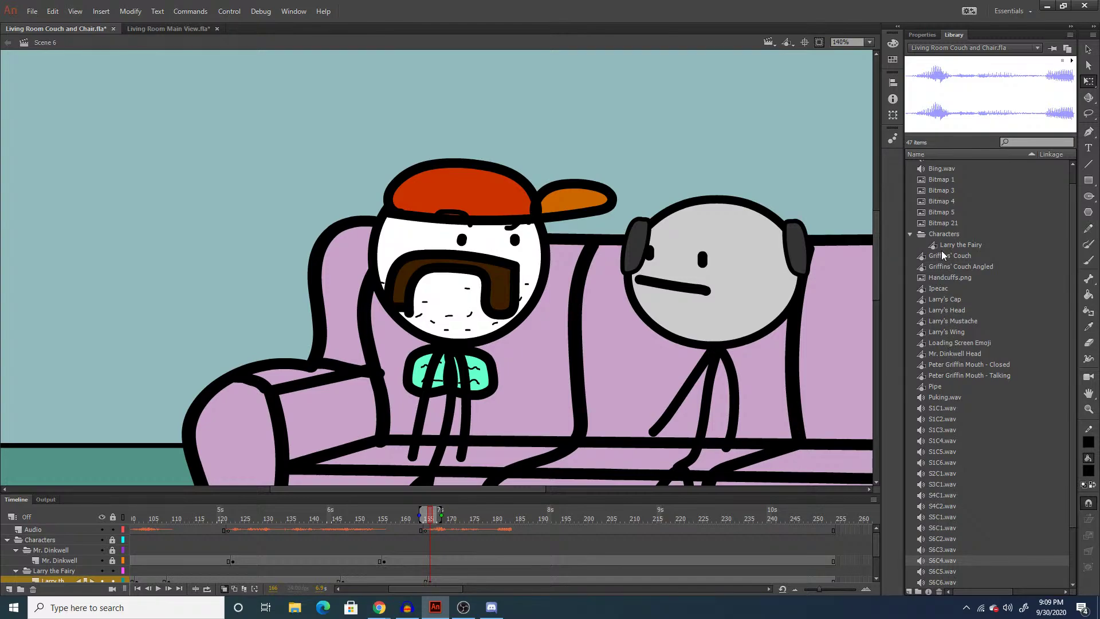
Look through Larry's symbols in the library for a reusable mouth.
click(954, 342)
click(949, 332)
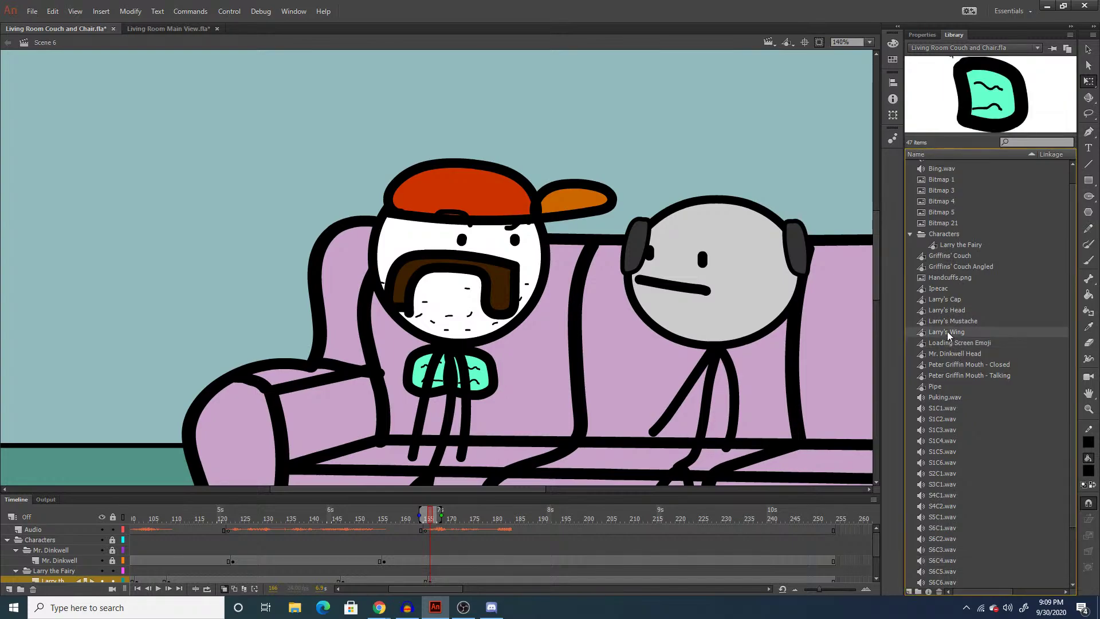
click(948, 321)
click(946, 311)
click(943, 300)
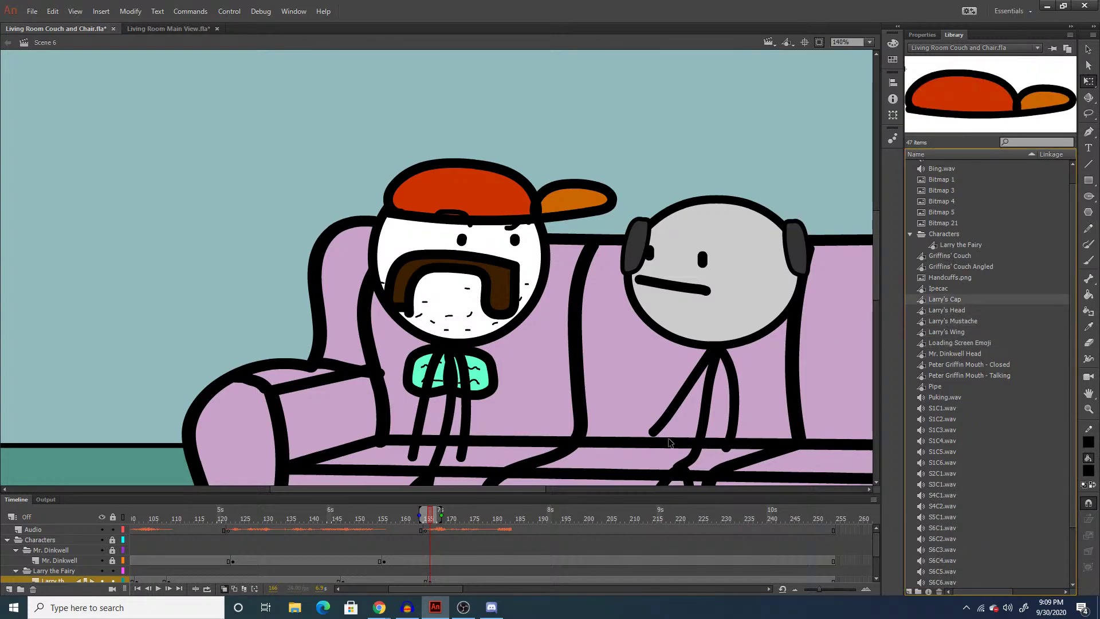
Copy Larry's open mouth from frame 71 and paste it in place on his layer at frame 166.
click(207, 561)
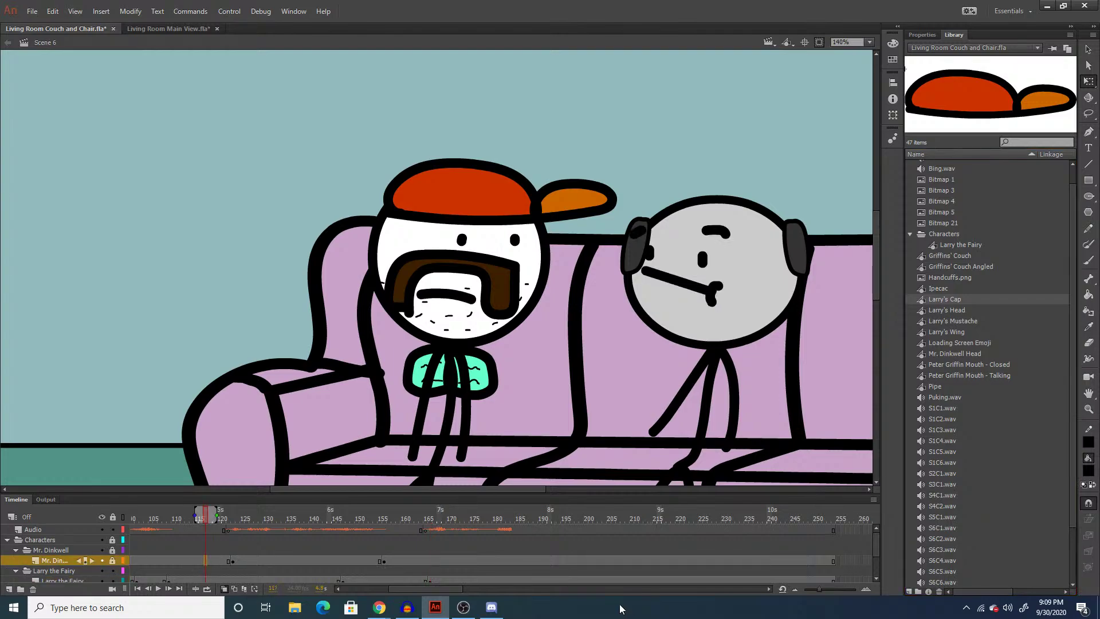
drag(424, 589, 377, 588)
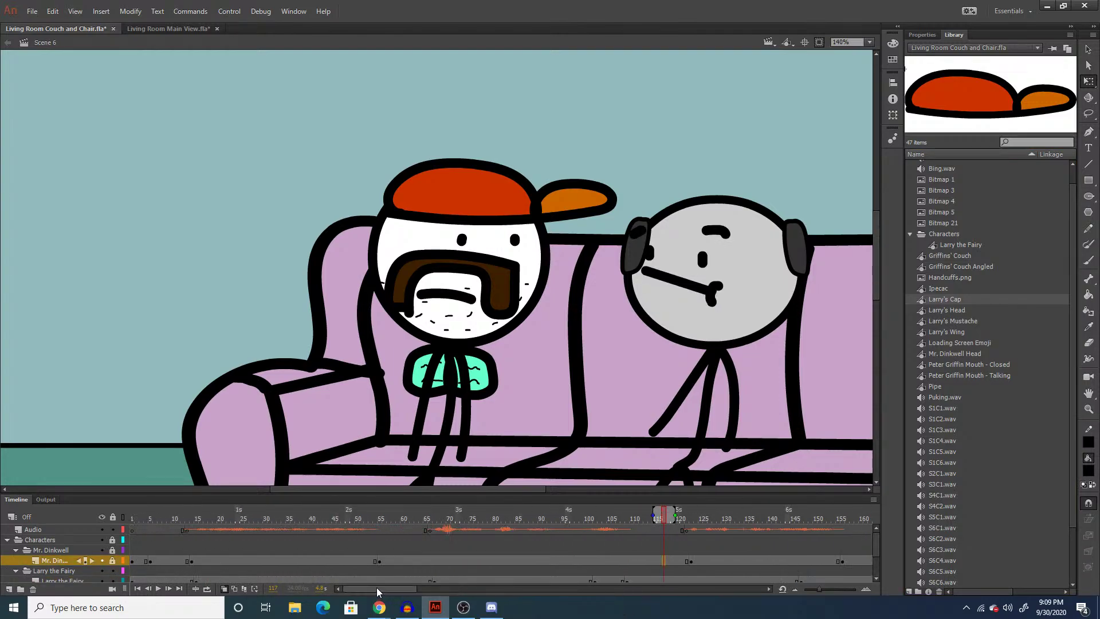
click(304, 576)
click(451, 565)
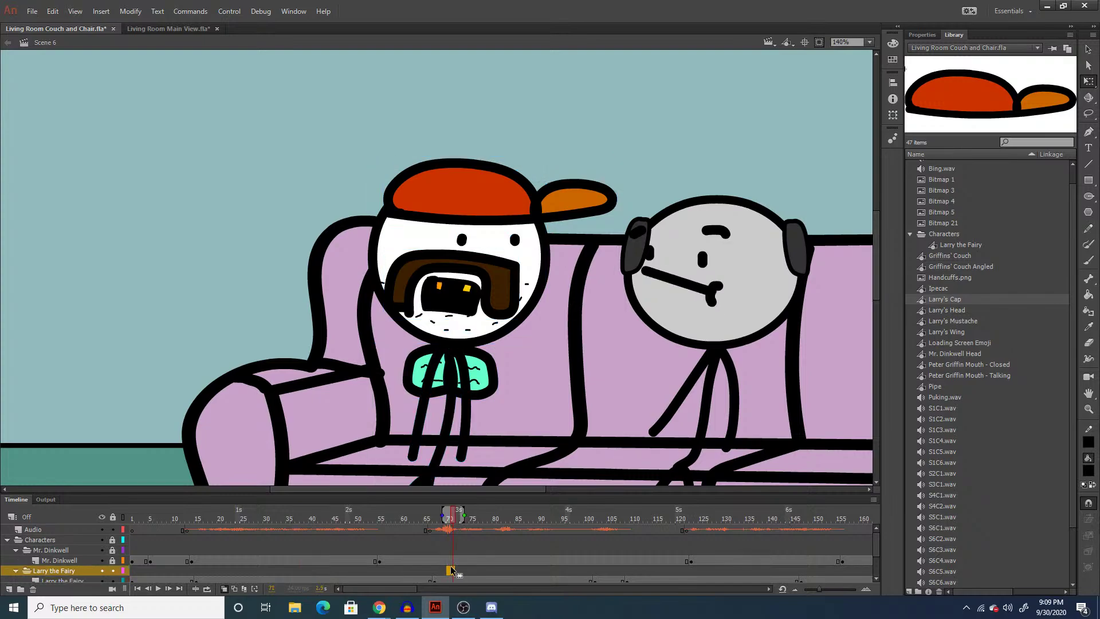
click(444, 299)
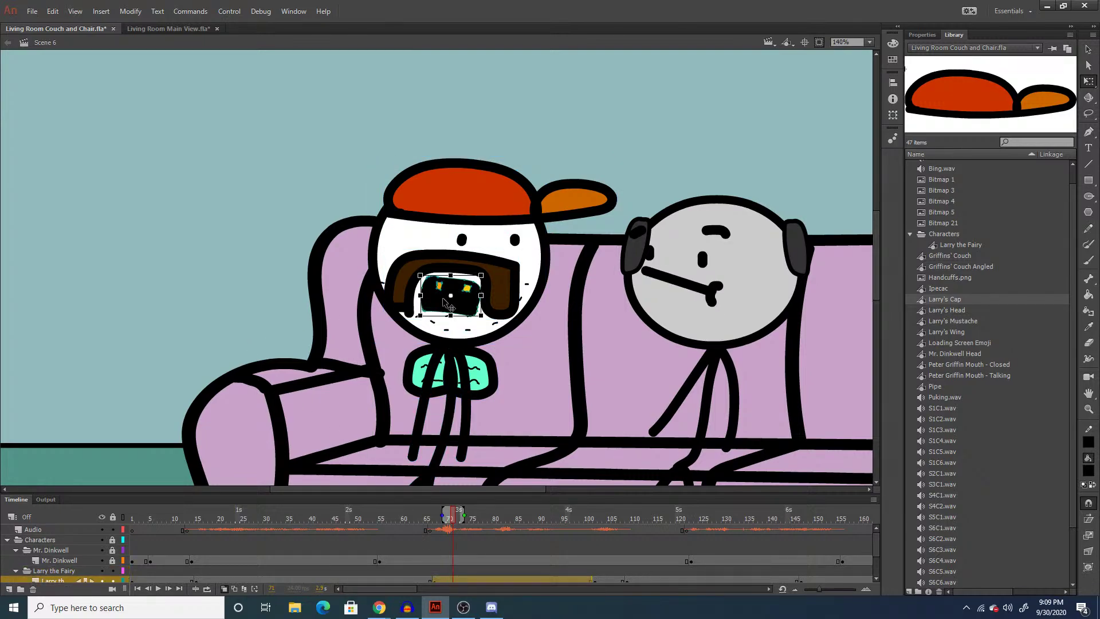
drag(389, 588, 429, 588)
click(497, 581)
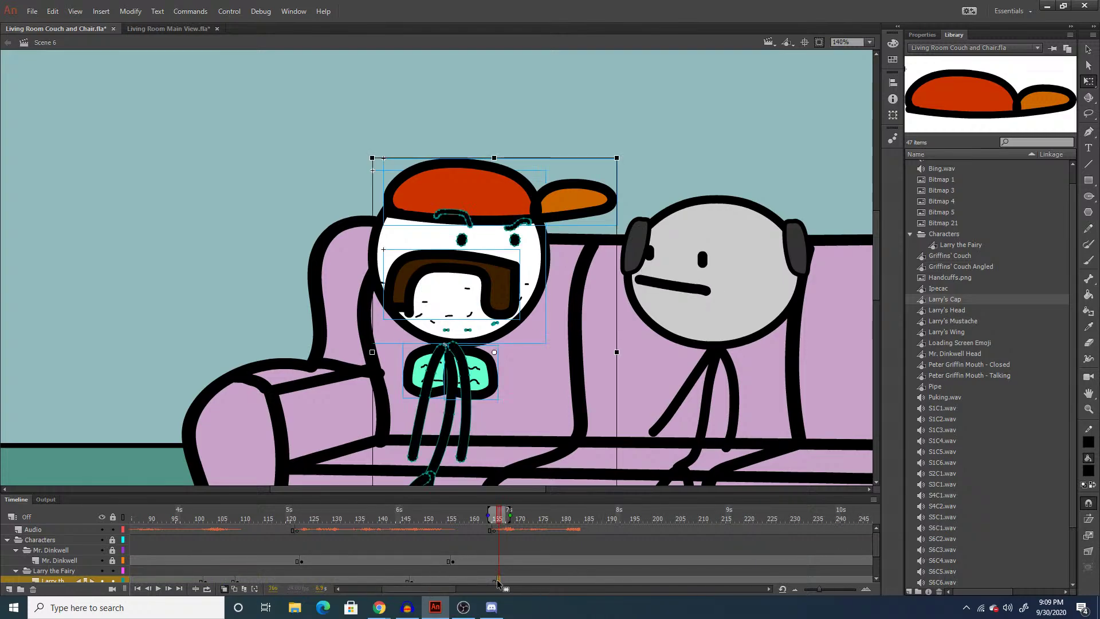
click(260, 245)
right_click(270, 232)
click(342, 280)
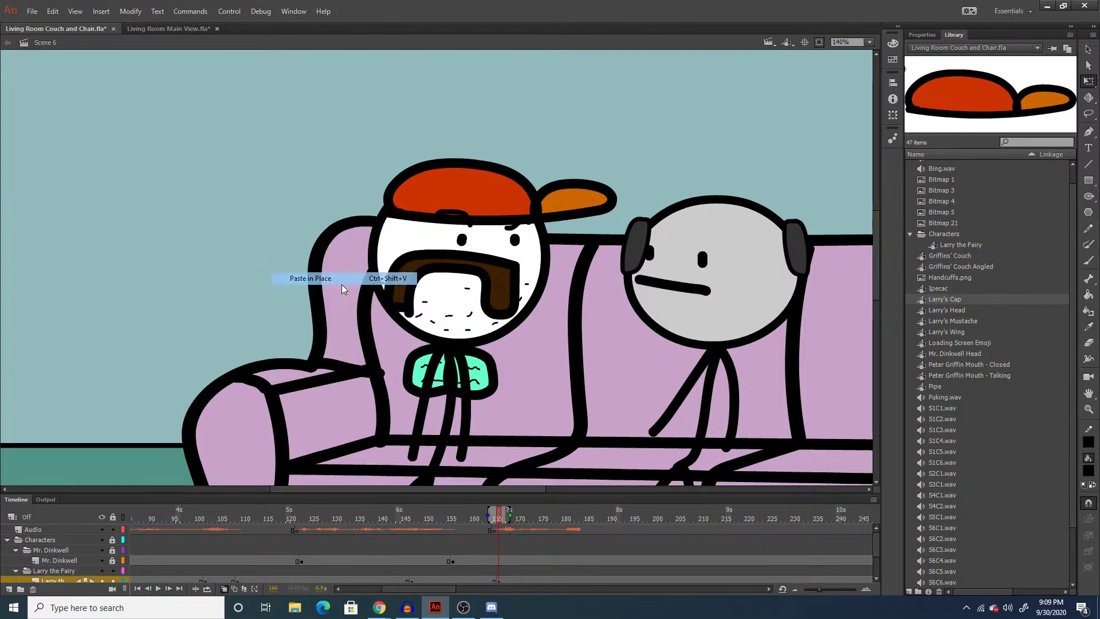
Convert the pasted open mouth to a graphic symbol named Larry's Mouth.
key(F8)
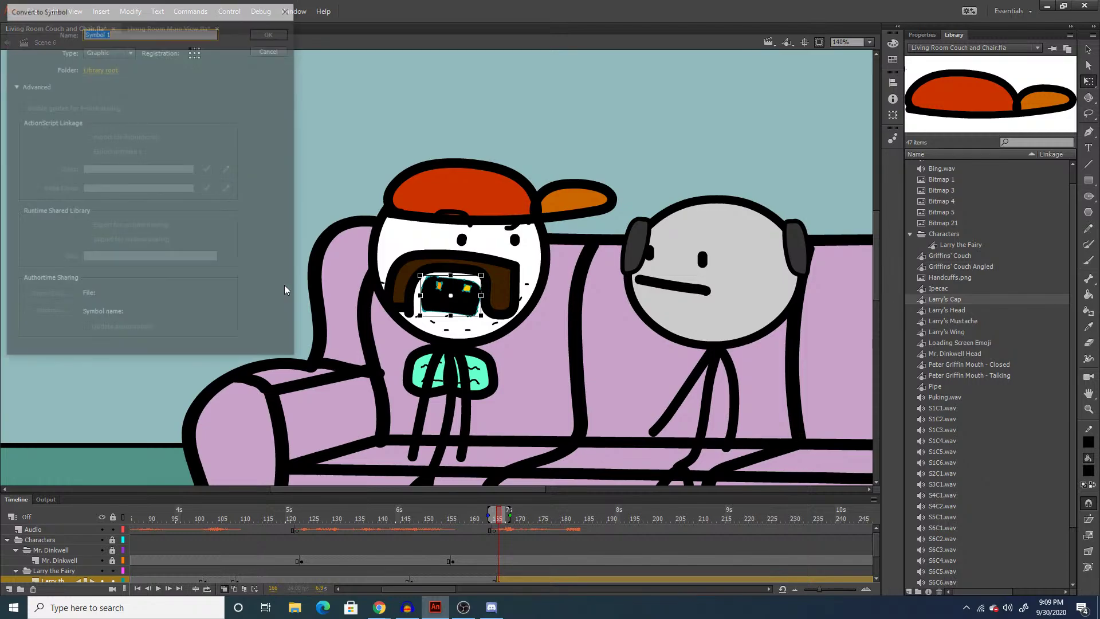
text(Larry's)
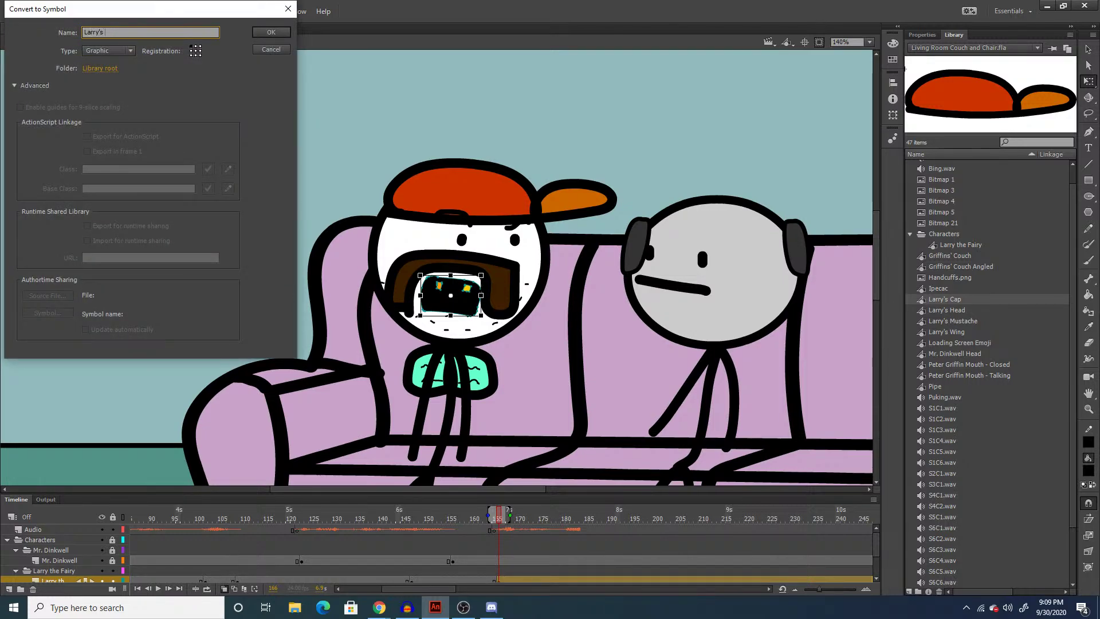
text( Mouth)
key(Return)
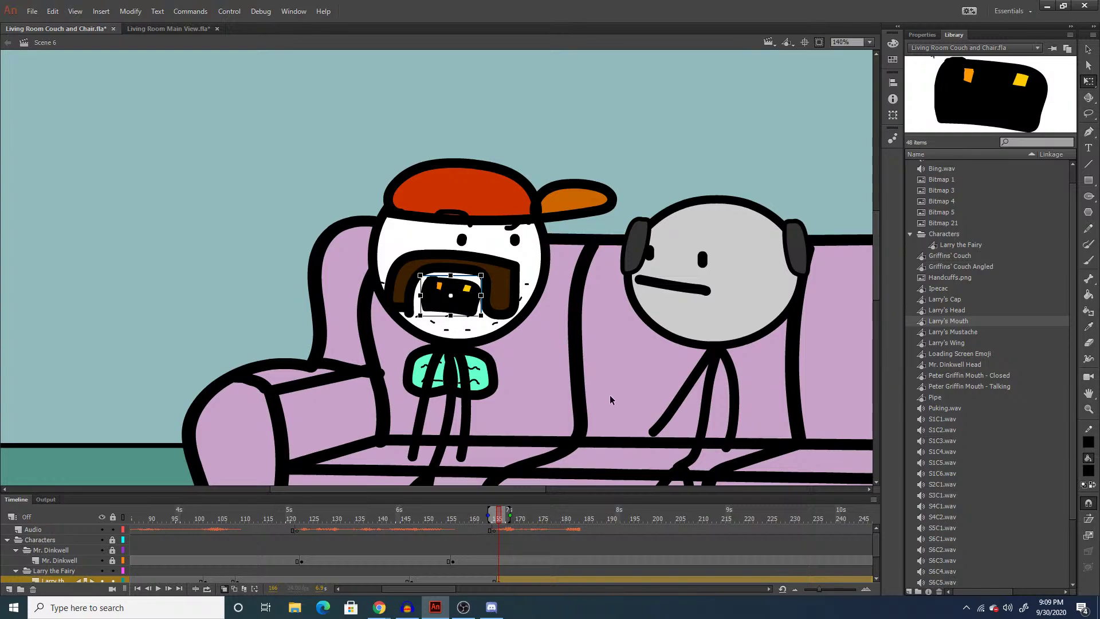
Fit the whole stage in the window and play the scene from just before frame 165 to check Larry's line.
scroll(610, 400, down, 5)
click(850, 44)
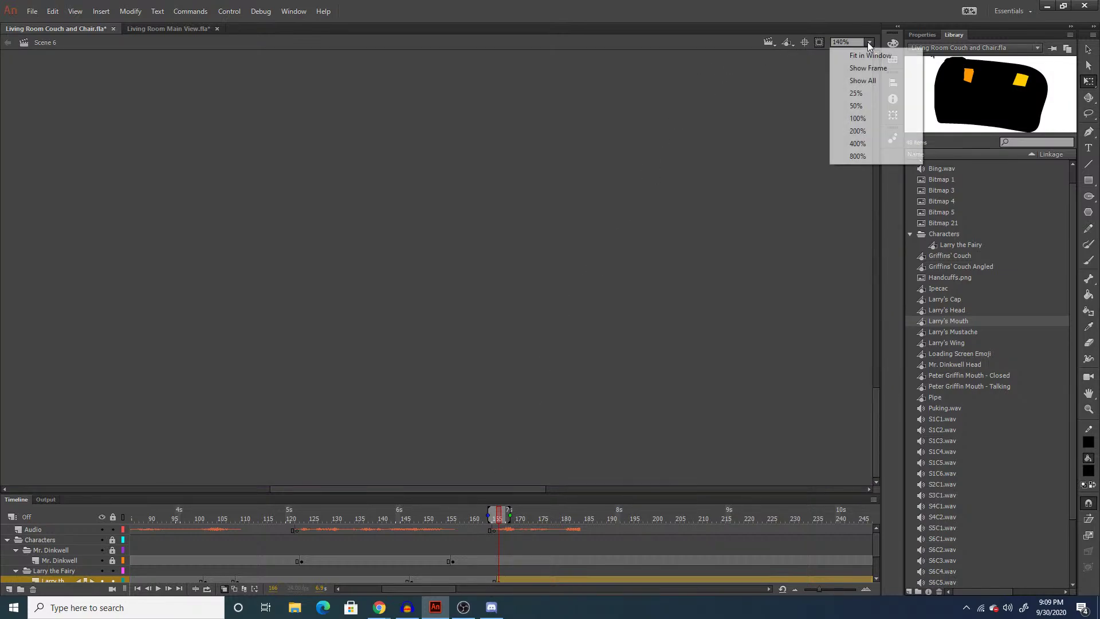
click(841, 53)
click(819, 43)
click(819, 43)
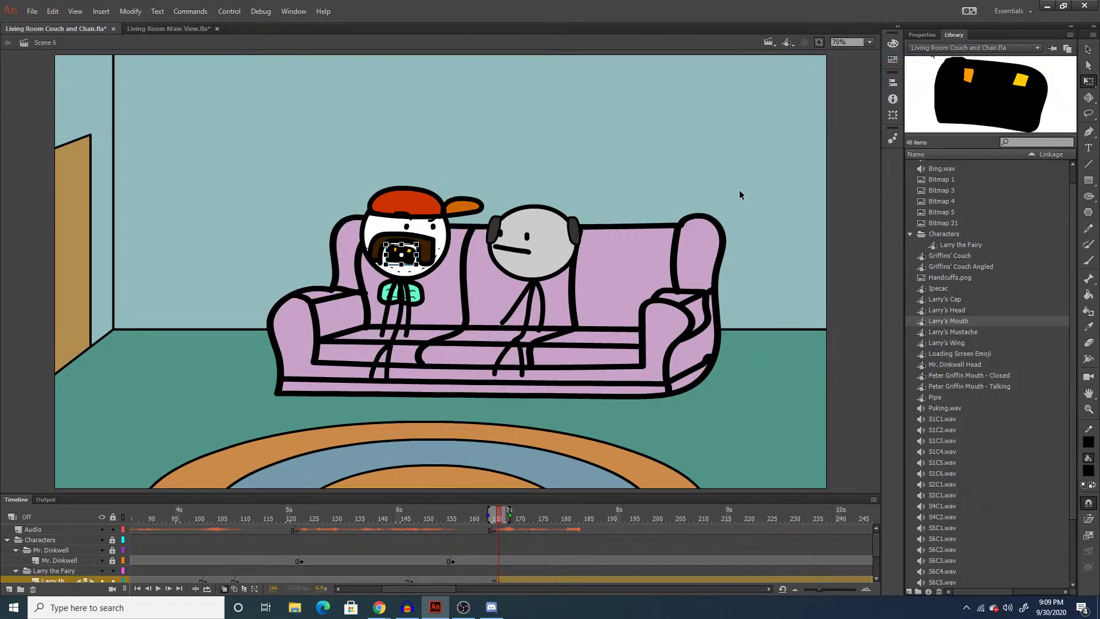
click(481, 551)
key(Return)
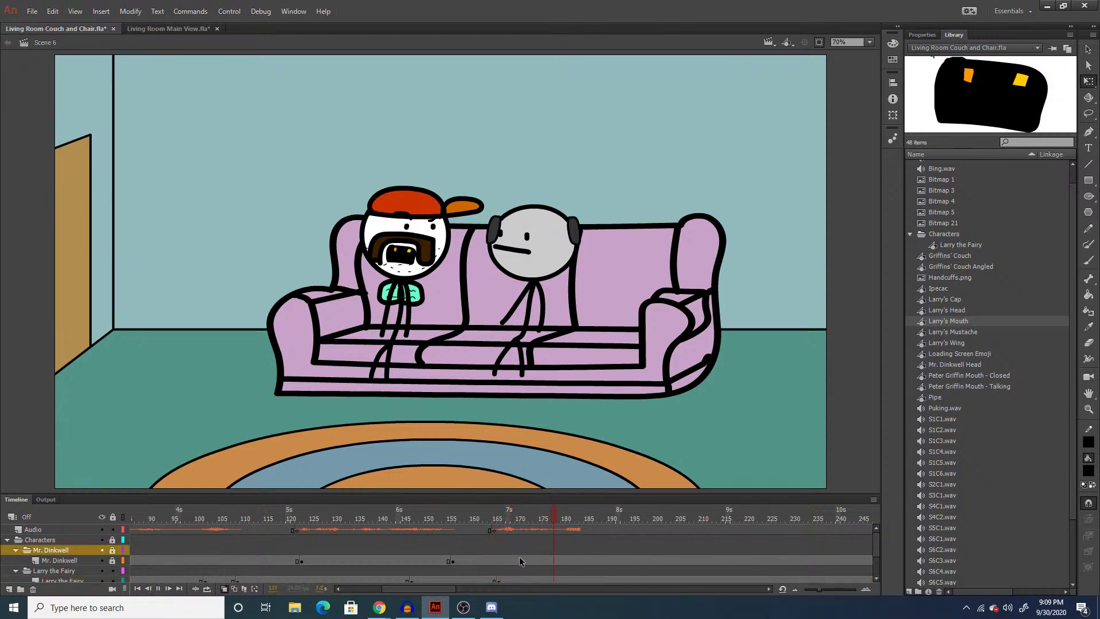
Insert a keyframe on Larry's layer at frame 184, where his voice line ends, and delete his open mouth and eyebrows there.
click(584, 571)
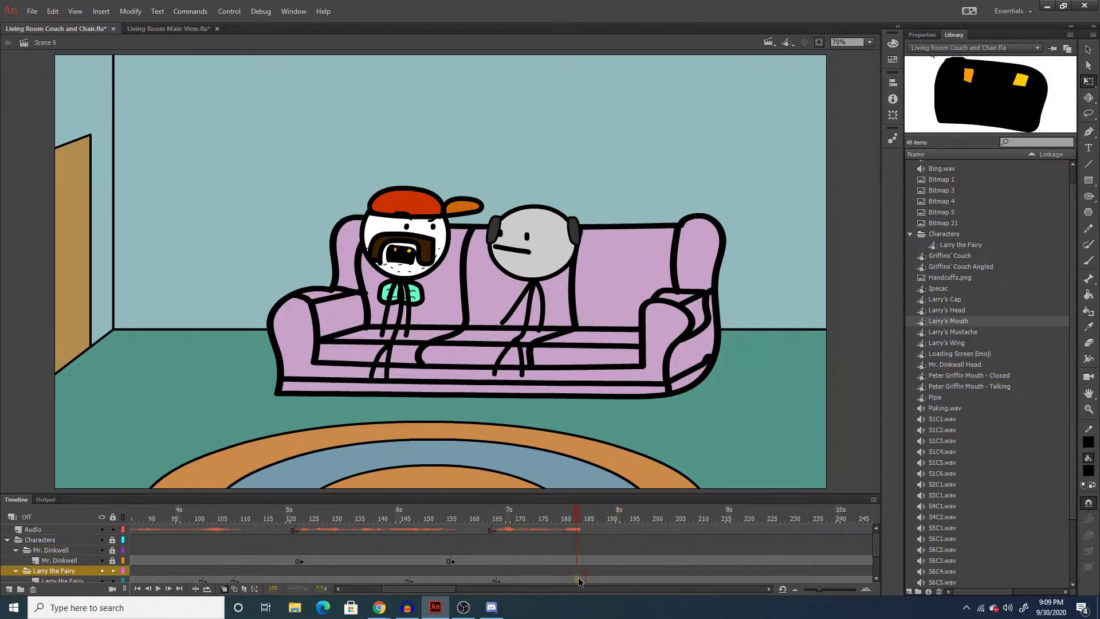
click(582, 578)
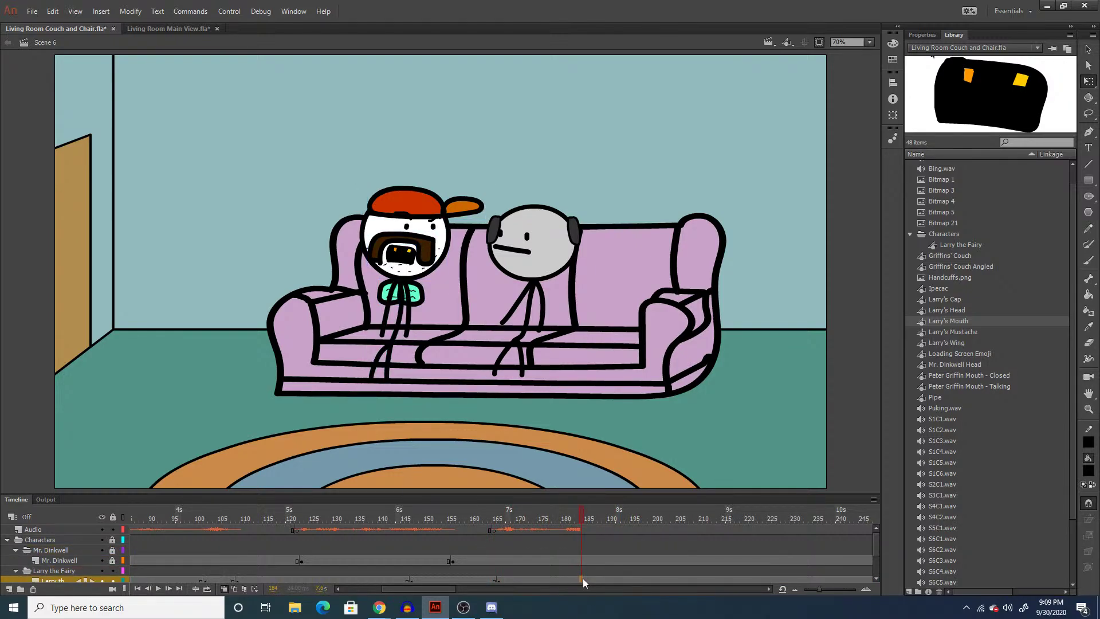
click(422, 421)
key(z)
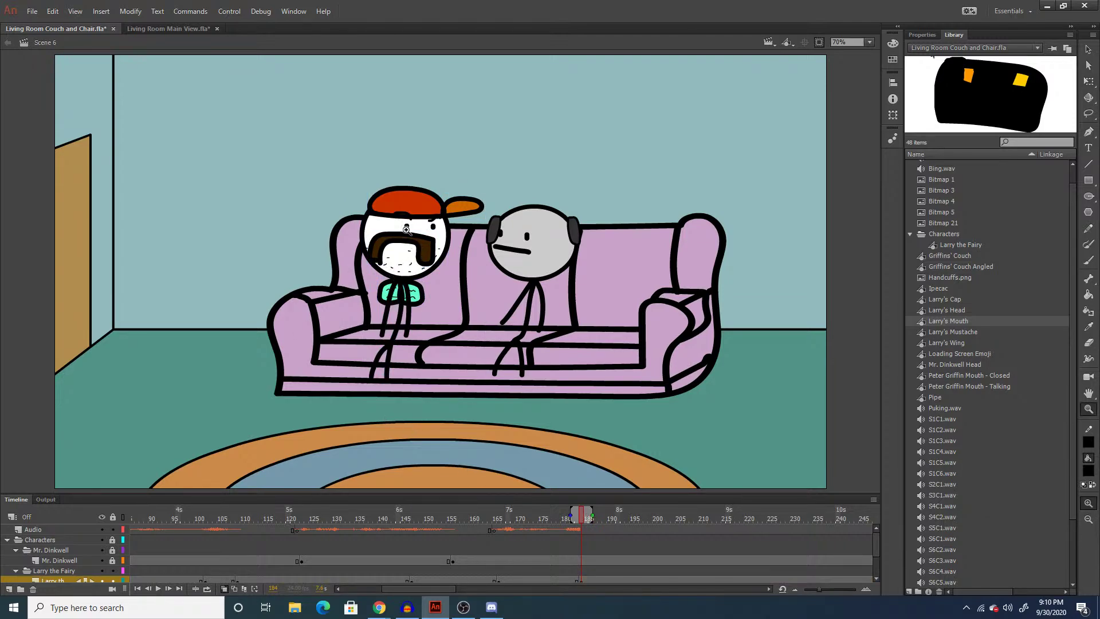
click(409, 257)
click(481, 310)
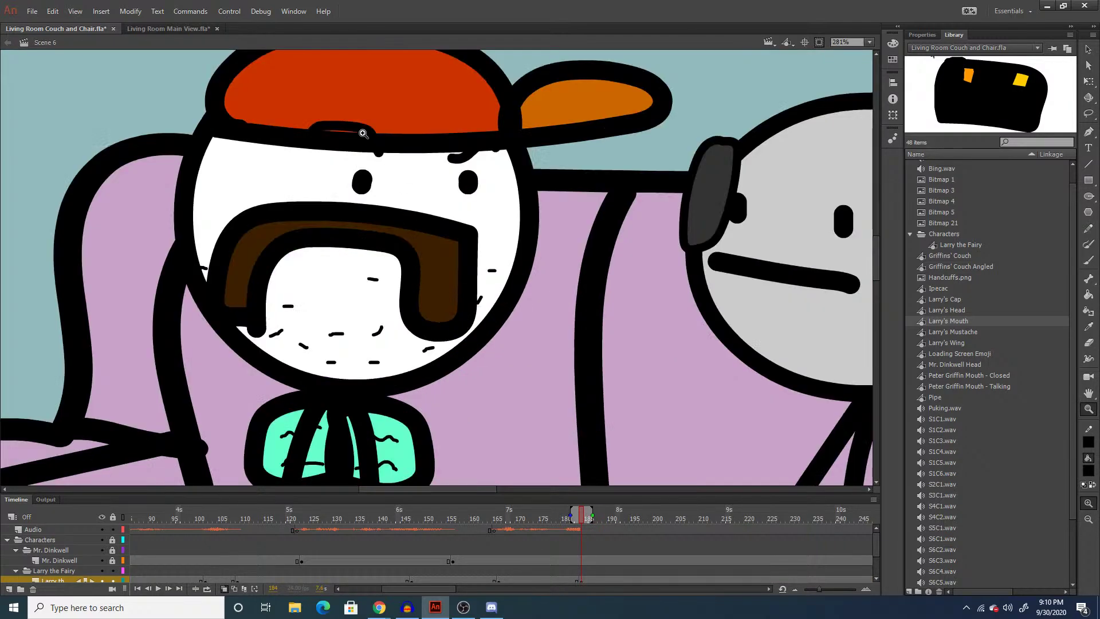
key(q)
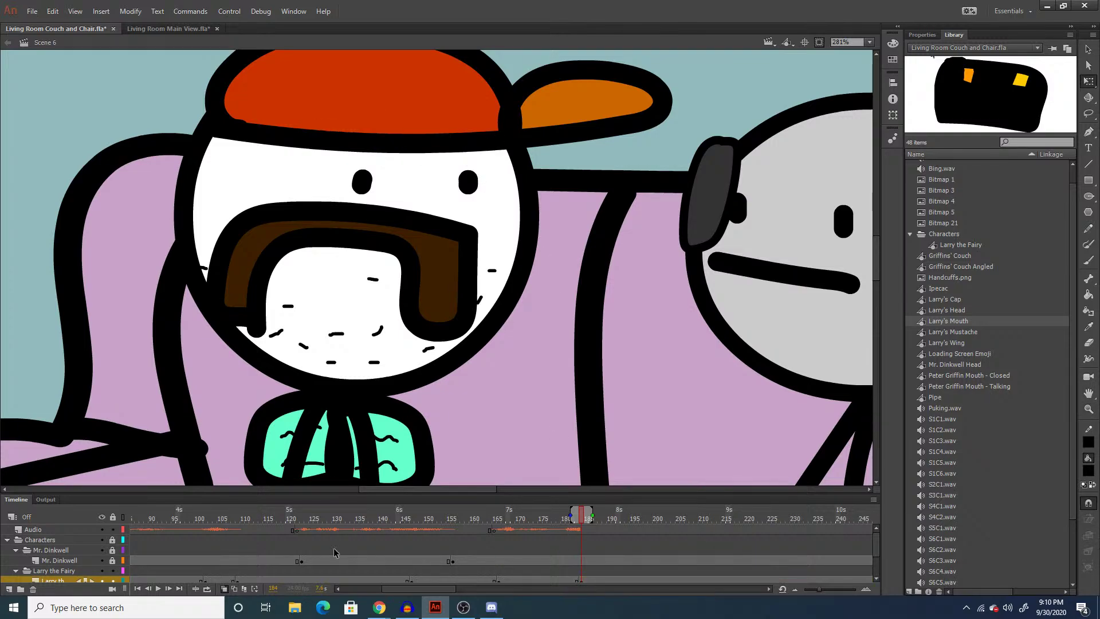
Collapse the Larry the Fairy folder and insert a keyframe on the Mr. Dinkwell layer at frame 184.
click(16, 572)
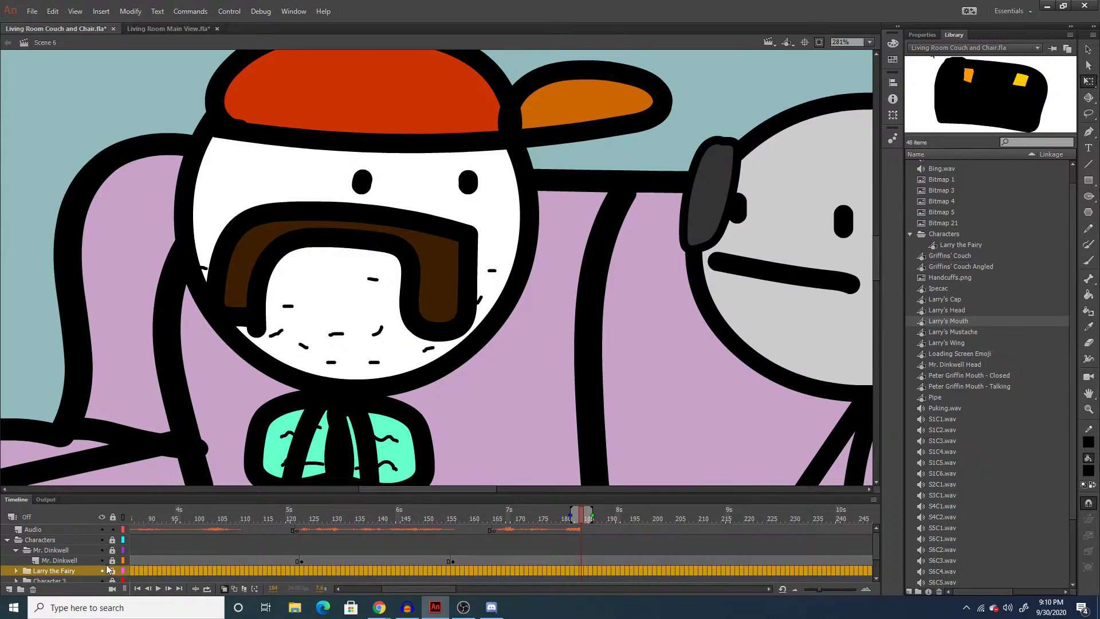
click(583, 561)
key(F6)
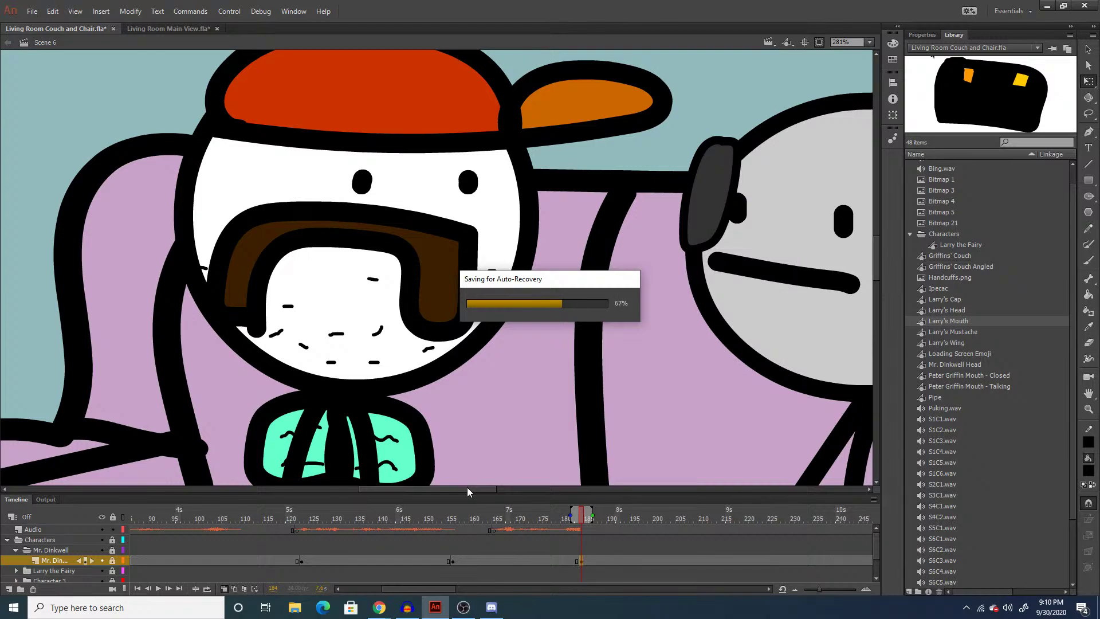
Move Mr. Dinkwell's eyes and mouth to the right side of his face and rotate the mouth to tilt slightly upward.
drag(468, 488, 530, 485)
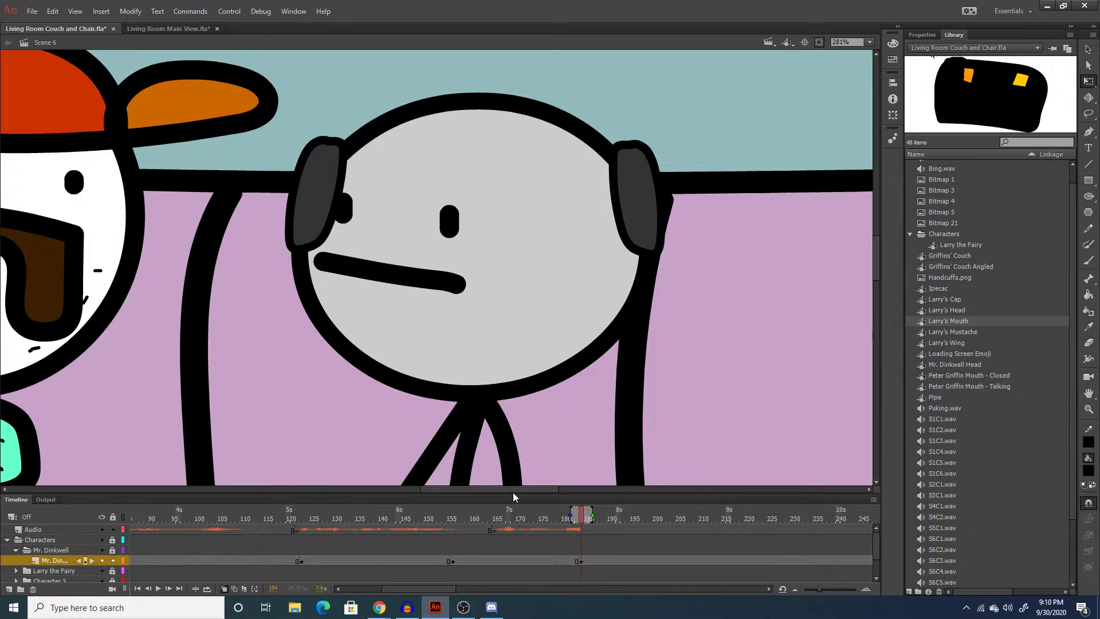
drag(452, 219, 583, 238)
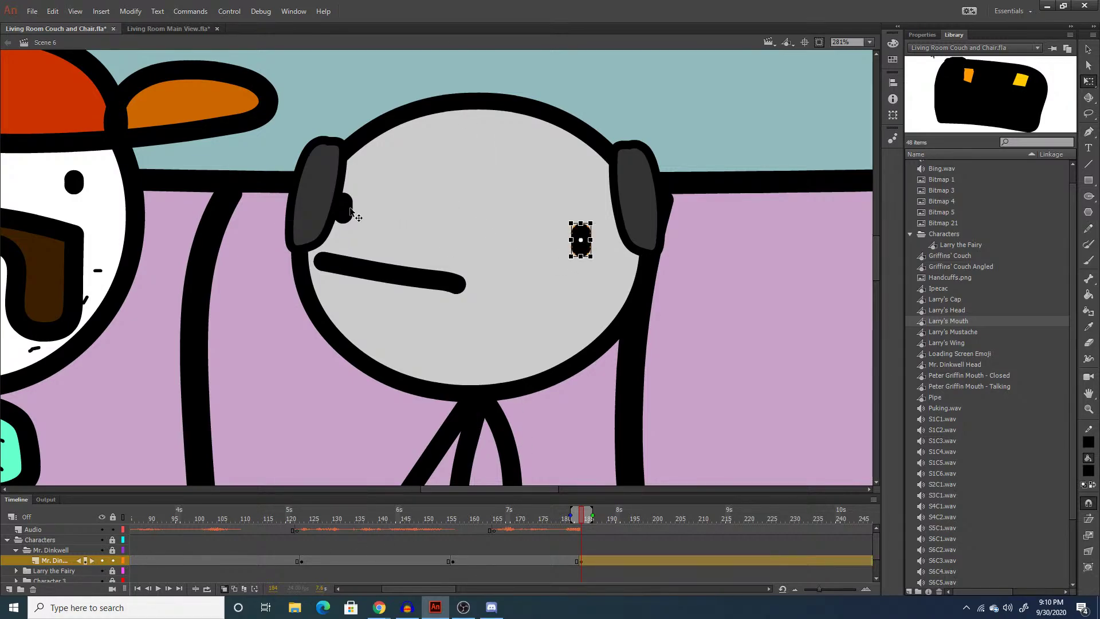
drag(350, 209, 507, 243)
drag(438, 281, 588, 289)
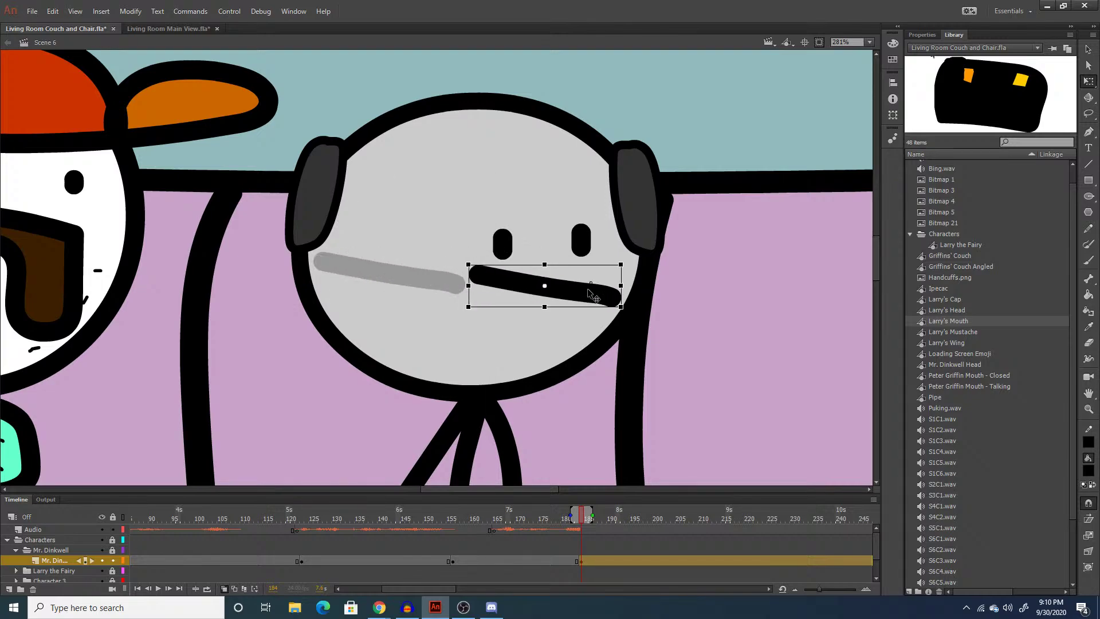
drag(471, 314, 491, 332)
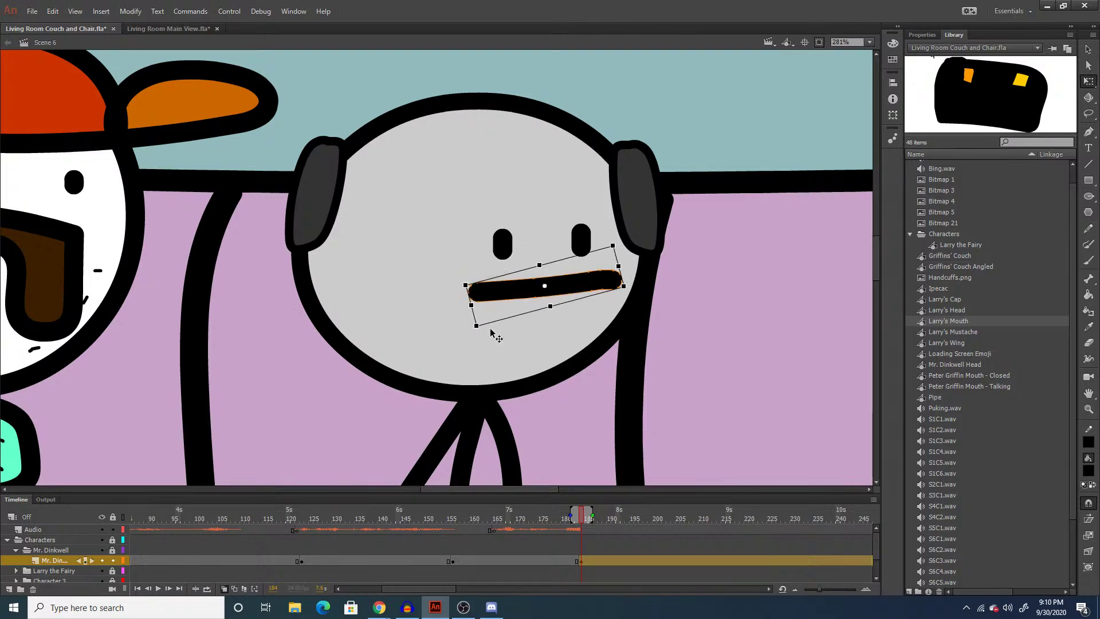
click(868, 43)
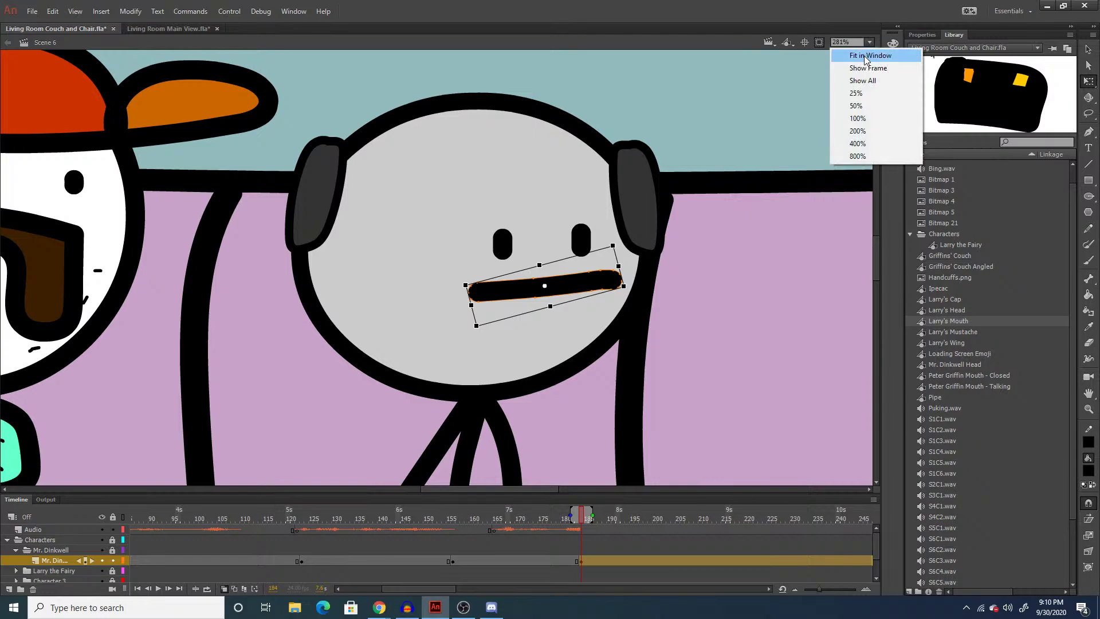
click(866, 56)
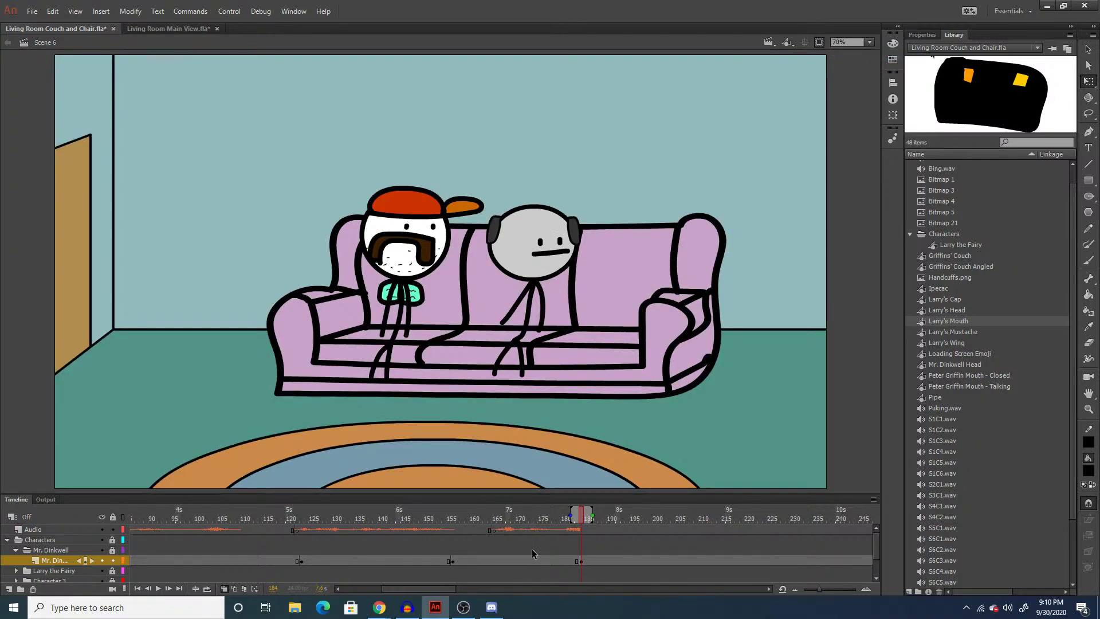
Collapse the Mr. Dinkwell folder, expand the Character 3 folder and rename it Leonard.
click(16, 550)
click(17, 572)
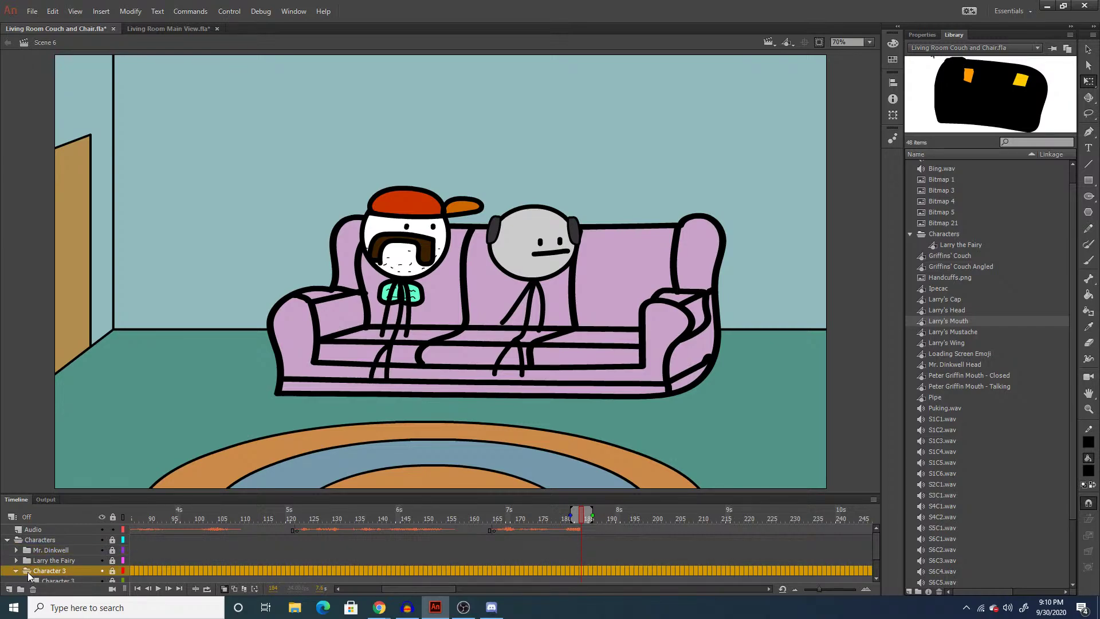
double_click(47, 571)
text(Leonard)
key(Return)
Rename the layer inside the Leonard folder to Leonard and insert a keyframe on it at frame 184.
scroll(51, 570, down, 1)
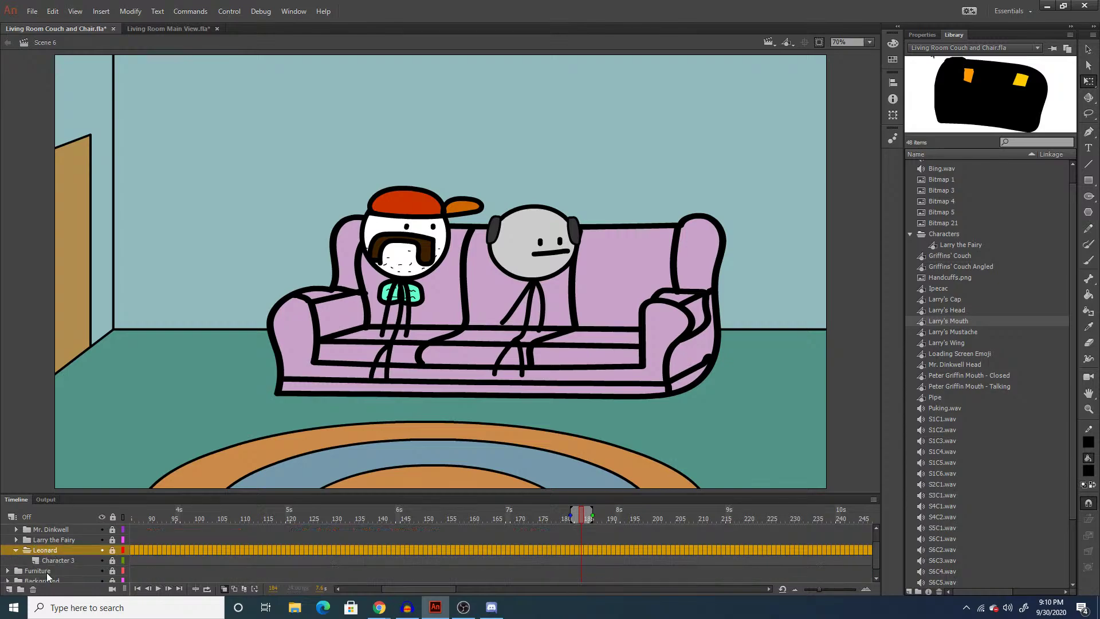
click(58, 562)
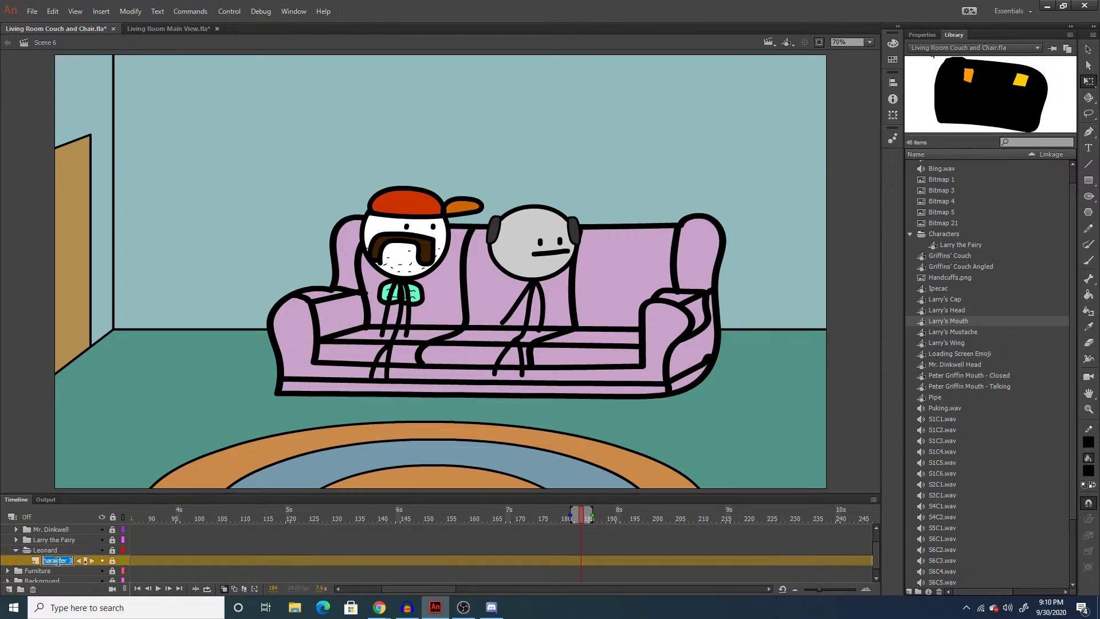
text(Leonard)
scroll(570, 548, up, 1)
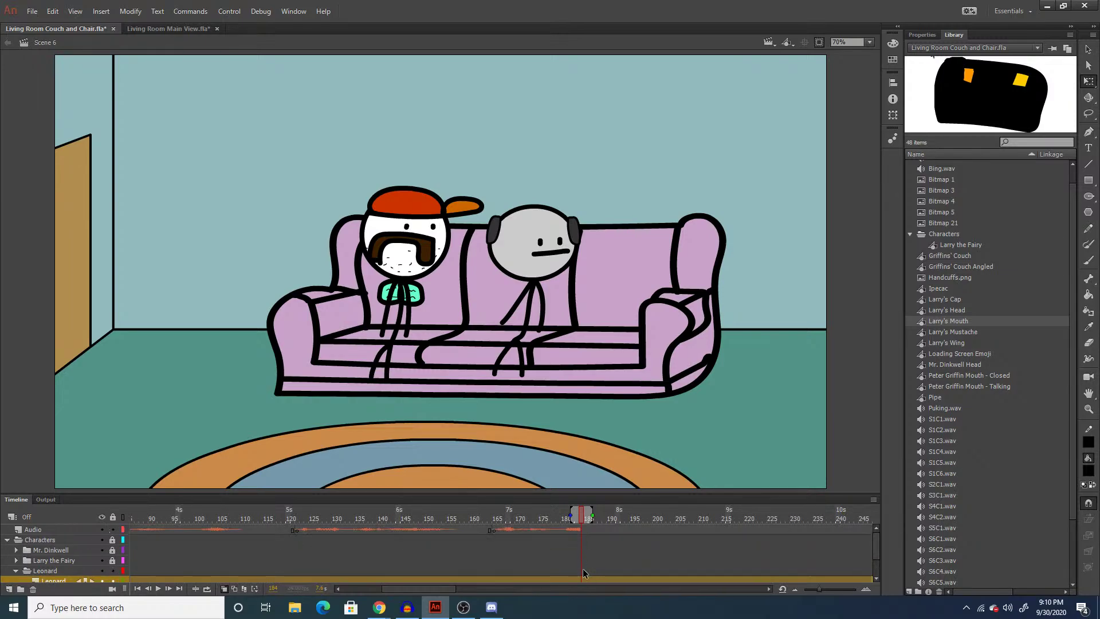
click(582, 579)
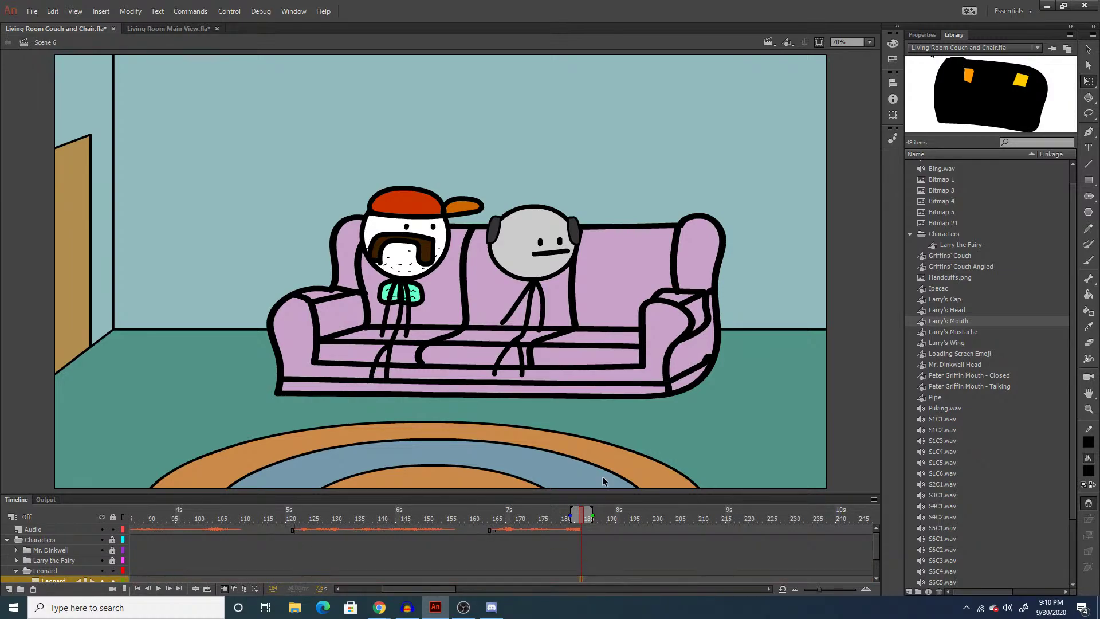
scroll(545, 529, down, 1)
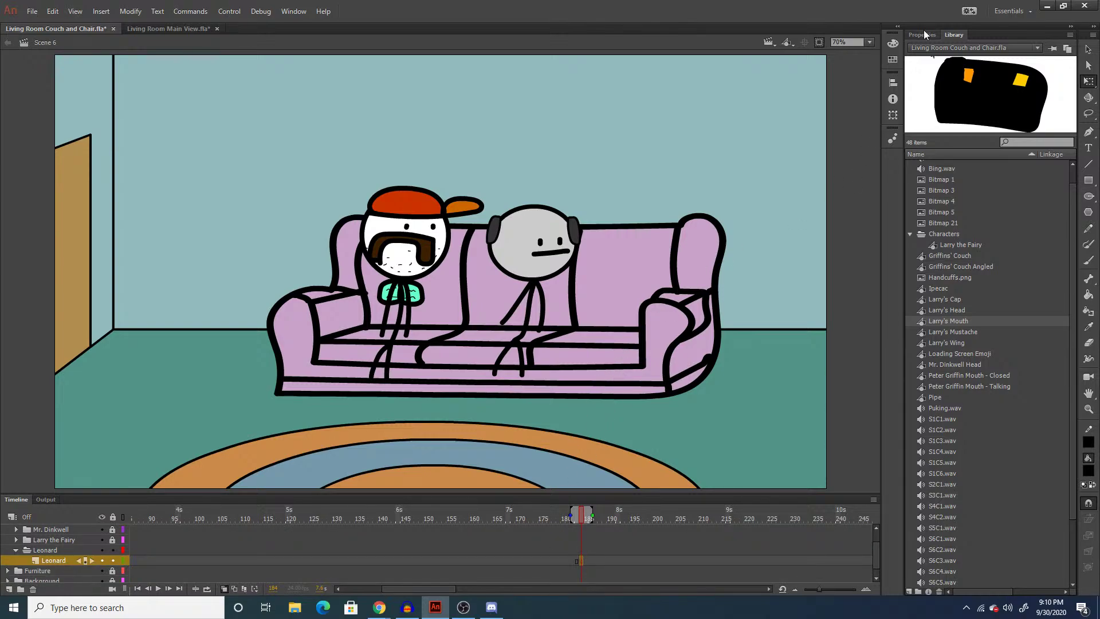
Copy the Leonard symbol from the library of Living Room Main View.fla.
click(162, 31)
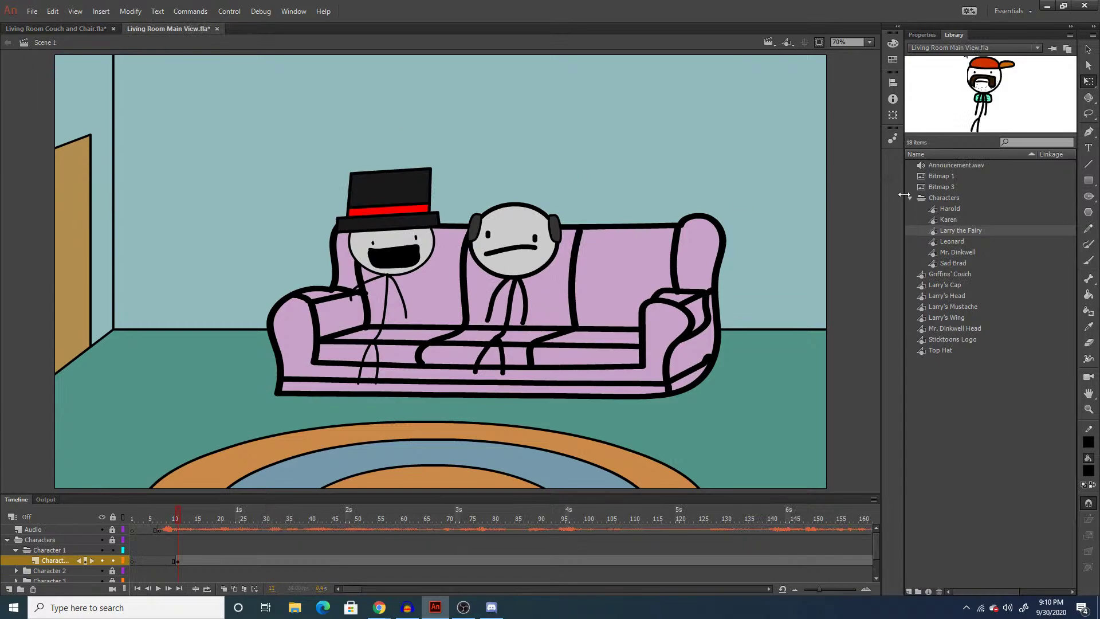
click(953, 242)
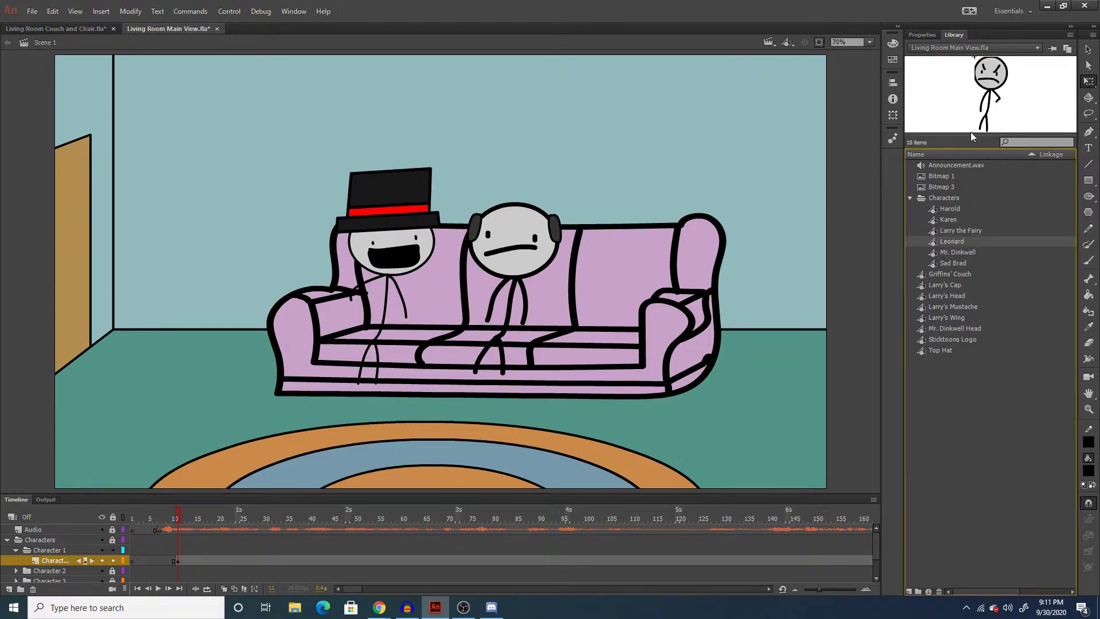
right_click(947, 241)
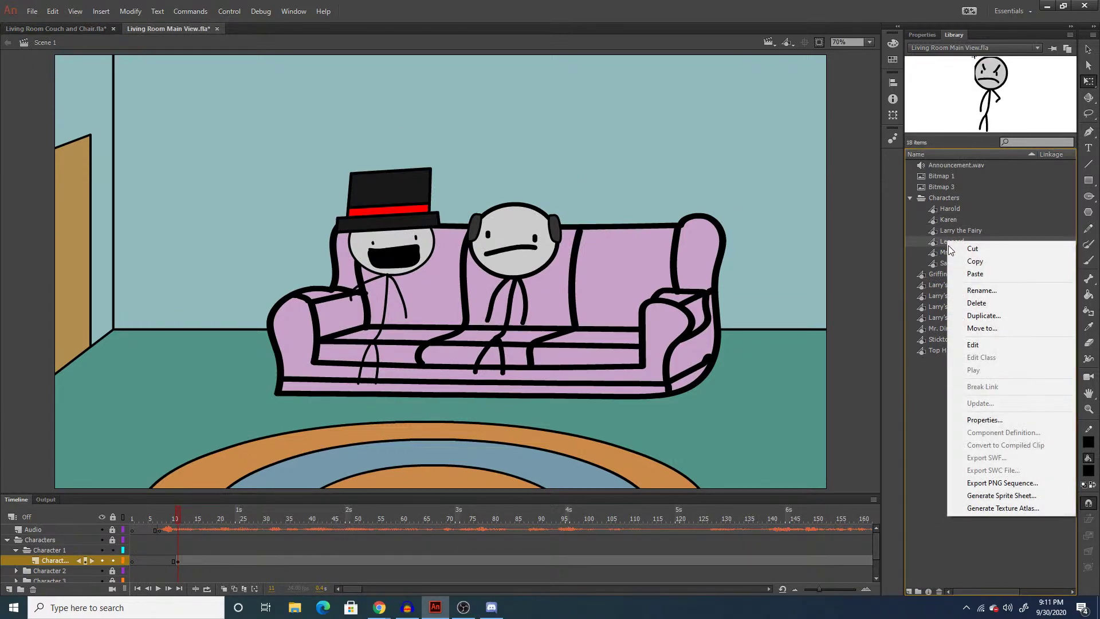
click(1001, 263)
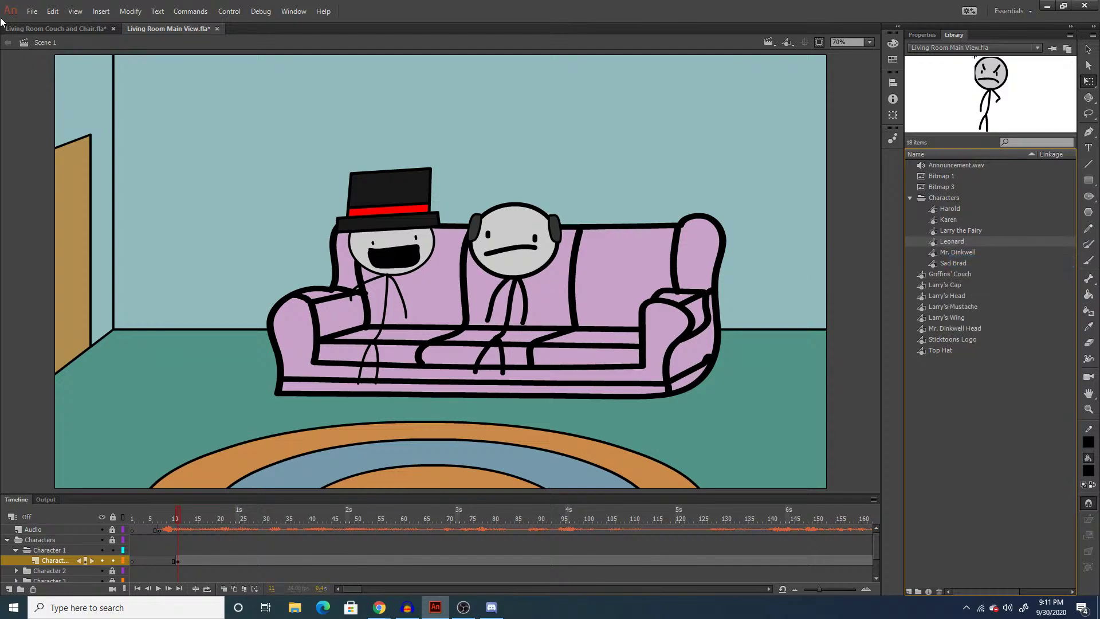
Paste Leonard into the Living Room Couch and Chair scene and seat him on the empty couch cushion beside Mr. Dinkwell.
click(37, 30)
right_click(672, 225)
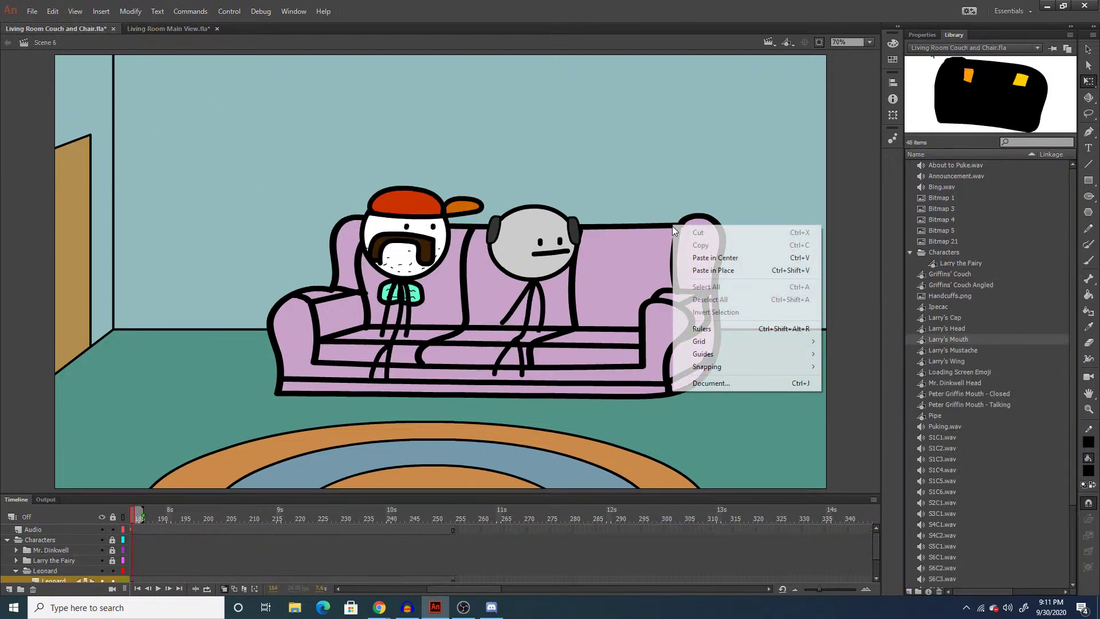
click(727, 273)
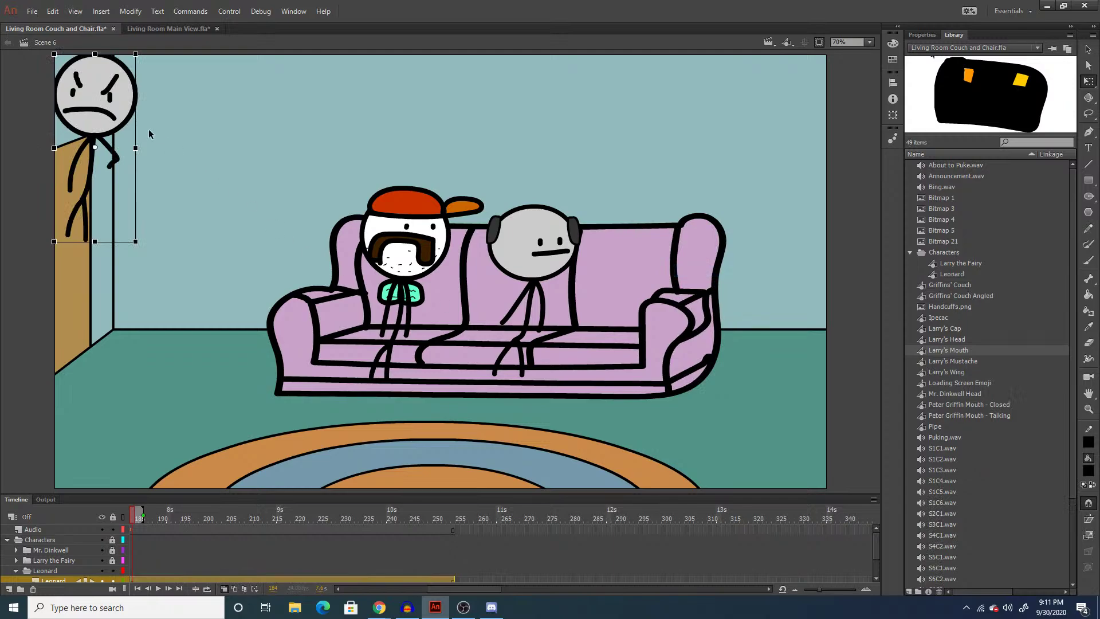
drag(120, 117, 660, 256)
click(740, 276)
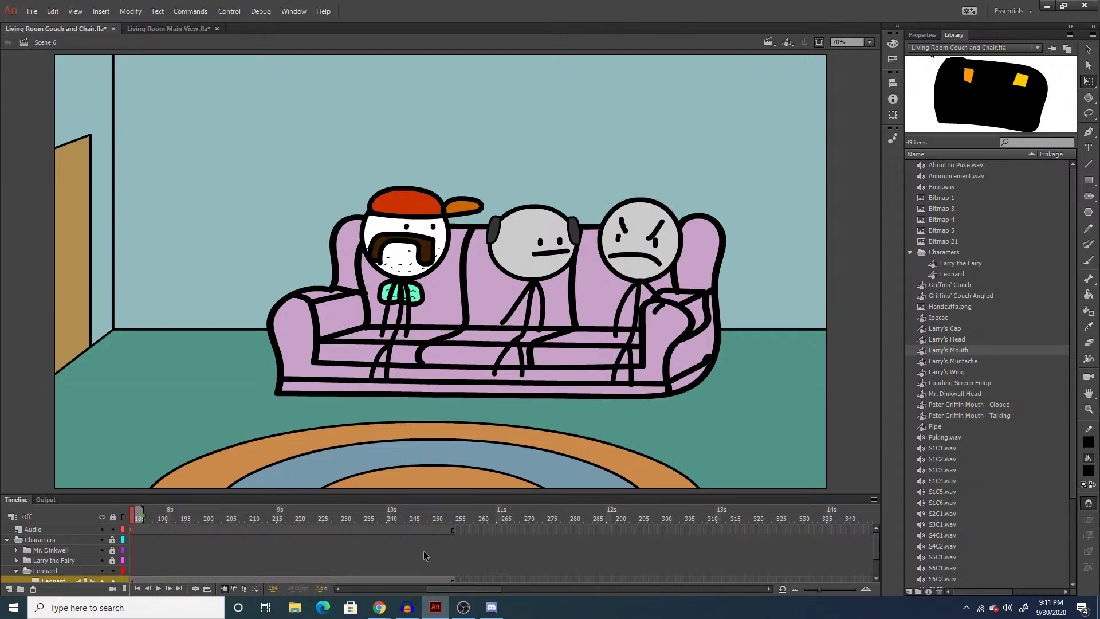
Insert a keyframe on the Audio layer at frame 184, where Larry's line ends, and place the Bing.wav sound there.
scroll(414, 553, down, 1)
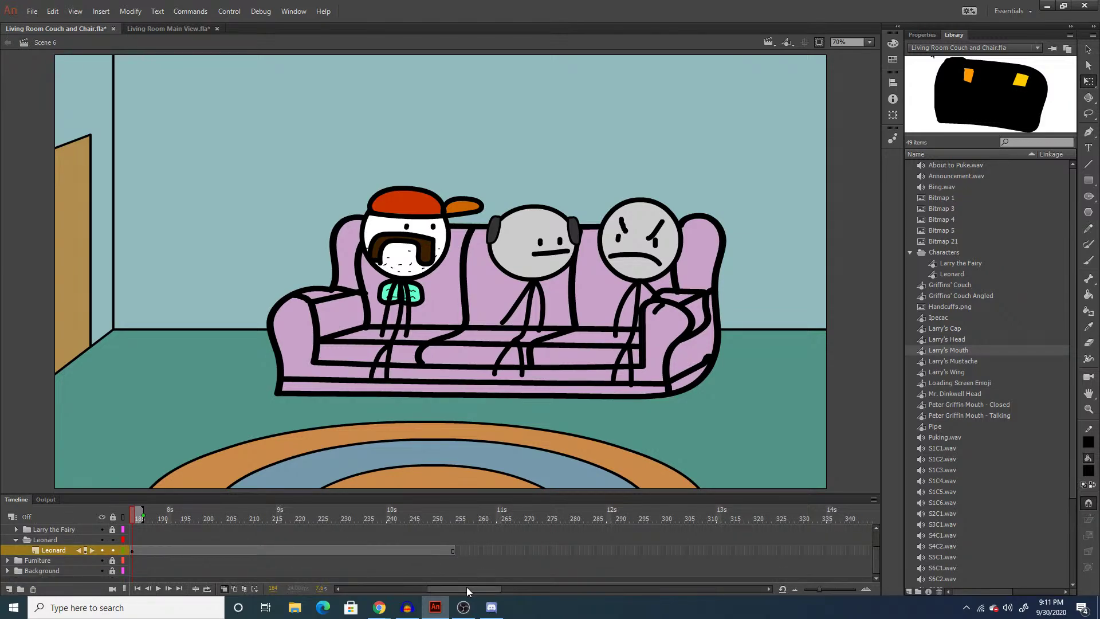
drag(471, 585, 445, 584)
scroll(370, 562, up, 1)
click(327, 561)
click(329, 561)
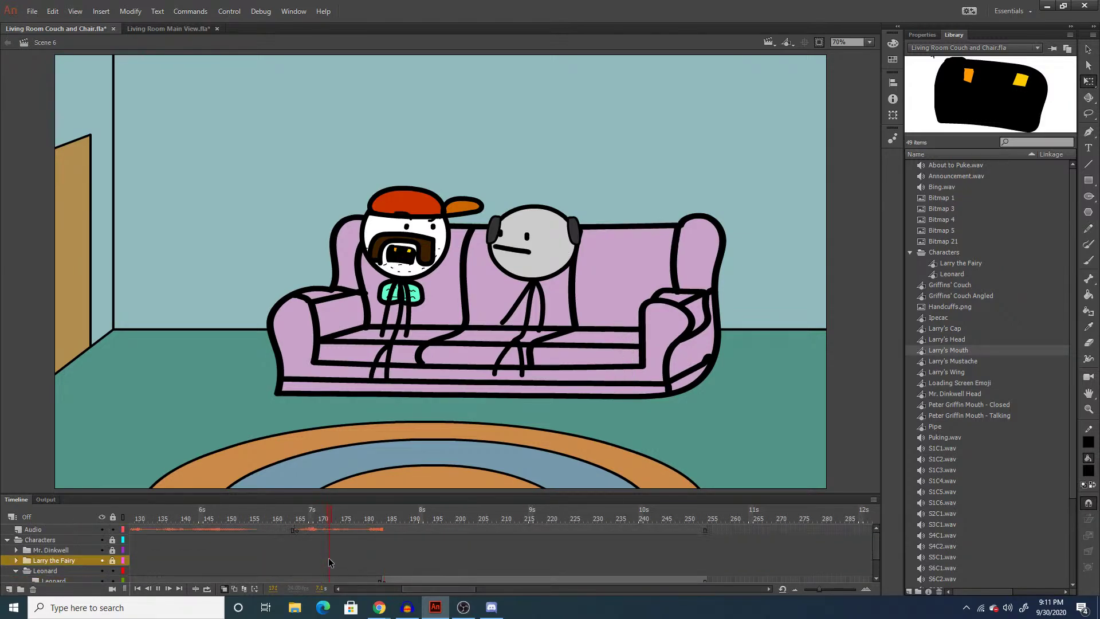
click(384, 560)
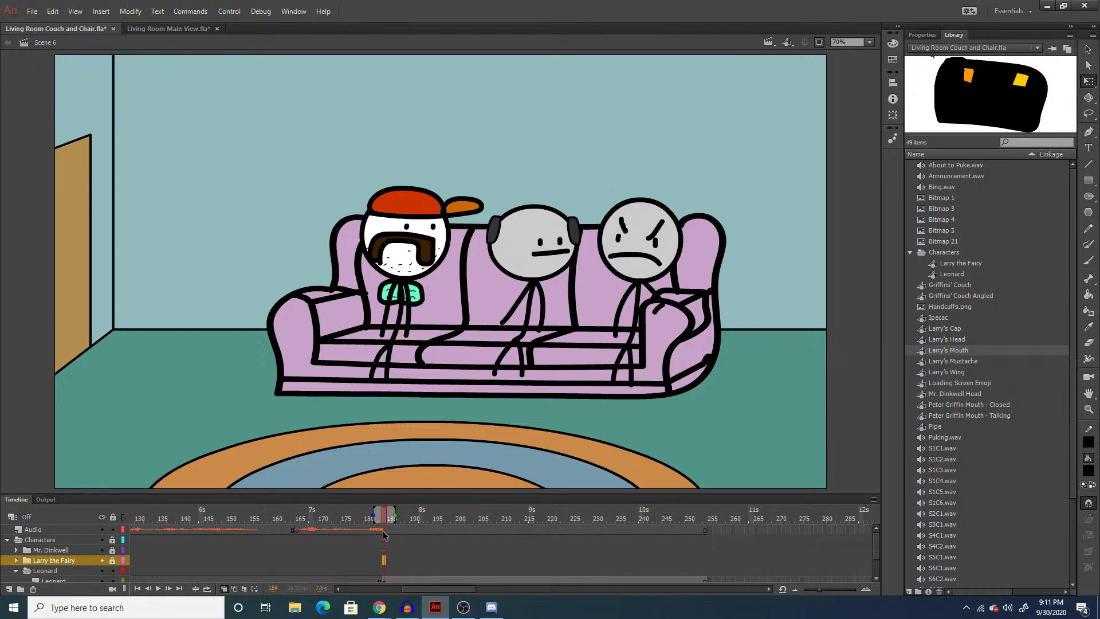
click(384, 530)
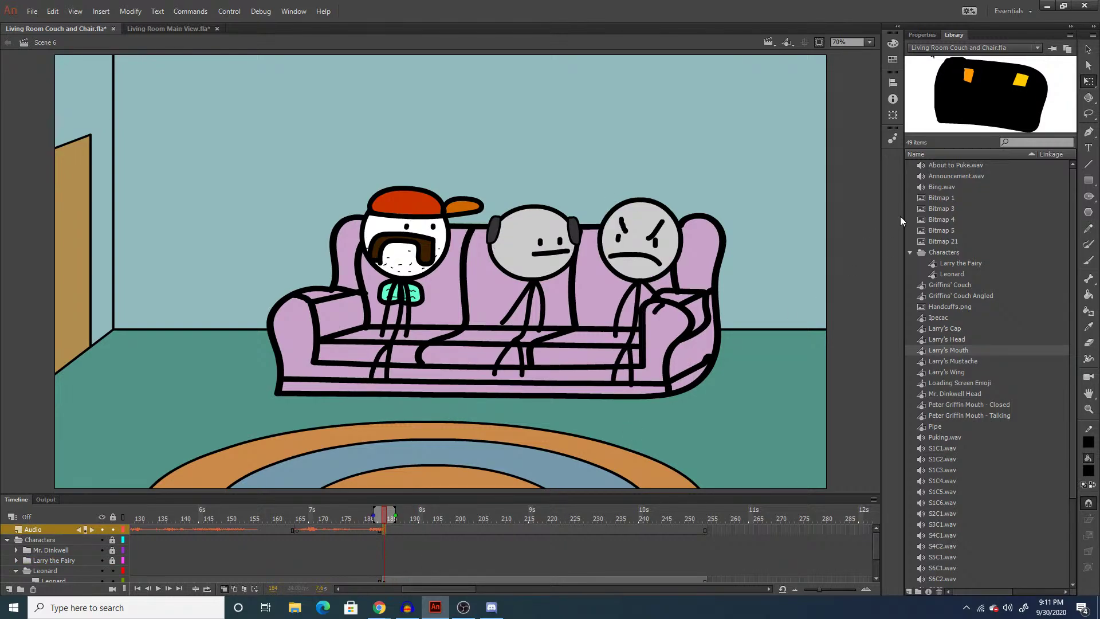
click(940, 189)
Play back the bing, preview S6C5.wav and place it on a new Audio keyframe at frame 201.
click(275, 550)
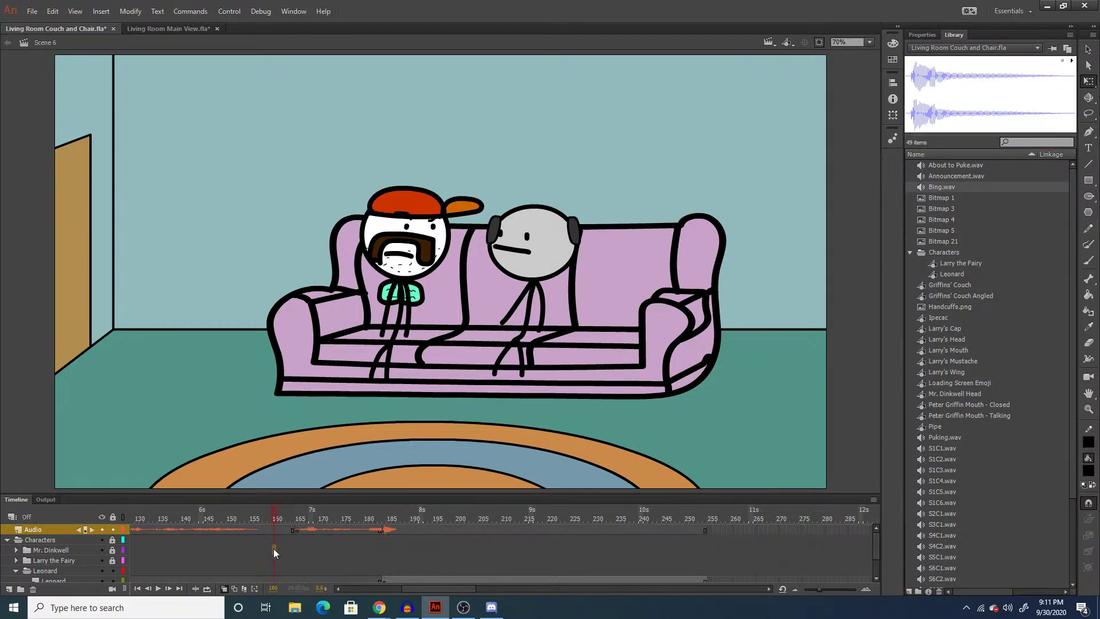
key(Return)
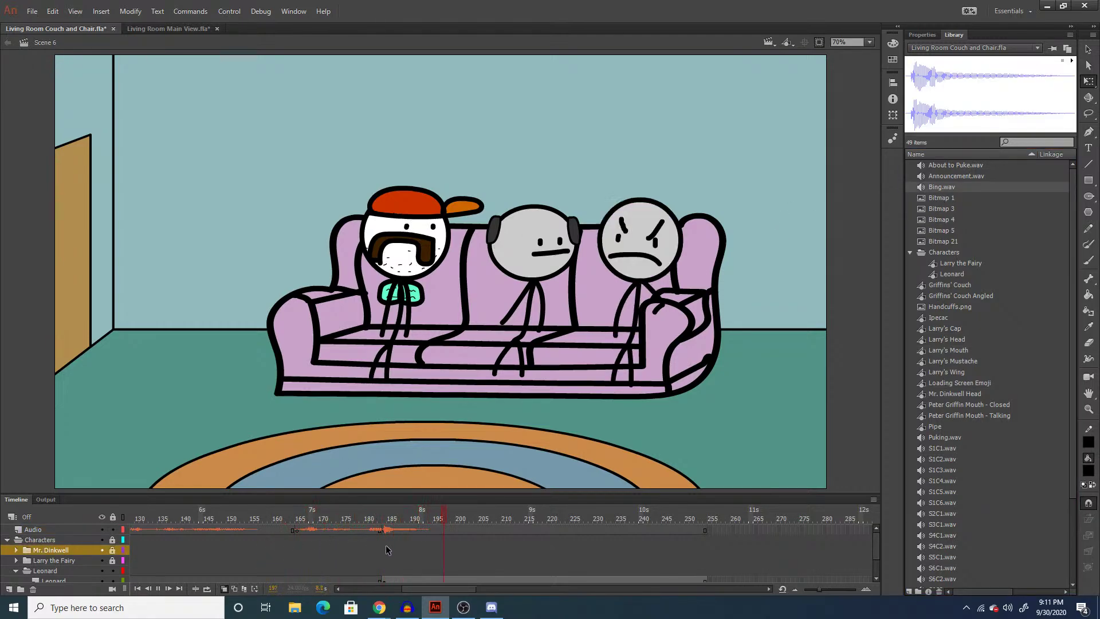
click(431, 550)
scroll(939, 548, down, 2)
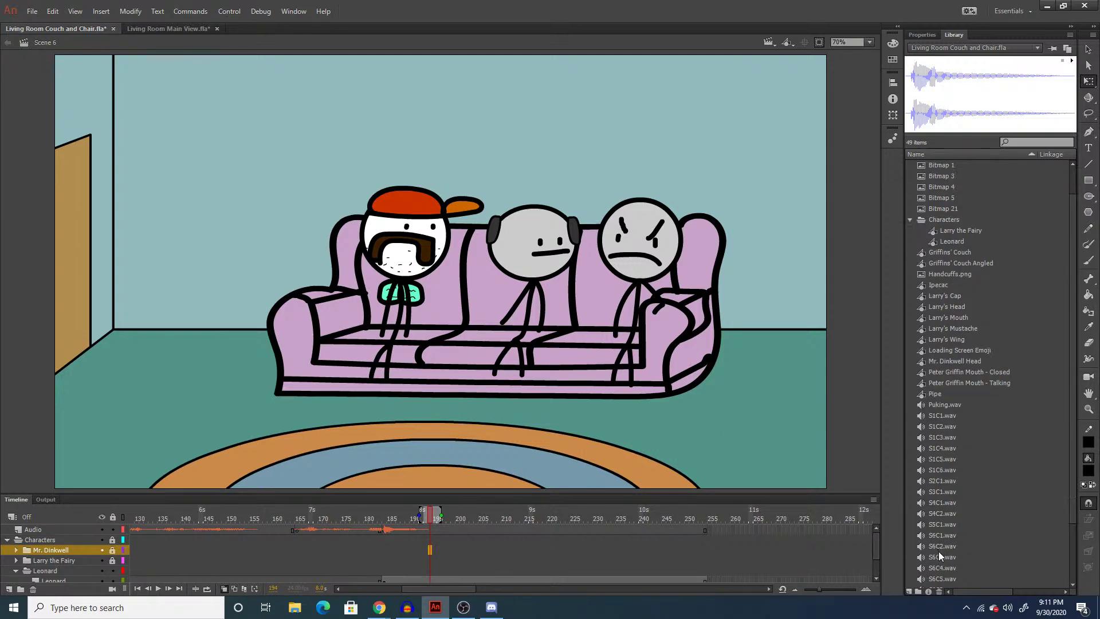
right_click(940, 546)
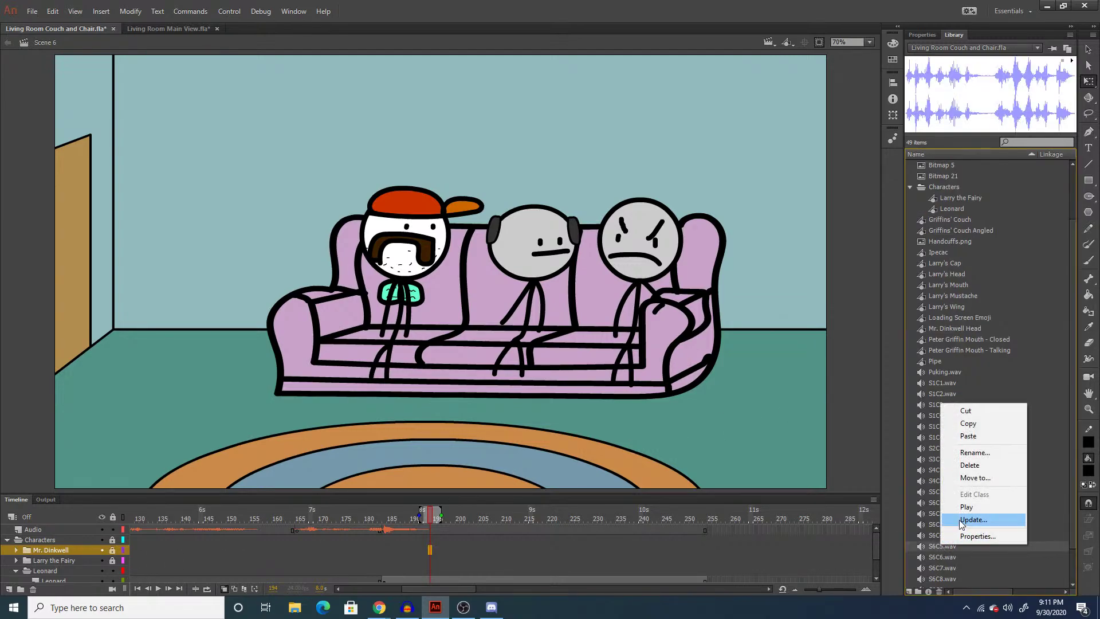
click(965, 504)
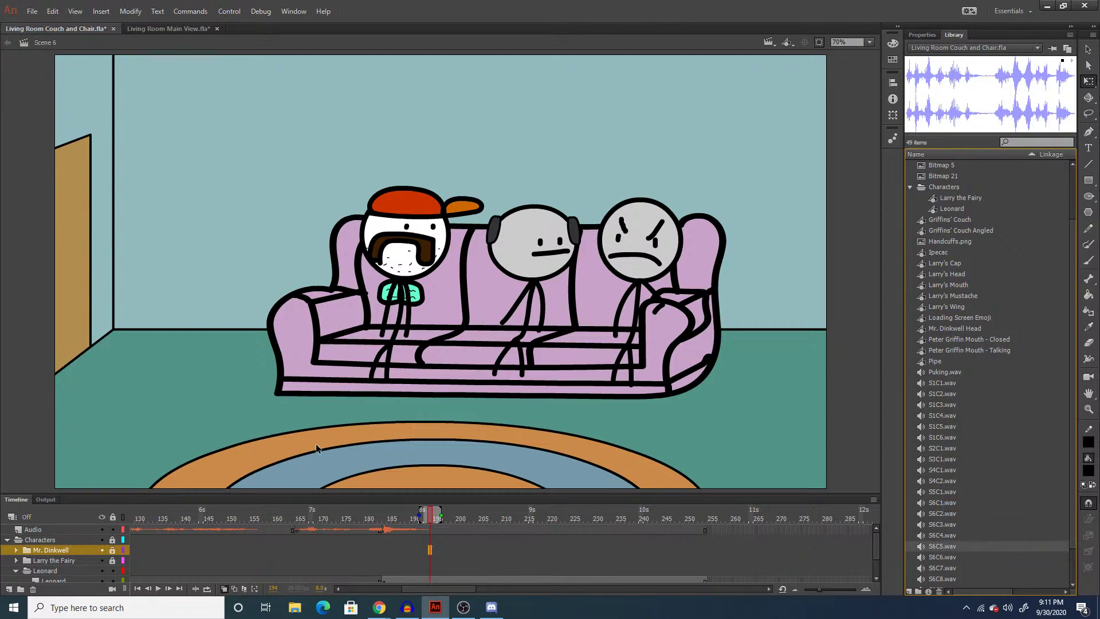
click(461, 530)
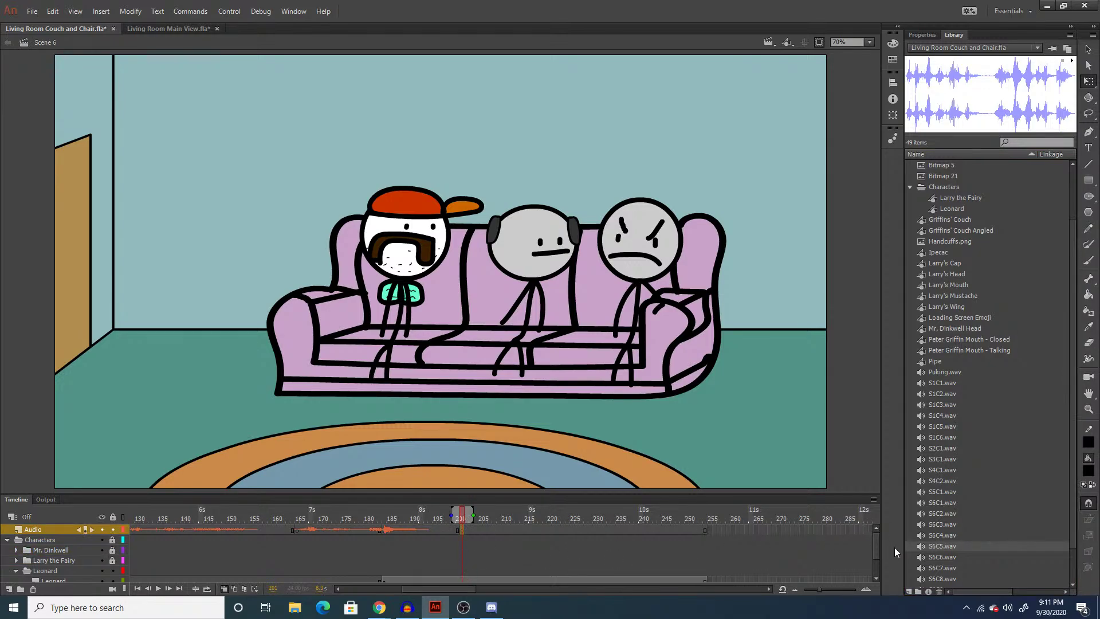
click(924, 545)
drag(609, 401, 610, 403)
Extend the frames of all layers to frame 315 so the scene covers the whole S6C5 line.
drag(743, 529, 850, 597)
key(F5)
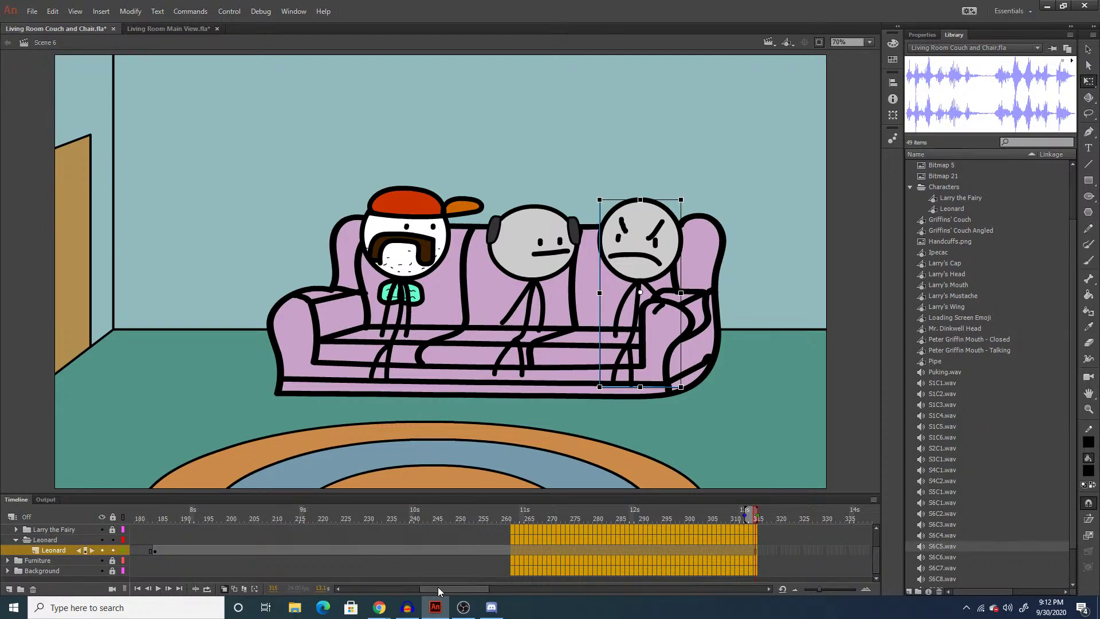
drag(438, 589, 430, 589)
scroll(401, 571, up, 2)
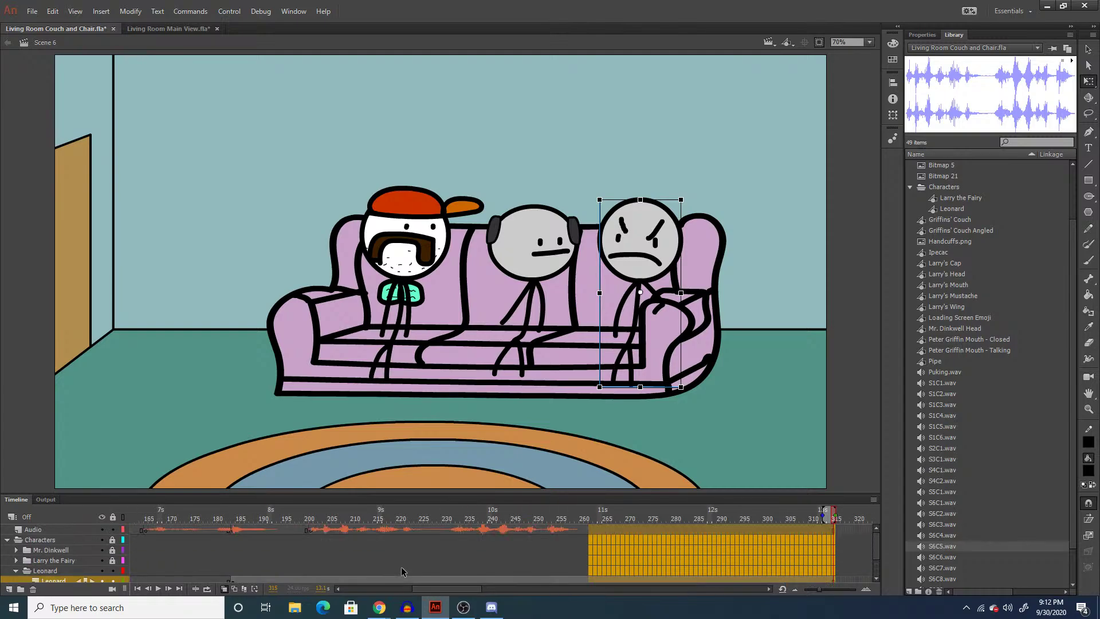
Insert a keyframe on the Leonard layer at frame 202, where his voice line starts.
click(309, 565)
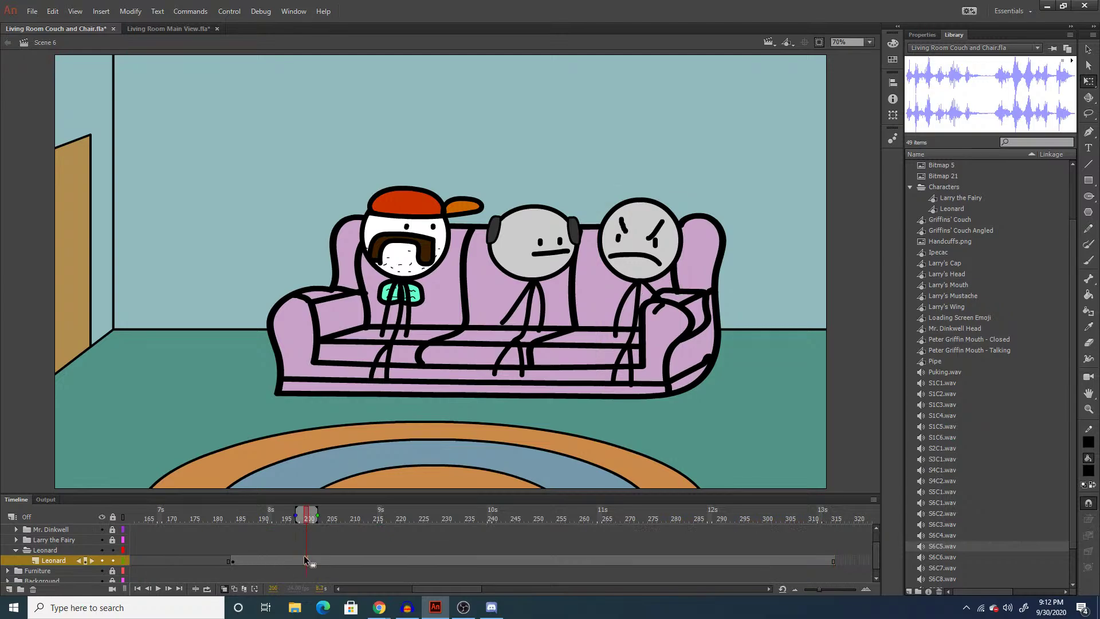
click(309, 580)
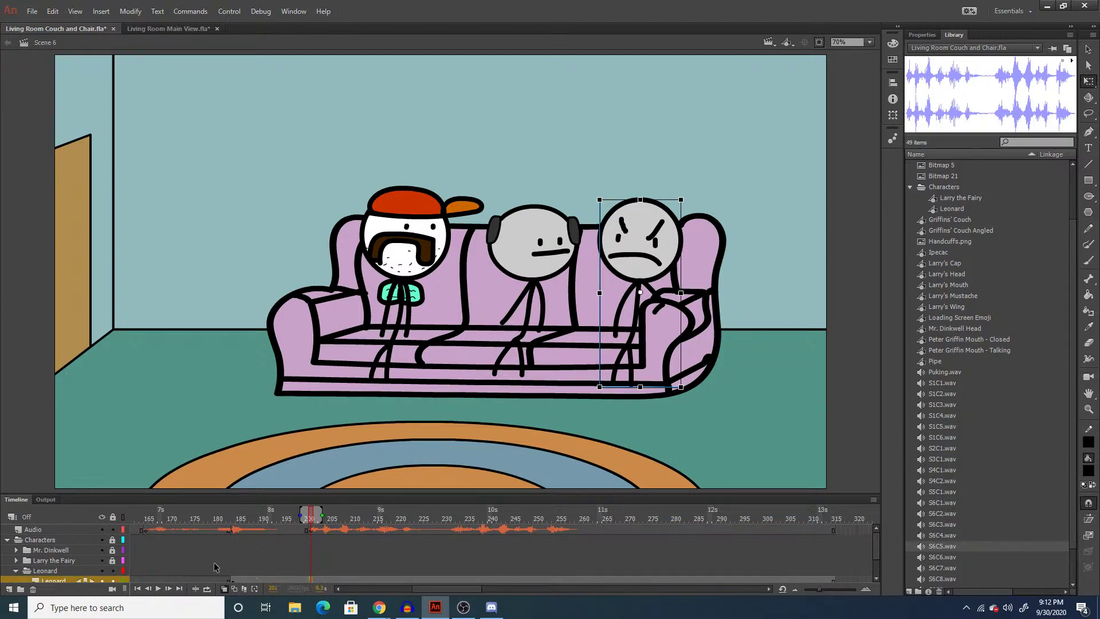
drag(221, 570, 262, 572)
click(265, 571)
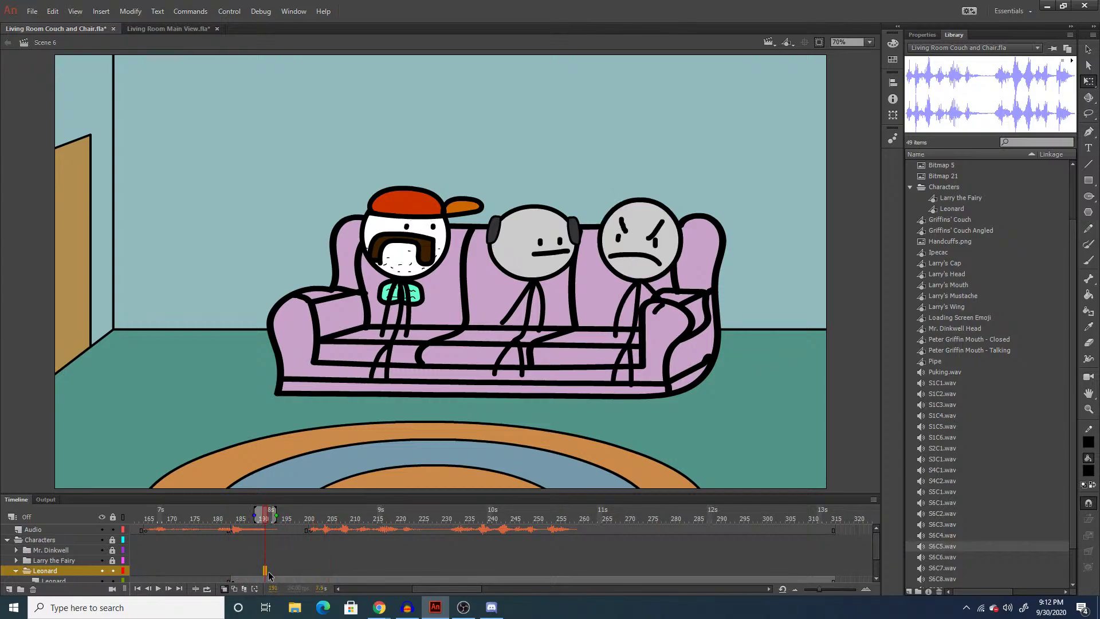
scroll(293, 567, down, 2)
click(314, 561)
scroll(314, 560, up, 2)
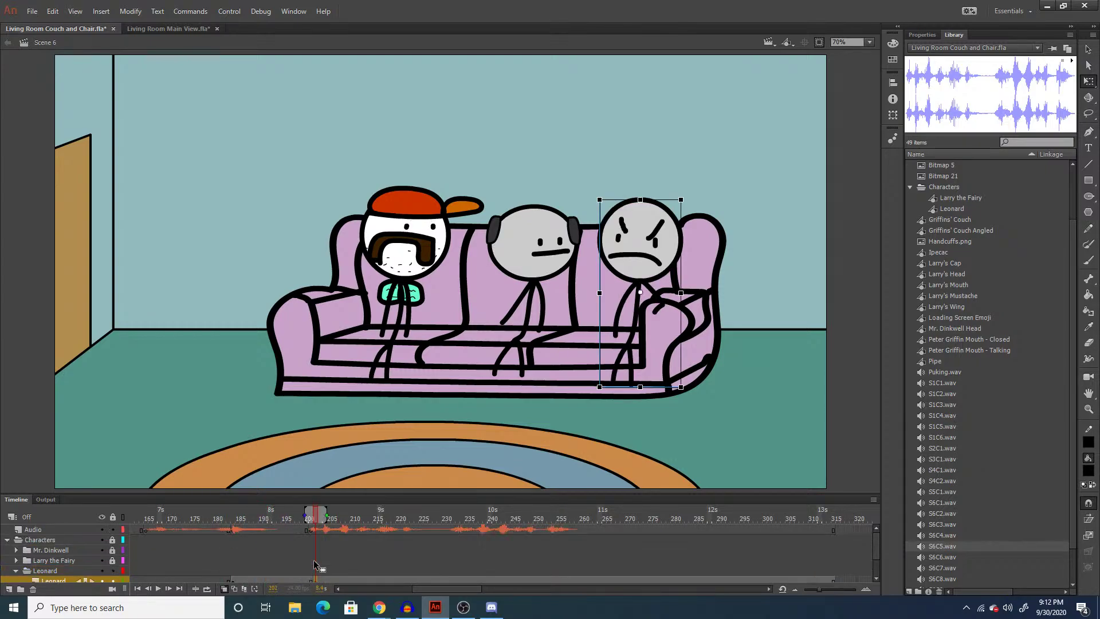
Break Leonard apart into separate shapes at this keyframe and delete his frowning mouth.
click(682, 240)
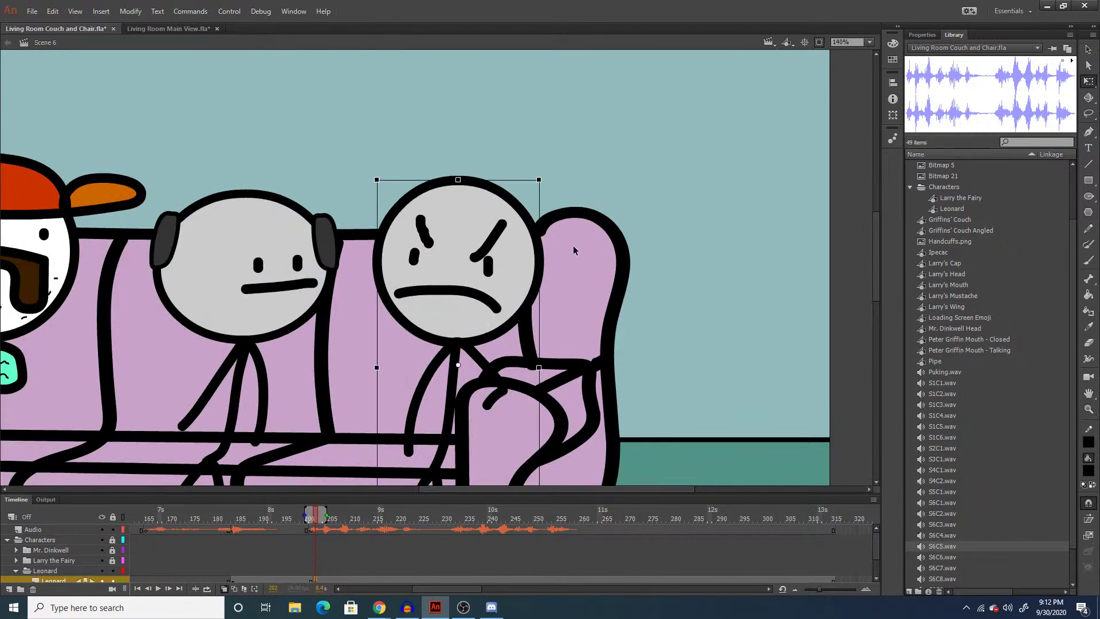
drag(576, 155, 467, 373)
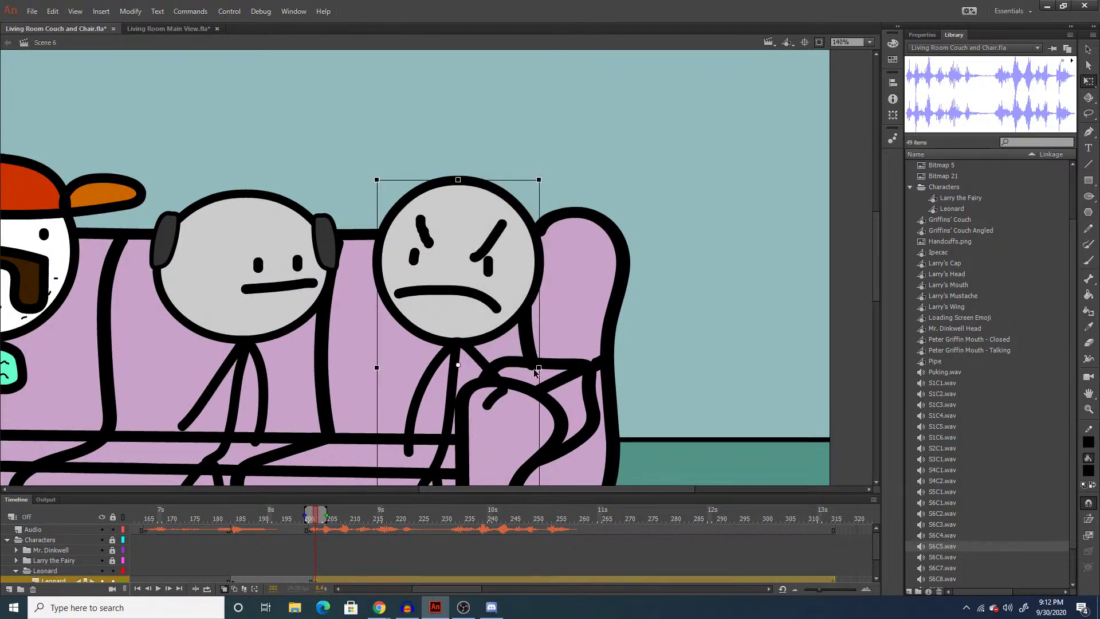
click(617, 318)
click(502, 236)
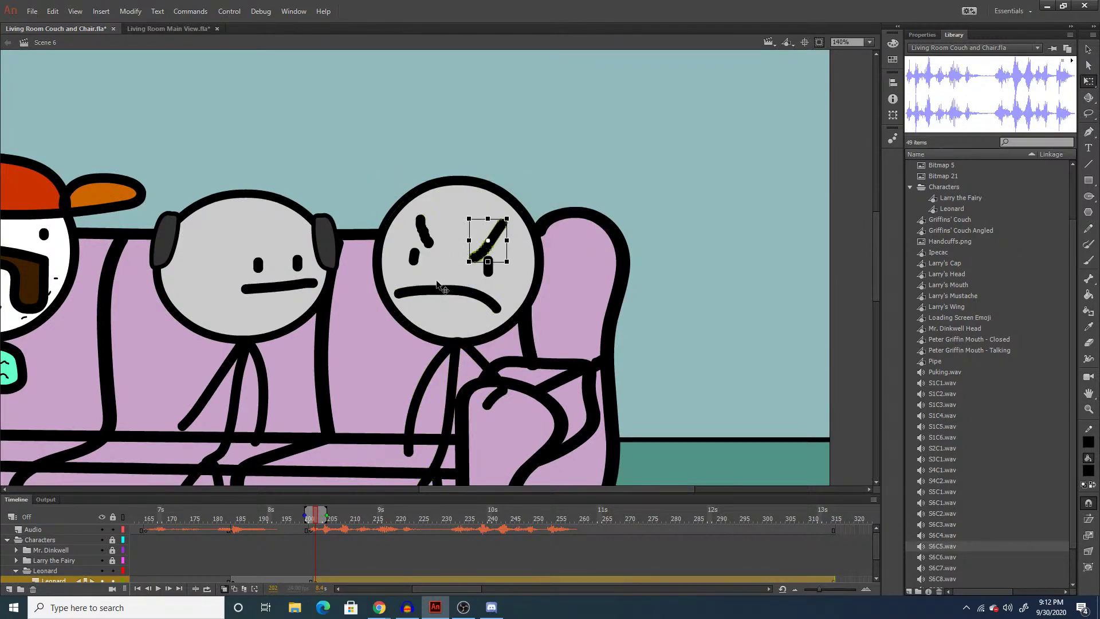
click(437, 289)
key(ctrl+z)
key(b)
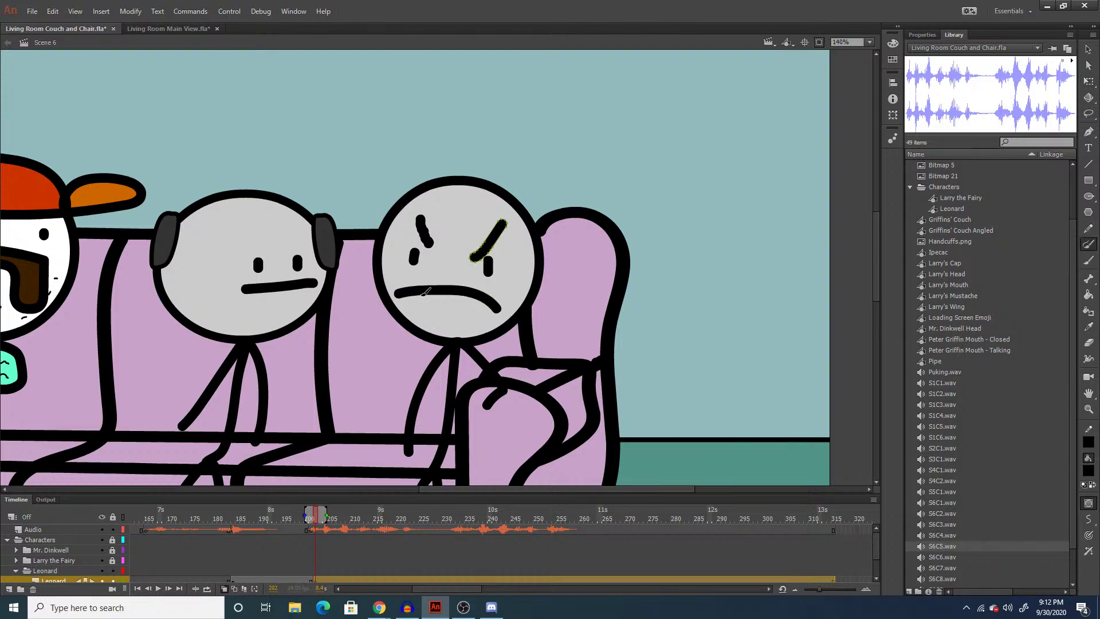
key(q)
click(448, 298)
key(Delete)
click(450, 299)
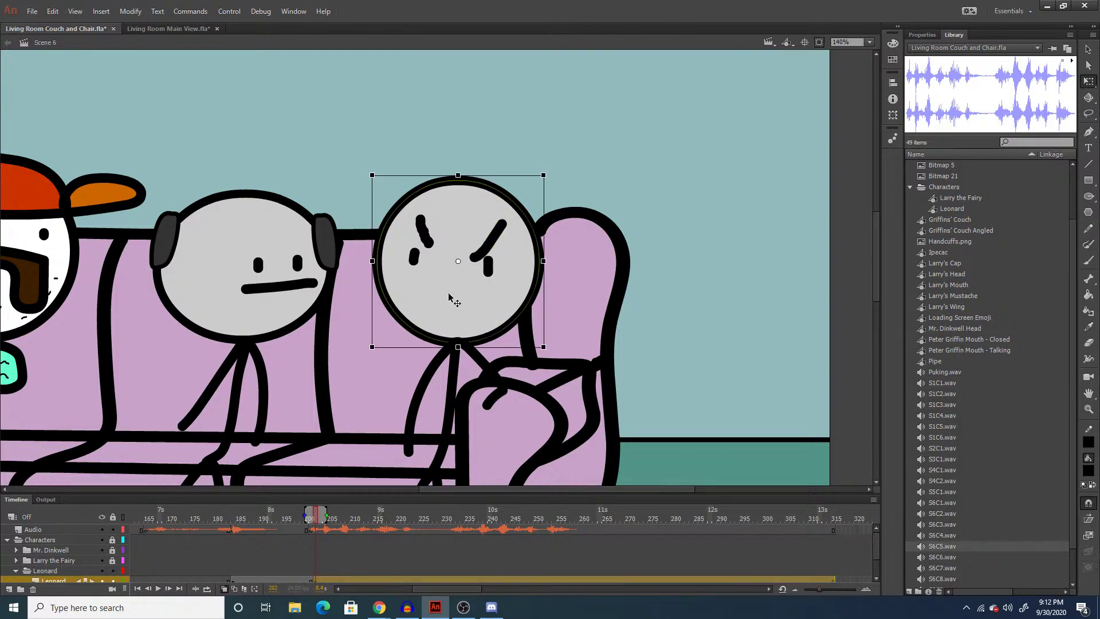
click(694, 310)
drag(494, 246, 571, 267)
key(ctrl+z)
key(b)
drag(399, 274, 493, 278)
key(ctrl+z)
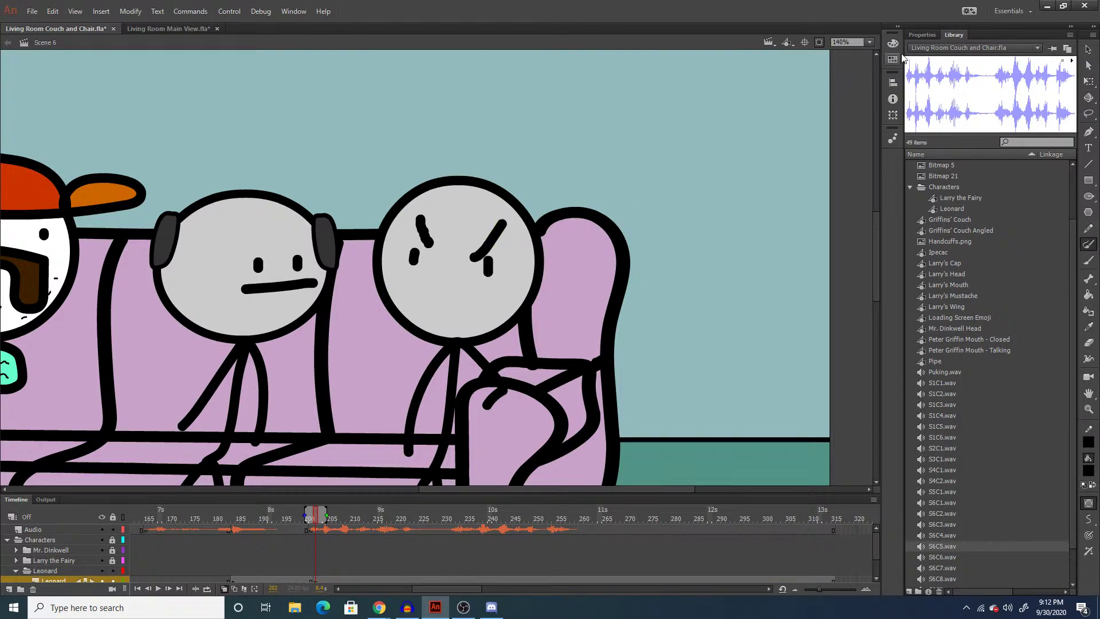
Set the Paint Brush stroke size to 12 and delete both of Leonard's eyebrows.
click(921, 35)
click(1036, 136)
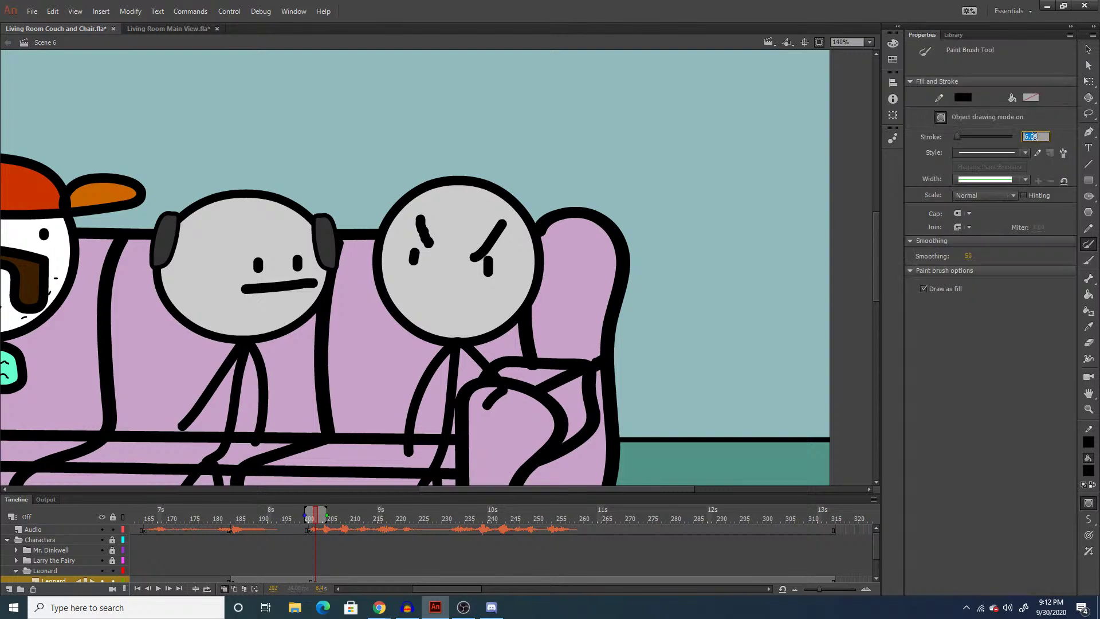
text(1)
key(Return)
key(v)
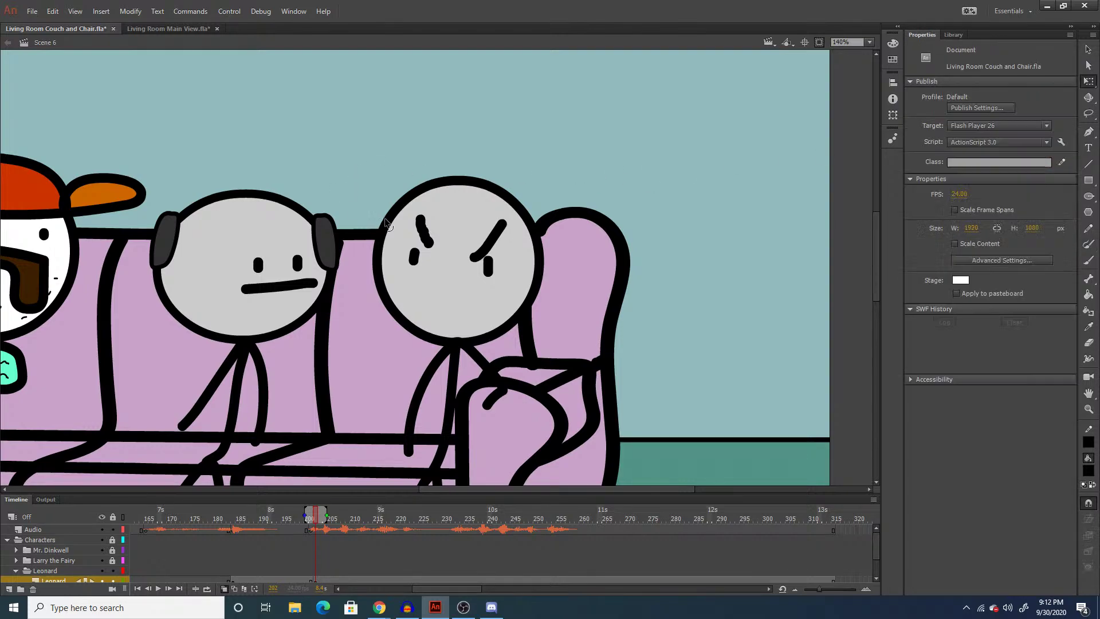
click(423, 228)
key(Delete)
click(486, 243)
key(Delete)
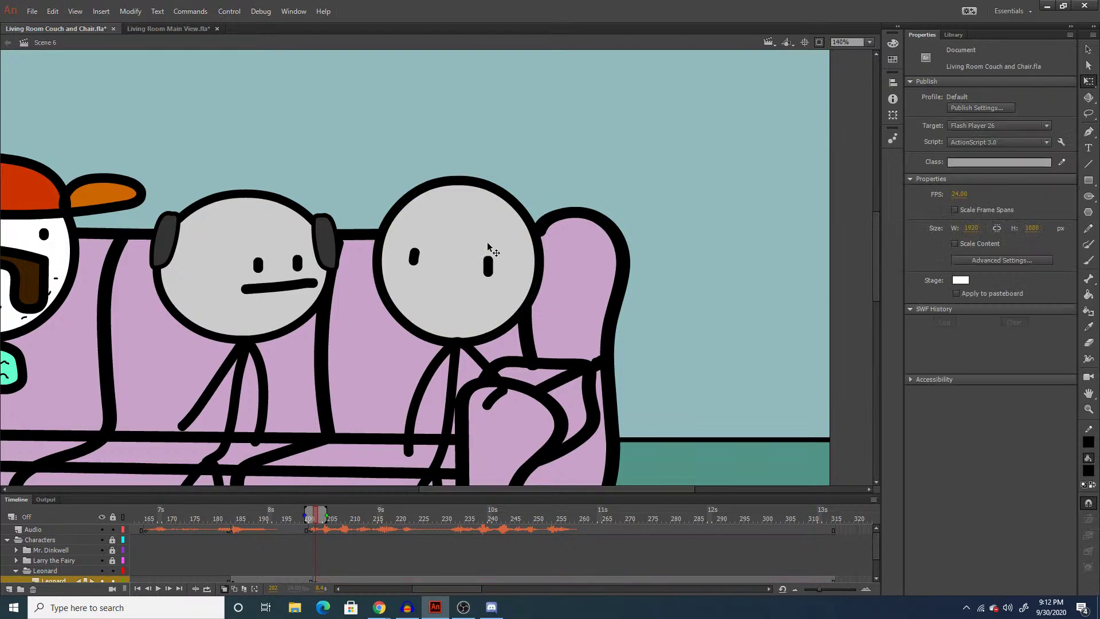
Paint two short angry eyebrows and the outline of a wide open mouth on Leonard's face.
key(y)
drag(498, 239, 481, 250)
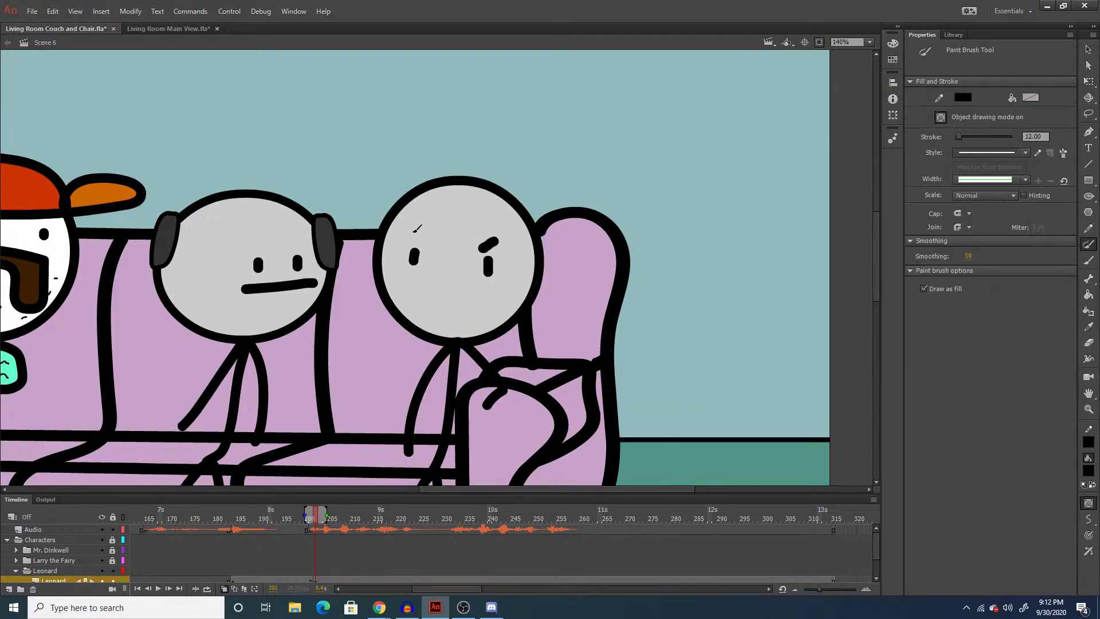
mouse_move(412, 229)
mouse_down()
mouse_move(487, 308)
mouse_move(408, 309)
mouse_move(396, 295)
mouse_move(418, 274)
mouse_up()
Fill the inside of Leonard's open mouth outline with black and return to the scene.
key(v)
double_click(425, 281)
key(k)
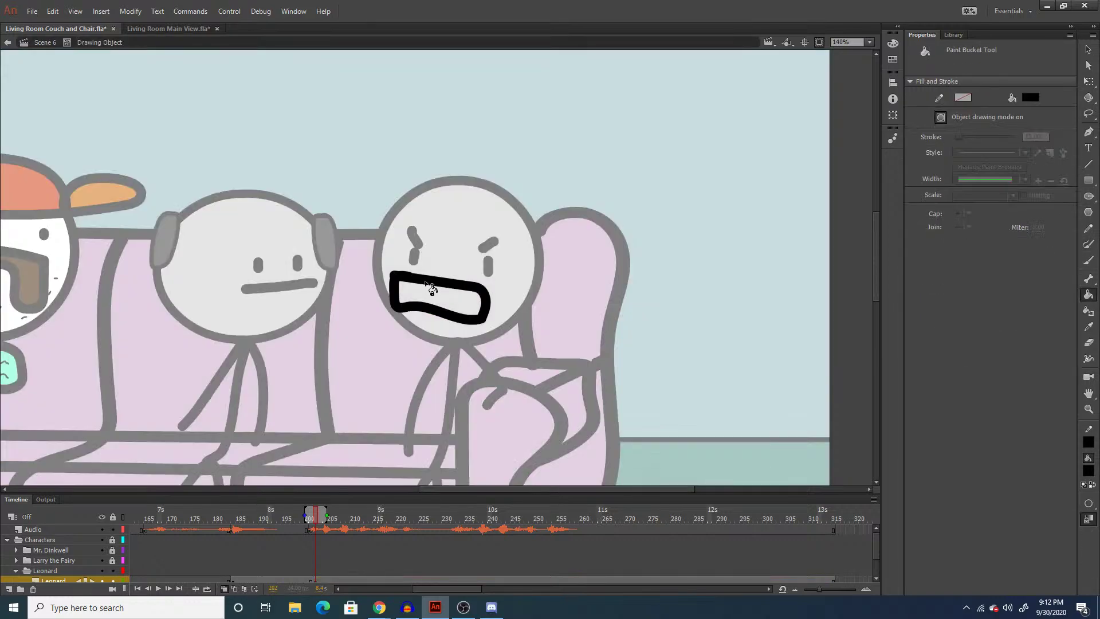
click(432, 288)
key(q)
double_click(572, 199)
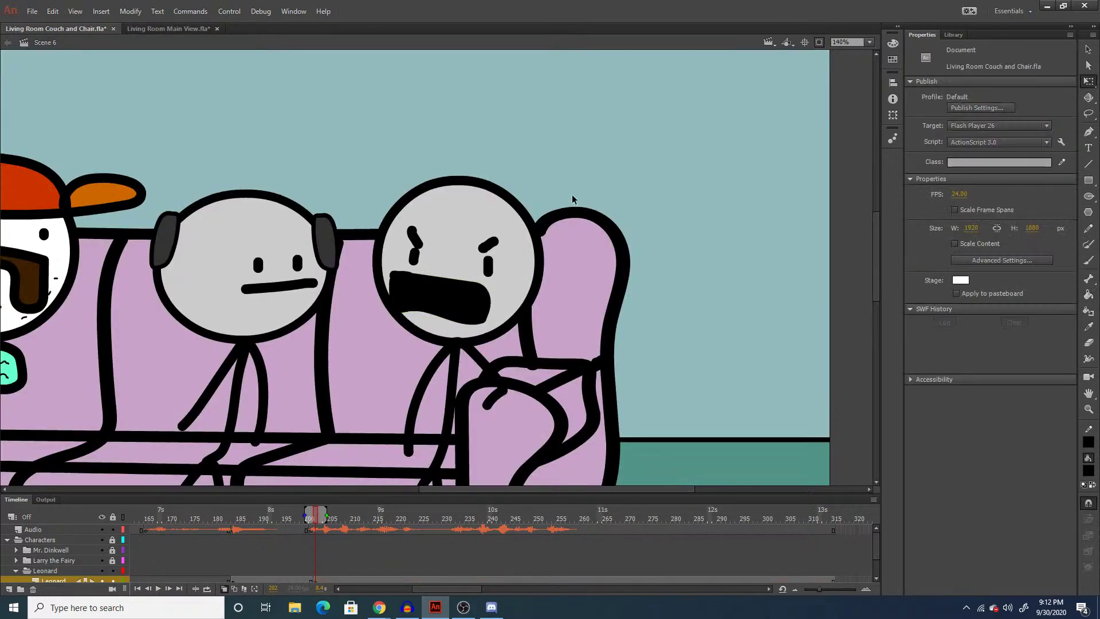
Nudge Leonard's whole head up slightly at frame 202, and back down on the following frame.
drag(557, 177, 353, 346)
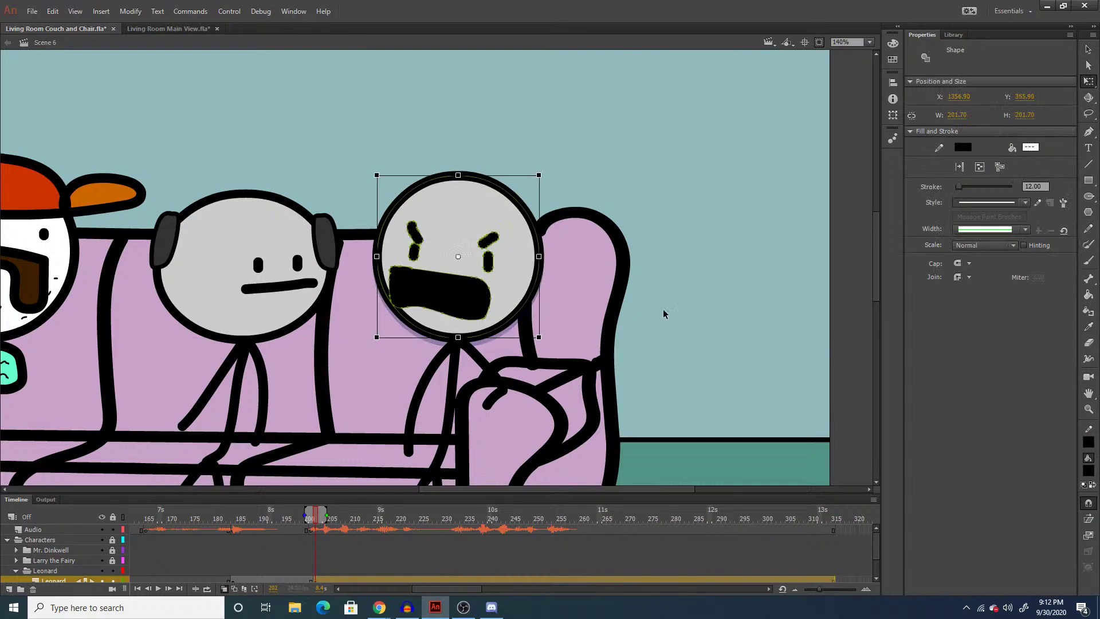
key(.)
drag(582, 160, 418, 272)
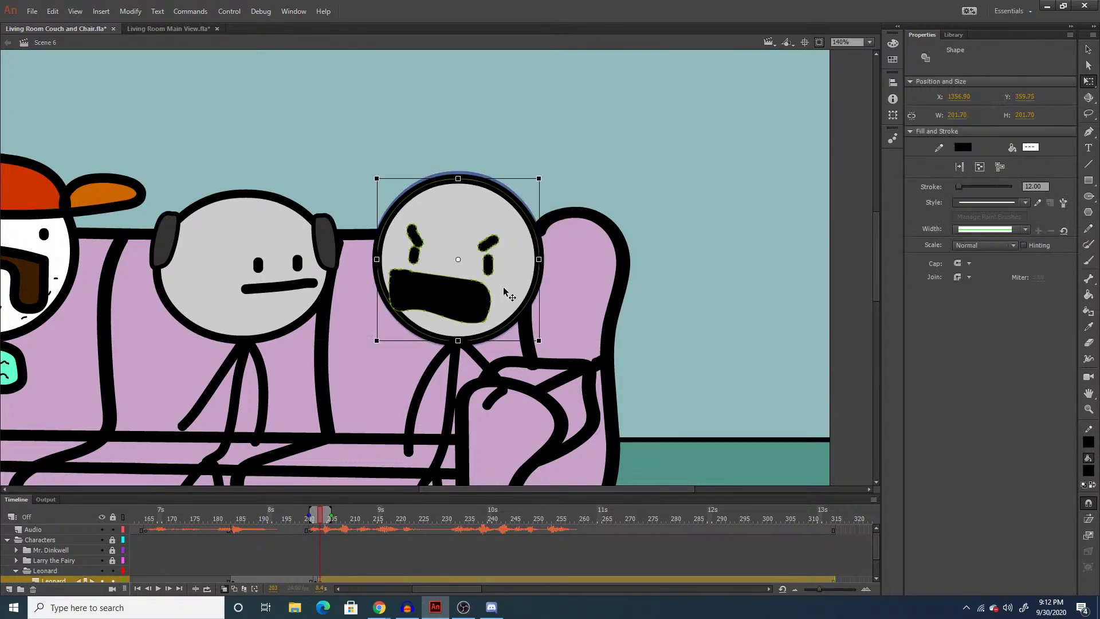
key(ctrl+shift+a)
Insert a keyframe on the Leonard layer at frame 212 and delete both of his arms there.
click(371, 564)
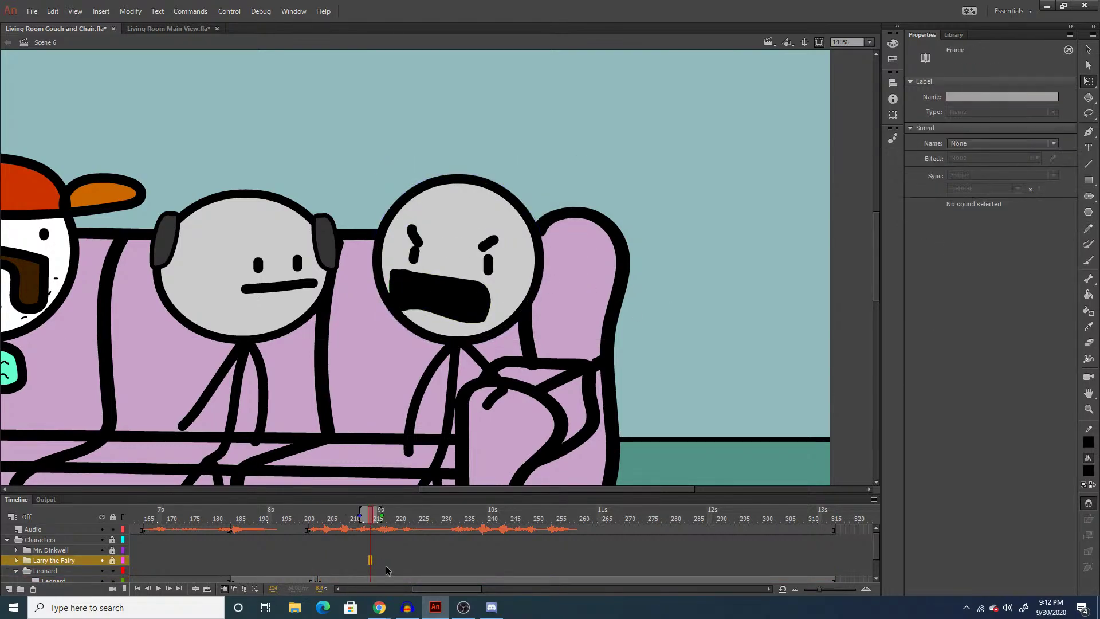
click(444, 581)
click(369, 580)
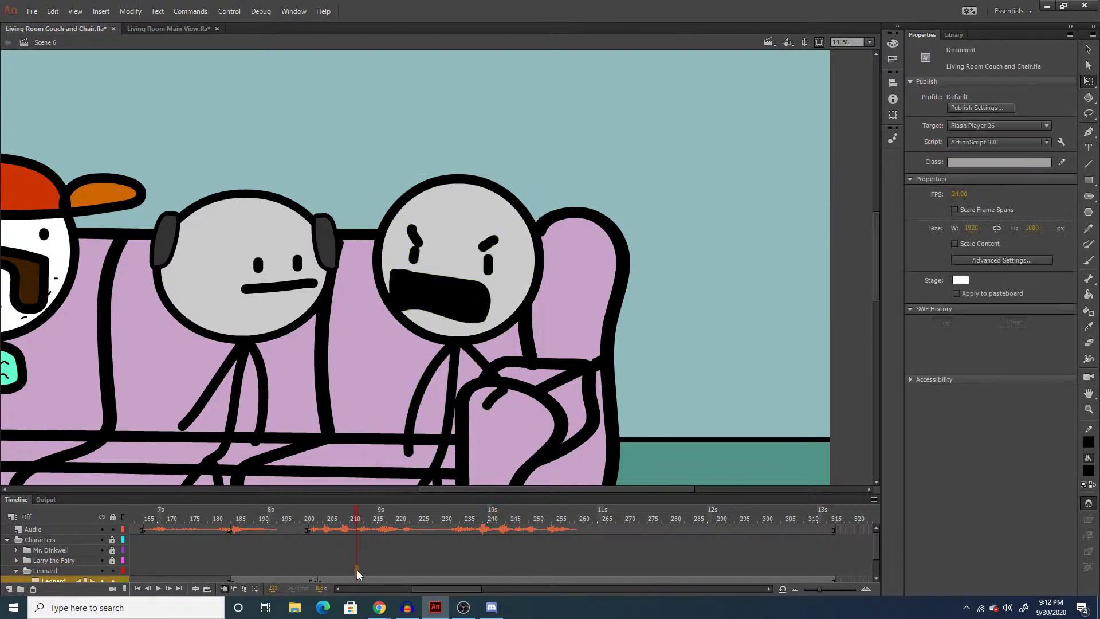
click(360, 580)
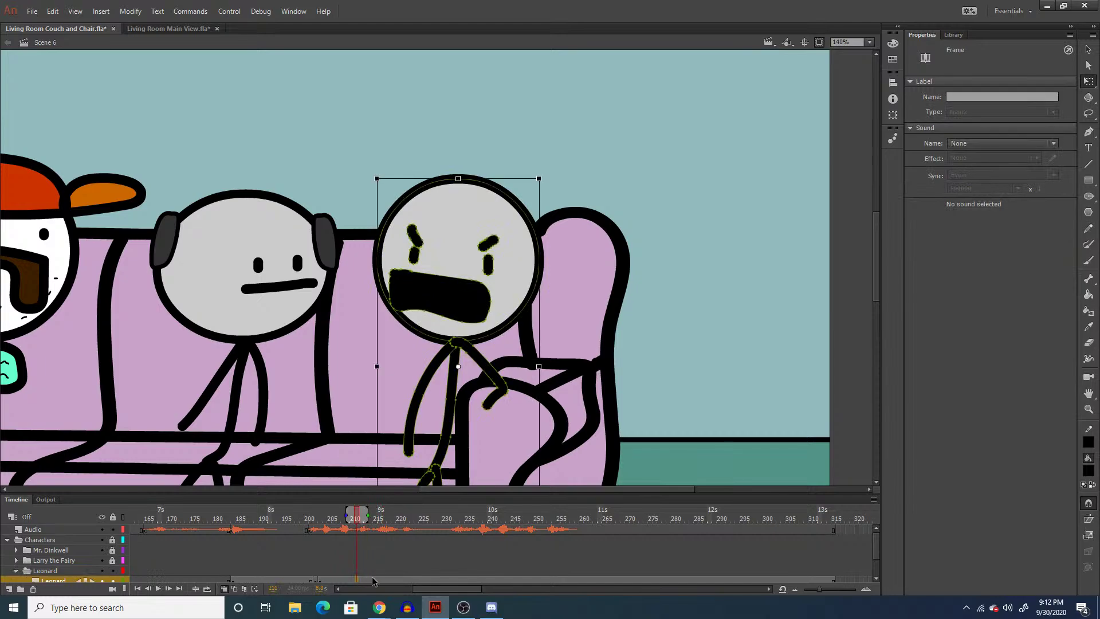
click(360, 580)
click(453, 436)
key(Delete)
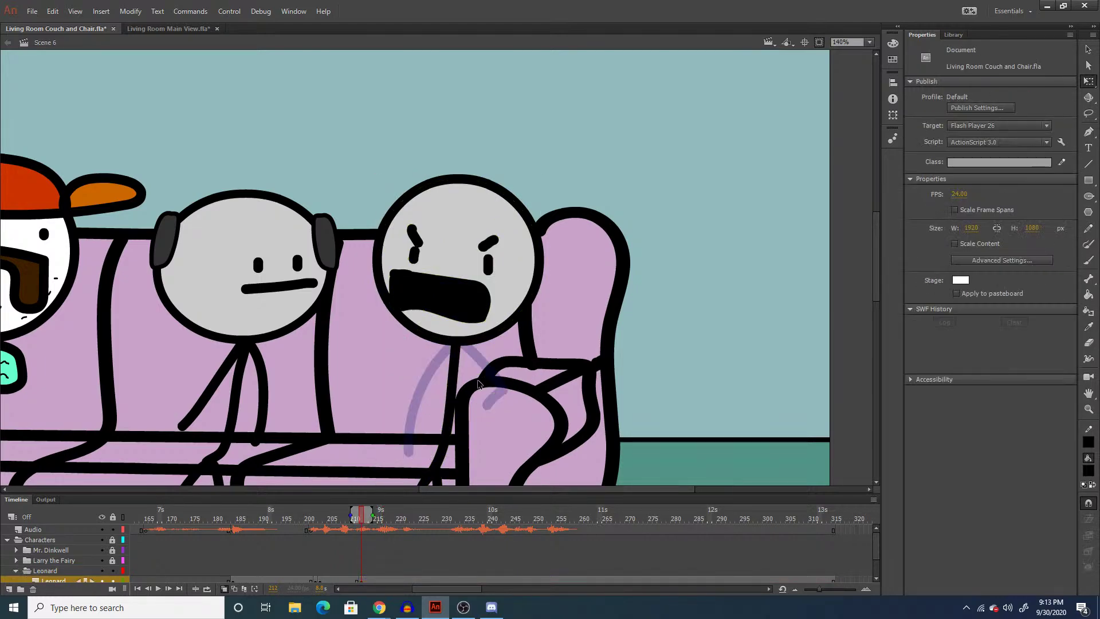
Paint two new arms for Leonard reaching down and outward from his neck, with the hands bent outward.
key(y)
drag(450, 345, 395, 405)
drag(459, 347, 491, 396)
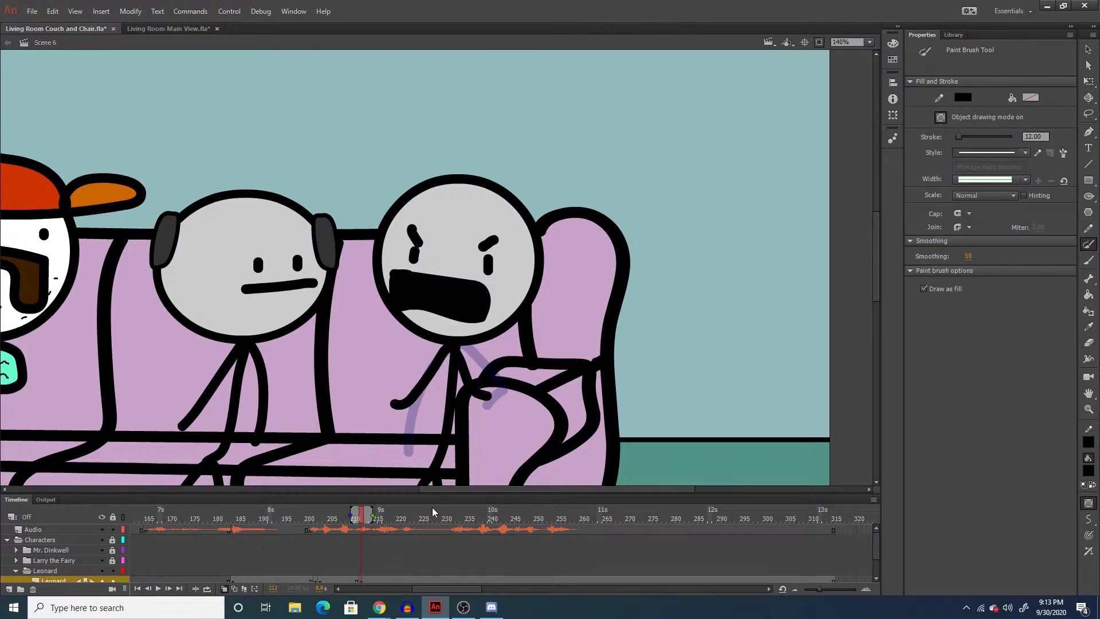
Insert a keyframe on the Leonard layer at frame 216 and remove the bent arms.
click(379, 580)
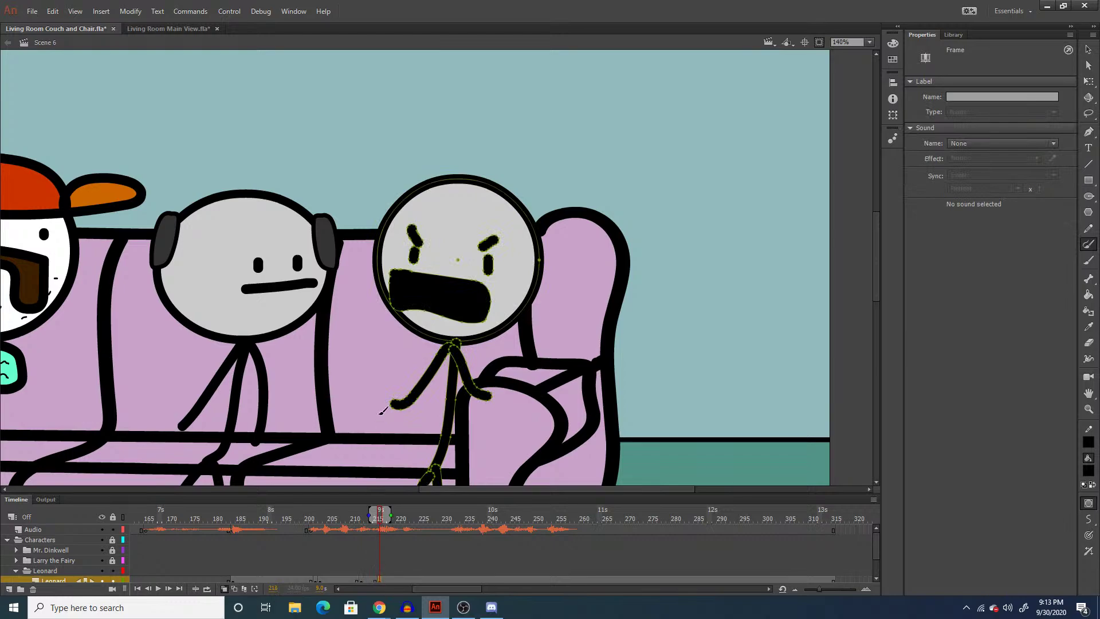
key(q)
key(Delete)
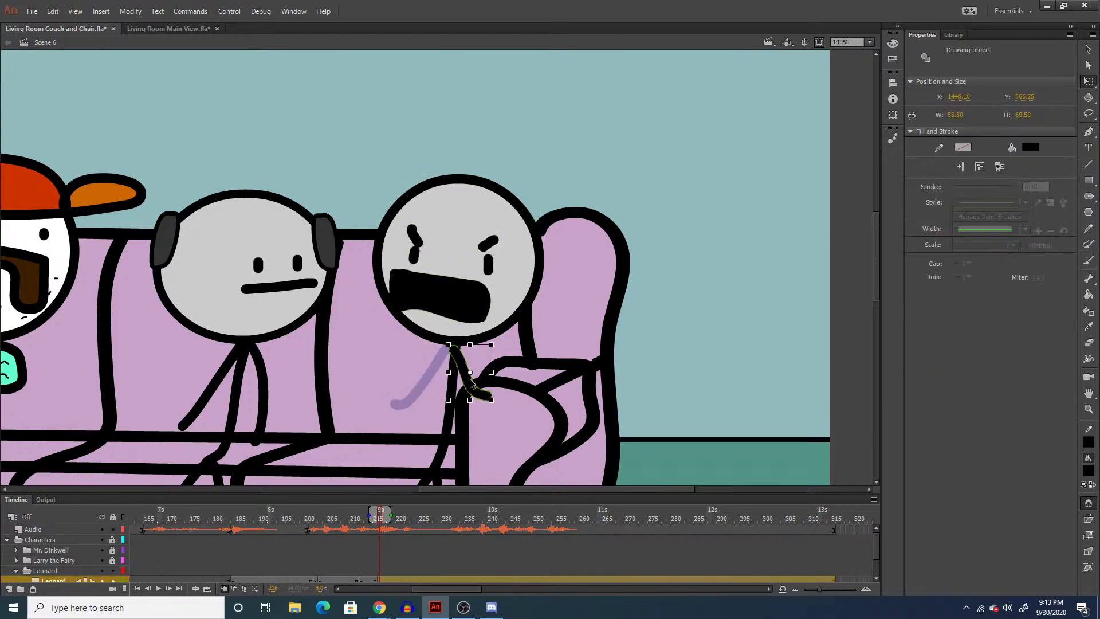
Paint Leonard's arms thrown up, one raised beside his head and the other stretched over the couch's armrest side.
key(y)
drag(455, 342, 372, 200)
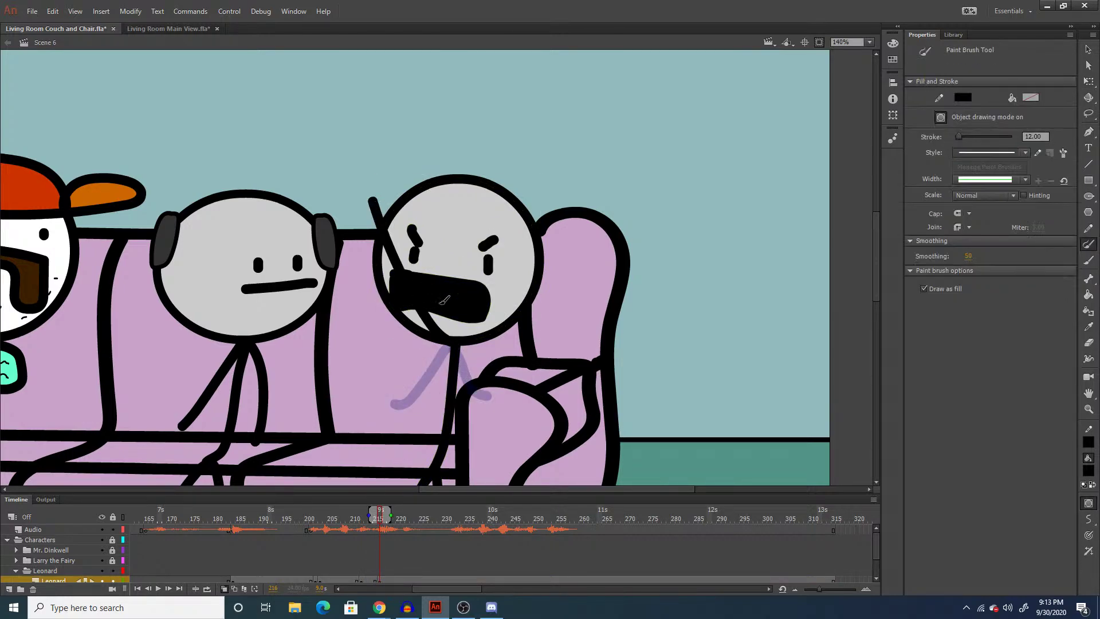
key(ctrl+z)
mouse_move(456, 345)
mouse_down()
mouse_move(378, 324)
mouse_move(351, 213)
mouse_up()
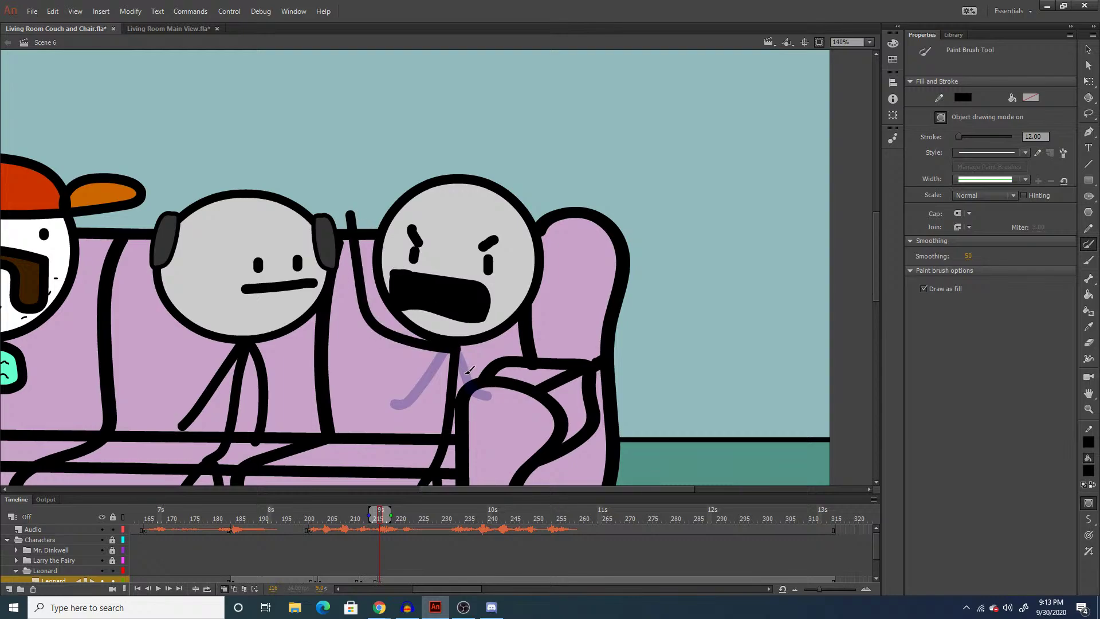
drag(458, 342, 567, 284)
Play the scene from frame 194 to check Leonard's arm movements against the voice line.
click(296, 551)
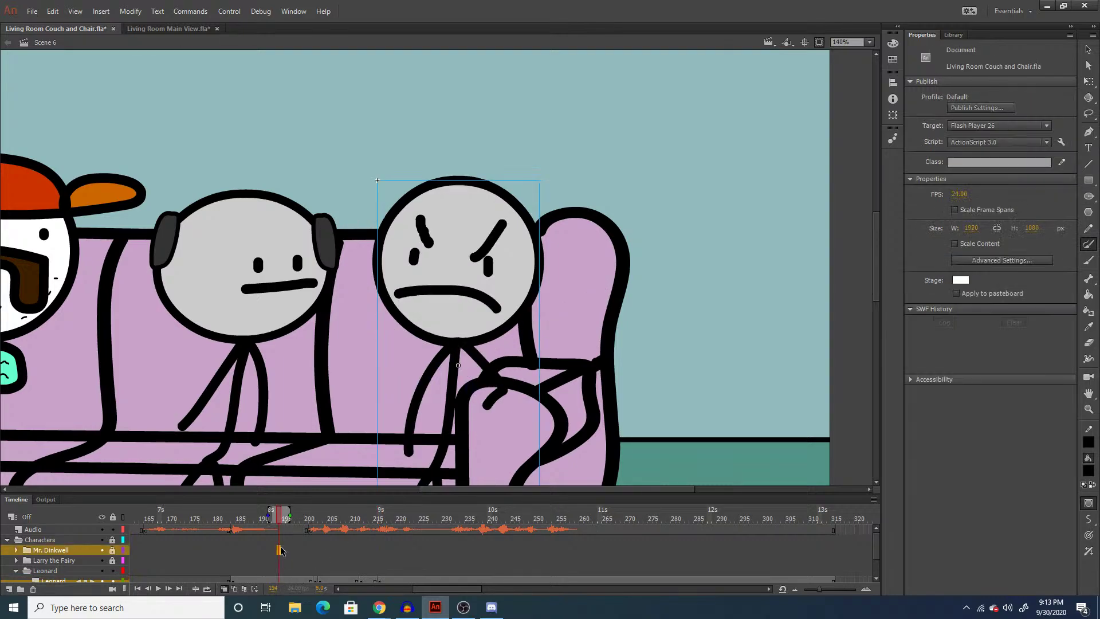
key(Return)
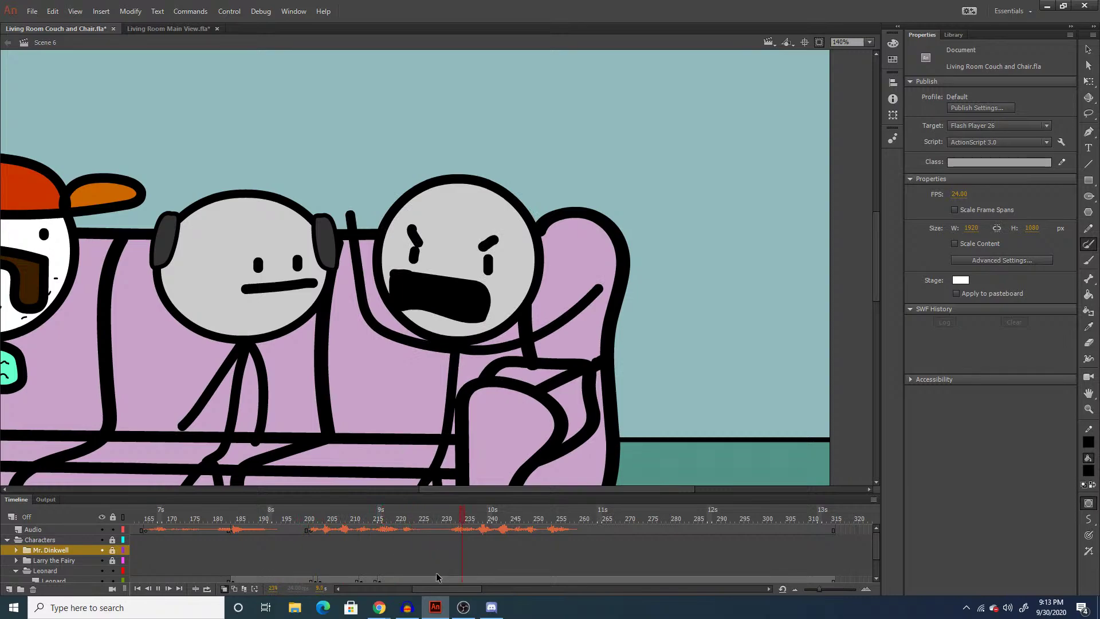
click(434, 570)
Insert a keyframe on the Leonard layer at frame 224 and delete both raised arms.
click(413, 581)
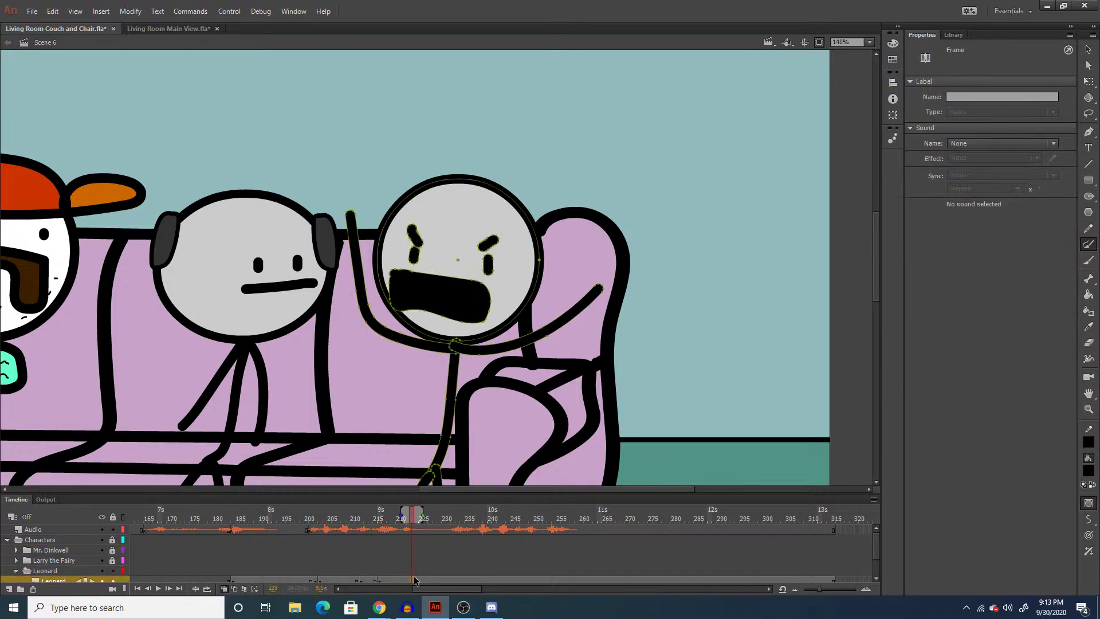
click(417, 580)
key(q)
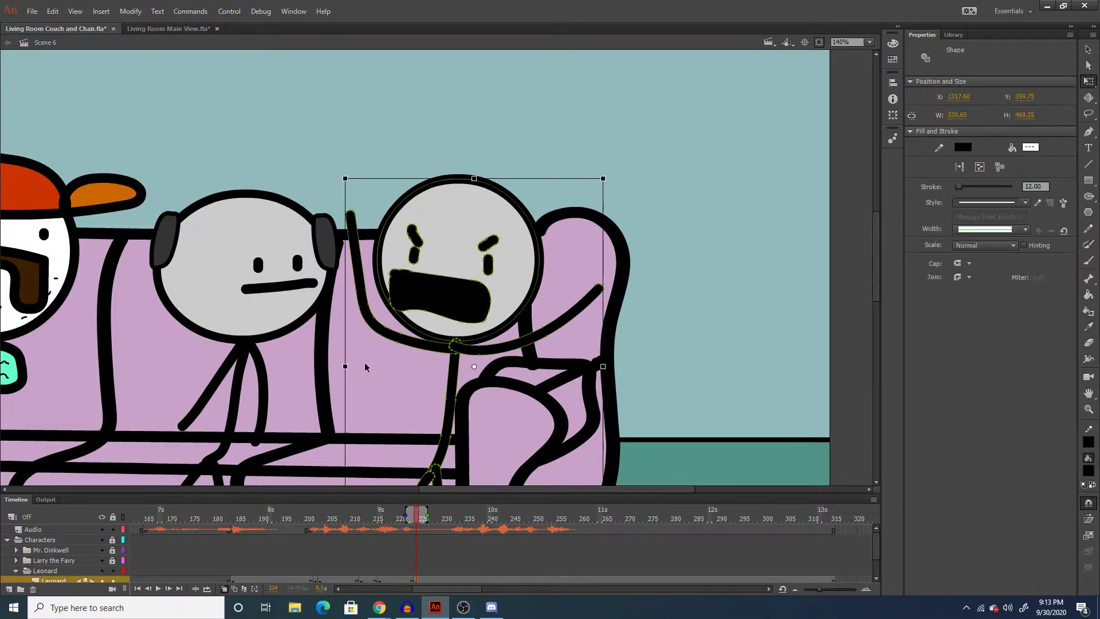
click(372, 338)
key(ctrl+z)
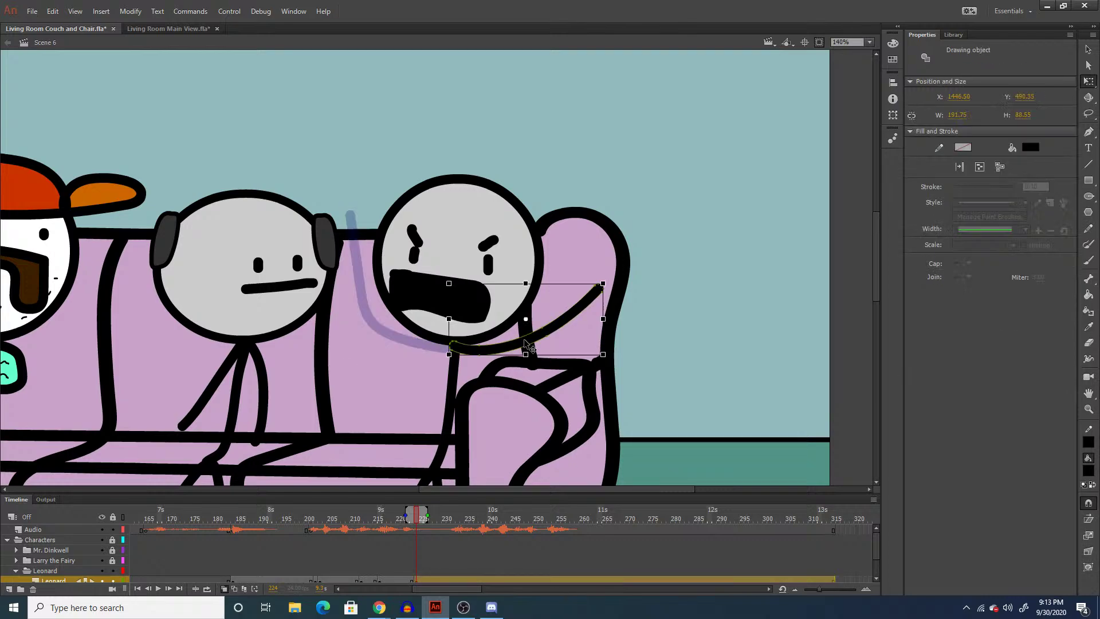
Paint Leonard's lowered arms, one resting on the couch armrest and the other hanging beside his body.
key(y)
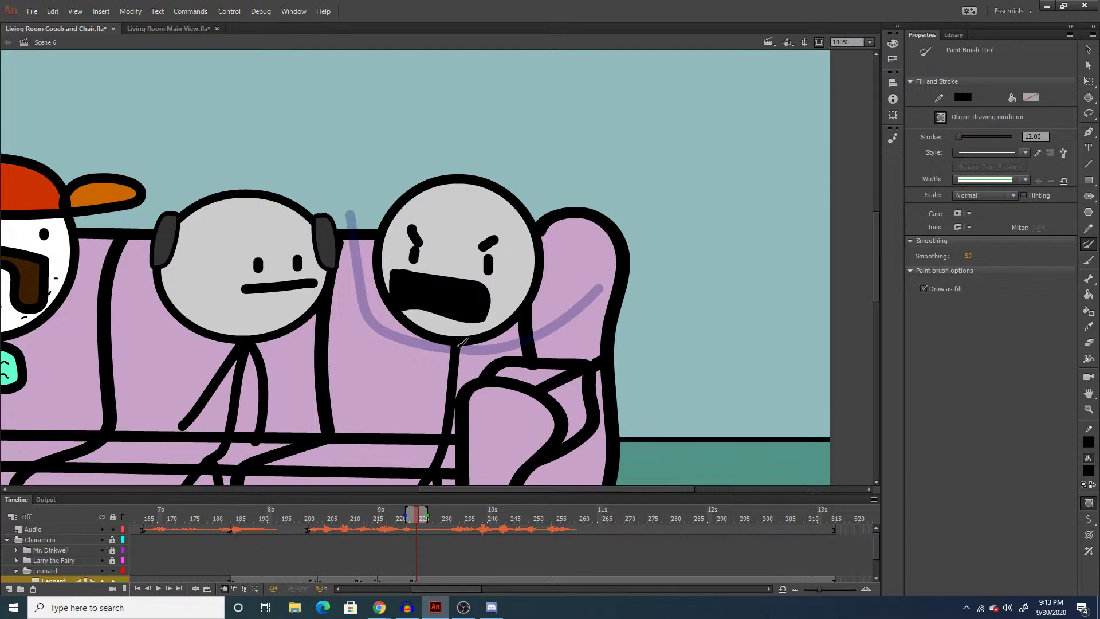
mouse_move(458, 344)
mouse_down()
mouse_move(493, 376)
mouse_move(478, 399)
mouse_up()
drag(450, 346, 414, 436)
key(ctrl+z)
mouse_move(457, 339)
mouse_down()
mouse_move(422, 393)
mouse_move(433, 410)
mouse_up()
key(ctrl+z)
drag(443, 351, 427, 417)
key(ctrl+z)
drag(453, 346, 436, 408)
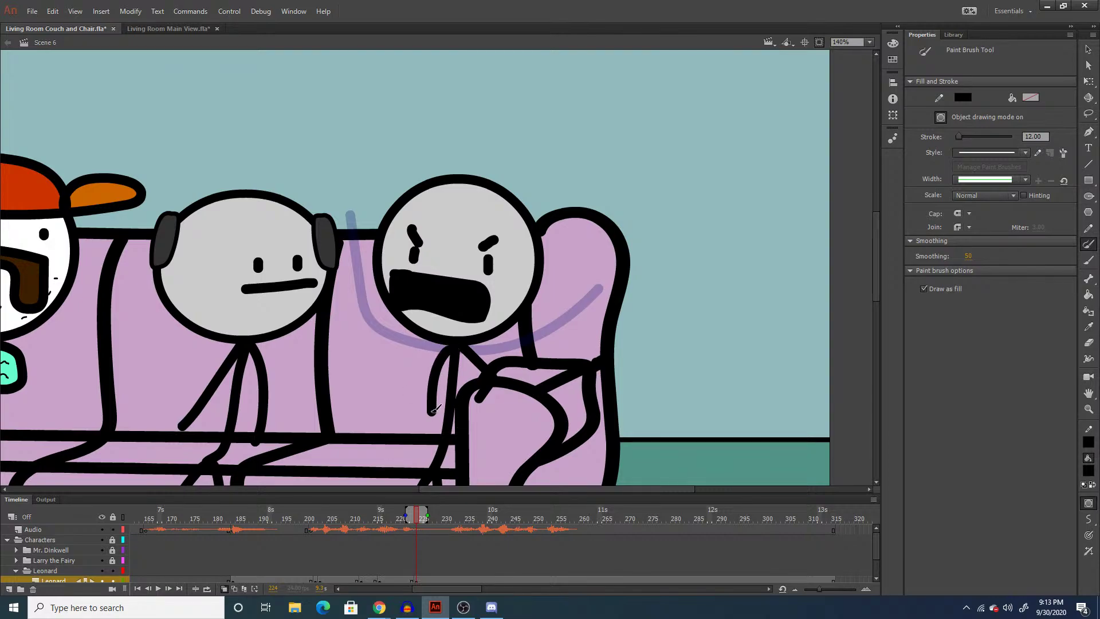
Play back the frames around the lowered arms to check the timing with the audio.
click(393, 571)
key(Return)
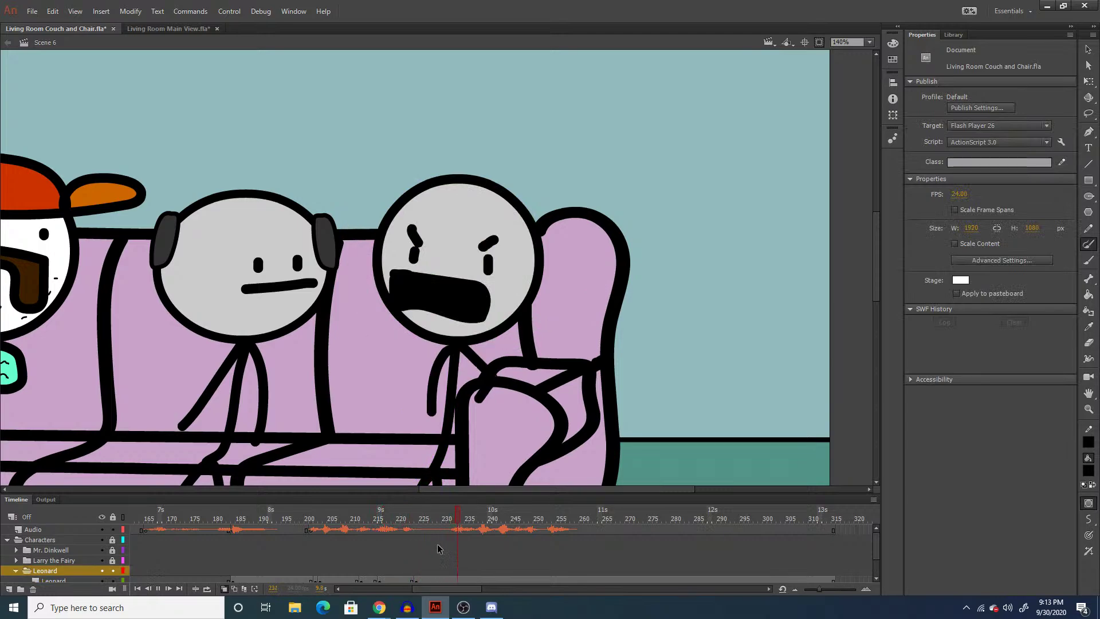
click(397, 570)
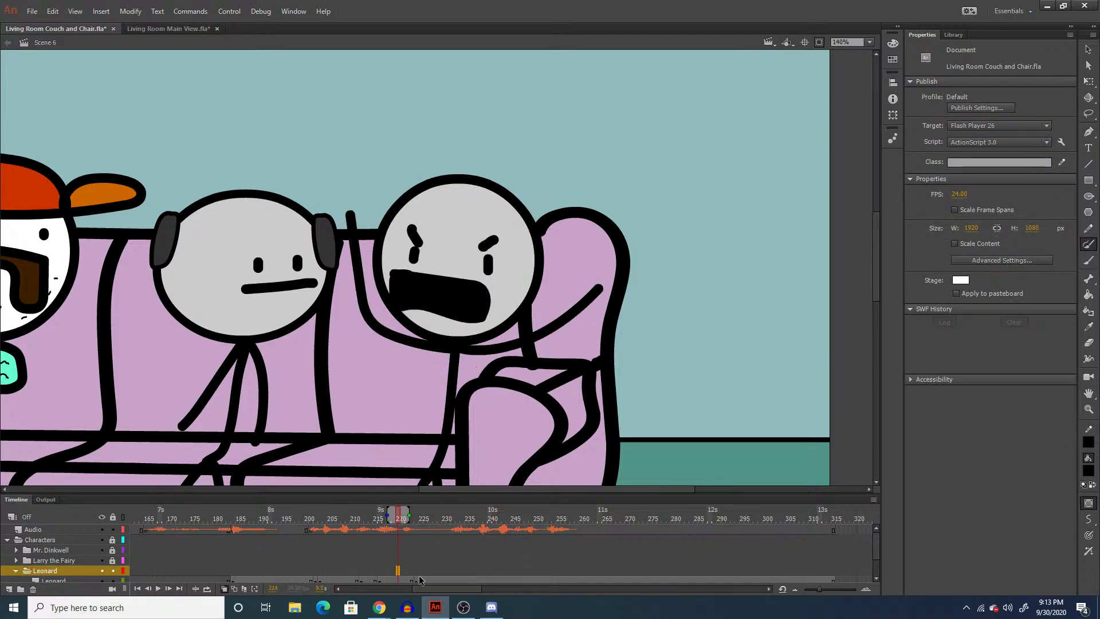
Replace Leonard's open mouth at frame 224 with a closed, nearly straight painted mouth line.
click(416, 582)
key(q)
click(630, 383)
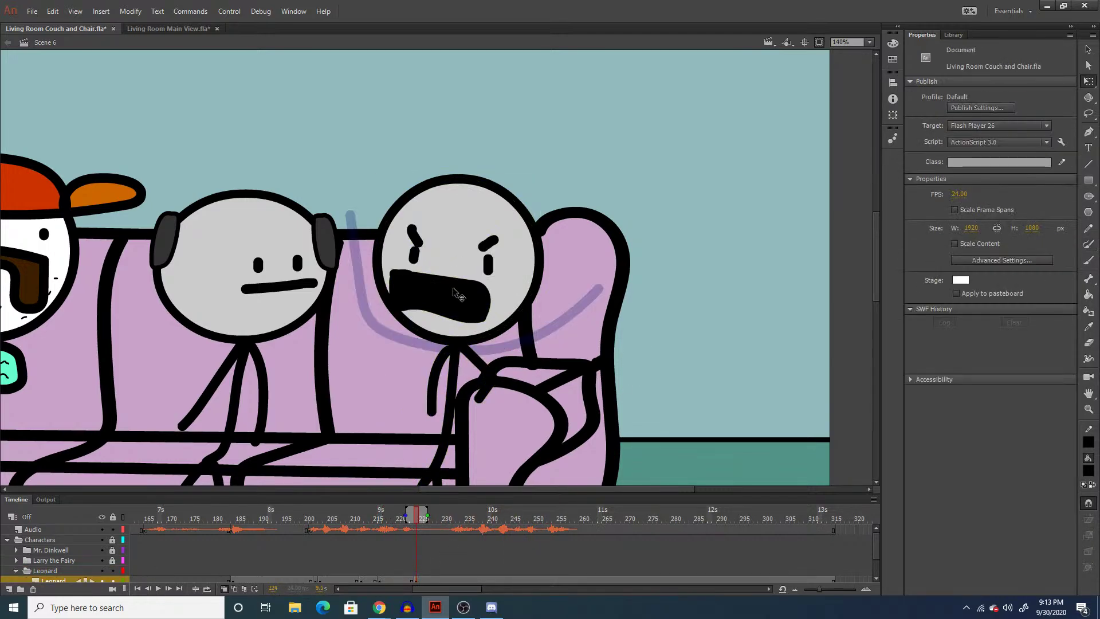
click(450, 291)
key(Delete)
key(y)
drag(401, 289, 489, 298)
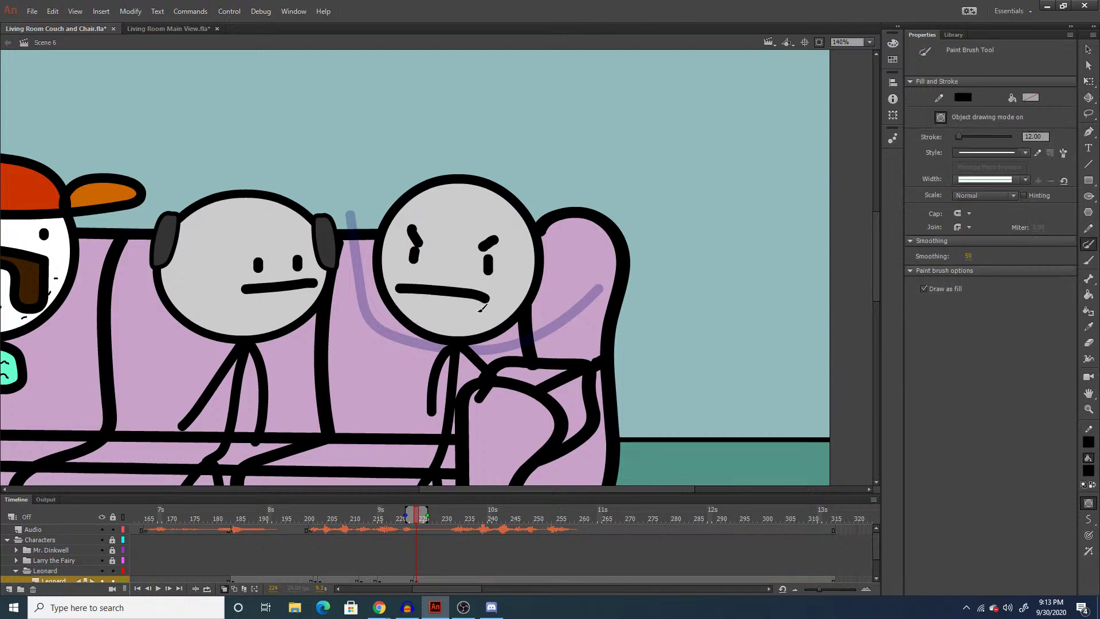
Insert a keyframe on the Leonard layer at frame 232, check its timing by playback, and delete his closed mouth there.
click(454, 580)
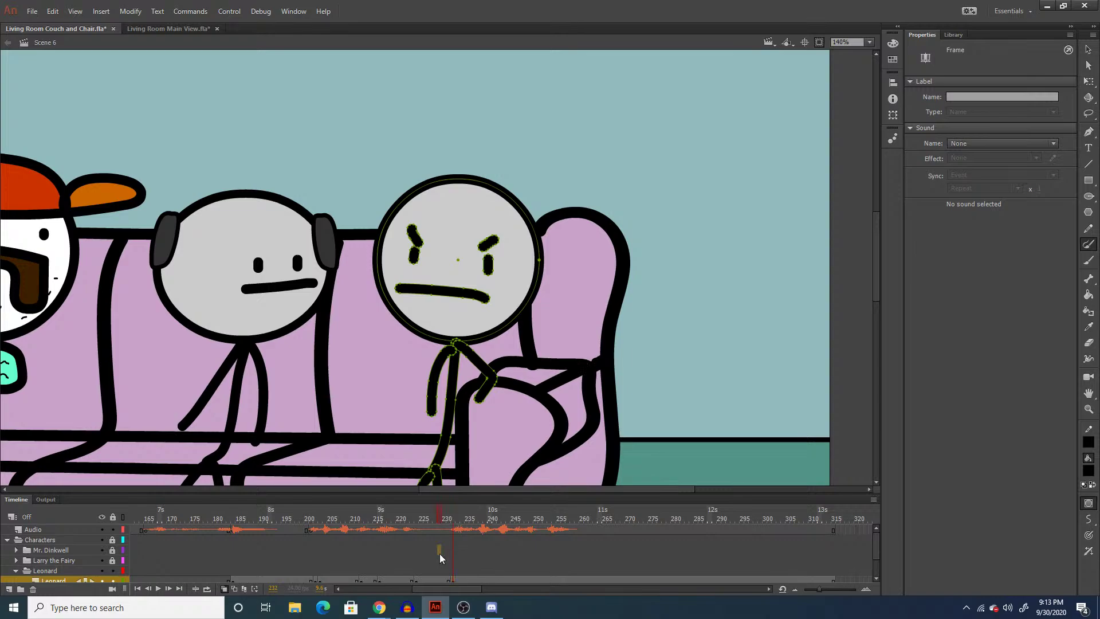
key(Return)
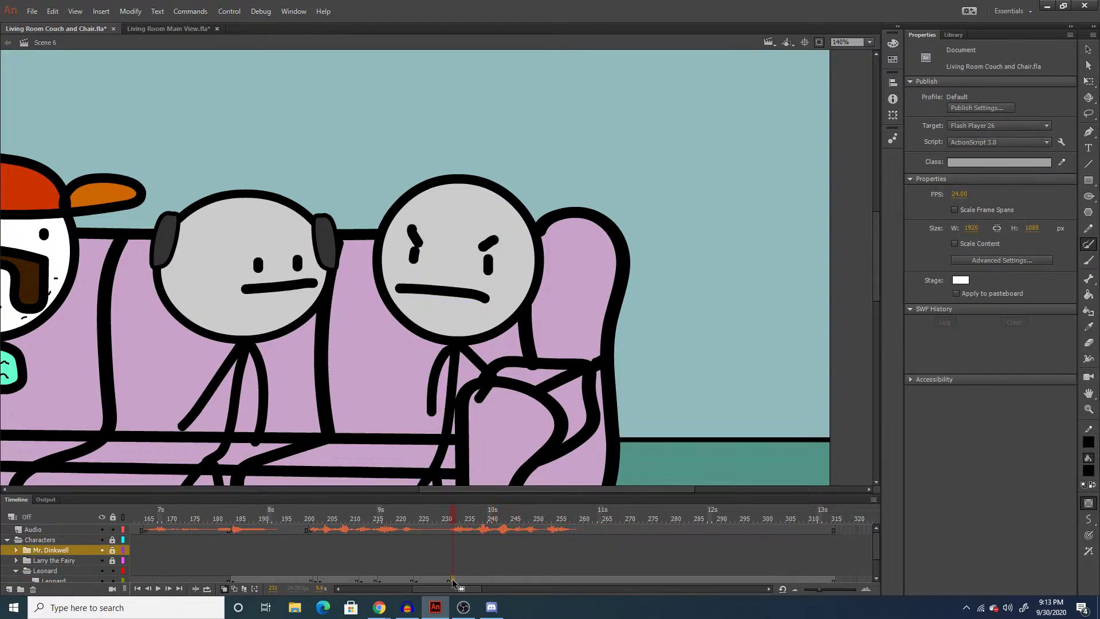
click(453, 581)
key(q)
click(637, 293)
click(479, 295)
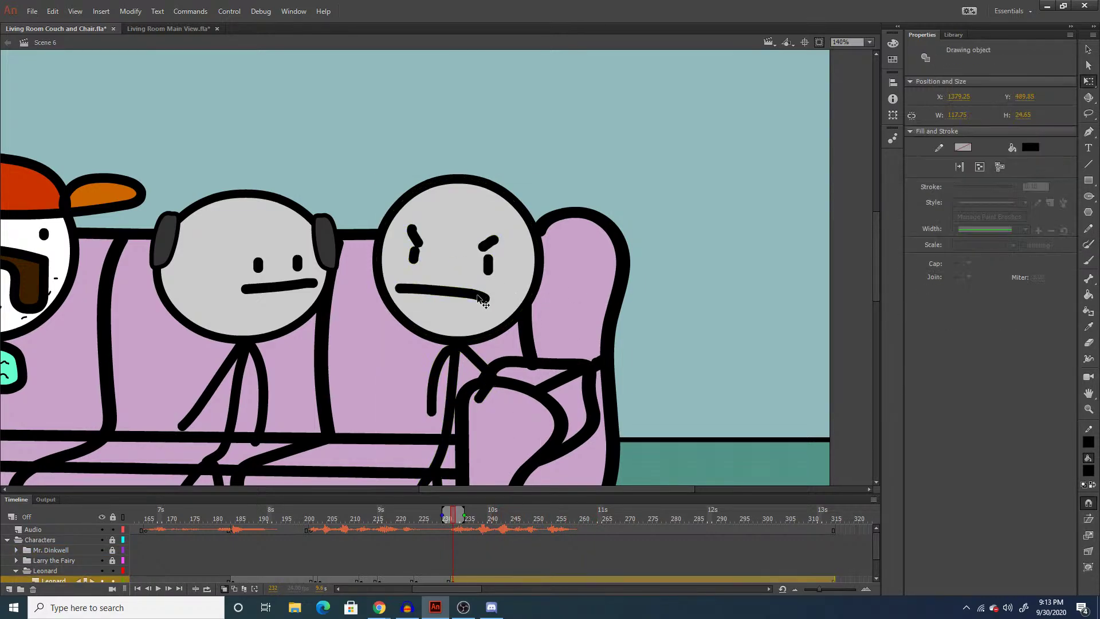
click(447, 274)
click(455, 295)
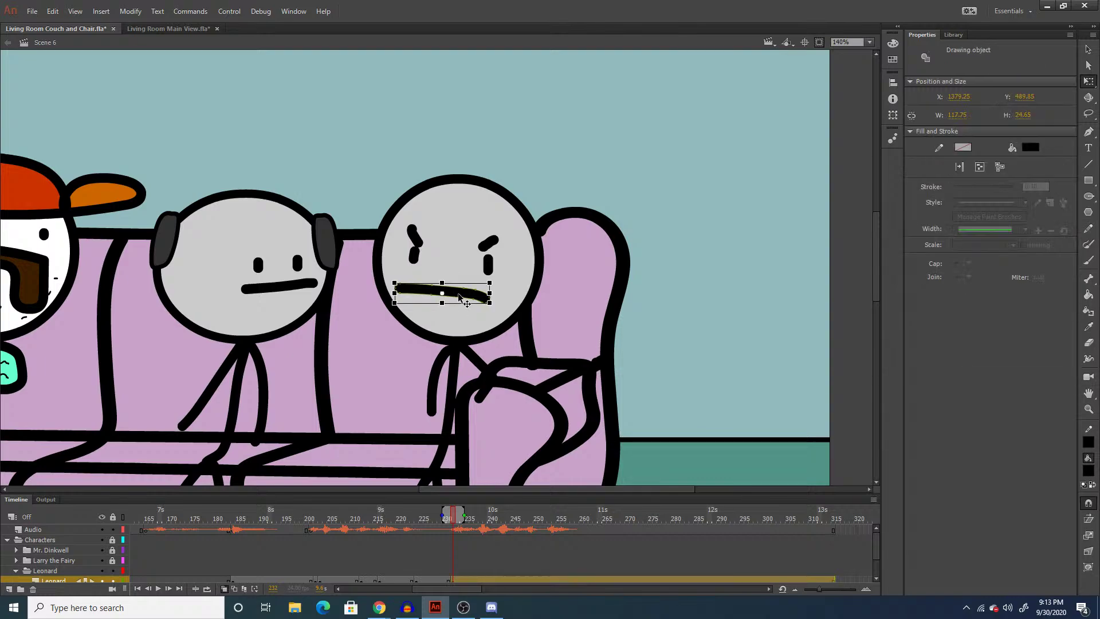
key(Delete)
Shift Leonard's eyes and eyebrows toward Mr. Dinkwell and paint an open mouth outline on that side of his face.
key(l)
mouse_move(498, 246)
mouse_down()
mouse_move(500, 268)
mouse_move(499, 241)
mouse_up()
mouse_move(452, 247)
mouse_down()
mouse_move(403, 247)
mouse_move(464, 295)
mouse_move(453, 315)
mouse_move(391, 302)
mouse_move(404, 274)
mouse_up()
click(420, 257)
key(b)
key(q)
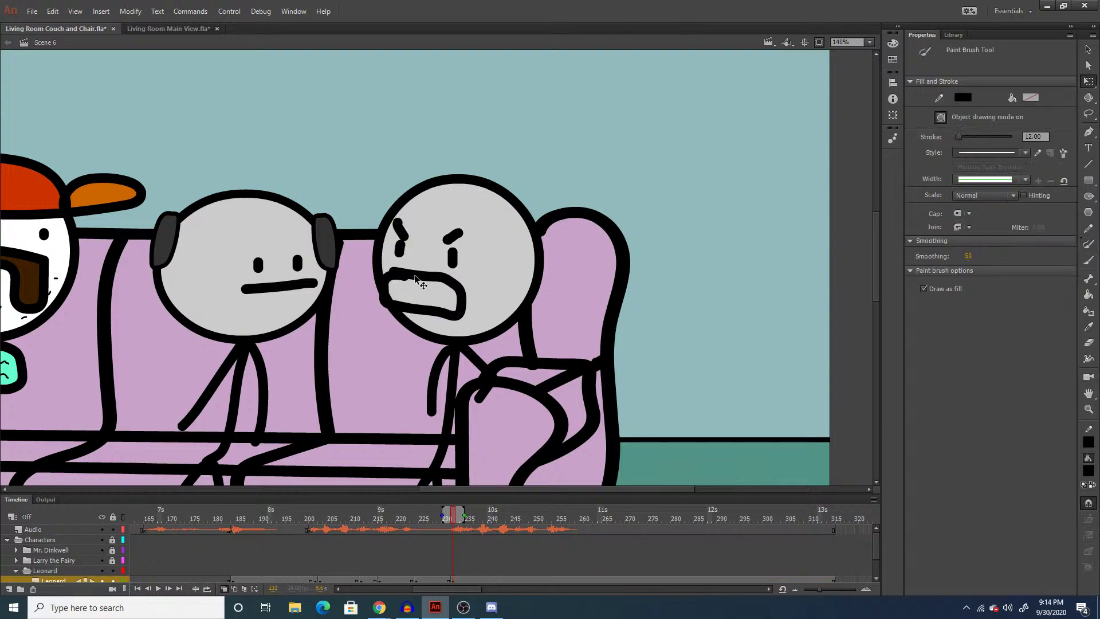
Fill Leonard's new mouth outline at frame 232 with black and leave the drawing object.
double_click(416, 280)
key(k)
click(420, 288)
key(v)
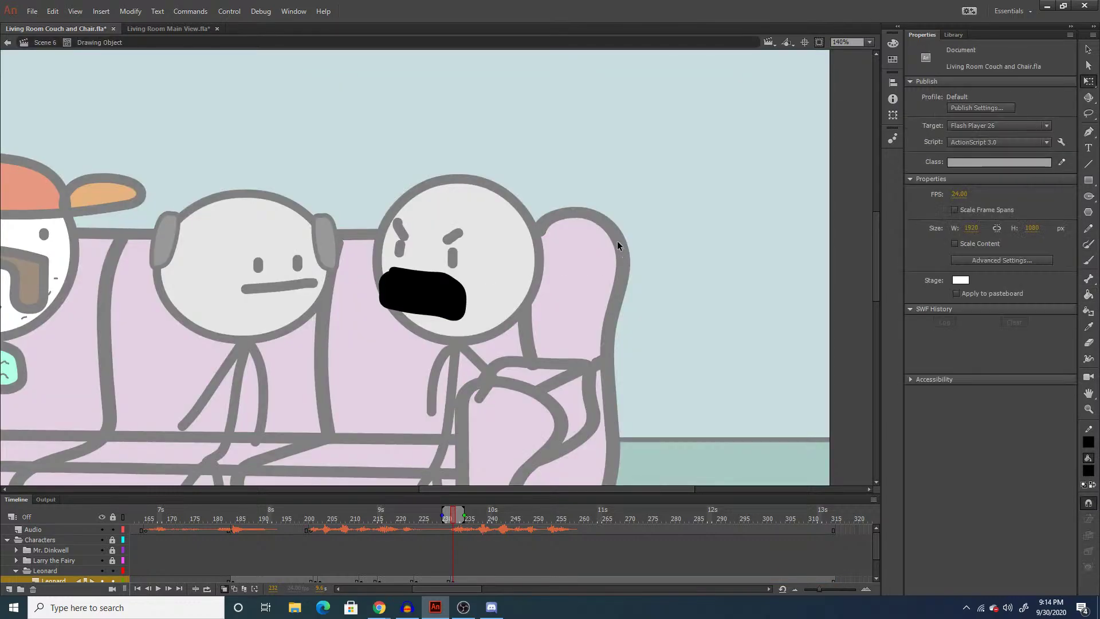
double_click(618, 245)
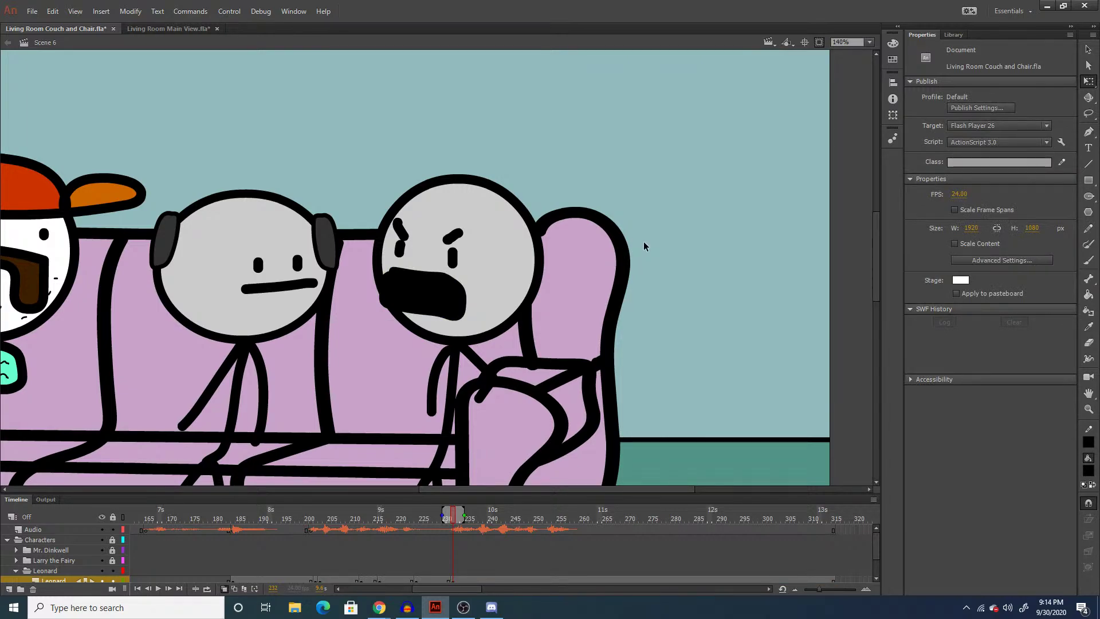
Insert a keyframe on the Leonard layer at frame 258 and replace his open mouth with a closed, downward-curving painted line.
click(954, 35)
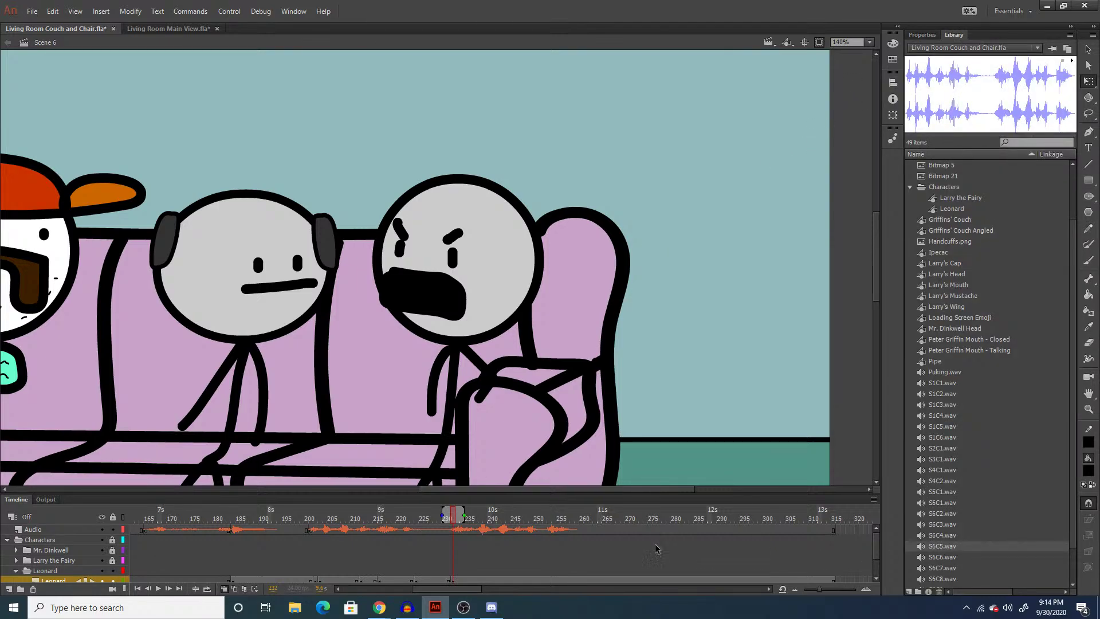
click(570, 583)
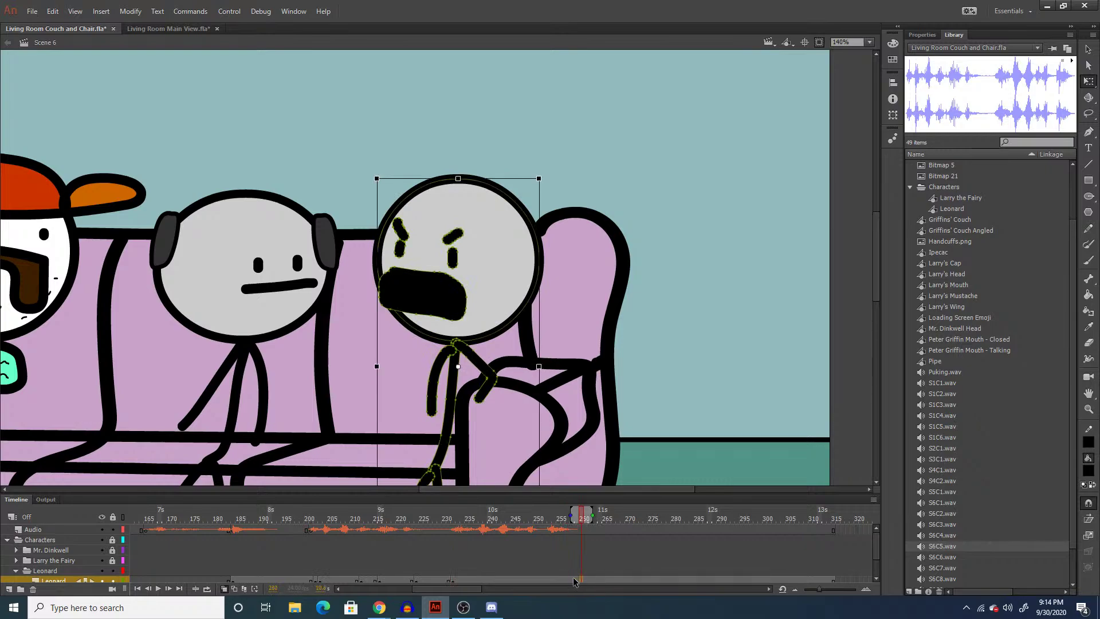
click(423, 295)
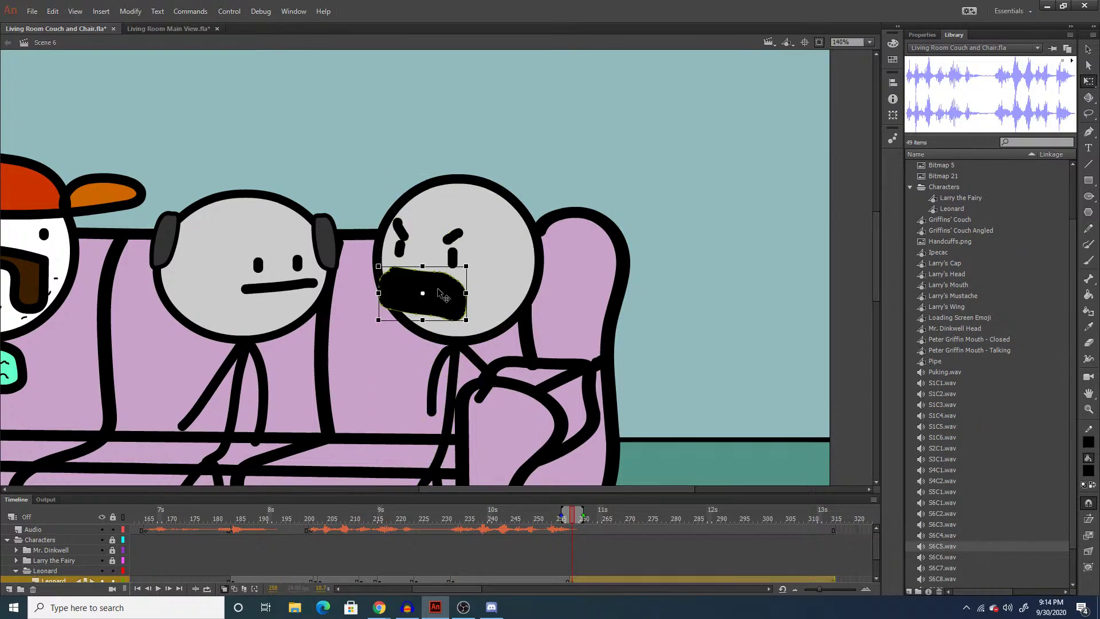
key(Delete)
key(b)
drag(384, 269, 452, 285)
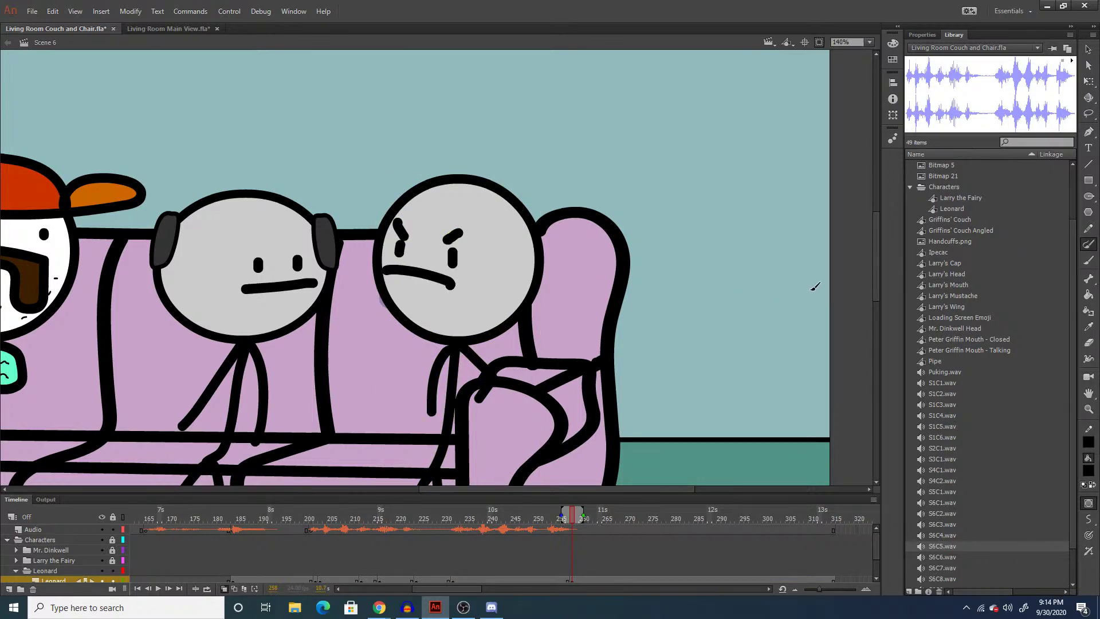
Preview the S6C5.wav and S6C6.wav voice clips and add S6C6.wav to the Audio layer at frame 270.
right_click(944, 548)
click(976, 508)
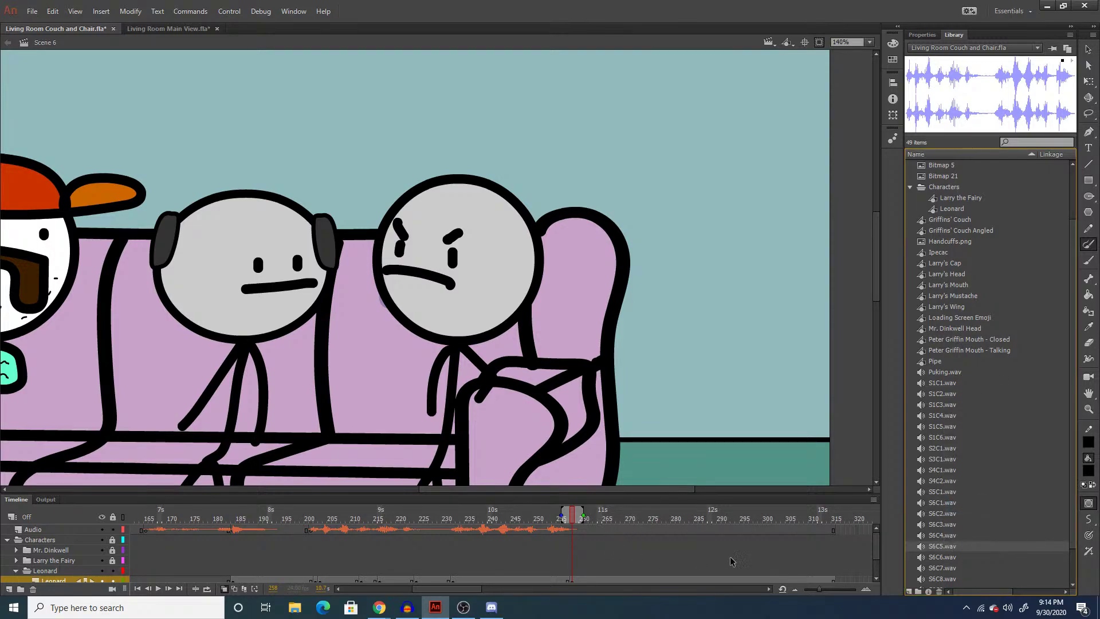
right_click(955, 558)
click(977, 517)
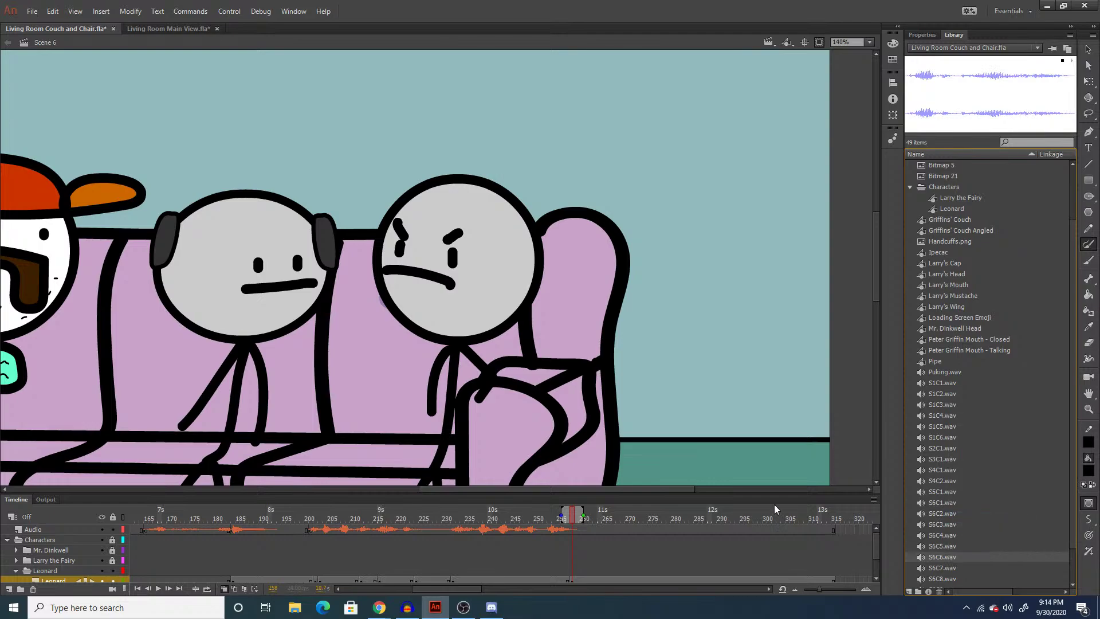
click(640, 535)
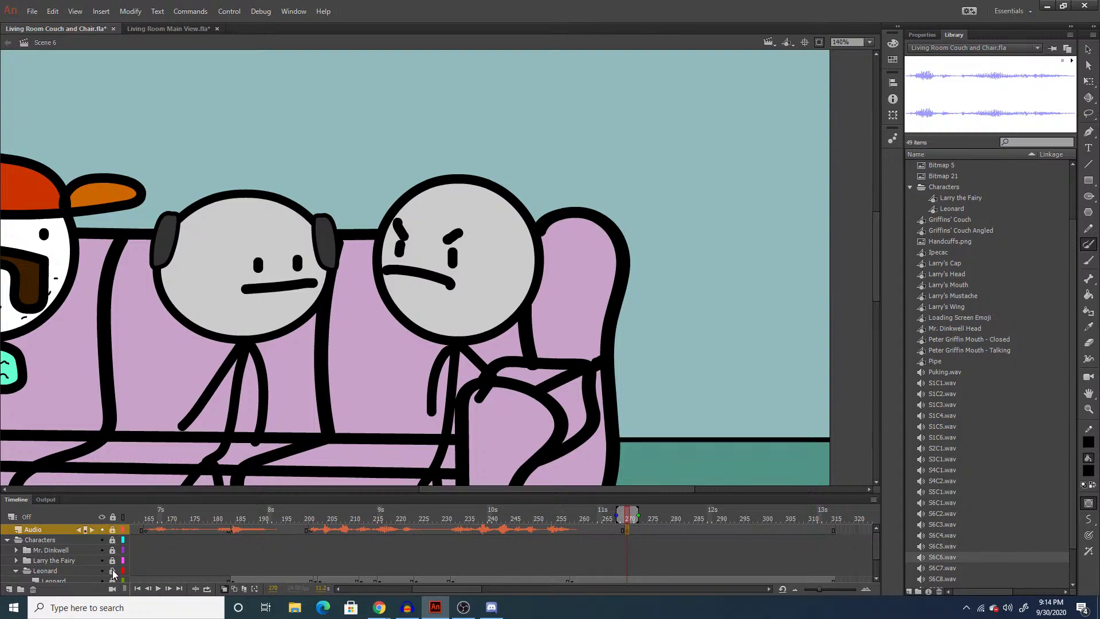
click(16, 560)
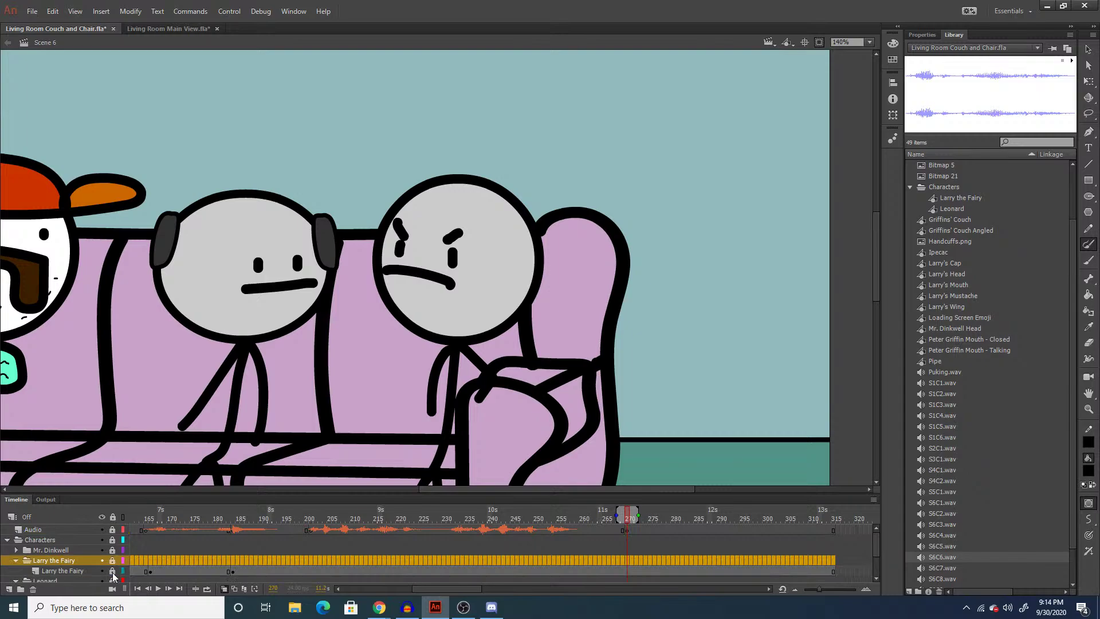
click(627, 572)
click(629, 531)
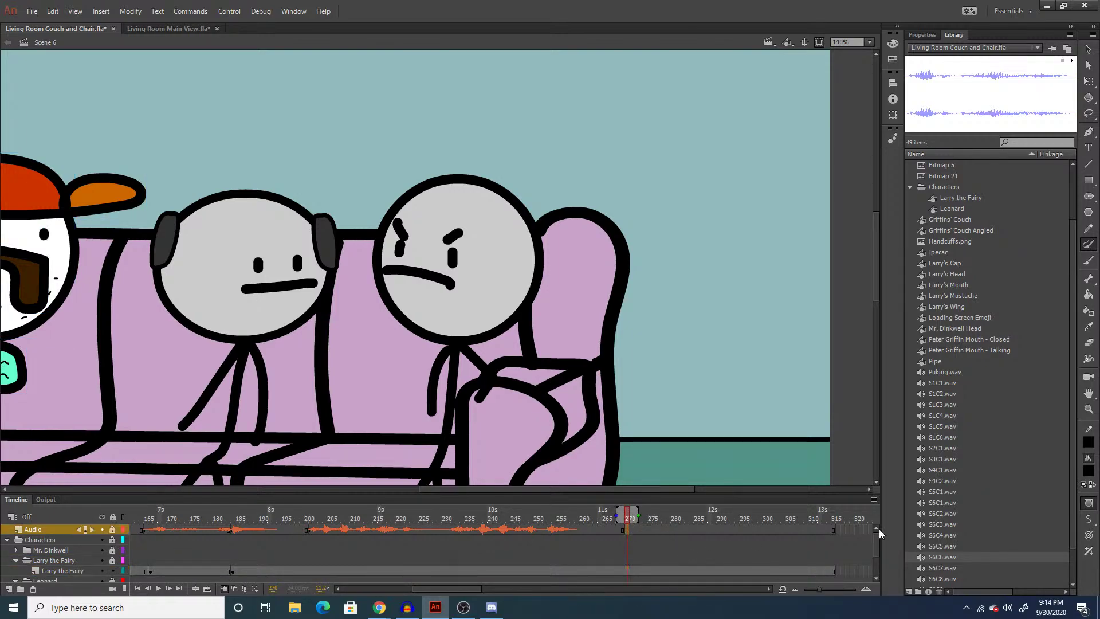
Insert a keyframe on the Larry the Fairy layer at frame 271 and deselect his artwork.
click(632, 571)
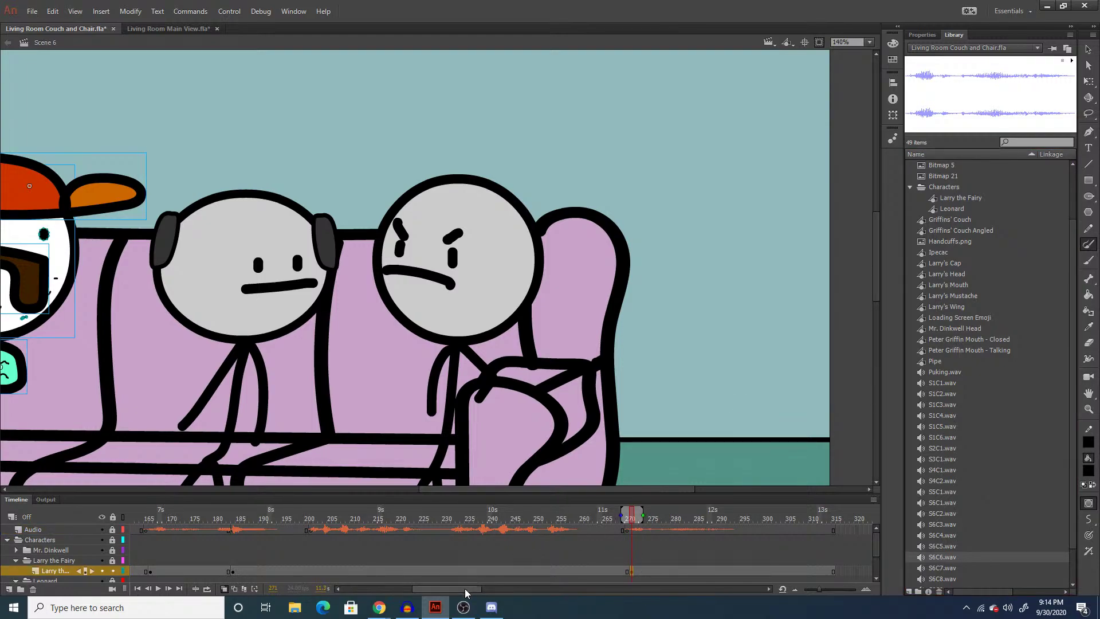
mouse_move(466, 589)
mouse_down()
mouse_move(408, 589)
mouse_move(484, 589)
mouse_up()
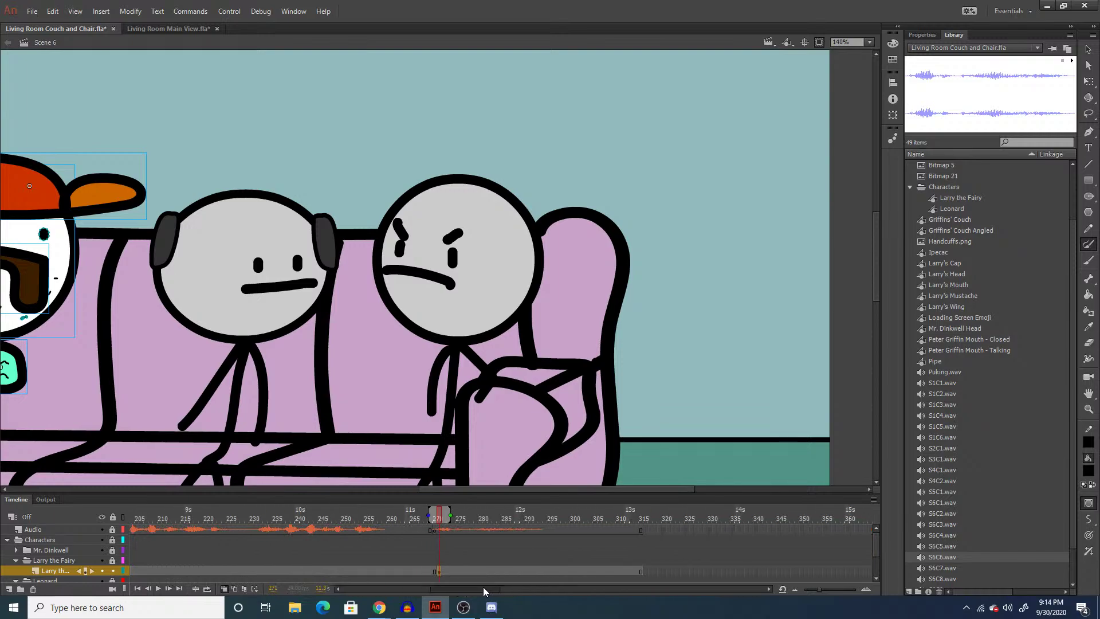
drag(442, 492, 340, 491)
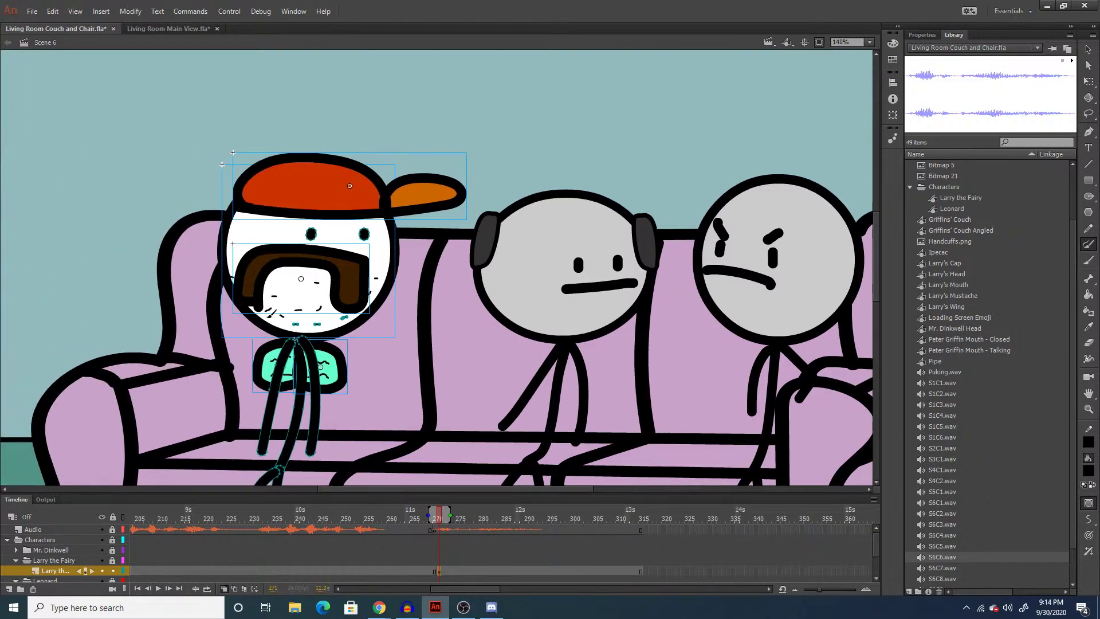
key(q)
click(187, 285)
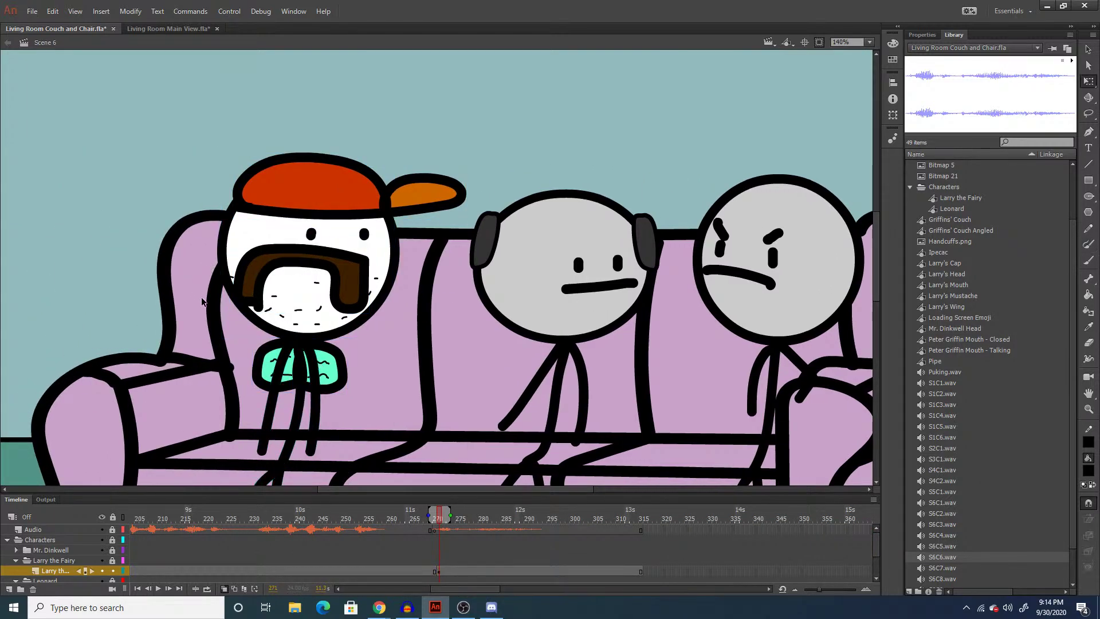
Paint a short closed mouth line beneath Larry's mustache at his frame 184 keyframe.
click(378, 571)
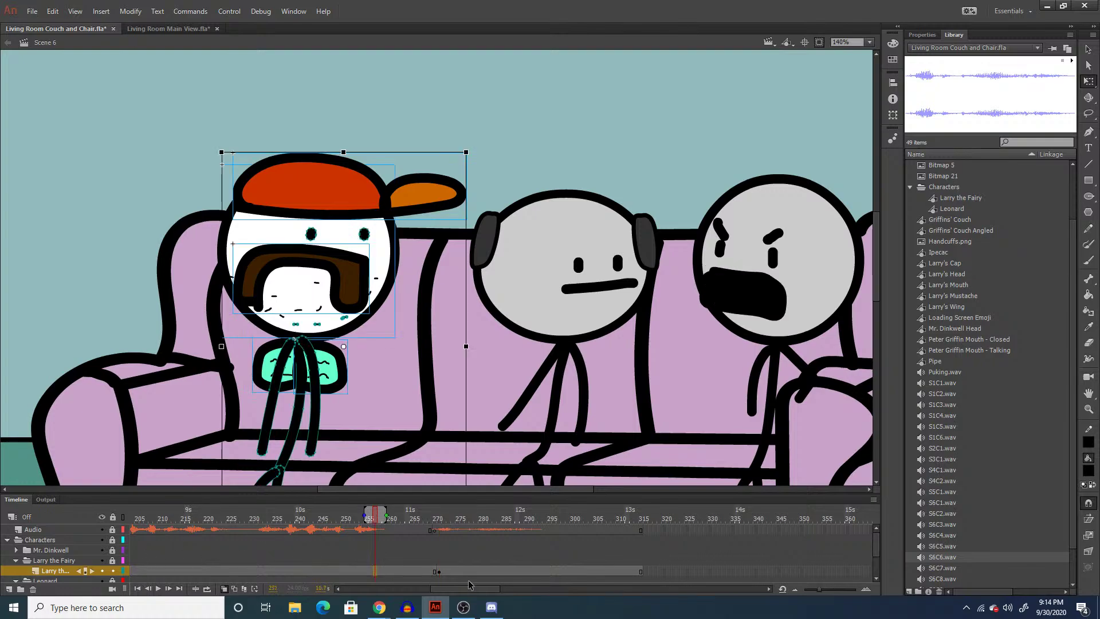
drag(468, 592, 421, 576)
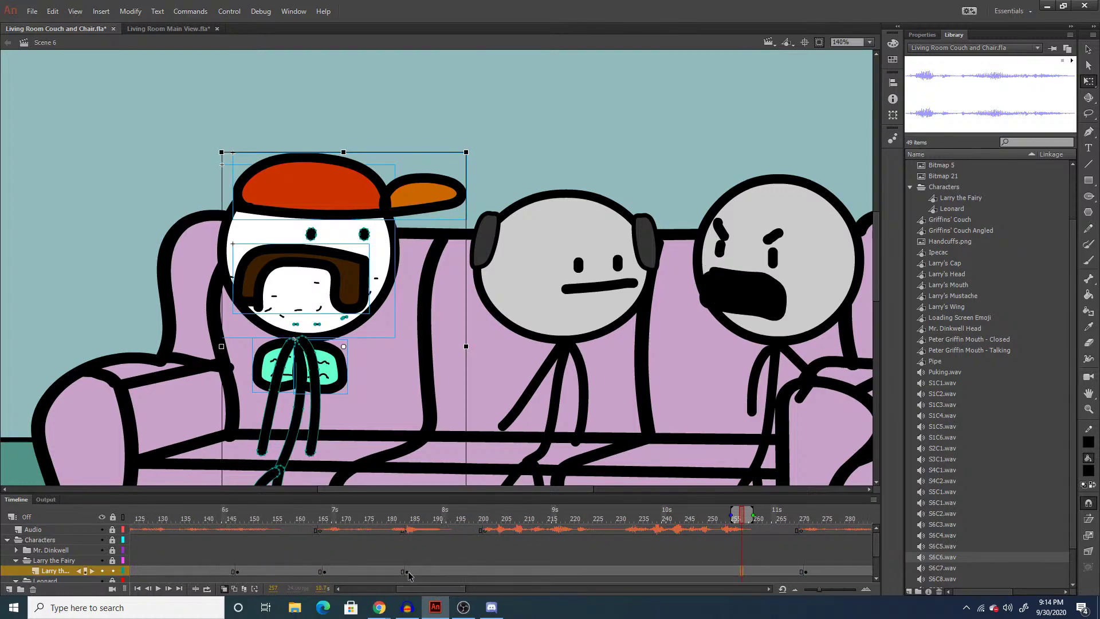
click(409, 574)
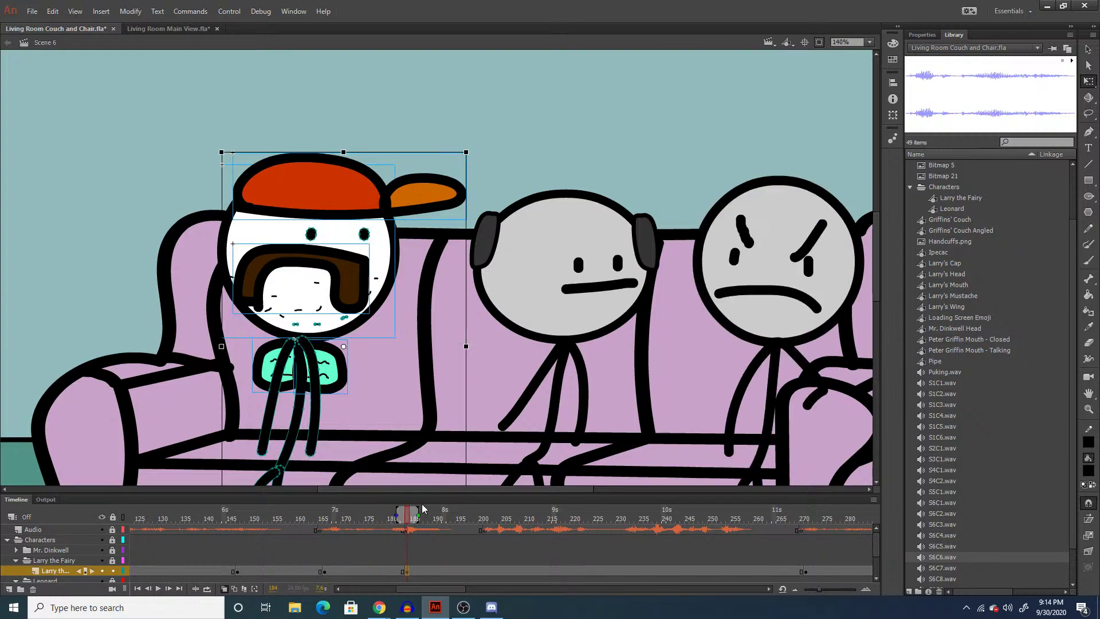
click(438, 319)
key(b)
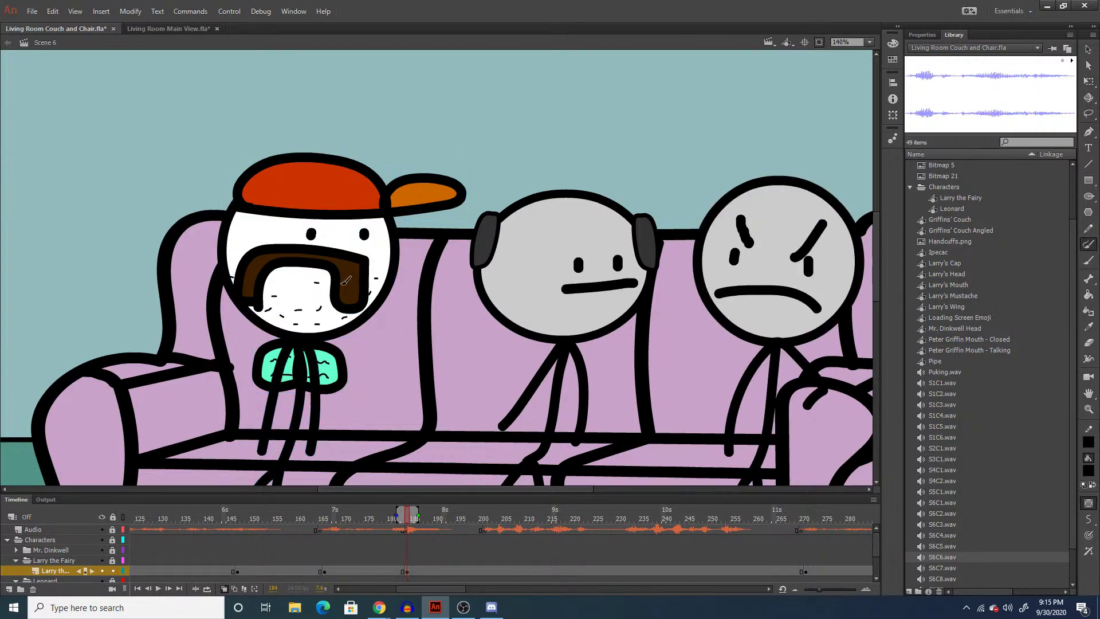
drag(278, 285, 324, 290)
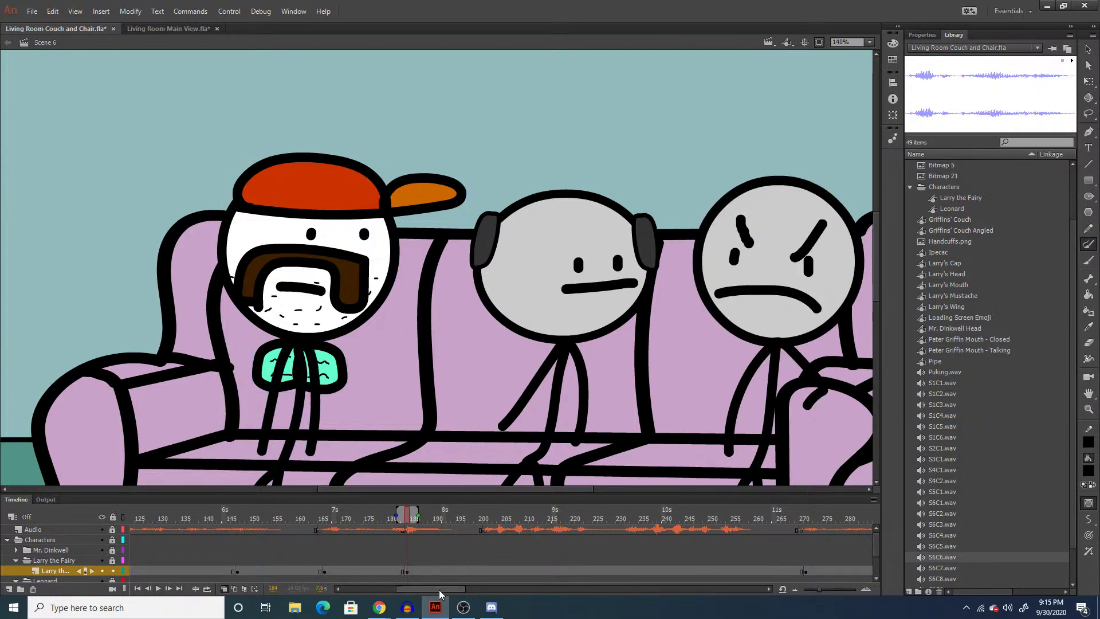
Copy Larry's talking pose from frame 172 to frame 271 and remove its eyebrows.
mouse_move(441, 588)
mouse_down()
mouse_move(482, 589)
mouse_move(436, 589)
mouse_up()
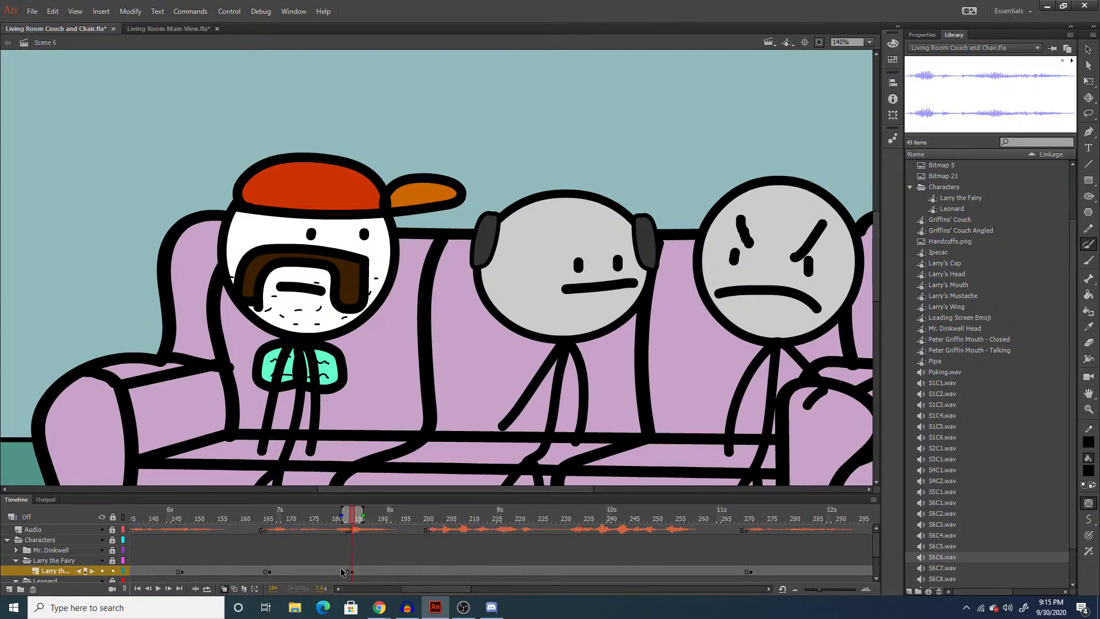
click(298, 571)
click(300, 572)
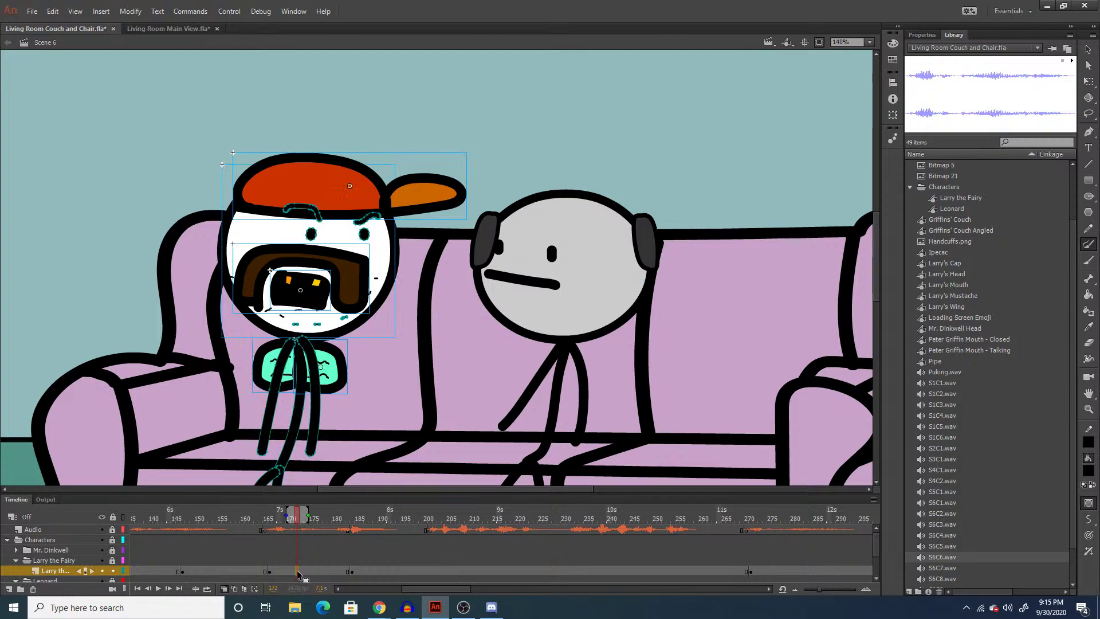
scroll(801, 564, right, 5)
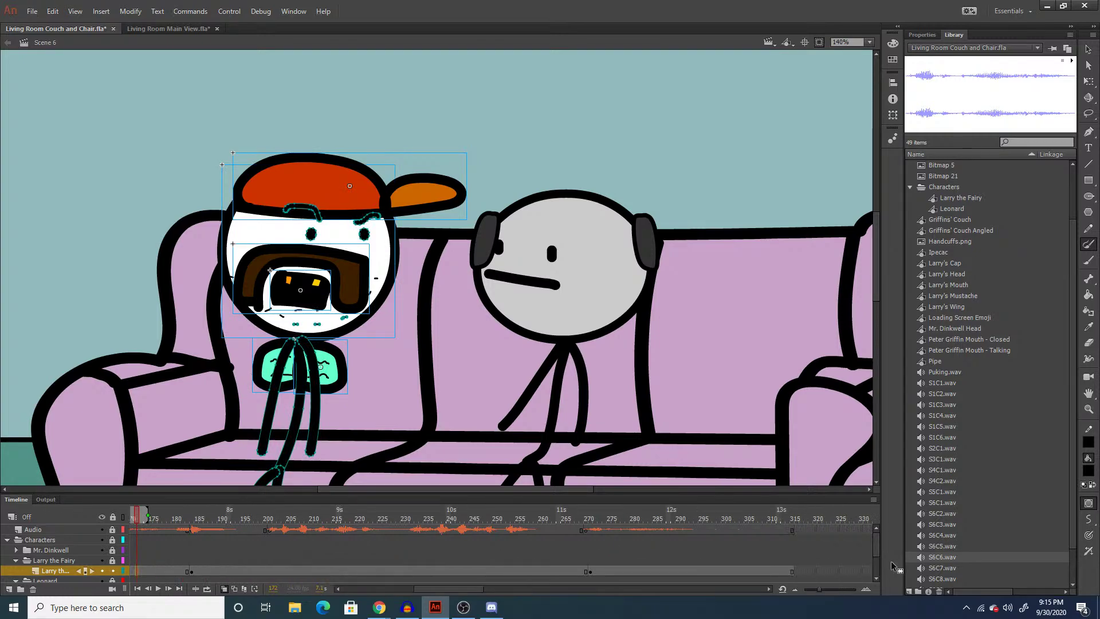
click(521, 571)
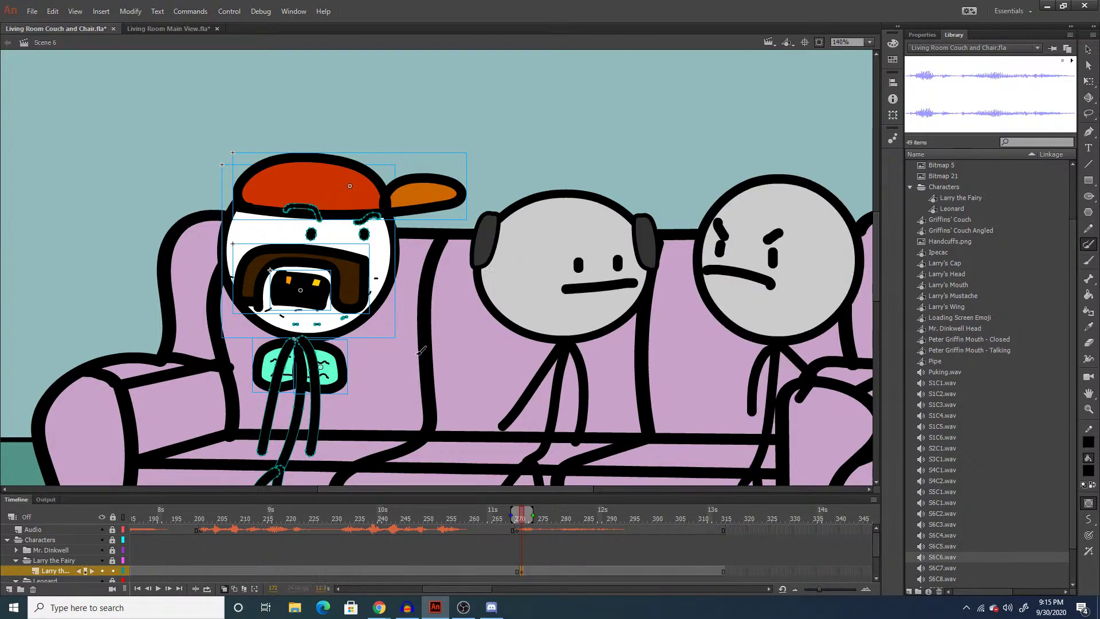
key(q)
click(417, 355)
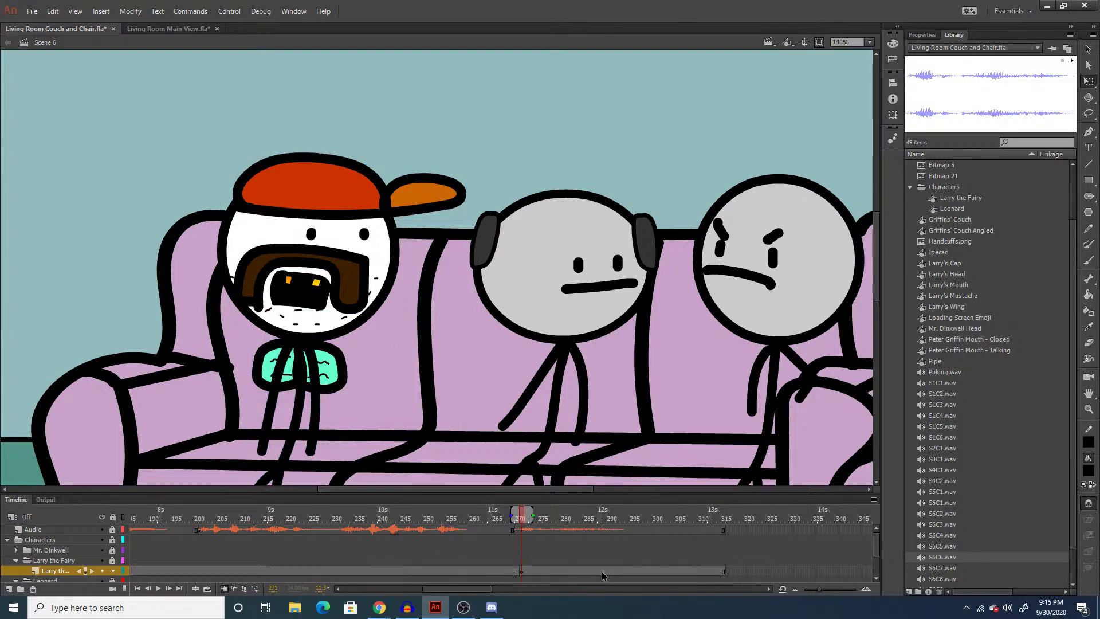
Insert a keyframe on the Larry the Fairy layer at frame 294 and replace his talking mouth with a closed painted line.
click(628, 572)
click(629, 573)
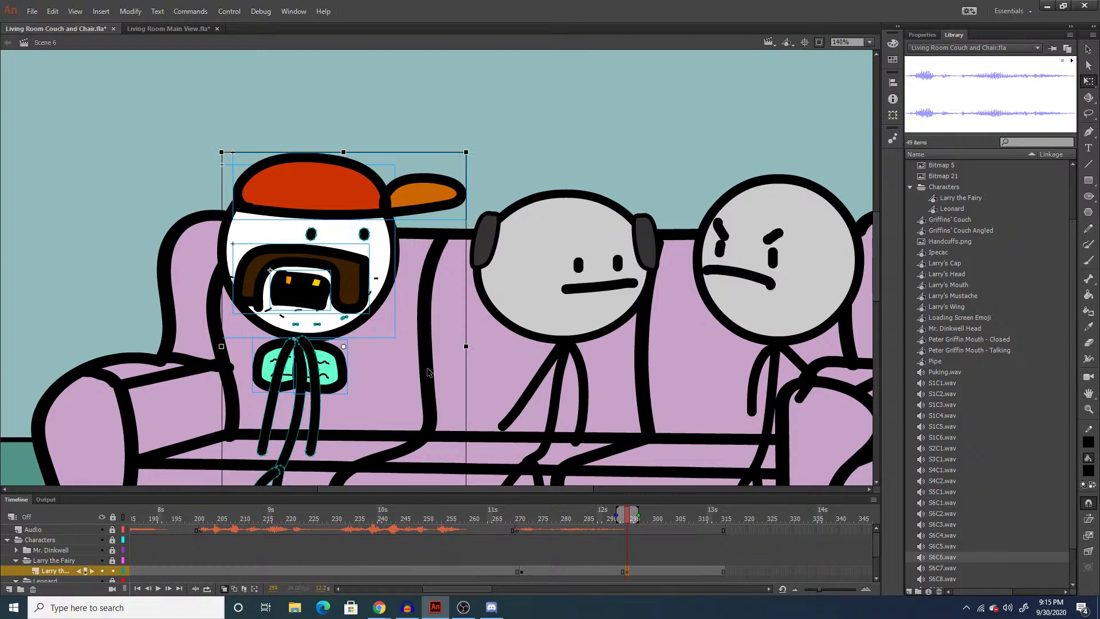
click(504, 175)
click(303, 298)
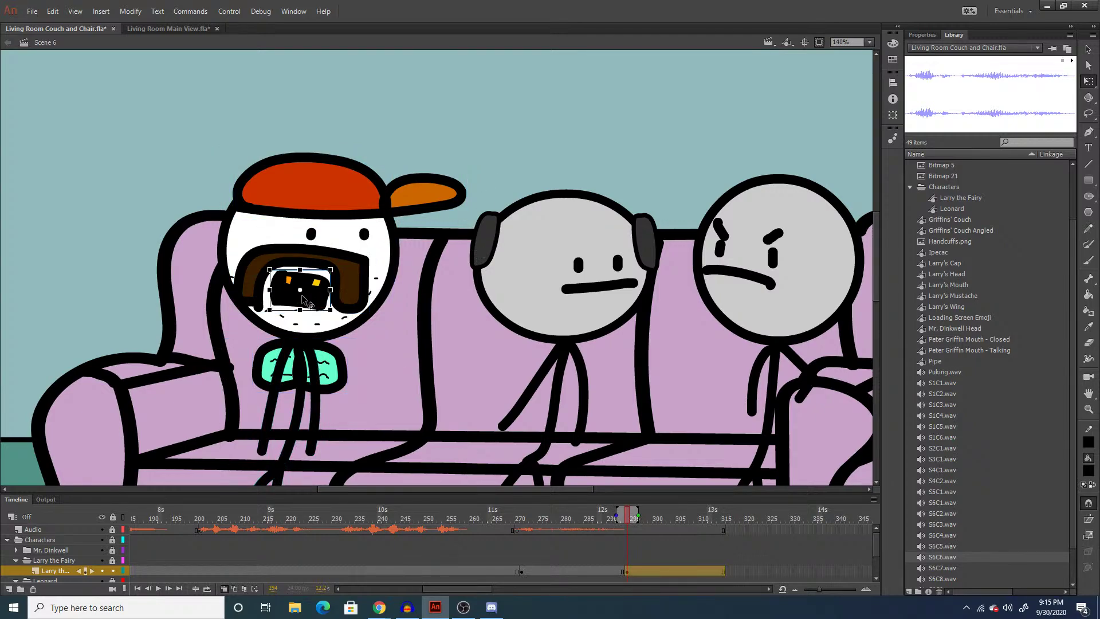
key(Delete)
key(y)
drag(278, 288, 331, 289)
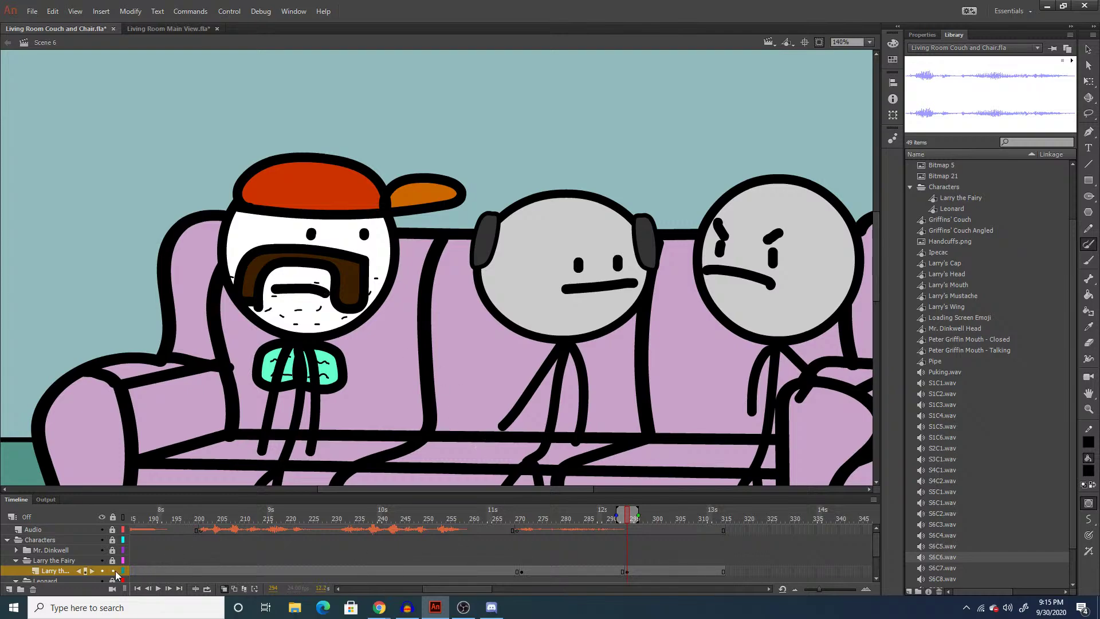
Lock Larry's layer, unlock Leonard's, and extend all scene layers to frame 371.
scroll(112, 573, down, 2)
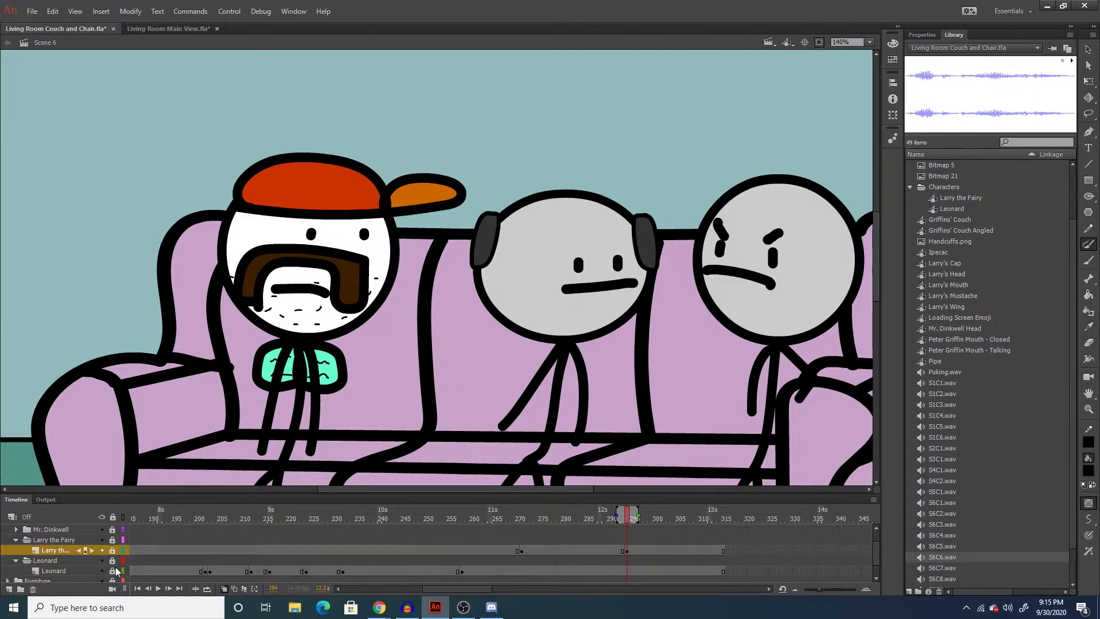
click(113, 561)
scroll(550, 558, right, 4)
scroll(506, 548, up, 2)
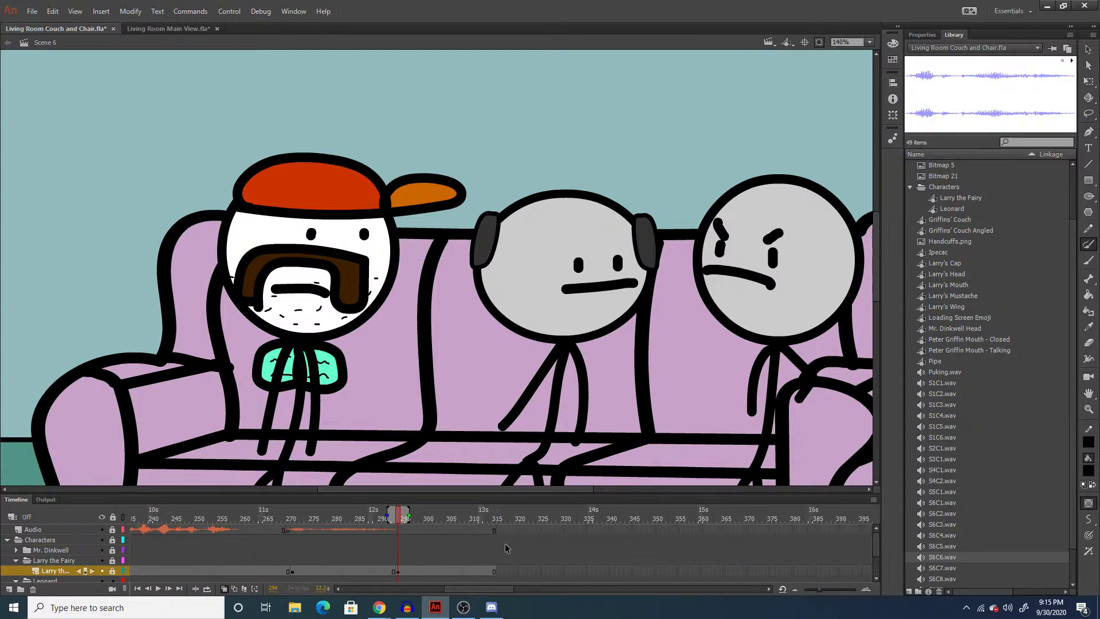
click(519, 533)
scroll(508, 549, down, 4)
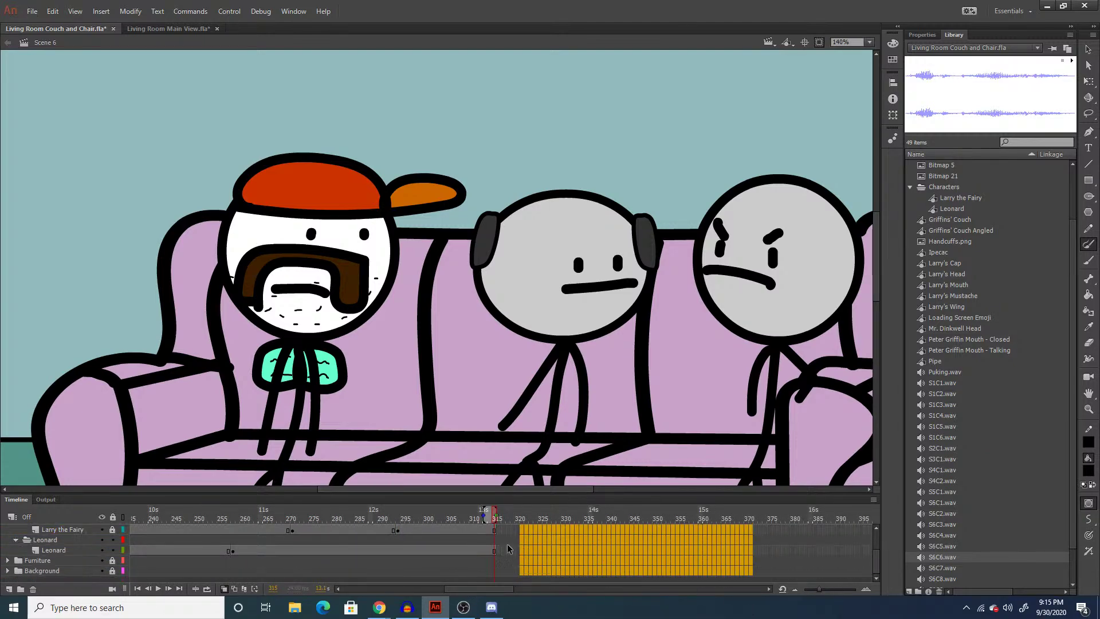
scroll(508, 549, up, 4)
click(26, 562)
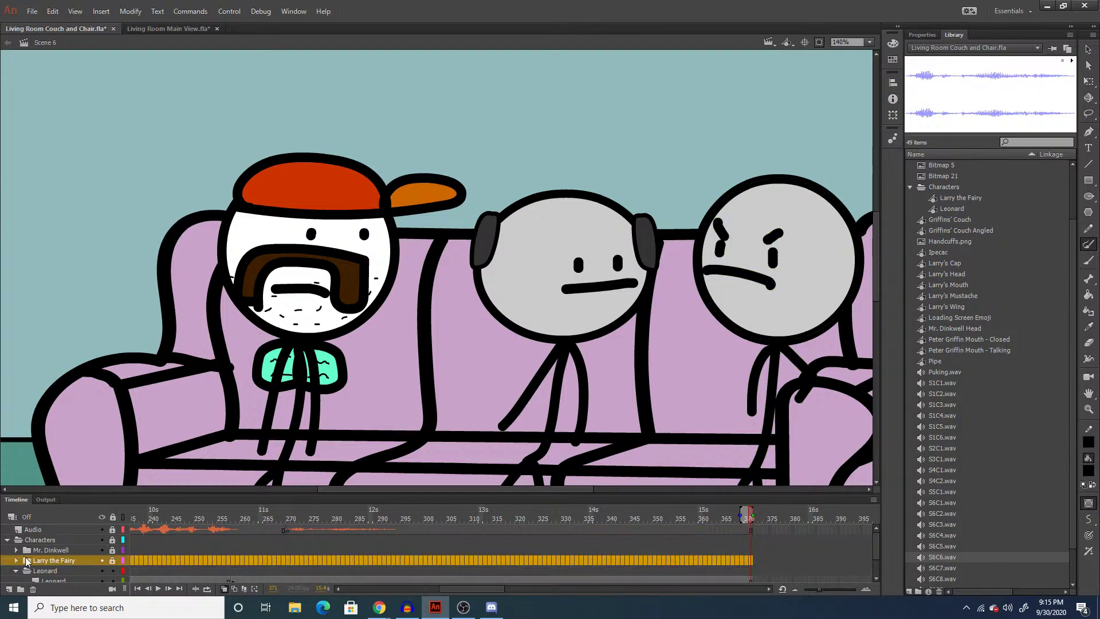
Insert a keyframe on the Leonard layer at frame 300 and preview the S6C7.wav voice clip.
scroll(338, 548, down, 2)
click(319, 561)
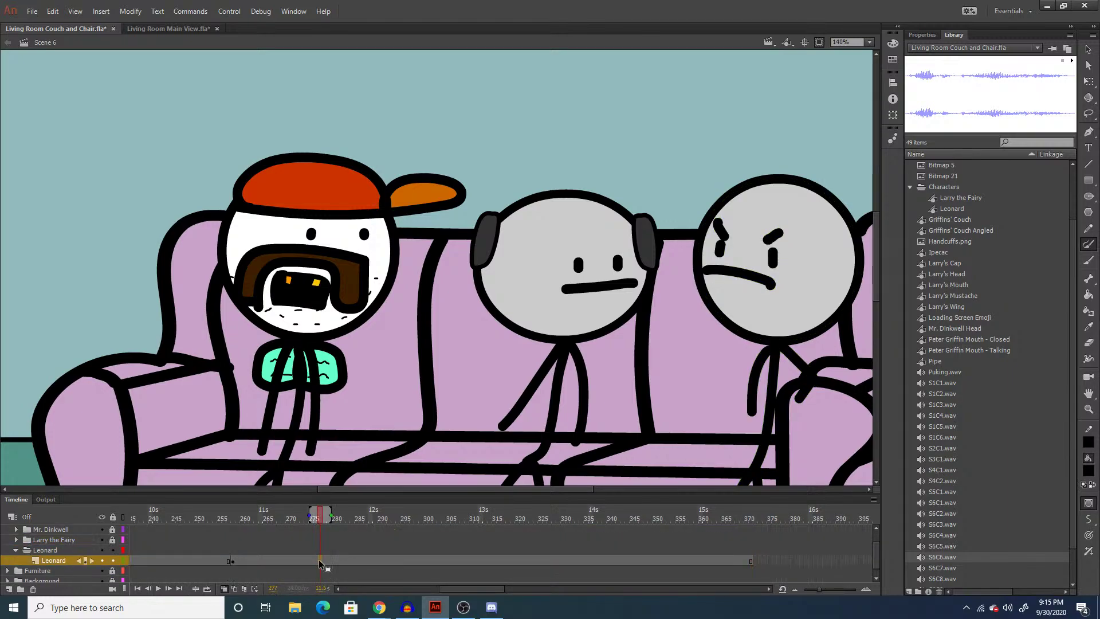
click(417, 562)
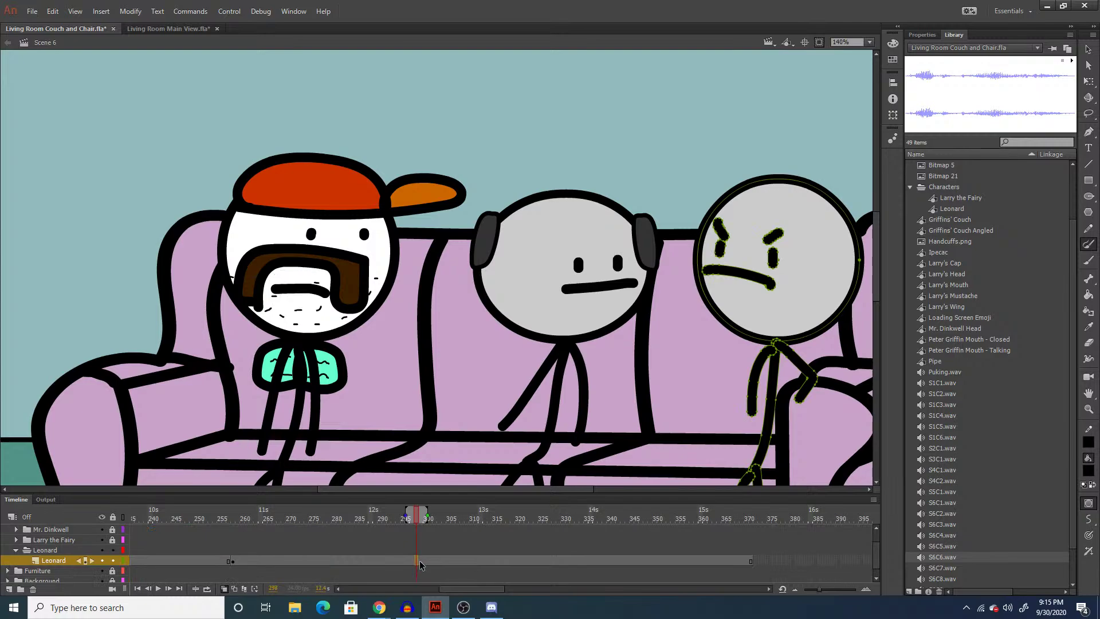
click(424, 564)
scroll(424, 565, up, 2)
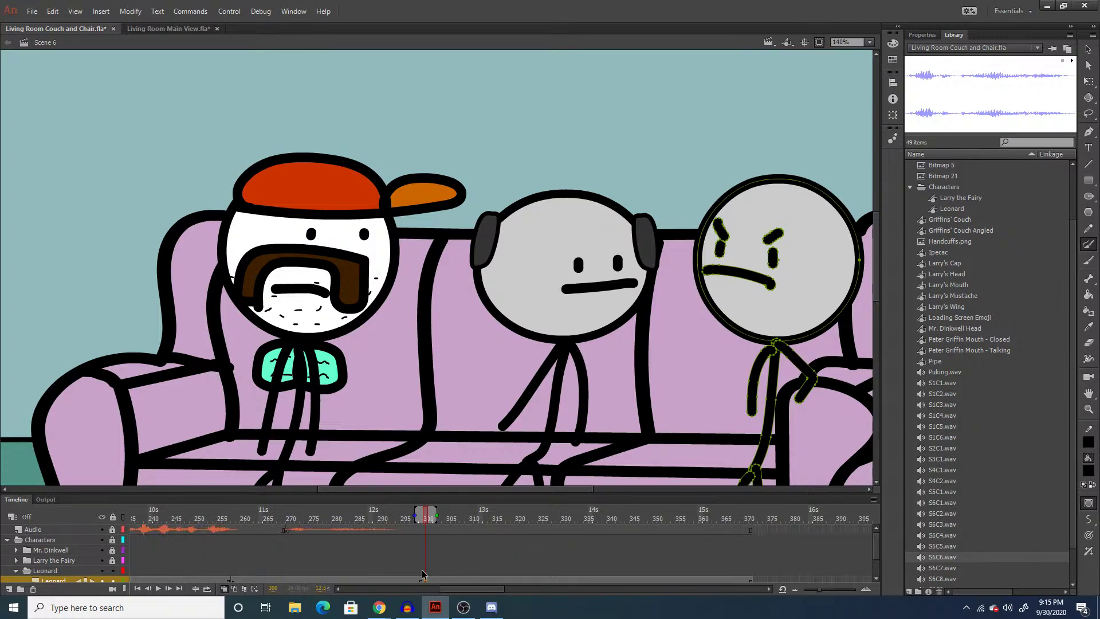
right_click(944, 568)
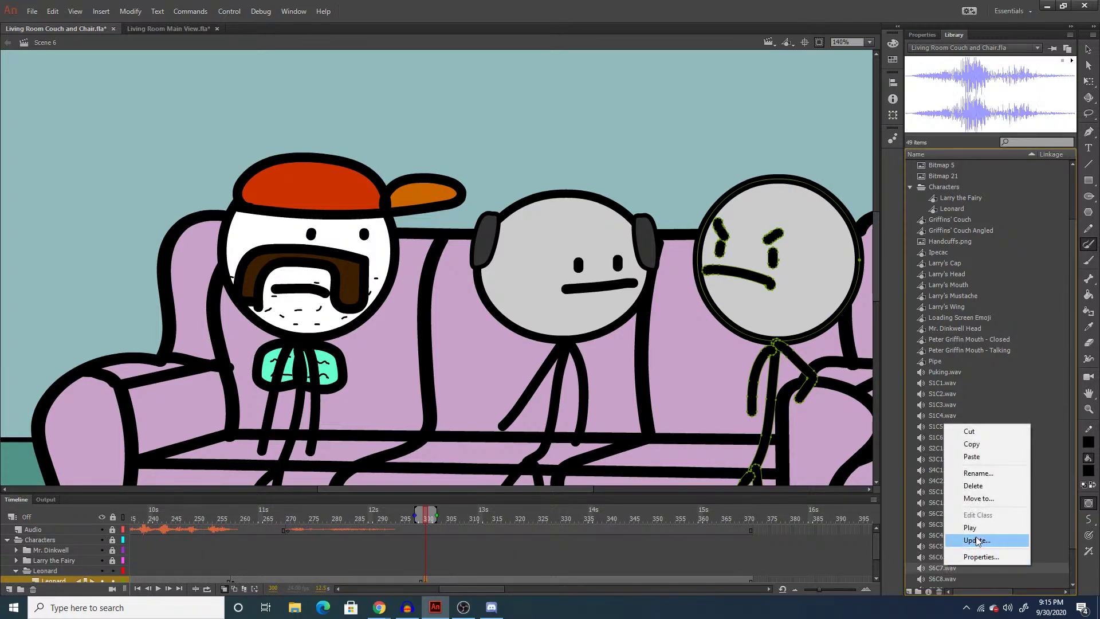
click(974, 535)
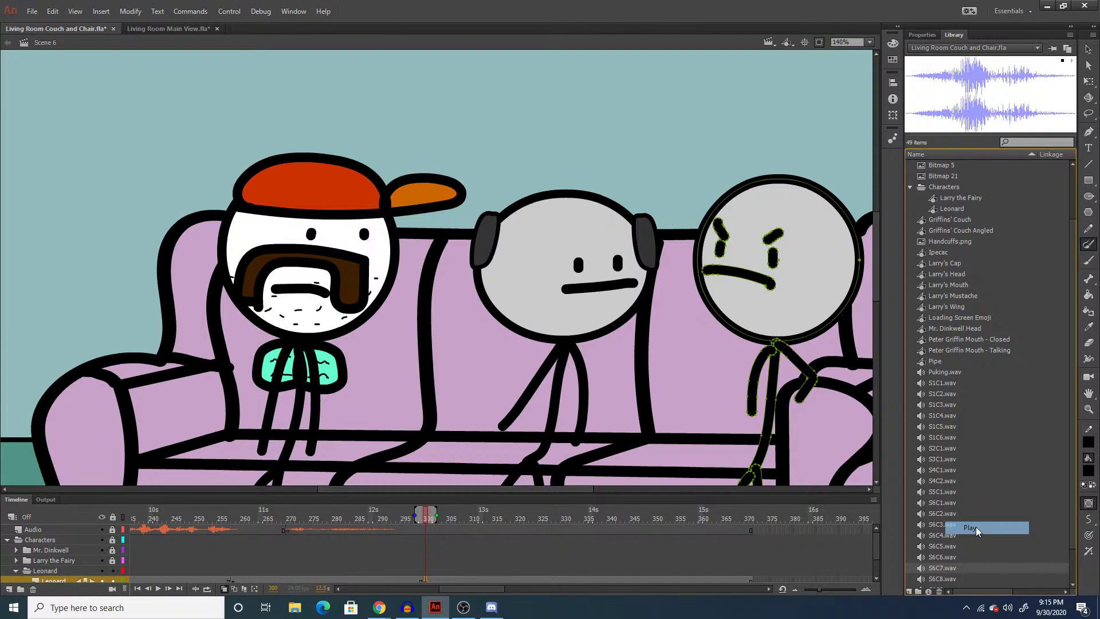
Place S6C7.wav on the Audio layer at frame 299 and repaint Leonard's forward arm pointing toward Mr. Dinkwell at frame 300.
click(423, 530)
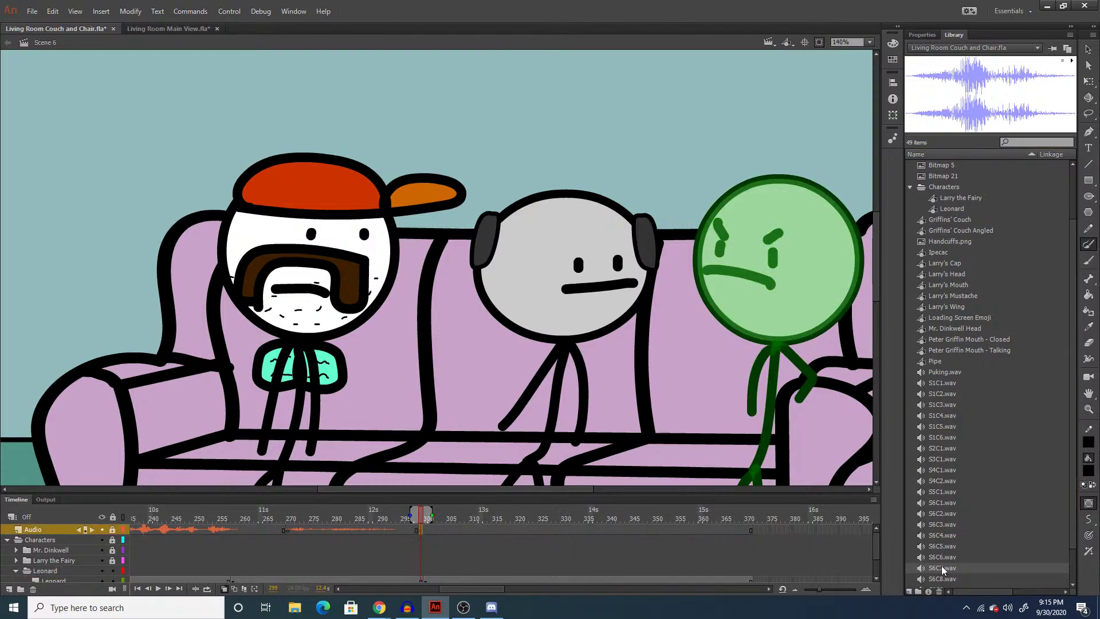
click(425, 579)
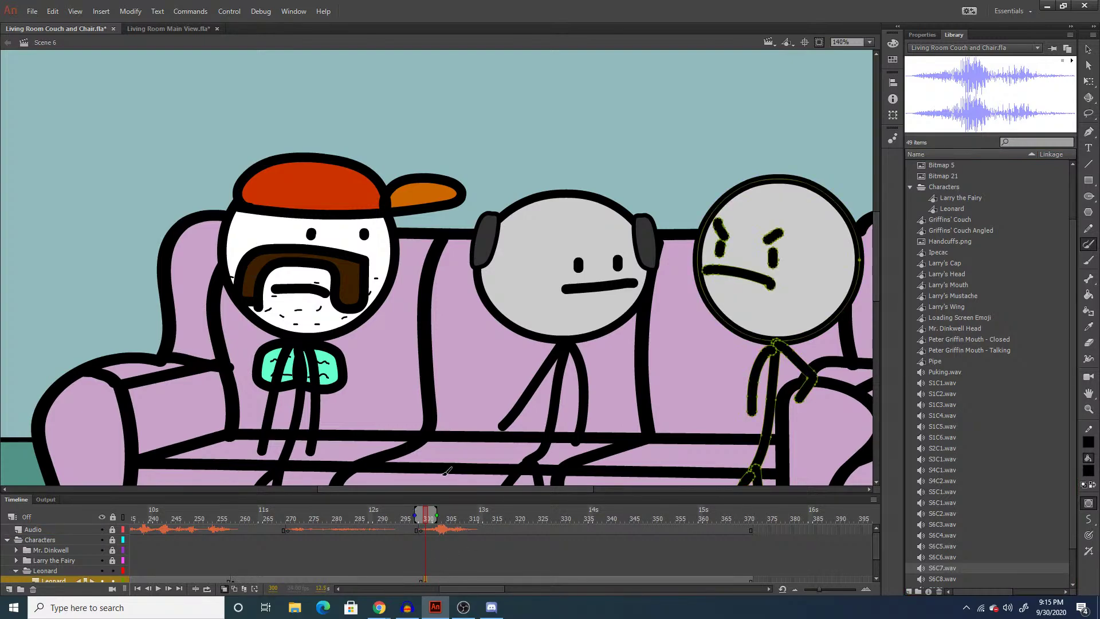
key(q)
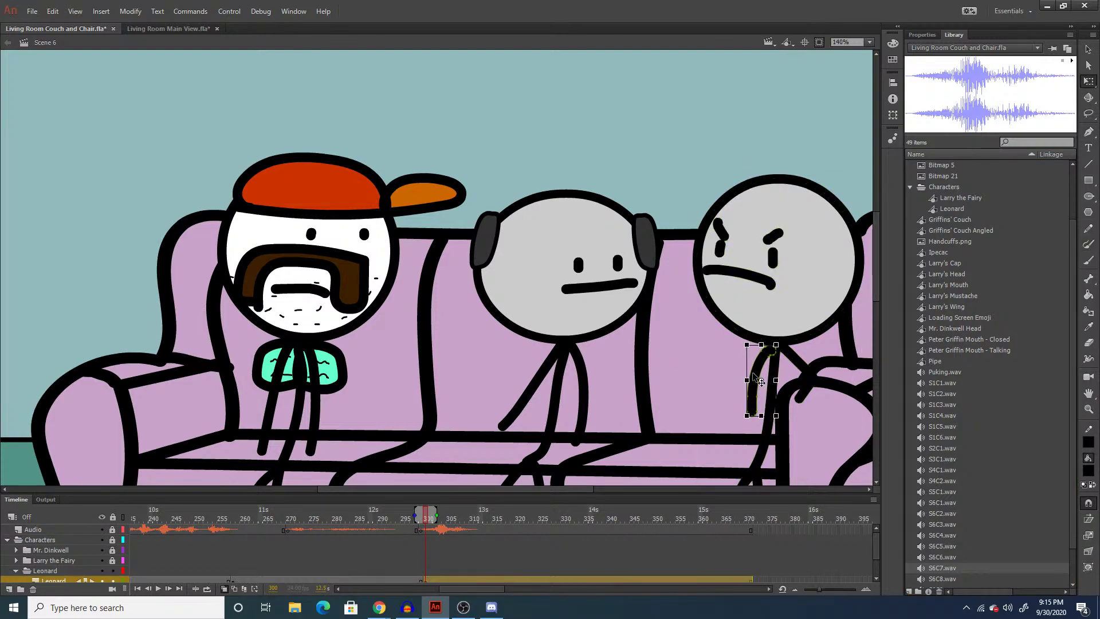
click(759, 378)
key(y)
drag(777, 350, 656, 326)
key(ctrl+z)
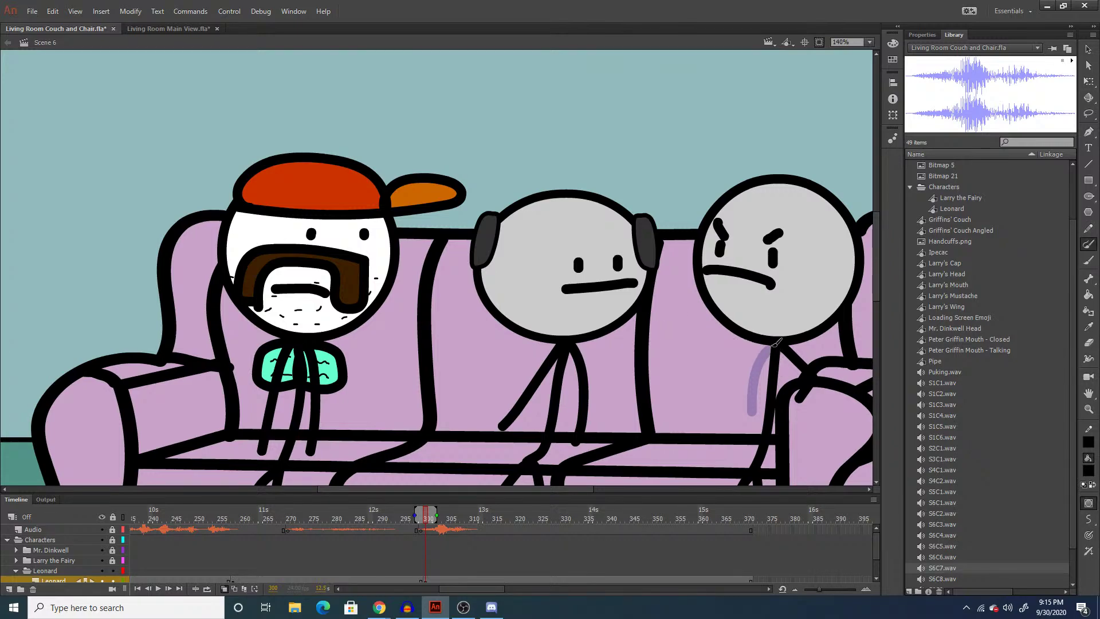
drag(774, 346, 665, 334)
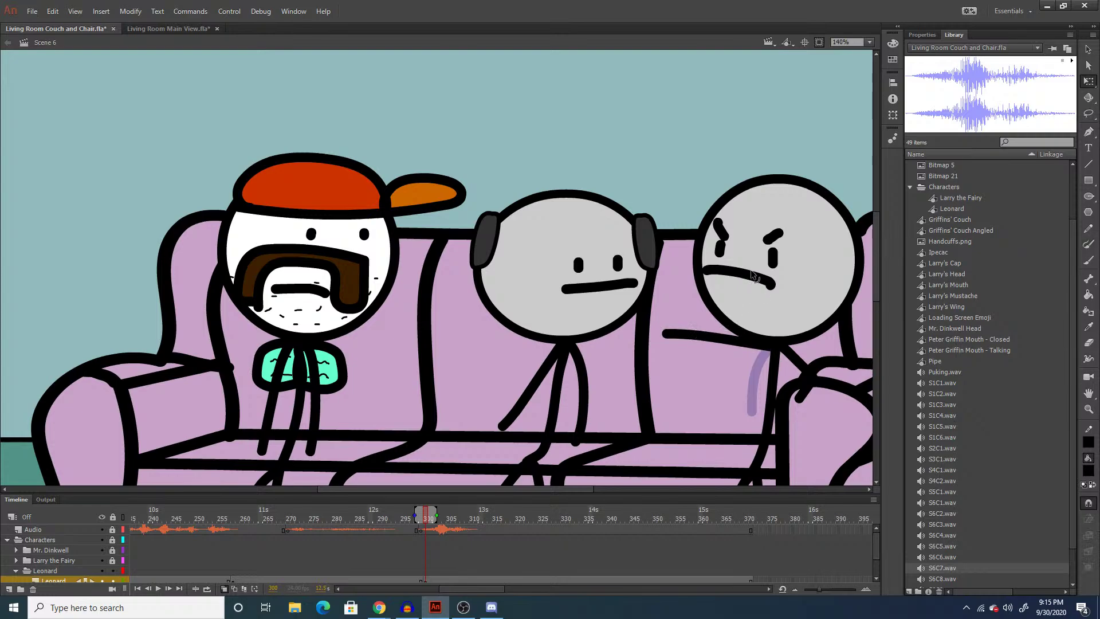
Replace Leonard's frowning mouth at frame 300 with a wide open shouting mouth filled black.
ctrl+click(743, 274)
key(Delete)
mouse_move(724, 279)
mouse_down()
mouse_move(784, 274)
mouse_move(814, 324)
mouse_move(745, 316)
mouse_move(723, 276)
mouse_up()
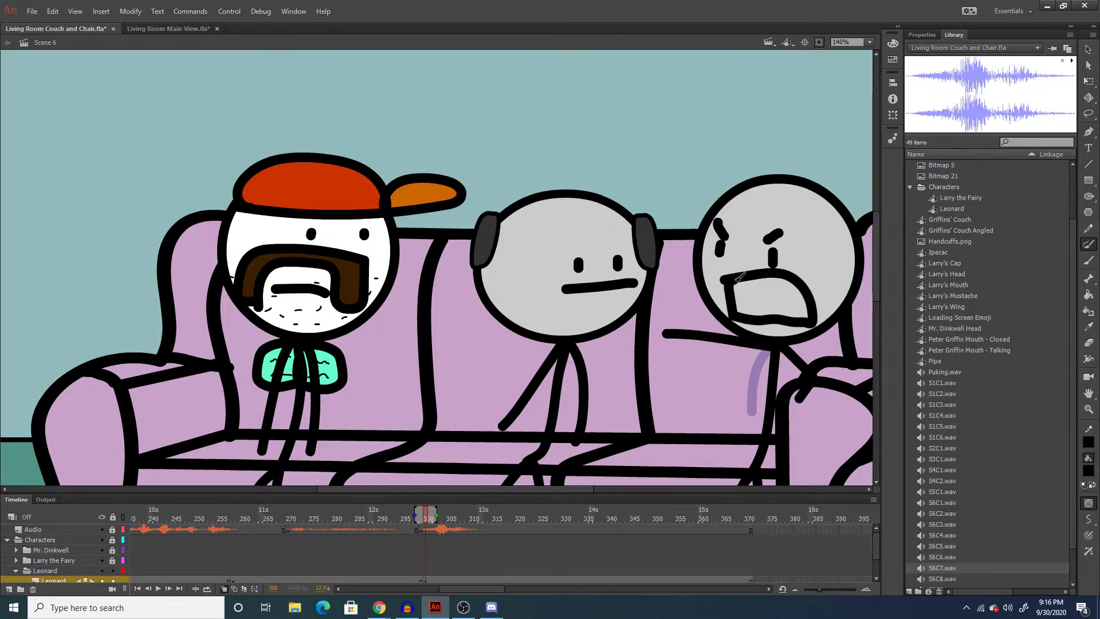
key(q)
double_click(740, 280)
key(k)
click(748, 312)
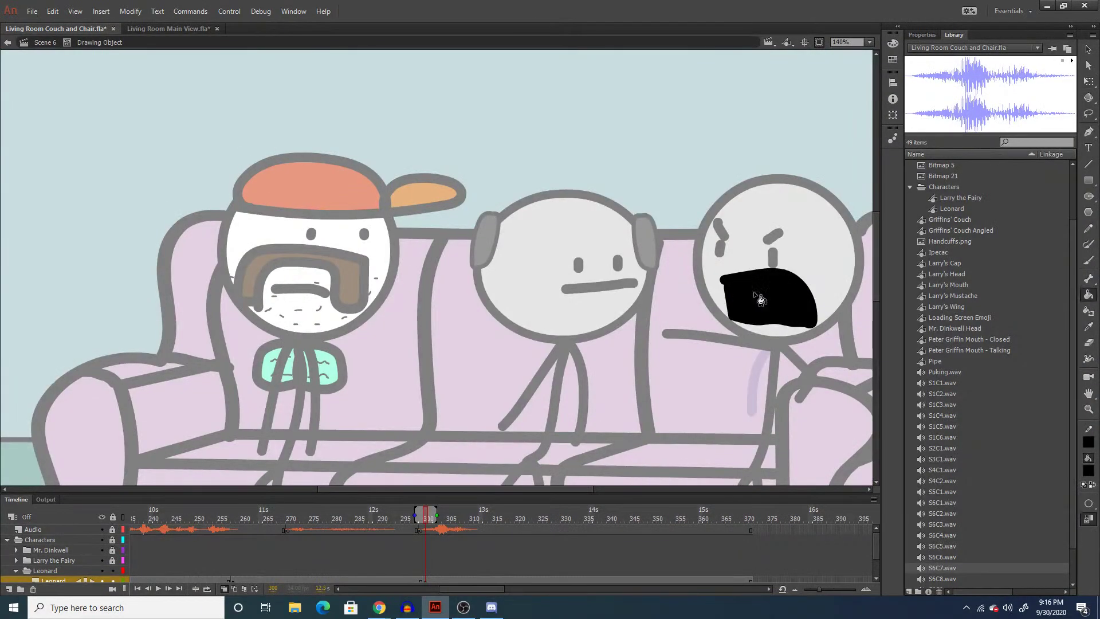
double_click(668, 194)
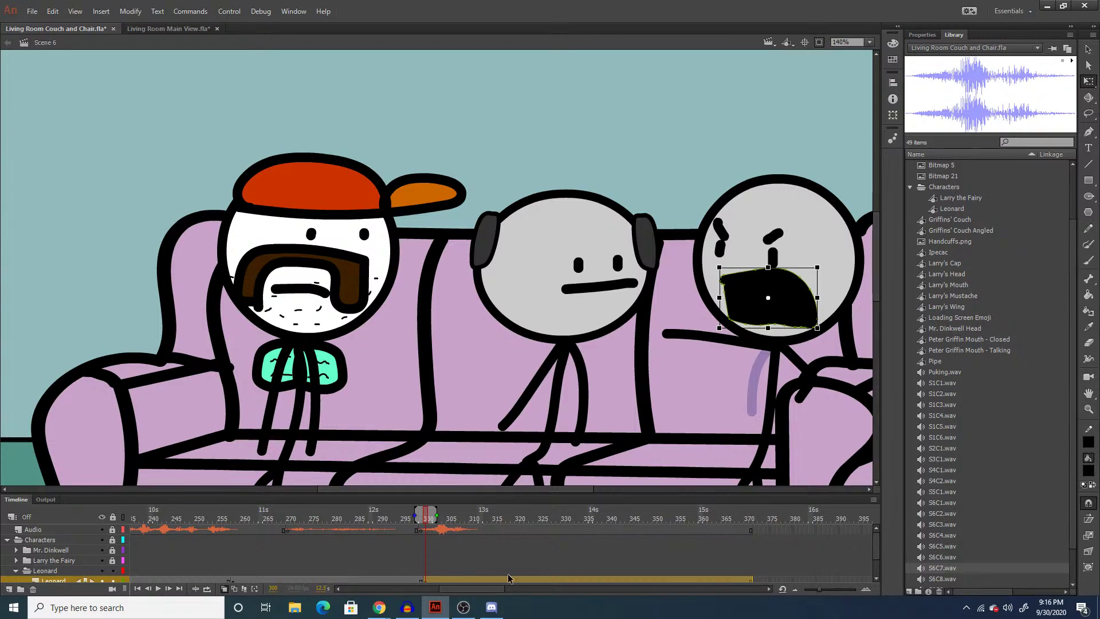
Insert a keyframe on the Leonard layer at frame 312 and replace his open mouth with a straight closed line.
click(480, 581)
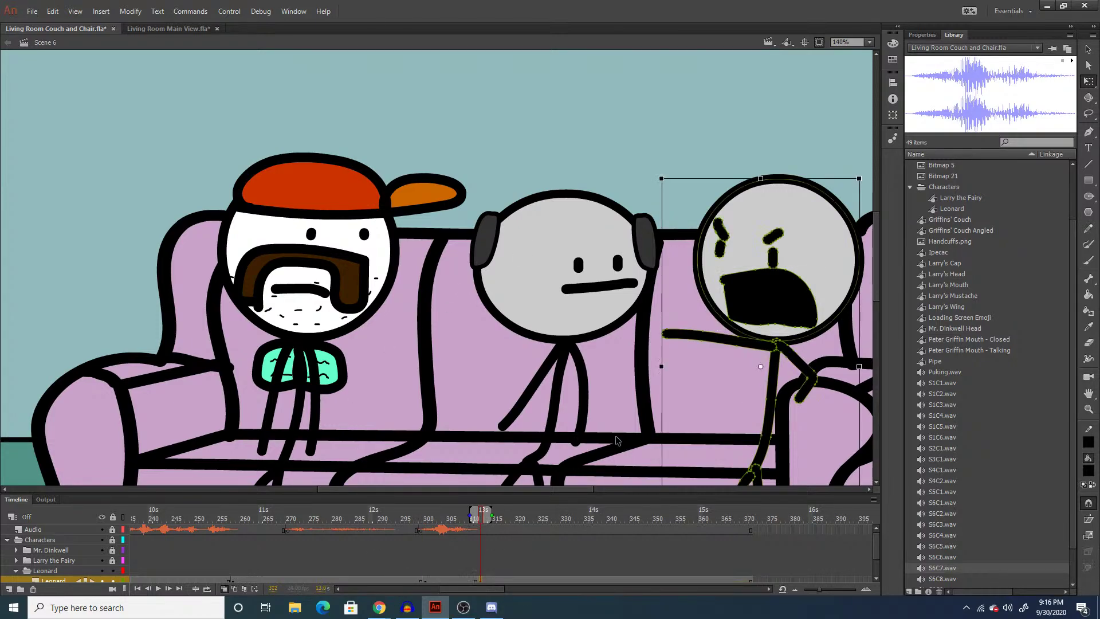
click(759, 286)
key(Delete)
key(y)
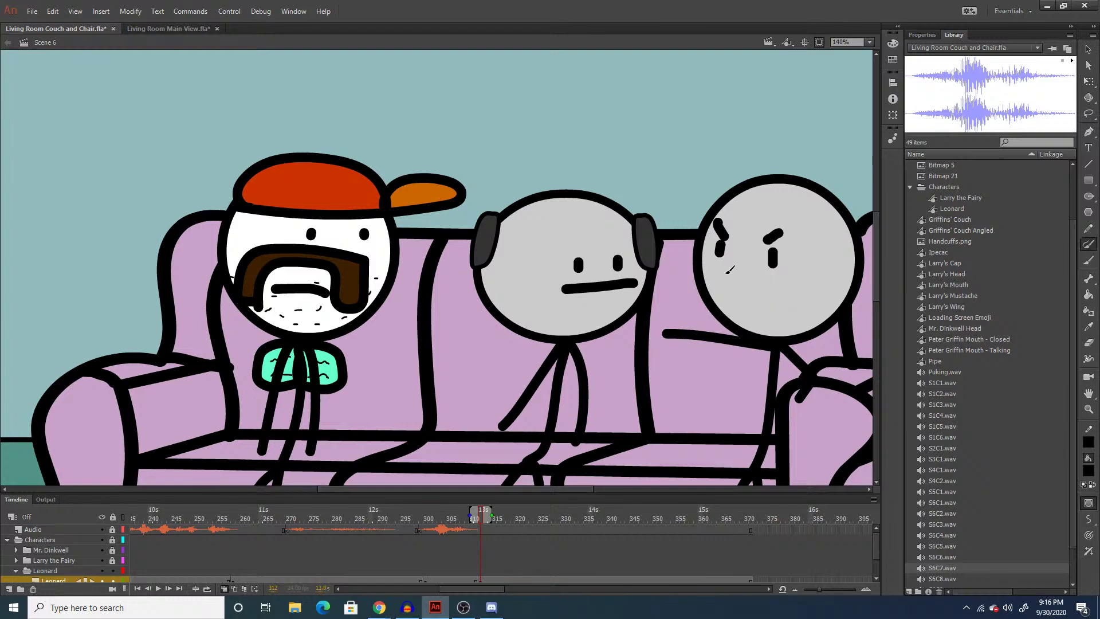
drag(723, 272, 818, 264)
key(ctrl+z)
drag(723, 270, 816, 272)
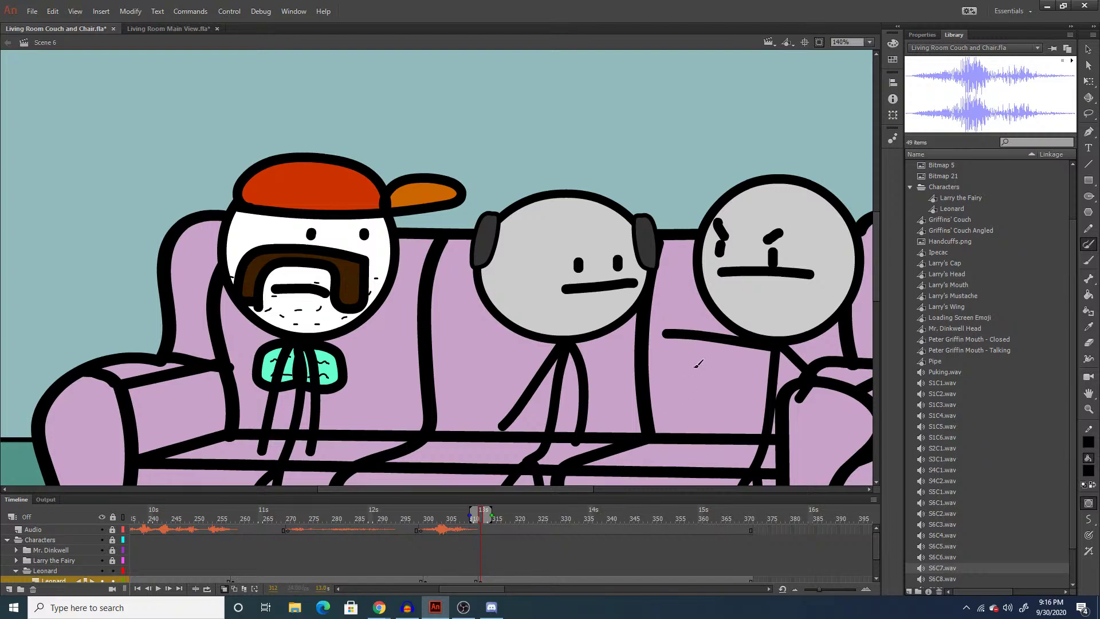
Replace Leonard's pointing arm at frame 312 with an arm hanging down at his side.
key(q)
click(694, 337)
key(y)
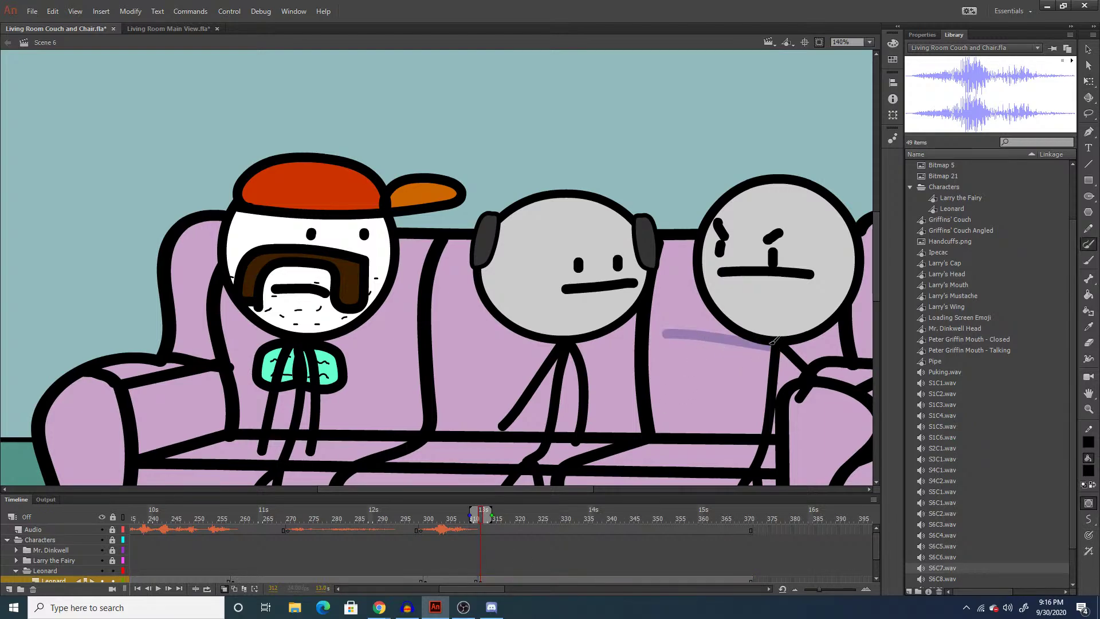
drag(770, 345, 745, 430)
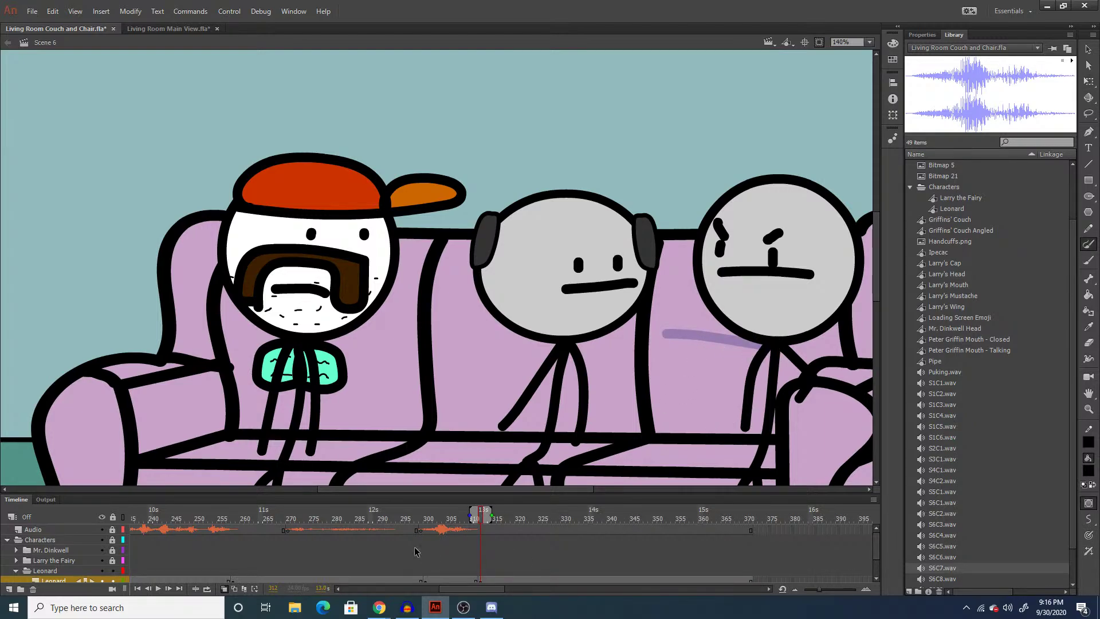
Play back Leonard's line on the timeline and preview the S6C8.wav voice clip.
click(378, 549)
key(Return)
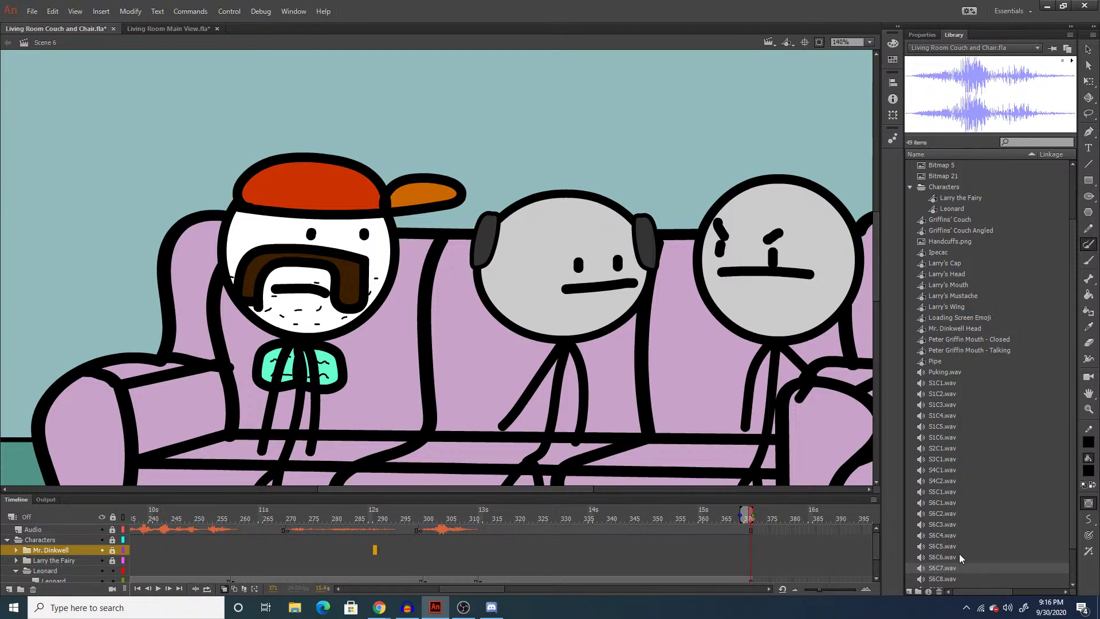
scroll(942, 547, down, 3)
right_click(941, 546)
click(967, 510)
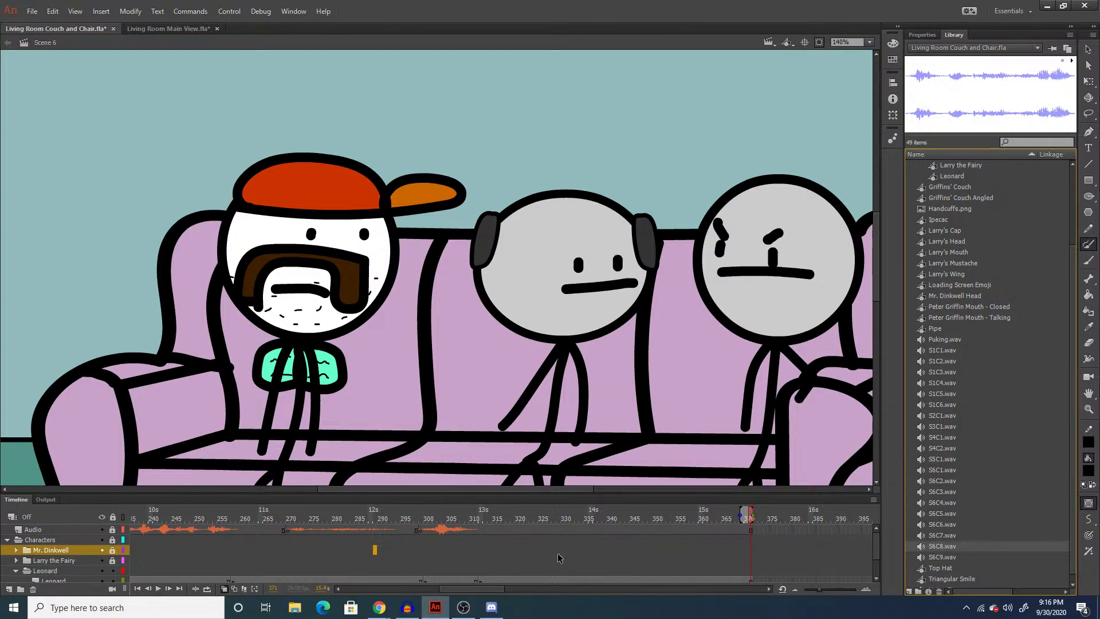
Insert a blank keyframe on the Audio layer at frame 324, then expand and unlock the Mr. Dinkwell folder.
click(537, 532)
key(F7)
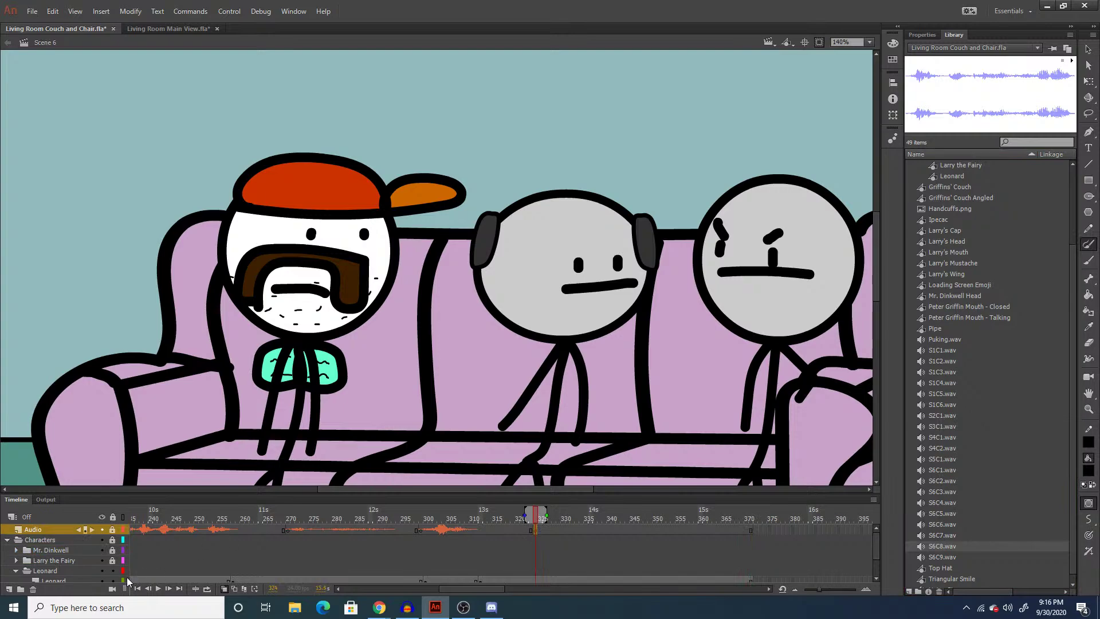
click(17, 551)
click(112, 550)
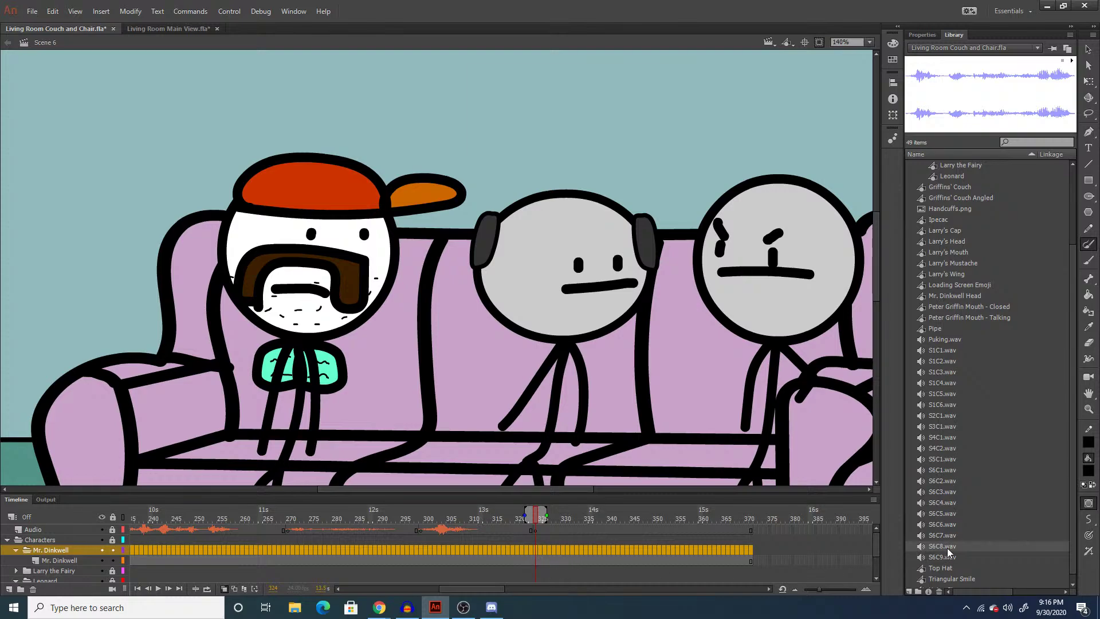
Place the S6C8.wav clip on the Audio layer at frame 324, keeping that layer locked.
click(728, 435)
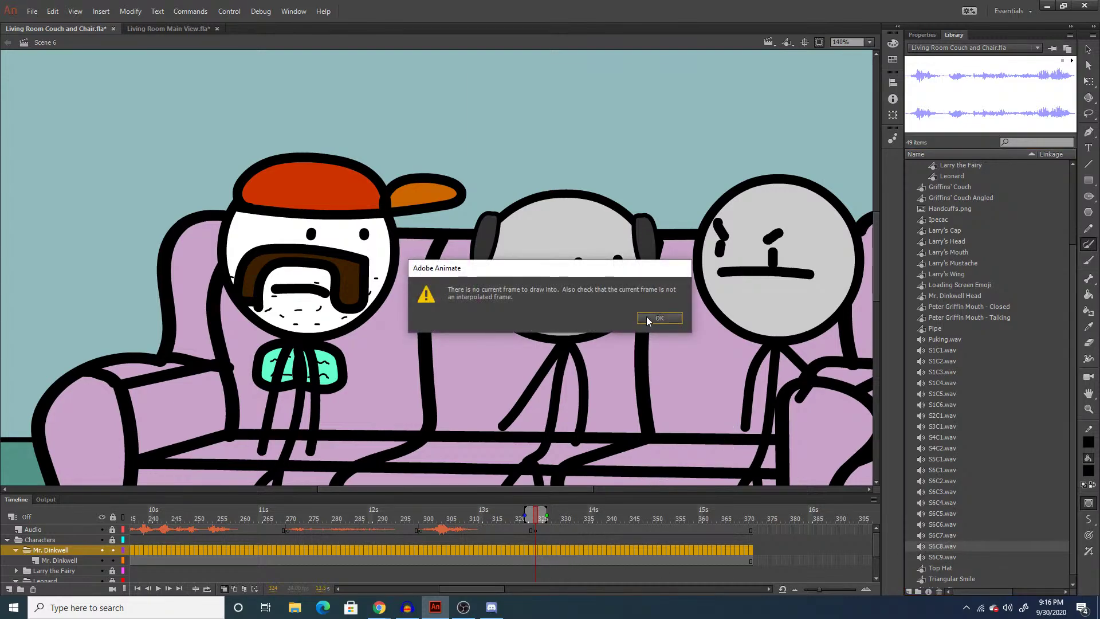
click(659, 318)
click(535, 531)
click(574, 425)
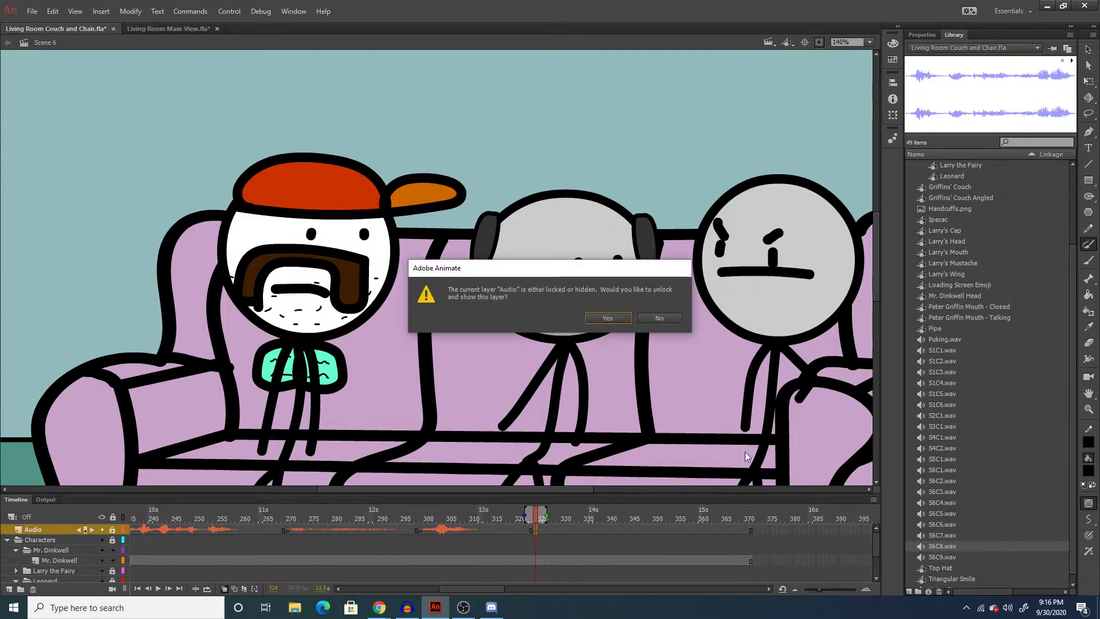
click(666, 319)
key(q)
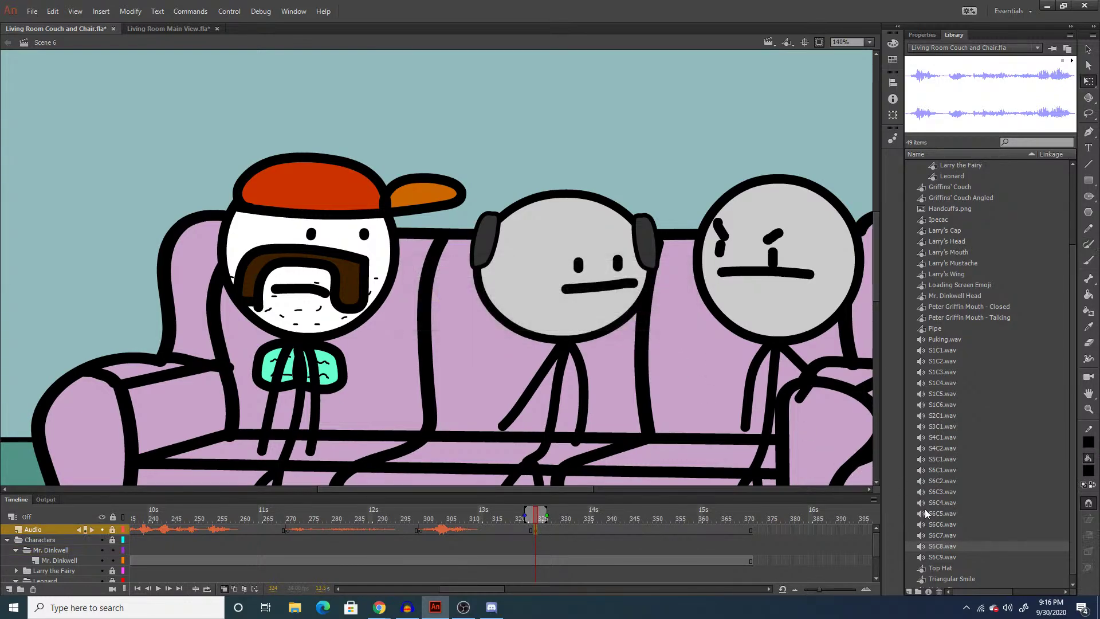
Insert a keyframe on the Mr. Dinkwell layer at frame 325 and delete his closed mouth.
click(537, 563)
click(542, 564)
key(F6)
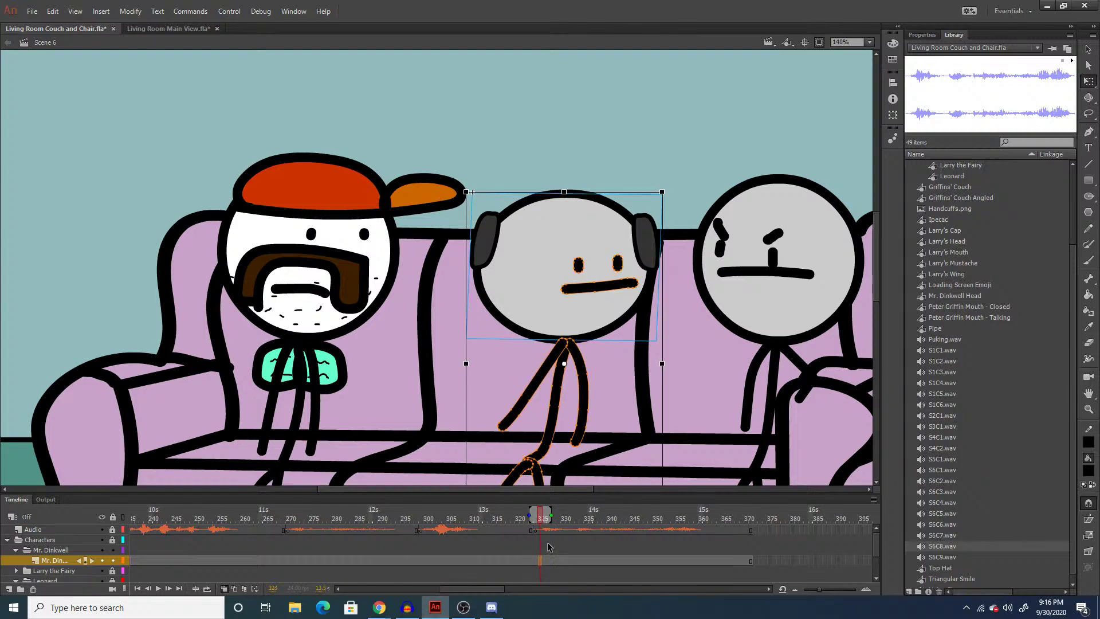
click(685, 295)
click(611, 286)
key(Delete)
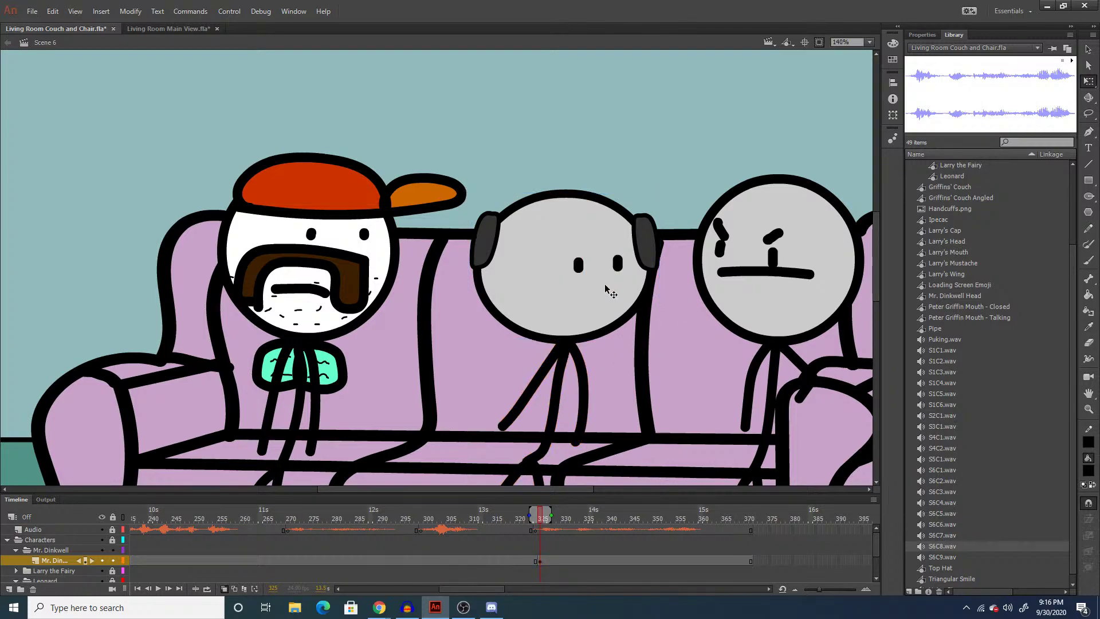
Paint a small, roughly rectangular open mouth on Mr. Dinkwell's face and fill it black.
key(y)
mouse_move(577, 294)
mouse_down()
mouse_move(646, 287)
mouse_move(587, 287)
mouse_move(627, 289)
mouse_move(590, 311)
mouse_move(571, 301)
mouse_move(585, 286)
mouse_up()
key(ctrl+z)
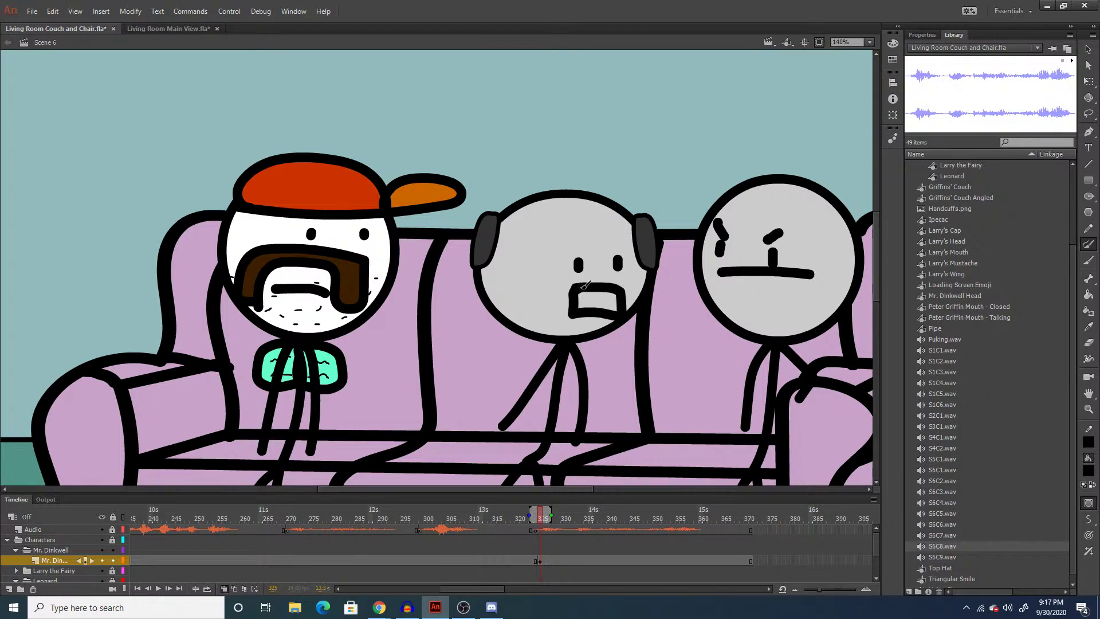
key(q)
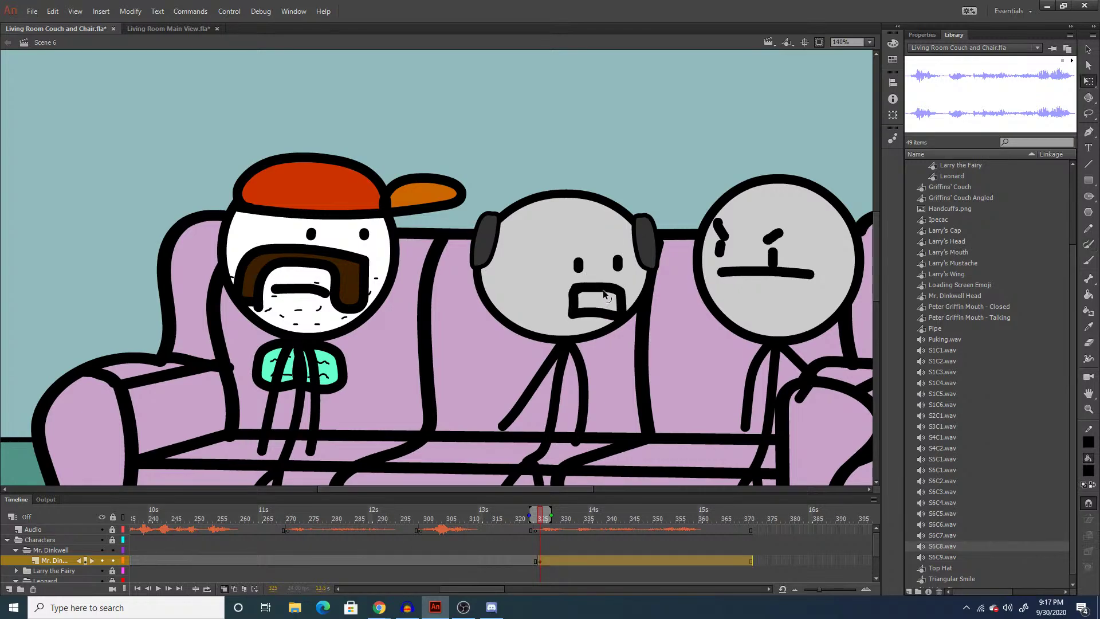
double_click(601, 298)
key(k)
click(604, 304)
key(q)
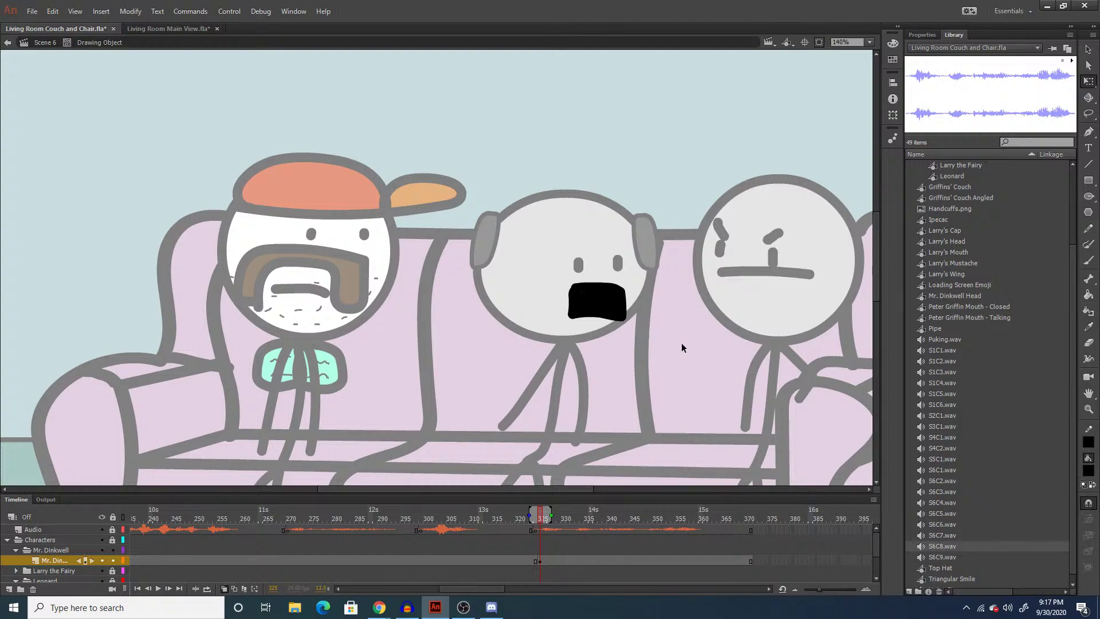
double_click(682, 343)
Paint angry slanted eyebrows above both of Mr. Dinkwell's eyes and lock his folder.
key(b)
drag(573, 245, 616, 250)
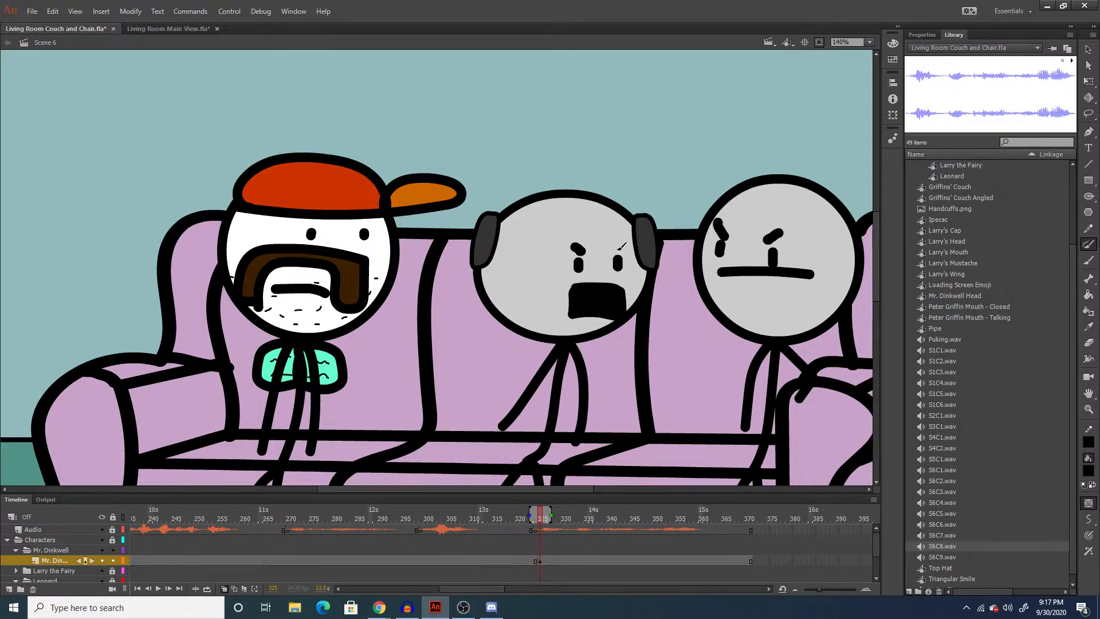
drag(612, 250, 617, 247)
click(113, 550)
Insert a keyframe on the Larry the Fairy layer at frame 306, paint angry eyebrows on Larry, and lock and collapse his folder.
click(16, 571)
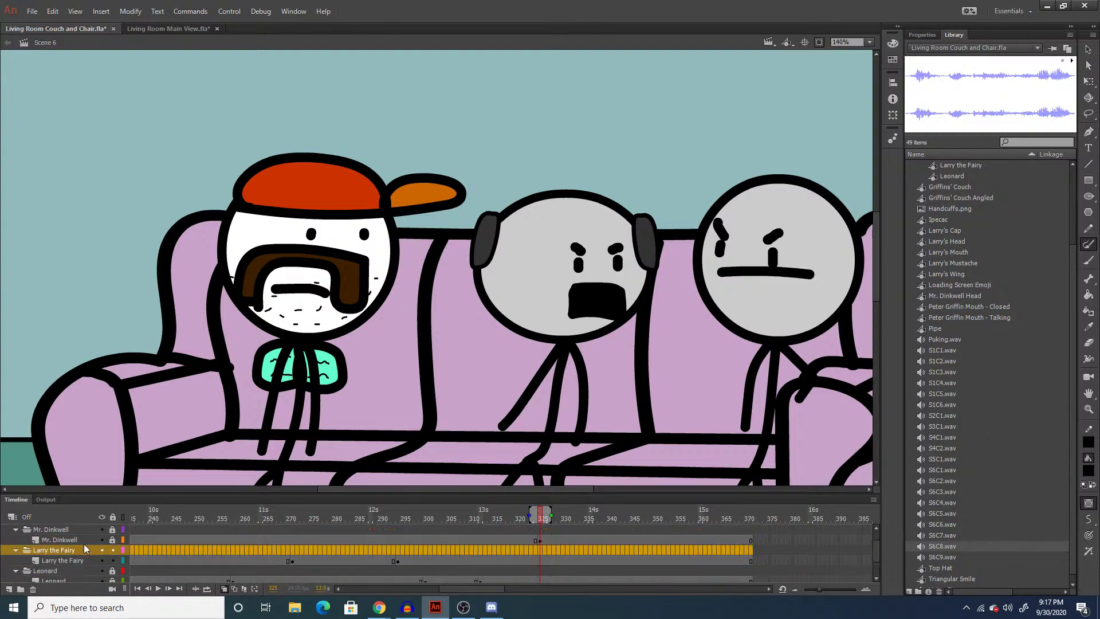
scroll(57, 567, down, 1)
click(85, 549)
click(435, 563)
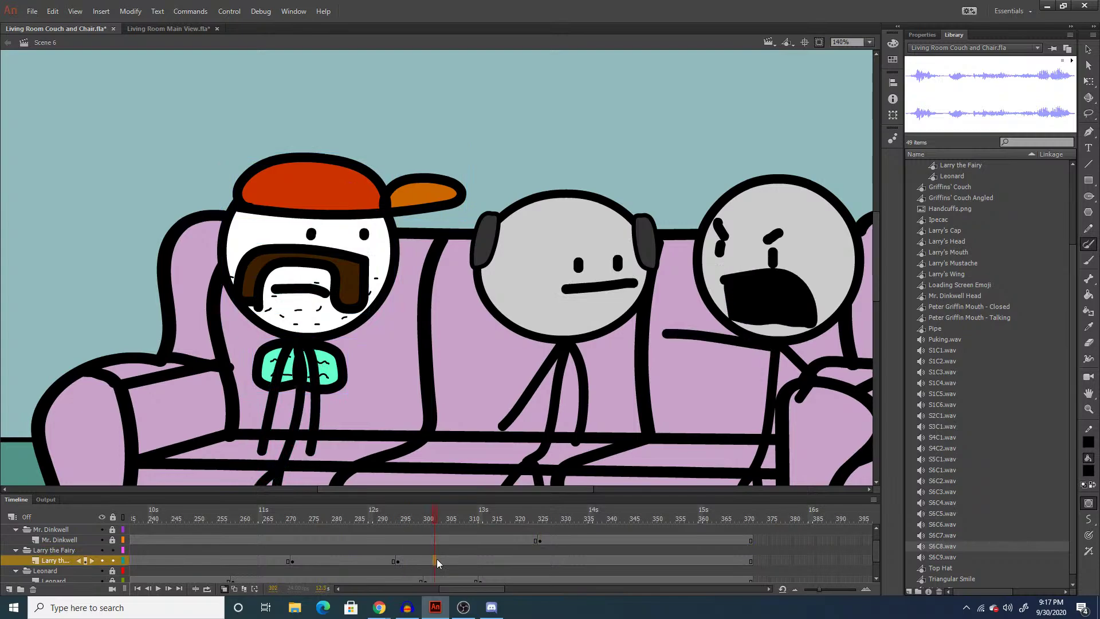
scroll(448, 564, up, 1)
scroll(448, 564, down, 1)
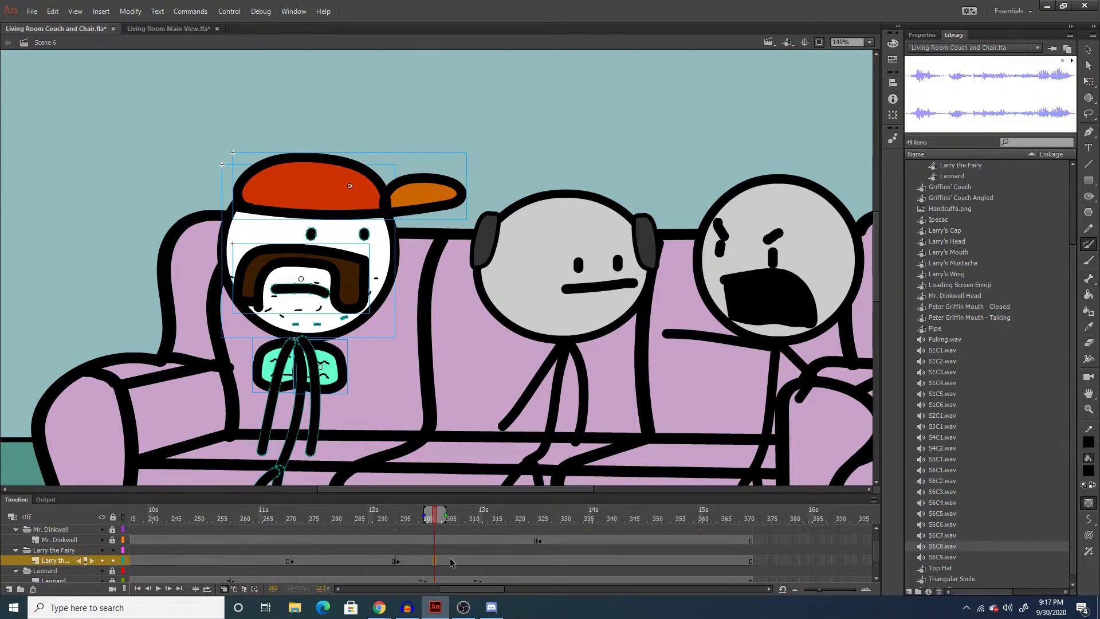
click(453, 560)
key(F6)
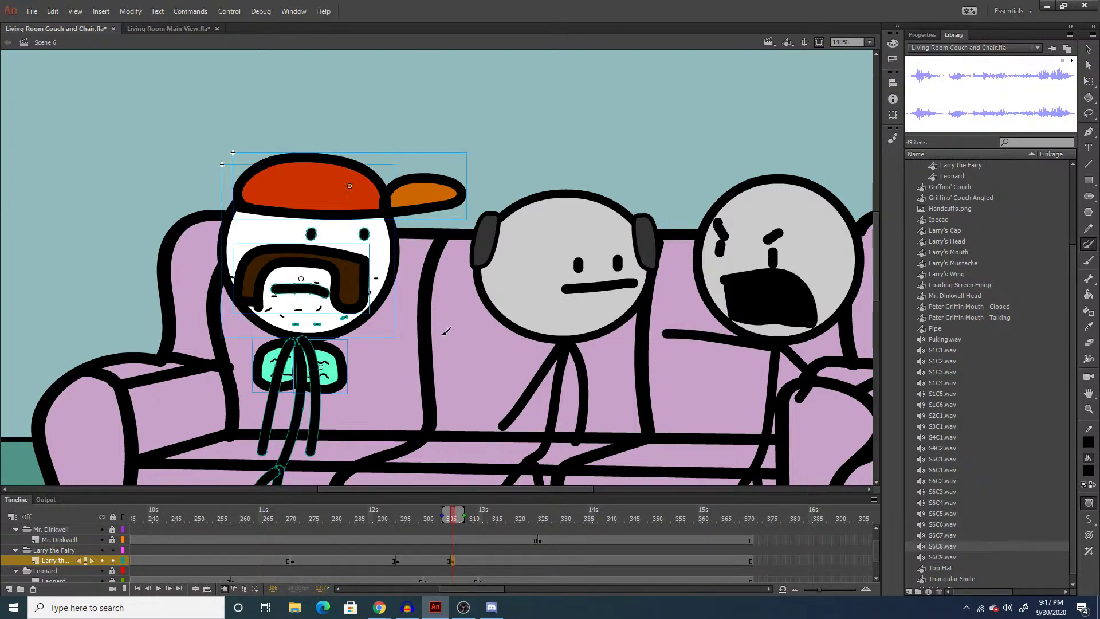
key(ctrl+shift+a)
drag(306, 216, 373, 221)
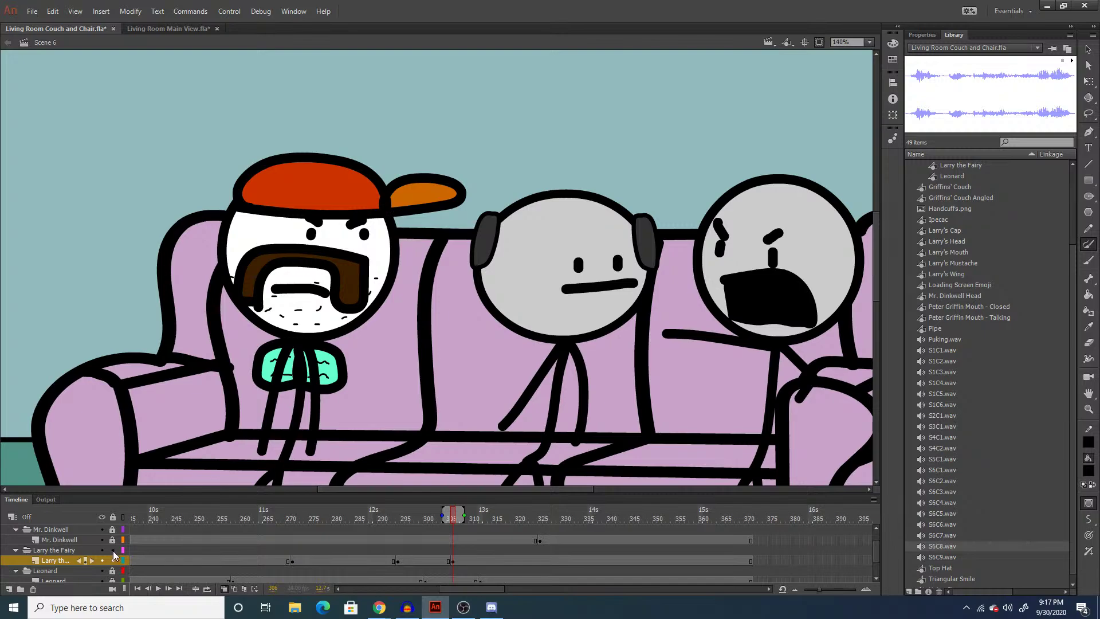
click(17, 551)
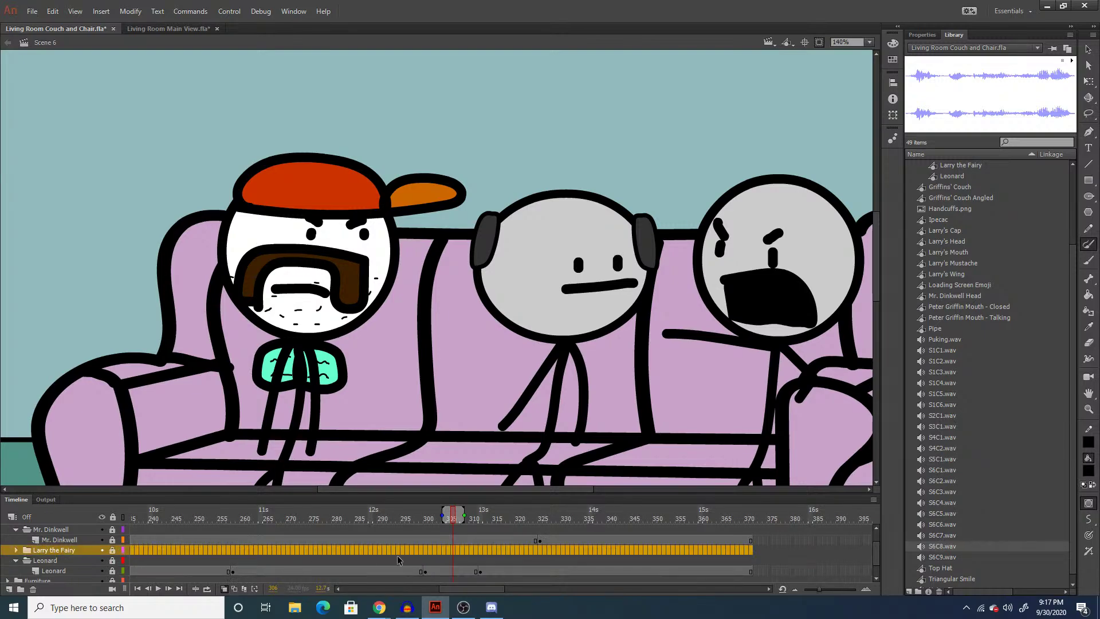
Play back the line from frame 324 and insert a keyframe on the Mr. Dinkwell layer at frame 360.
scroll(550, 556, up, 2)
click(537, 560)
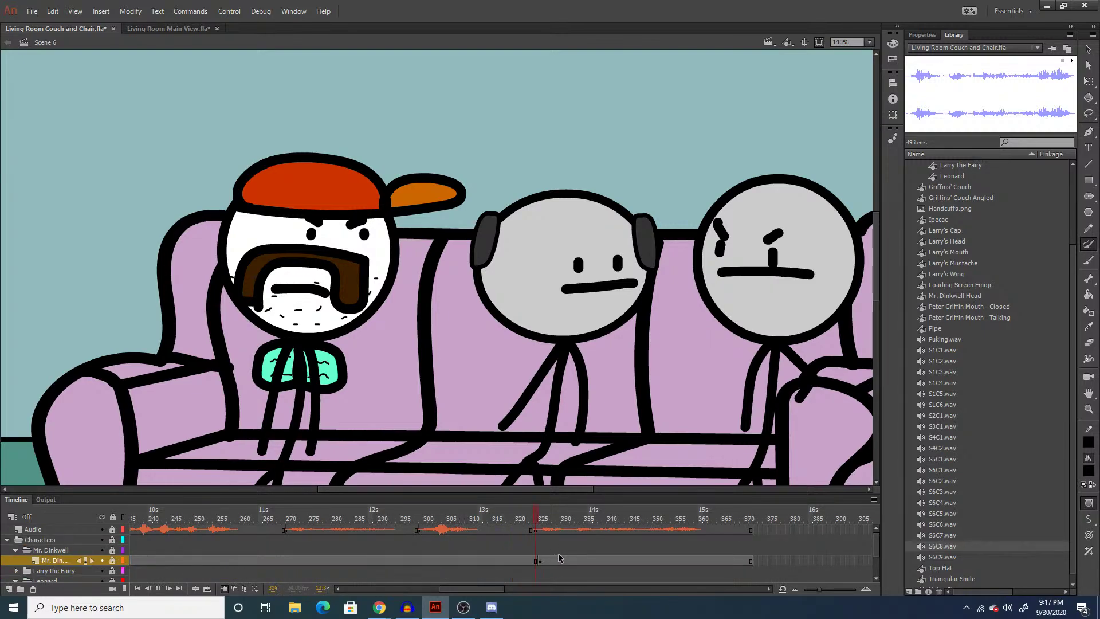
key(Return)
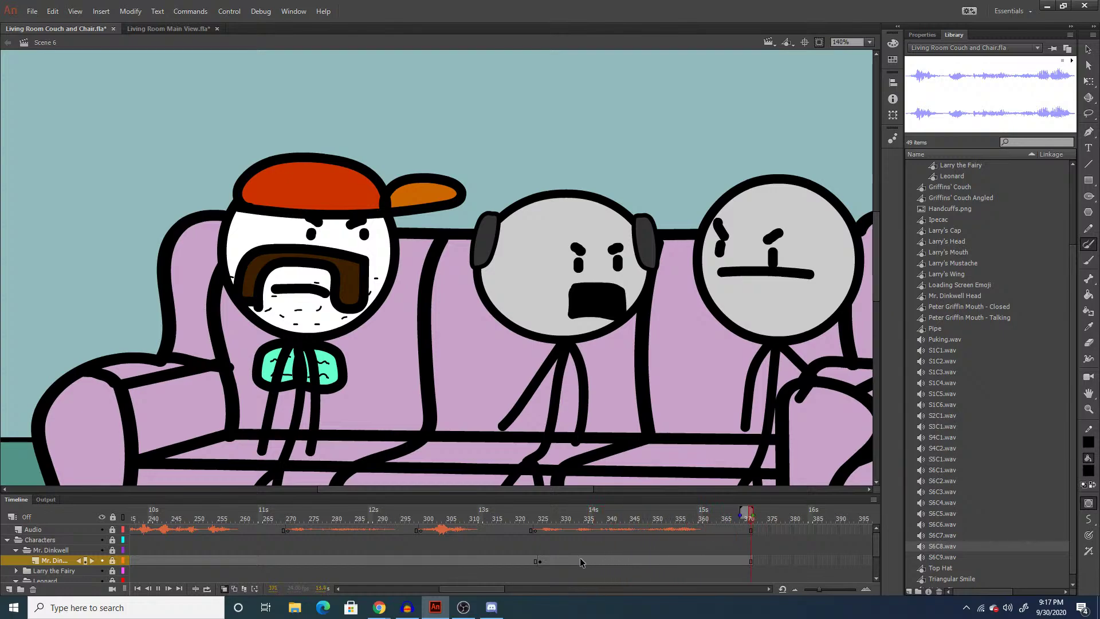
click(581, 561)
click(699, 559)
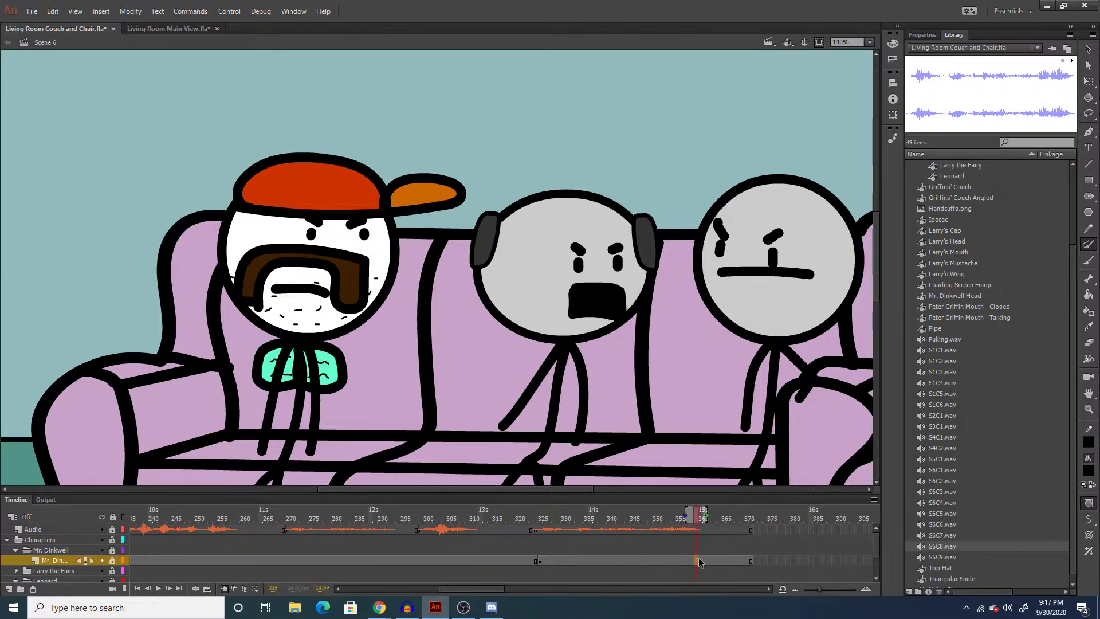
key(q)
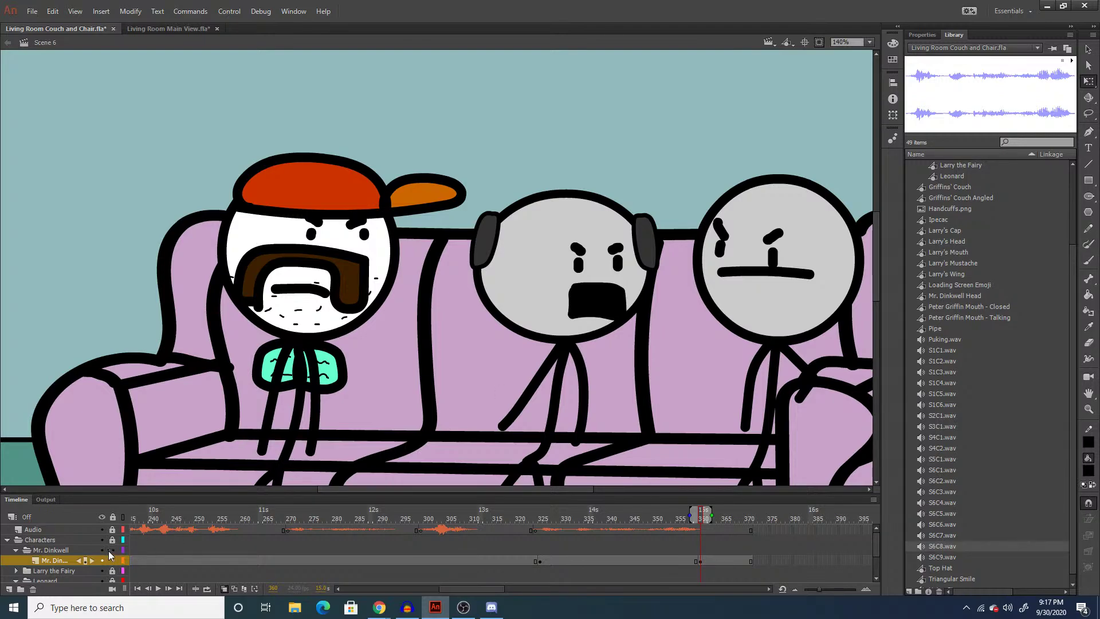
Replace Mr. Dinkwell's open mouth with a short straight closed mouth painted with the brush.
click(607, 298)
key(Delete)
key(b)
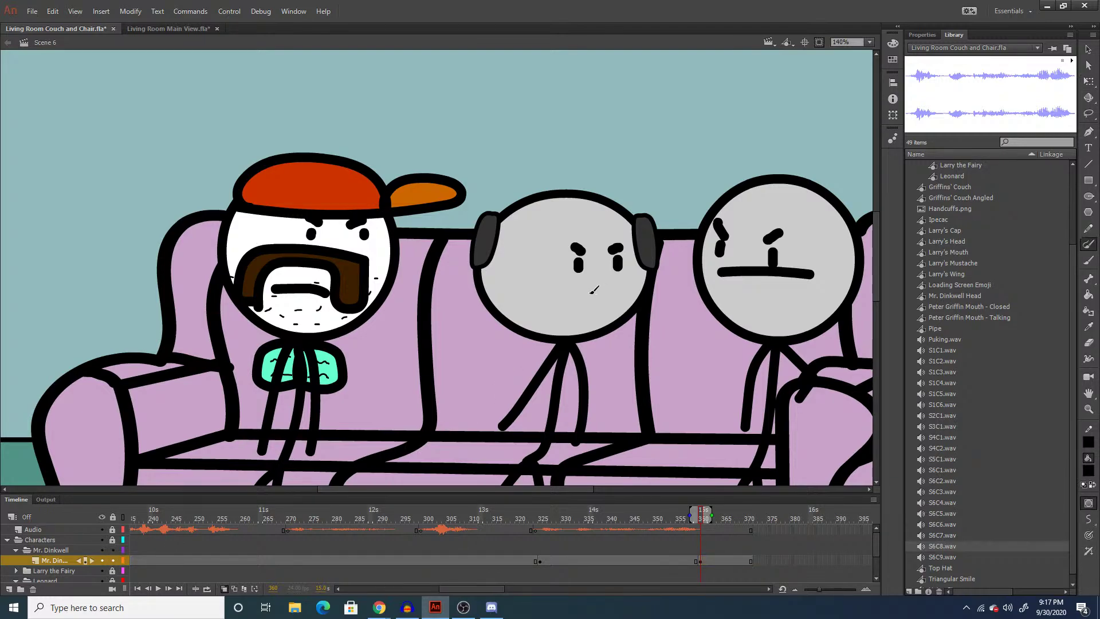
drag(570, 287, 621, 286)
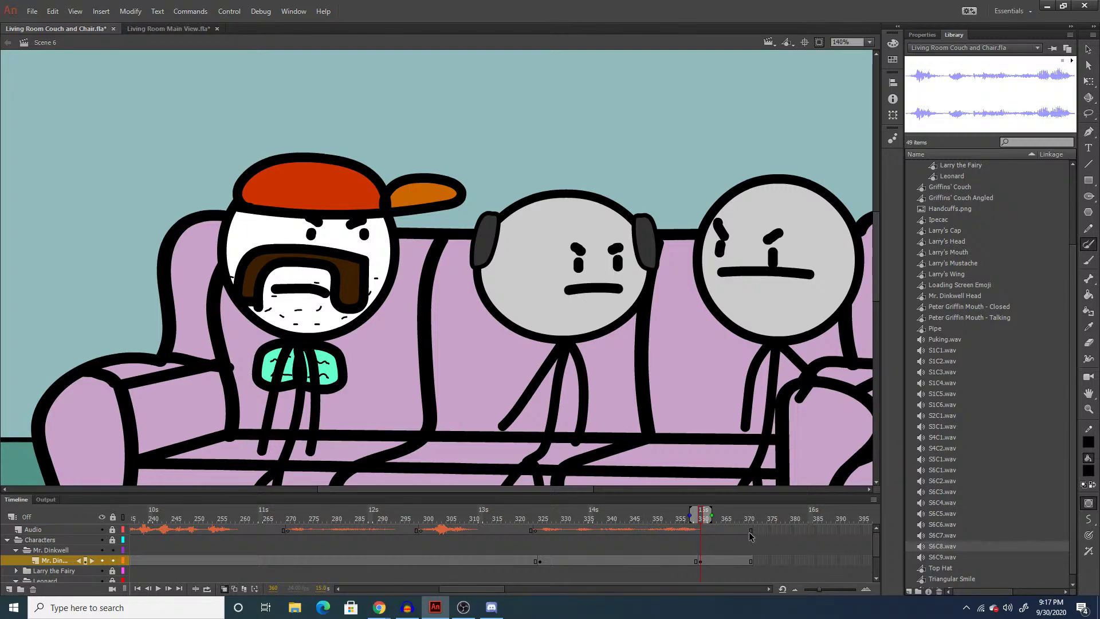
Extend the frames of all layers to about frame 472.
drag(764, 531, 802, 607)
key(F5)
scroll(487, 566, up, 2)
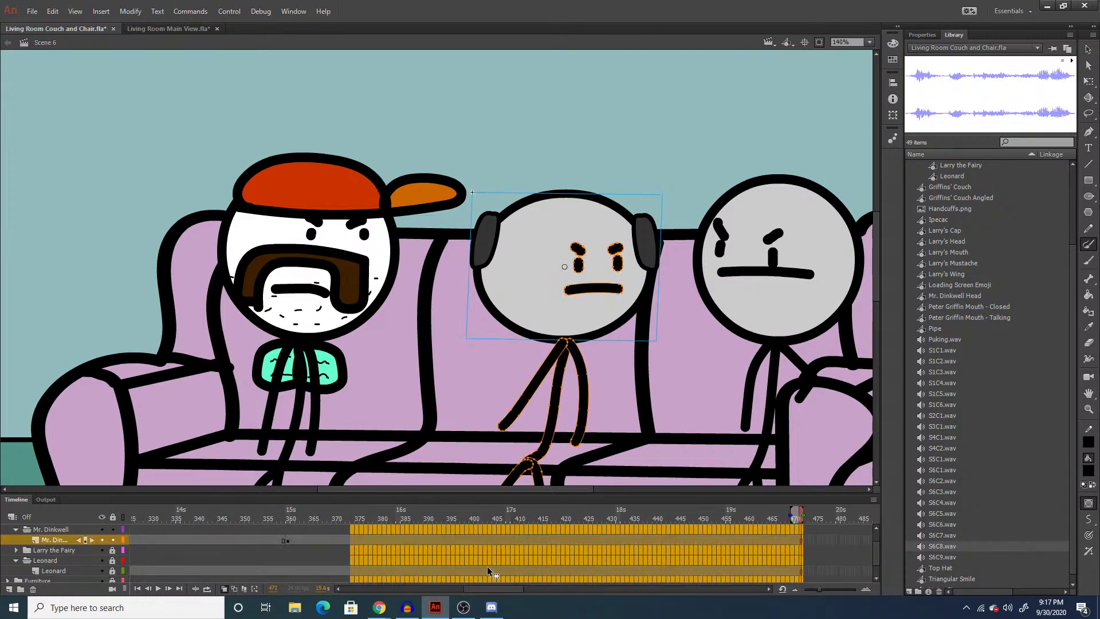
Select frame 377 on the Audio layer and preview the S6C9.wav sound from the library.
click(348, 533)
click(363, 532)
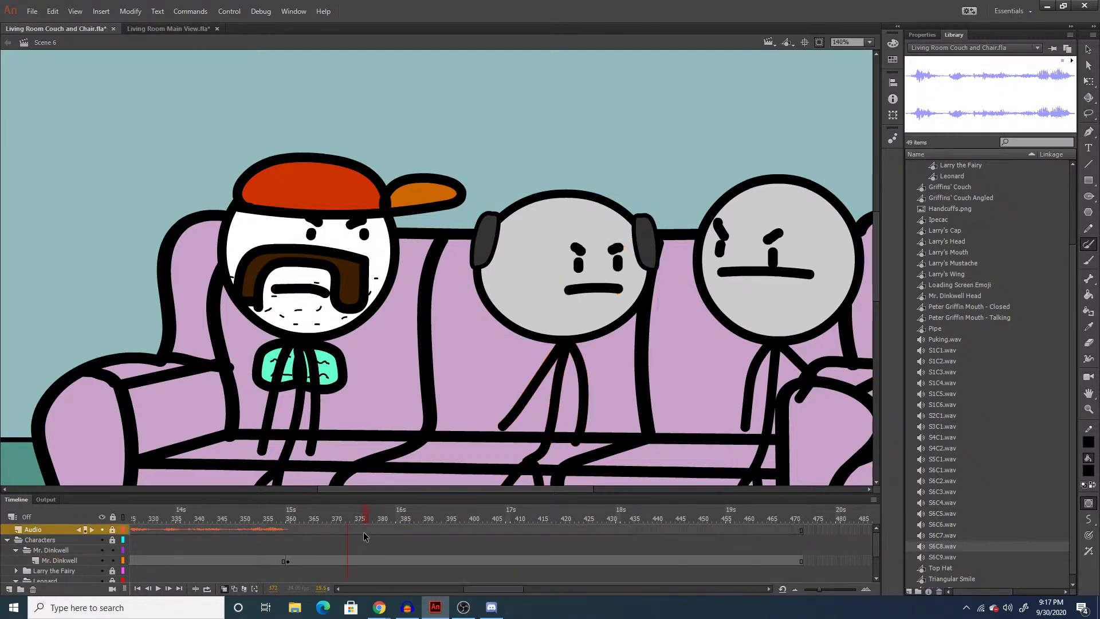
right_click(946, 557)
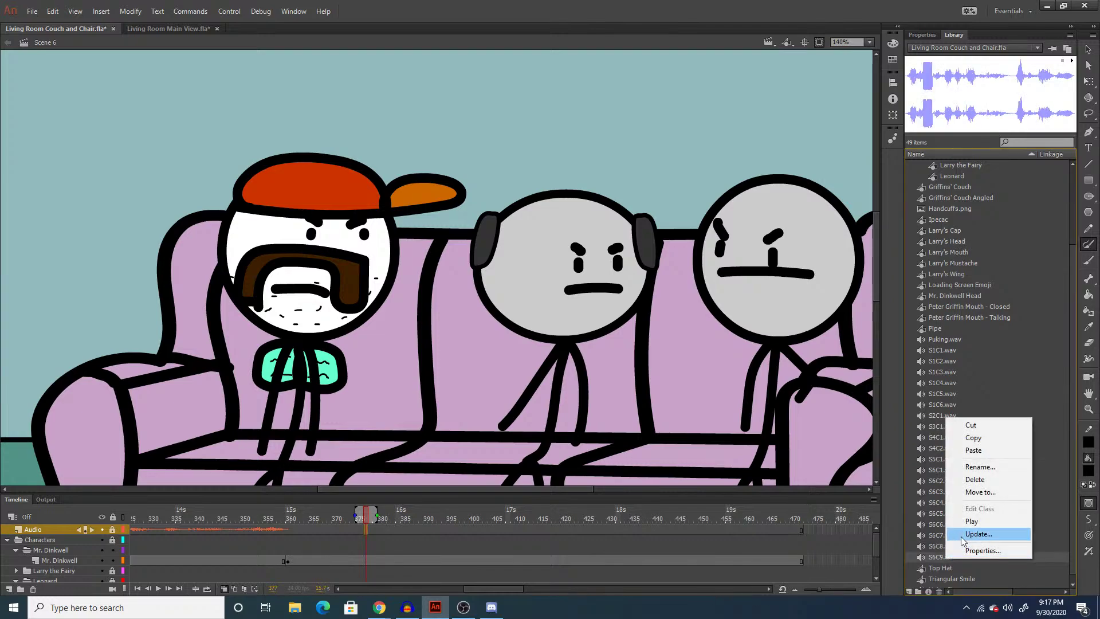
click(971, 521)
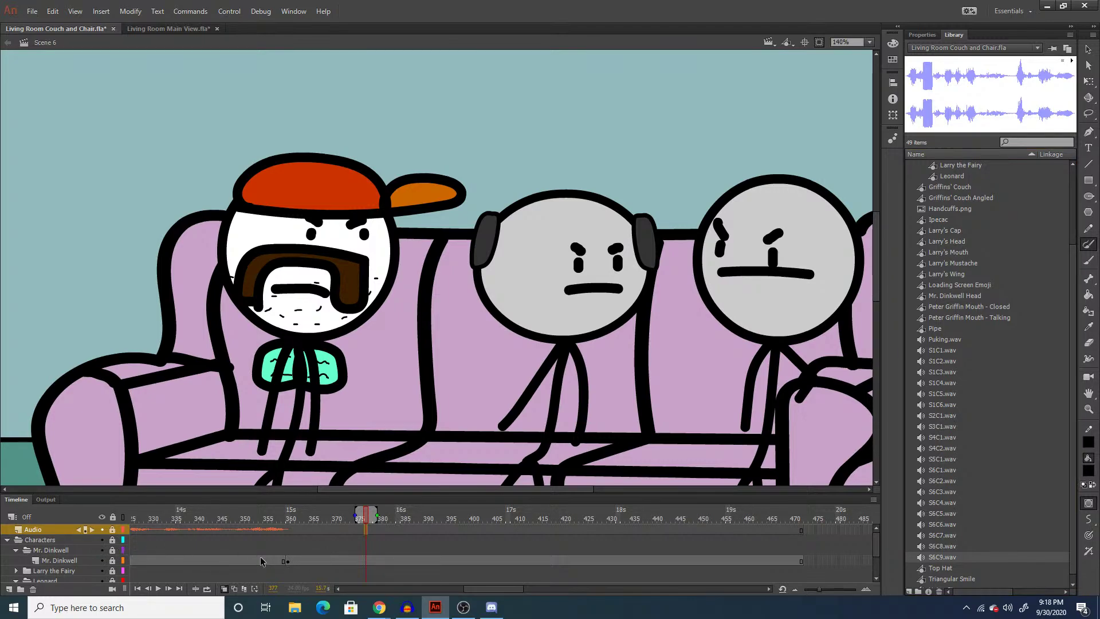
Step through the end of Mr. Dinkwell's line up to frame 358 to find the timing for Leonard's reaction.
click(221, 561)
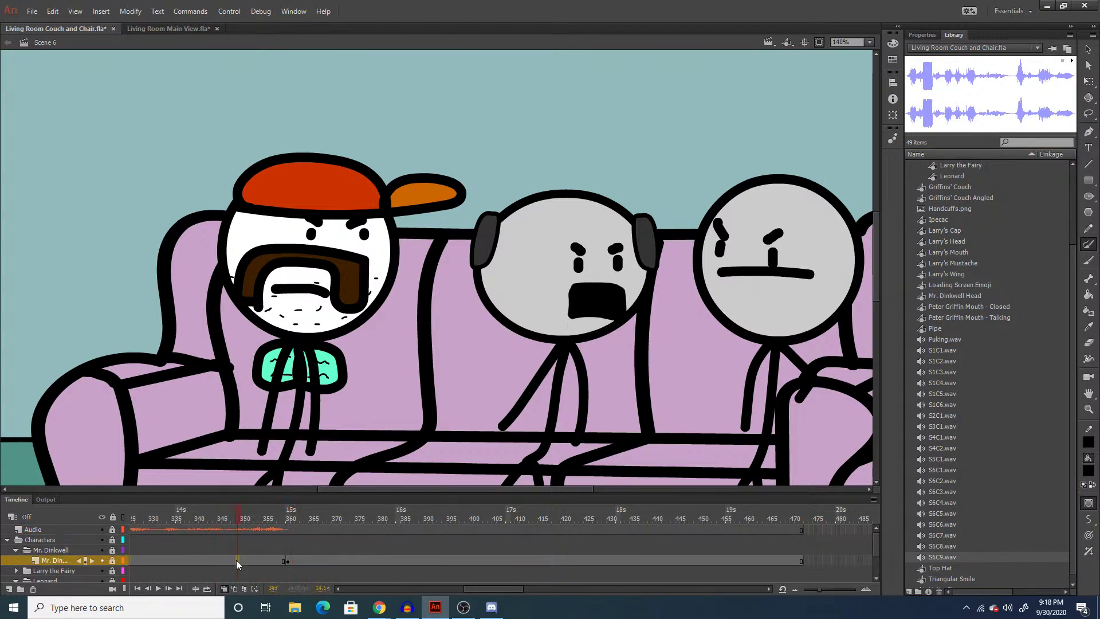
click(239, 562)
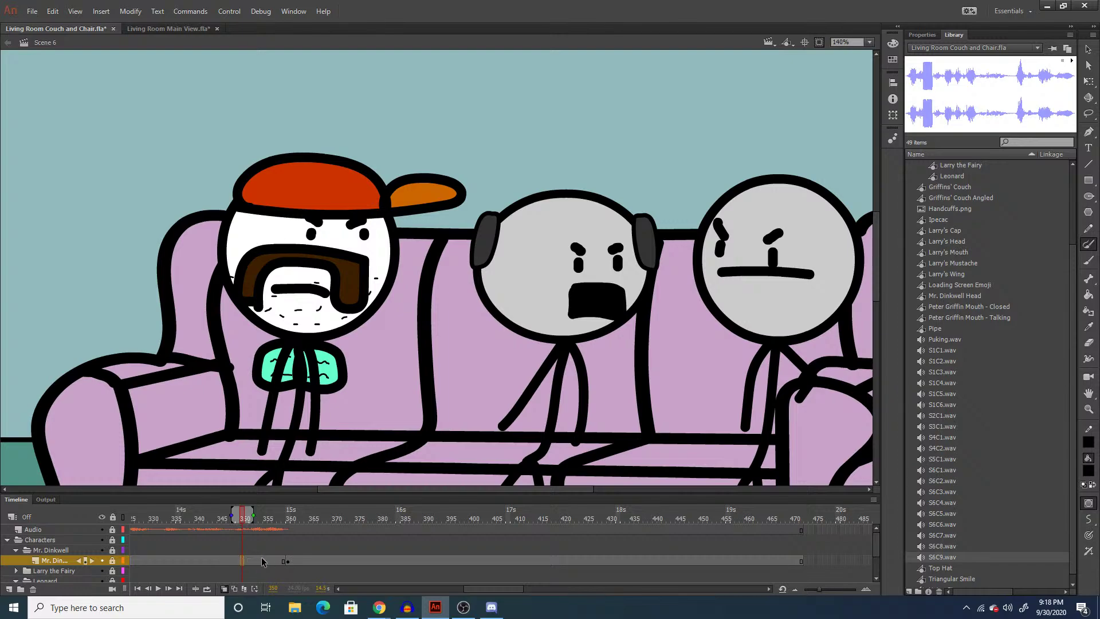
click(277, 562)
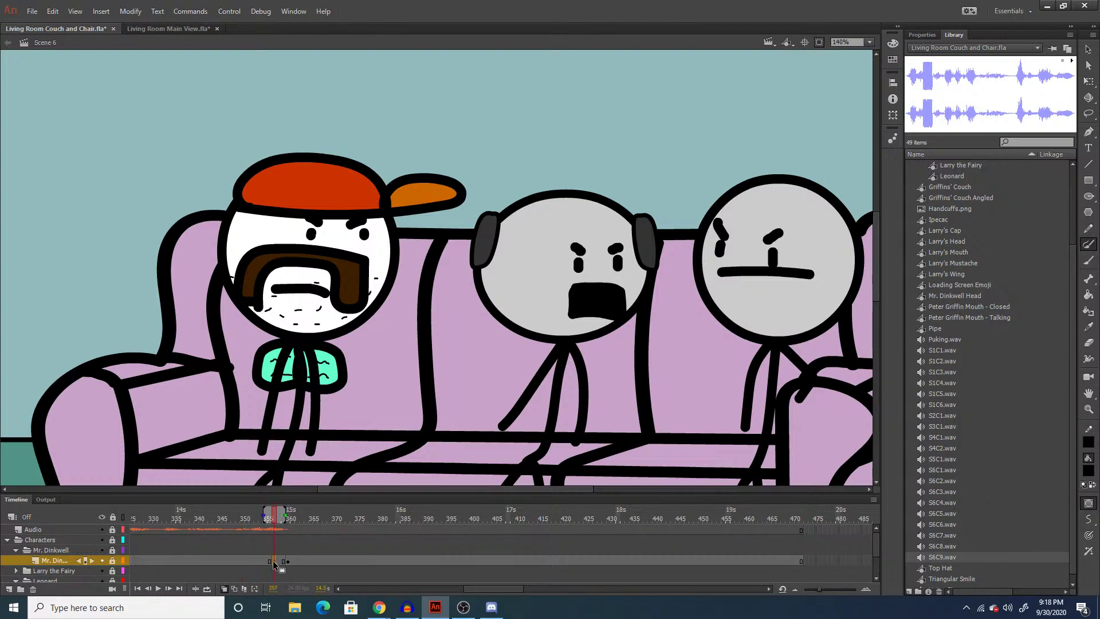
key(comma)
key(comma)
key(comma)
key(comma)
key(comma)
key(comma)
key(comma)
click(279, 562)
scroll(267, 572, down, 1)
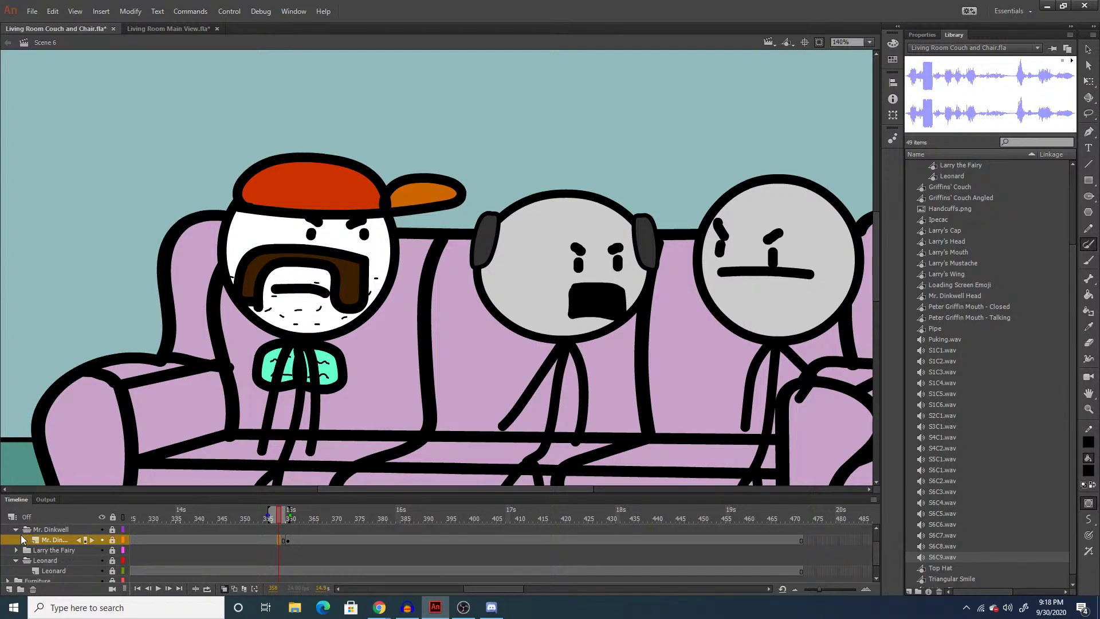
Insert a keyframe on the Leonard layer at frame 358 and delete his angry eyebrows.
click(278, 571)
click(113, 570)
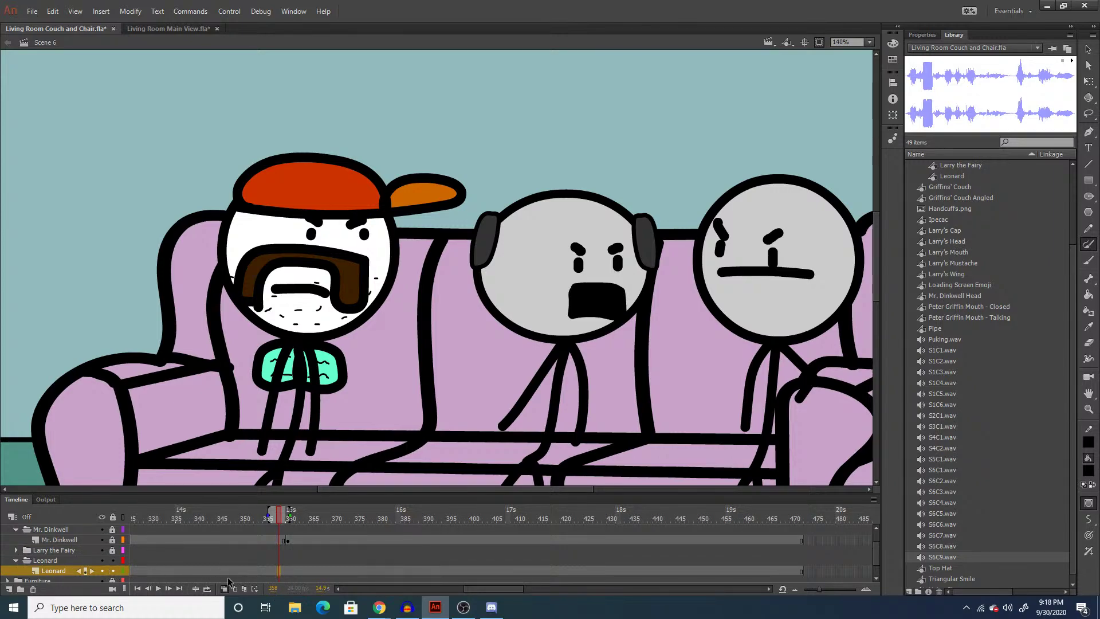
click(279, 571)
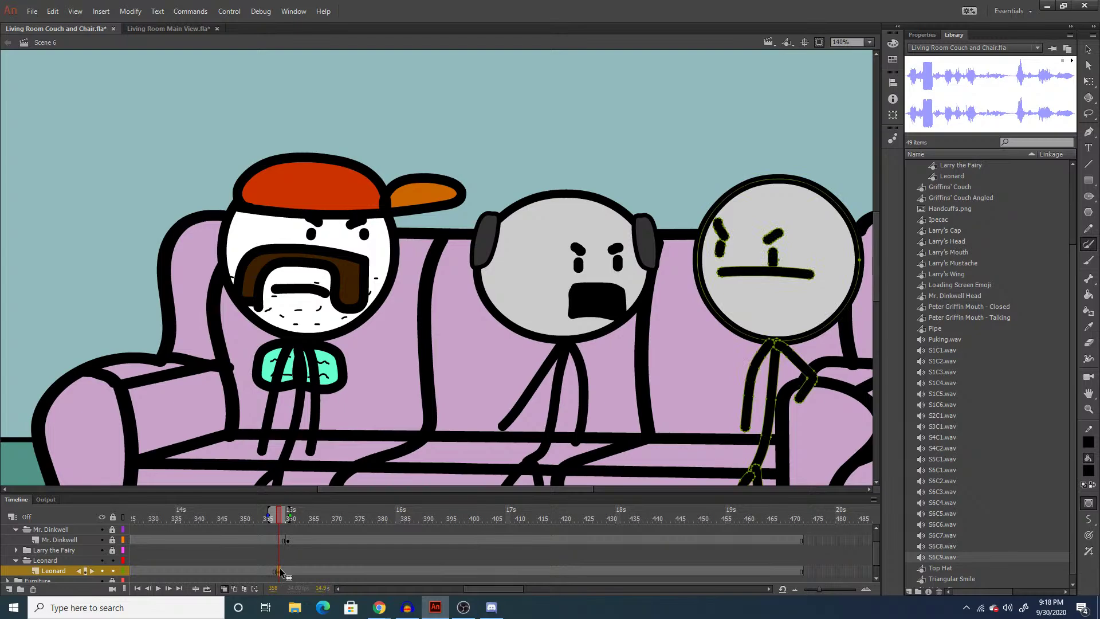
key(q)
click(666, 203)
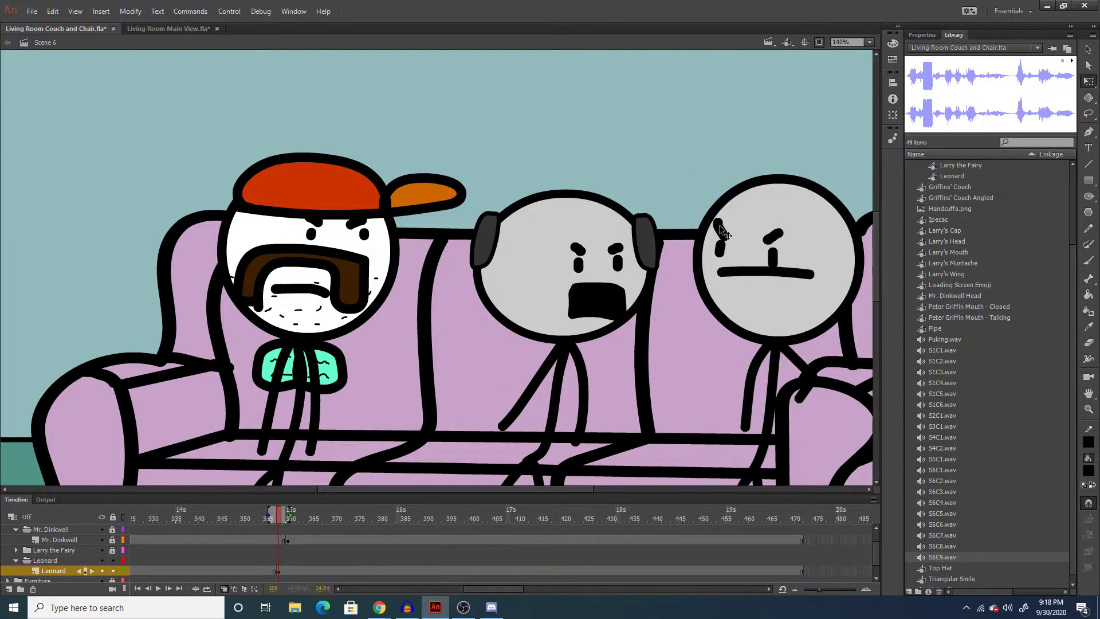
key(ctrl+z)
Paint new, calmer eyebrows above Leonard's eyes and move his closed mouth slightly down.
key(b)
drag(775, 239, 794, 237)
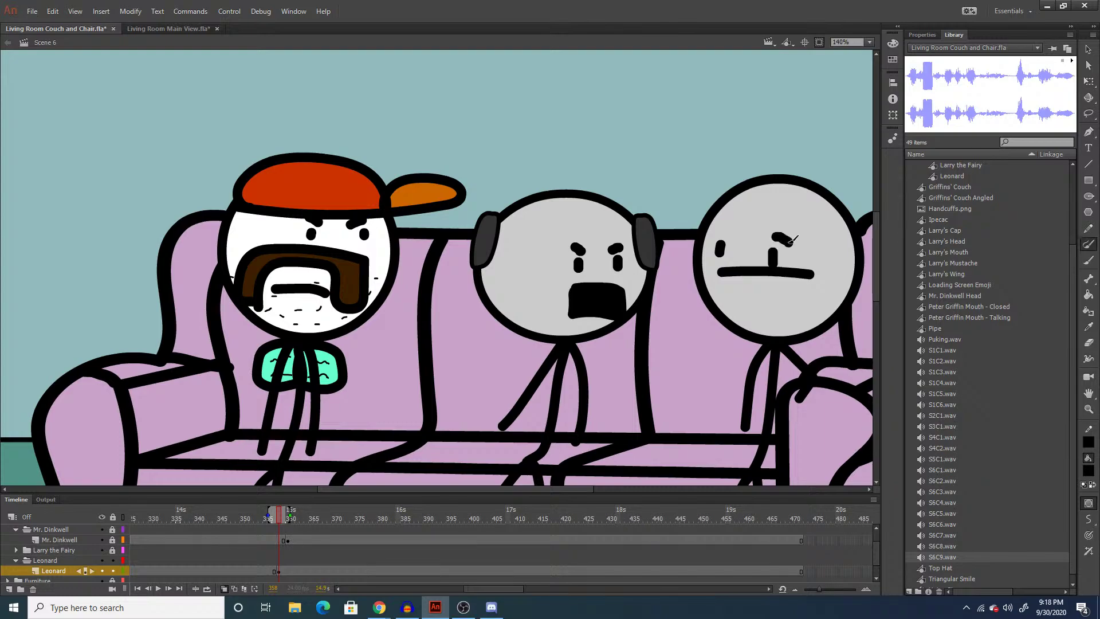
drag(723, 228, 707, 226)
key(q)
drag(745, 273, 744, 280)
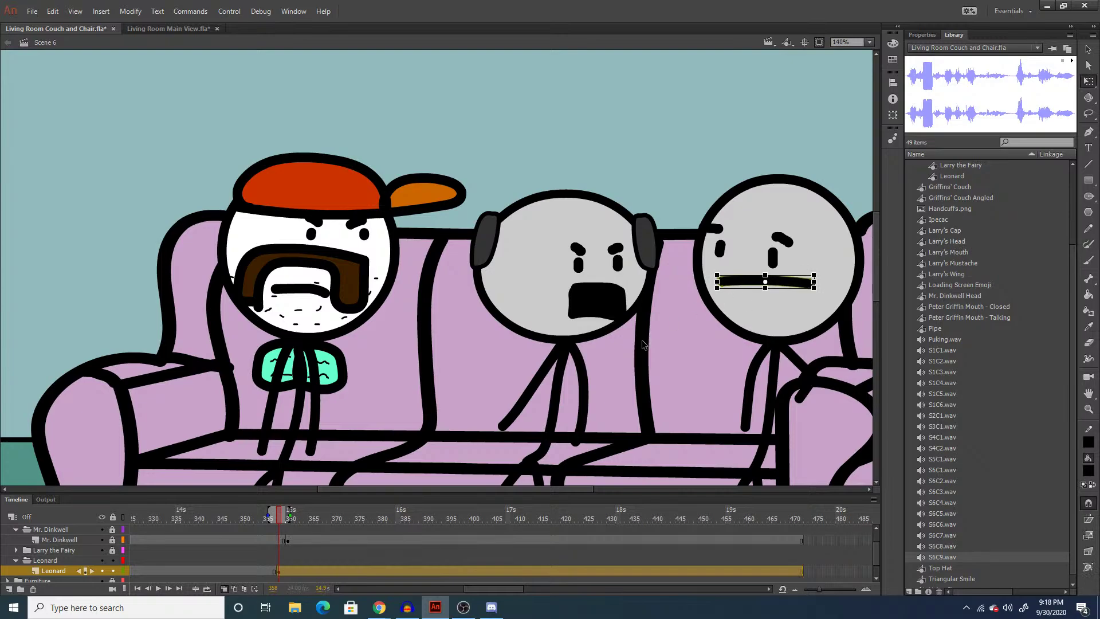
click(644, 344)
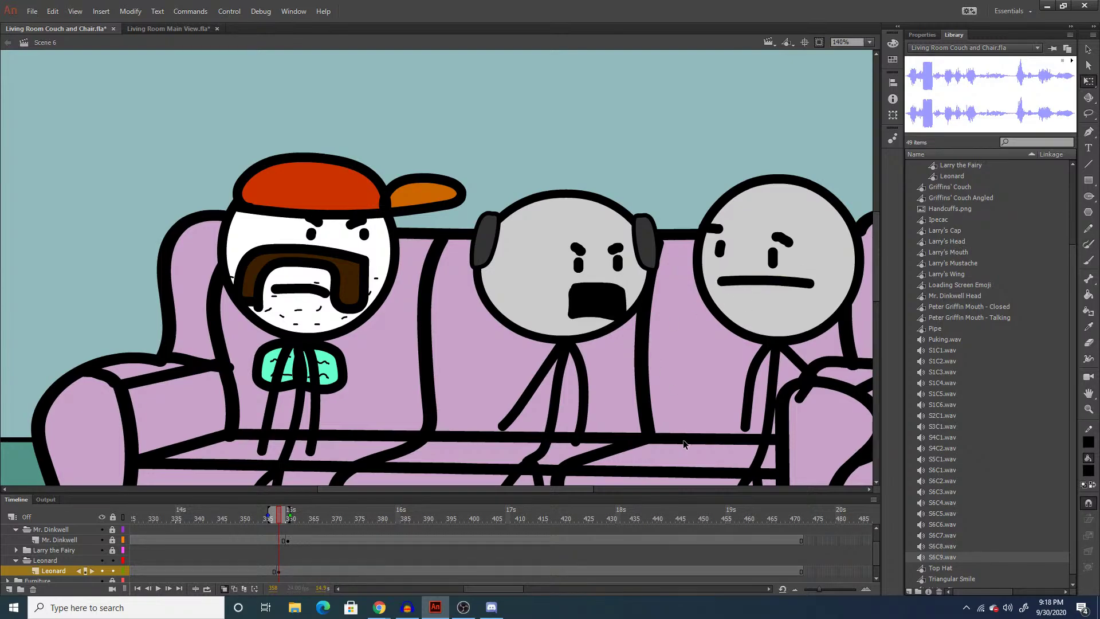
Replace the eyebrow above Leonard's eye near the middle of his face with a longer one slanting up and outward.
click(775, 239)
key(Delete)
key(b)
drag(765, 237, 799, 223)
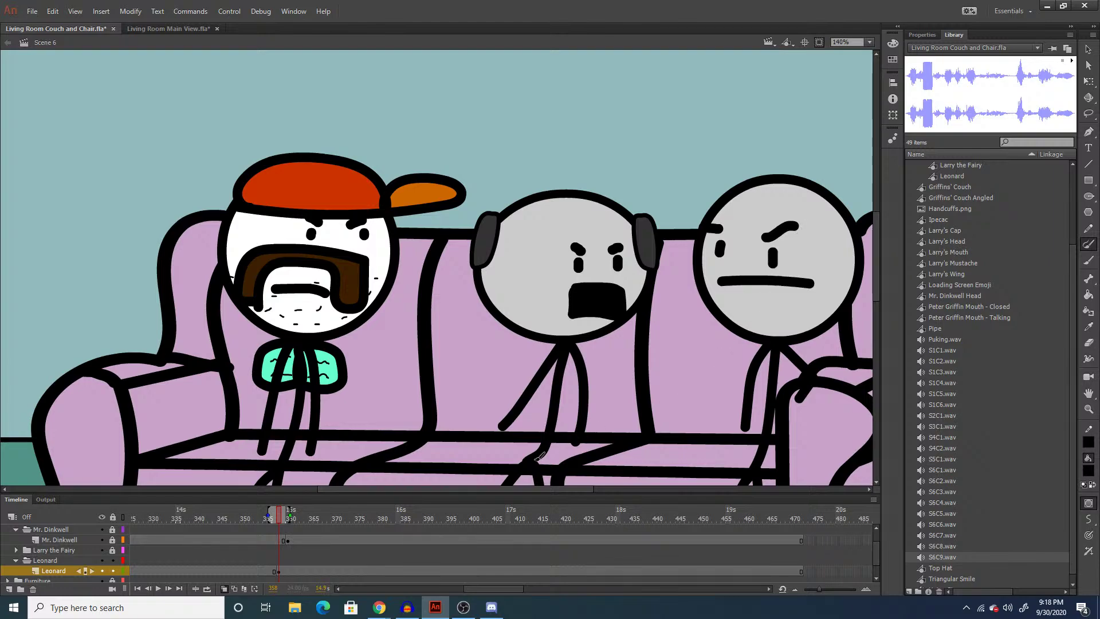
Move Leonard's new expression keyframe from frame 358 to frame 336 and play back the timing.
scroll(314, 559, up, 1)
click(269, 570)
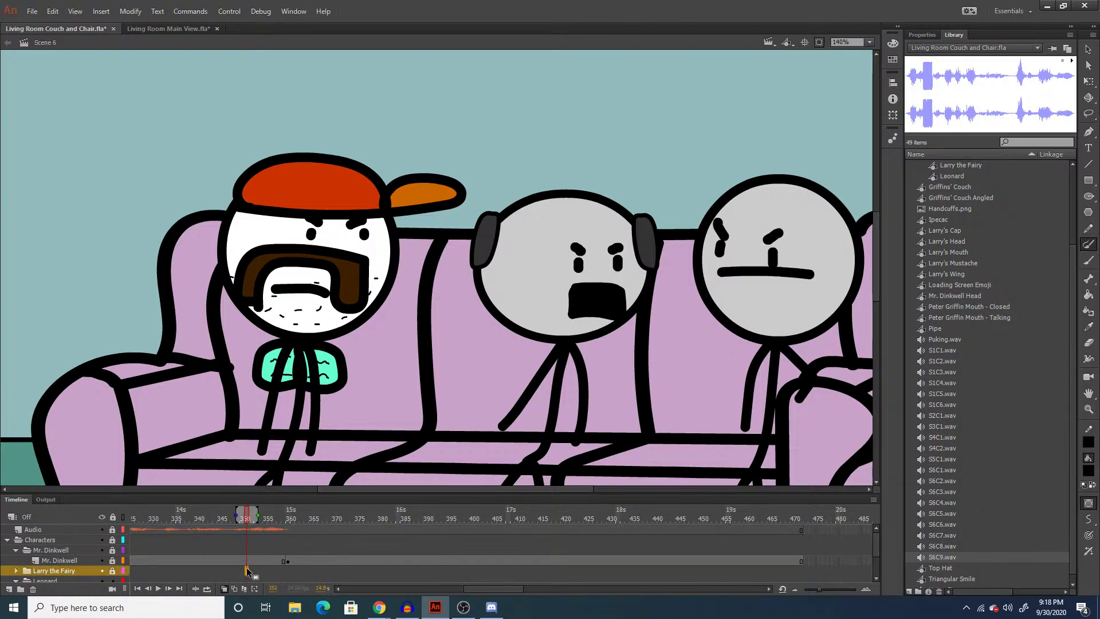
key(Return)
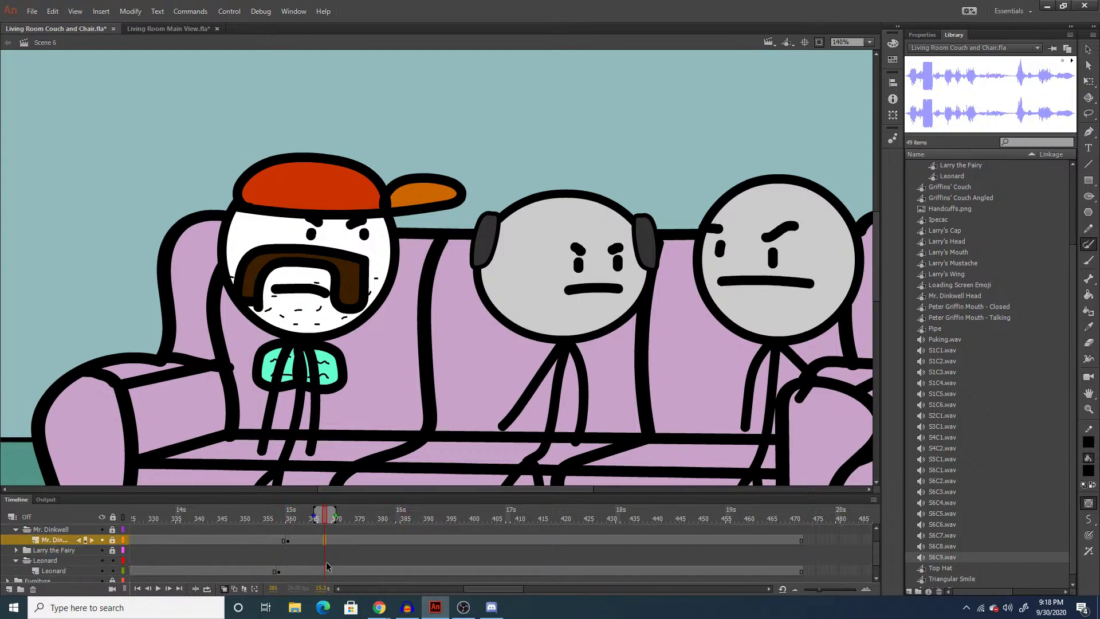
scroll(280, 571, down, 1)
click(278, 571)
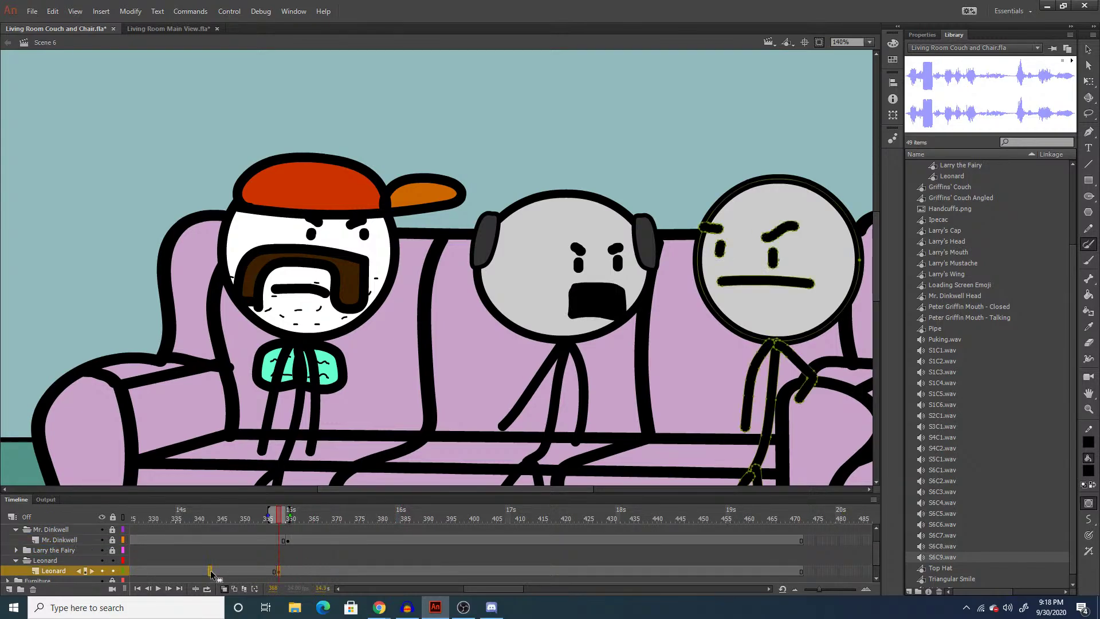
click(179, 571)
scroll(187, 572, up, 1)
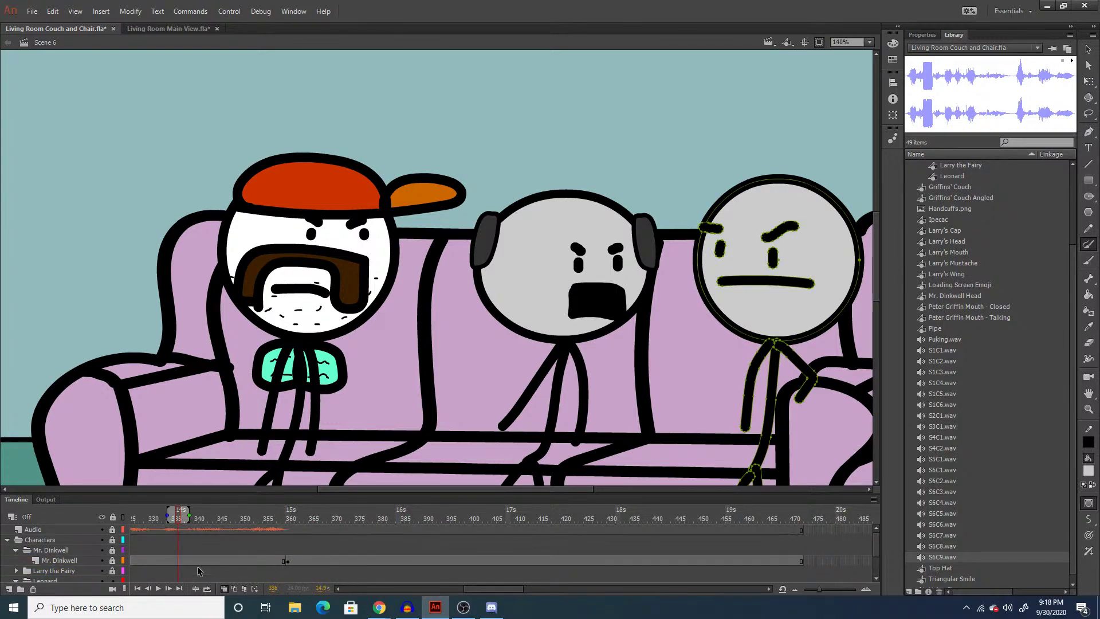
click(133, 563)
key(Return)
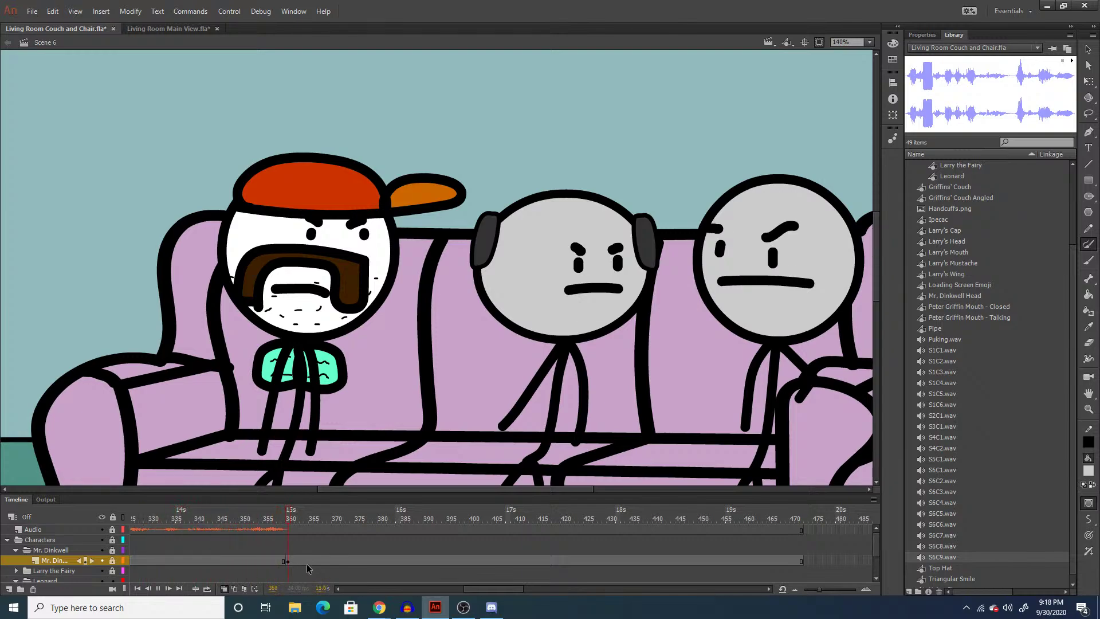
Insert a keyframe on the Audio layer at frame 368, place S6C9.wav on it and play it back.
click(324, 530)
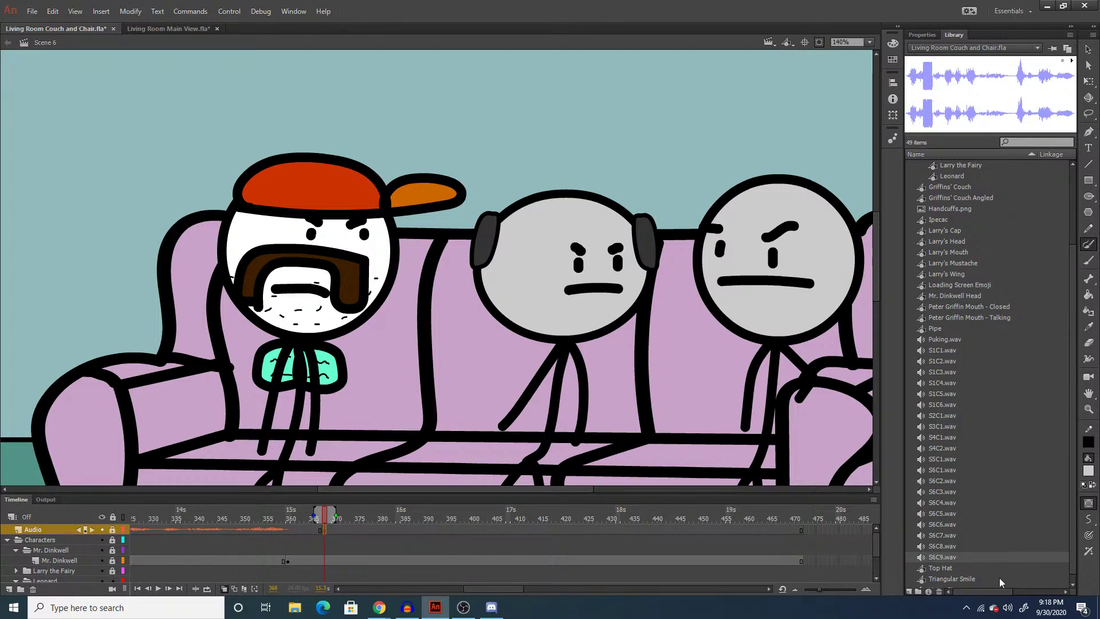
drag(945, 558, 583, 433)
click(311, 555)
key(Return)
click(343, 560)
scroll(342, 563, down, 1)
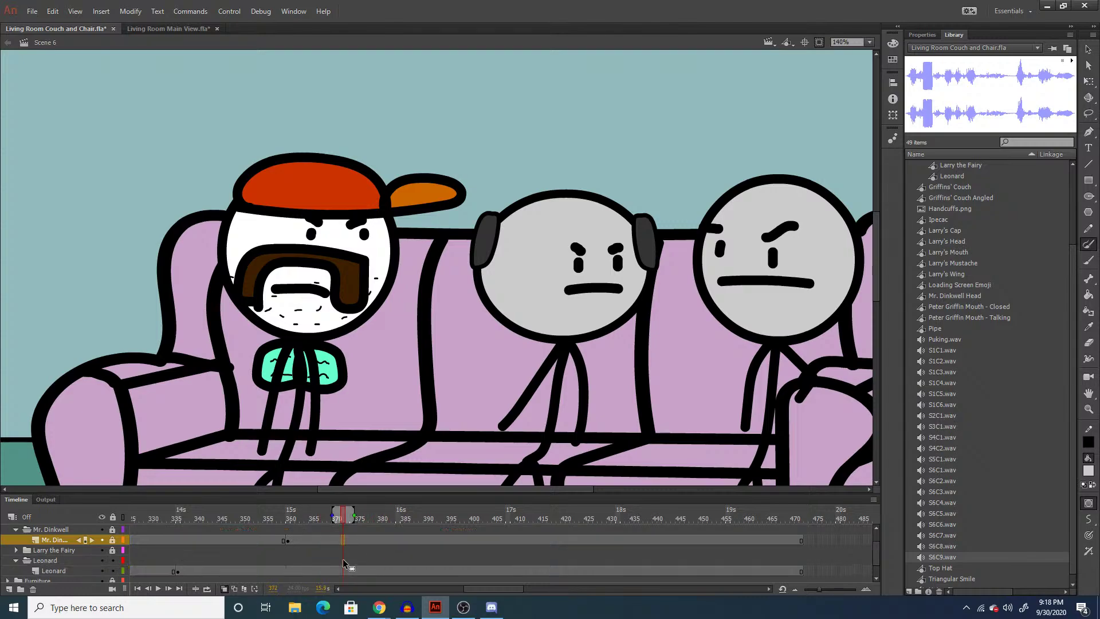
Insert a keyframe on the Leonard layer at frame 369 and collapse the Mr. Dinkwell folder.
click(320, 568)
scroll(319, 569, up, 1)
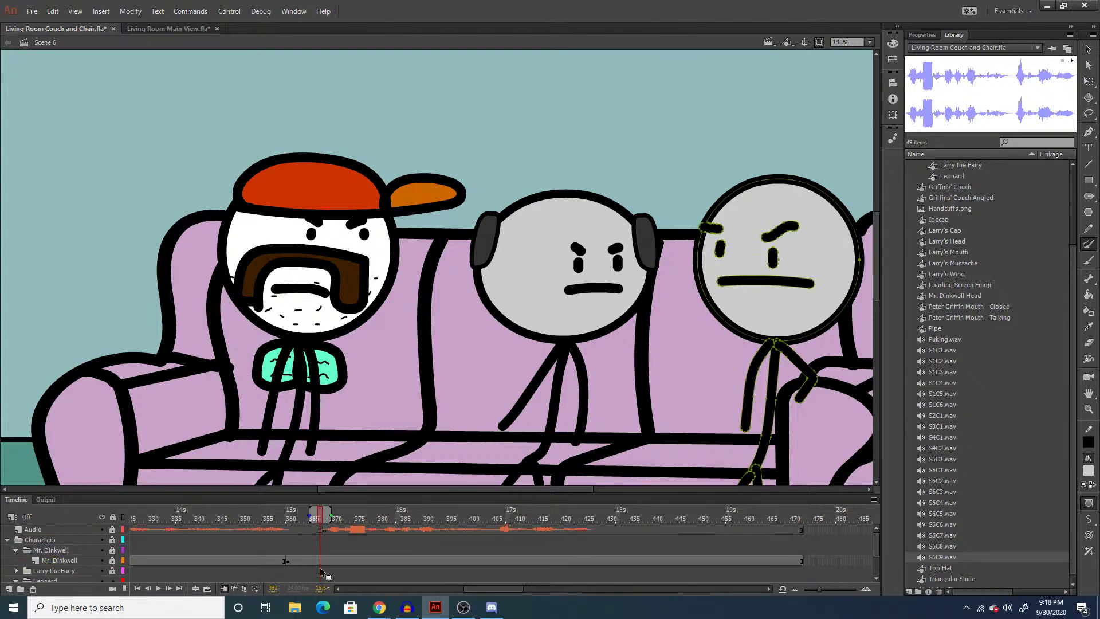
scroll(320, 567, down, 1)
click(328, 570)
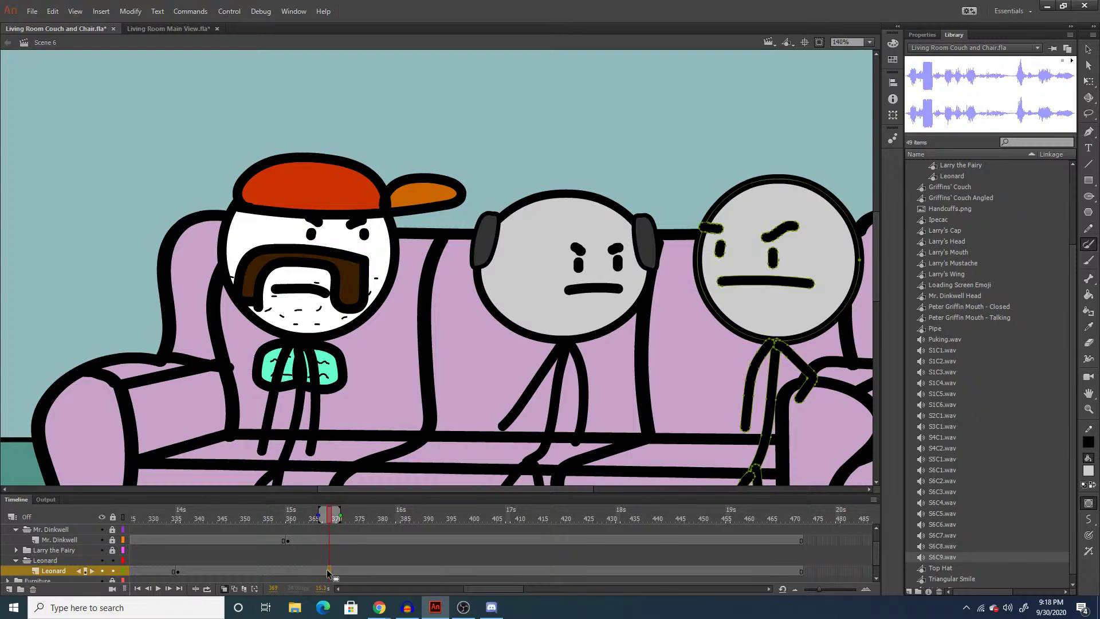
scroll(327, 568, up, 1)
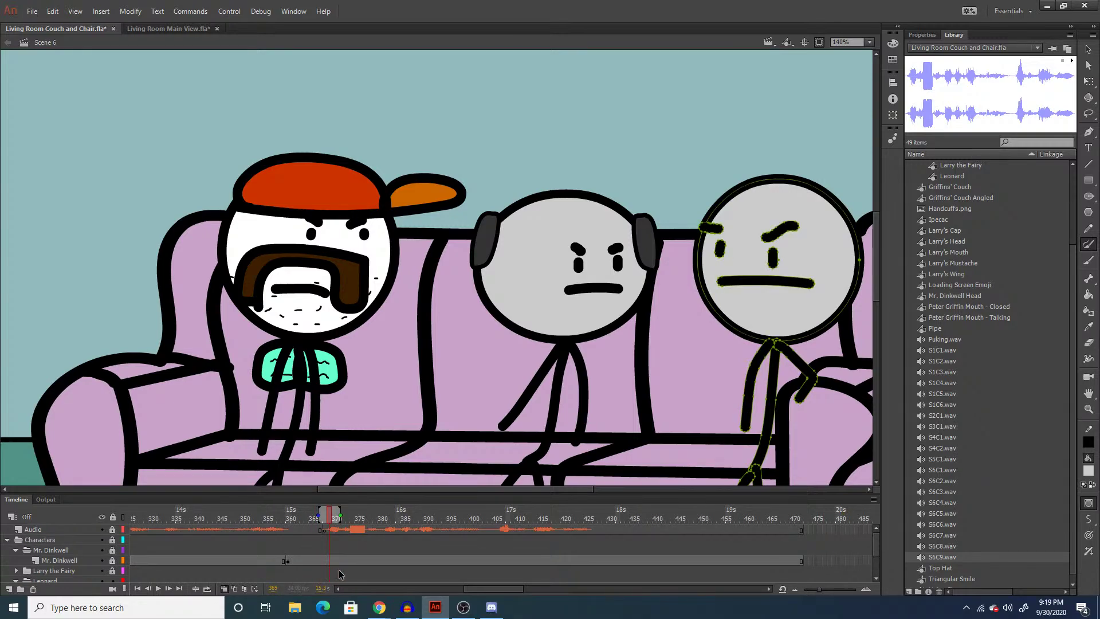
scroll(361, 573, down, 1)
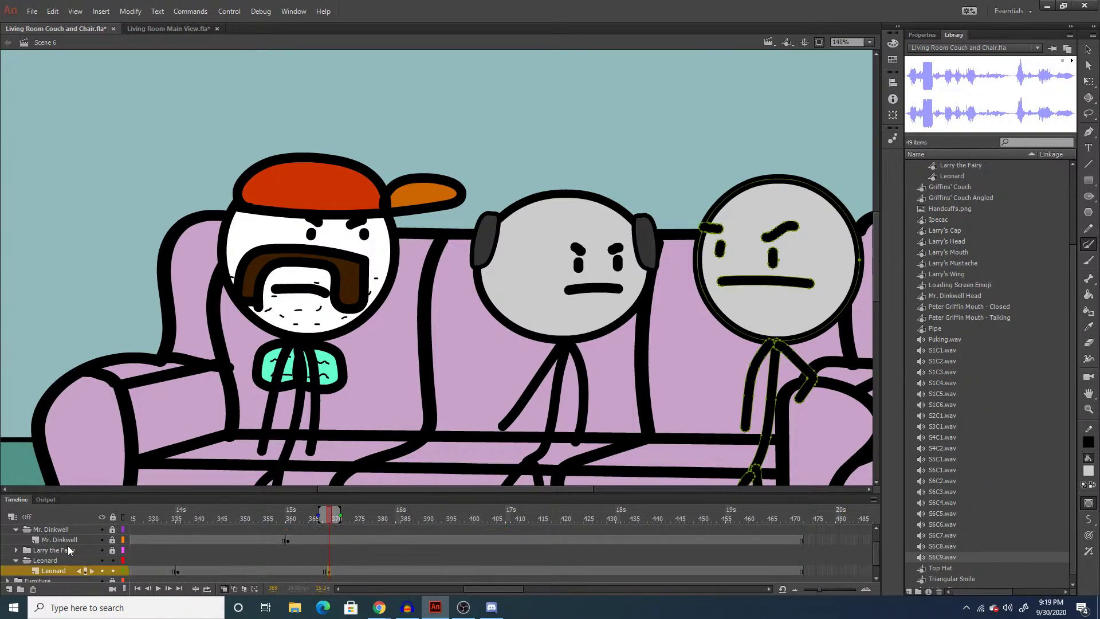
click(15, 529)
scroll(258, 553, up, 1)
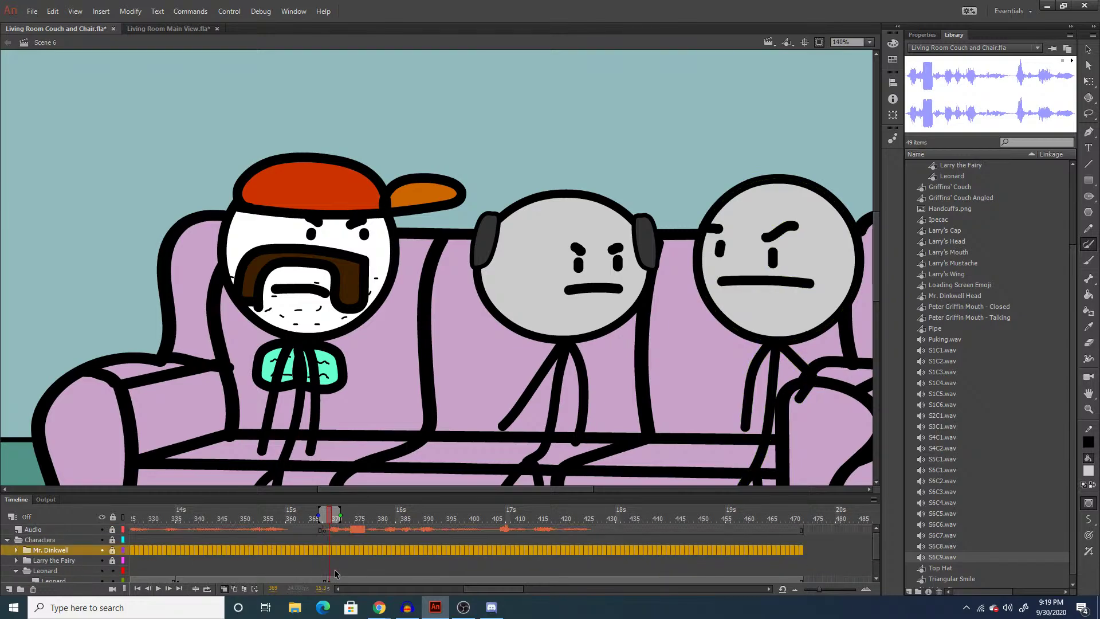
Replace Leonard's closed mouth with a small round open mouth drawn with the Oval tool.
key(q)
click(757, 285)
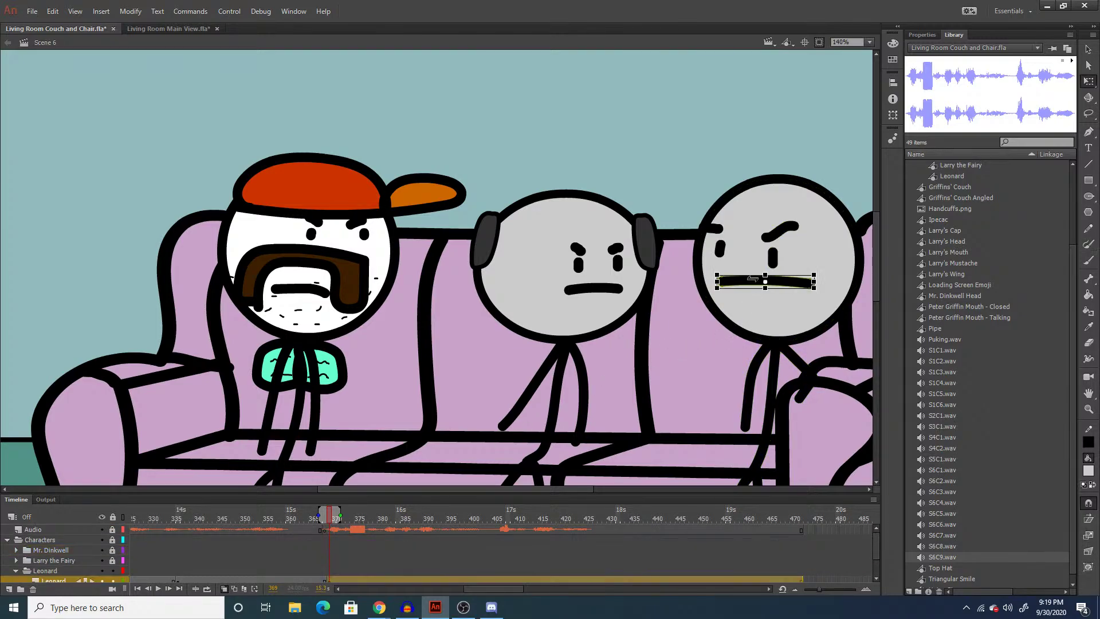
key(Delete)
key(o)
drag(740, 279, 762, 307)
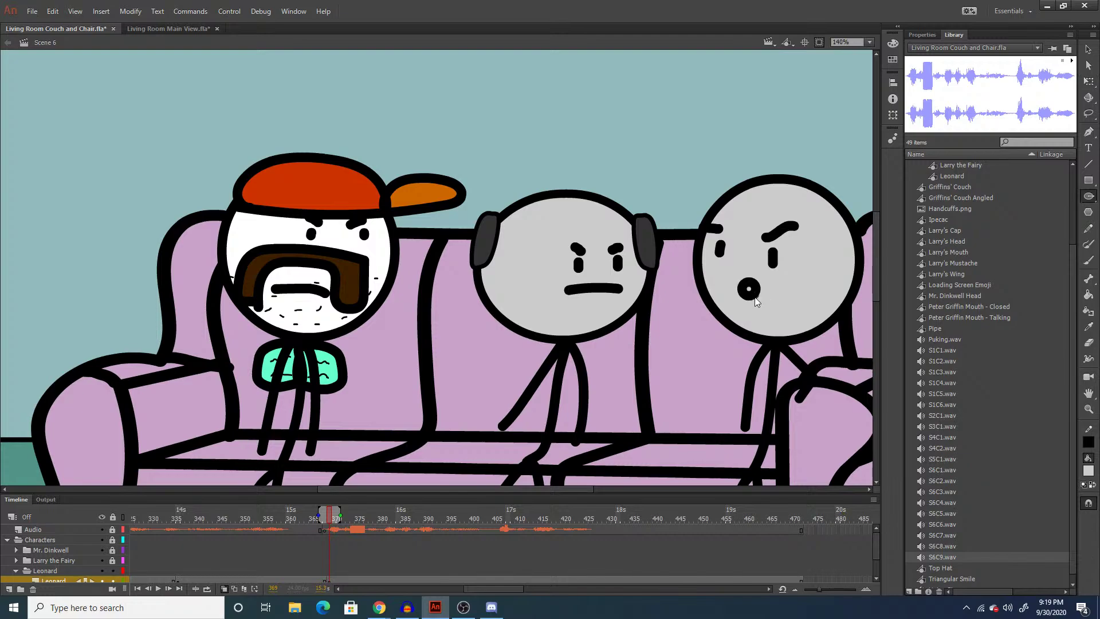
key(ctrl+z)
key(ctrl+z)
drag(723, 279, 771, 312)
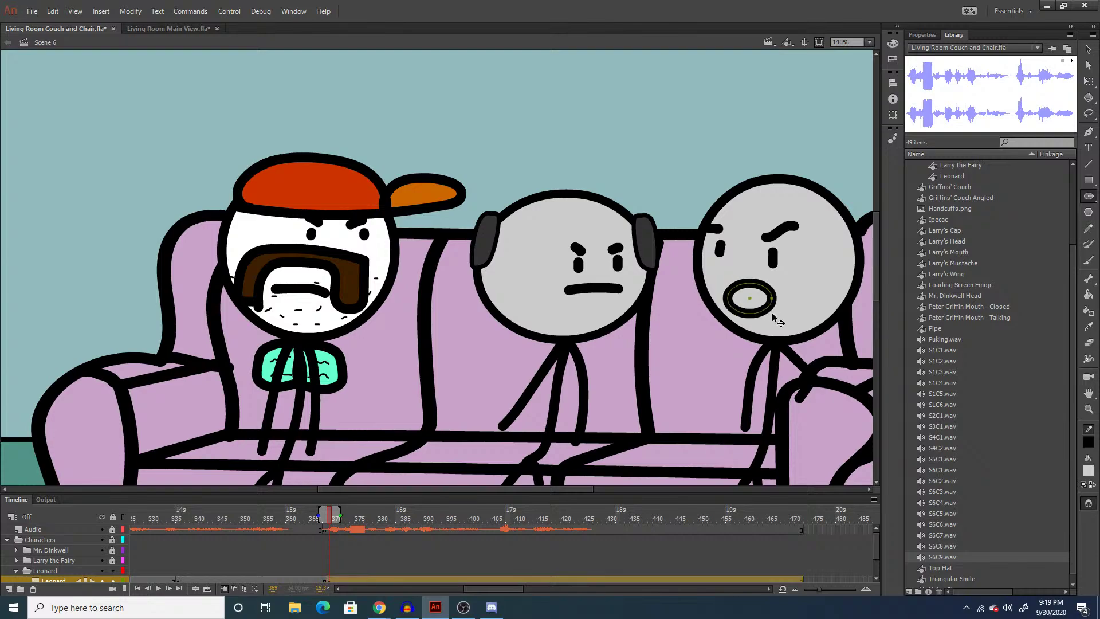
key(ctrl+z)
key(k)
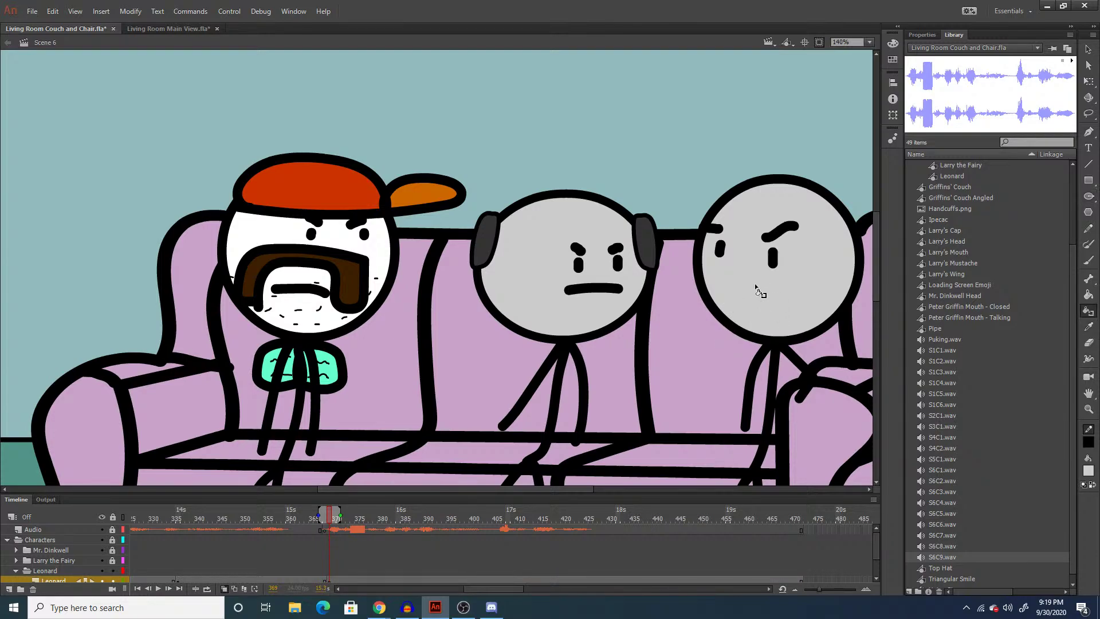
key(o)
drag(740, 274, 787, 323)
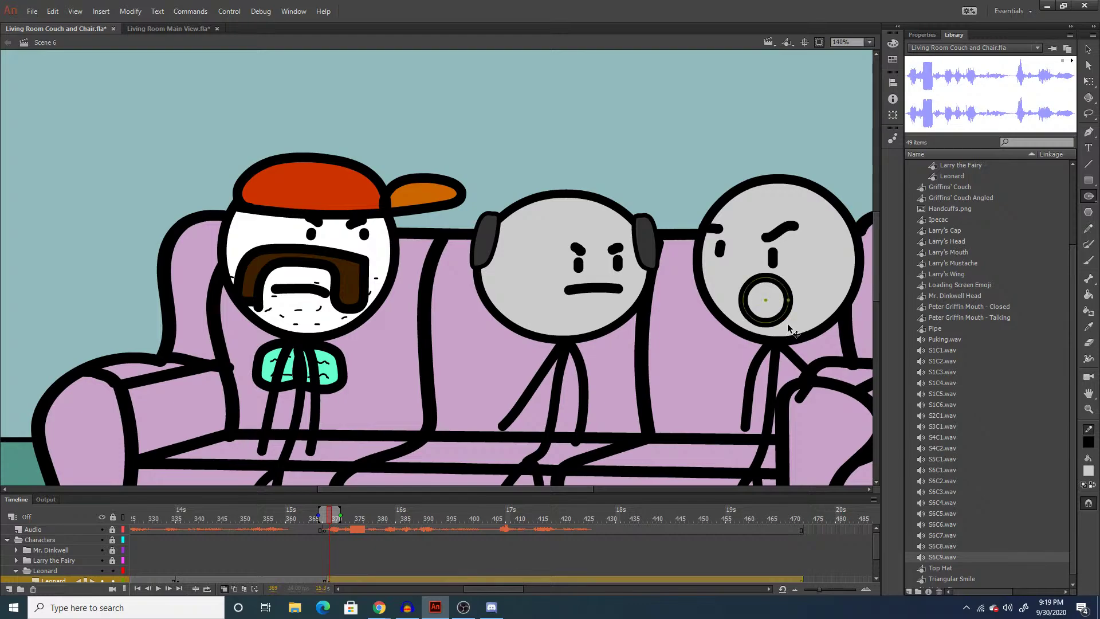
key(ctrl+z)
Draw a small round open mouth with a black fill on Leonard's face using the Oval tool.
key(k)
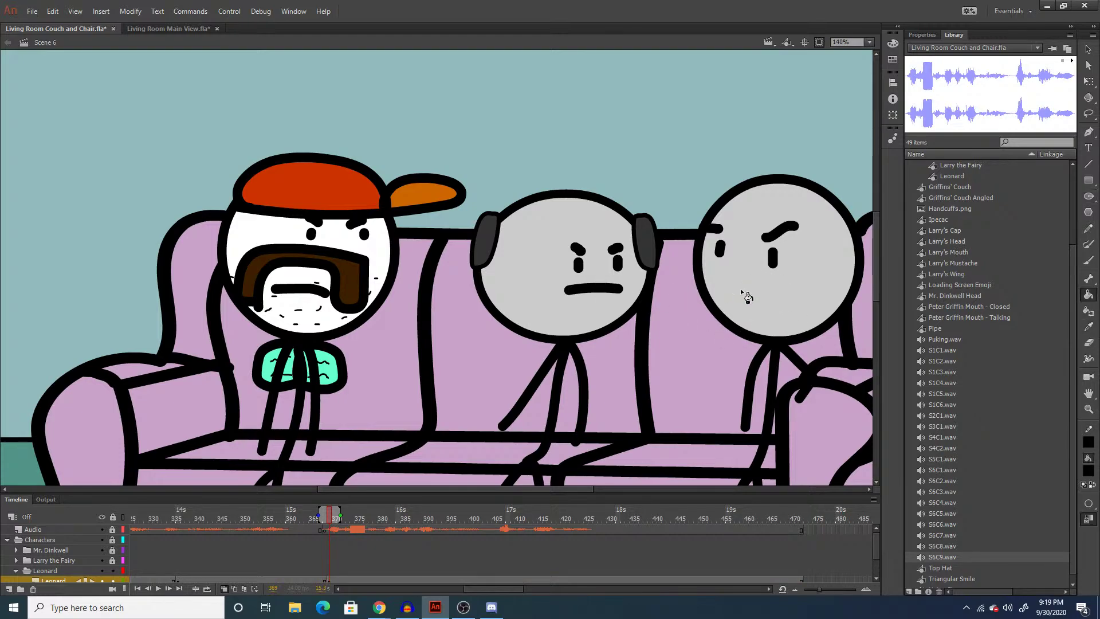
key(o)
mouse_move(734, 264)
mouse_down()
mouse_move(771, 305)
mouse_move(740, 292)
mouse_up()
key(q)
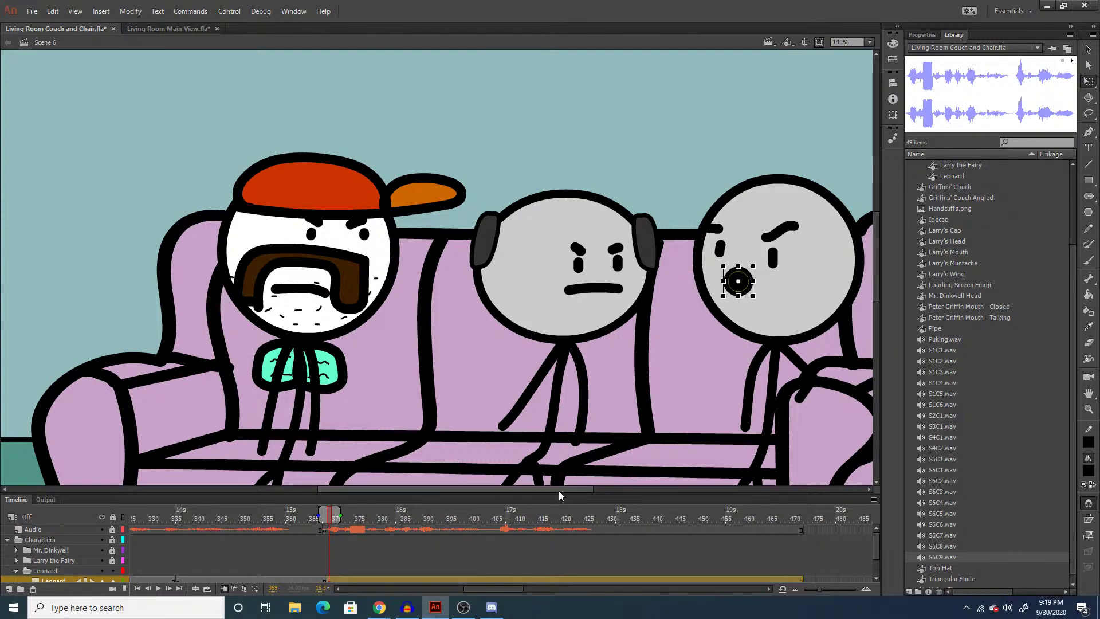
click(316, 551)
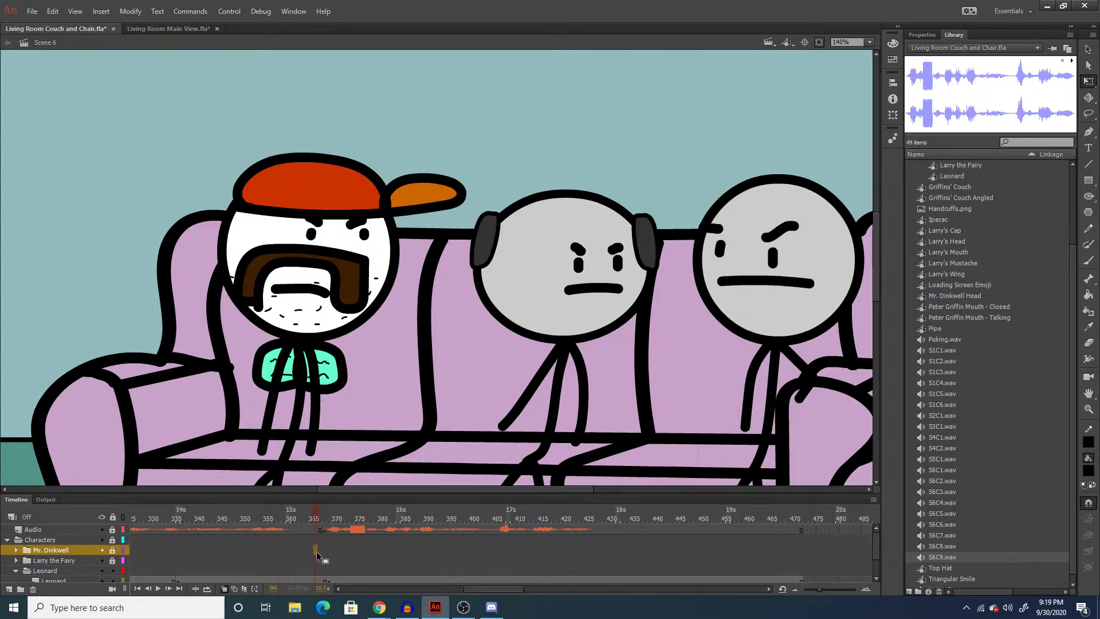
Insert a keyframe on the Leonard layer at frame 371 and stretch his round mouth into a wide oval.
click(337, 581)
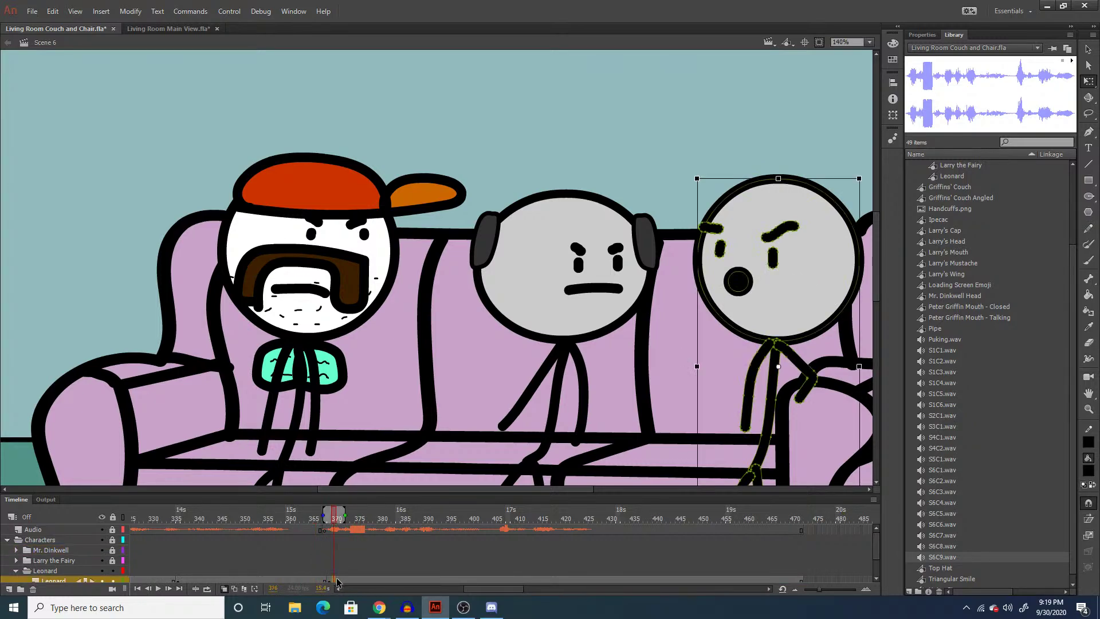
click(338, 581)
click(682, 353)
click(750, 284)
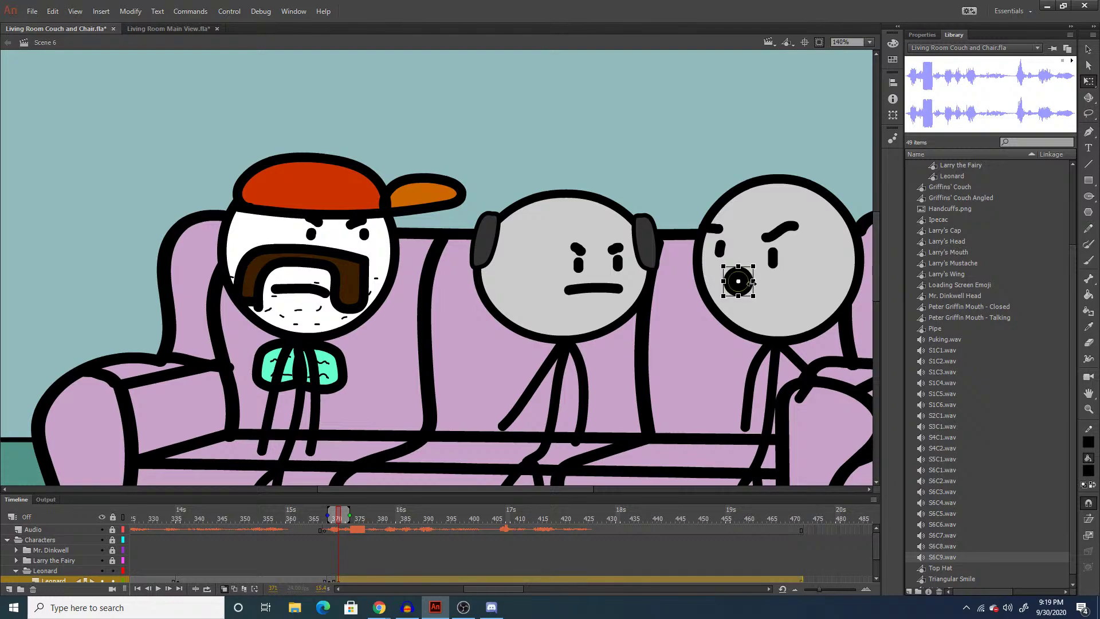
drag(752, 281, 775, 281)
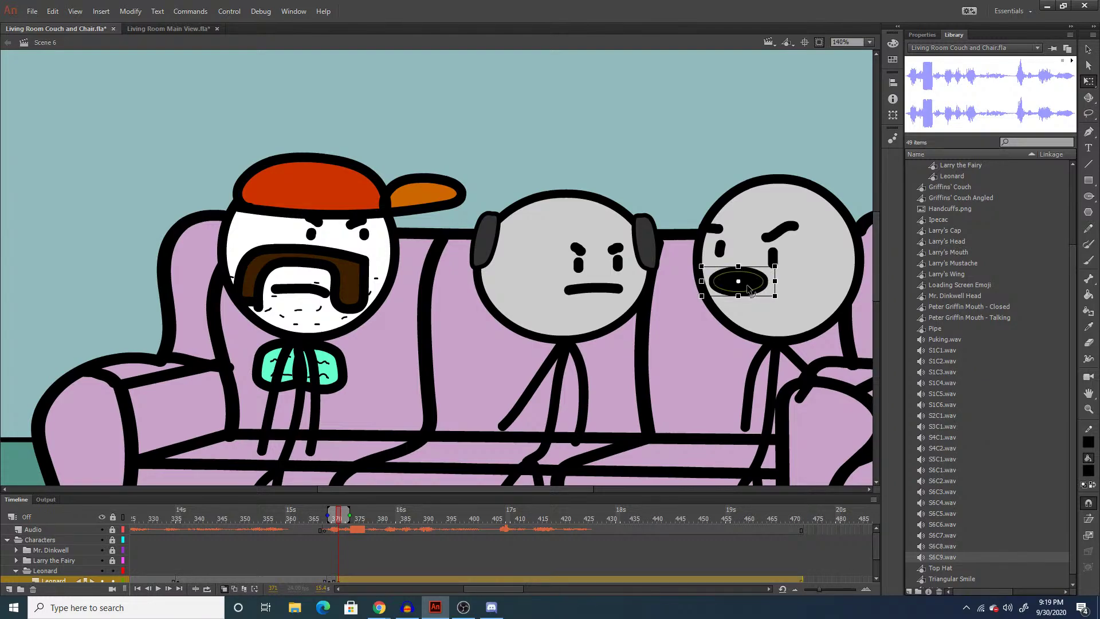
Delete Leonard's arms at frame 371 and brush in two short bent arms reaching toward the other characters.
click(757, 367)
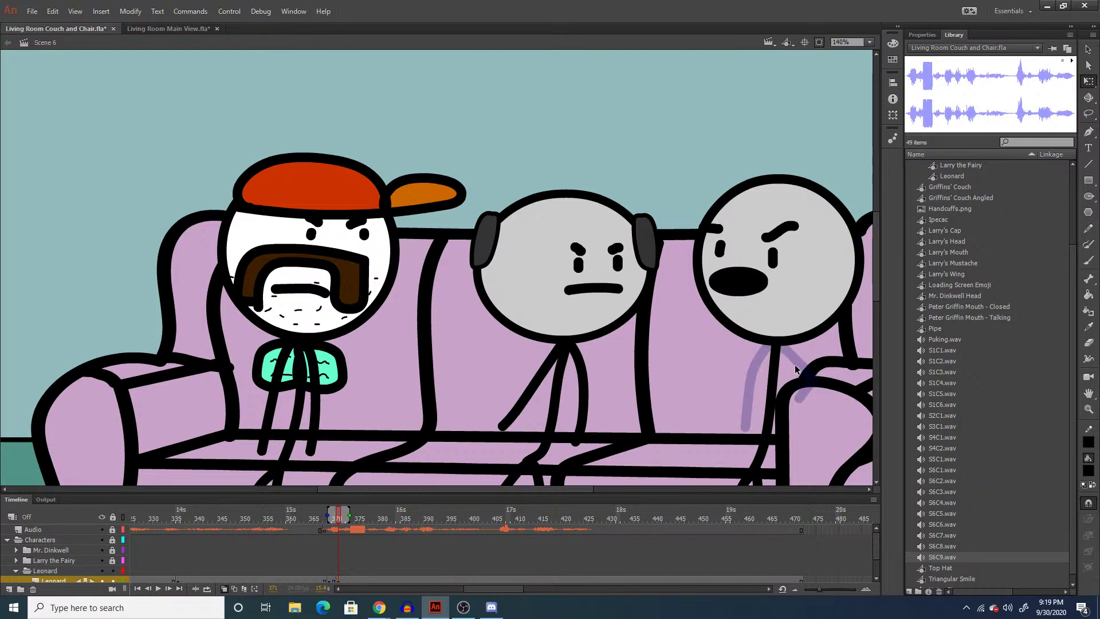
key(b)
drag(783, 345, 719, 342)
mouse_move(783, 346)
mouse_down()
mouse_move(766, 369)
mouse_move(741, 379)
mouse_up()
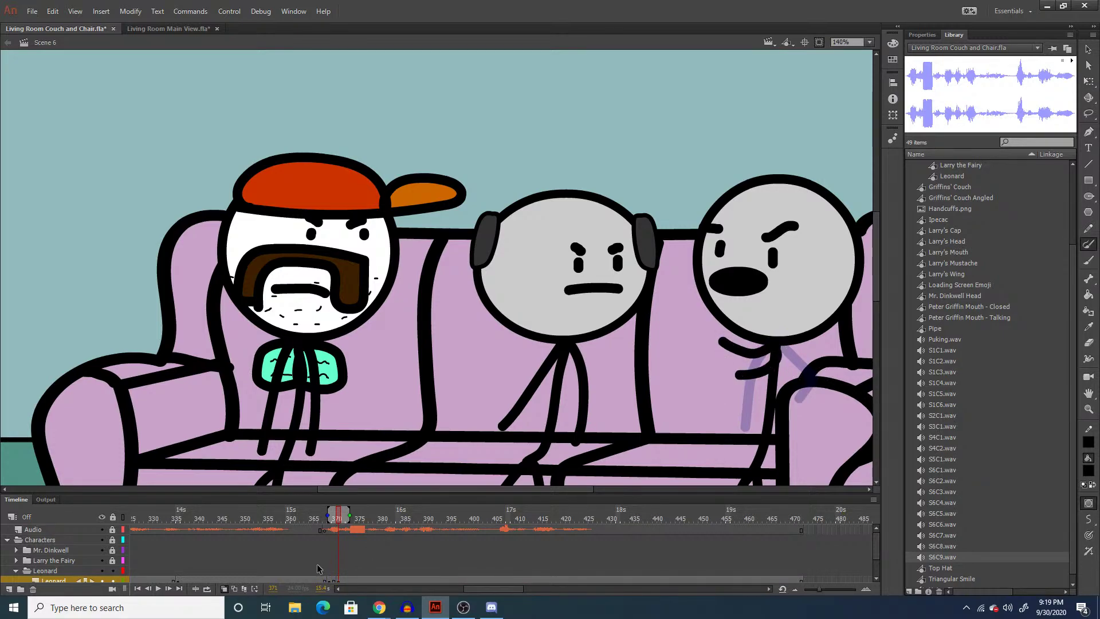
Insert a keyframe on the Leonard layer at frame 372 and redraw both arms raised up toward his face.
click(345, 581)
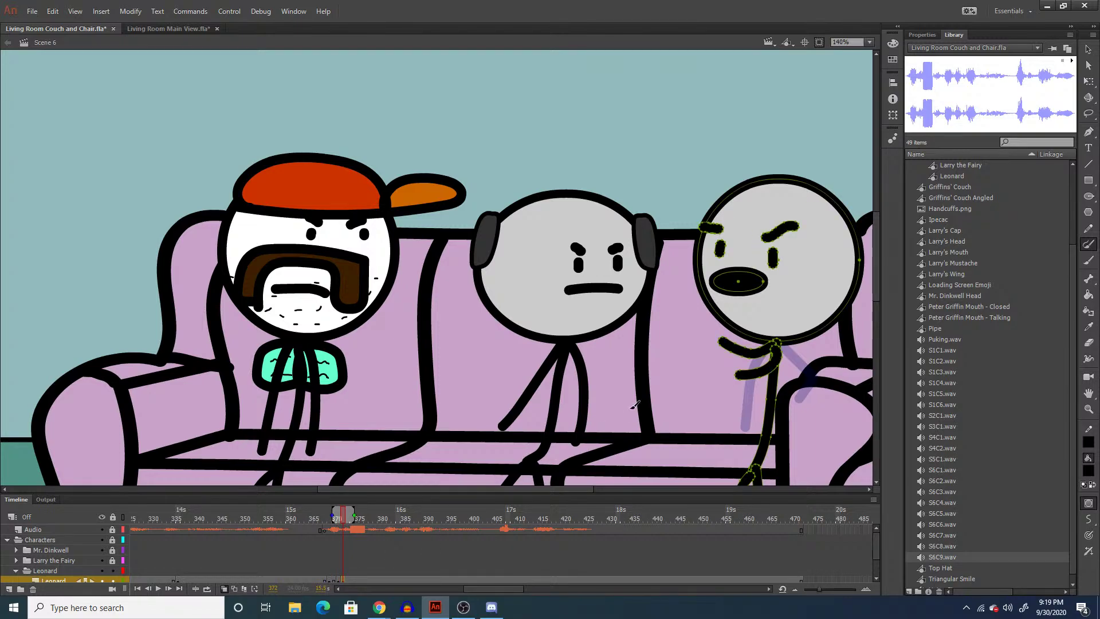
key(q)
click(713, 345)
key(Delete)
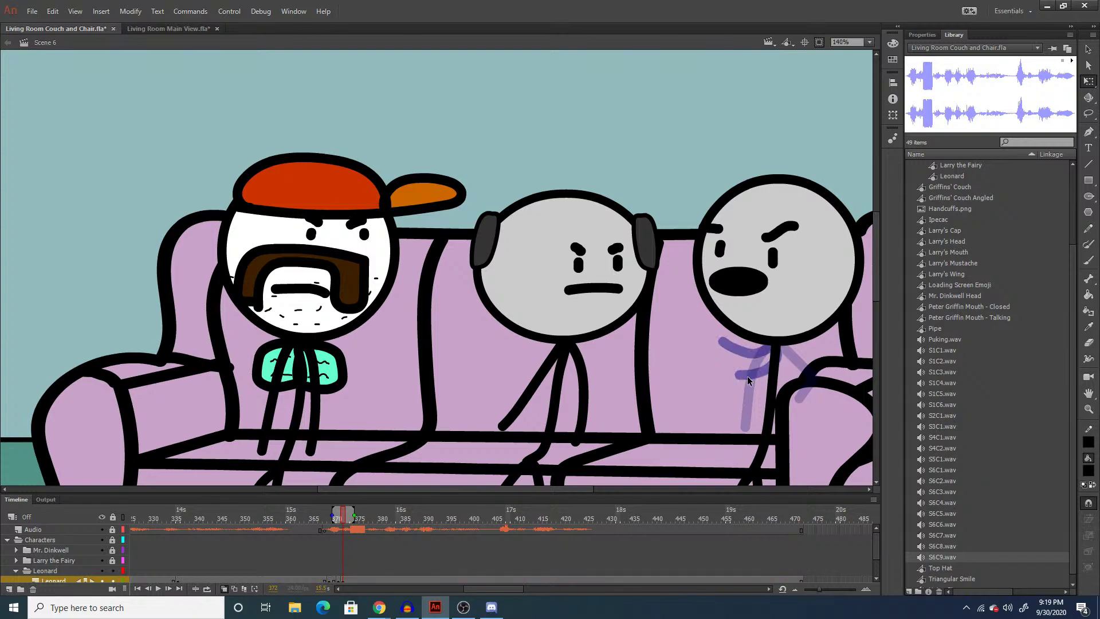
key(b)
mouse_move(774, 347)
mouse_down()
mouse_move(728, 336)
mouse_move(686, 280)
mouse_up()
drag(779, 347, 733, 293)
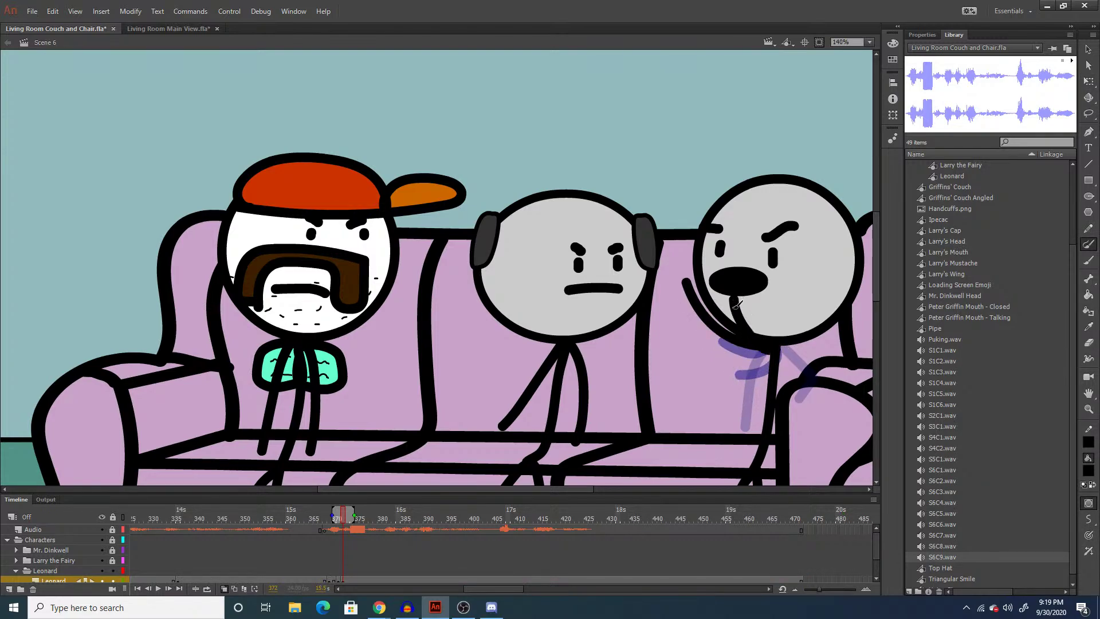
Insert a keyframe on the Leonard layer at frame 374 and delete his raised arms, mouth and eyebrows.
click(355, 580)
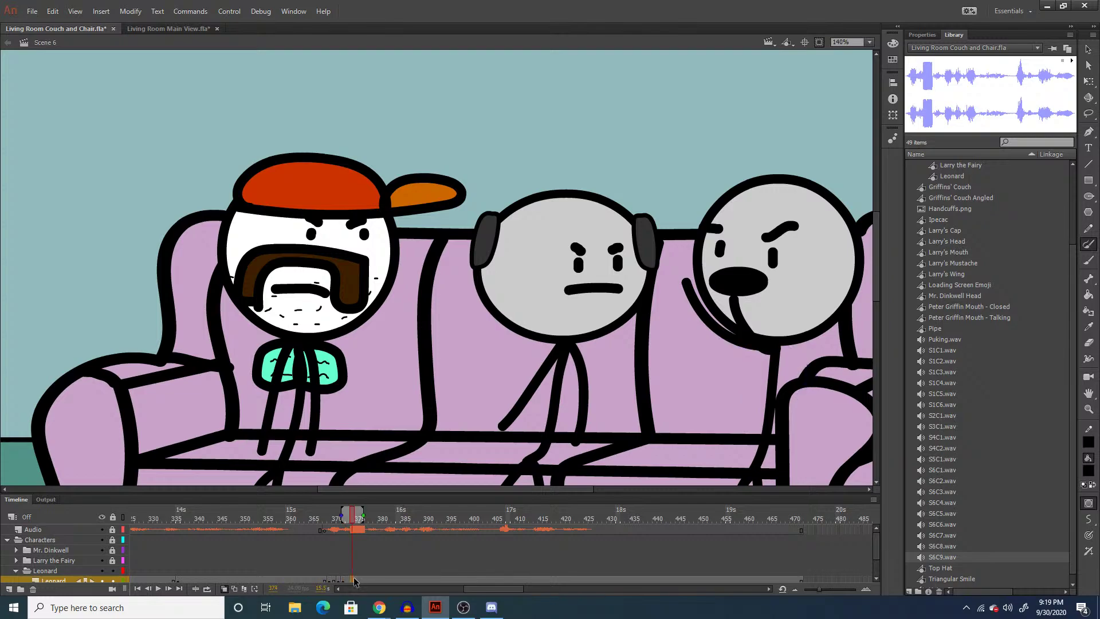
key(q)
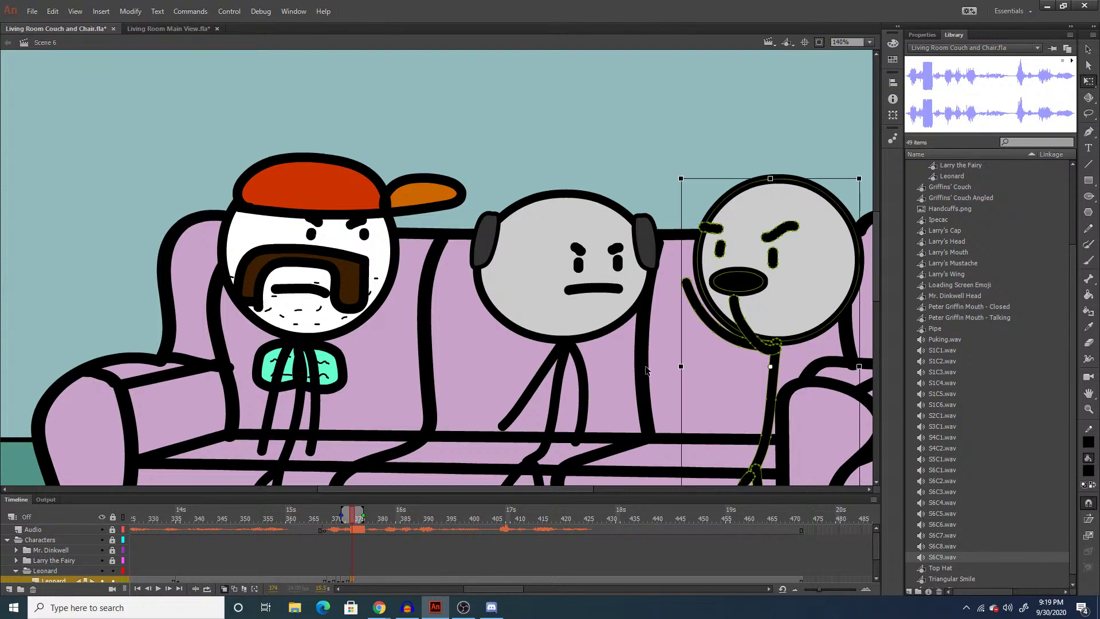
click(742, 318)
click(732, 331)
key(Delete)
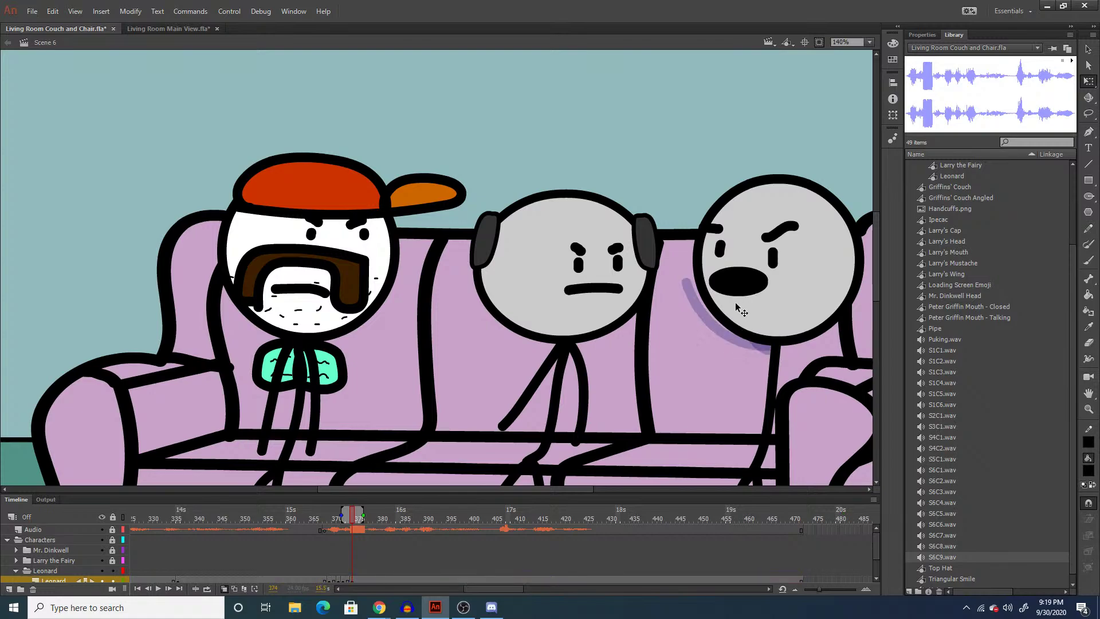
click(736, 284)
key(Delete)
click(714, 232)
key(Delete)
click(765, 235)
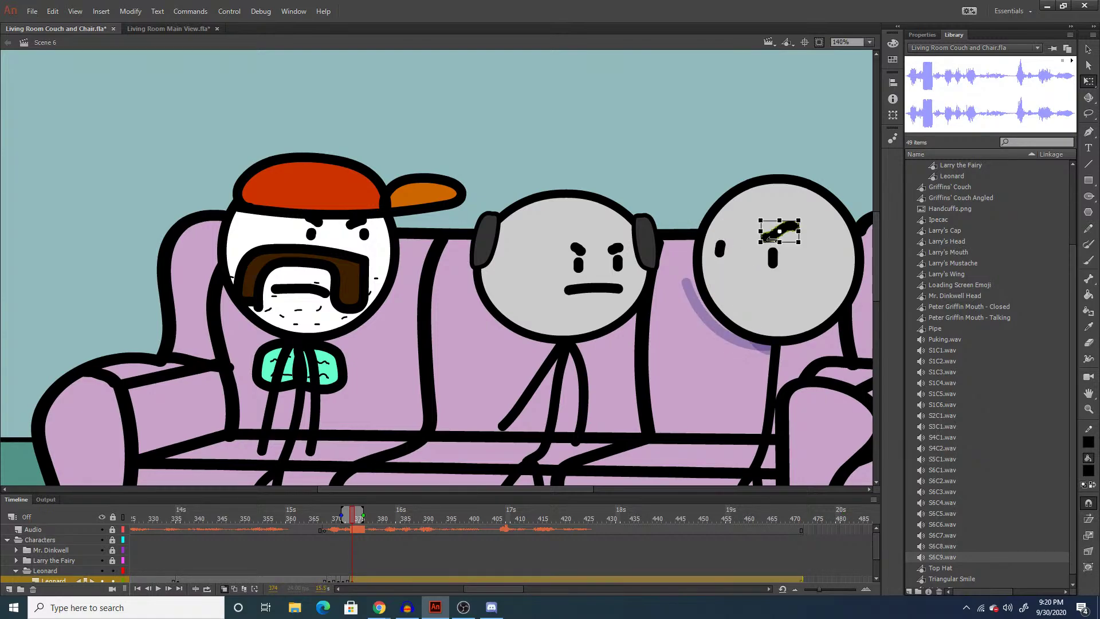
key(Delete)
Brush slanted angry eyebrows and a large shouting mouth on Leonard at frame 374, filling the mouth with black.
key(b)
mouse_move(719, 223)
mouse_down()
mouse_move(736, 239)
mouse_move(770, 236)
mouse_move(764, 242)
mouse_up()
mouse_move(723, 274)
mouse_down()
mouse_move(773, 270)
mouse_move(758, 303)
mouse_move(712, 287)
mouse_move(746, 265)
mouse_move(747, 273)
mouse_up()
key(q)
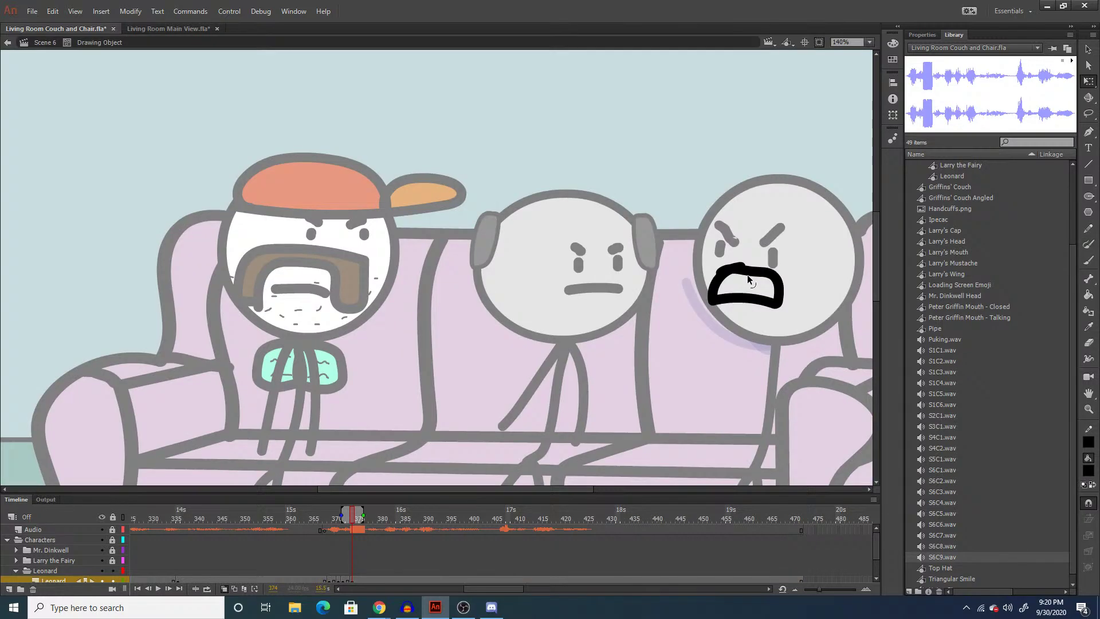
double_click(747, 274)
key(k)
click(756, 292)
key(v)
double_click(675, 336)
Brush in two lowered, curved arms for Leonard at frame 374.
key(b)
drag(771, 350, 695, 355)
drag(786, 347, 748, 405)
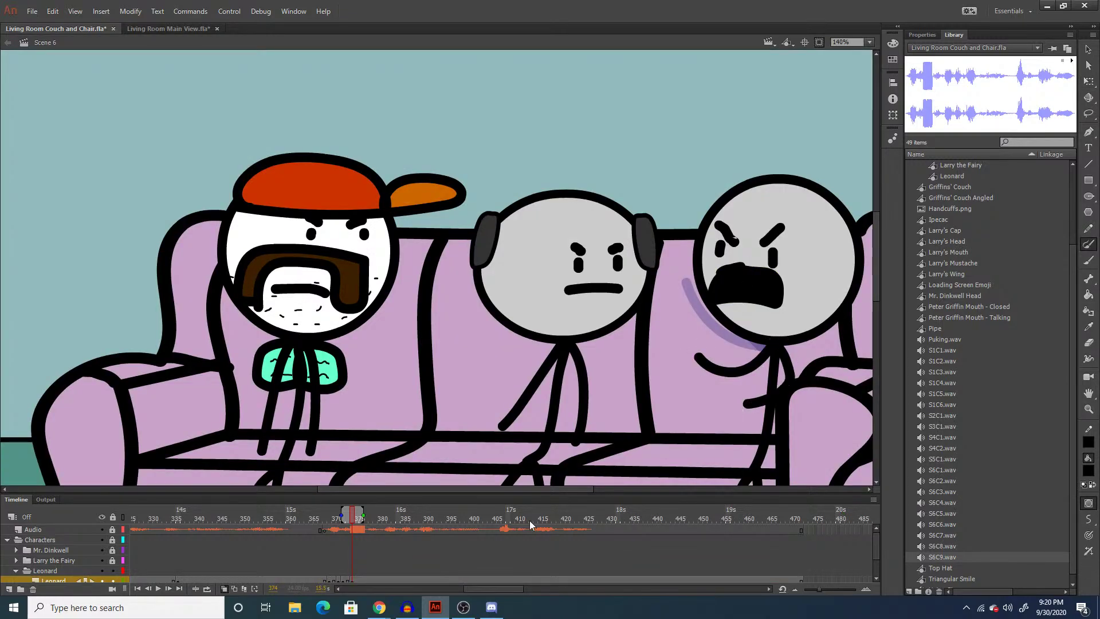
Play back the end of Mr. Dinkwell's line and Leonard's new poses to check the timing against the audio.
click(306, 551)
key(Return)
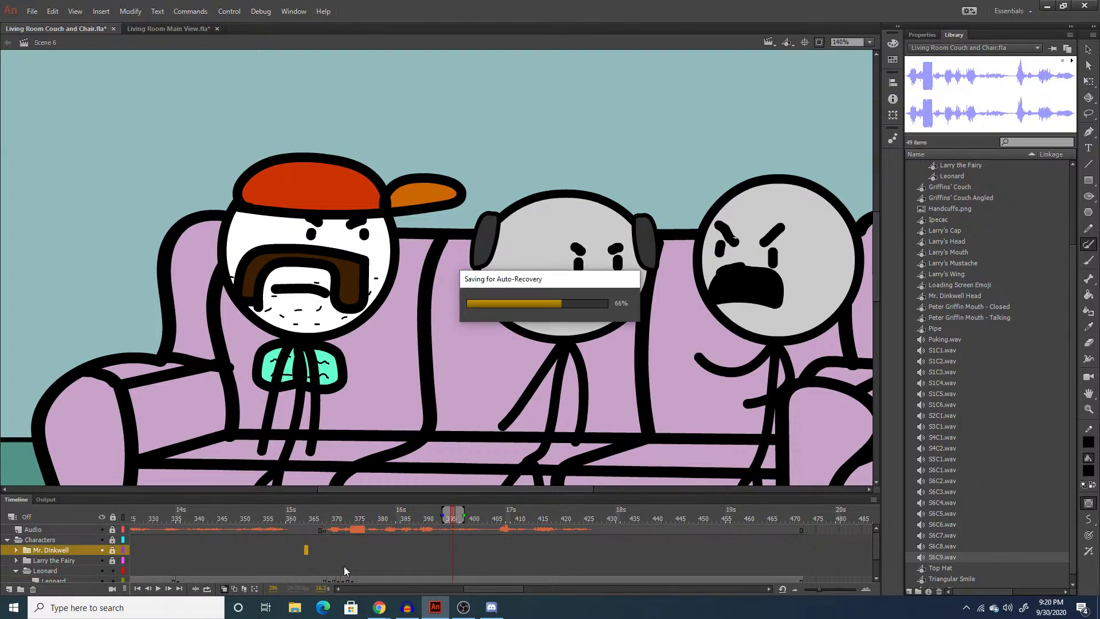
click(307, 562)
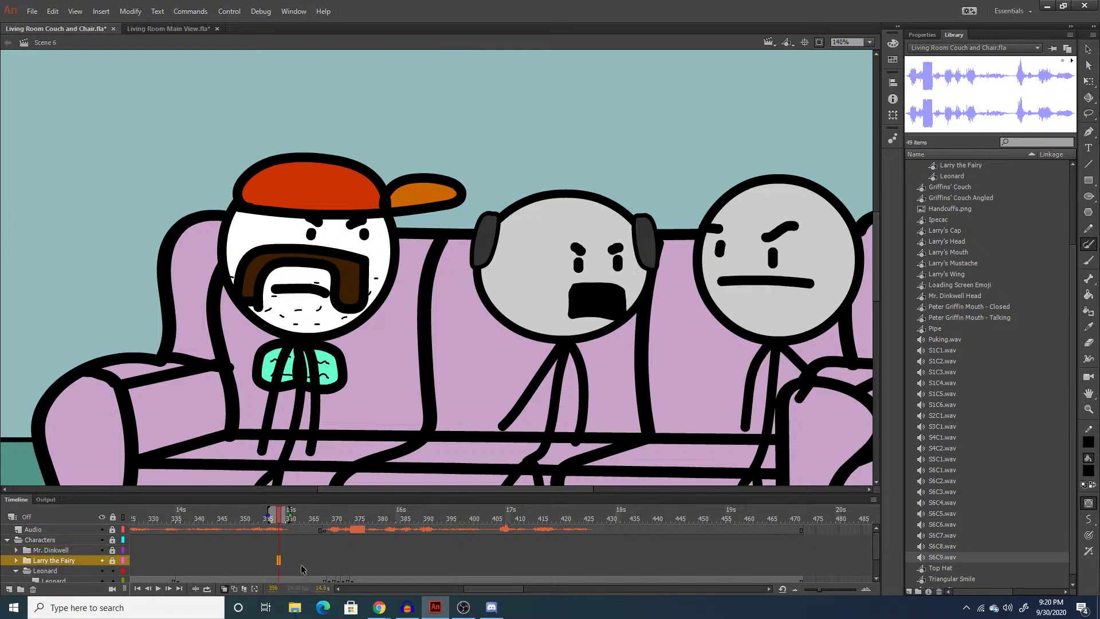
key(Return)
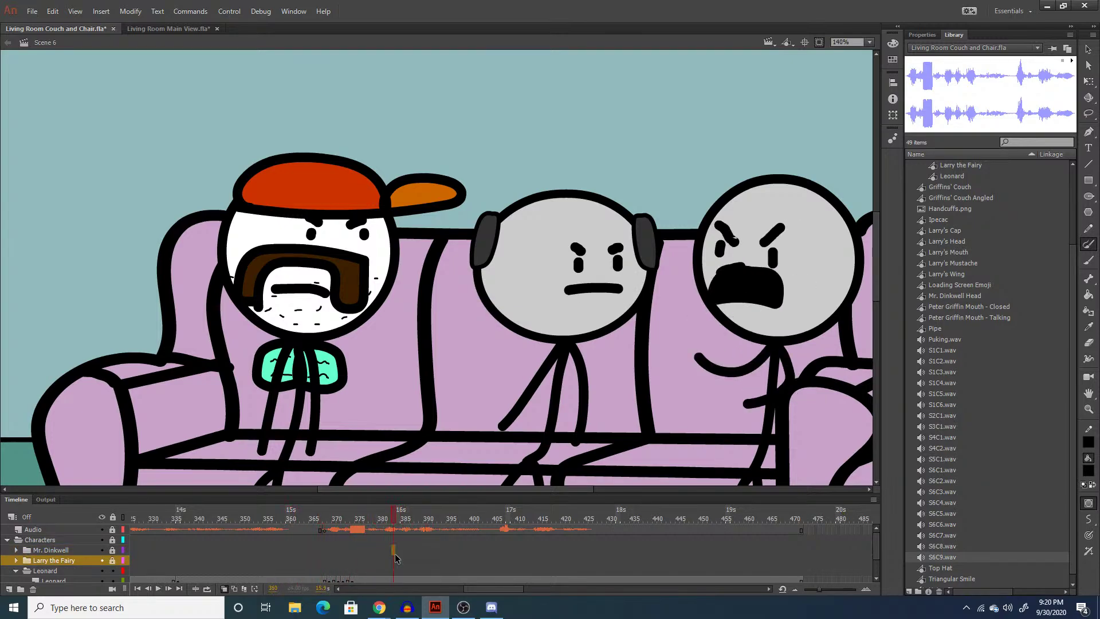
drag(393, 570, 370, 569)
click(384, 570)
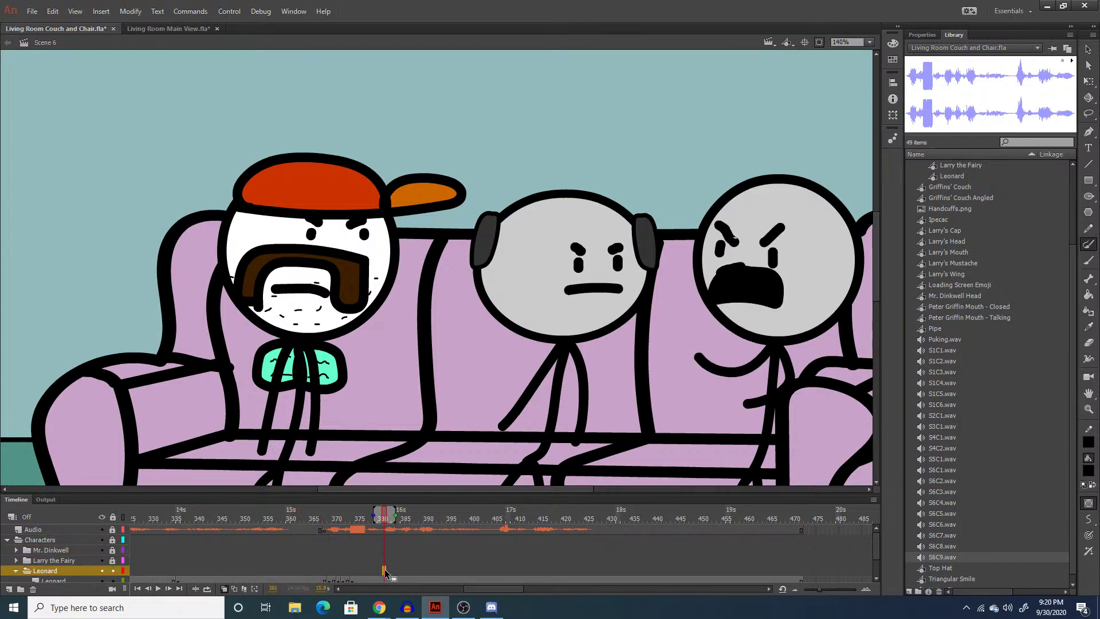
Insert a keyframe on the Leonard layer at frame 385 and redraw one arm stretched straight out and the other resting on the armrest.
click(386, 581)
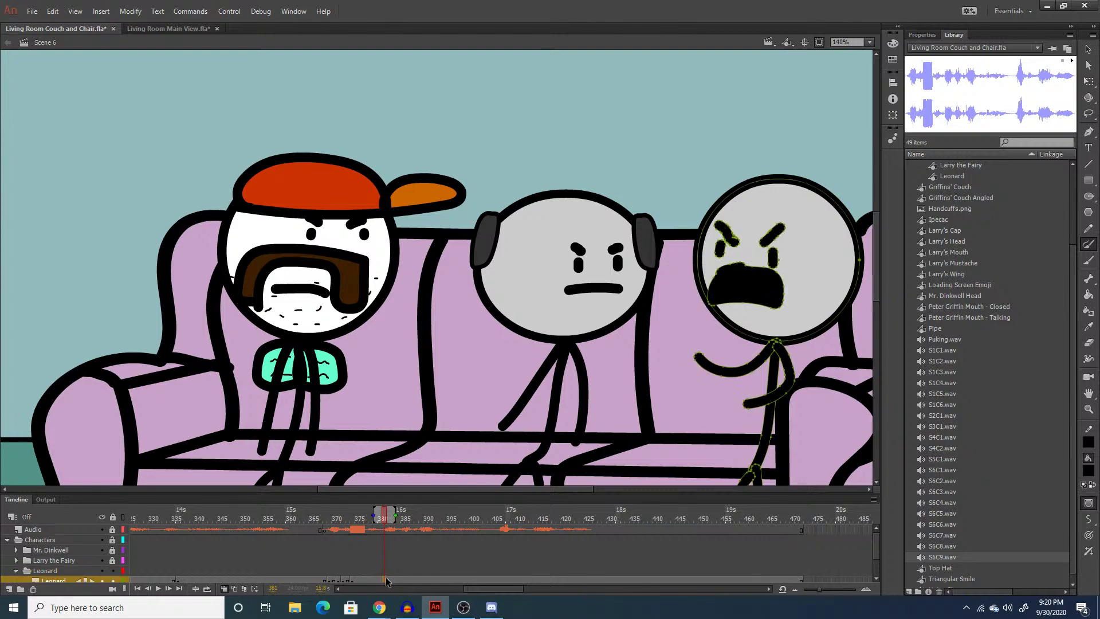
click(389, 579)
drag(399, 579, 403, 578)
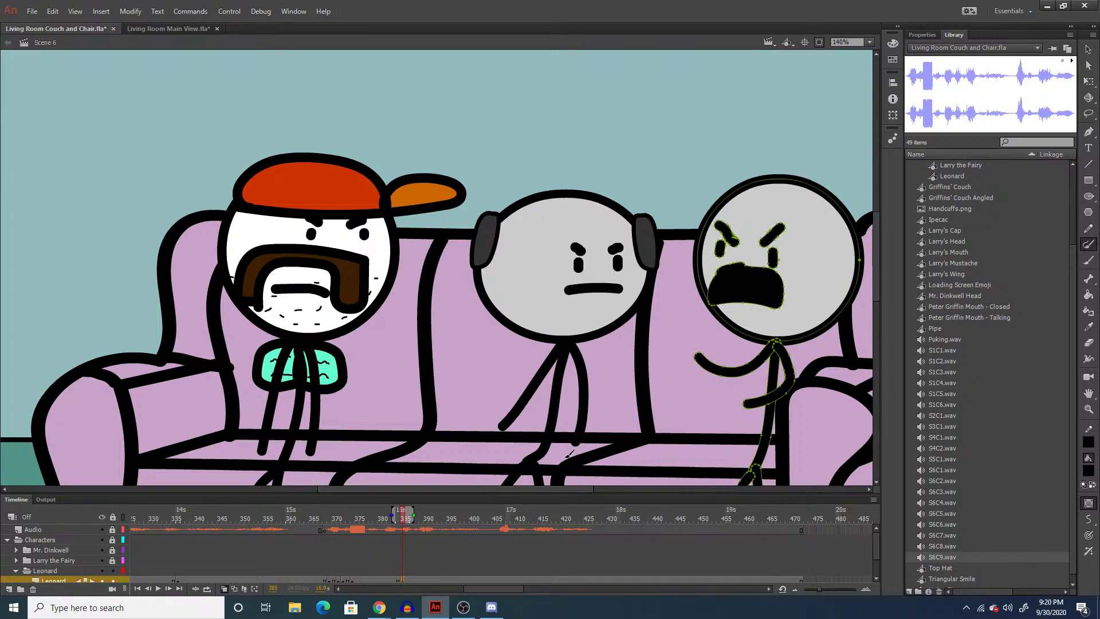
key(q)
key(Delete)
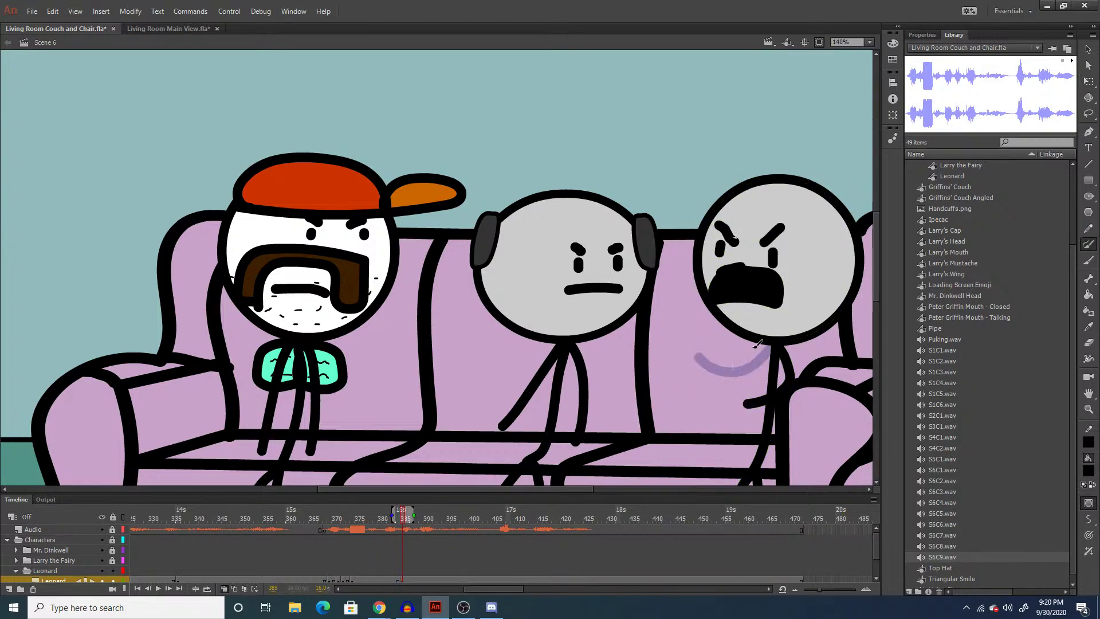
key(y)
drag(770, 345, 682, 339)
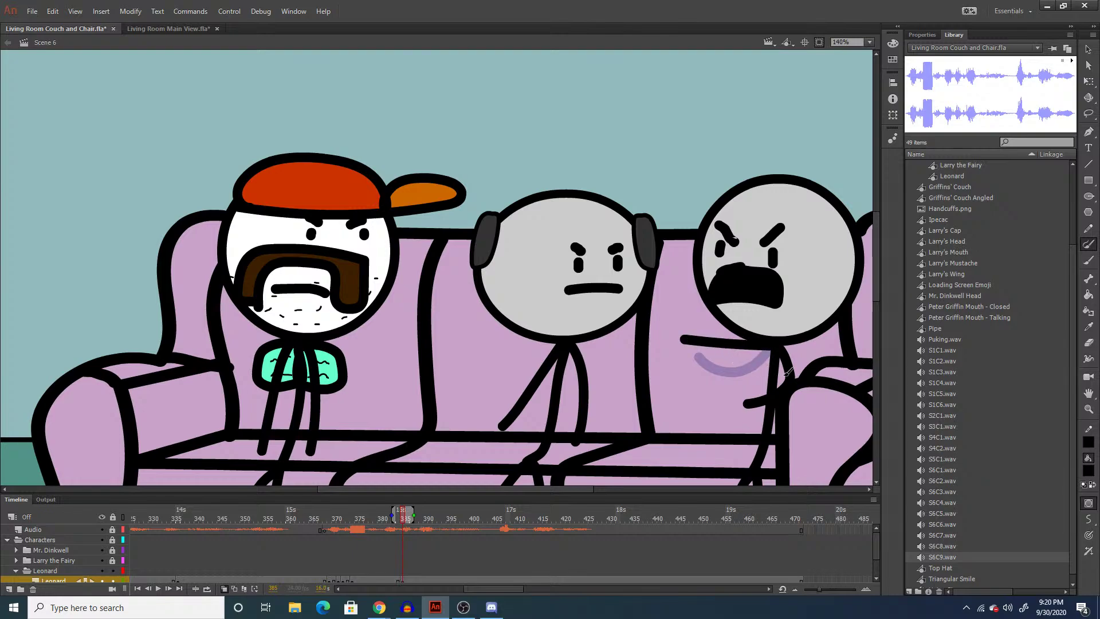
key(q)
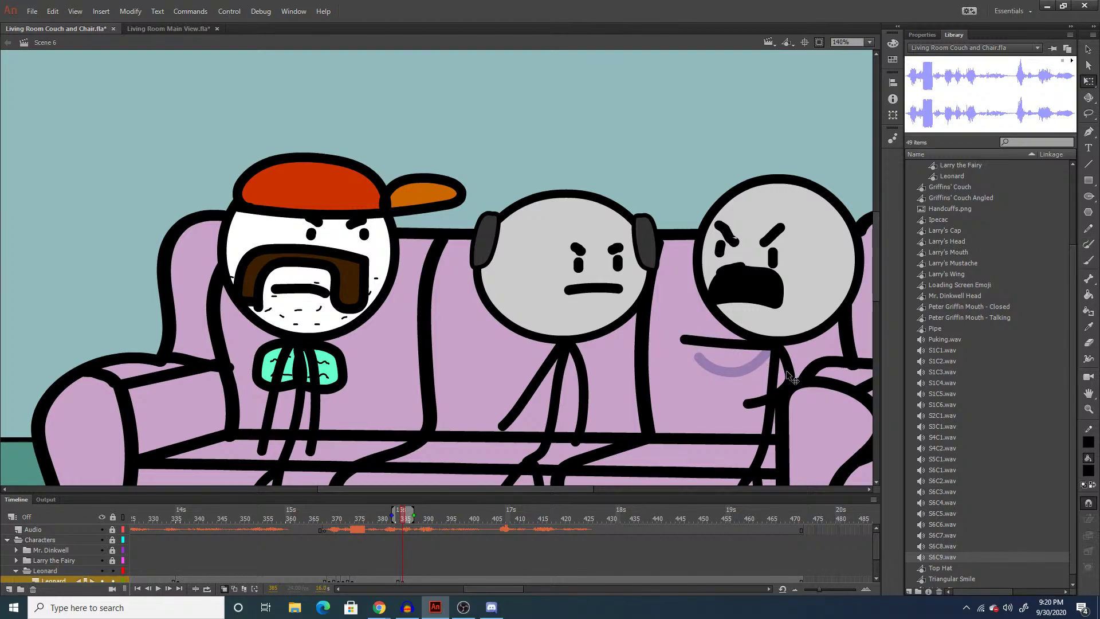
key(Delete)
mouse_move(778, 346)
mouse_down()
mouse_move(804, 360)
mouse_move(816, 385)
mouse_up()
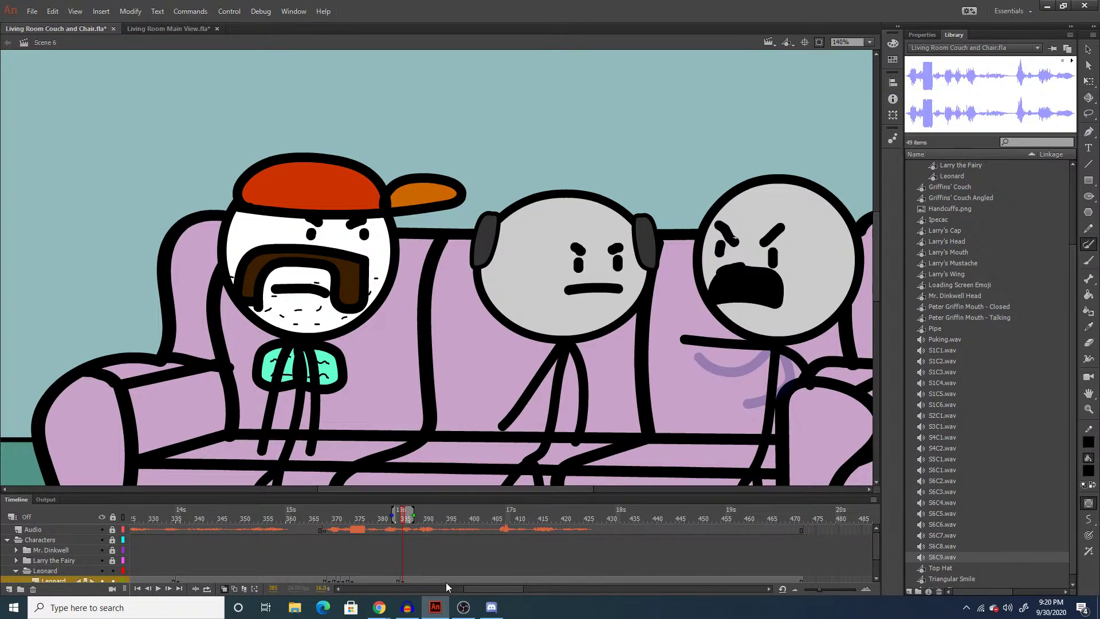
Play back the gesture, insert a keyframe on the Leonard layer at frame 407 and replace his outstretched arm with a bent, upturned one.
click(379, 561)
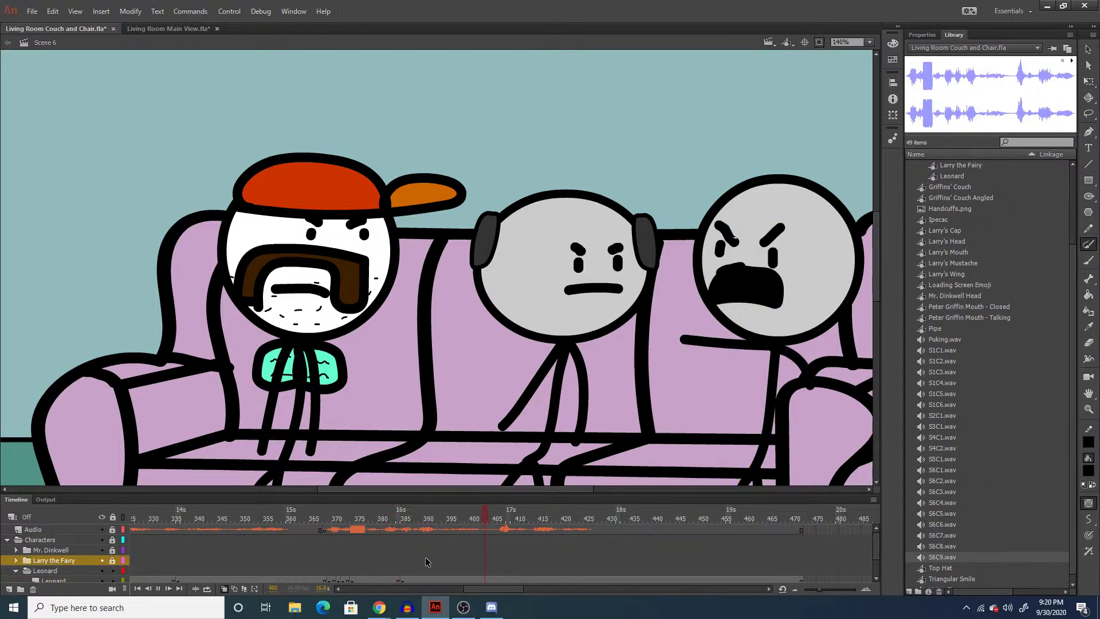
click(503, 580)
click(504, 581)
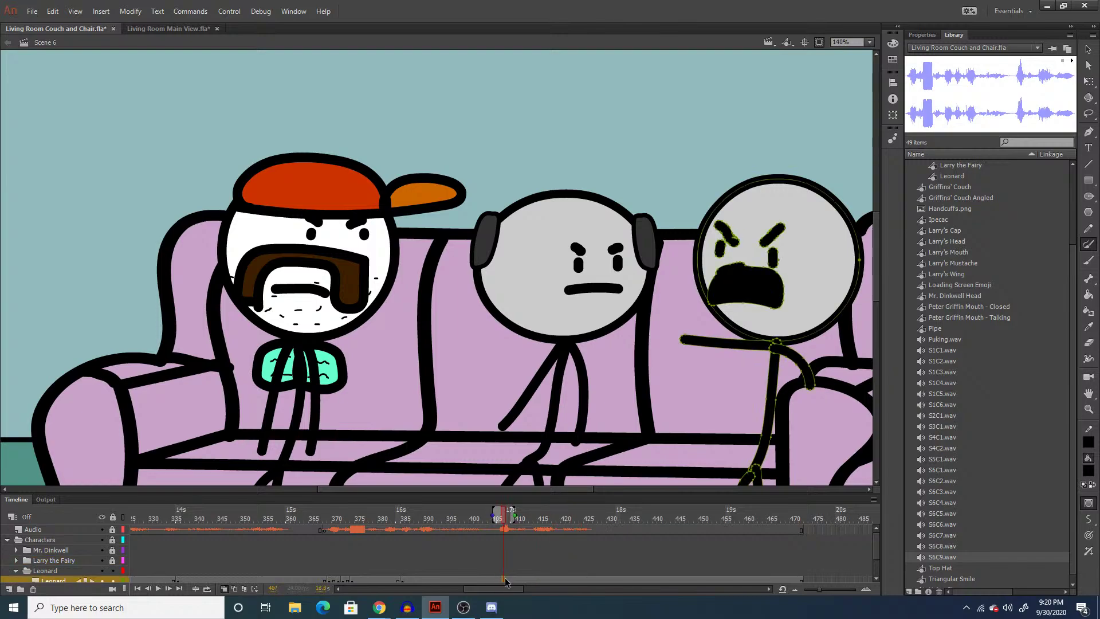
key(q)
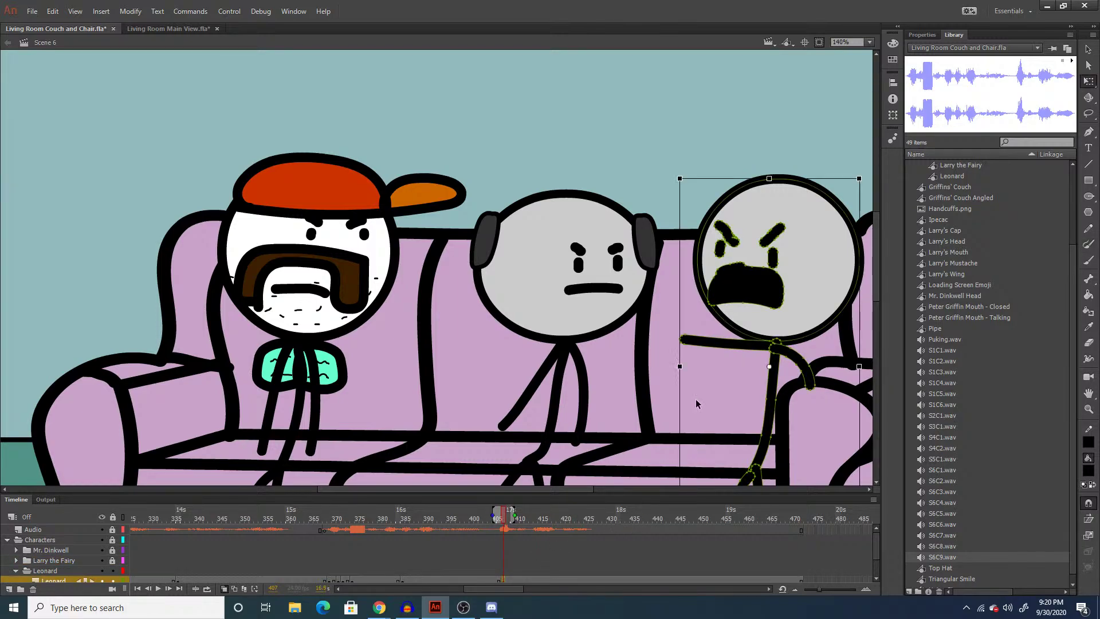
click(695, 399)
click(716, 344)
key(b)
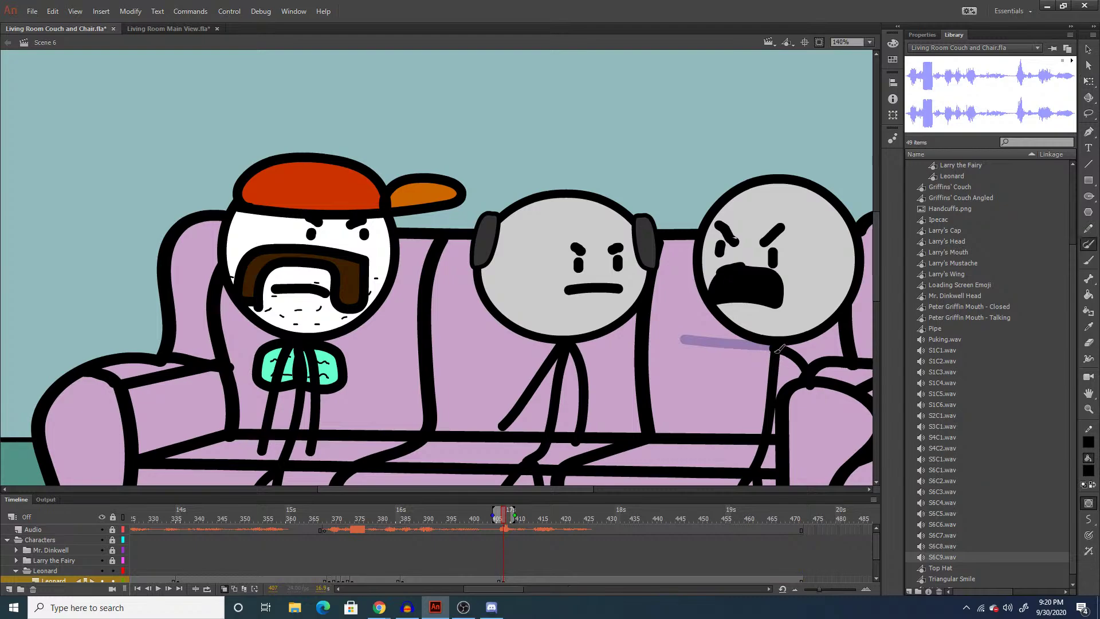
mouse_move(768, 350)
mouse_down()
mouse_move(723, 362)
mouse_move(715, 338)
mouse_up()
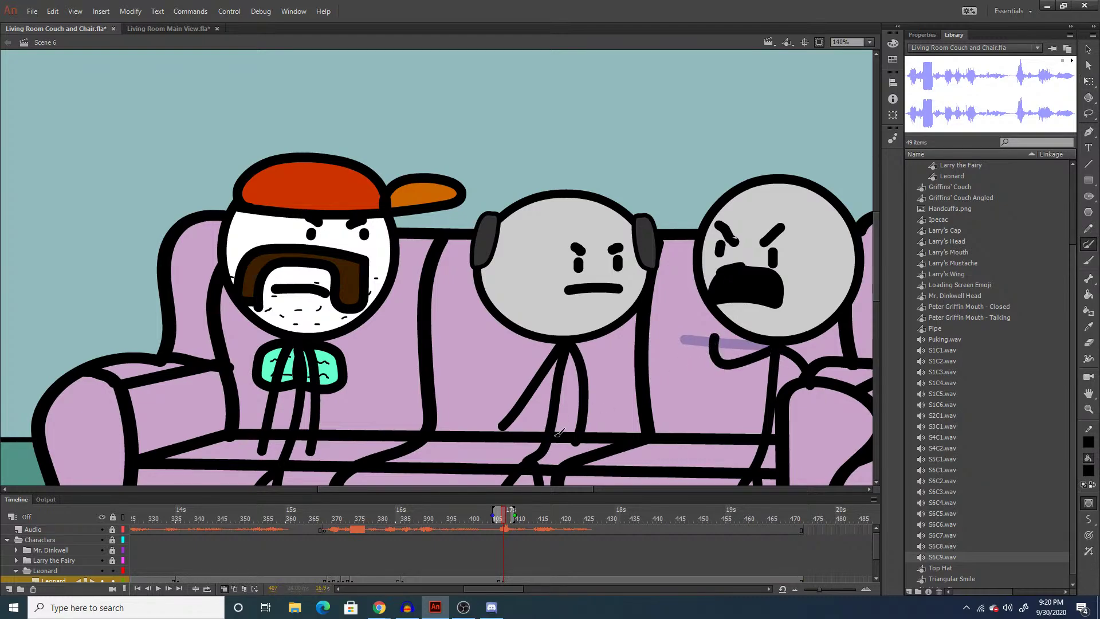
Play back Leonard's arm gestures between about frames 375 and 415 to check them against the audio.
click(460, 549)
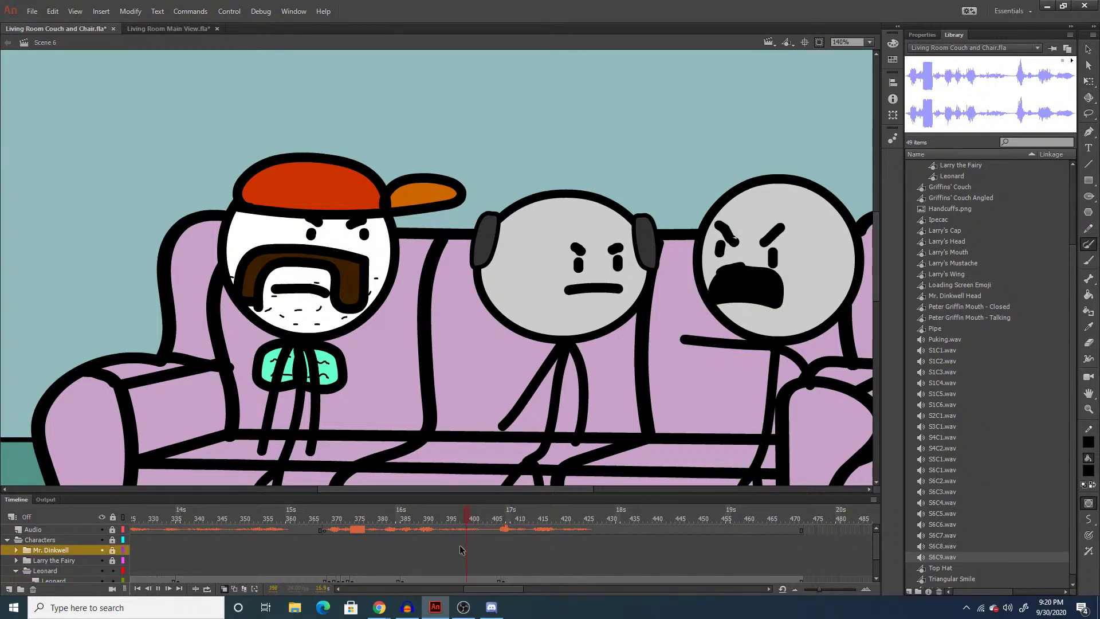
click(544, 560)
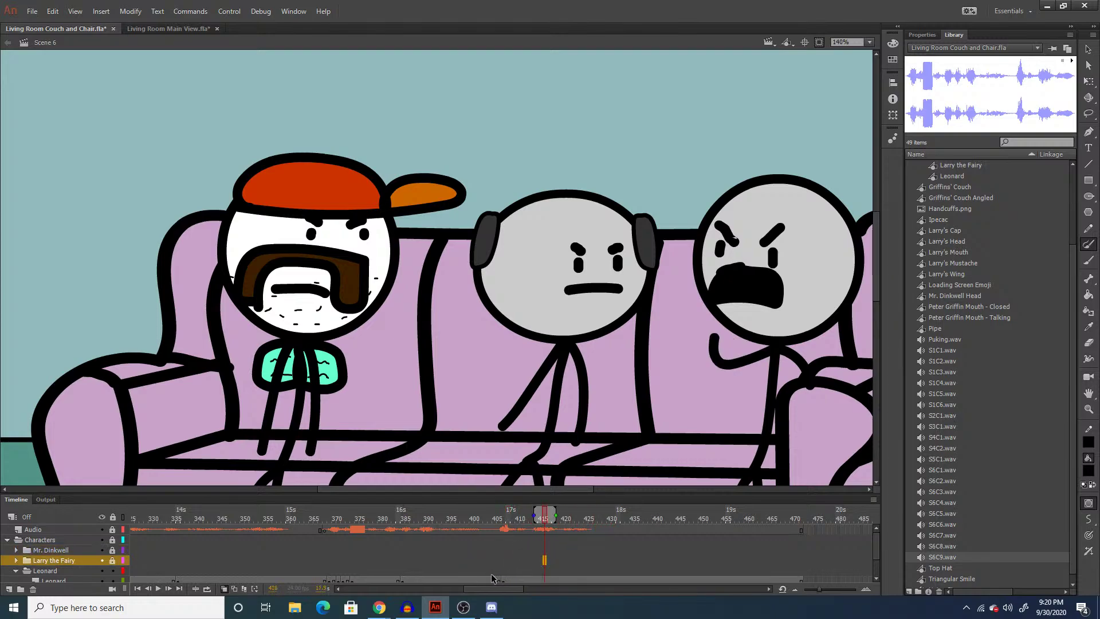
key(comma)
key(comma)
key(comma)
key(comma)
key(comma)
key(comma)
key(comma)
key(comma)
key(comma)
key(comma)
key(comma)
key(comma)
key(comma)
key(comma)
key(comma)
key(comma)
key(comma)
key(comma)
key(comma)
key(comma)
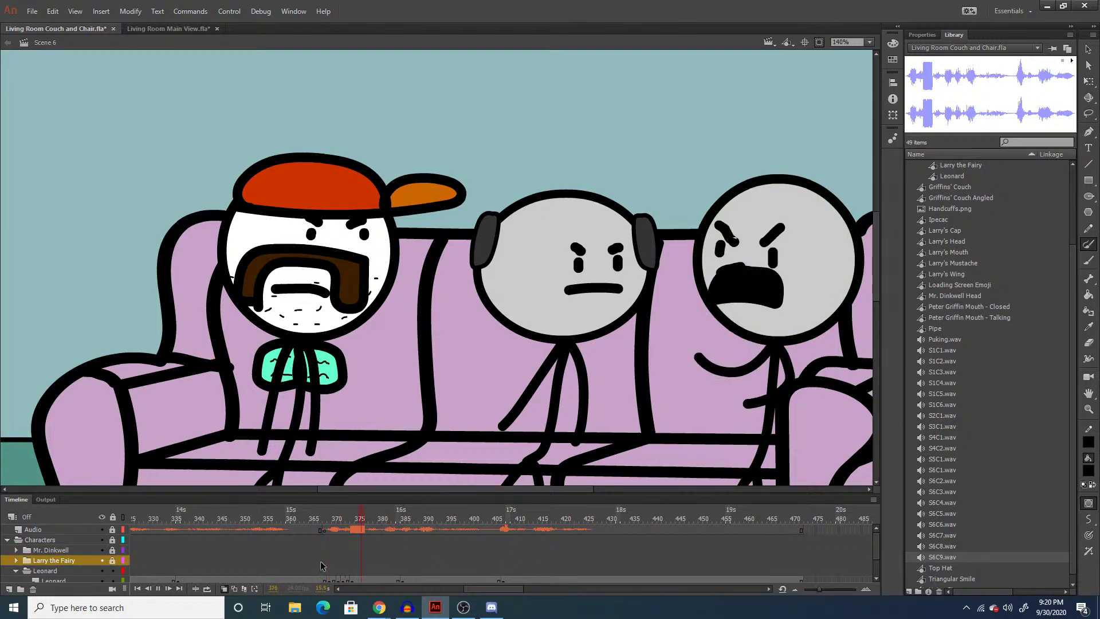
click(355, 571)
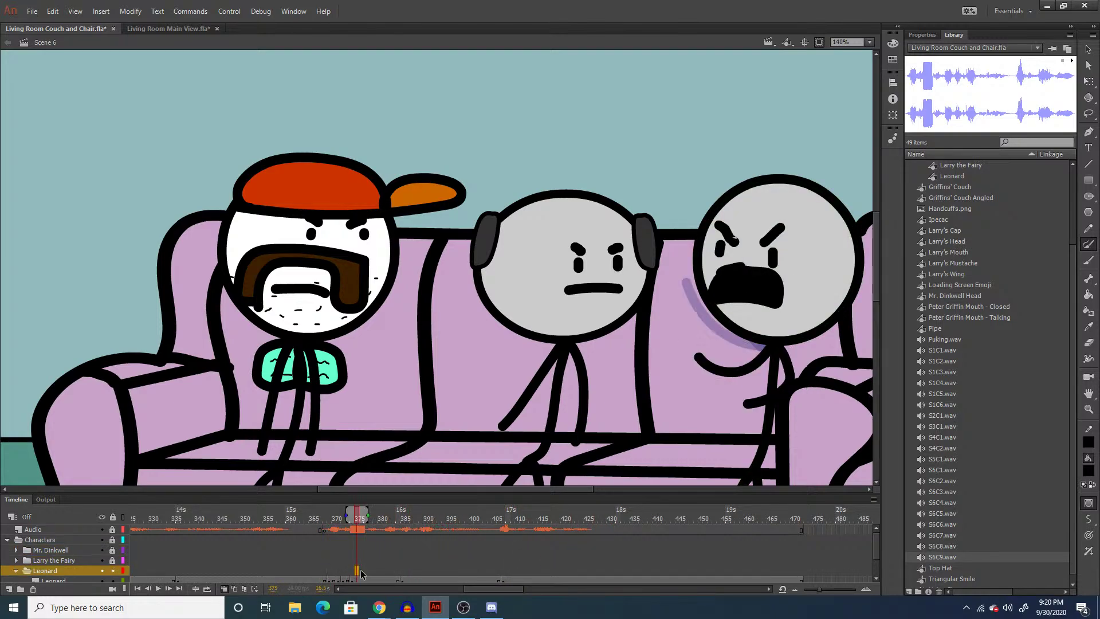
At frame 385 on the Leonard layer, transform his open mouth into a wider, flatter shape.
click(404, 580)
key(q)
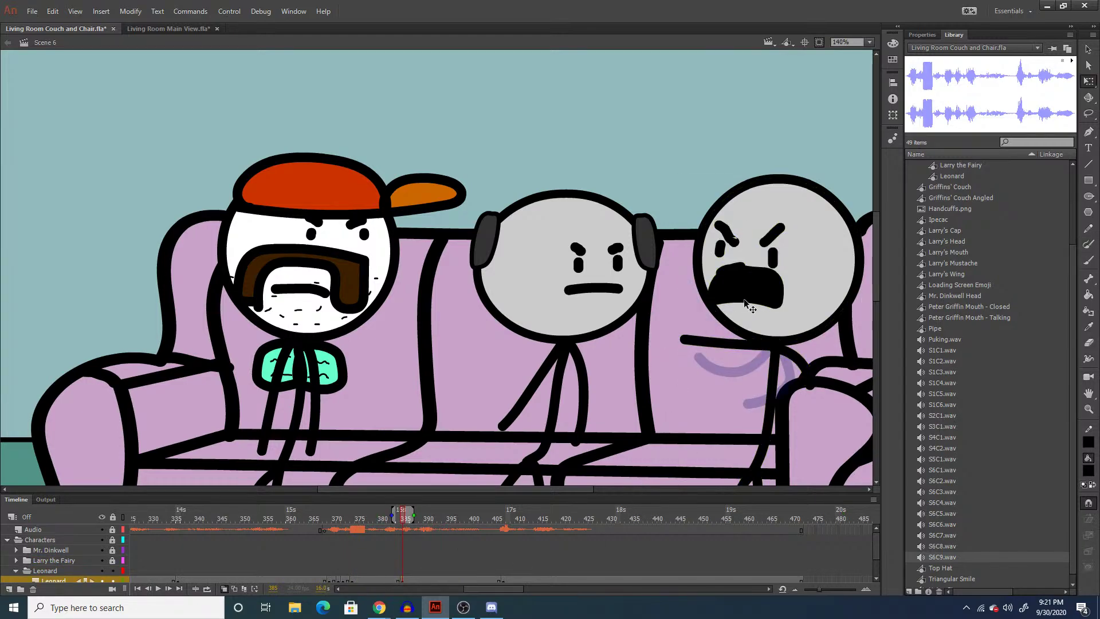
click(743, 298)
drag(779, 305, 792, 302)
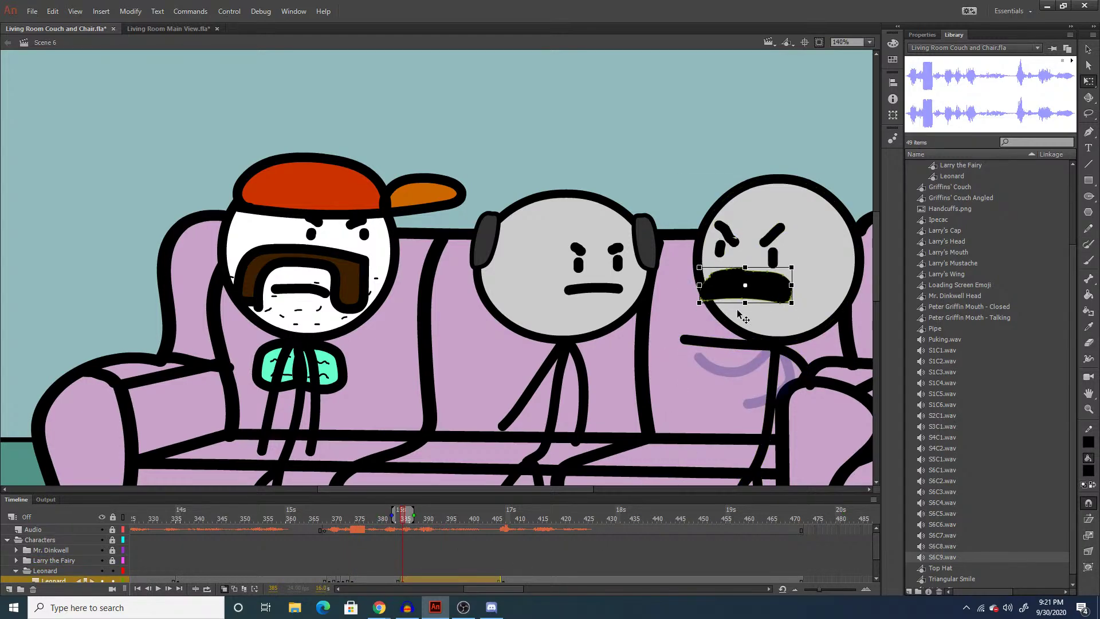
click(561, 377)
Replace Leonard's mouth at frame 407 with a newly brushed open mouth filled black, and play back the line.
click(504, 580)
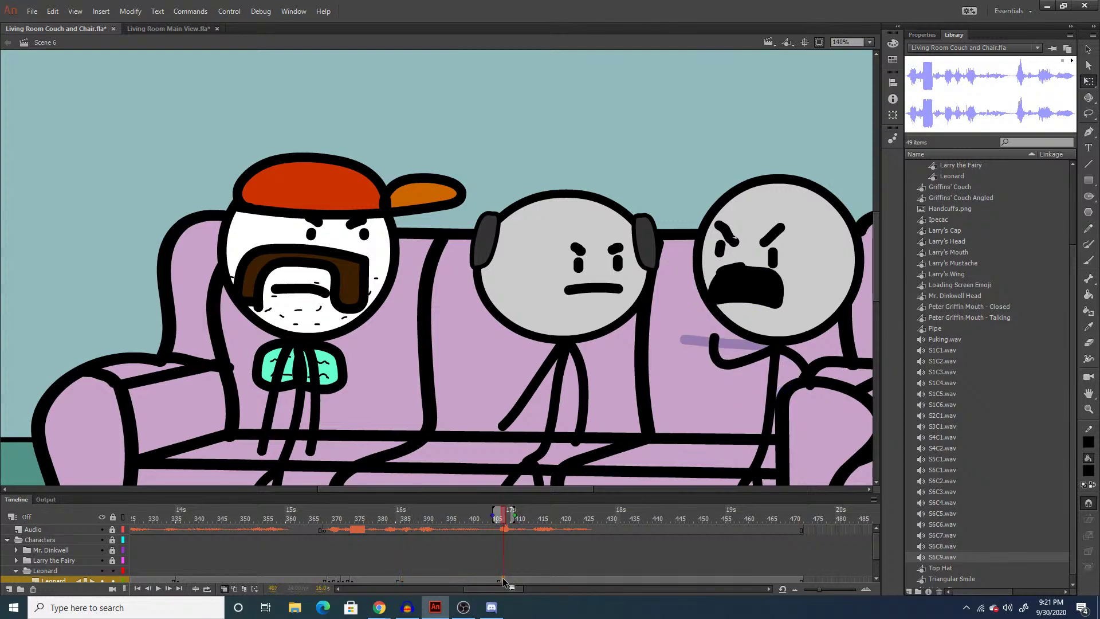
click(650, 413)
click(750, 298)
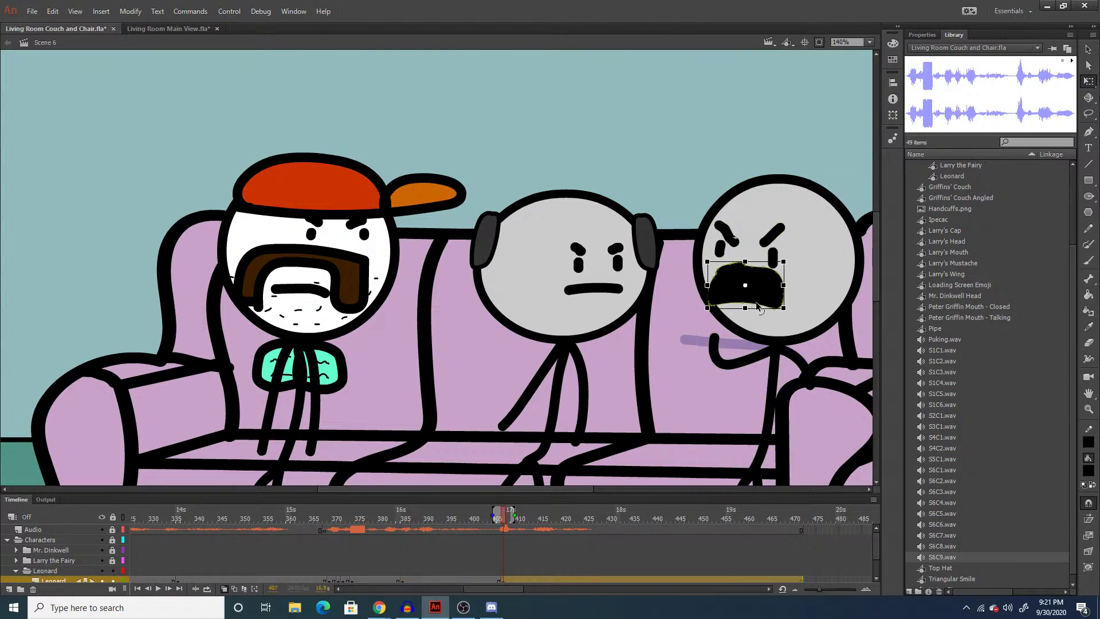
key(Delete)
key(y)
mouse_move(713, 265)
mouse_down()
mouse_move(782, 286)
mouse_move(732, 291)
mouse_move(706, 278)
mouse_move(730, 266)
mouse_up()
key(q)
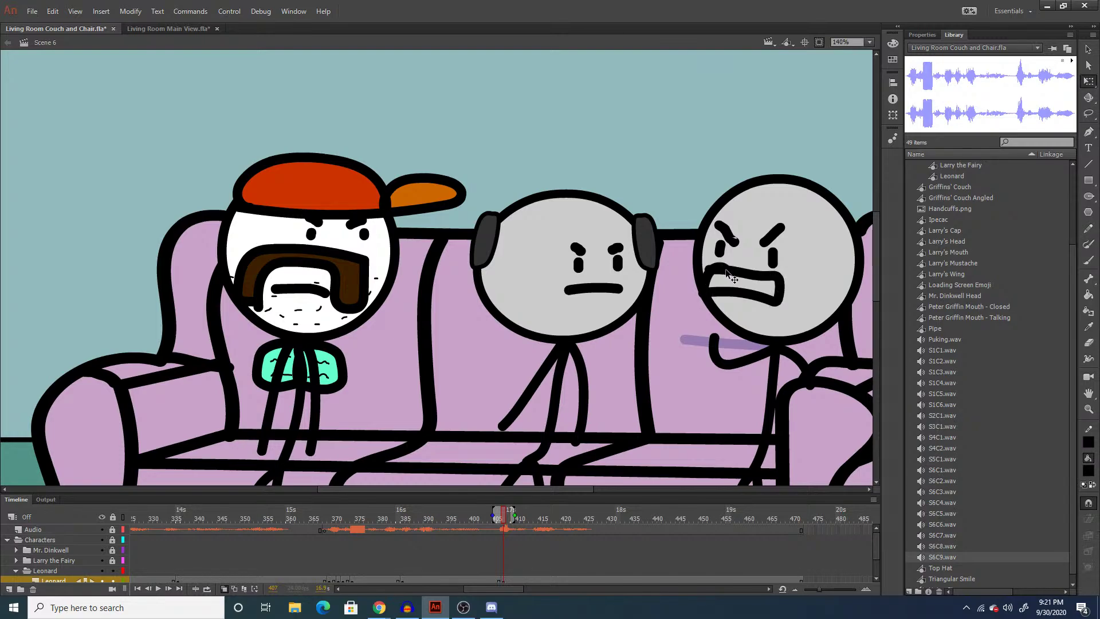
double_click(726, 273)
key(k)
click(739, 287)
key(q)
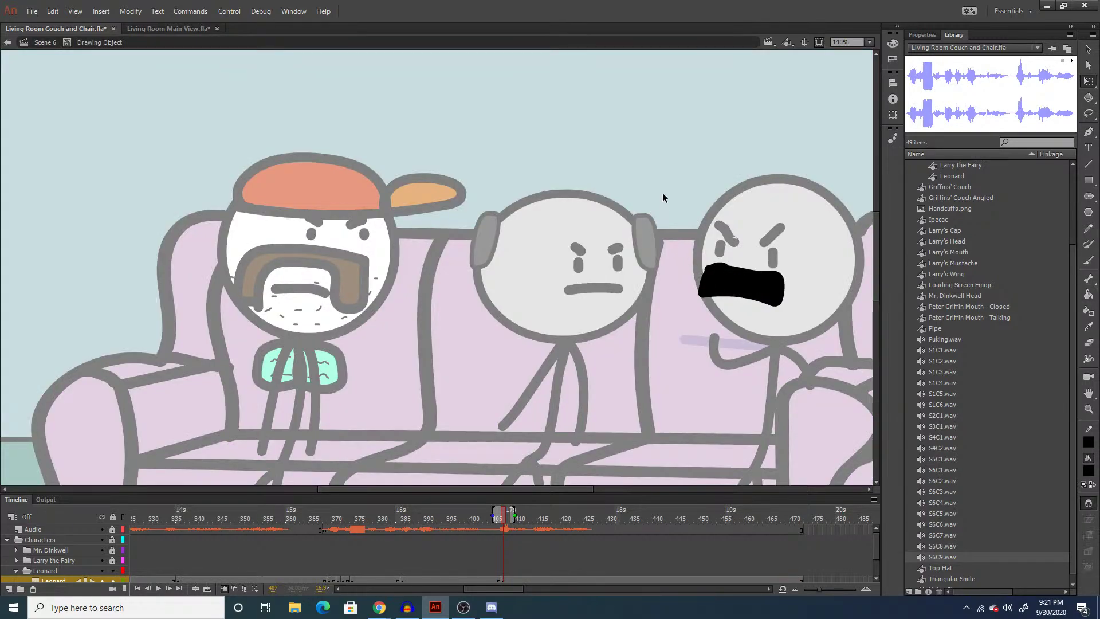
double_click(662, 196)
key(period)
click(442, 551)
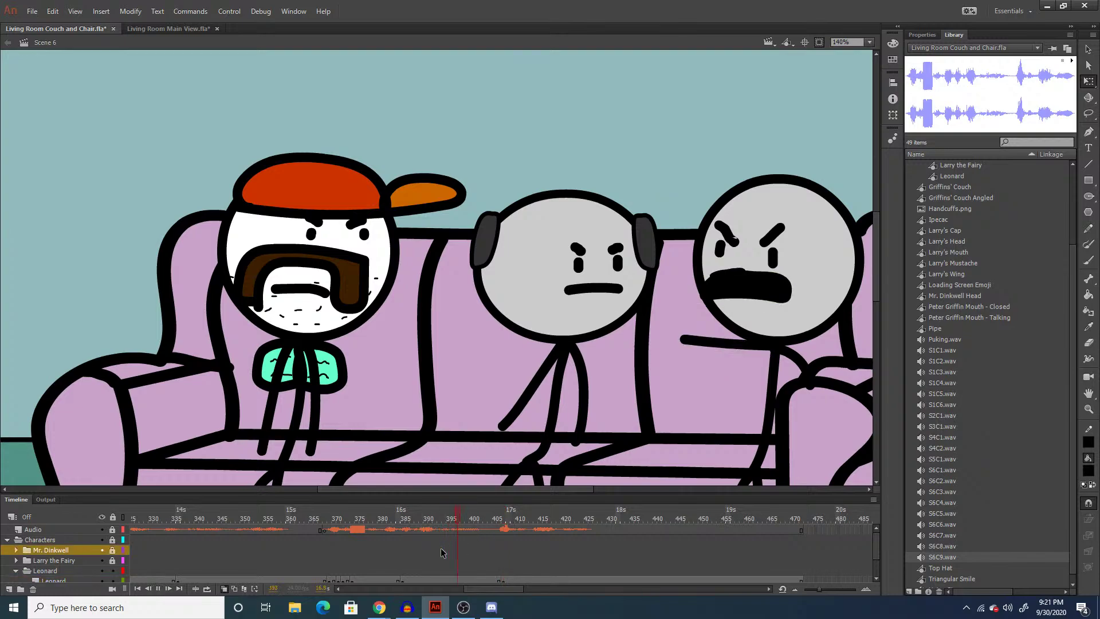
click(623, 570)
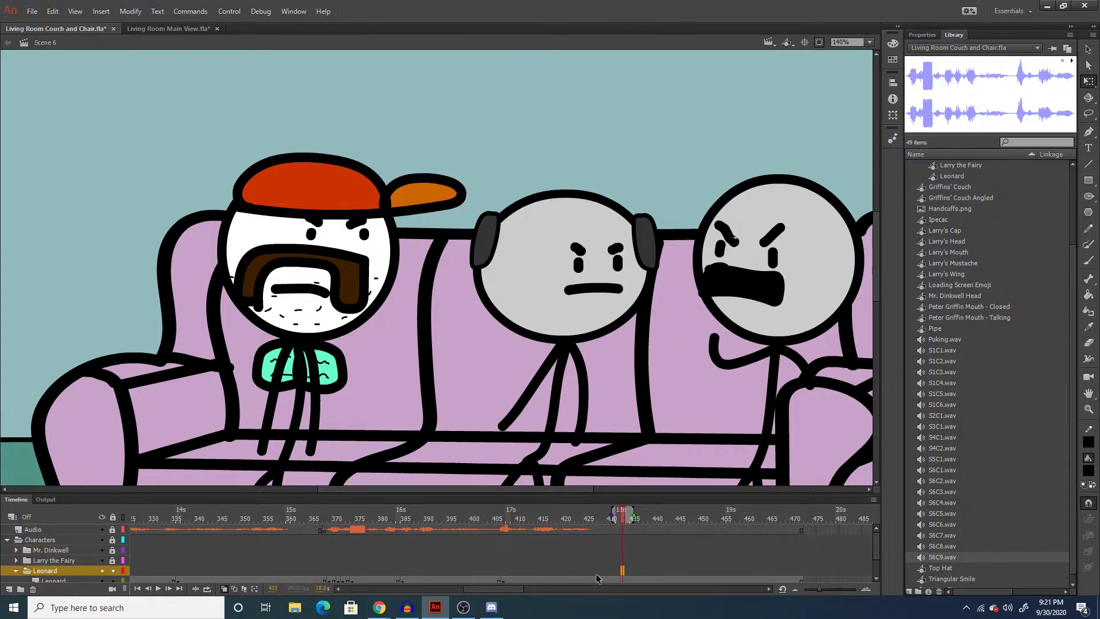
Insert a keyframe on the Leonard layer at frame 427 and replace his open mouth with a closed, downturned line.
click(595, 579)
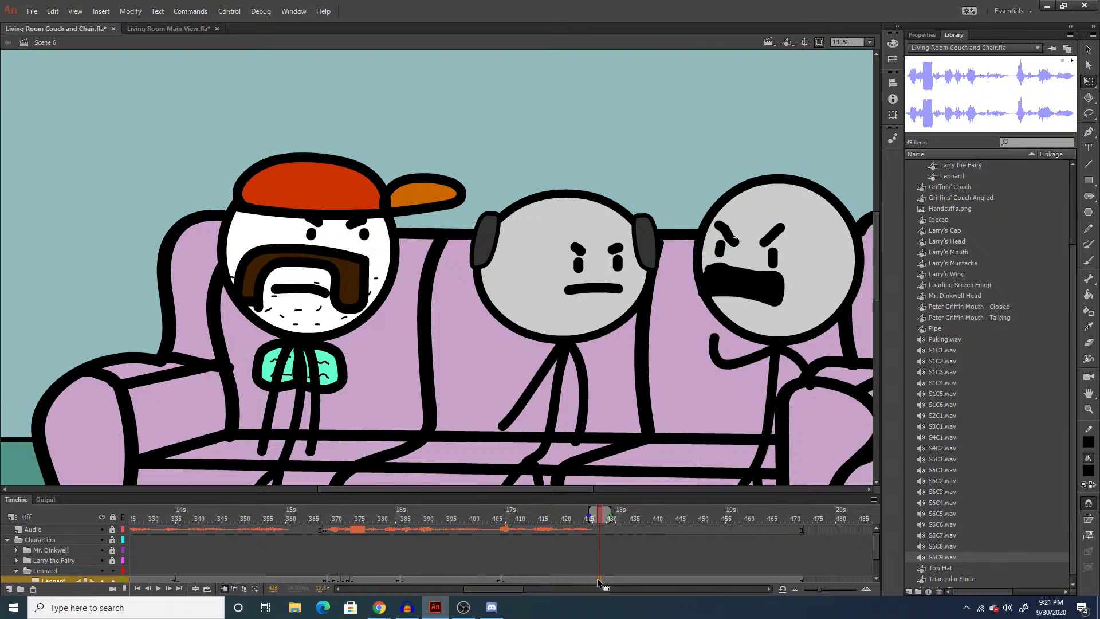
key(comma)
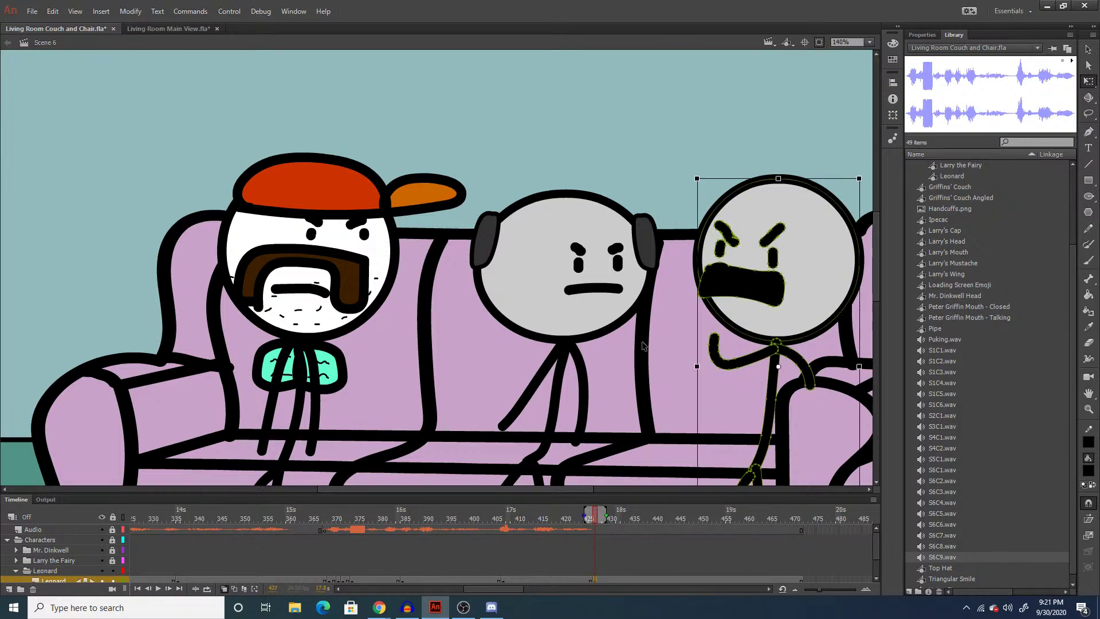
key(Escape)
click(734, 291)
key(Delete)
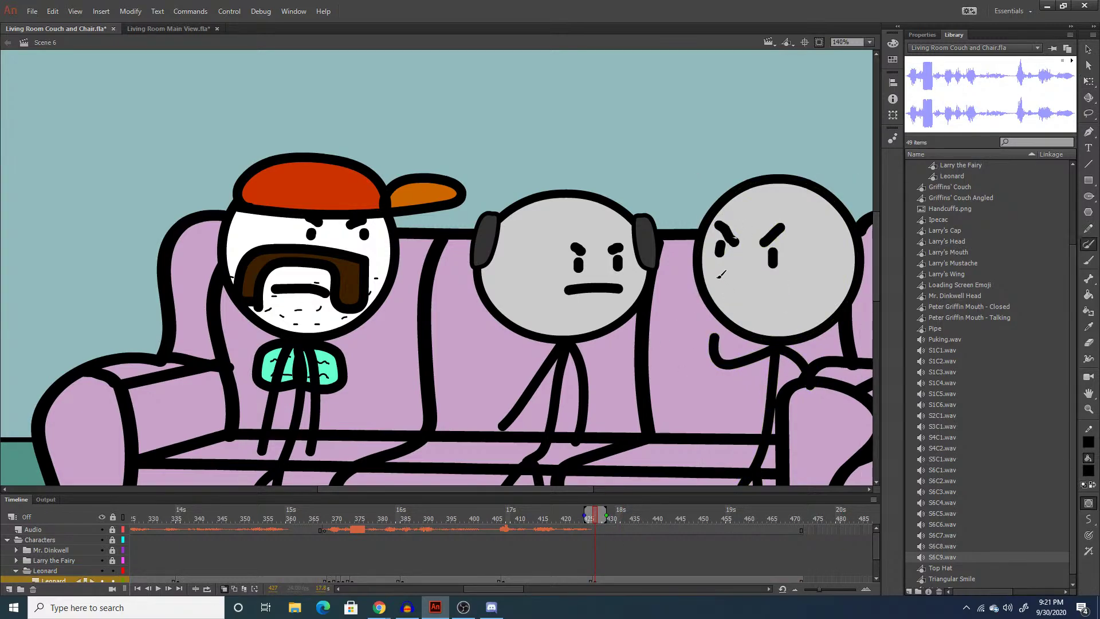
key(b)
drag(703, 263, 780, 283)
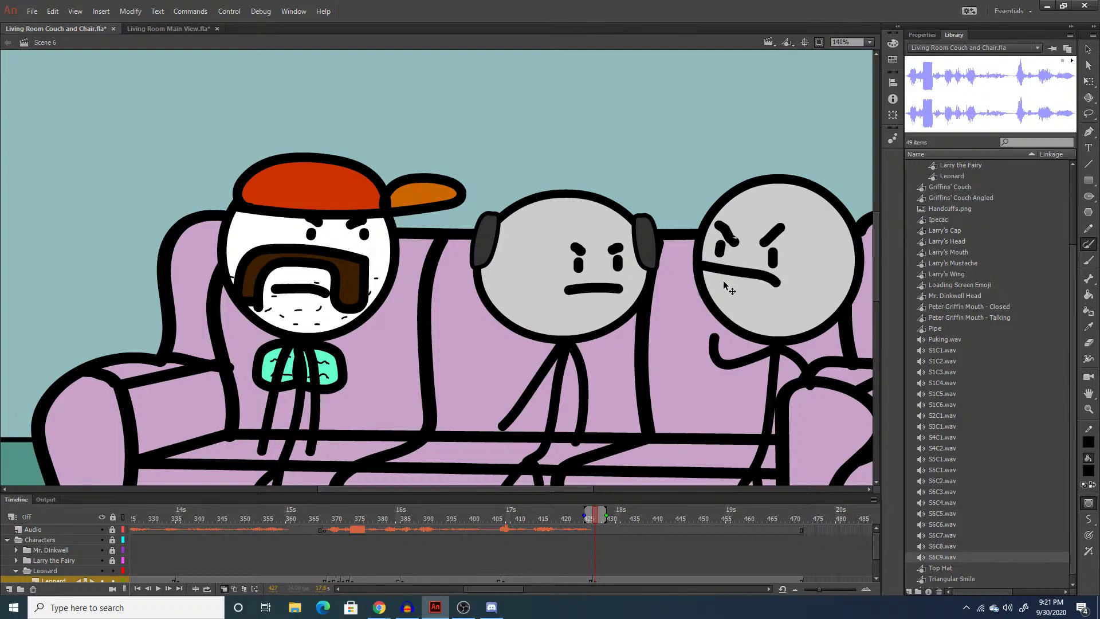
key(ctrl+z)
drag(706, 262, 794, 285)
key(ctrl+z)
drag(706, 264, 782, 280)
At frame 427, replace Leonard's upturned arm with one brushed hanging down in front of his body.
mouse_move(733, 346)
mouse_down()
mouse_move(767, 356)
mouse_move(723, 411)
mouse_up()
key(q)
key(b)
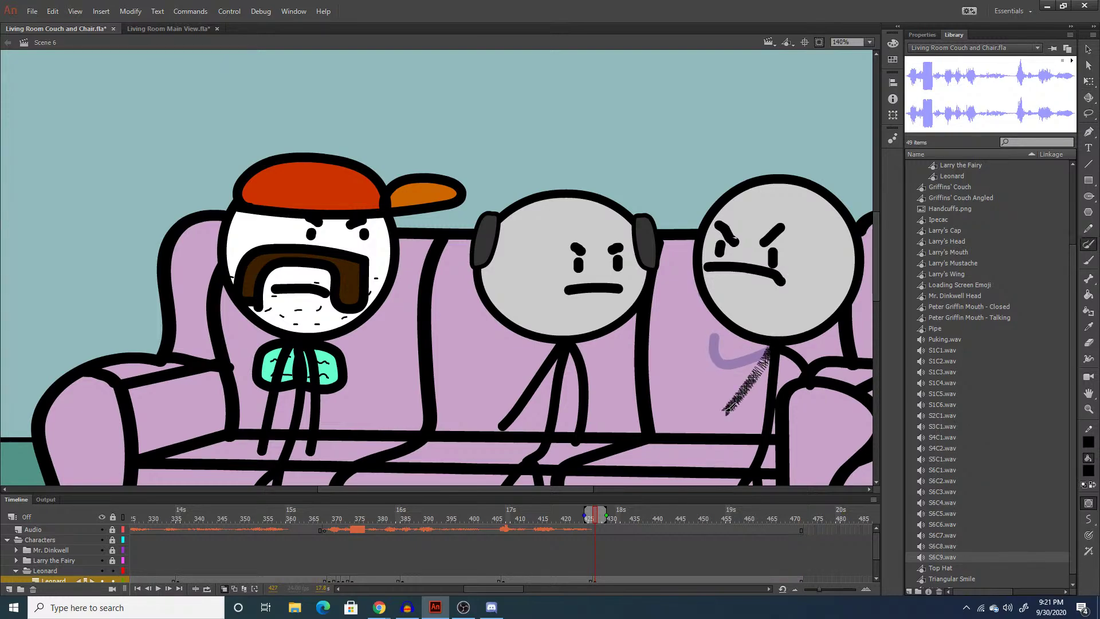
key(ctrl+z)
drag(771, 345, 741, 416)
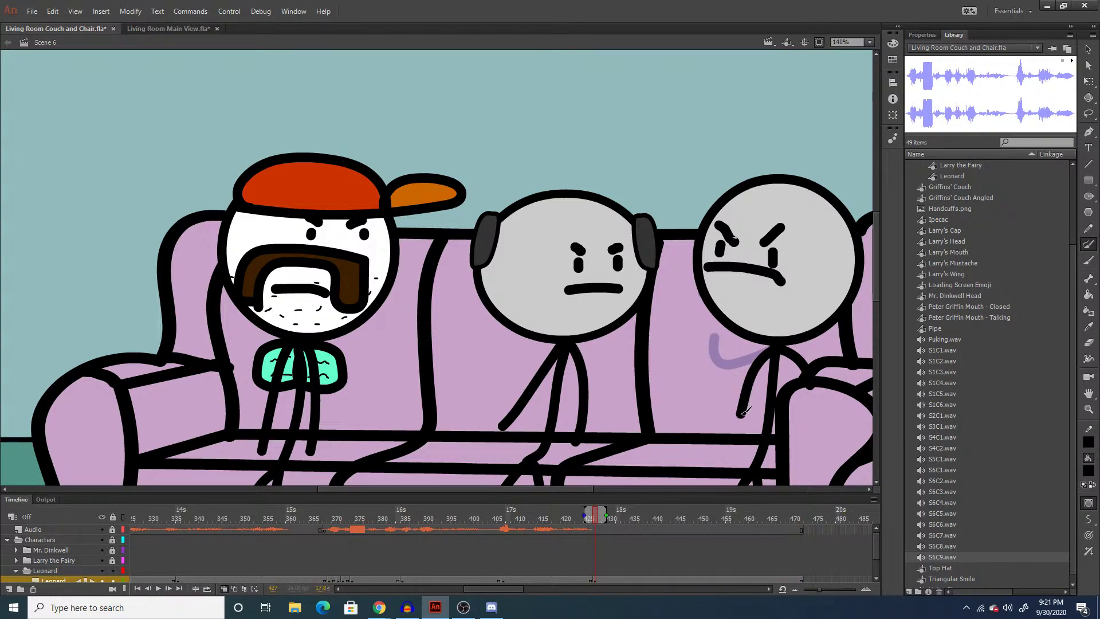
Show the whole stage at 70% and remove the surplus frames after frame 442 across all layers.
click(869, 42)
click(847, 51)
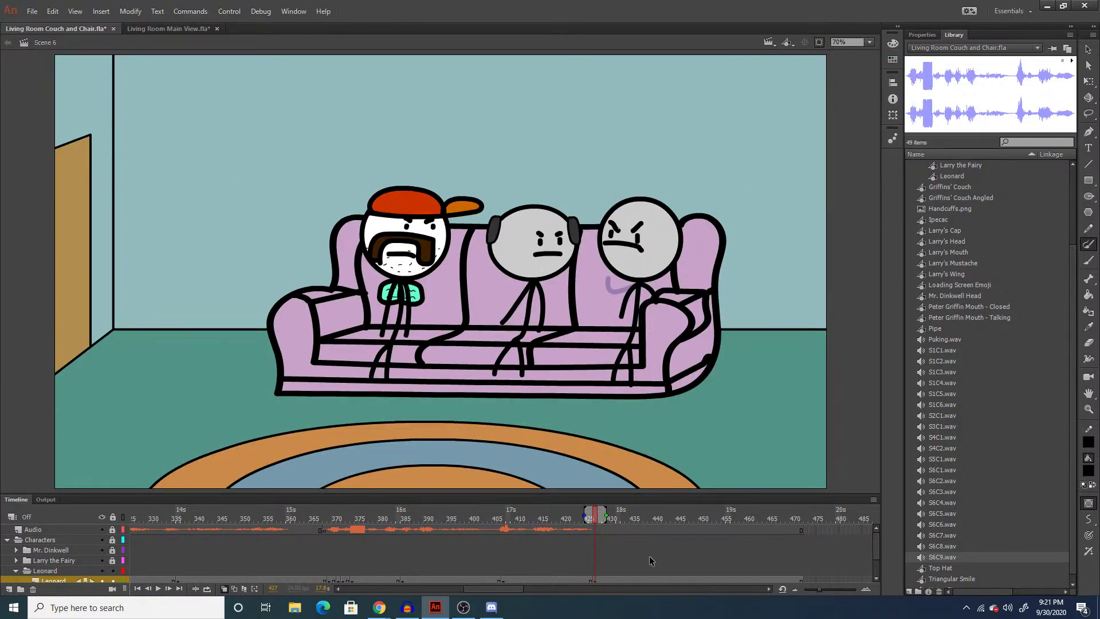
click(700, 517)
scroll(670, 550, down, 3)
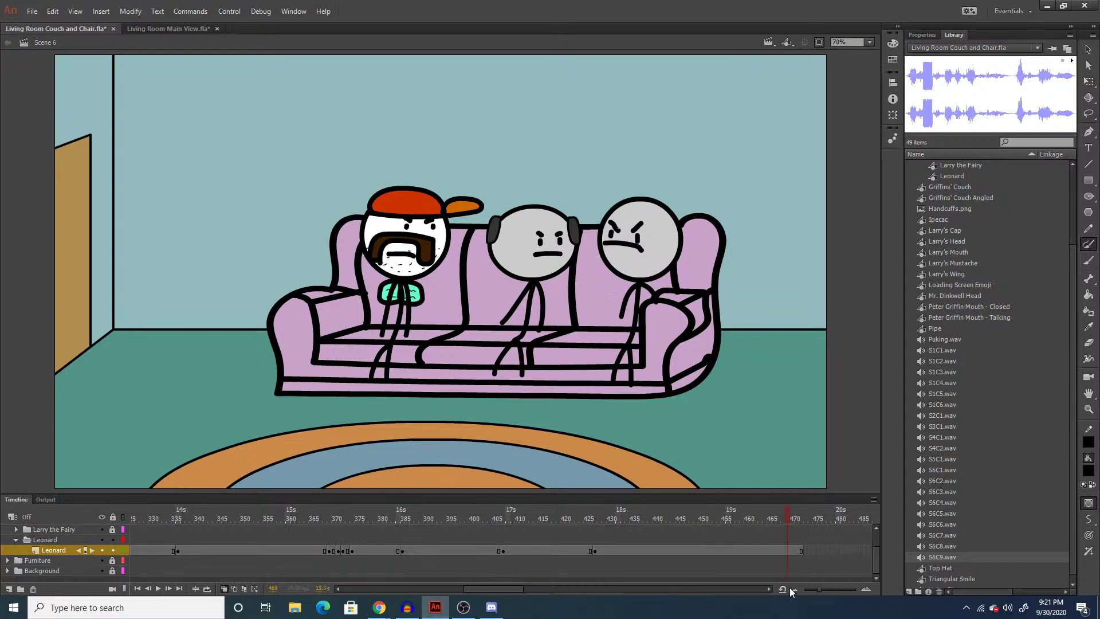
drag(805, 575, 667, 525)
right_click(753, 547)
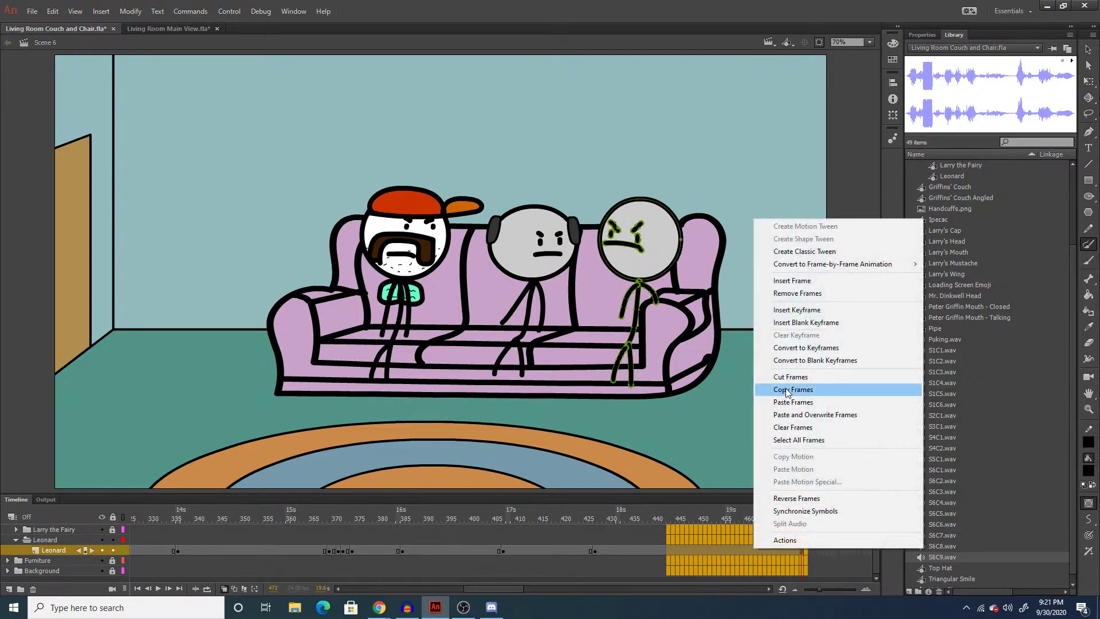
click(796, 293)
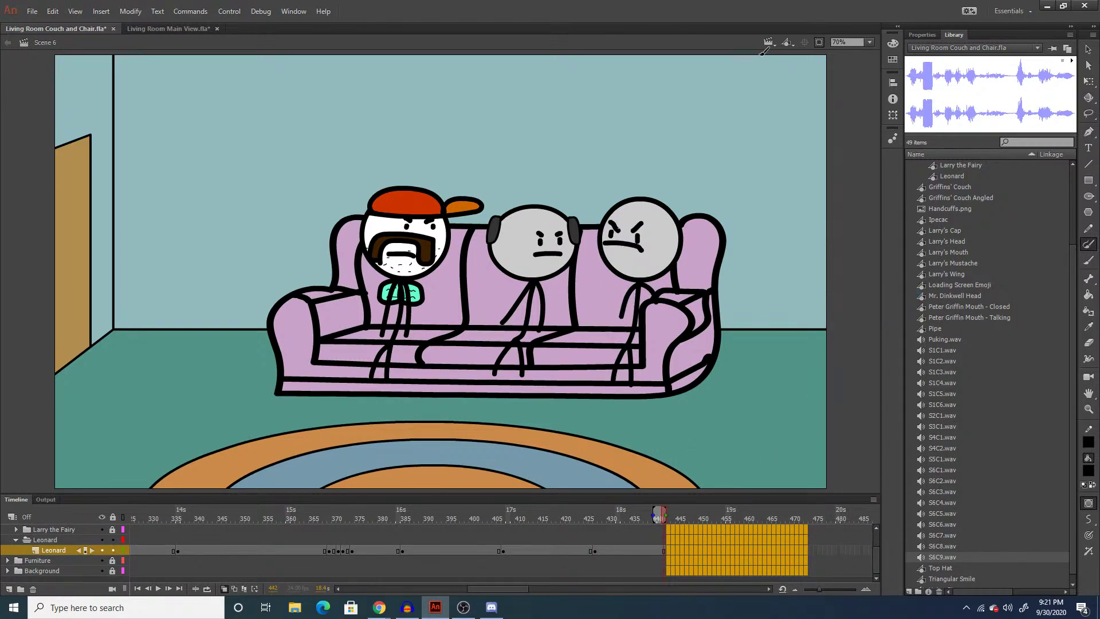
click(723, 543)
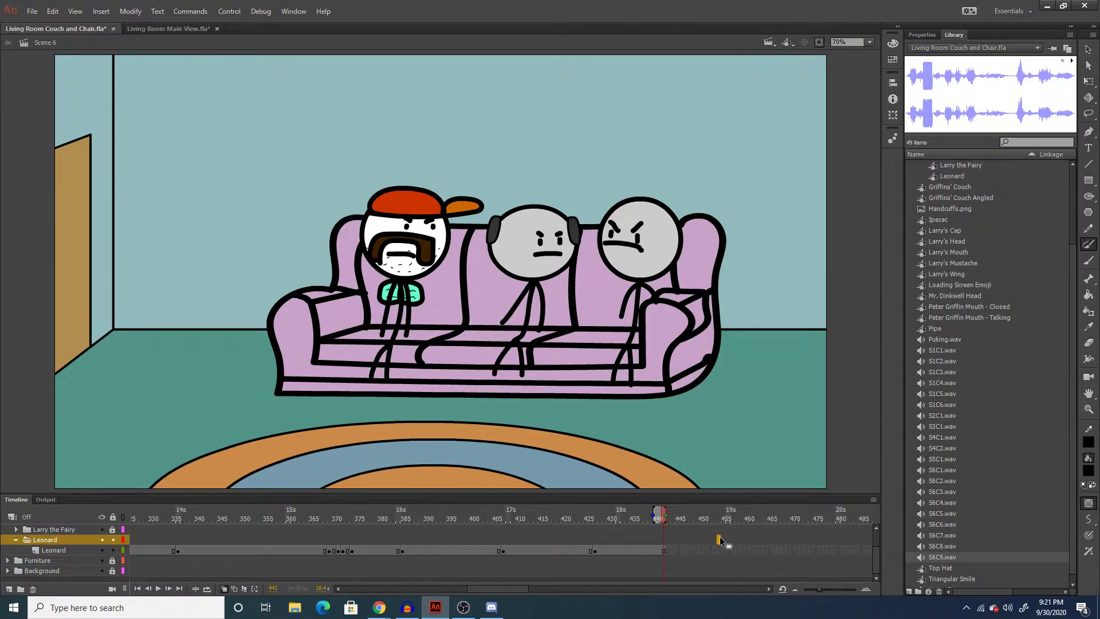
scroll(723, 545, up, 1)
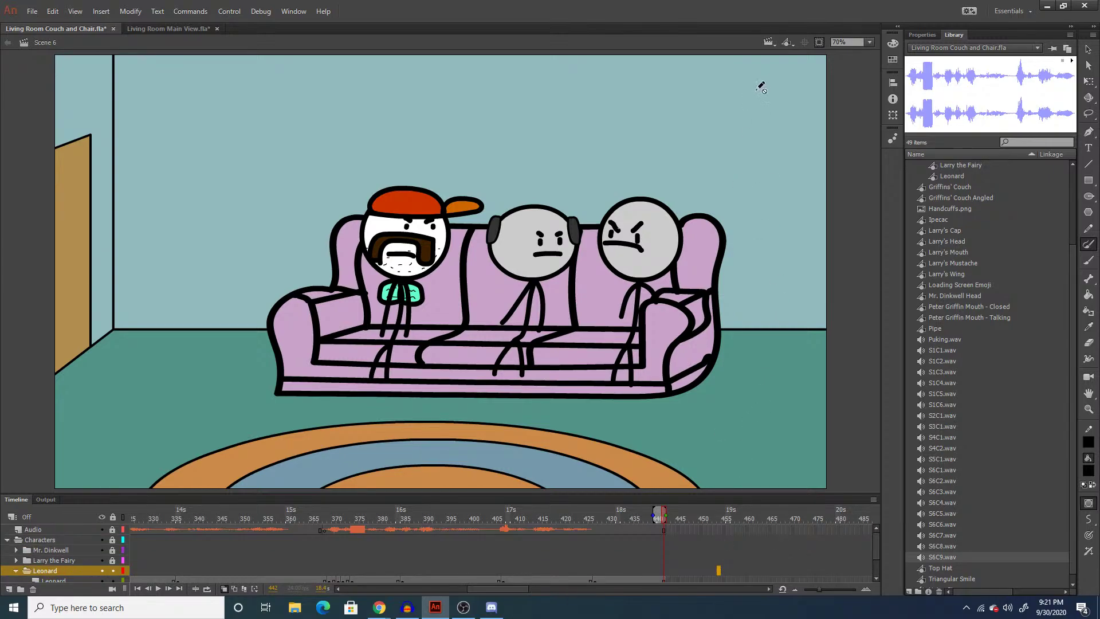
Play back Scene 1 from the first frame and Scene 2 to review the finished animation.
click(768, 42)
click(782, 64)
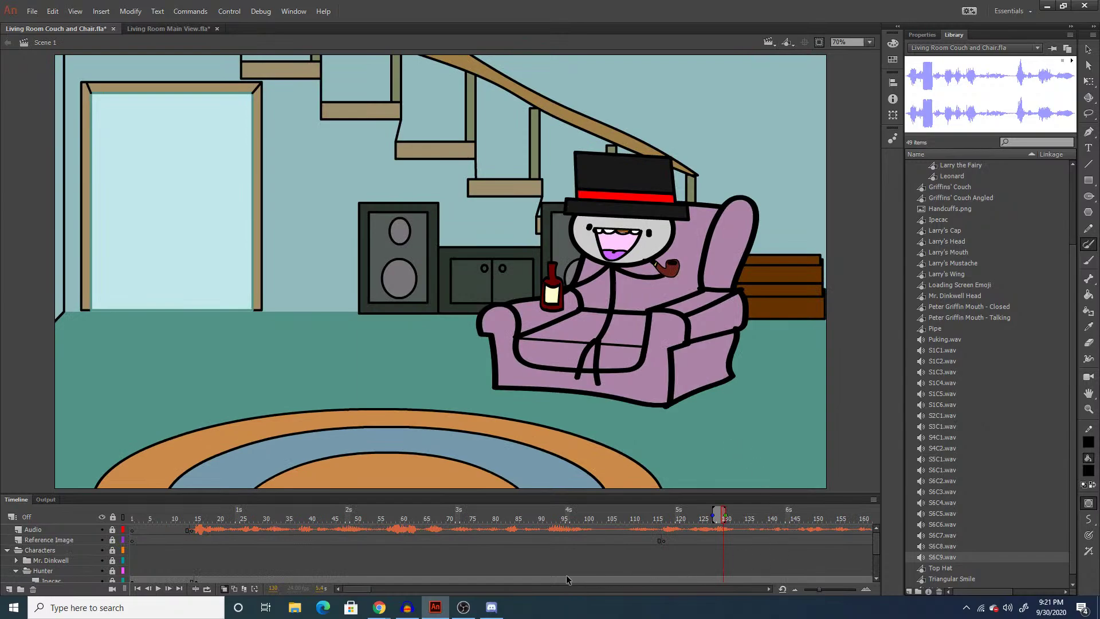
click(130, 531)
key(Return)
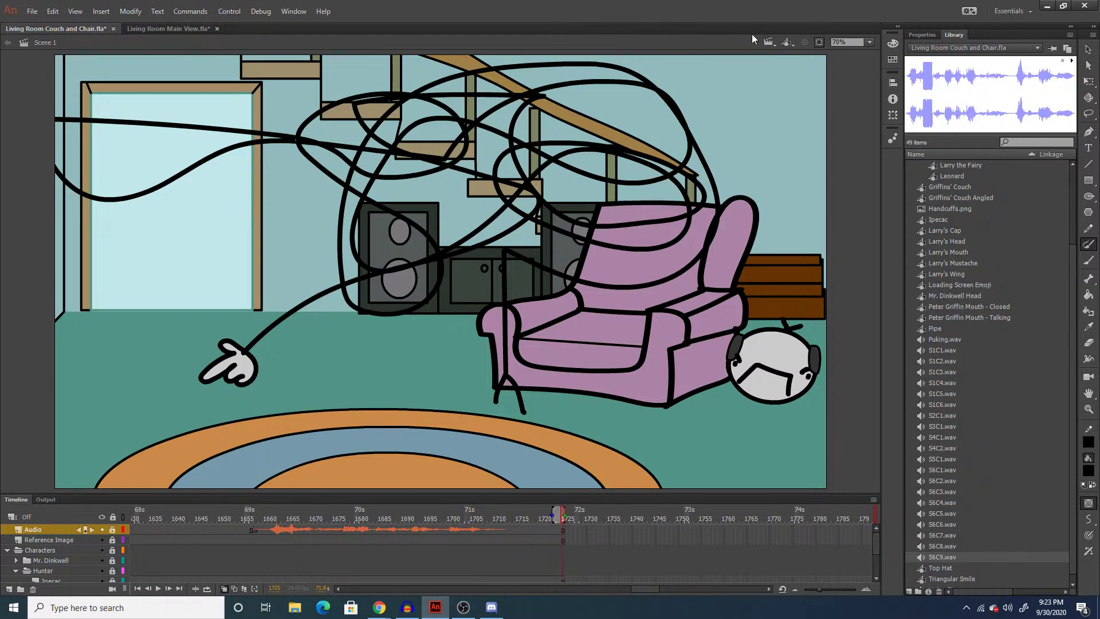
click(770, 42)
click(780, 68)
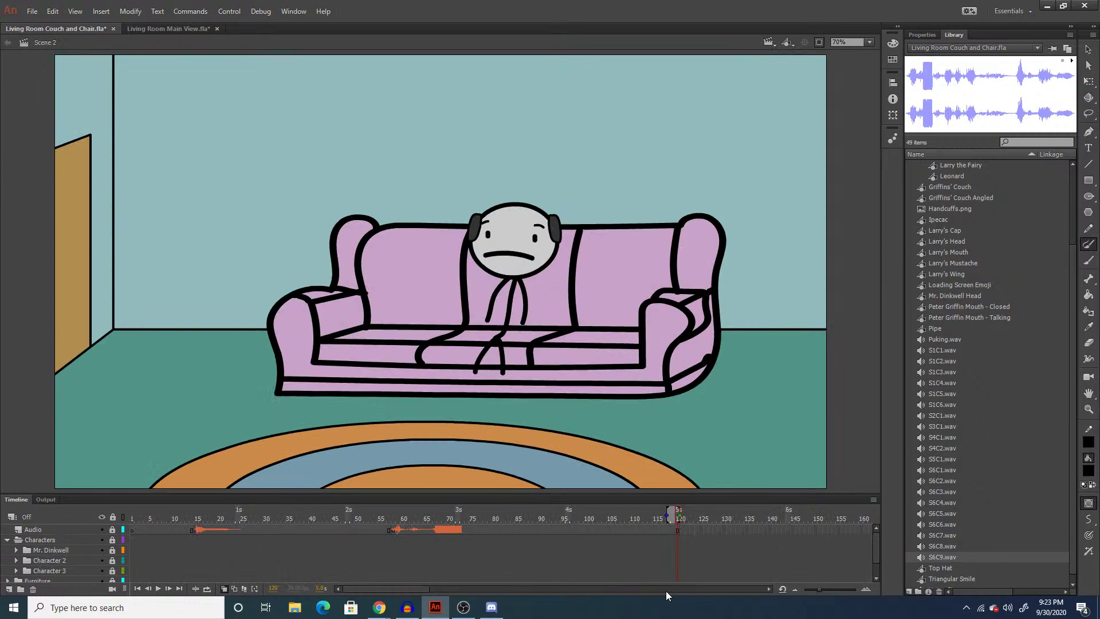
click(730, 556)
key(Return)
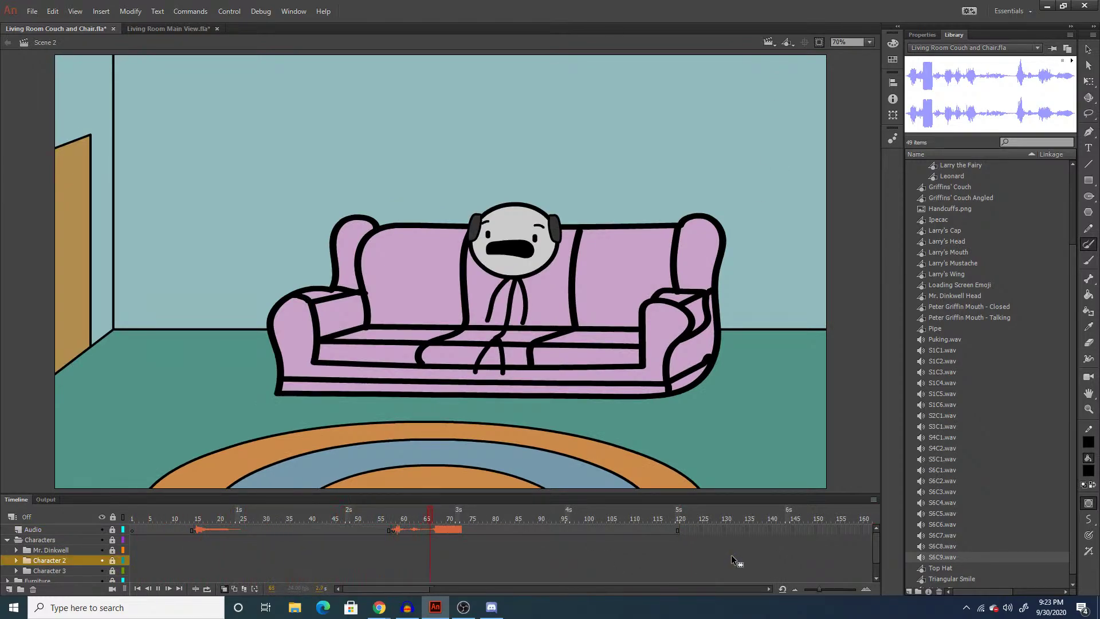
Play back Scene 3 and Scene 4 to review their animation against the audio.
click(771, 45)
click(782, 80)
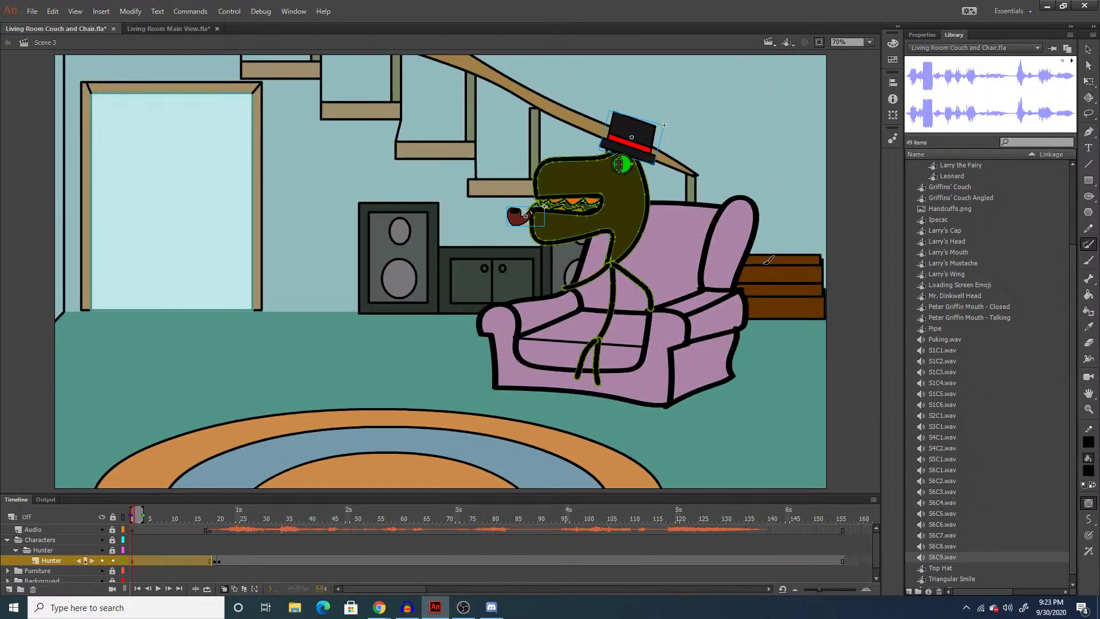
click(851, 539)
key(Return)
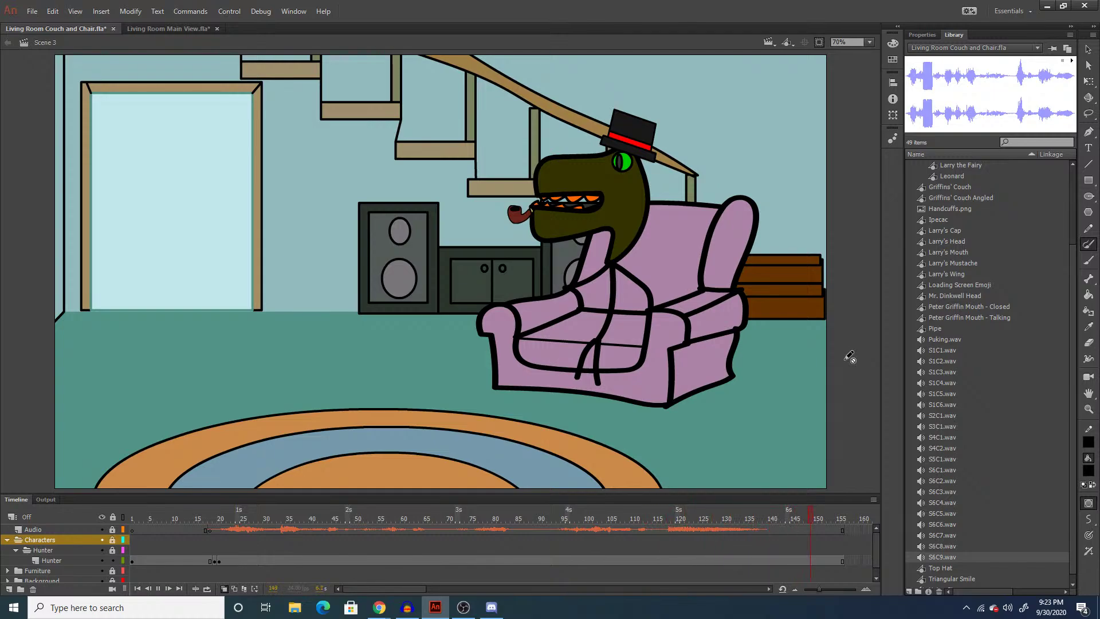
click(768, 44)
click(786, 89)
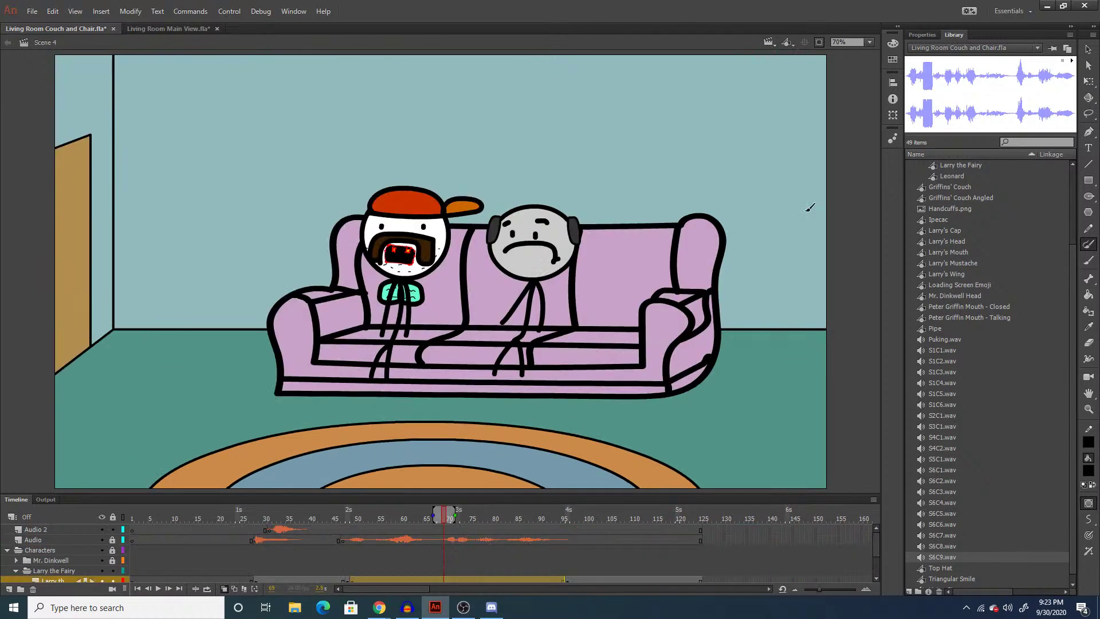
click(796, 565)
key(Return)
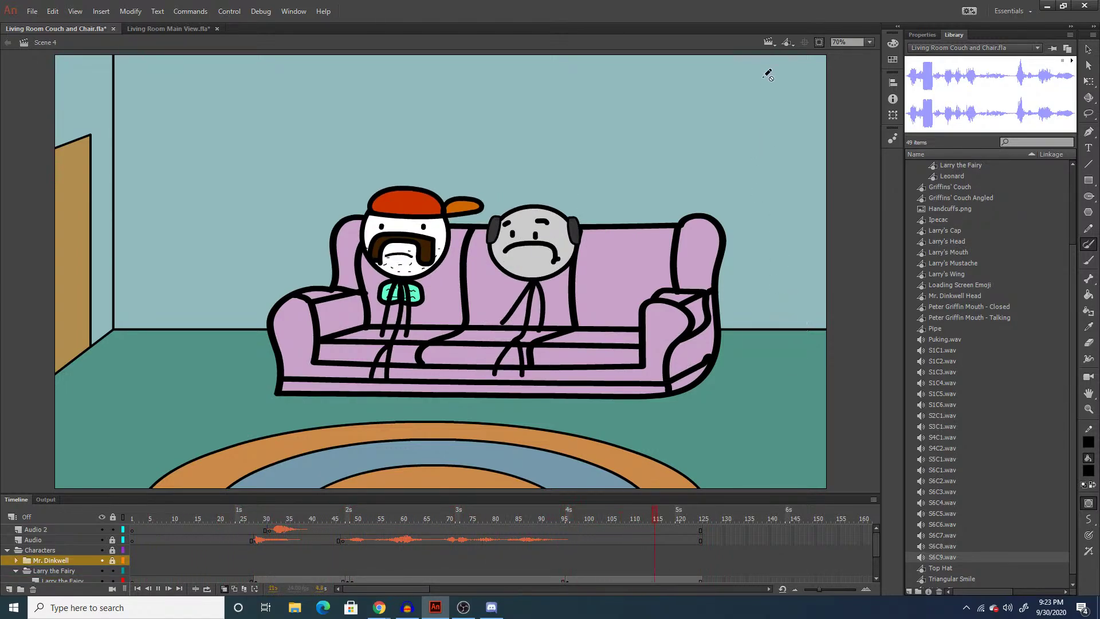
Play back Scene 5 from the first frame and Scene 6 to review their animation against the audio.
click(768, 43)
click(788, 106)
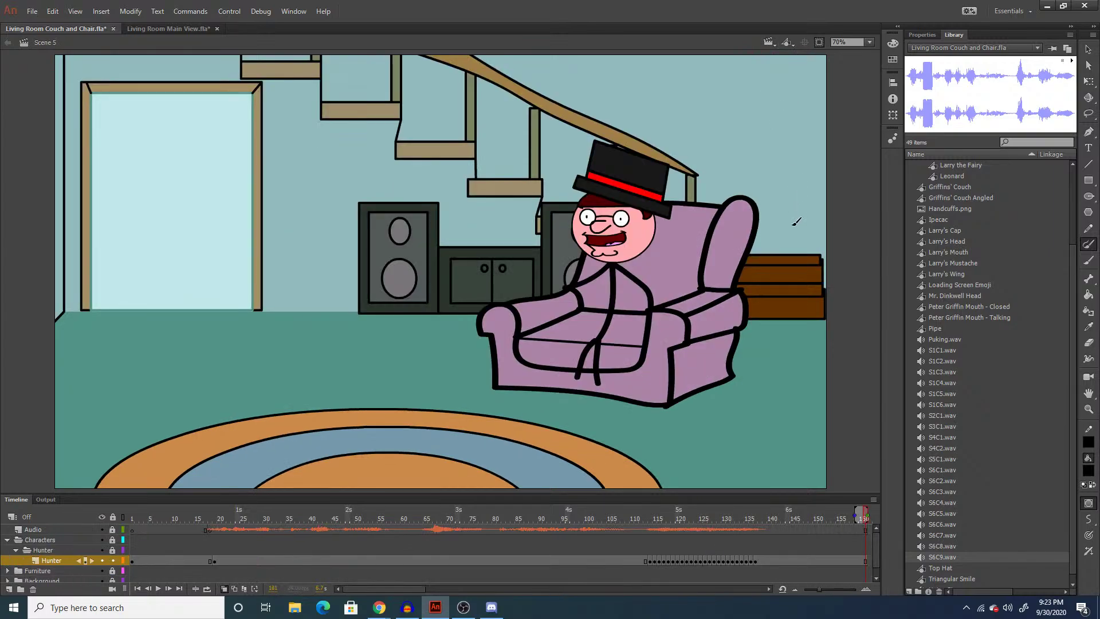
click(132, 531)
key(Return)
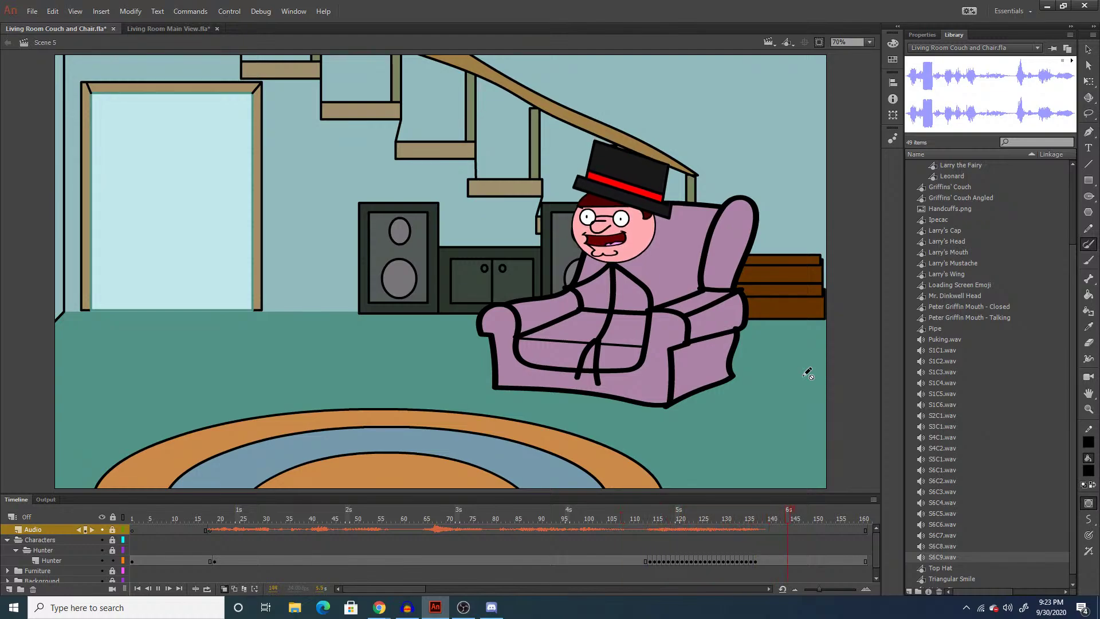
click(771, 43)
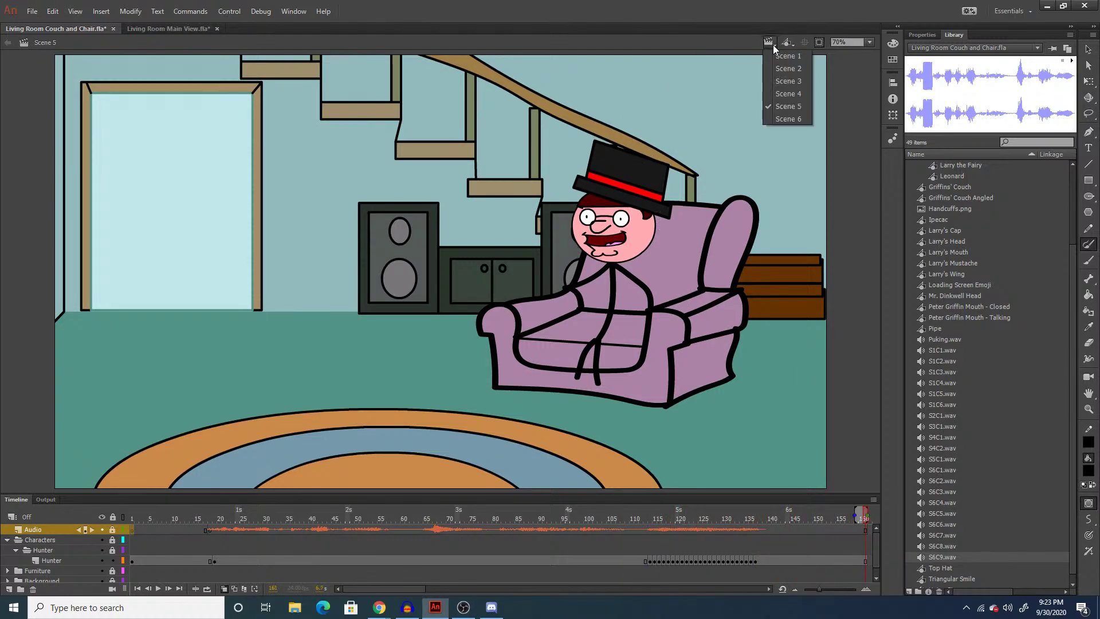
click(782, 118)
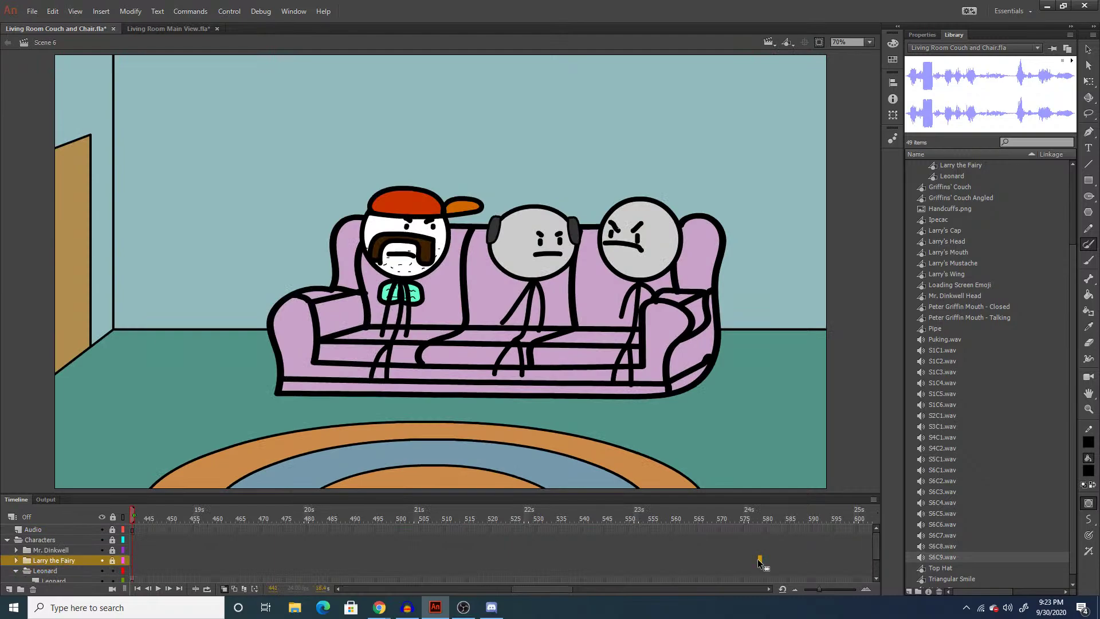
key(Return)
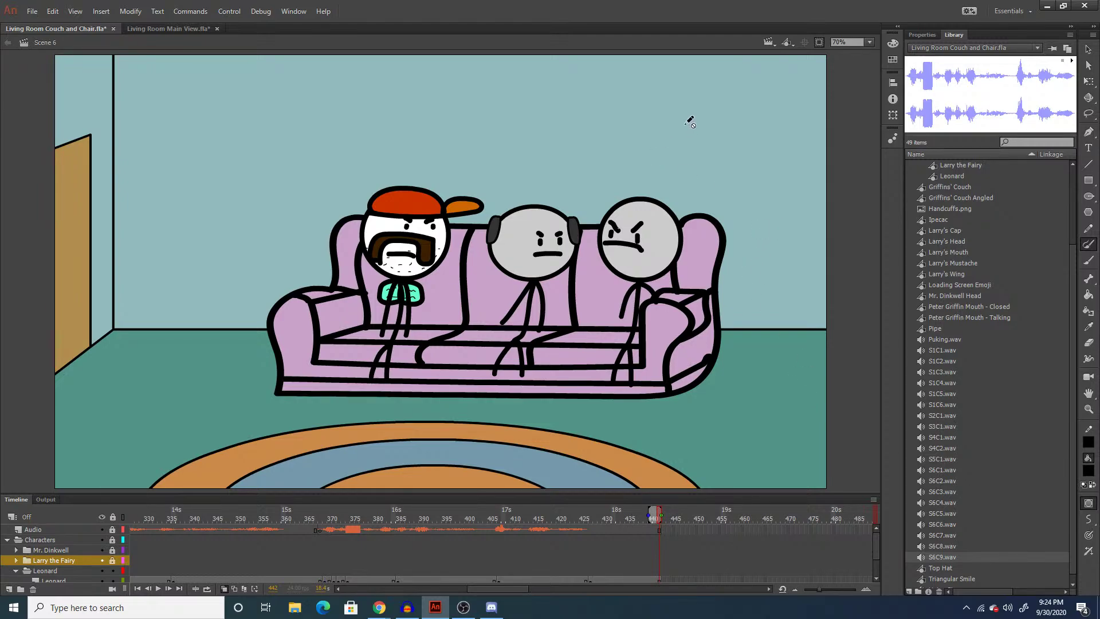
Return to Scene 1 at frame 109 of the Hunter folder, and switch to Chrome.
click(769, 42)
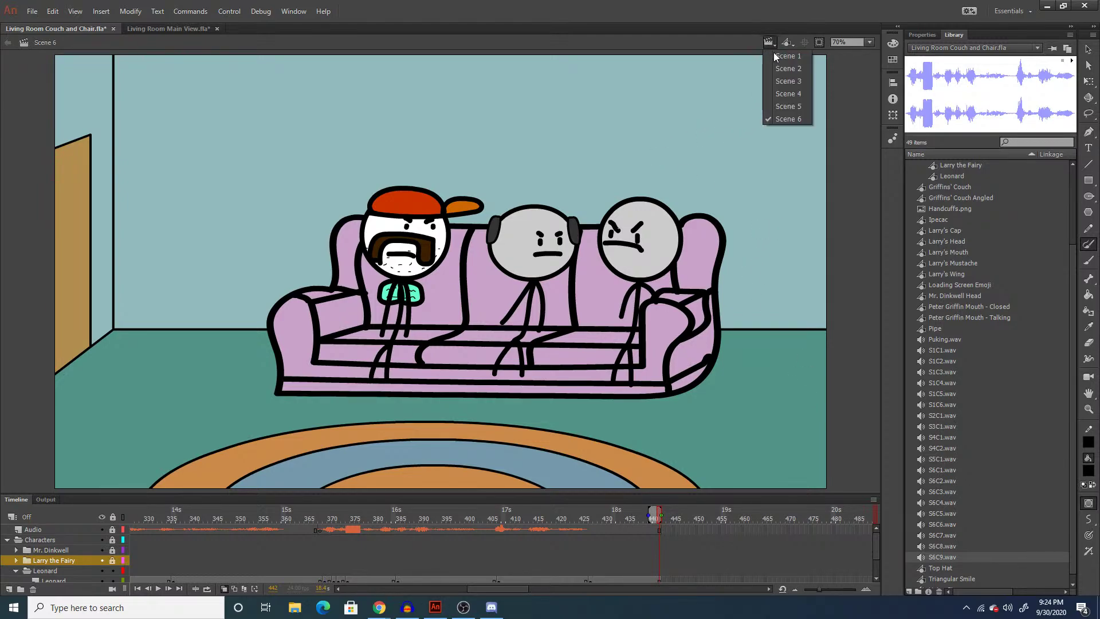
click(776, 56)
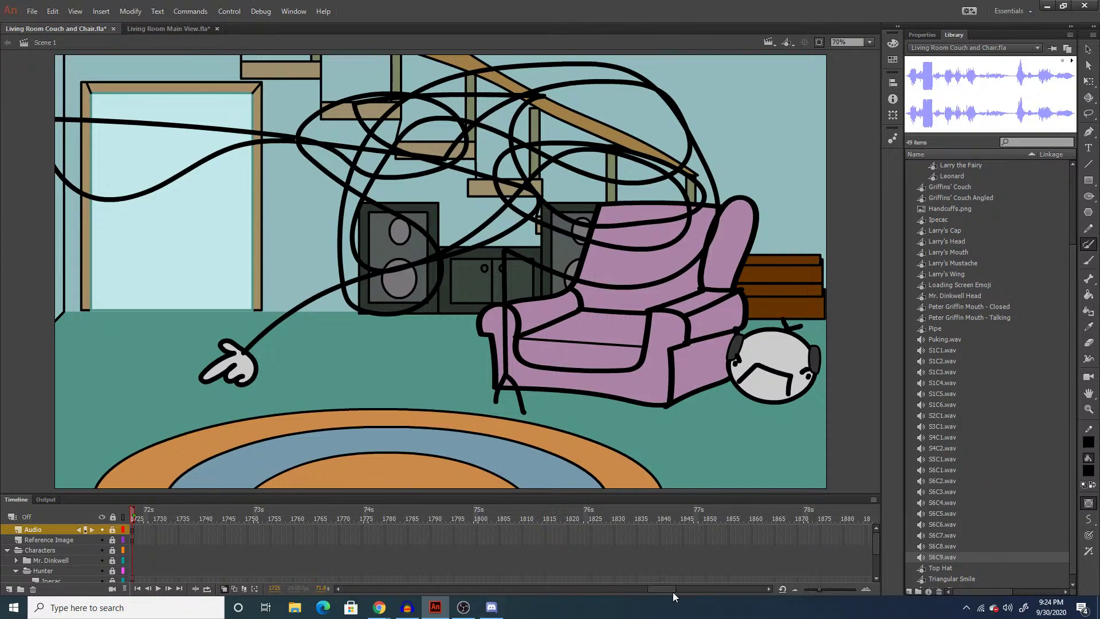
drag(672, 592, 627, 570)
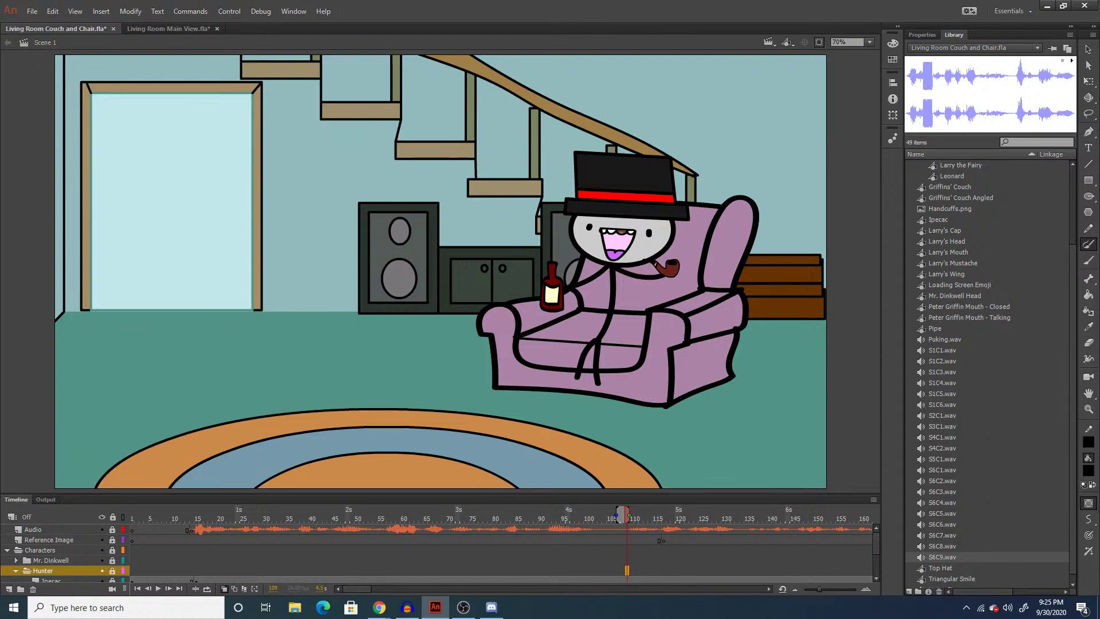
key(alt+Tab)
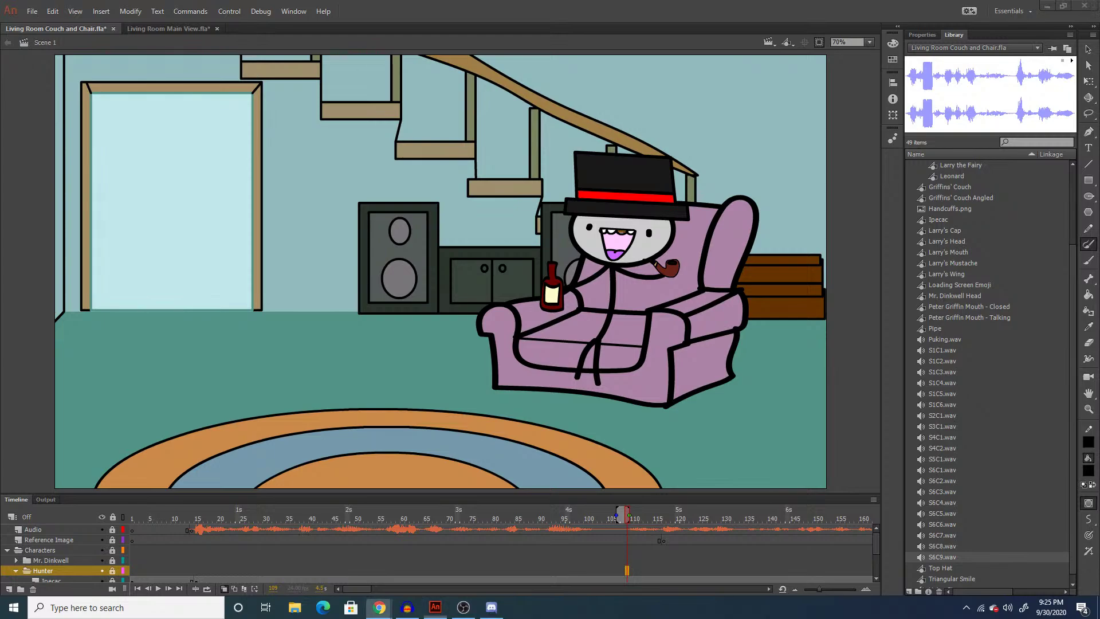